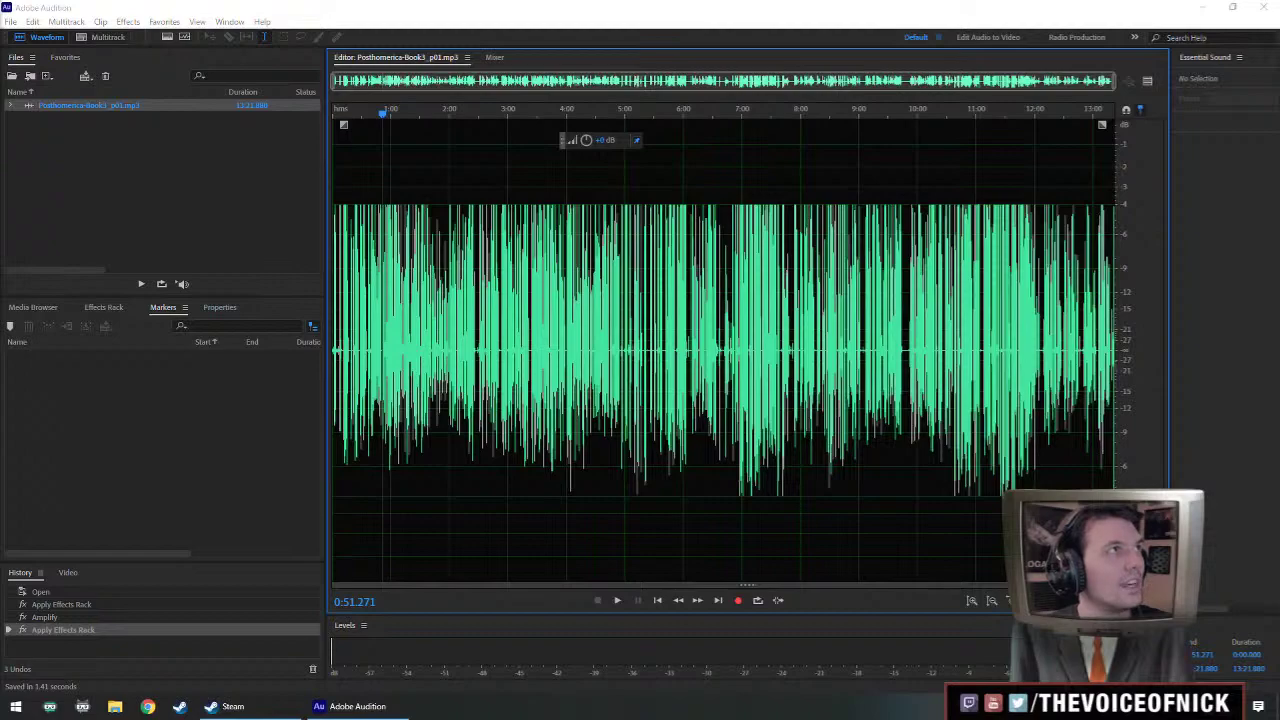
- Listen to the opening half minute of the recording to find where the usable chapter introduction begins
left_click(465, 7)
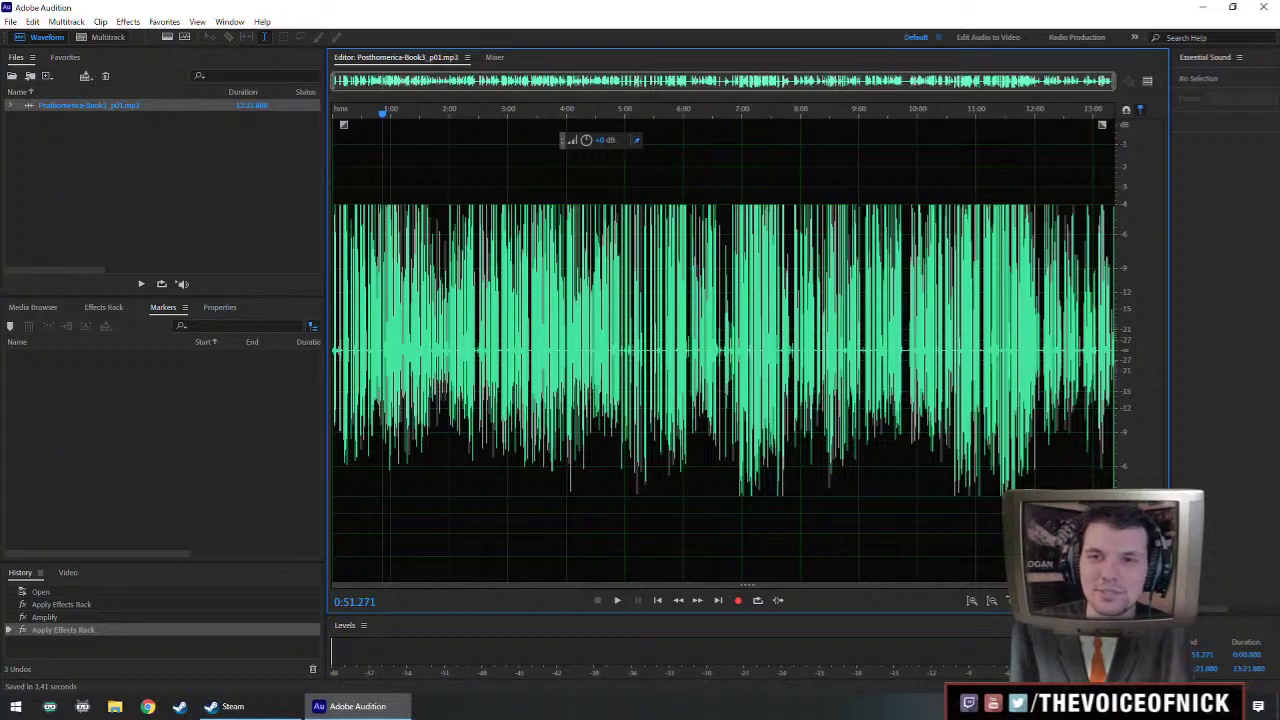
scroll(486, 320, "up", 6)
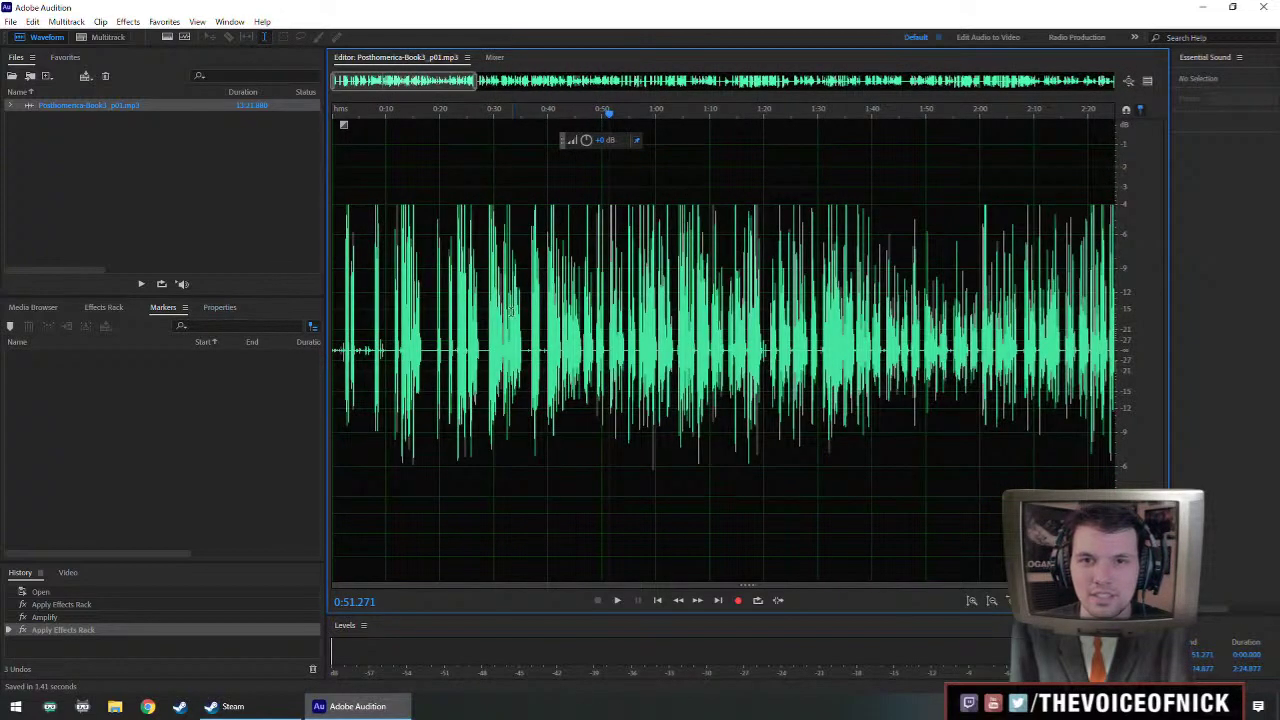
left_click(440, 321)
left_click(435, 328)
scroll(435, 338, "up", 3)
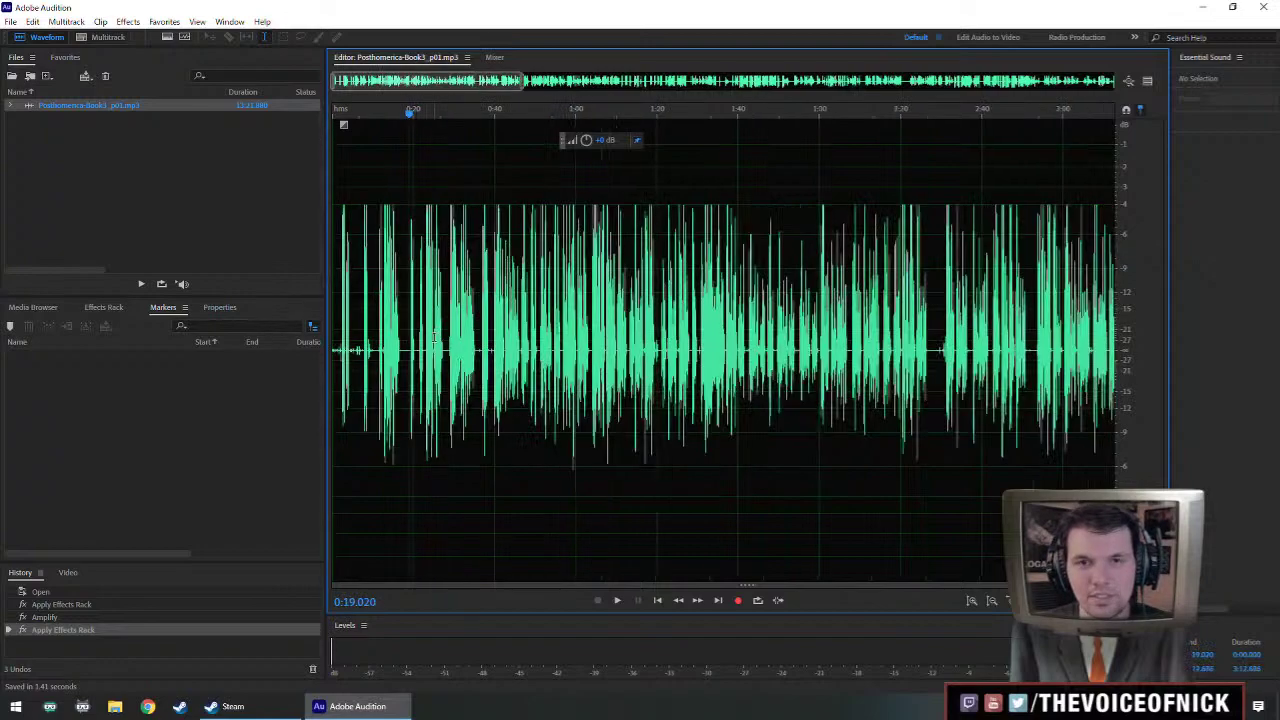
left_click(513, 358)
scroll(513, 360, "up", 2)
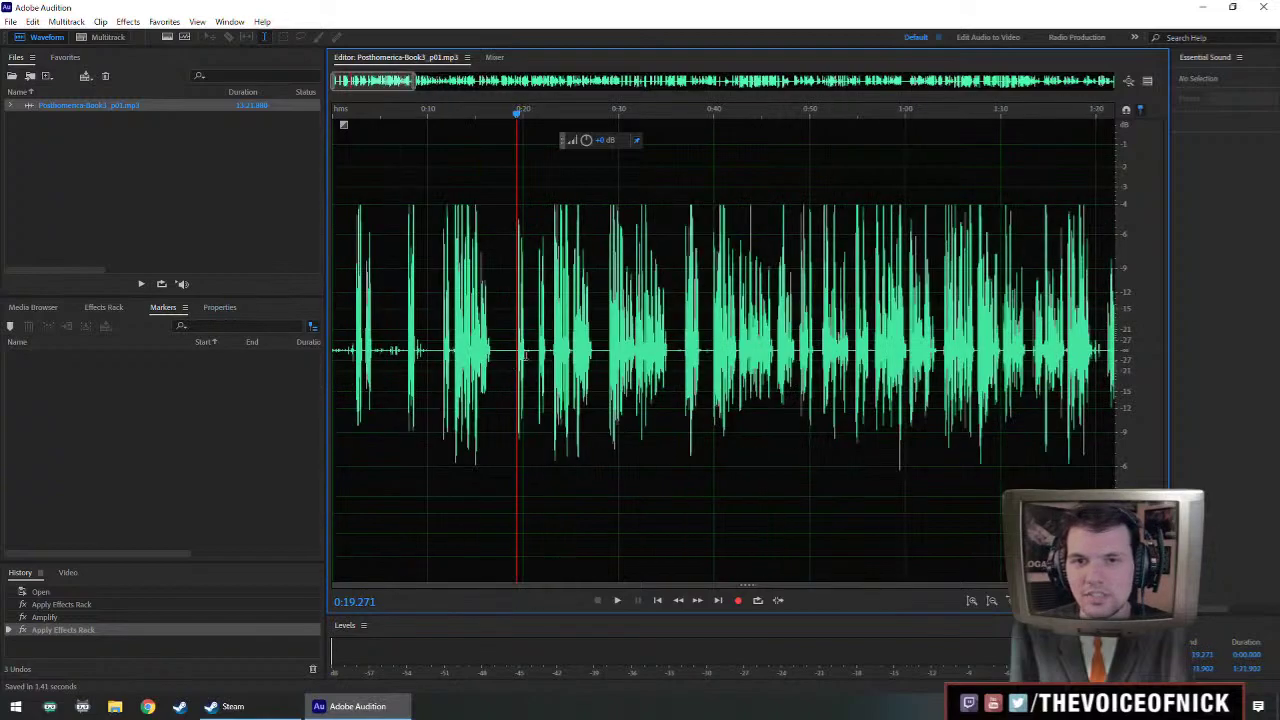
left_click(603, 346)
left_click(506, 340)
left_click(479, 353)
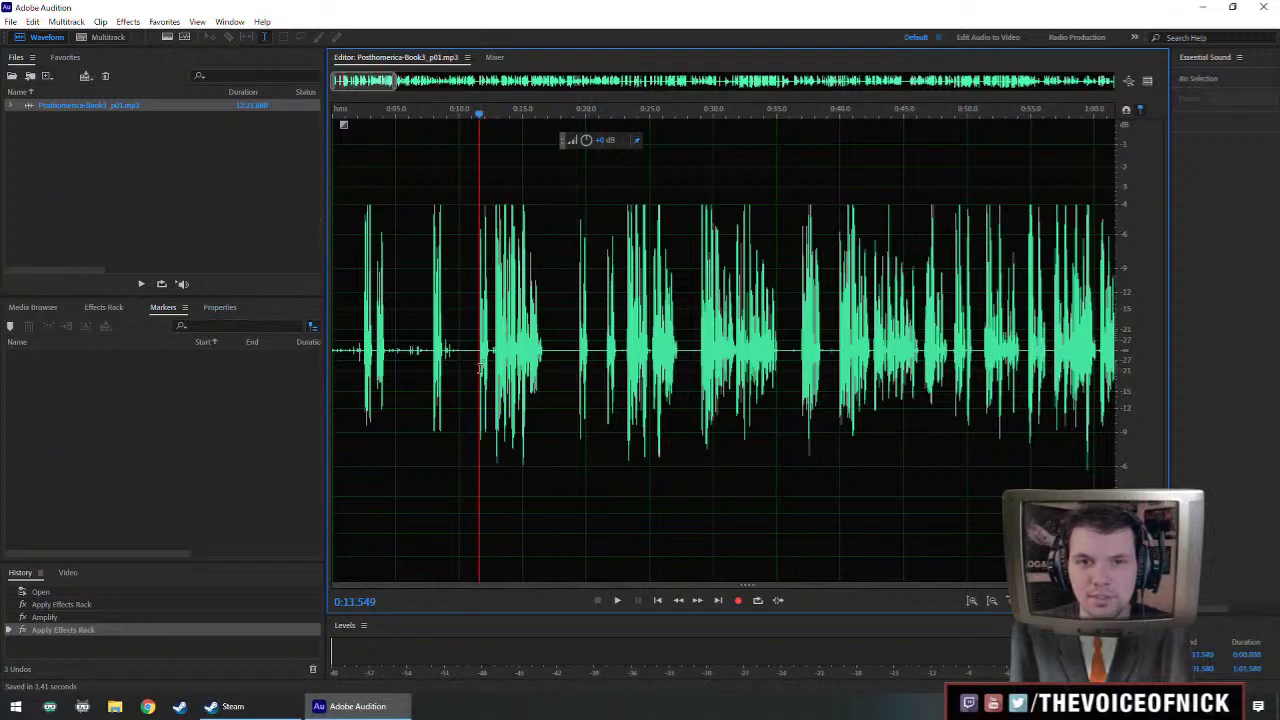
key("space")
key("space")
left_click(577, 360)
key("space")
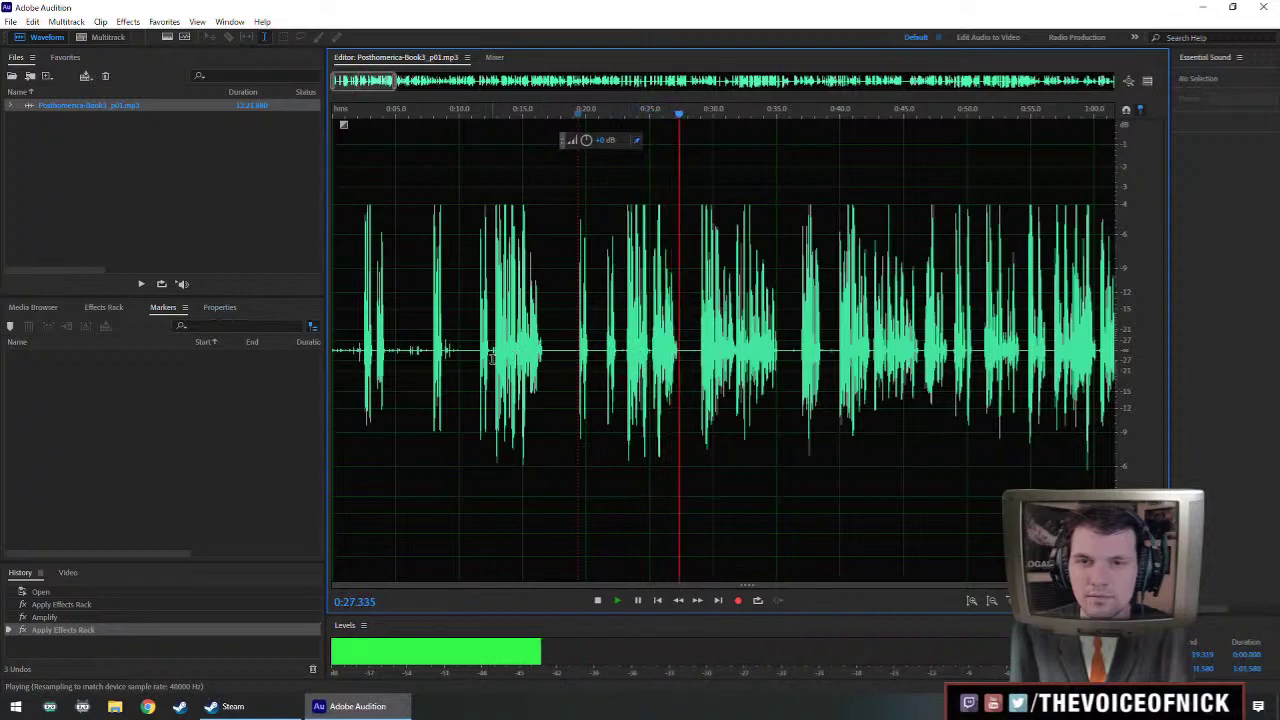
left_click(492, 380)
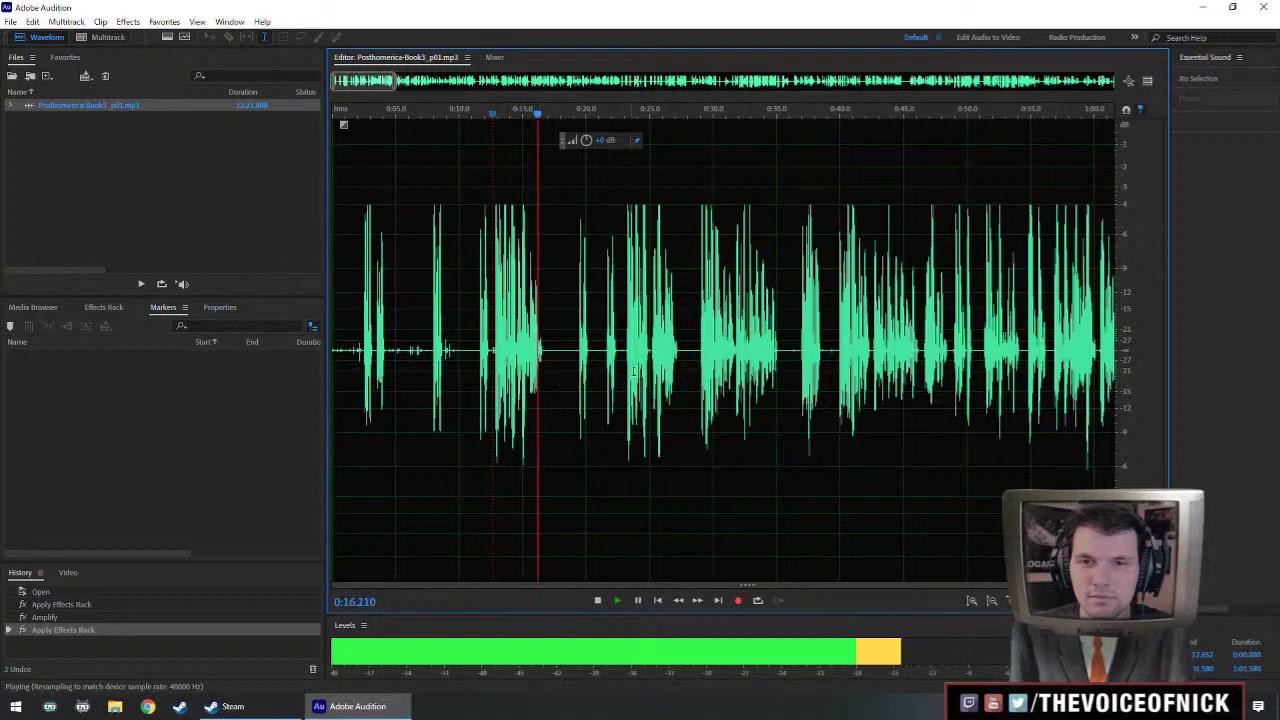
key("space")
- Replace the audio from the start of the file to about 0:21.6 with inserted silence
left_click_drag(605, 357, 291, 405)
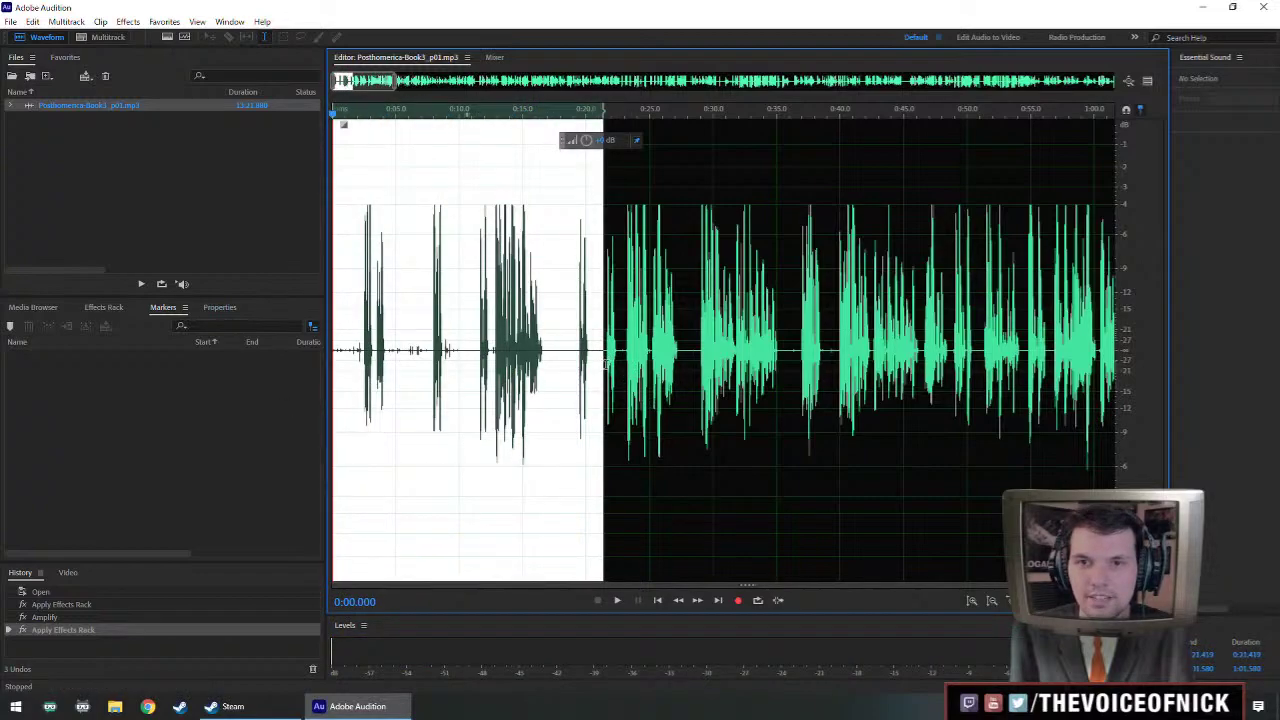
left_click(606, 365)
left_click_drag(604, 360, 231, 393)
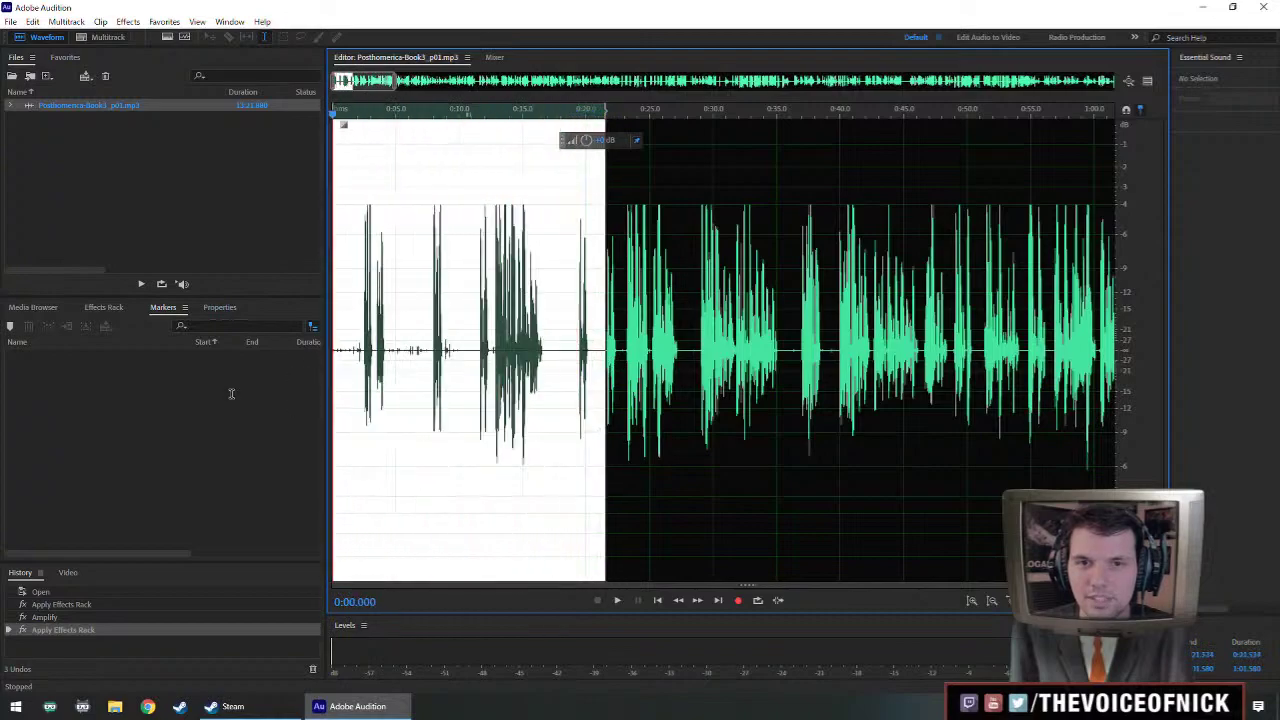
scroll(570, 381, "up", 2)
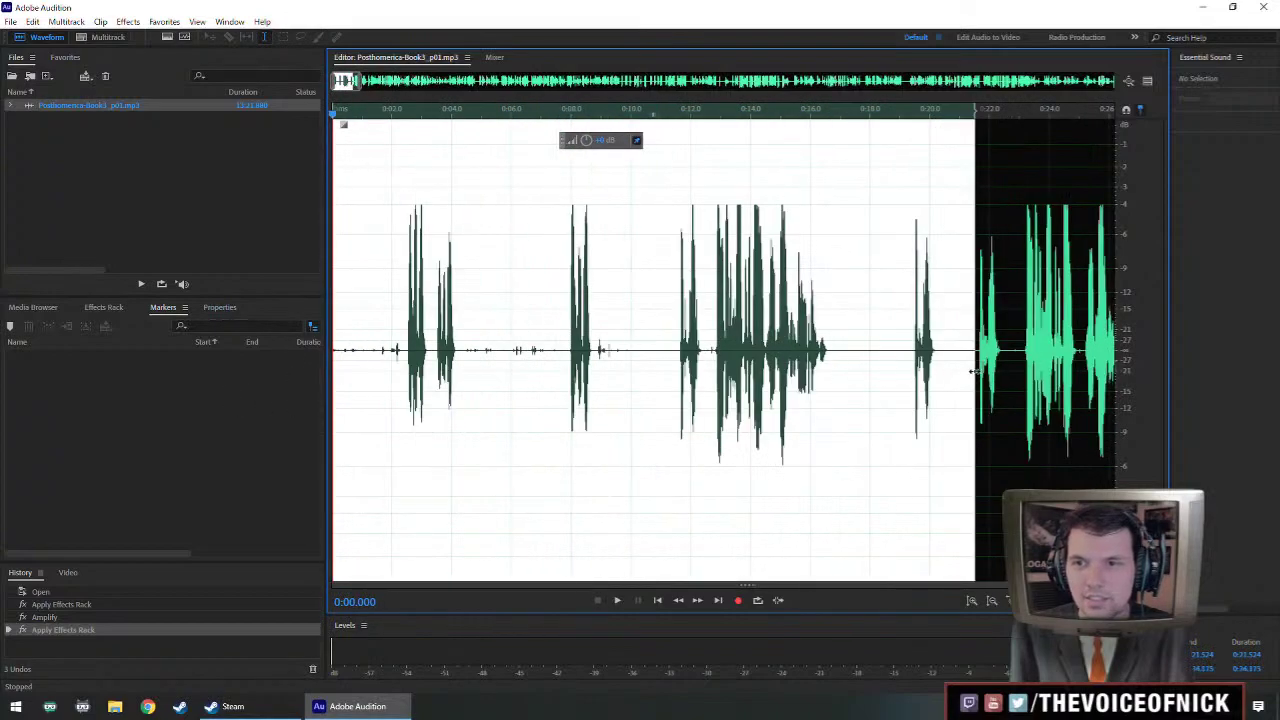
left_click_drag(975, 371, 975, 373)
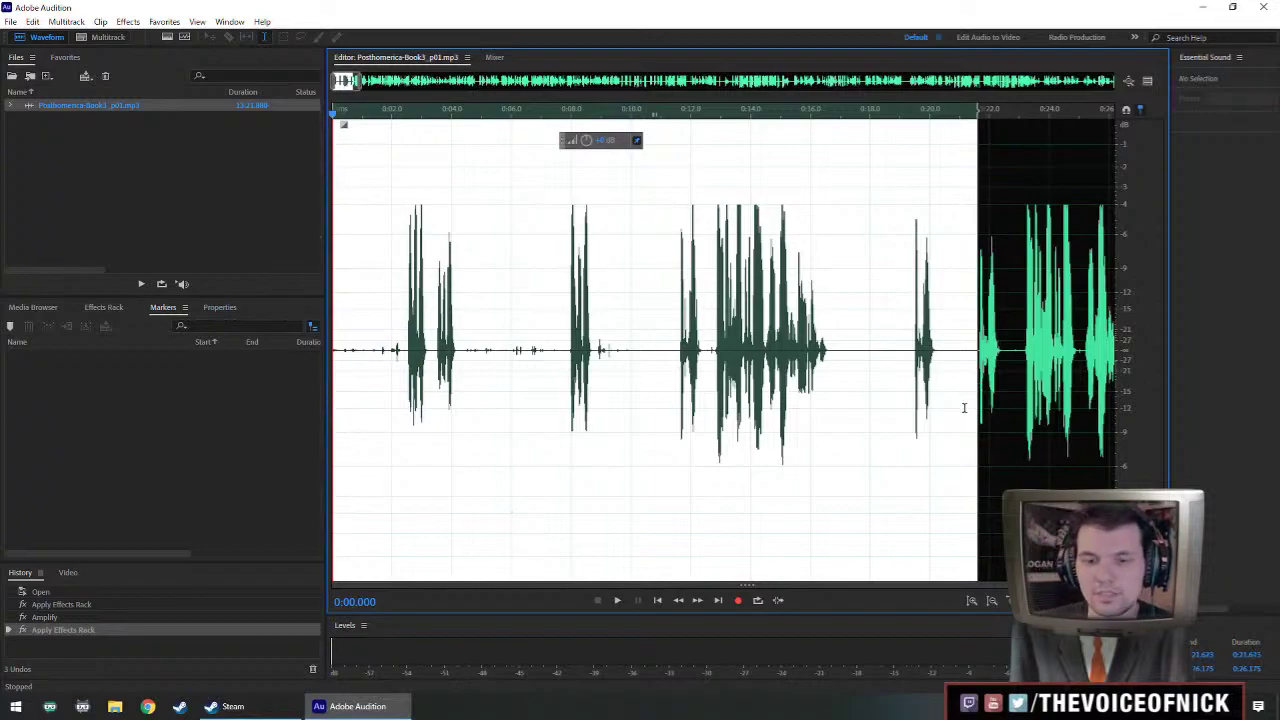
key("minus")
key("minus")
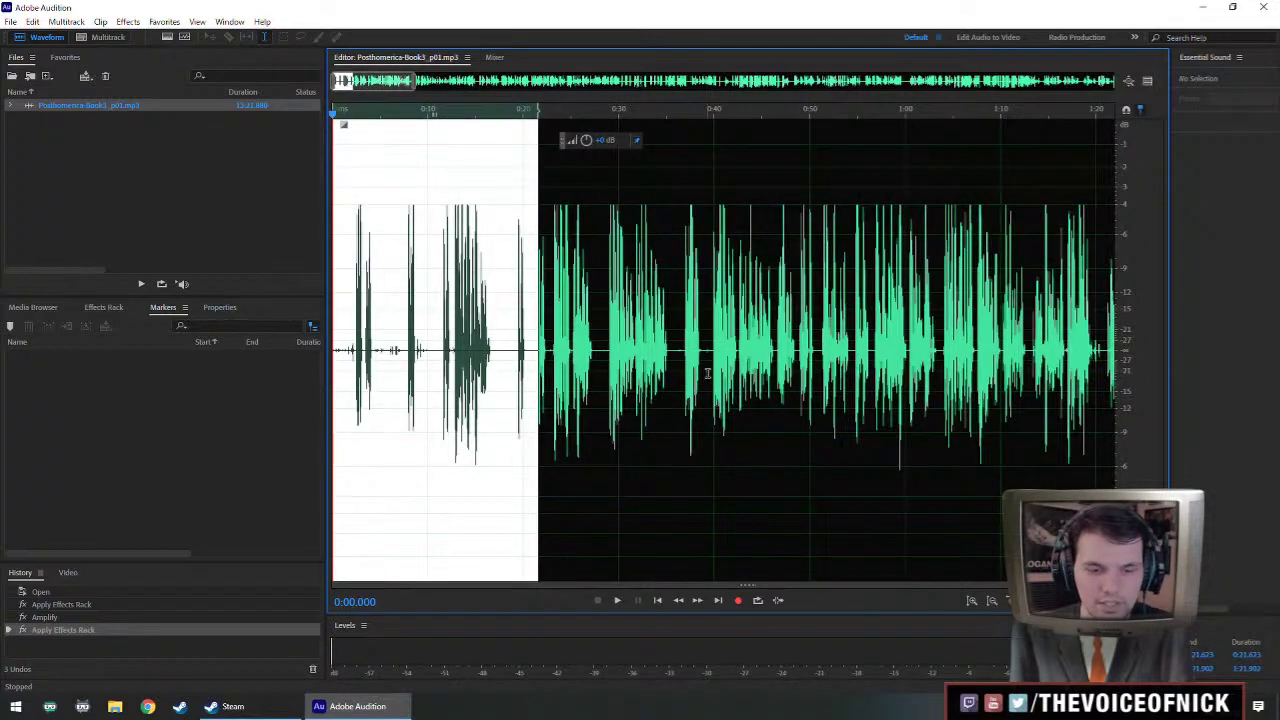
key("ctrl+shift+i")
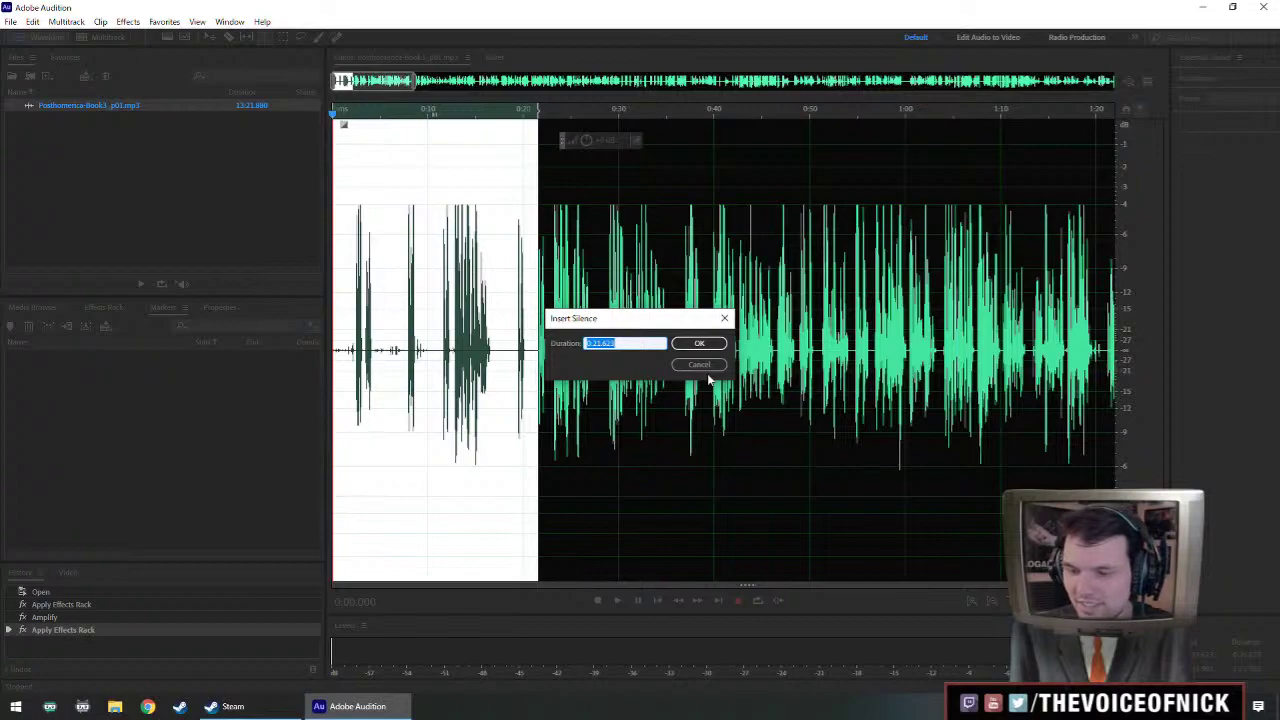
key("Return")
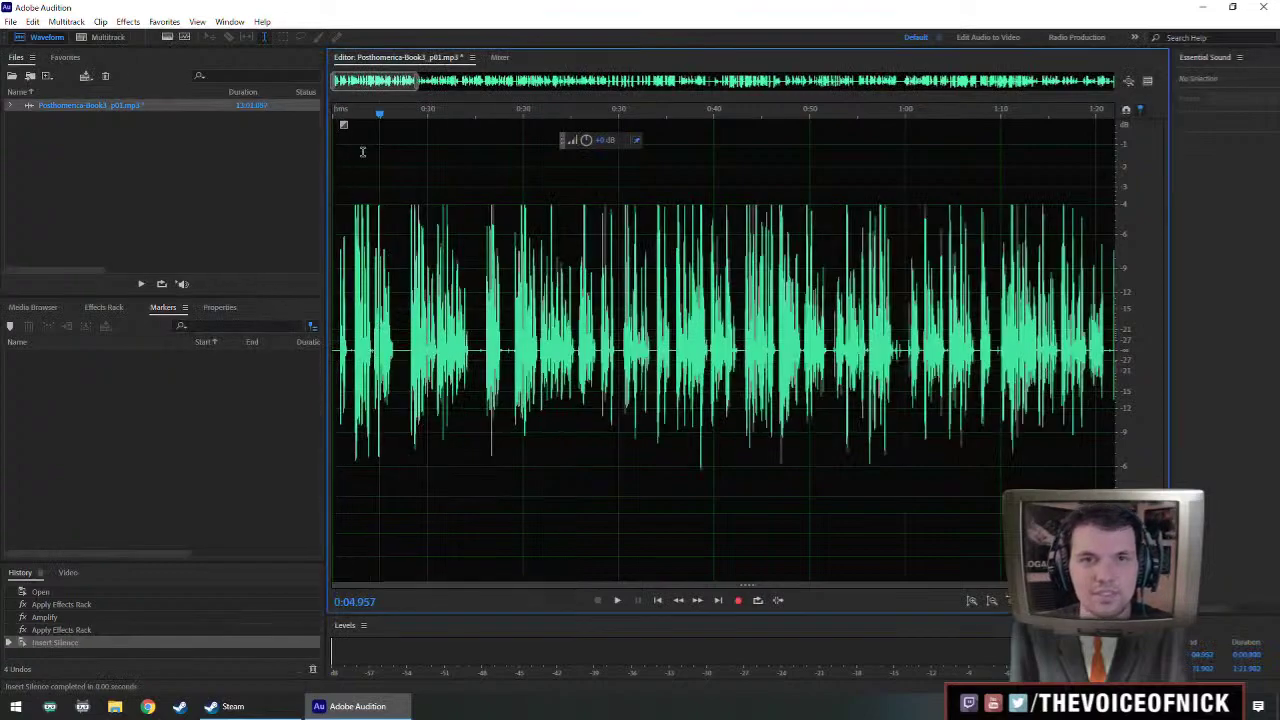
- Boost the volume of the opening words at about 0:00.8 to 0:01.6, apply the effects rack, and replay the opening
left_click(363, 108)
key("space")
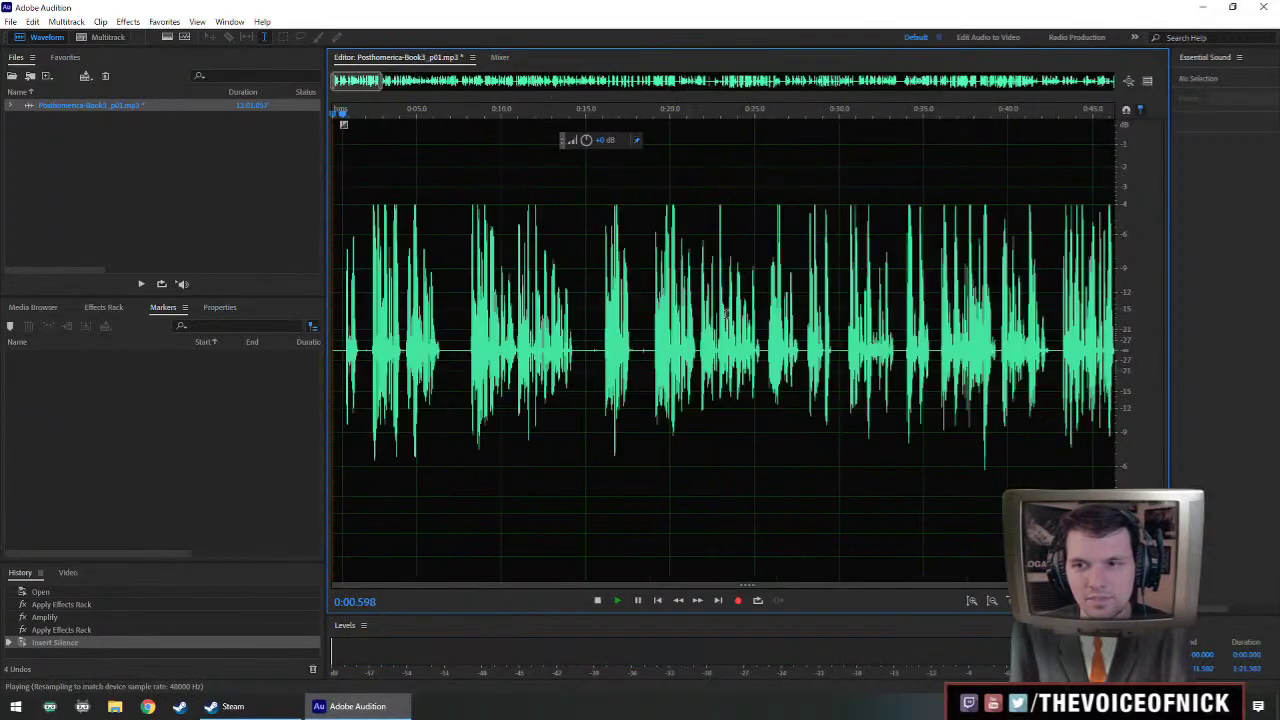
scroll(727, 314, "up", 4)
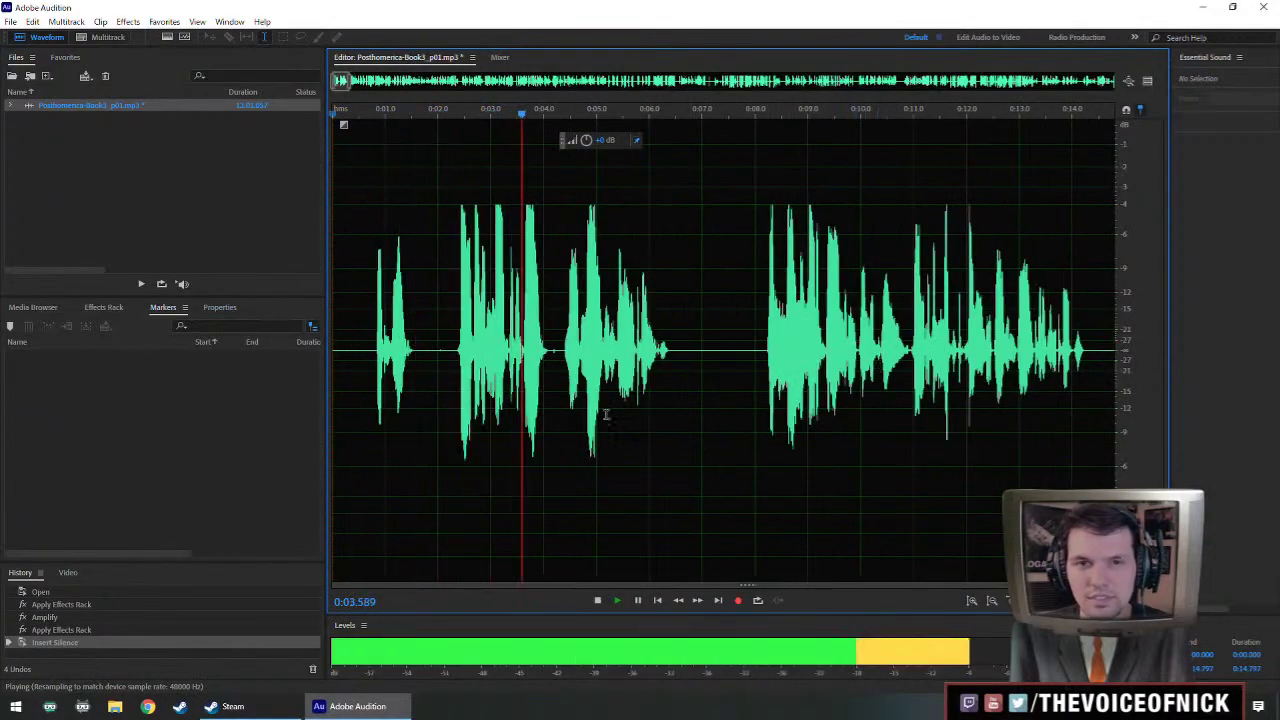
key("space")
left_click_drag(416, 352, 373, 370)
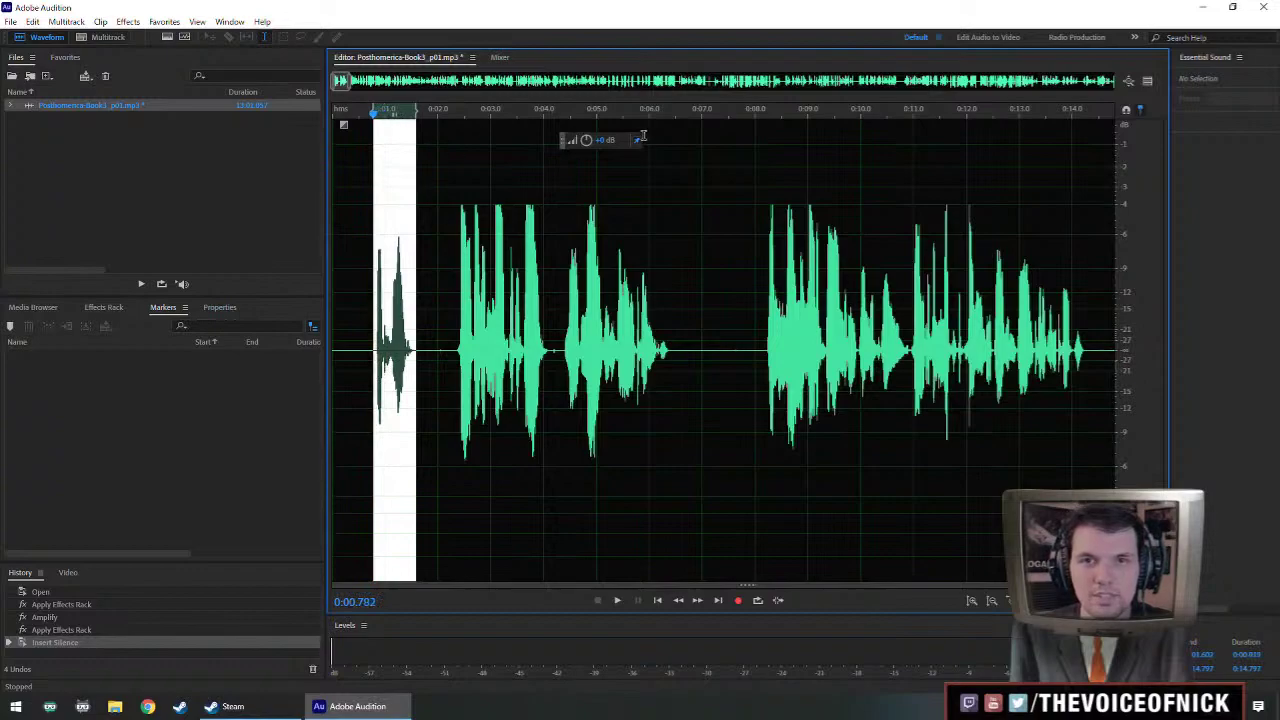
scroll(586, 140, "up", 3)
left_click(355, 330)
key("space")
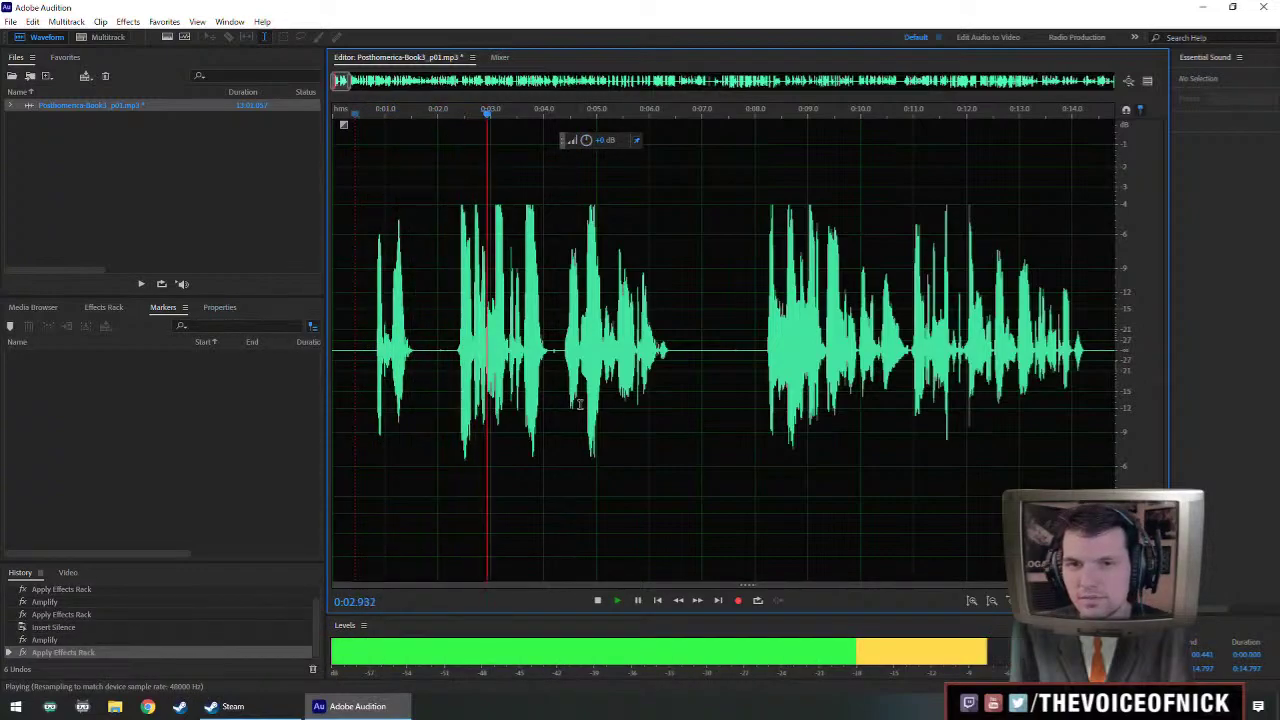
key("space")
- Shorten the pause after the opening words by deleting a short piece of silence near 0:02
left_click(420, 356)
left_click(440, 358)
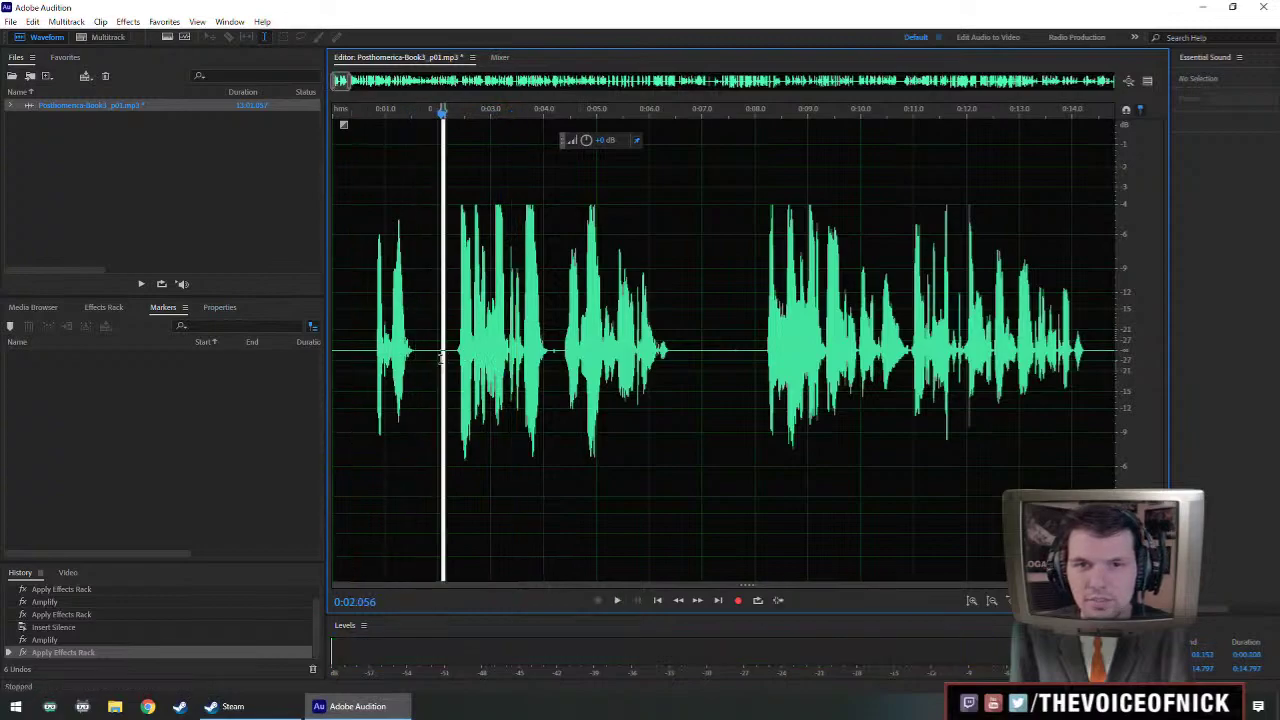
left_click_drag(442, 361, 438, 360)
left_click(444, 361)
key("Delete")
- Trim the gap near 0:04 by deleting a short piece of audio, and replay the transition
left_click(380, 337)
key("space")
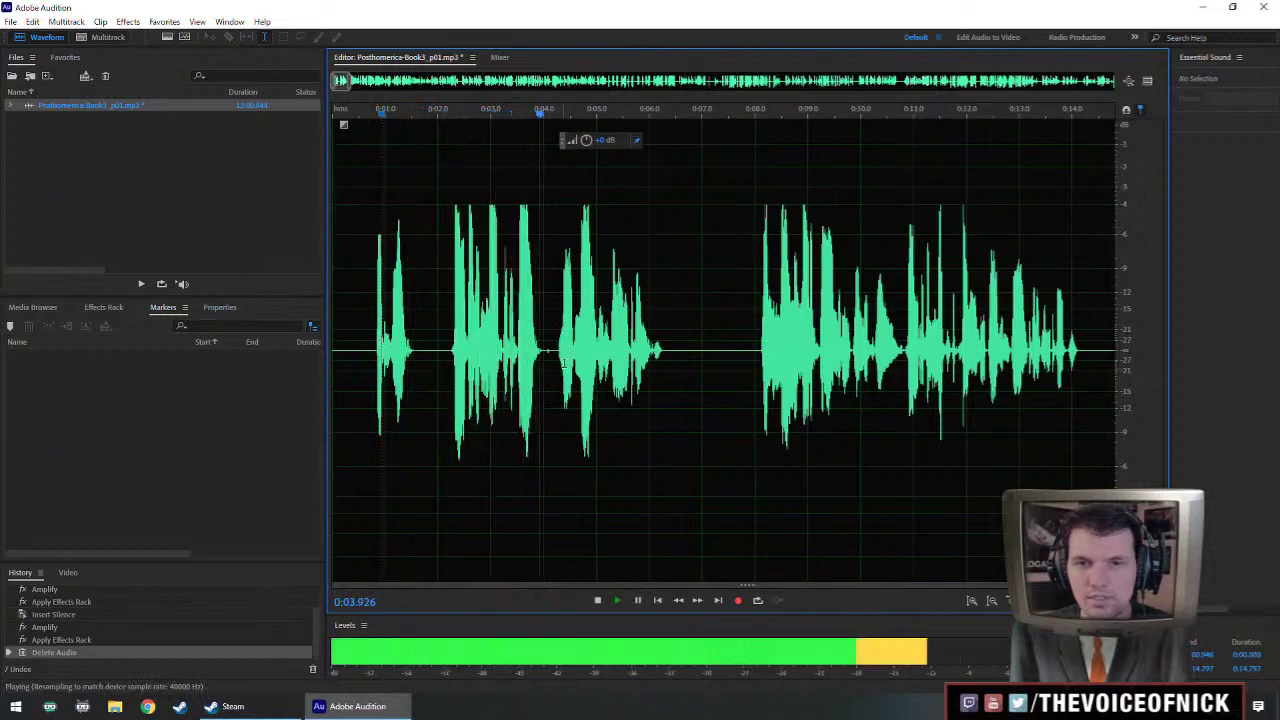
key("space")
key("Delete")
key("space")
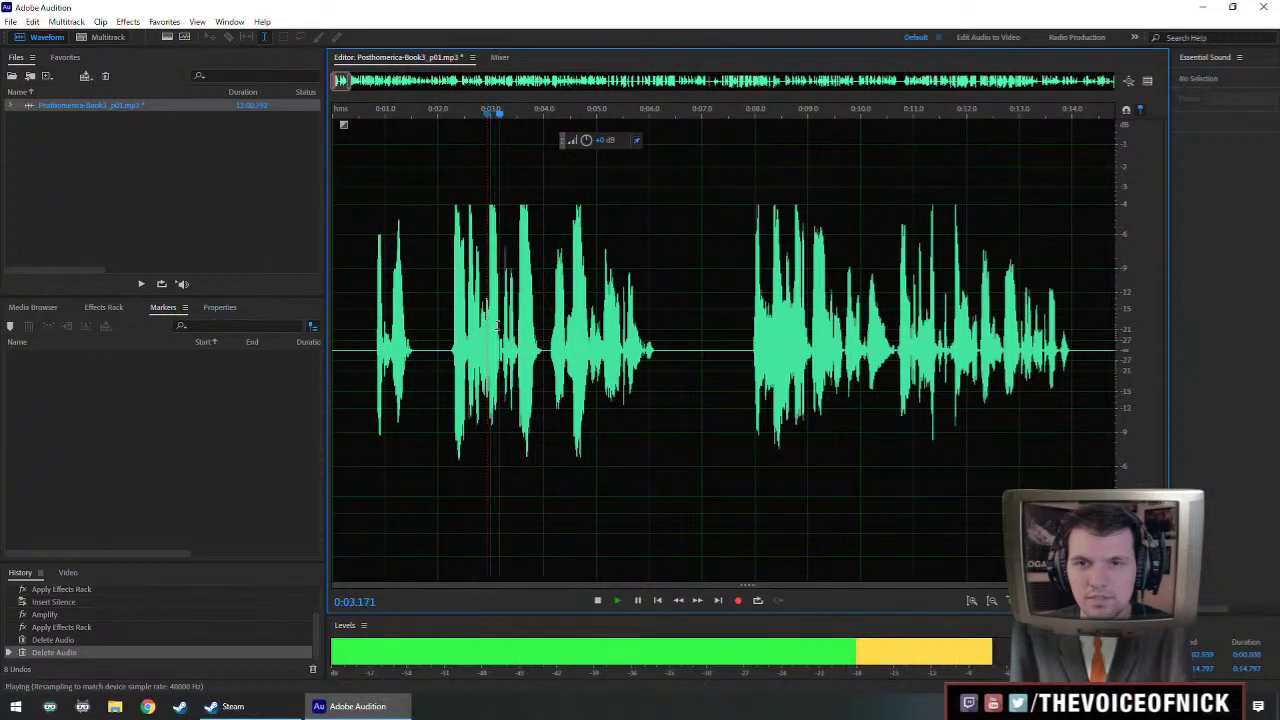
key("space")
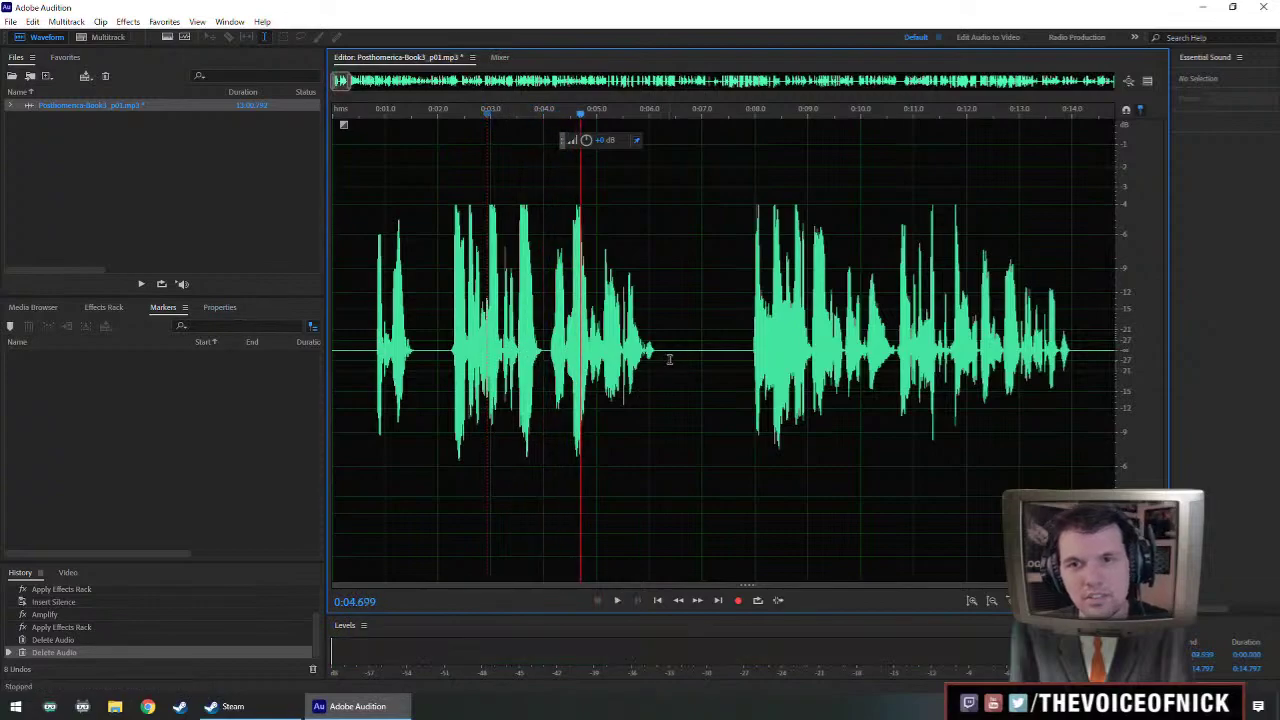
- Copy a sliver of silence from the pause after 0:06, paste it into the gap near 0:04, and replay
left_click(667, 360)
left_click(543, 356)
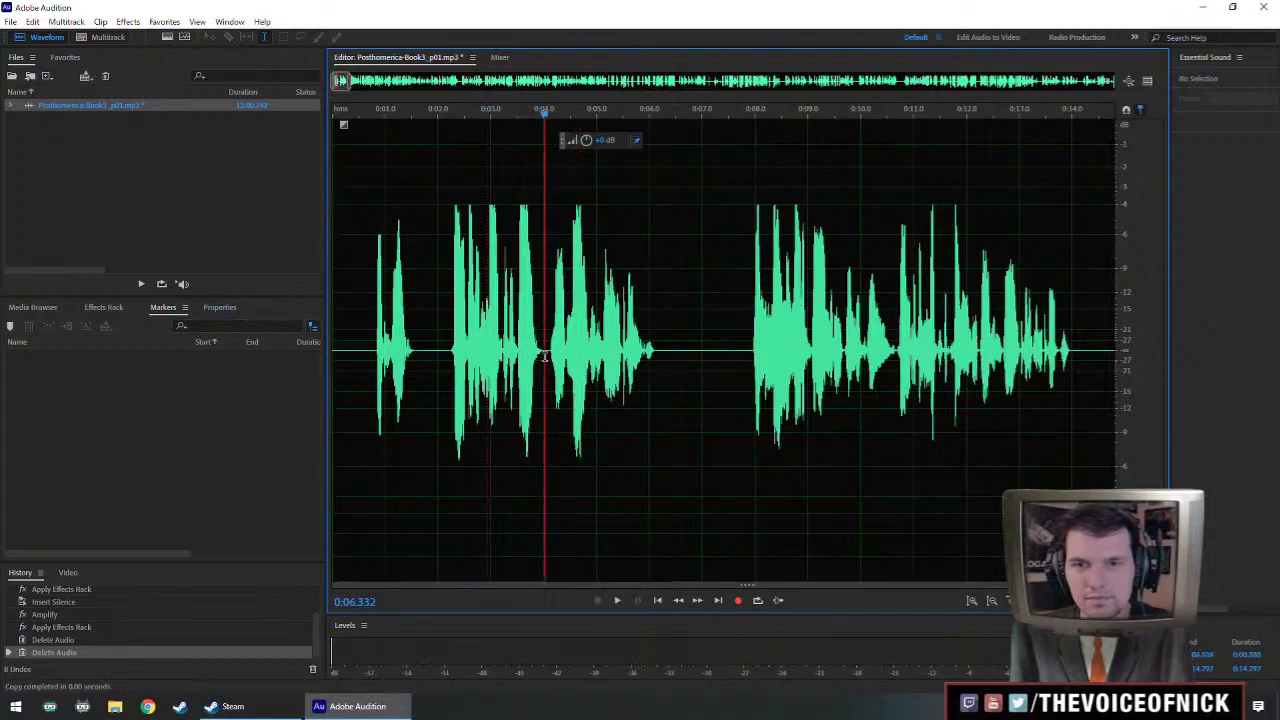
key("ctrl+v")
key("space")
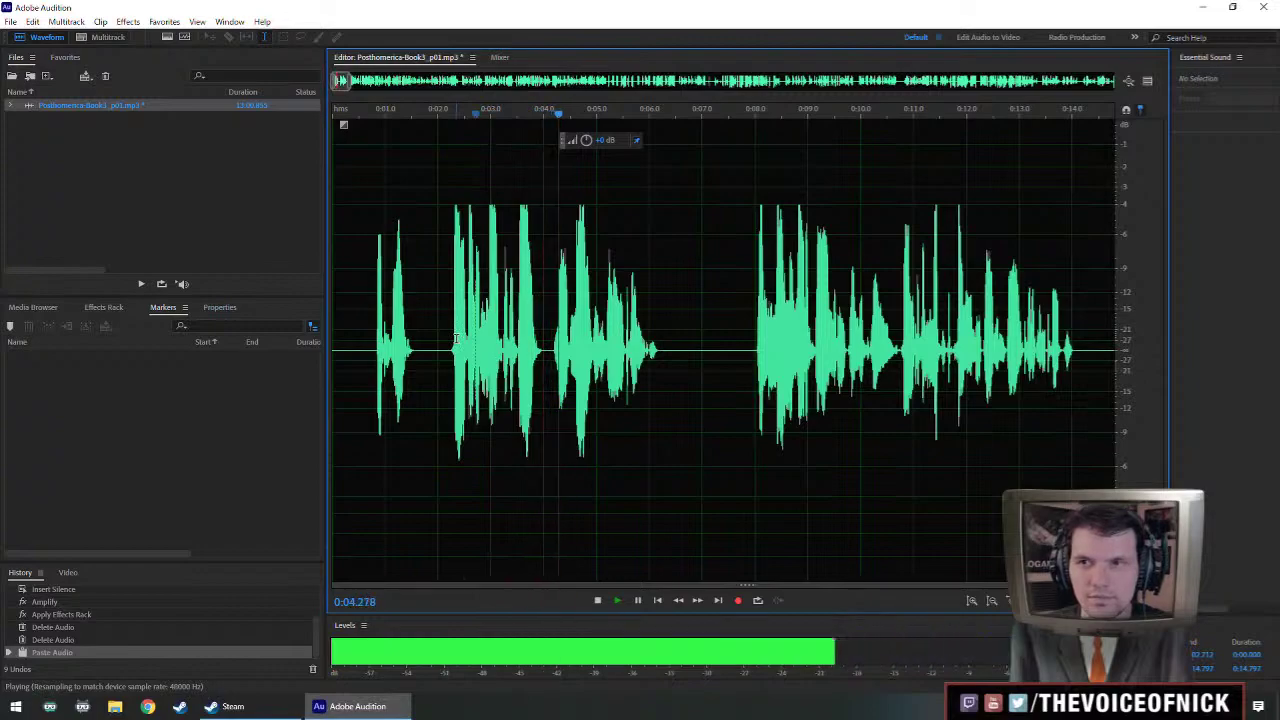
- Locate the good retake by ear and replace the audio from about 0:06.2 to 0:18.9 with 1.5 seconds of silence
scroll(731, 394, "down", 3)
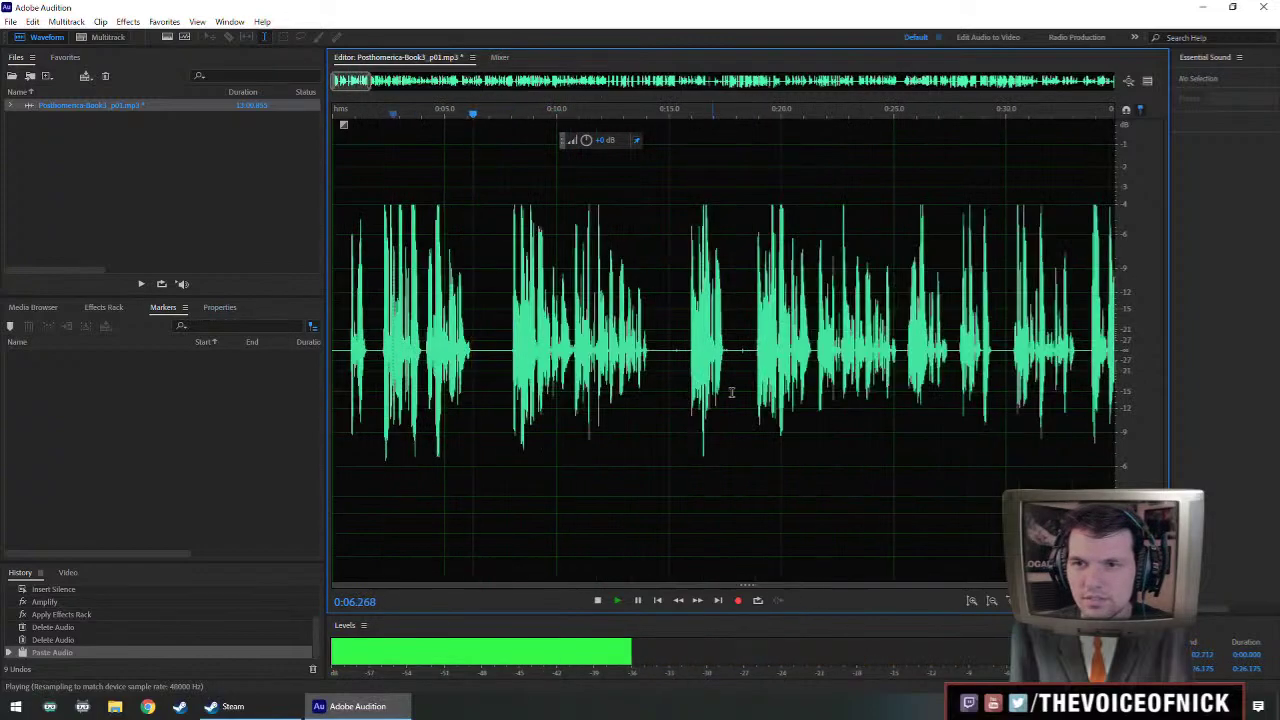
scroll(760, 392, "up", 1)
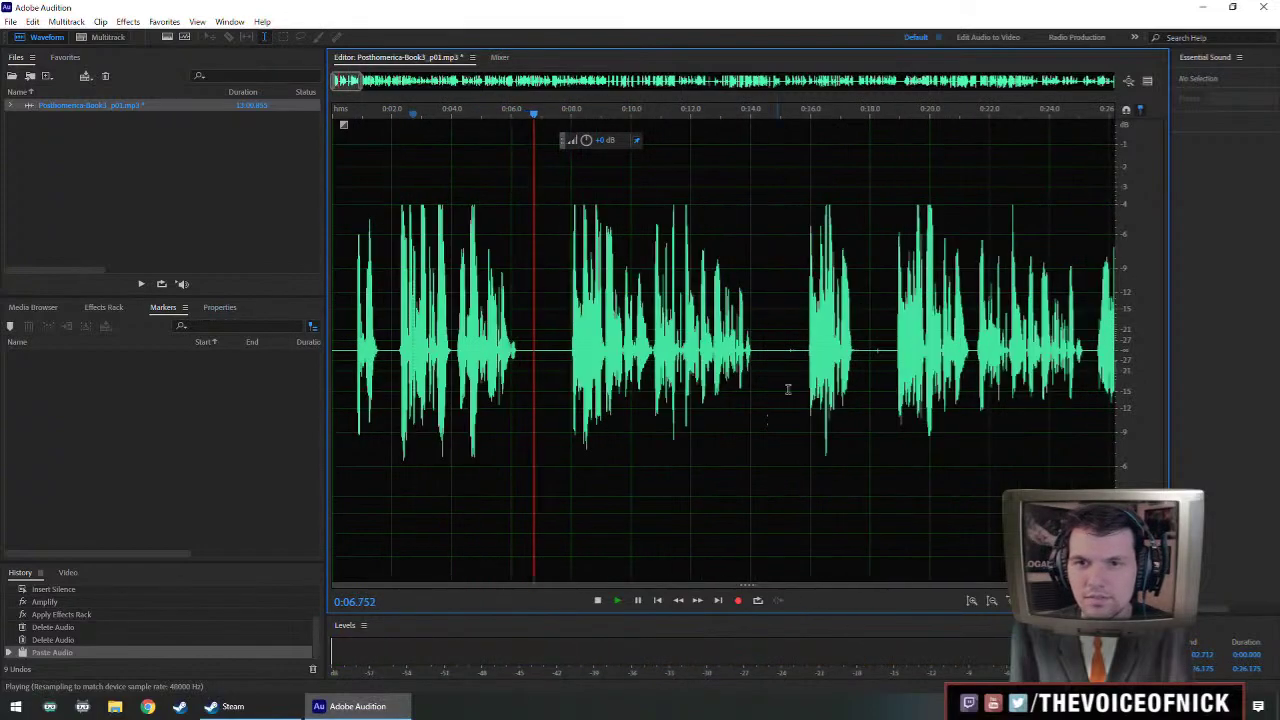
left_click(894, 382)
scroll(770, 378, "down", 2)
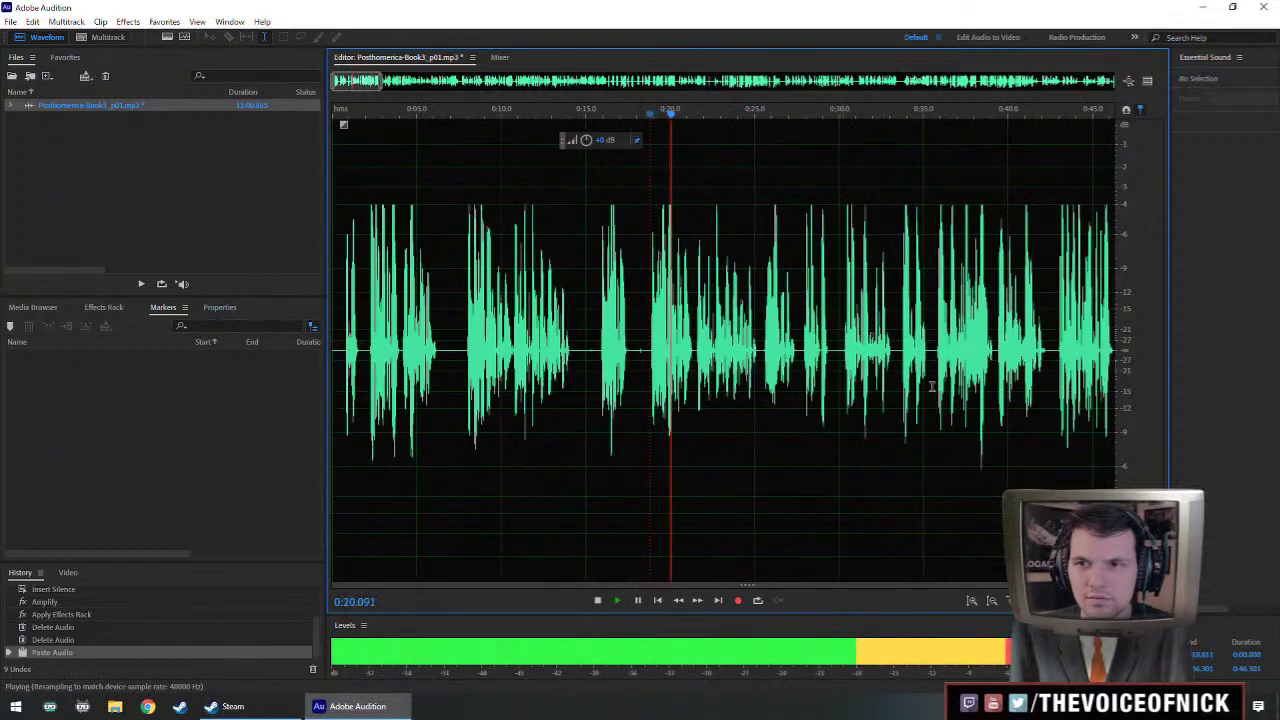
left_click(1053, 369)
key("space")
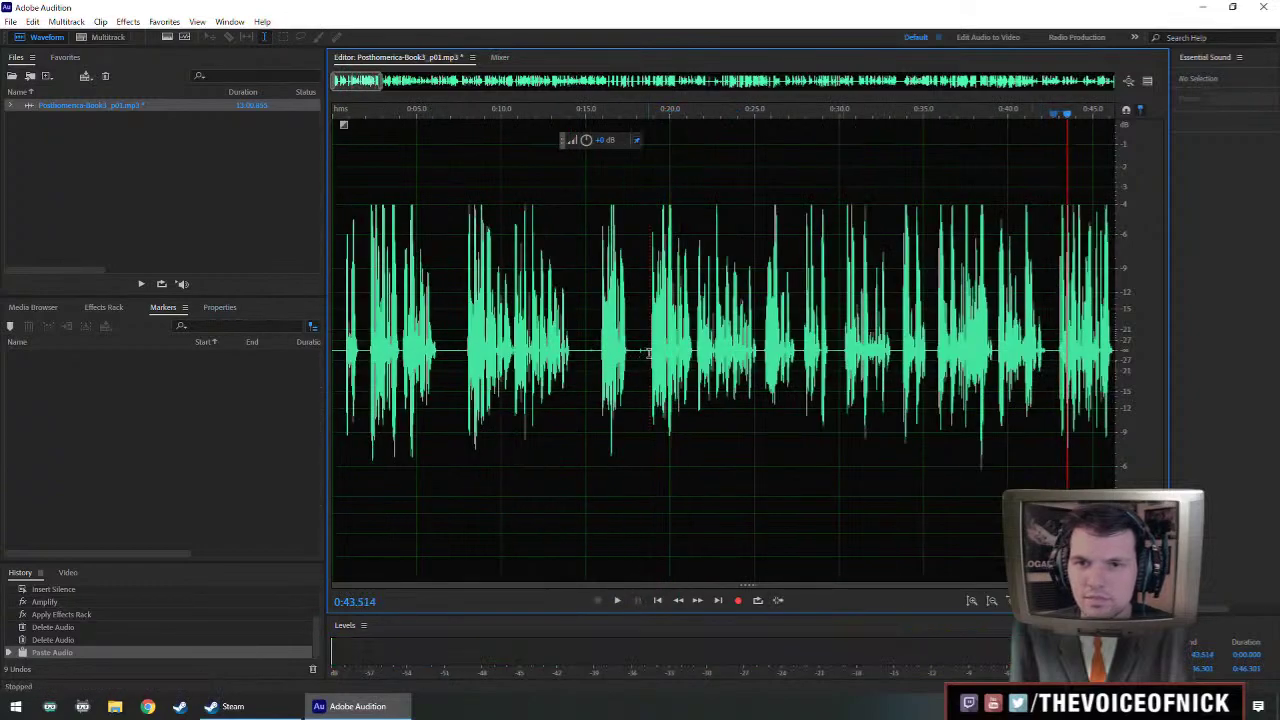
left_click_drag(651, 353, 437, 372)
scroll(765, 383, "up", 1)
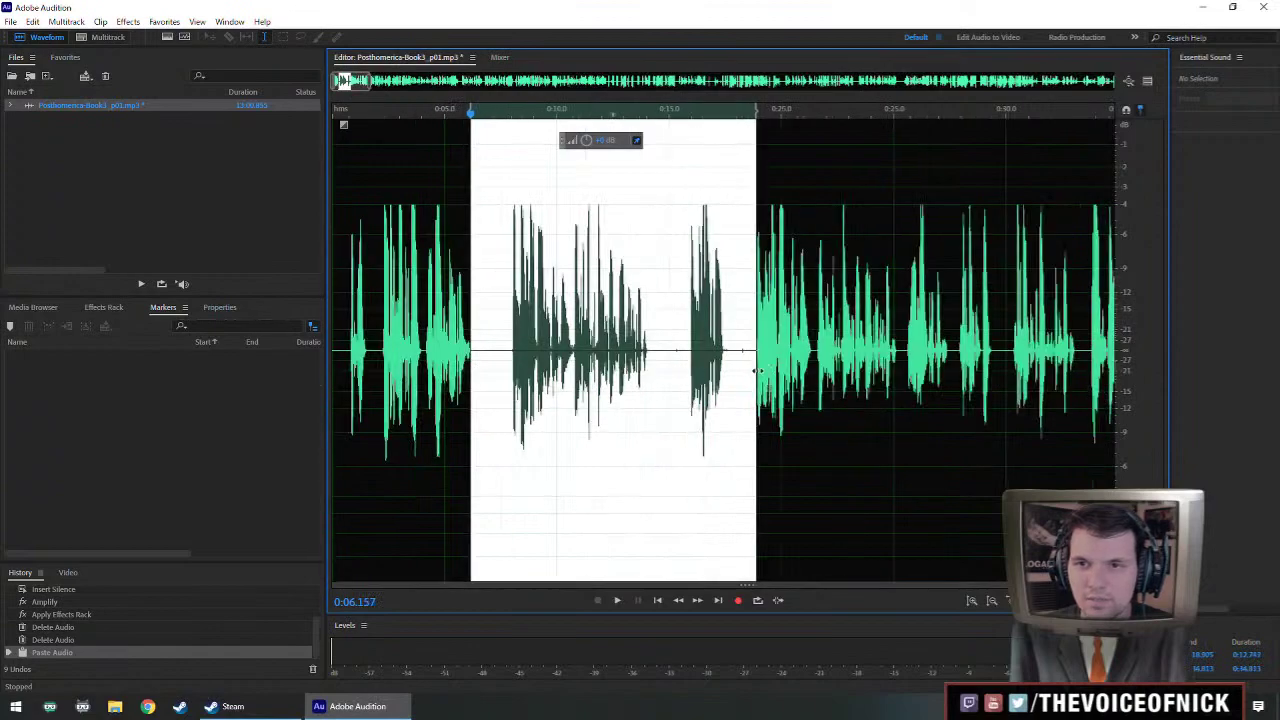
scroll(693, 385, "up", 1)
key("shift+s")
type("1.5")
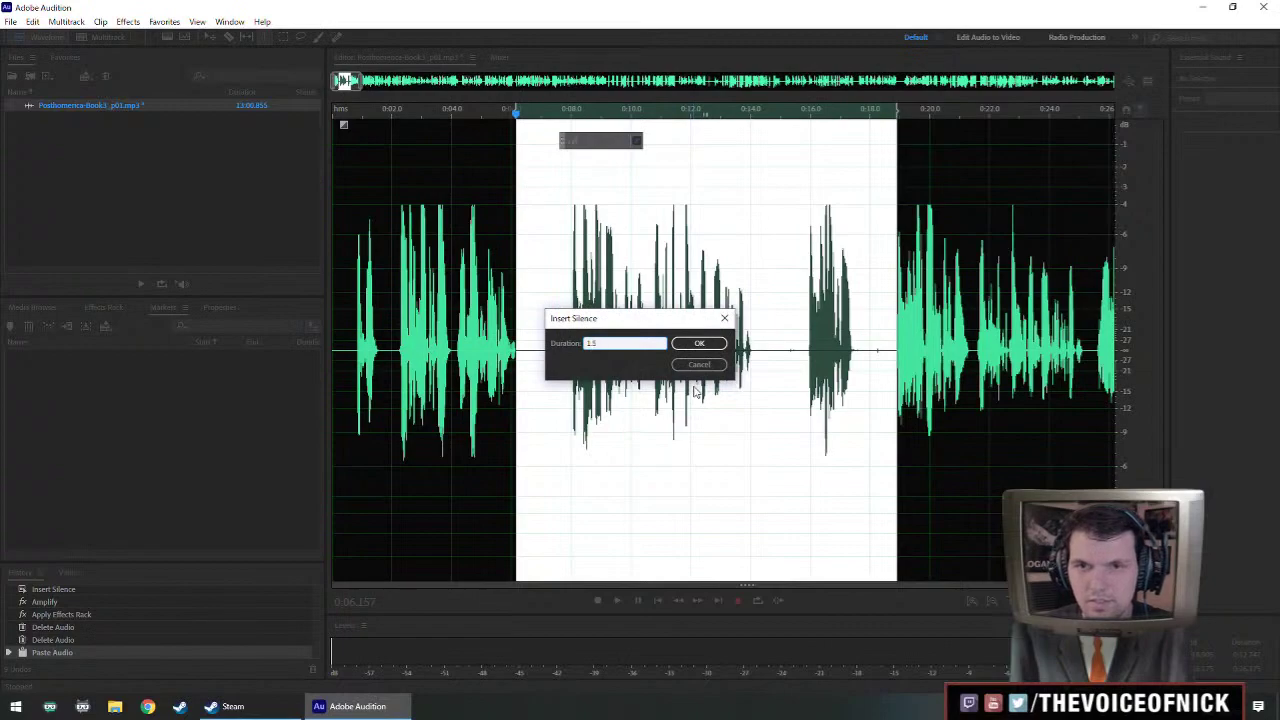
key("Return")
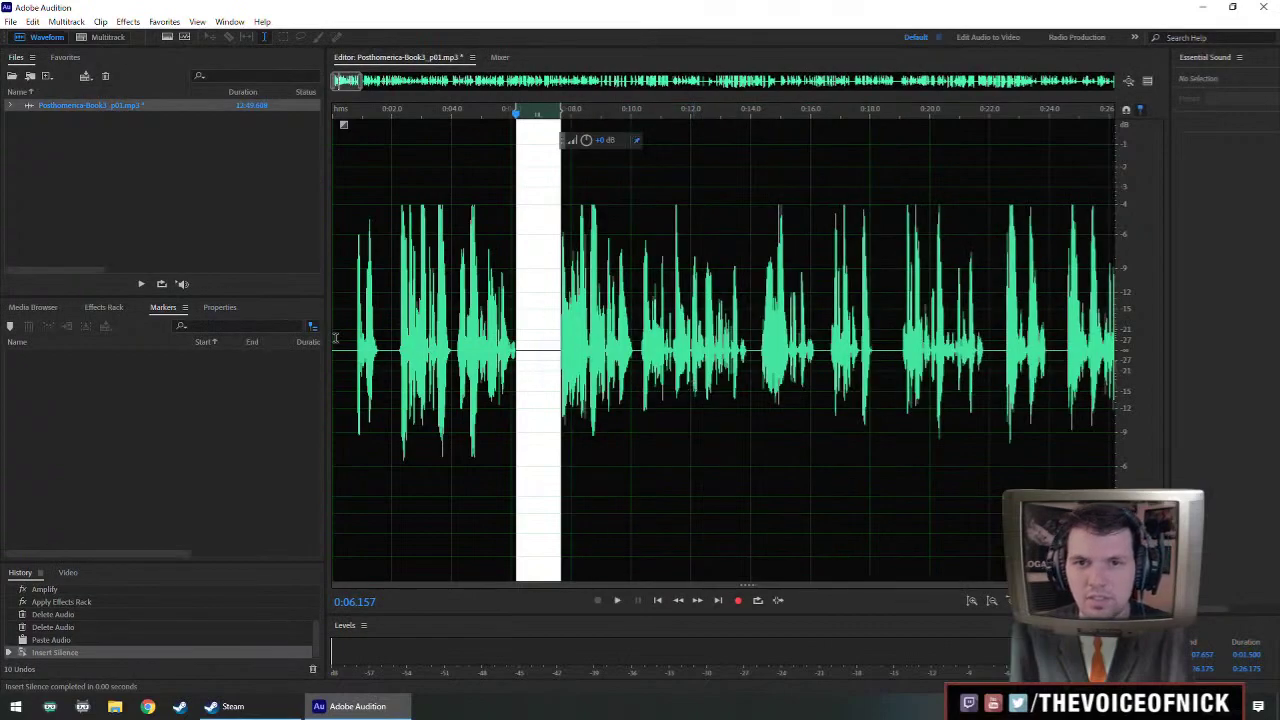
- Import Posthomerica-020_Book2_rev1.mp3 into the project files and open it in the waveform editor
left_click(497, 325)
left_click(179, 224)
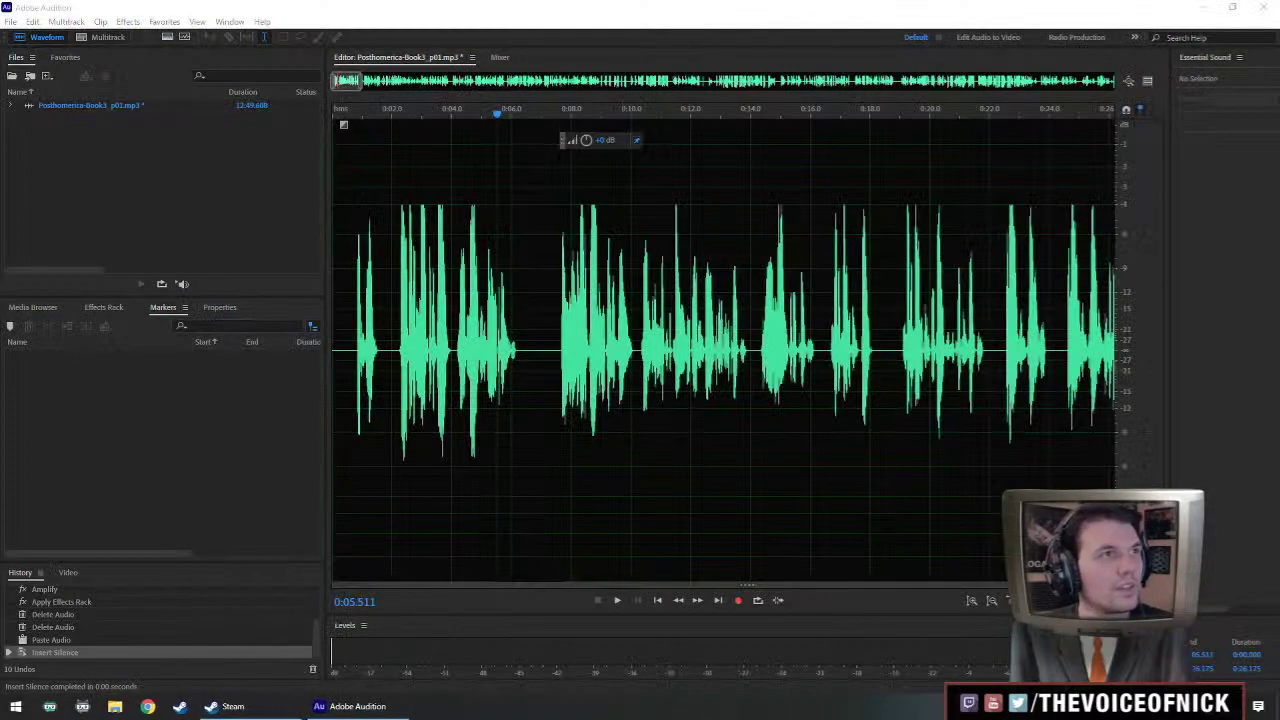
left_click_drag(2, 184, 86, 182)
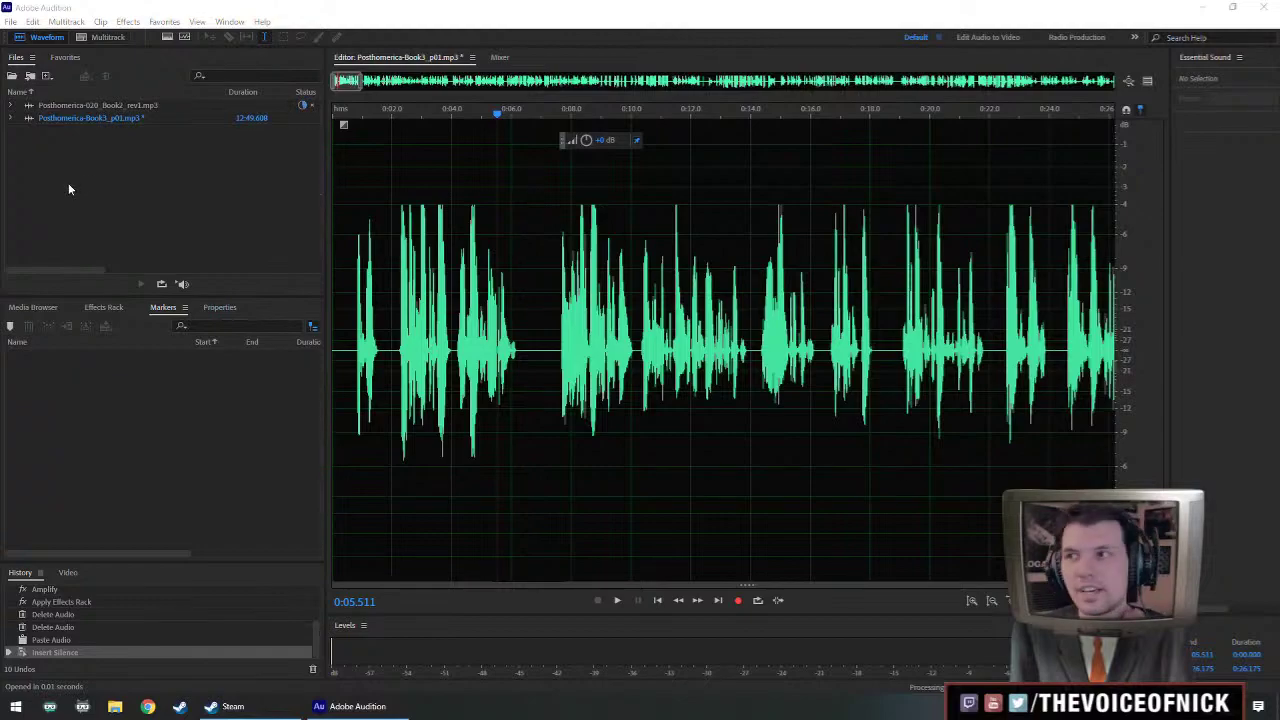
double_click(128, 104)
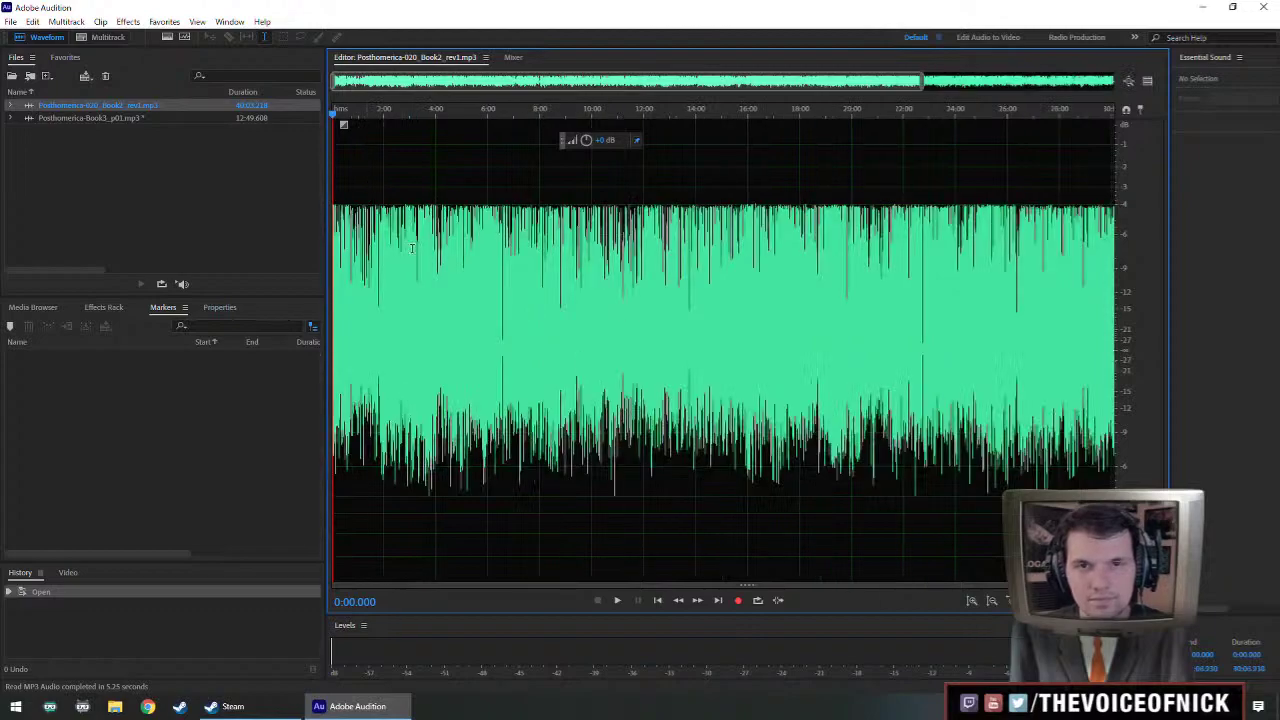
- Play the opening of the Book 2 recording from the start to examine its introduction and pause timing
scroll(425, 338, "up", 5)
key("space")
scroll(500, 345, "up", 1)
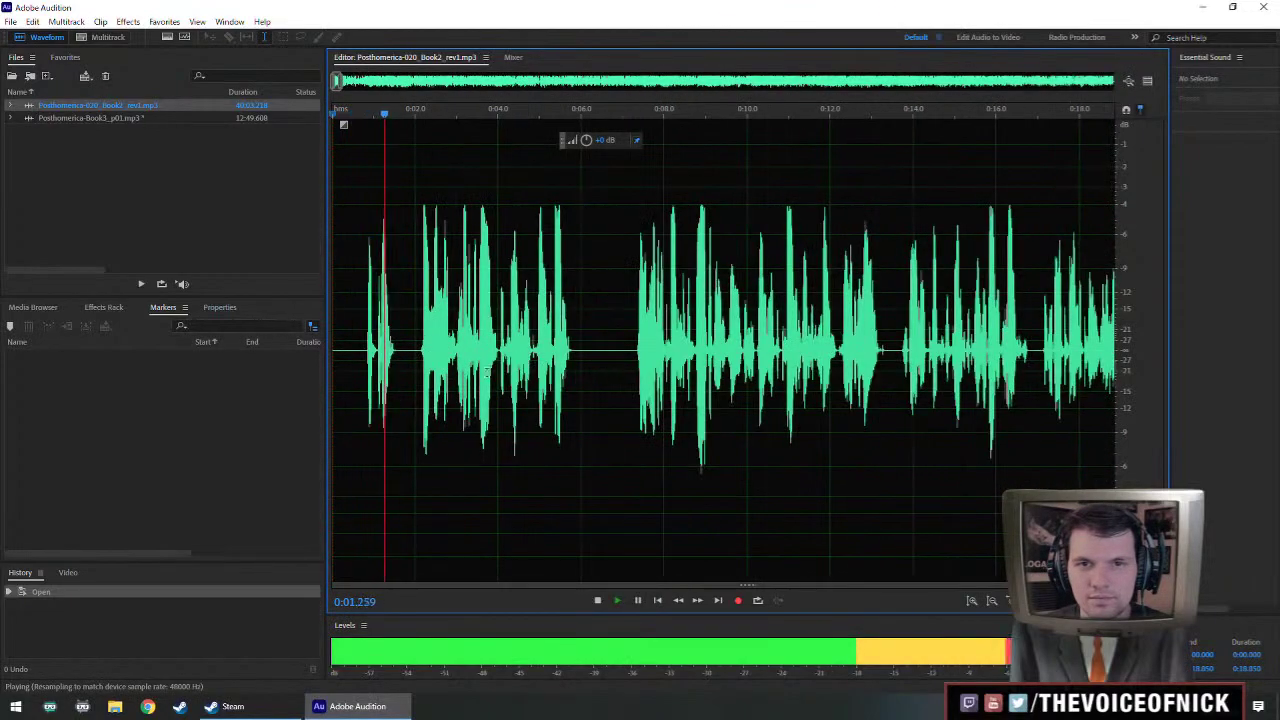
- Stop playback and select the pause from about 0:05.8 to 0:07.3 in the Book 2 recording to check its length
scroll(540, 352, "down", 1)
scroll(560, 356, "up", 1)
key("space")
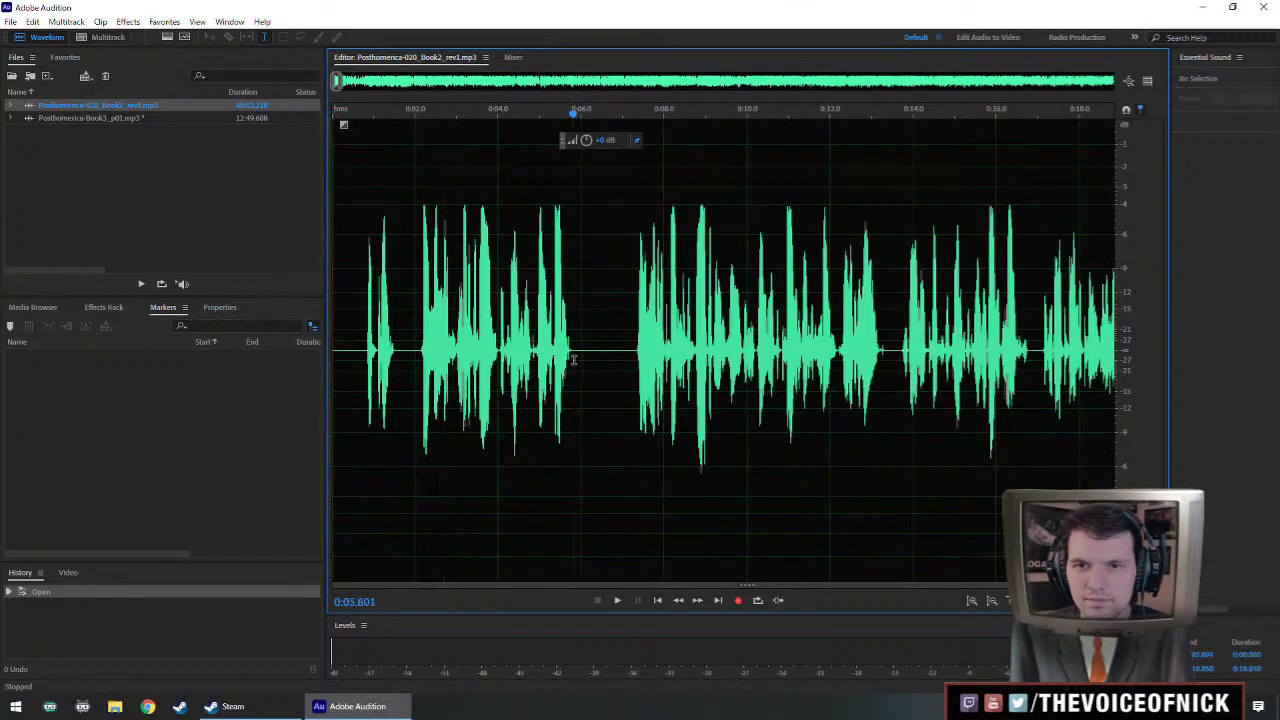
left_click_drag(573, 358, 636, 392)
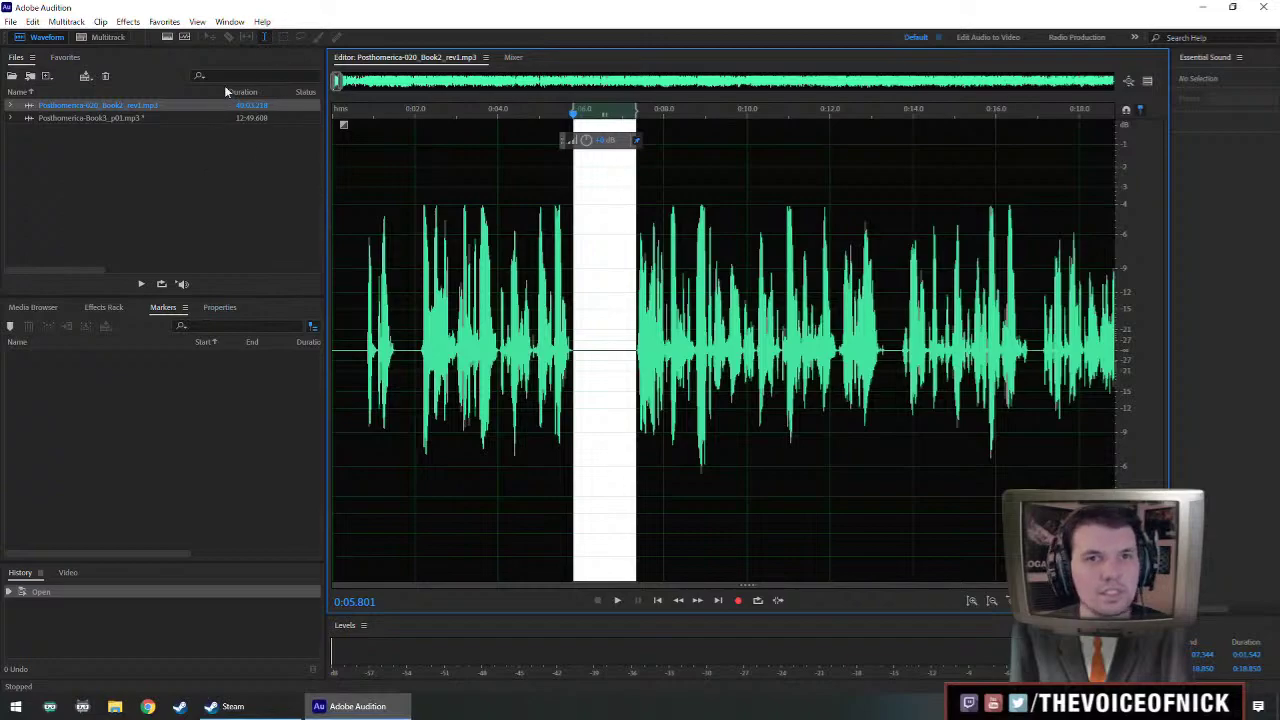
- Close Posthomerica-020_Book2_rev1.mp3 and return to the Book 3 narration
left_click(128, 122)
left_click(126, 106)
key("ctrl+w")
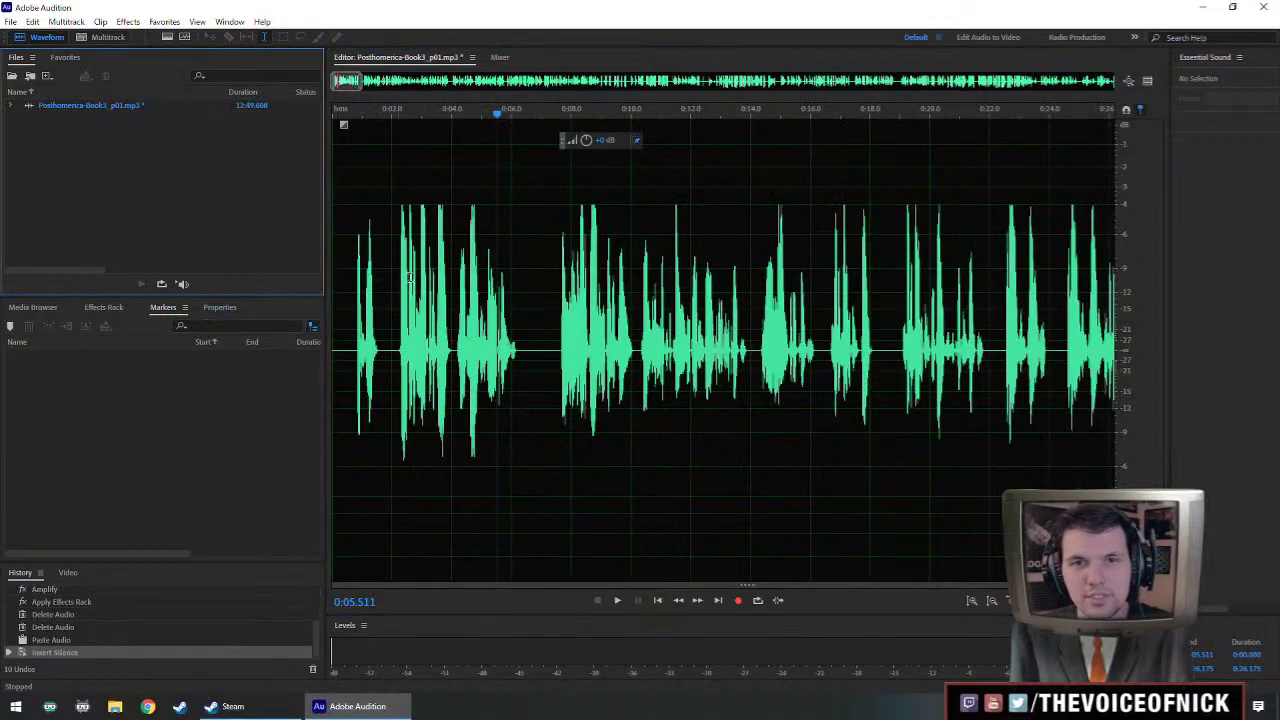
- Select the pause from about 0:06.2 to 0:07.7 in the Book 3 narration to compare its length with Book 2
left_click(443, 380)
left_click(473, 390)
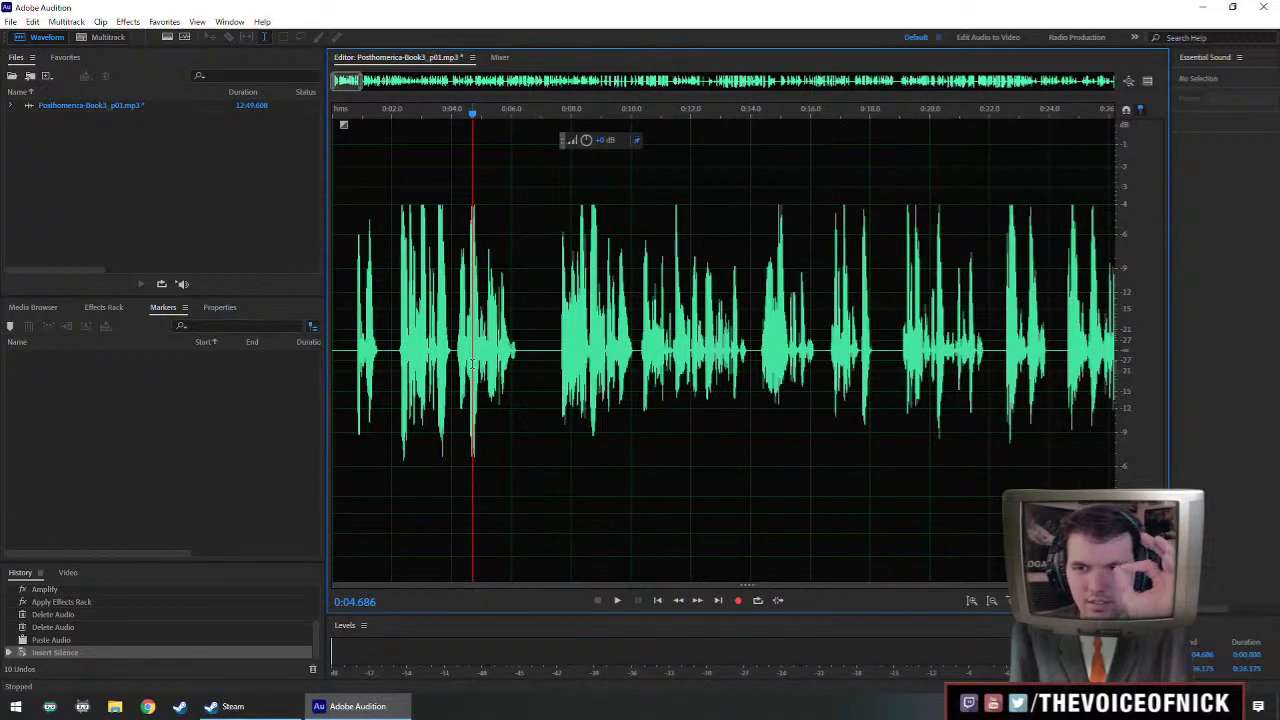
scroll(485, 392, "up", 1)
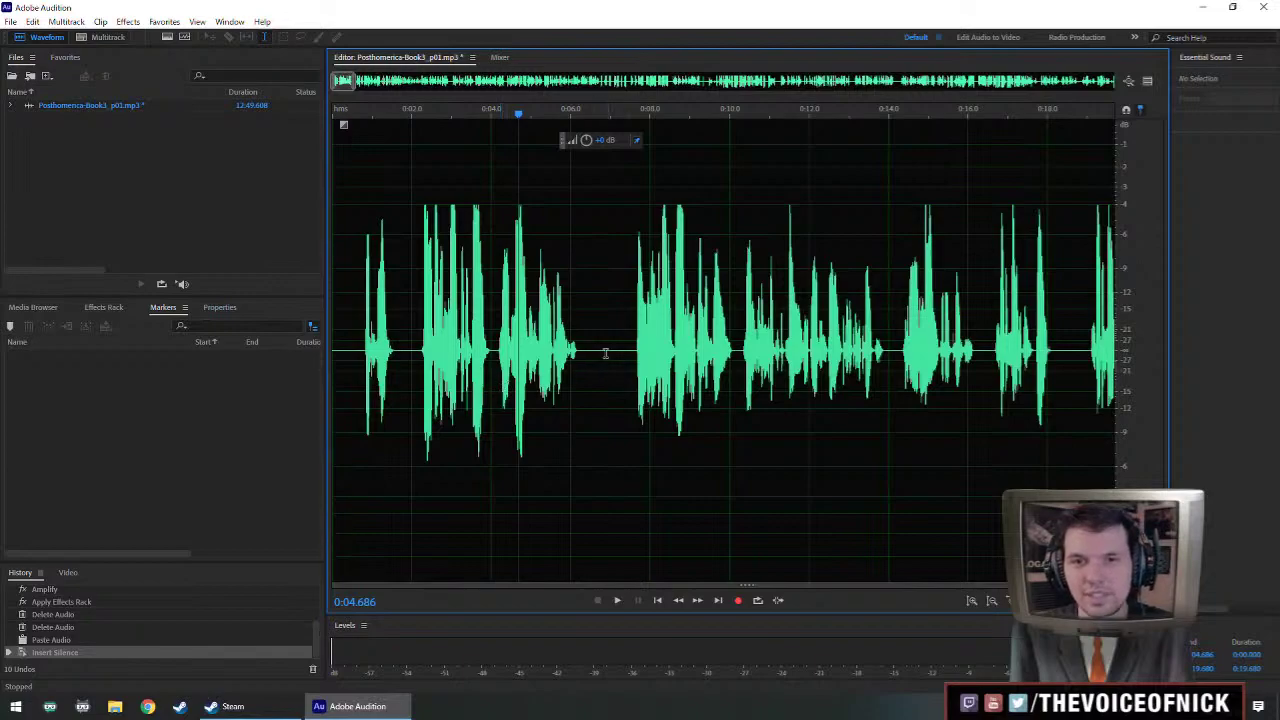
left_click_drag(579, 360, 636, 375)
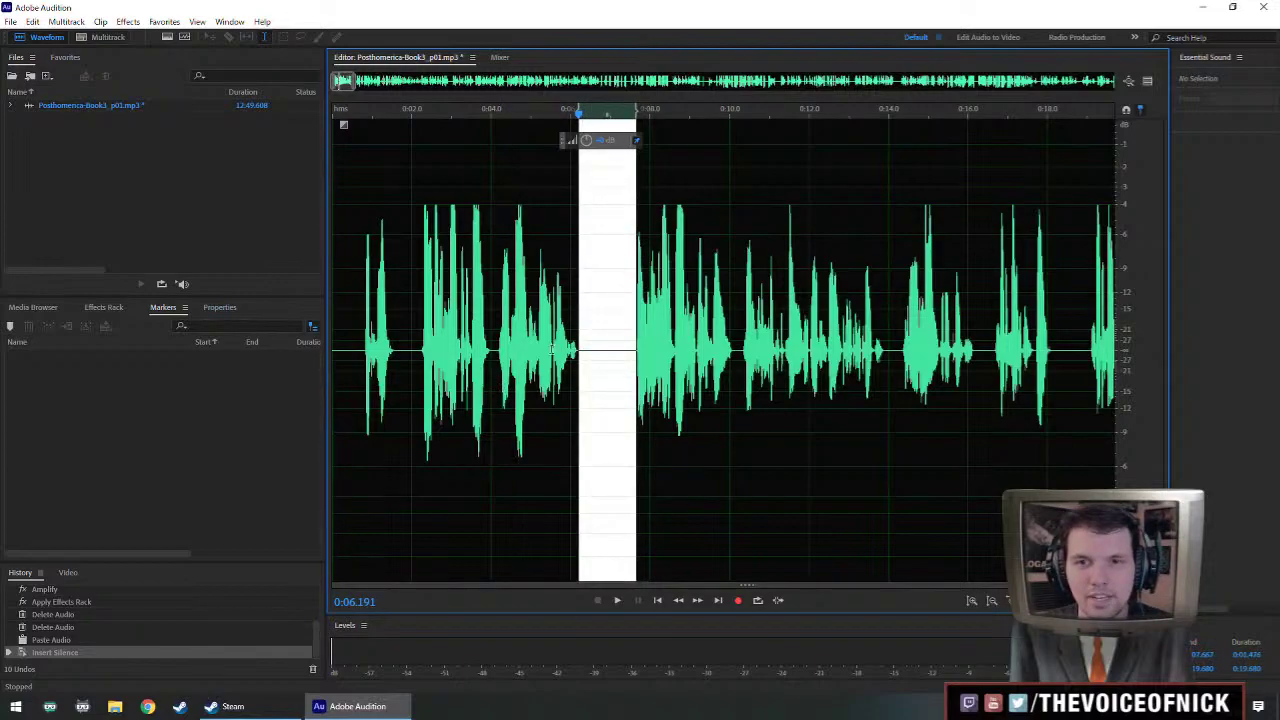
left_click(487, 332)
left_click(501, 354)
left_click(497, 356)
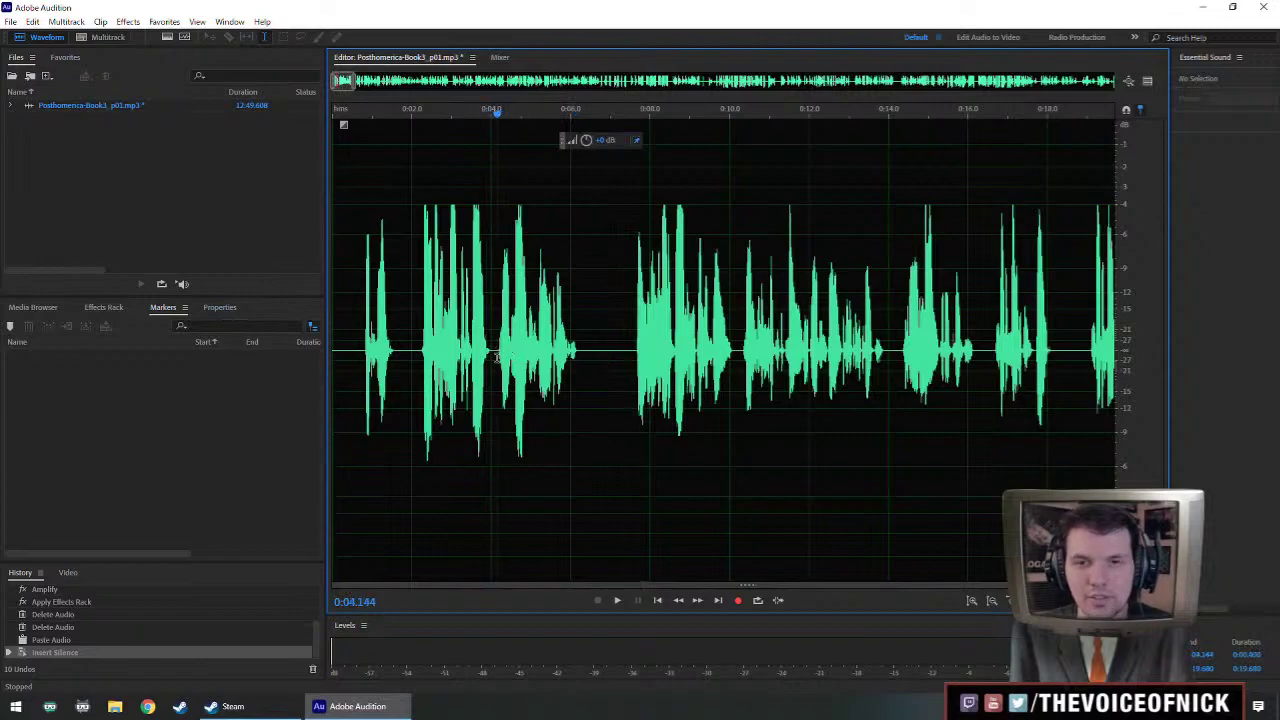
left_click(542, 360)
- Play the narration from about 0:07.6, delete the audio from about 0:16.7 to 0:19.1, and replay the join
left_click(638, 355)
key("space")
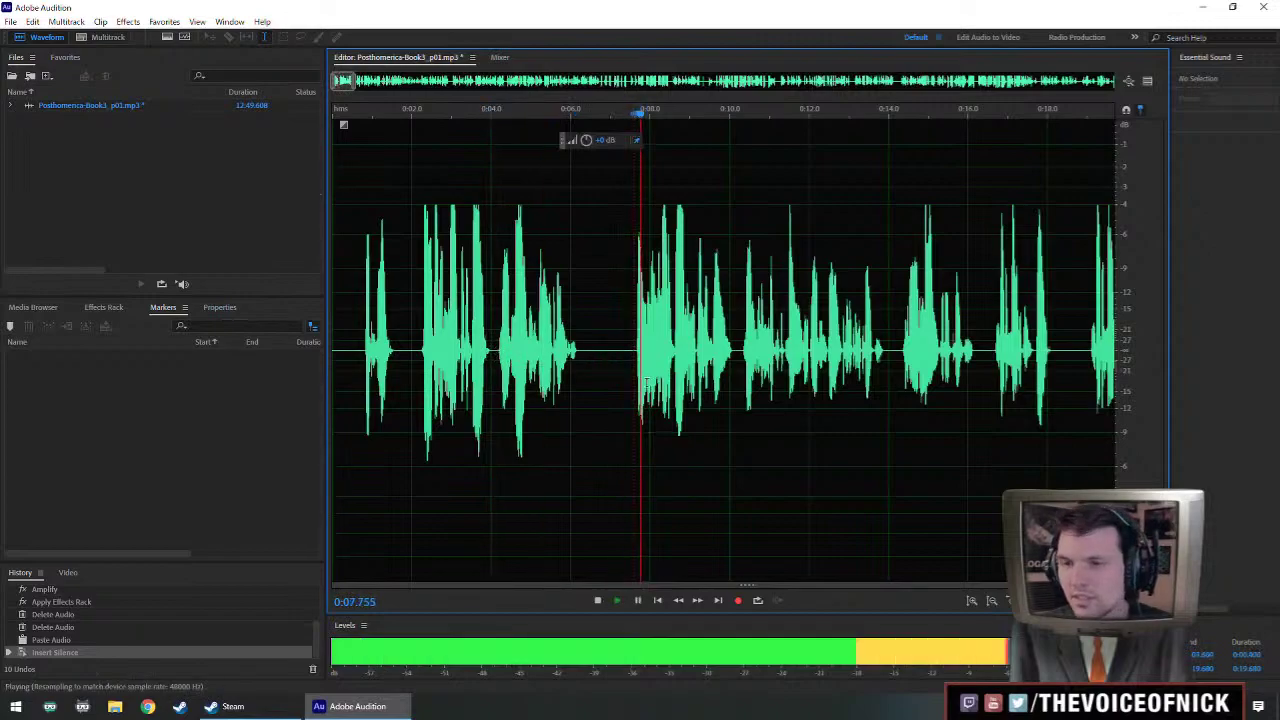
scroll(645, 383, "down", 3)
mouse_move(767, 384)
left_mouse_down()
mouse_move(665, 390)
mouse_move(683, 355)
left_mouse_up()
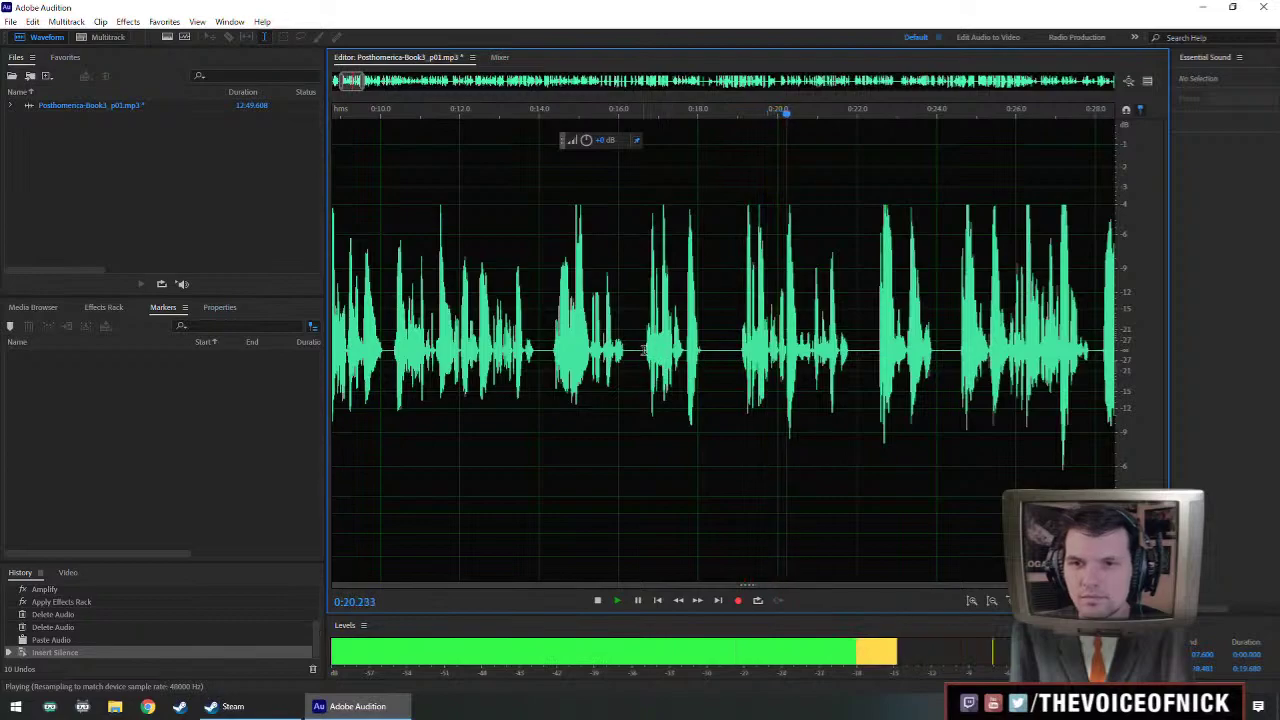
key("space")
left_click_drag(645, 350, 737, 378)
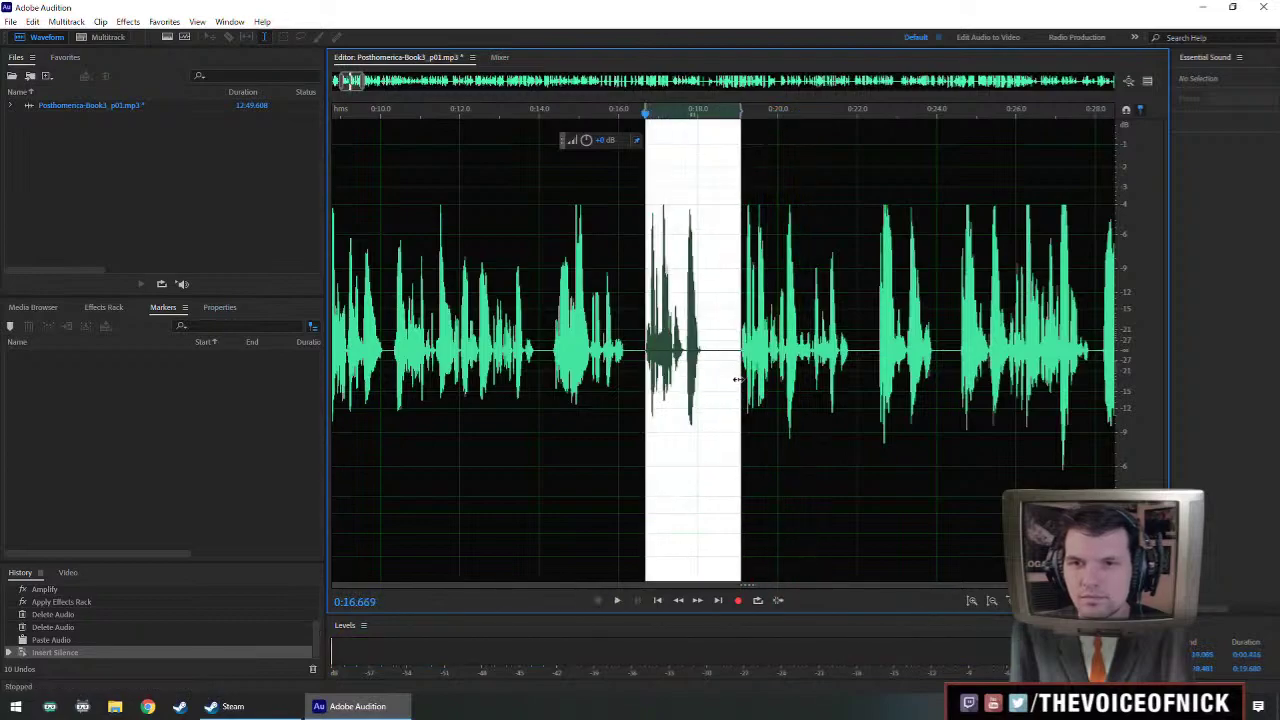
key("Delete")
left_click(575, 310)
key("space")
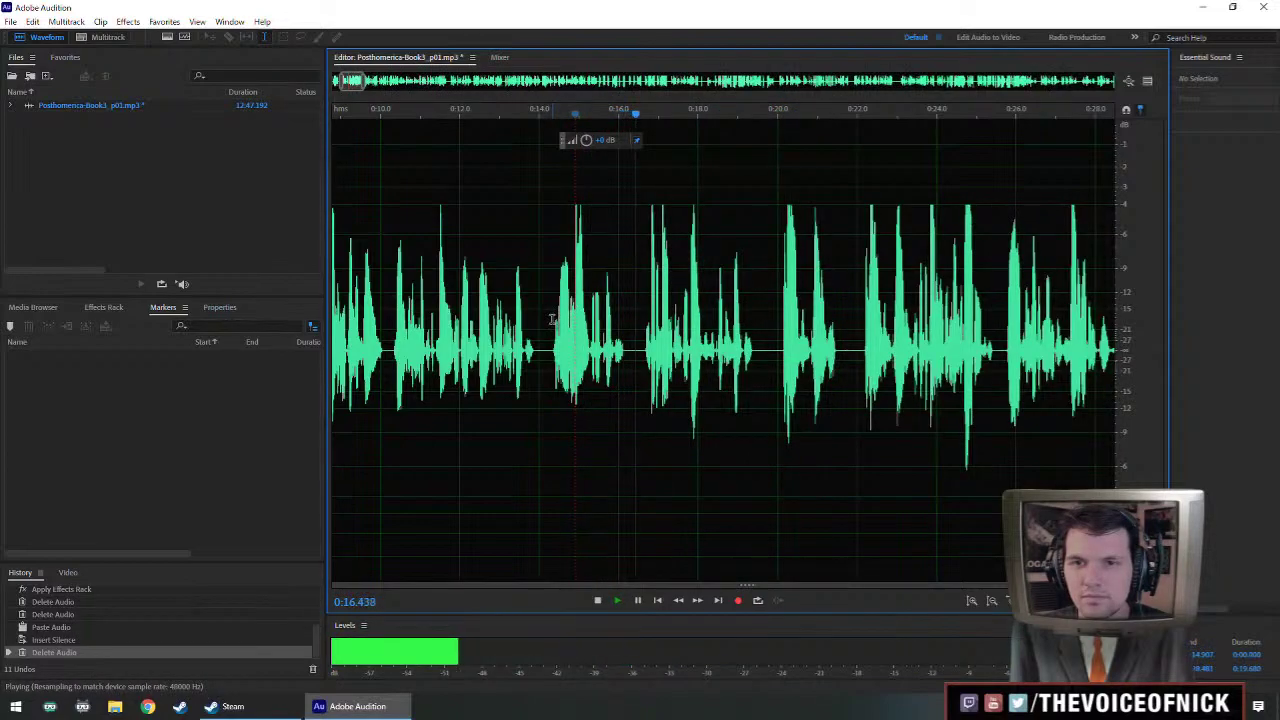
- Delete the audio between about 0:20.1 and 0:22.1 and replay the narration from about 0:17
scroll(735, 330, "down", 3)
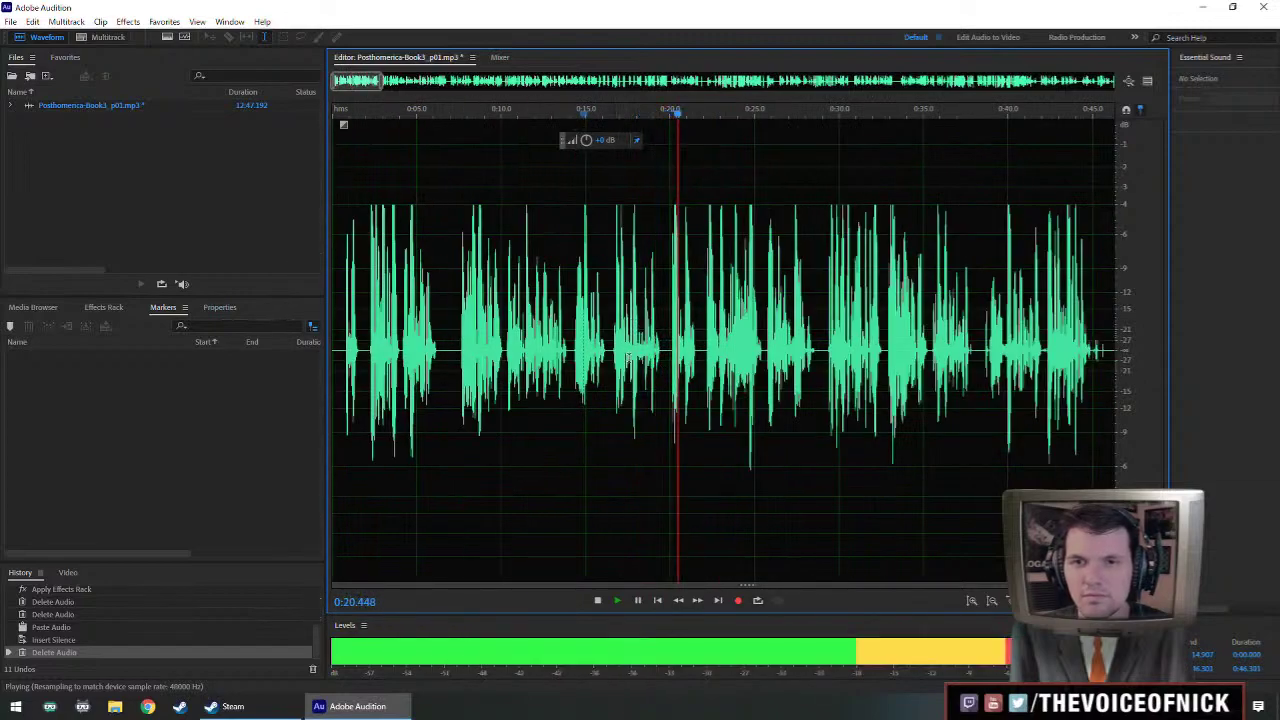
scroll(640, 356, "up", 2)
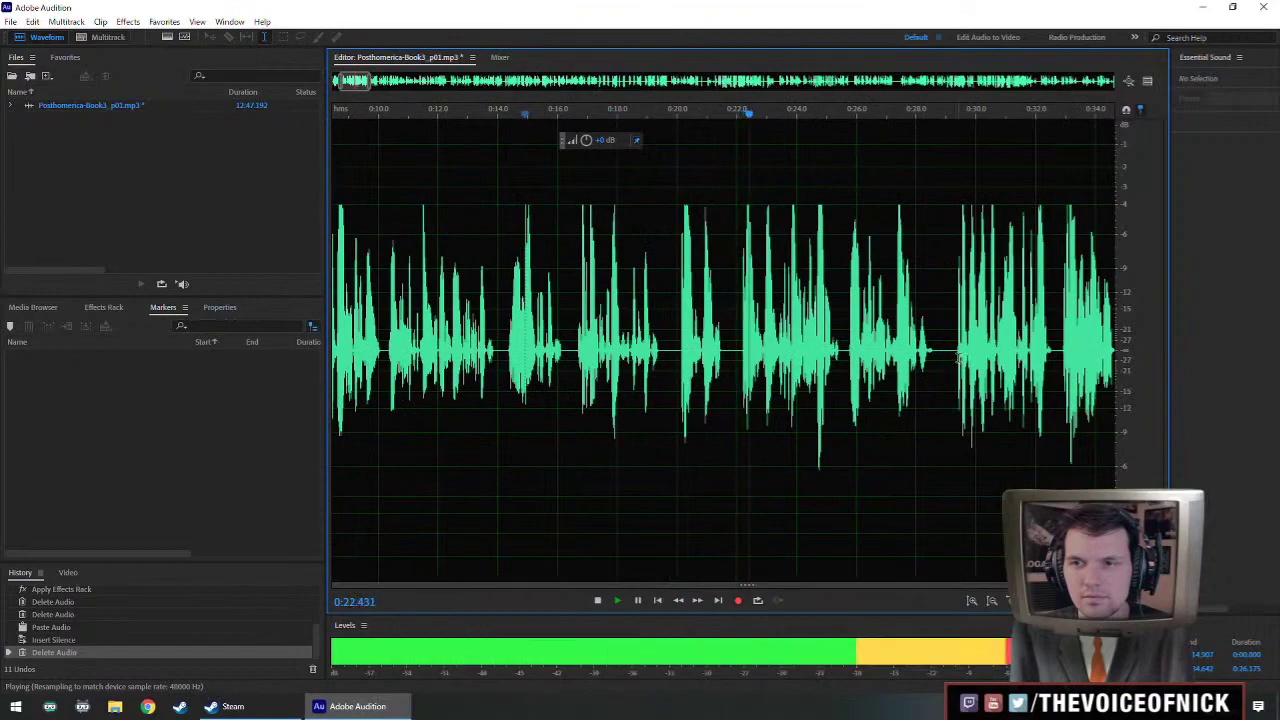
left_click(948, 366)
key("space")
left_click_drag(681, 358, 740, 383)
key("Delete")
key("space")
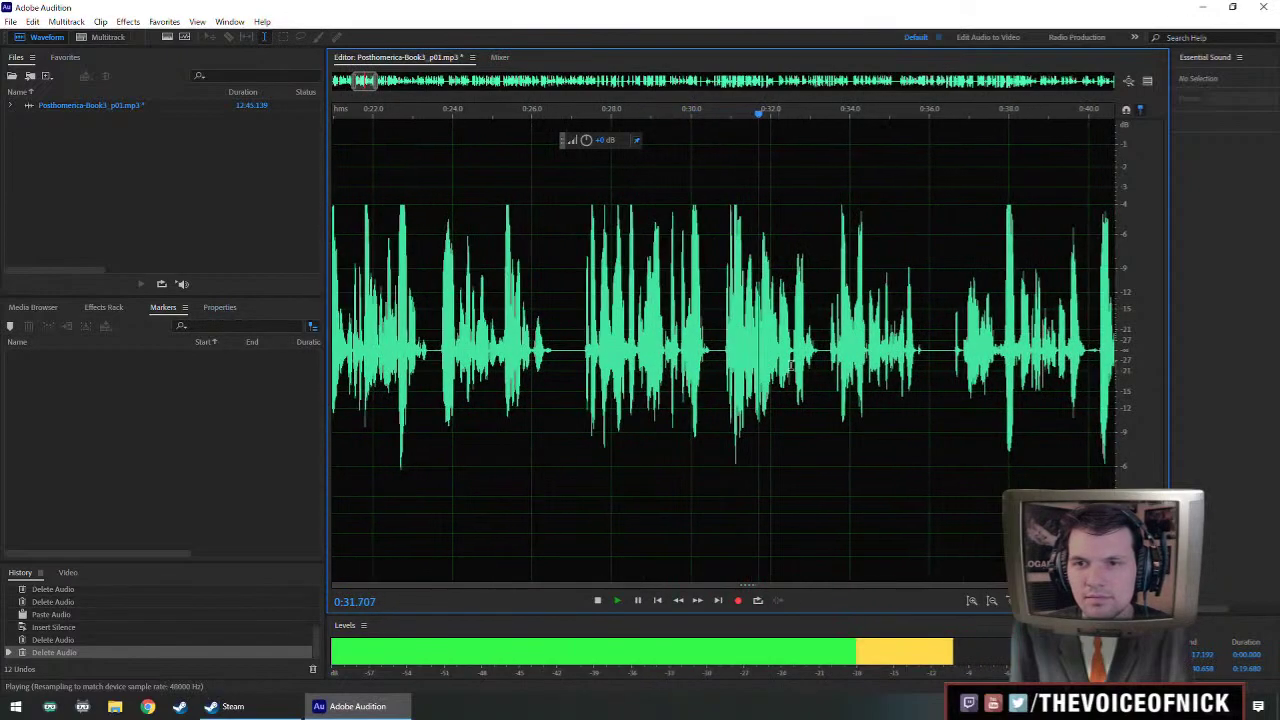
- Compare the takes between about 0:36 and 0:52 by ear and delete the audio from about 0:40.3 to 0:48.7
scroll(815, 368, "down", 2)
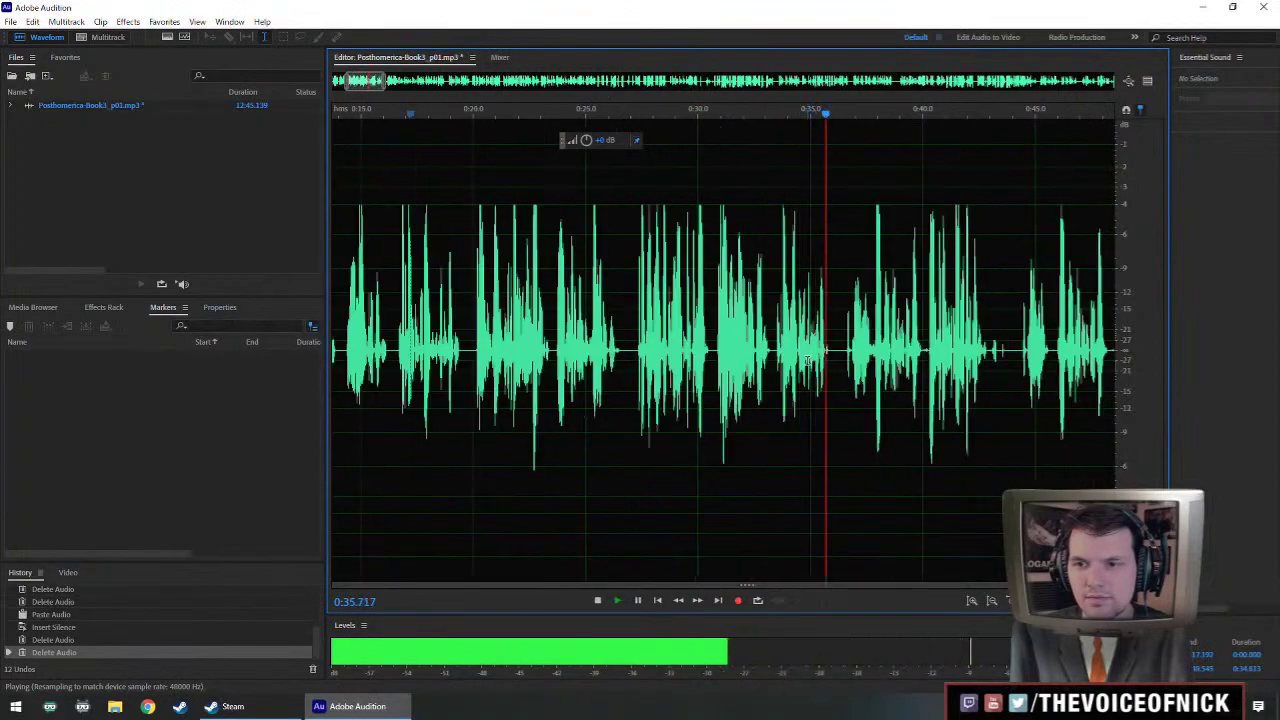
scroll(826, 368, "down", 1)
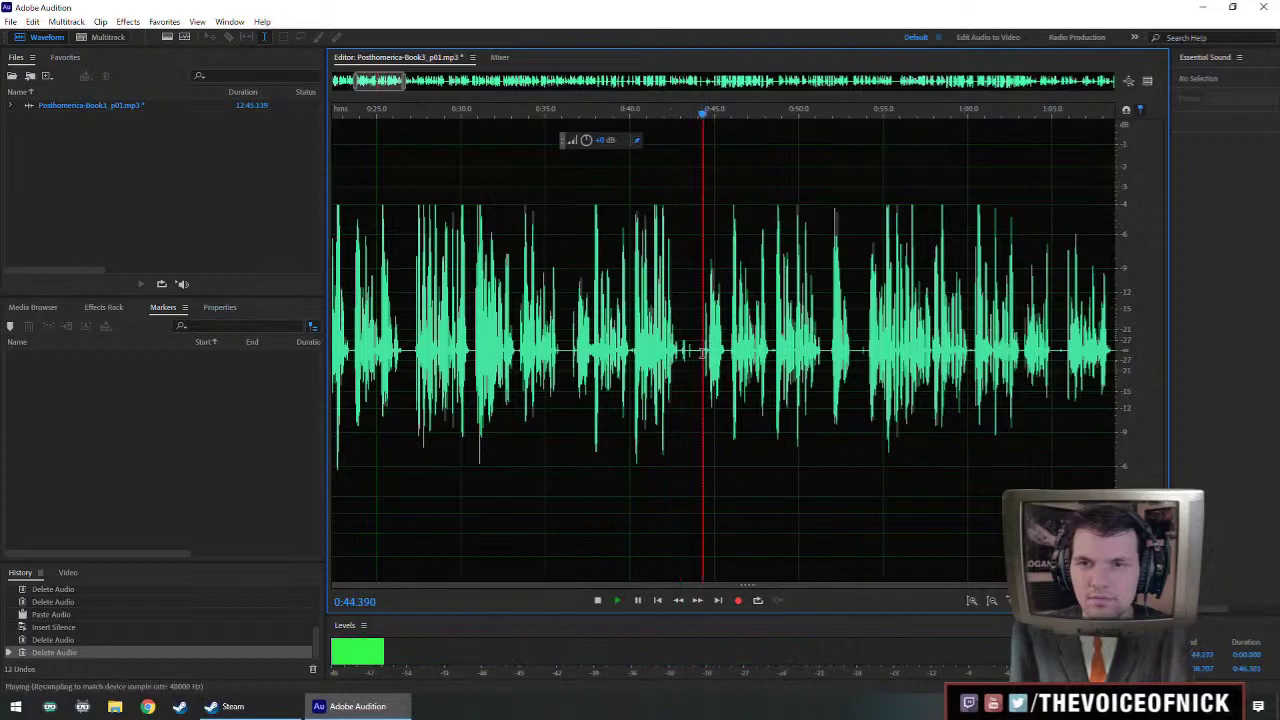
left_click(832, 355)
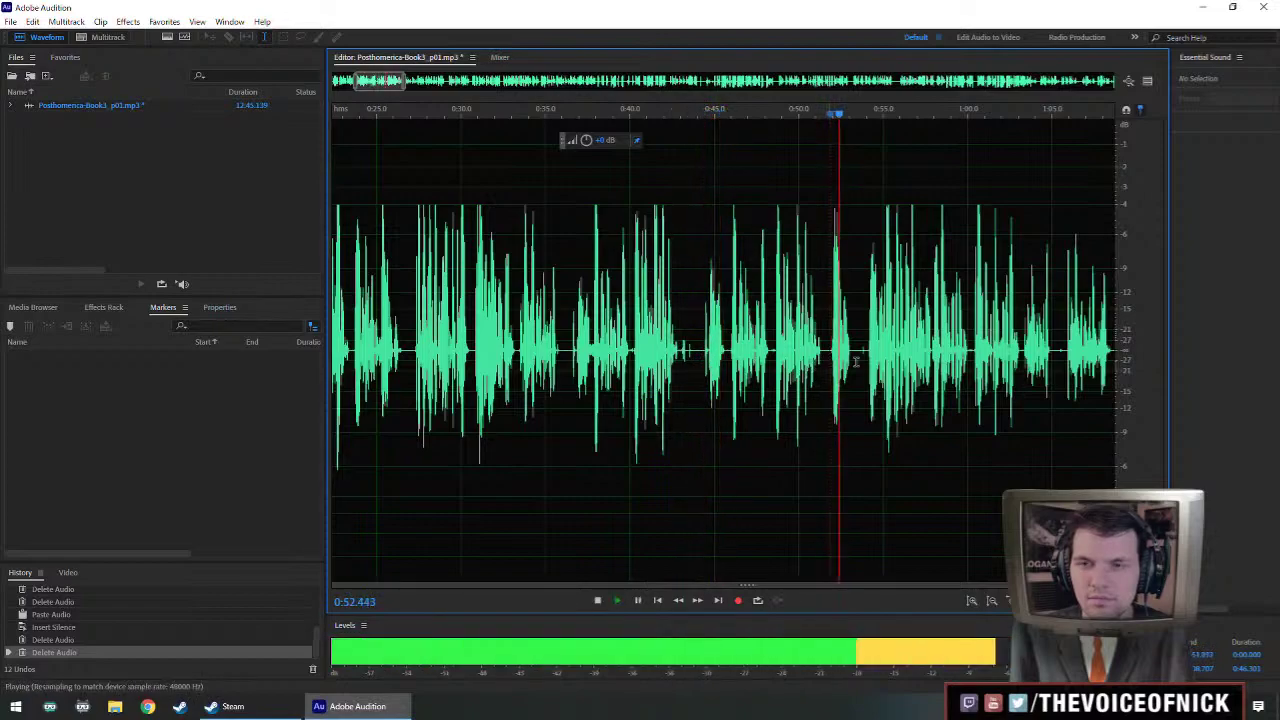
key("space")
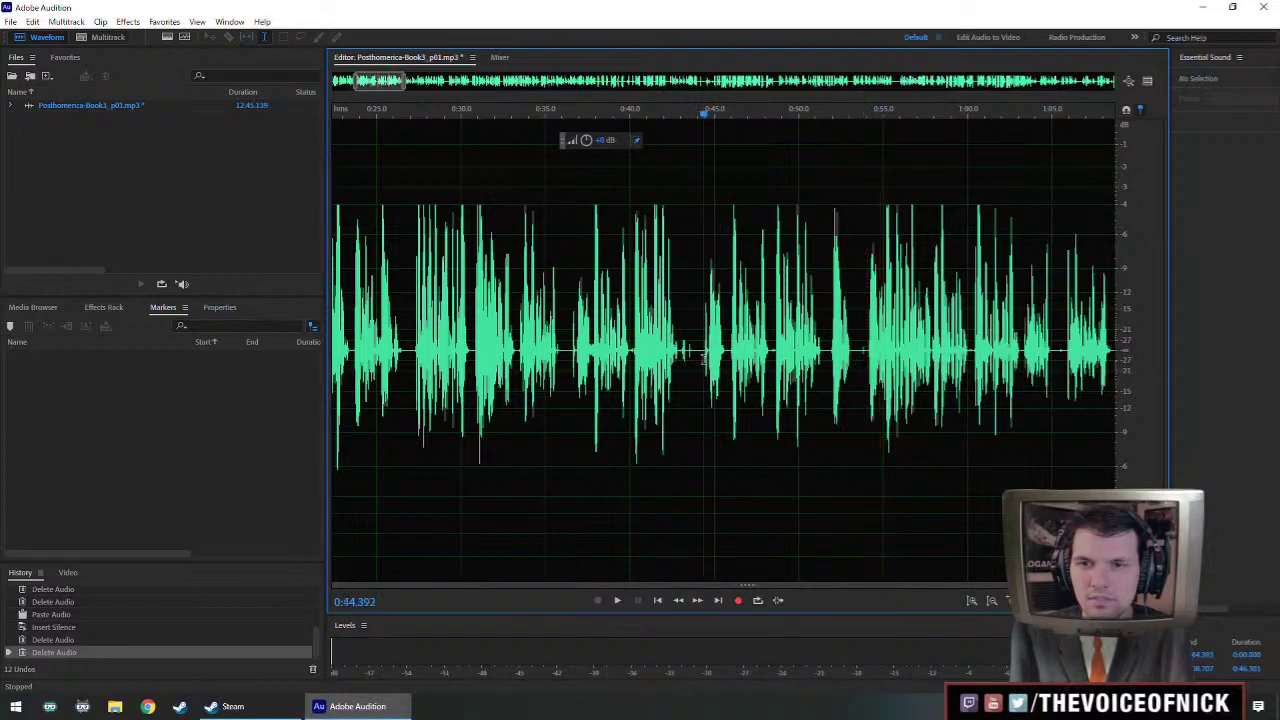
key("space")
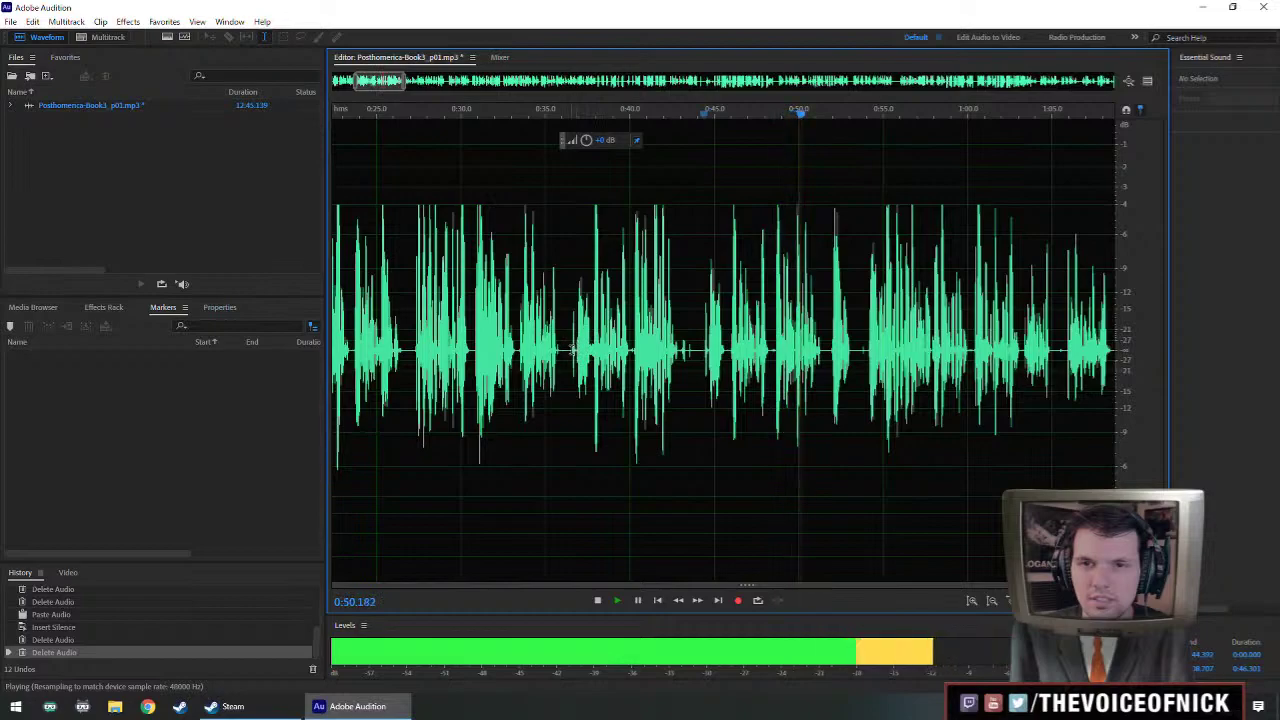
left_click(573, 347)
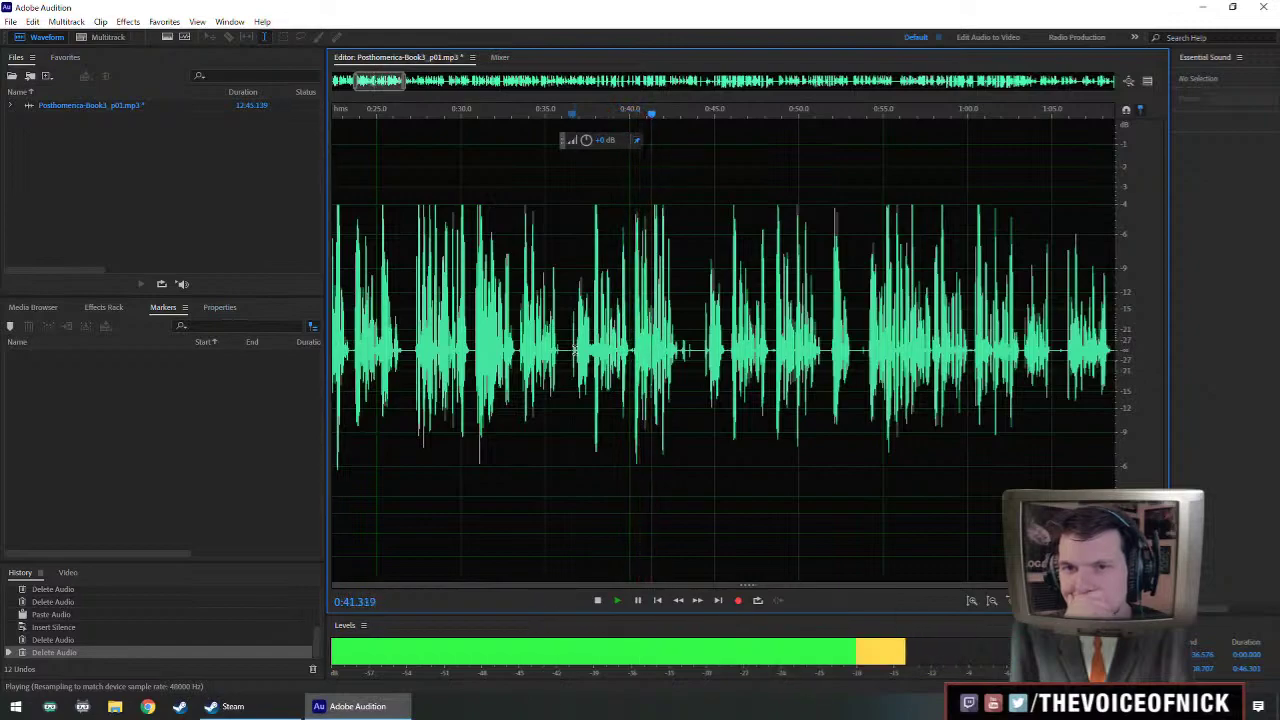
key("space")
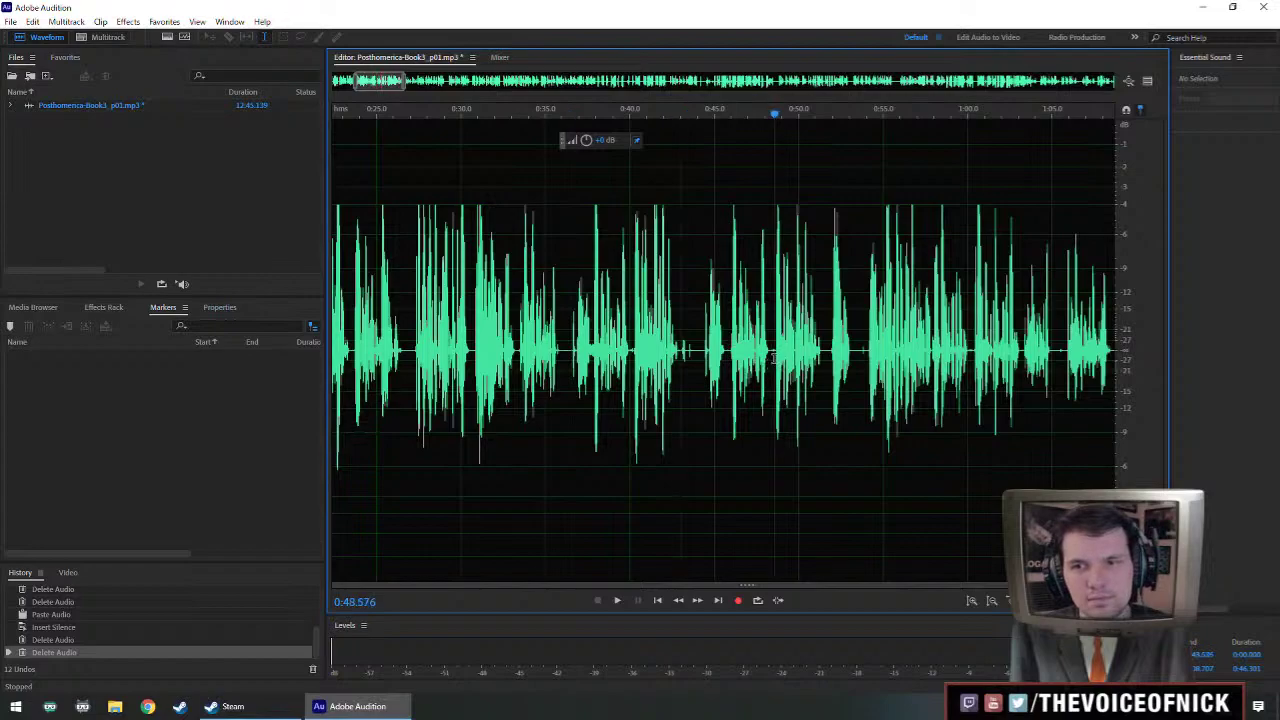
key("space")
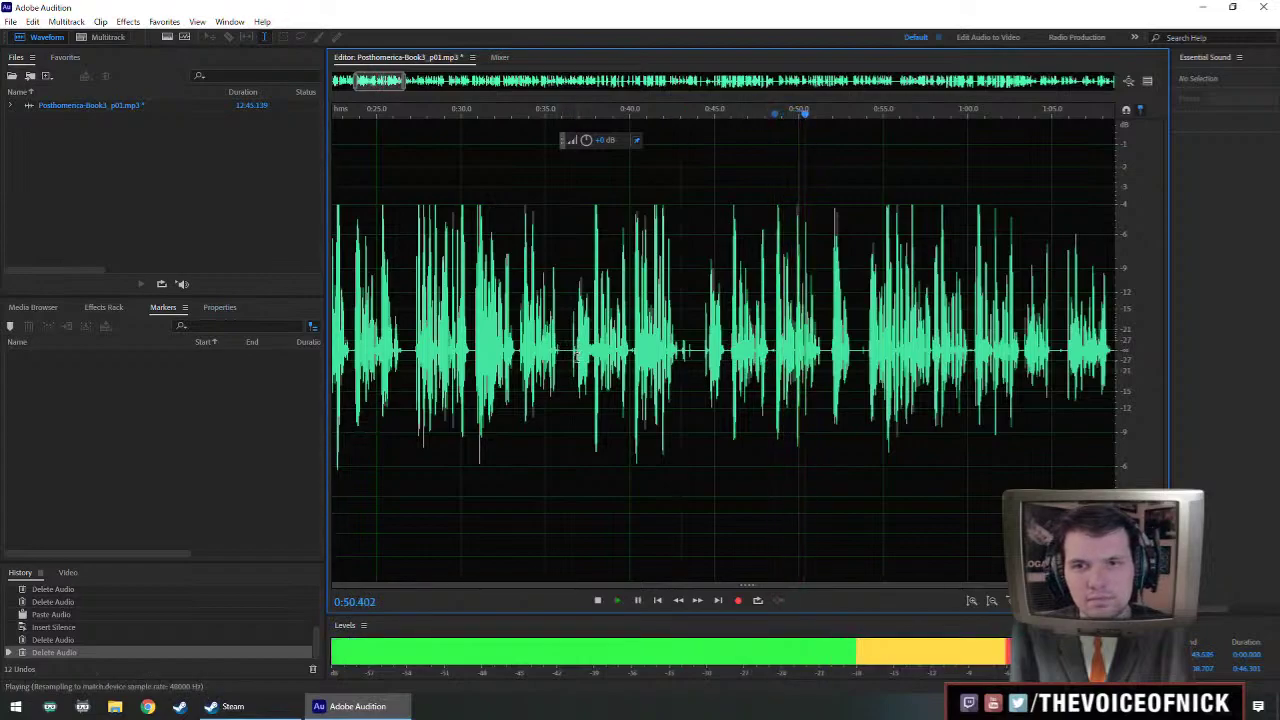
key("space")
scroll(637, 349, "up", 2)
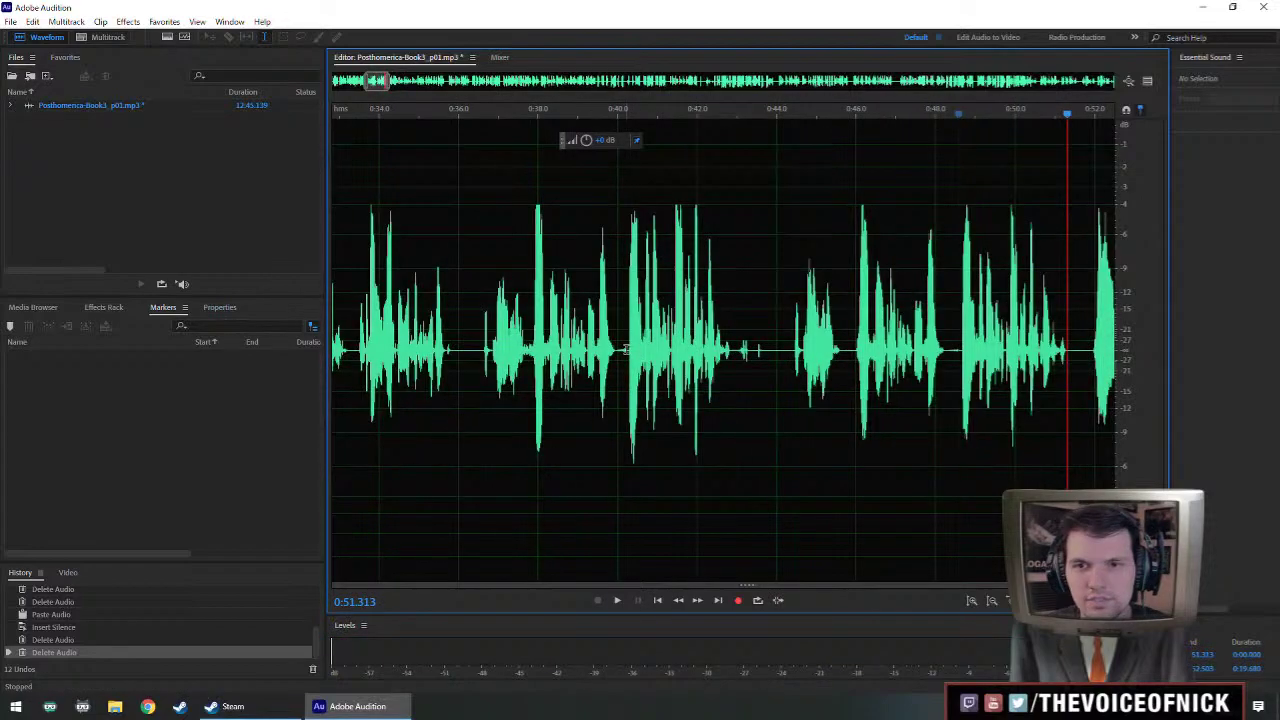
left_click_drag(628, 350, 961, 413)
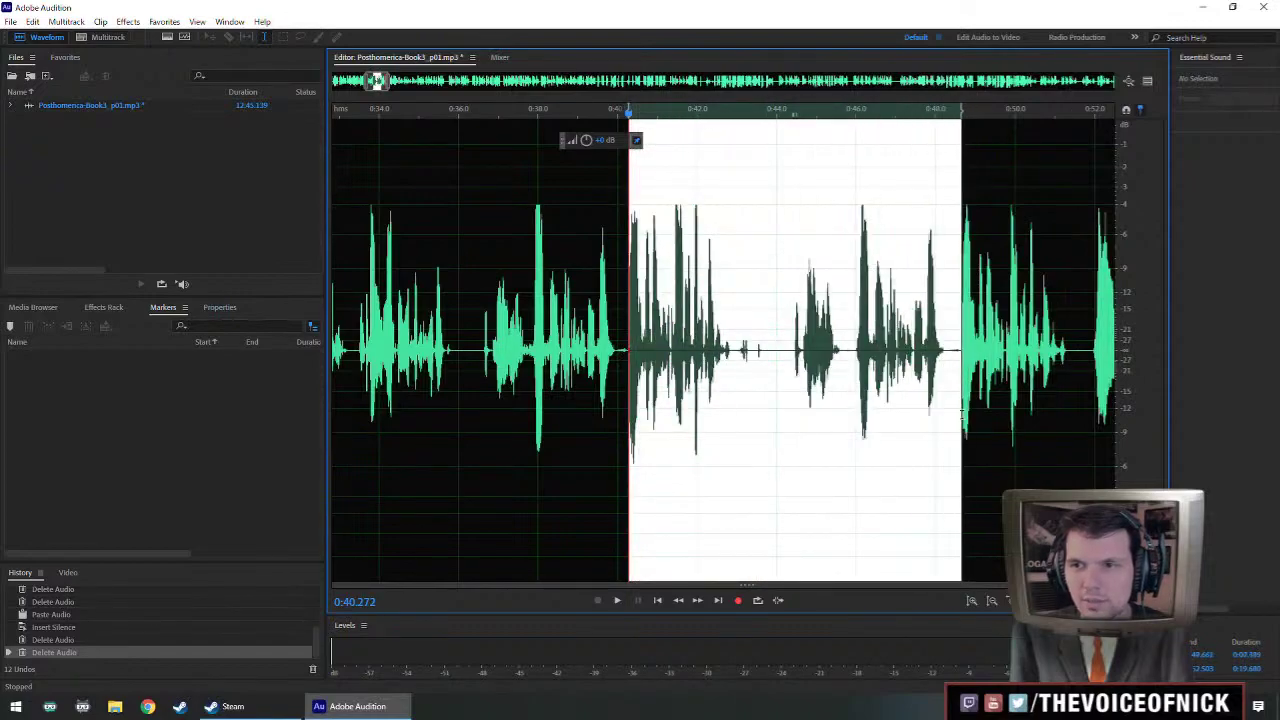
key("Delete")
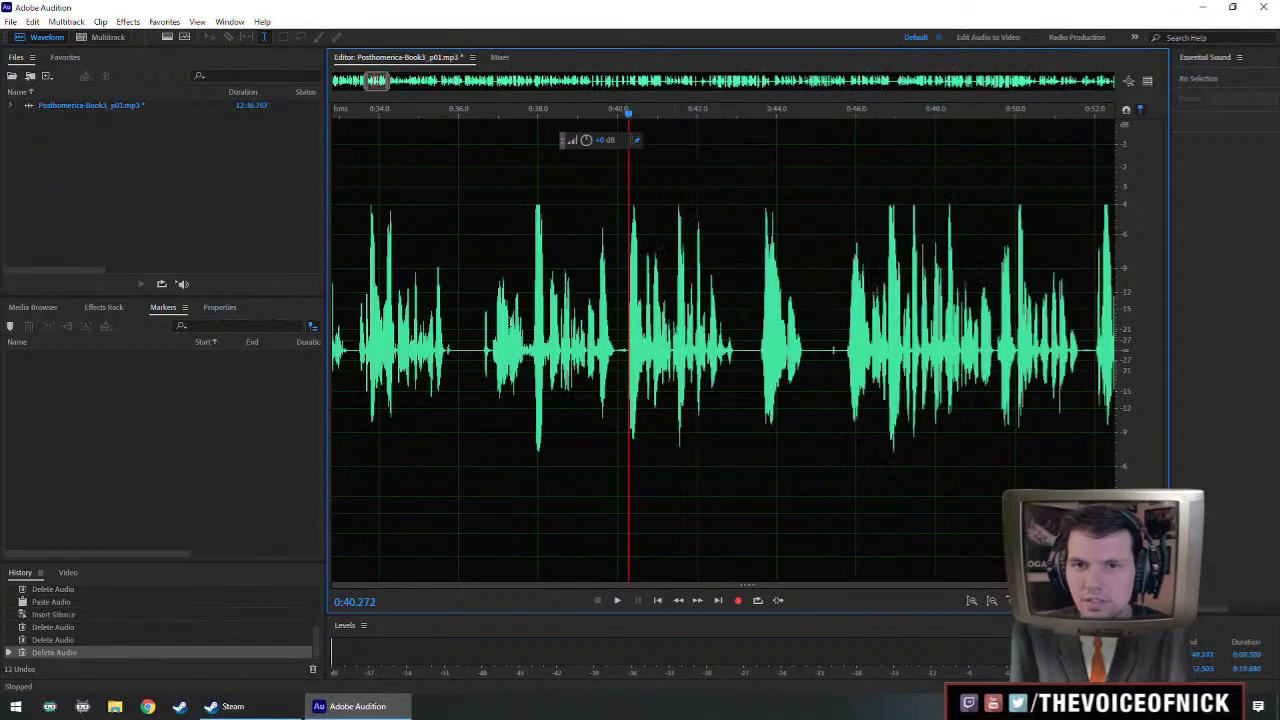
- Replay from about 0:33, delete the audio from about 0:43.6 to 0:45.7, and play back across the new join
scroll(480, 325, "down", 2)
left_click(398, 330)
key("space")
left_click_drag(395, 328, 511, 358)
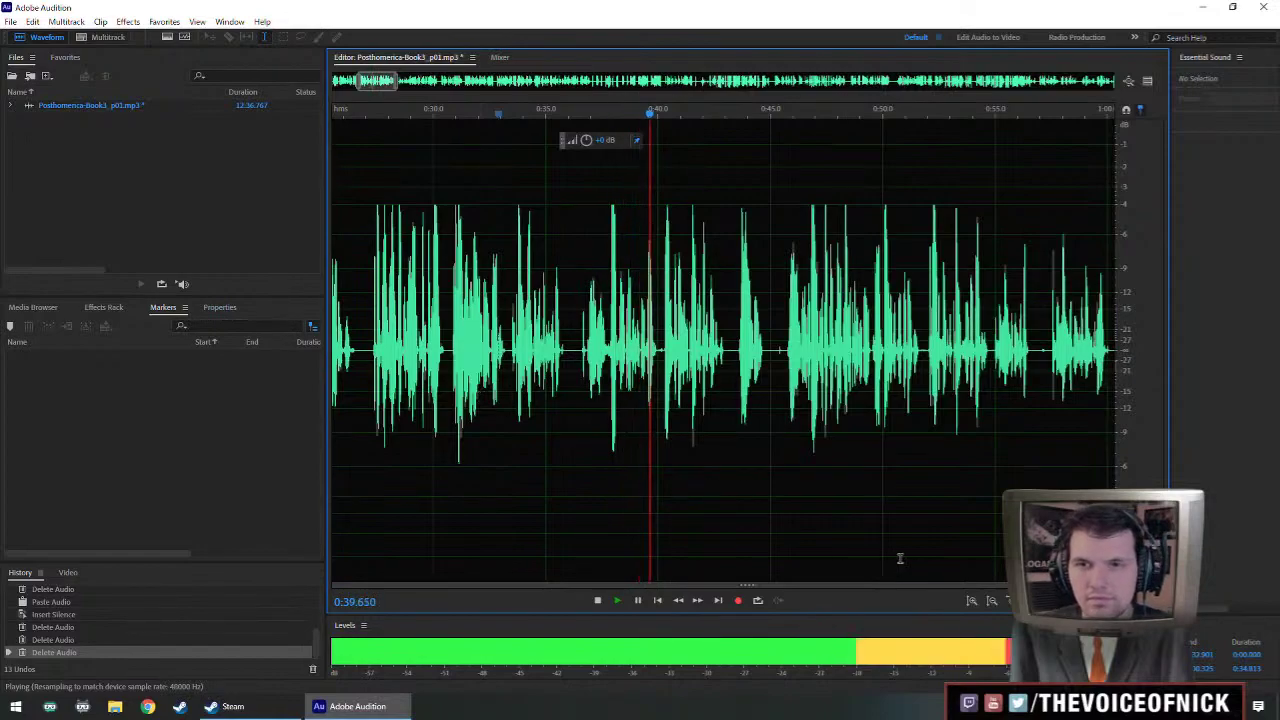
scroll(726, 424, "left", 2)
scroll(727, 441, "down", 2)
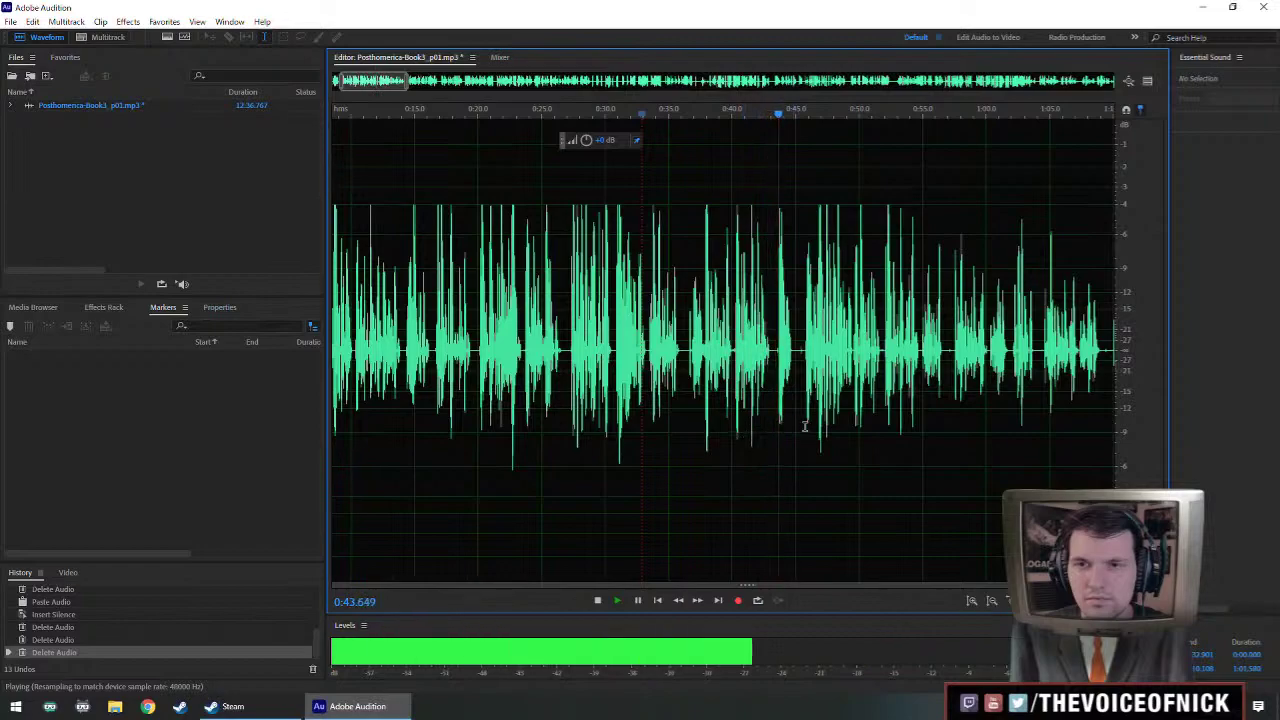
scroll(753, 351, "up", 4)
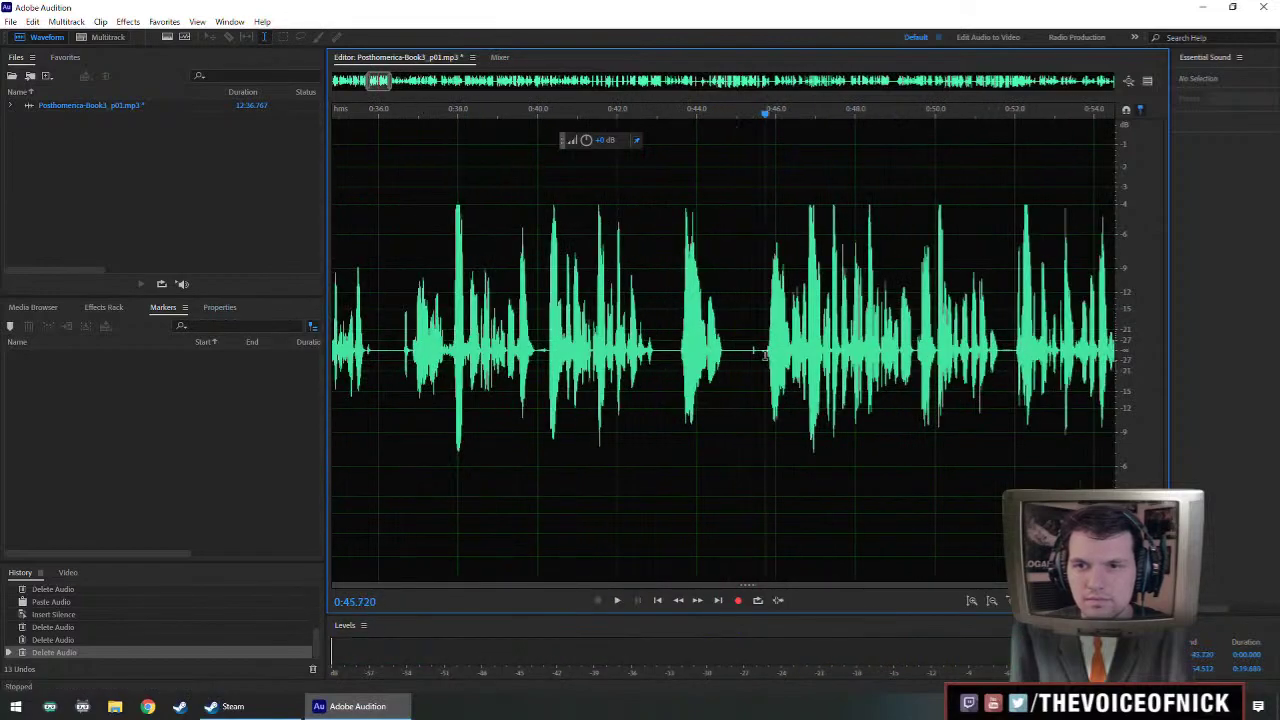
left_click_drag(680, 352, 767, 380)
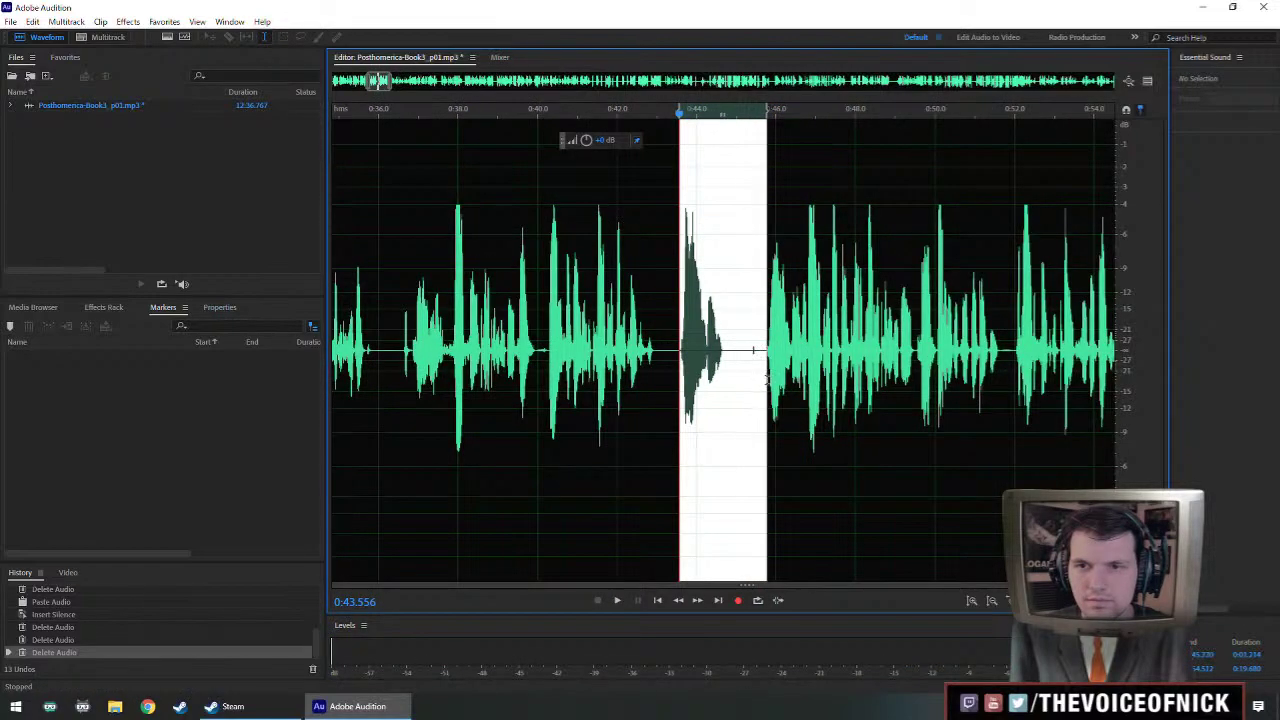
key("Delete")
left_click(551, 330)
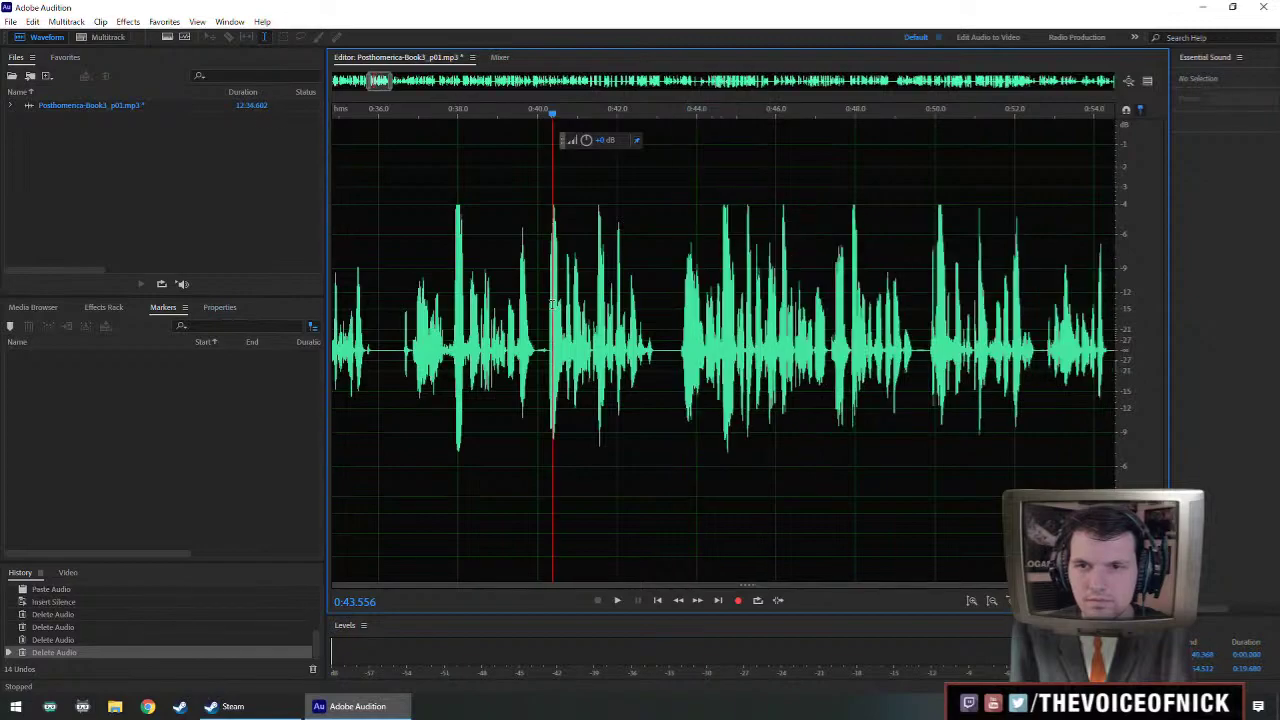
key("space")
scroll(570, 320, "up", 1)
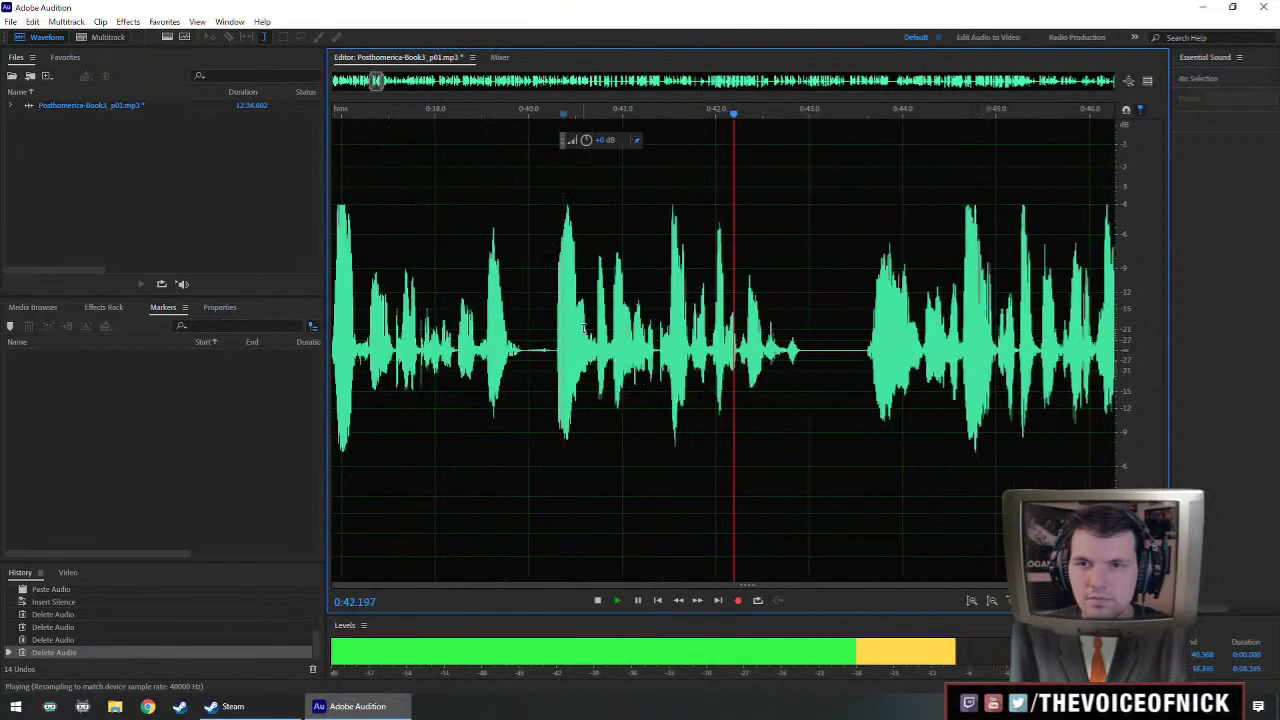
scroll(575, 325, "down", 2)
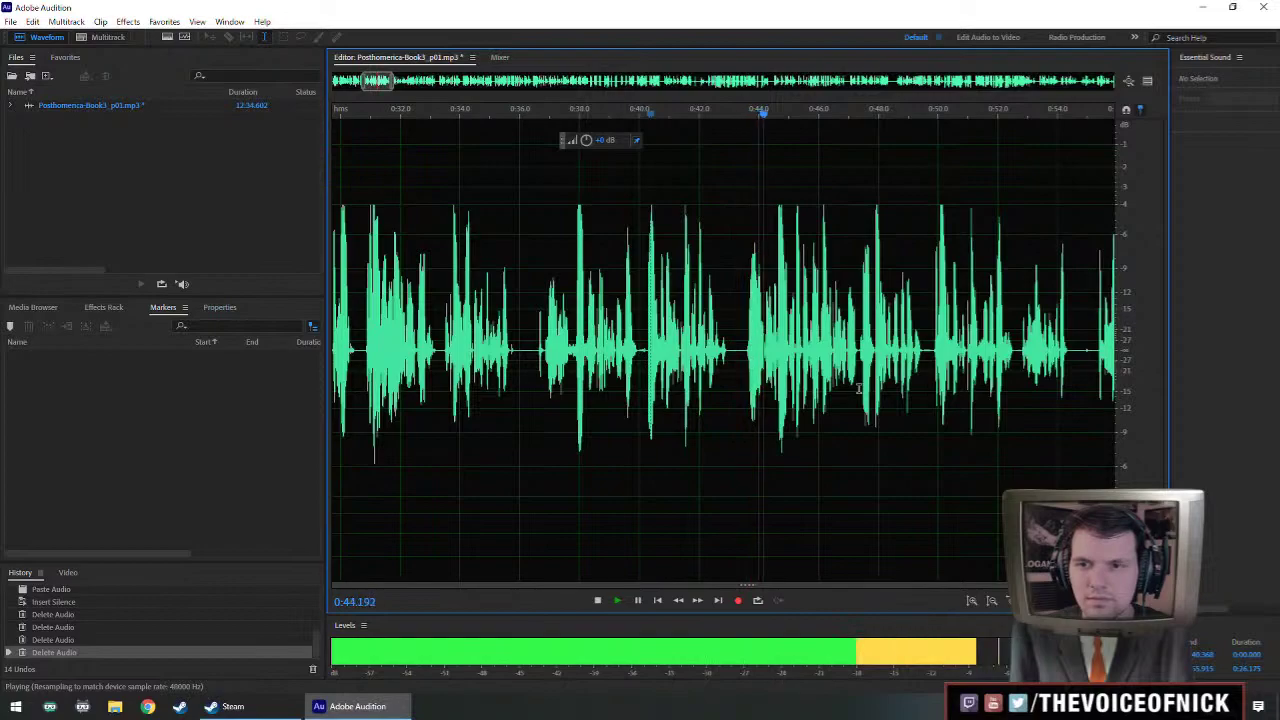
- Raise the volume slightly from about 0:43.4 to 1:30.8, checking the start of the range by ear, and reapply the effects rack
scroll(966, 405, "down", 4)
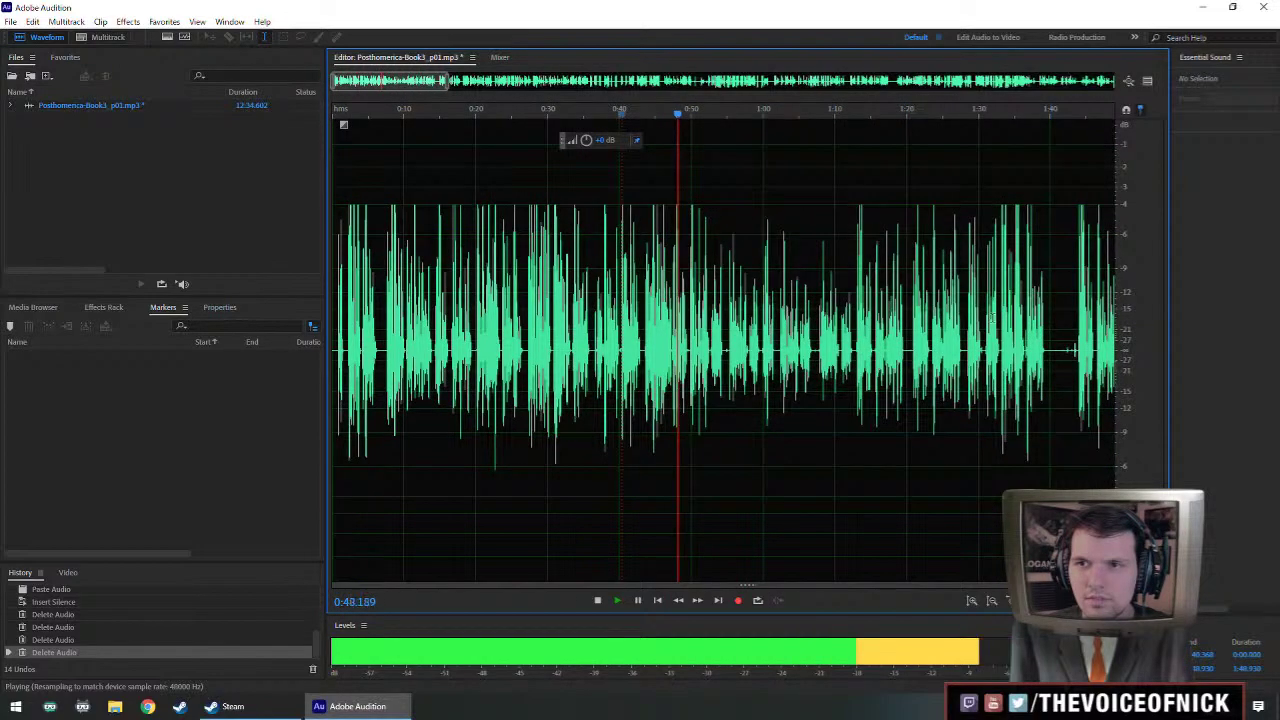
left_click_drag(984, 347, 589, 404)
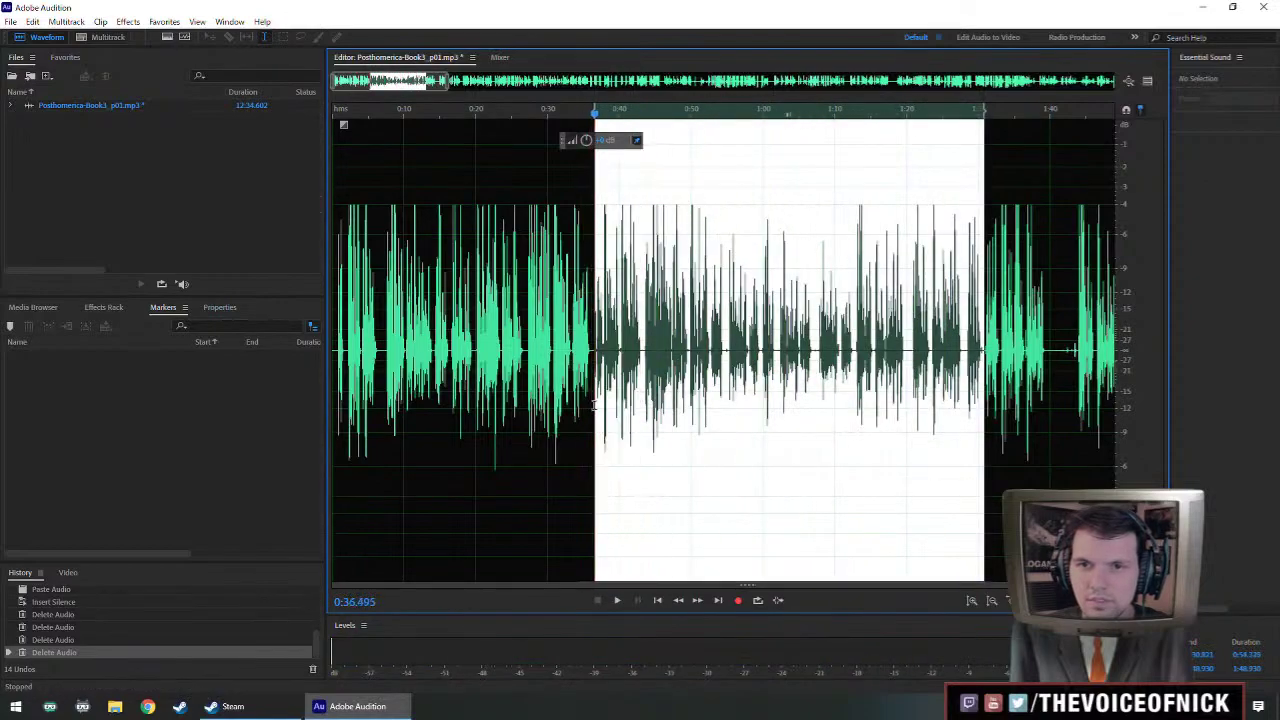
key("space")
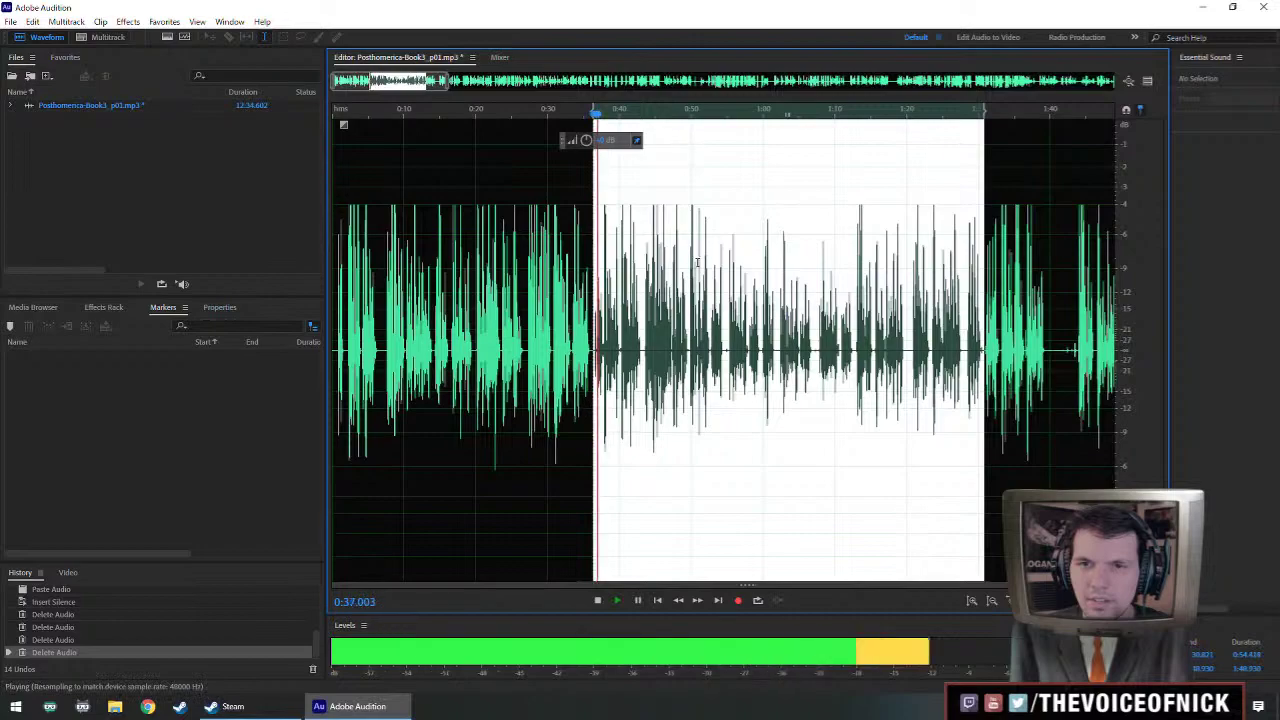
key("space")
left_click_drag(592, 370, 645, 378)
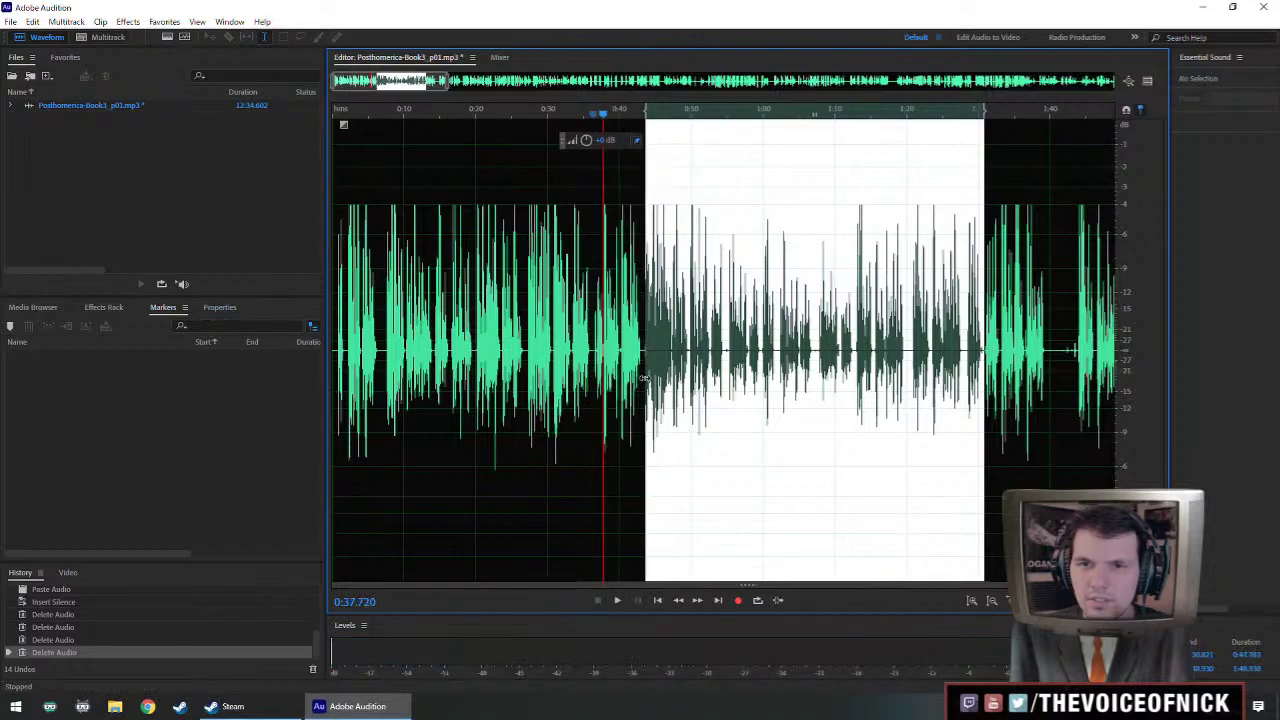
key("space")
key("space")
left_click_drag(660, 114, 645, 115)
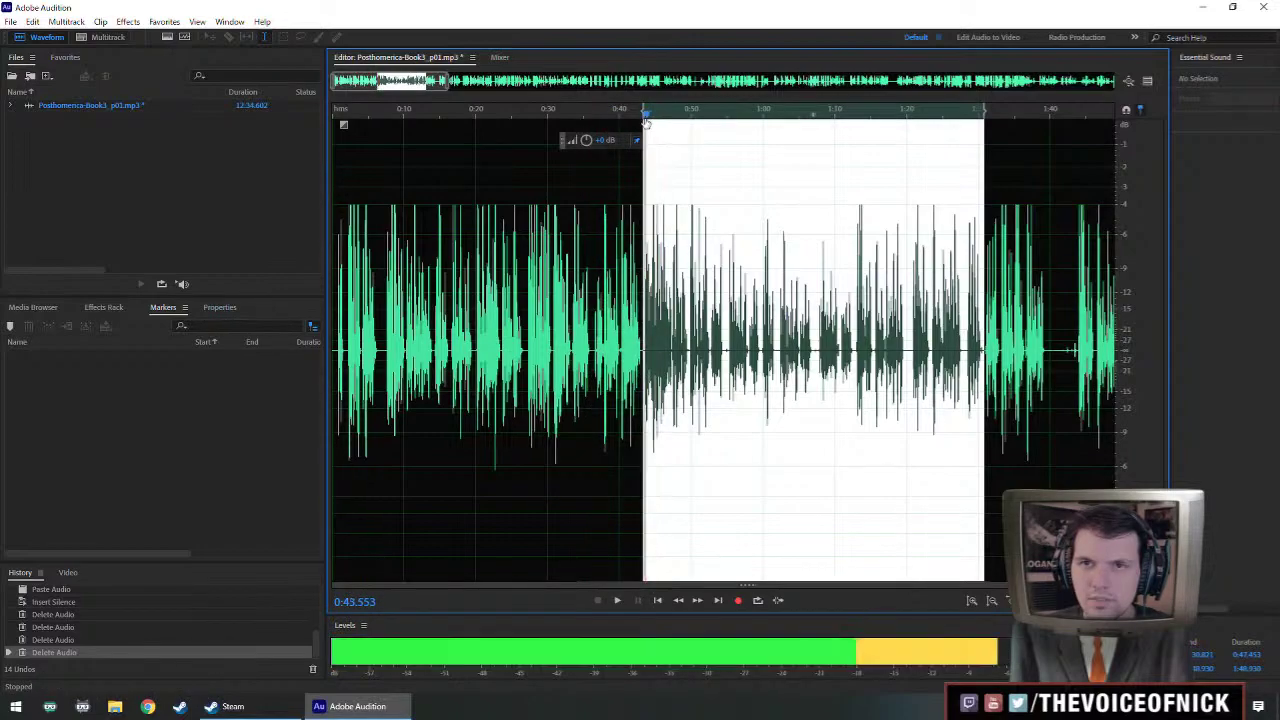
key("space")
key("space")
scroll(587, 140, "up", 2)
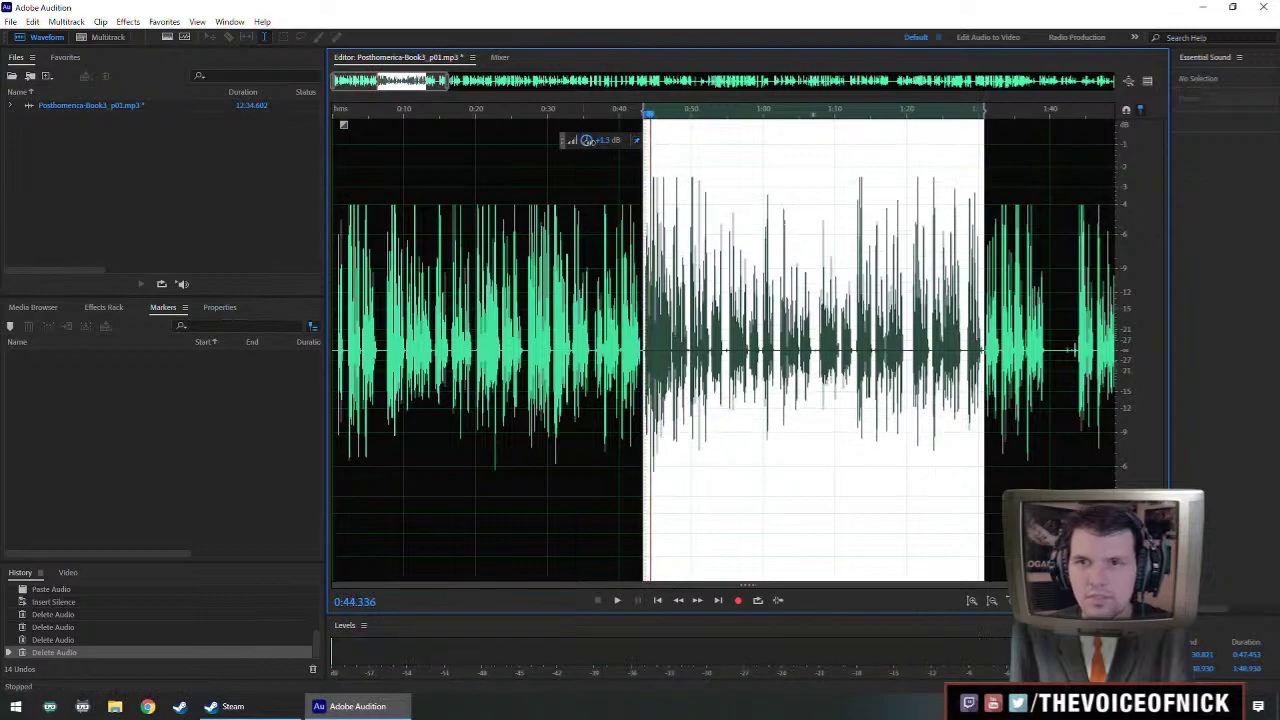
key("ctrl+r")
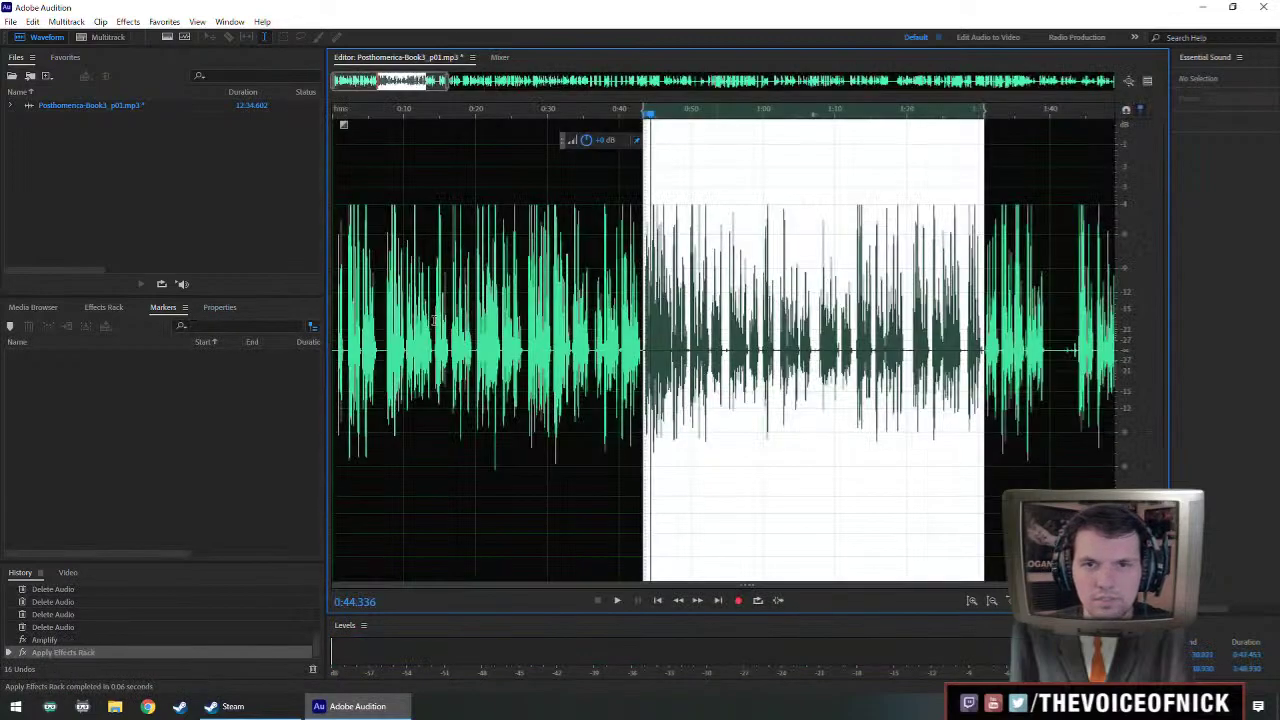
- Play the narration from about 0:41 and compare the takes starting near 0:55, 1:08 and 1:13 by ear
left_click(630, 320)
key("space")
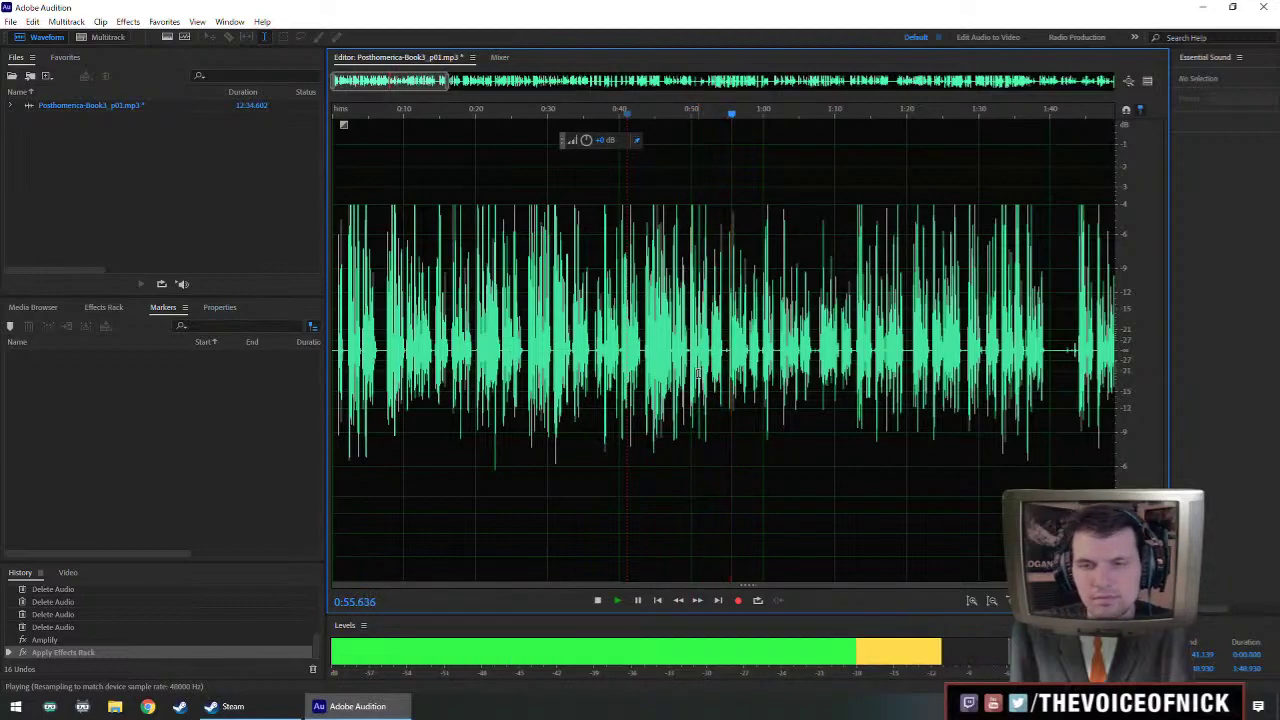
scroll(937, 350, "up", 3)
key("space")
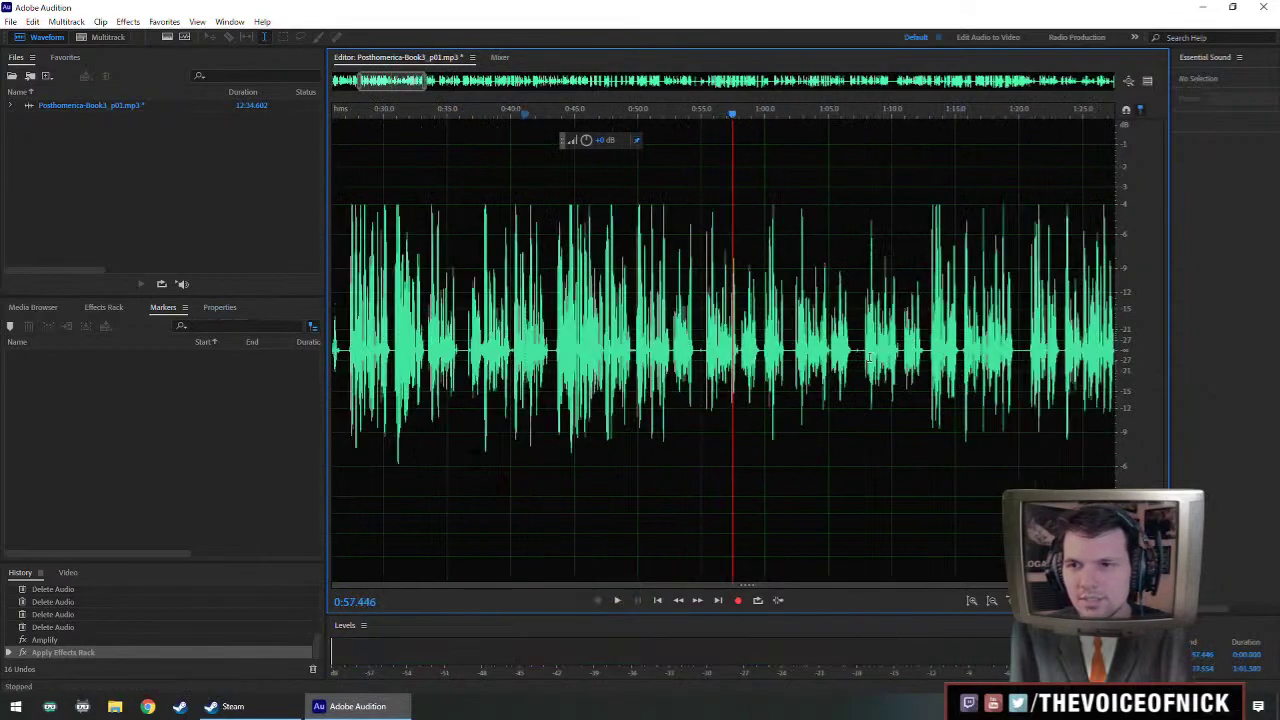
key("space")
key("space")
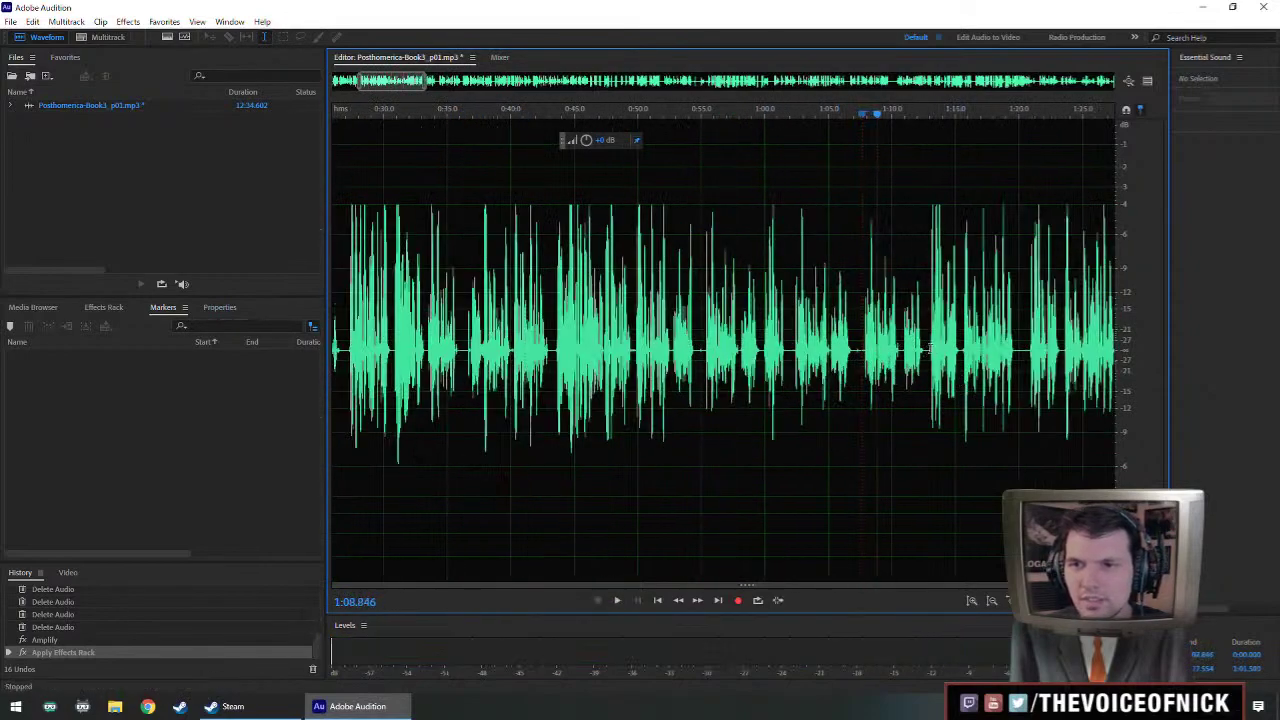
left_click(929, 377)
key("space")
key("space")
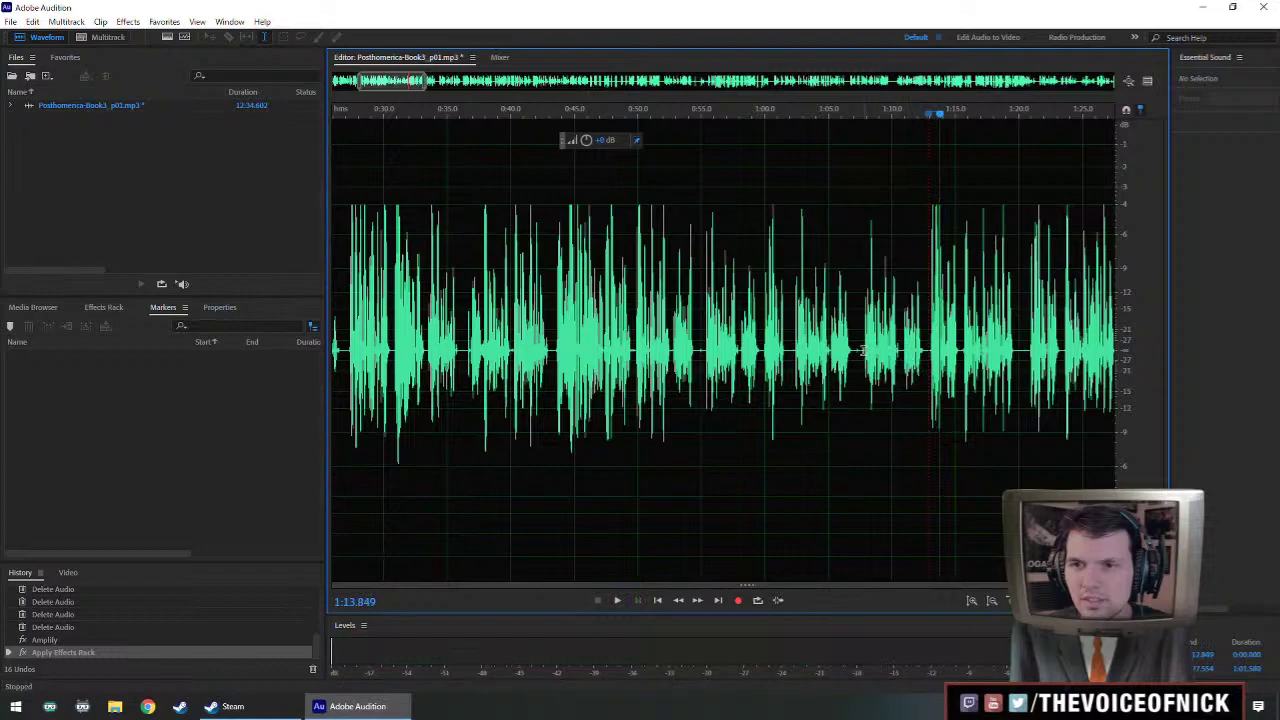
key("space")
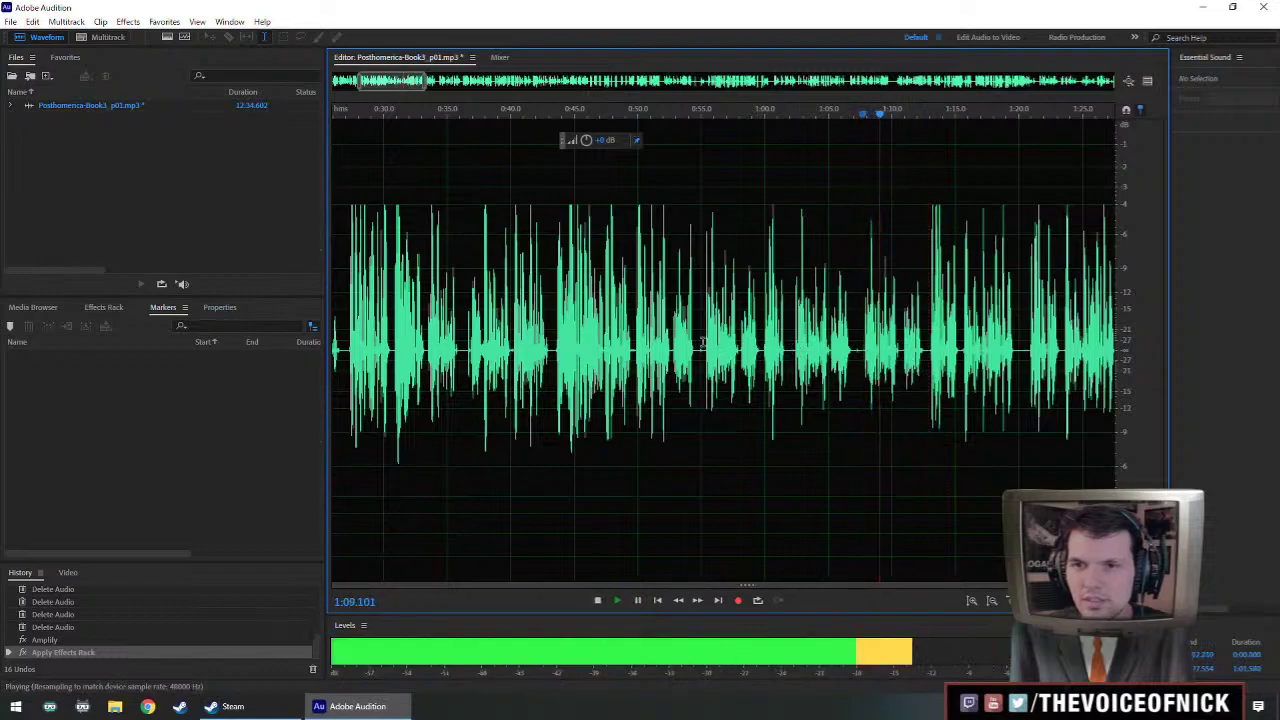
left_click(706, 110)
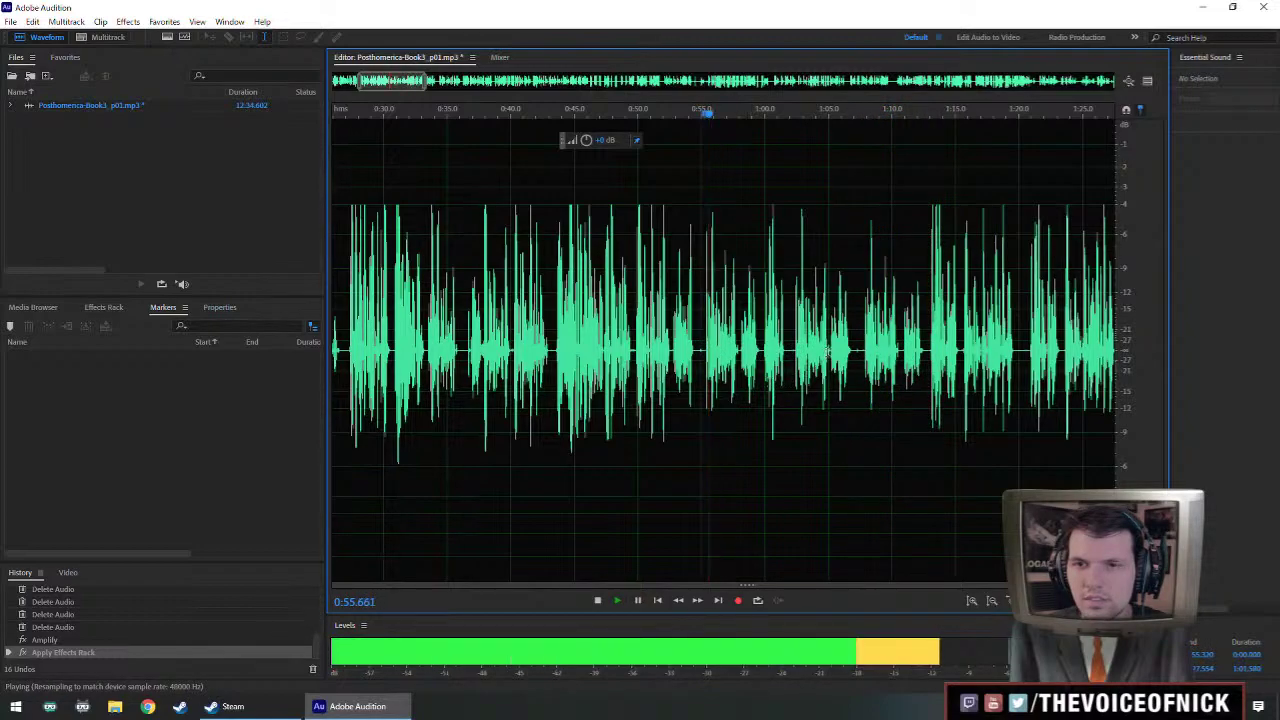
- Delete the audio from about 0:52.8 to 1:07.9 and play back across the join
left_click(863, 347)
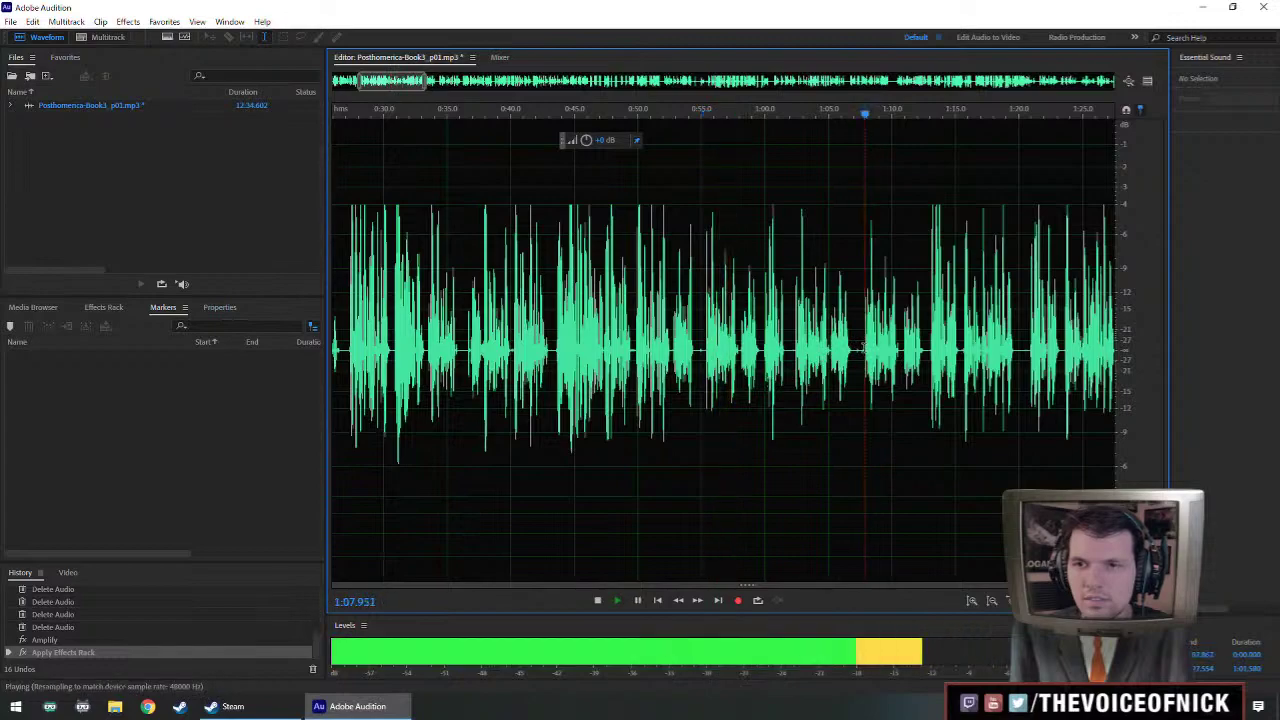
left_click_drag(863, 347, 673, 372)
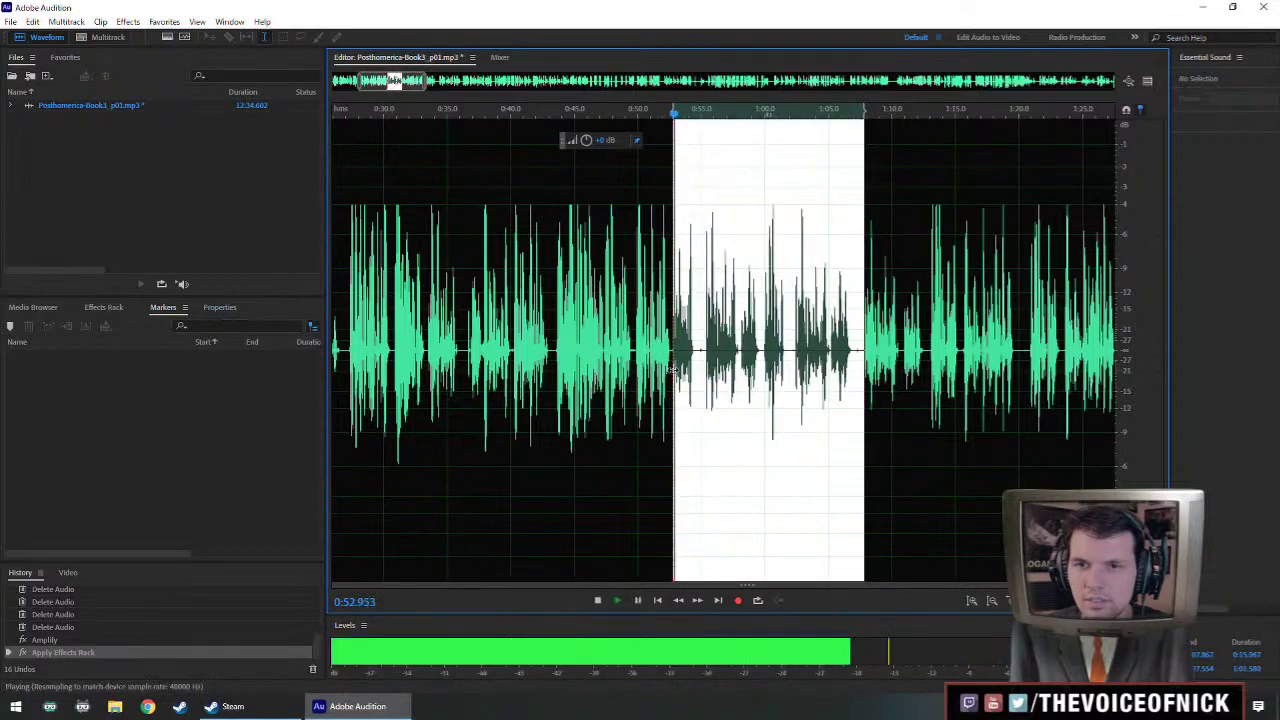
key("space")
key("Delete")
key("space")
scroll(672, 360, "up", 3)
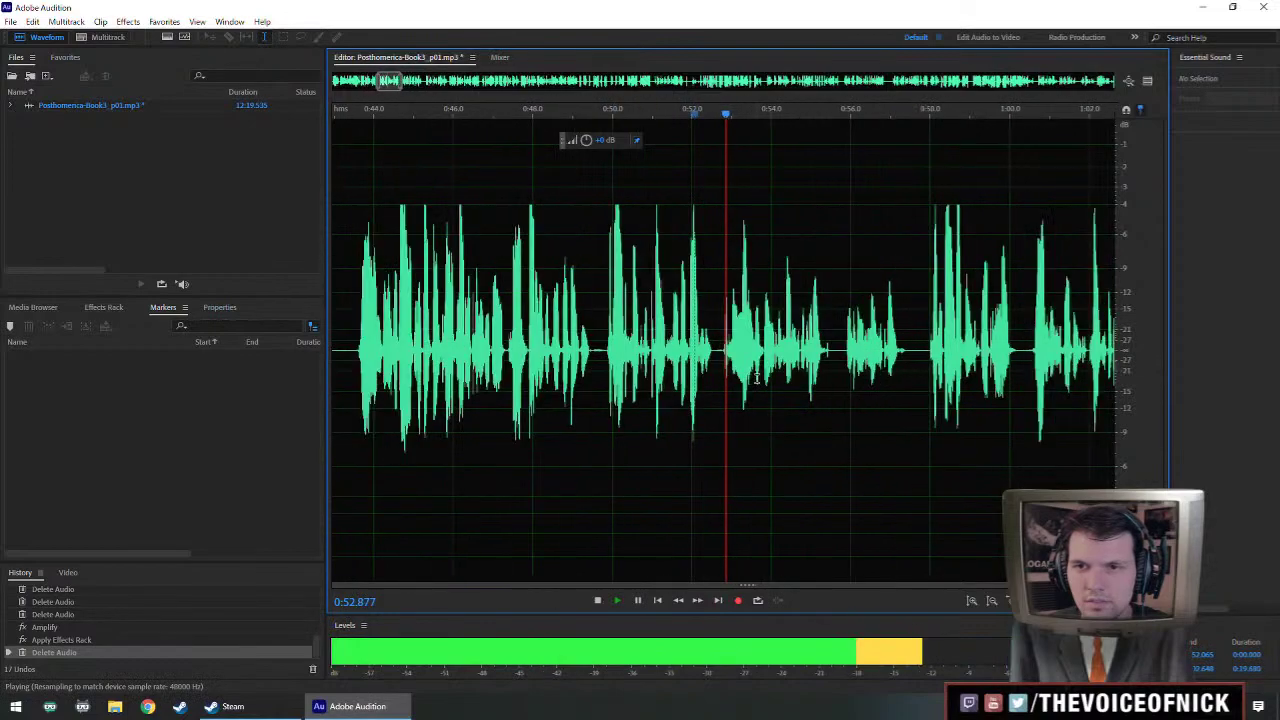
key("space")
- Play from about 0:49.5, raise the volume from about 0:52.7 to 0:57.5, reapply the effects rack, and replay from about 0:51
left_click(594, 360)
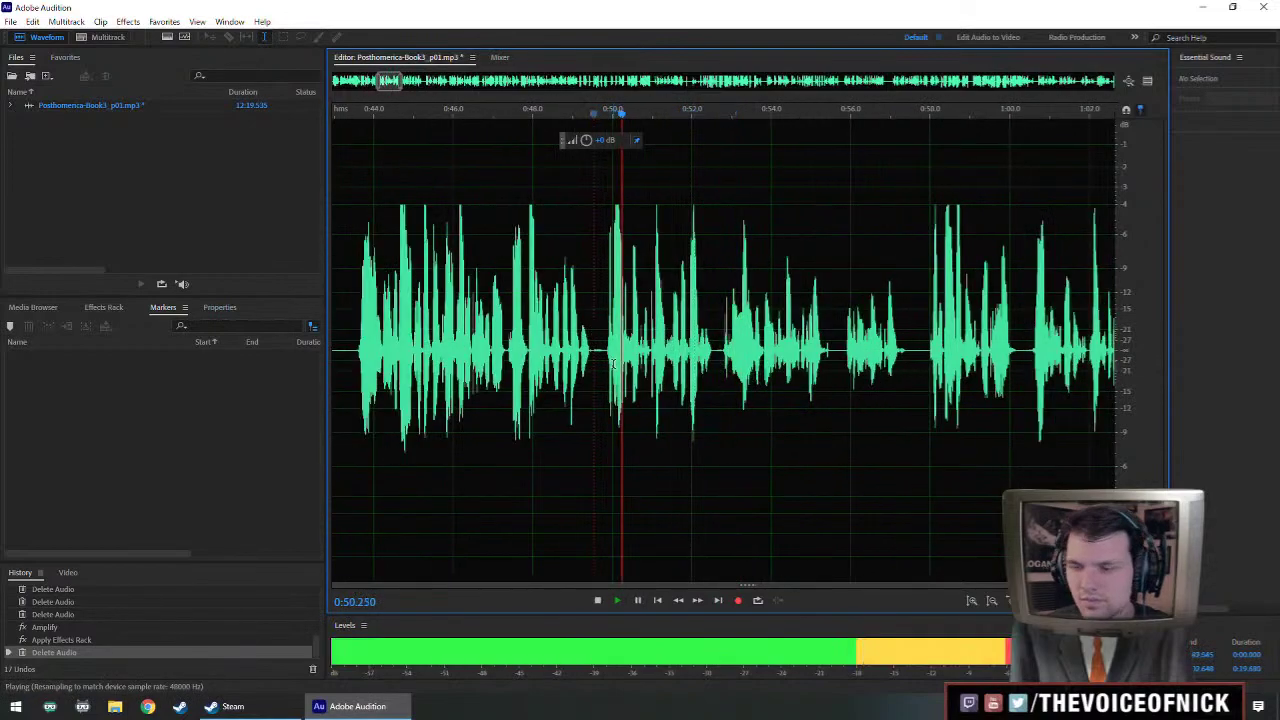
scroll(614, 365, "down", 3)
scroll(820, 328, "up", 3)
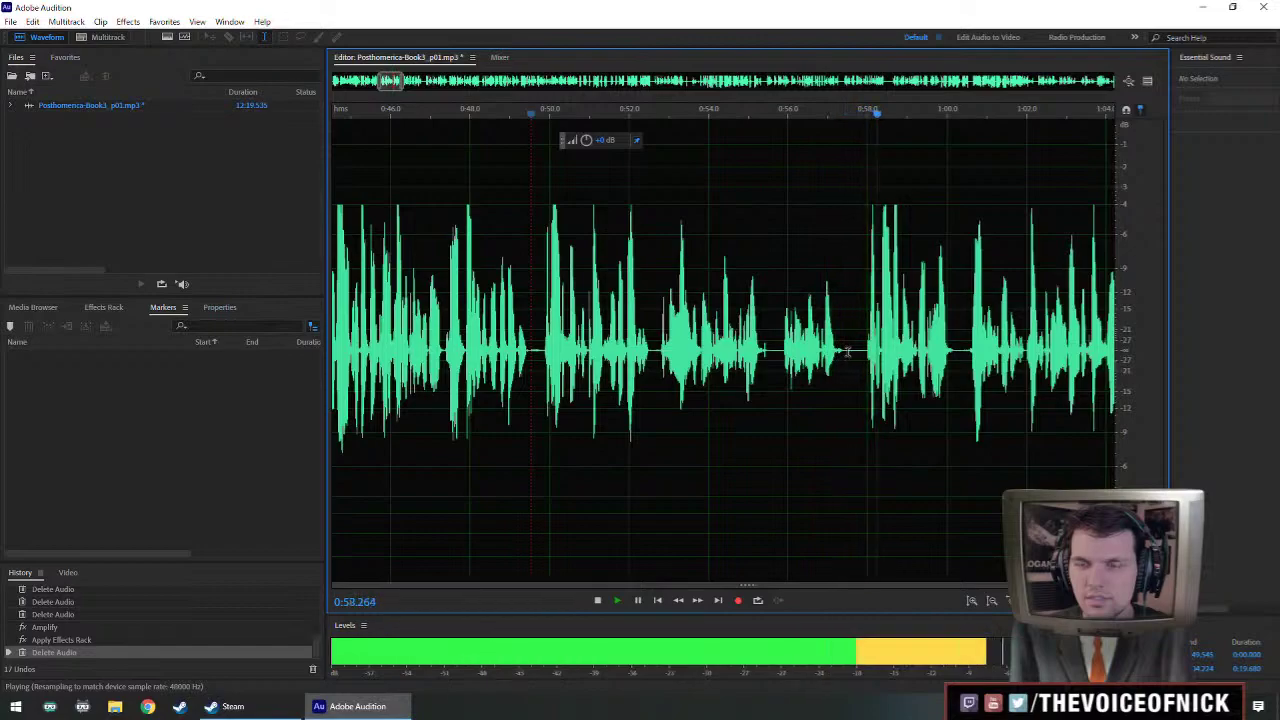
left_click_drag(848, 353, 658, 380)
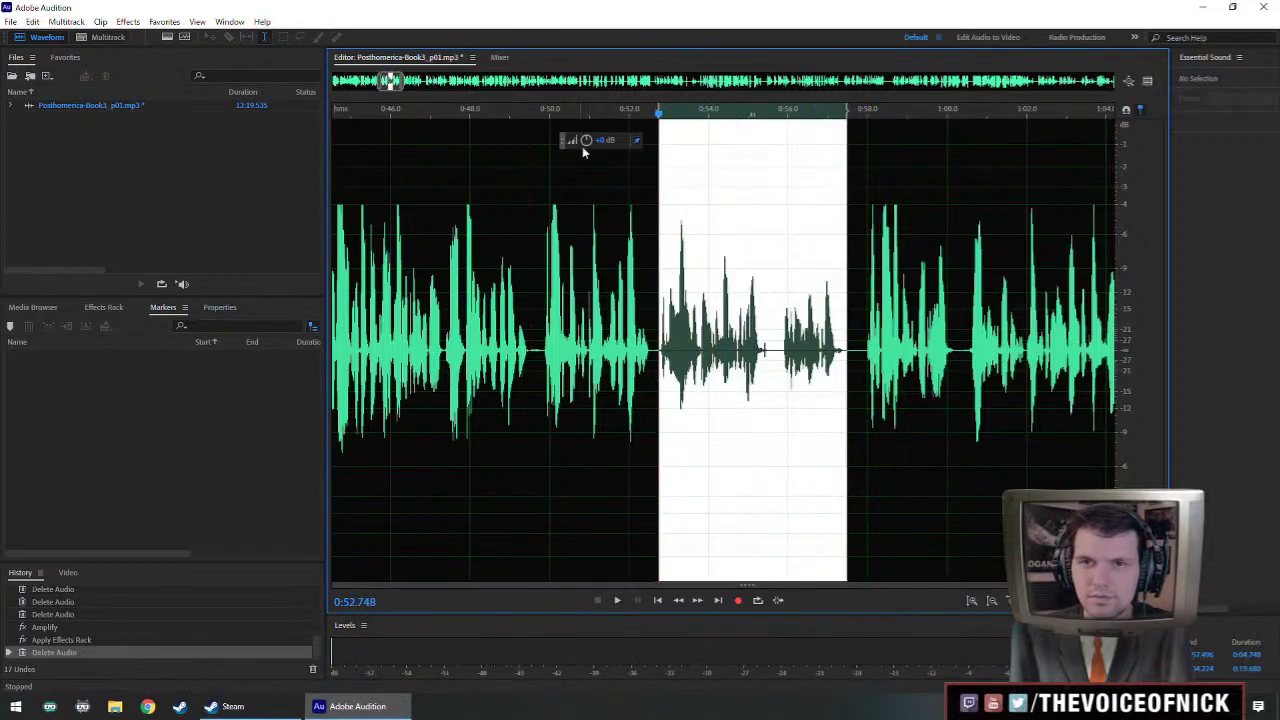
left_click_drag(586, 142, 594, 138)
key("ctrl+r")
left_click(597, 280)
key("space")
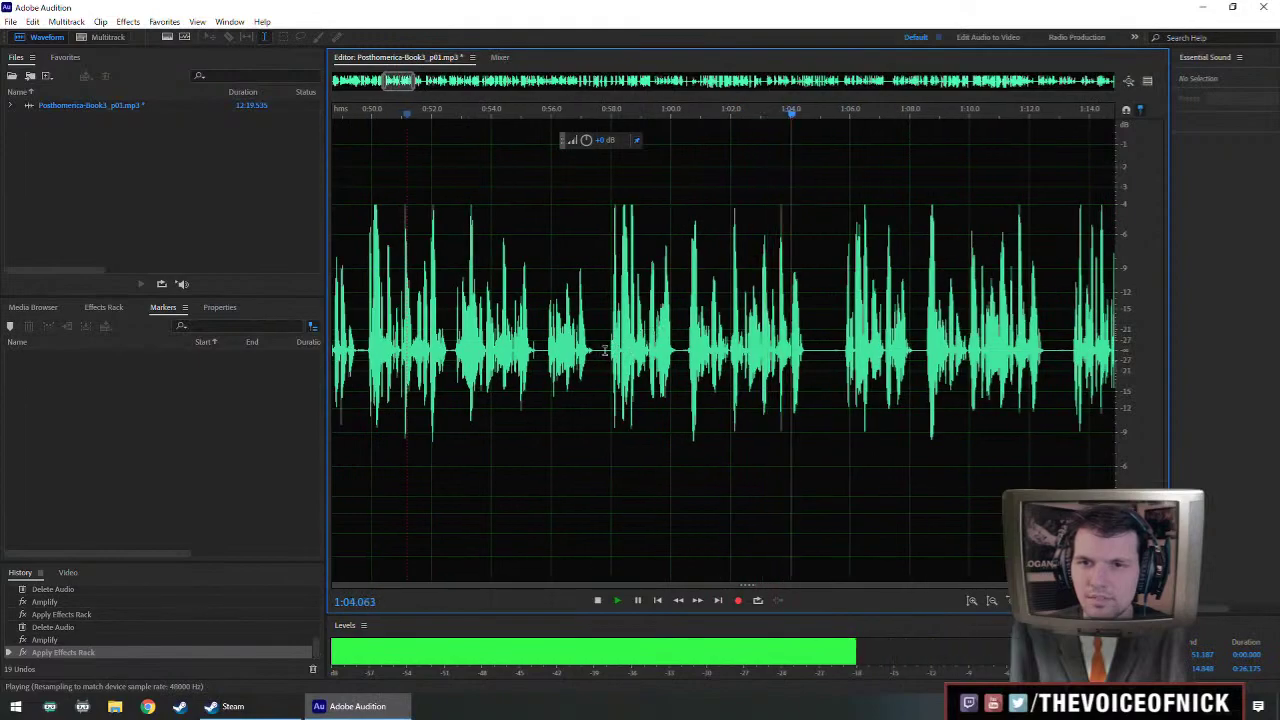
- Listen to the narration between about 0:53 and 1:10 from several starting points to check levels and repeated takes
left_click(563, 350)
scroll(762, 346, "up", 3)
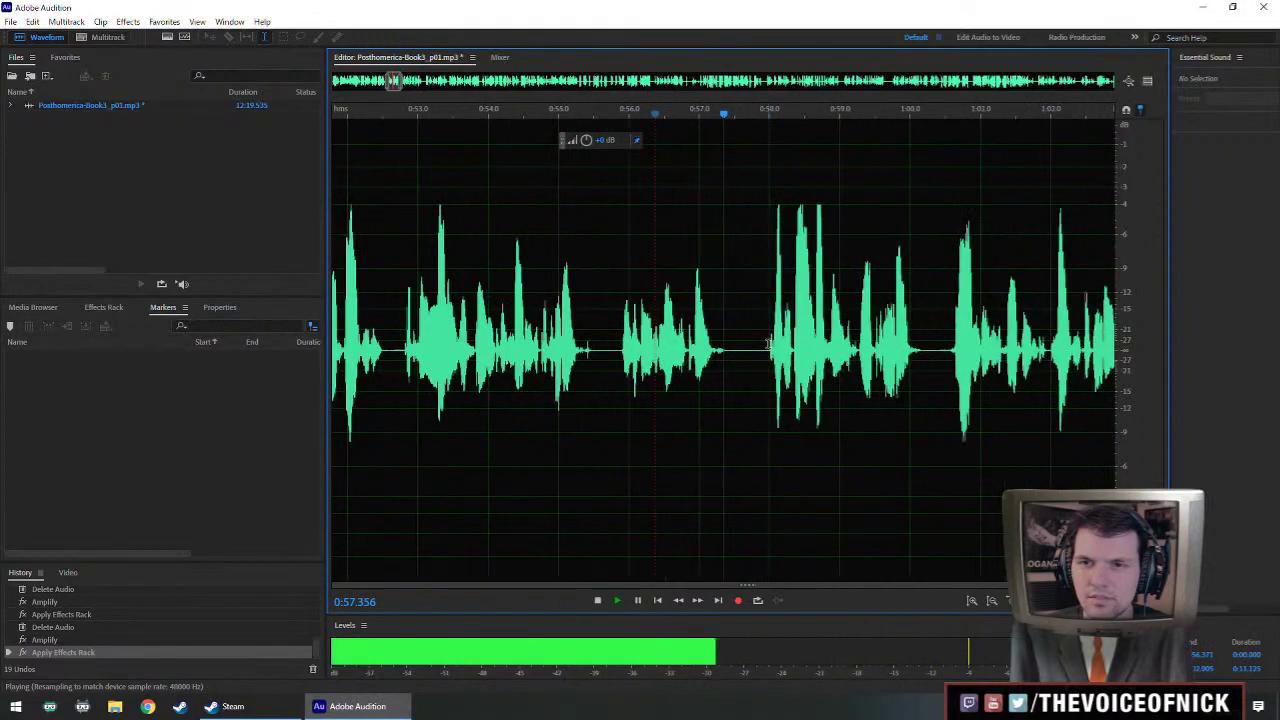
scroll(830, 339, "down", 3)
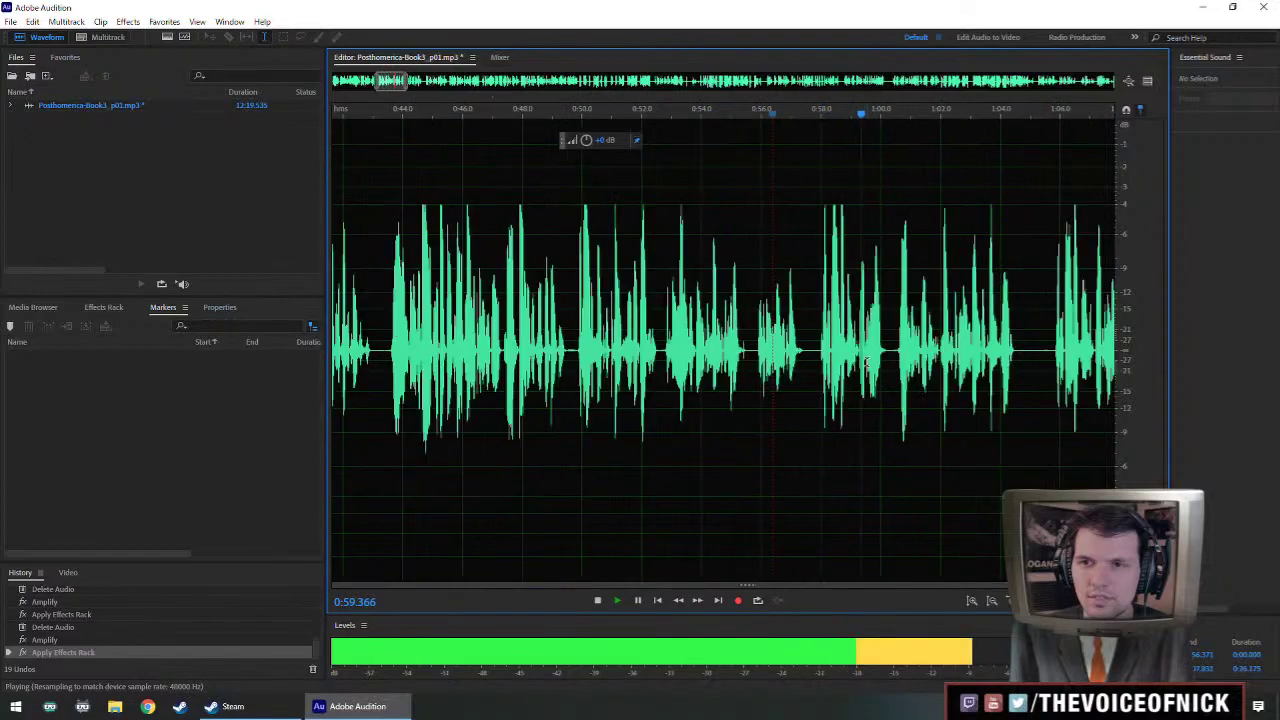
scroll(942, 353, "down", 3)
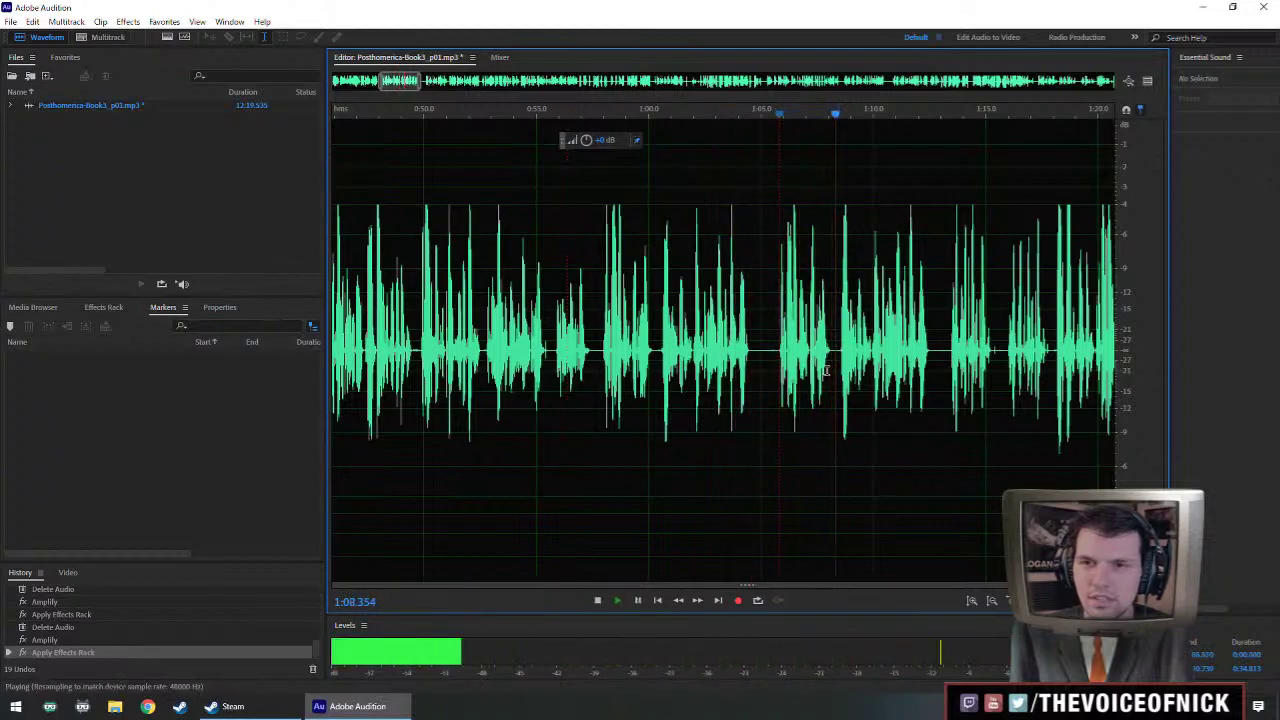
scroll(778, 322, "down", 2)
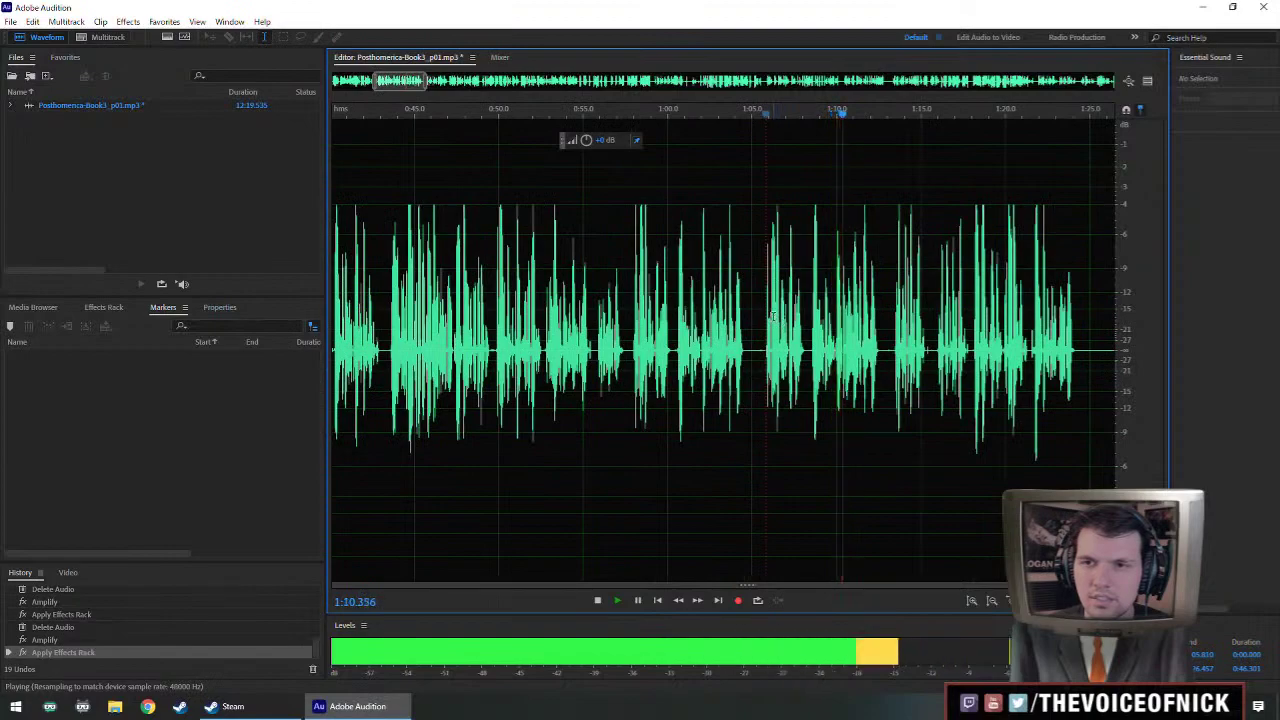
left_click(673, 350)
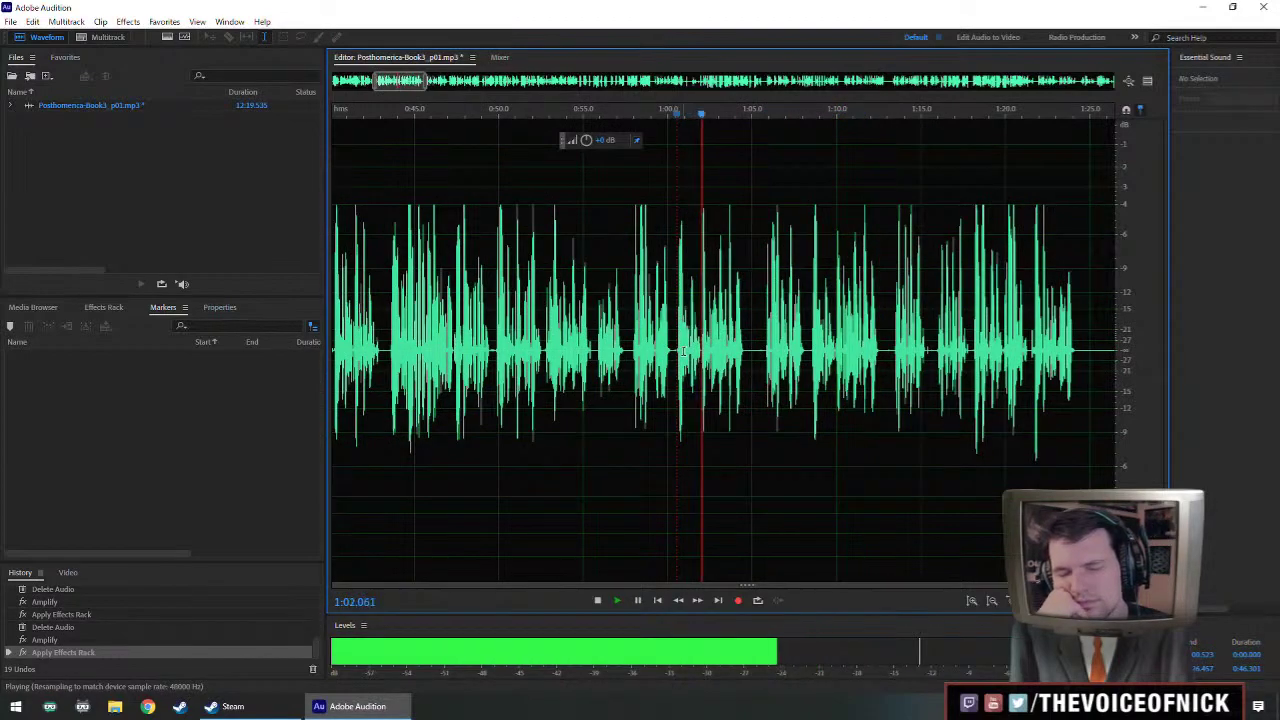
key("space")
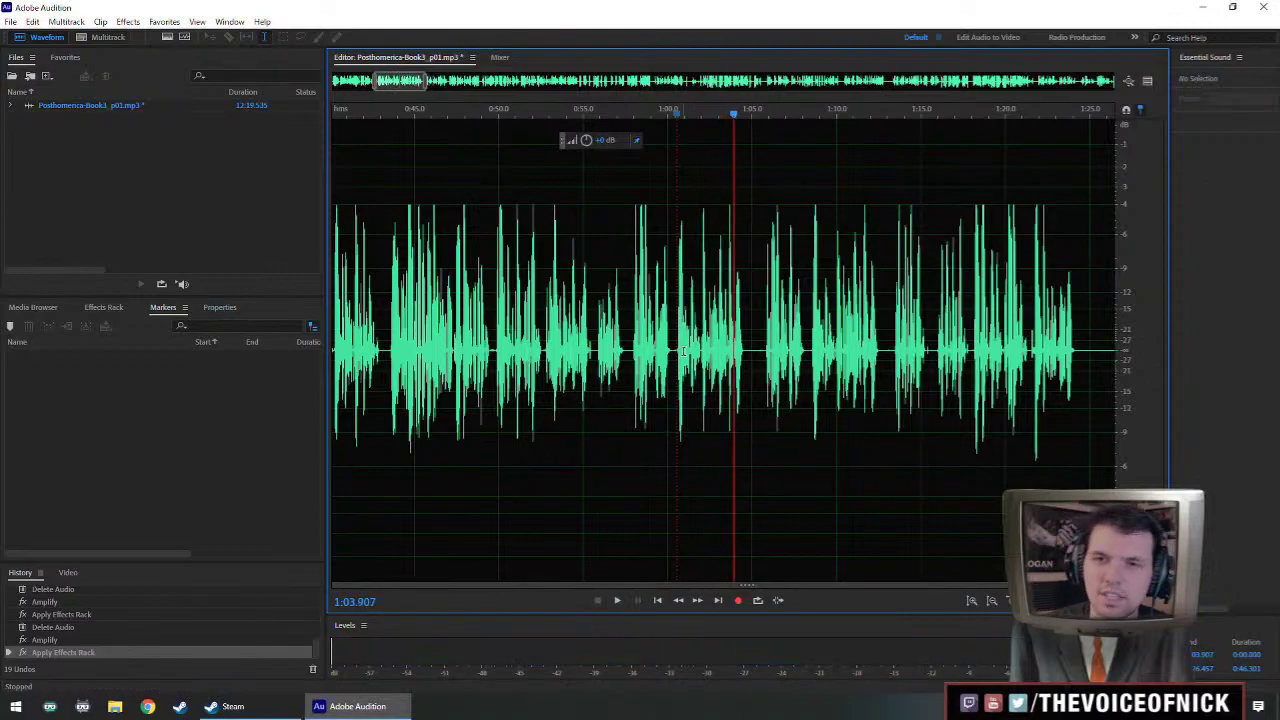
key("space")
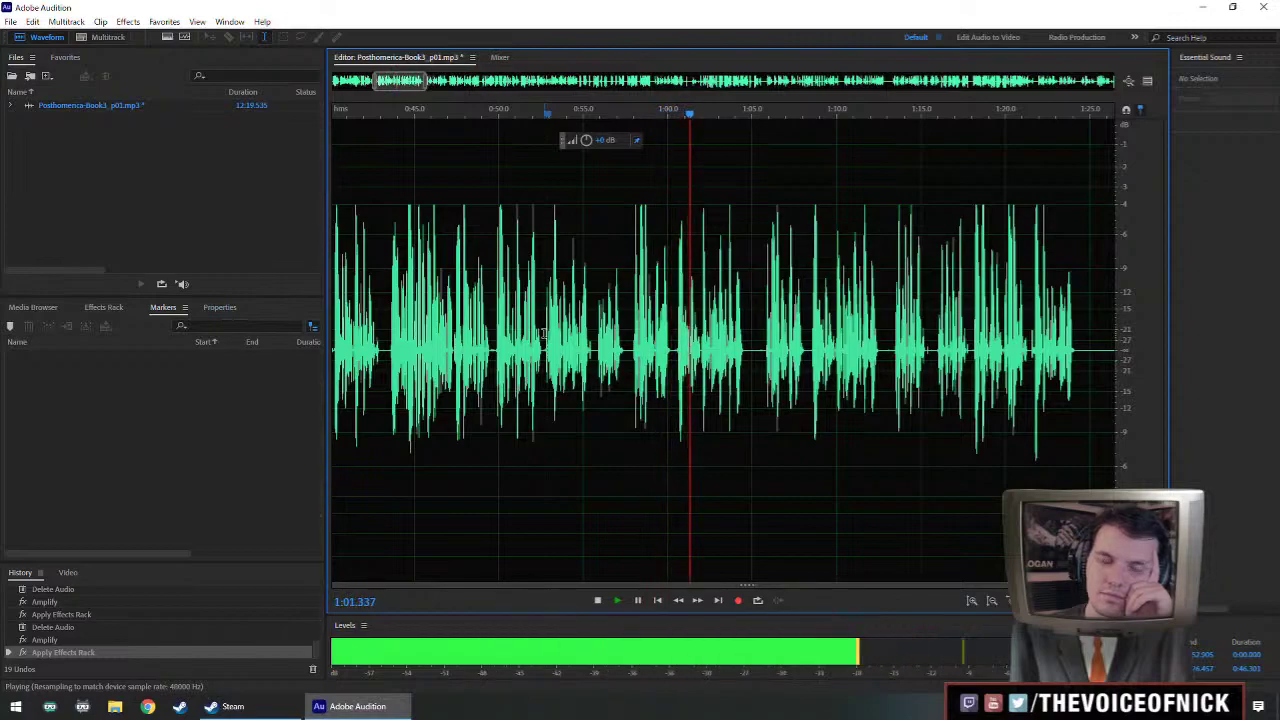
scroll(887, 366, "up", 2)
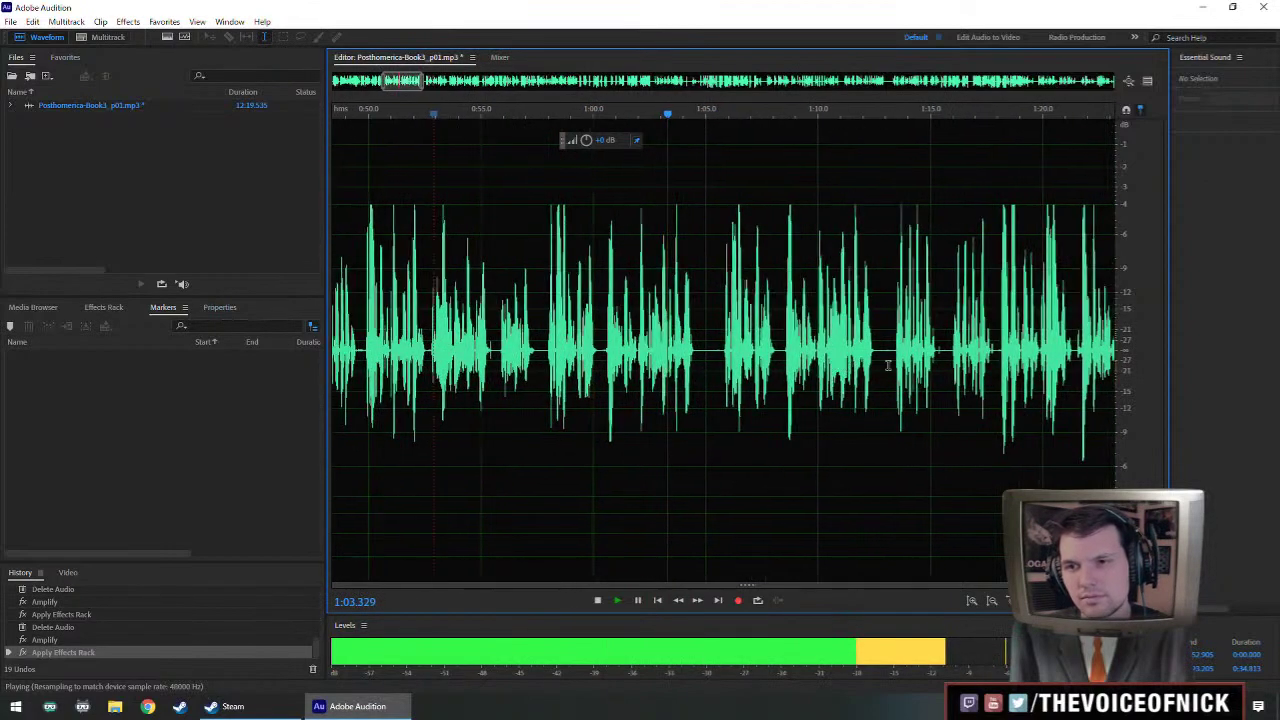
- Check the take starting near 1:13.5 by ear and delete the audio from about 1:04.5 to 1:12.5
key("space")
left_click(898, 352)
key("space")
key("space")
left_click_drag(697, 355, 871, 416)
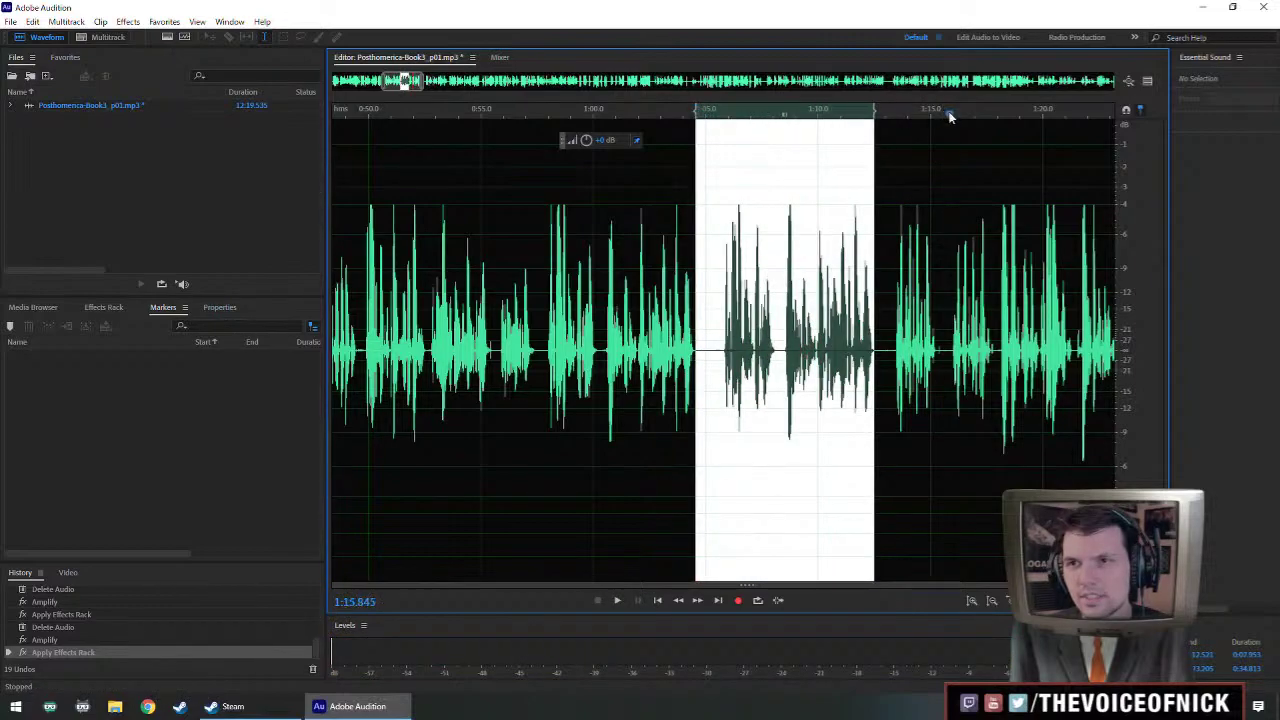
key("space")
key("space")
mouse_move(873, 390)
left_mouse_down()
mouse_move(930, 400)
mouse_move(873, 398)
left_mouse_up()
key("Delete")
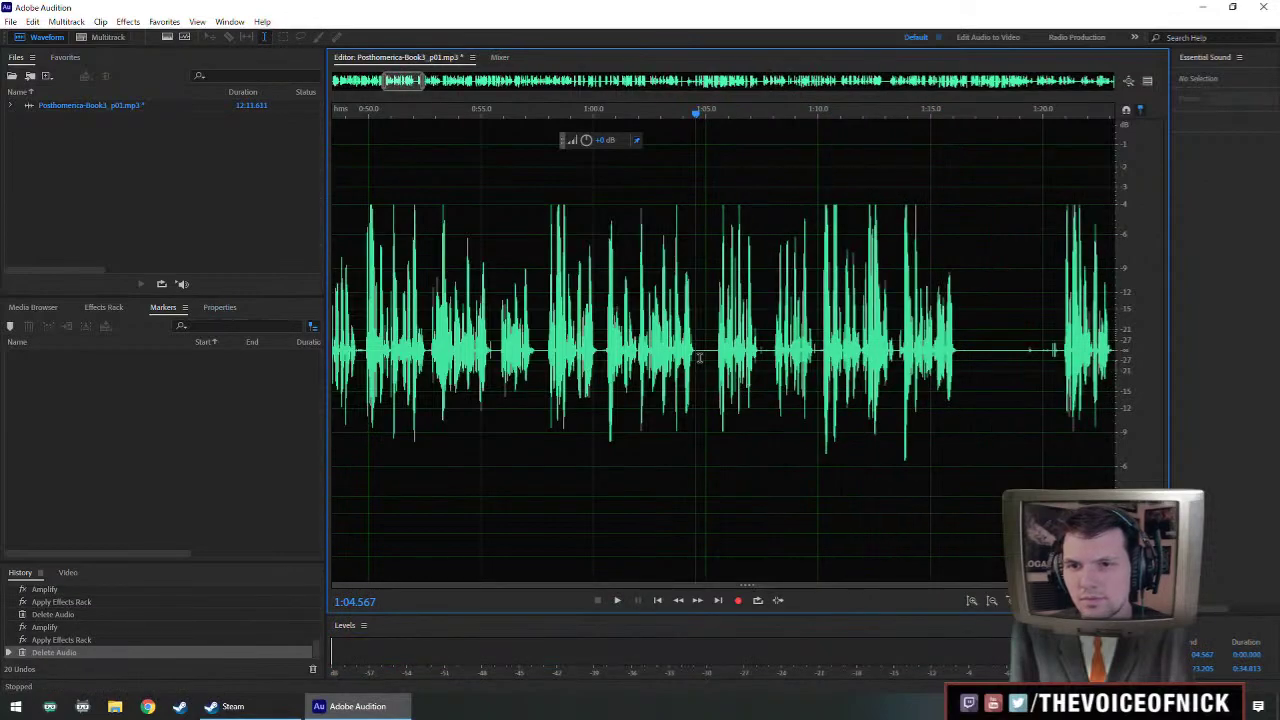
- Delete the audio from about 1:05.5 to 1:08.1 and replay the join from about 1:00 and 1:05
left_click_drag(696, 360, 760, 382)
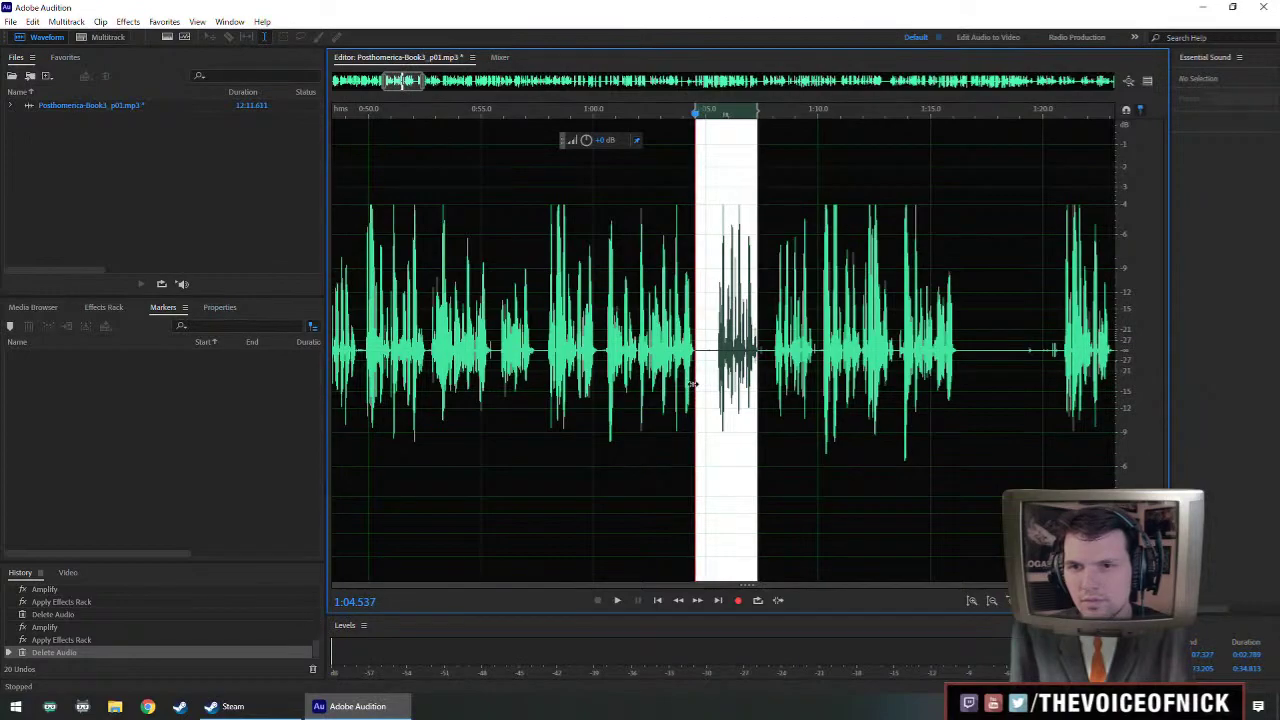
left_click_drag(692, 383, 769, 380)
key("Delete")
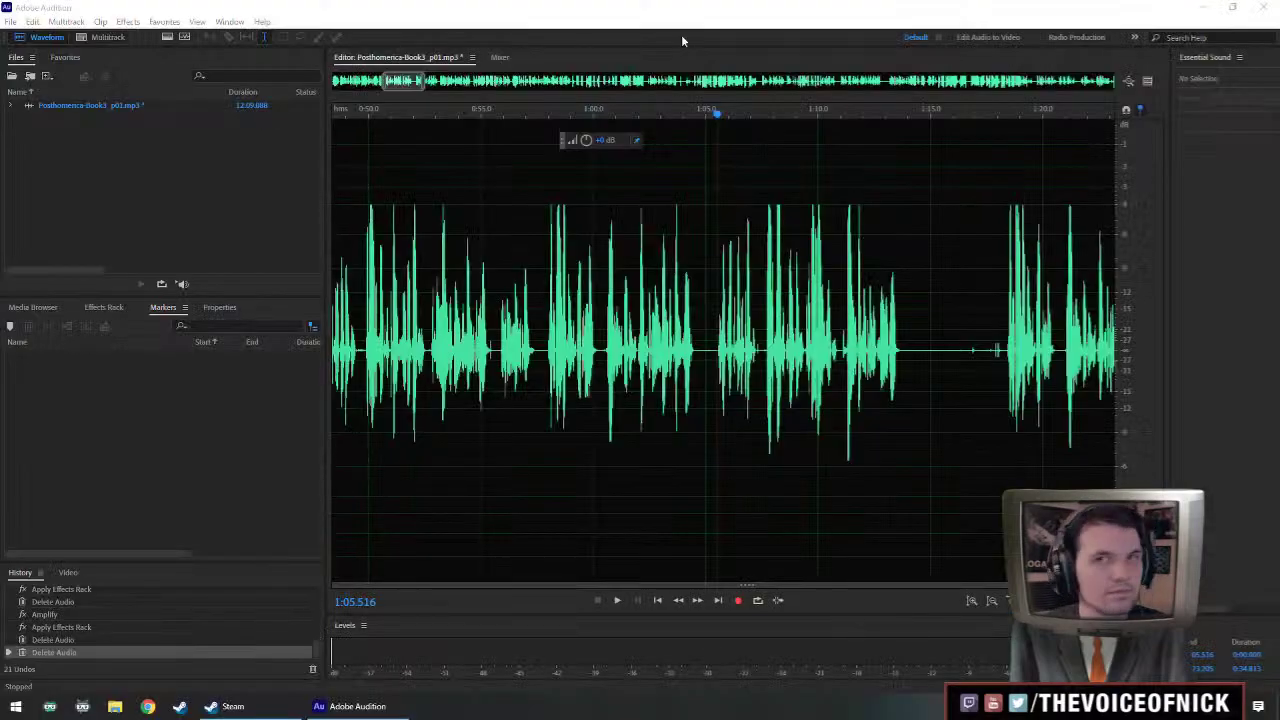
left_click(594, 367)
key("space")
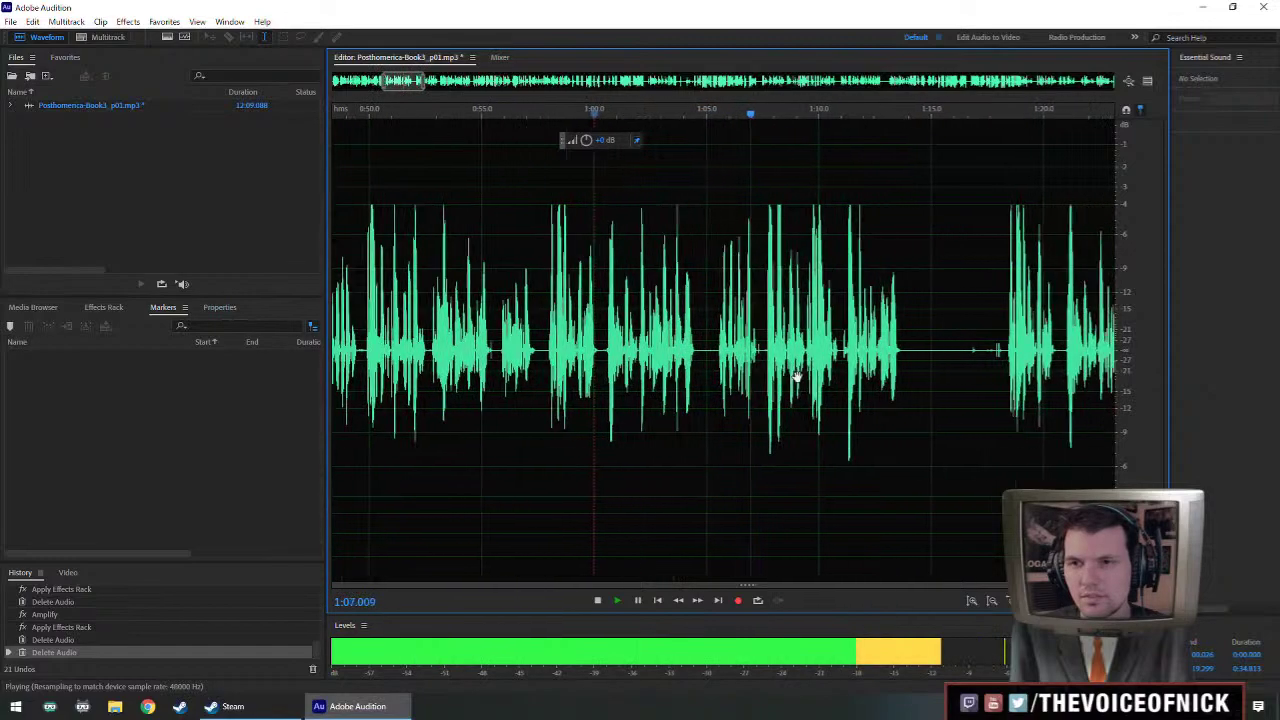
left_click_drag(937, 350, 771, 357)
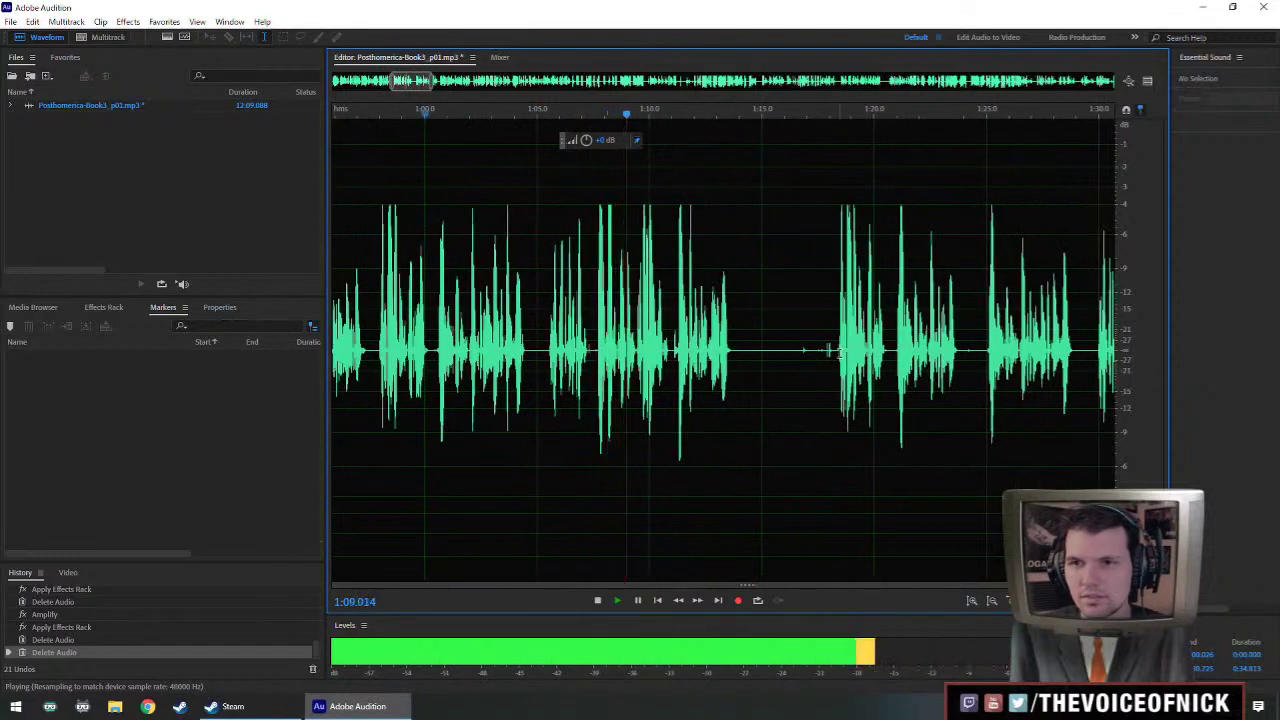
left_click(839, 372)
left_click(544, 345)
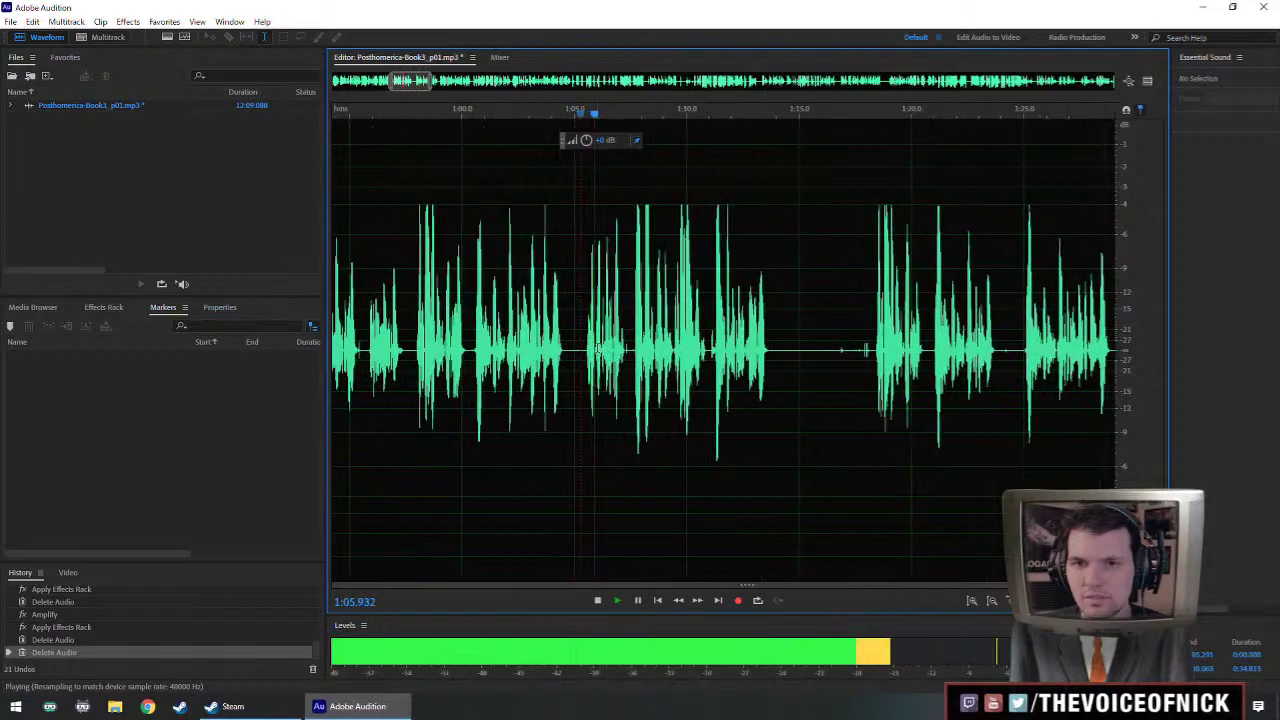
- Raise the volume from about 1:05.5 to 1:13.8, reapply the effects rack, and replay from about 1:03.4
left_click_drag(604, 331, 674, 334)
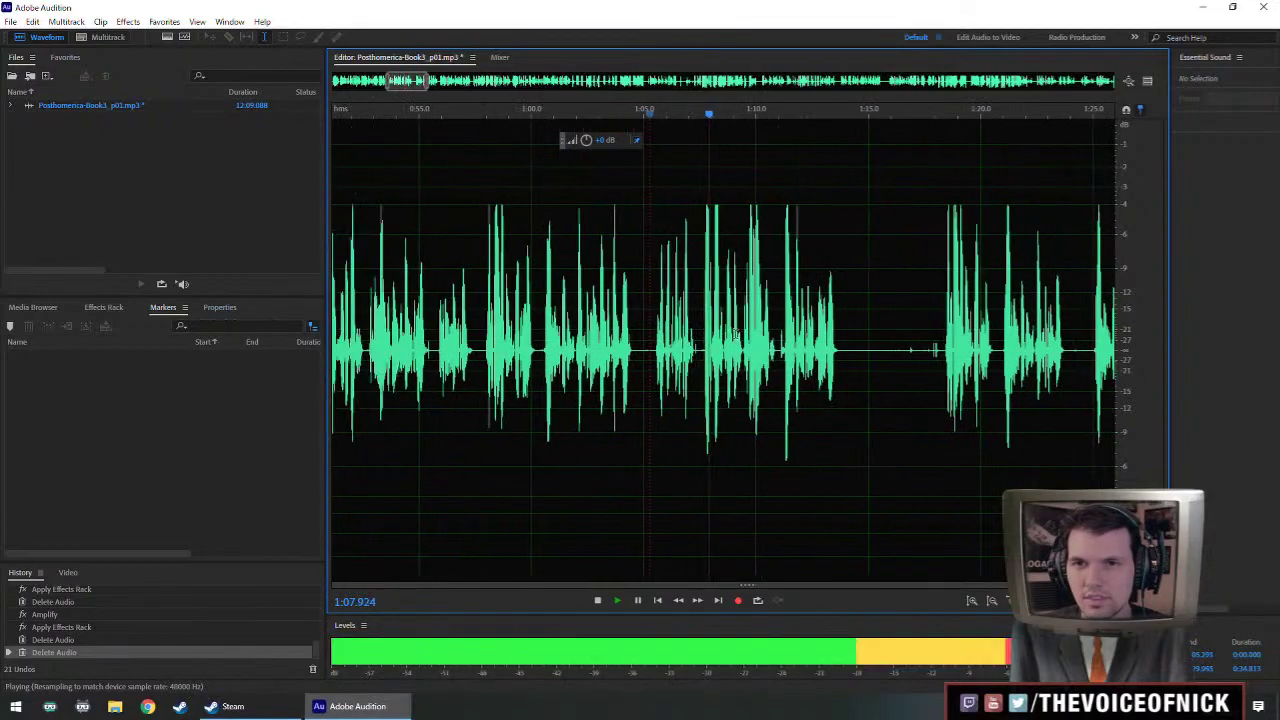
key("space")
left_click_drag(840, 368, 655, 376)
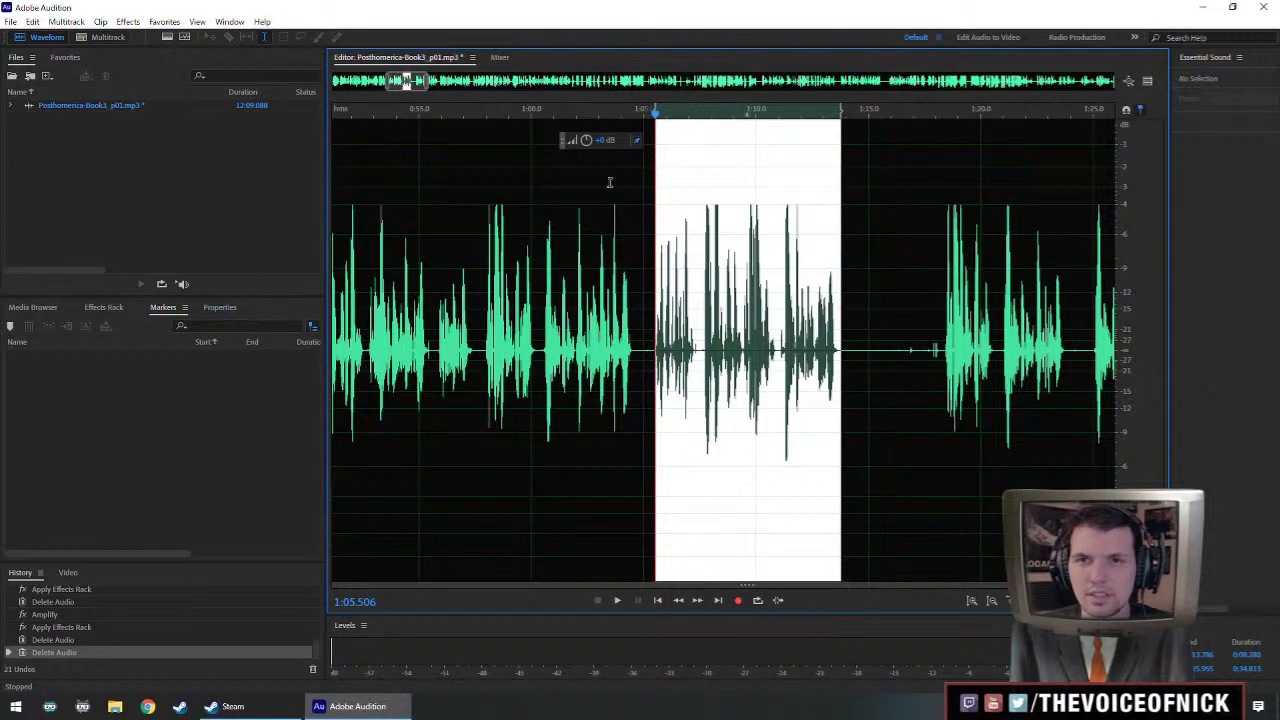
left_click_drag(587, 141, 597, 140)
key("ctrl+r")
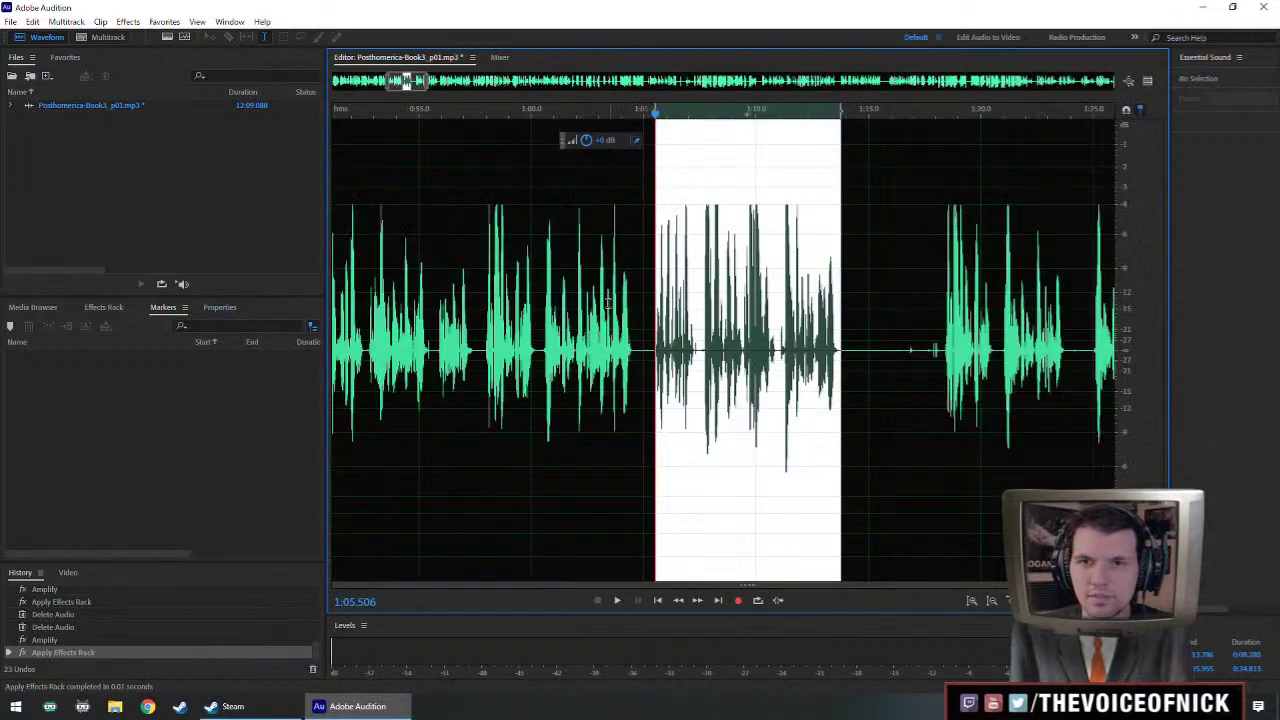
left_click(608, 300)
key("space")
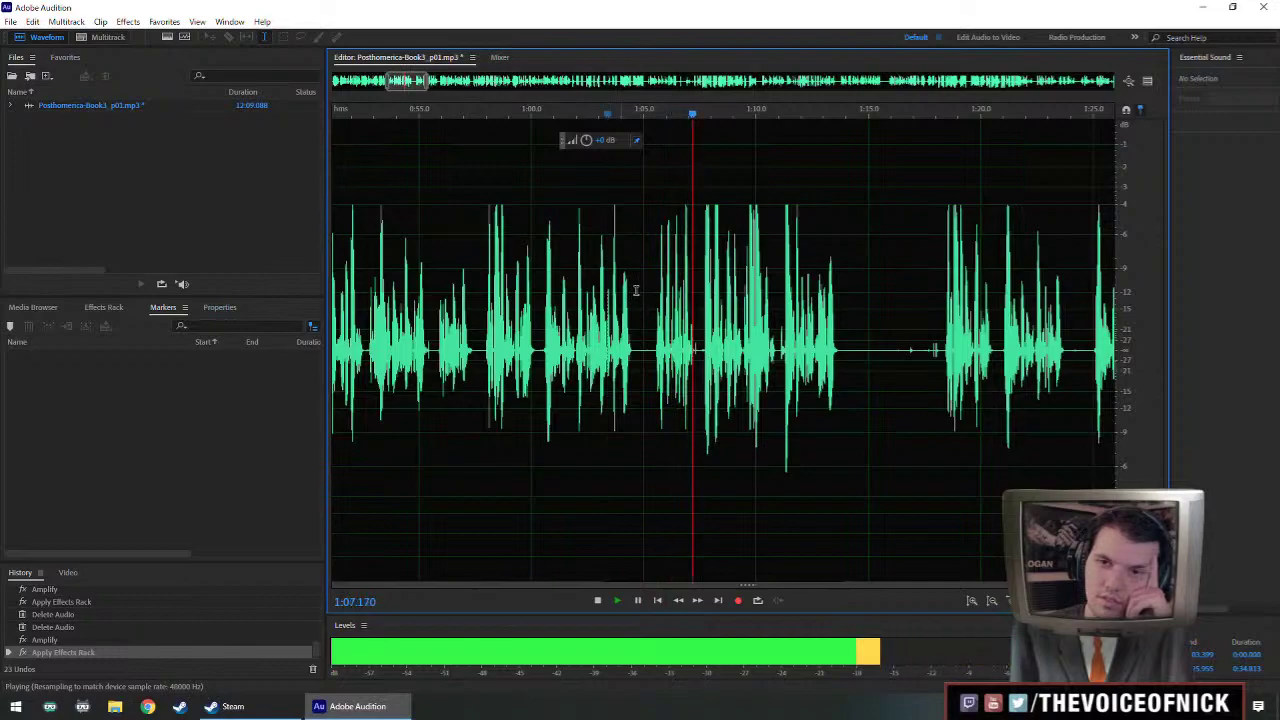
left_click_drag(648, 308, 626, 311)
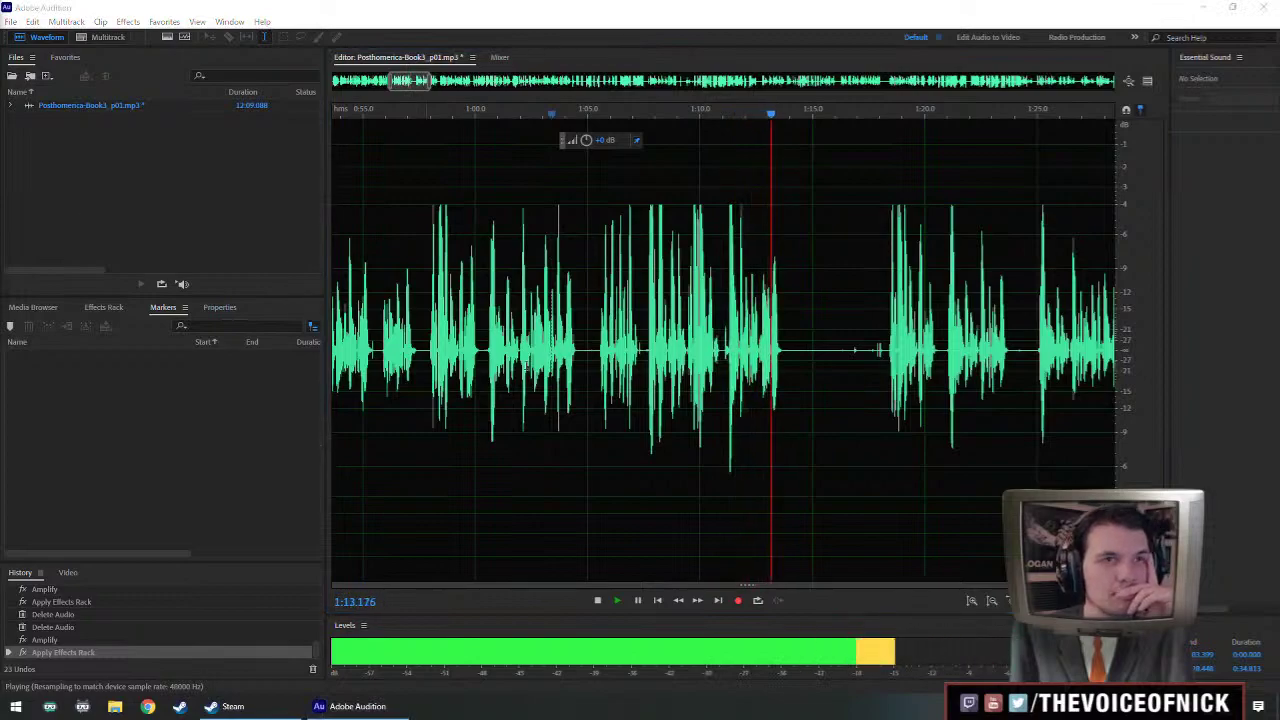
- Listen to the end of the passage from about 1:12.5 and 1:11.5 to locate where the last phrase finishes
left_click(755, 332)
key("space")
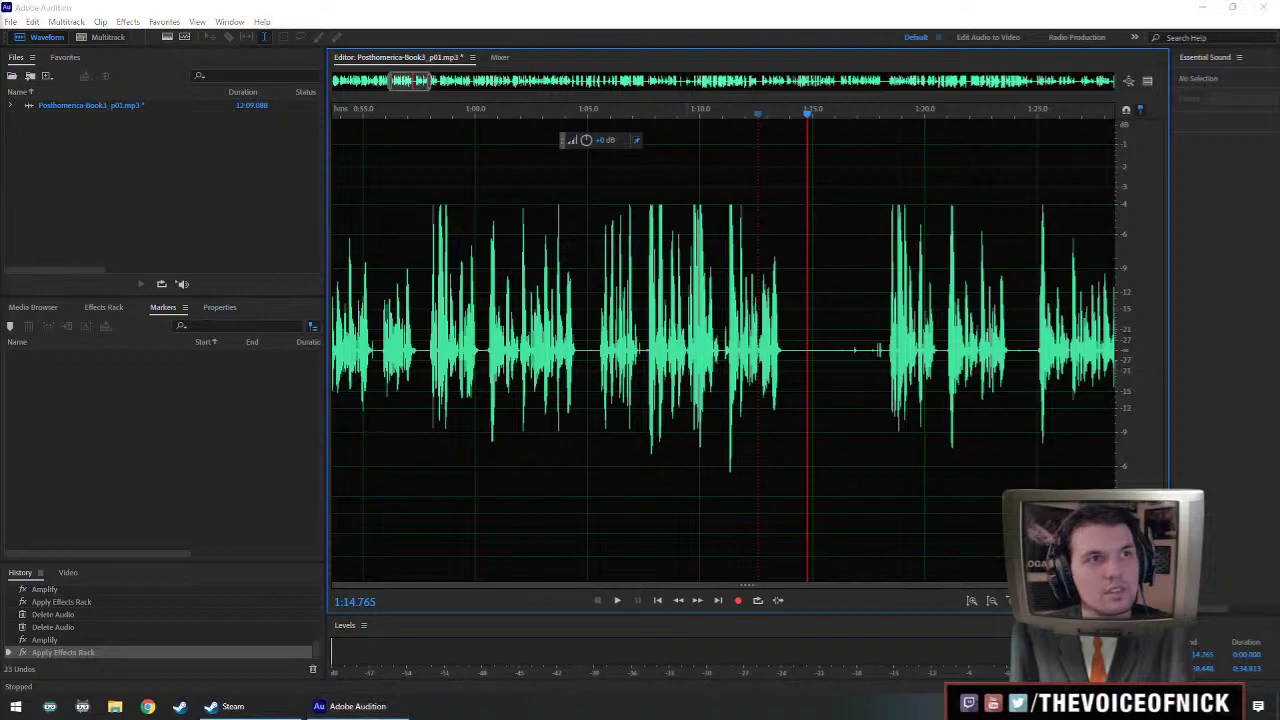
left_click(755, 372)
left_click(734, 360)
key("space")
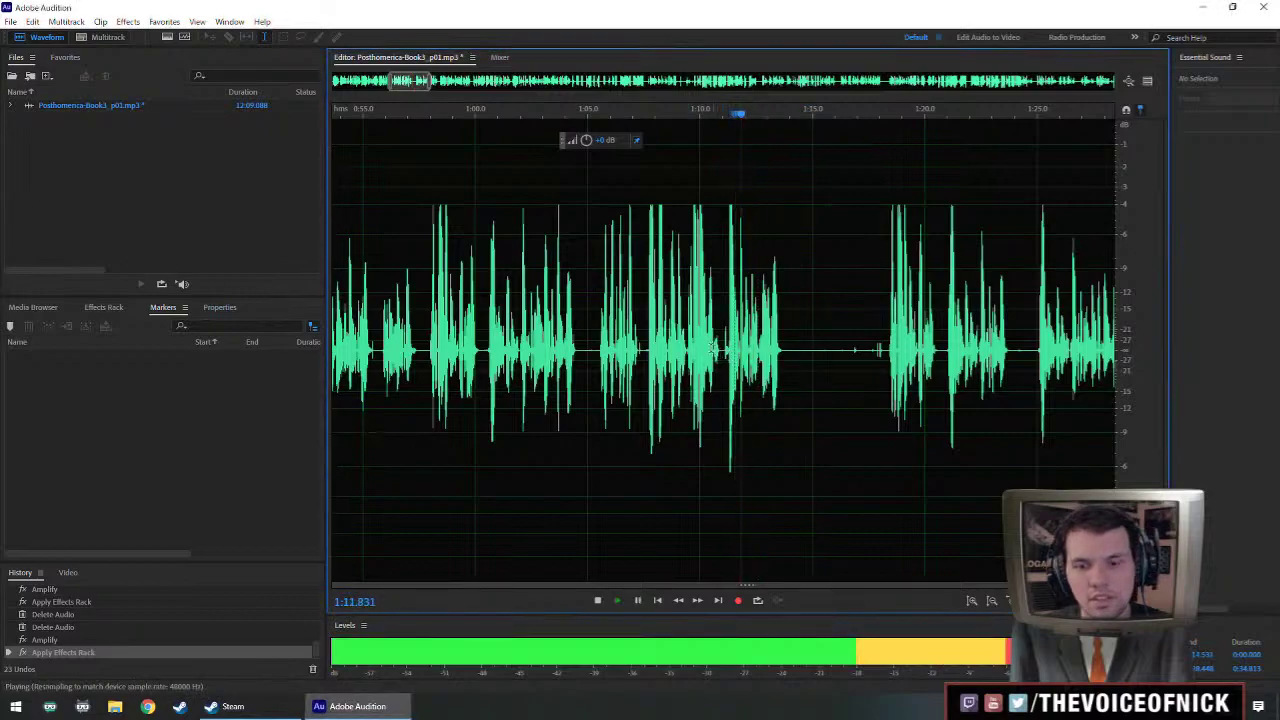
scroll(722, 342, "down", 2)
scroll(722, 341, "up", 3)
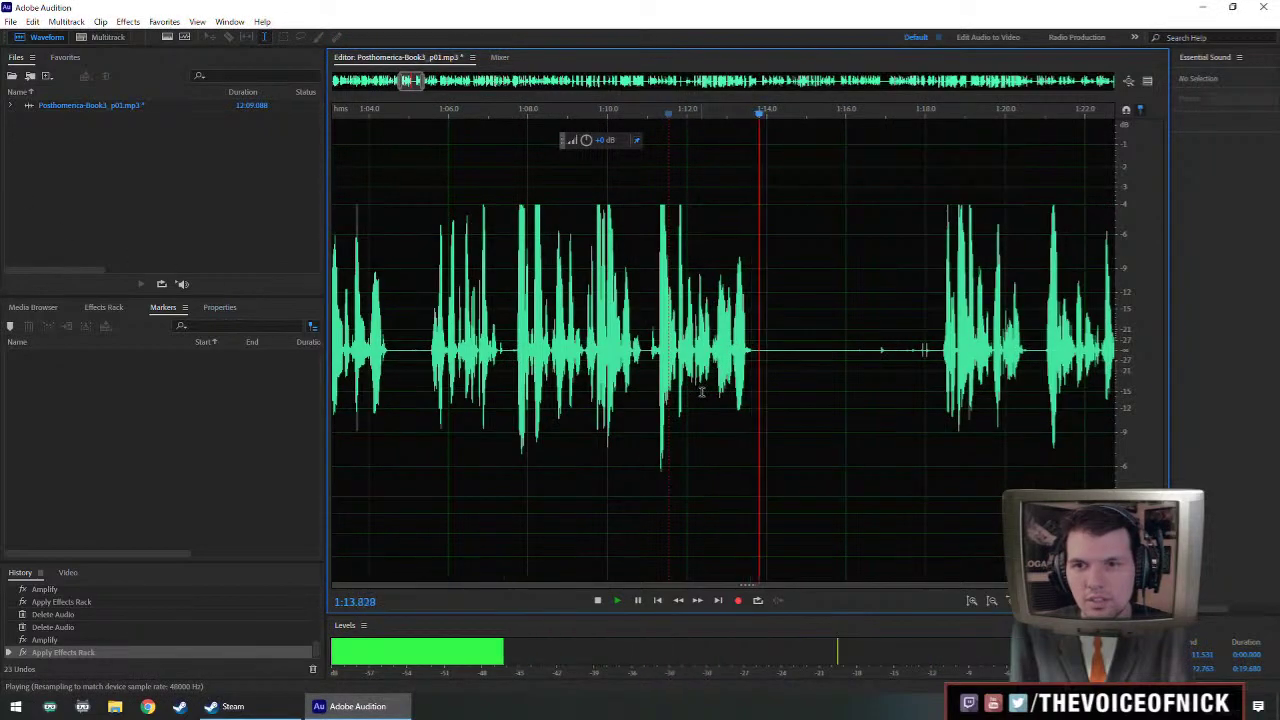
scroll(745, 356, "up", 1)
key("space")
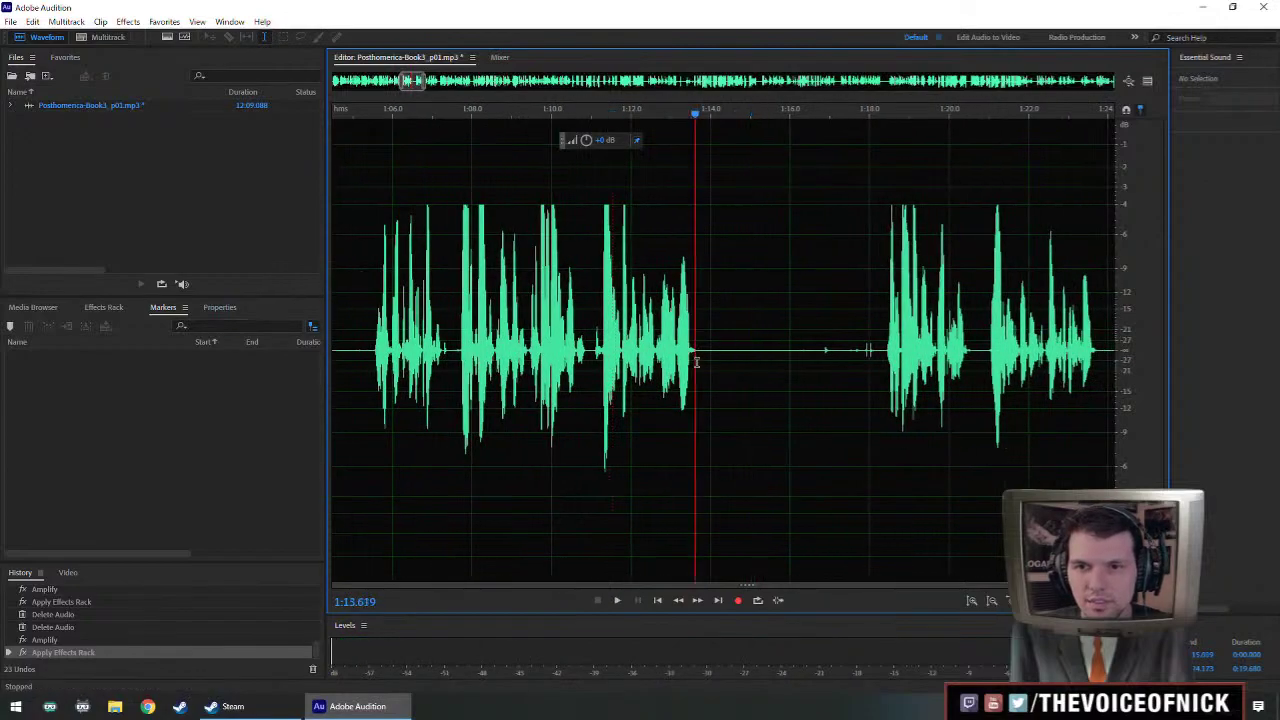
- Replace the gap from about 1:13.7 to 1:18.4 with 1.2 seconds of silence and play across the new pause
left_click_drag(697, 362, 887, 393)
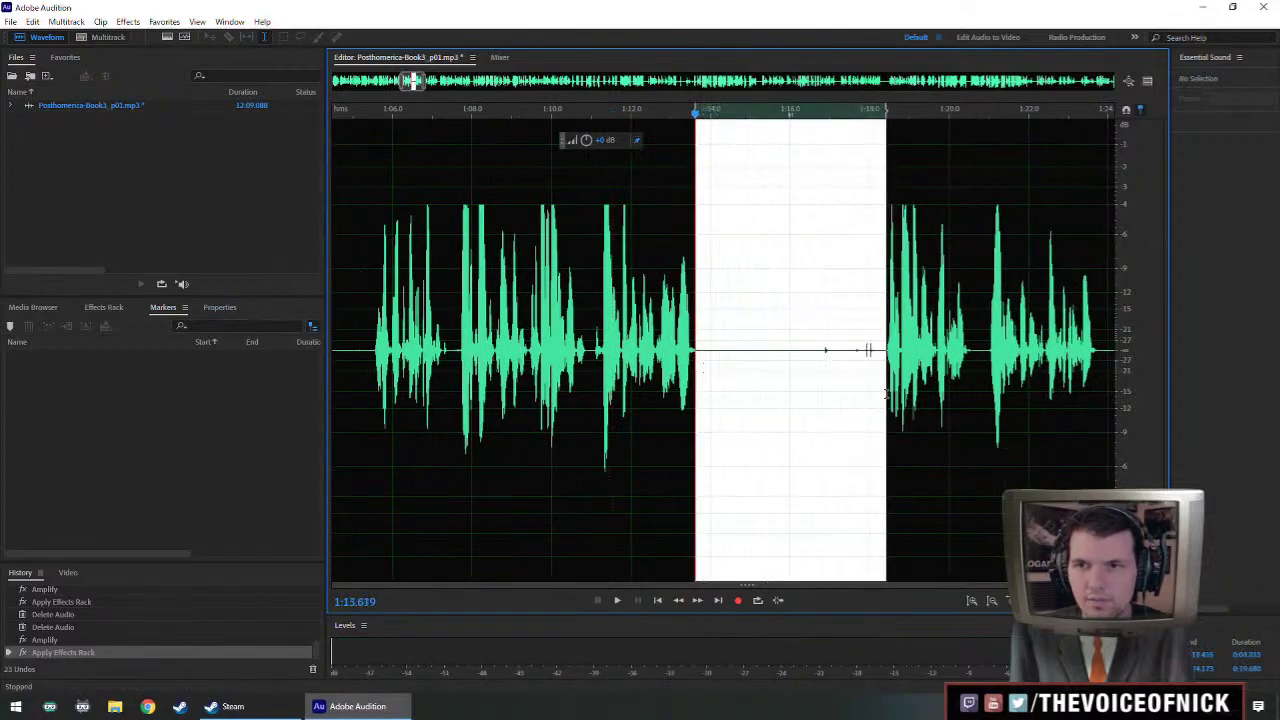
left_click(700, 375)
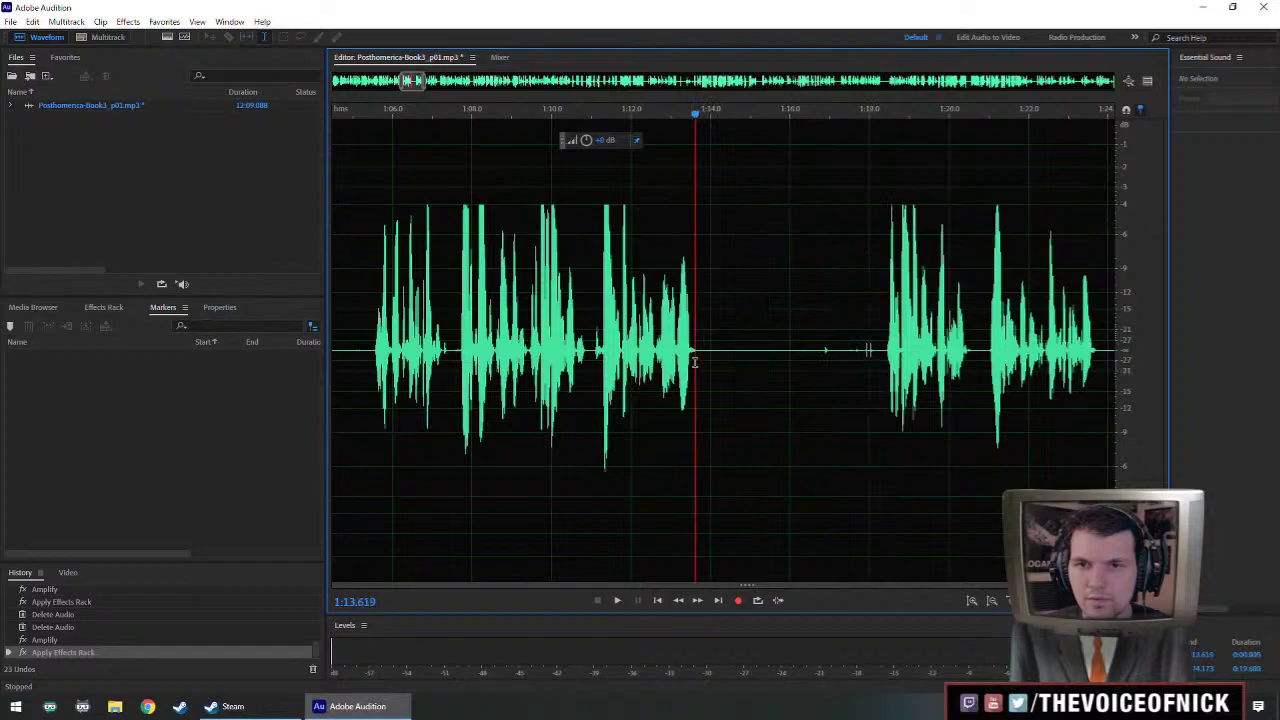
left_click_drag(697, 362, 884, 398)
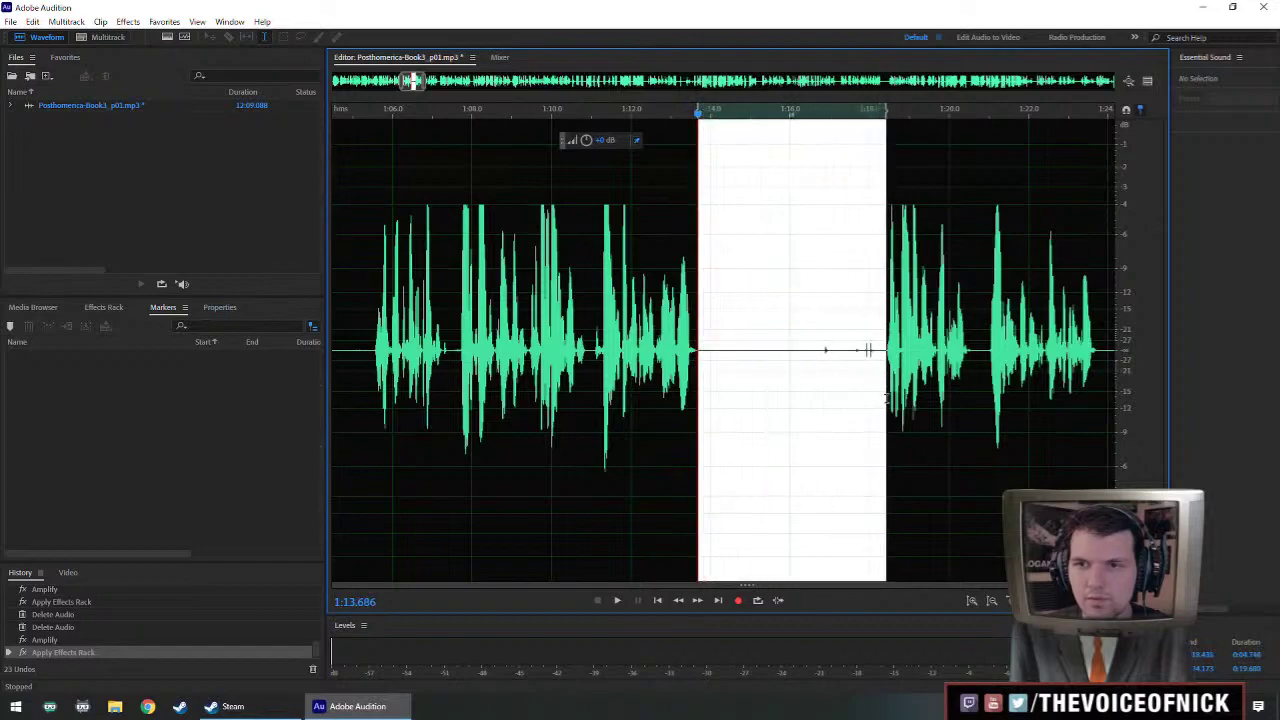
key("ctrl+shift+s")
type("1.2")
key("Return")
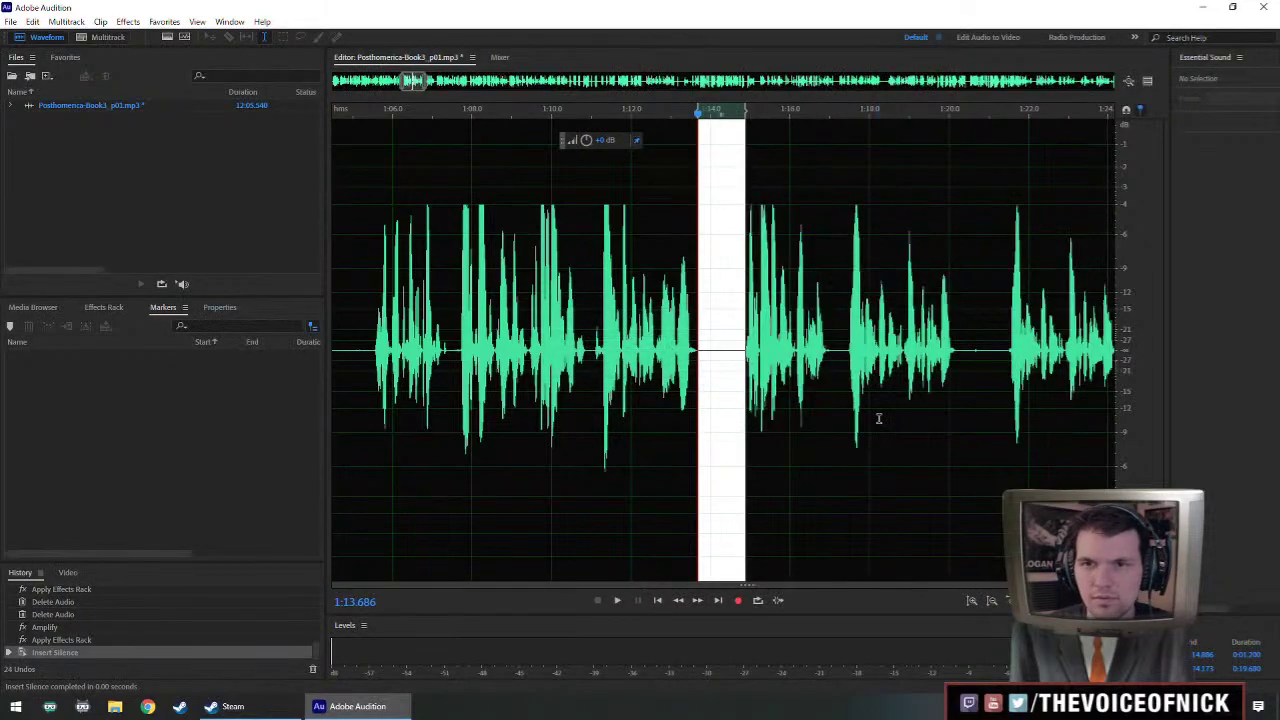
left_click(664, 328)
key("space")
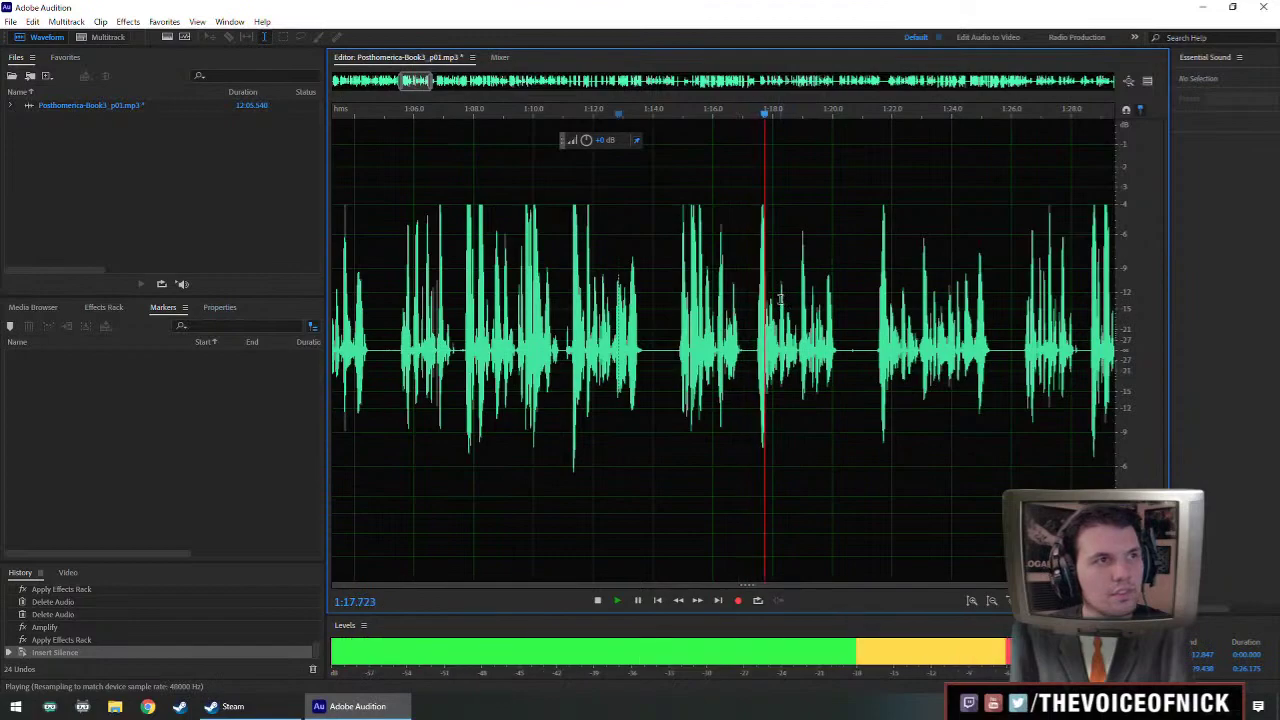
key("space")
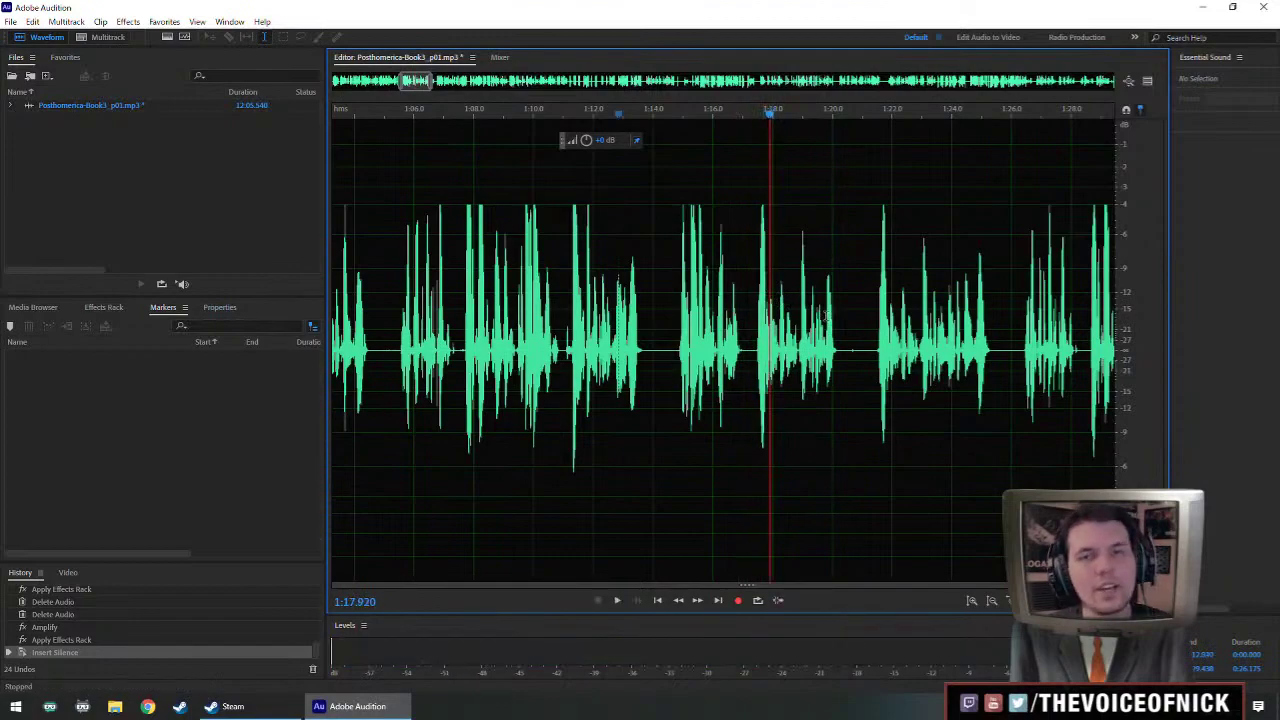
- Play the narration from about 1:14.8, 1:05 and 0:57 to compare the takes before and after the new pause
left_click(678, 353)
key("space")
scroll(678, 353, "down", 3)
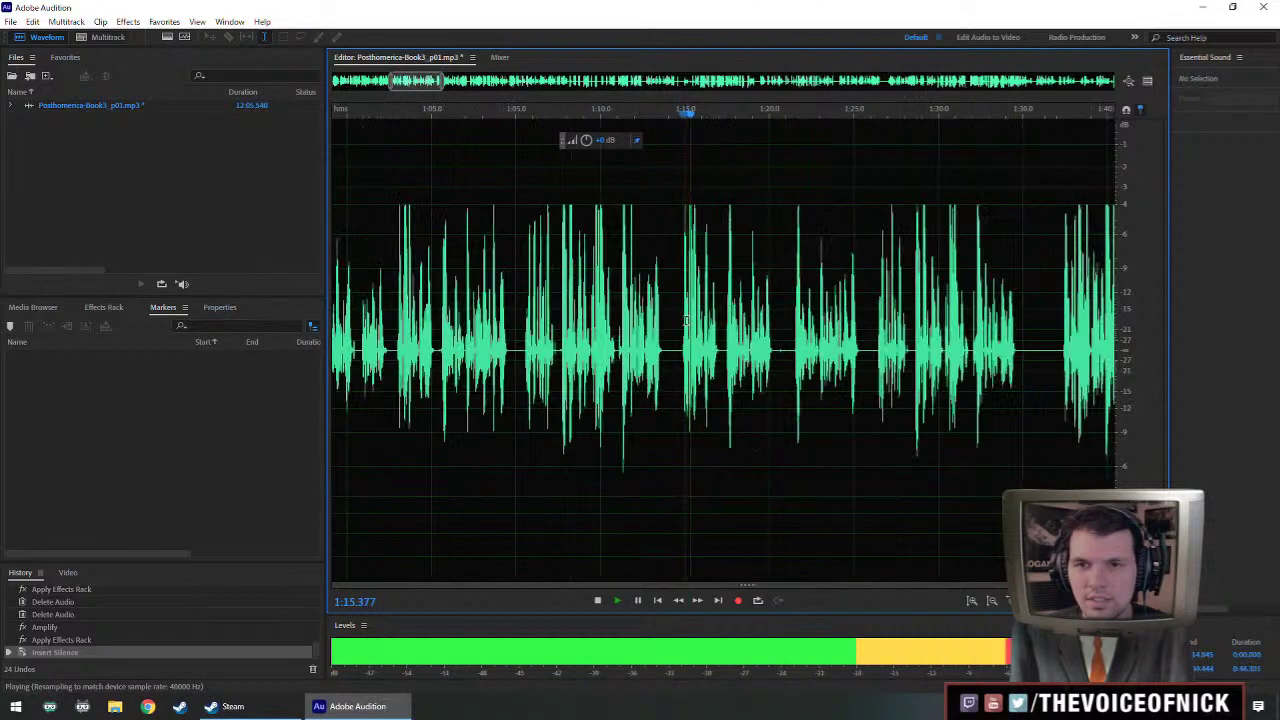
scroll(576, 348, "up", 1)
left_click(560, 345)
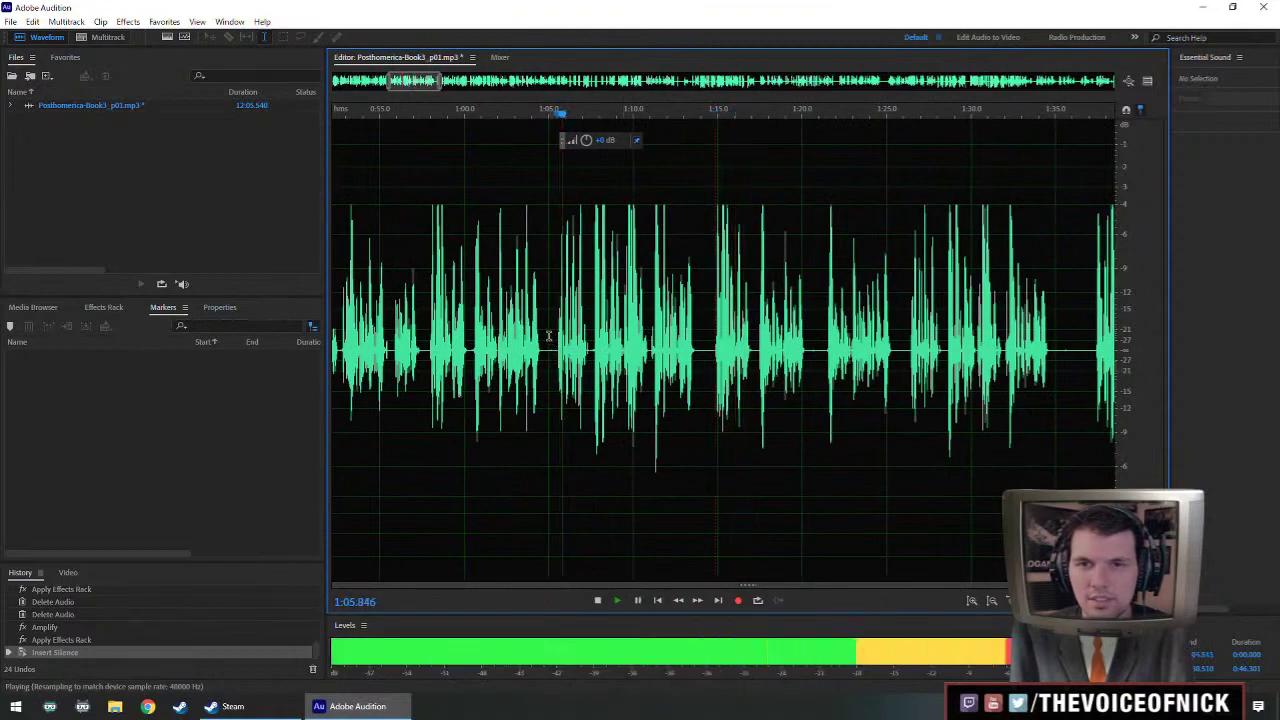
key("space")
key("space")
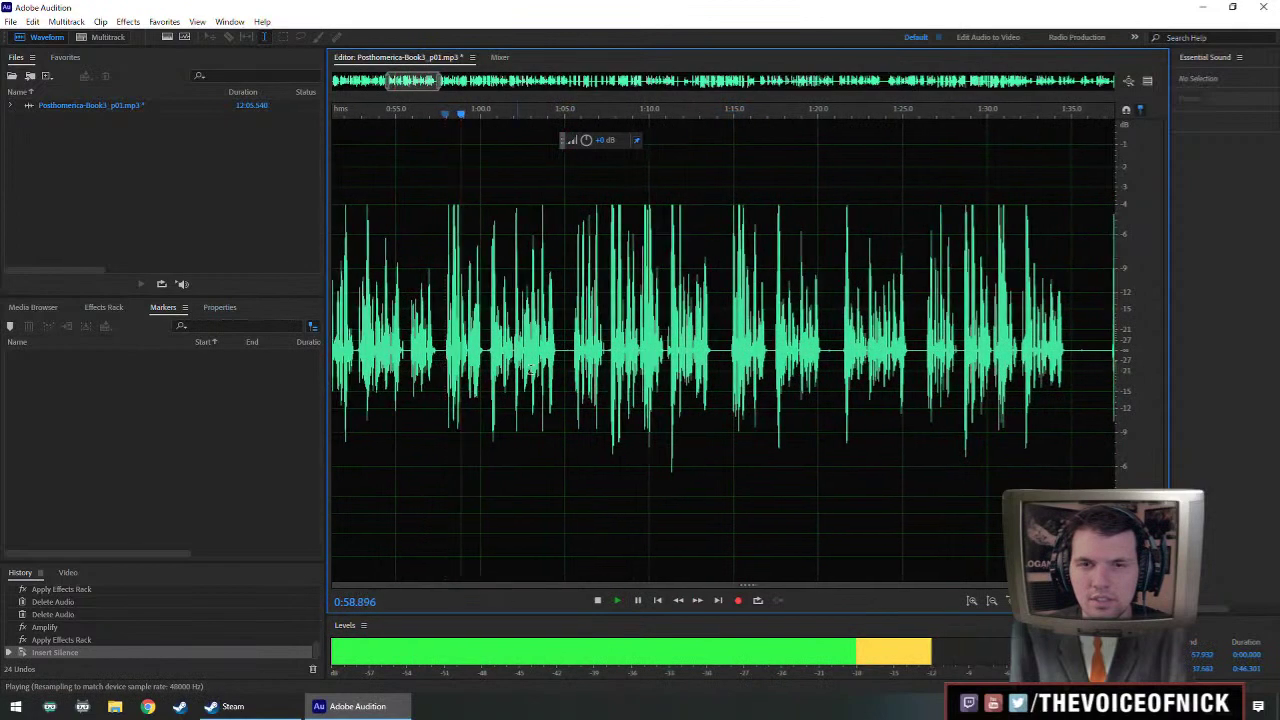
- Compare the repeated takes by ear, playing from about 1:14.9, 1:21.5, 1:26.4, 1:05.5 and 1:32
left_click(731, 345)
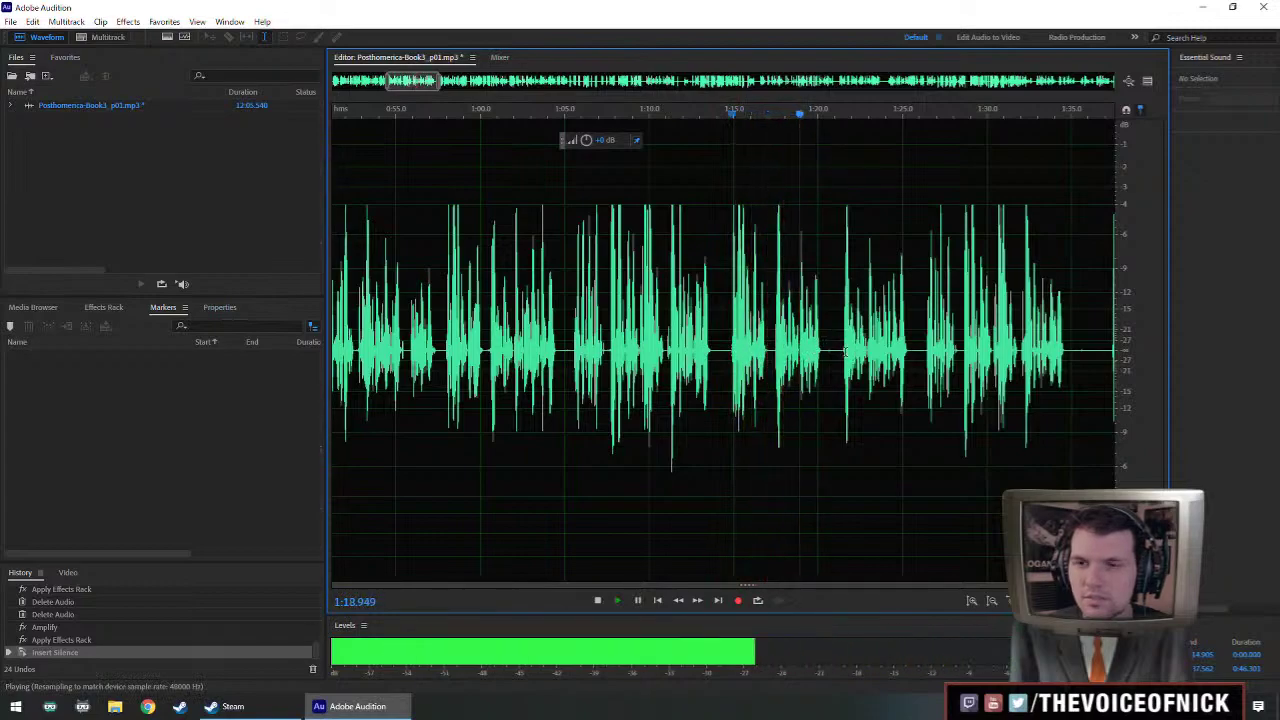
left_click(845, 370)
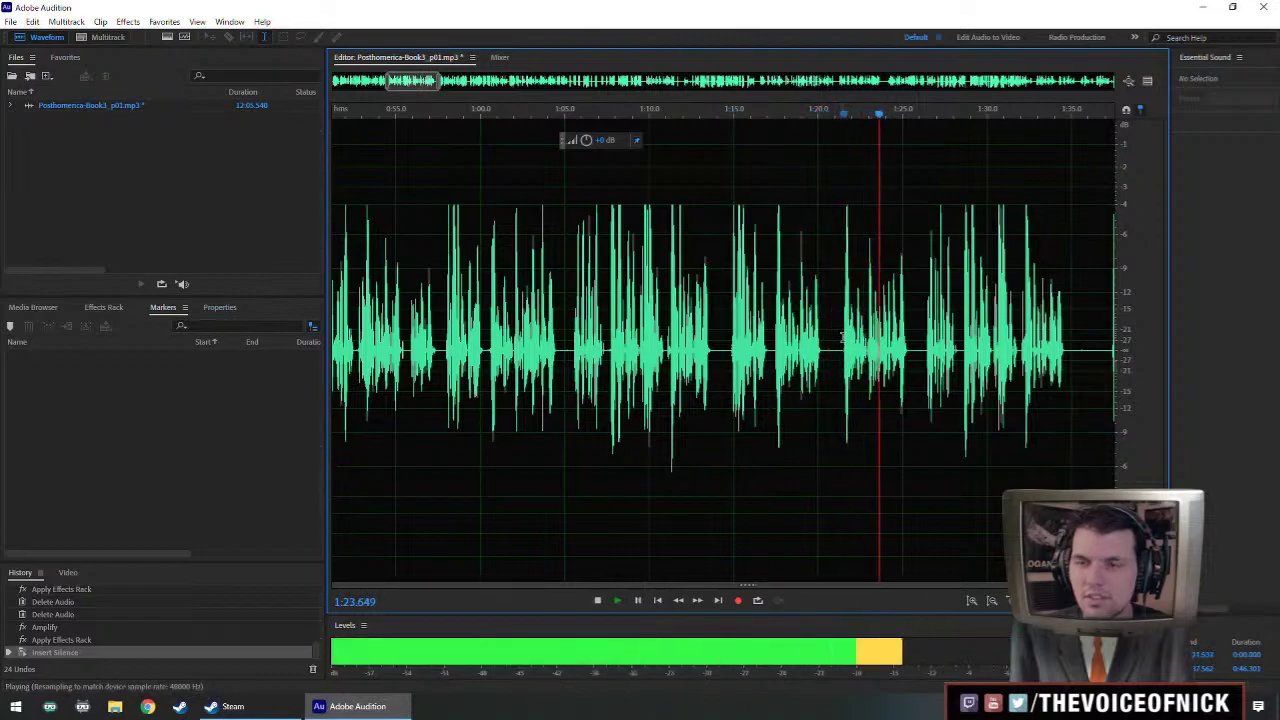
key("space")
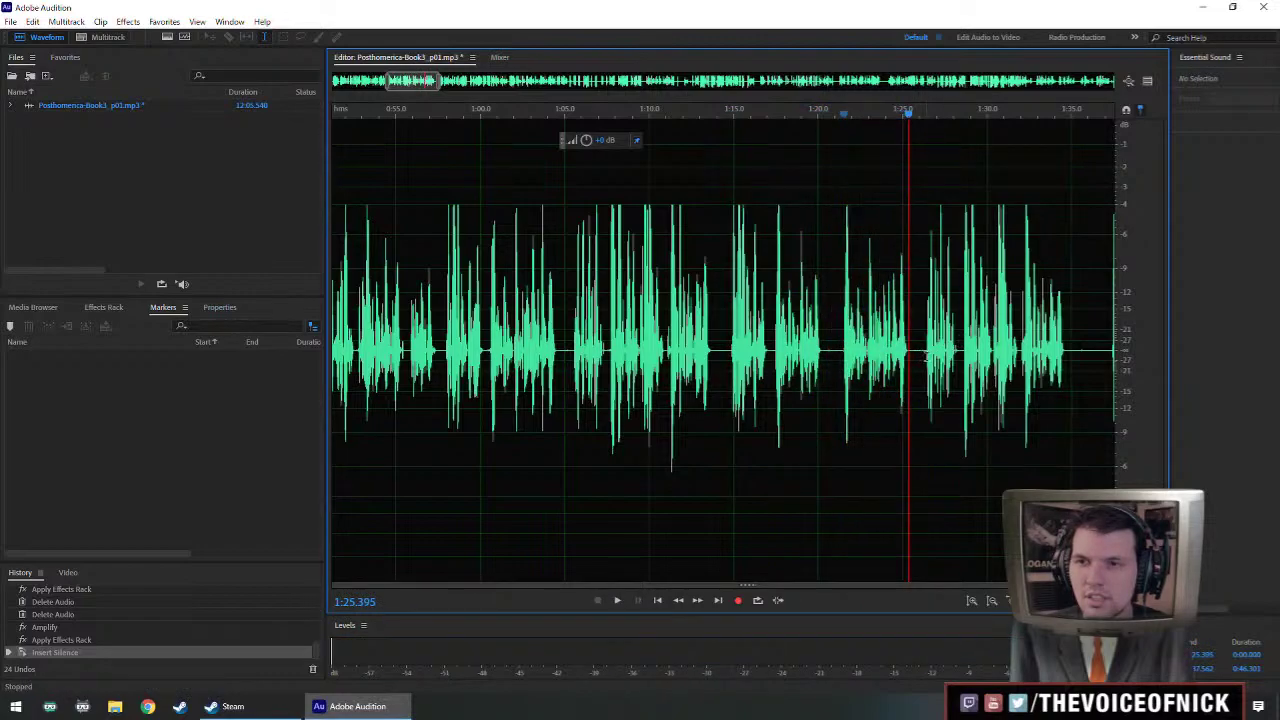
key("space")
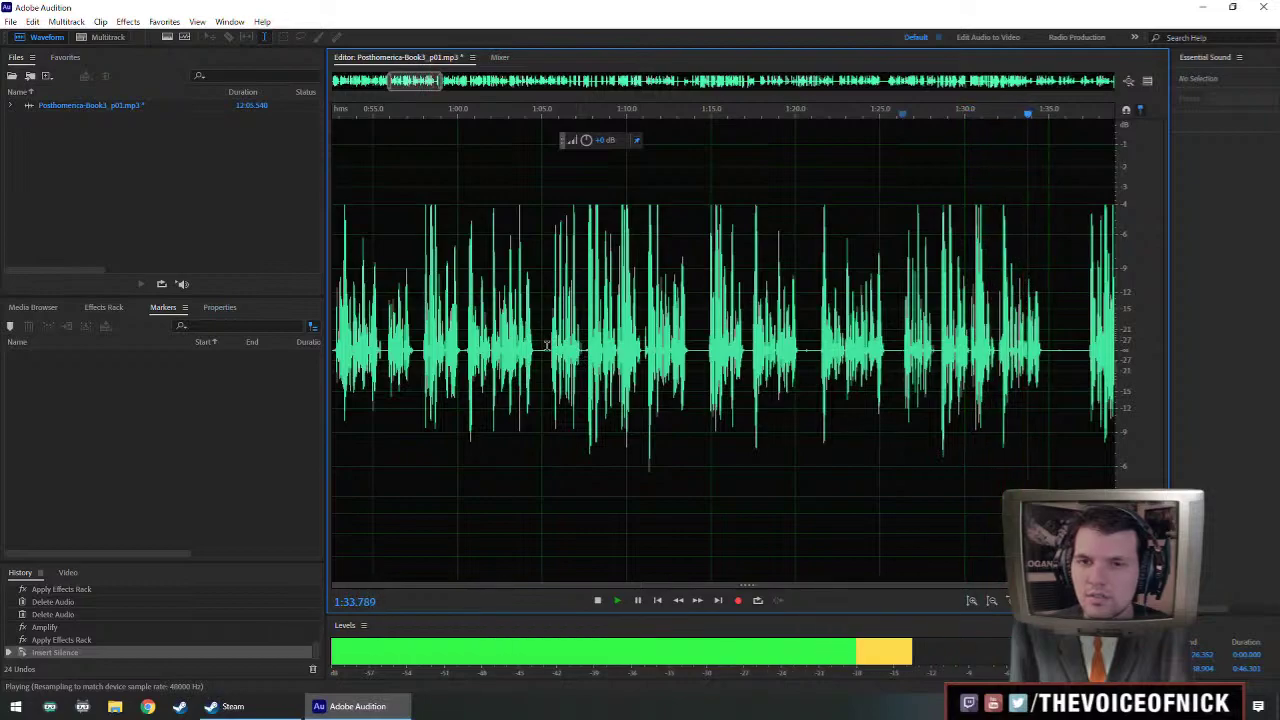
left_click(553, 355)
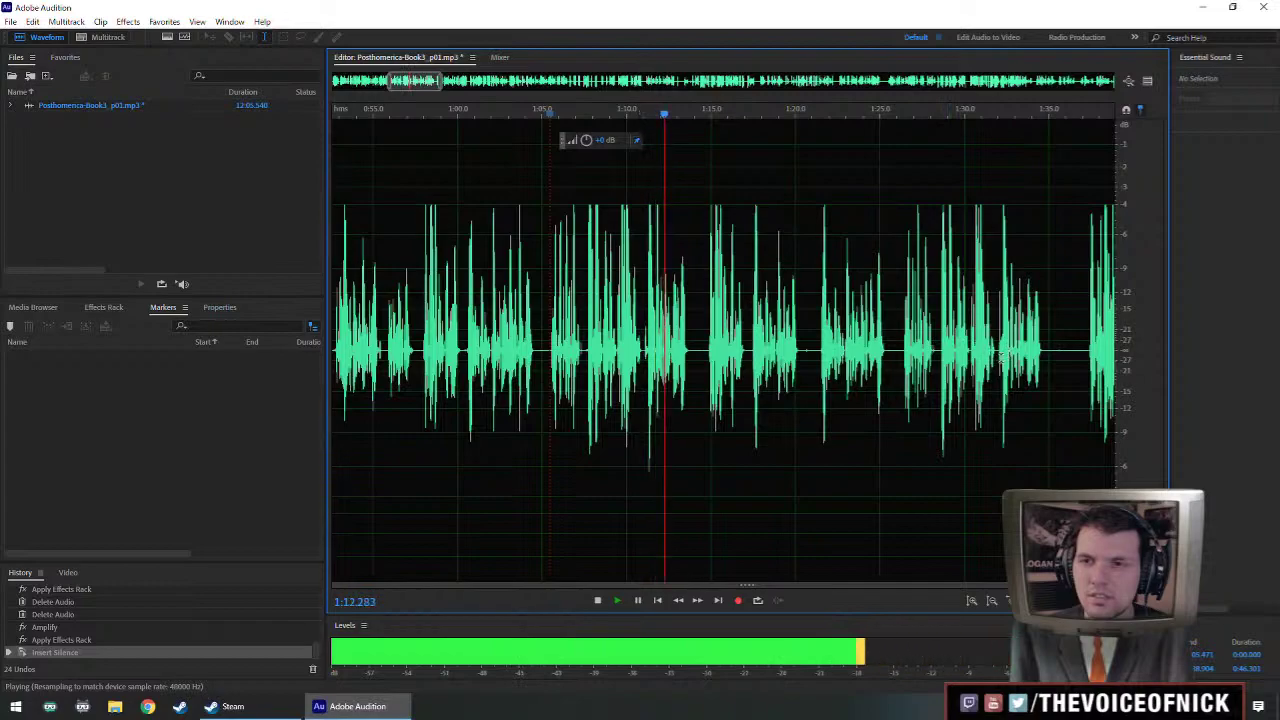
left_click(997, 362)
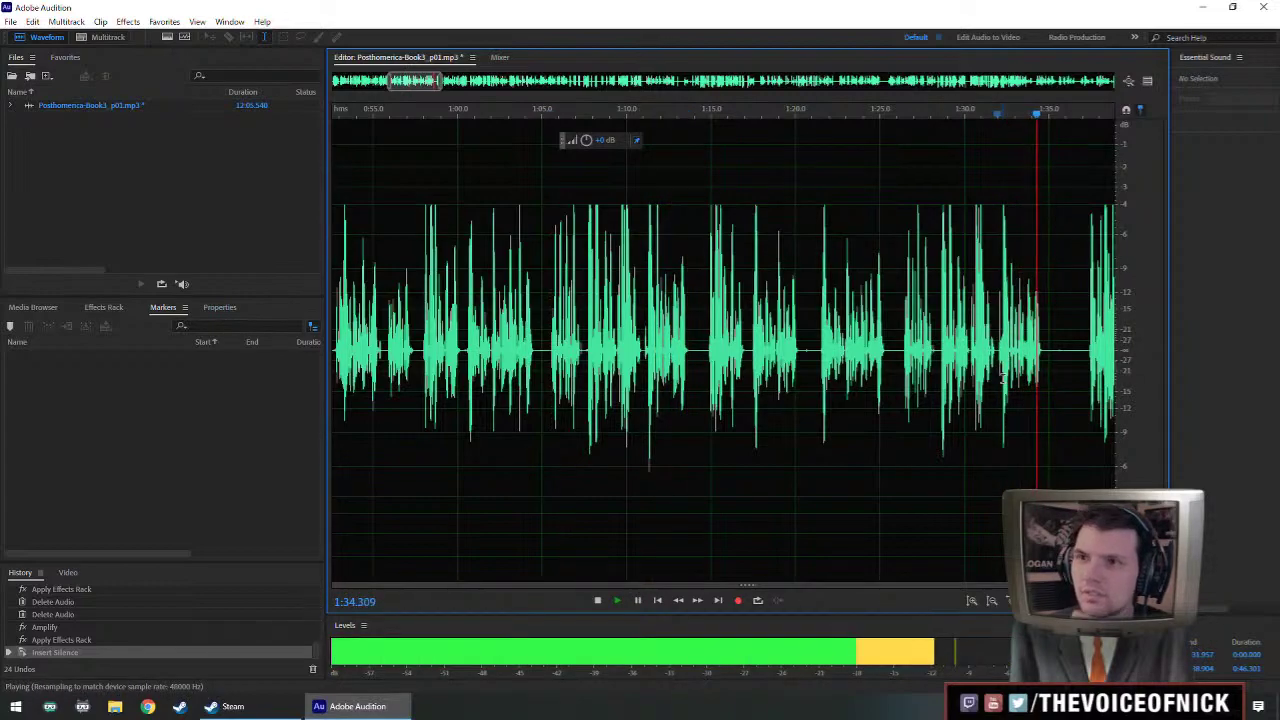
key("space")
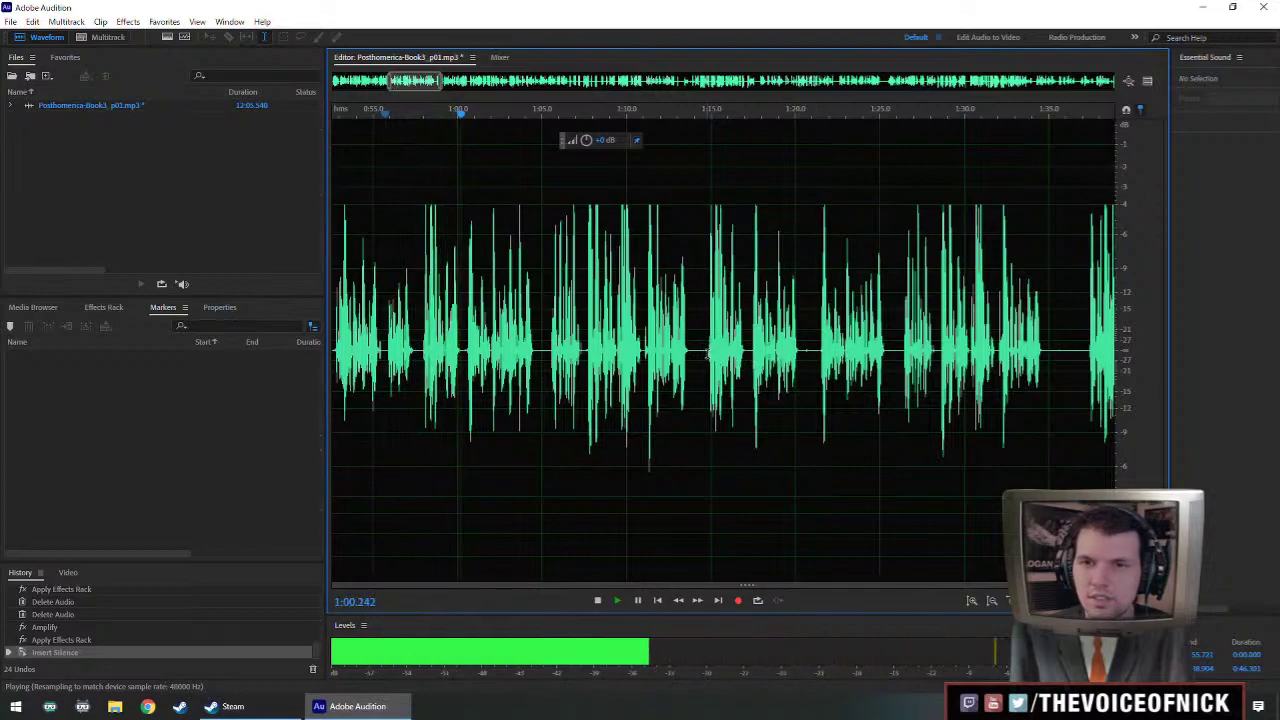
- Replay the phrase at about 1:14.8 and copy the audio from there to about 1:17, keeping the original in place
left_click(707, 356)
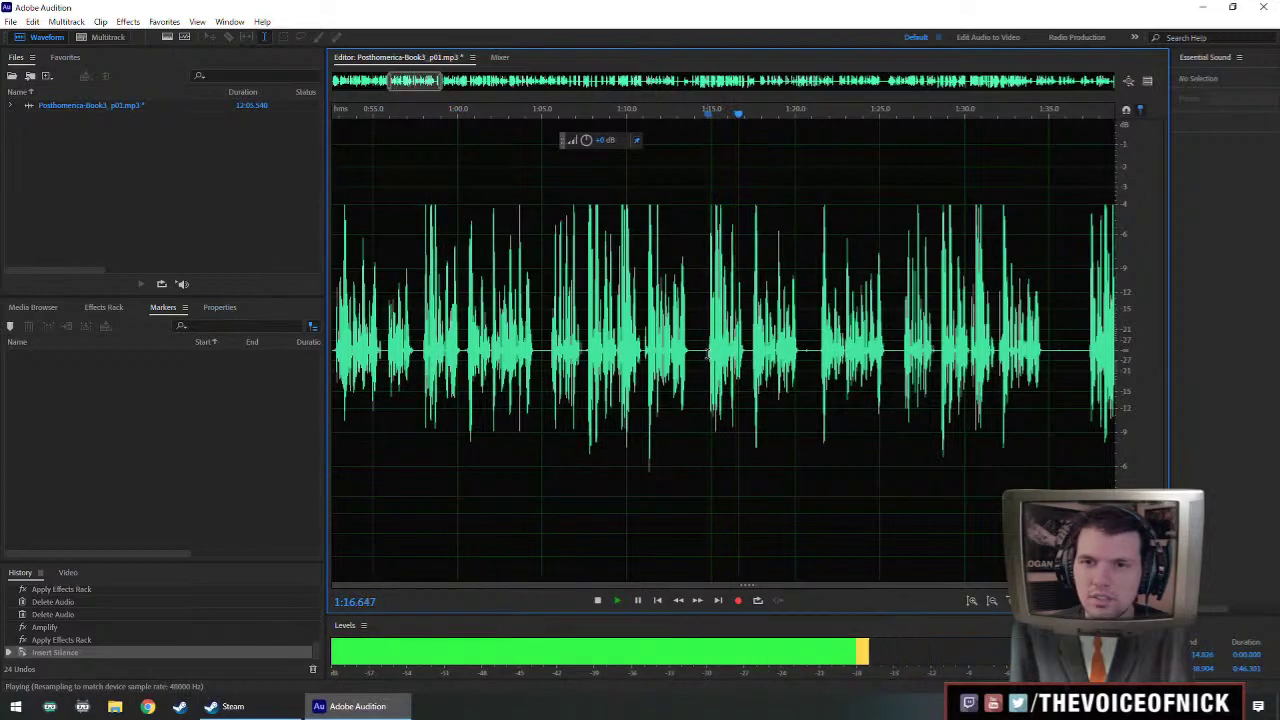
key("space")
left_click_drag(708, 355, 744, 375)
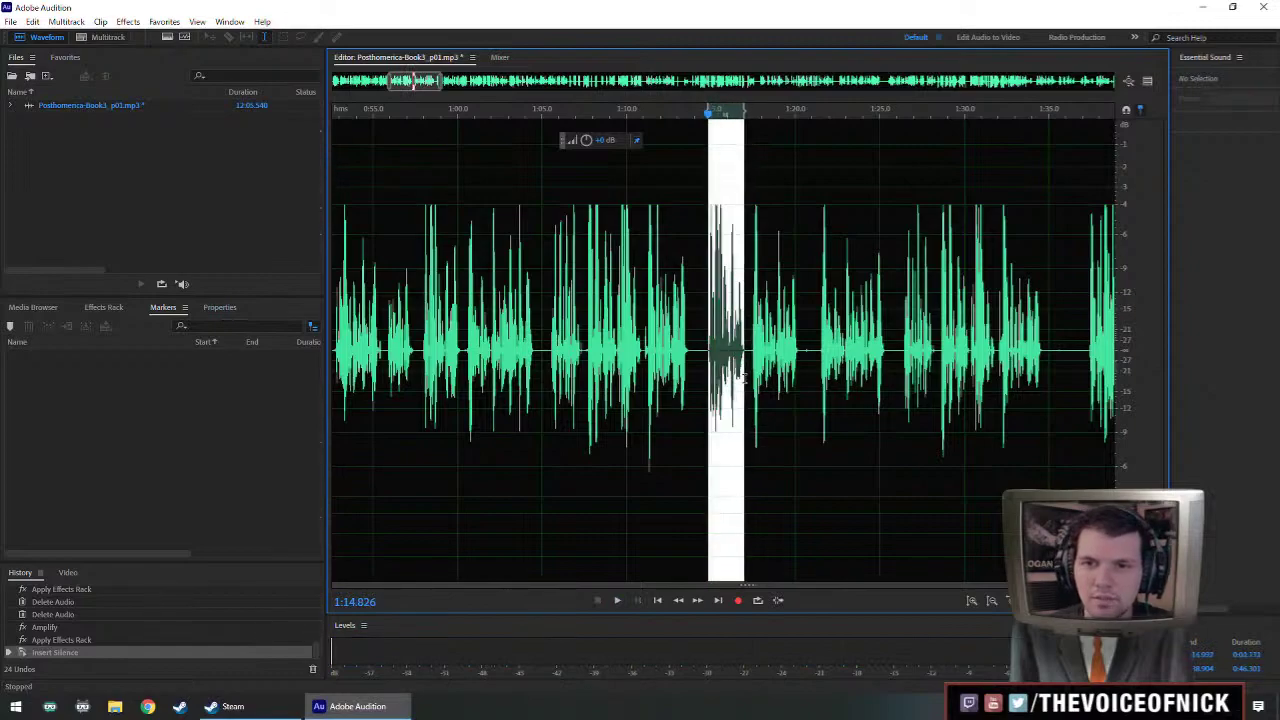
key("ctrl+x")
key("ctrl+z")
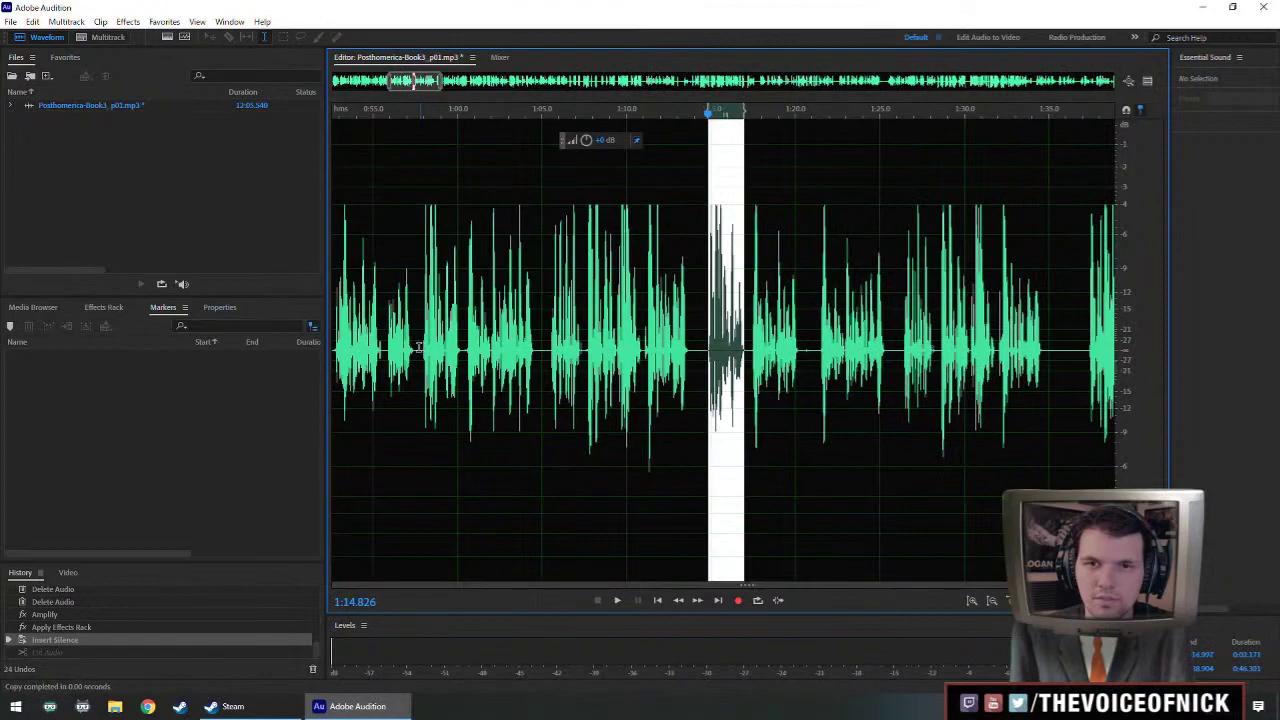
- Paste the copied phrase over the audio from about 0:58 to 1:00.2 and replay from about 0:55
scroll(418, 345, "up", 3)
left_click_drag(435, 350, 523, 392)
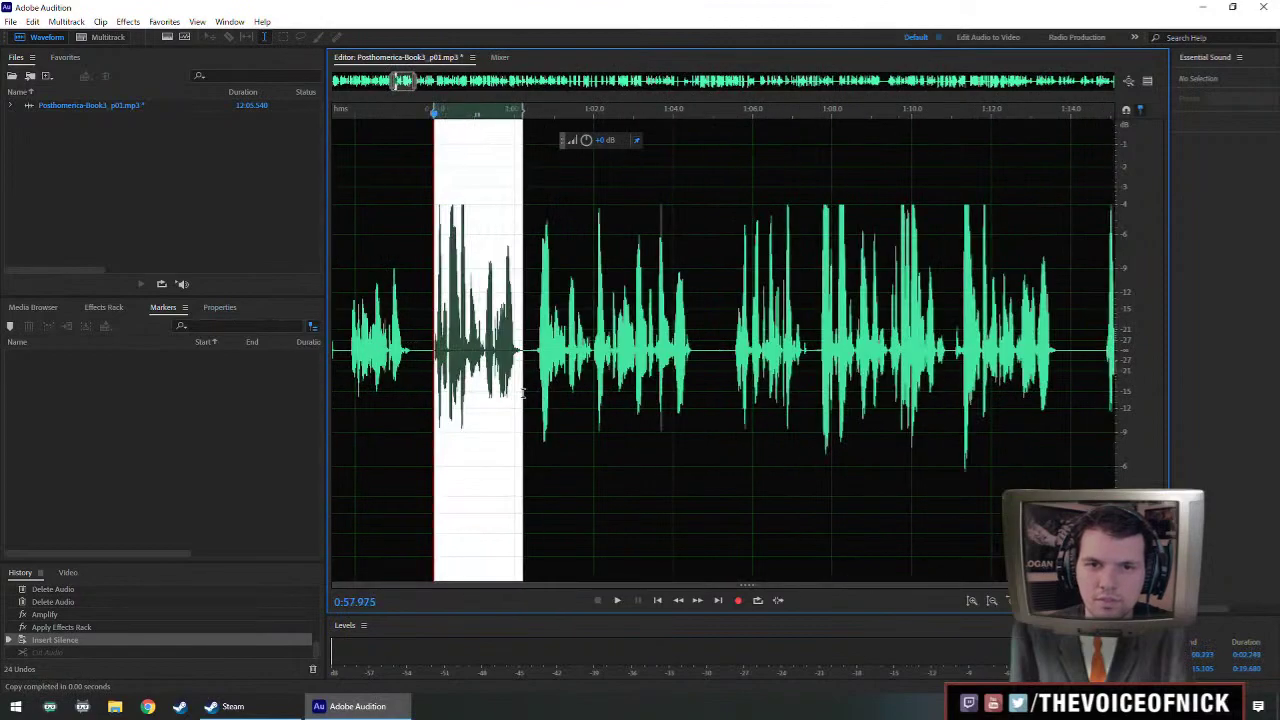
key("ctrl+v")
left_click(437, 330)
key("space")
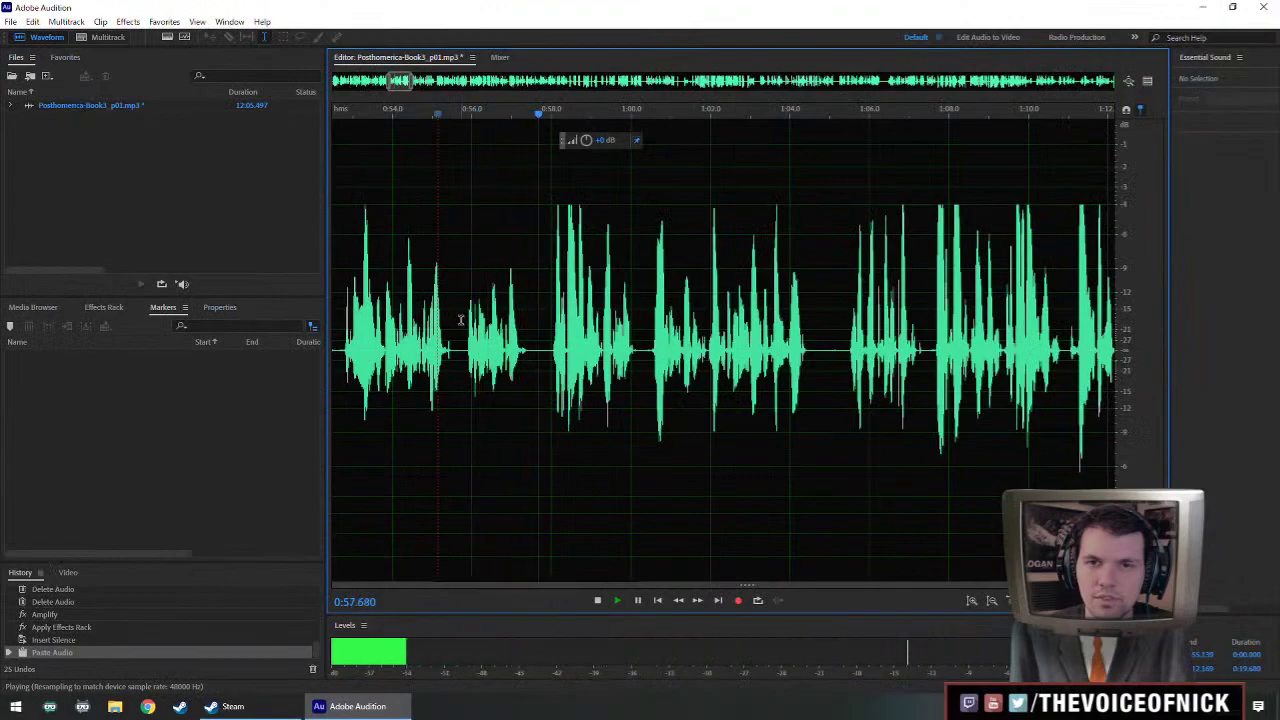
scroll(470, 315, "down", 3)
scroll(480, 309, "left", 1)
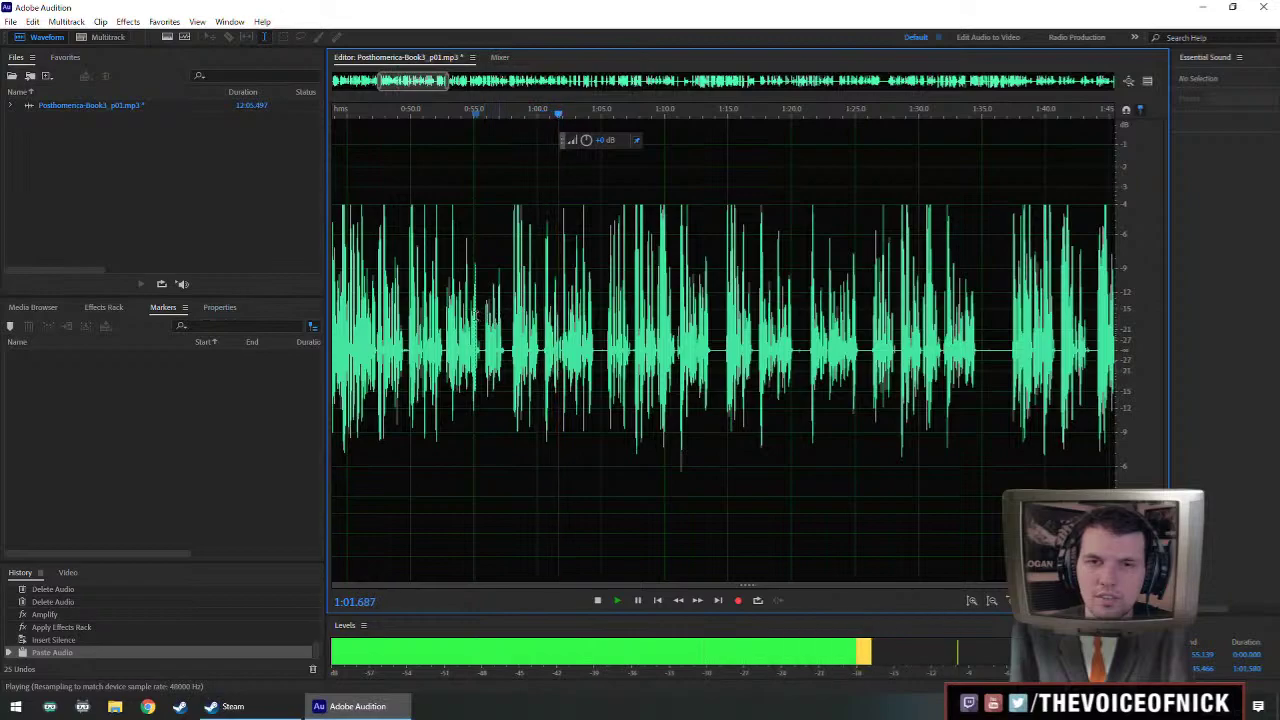
- Check the take starting near 1:15, add a marker at about 1:13.7, and replay from about 1:05.5
left_click_drag(818, 355, 688, 350)
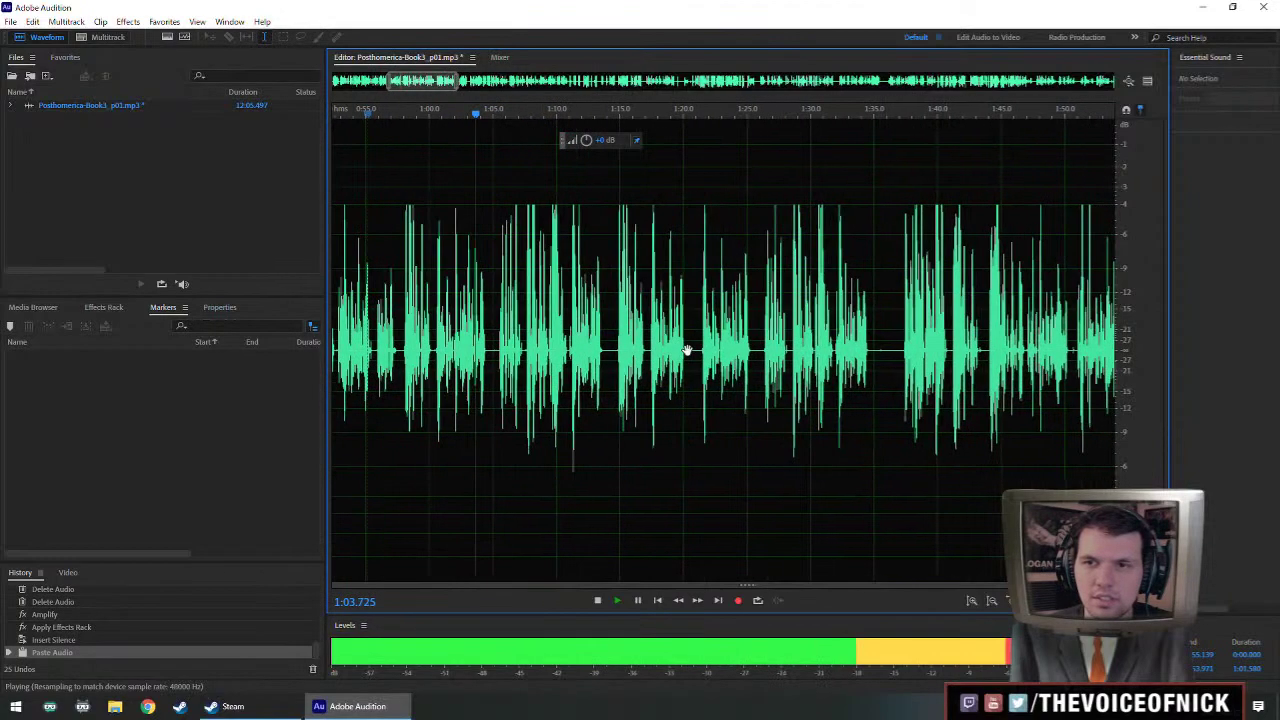
key("space")
left_click(617, 350)
key("space")
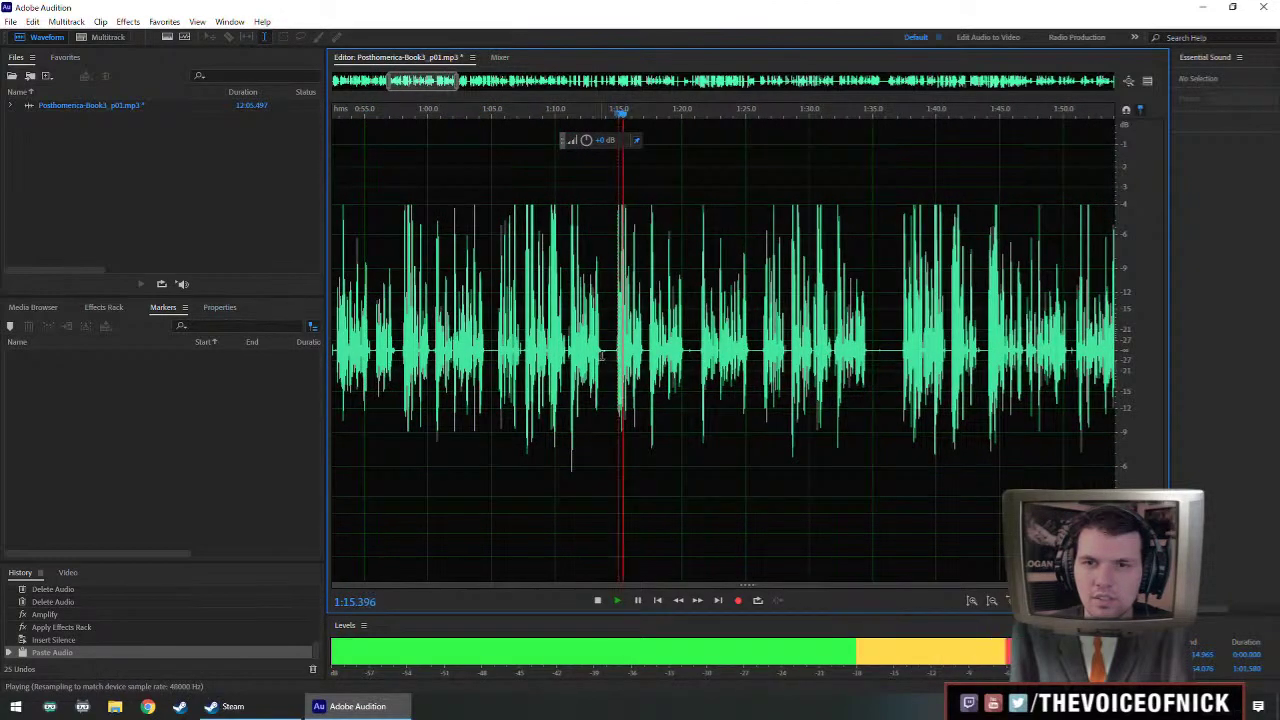
key("space")
left_click(602, 357)
key("m")
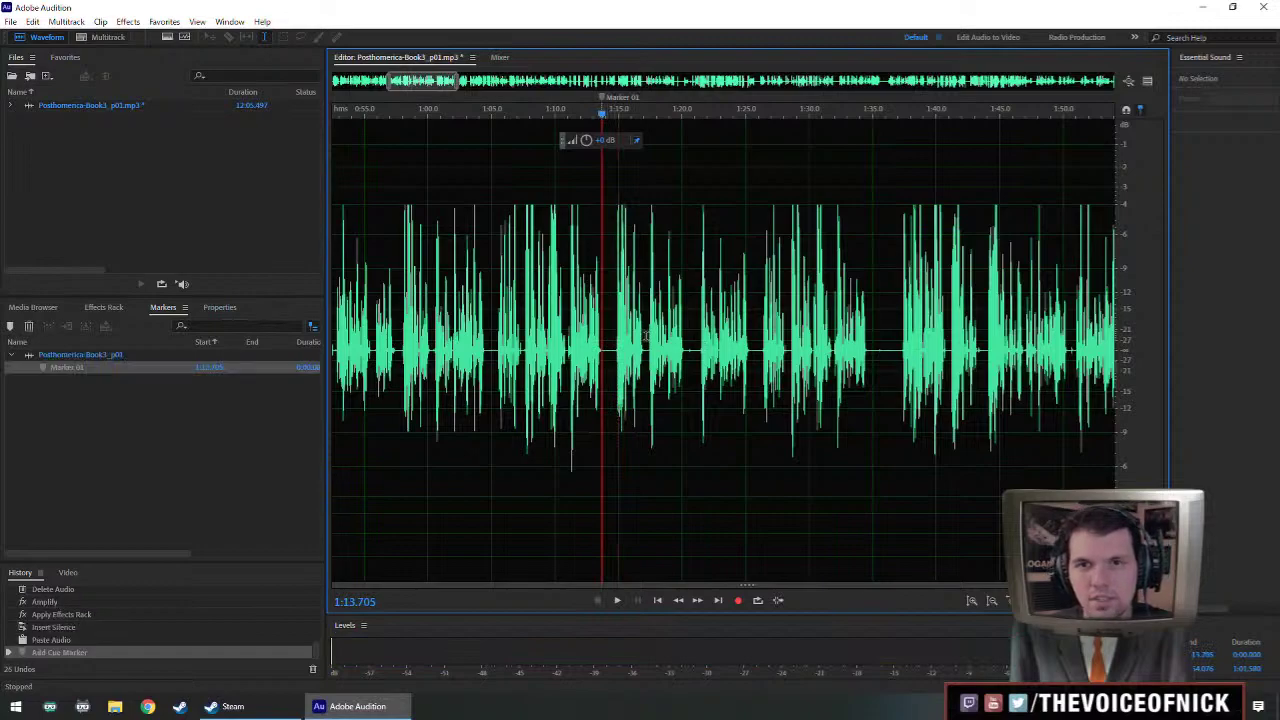
left_click(494, 355)
key("space")
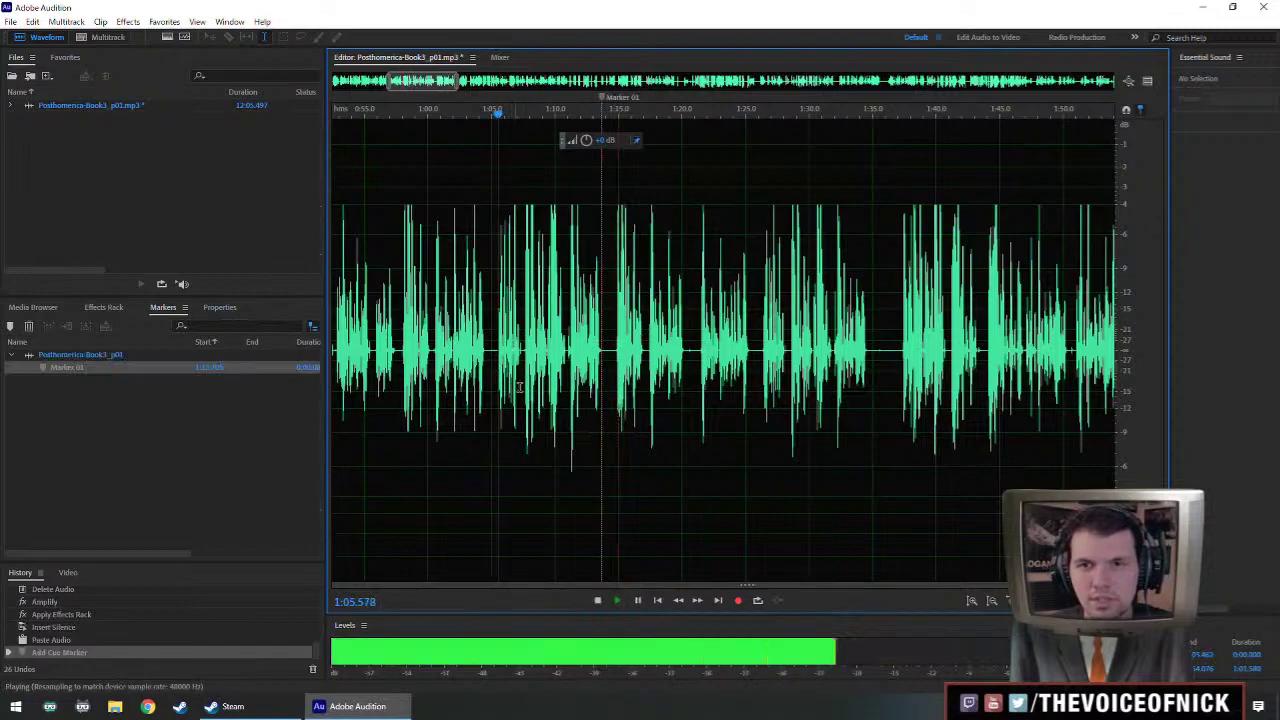
- Play the take at about 1:26.3 and copy the phrase from there to about 1:28.2
left_click(760, 352)
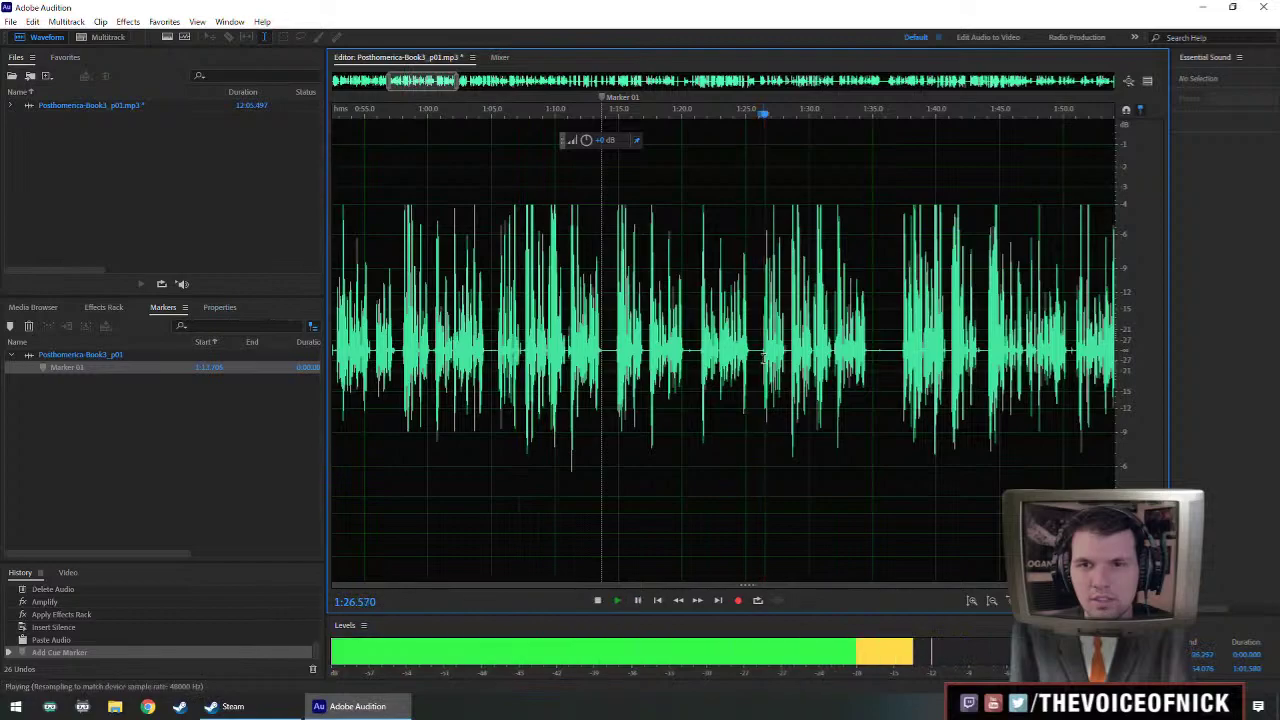
scroll(756, 351, "up", 2)
left_click_drag(752, 350, 802, 380)
key("ctrl+c")
scroll(700, 370, "down", 3)
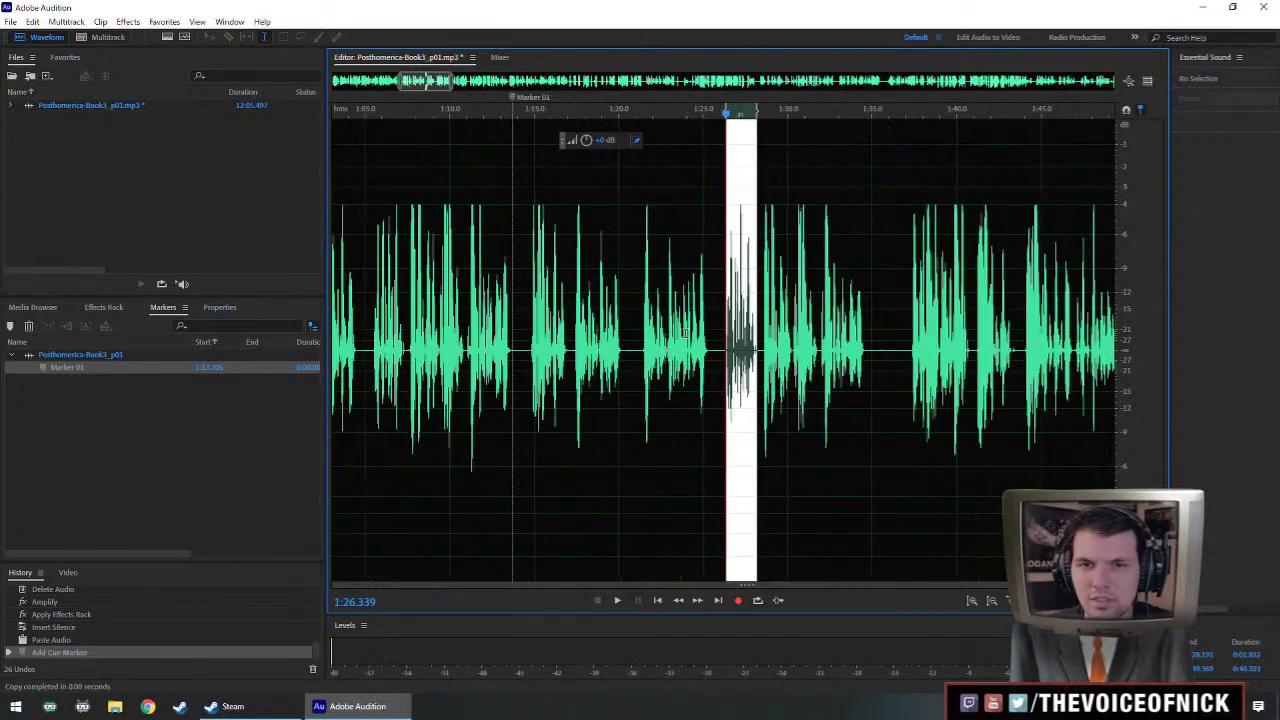
- Paste the copied phrase over the audio from about 1:05.5 to 1:07.3 and replay from about 1:03.1
scroll(473, 338, "up", 4)
left_click_drag(472, 360, 551, 385)
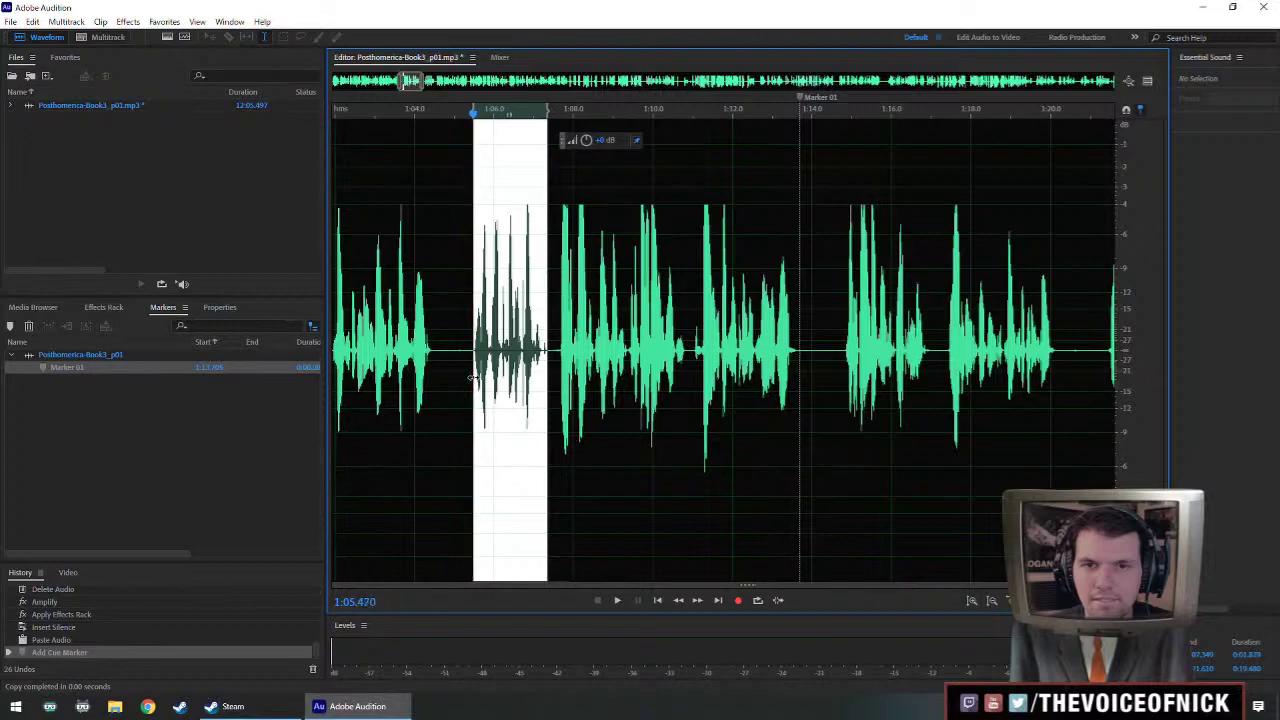
key("ctrl+v")
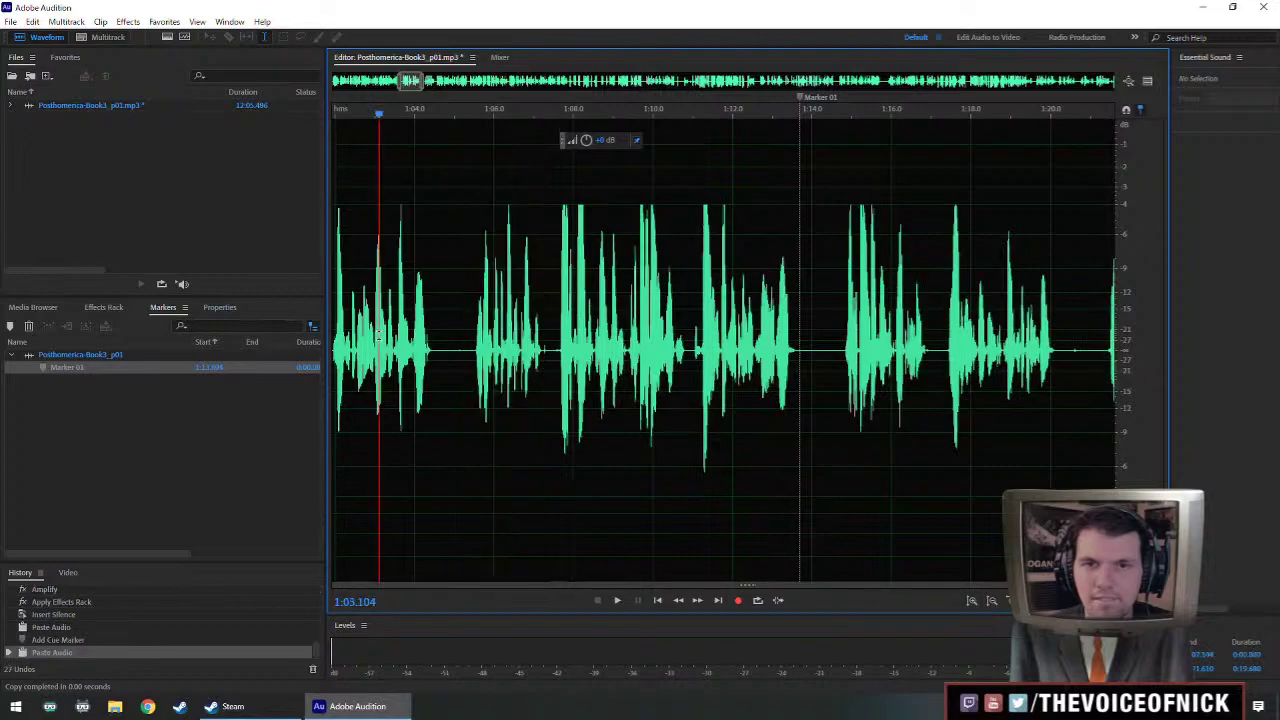
key("space")
scroll(581, 312, "down", 1)
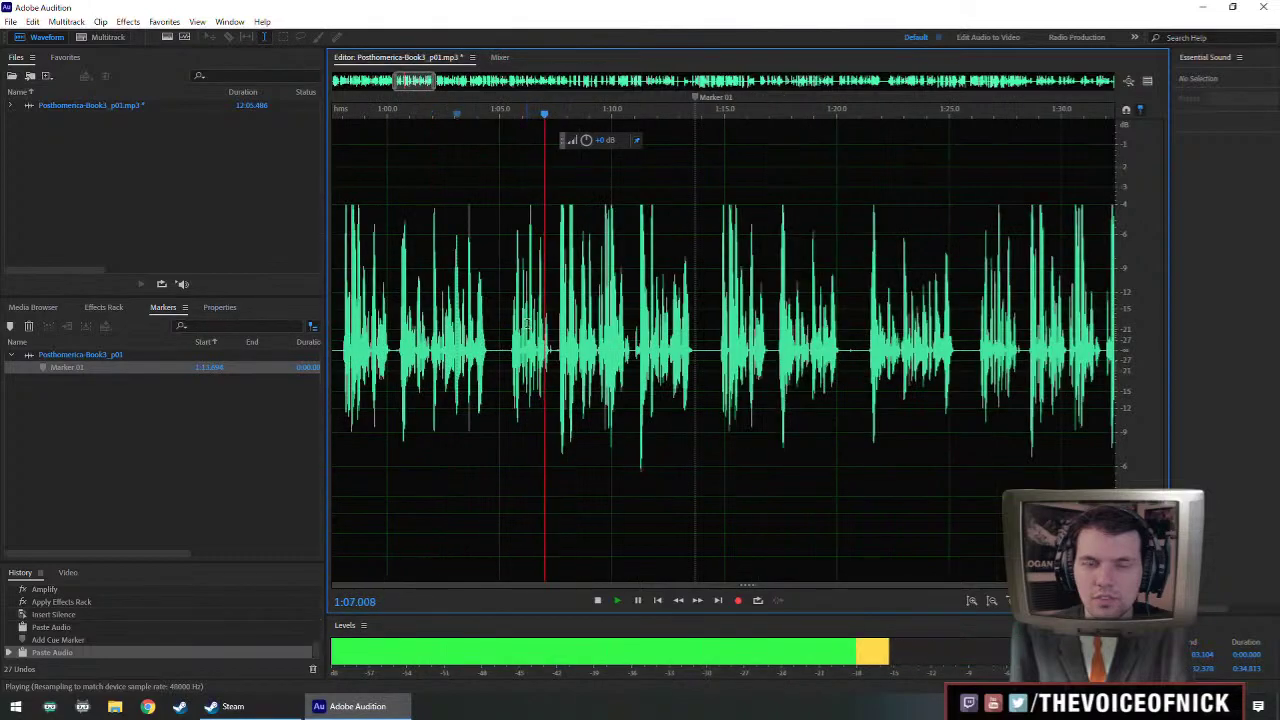
scroll(538, 347, "up", 1)
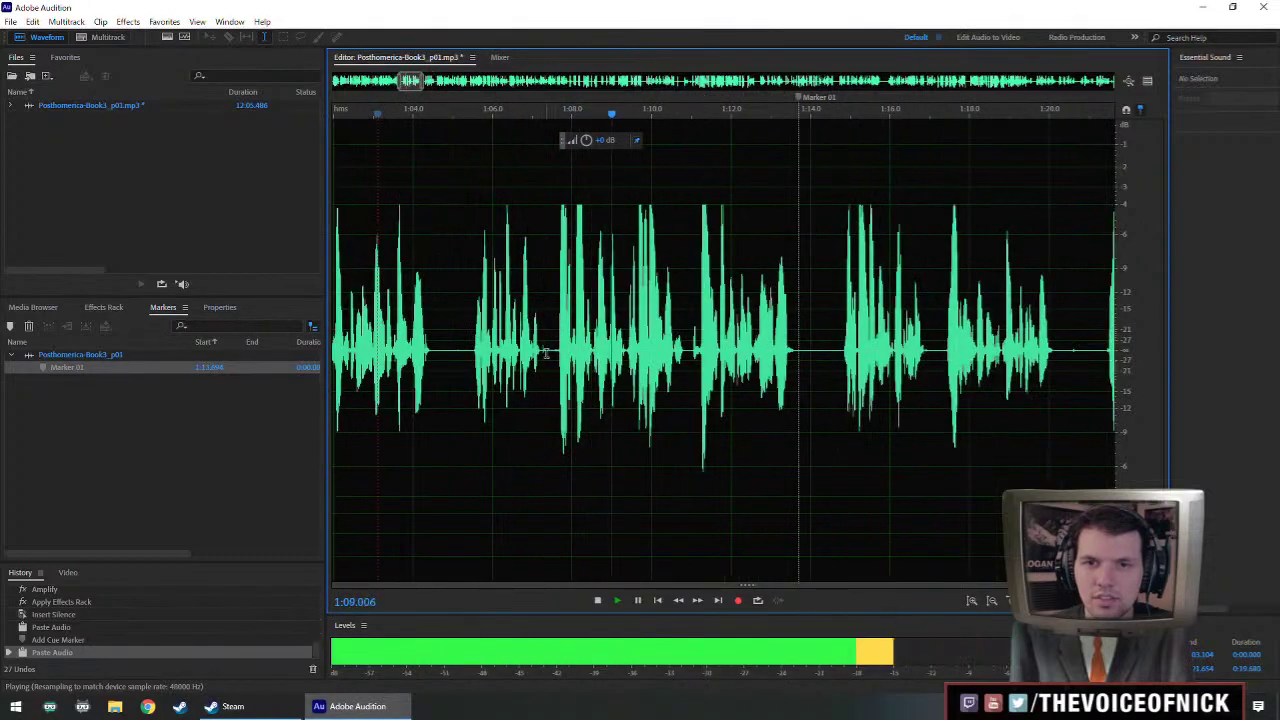
- Amplify the pasted phrase at about 1:05.5 to 1:07.4, apply the effects rack to it, and replay from about 1:02.8
left_click_drag(546, 350, 474, 380)
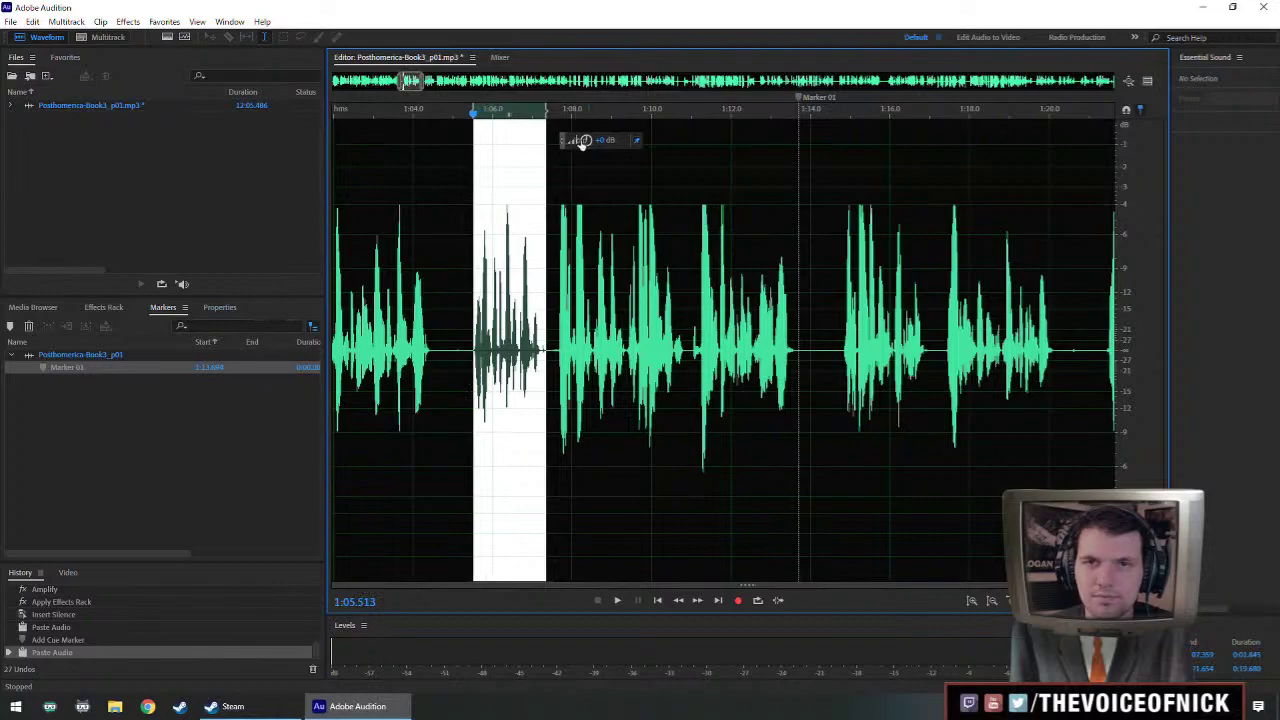
left_click_drag(587, 140, 589, 140)
key("F1")
left_click(366, 396)
key("space")
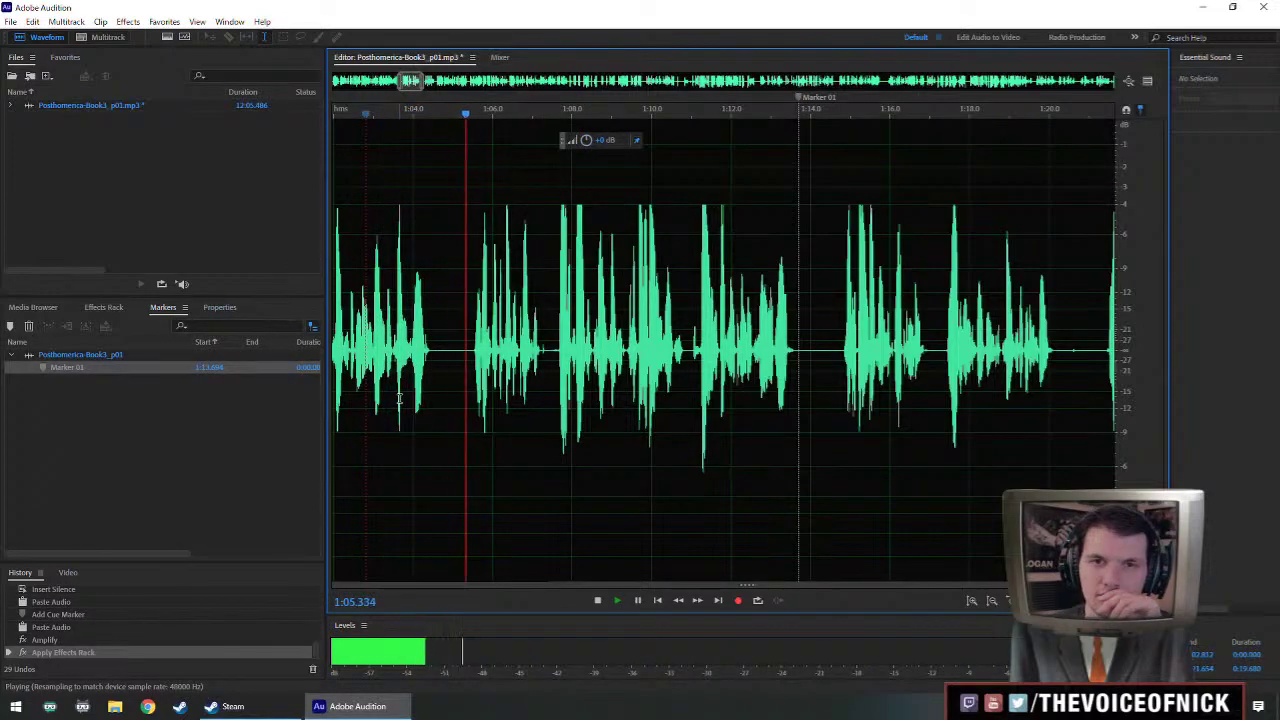
scroll(568, 390, "down", 5)
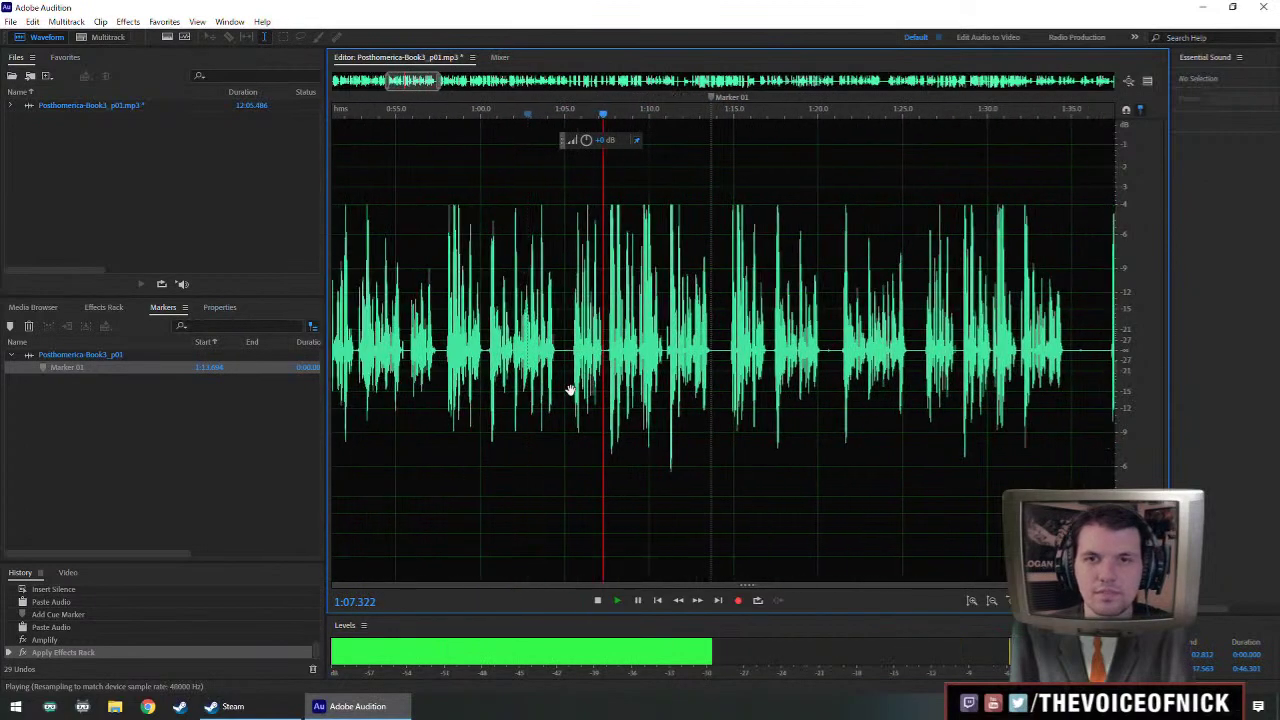
scroll(568, 390, "down", 3)
key("space")
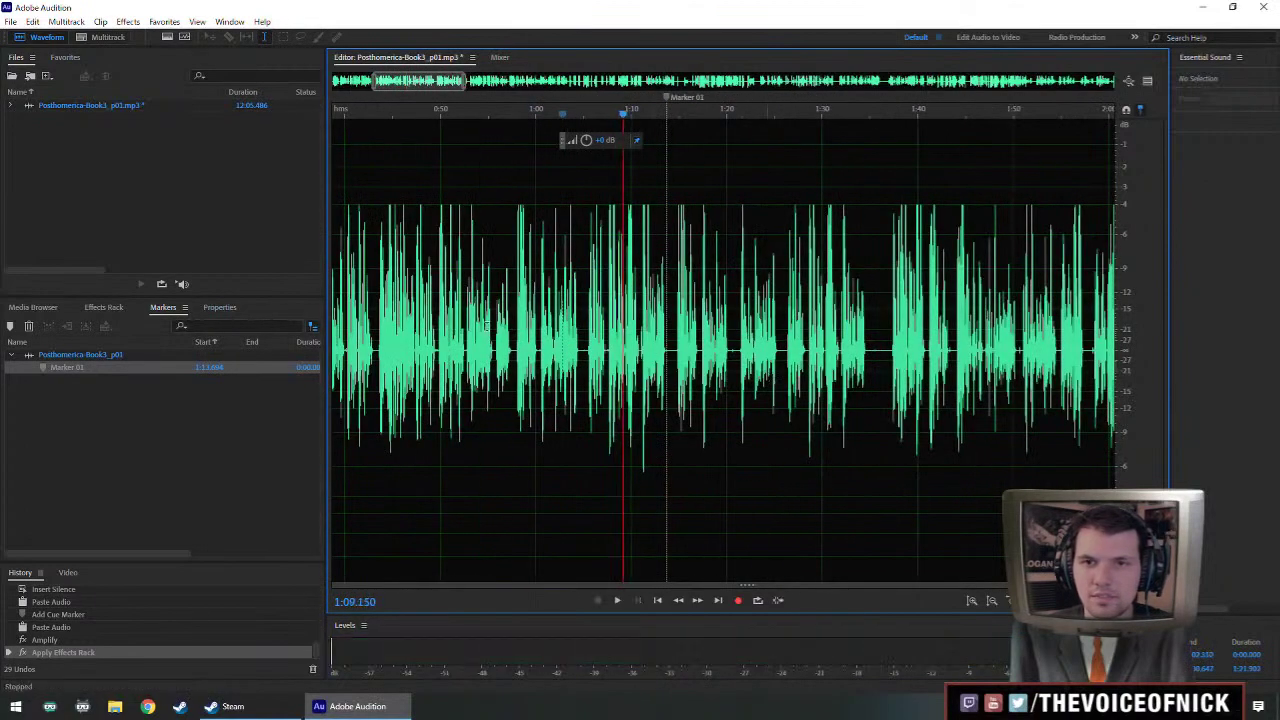
- Check the edited passage by ear, playing from about 0:40.6, 0:52 and 0:48.5
key("space")
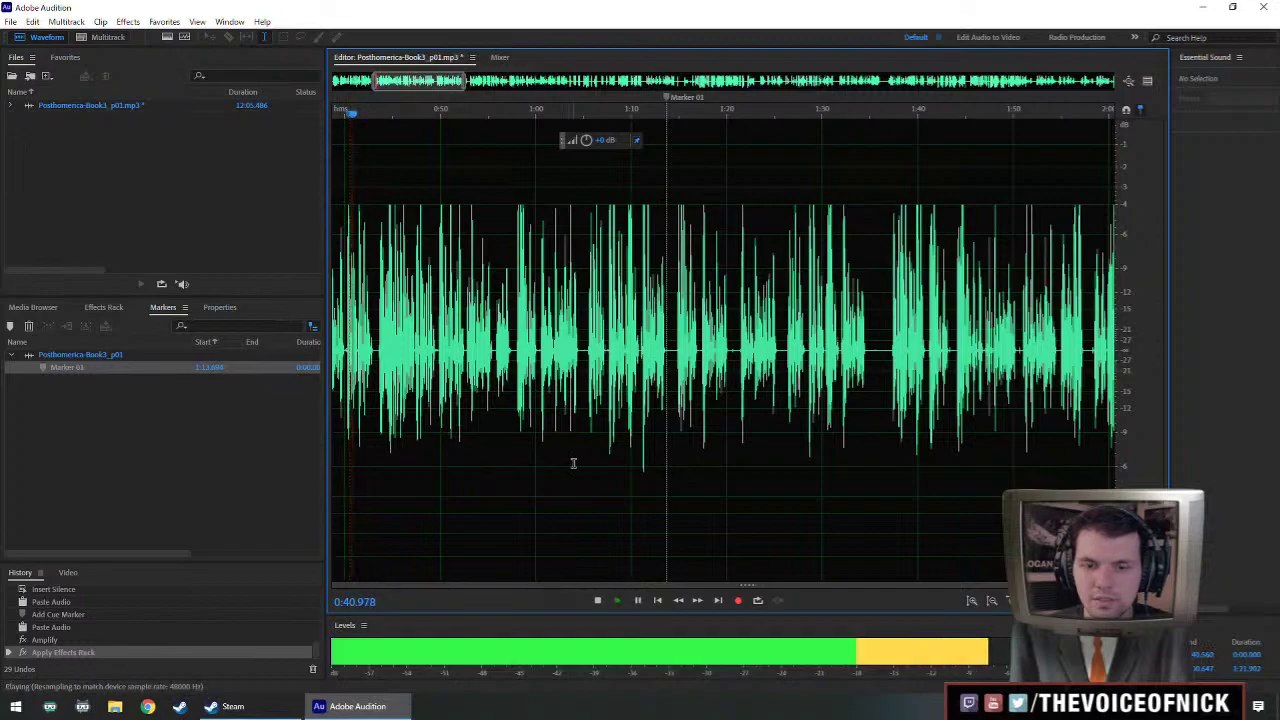
scroll(573, 463, "down", 3)
scroll(573, 463, "down", 3)
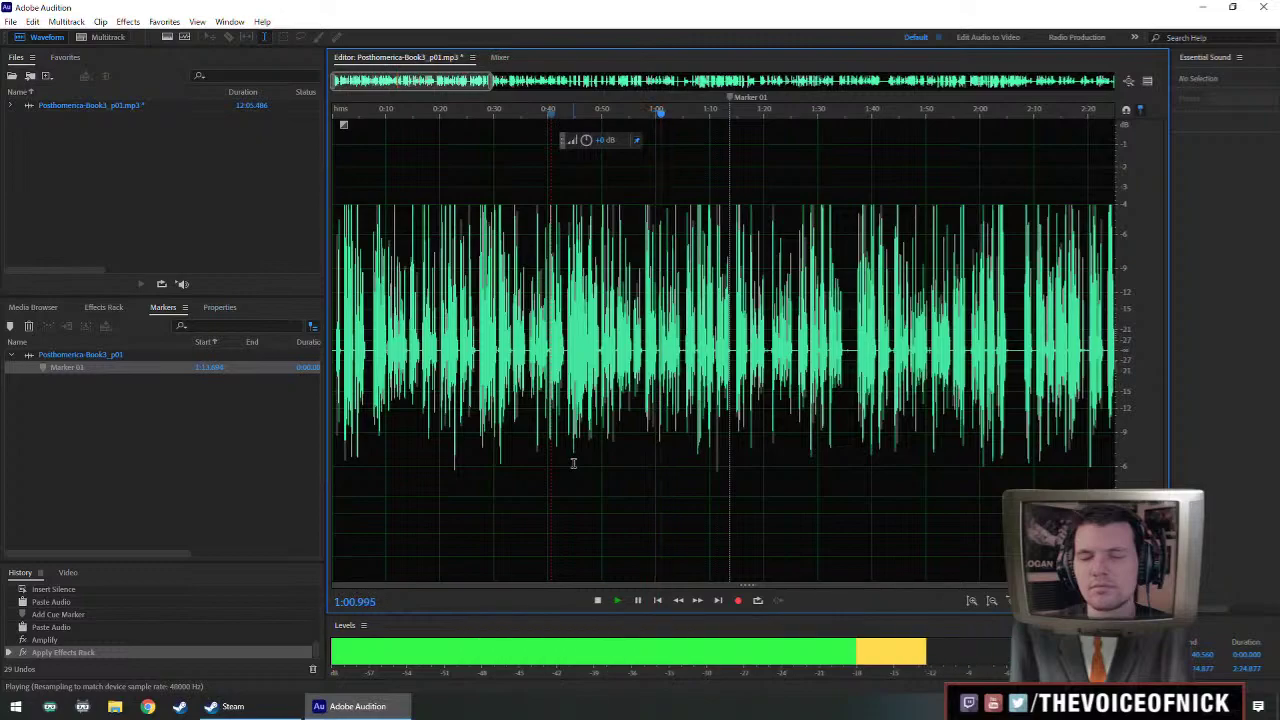
scroll(591, 464, "up", 4)
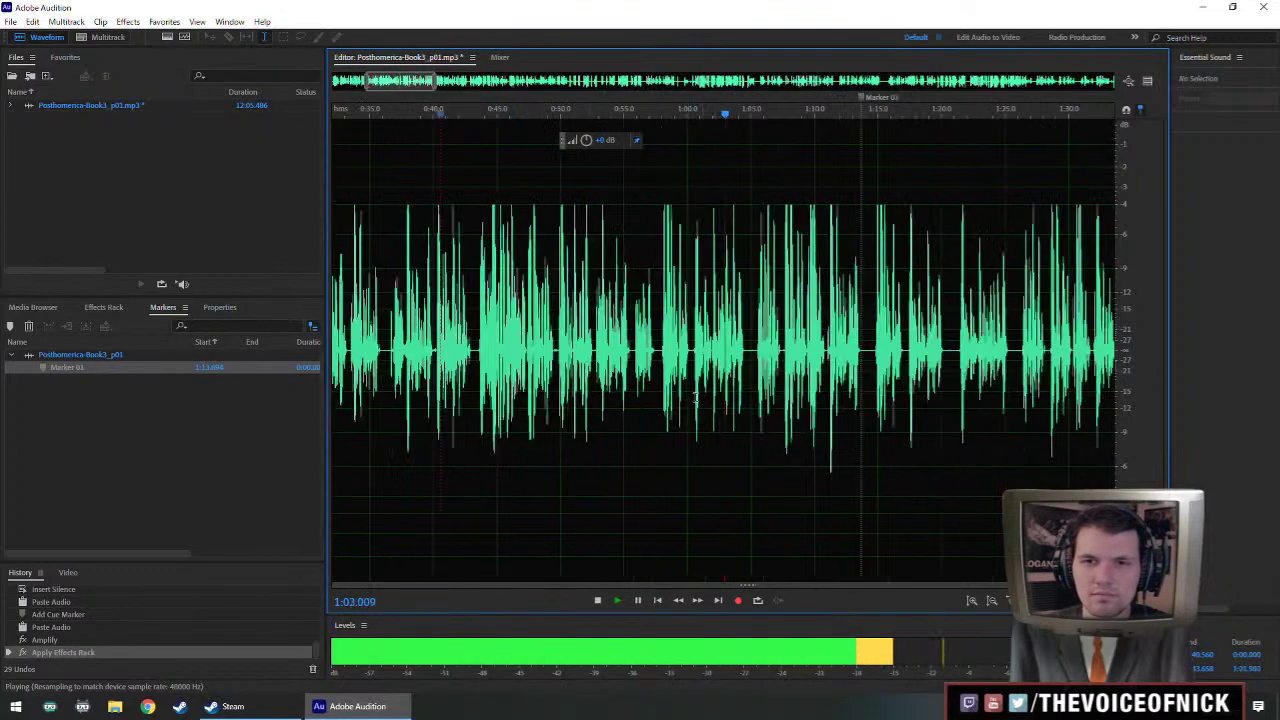
left_click(590, 337)
key("space")
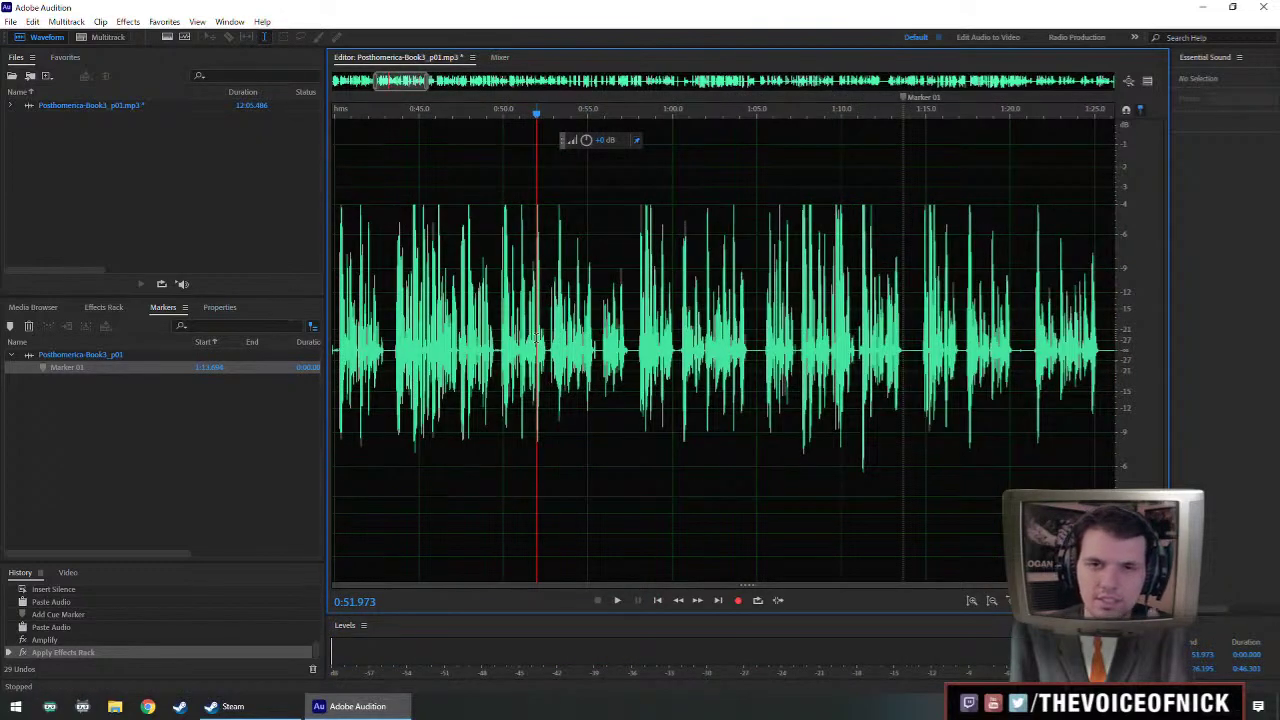
scroll(536, 339, "up", 4)
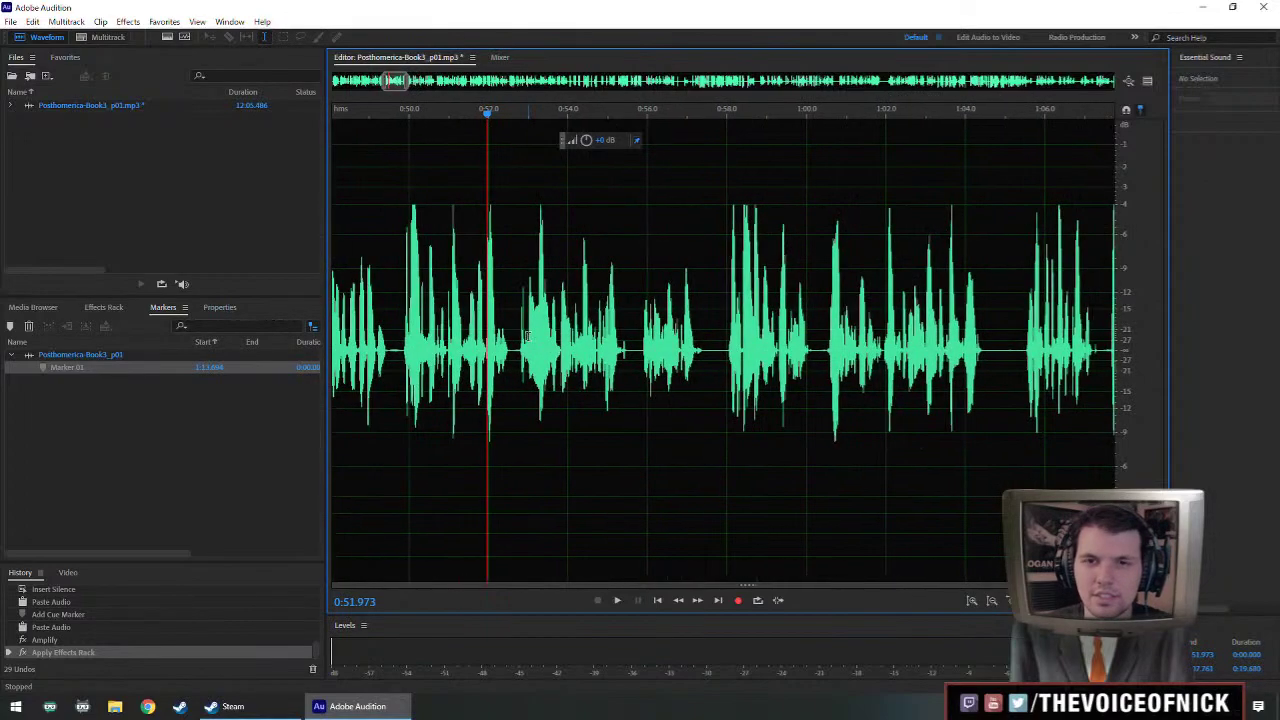
key("space")
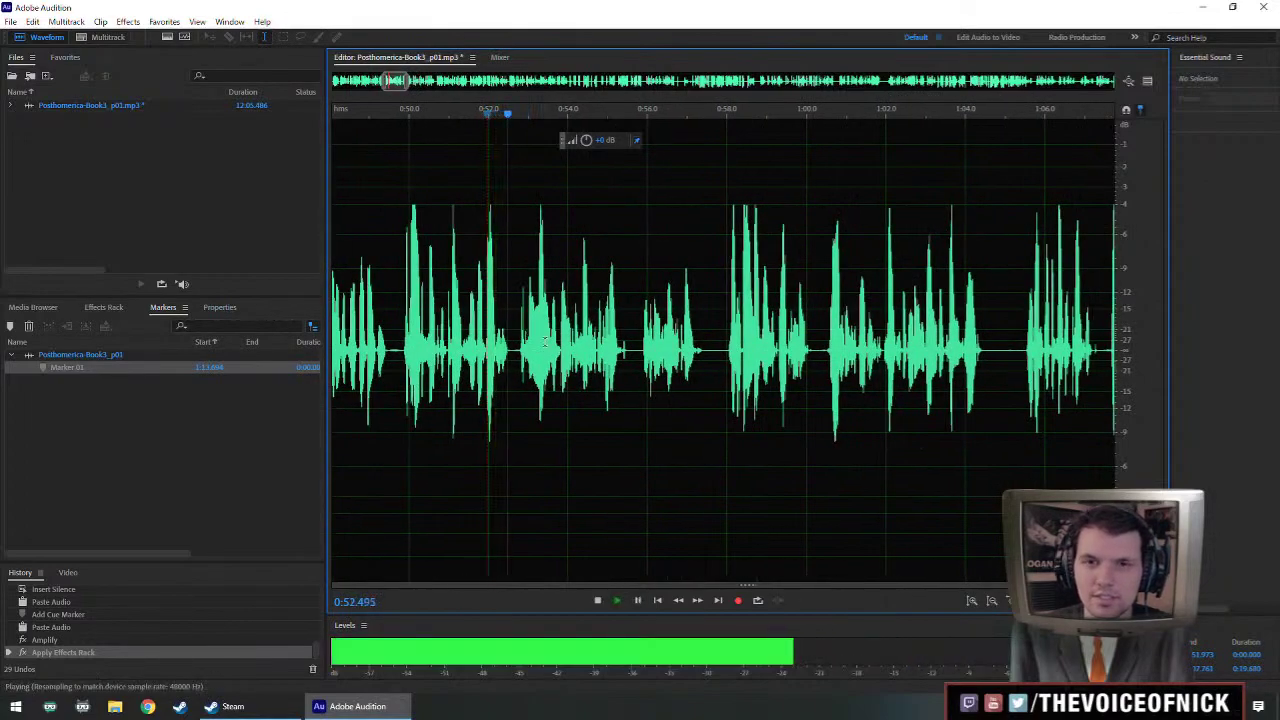
key("space")
key("space")
left_click(351, 335)
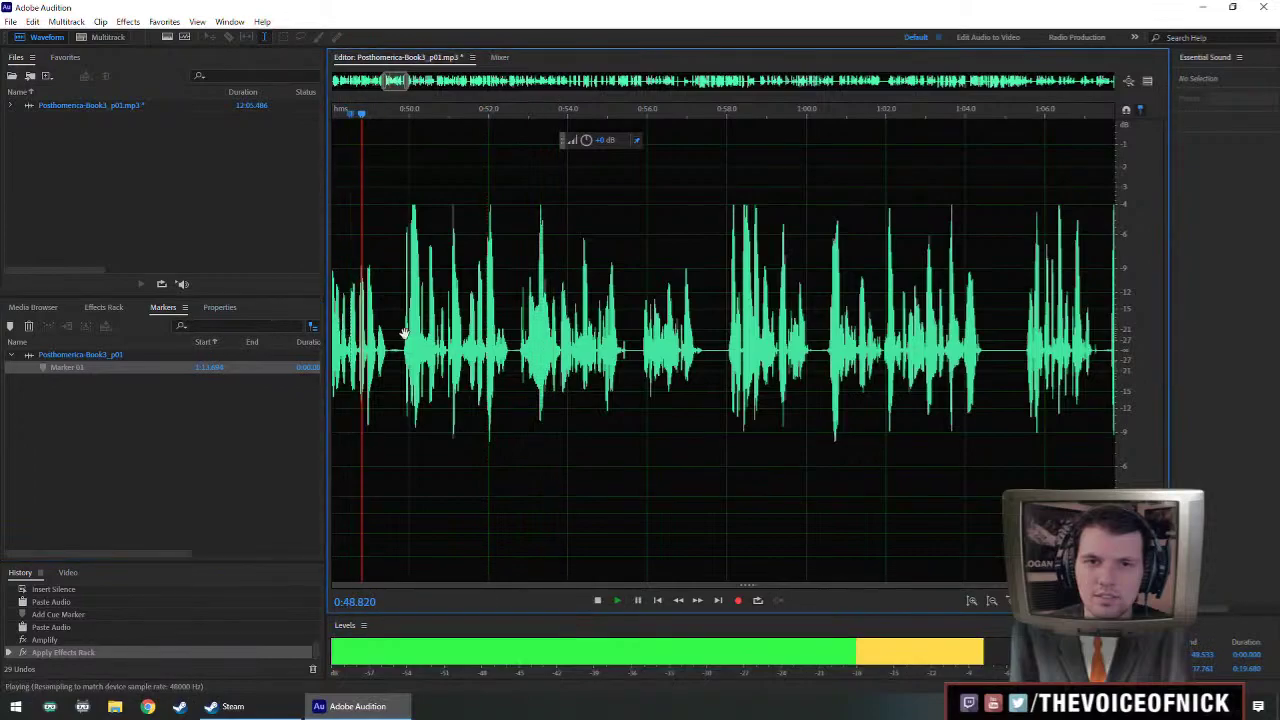
scroll(575, 352, "down", 3)
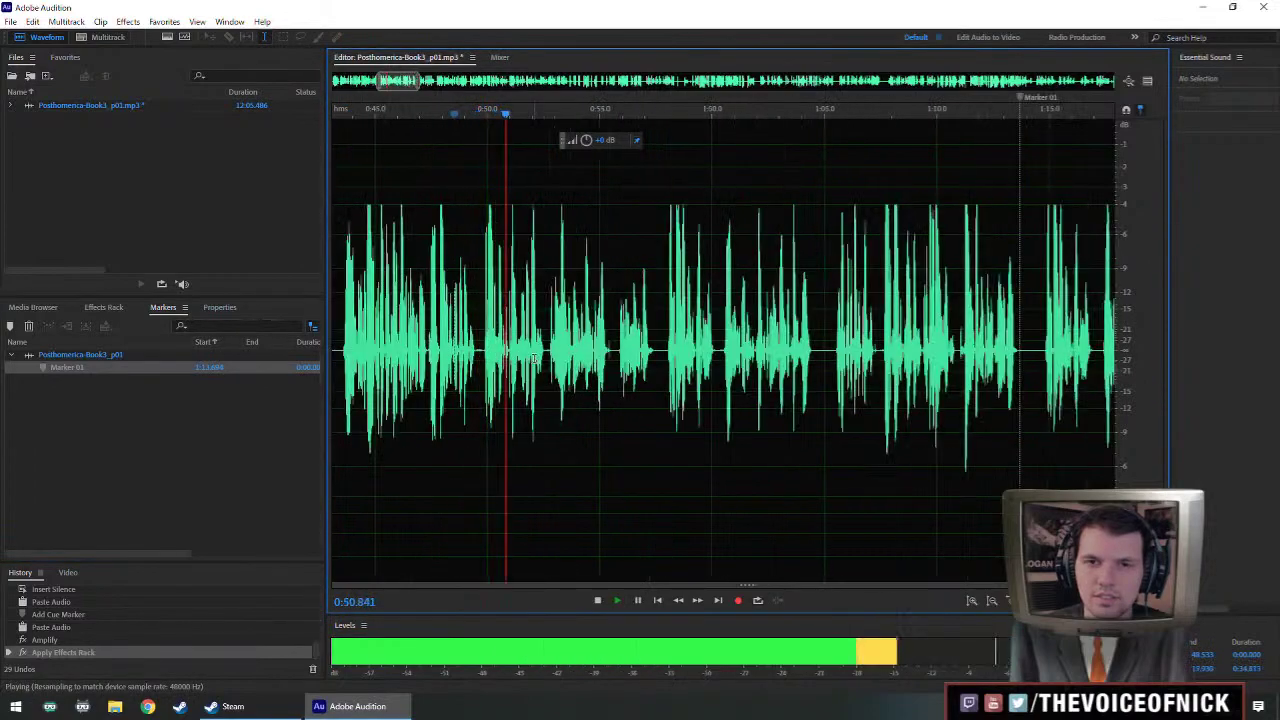
scroll(603, 362, "up", 2)
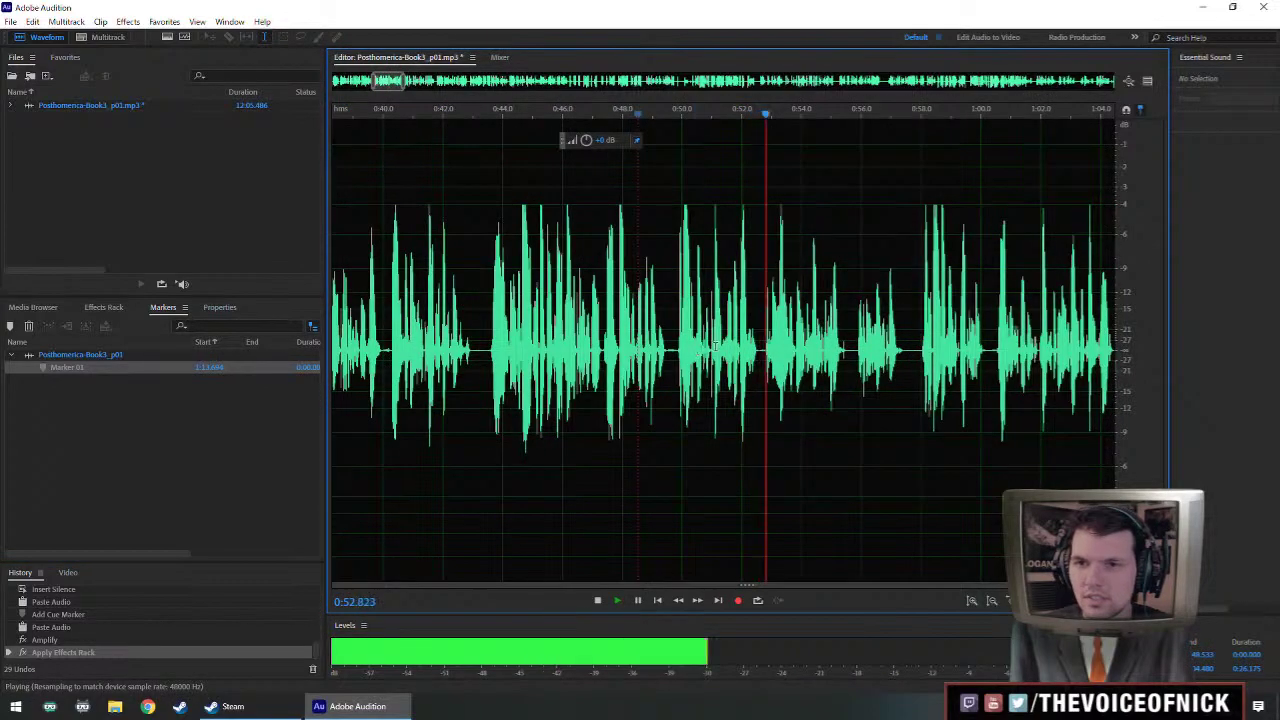
scroll(805, 370, "up", 1)
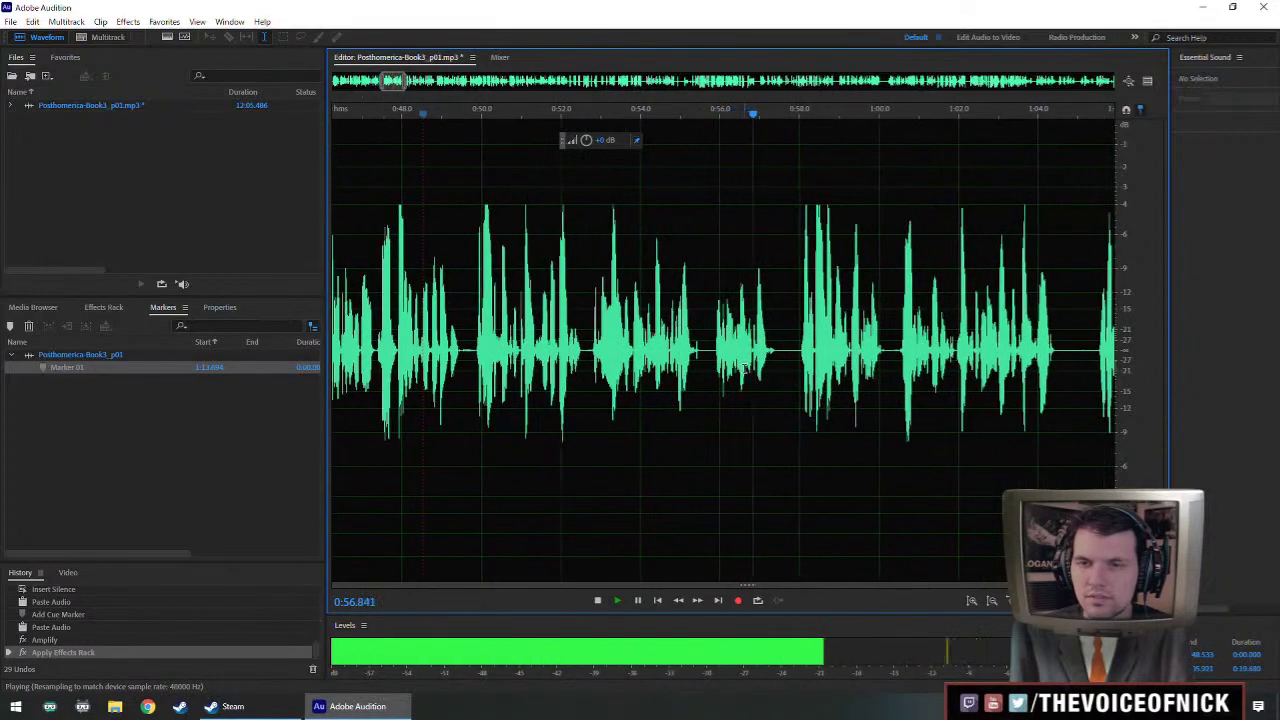
- Delete about 0.2 s of silence at about 0:57.7 and replay from about 0:56.2 and 0:51.2
left_click(788, 356)
key("space")
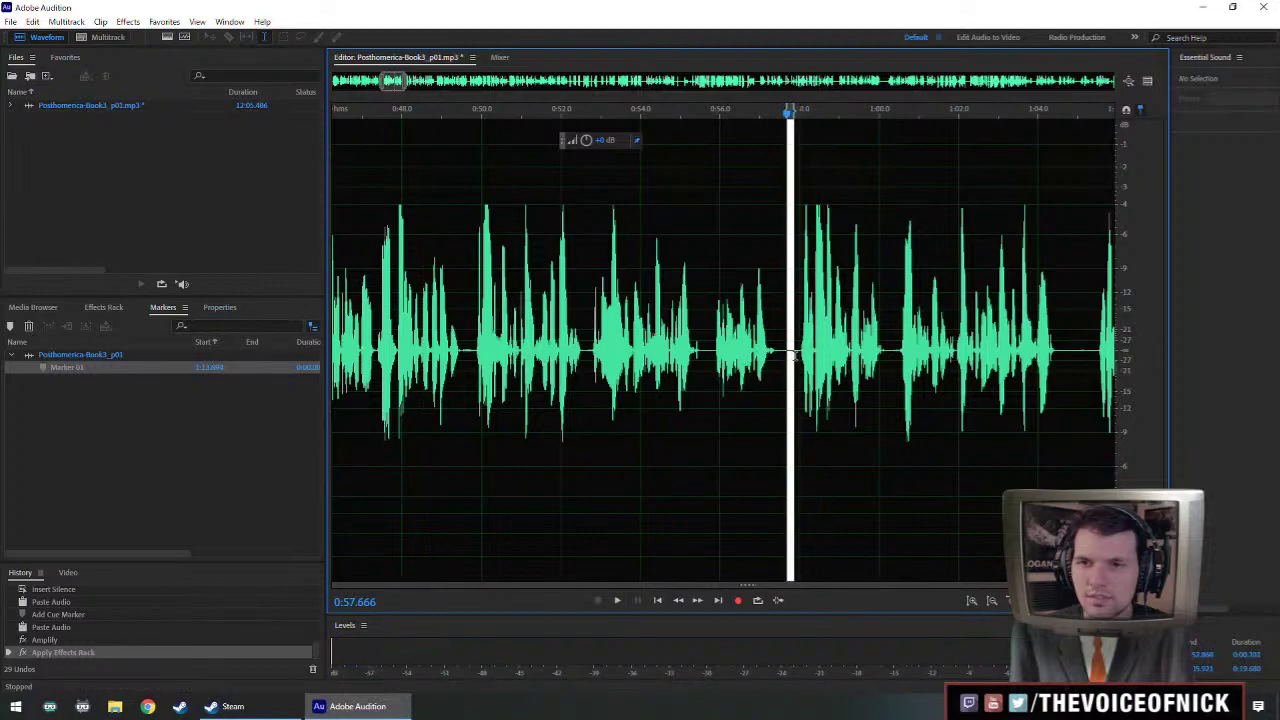
key("Delete")
key("space")
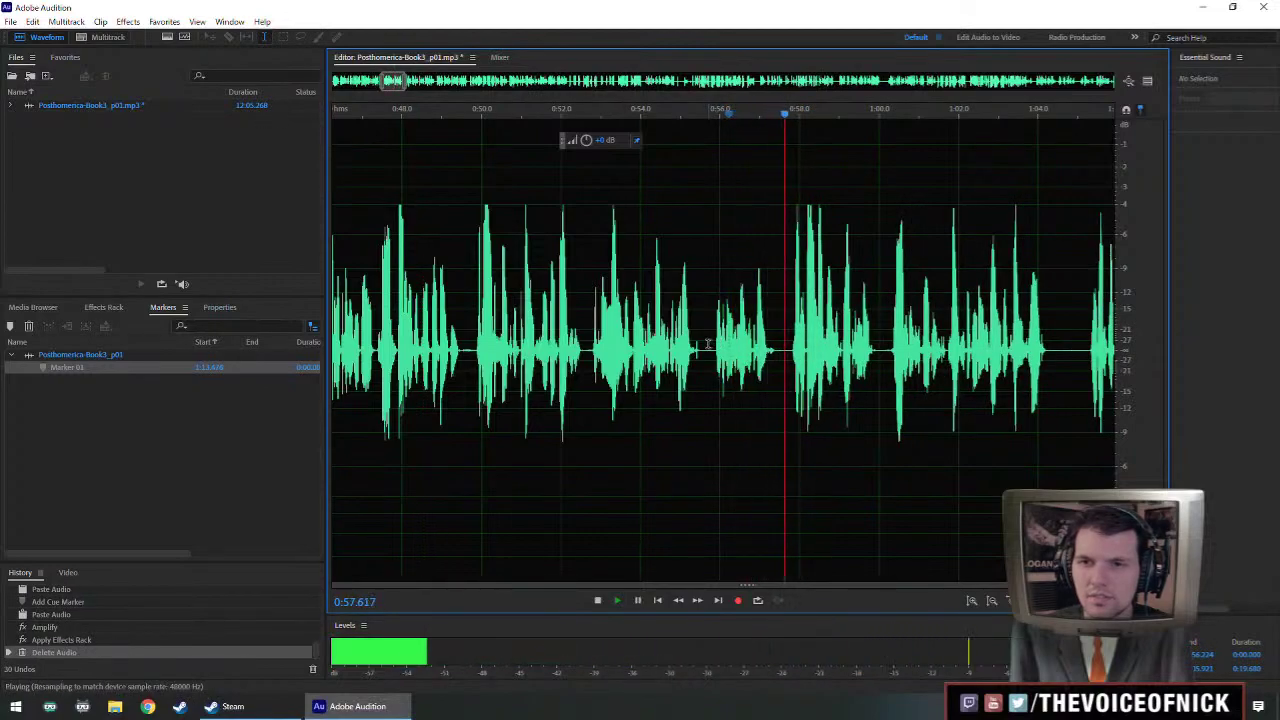
left_click(571, 400)
left_click(532, 420)
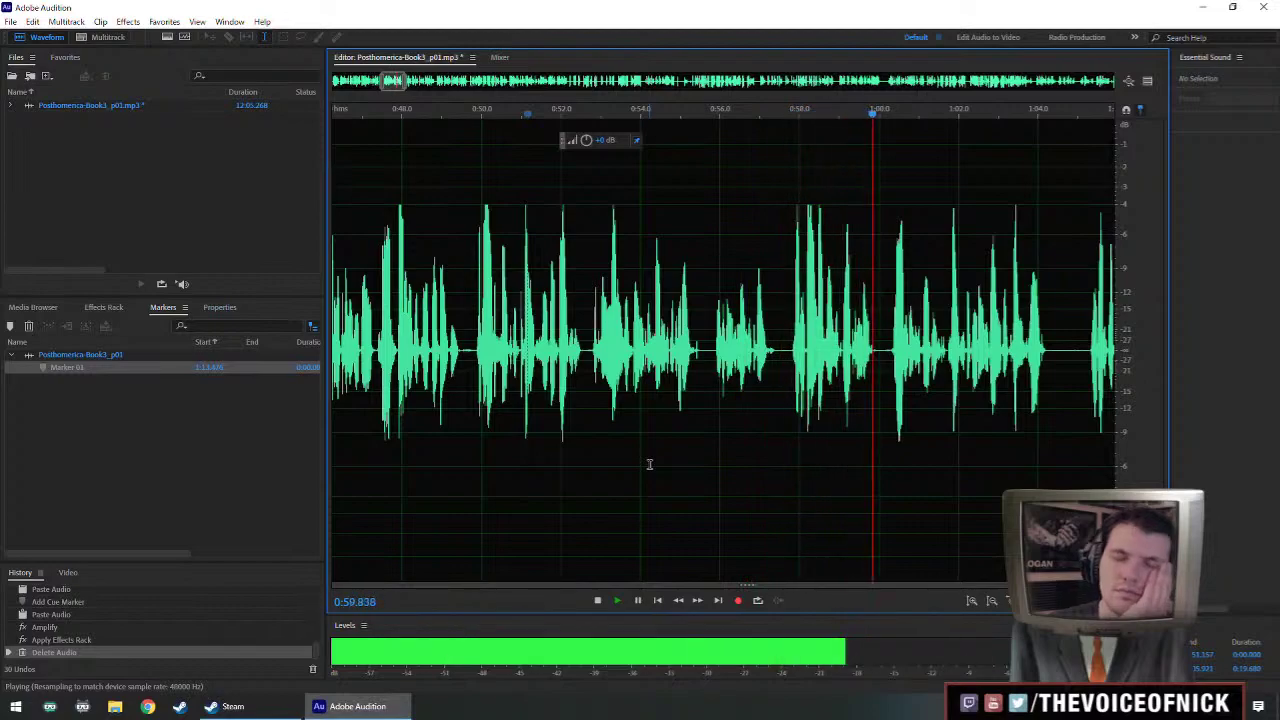
scroll(799, 347, "down", 3)
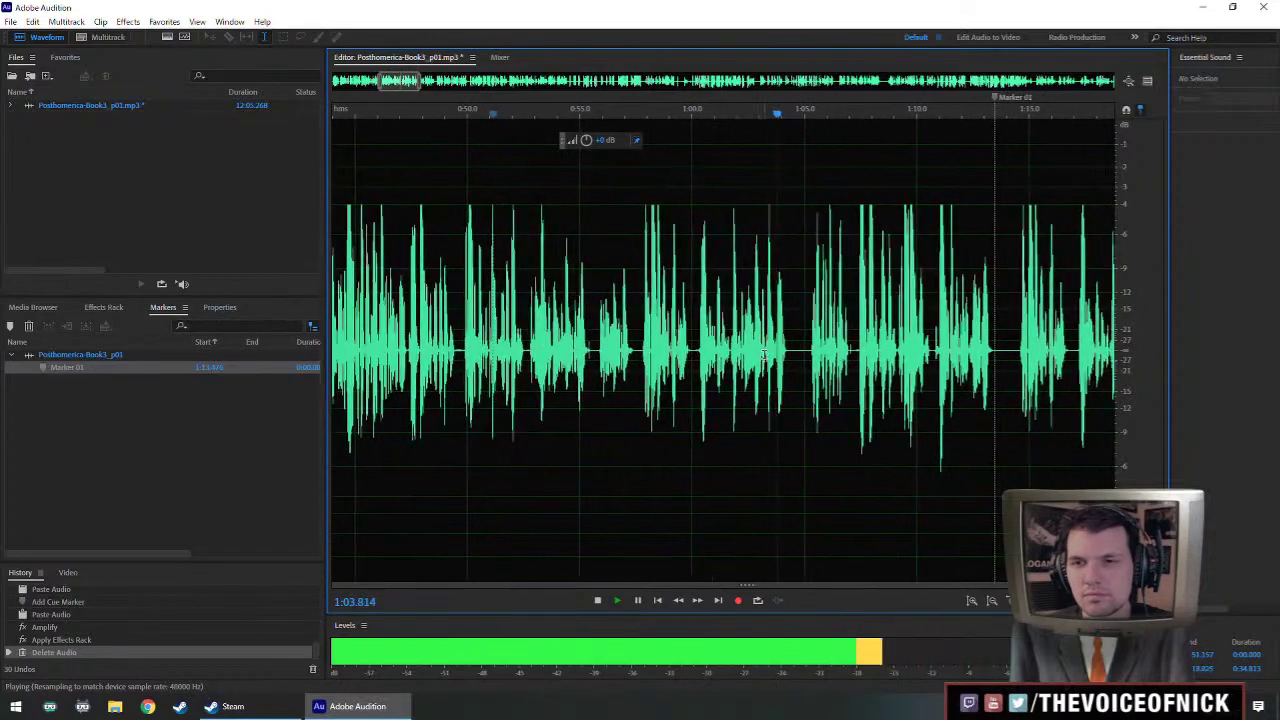
scroll(810, 350, "up", 3)
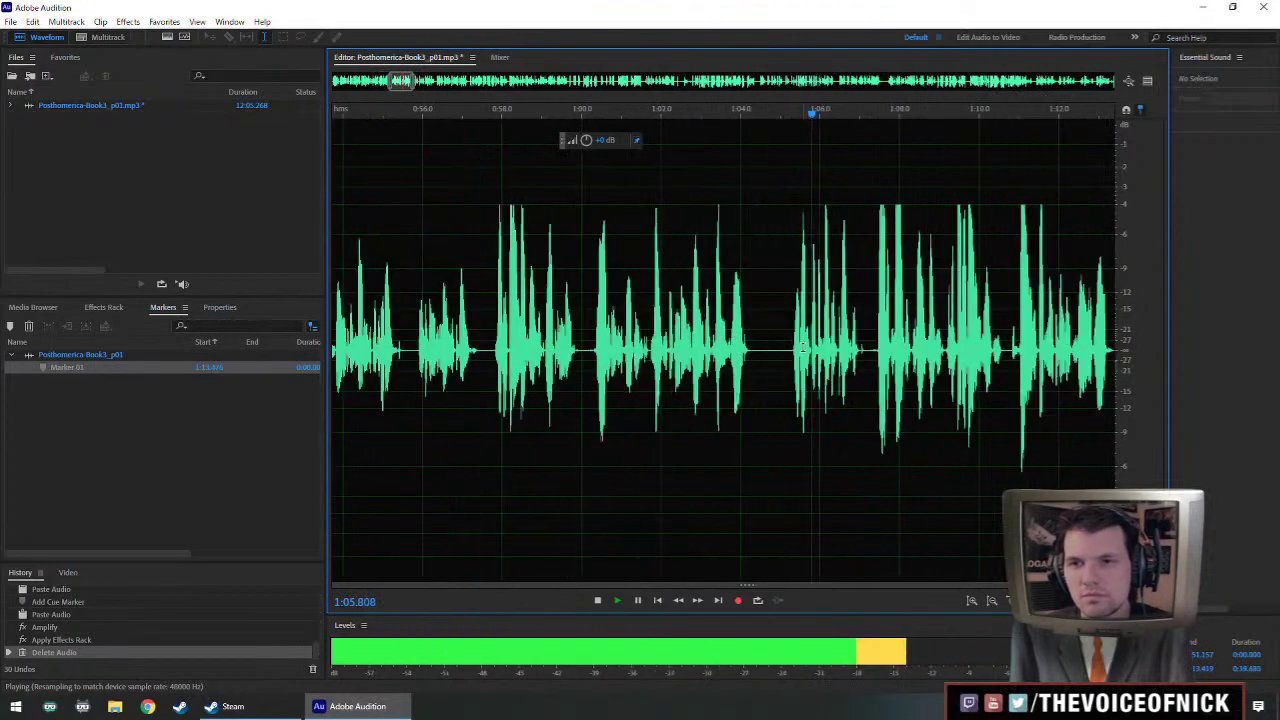
- Delete about 0.3 s from the pause before the phrase near 1:05.5 and replay from about 1:02
left_click(775, 358)
key("Delete")
left_click(660, 330)
key("space")
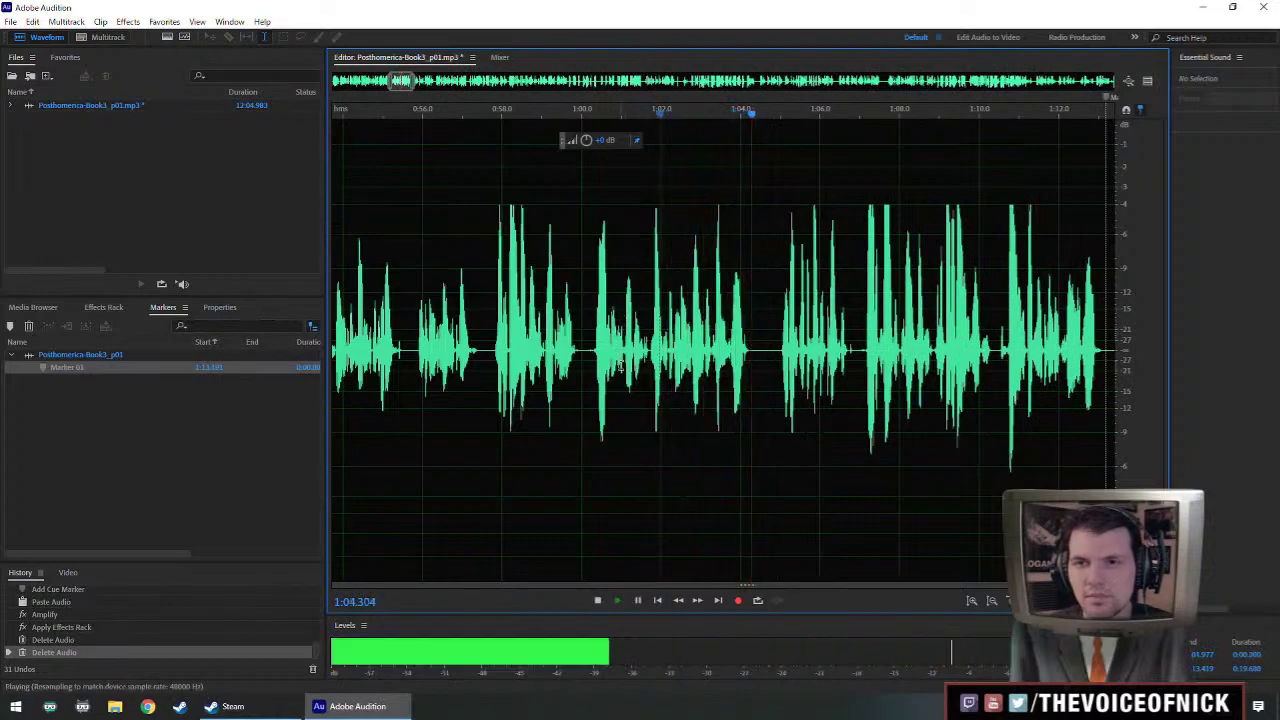
- Lengthen the pause at about 1:04.4 by pasting in about 0.1 s of silence and replay from about 0:57.3
key("space")
left_click(760, 367)
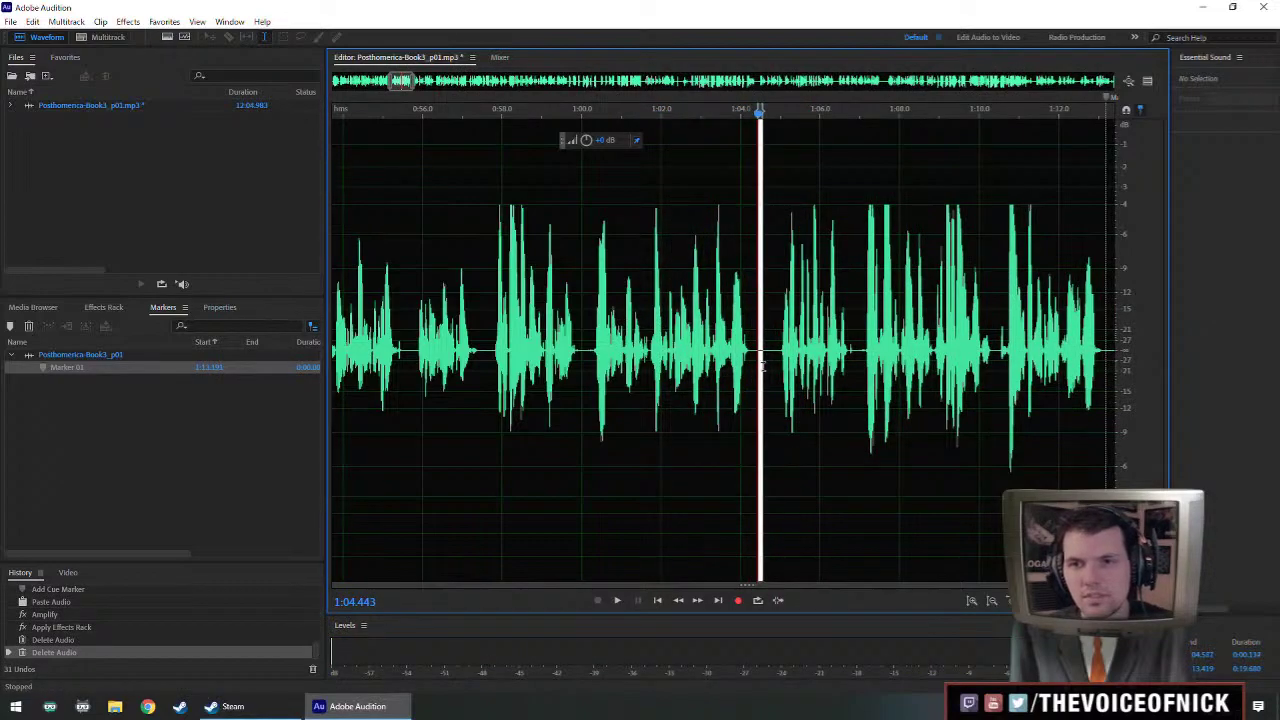
key("ctrl+v")
left_click(474, 334)
key("space")
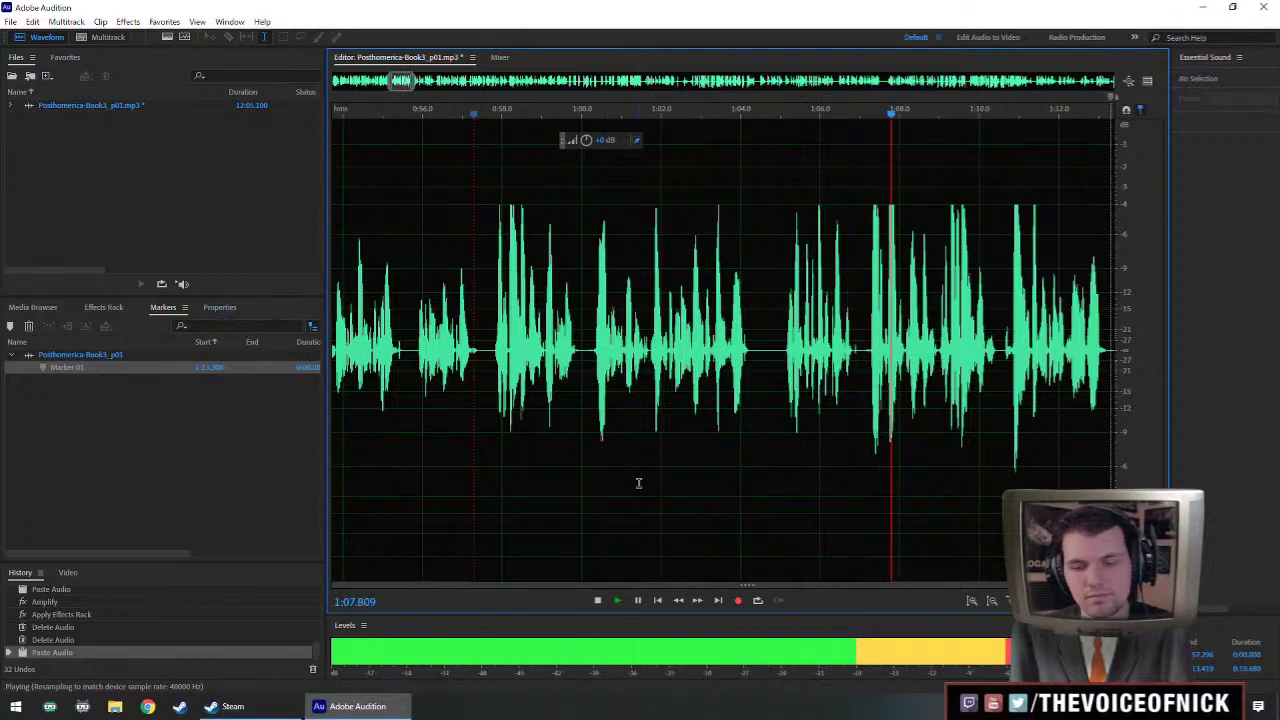
scroll(639, 484, "down", 1)
scroll(845, 405, "up", 1)
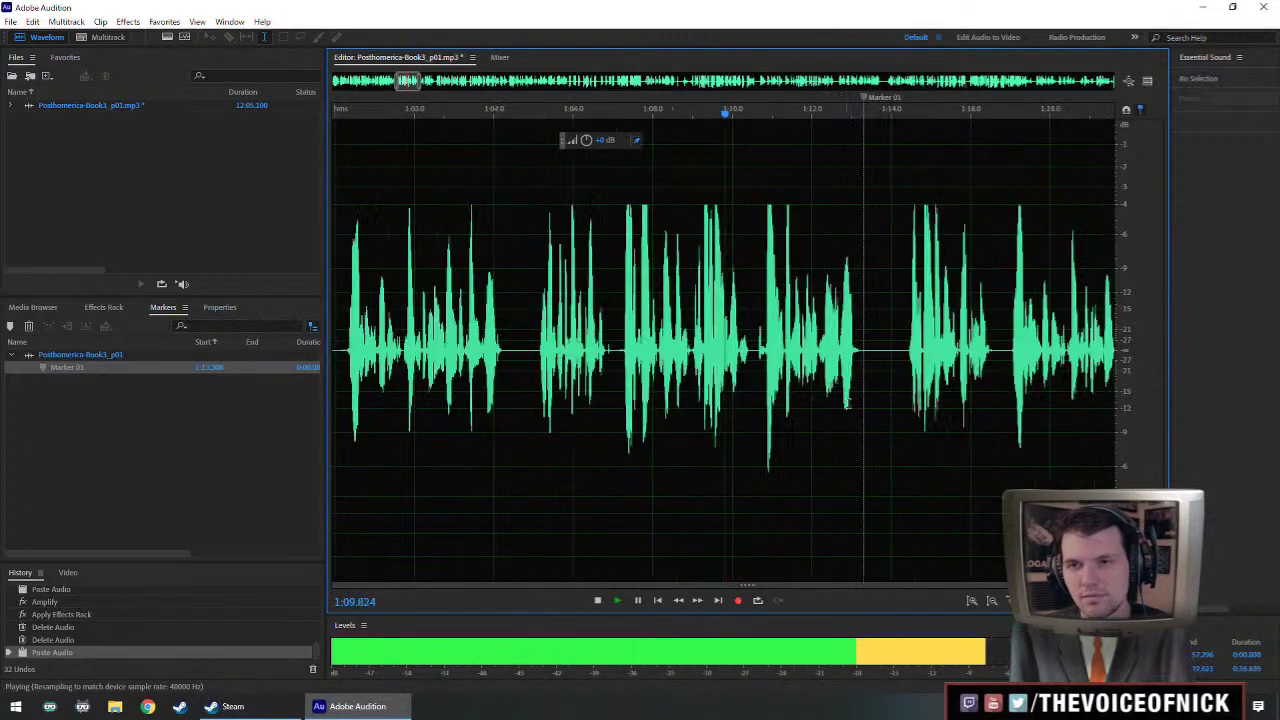
- Listen to the leftover repeated takes after the marker, playing from about 1:20.5 and 1:31.8
left_click_drag(847, 403, 523, 418)
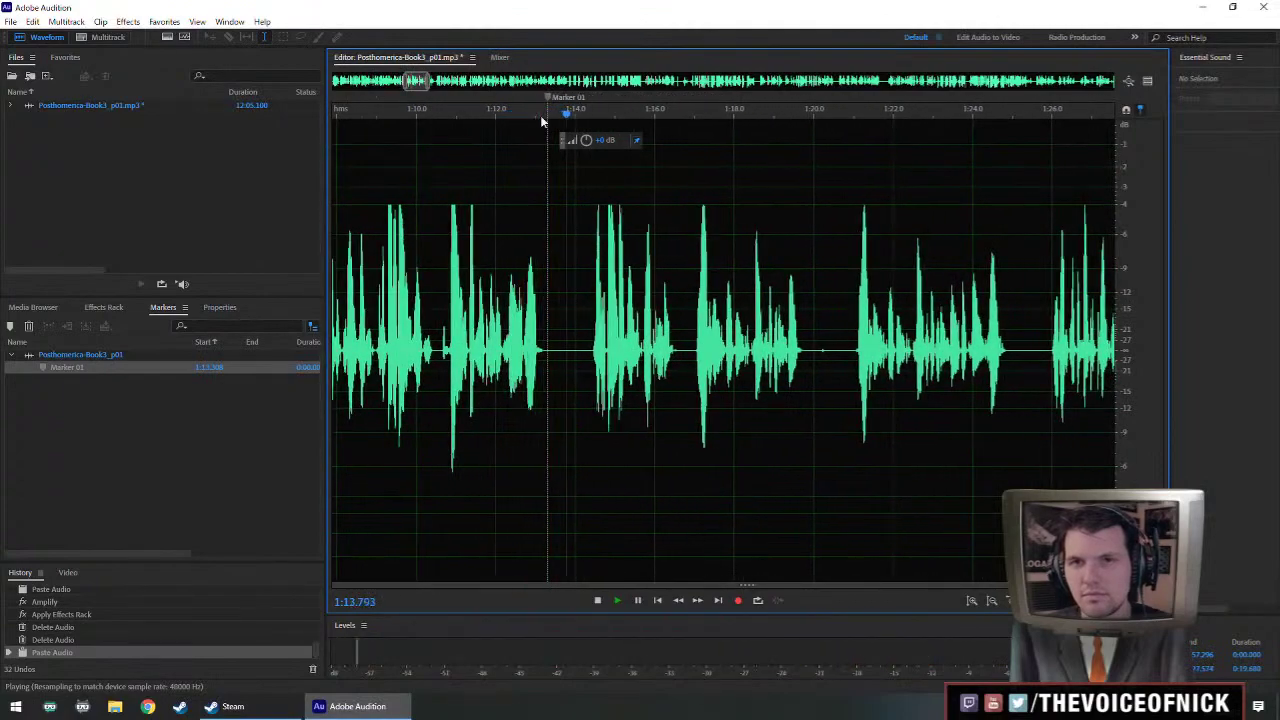
left_click(853, 337)
scroll(853, 337, "down", 3)
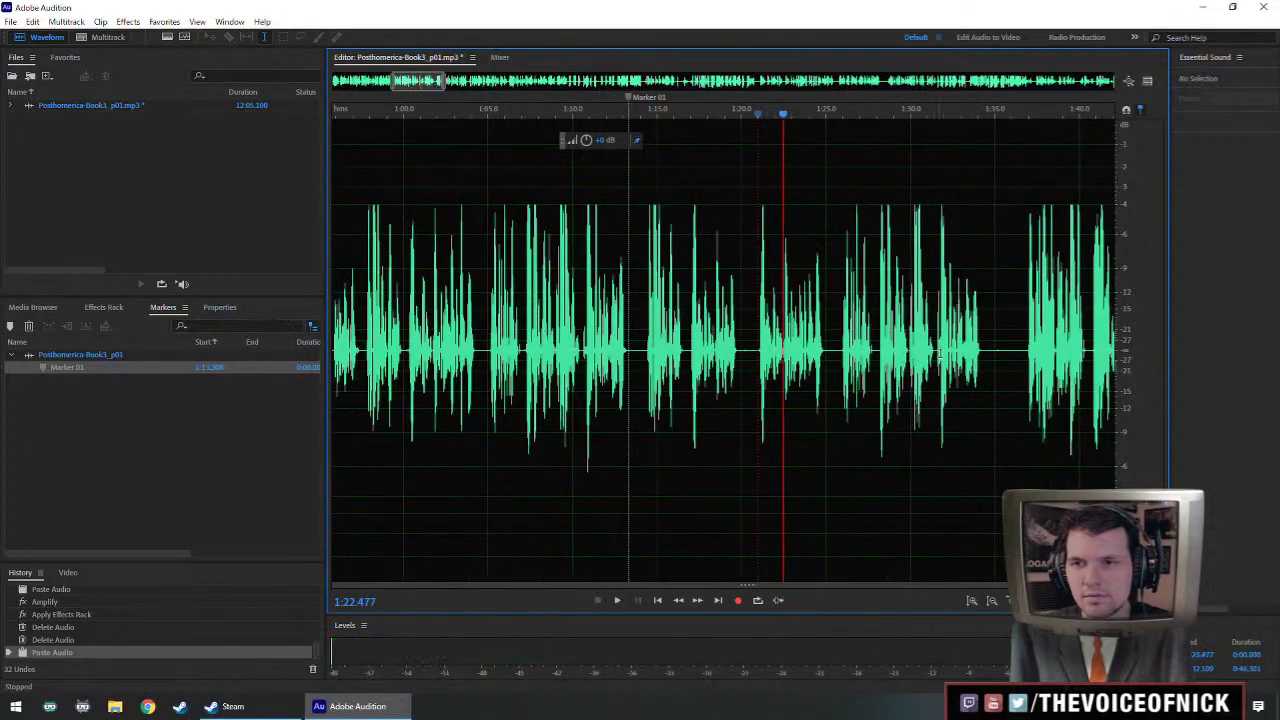
left_click(942, 352)
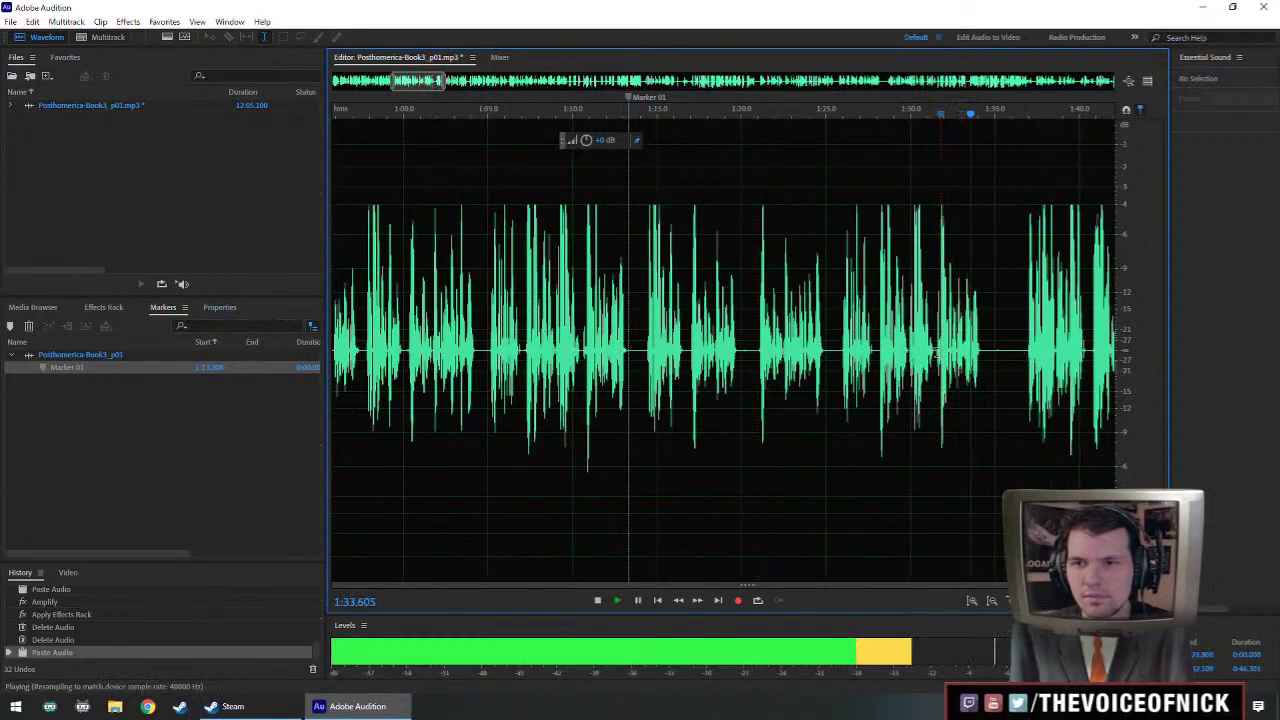
- Save the file and replace the repeated takes from about 1:13.2 to 1:36.9 with 1.2 s of silence
left_click_drag(1026, 354, 573, 388)
scroll(630, 400, "up", 5)
key("ctrl+s")
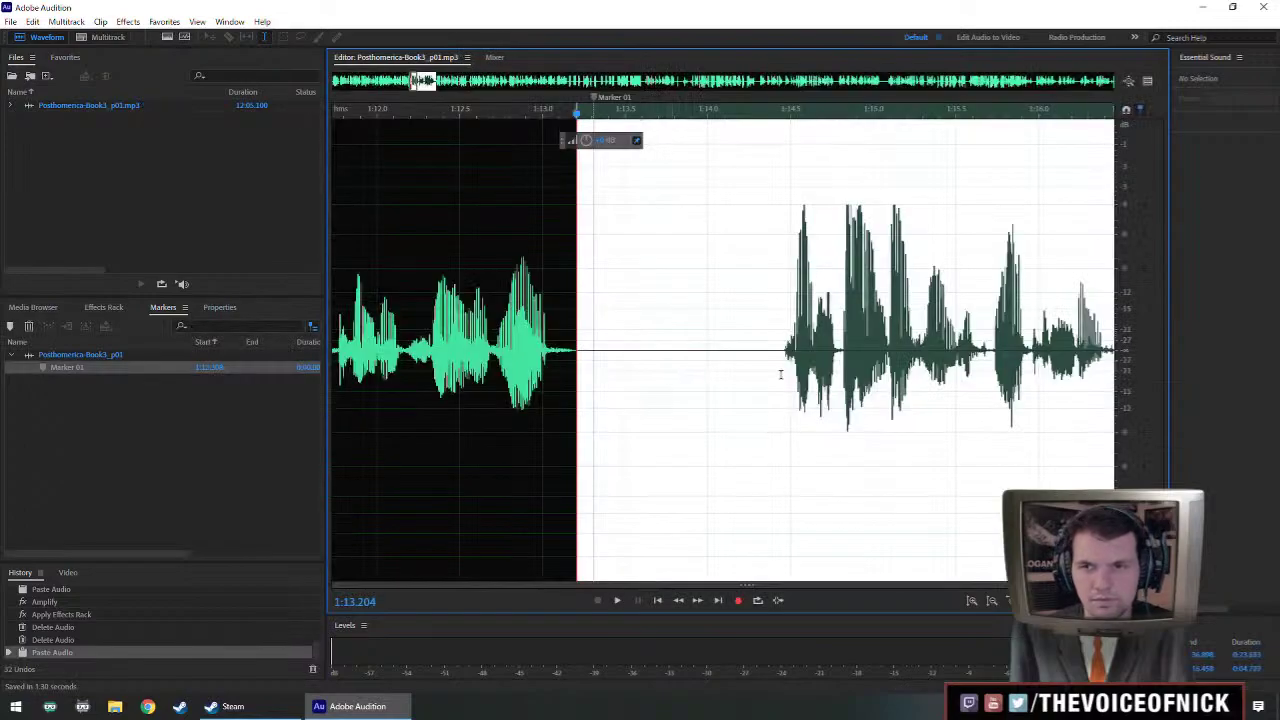
key("ctrl+n")
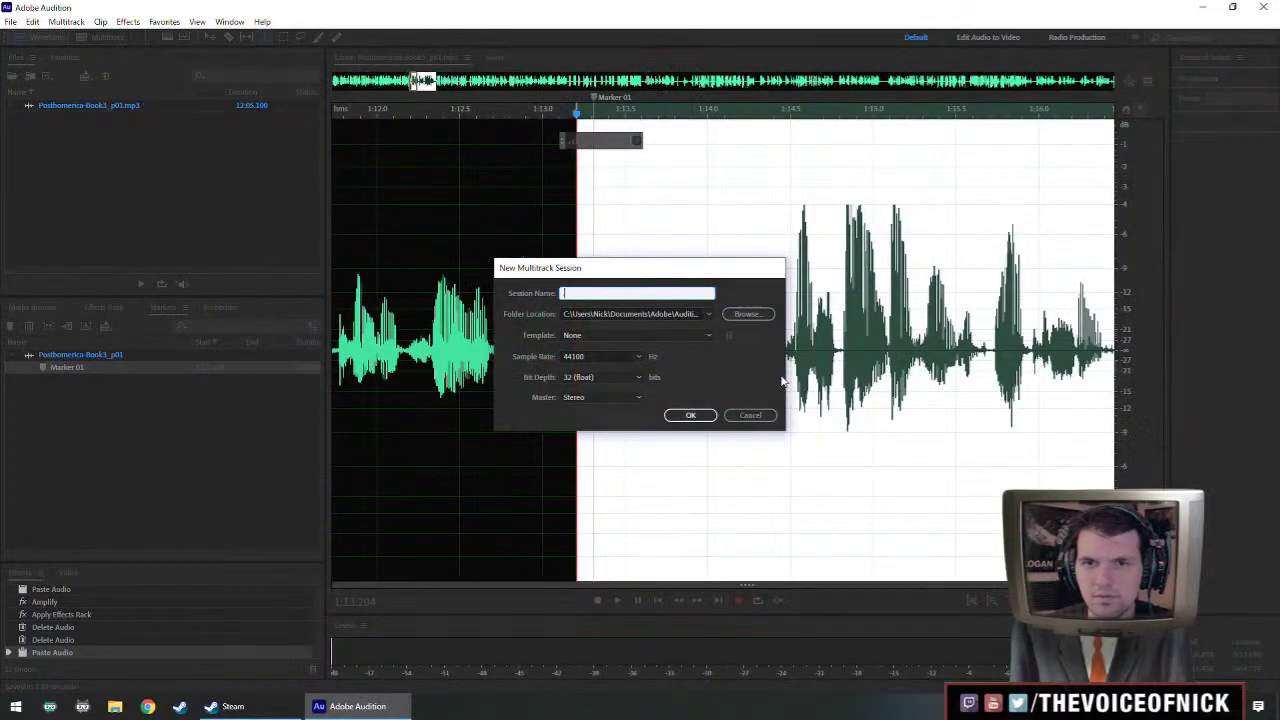
key("Escape")
key("ctrl+shift+n")
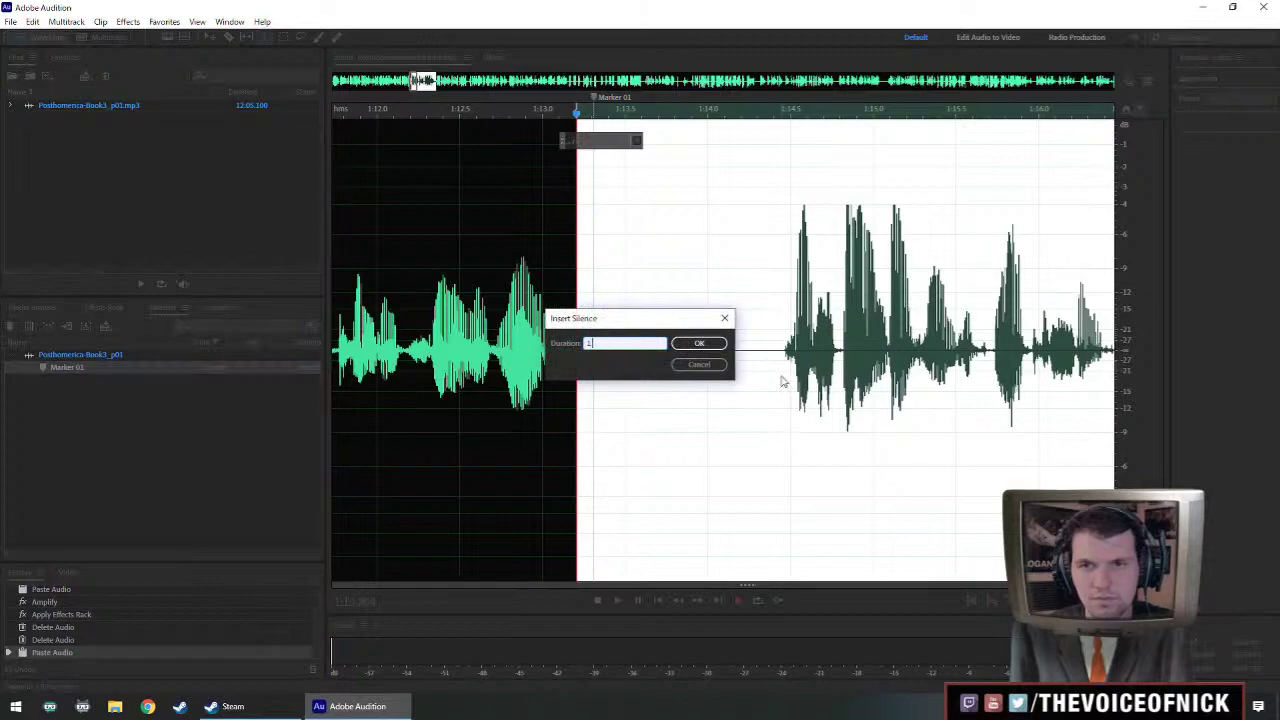
key("Return")
- Replace the roughly 1.25 s pause starting at 1:13.2 with 1.2 s of silence and replay from about 1:09.3
scroll(660, 350, "down", 3)
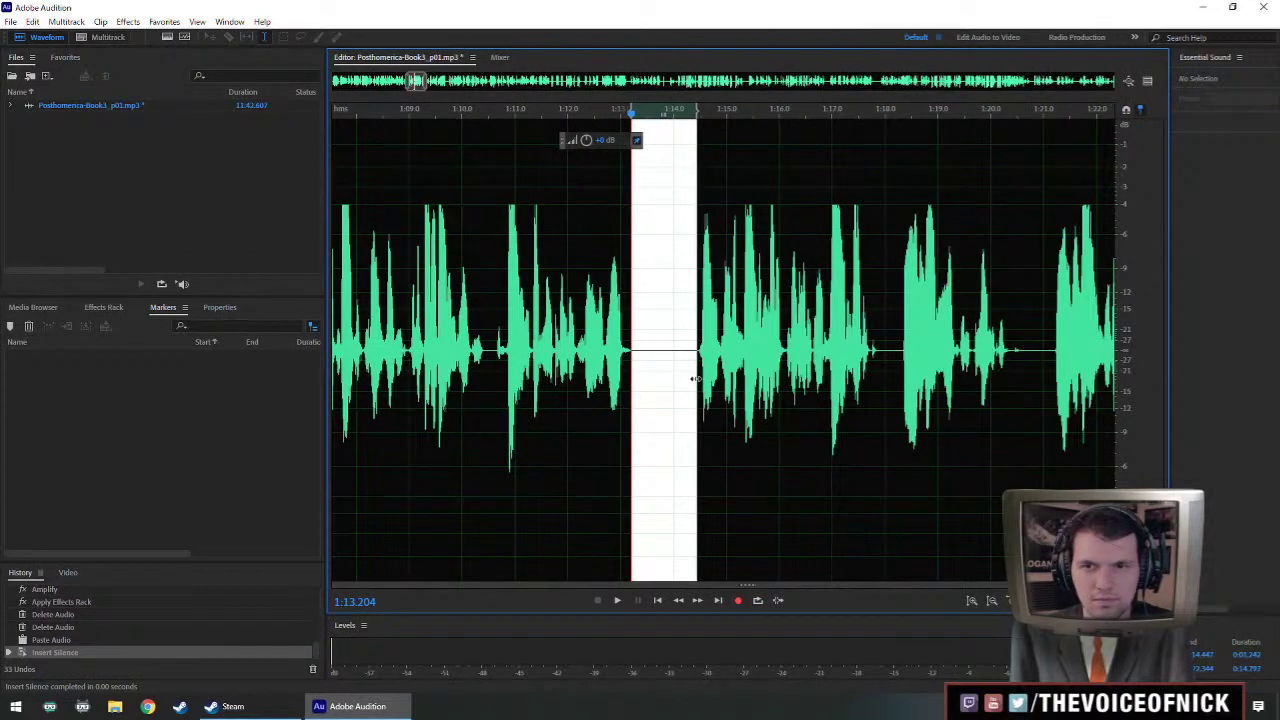
key("ctrl+shift+e")
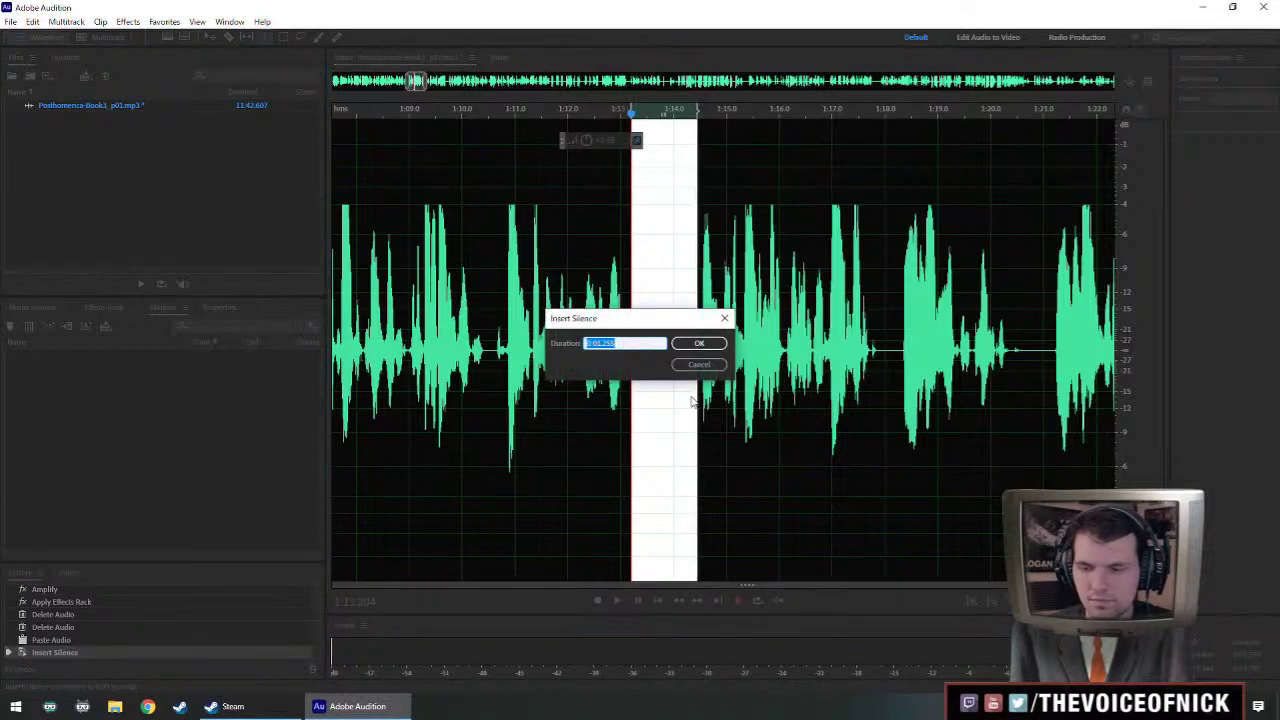
key("Return")
left_click(472, 355)
key("space")
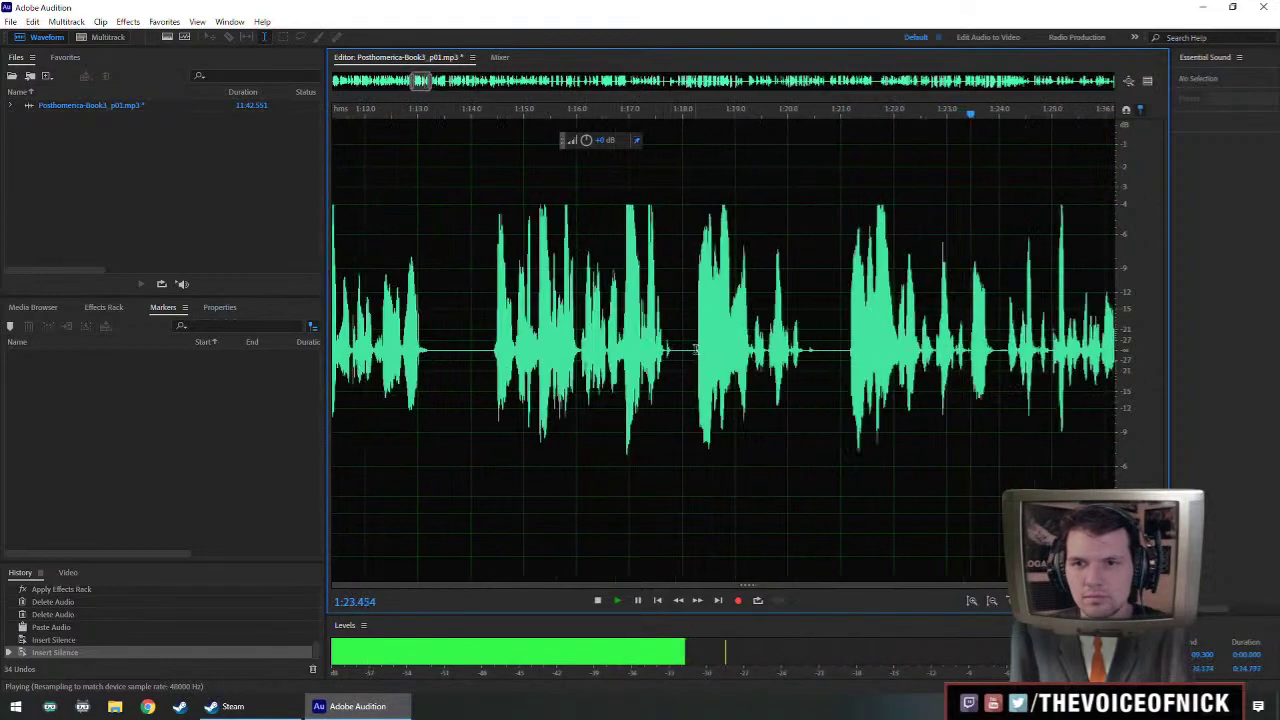
- Delete the repeated take from about 1:18.3 to 1:21.2 and replay from about 1:13.2
left_click_drag(696, 351, 848, 408)
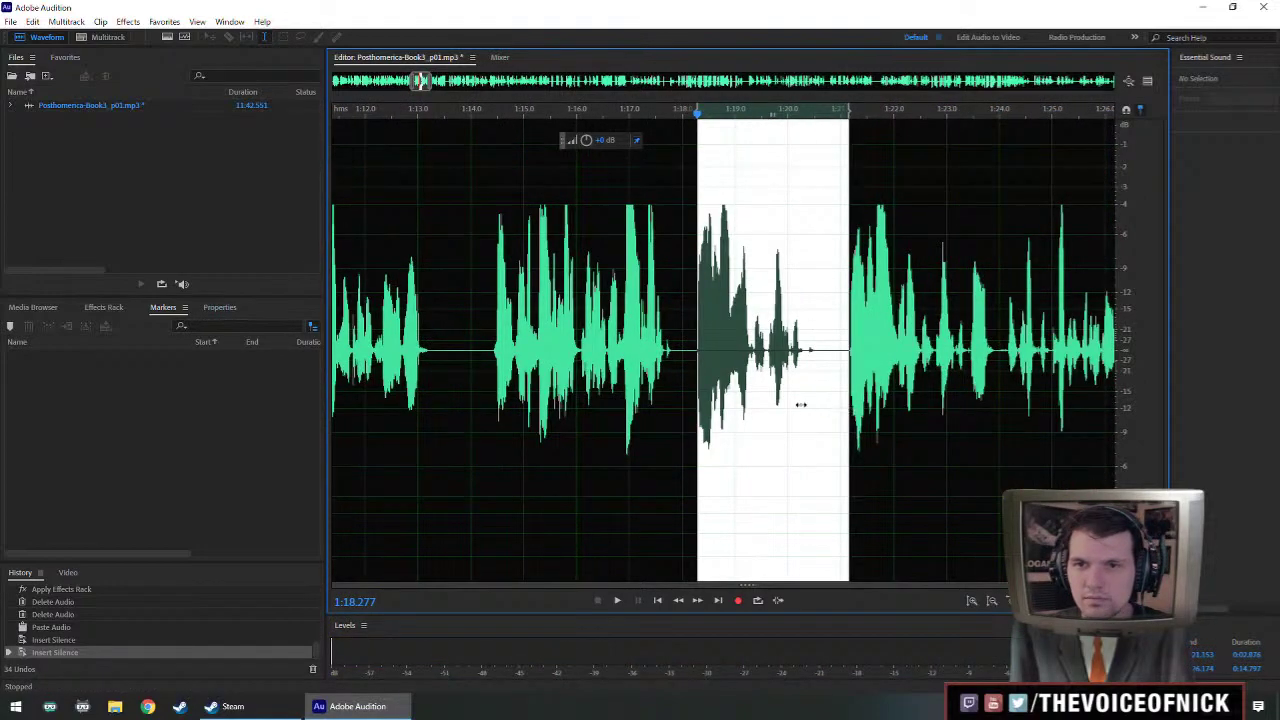
key("Delete")
left_click(432, 318)
key("space")
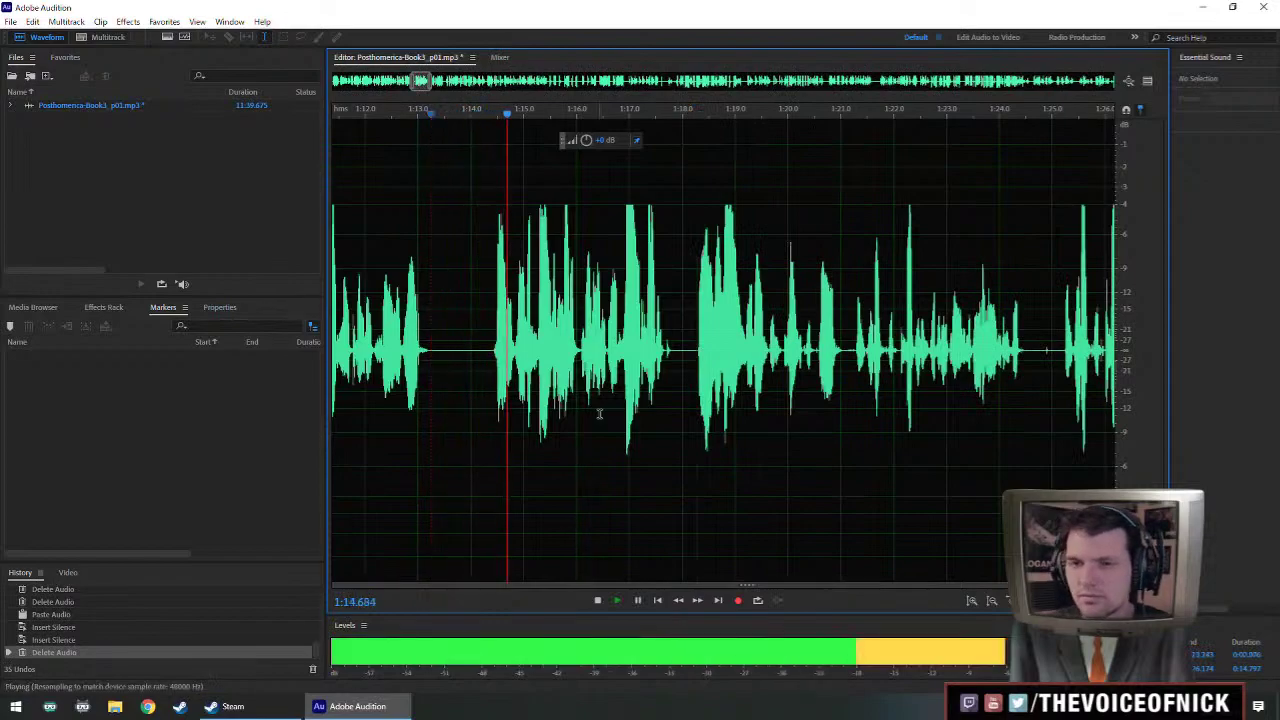
scroll(760, 410, "down", 3)
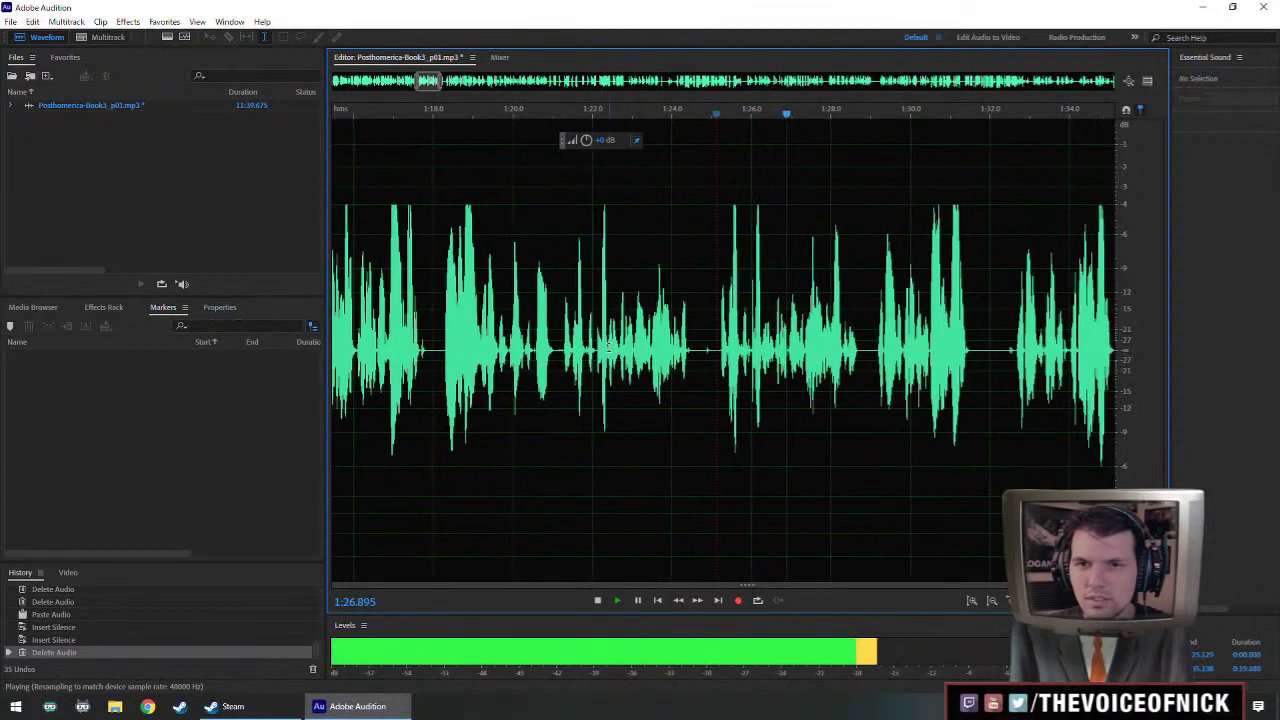
key("space")
- Try to cut the duplicated words from about 1:23.05 to 1:27.4, checking playback from about 1:21.5
left_click(597, 349)
key("space")
scroll(600, 350, "up", 2)
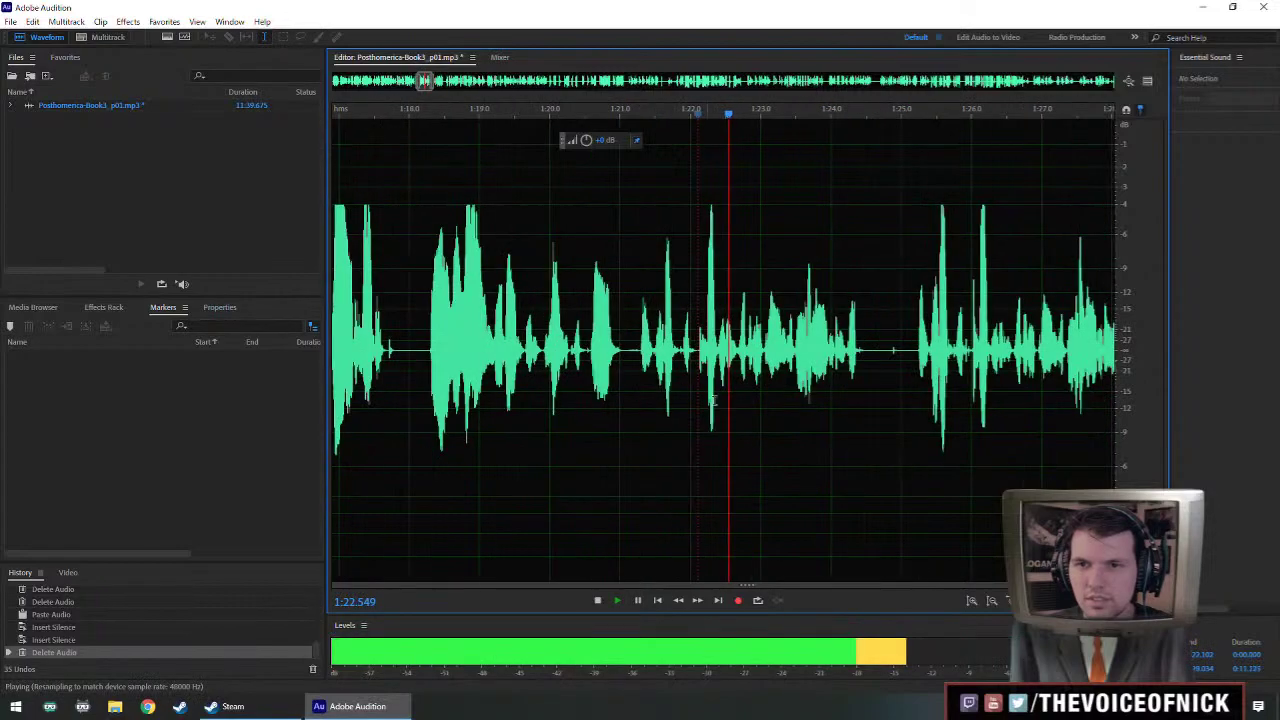
key("space")
left_click_drag(764, 352, 1061, 405)
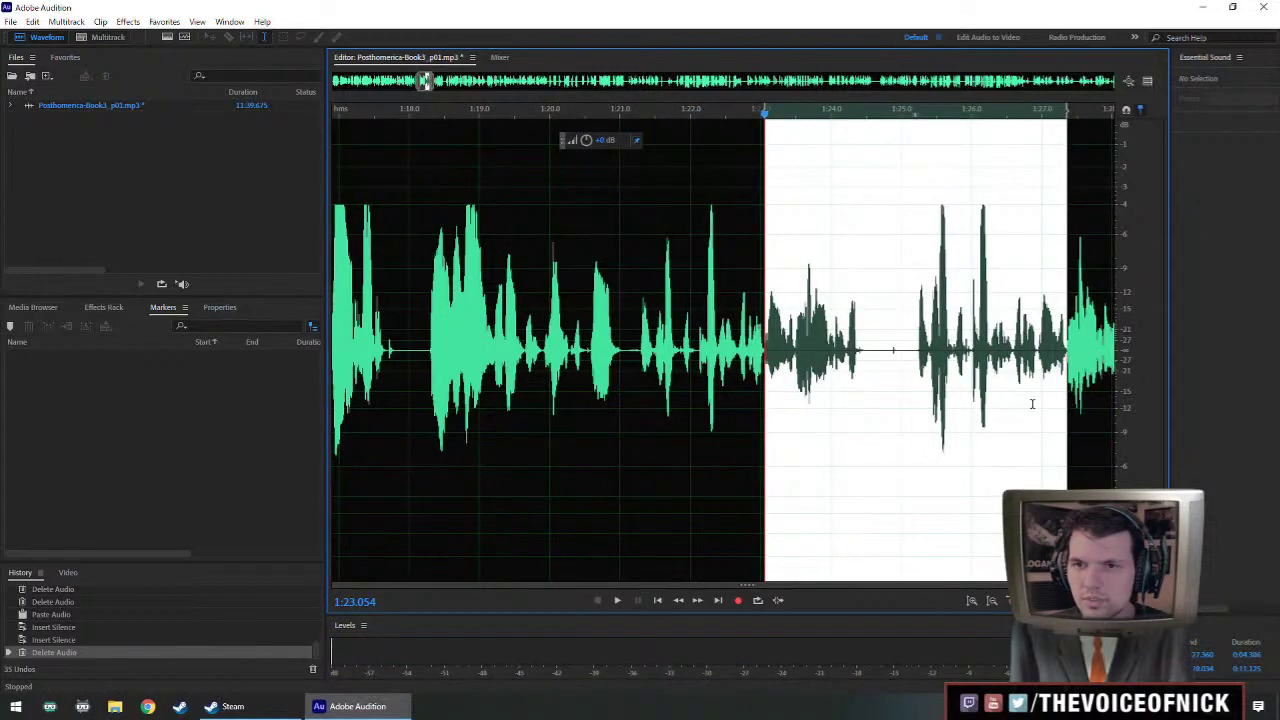
key("Delete")
left_click(662, 356)
key("space")
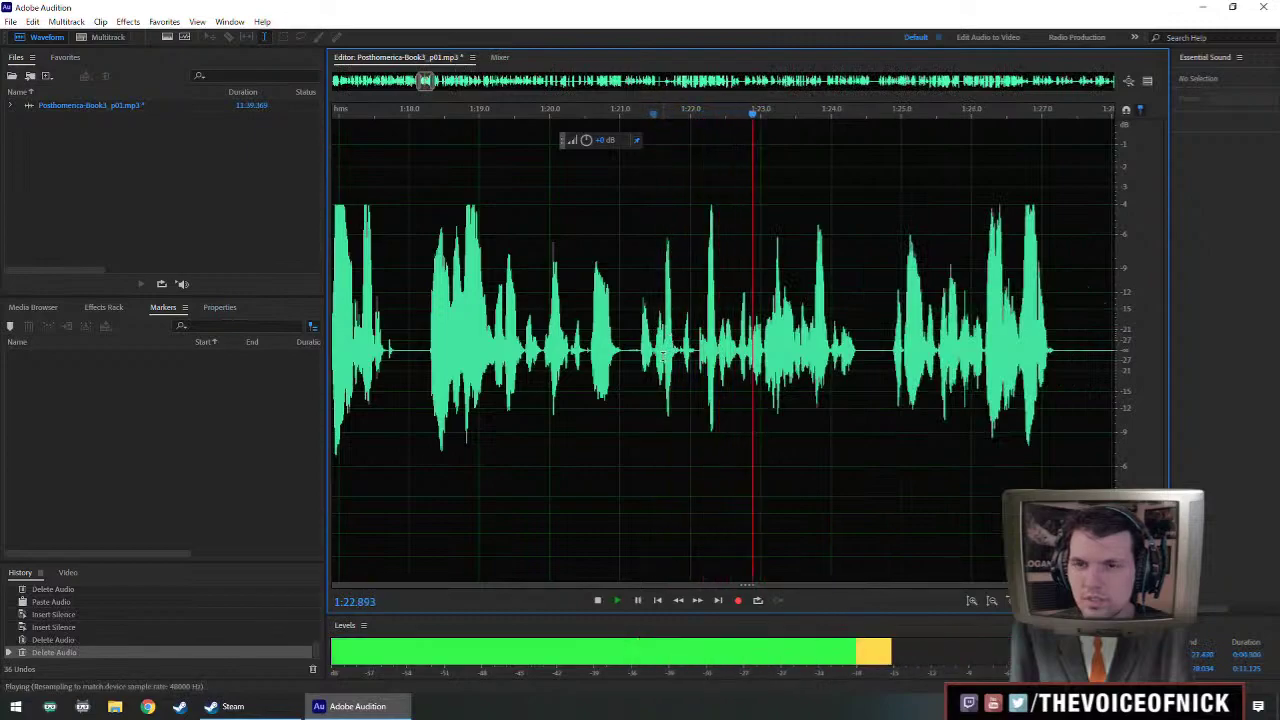
key("space")
key("ctrl+z")
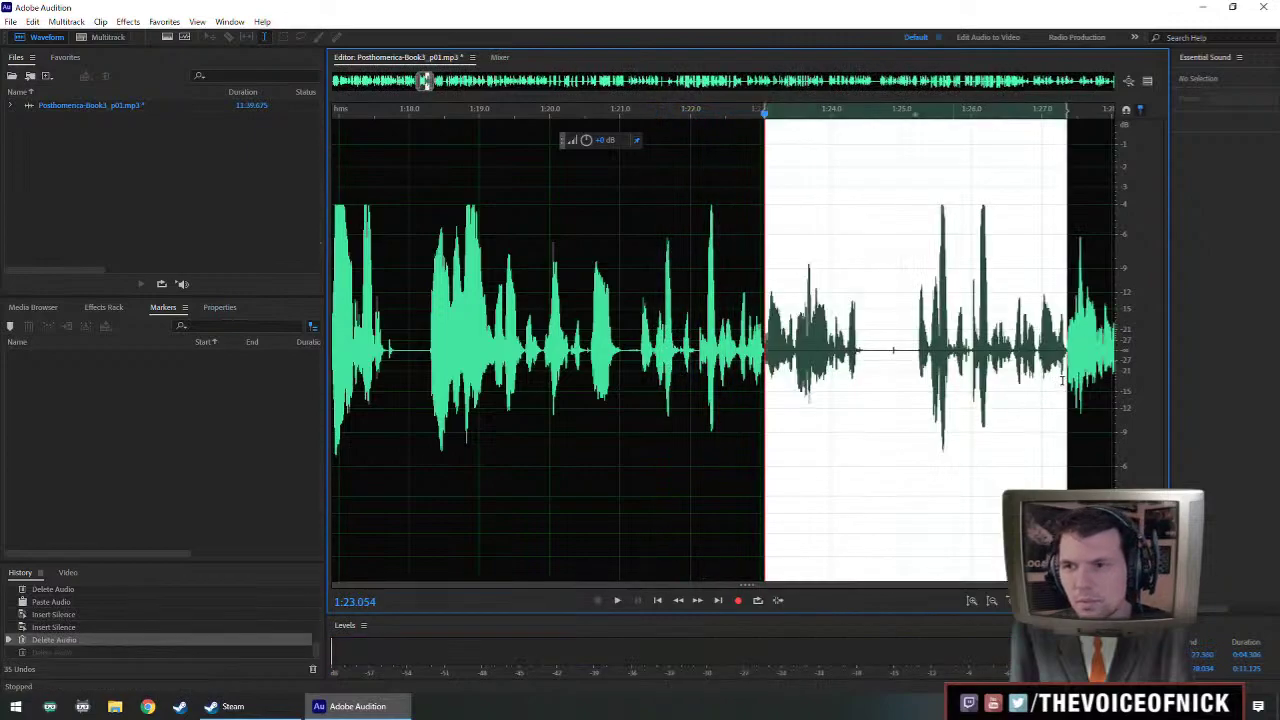
- Shorten the selection starting at 1:23.05 to end at about 1:26.9, delete it, and replay from about 1:20.6
left_click_drag(1064, 381, 1038, 398)
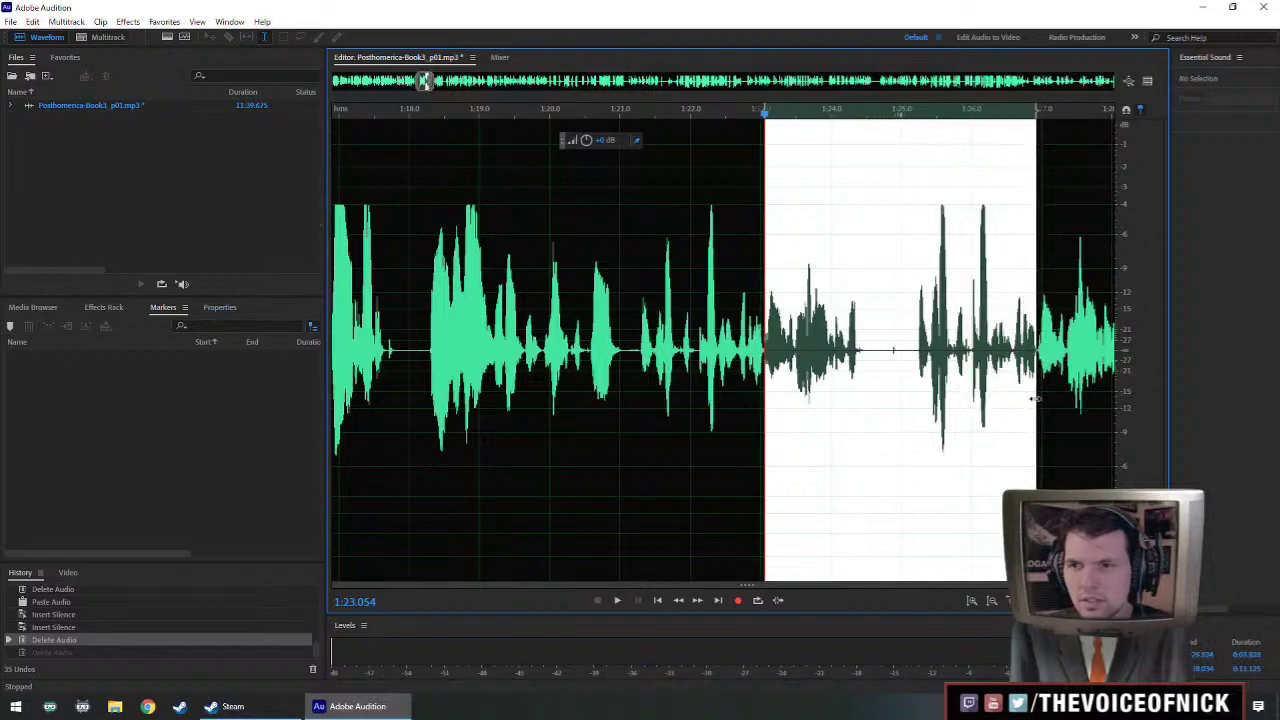
key("Delete")
key("space")
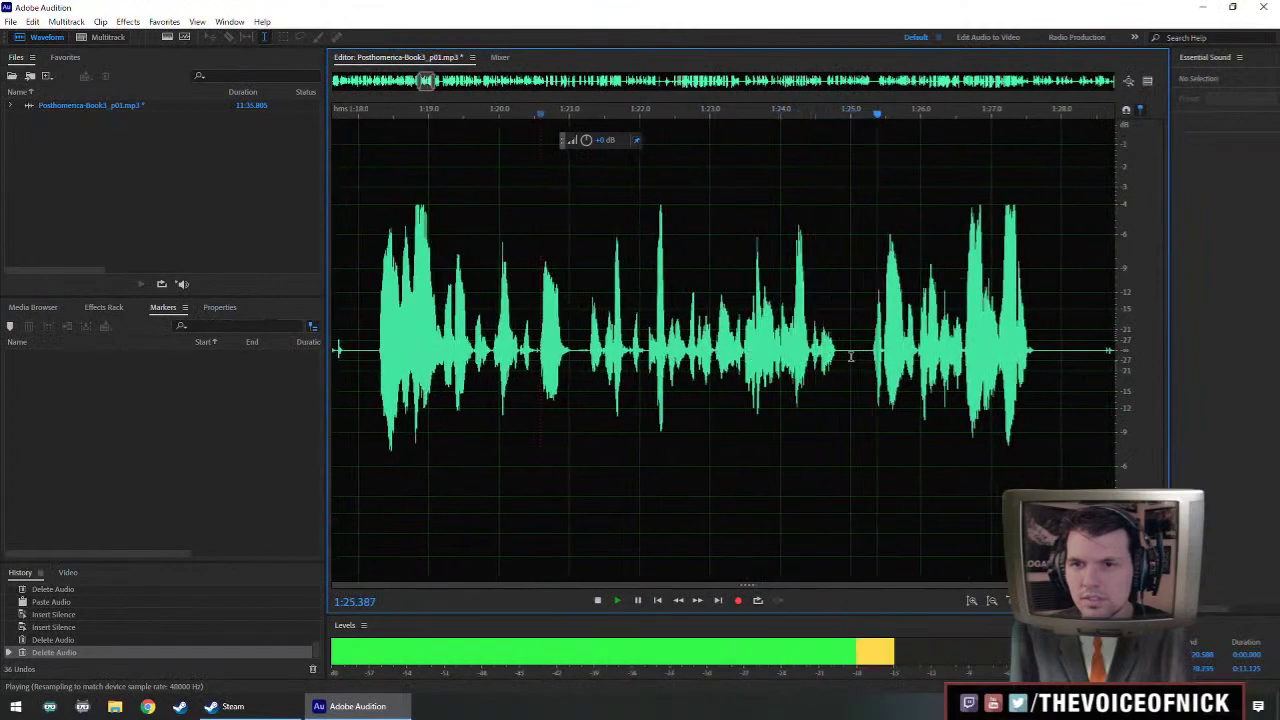
- Amplify the phrase from about 1:21.3 to 1:24.8, apply the effects rack to it, and replay from about 1:19.5
left_click_drag(836, 349, 582, 370)
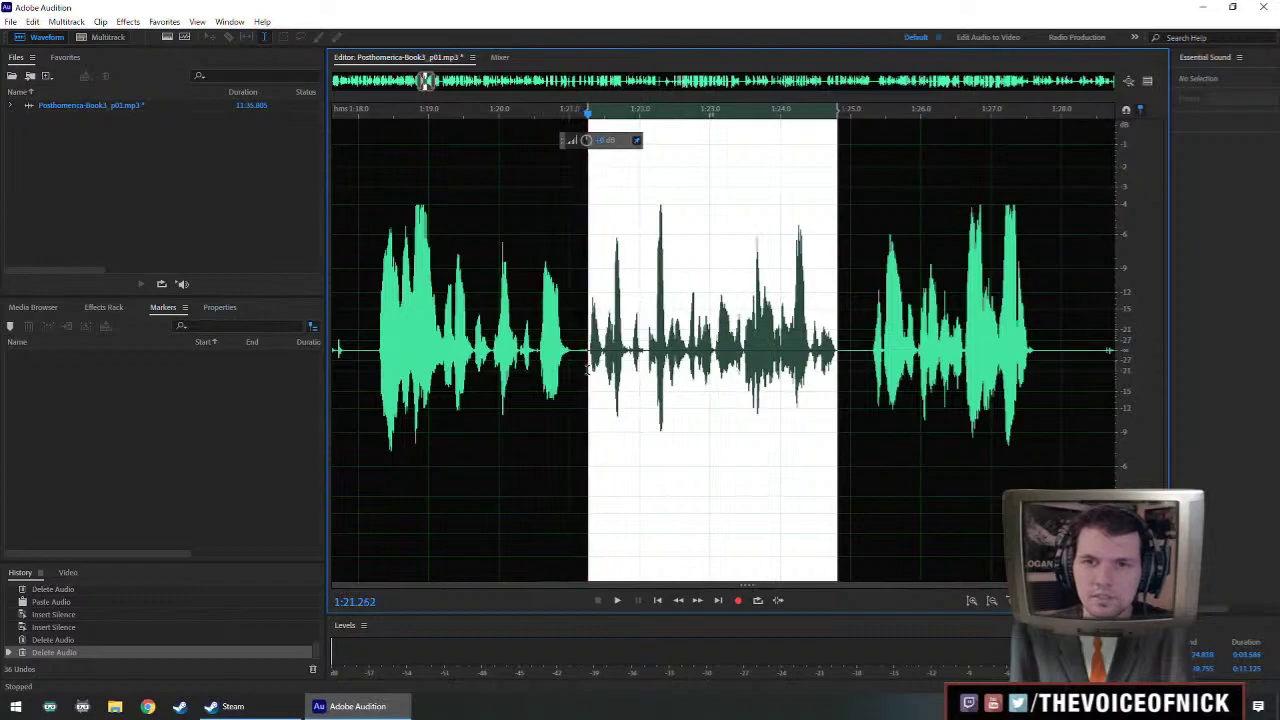
left_click_drag(587, 141, 590, 135)
key("ctrl+r")
left_click(461, 310)
key("space")
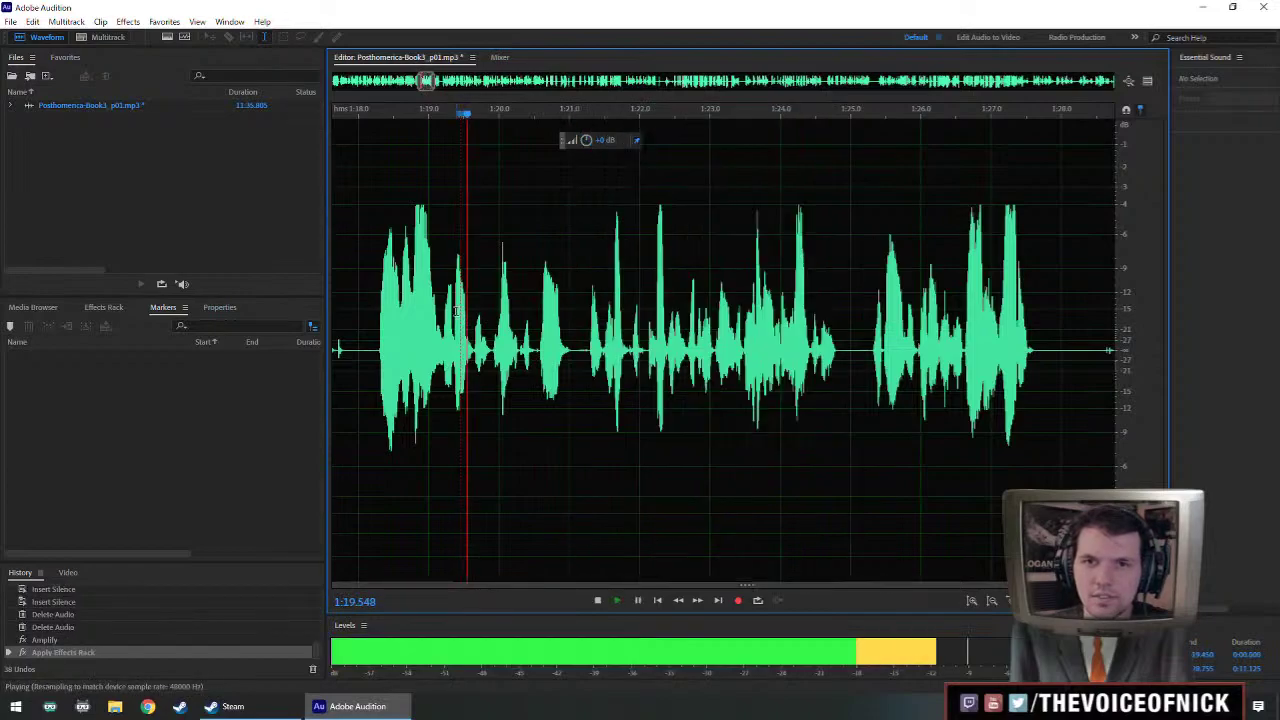
scroll(595, 318, "down", 3)
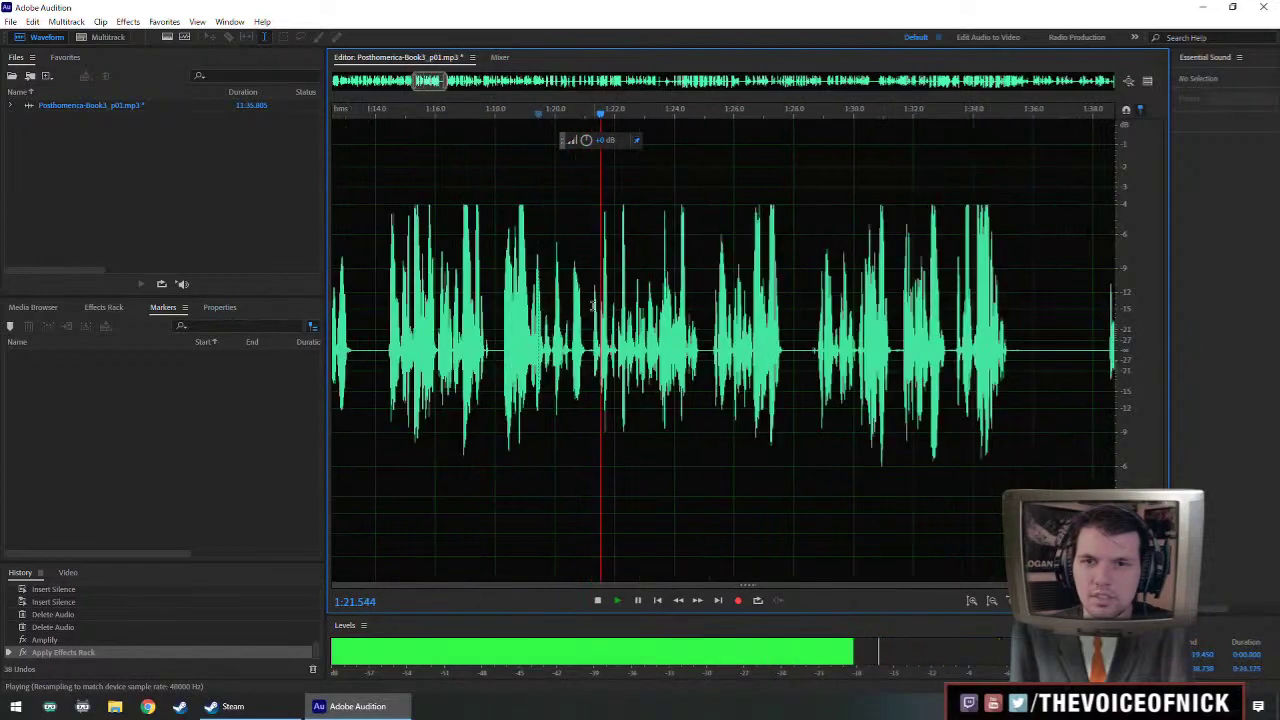
left_click_drag(595, 318, 649, 327)
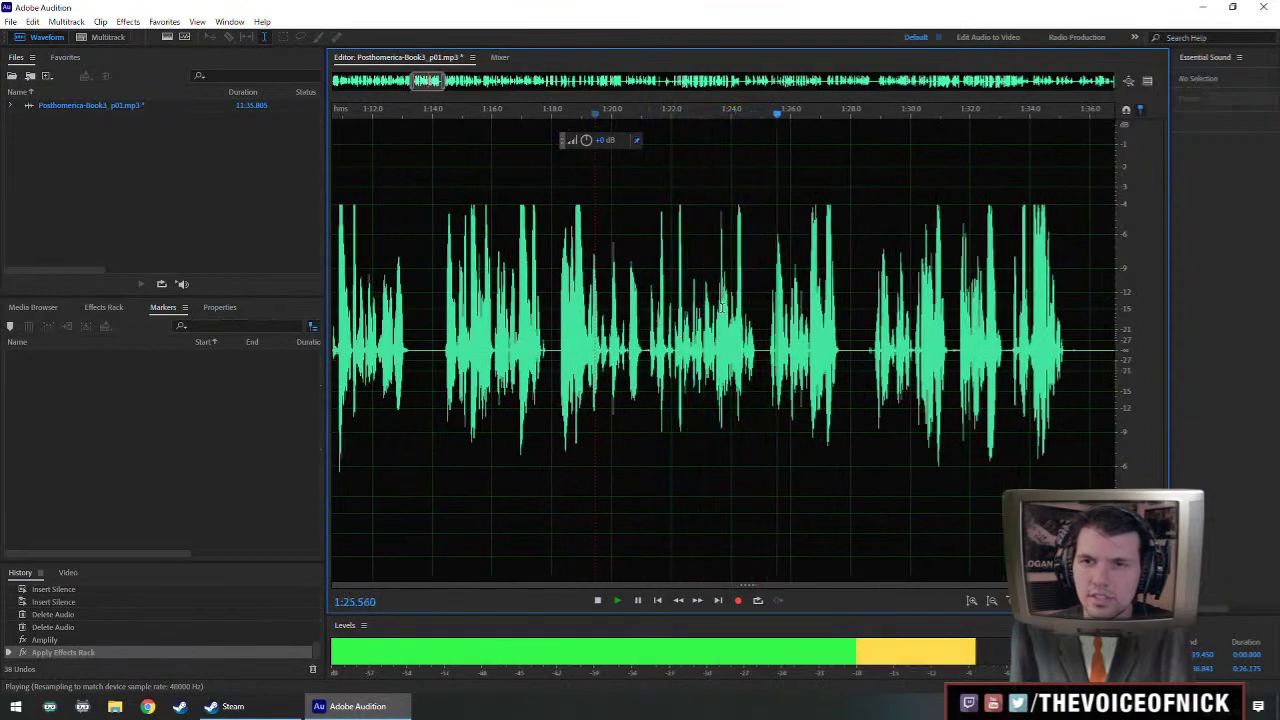
scroll(785, 305, "right", 3)
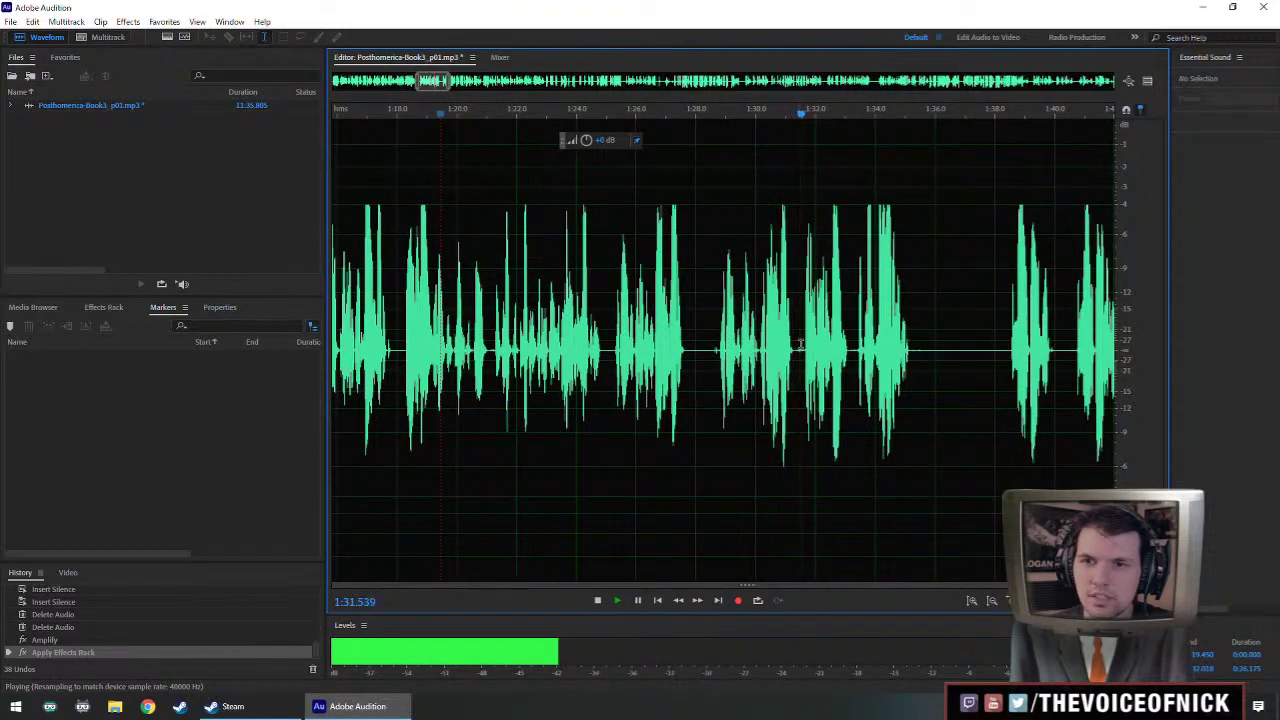
- Delete the repeated take from about 1:27.6 to 1:31.2 and replay from about 1:26.3 and 1:25.5
scroll(700, 350, "up", 3)
key("space")
left_click_drag(641, 352, 834, 390)
key("Delete")
key("space")
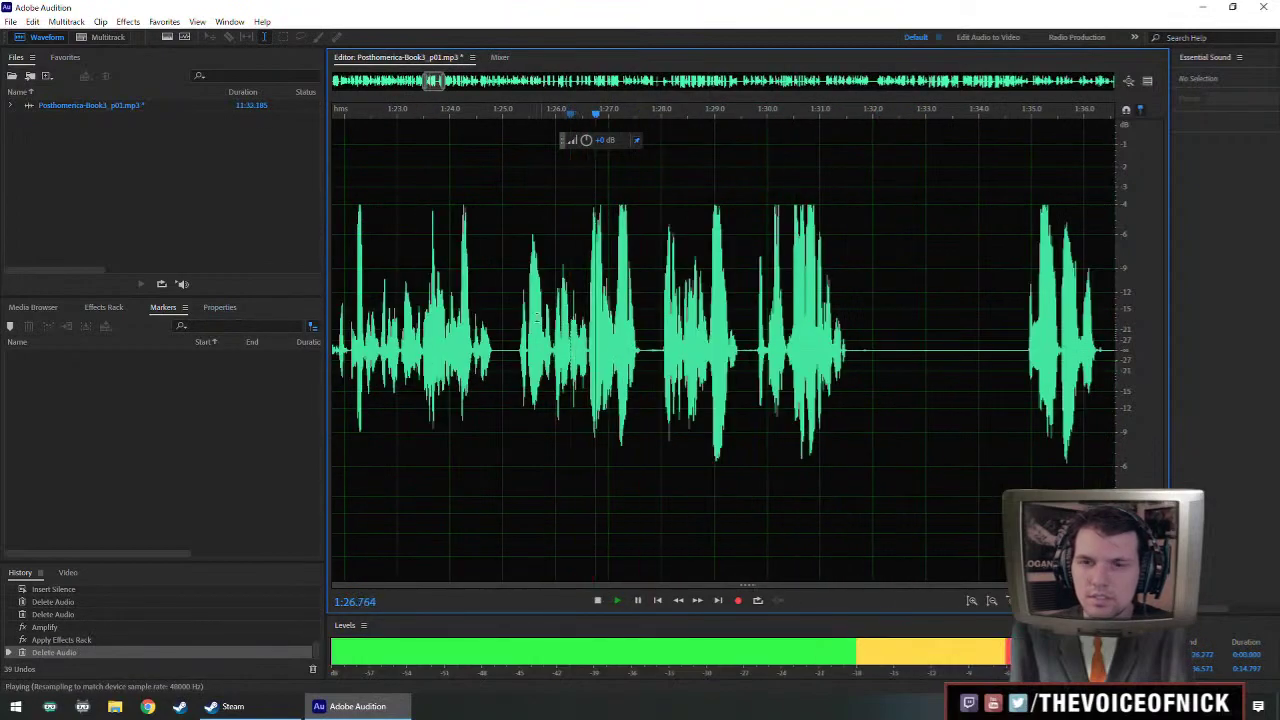
left_click(531, 330)
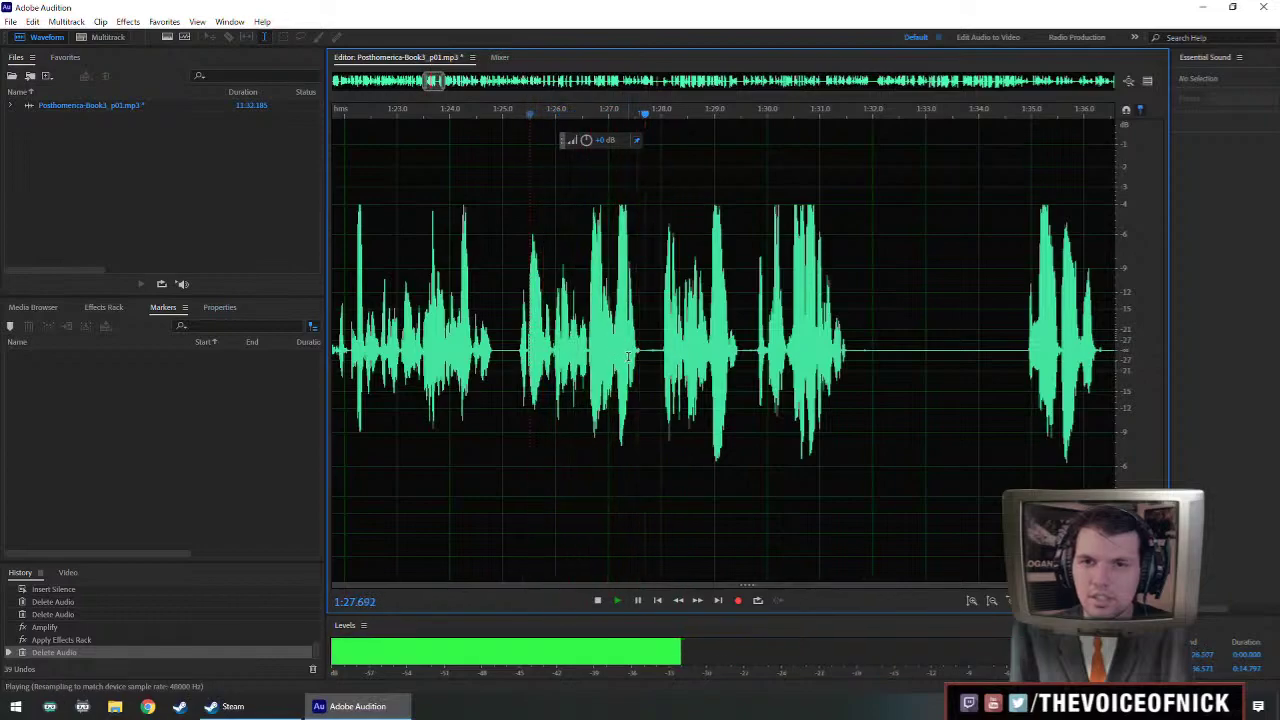
scroll(780, 360, "down", 3)
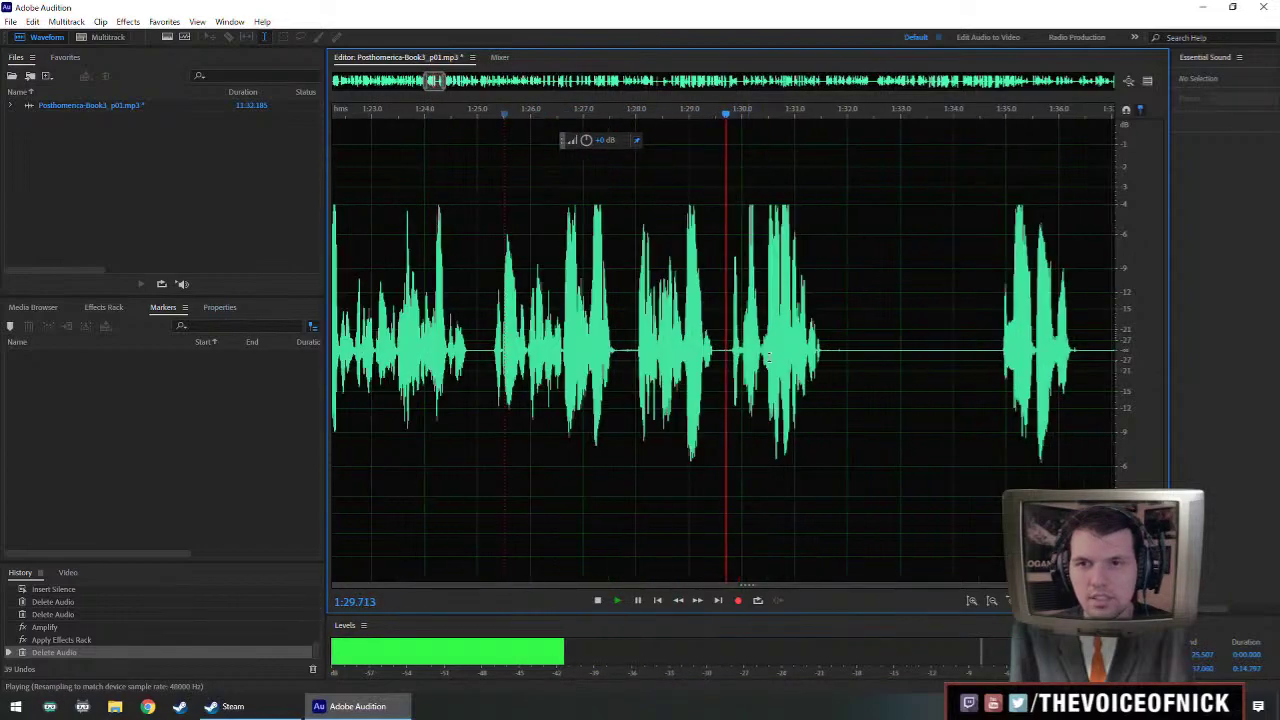
scroll(823, 360, "up", 2)
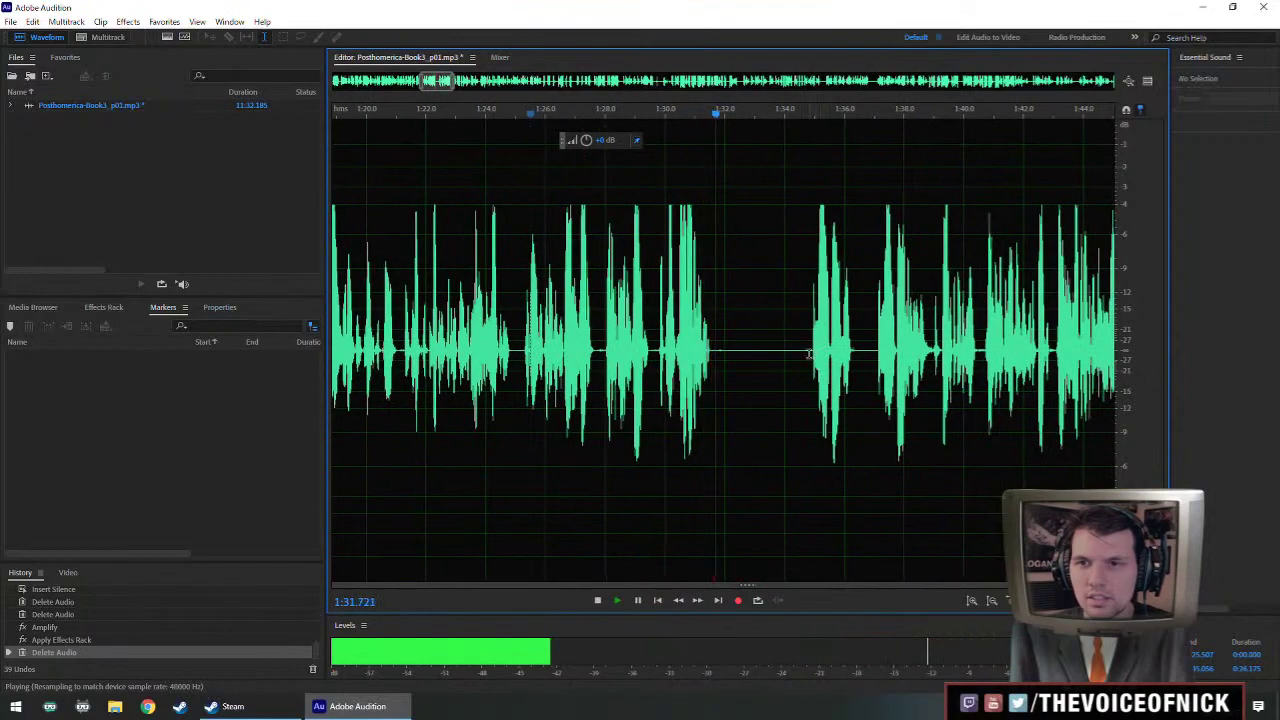
- Listen from about 1:34.8, delete the audio from about 1:31.5 to 1:36.3, and replay from about 1:30
left_click(817, 357)
scroll(1112, 351, "up", 1)
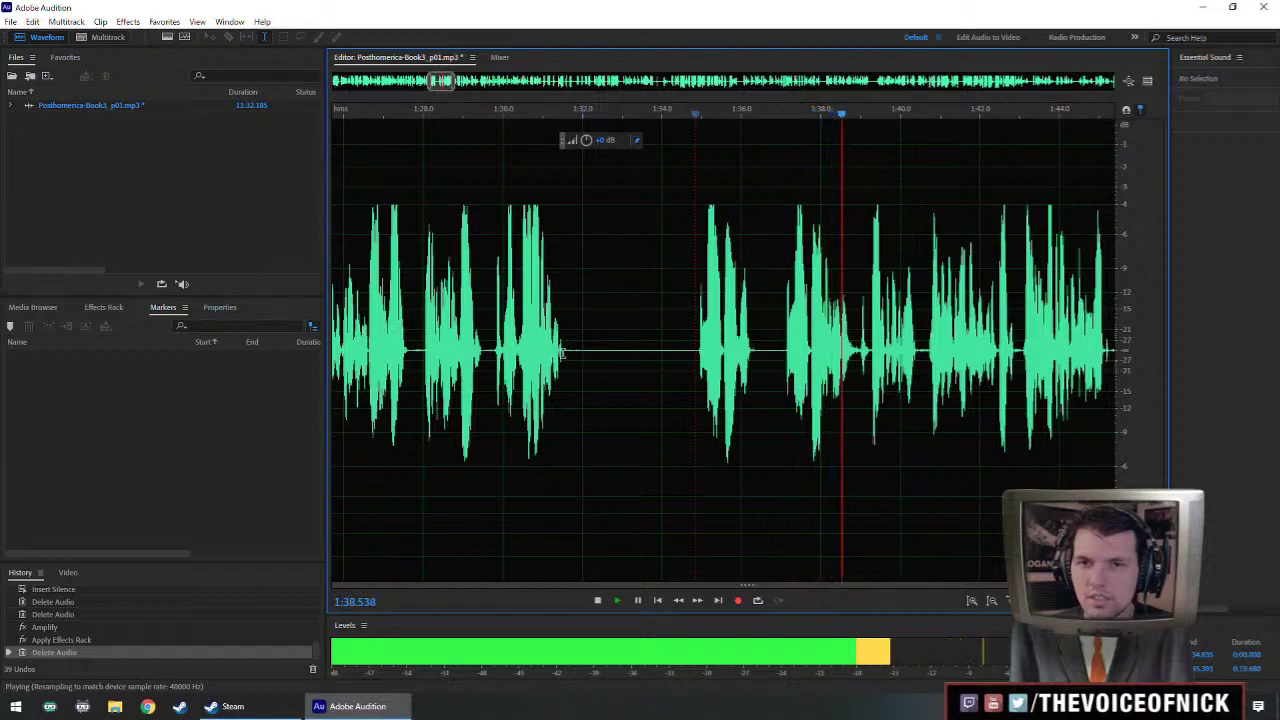
left_click_drag(562, 352, 751, 352)
key("Delete")
left_click(505, 310)
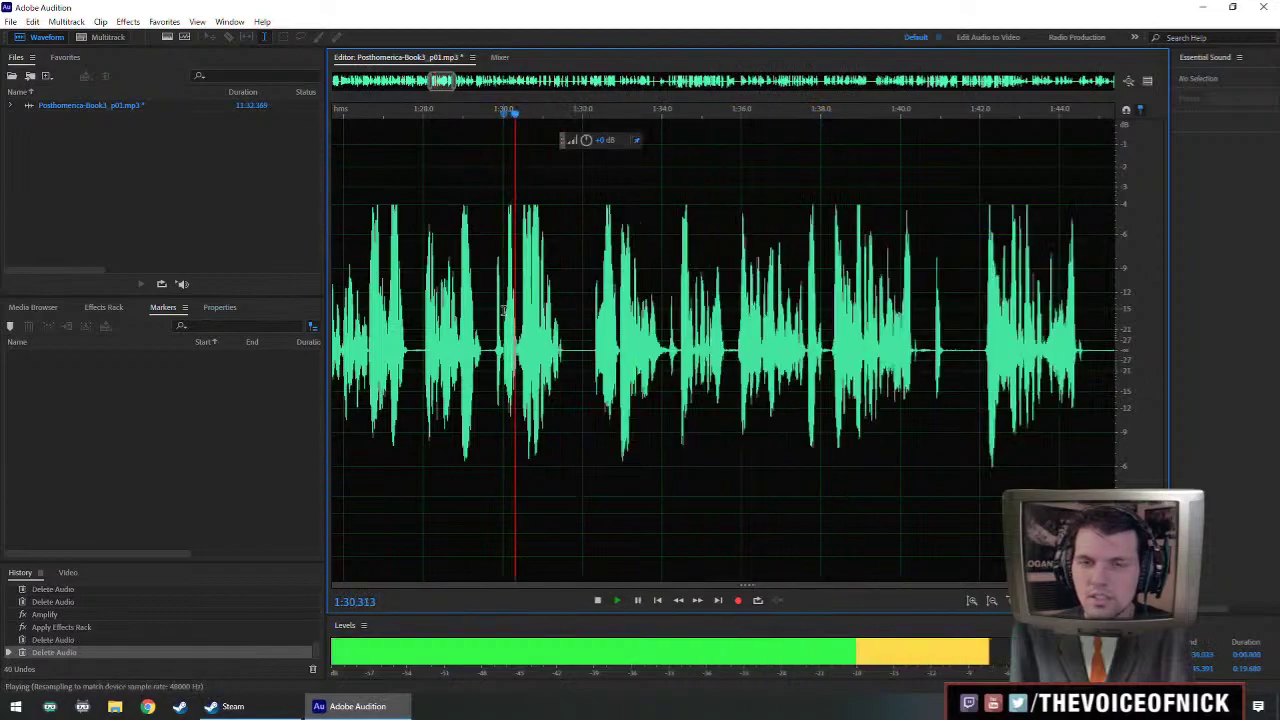
scroll(505, 312, "down", 1)
scroll(710, 357, "up", 1)
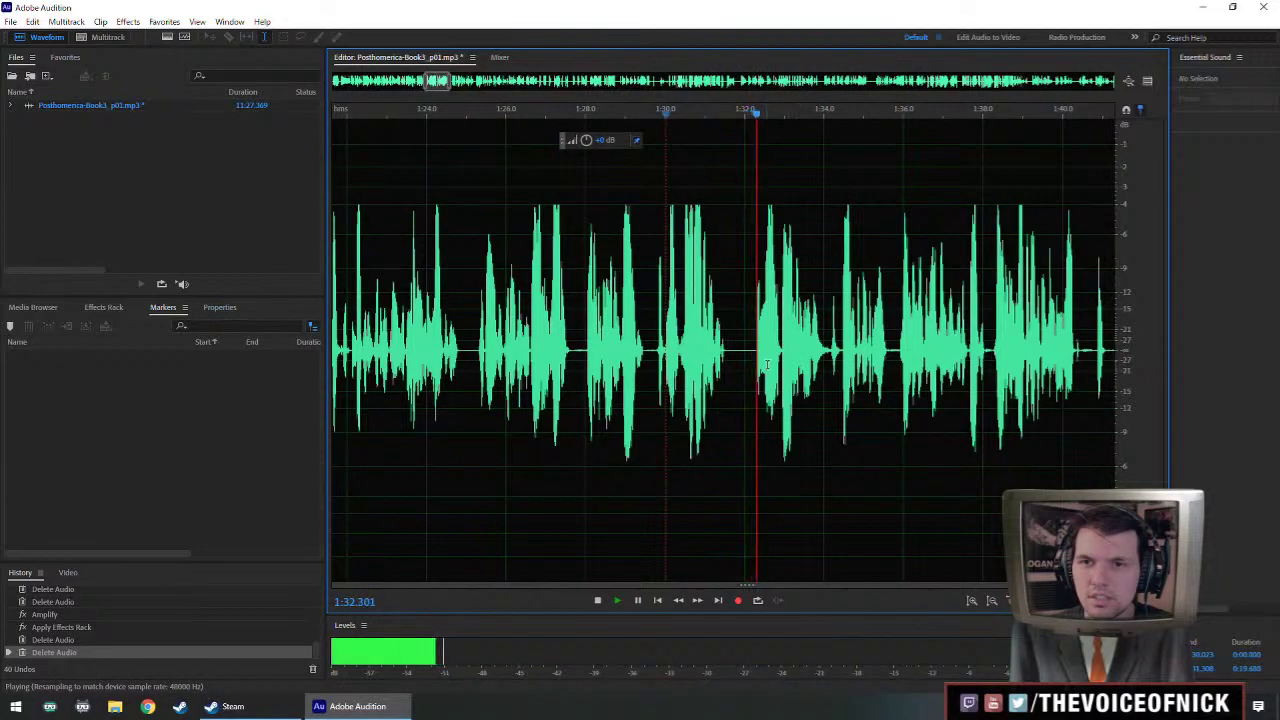
- Delete about 0.2 s from the pause at about 1:31.7 and replay from about 1:29.4
key("space")
left_click_drag(734, 360, 741, 360)
key("Delete")
left_click(642, 325)
key("space")
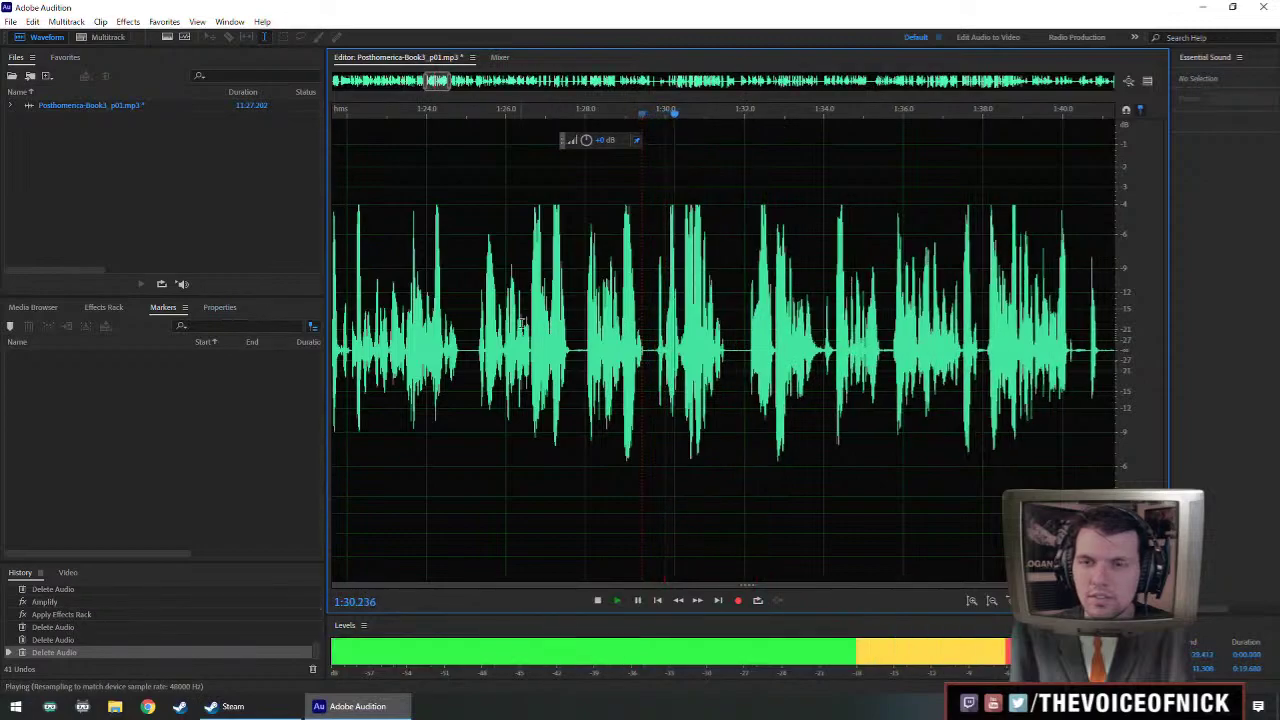
- Listen to the following lines up to about 1:48.4, restarting playback from about 1:42
scroll(521, 323, "down", 5)
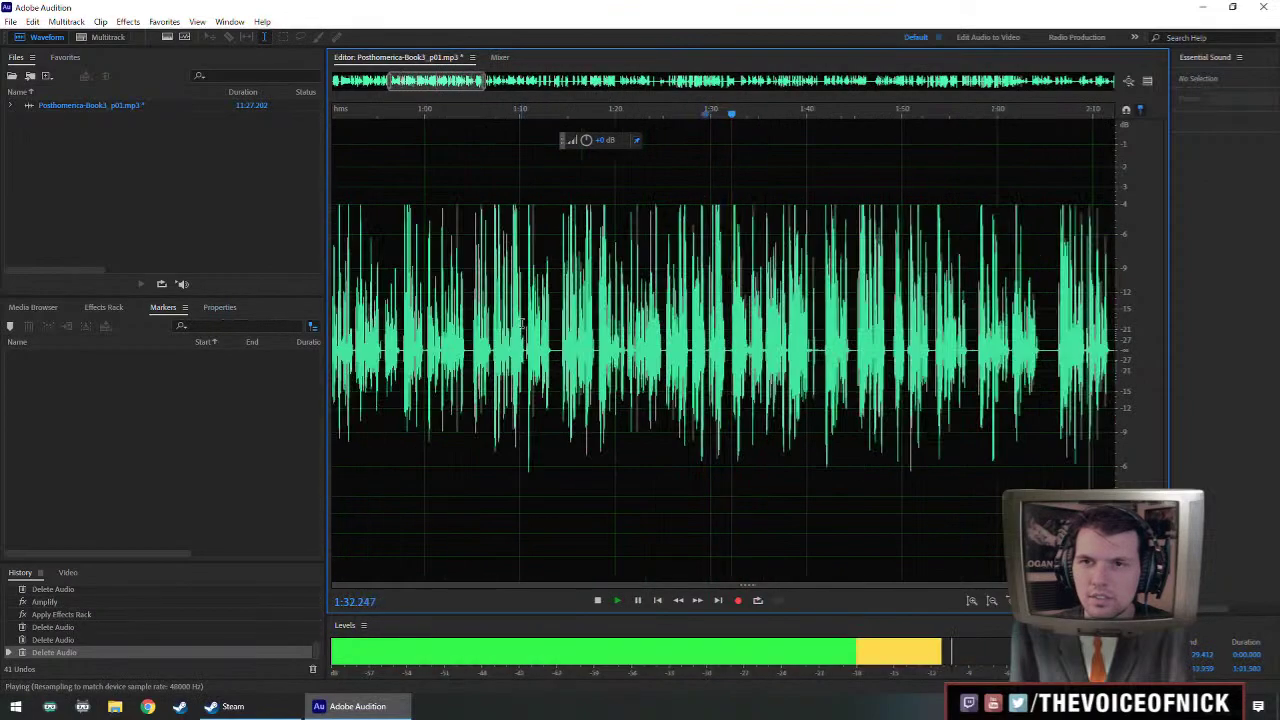
scroll(800, 346, "up", 3)
scroll(708, 336, "up", 3)
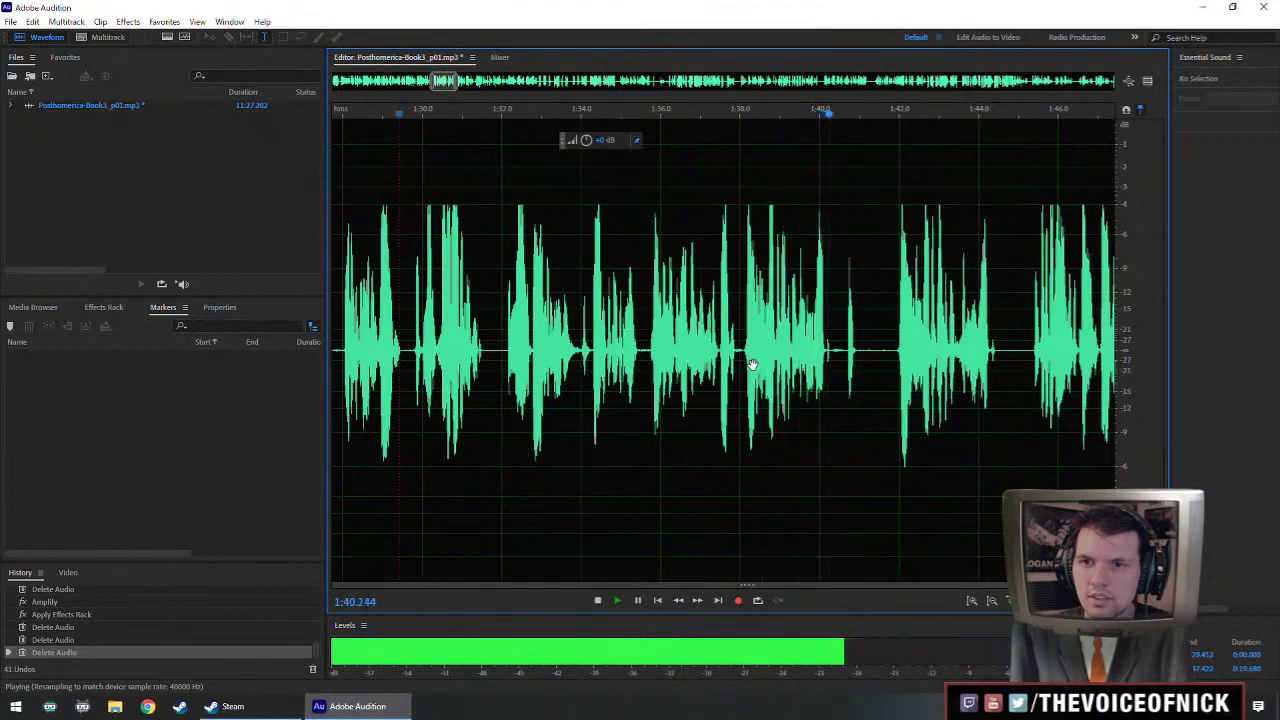
key("space")
key("space")
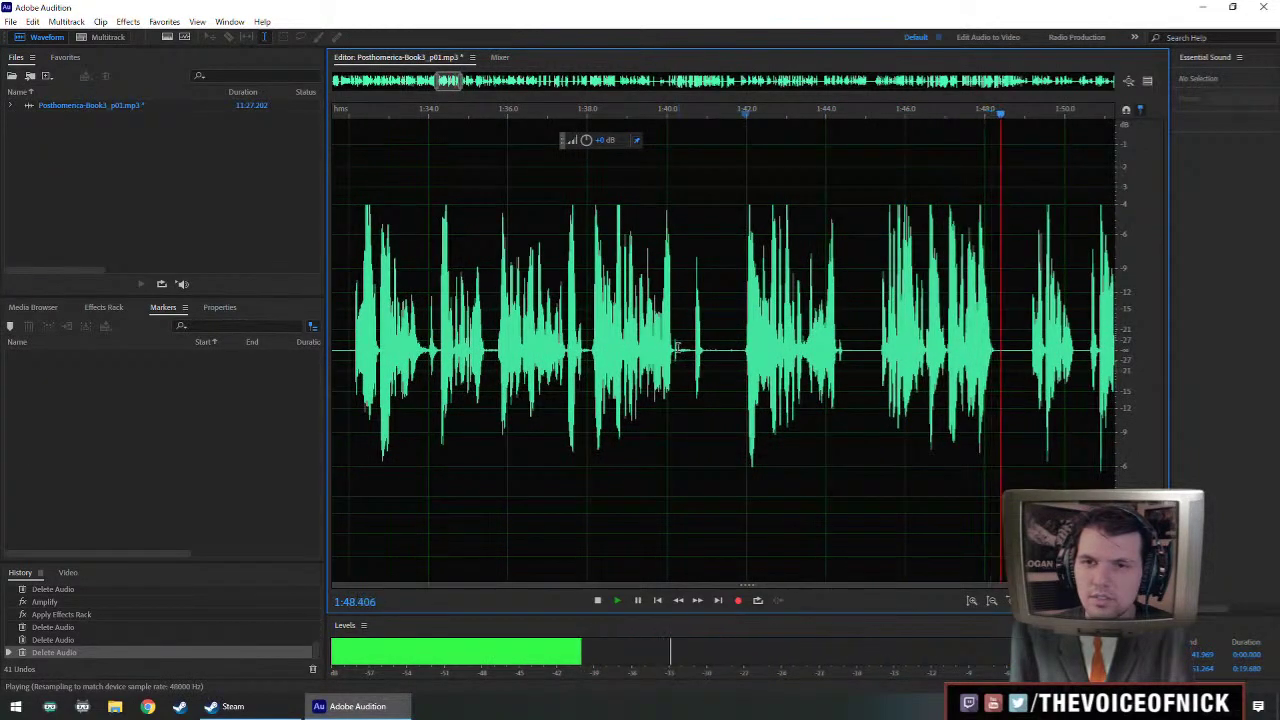
key("space")
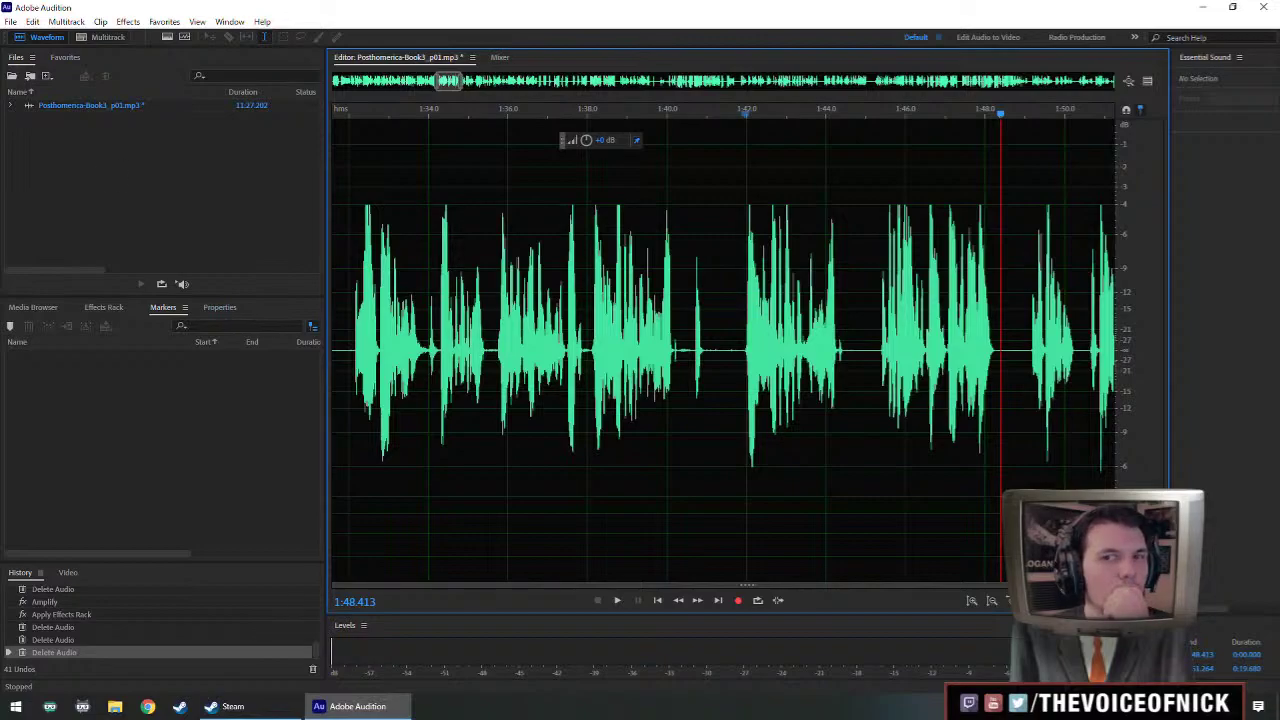
- Listen from about 1:35.7 and from about 1:45.3 to compare the repeated takes
scroll(869, 390, "down", 1)
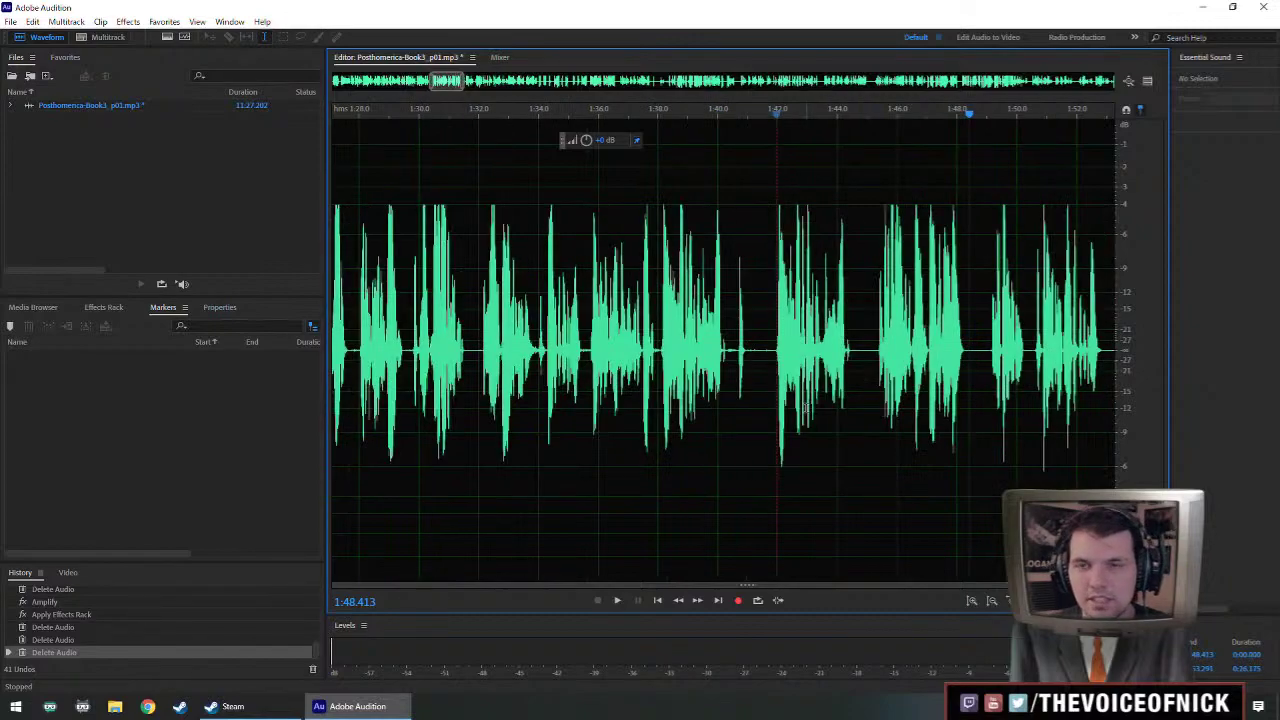
left_click_drag(785, 320, 799, 322)
left_click(643, 333)
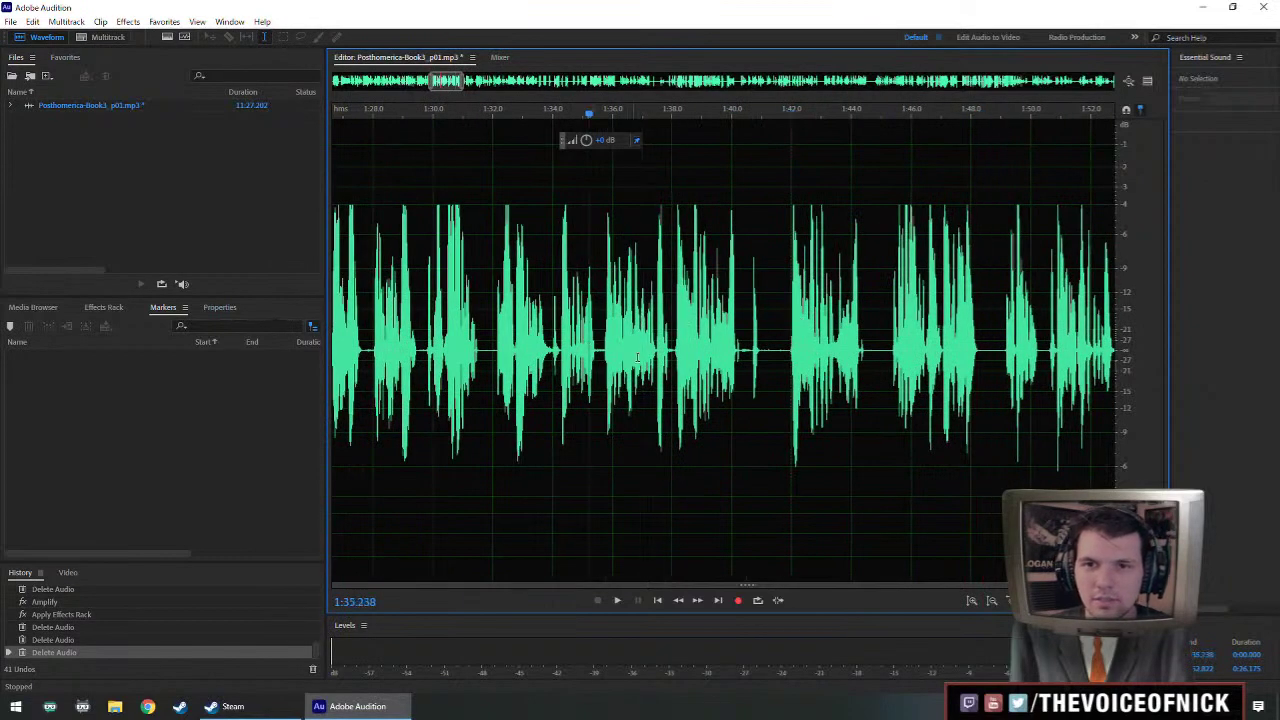
left_click(605, 351)
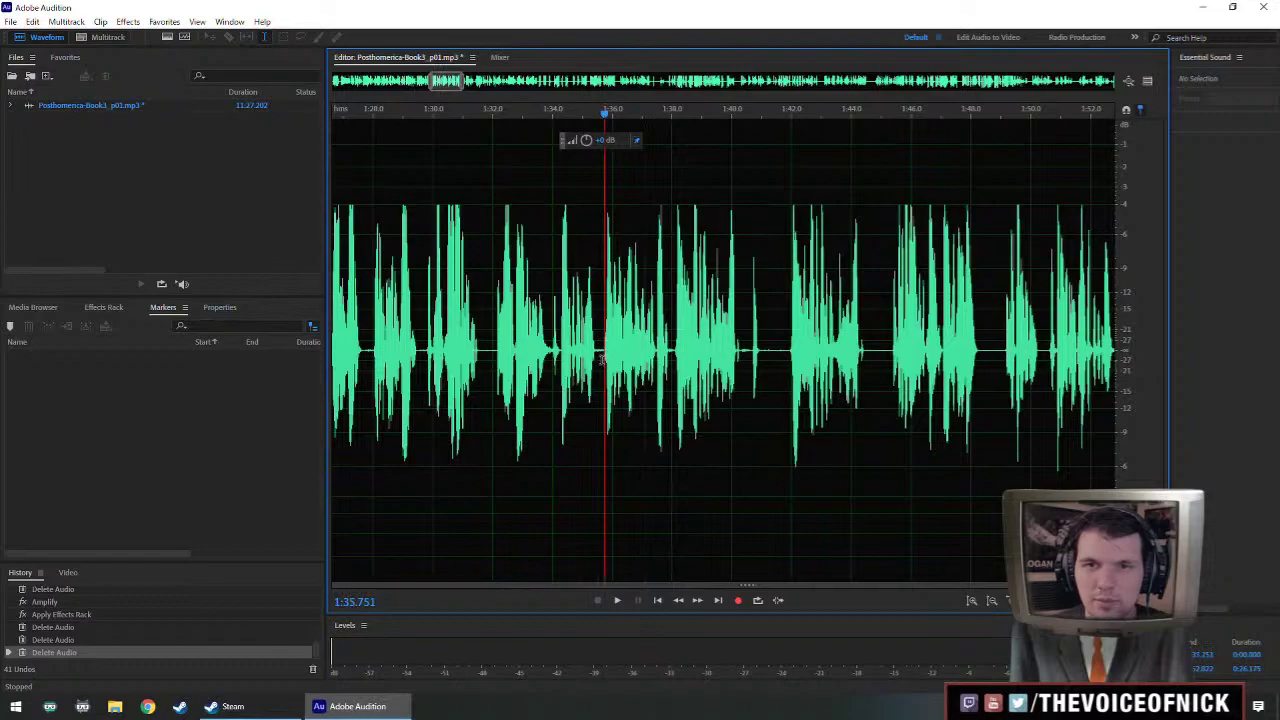
left_click(603, 359)
key("space")
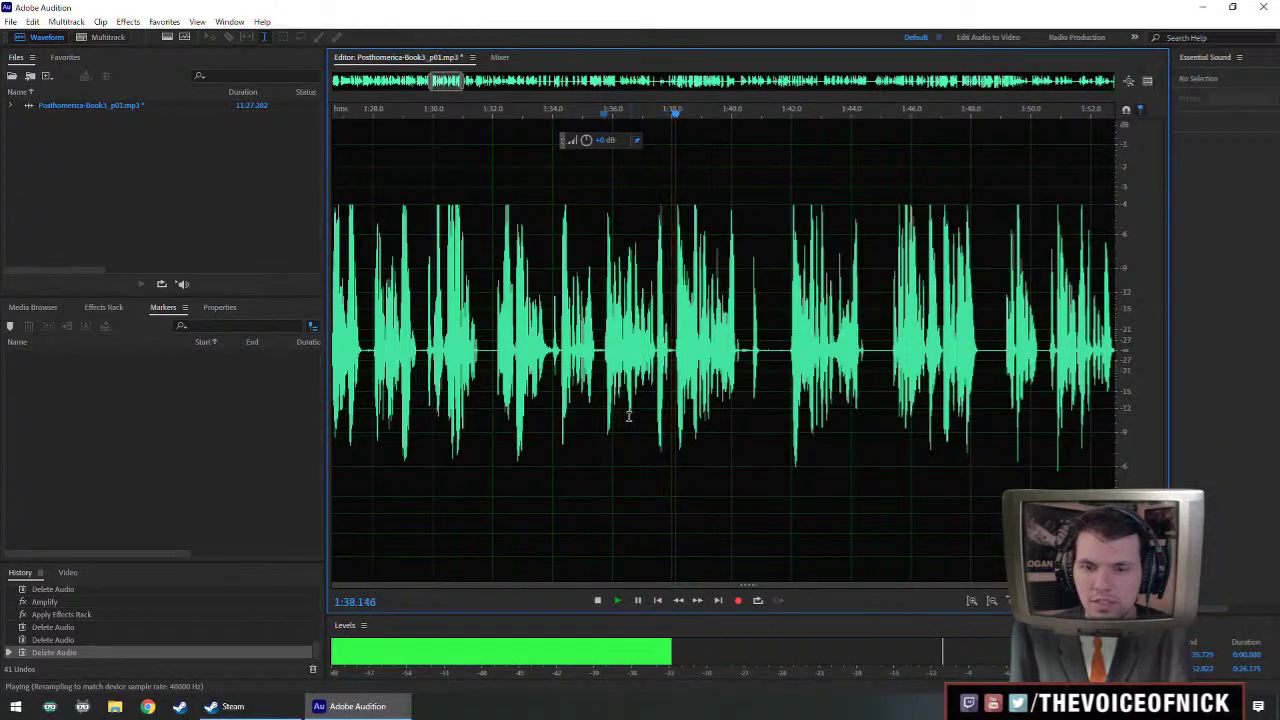
scroll(636, 425, "up", 1)
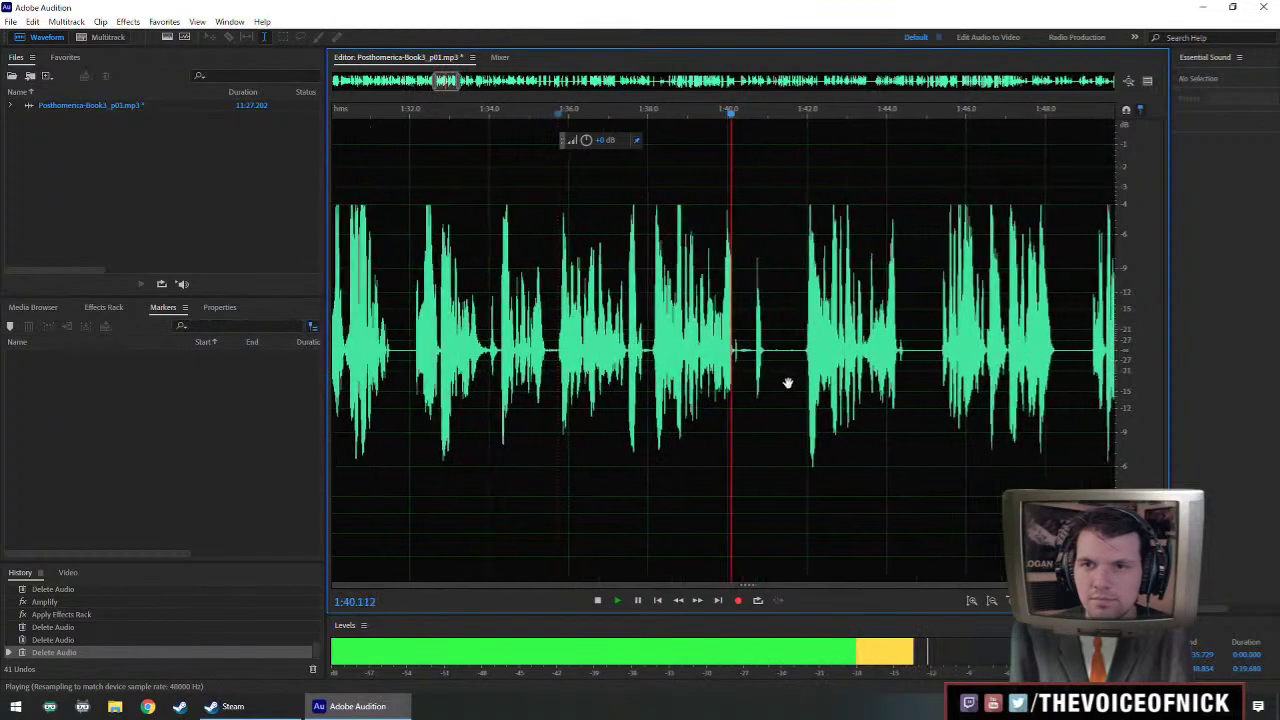
key("space")
left_click(934, 357)
key("space")
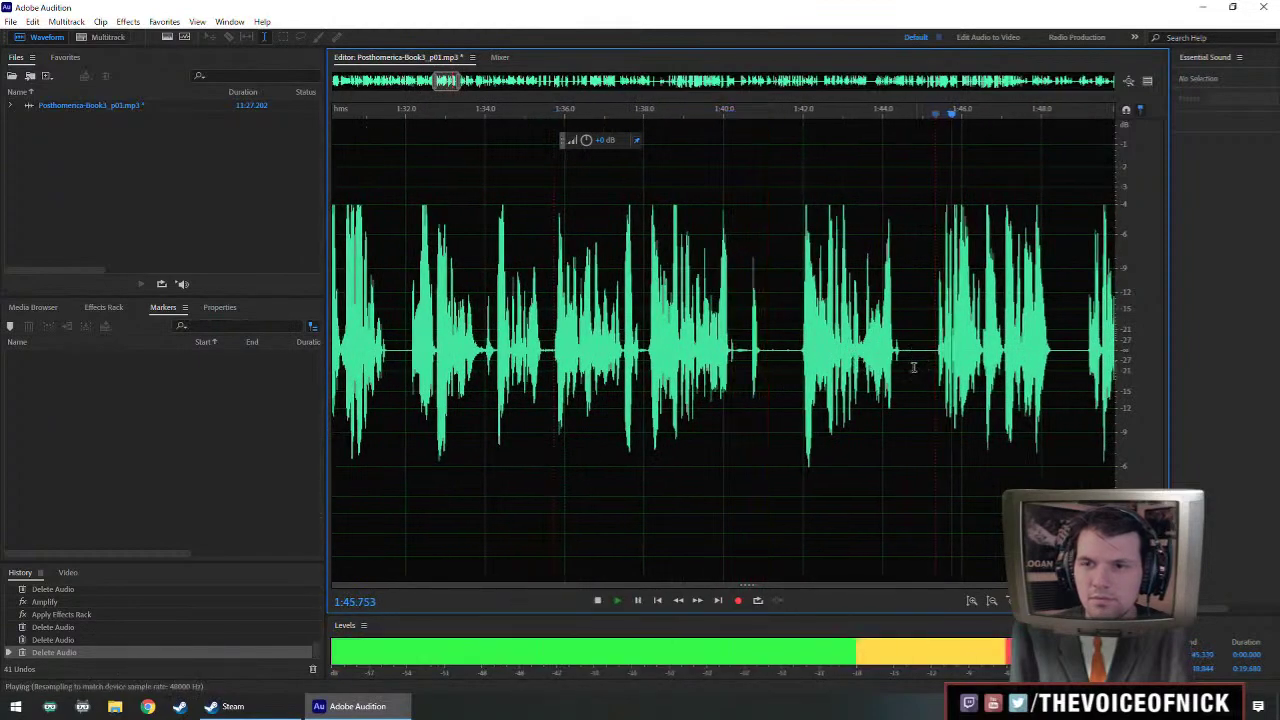
key("space")
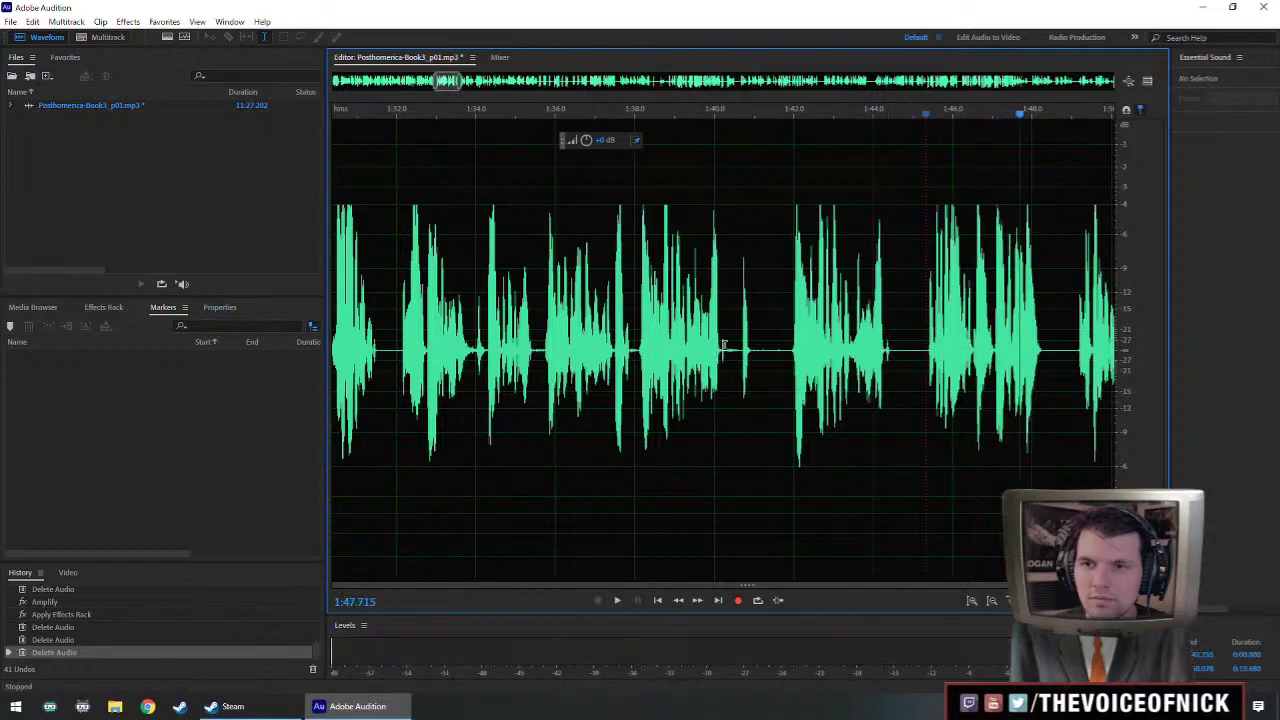
- Delete the repeated take from about 1:40.7 to 1:45.3 and replay from about 1:37.5
left_click_drag(727, 357, 820, 383)
left_click(747, 352)
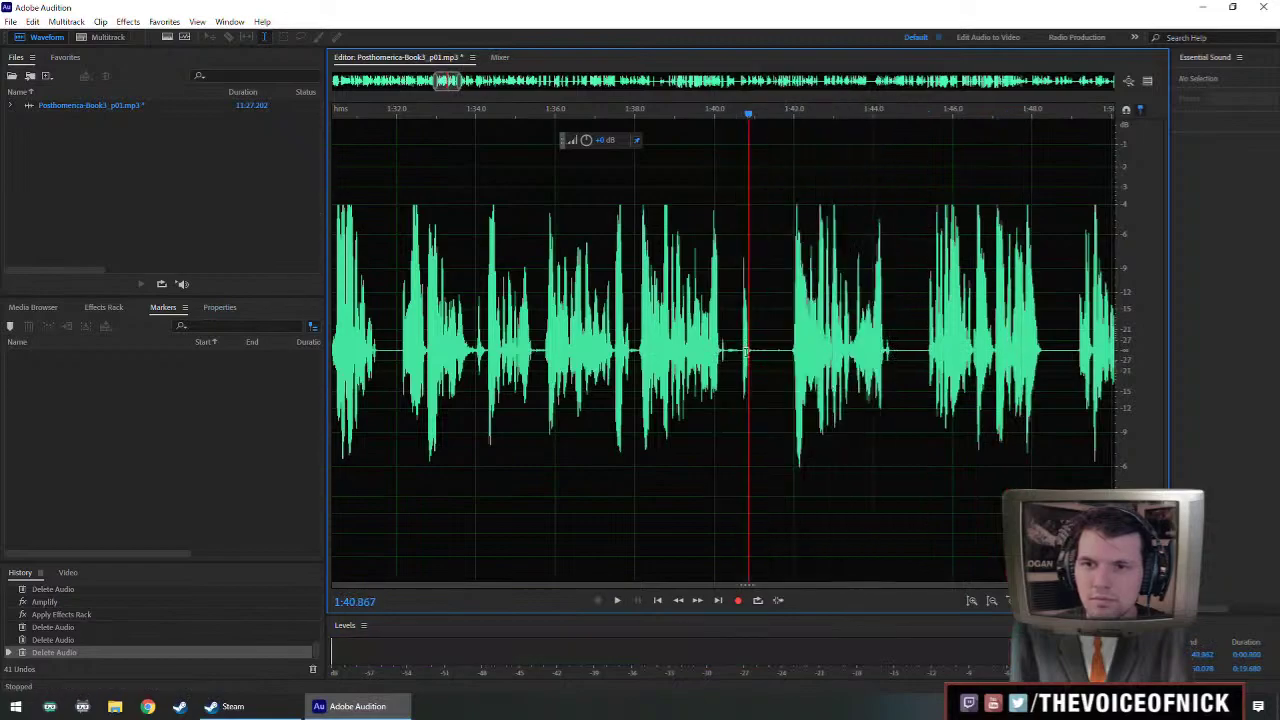
left_click_drag(742, 358, 920, 392)
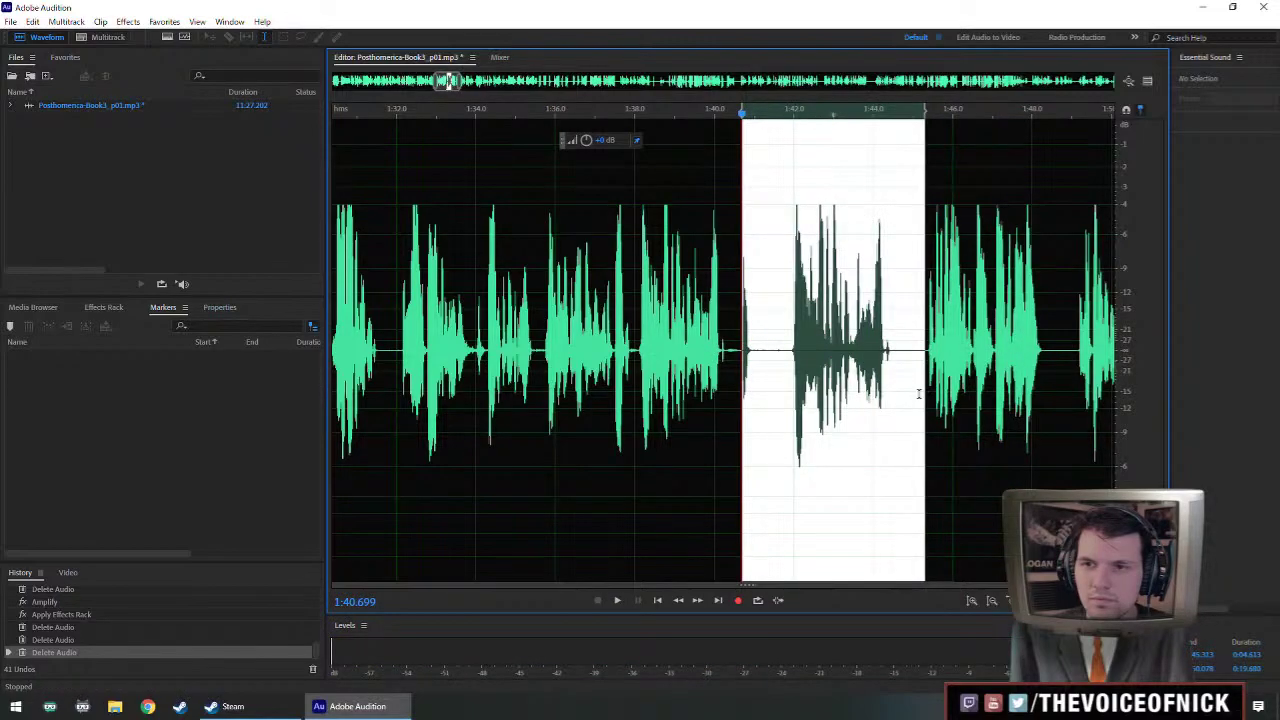
key("Delete")
left_click(614, 300)
key("space")
scroll(630, 310, "up", 3)
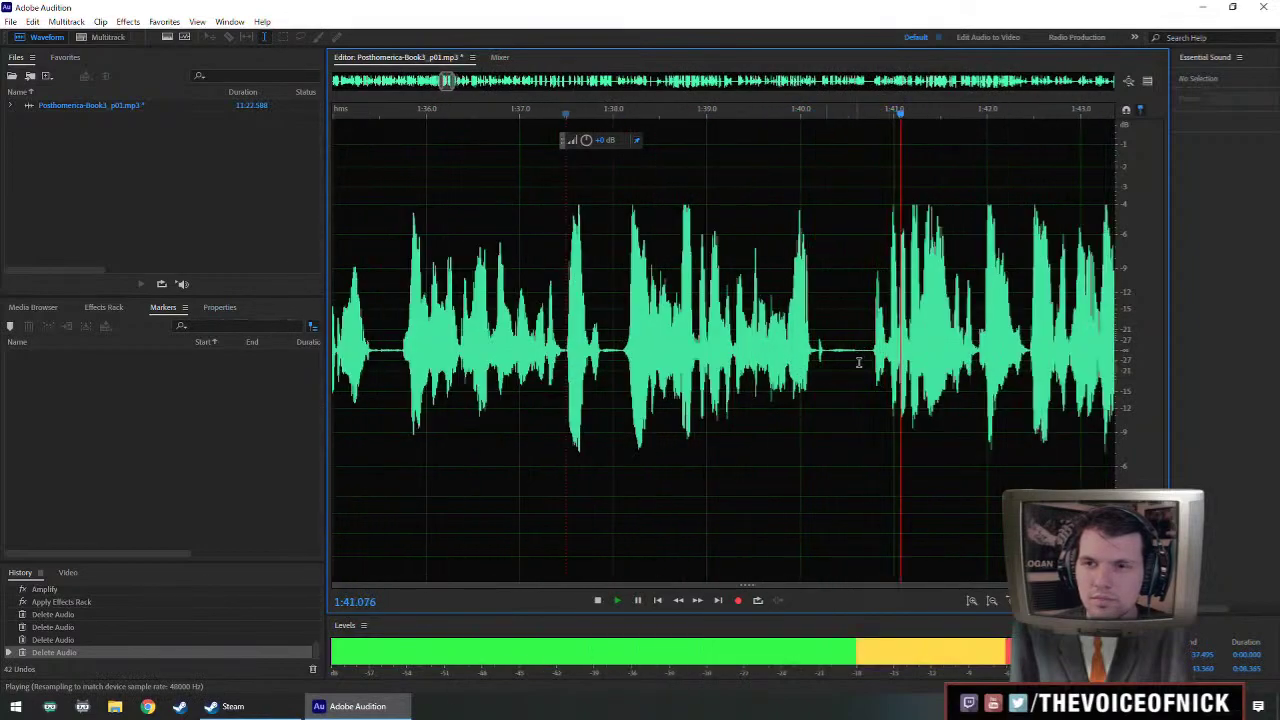
- Delete about 0.1 s from the pause at about 1:40.6 and listen from about 1:38.8 to 1:47
left_click_drag(860, 362, 870, 358)
key("Delete")
left_click(688, 356)
key("space")
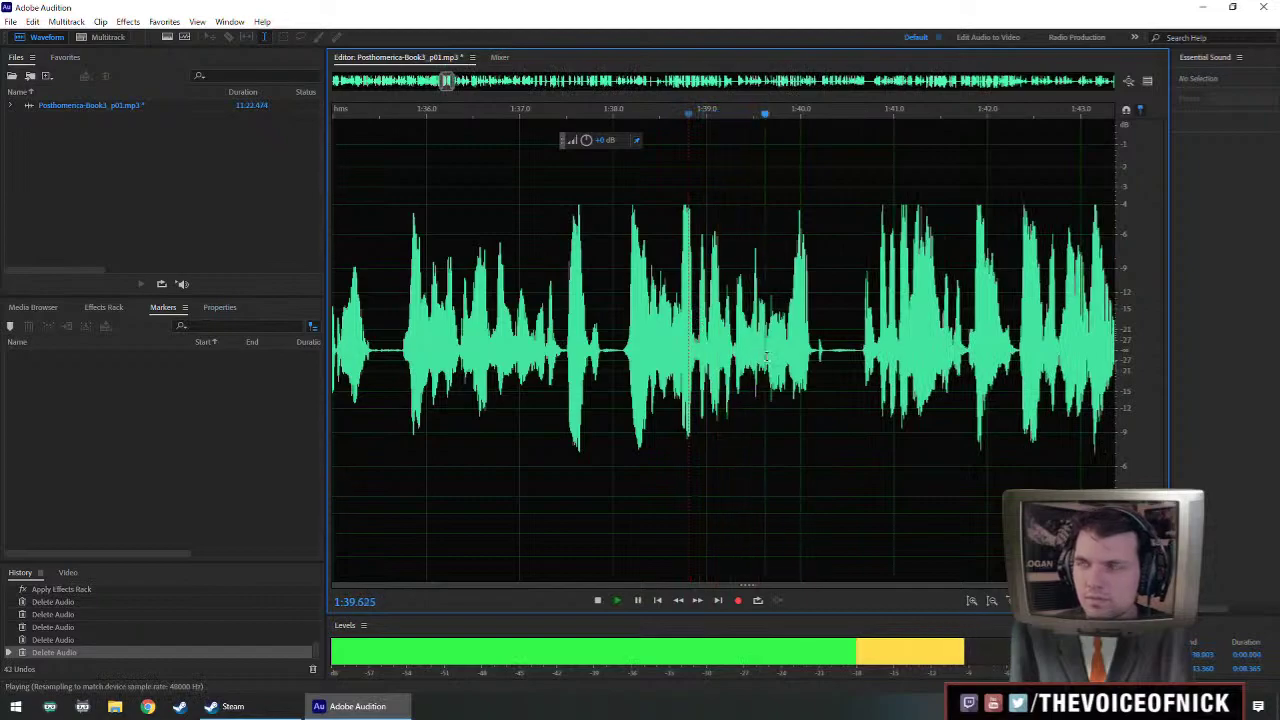
scroll(775, 342, "down", 2)
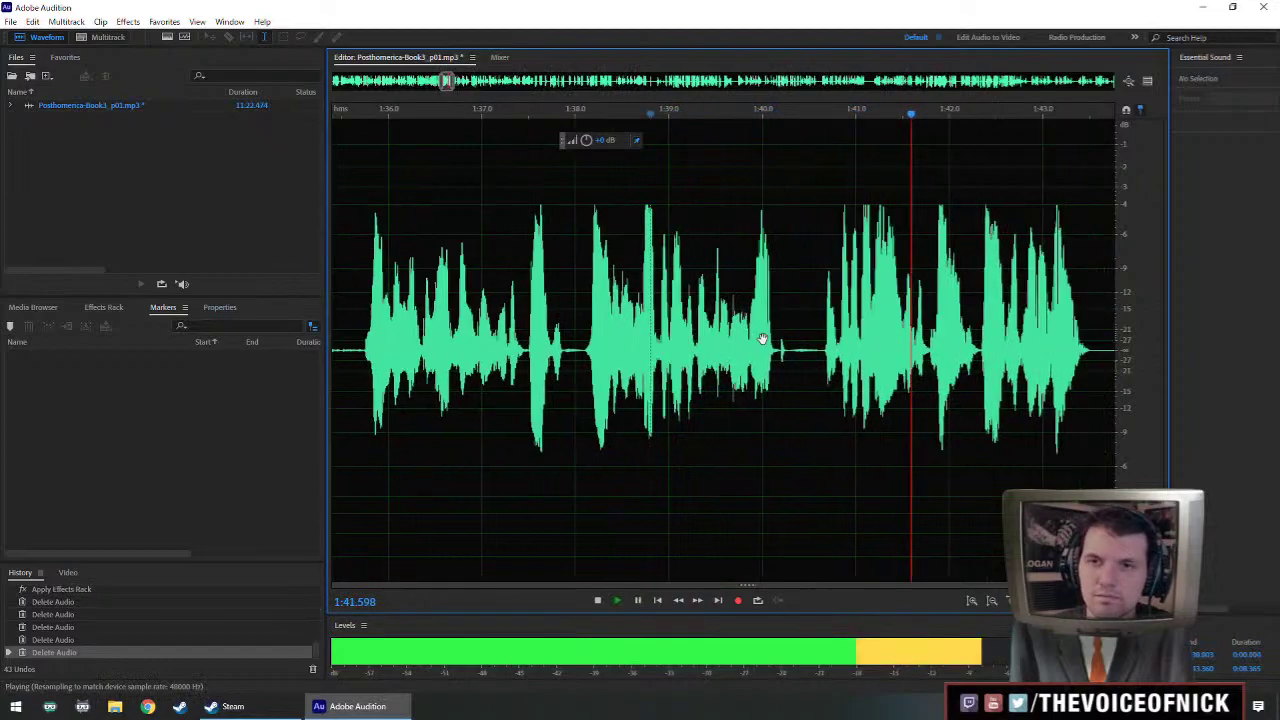
scroll(783, 331, "down", 4)
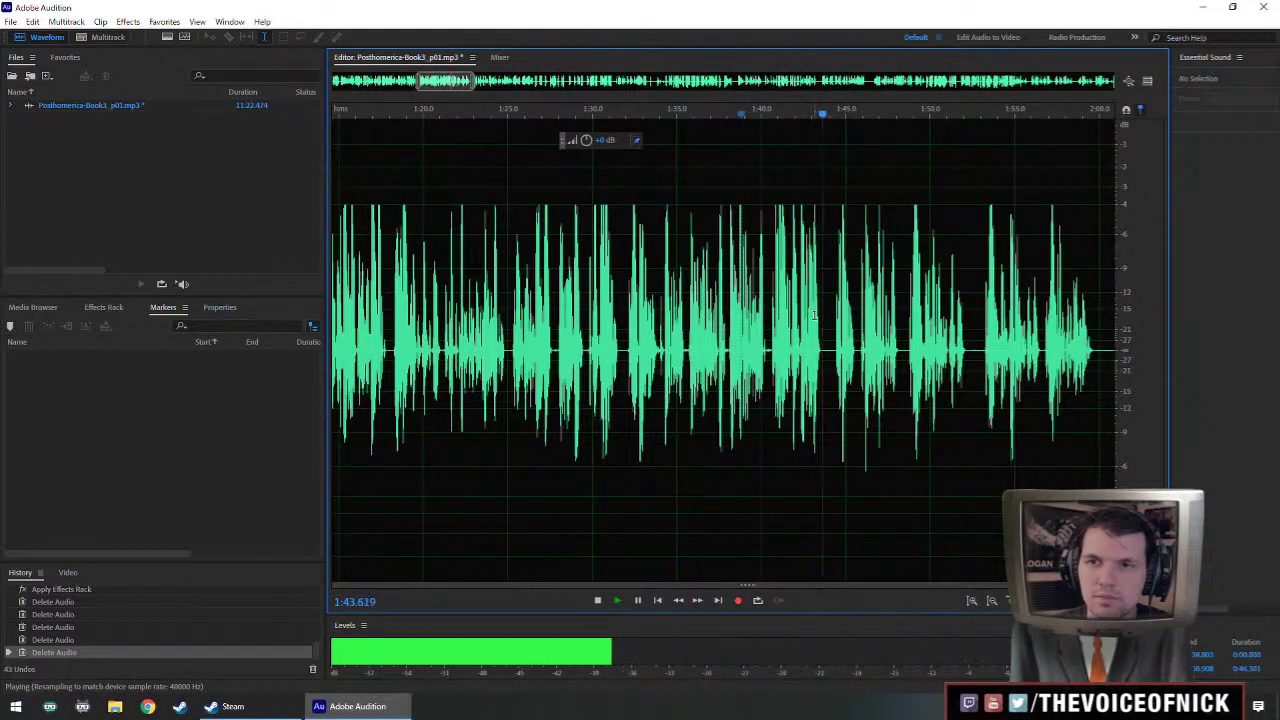
scroll(835, 355, "up", 4)
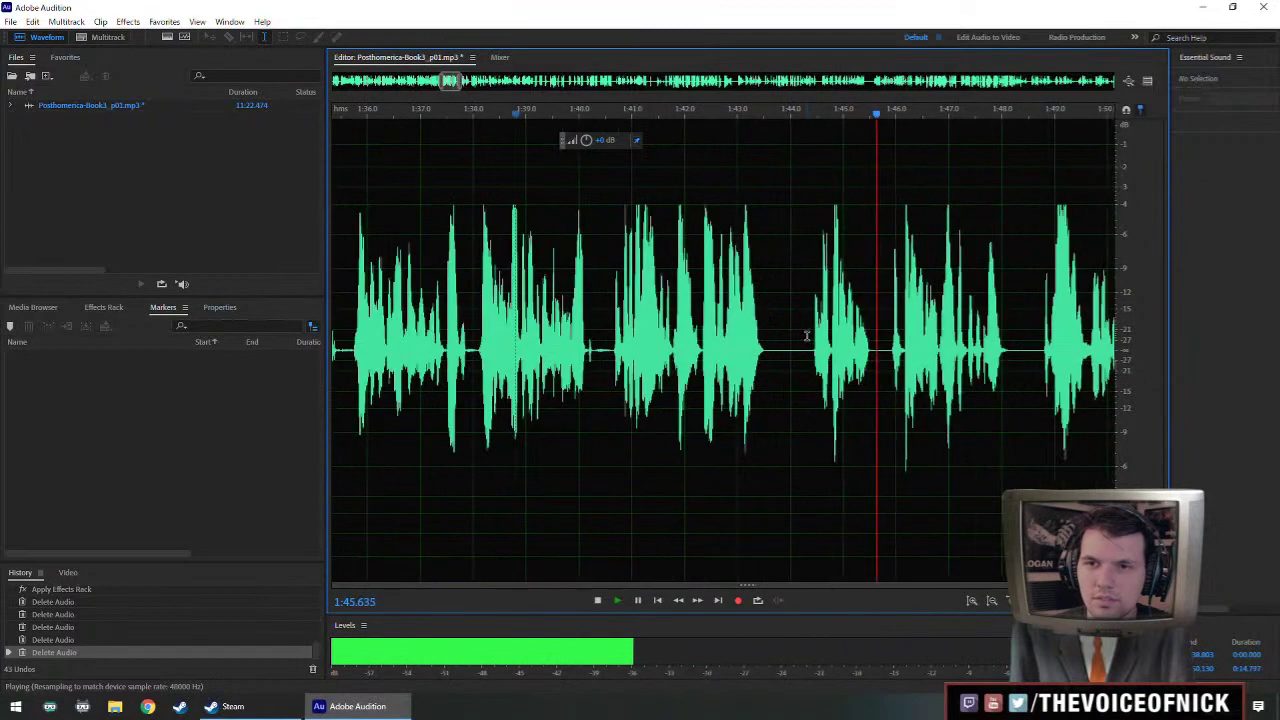
key("space")
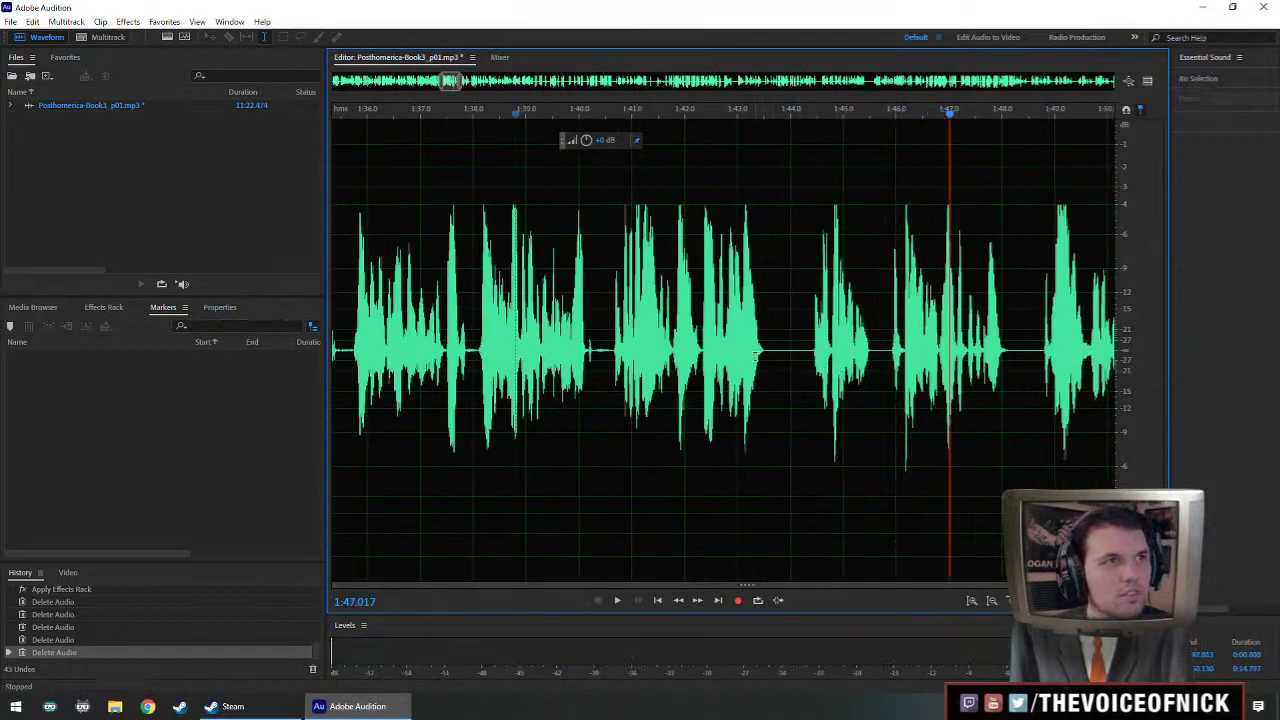
- Delete the audio from about 1:43.6 to 1:45.6 and replay from about 1:41.7
left_click_drag(768, 358, 872, 392)
key("Delete")
left_click(671, 314)
key("space")
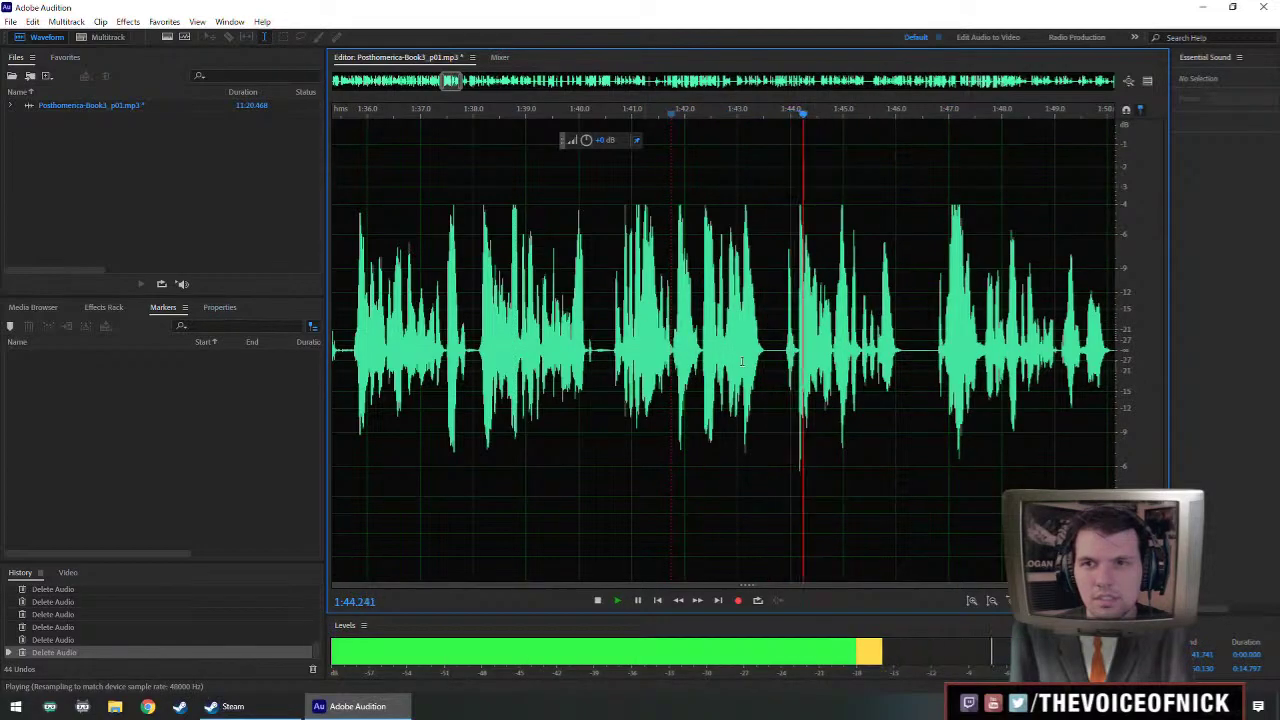
scroll(815, 358, "down", 2)
scroll(815, 358, "up", 2)
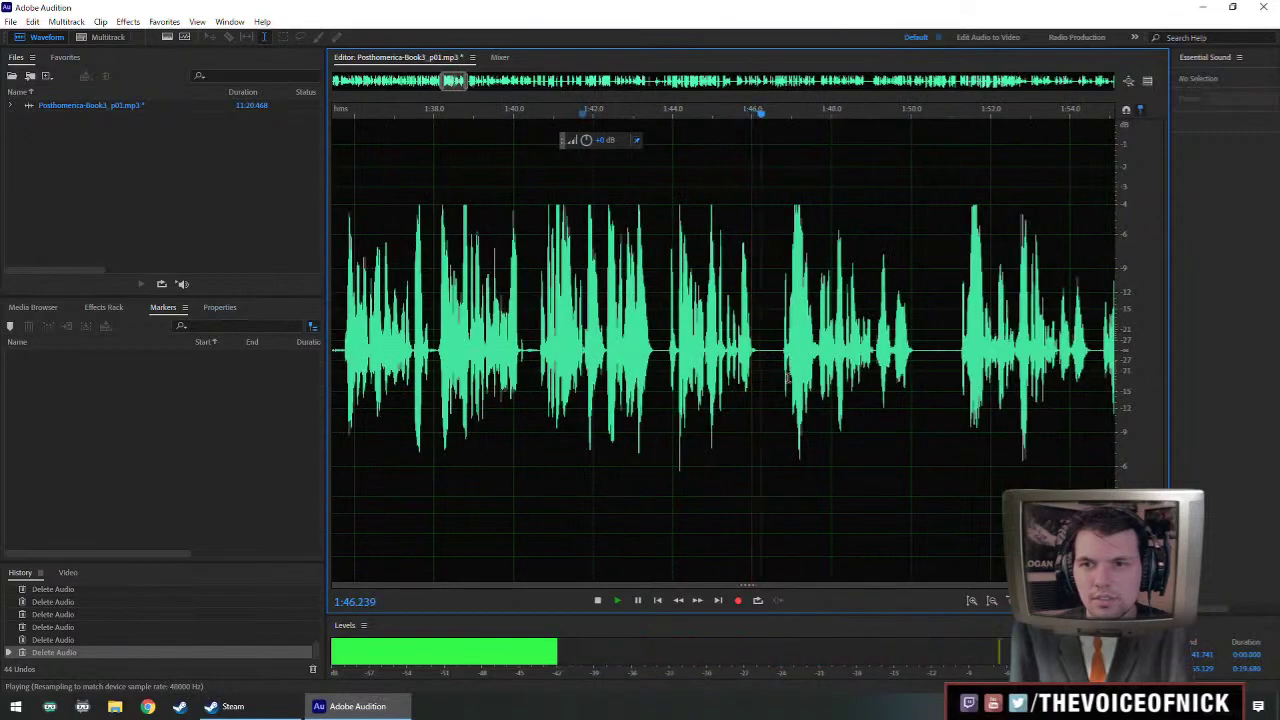
- Listen from about 1:51.2 and delete the repeated take from about 1:46.1 to 1:50.1
left_click(886, 362)
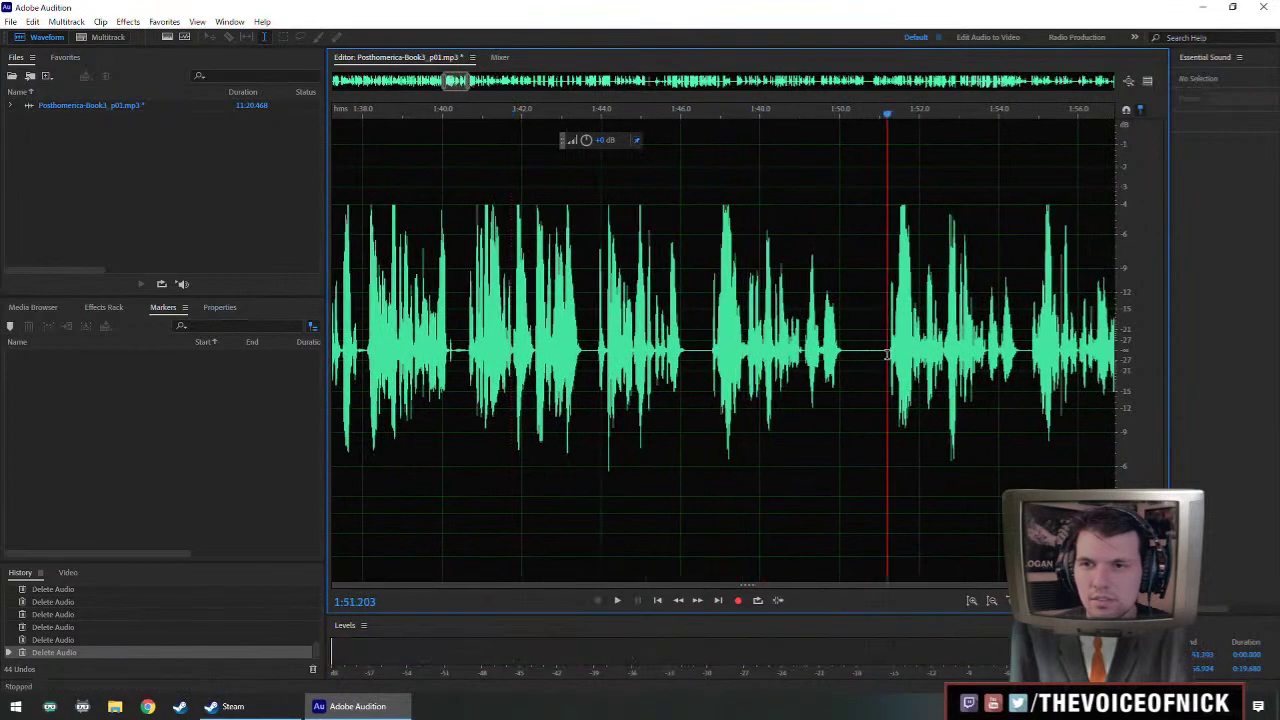
scroll(853, 362, "down", 2)
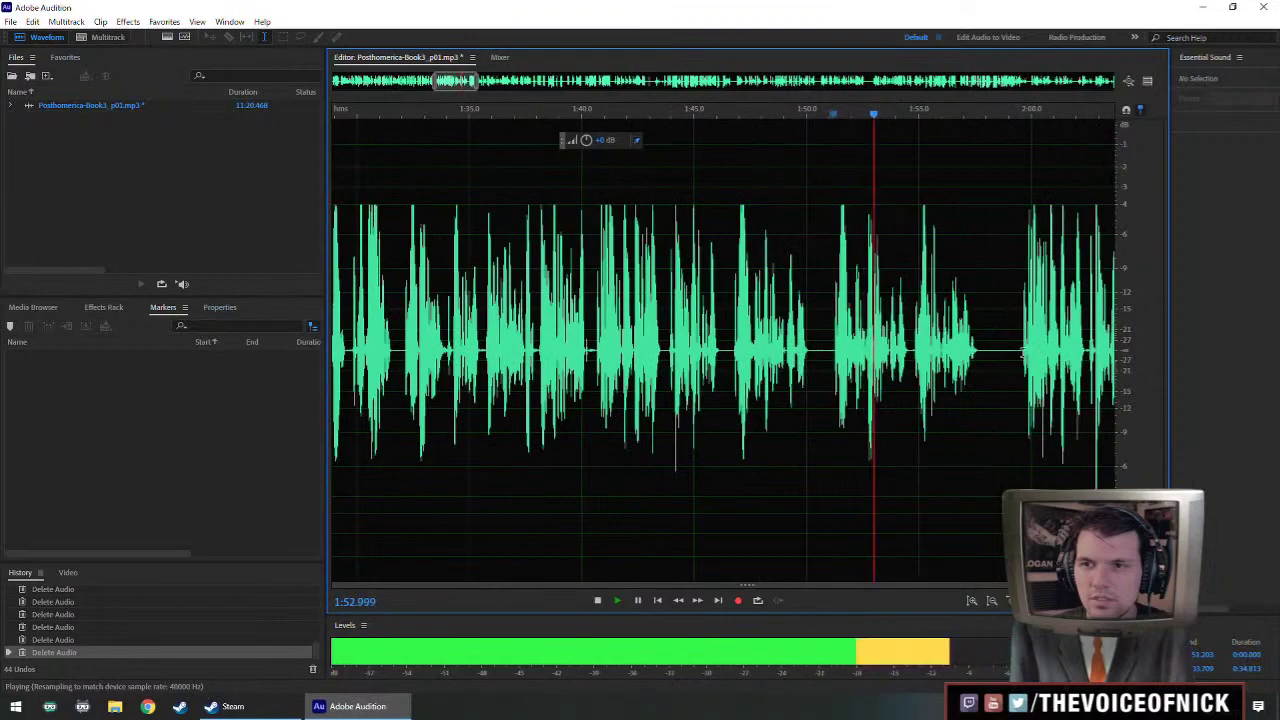
key("space")
left_click(720, 355)
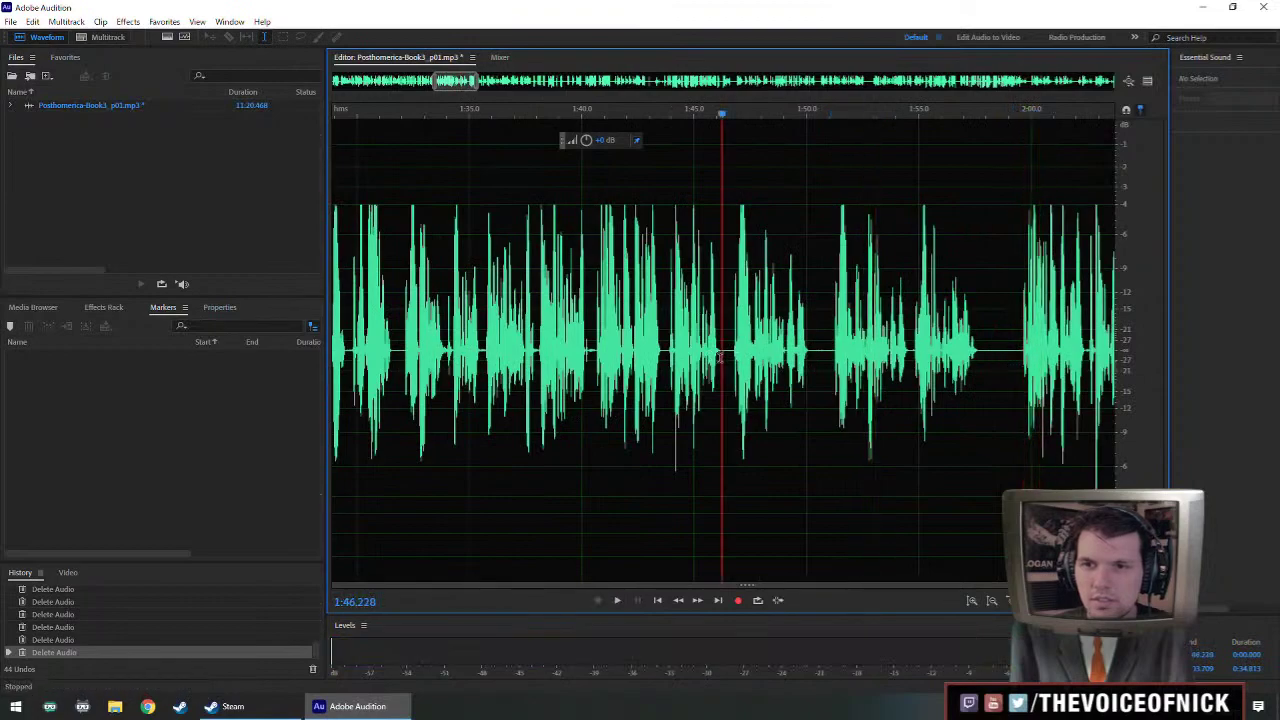
left_click_drag(720, 355, 809, 408)
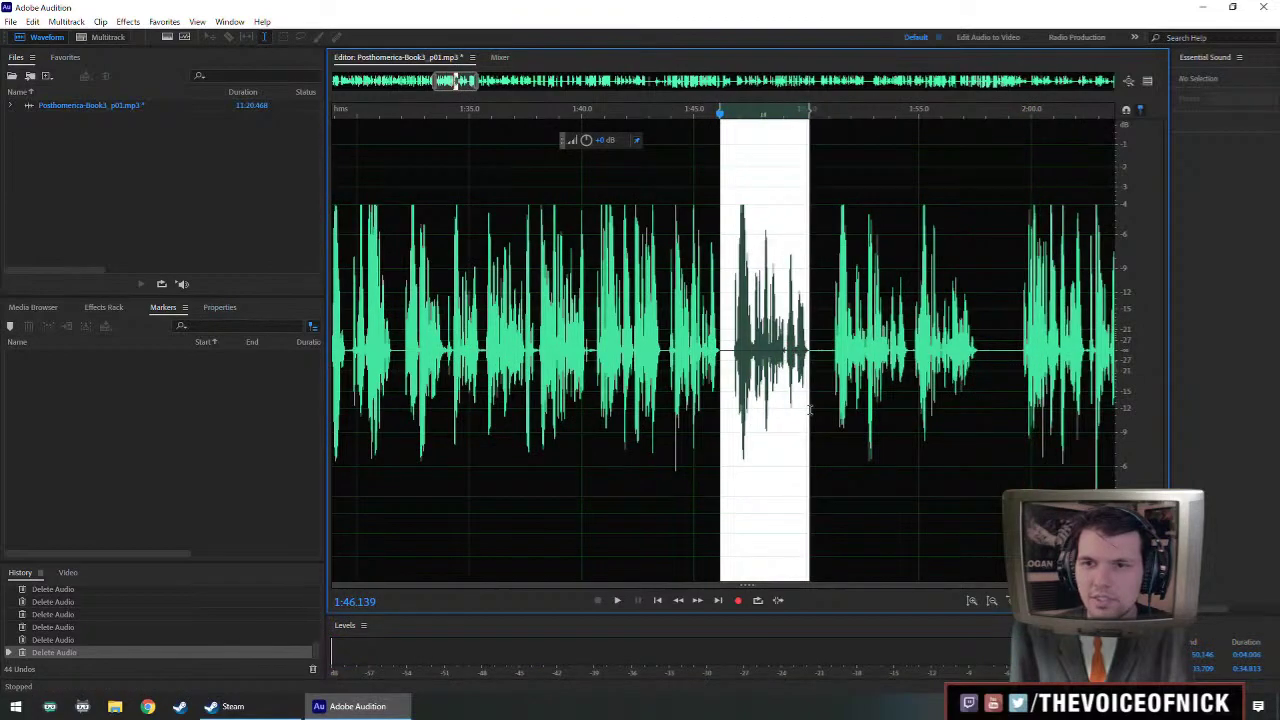
key("Delete")
- Delete about 0.15 s from the pause at about 1:46.5
scroll(689, 332, "up", 2)
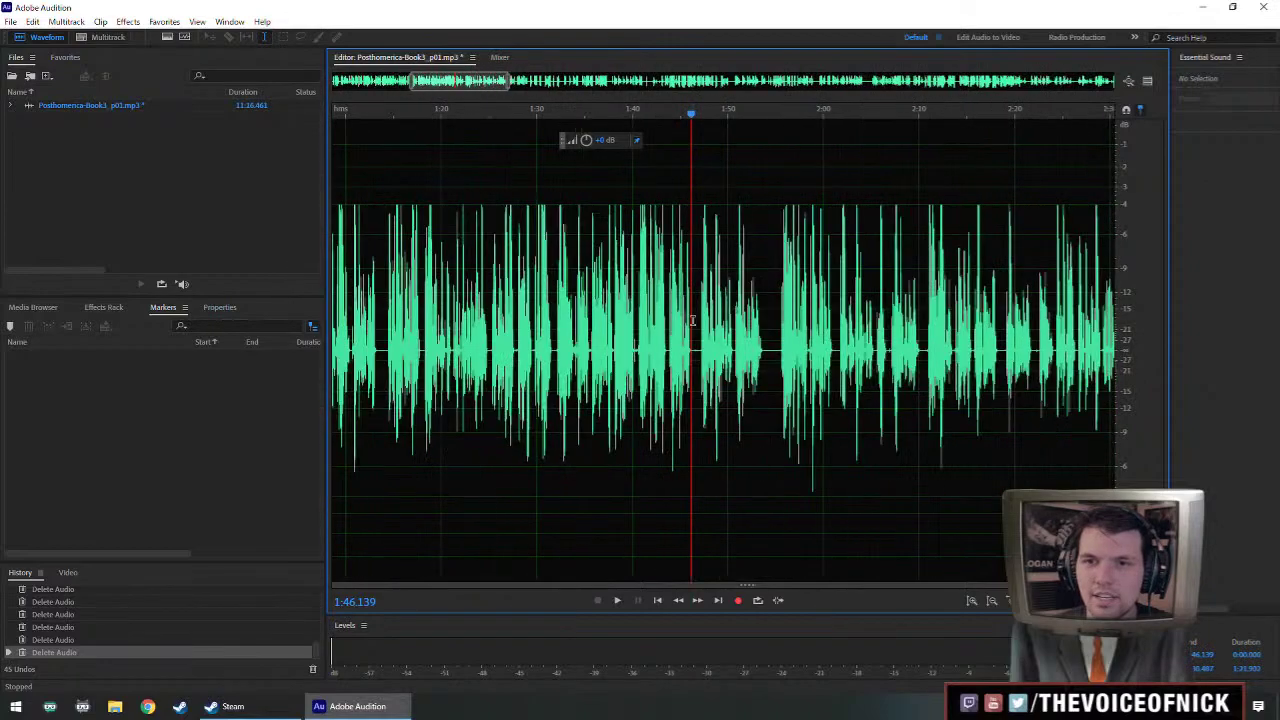
scroll(689, 332, "up", 1)
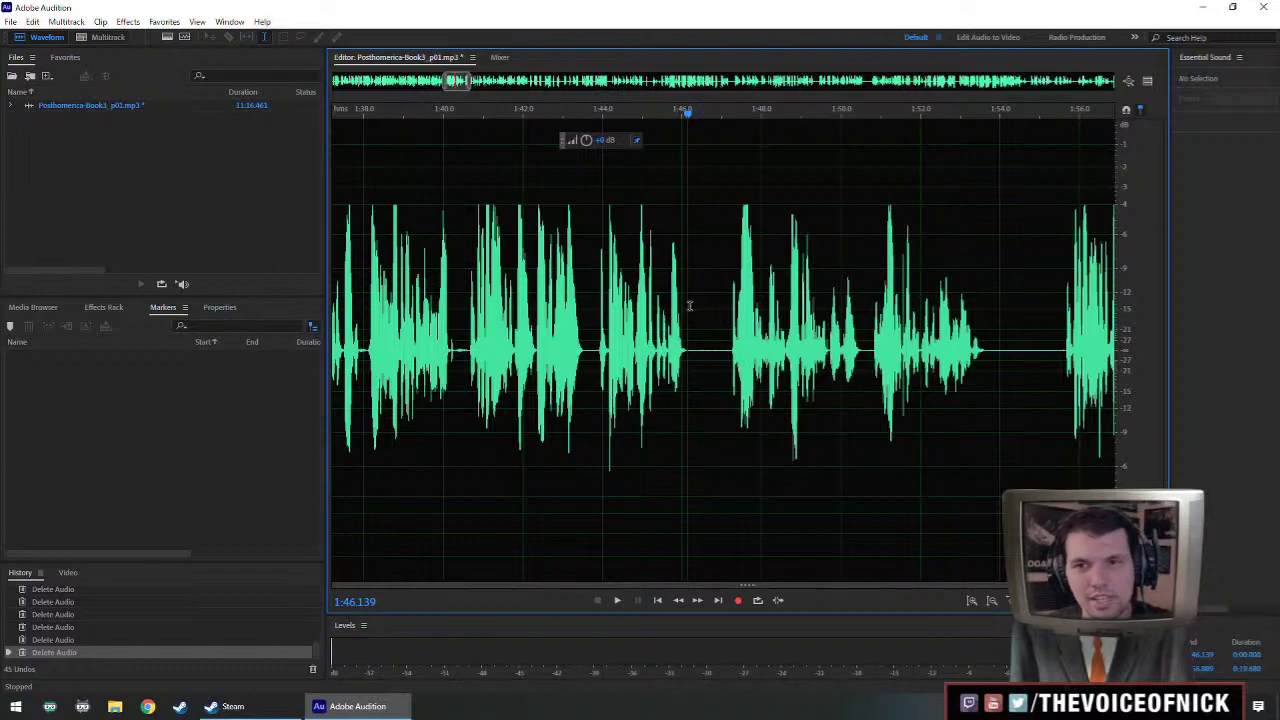
left_click(704, 358)
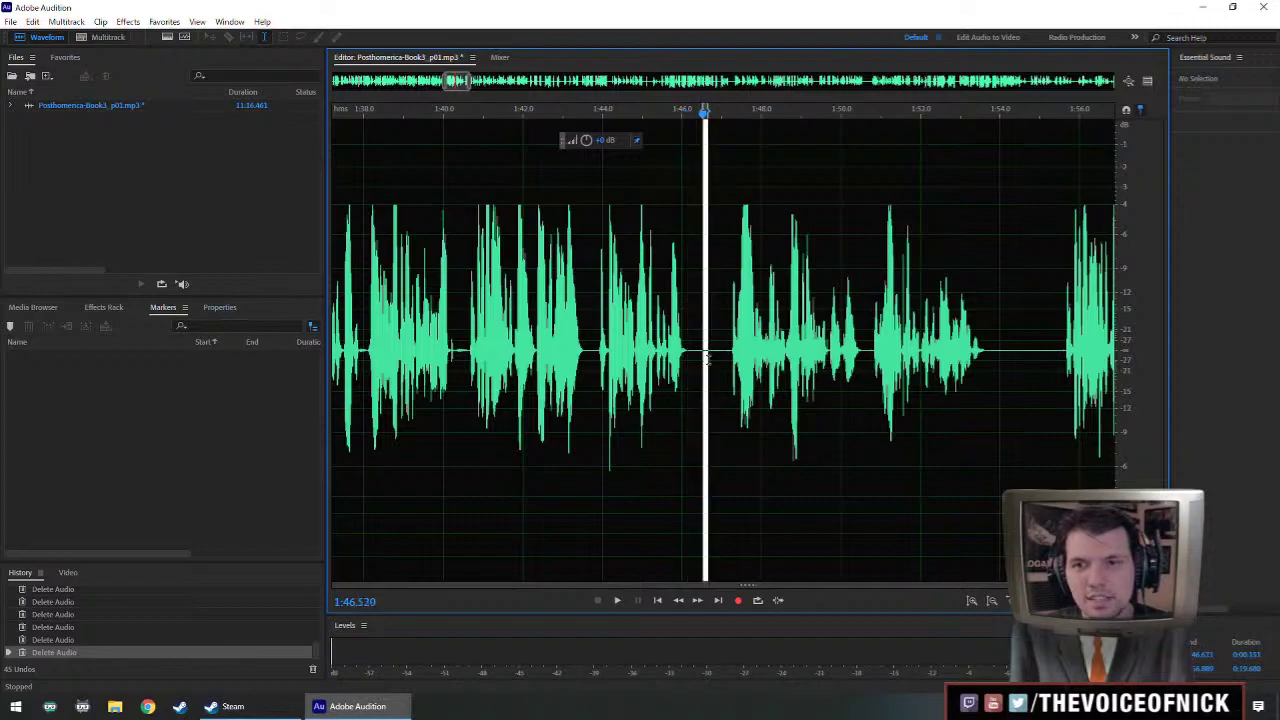
key("Delete")
left_click(688, 367)
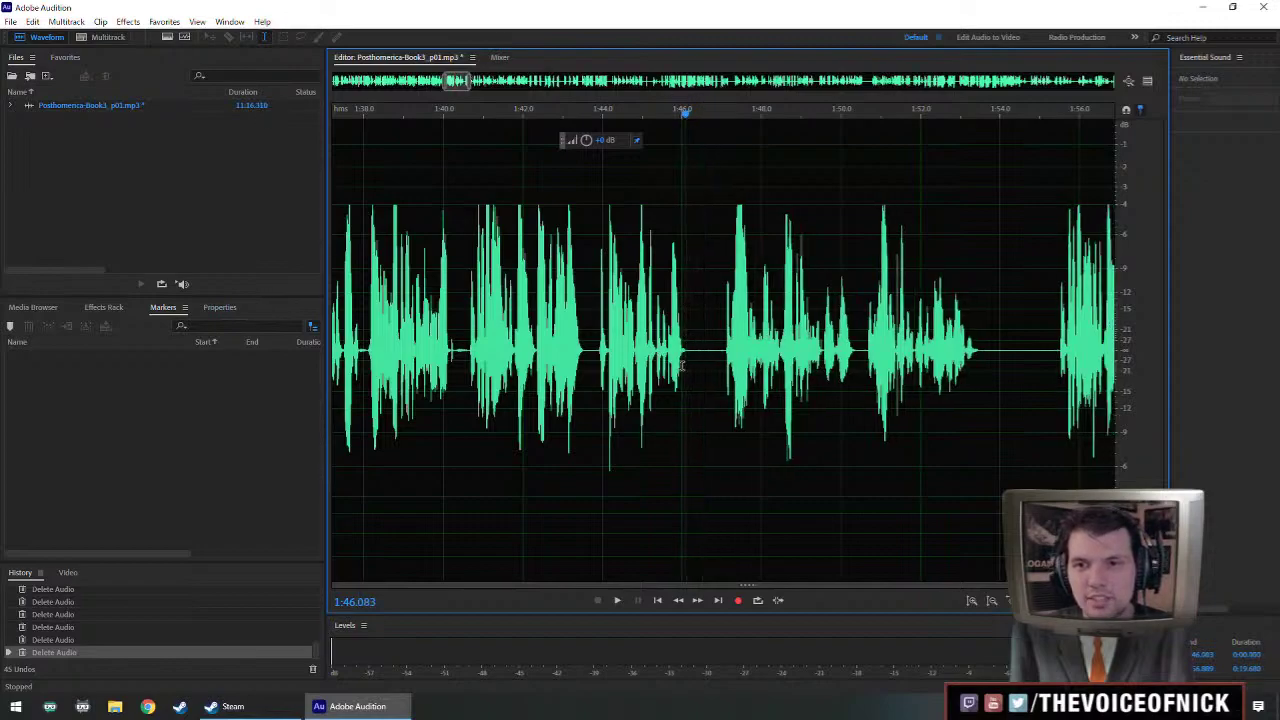
left_click(687, 359)
left_click(688, 358)
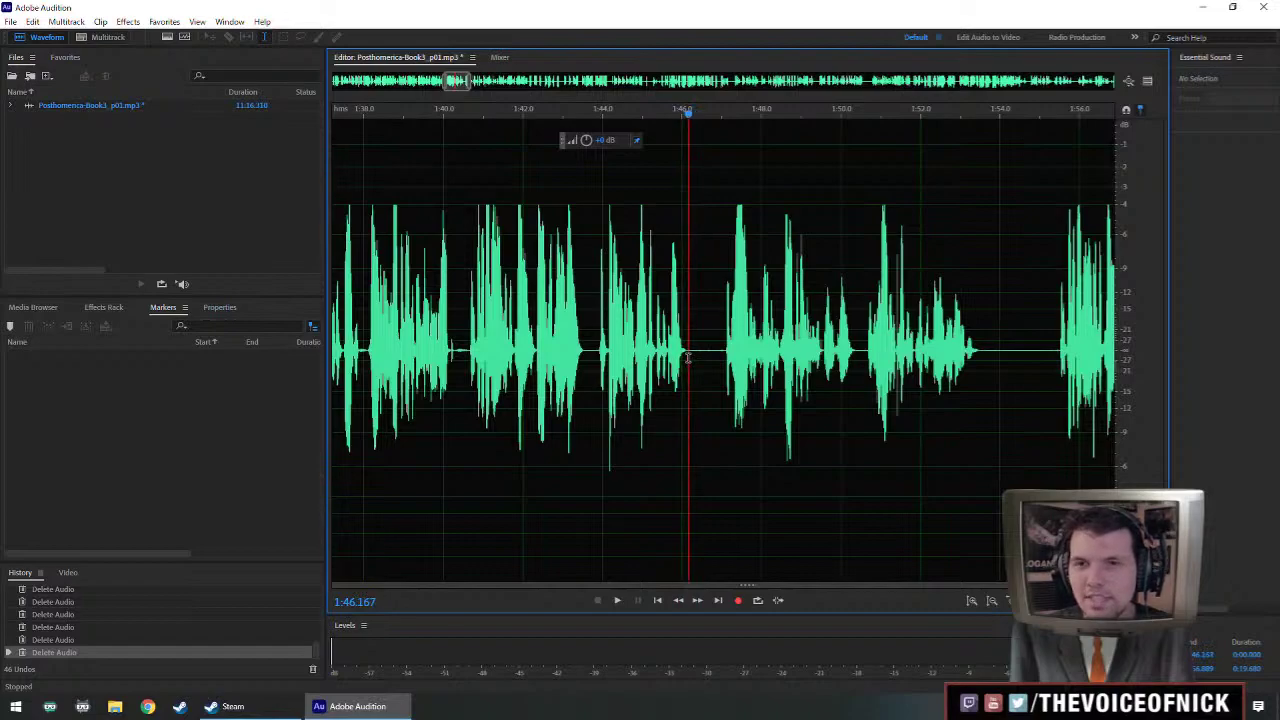
scroll(688, 357, "down", 1)
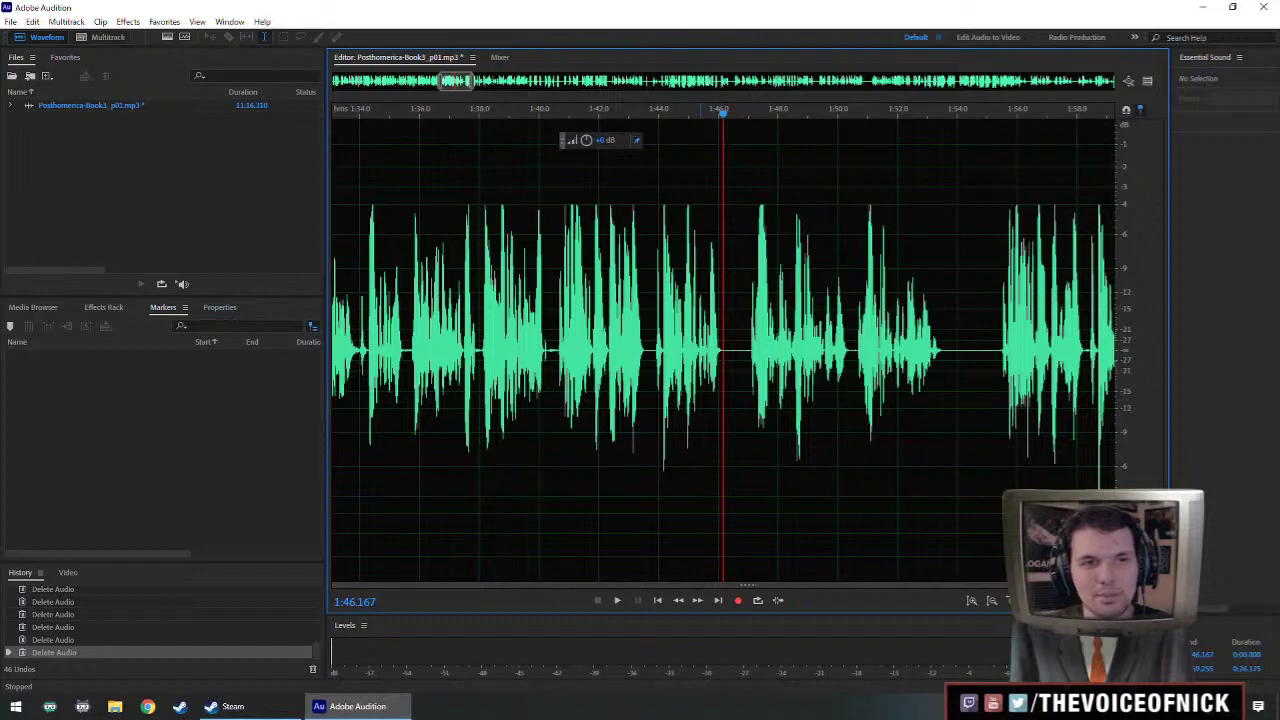
scroll(700, 257, "left", 2)
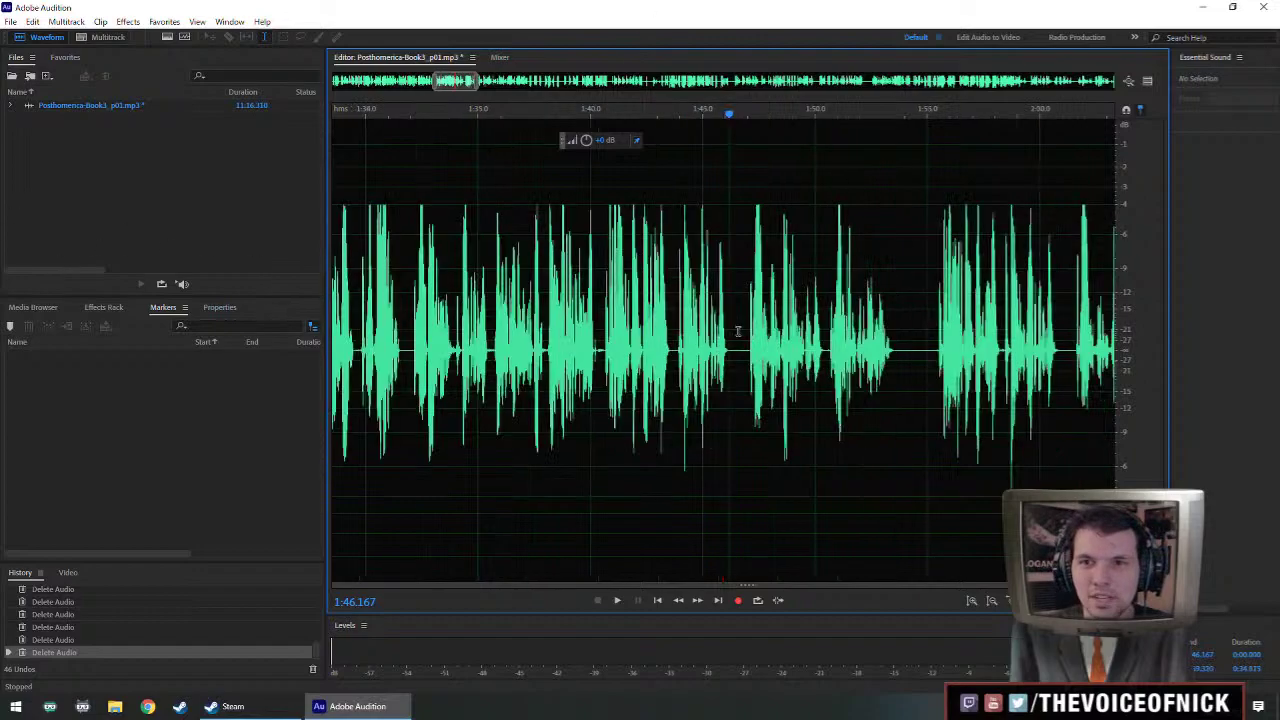
scroll(712, 333, "left", 2)
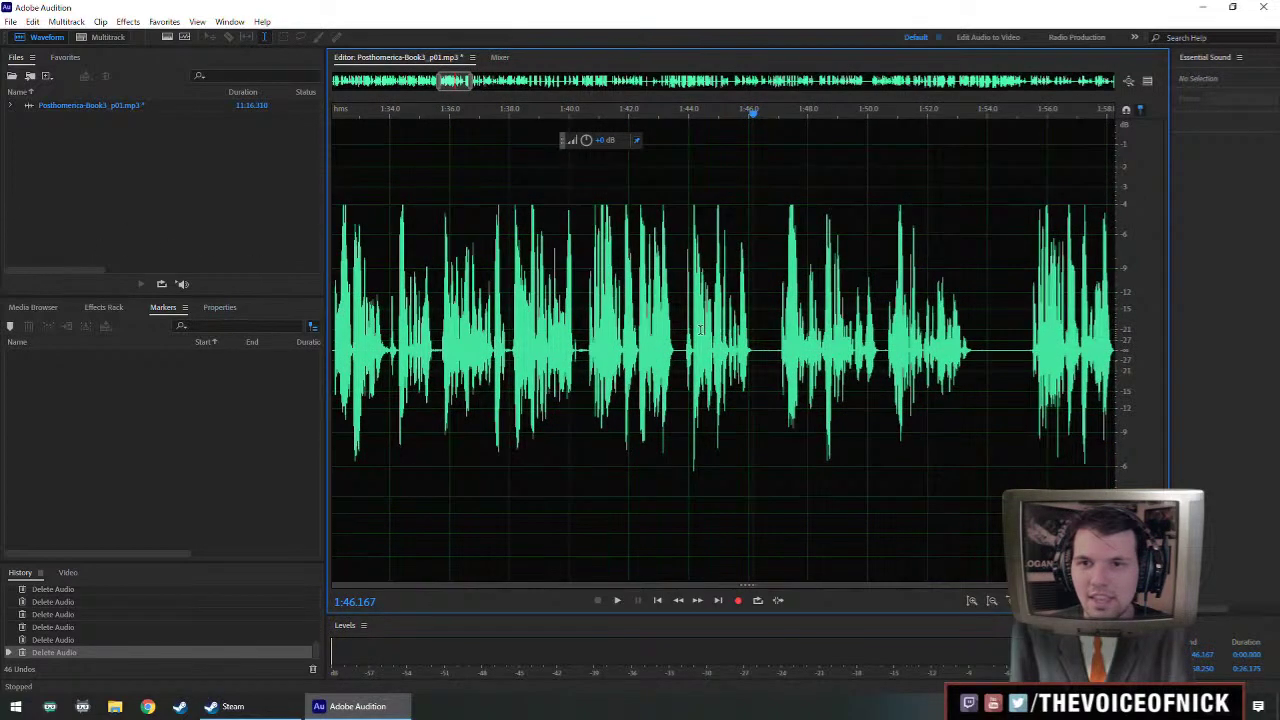
left_click_drag(685, 345, 752, 380)
left_click(767, 366)
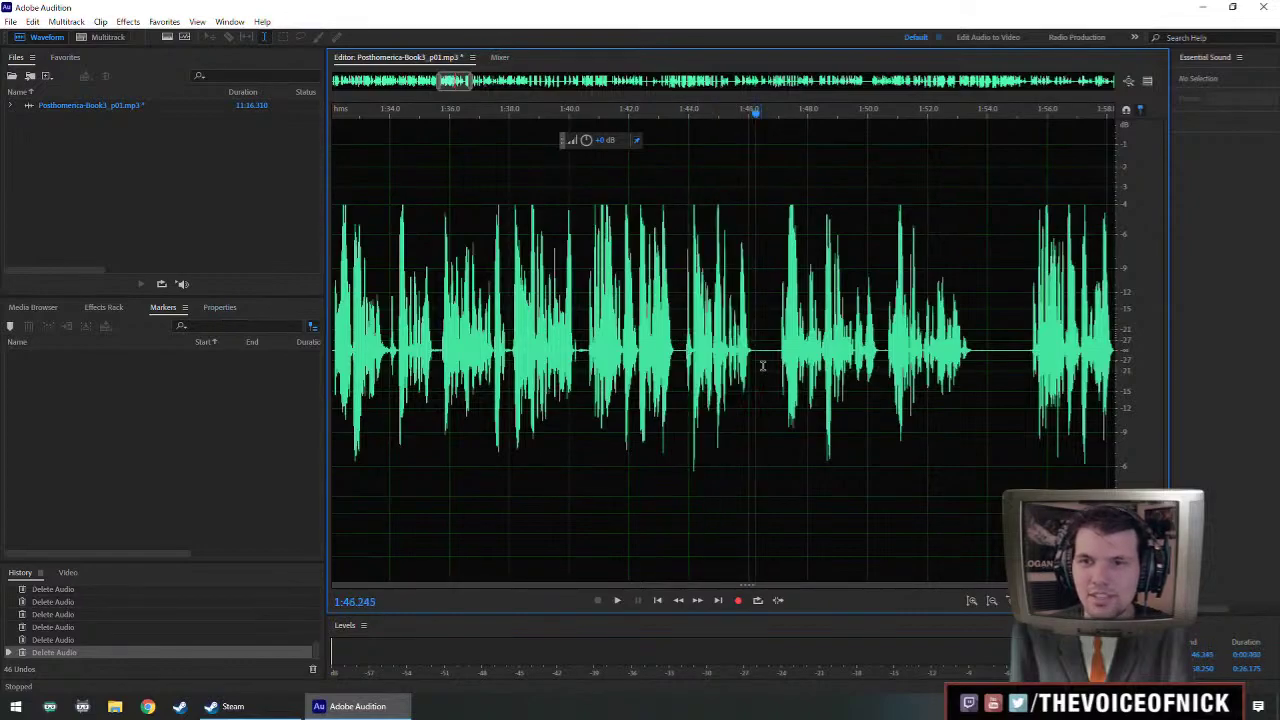
left_click(759, 358)
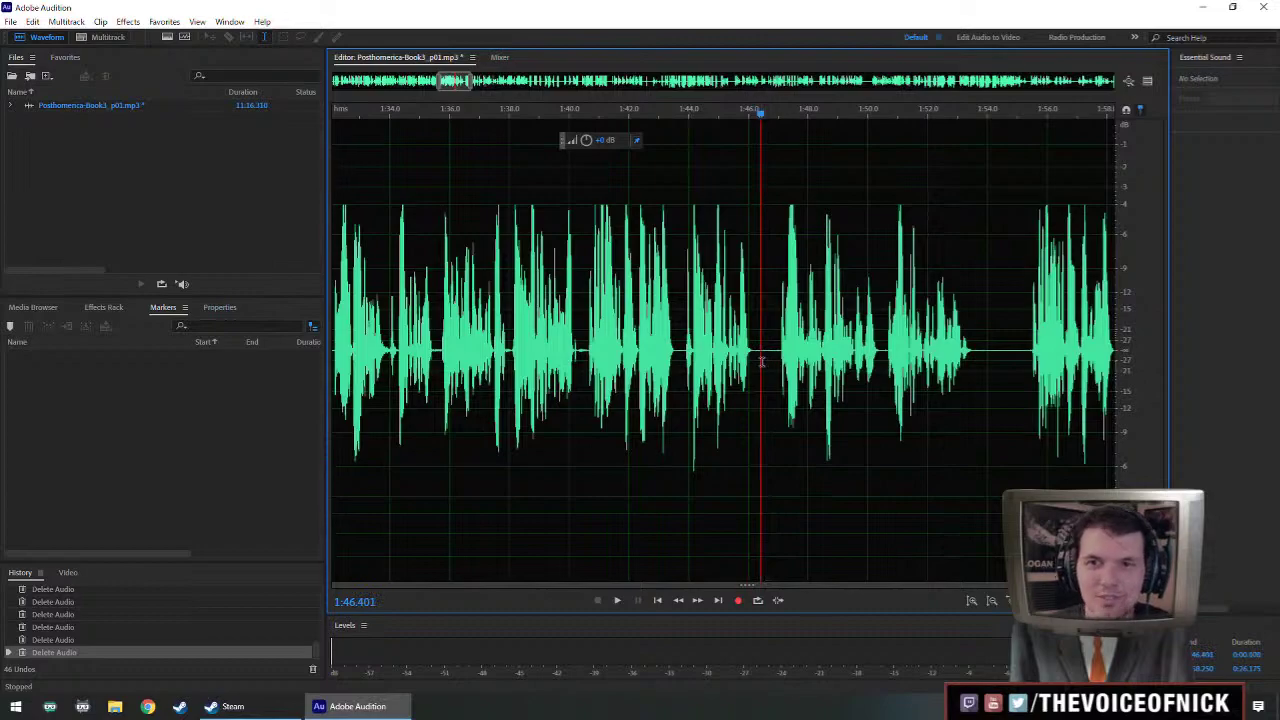
left_click_drag(761, 362, 766, 363)
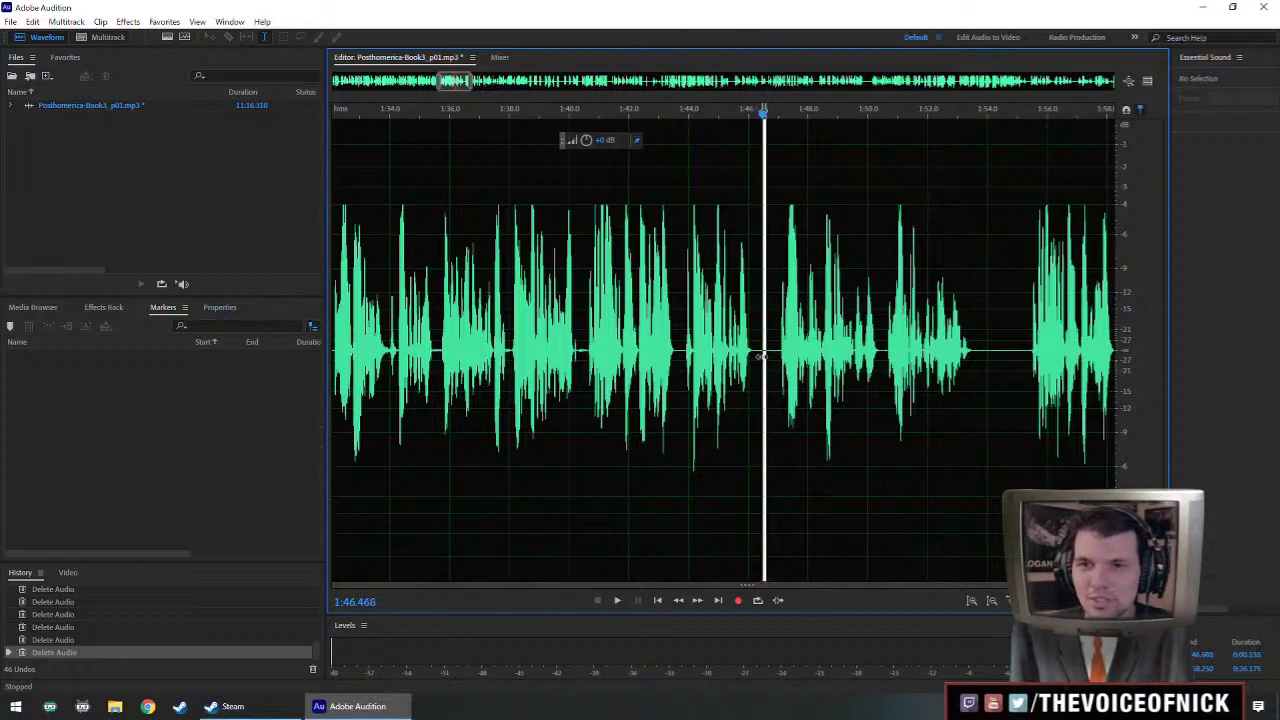
left_click(762, 357)
scroll(750, 352, "right", 2)
left_click(727, 350)
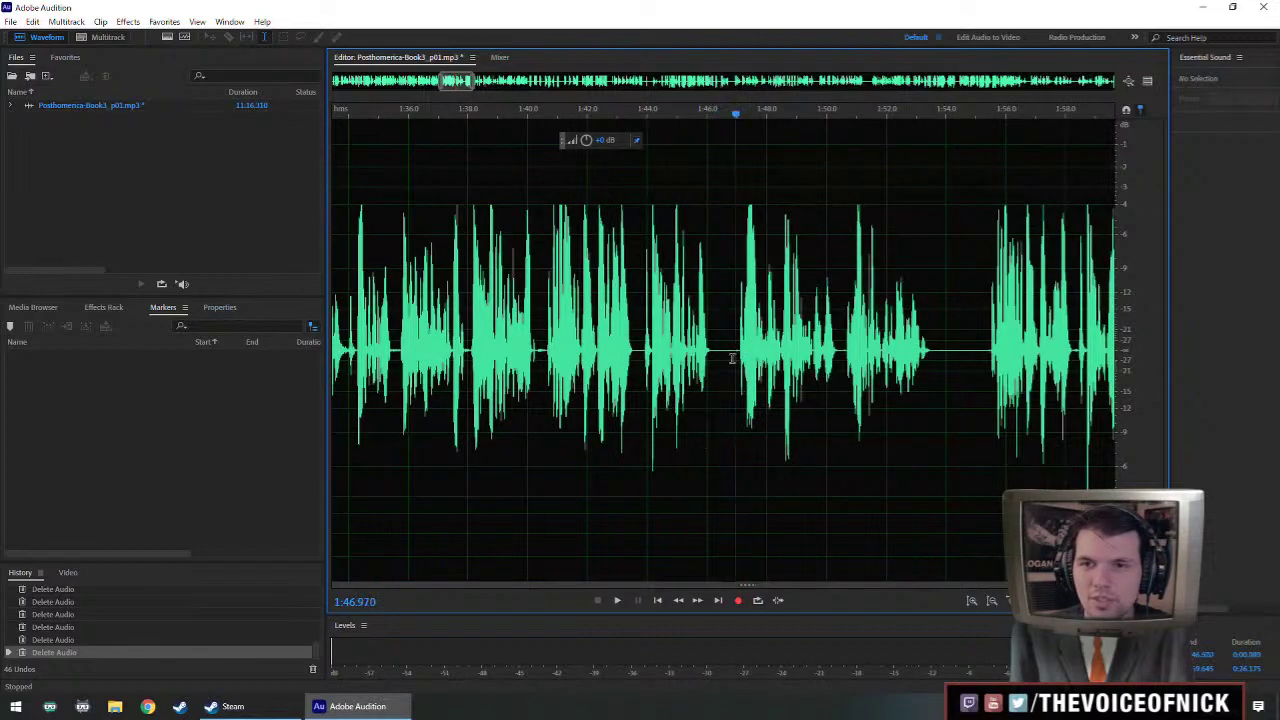
left_click(717, 350)
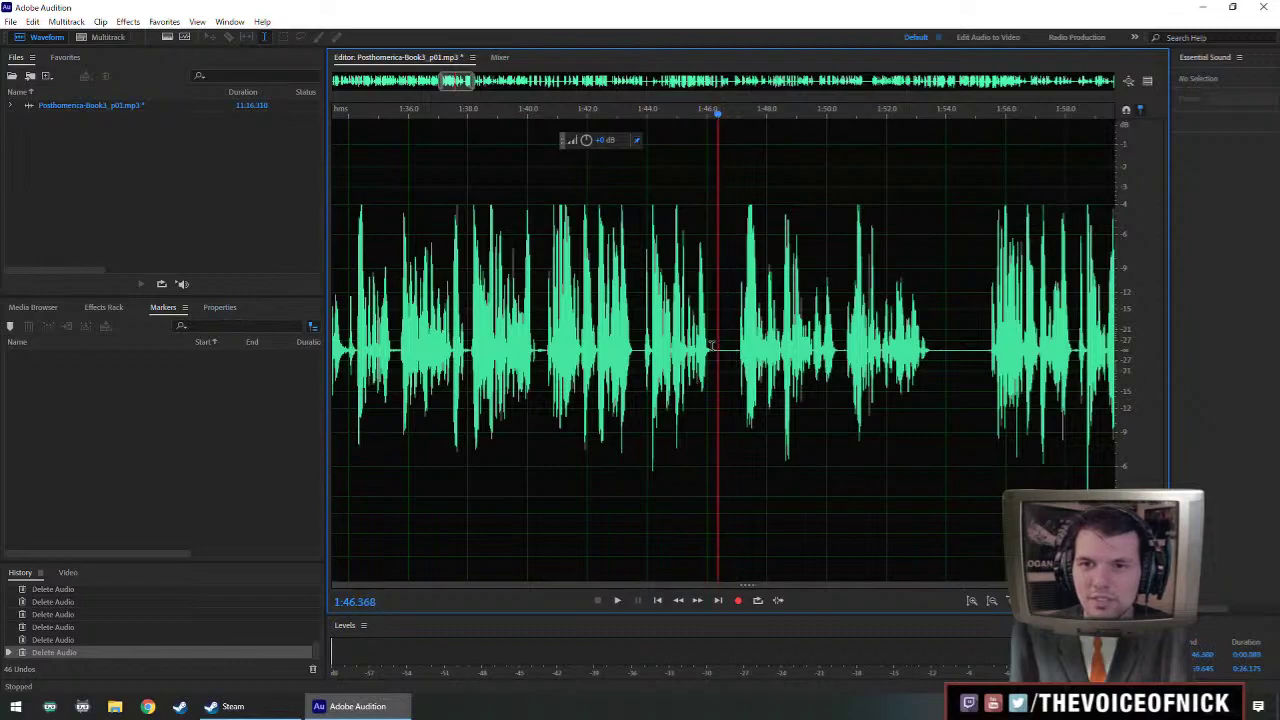
scroll(717, 350, "up", 2)
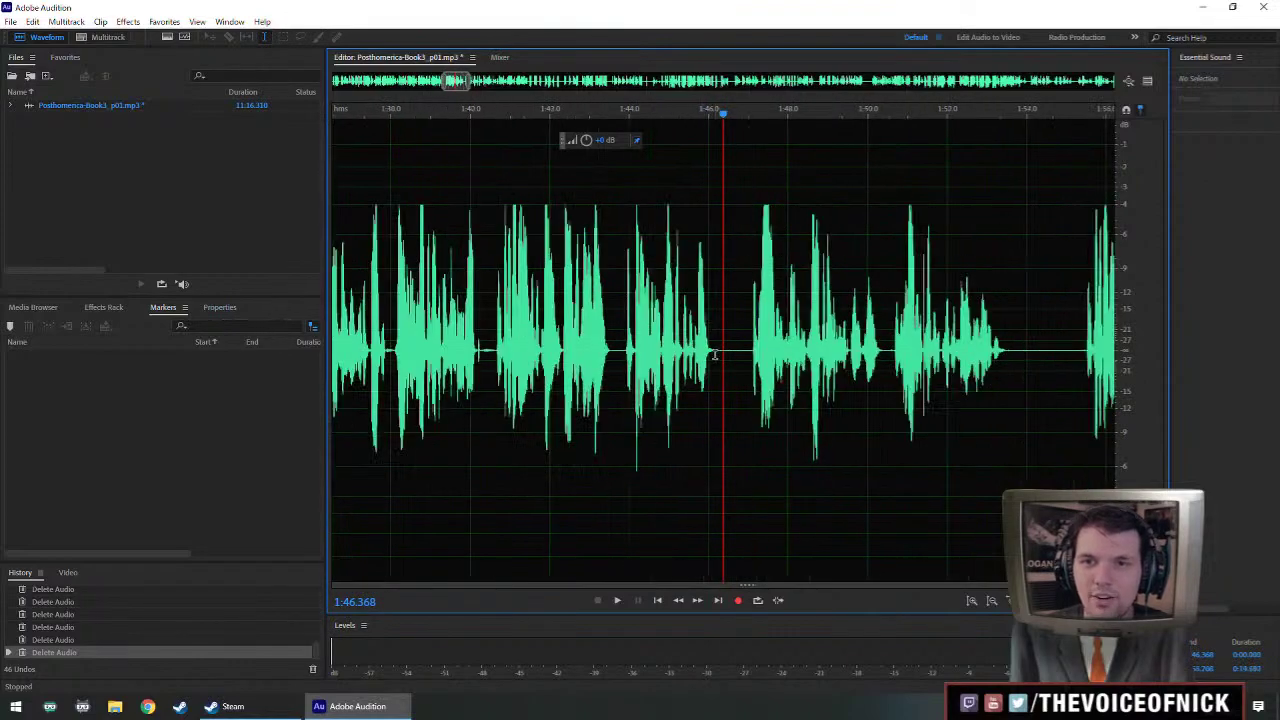
- Listen to the narration from about 1:34.4 to 1:48.2 to check the pauses between sentences
left_click(715, 355)
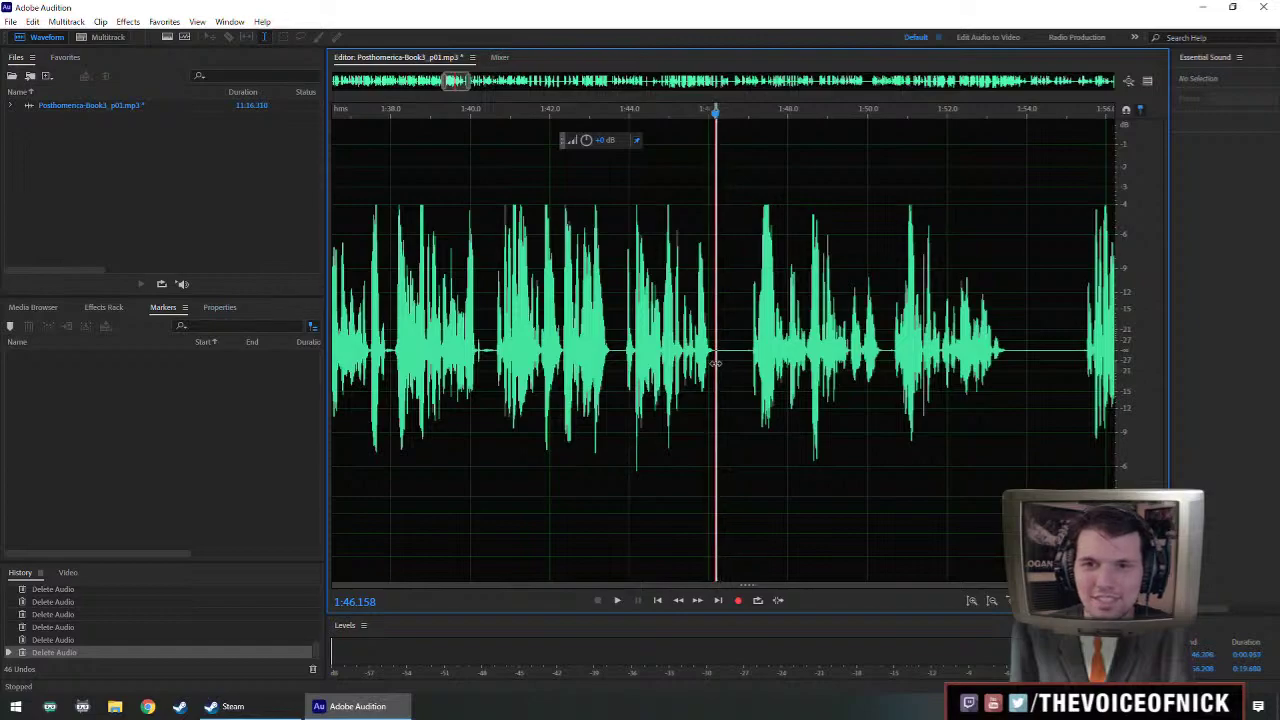
left_click(728, 360)
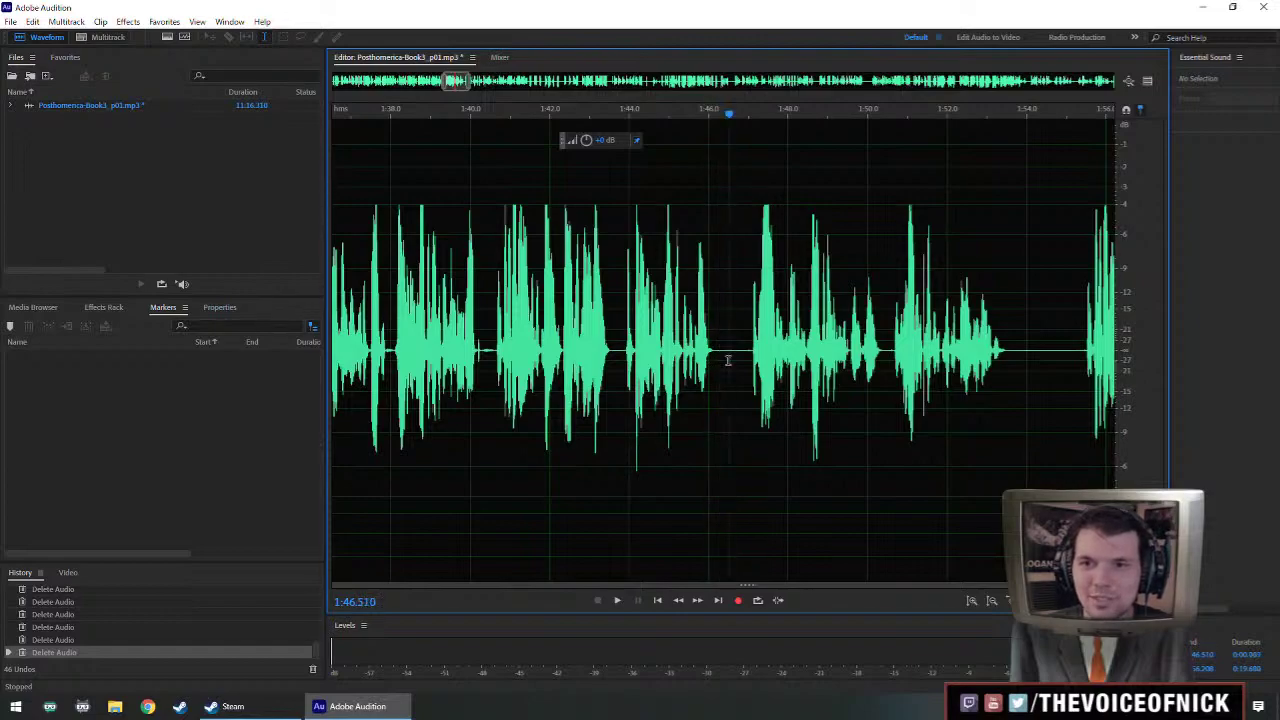
left_click(715, 357)
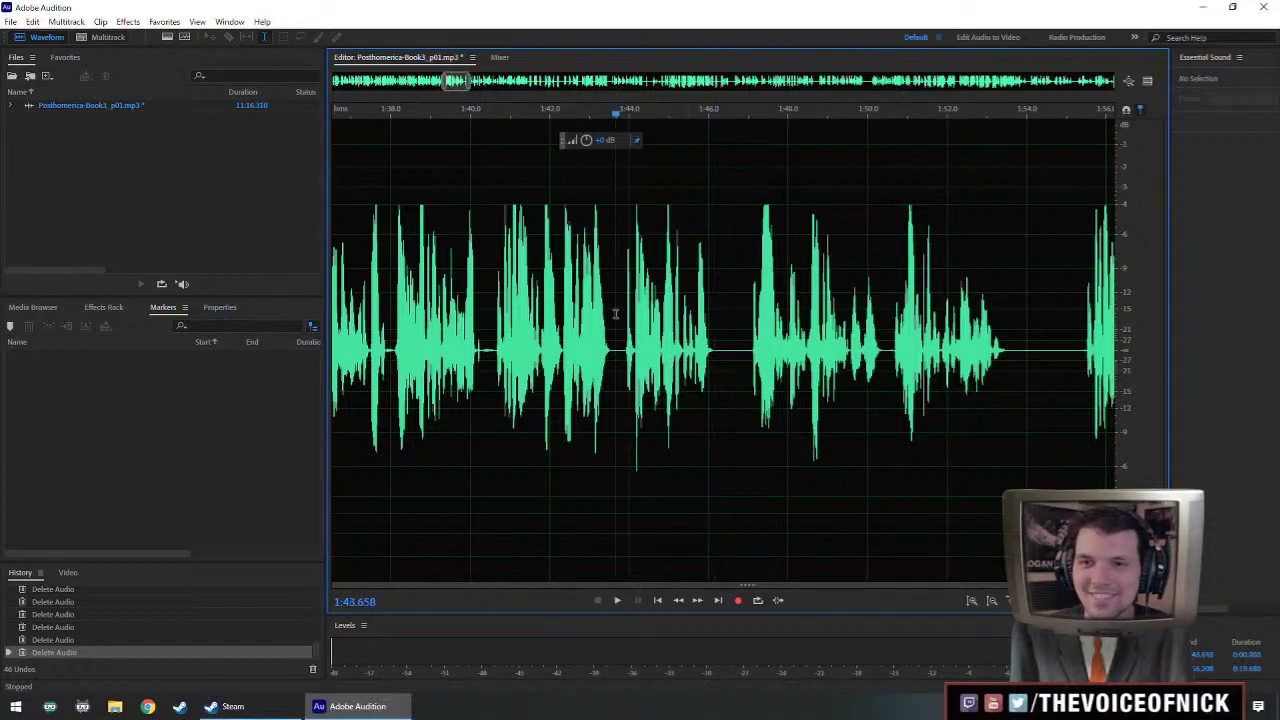
left_click(429, 330)
scroll(455, 345, "down", 2)
scroll(530, 349, "left", 1)
left_click(475, 385)
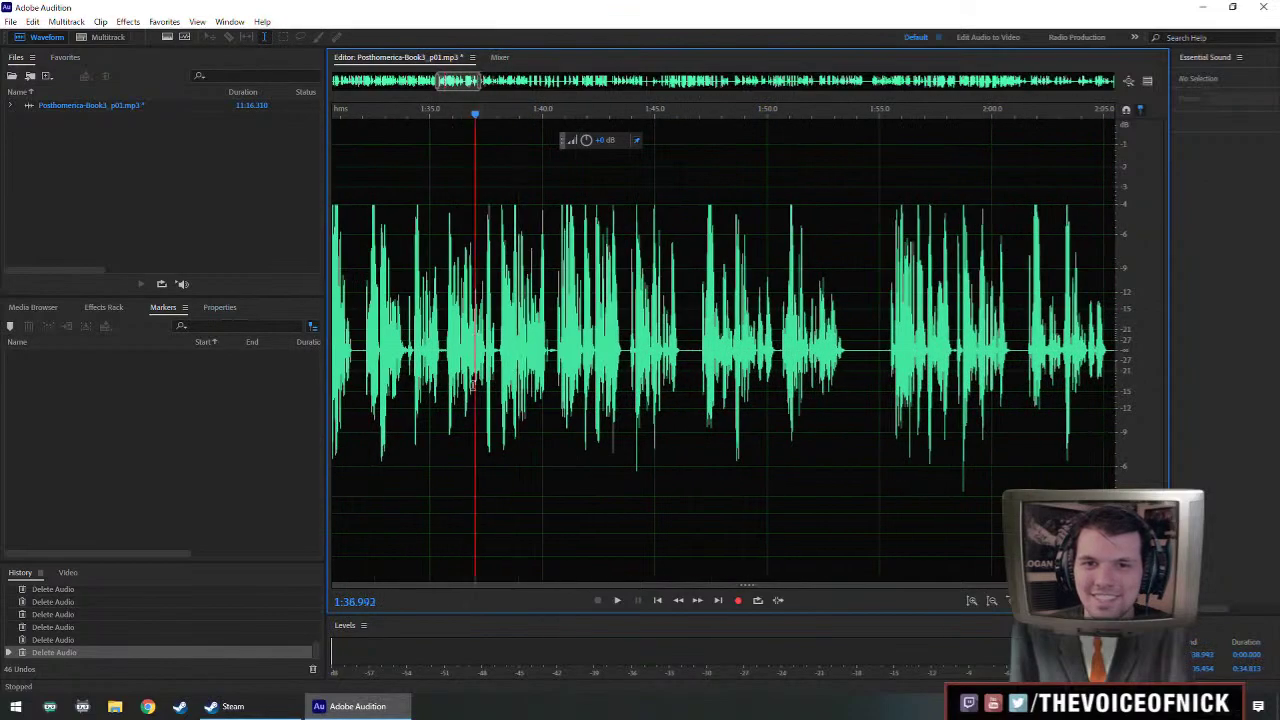
left_click(442, 341)
left_click(423, 344)
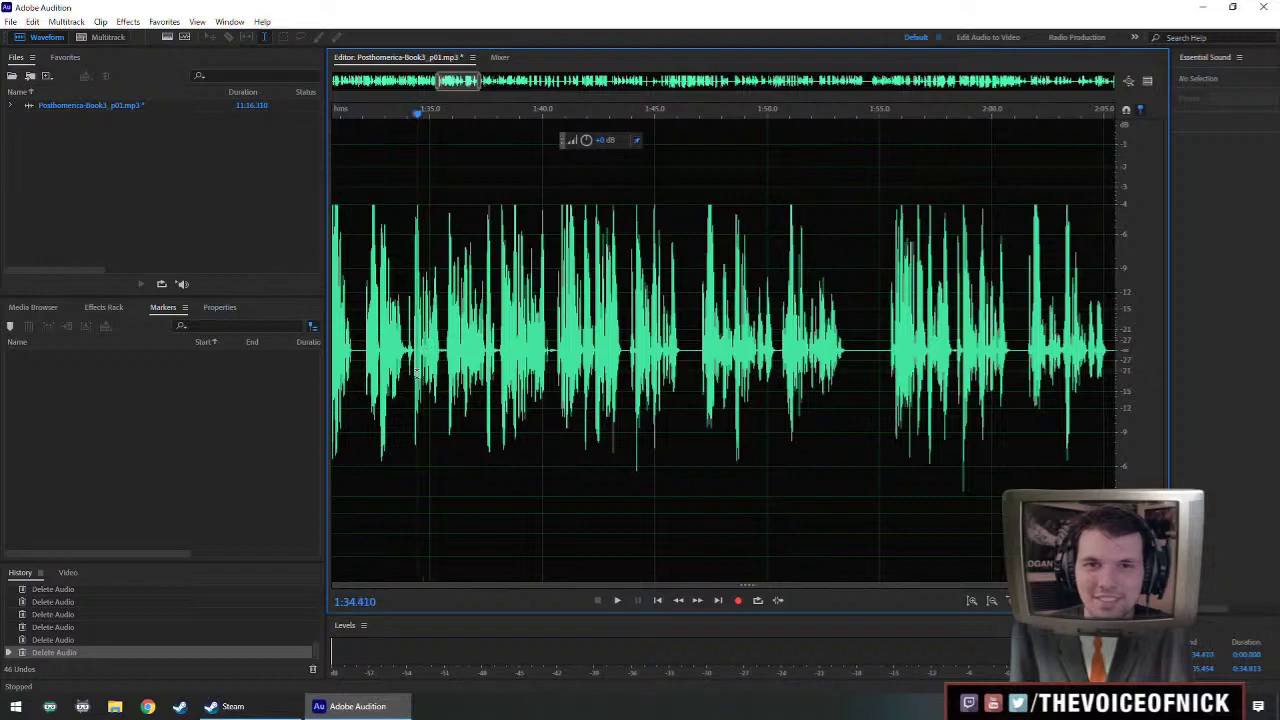
key("space")
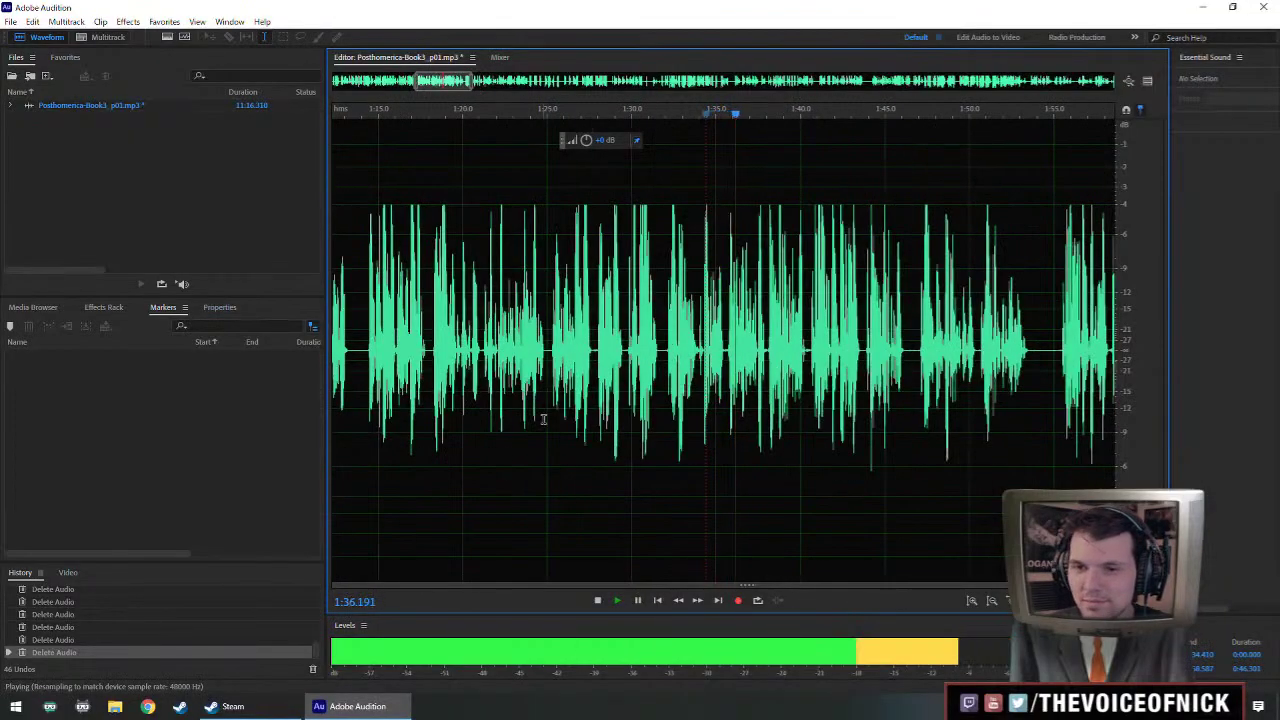
scroll(849, 431, "down", 1)
scroll(849, 428, "up", 2)
left_click_drag(814, 396, 607, 388)
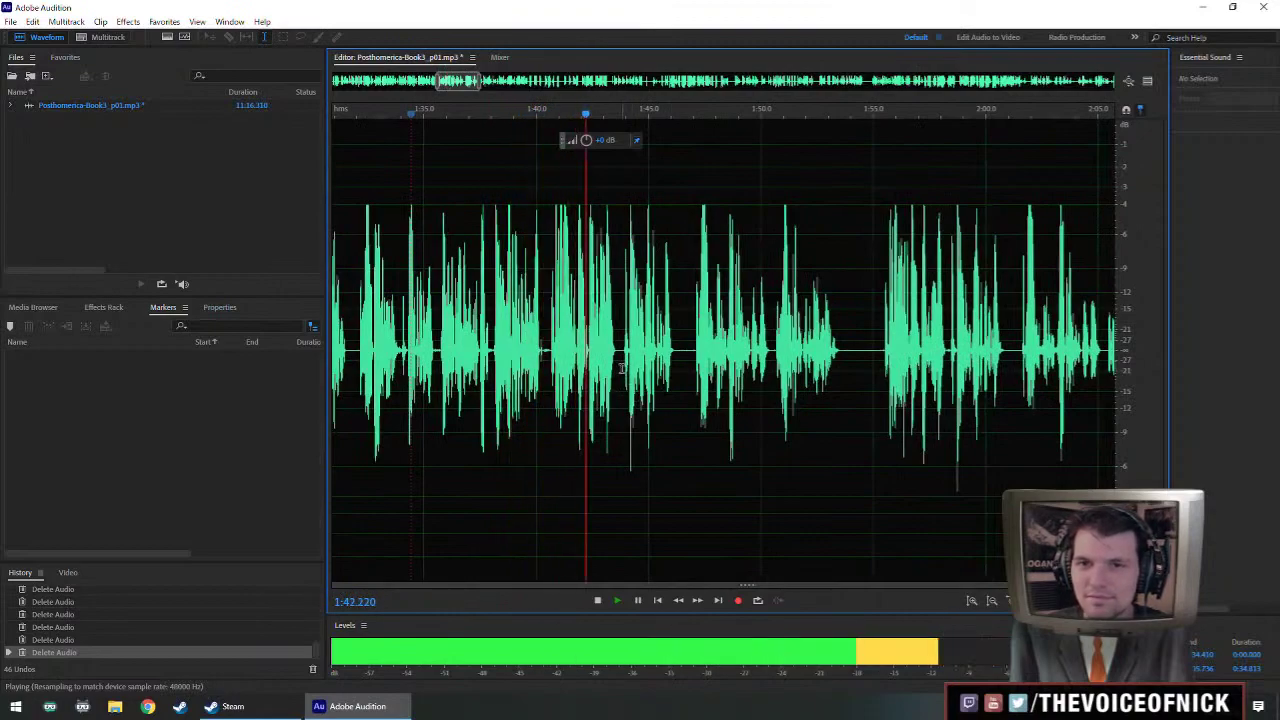
left_click_drag(620, 380, 579, 380)
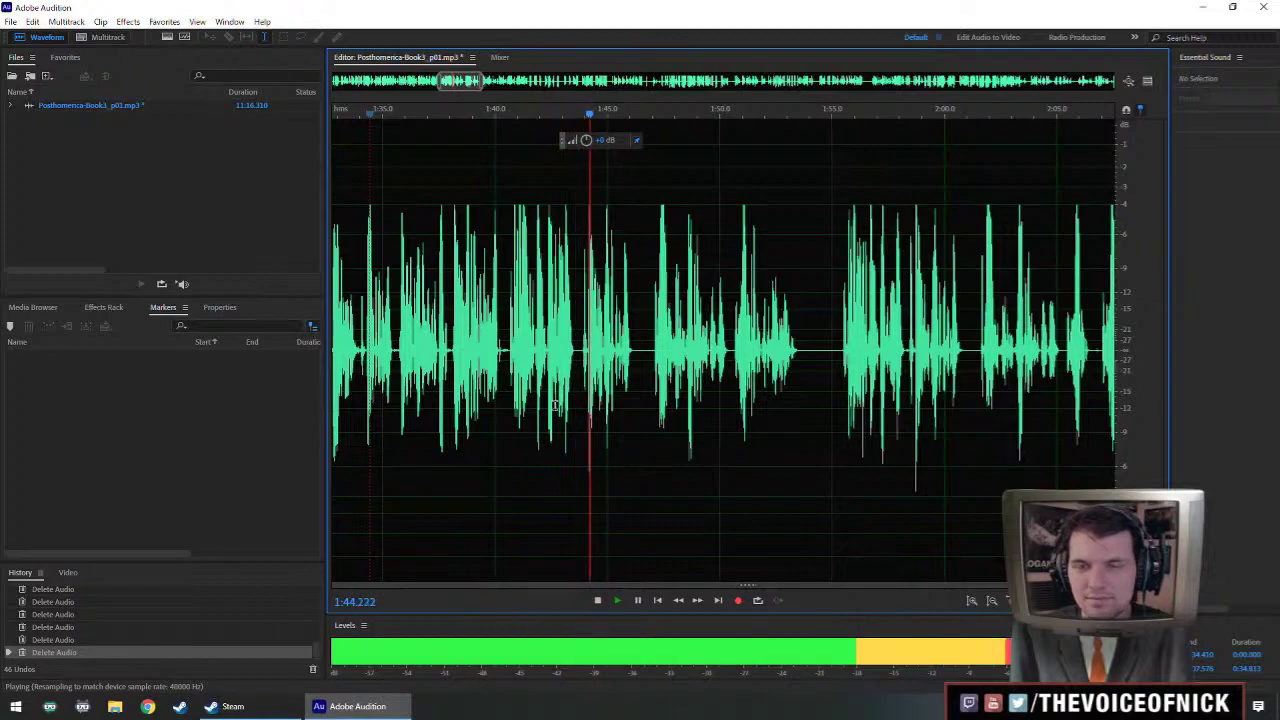
scroll(634, 379, "up", 3)
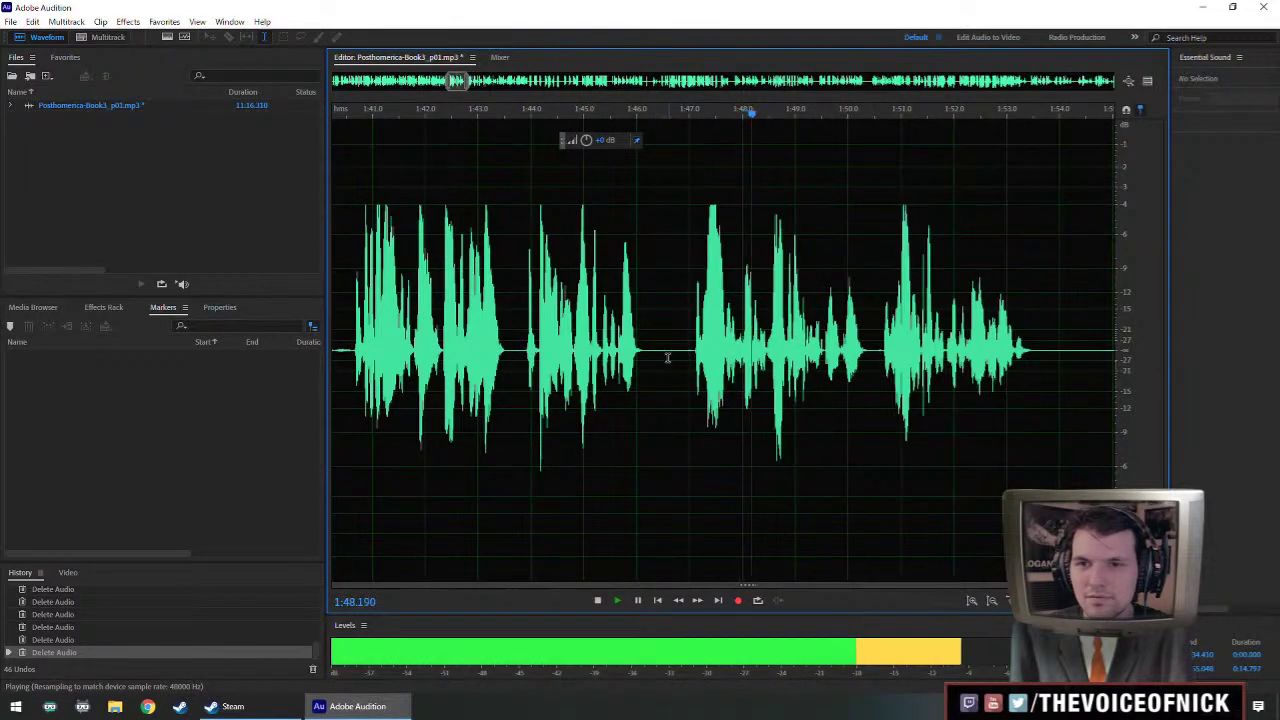
- Delete about 0.37 s from the pause at about 1:46.5 and replay from about 1:41.8
left_click_drag(655, 370, 677, 370)
key("Delete")
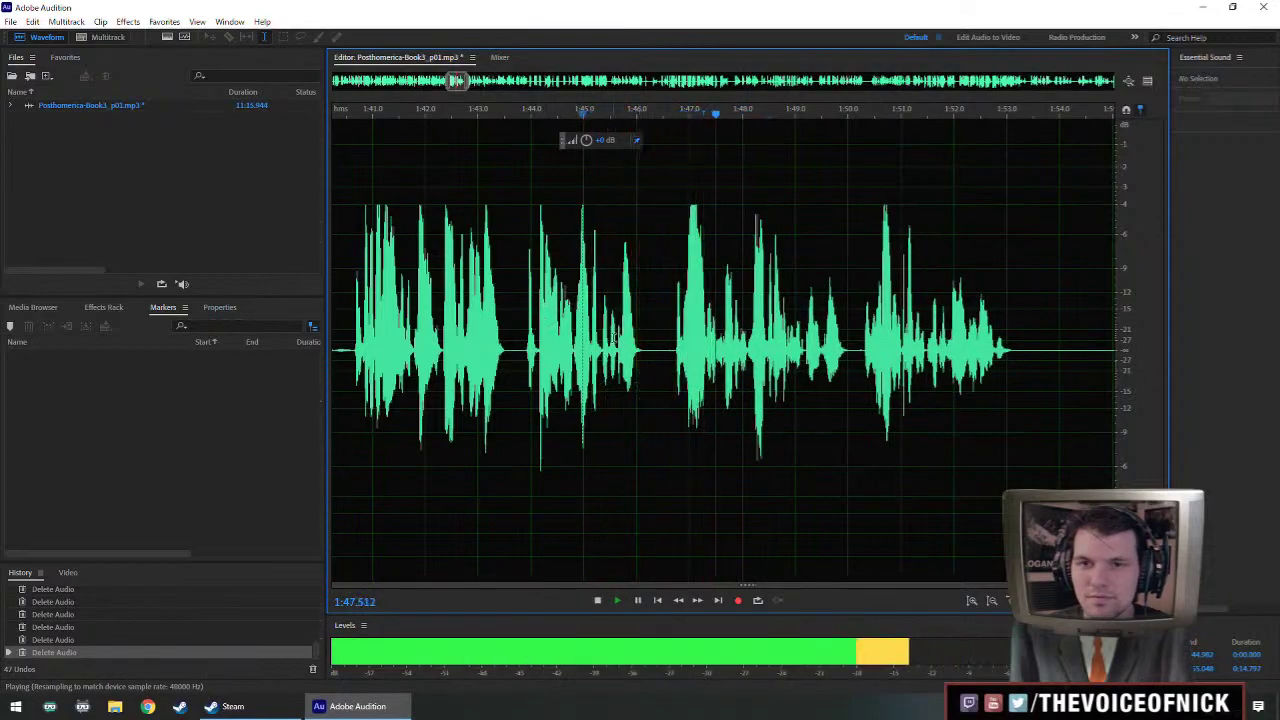
scroll(683, 364, "down", 2)
left_click(543, 359)
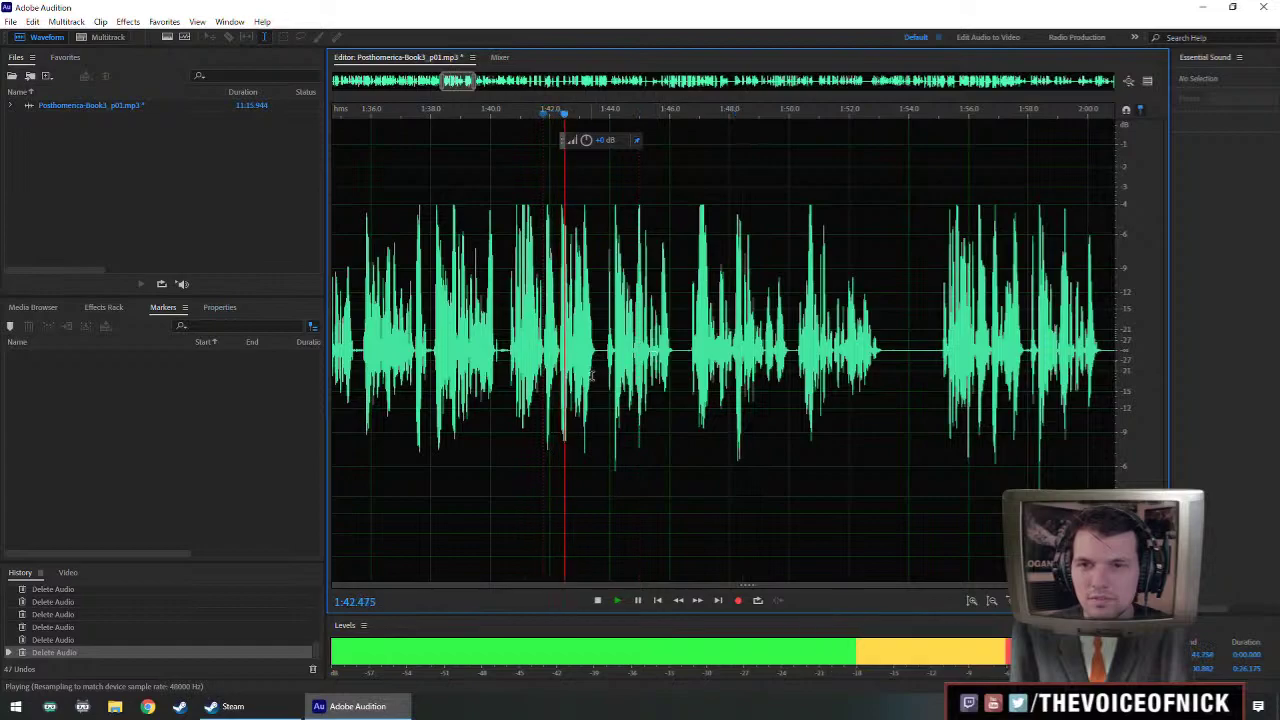
- Delete about 0.09 s from the pause at about 1:43.6 and replay from about 1:42.6
key("space")
left_click(600, 355)
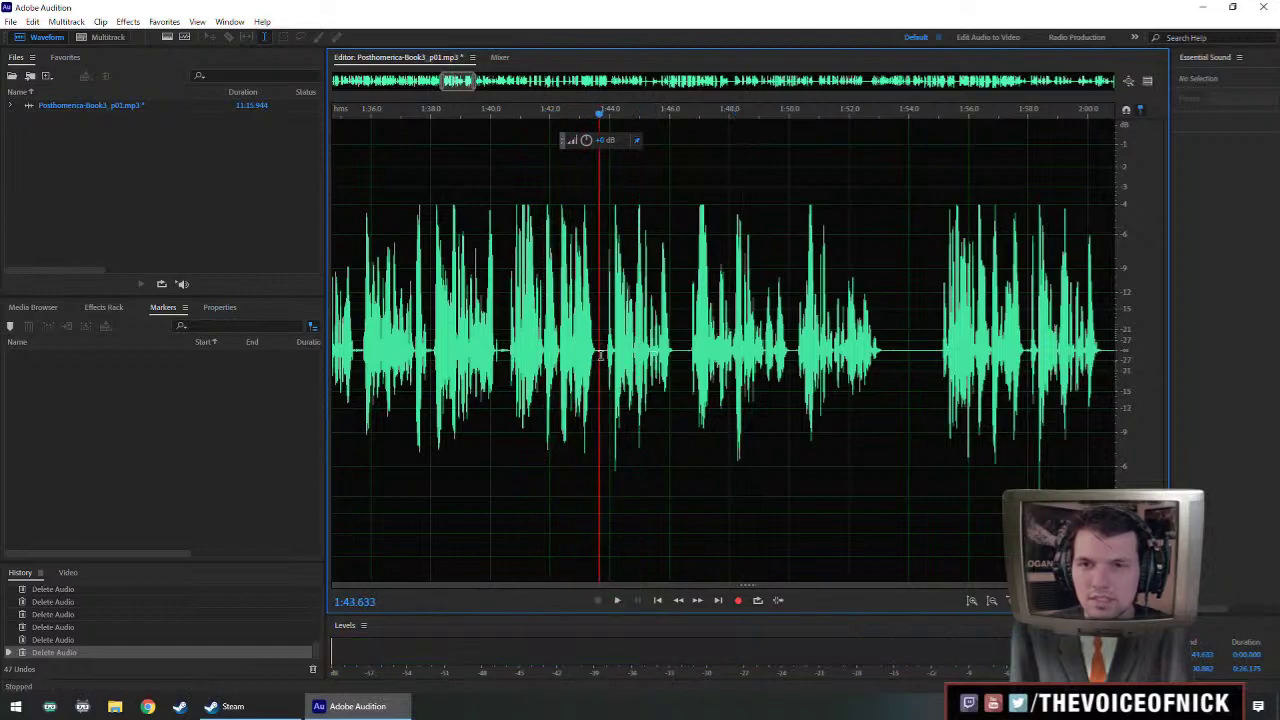
key("Delete")
left_click(567, 330)
key("space")
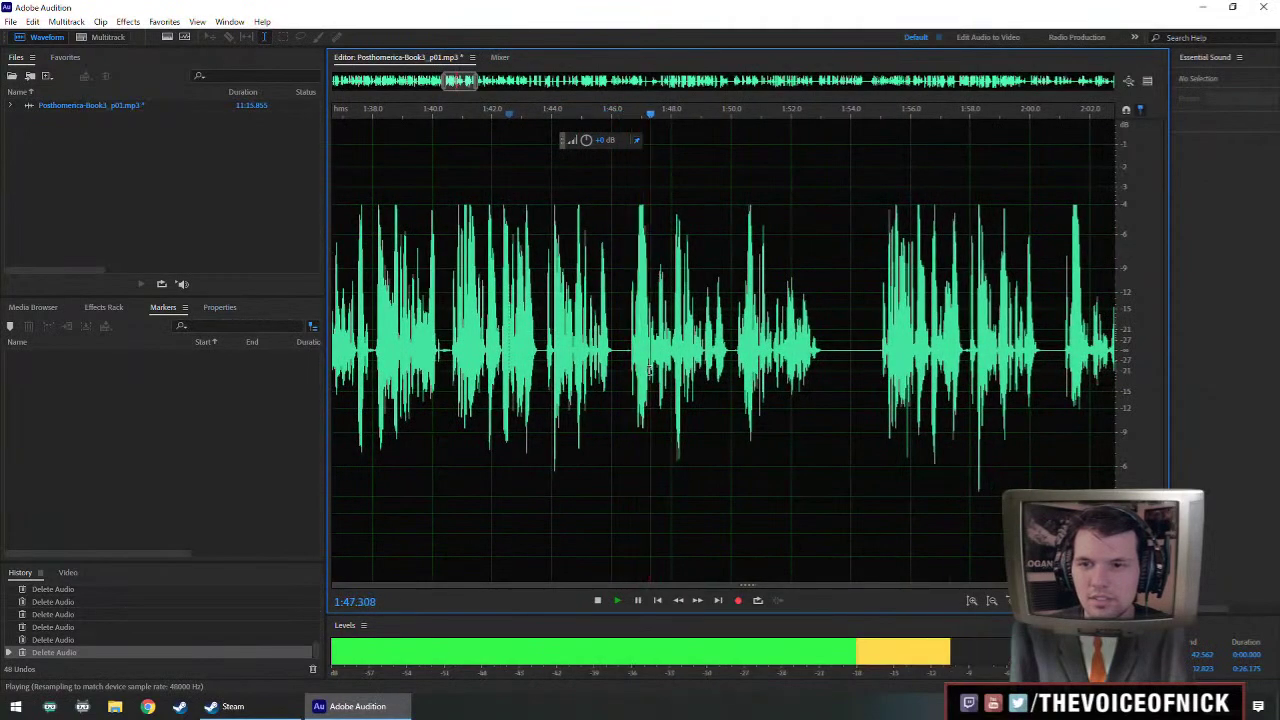
- Amplify the quiet passage from about 1:47.4 to 1:53.1 and apply the effects rack to it
scroll(724, 378, "down", 1)
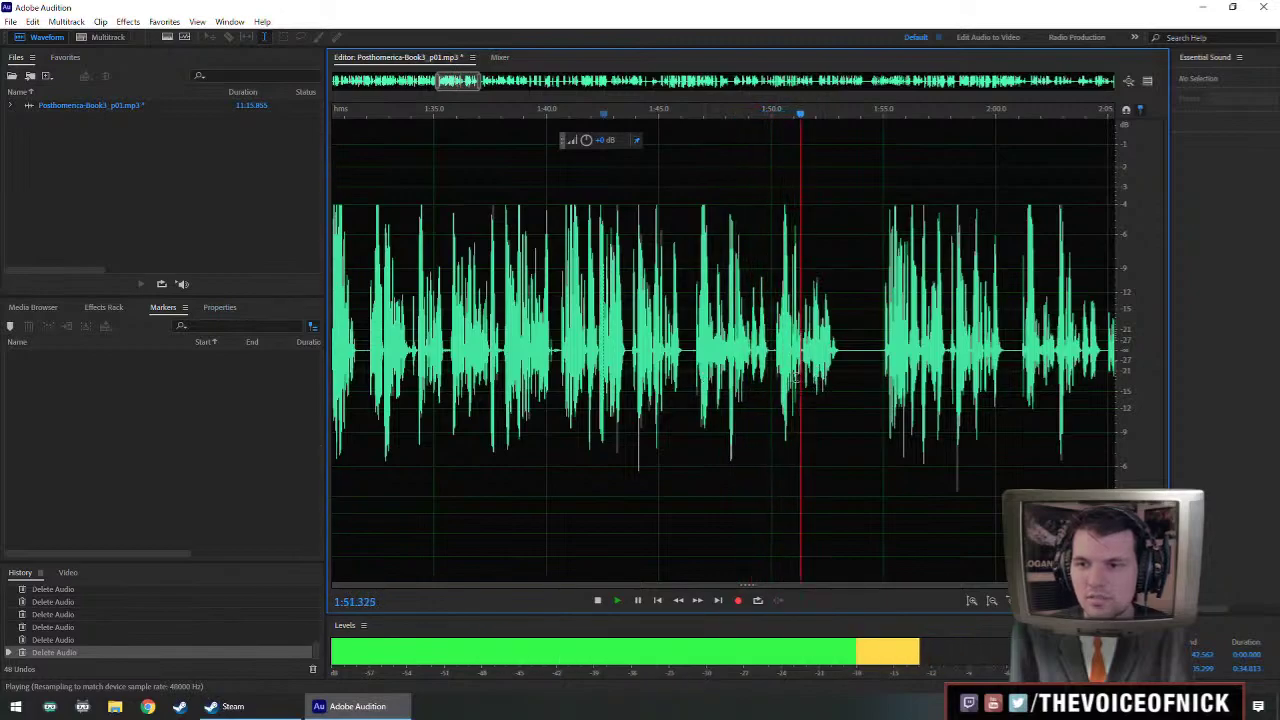
scroll(887, 405, "up", 2)
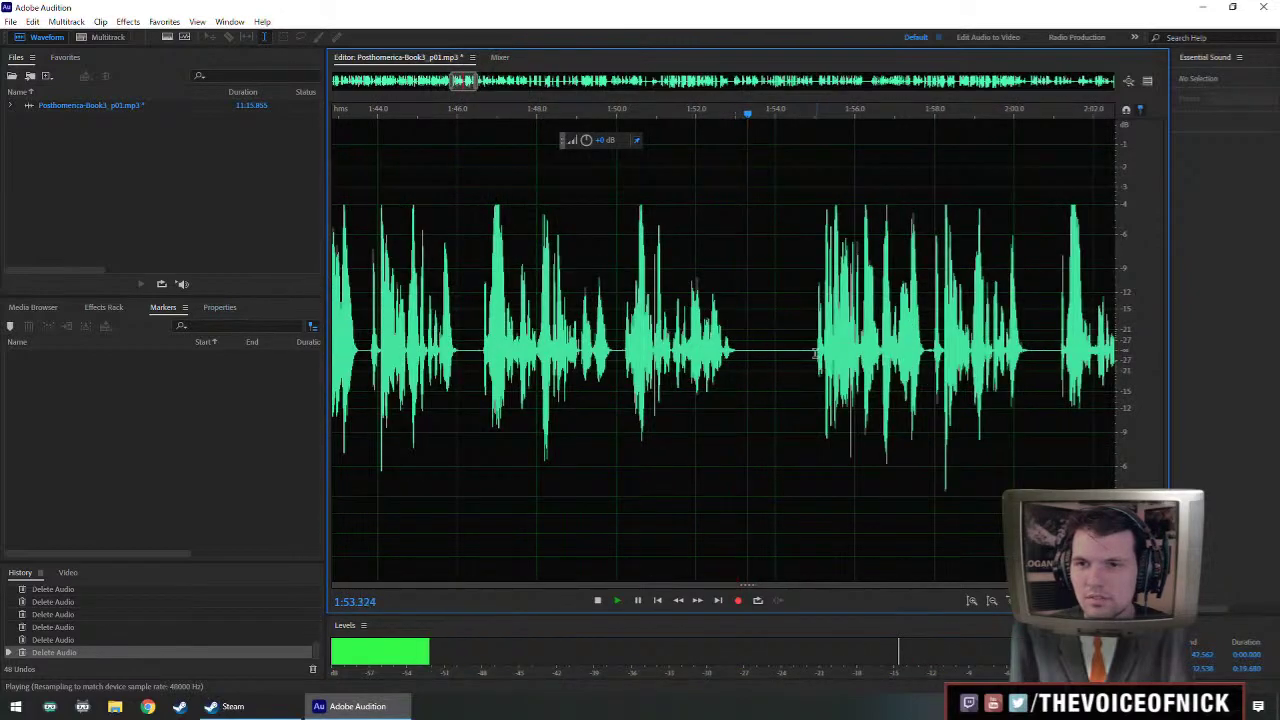
left_click(741, 352)
key("space")
left_click_drag(741, 352, 515, 383)
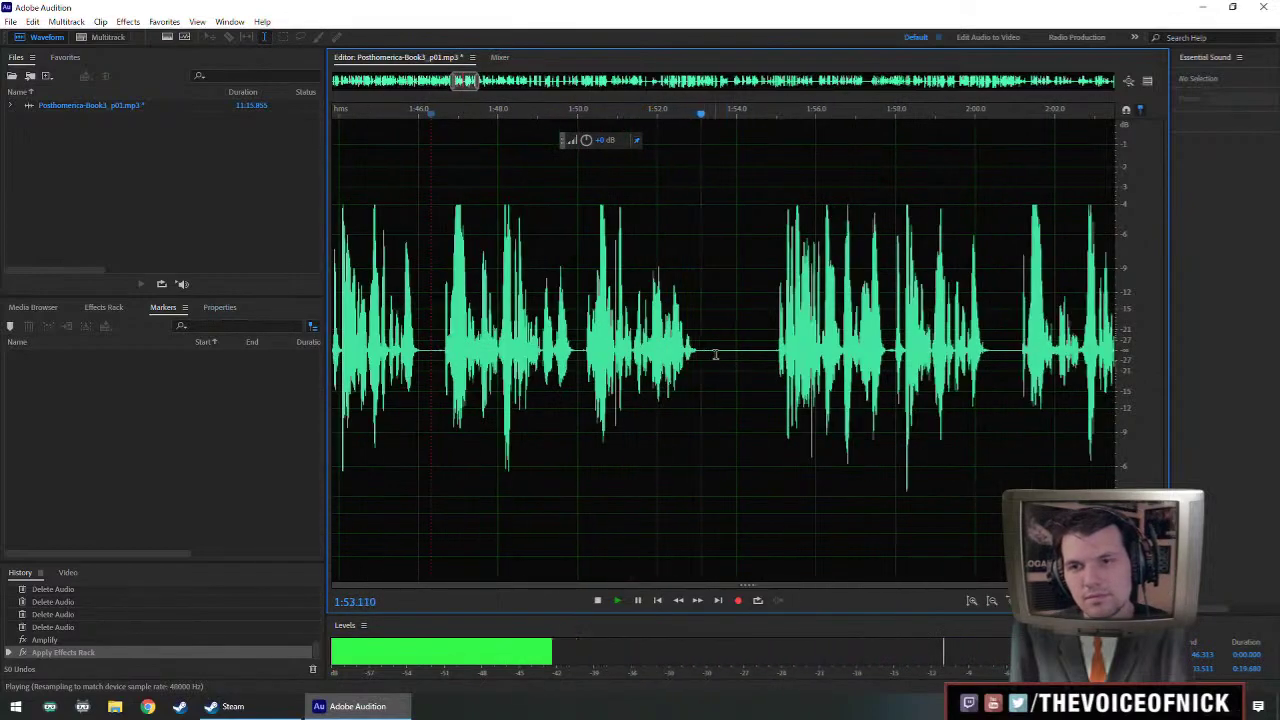
- Delete the silence from about 1:53.4 to 1:54.5 and replay from about 1:50.8
key("space")
left_click_drag(716, 355, 760, 371)
left_click_drag(758, 371, 713, 374)
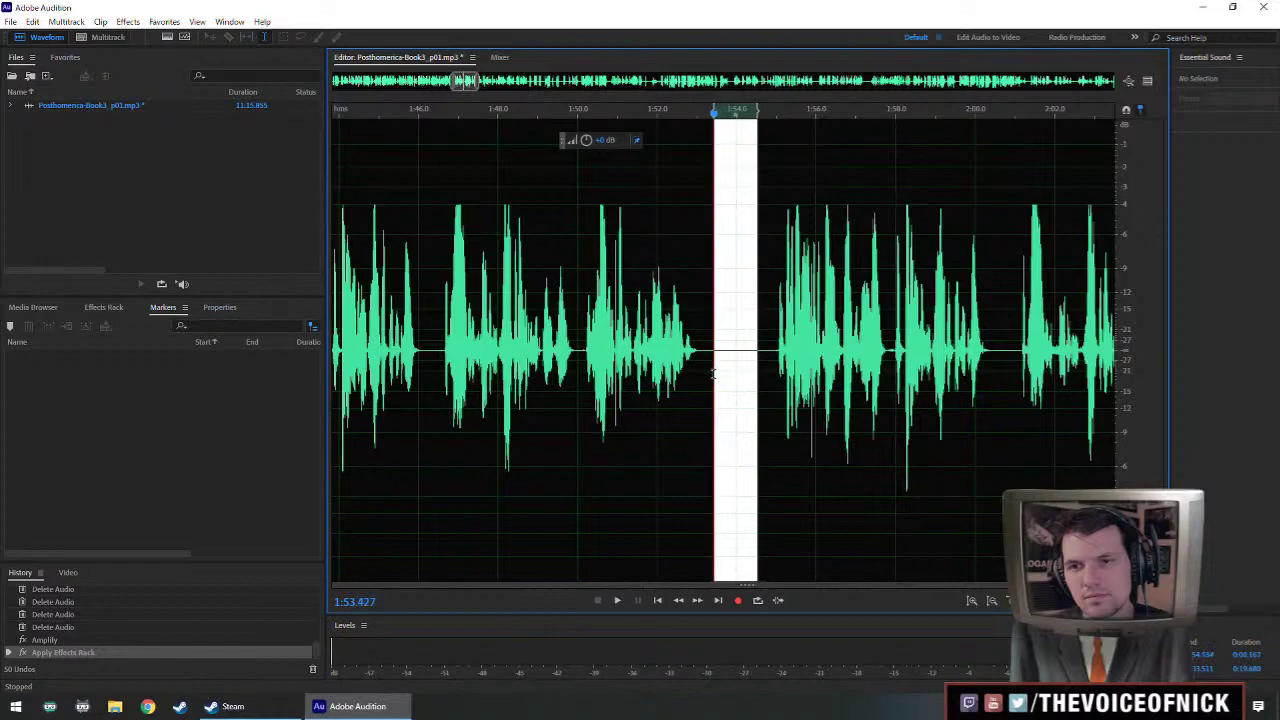
key("Delete")
key("space")
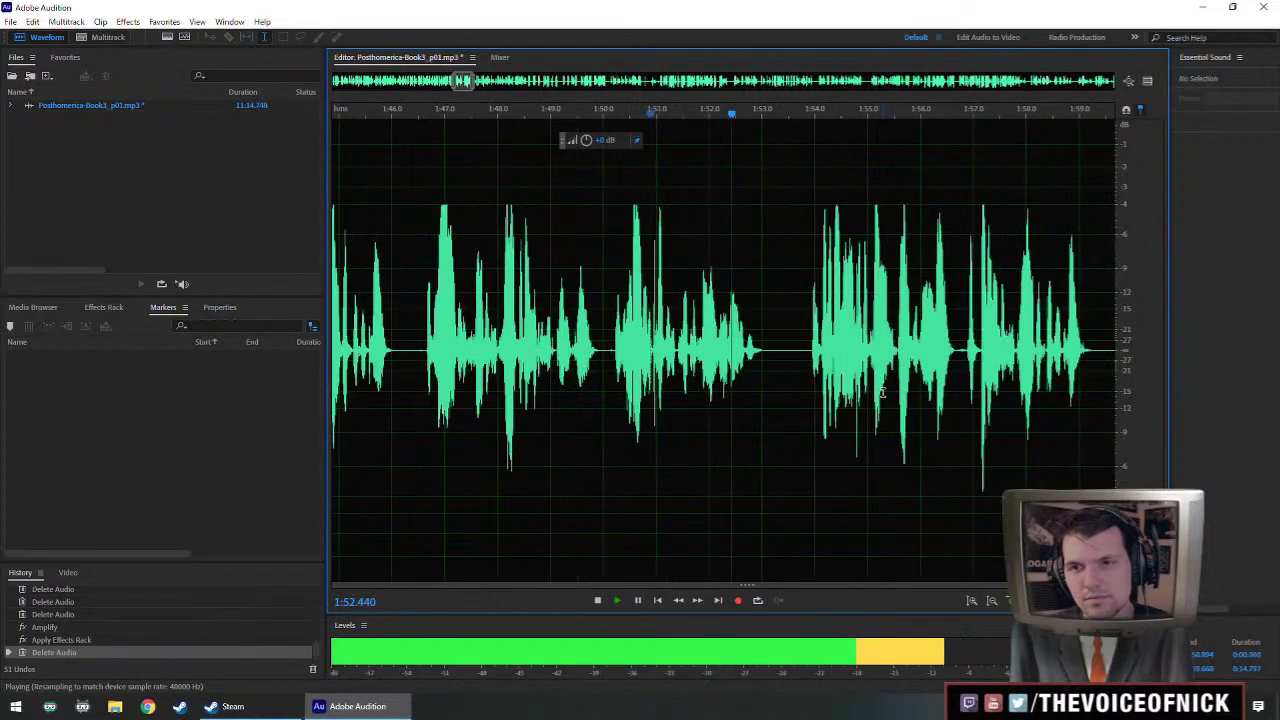
- Delete about another 0.25 s from the pause at about 1:53.3 and replay from about 1:50.9
key("space")
left_click(785, 364)
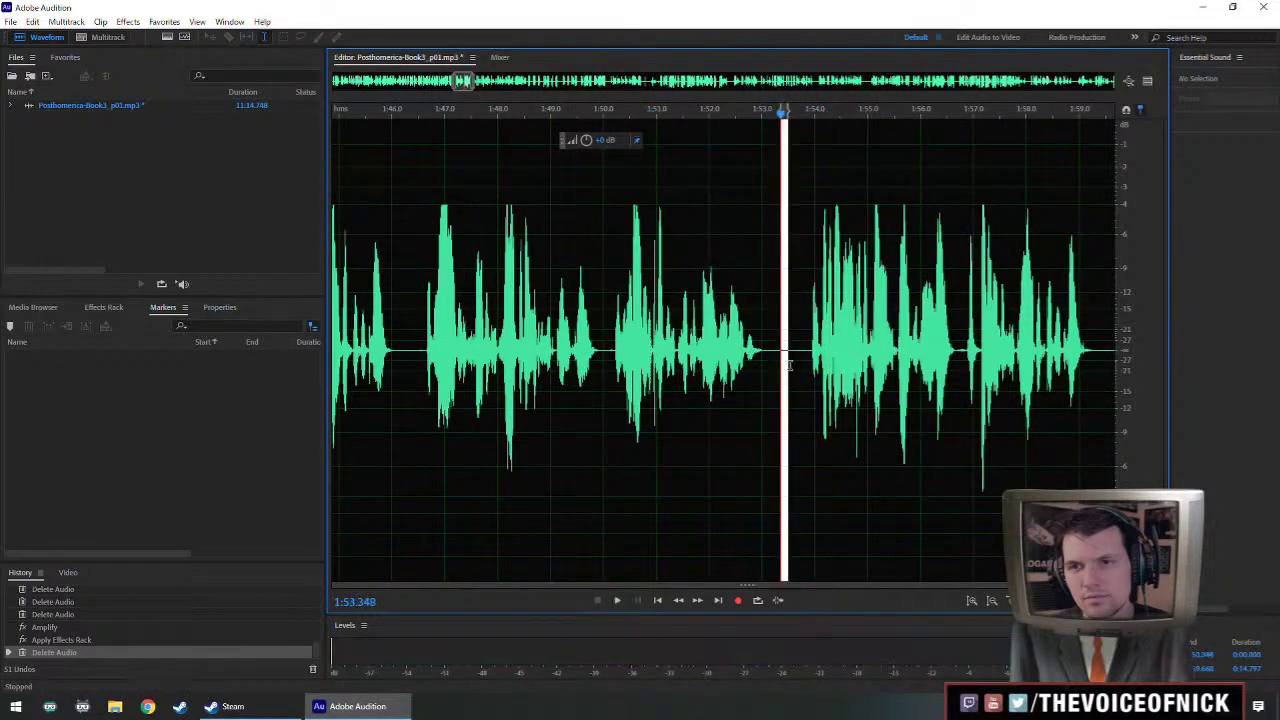
key("Delete")
key("space")
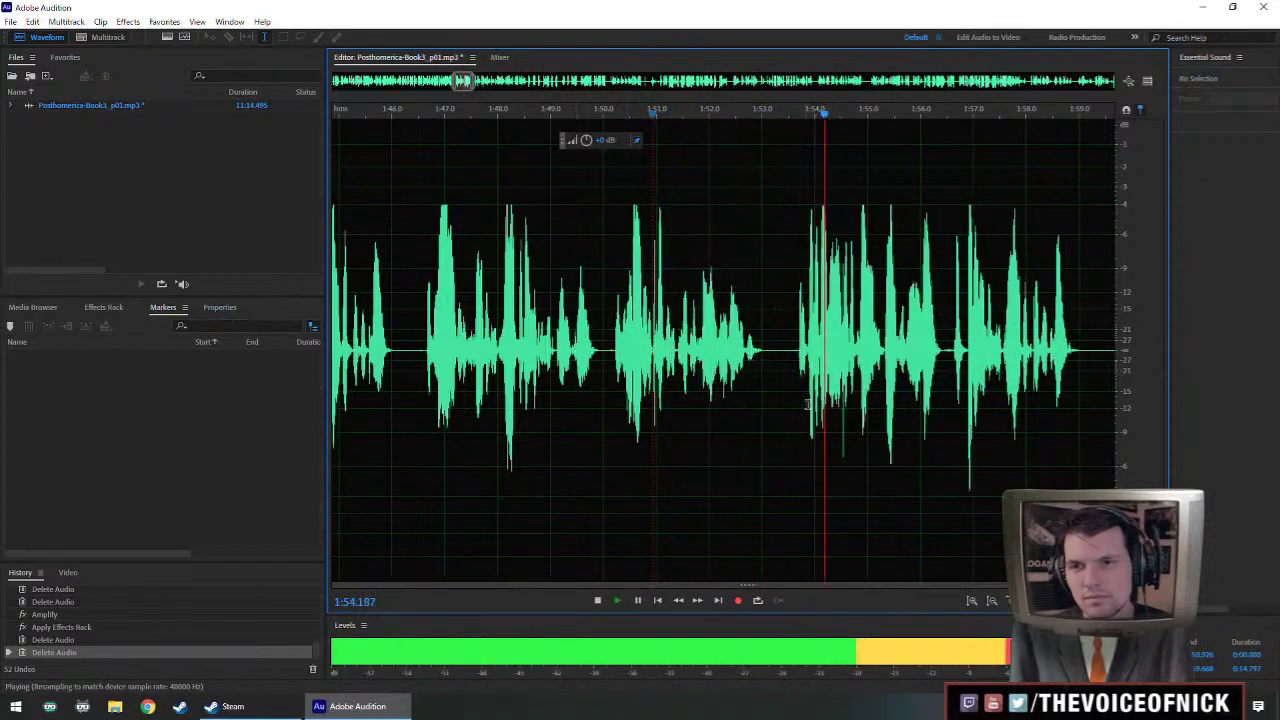
- Listen from about 1:46.6 to 2:00.3, and again from about 1:40.3, to compare the takes
scroll(806, 360, "down", 2)
left_click(590, 358)
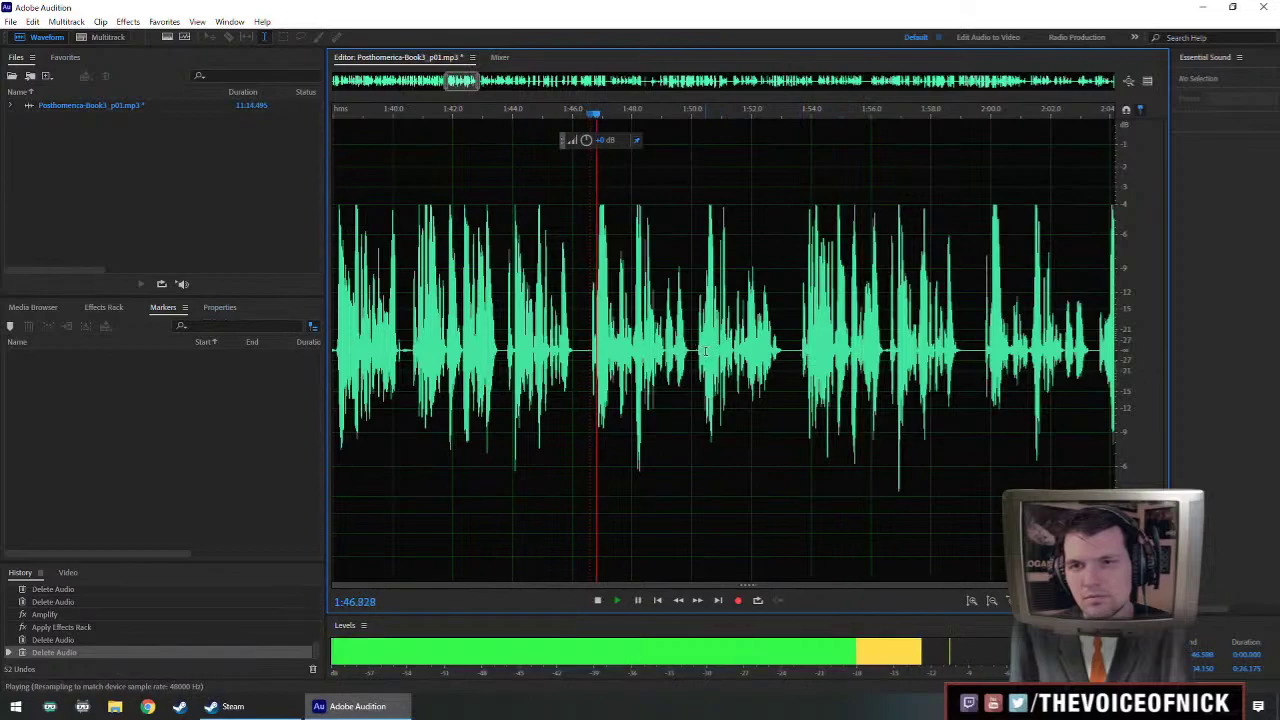
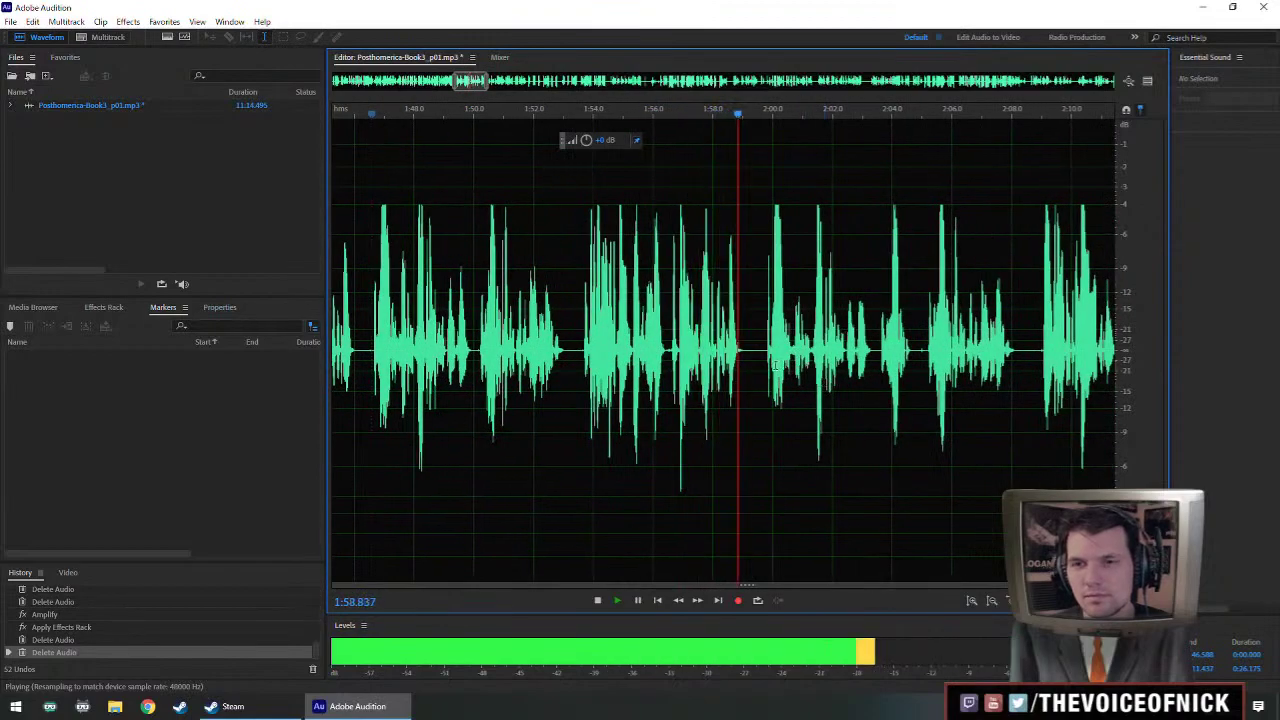
scroll(780, 340, "down", 2)
key("space")
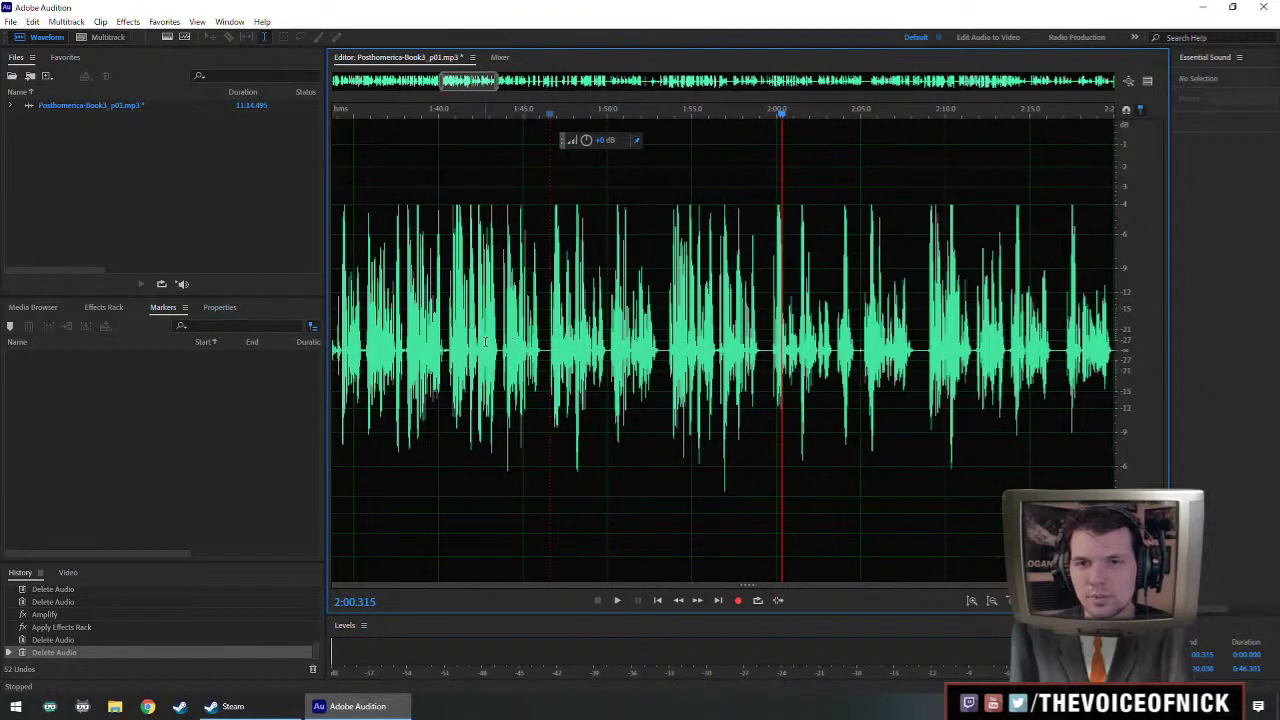
key("space")
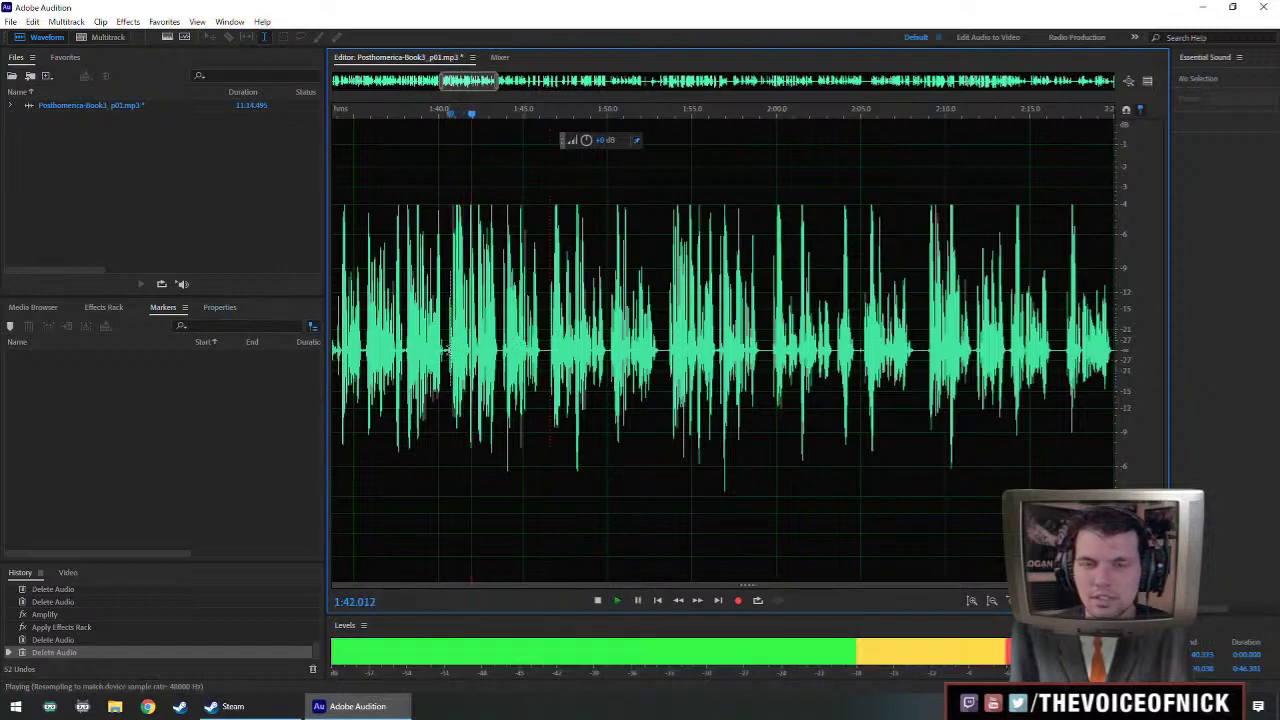
- Try deleting the passage from about 1:40.6 to 1:53.6 and listen to the join from about 1:39.4
left_click_drag(448, 345, 668, 379)
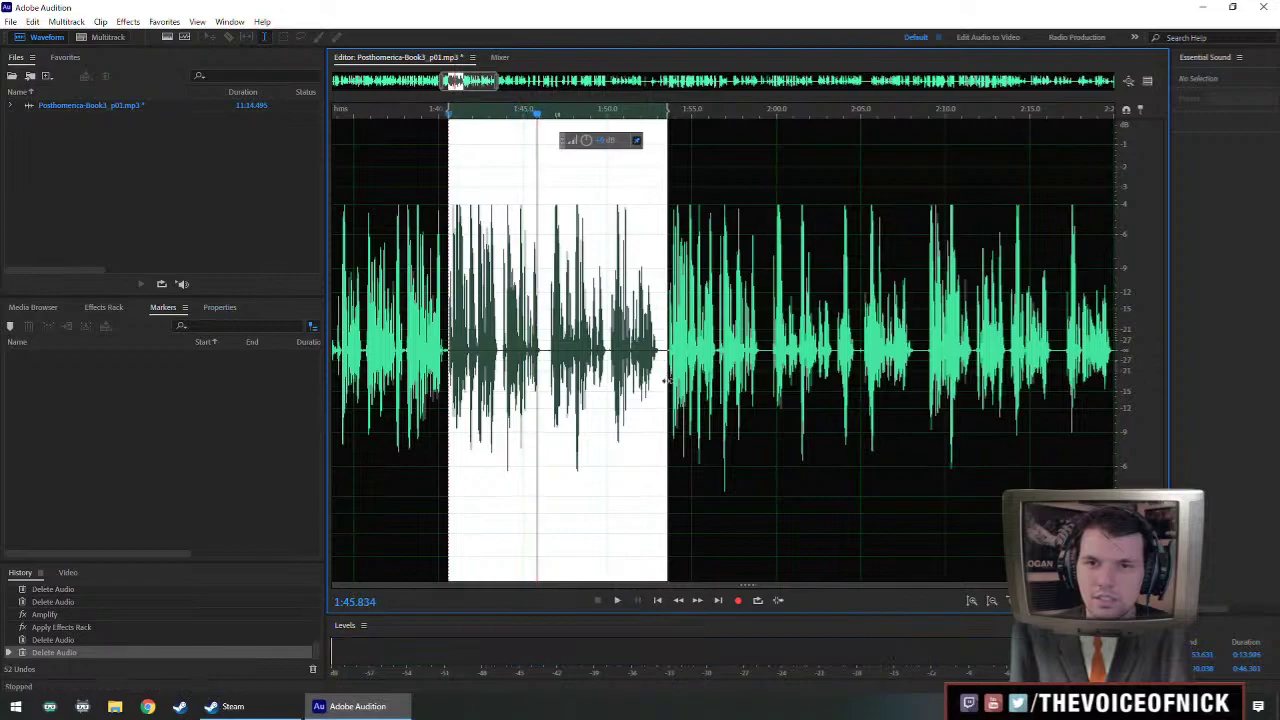
key("Delete")
key("space")
left_click(429, 340)
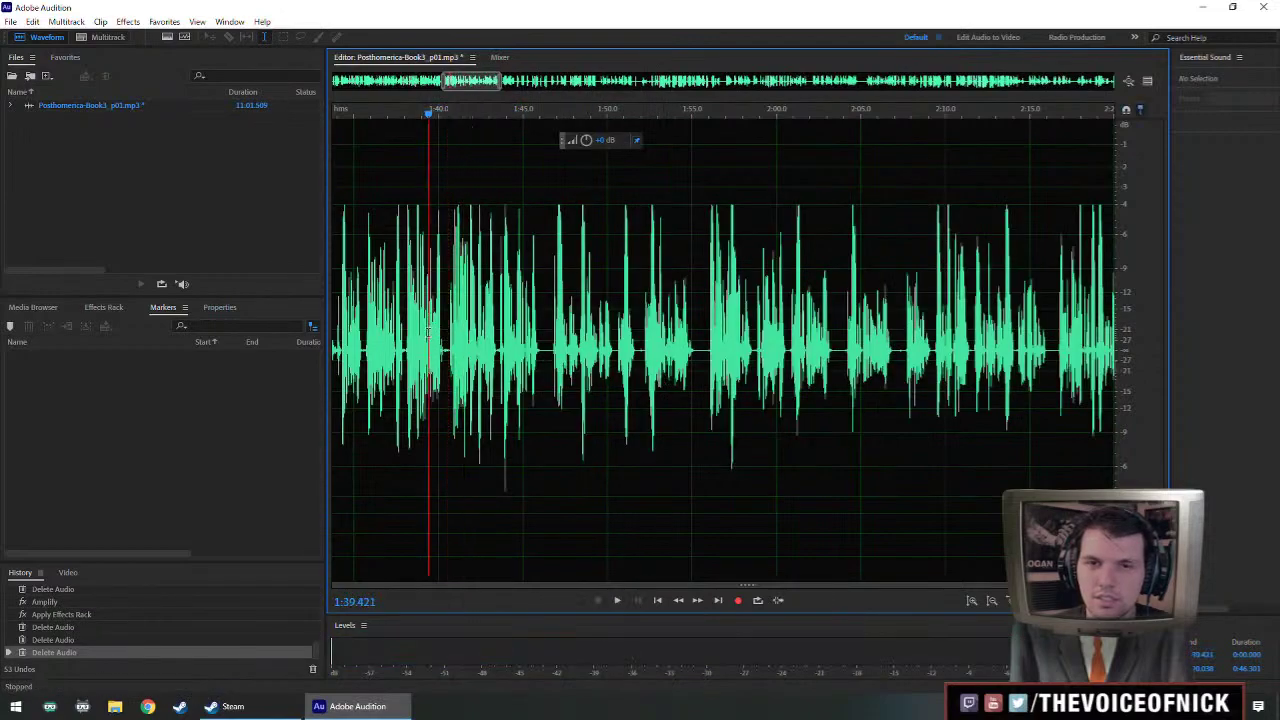
key("space")
scroll(641, 358, "up", 1)
scroll(641, 358, "up", 3)
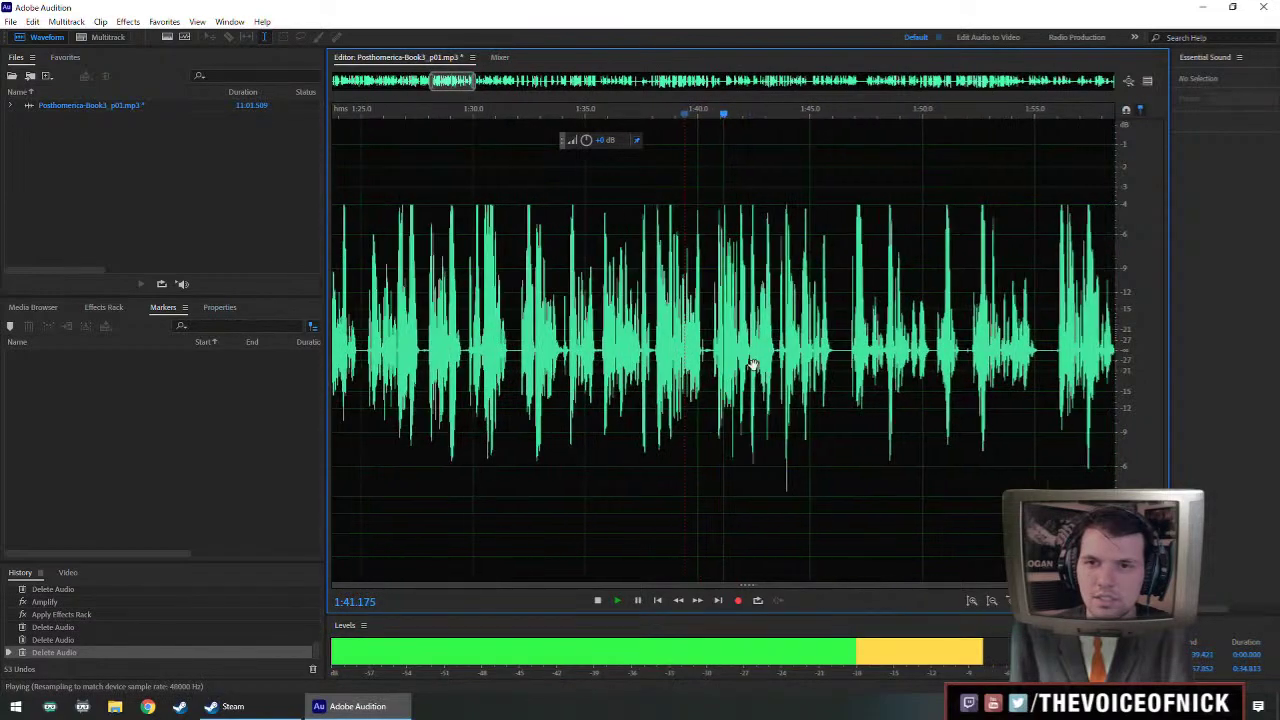
key("space")
key("ctrl+z")
- Listen from about 1:45.8 and add a cue marker in the pause at about 1:53.1
scroll(944, 349, "right", 2)
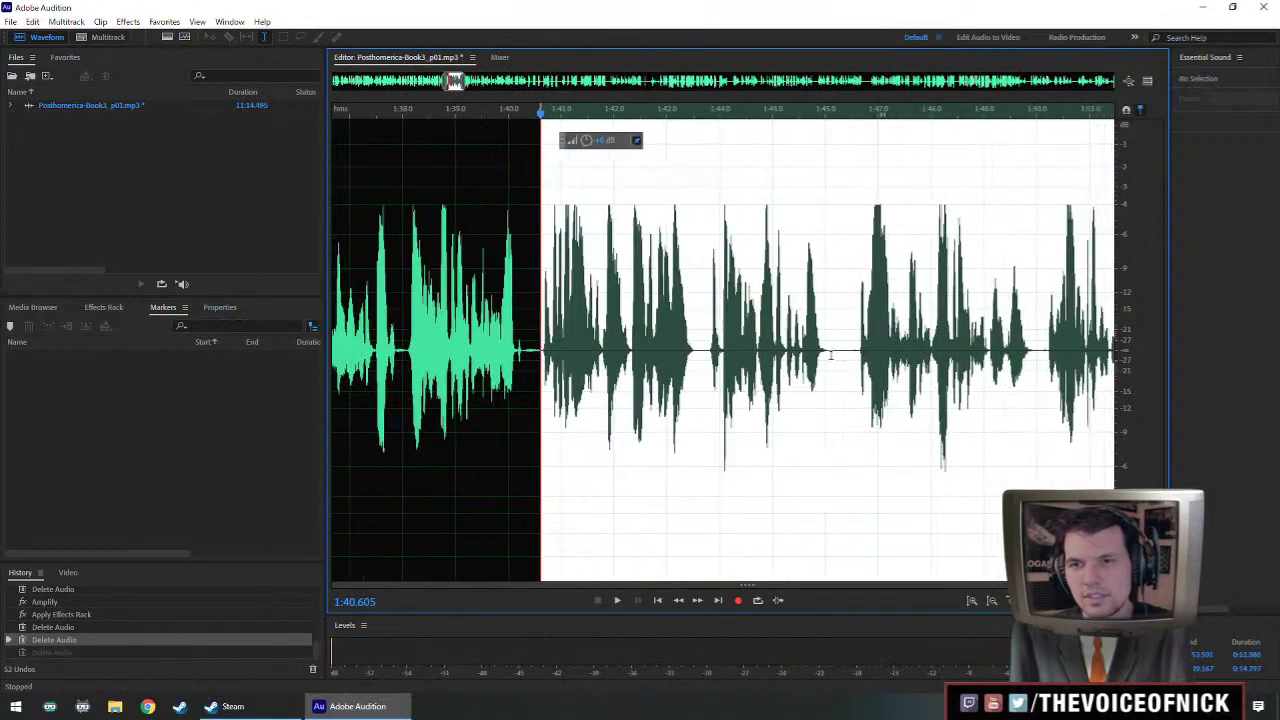
left_click_drag(859, 358, 846, 361)
key("space")
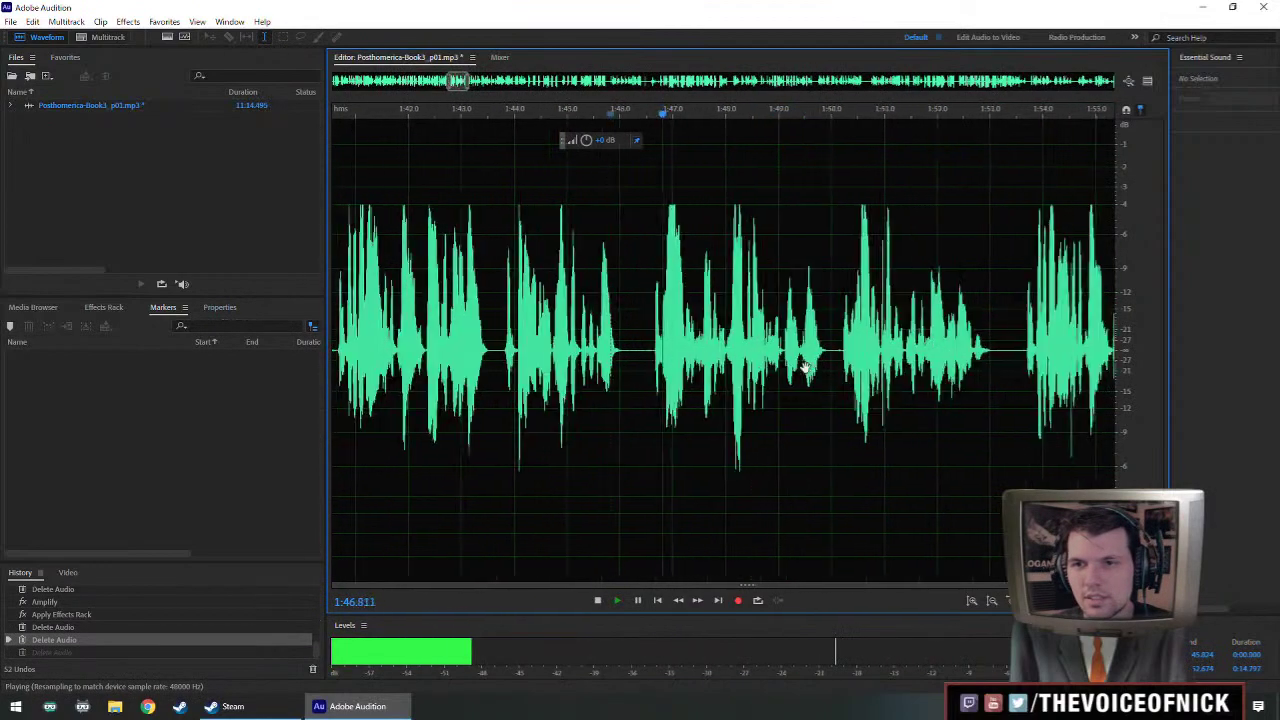
left_click(841, 355)
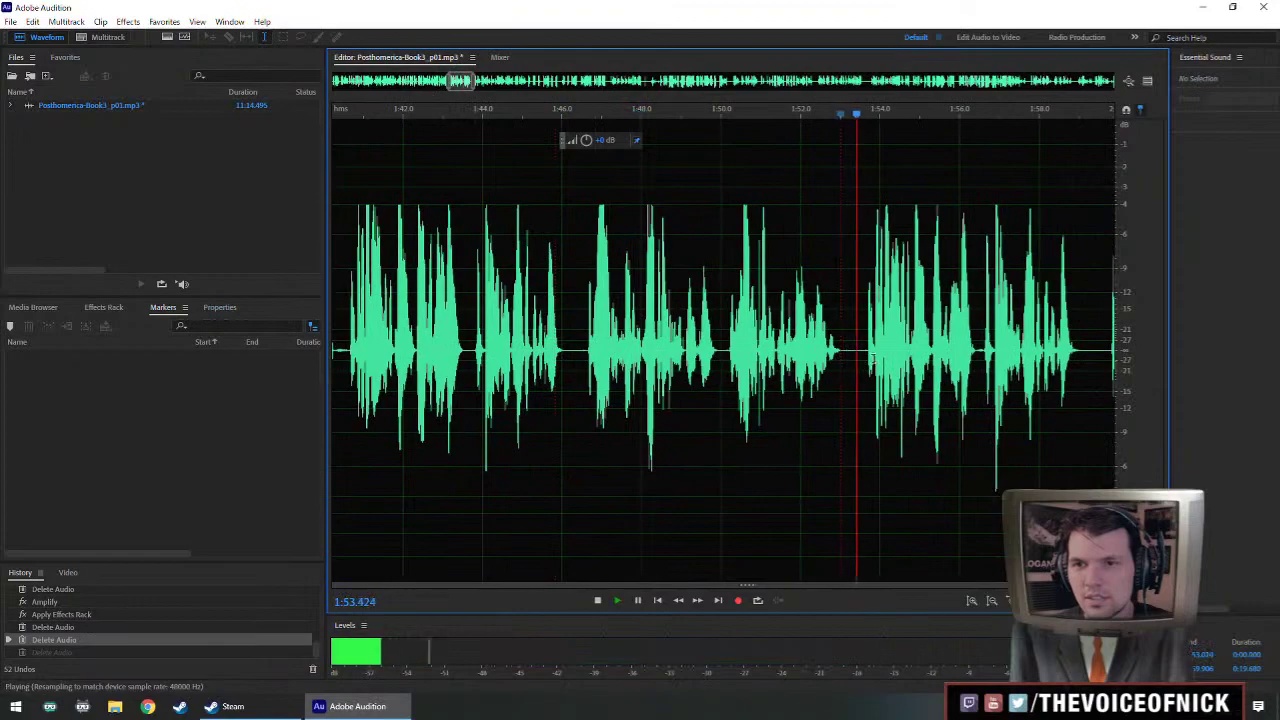
key("space")
key("m")
- Listen to the take after the cue marker, from about 1:54.4 to beyond 2:06.5
left_click(896, 355)
key("space")
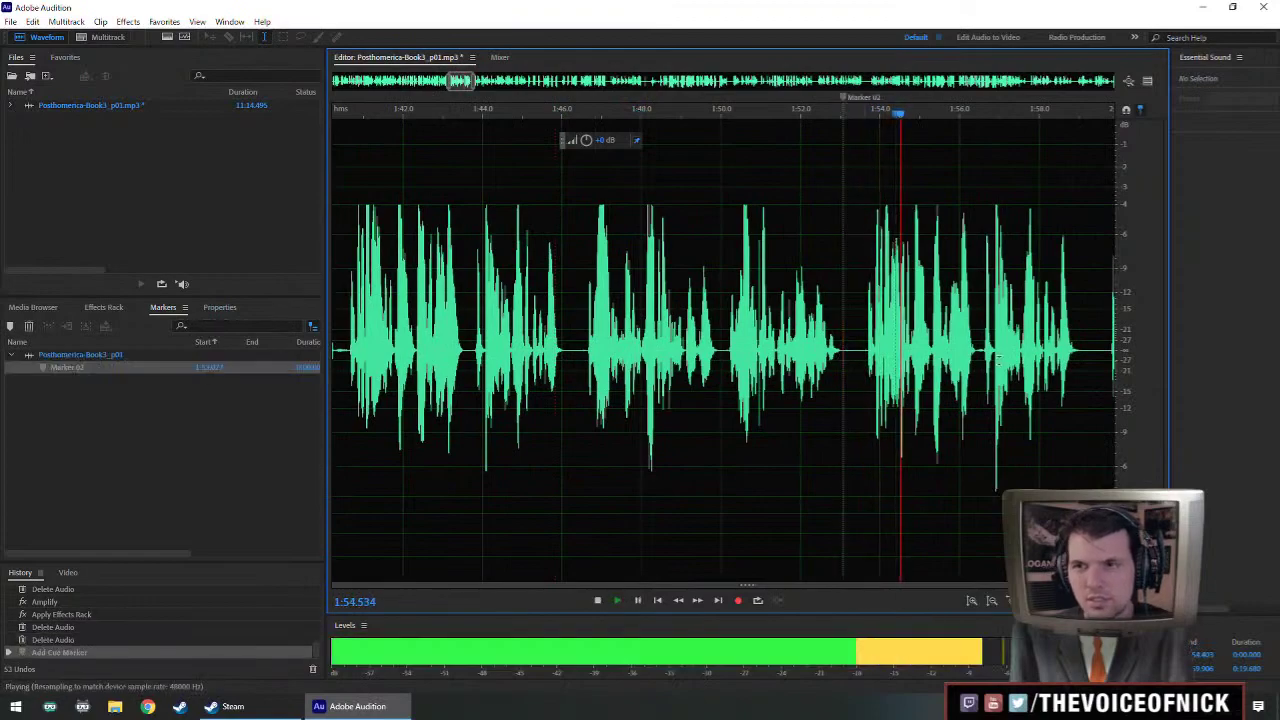
scroll(820, 353, "right", 1)
scroll(796, 352, "down", 2)
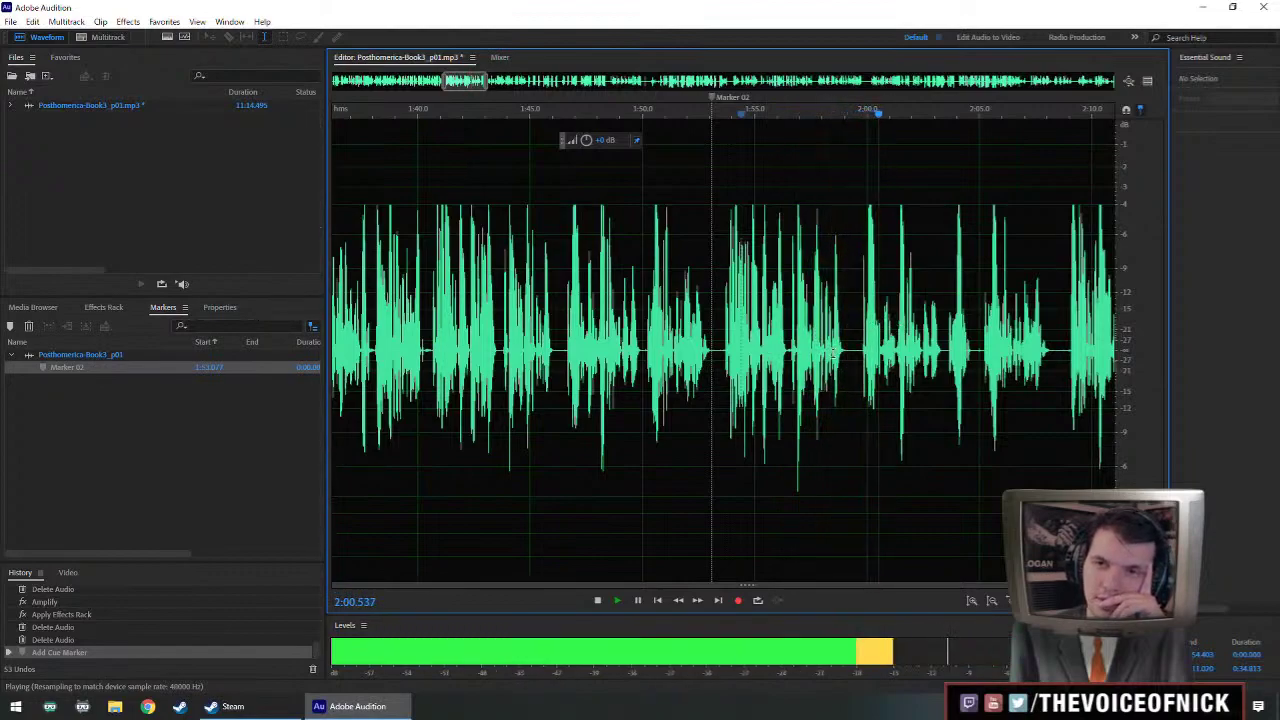
scroll(932, 352, "down", 1)
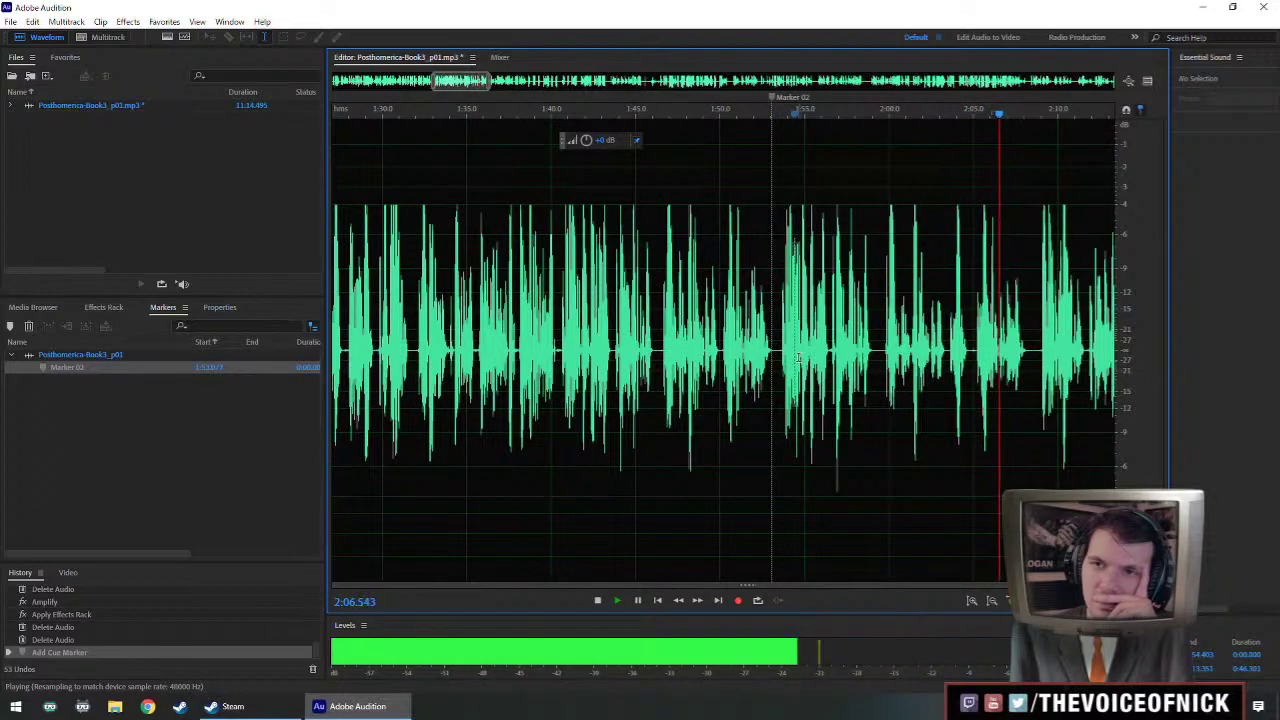
- Listen to the take before the cue marker, from about 1:50.1 to 1:53.1 and from about 1:46.6 to 1:49.8
left_click(721, 345)
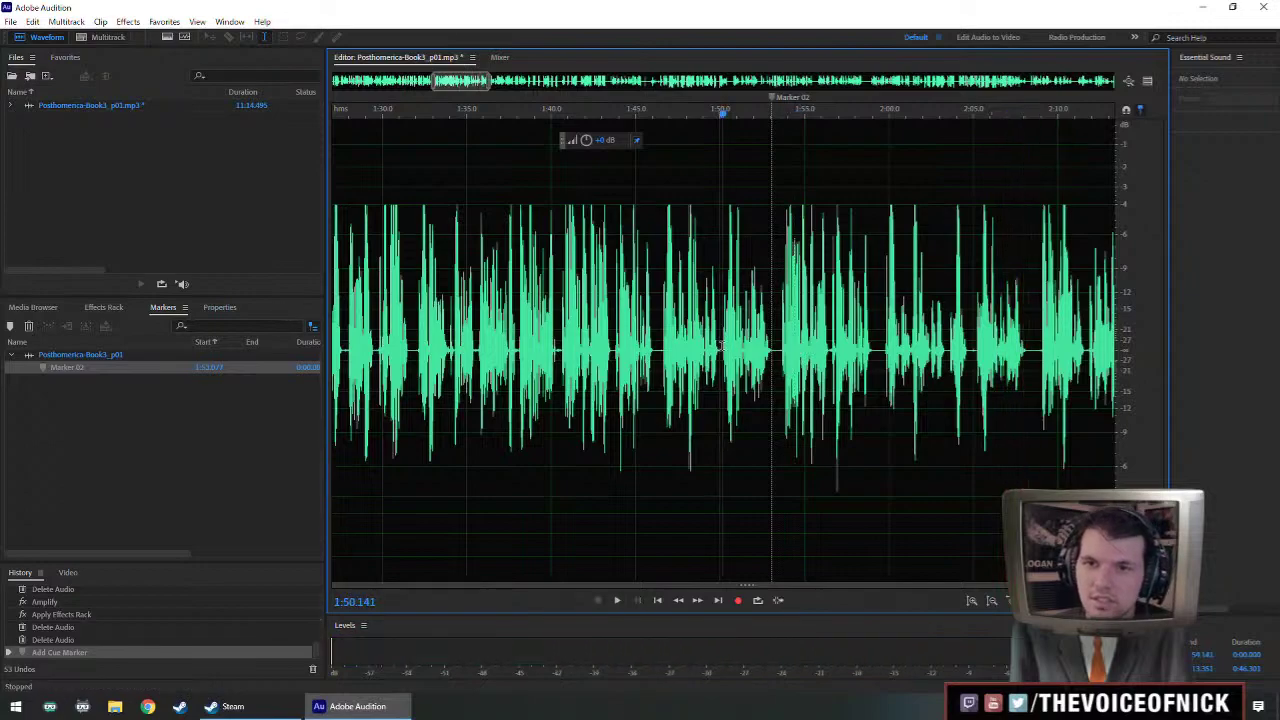
scroll(877, 342, "down", 1)
scroll(851, 334, "up", 1)
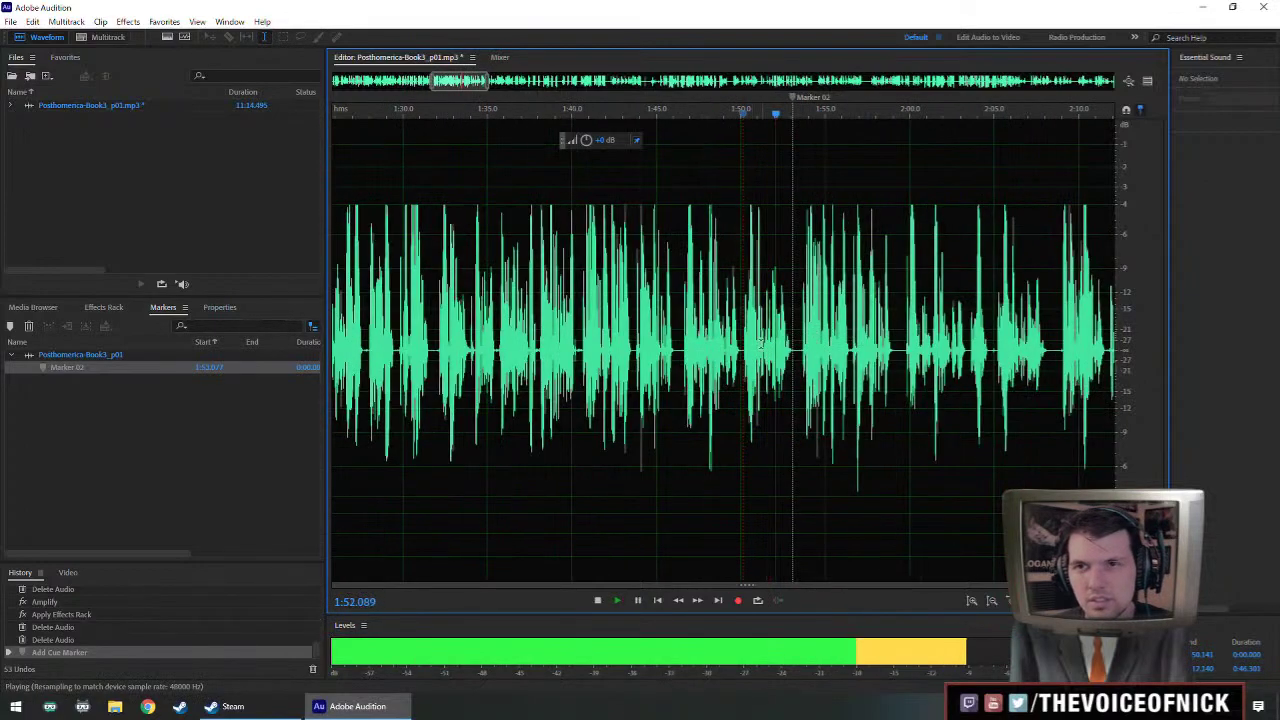
right_click(795, 101)
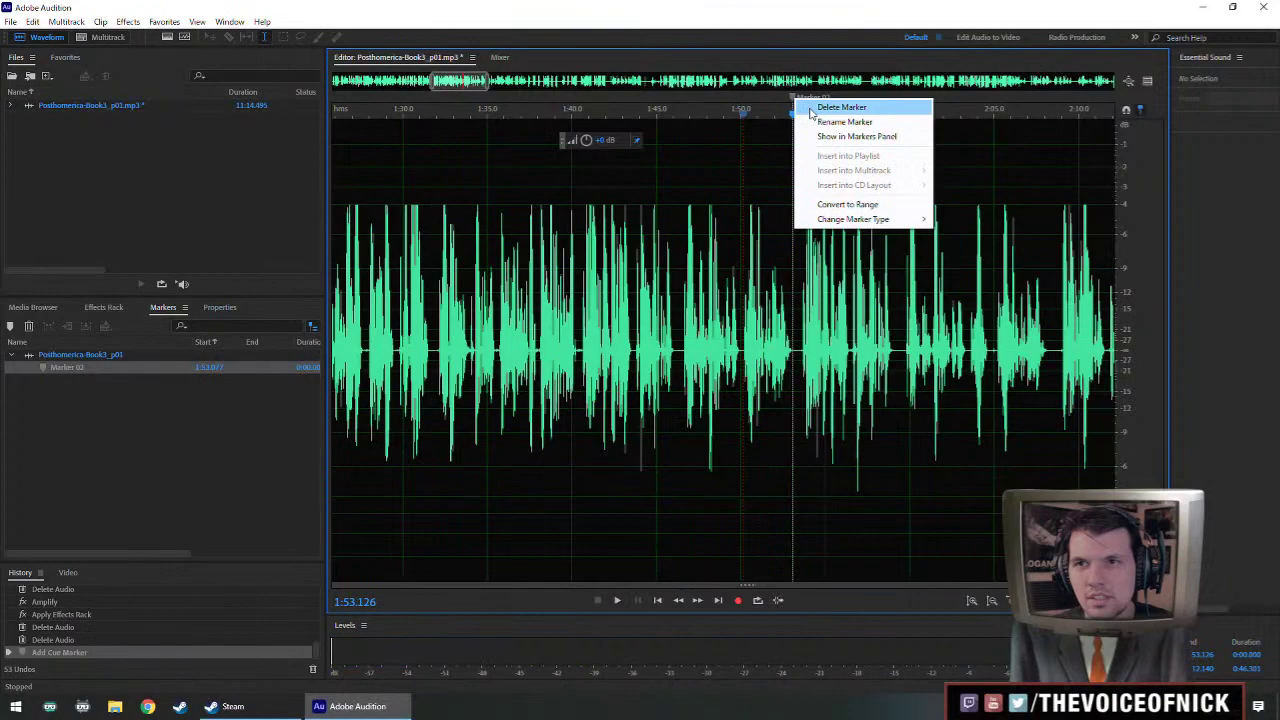
left_click(683, 333)
key("space")
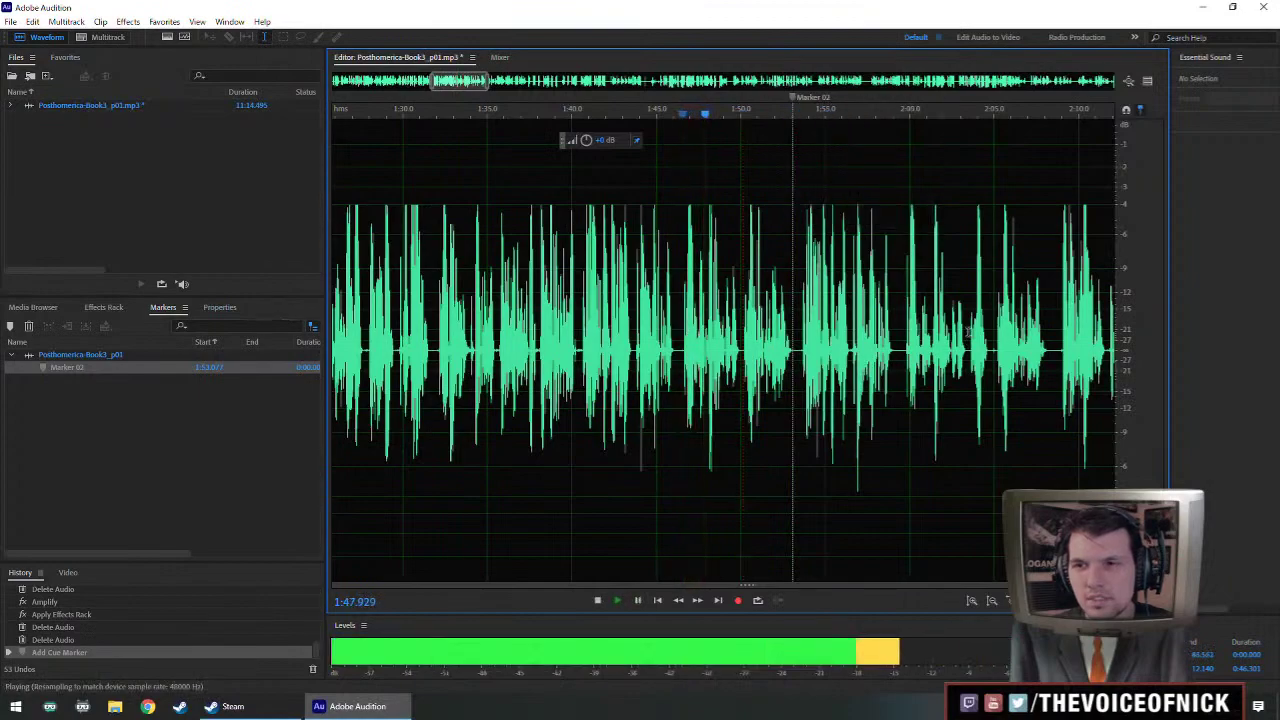
scroll(966, 332, "right", 2)
key("space")
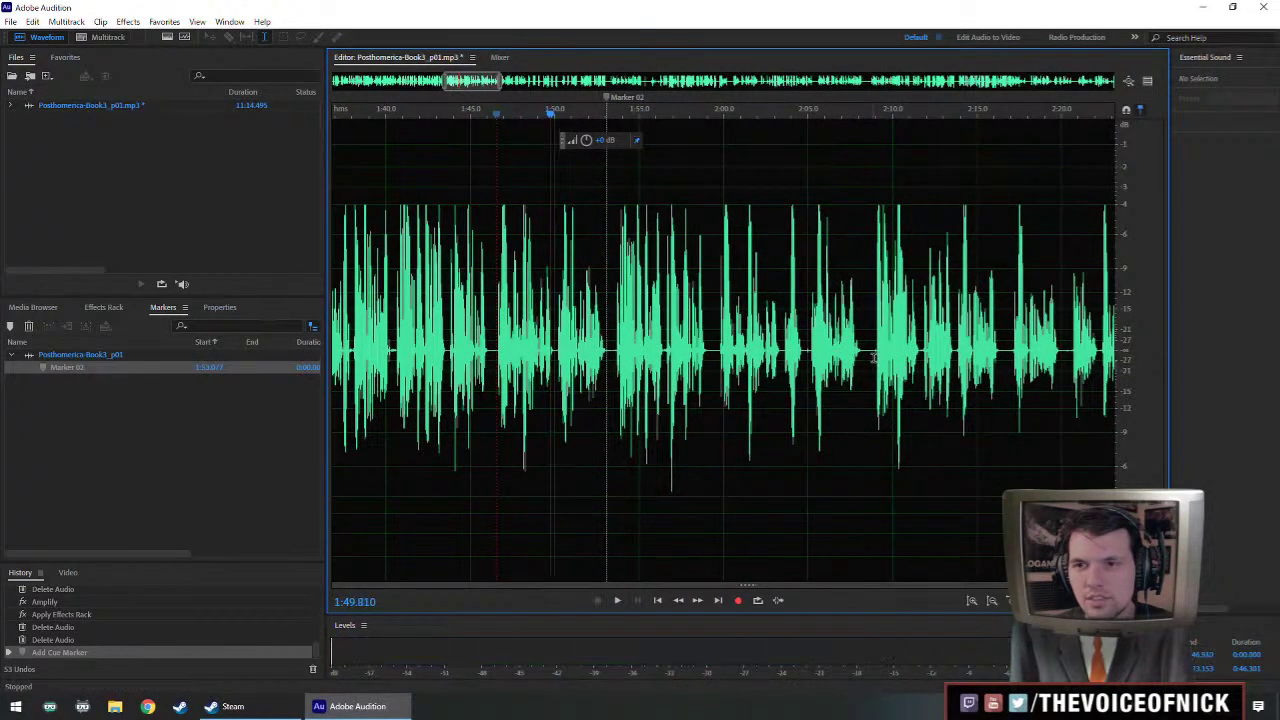
- Compare the repeated phrases by playing from about 2:08.9, 1:43.8, 1:56.7, 1:53.5, 1:40.6 and 1:39.4
left_click(873, 357)
key("space")
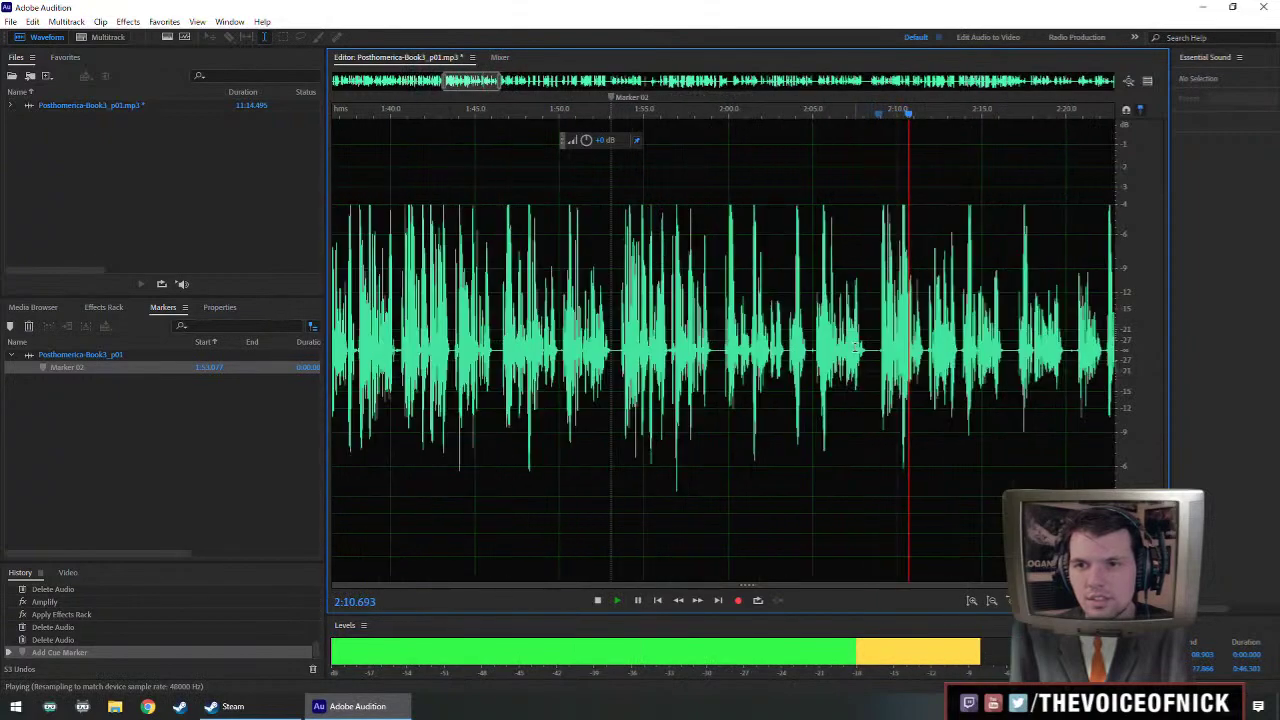
key("space")
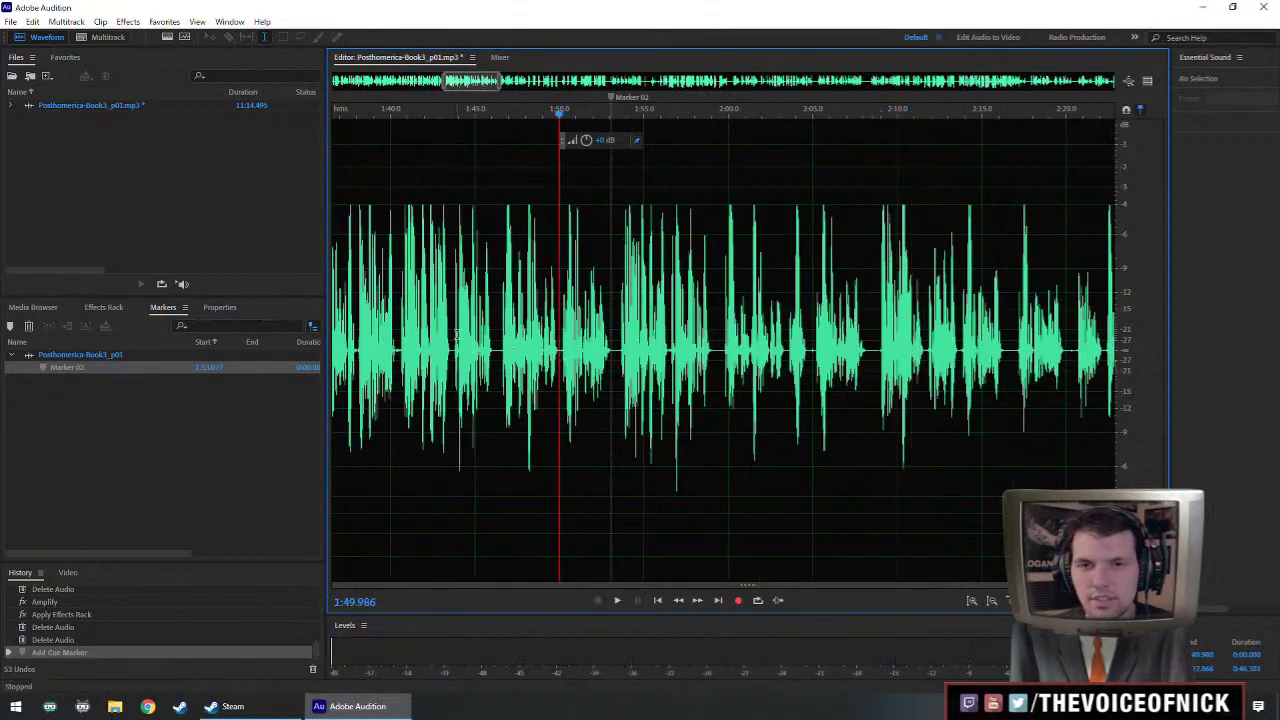
left_click(455, 335)
key("space")
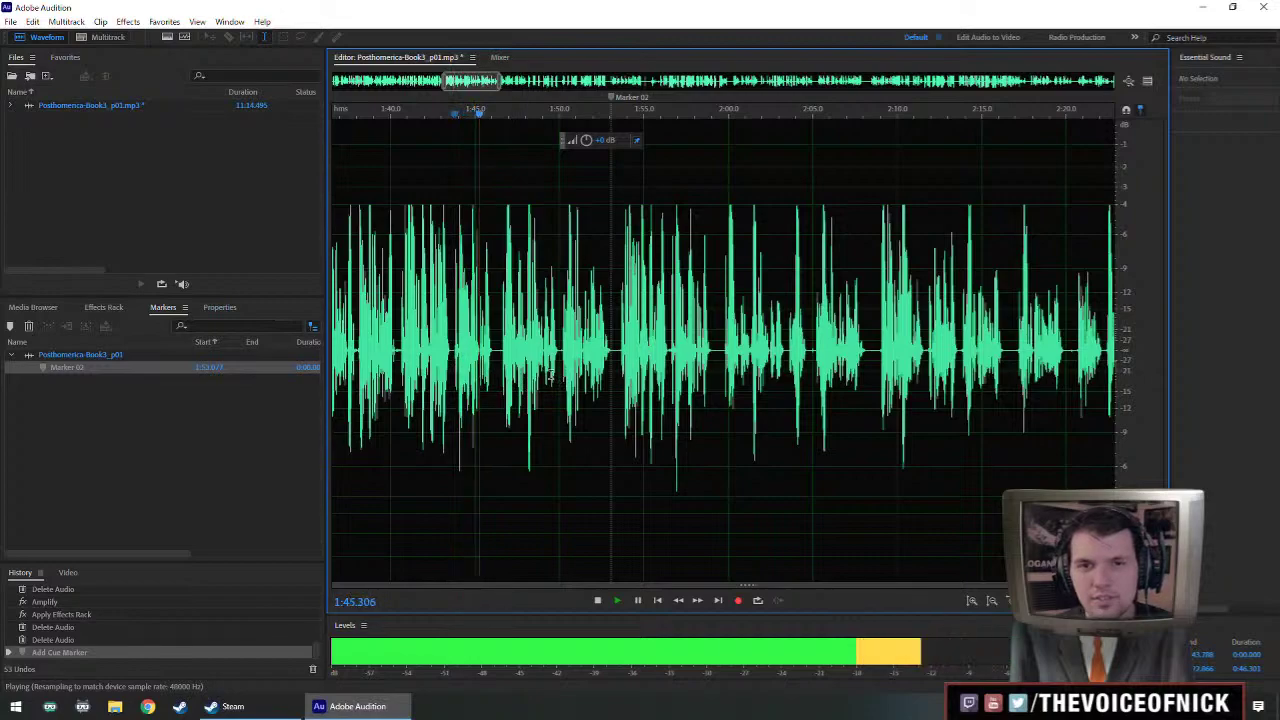
left_click(675, 355)
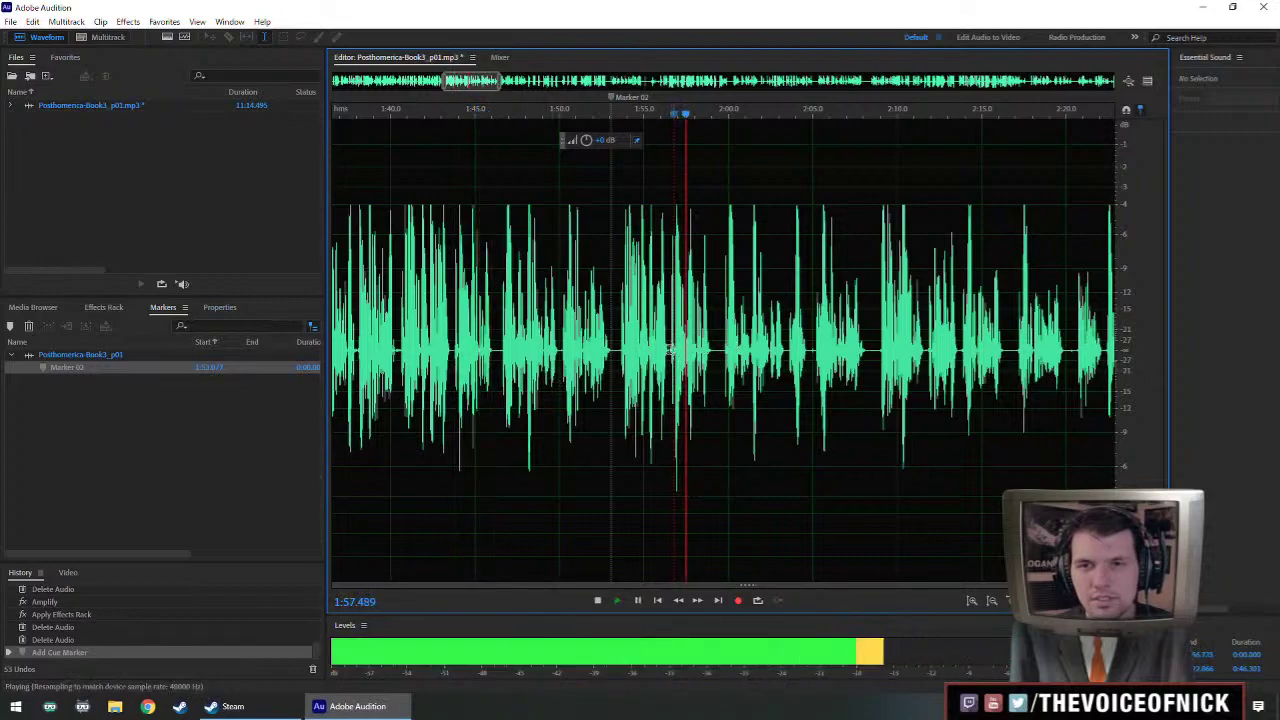
left_click(618, 355)
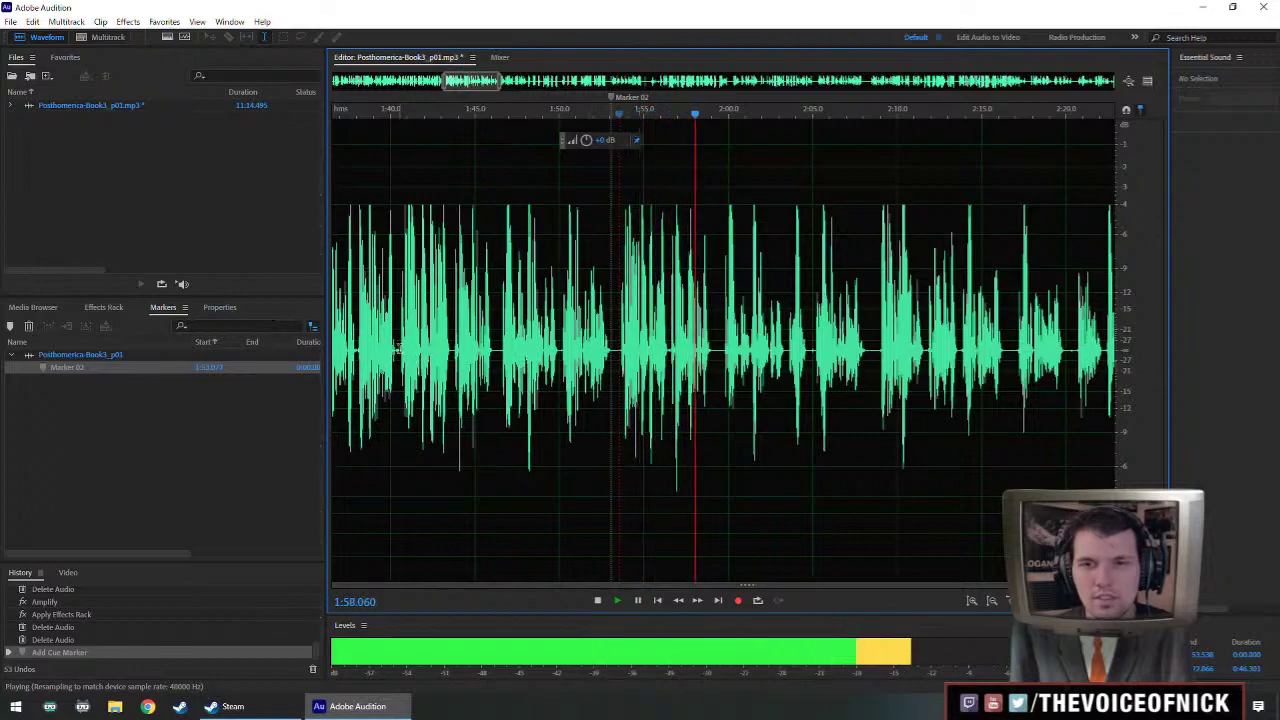
left_click(406, 360)
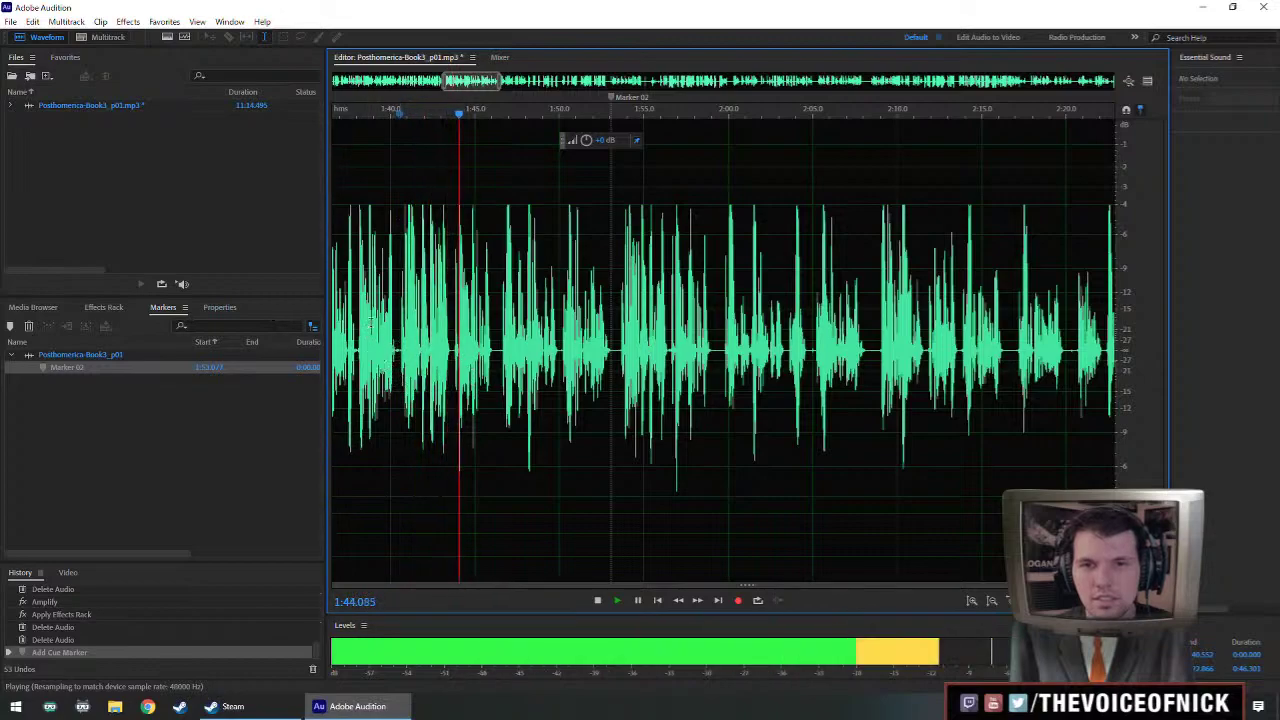
left_click(375, 313)
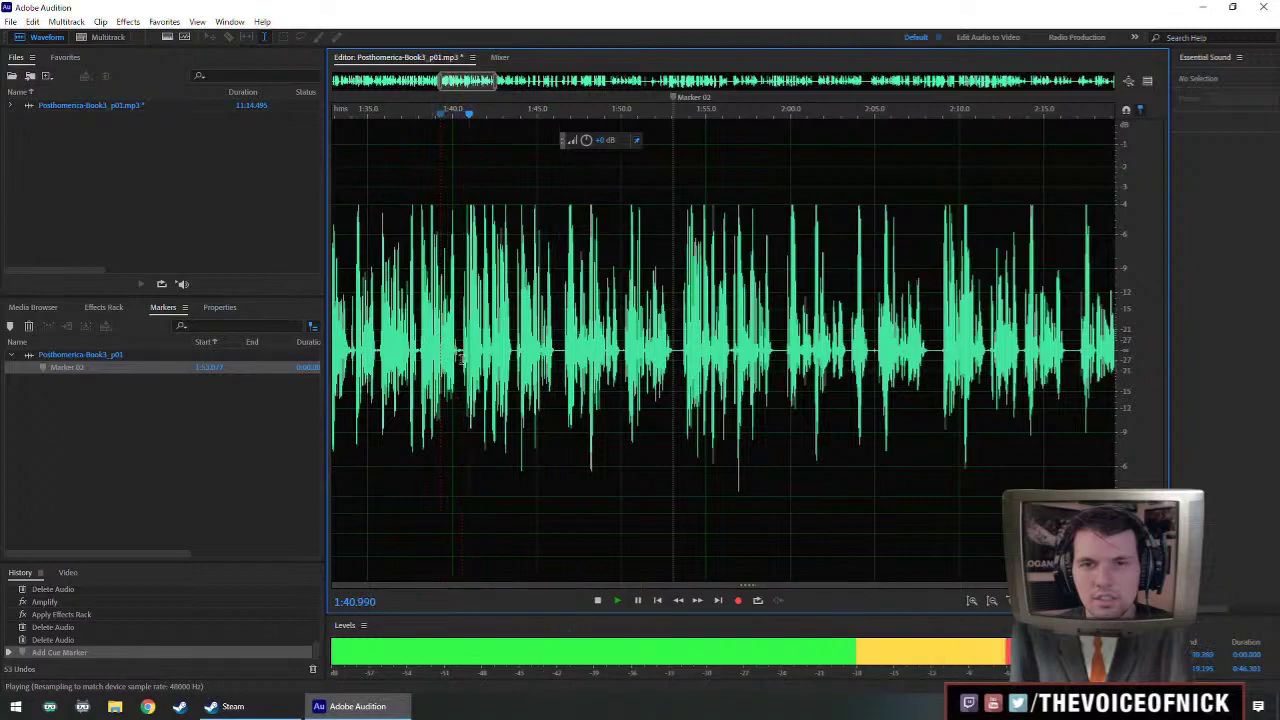
- Delete about 0.06 s from the pause at about 1:40.5 and replay from about 1:38.2
scroll(548, 384, "up", 4)
scroll(616, 368, "up", 2)
key("space")
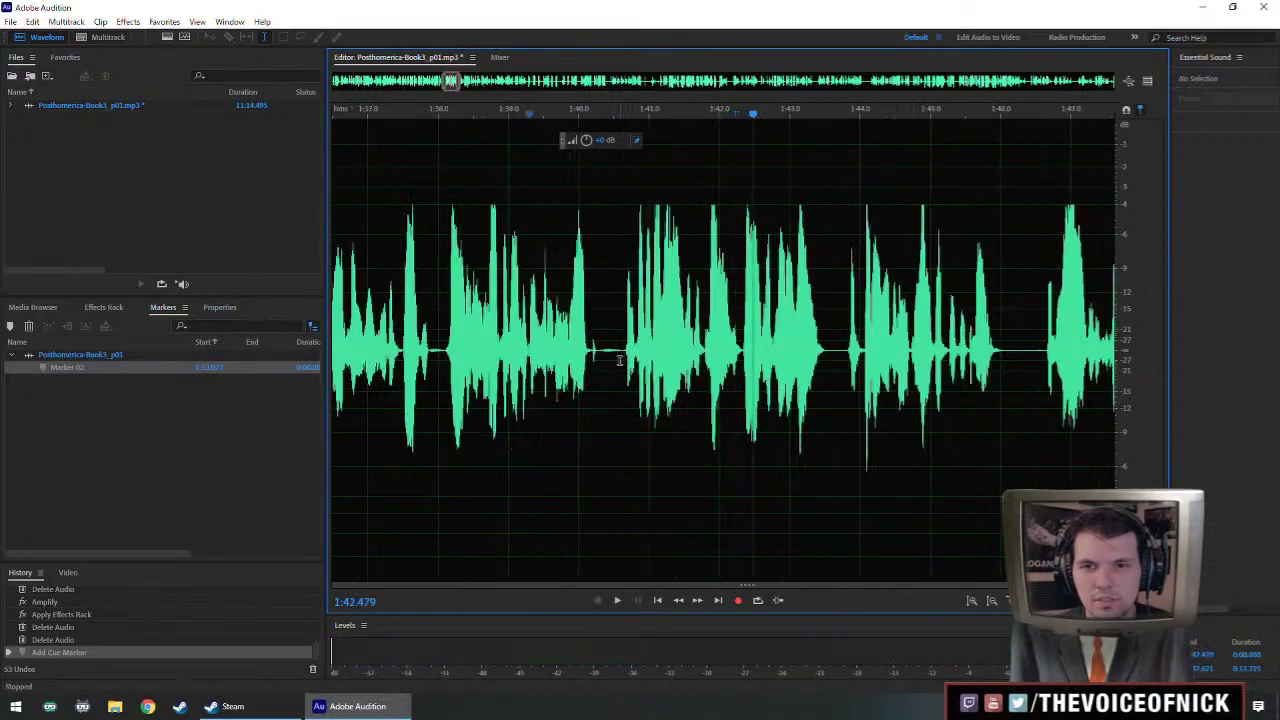
key("Delete")
left_click(450, 320)
key("space")
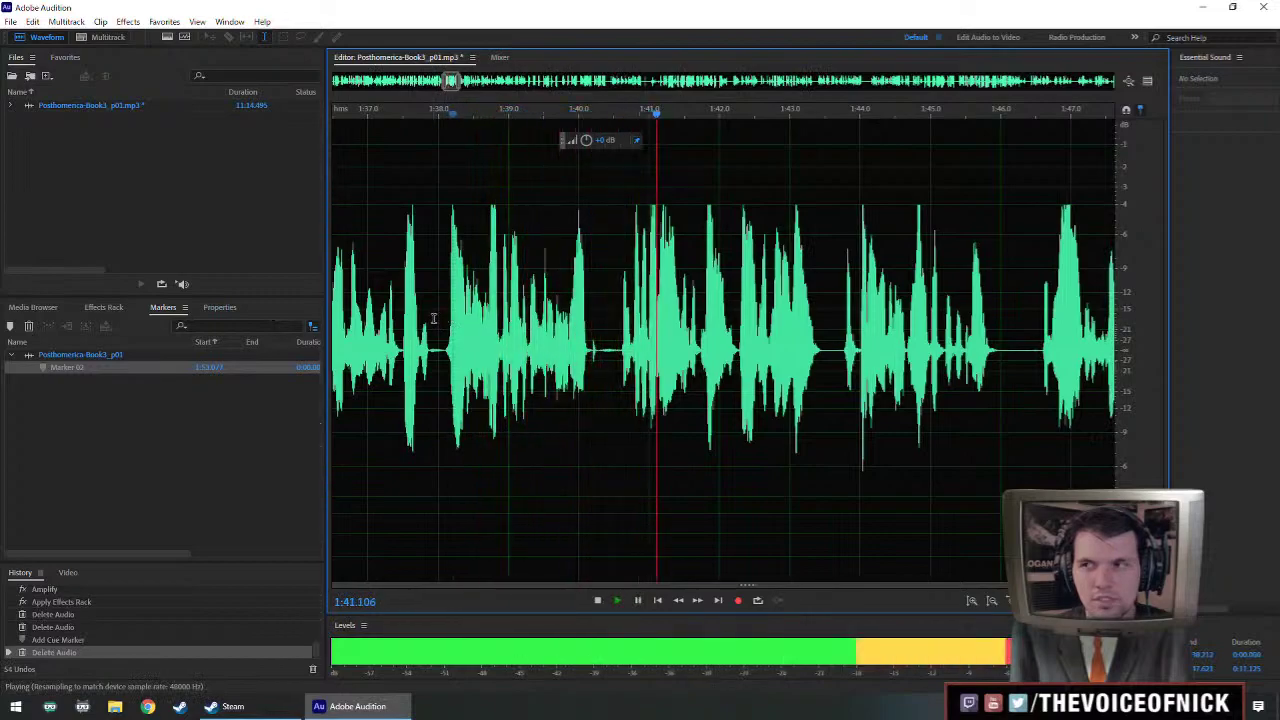
- Listen on past 1:51, and again from about 1:59.7 to 2:08.2, to check the second take
scroll(655, 350, "down", 3)
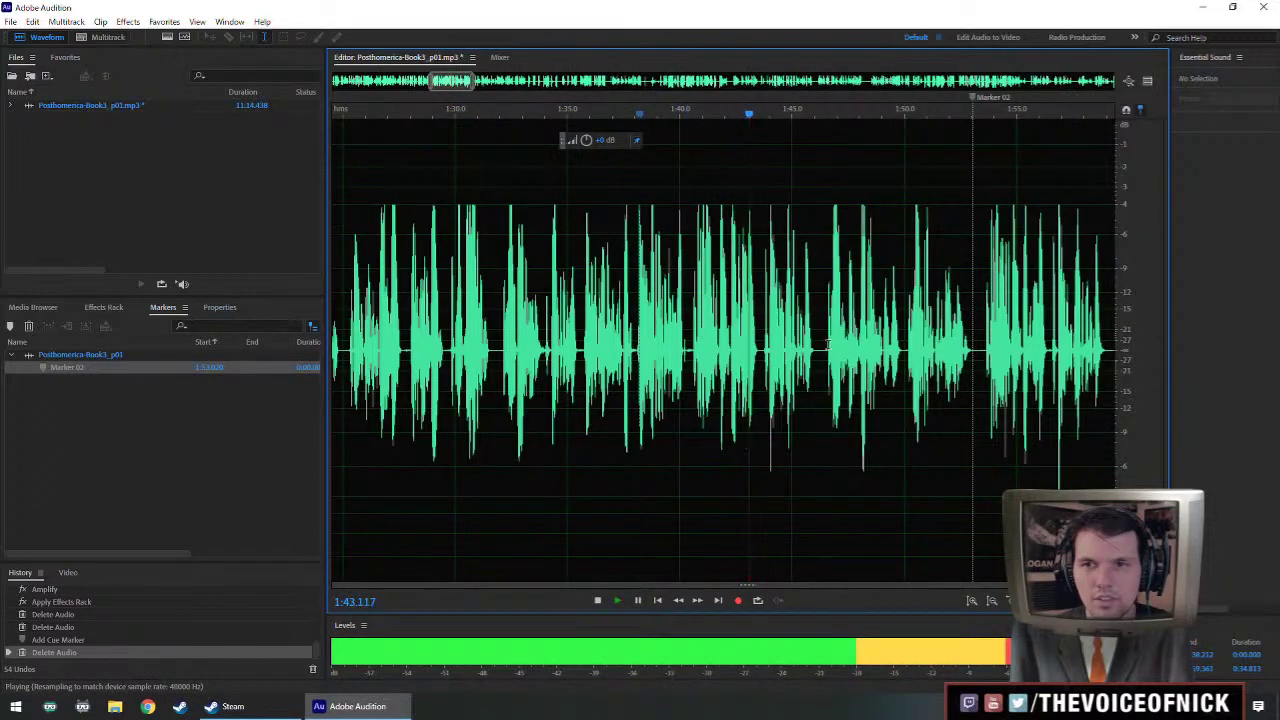
left_click_drag(828, 345, 658, 367)
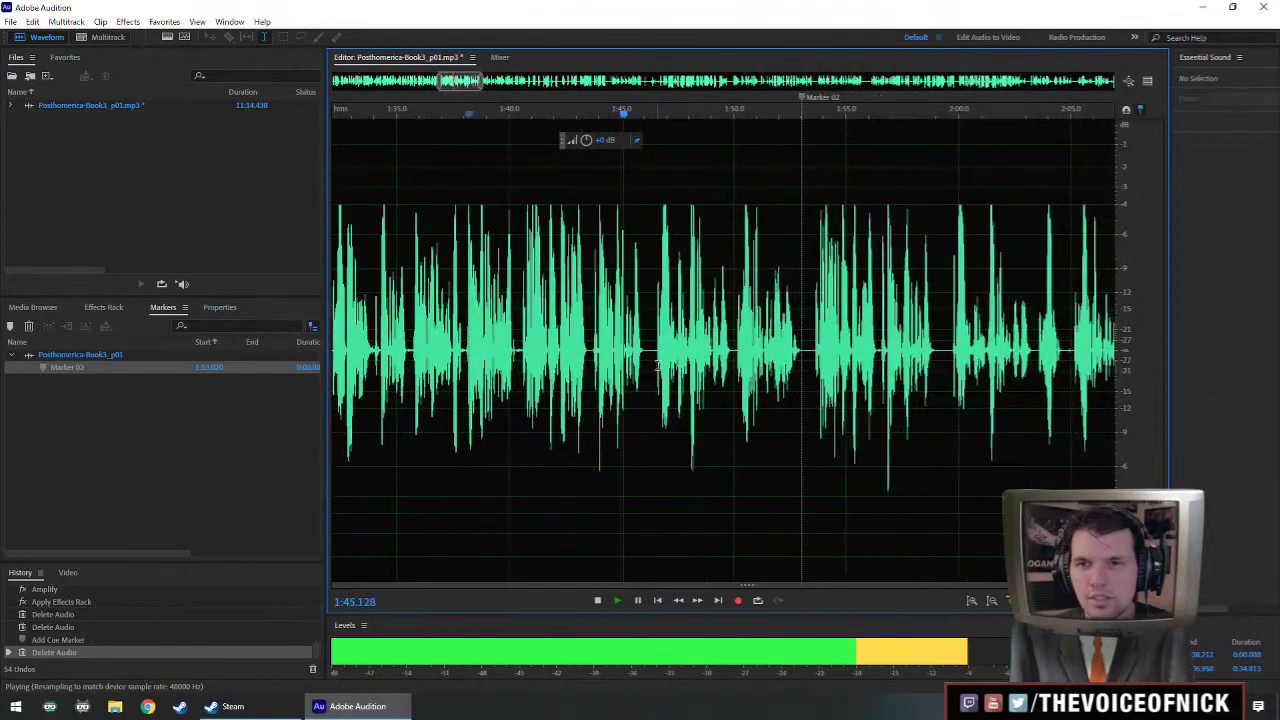
left_click_drag(934, 371, 706, 362)
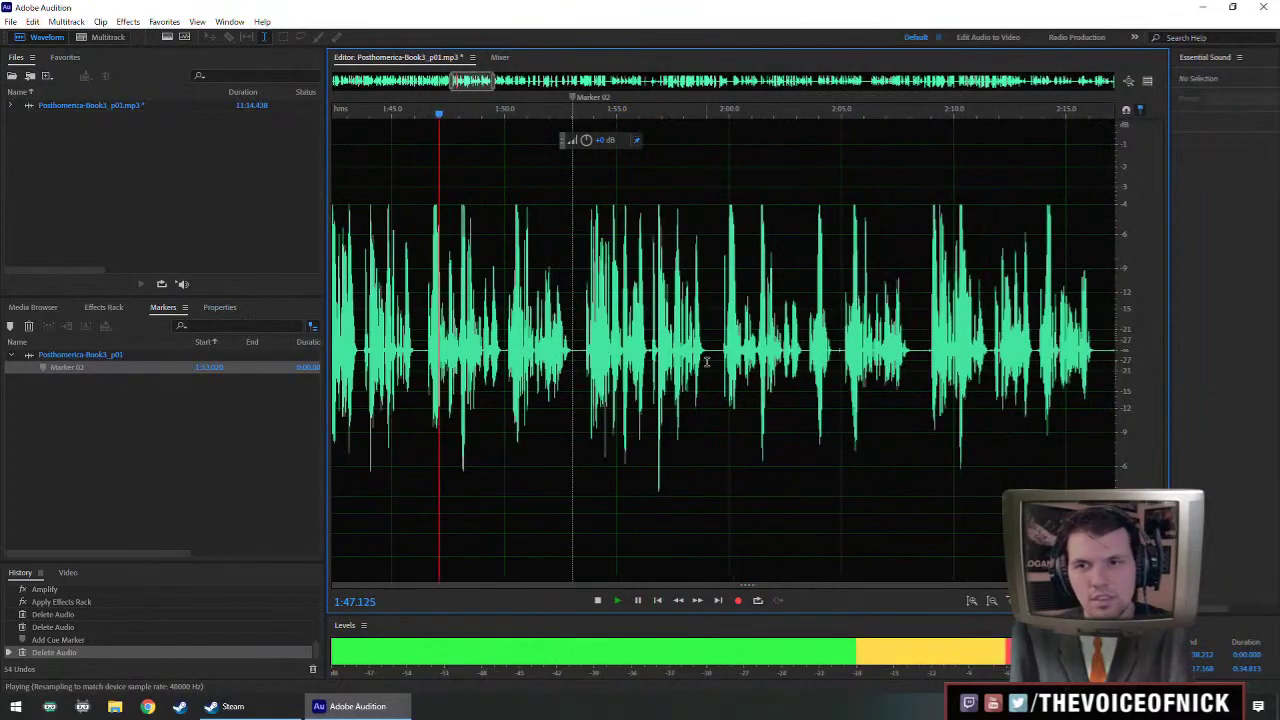
scroll(706, 362, "down", 1)
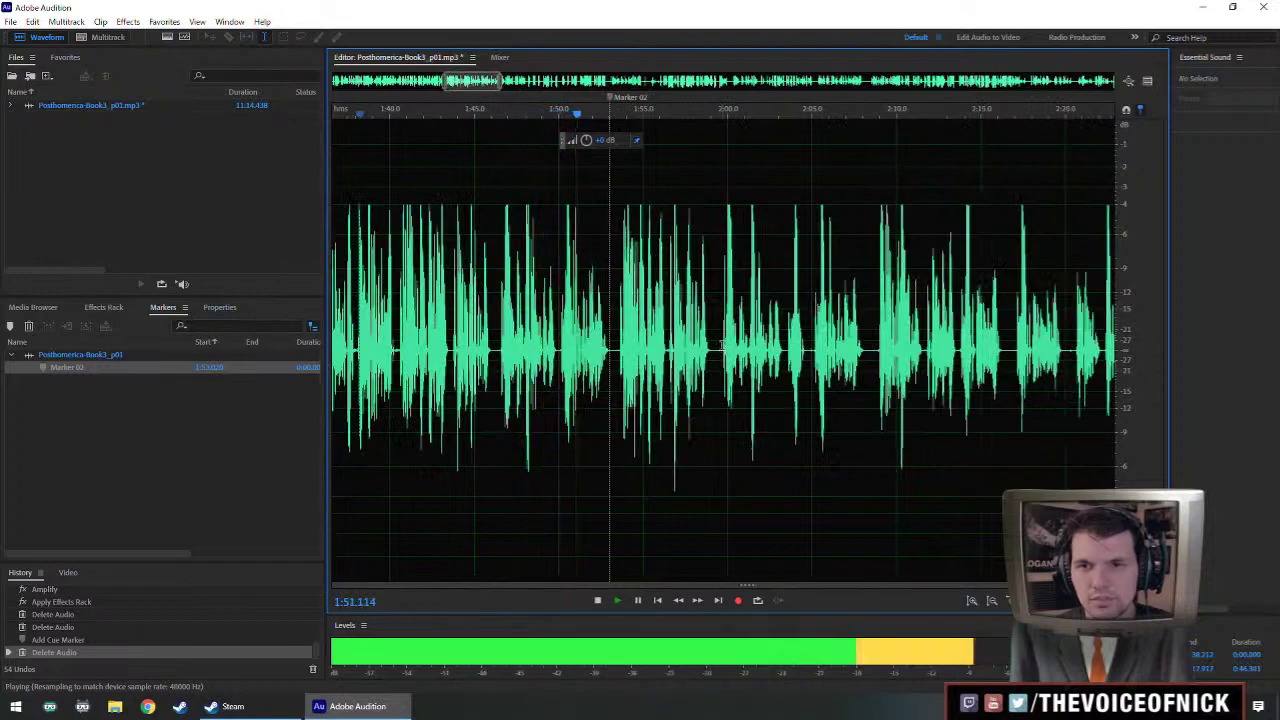
left_click(722, 344)
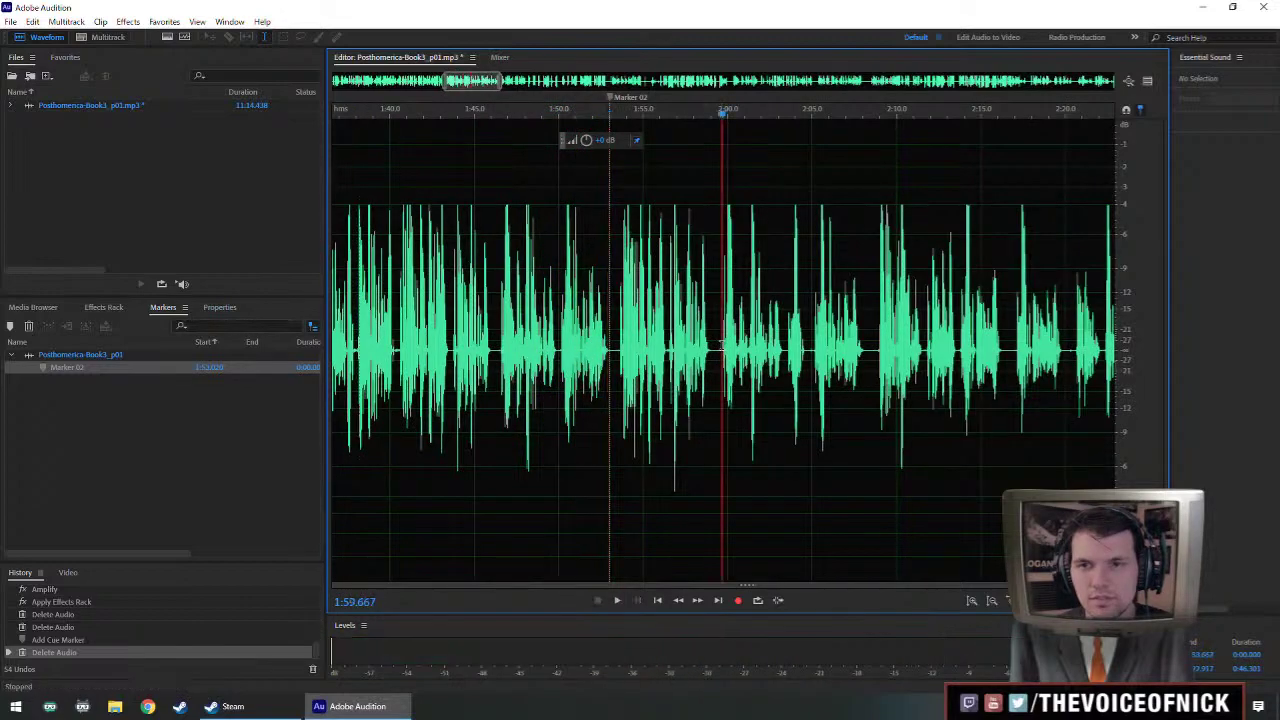
key("space")
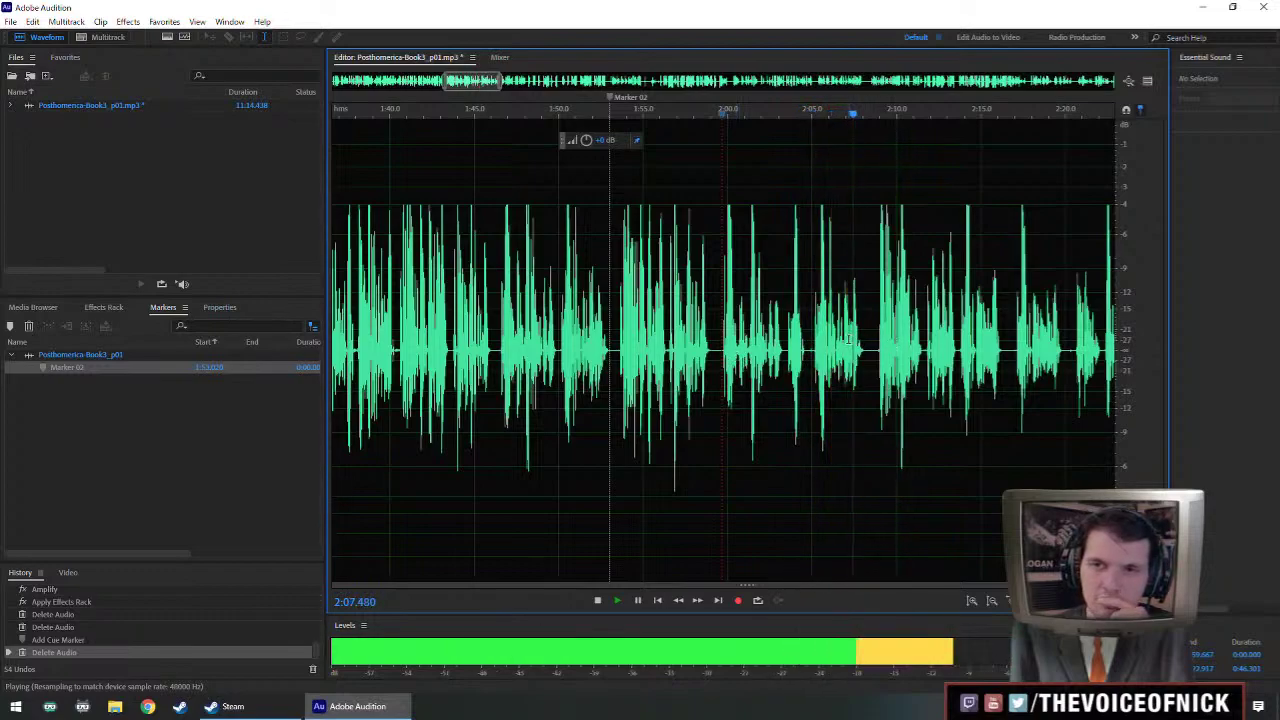
key("space")
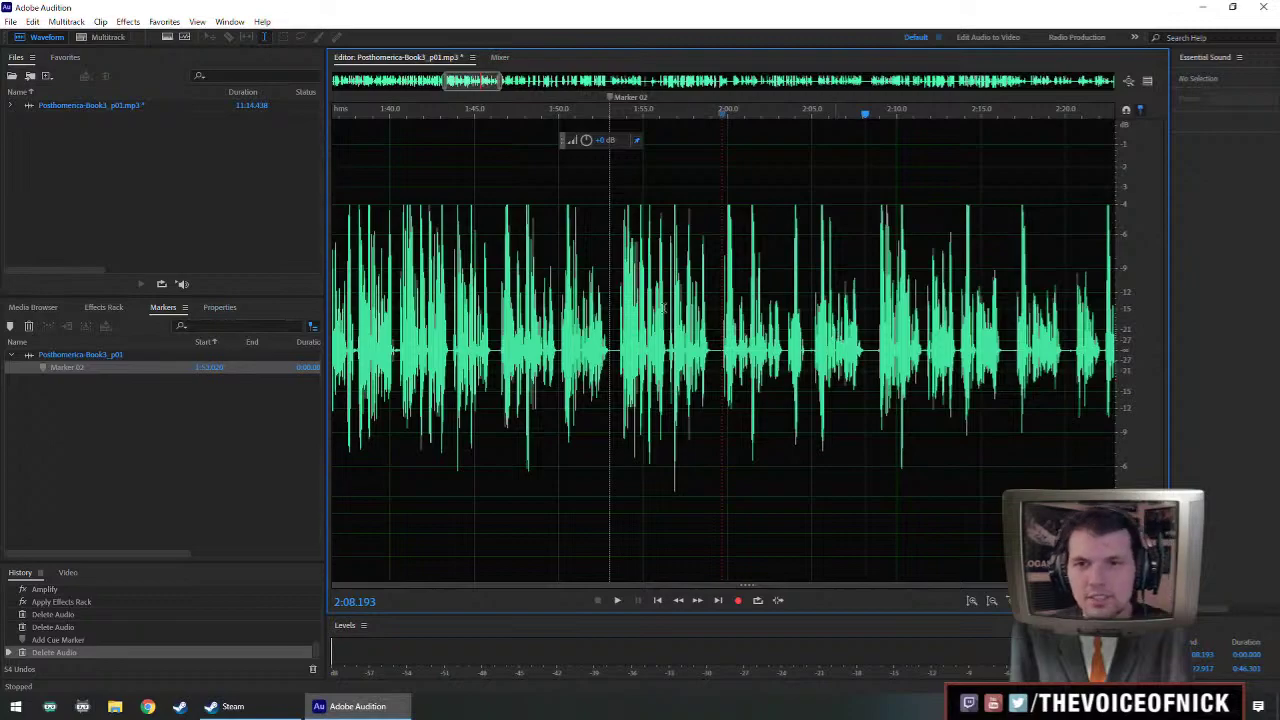
- Delete the cue marker in the pause at about 1:53
scroll(662, 307, "up", 2)
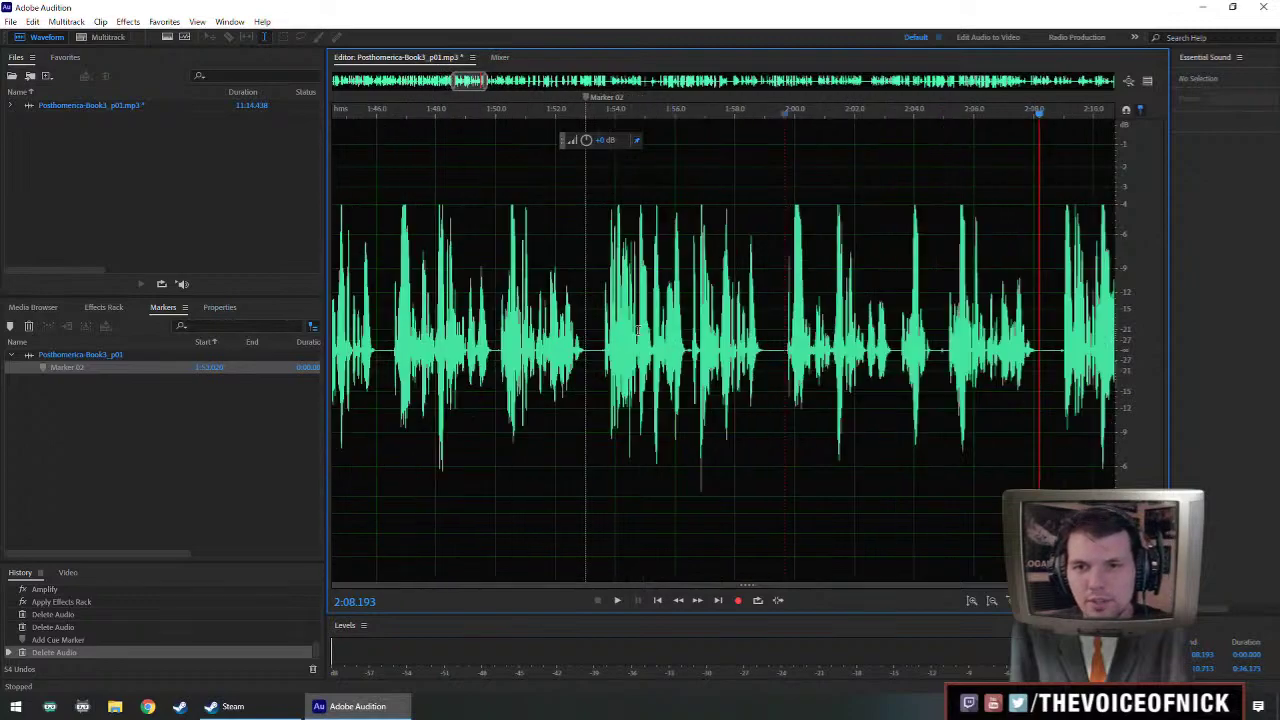
right_click(588, 96)
left_click(602, 102)
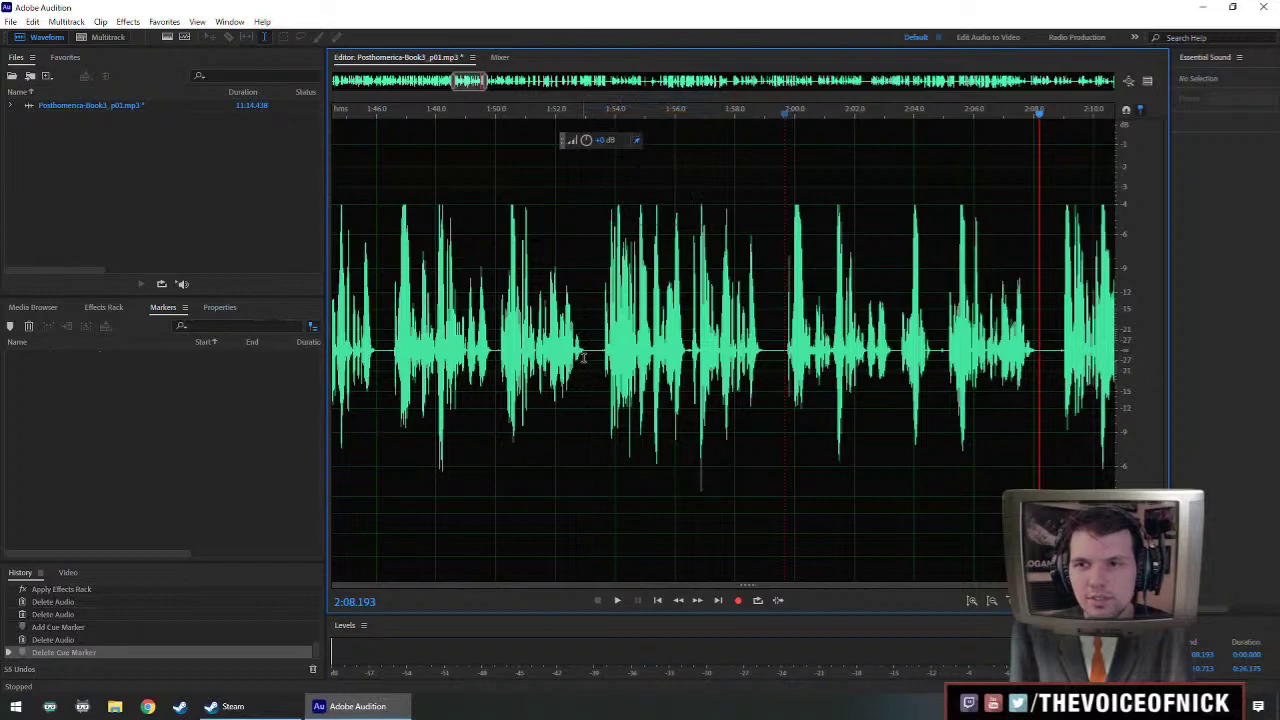
- Delete the repeated take from about 1:53.6 to 2:09.0 and save the audio file
left_click_drag(585, 355, 1065, 430)
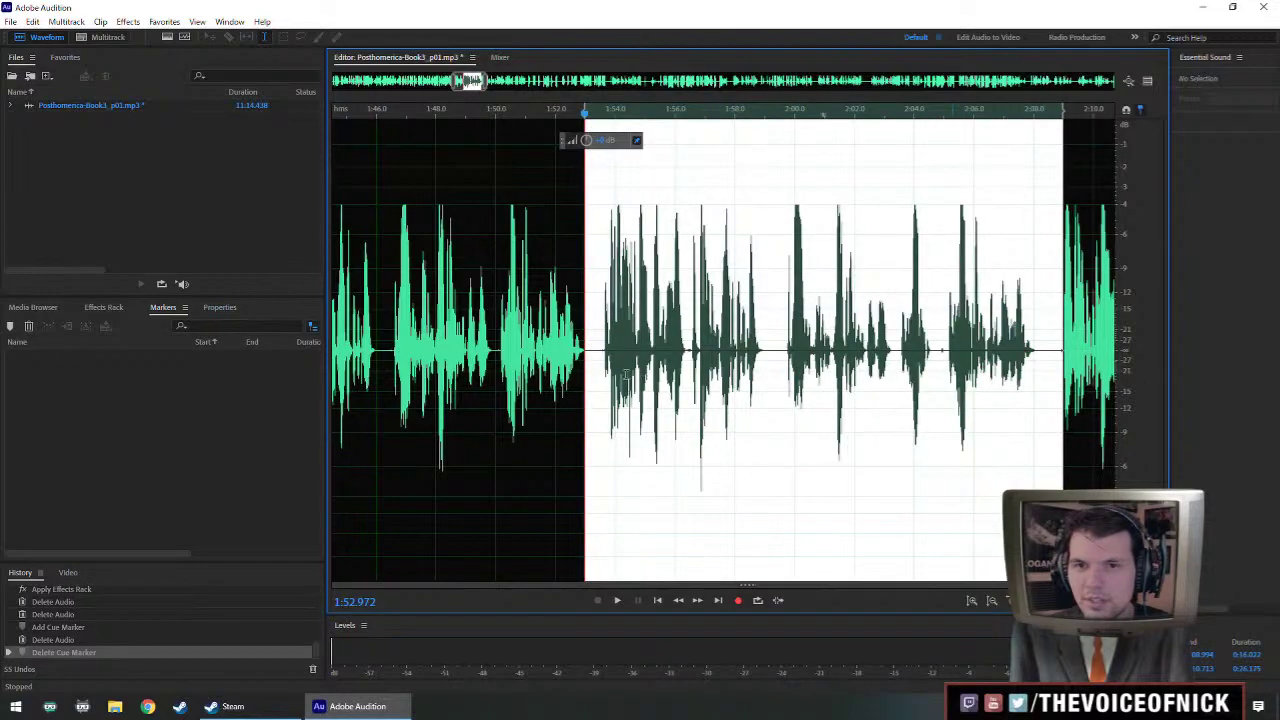
left_click_drag(583, 363, 605, 371)
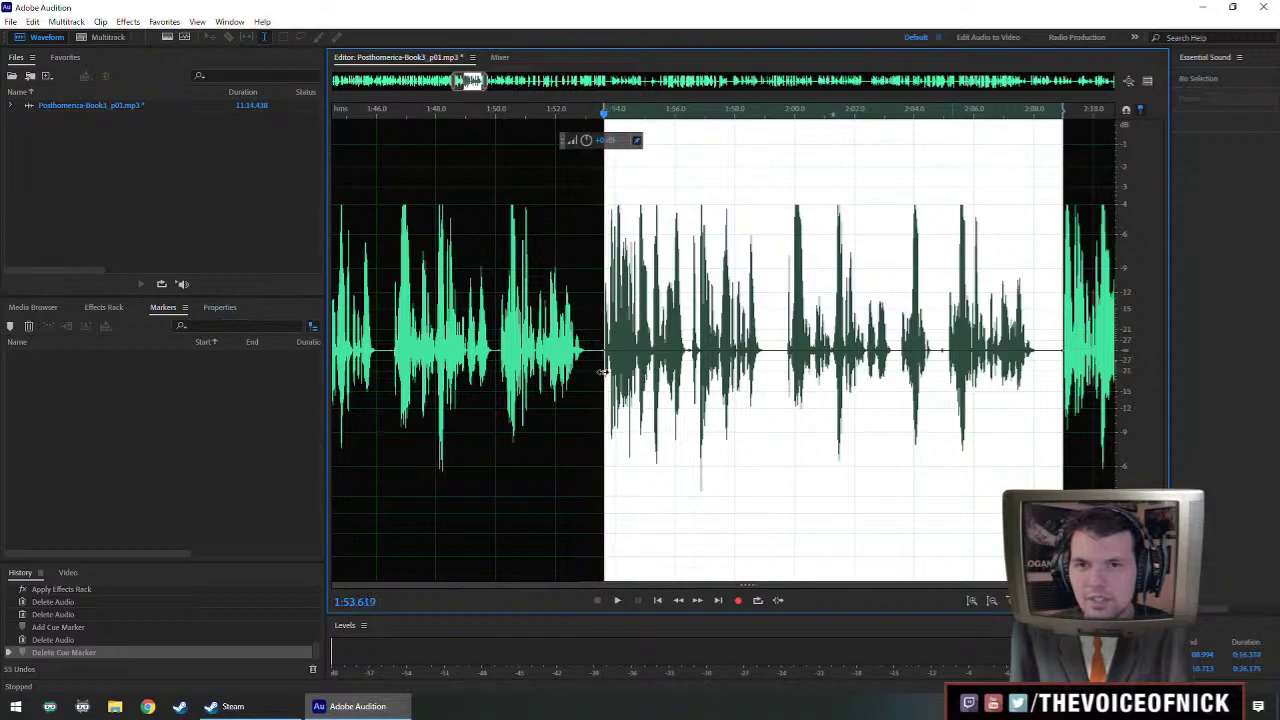
key("Delete")
scroll(450, 322, "down", 4)
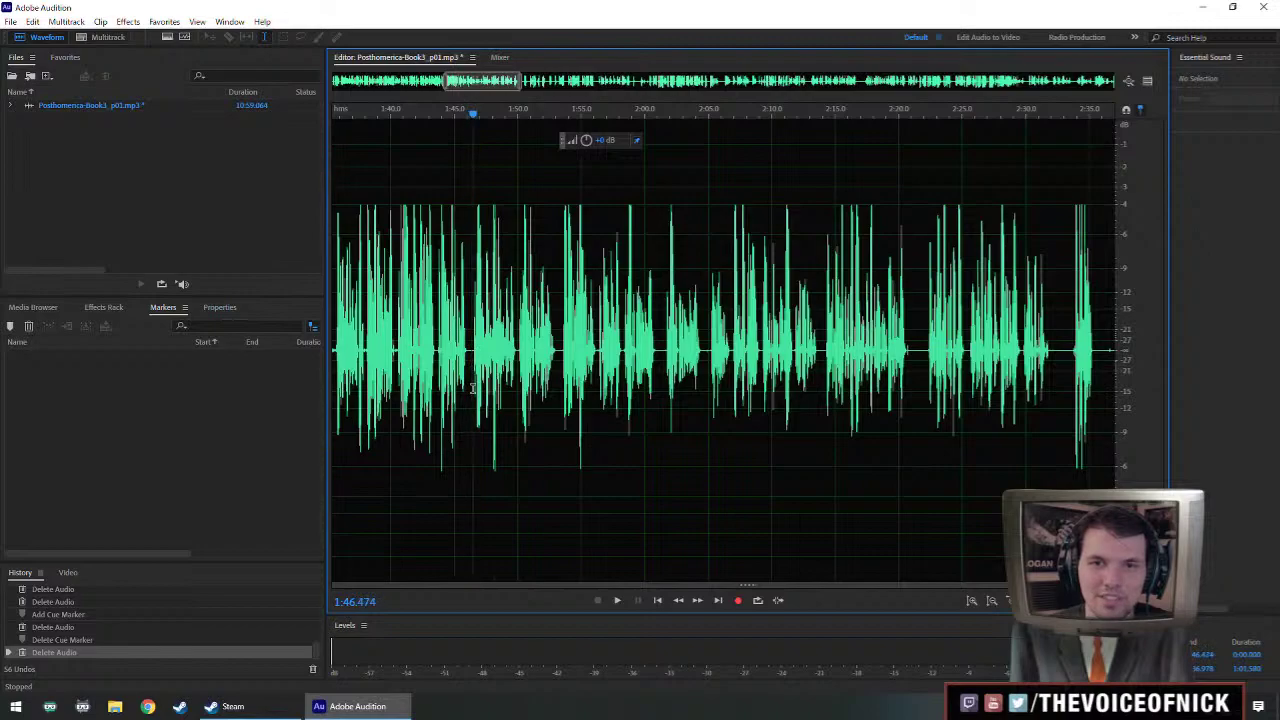
key("ctrl+s")
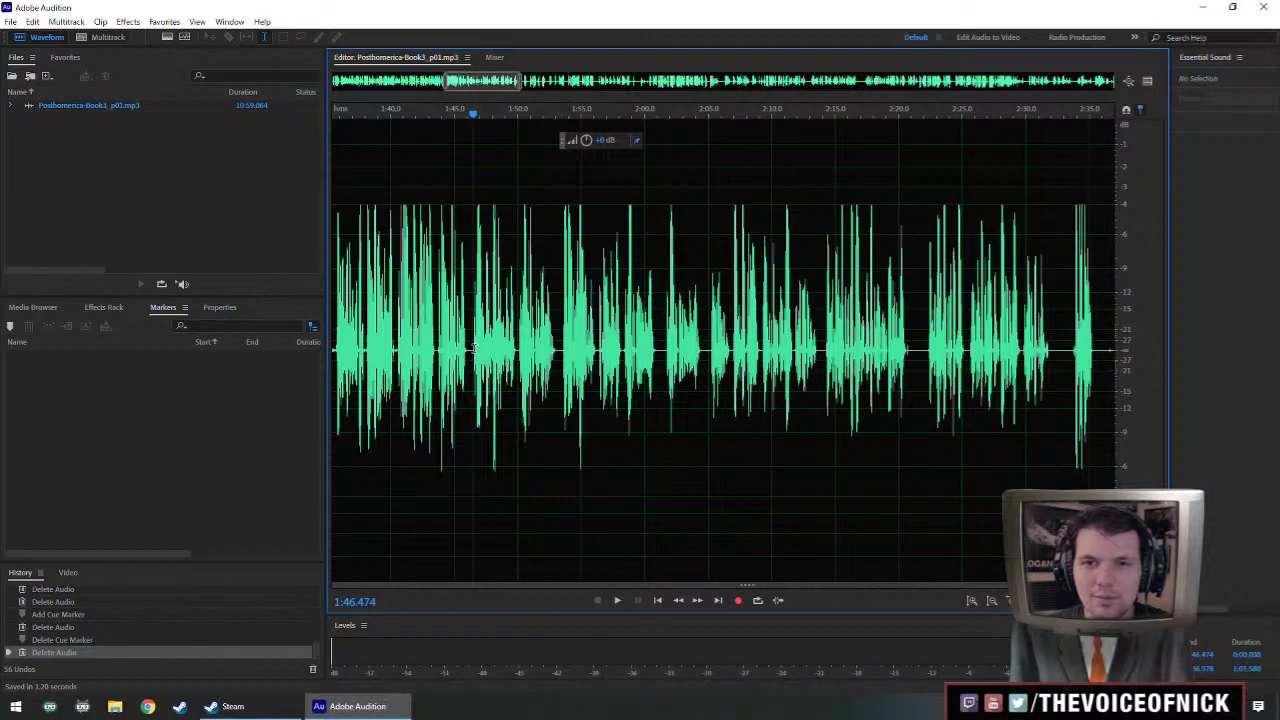
scroll(467, 355, "up", 3)
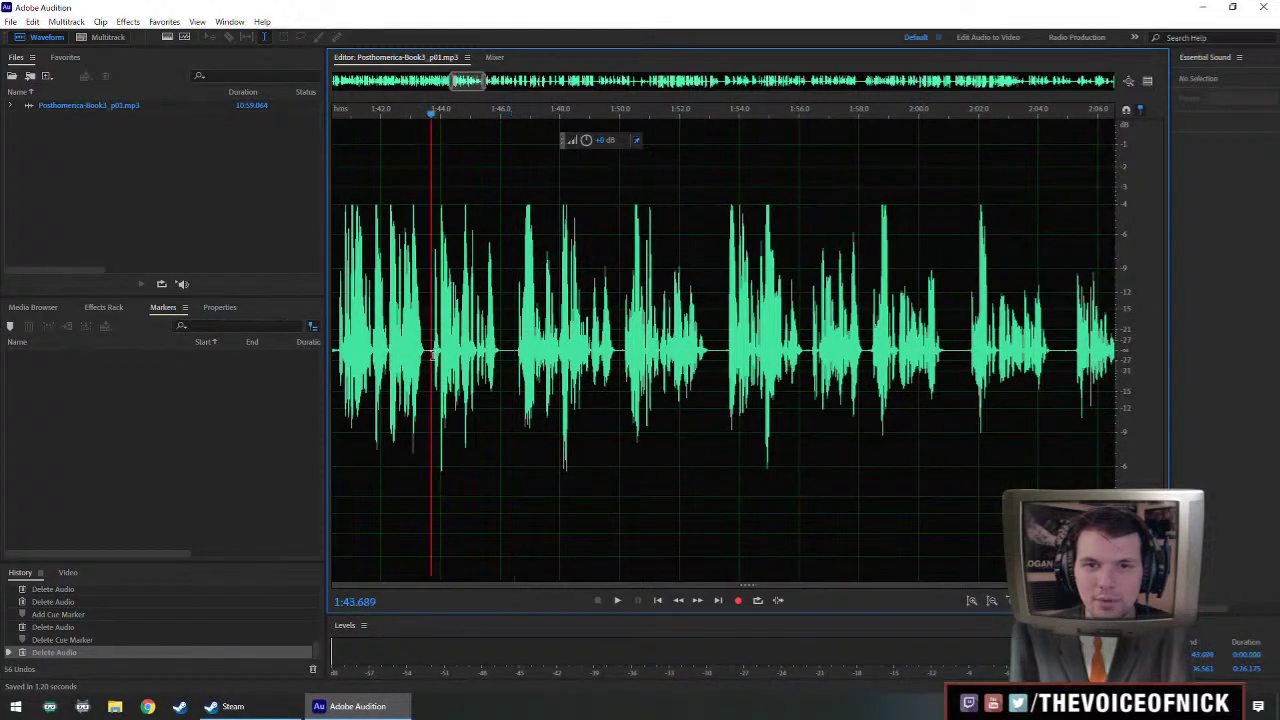
left_click_drag(431, 352, 504, 370)
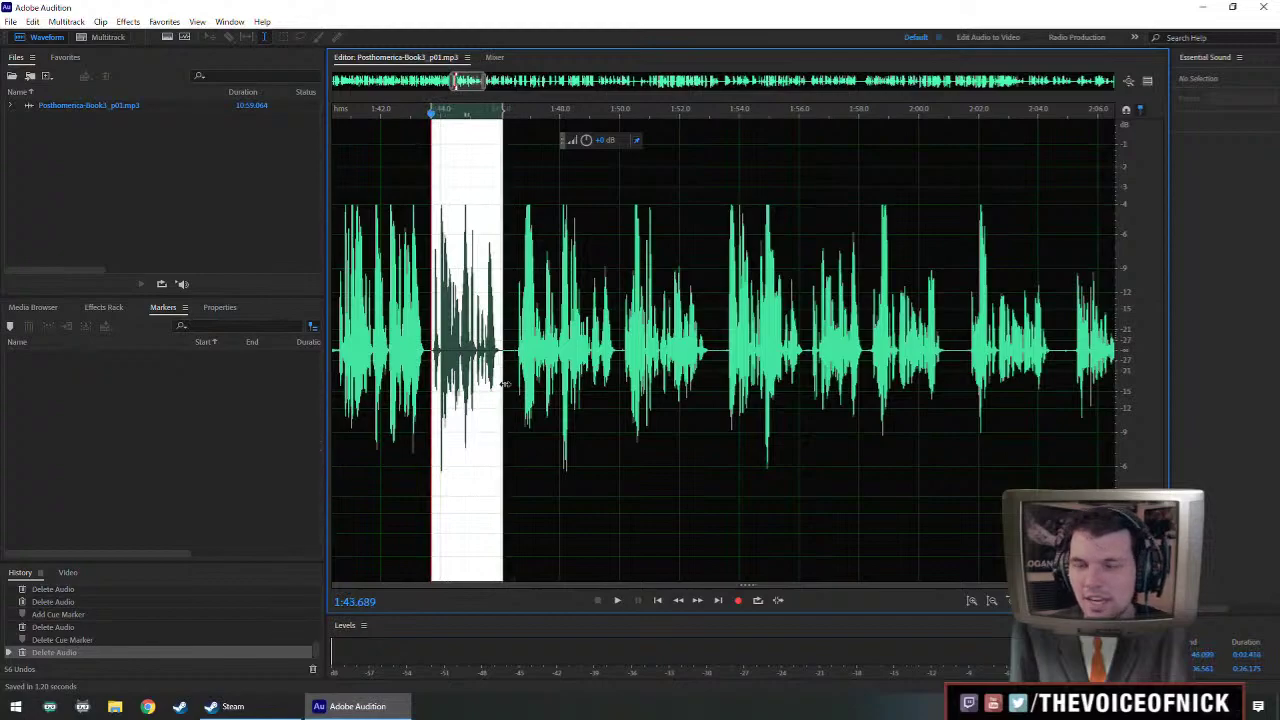
left_click(516, 358)
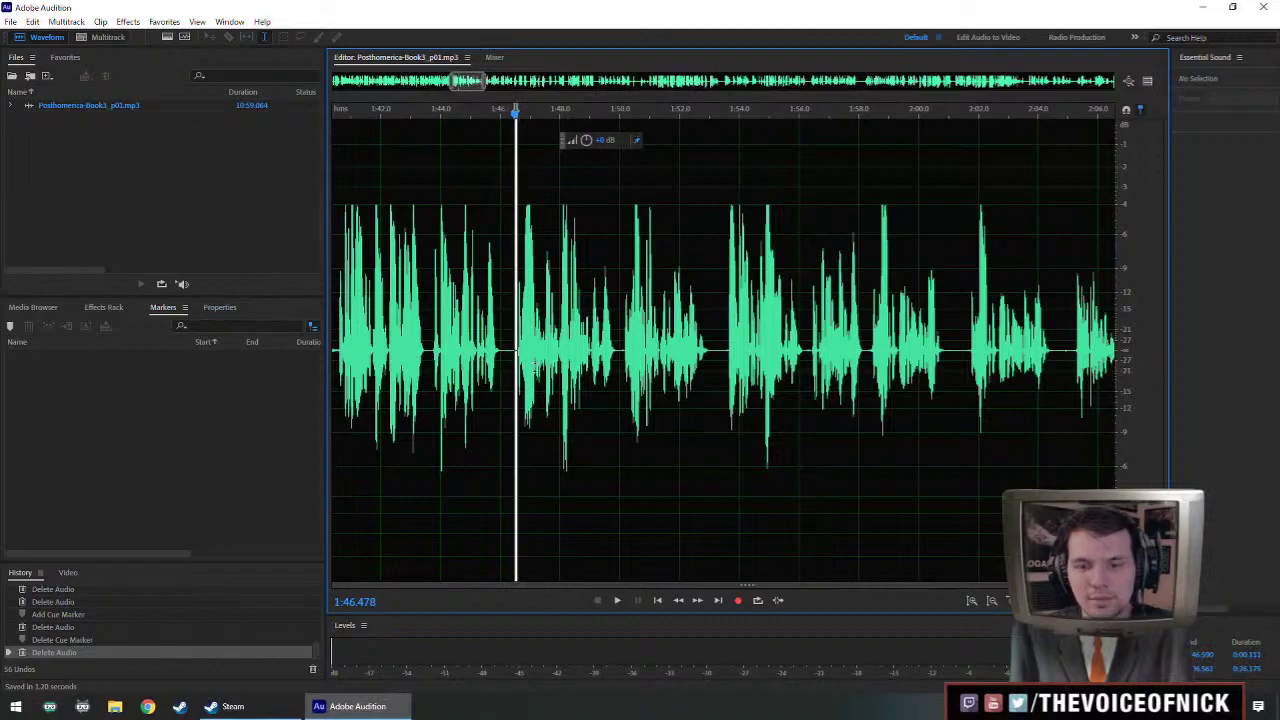
left_click(535, 366)
scroll(534, 360, "up", 1)
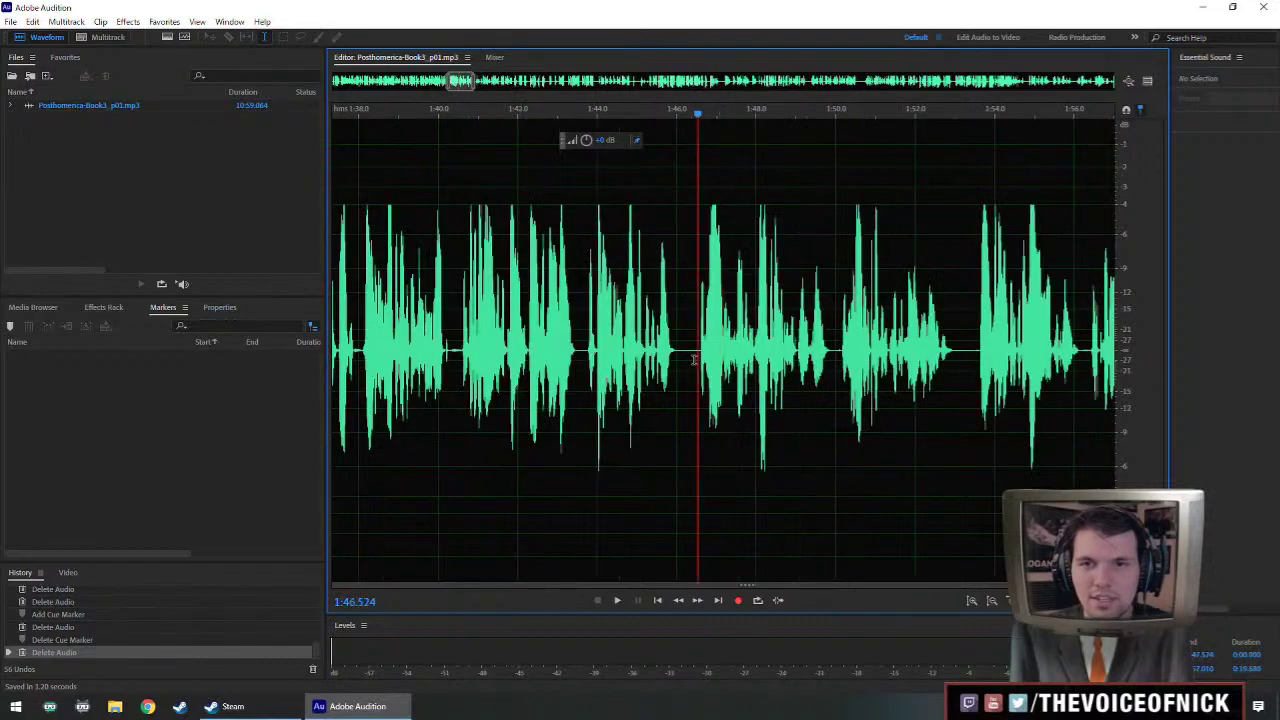
key("space")
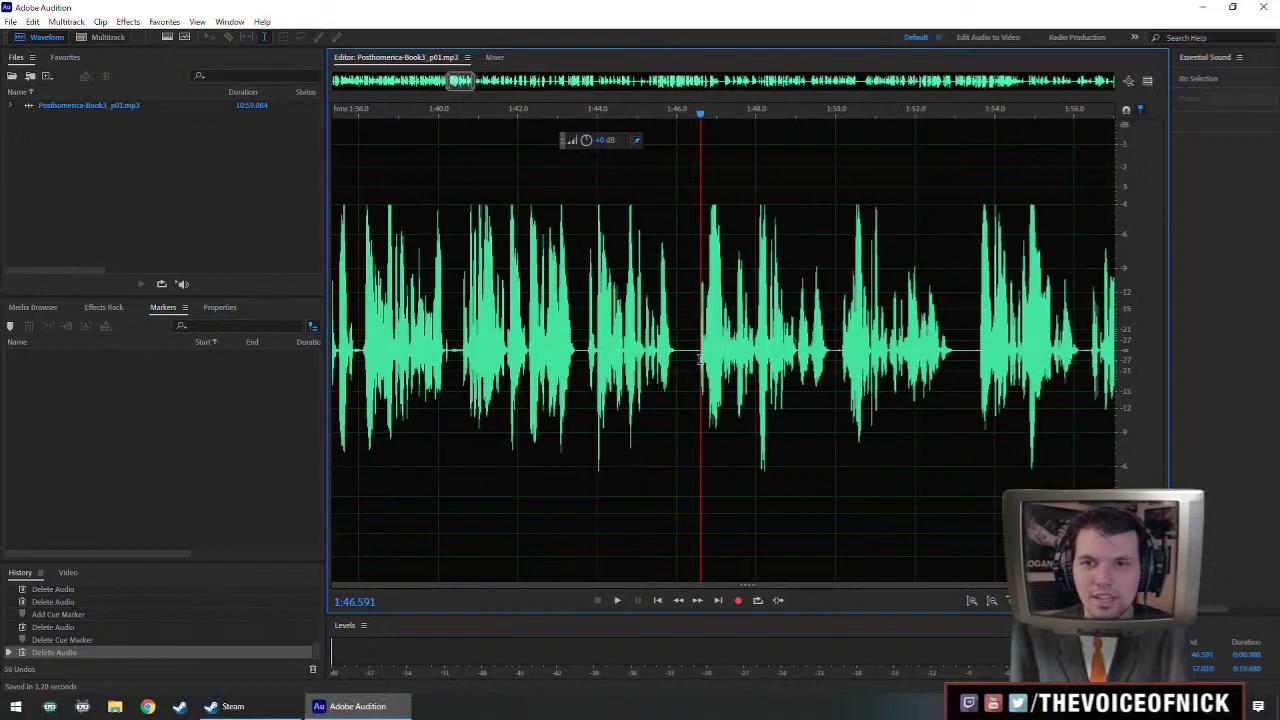
left_click(690, 360)
key("space")
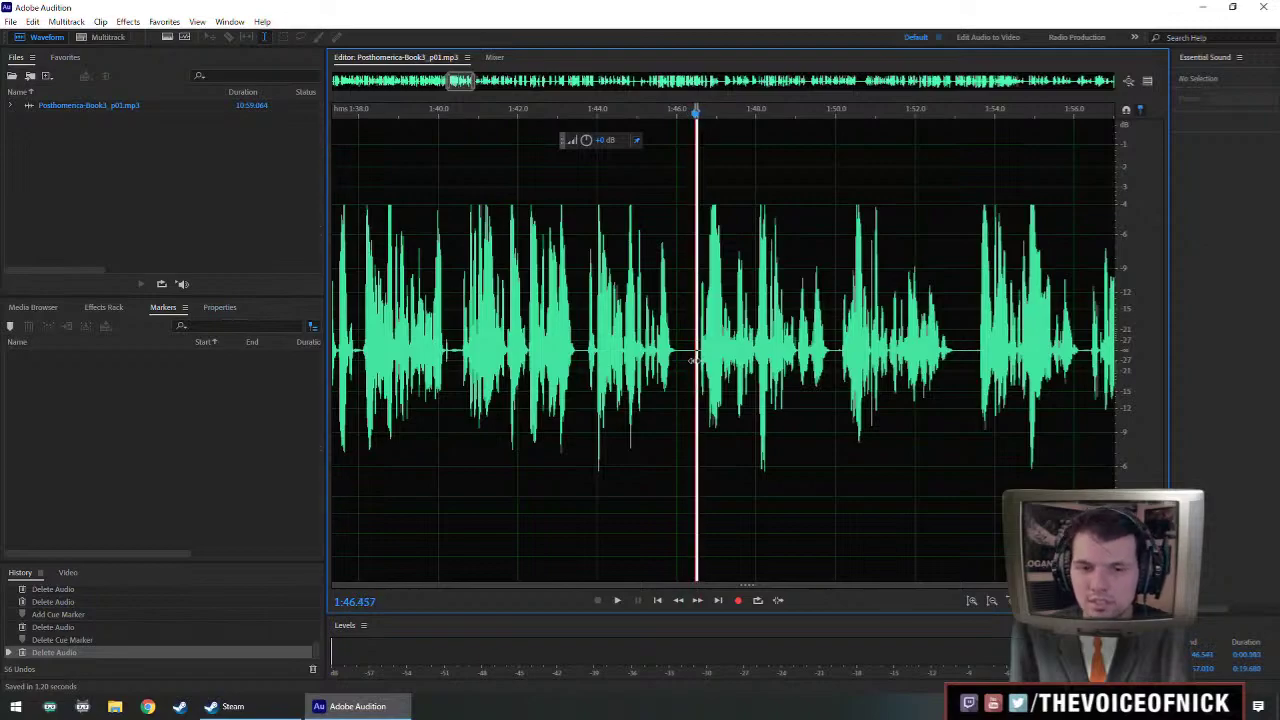
scroll(662, 368, "up", 1)
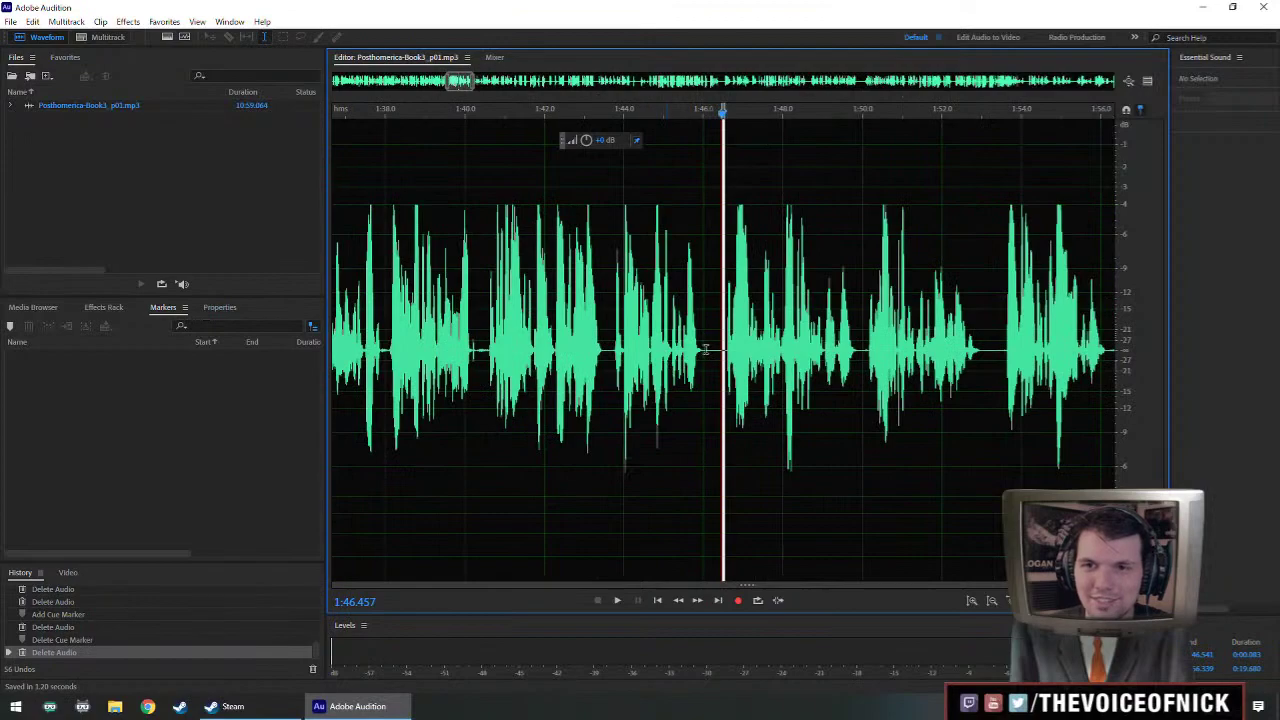
key("space")
left_click(709, 355)
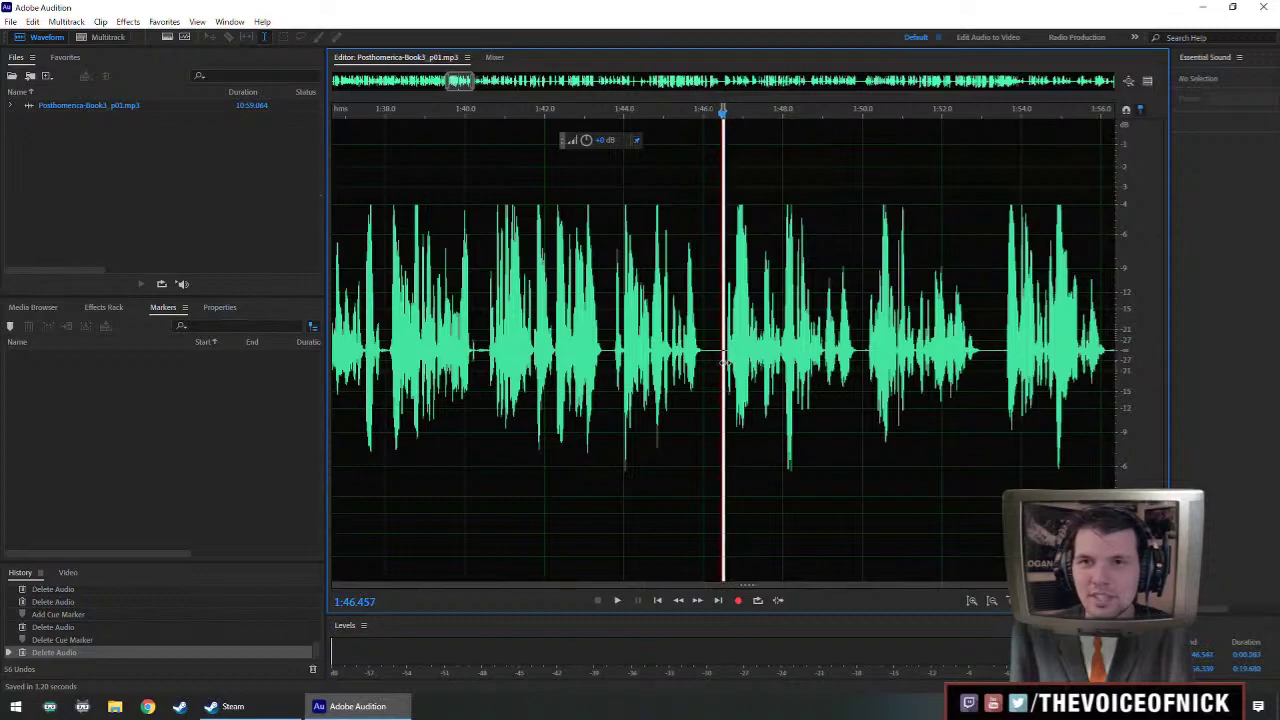
left_click(728, 344)
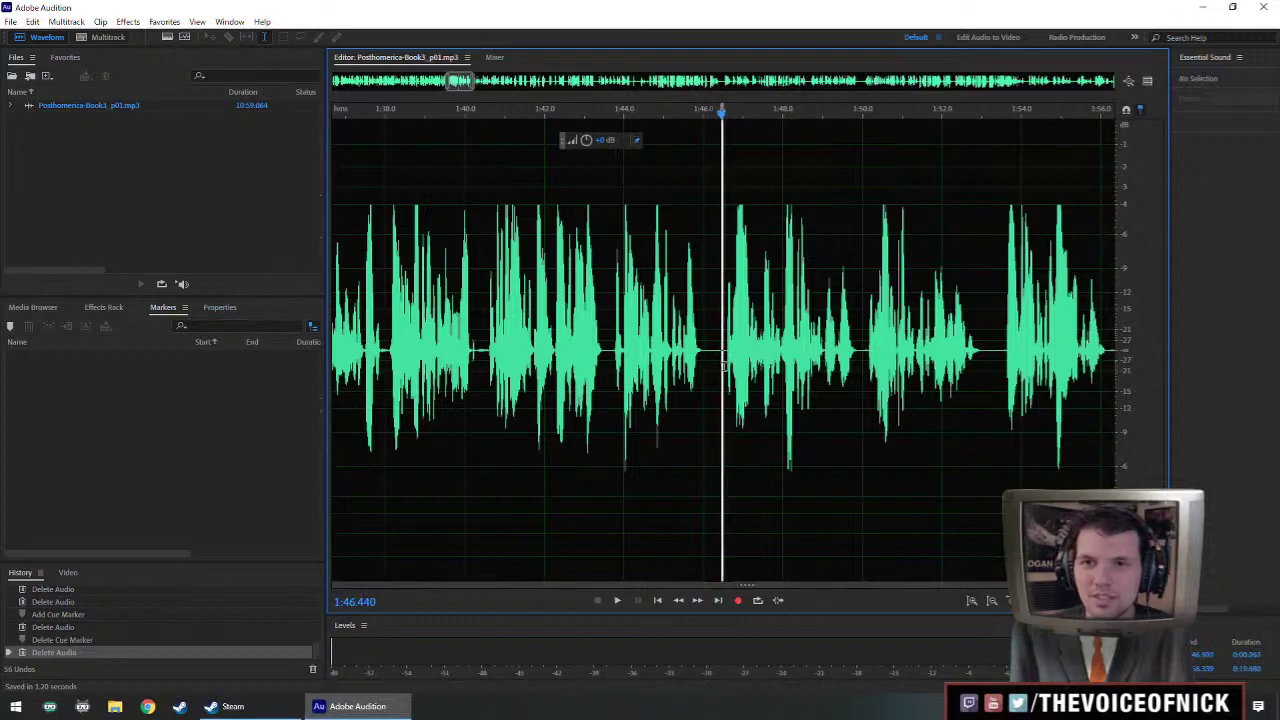
left_click(617, 333)
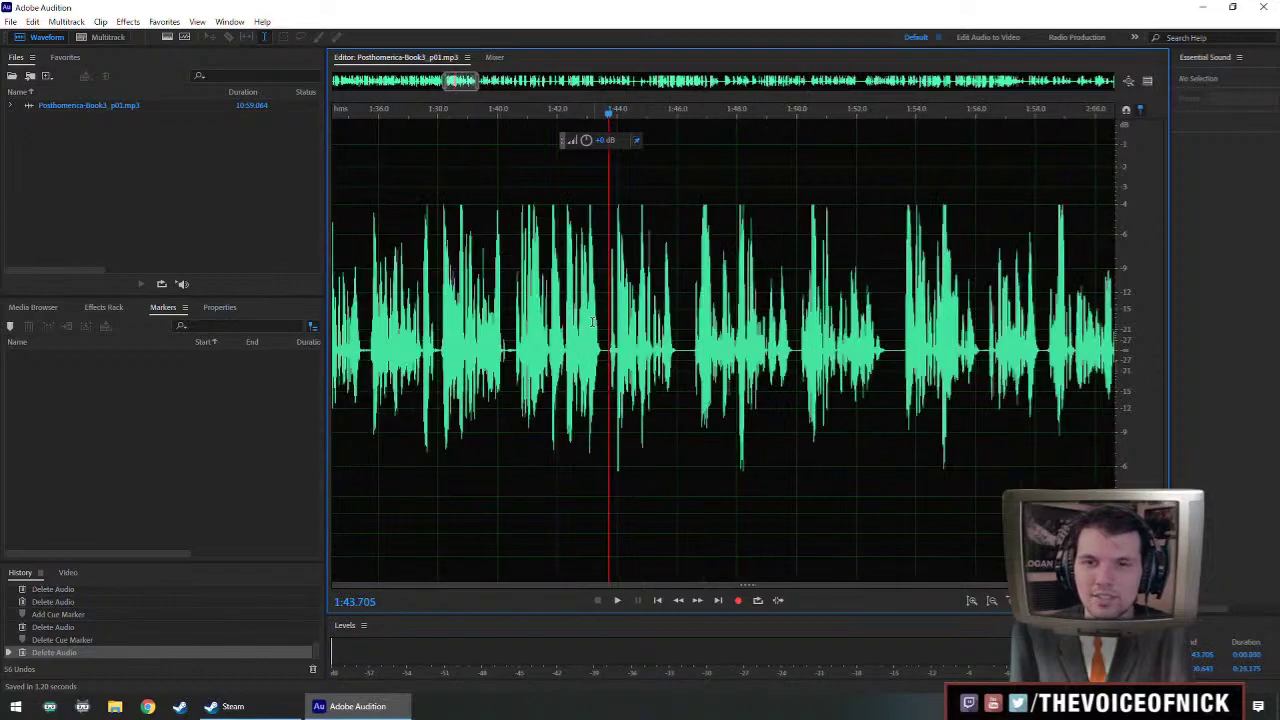
- Play back the narration from about 1:42 to review the pacing of the takes
scroll(602, 362, "down", 5)
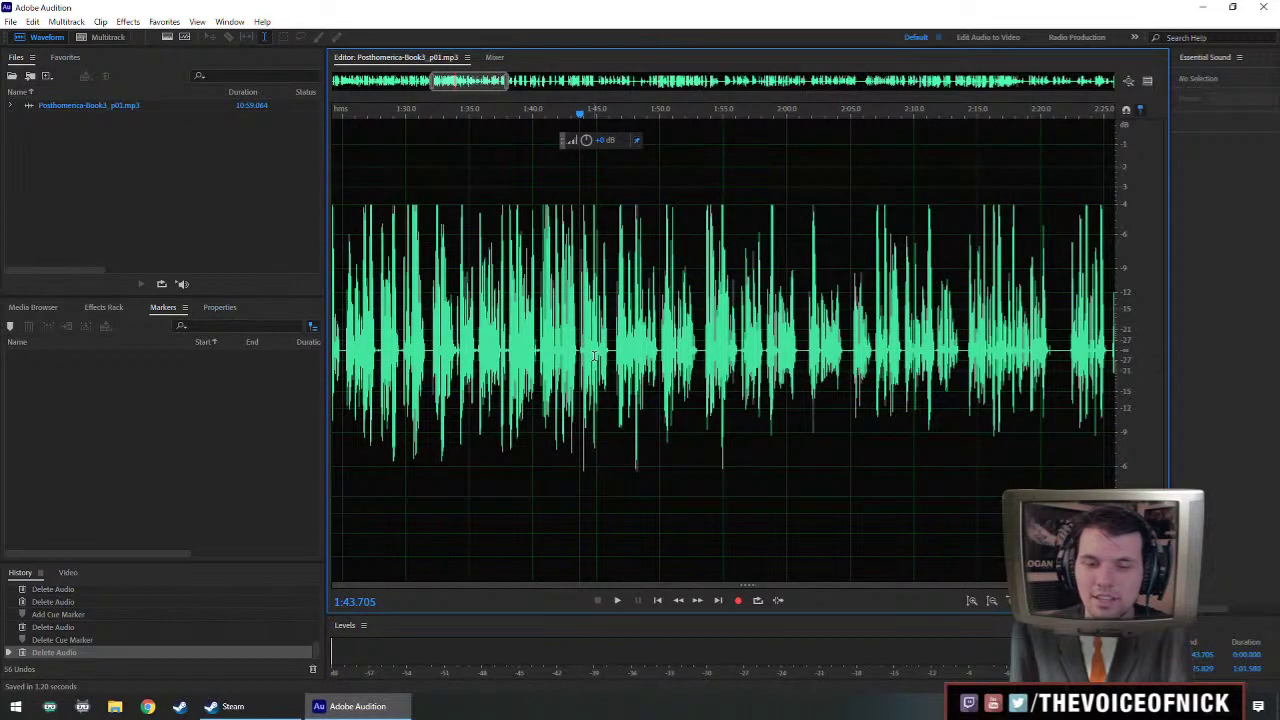
scroll(594, 356, "up", 4)
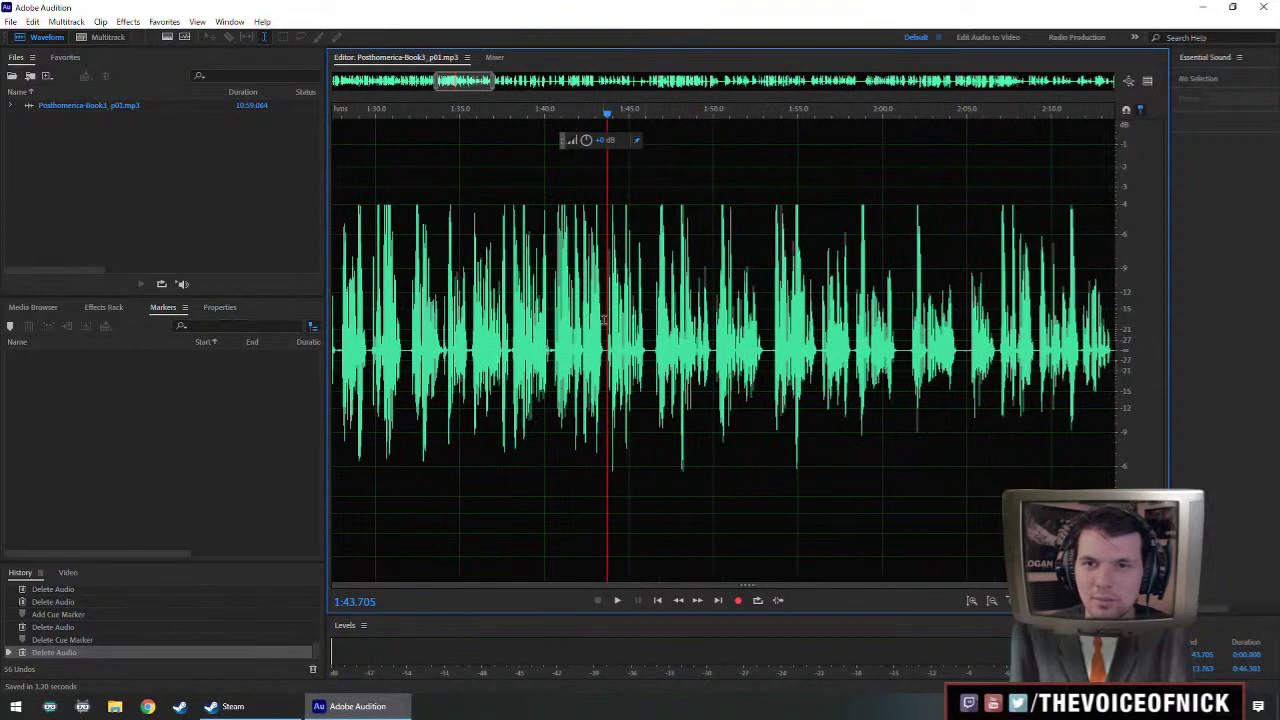
key("space")
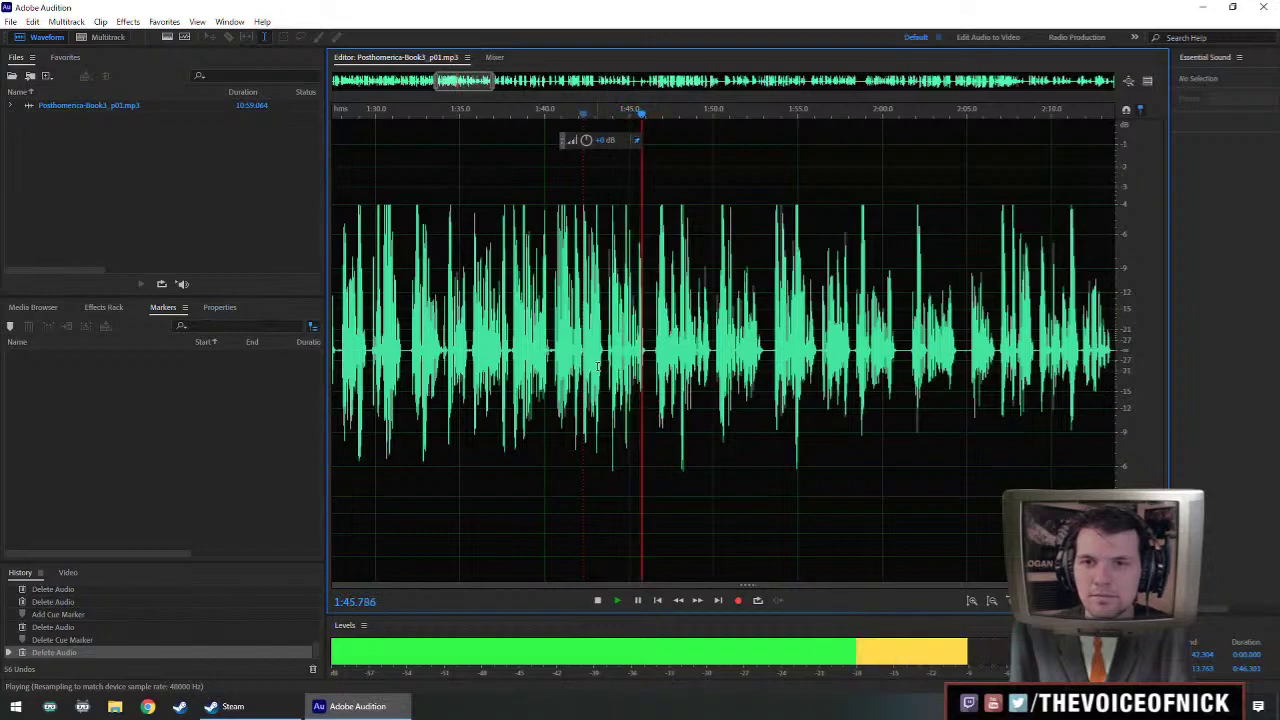
scroll(695, 370, "up", 1)
scroll(695, 370, "down", 1)
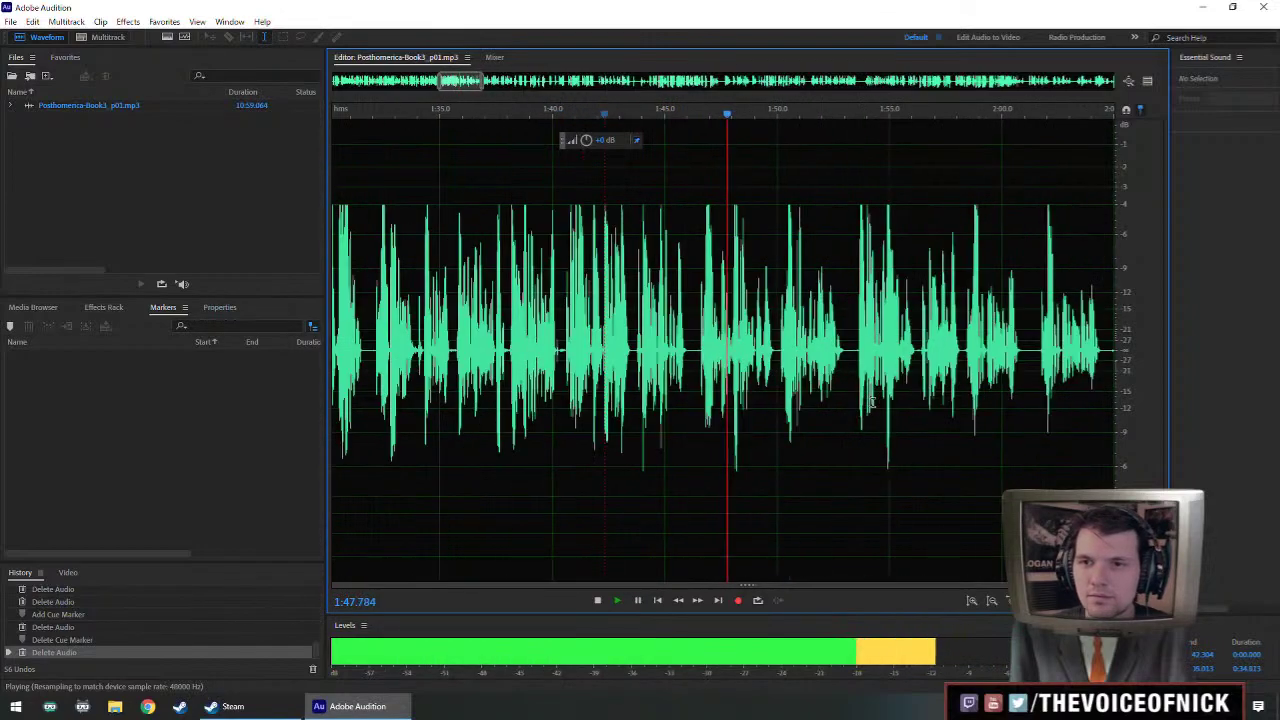
scroll(790, 343, "down", 1)
scroll(790, 343, "up", 1)
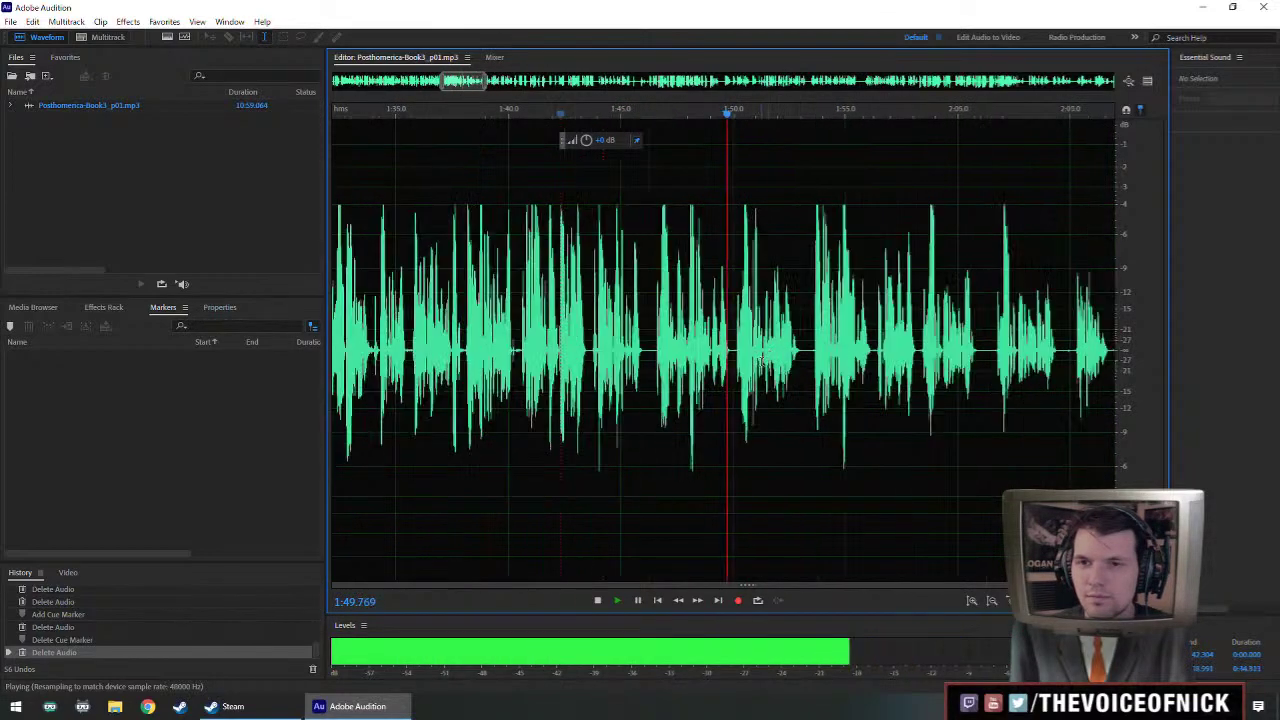
scroll(699, 375, "up", 1)
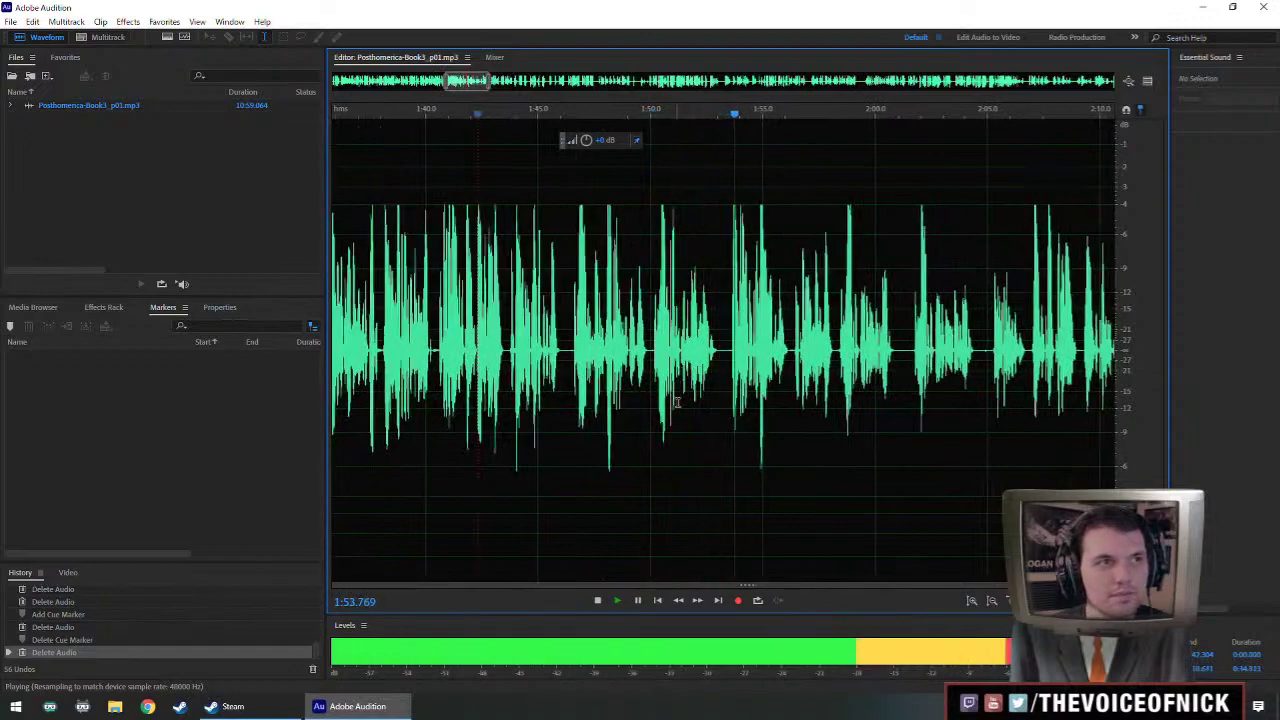
scroll(741, 388, "down", 1)
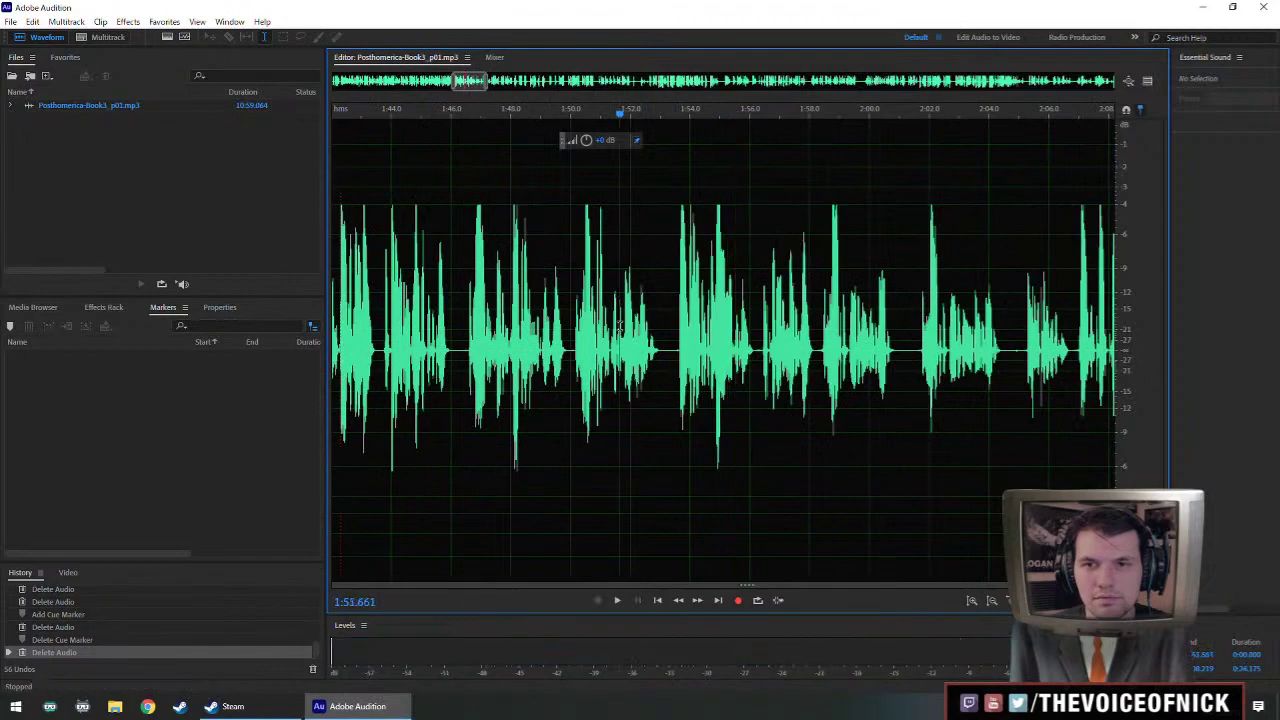
- Play on from about 1:51.7 and delete the roughly 3-second phrase between about 1:58.4 and 2:01.7
left_click(614, 335)
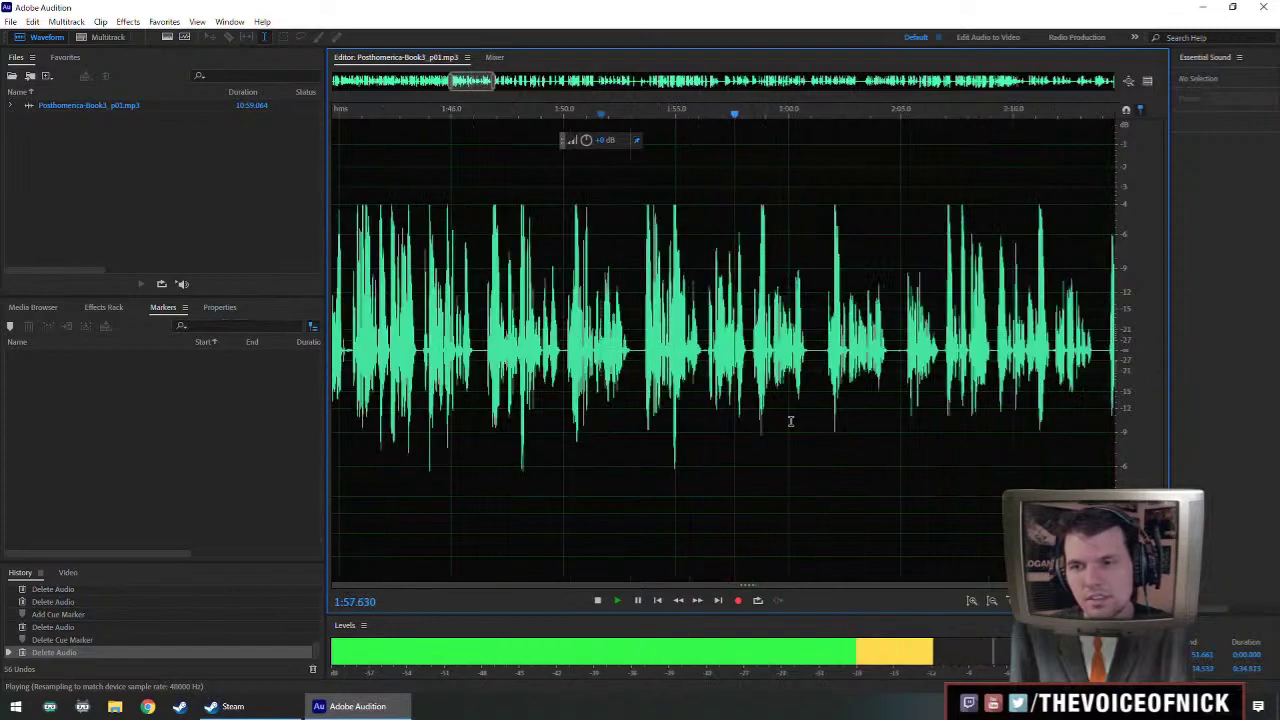
scroll(791, 420, "down", 2)
scroll(749, 368, "down", 2)
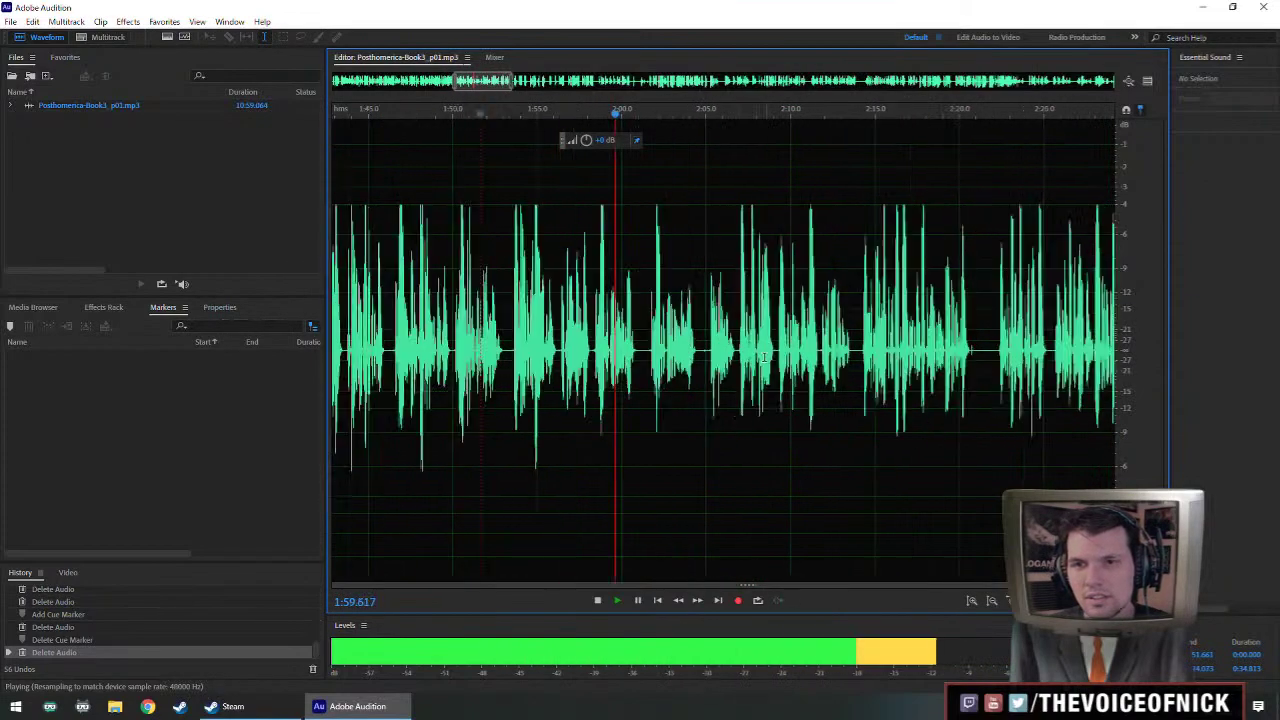
scroll(600, 360, "up", 2)
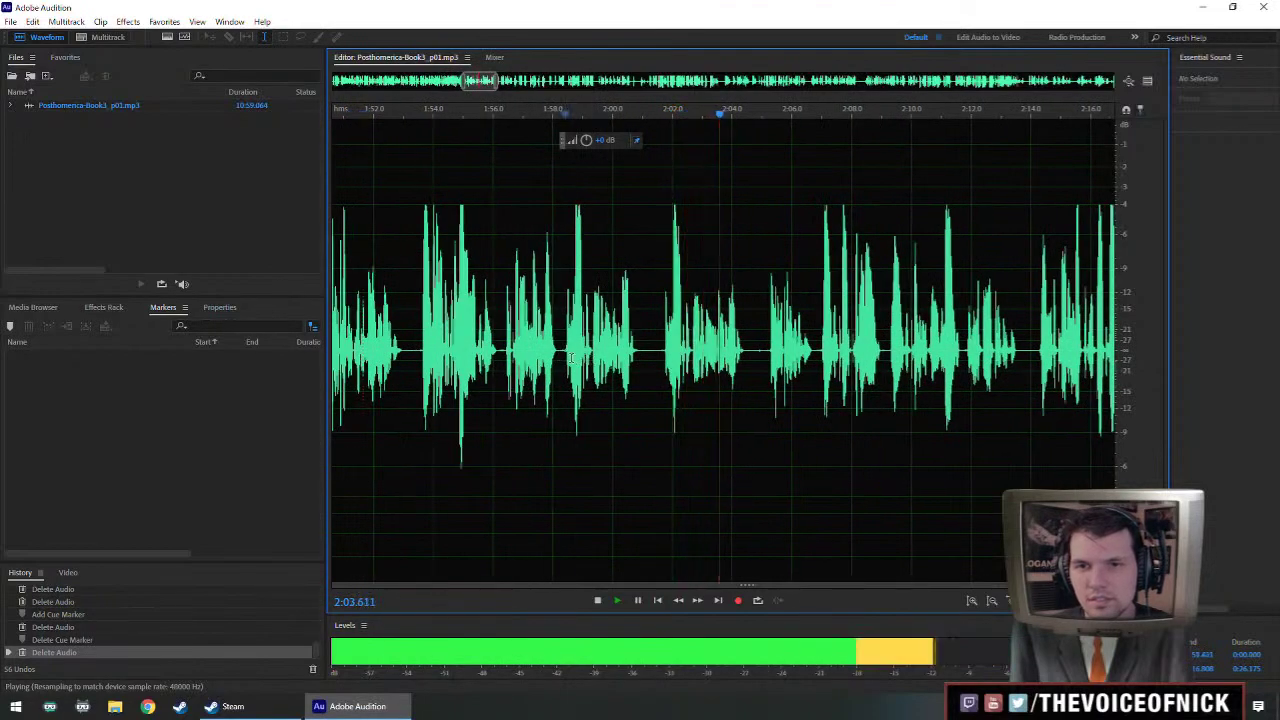
left_click_drag(566, 349, 662, 380)
key("space")
key("Delete")
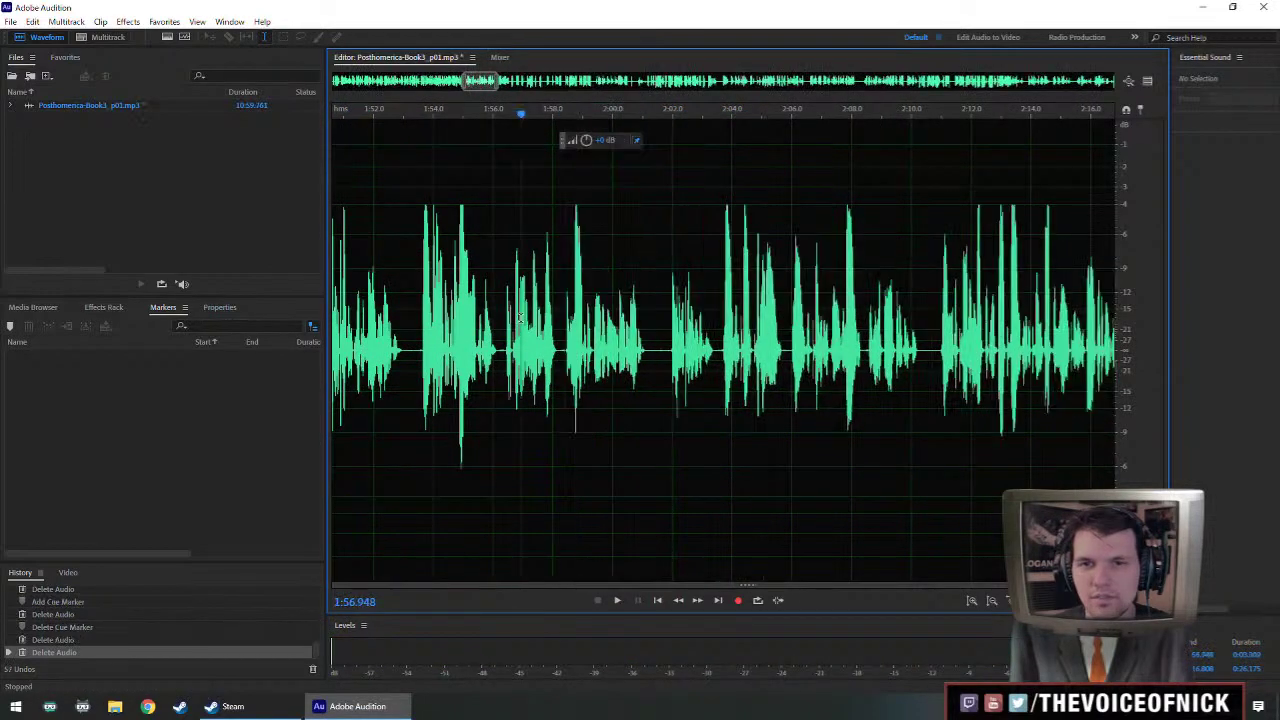
- Check the cut from about 1:57 and delete a short sliver of the silence near 2:01.6
key("space")
scroll(561, 367, "up", 2)
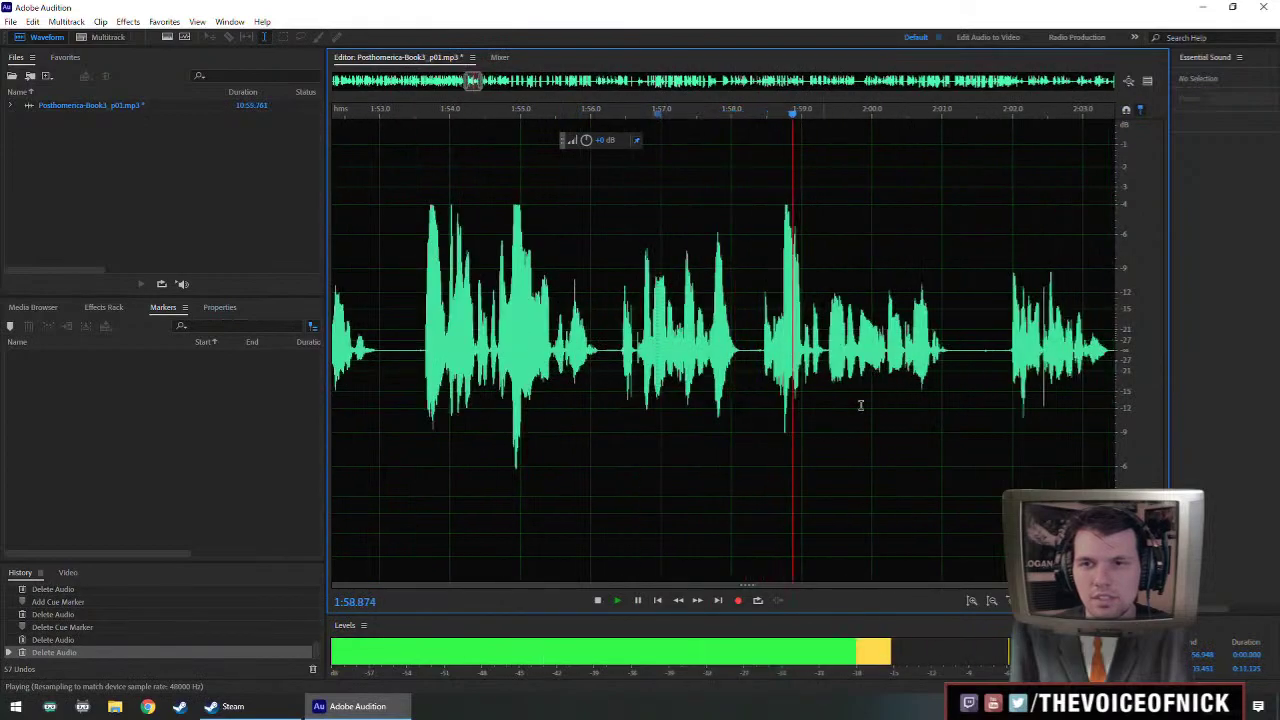
scroll(900, 370, "down", 4)
scroll(921, 365, "up", 2)
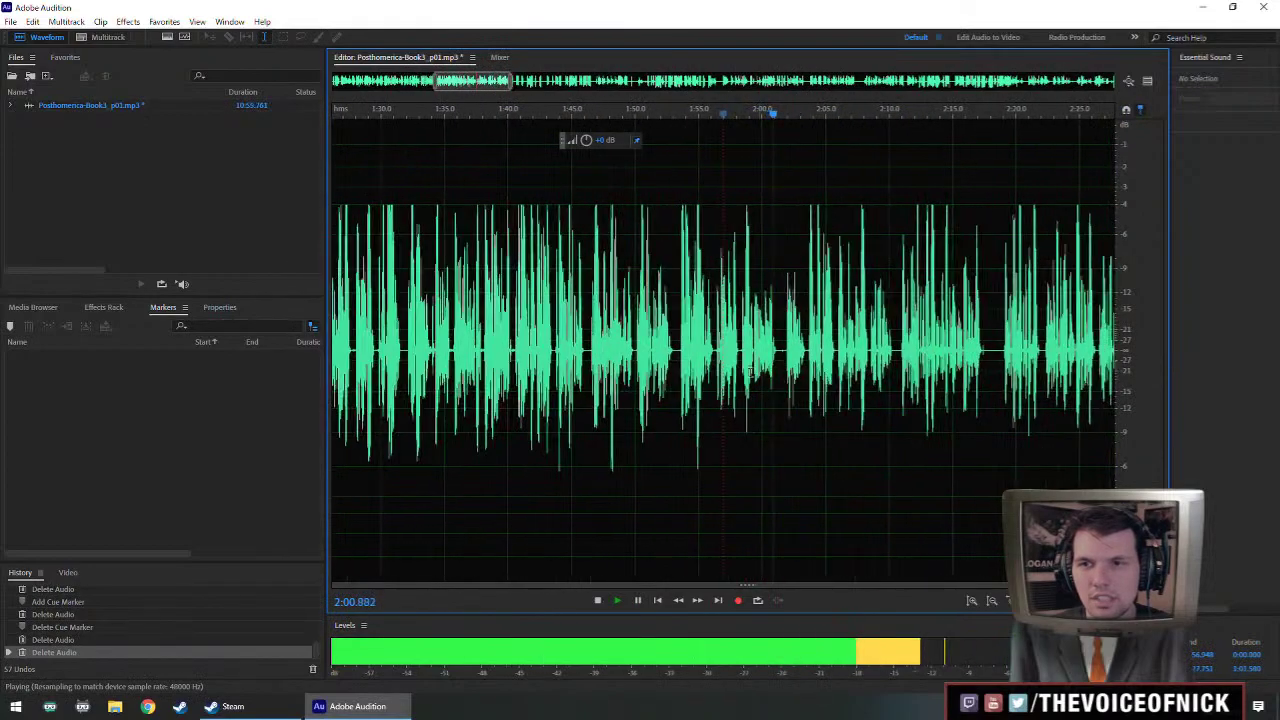
scroll(786, 372, "up", 2)
scroll(790, 365, "up", 3)
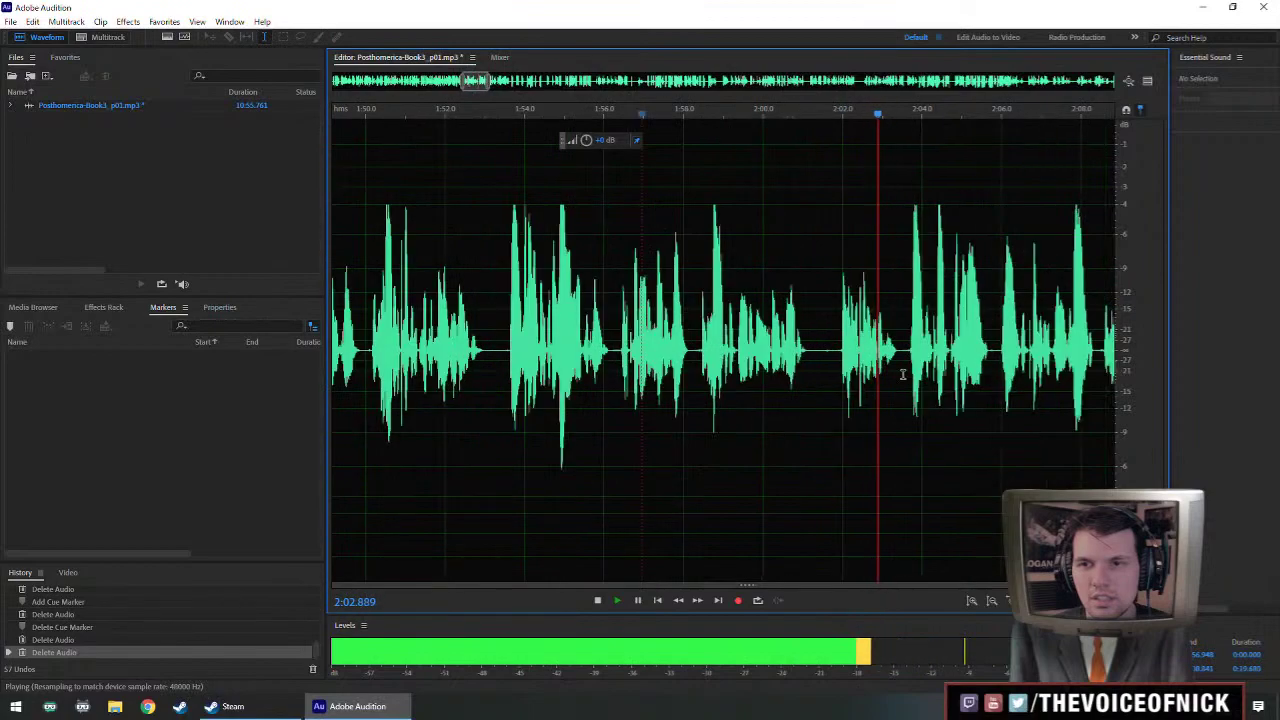
left_click(797, 357)
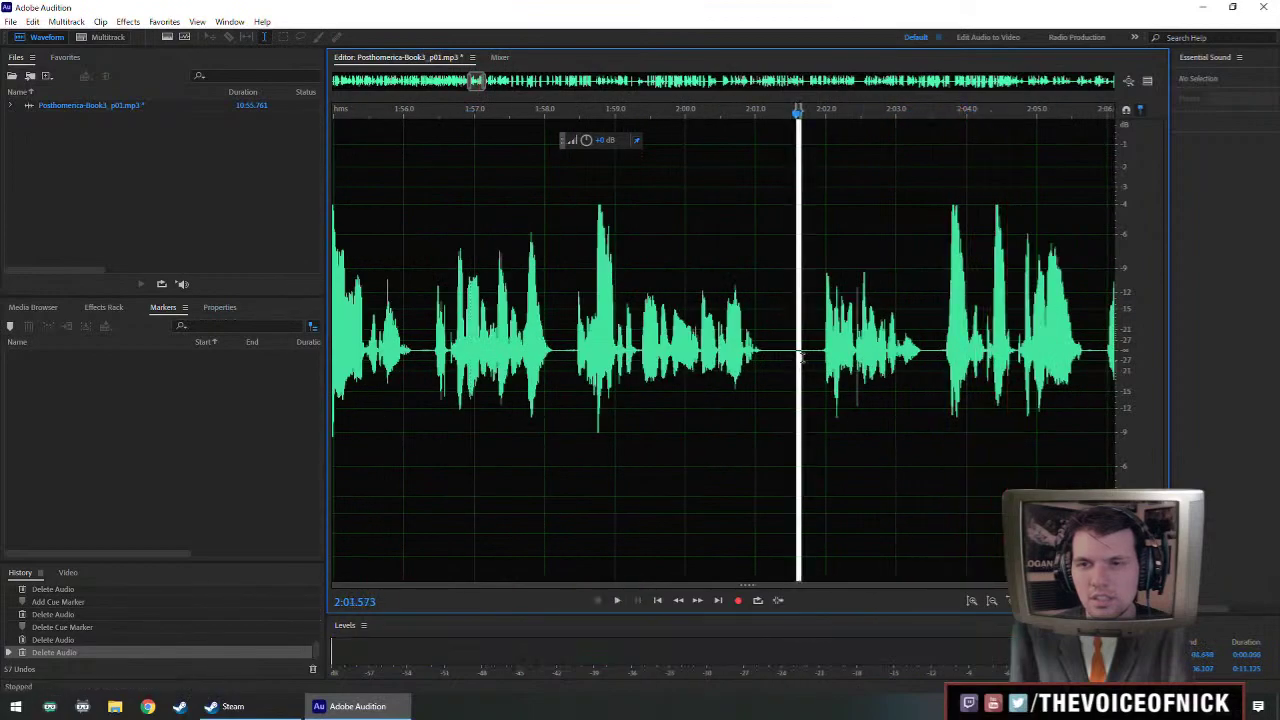
key("Delete")
- Amplify the quieter narration slightly from about 1:55.5 to 2:29, then clear the selection
scroll(797, 357, "down", 8)
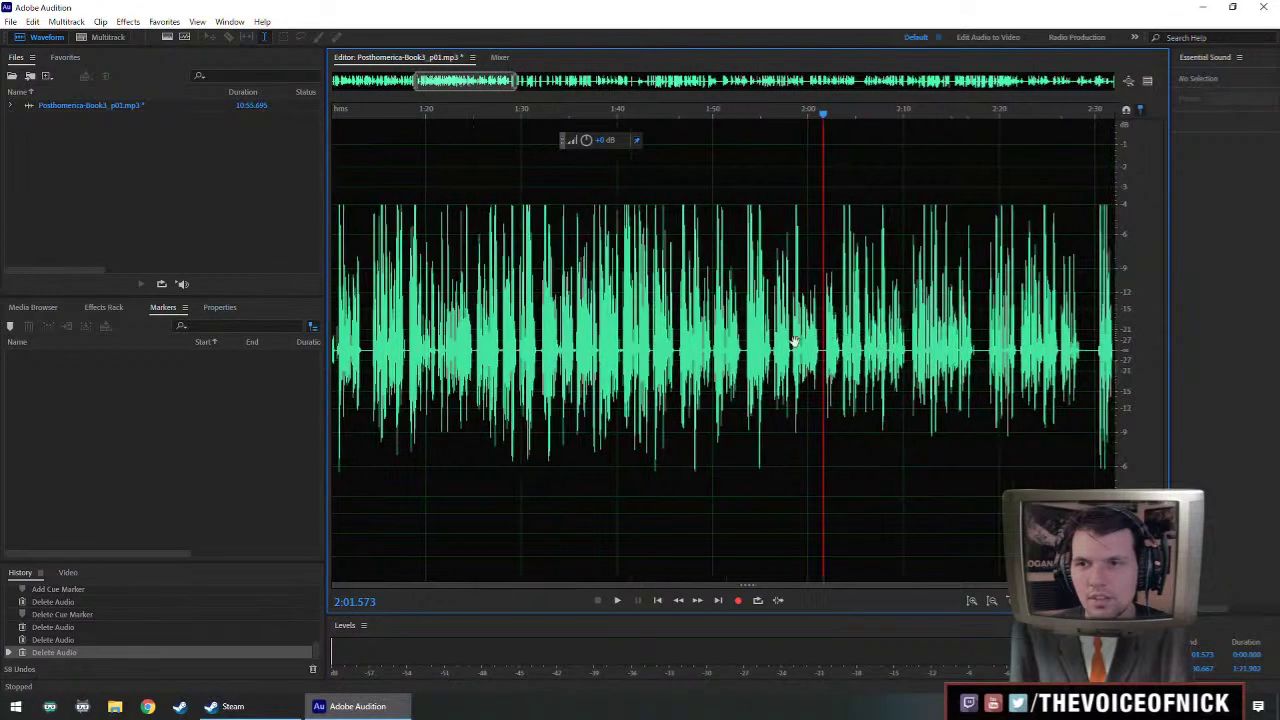
left_click_drag(974, 350, 657, 386)
scroll(657, 376, "up", 3)
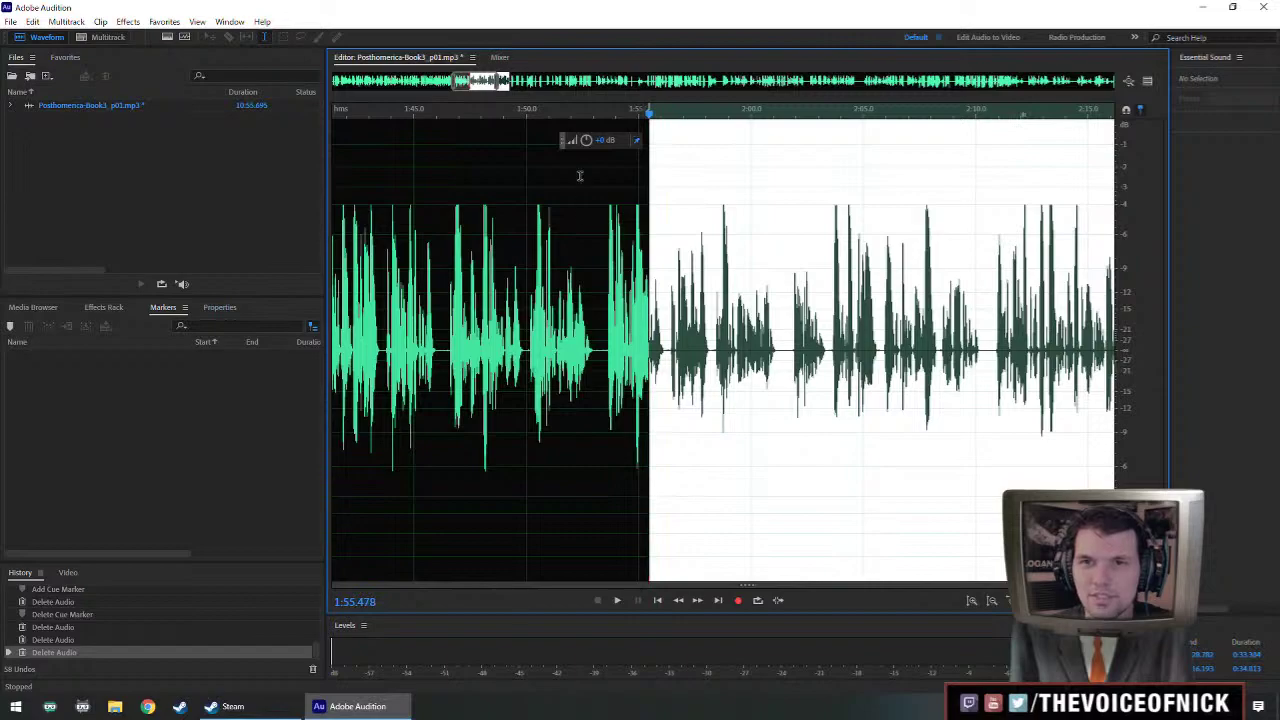
left_click_drag(585, 140, 595, 140)
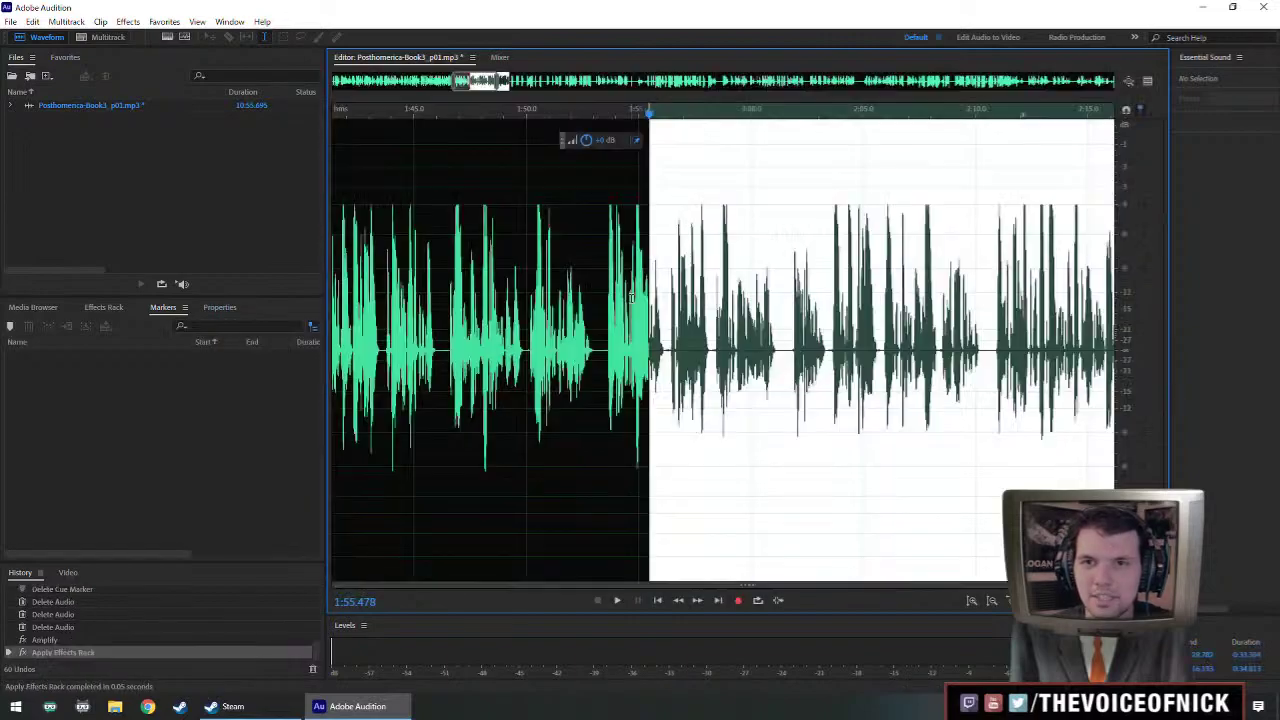
left_click(629, 303)
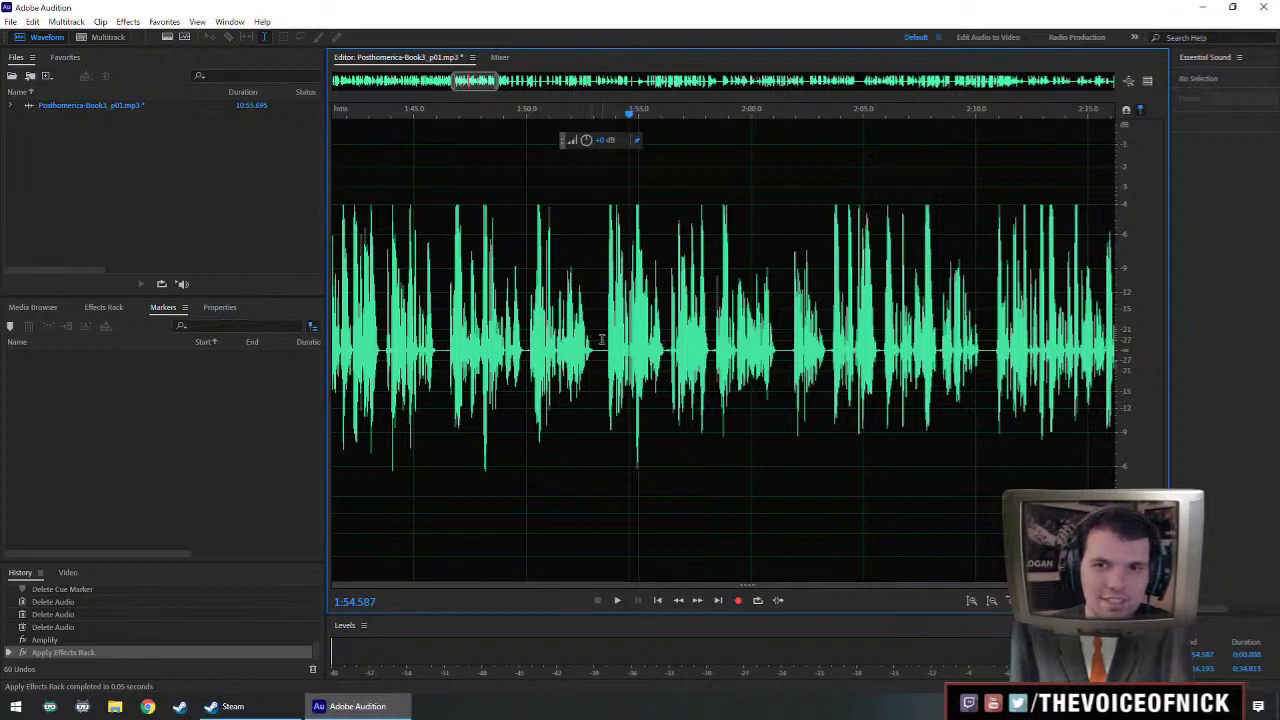
- Play back the amplified narration from about 1:48 to 2:18.9 to review the takes and pauses
scroll(610, 377, "down", 1)
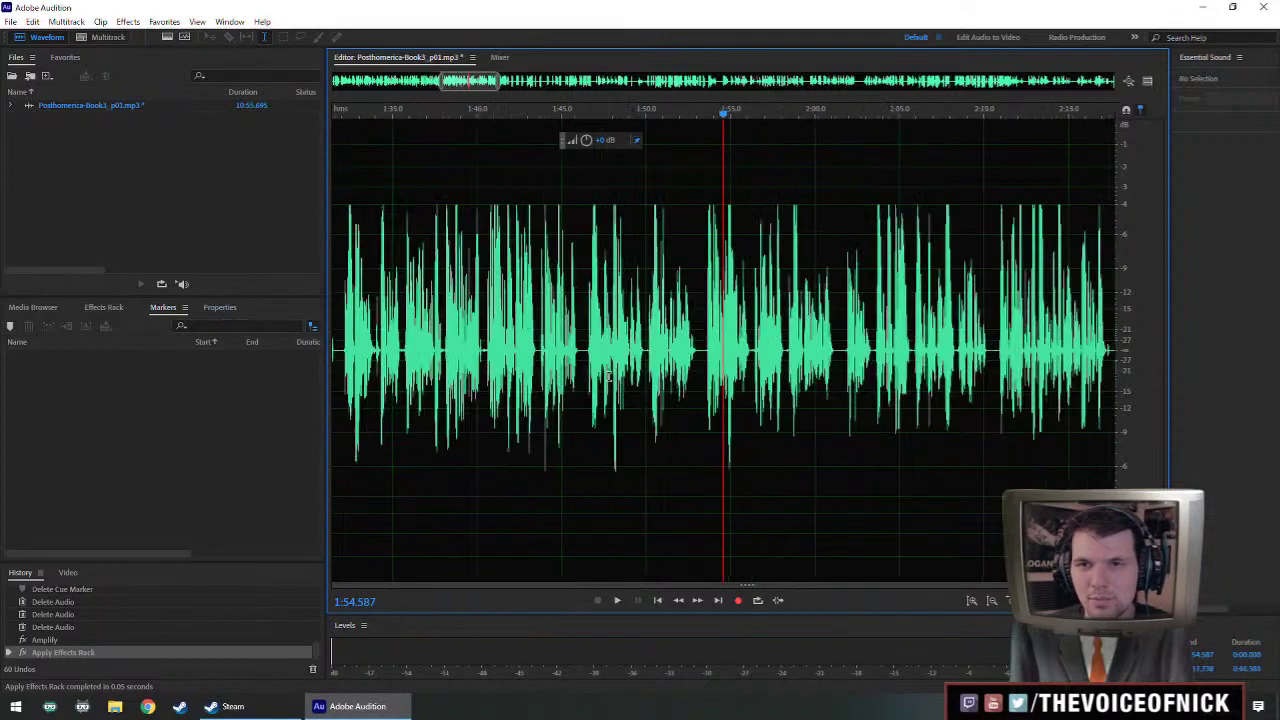
scroll(609, 377, "up", 1)
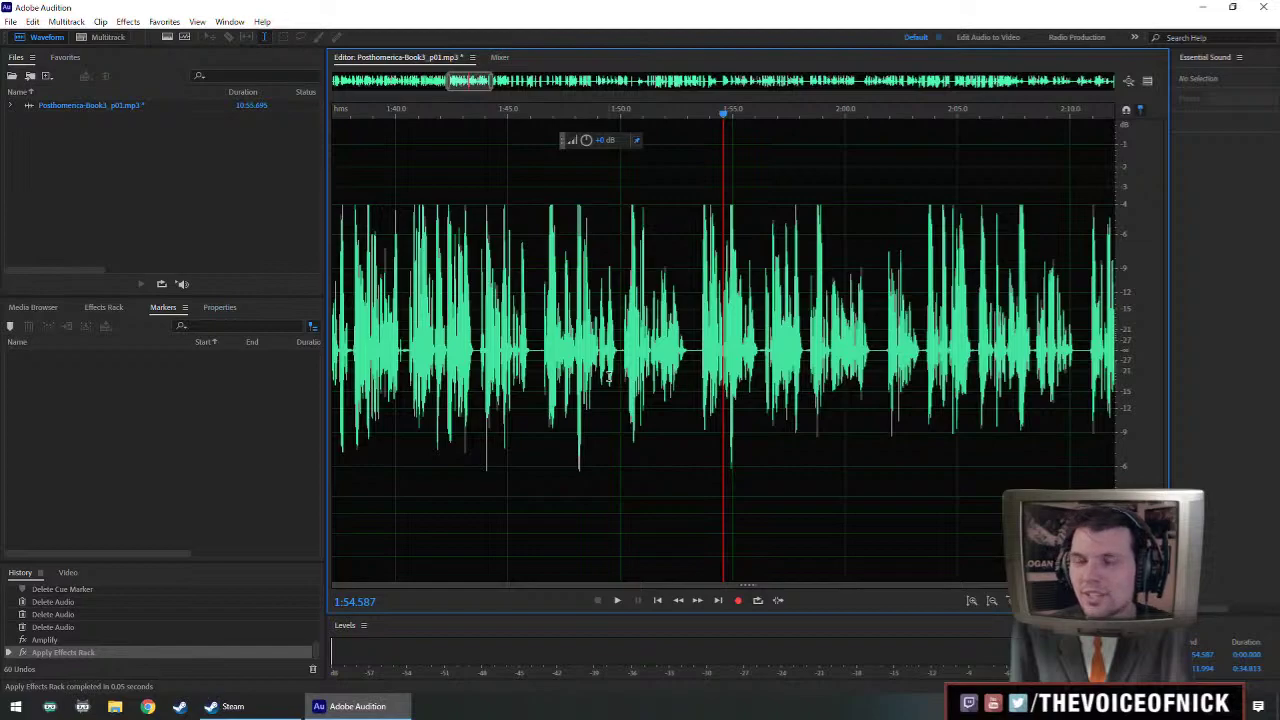
scroll(633, 336, "right", 5)
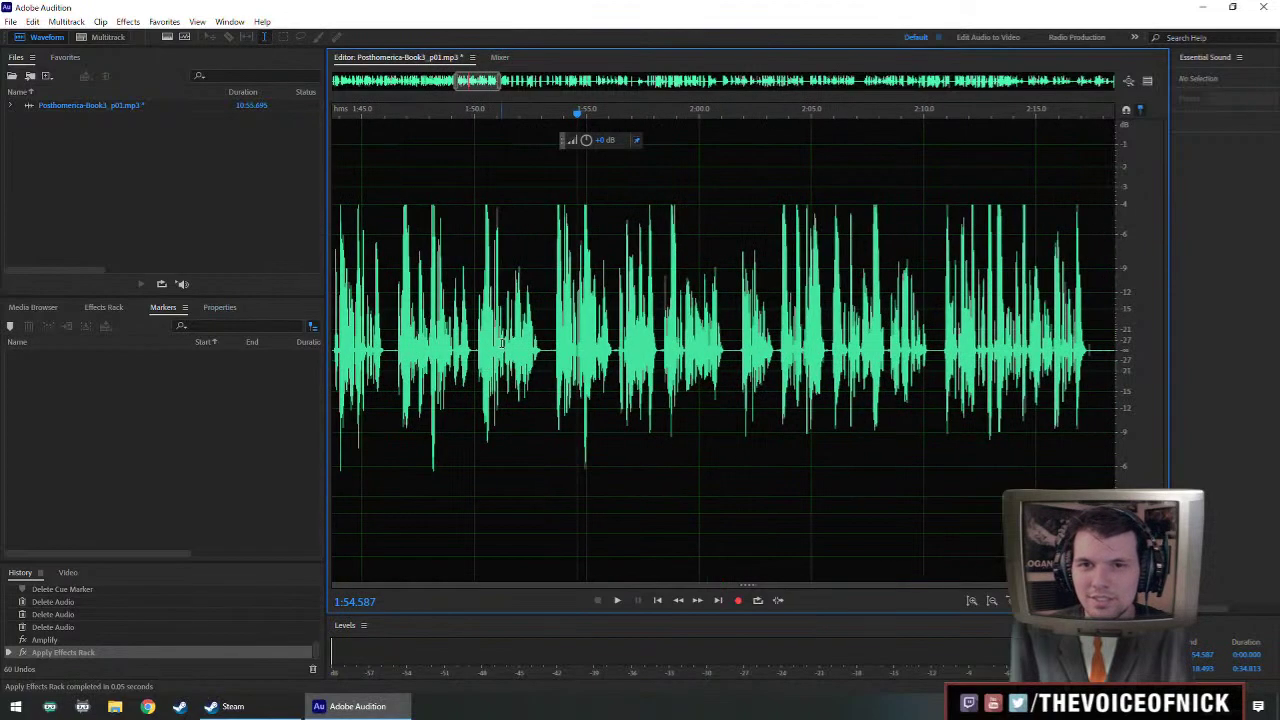
scroll(700, 356, "down", 3)
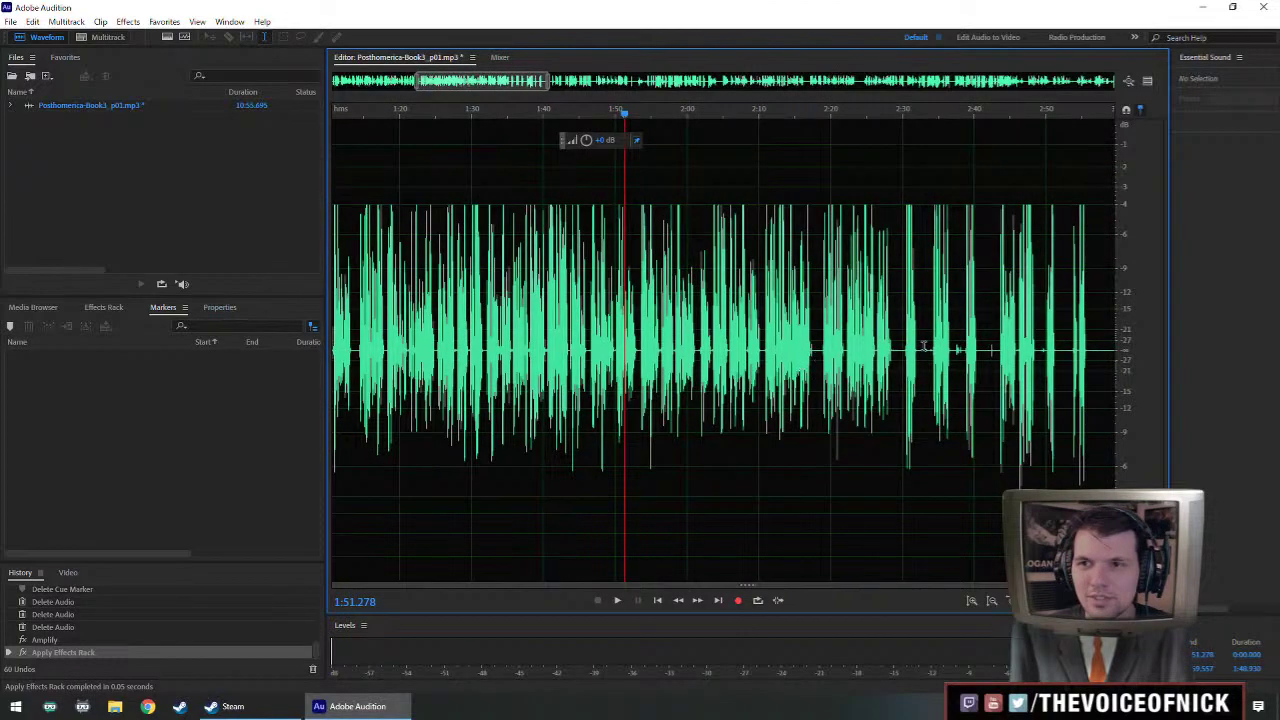
scroll(924, 346, "right", 5)
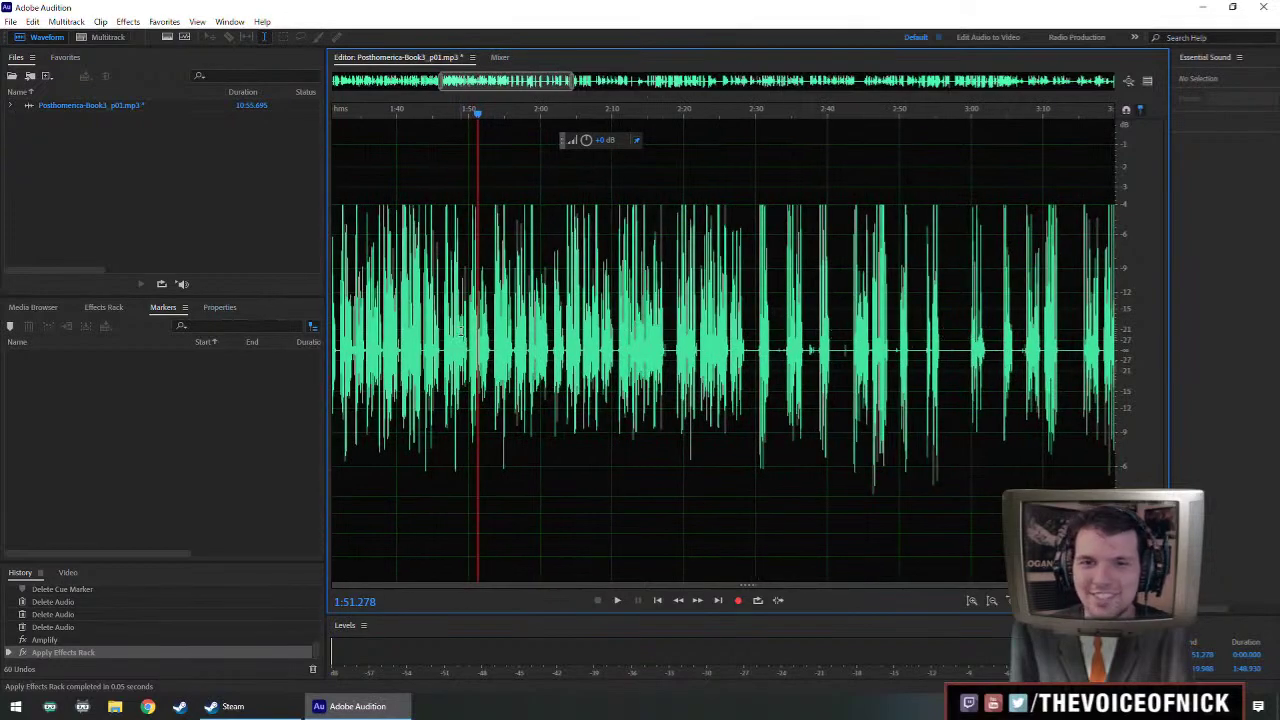
key("space")
scroll(629, 375, "up", 3)
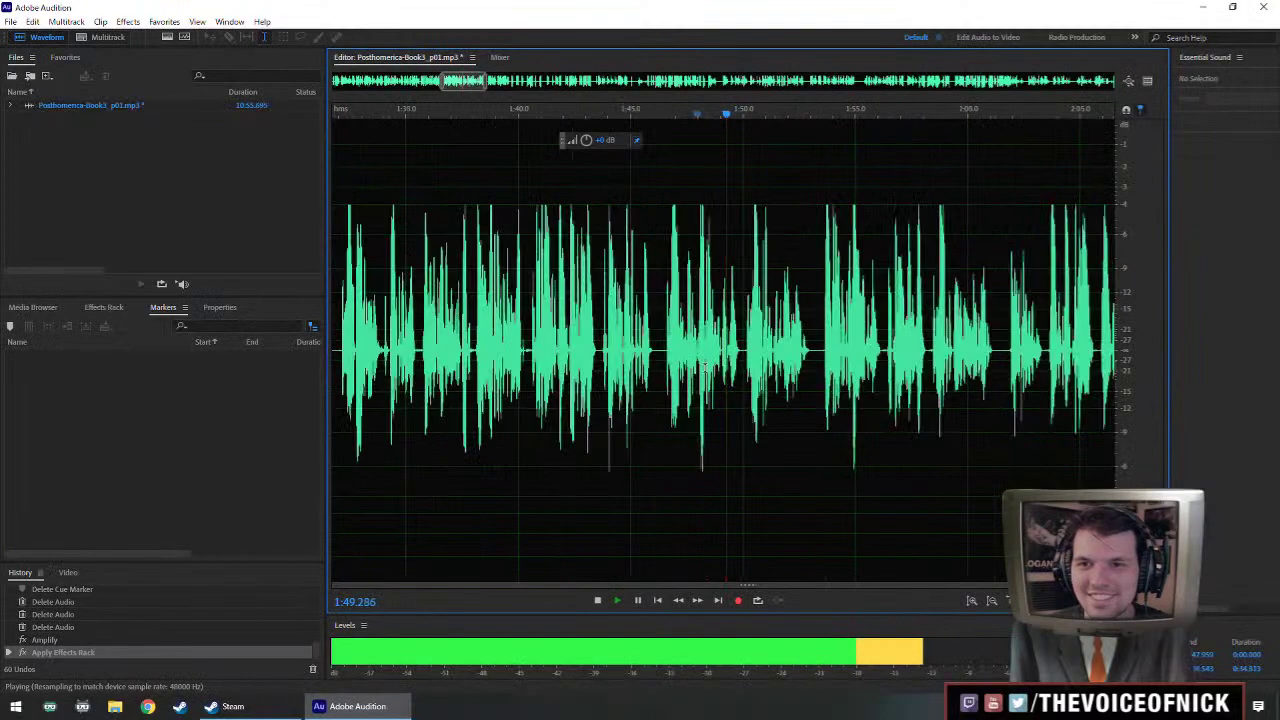
scroll(560, 378, "right", 4)
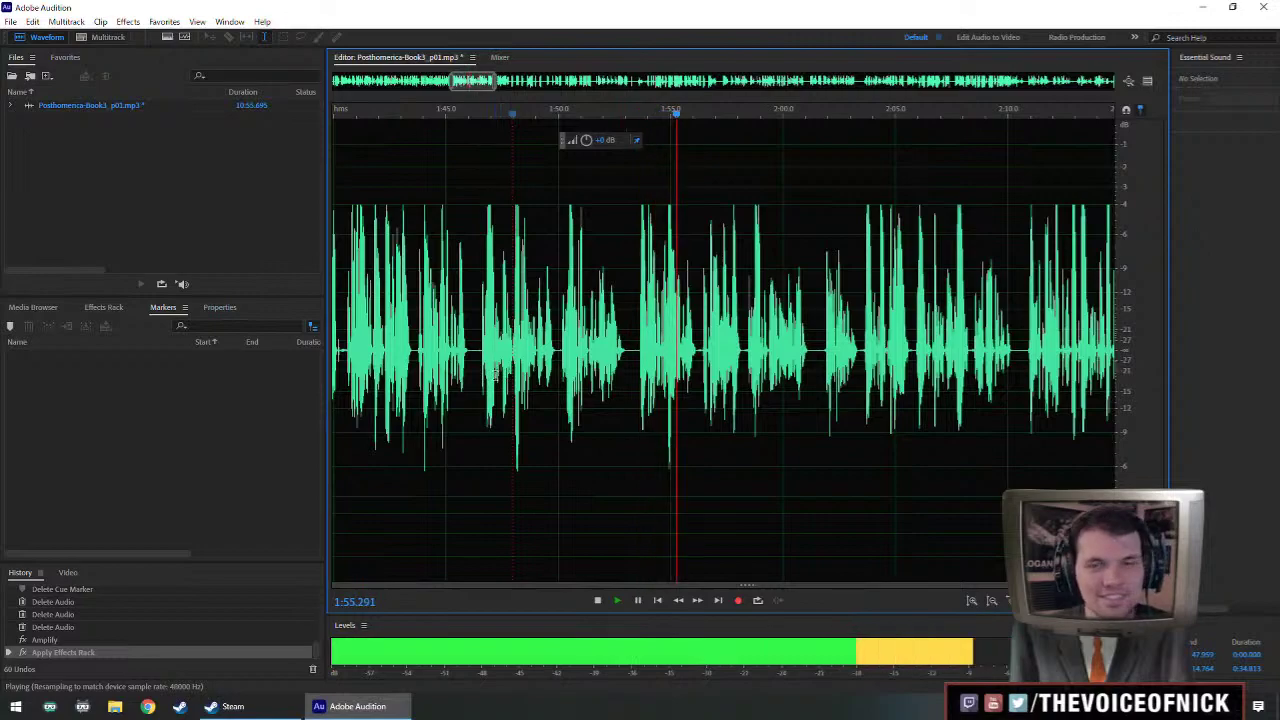
scroll(530, 390, "right", 5)
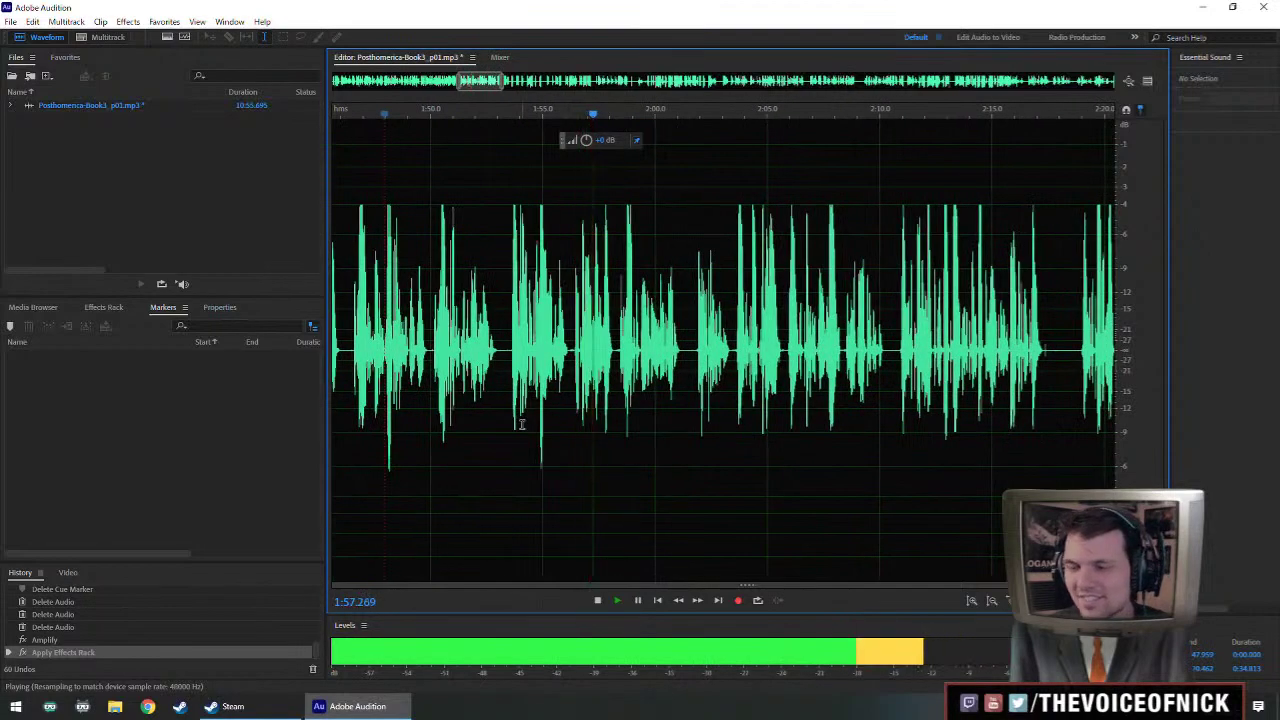
left_click_drag(652, 407, 600, 405)
scroll(600, 405, "right", 2)
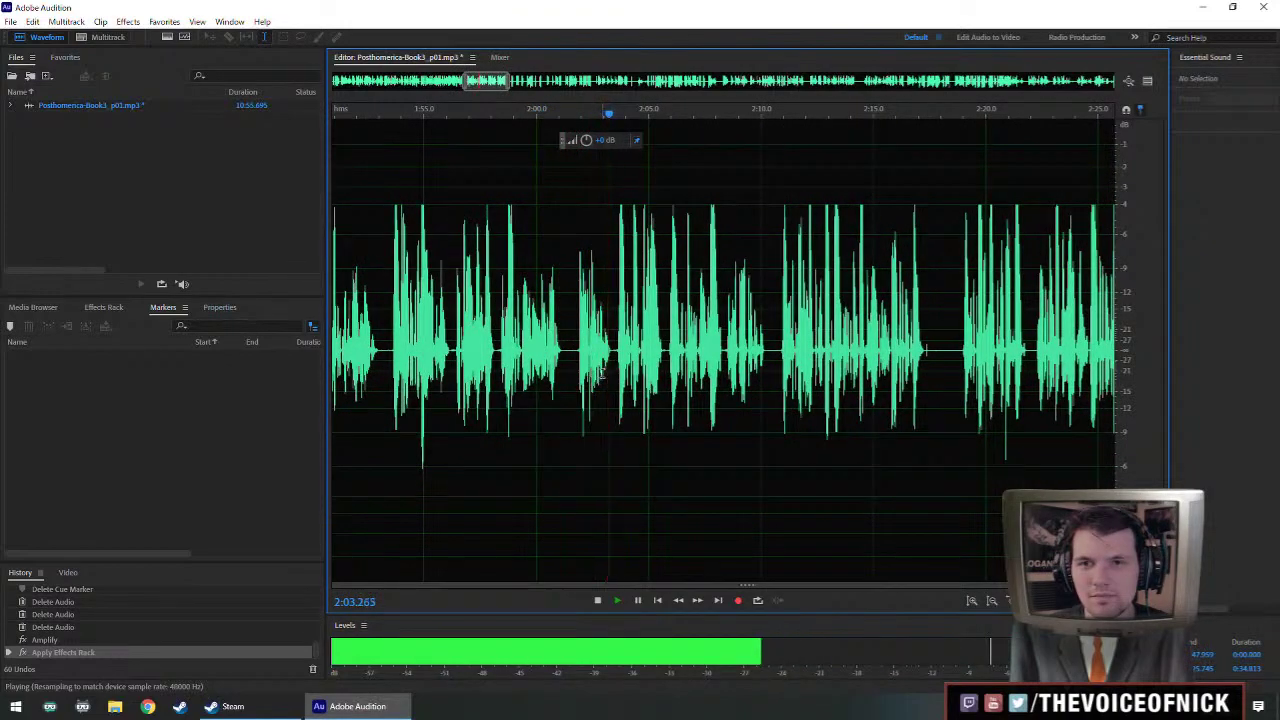
scroll(620, 380, "right", 2)
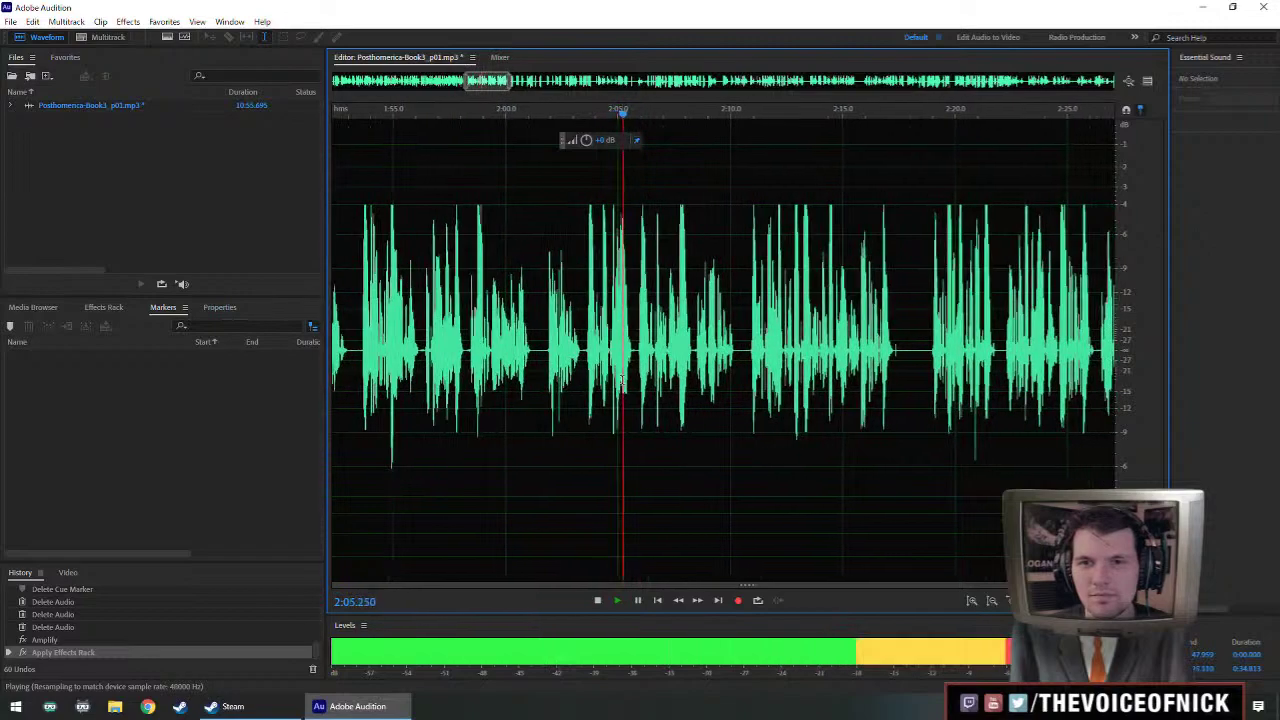
left_click_drag(611, 378, 638, 392)
scroll(638, 392, "up", 1)
scroll(637, 392, "up", 1)
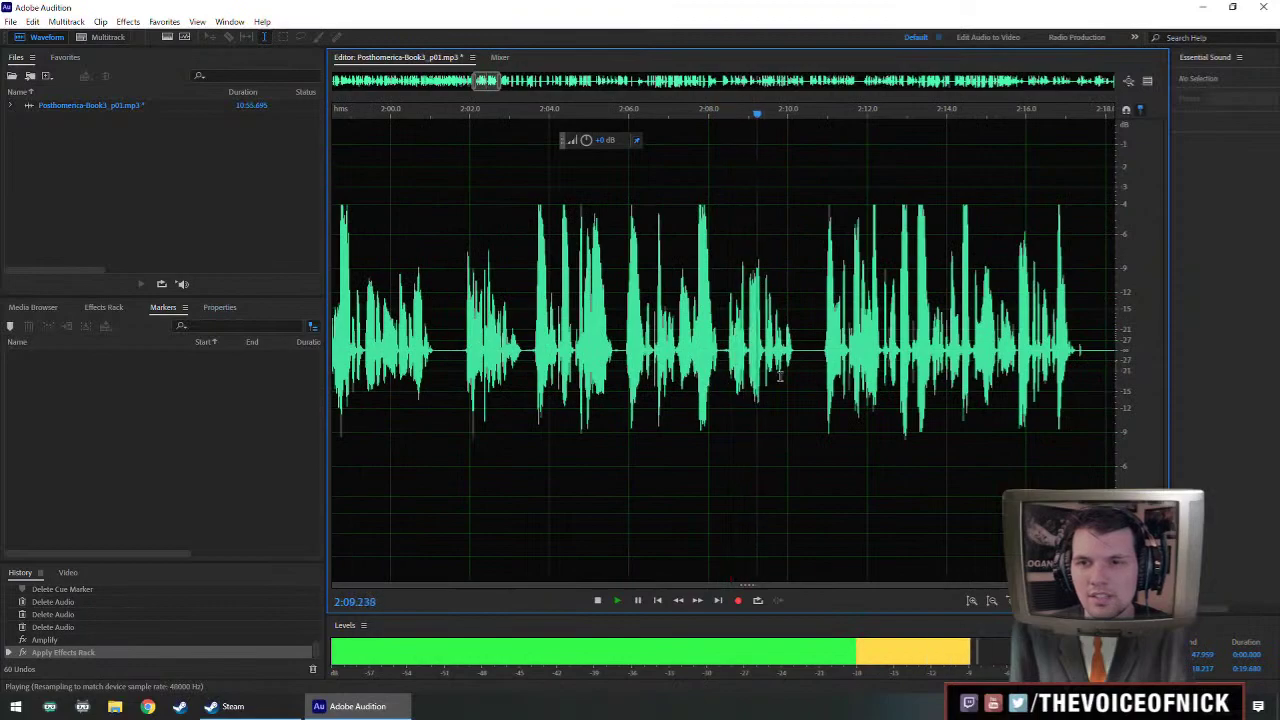
scroll(750, 375, "right", 1)
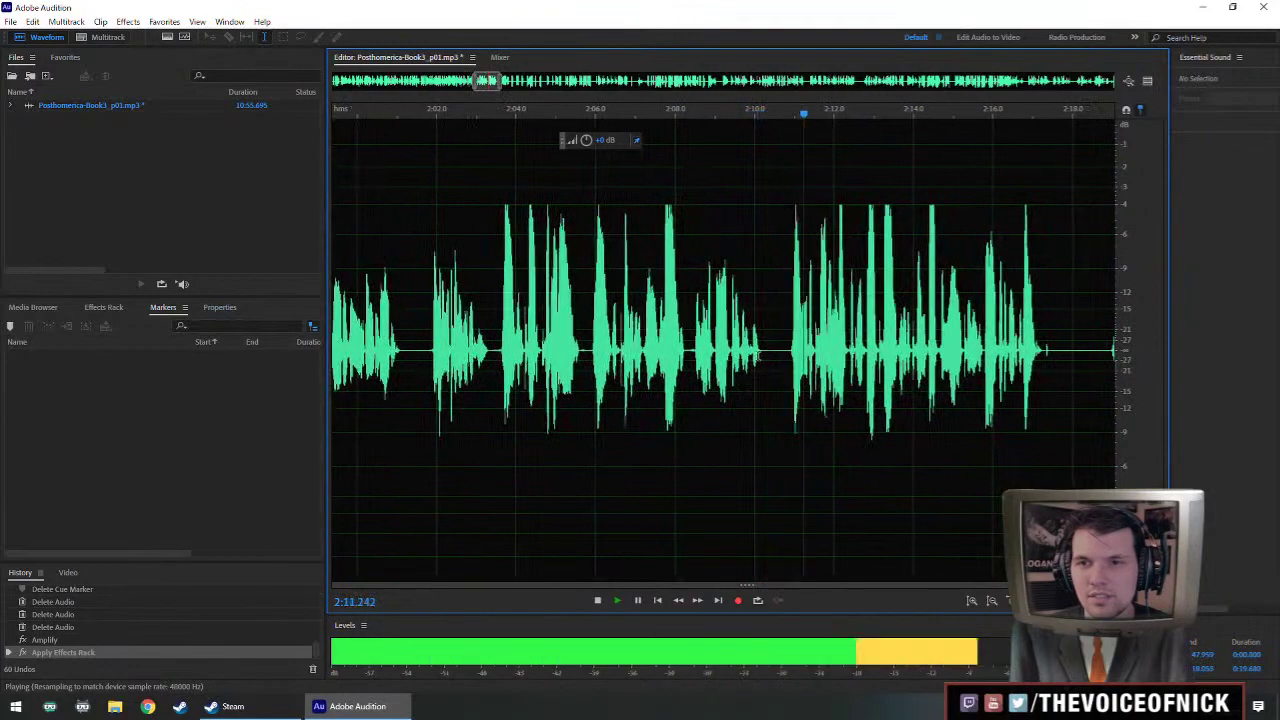
scroll(770, 360, "right", 5)
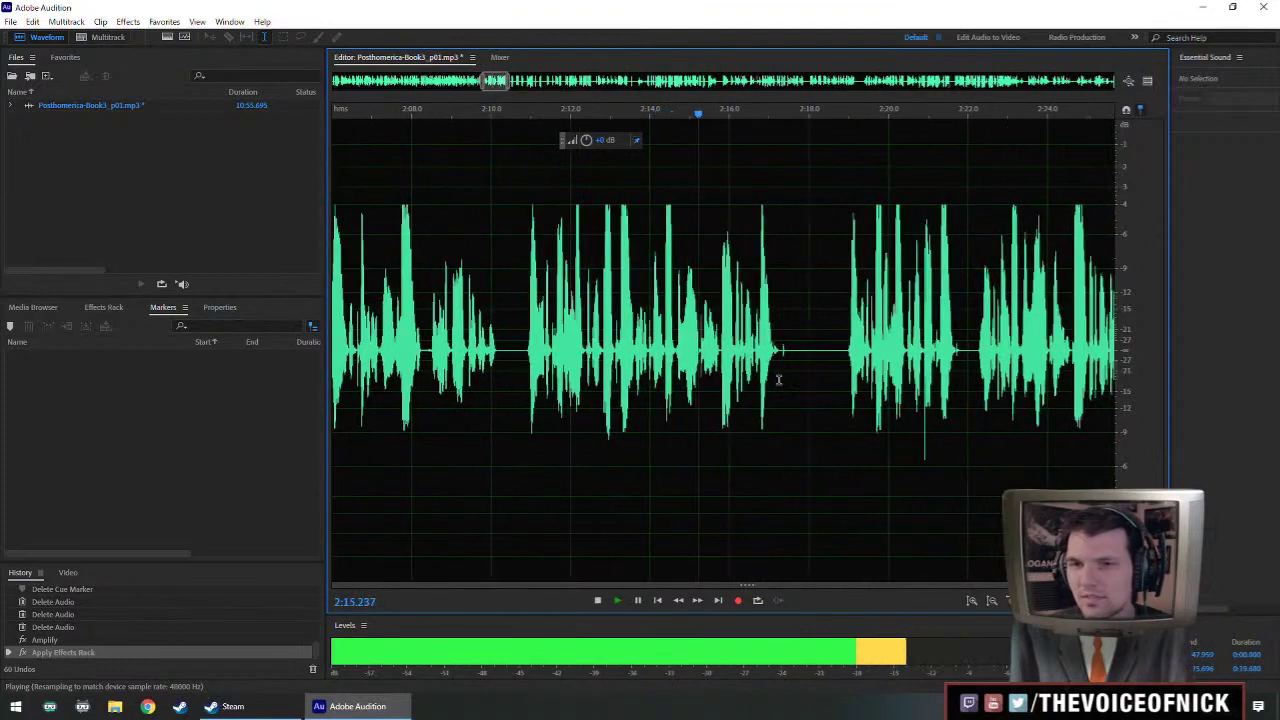
scroll(778, 379, "down", 2)
scroll(777, 368, "up", 2)
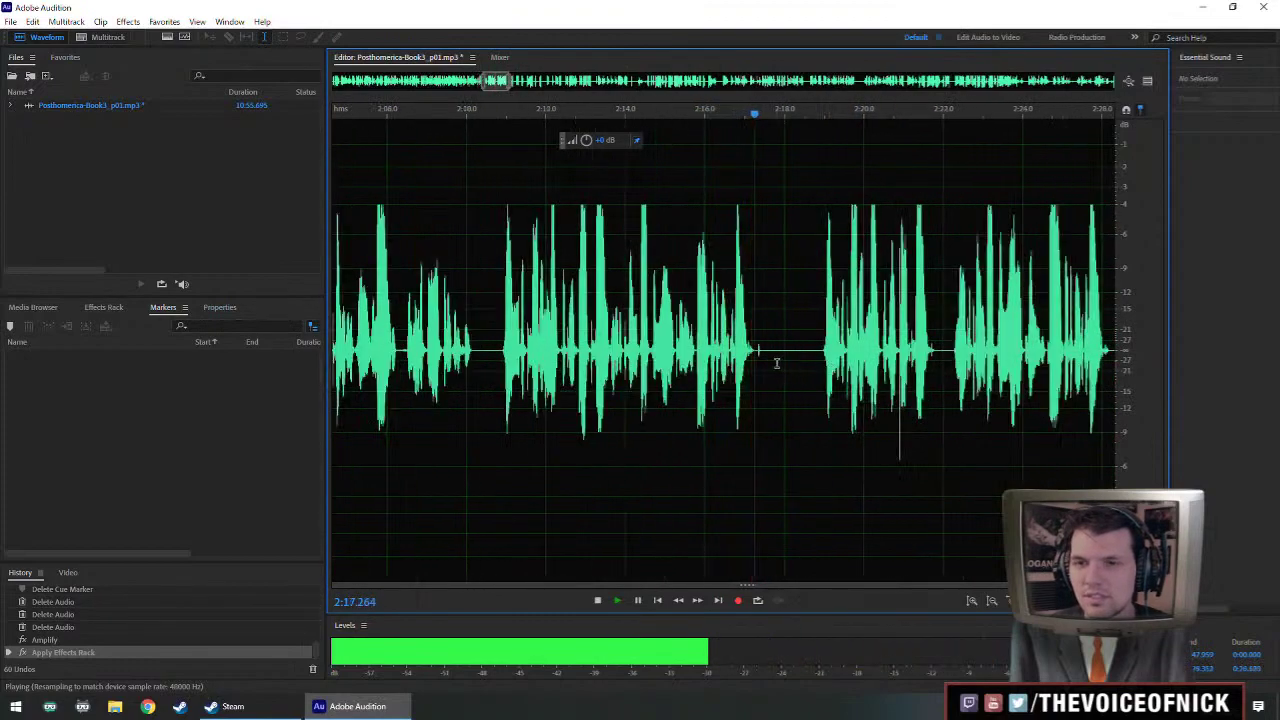
scroll(776, 363, "down", 2)
key("space")
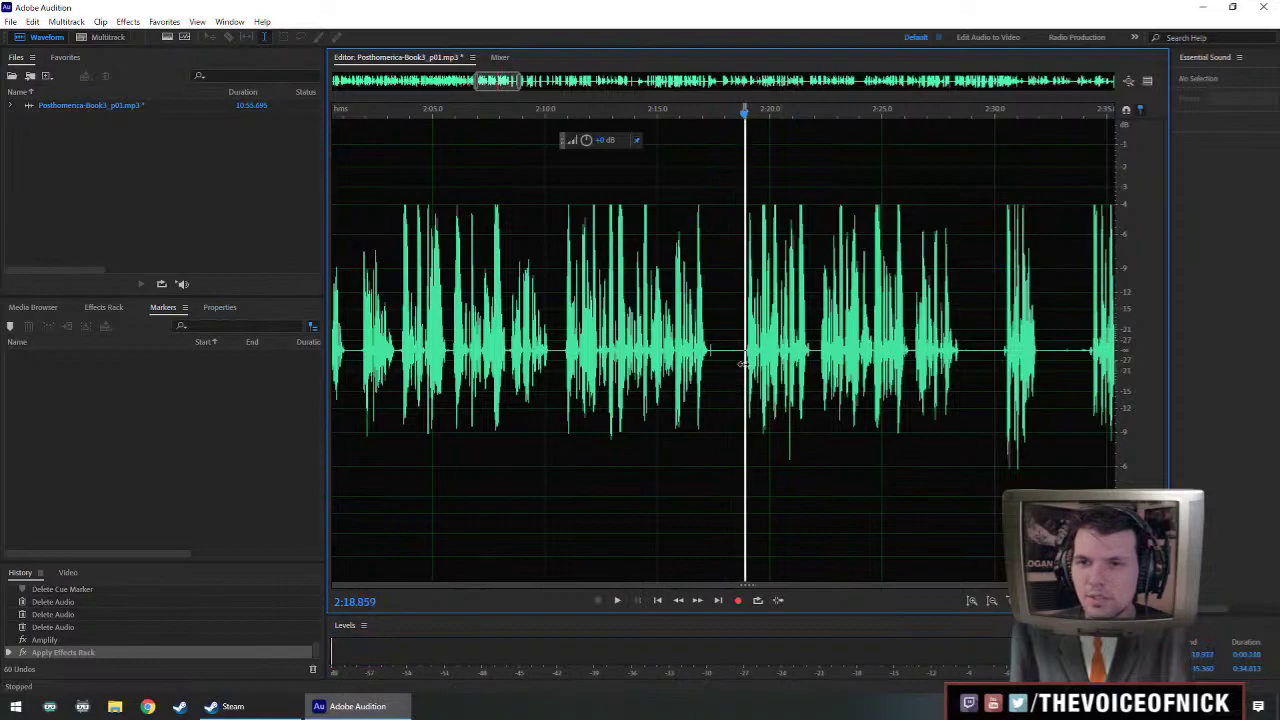
- Compare the neighbouring takes by playing back from about 2:18.9 to 2:28.5 and again from about 2:10.9 to 2:17
key("space")
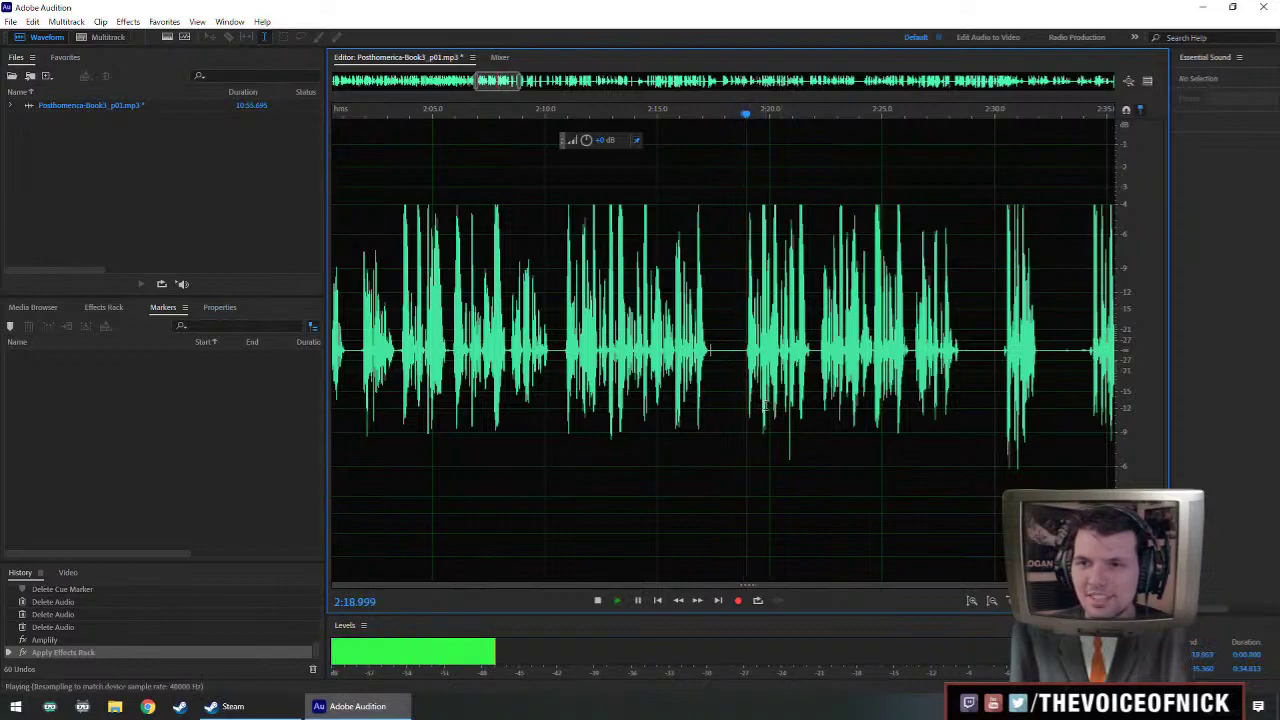
scroll(730, 374, "right", 2)
scroll(717, 370, "left", 1)
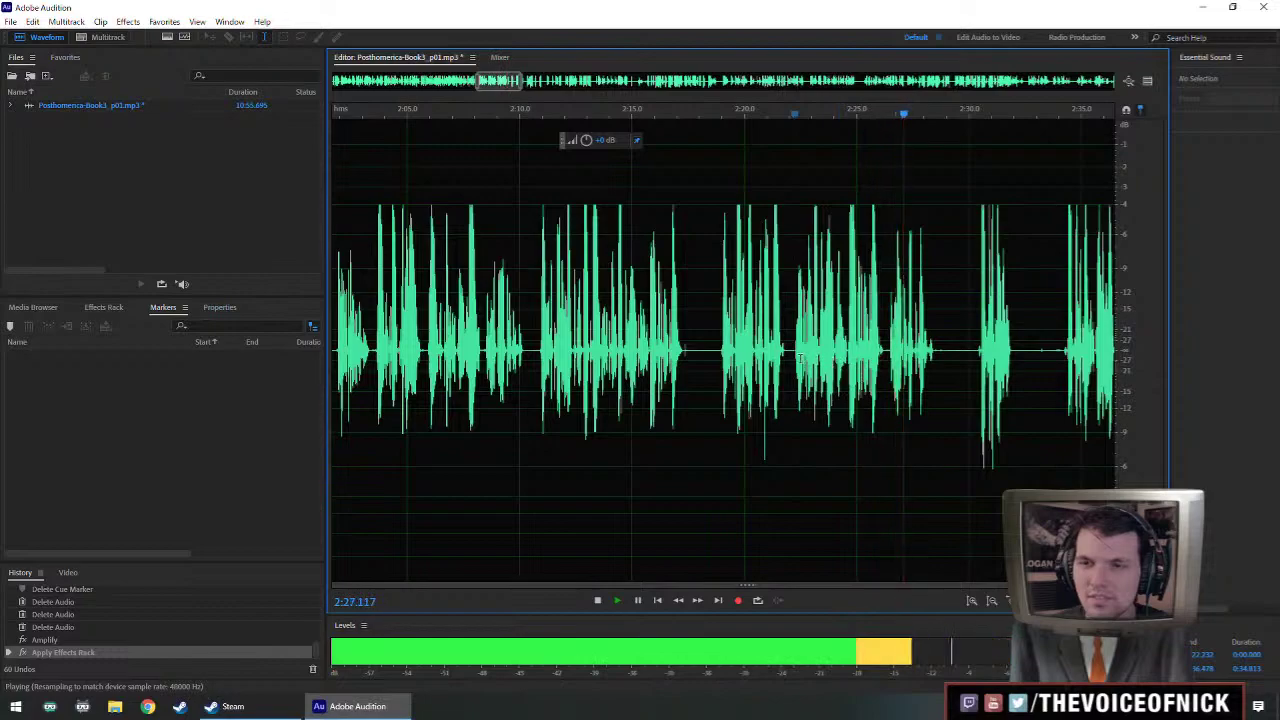
key("space")
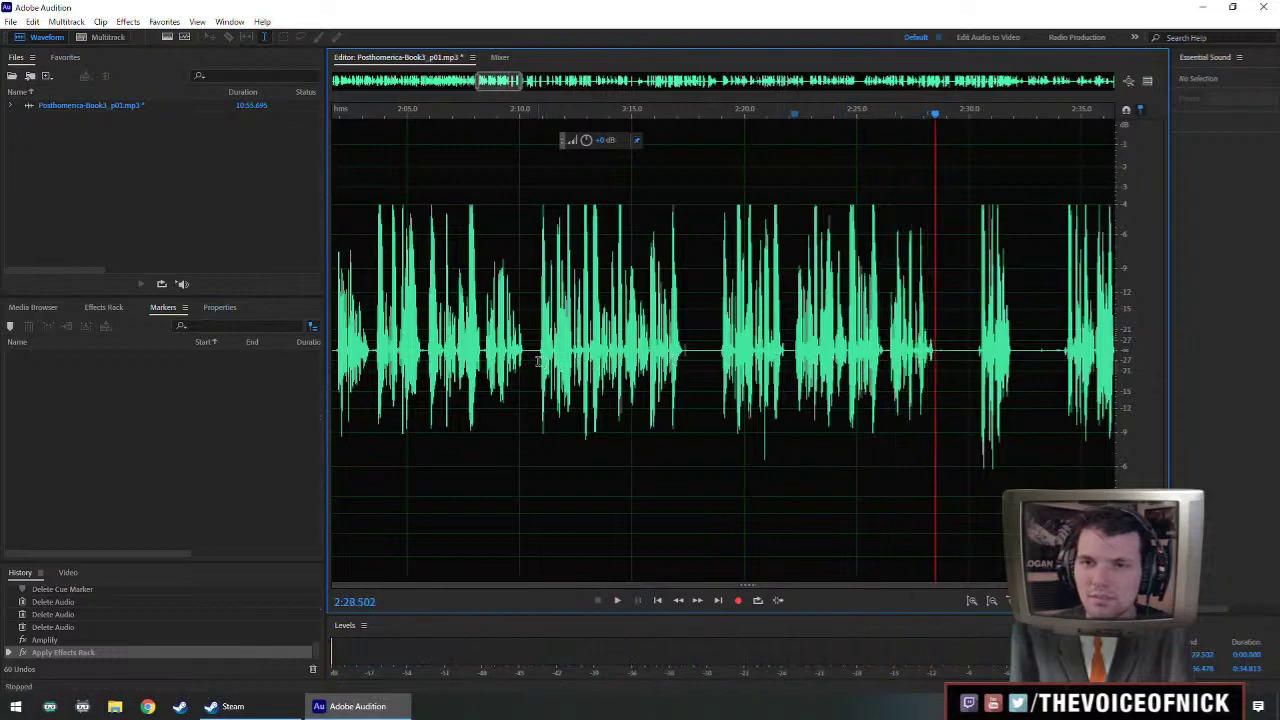
key("space")
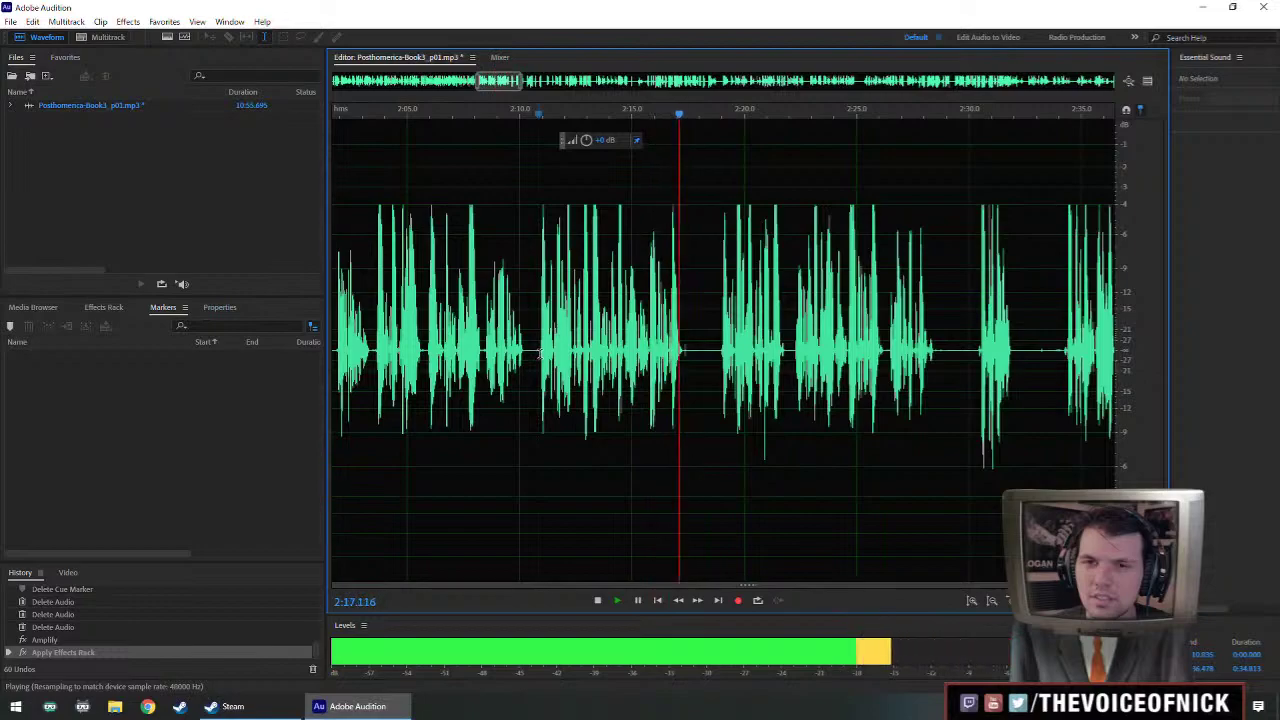
key("space")
- Delete the roughly 8-second take and its trailing silence between about 2:10.9 and 2:18.9
left_click_drag(540, 354, 712, 414)
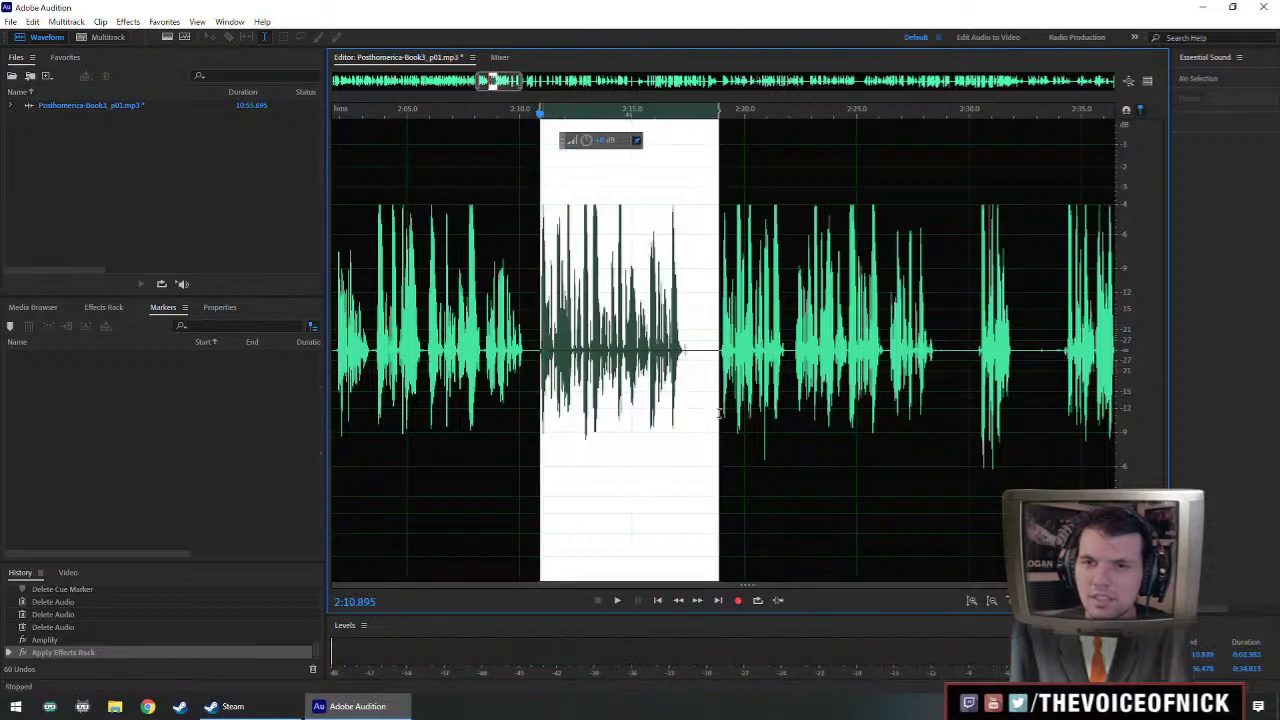
scroll(688, 402, "up", 1)
scroll(745, 370, "up", 1)
scroll(748, 366, "down", 1)
scroll(750, 366, "down", 1)
scroll(810, 364, "up", 1)
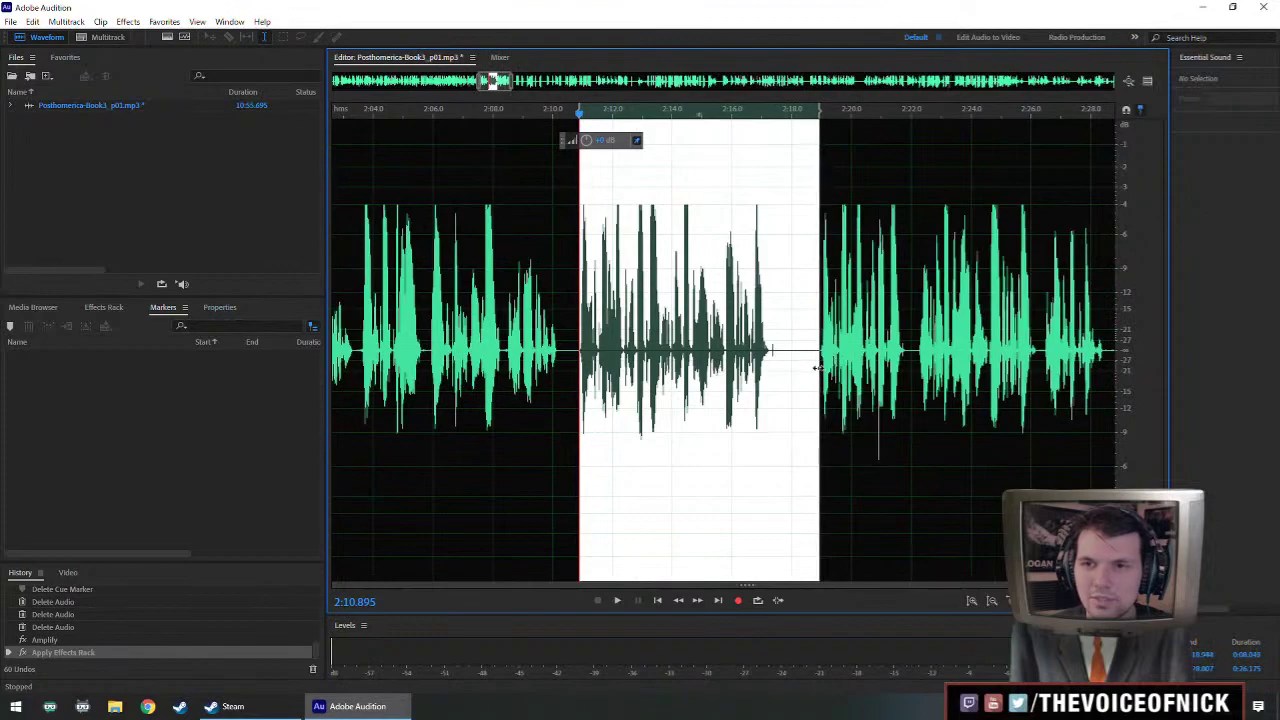
key("Delete")
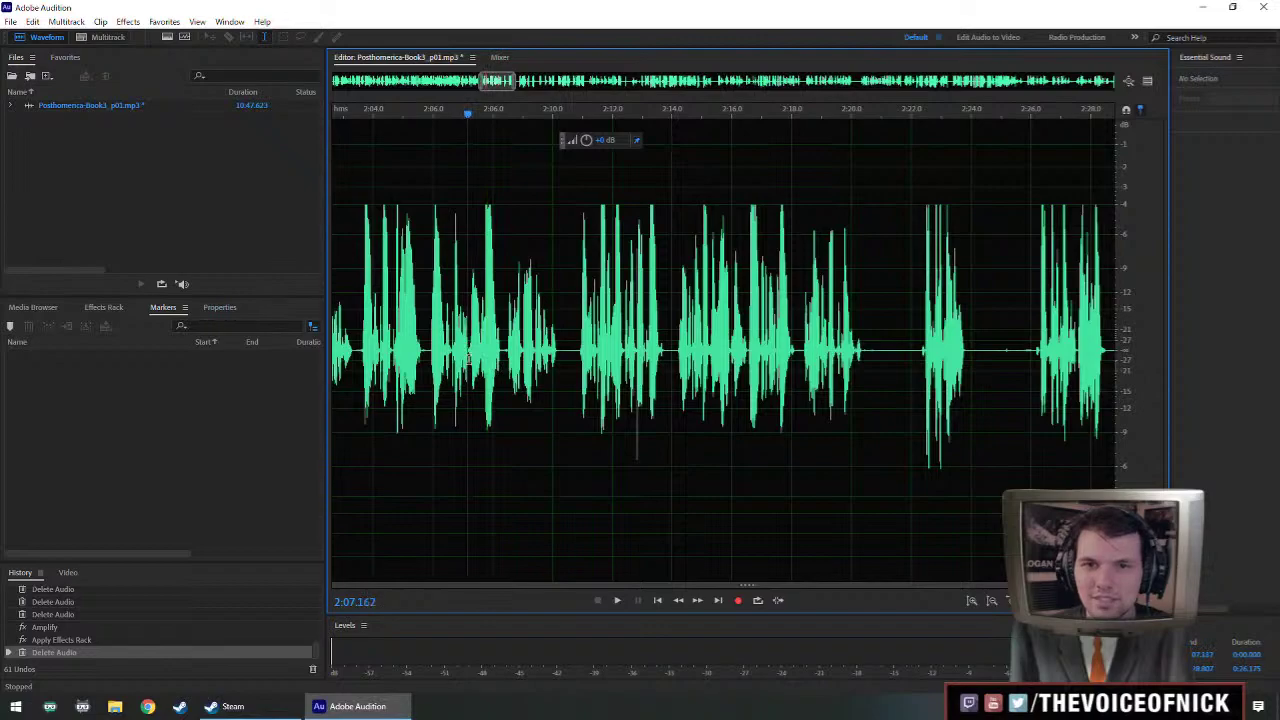
- Play back from about 2:06 across the cut at 2:10.9 to check the transition into the remaining take
scroll(467, 360, "down", 3)
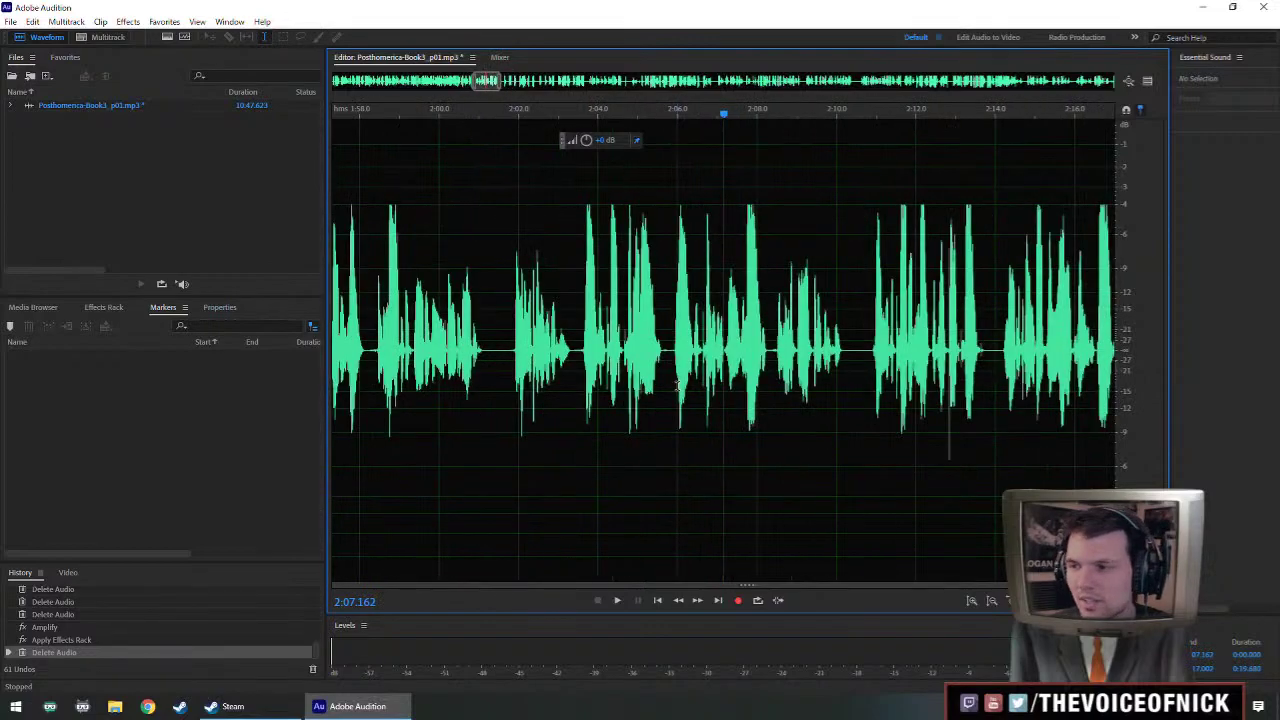
left_click_drag(732, 368, 543, 374)
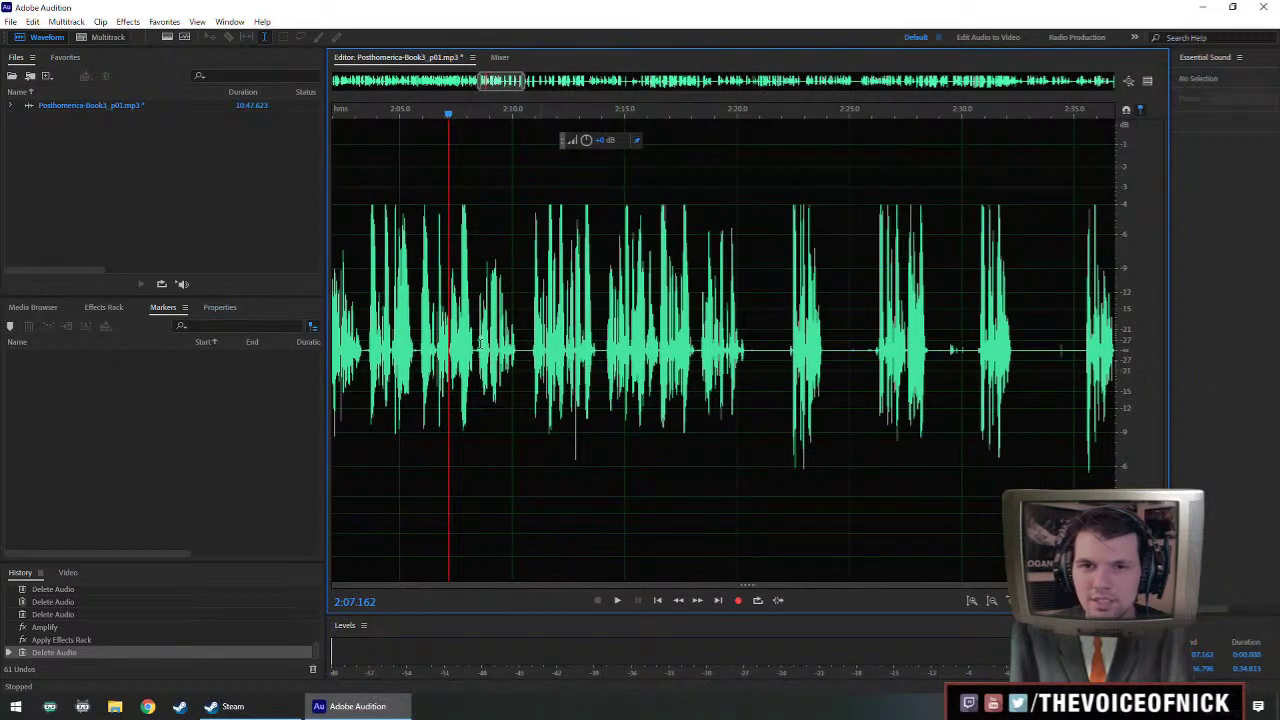
scroll(480, 343, "left", 1)
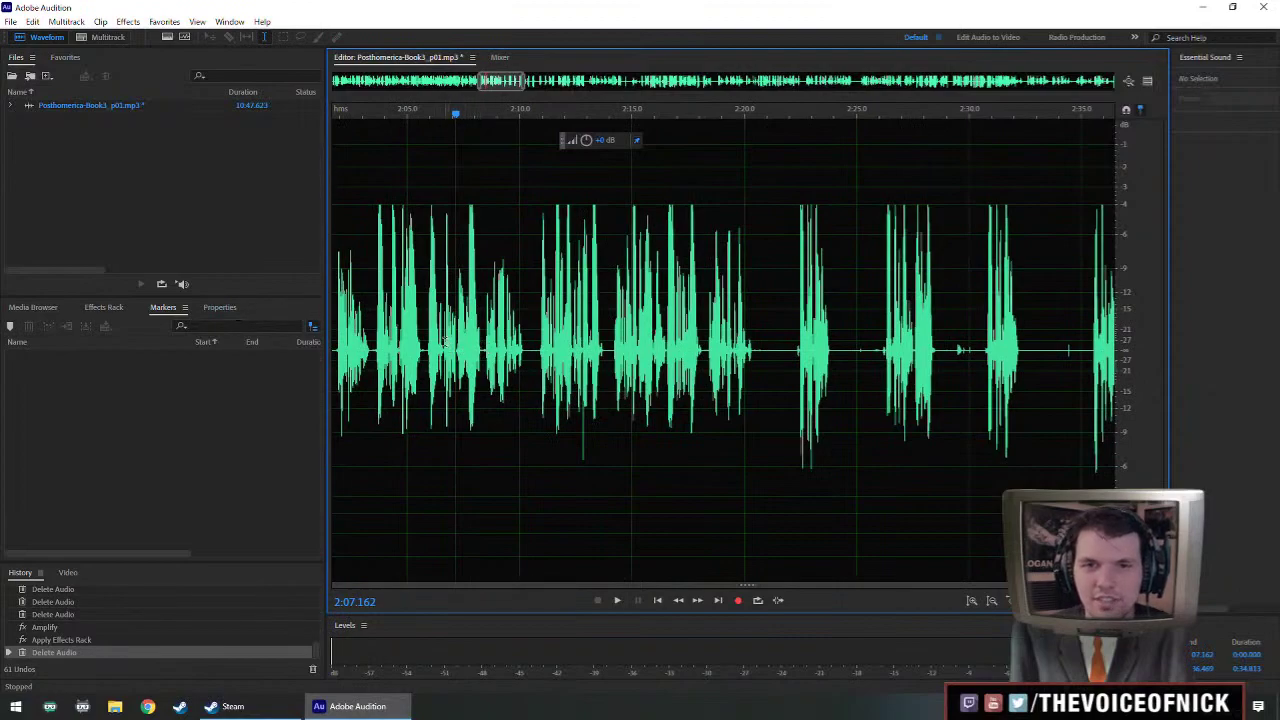
key("space")
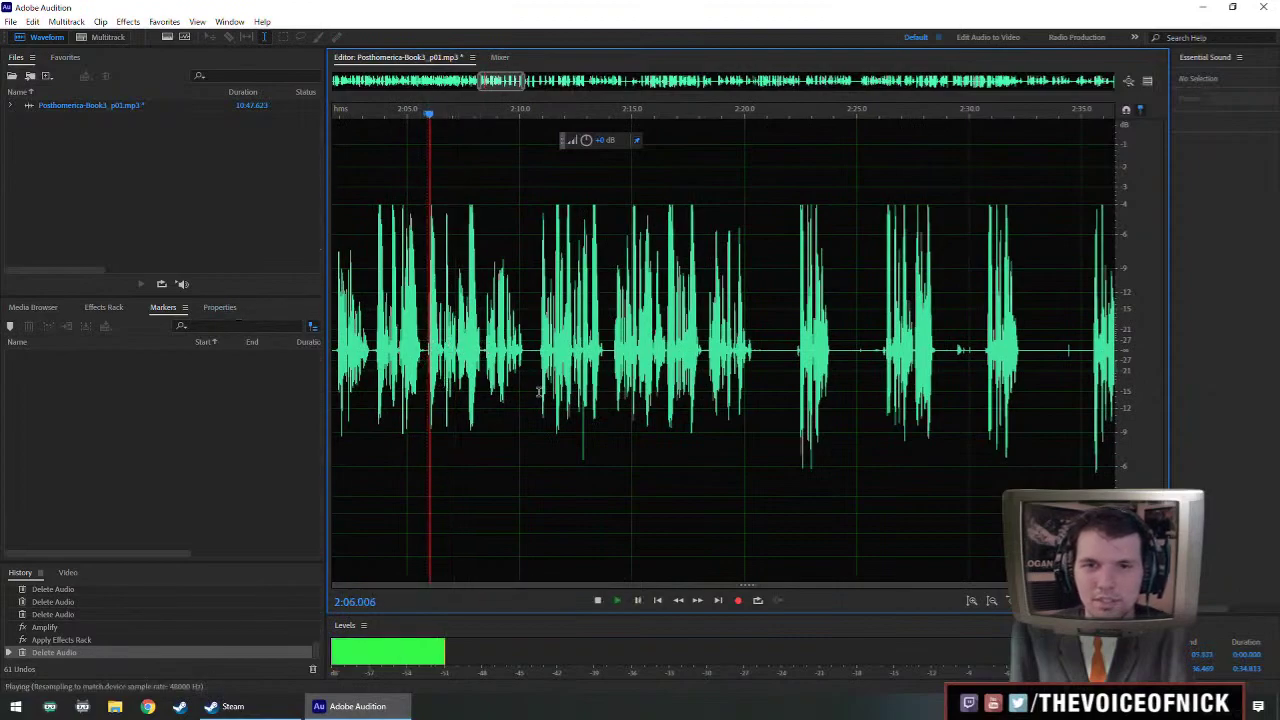
scroll(757, 365, "up", 4)
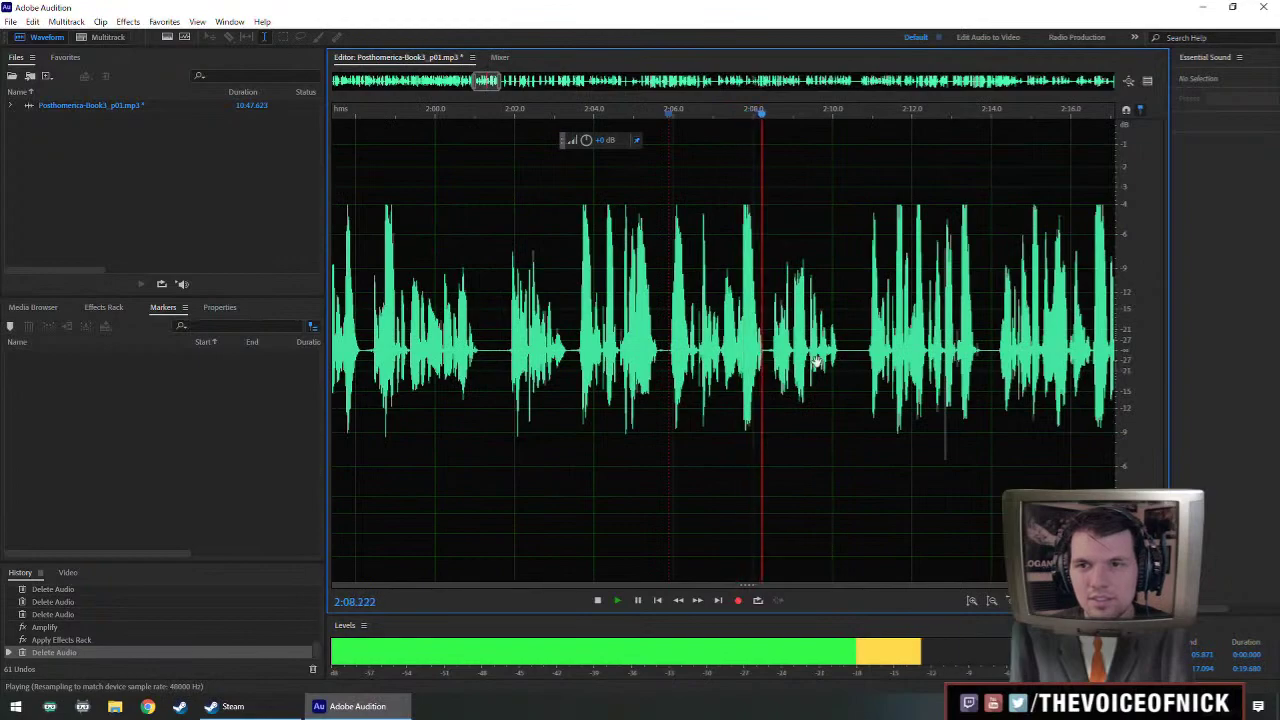
scroll(720, 365, "right", 4)
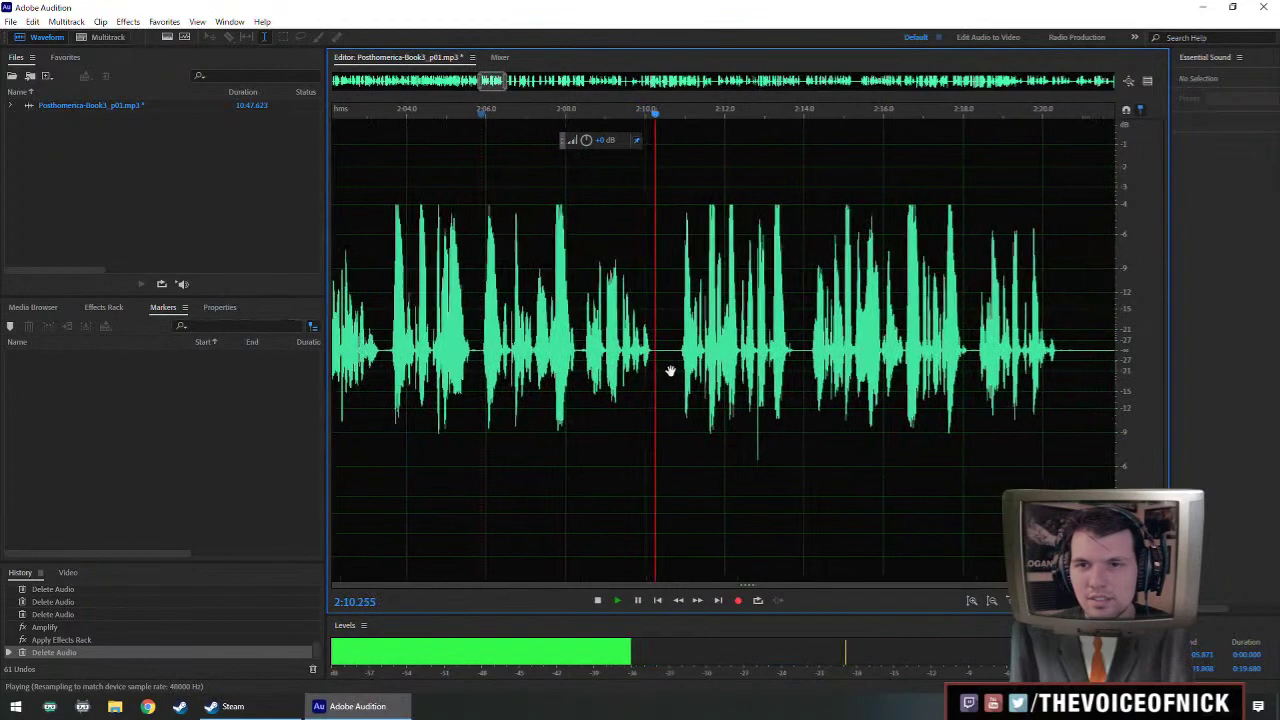
scroll(728, 367, "up", 1)
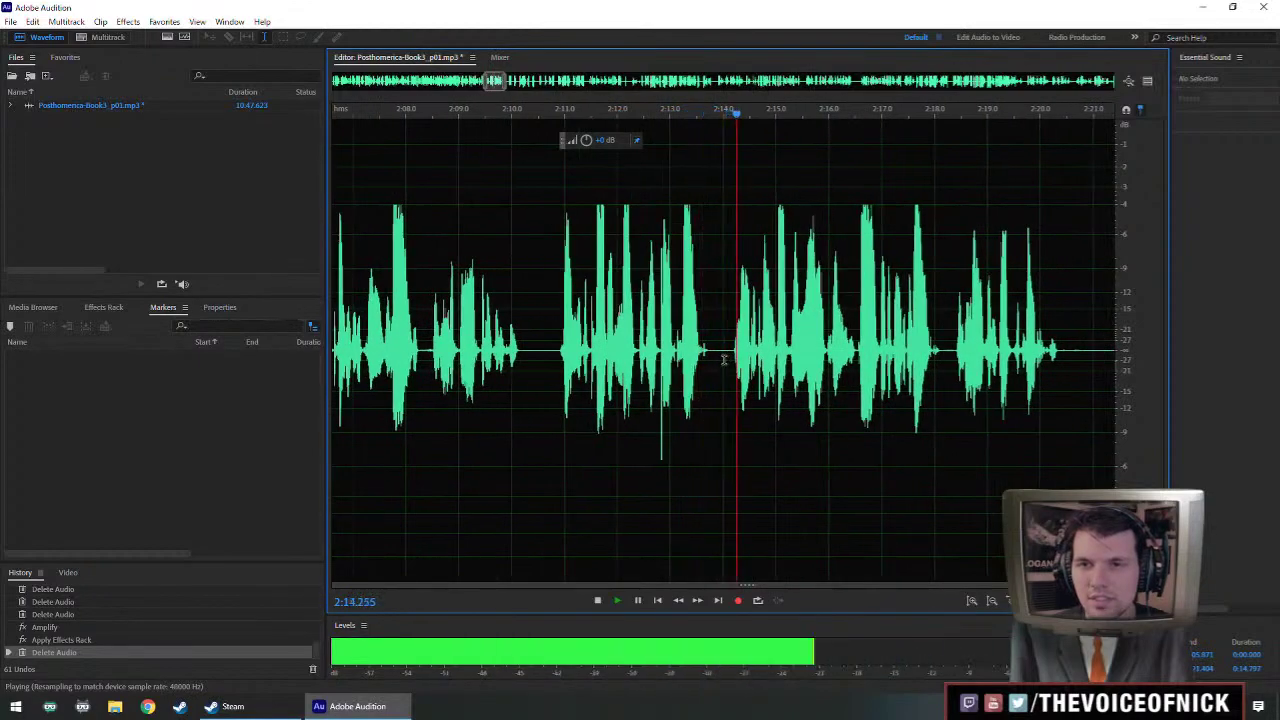
- Try deleting a short sliver of the silence near 2:14, audition it from about 2:12, and undo the deletion
left_click(716, 360)
left_click_drag(716, 360, 722, 360)
key("Delete")
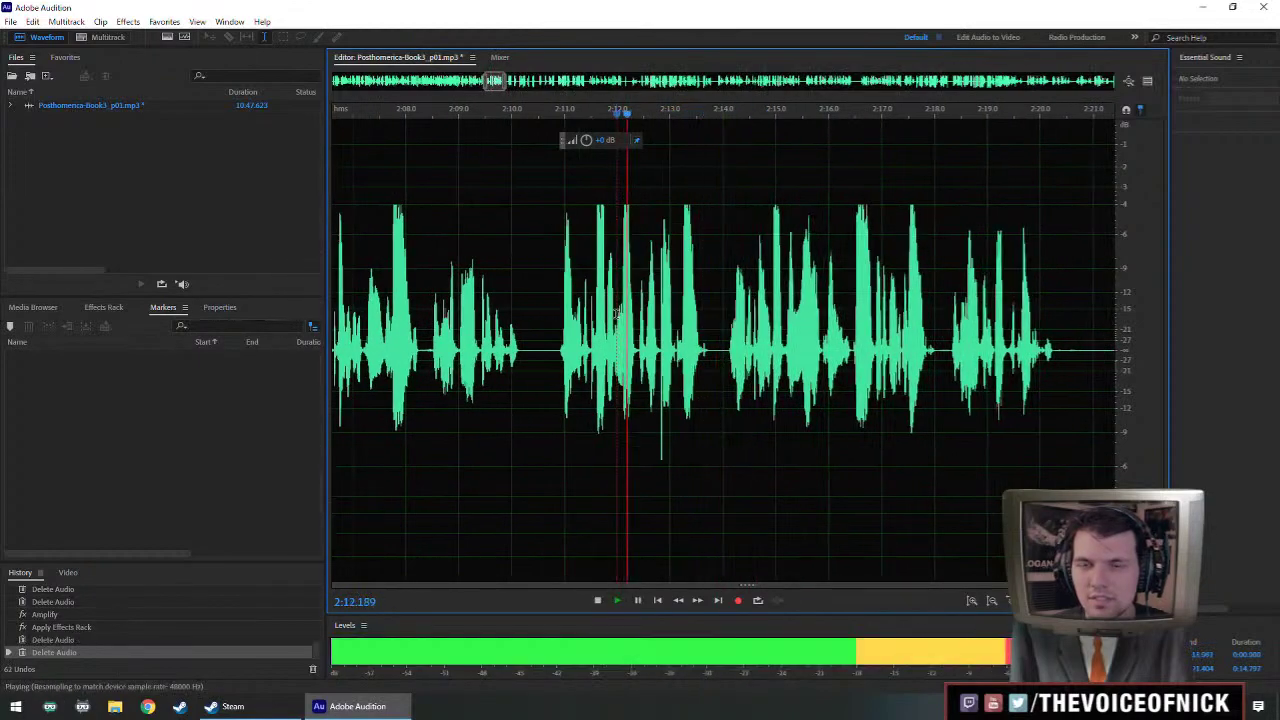
key("space")
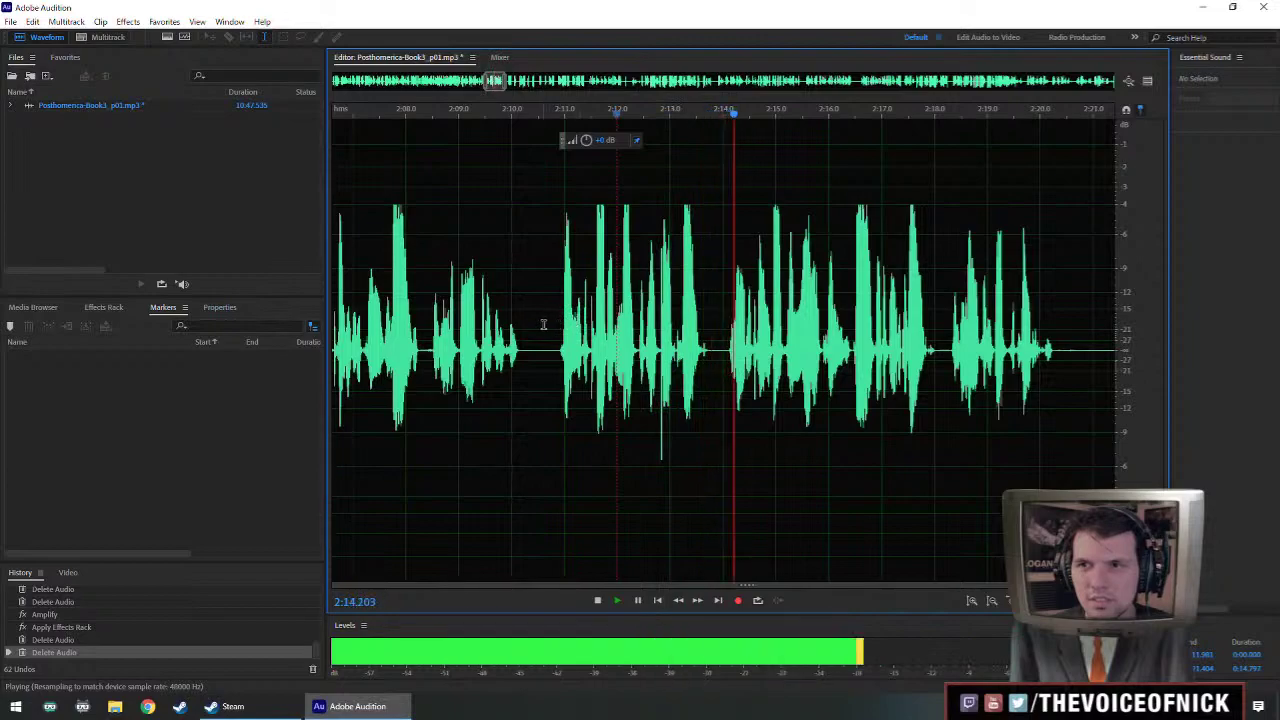
scroll(774, 354, "down", 3)
key("space")
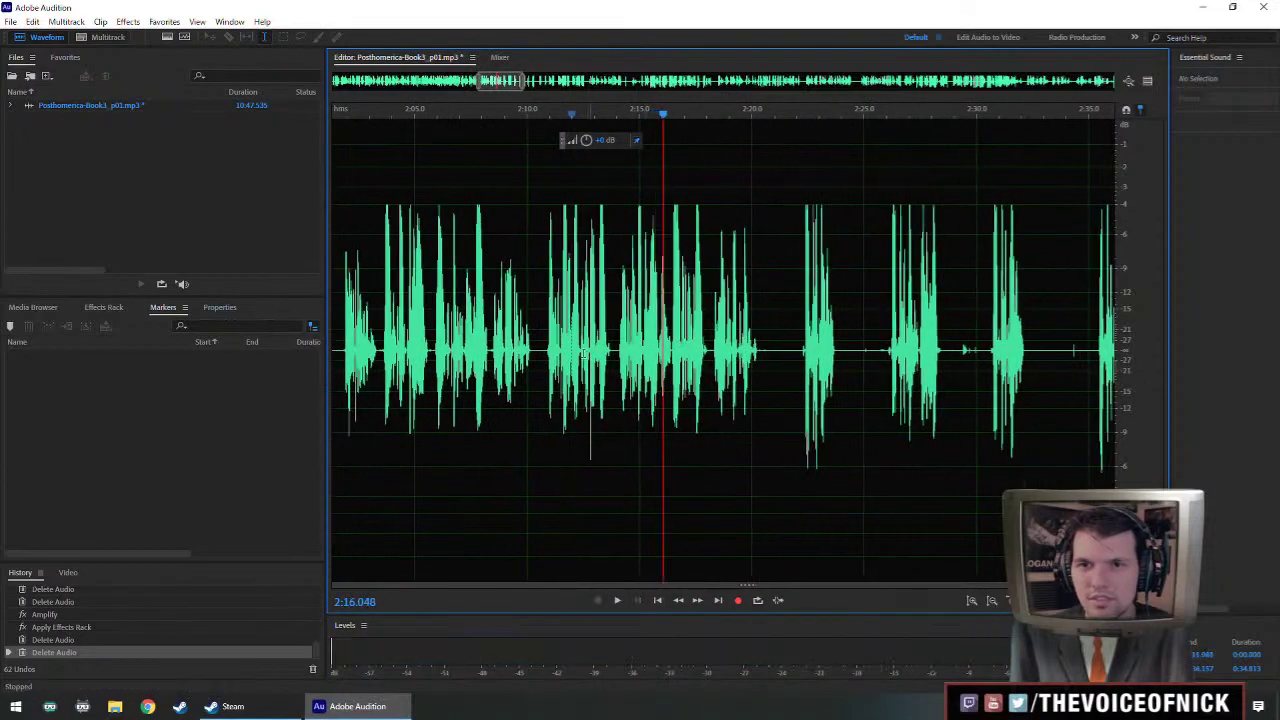
key("ctrl+z")
- Play back the phrases from about 2:12.5 and the opening of the next take near 2:22.5
key("space")
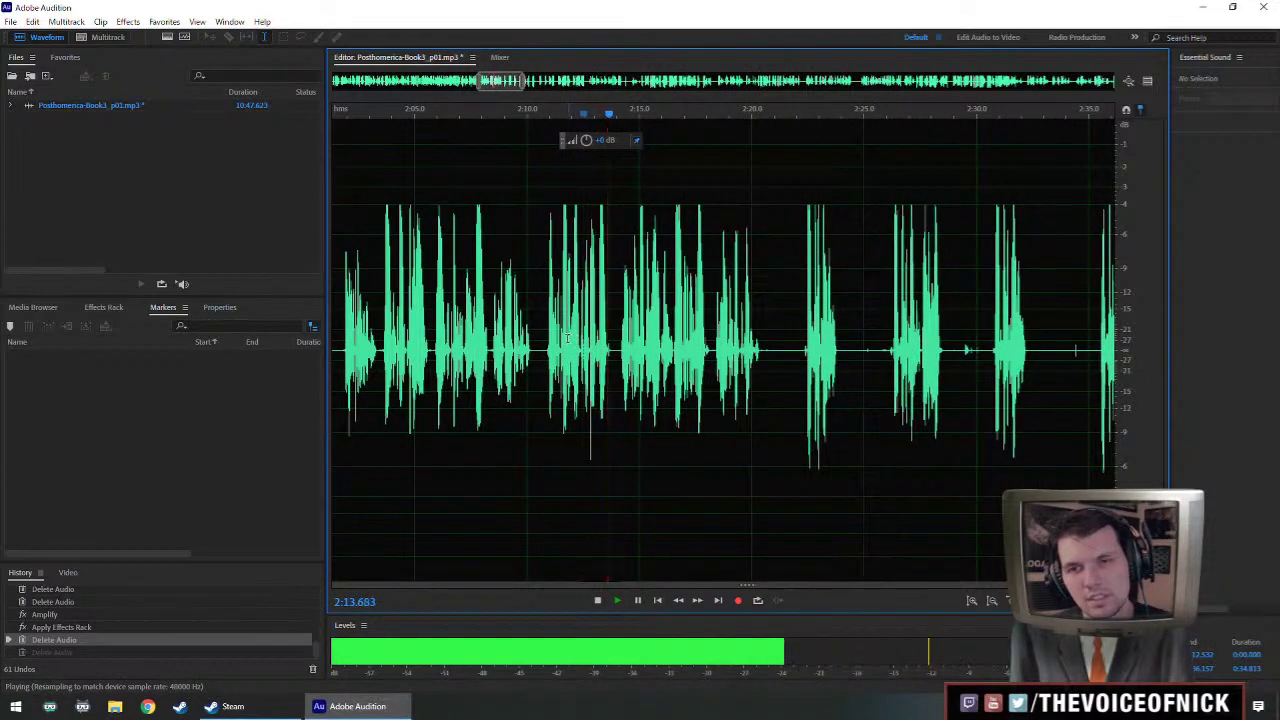
scroll(665, 410, "up", 2)
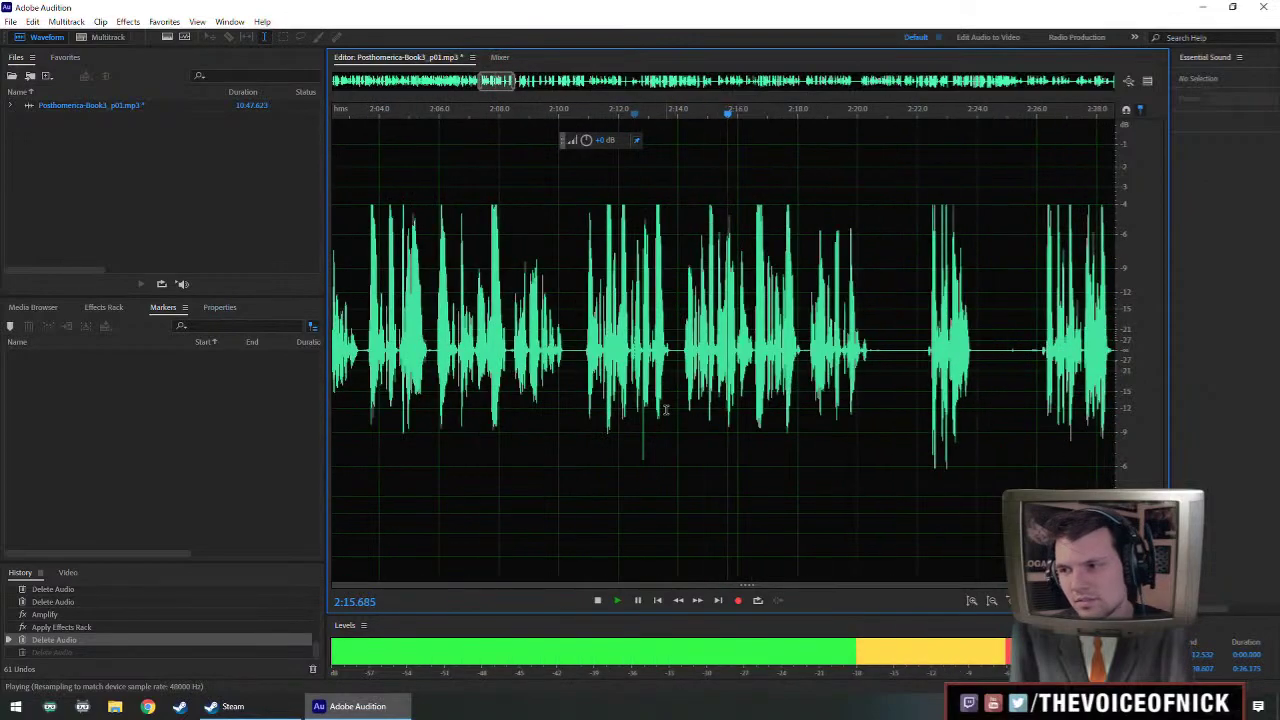
left_click_drag(823, 403, 603, 427)
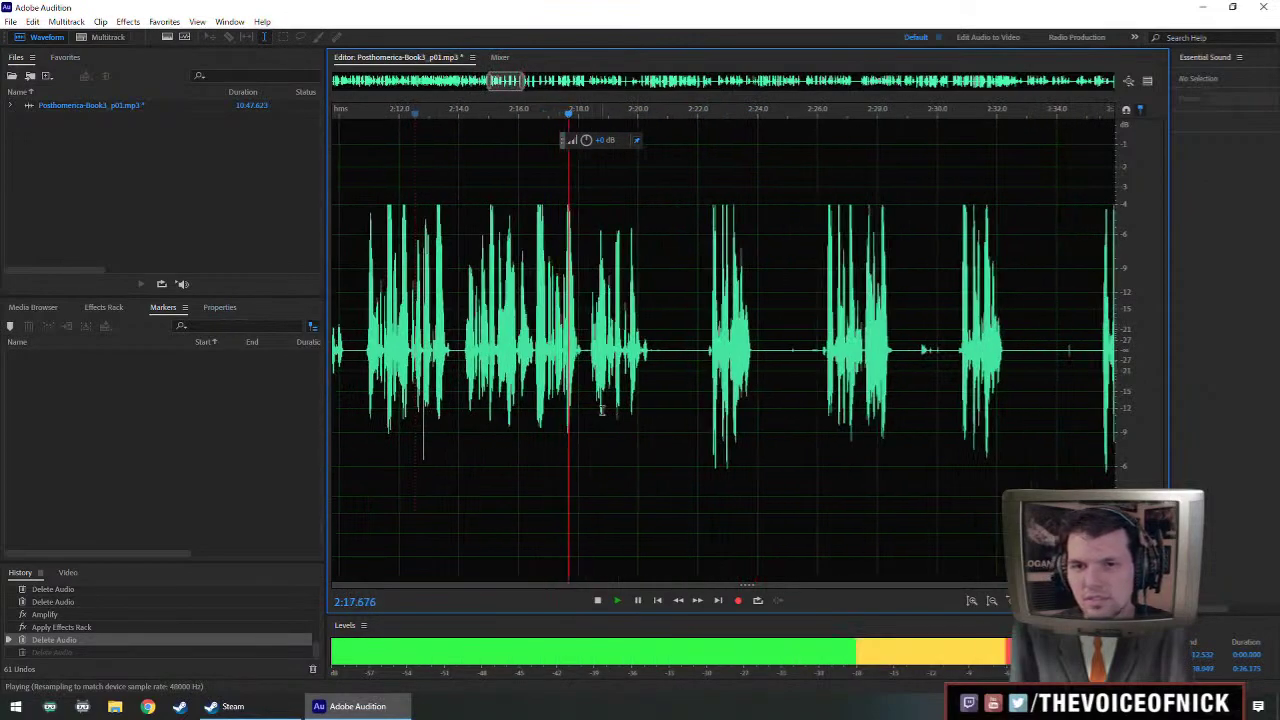
scroll(640, 382, "up", 2)
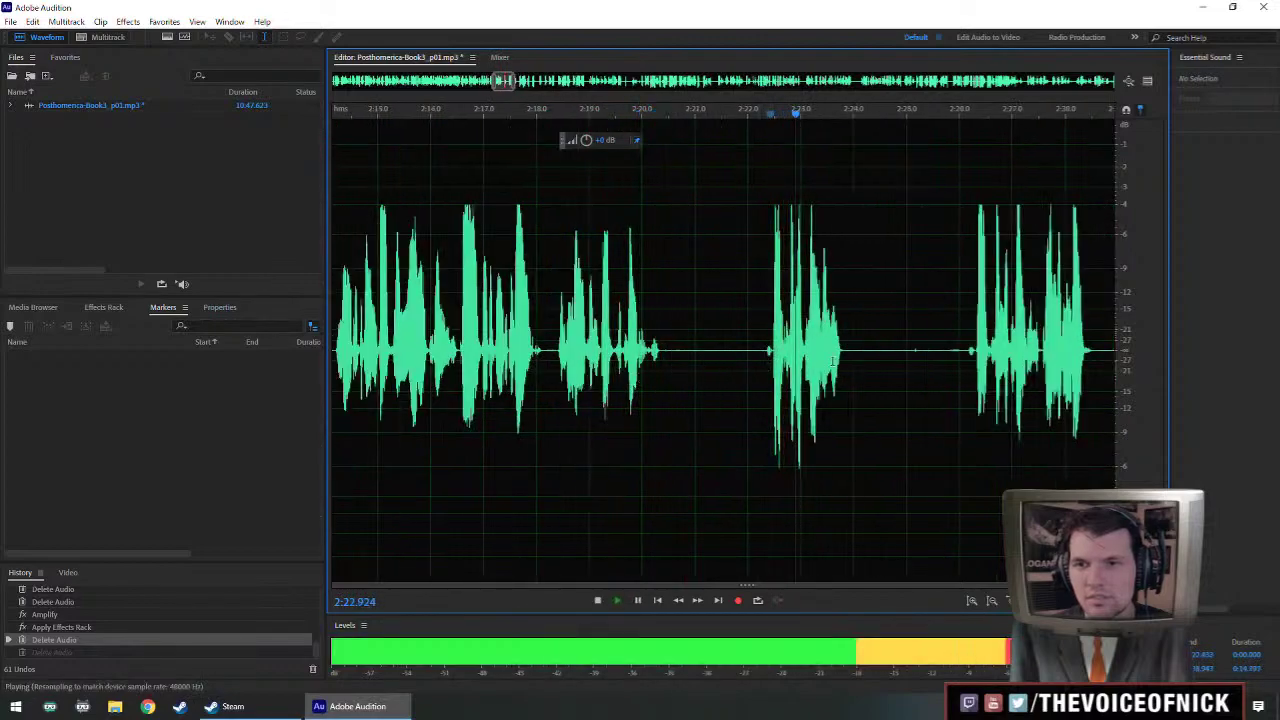
scroll(960, 390, "down", 3)
key("space")
scroll(797, 389, "right", 3)
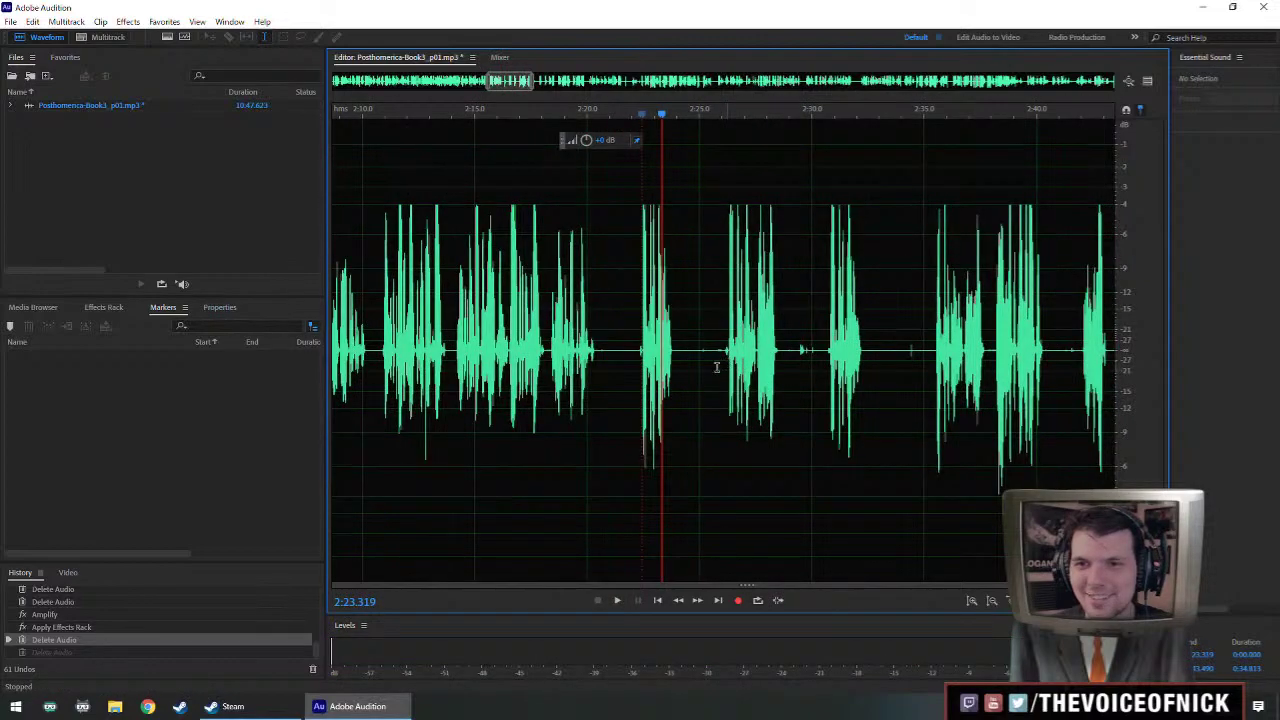
- Add a cue marker at the end of the phrase at about 2:20.3 and save the file
key("m")
key("ctrl+s")
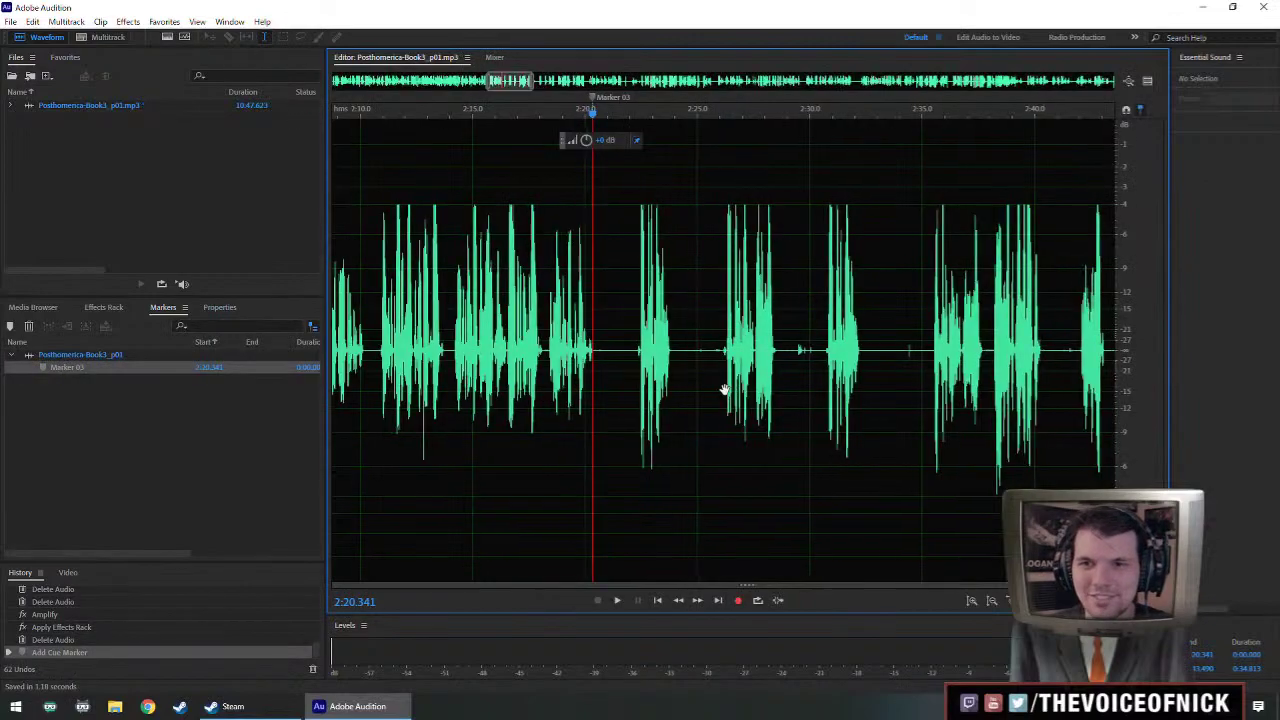
left_click_drag(724, 390, 641, 358)
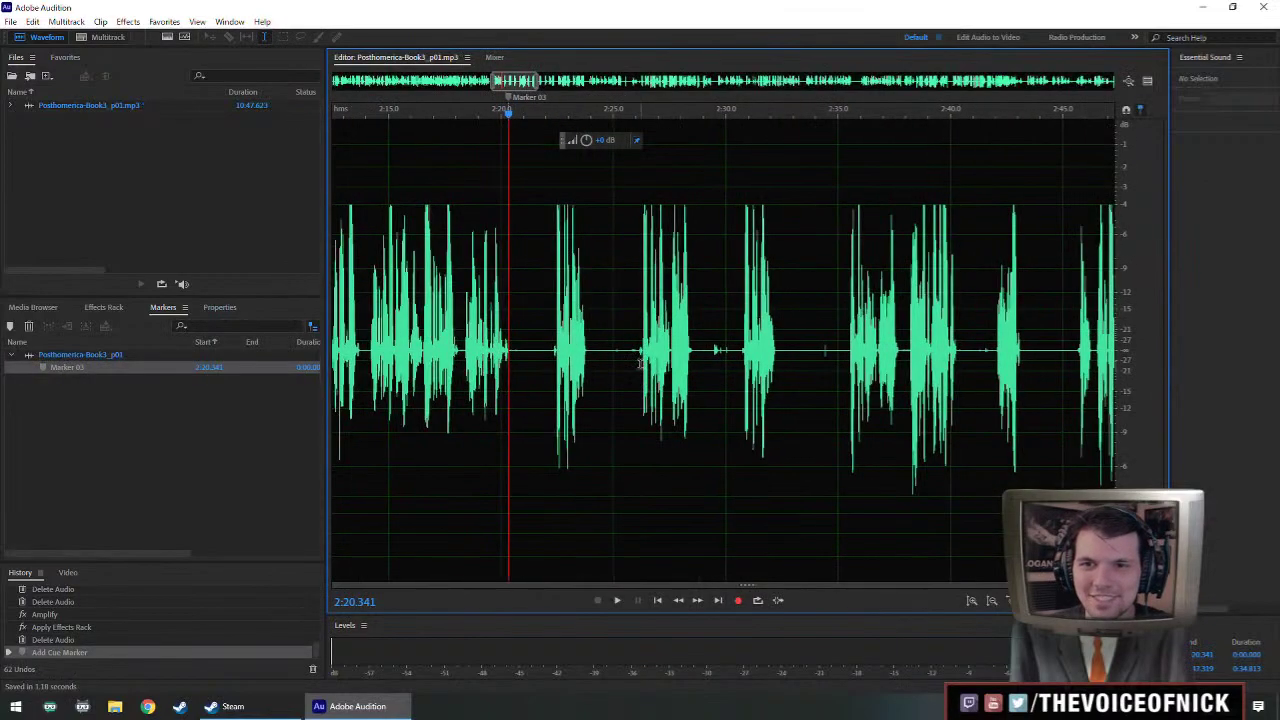
- Spot-check the repeated takes between about 2:20 and 2:43 by briefly playing the opening of each phrase
key("space")
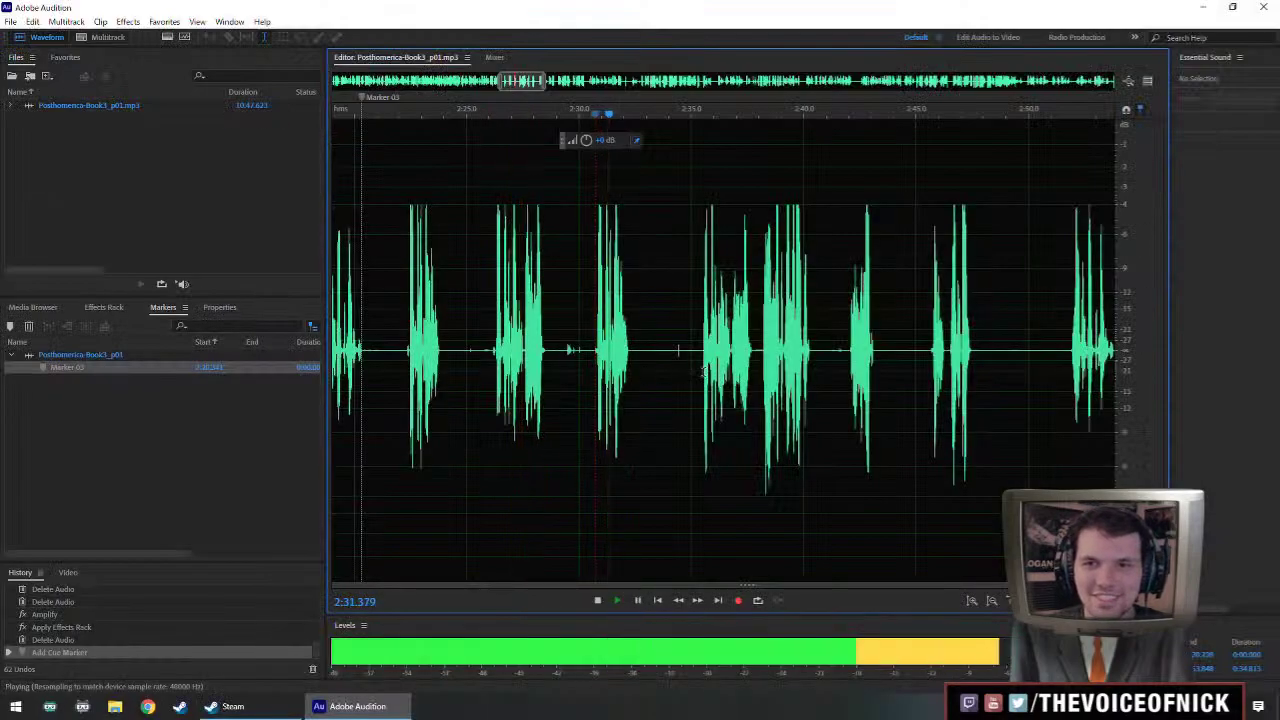
key("space")
left_click(705, 371)
key("space")
key("space")
left_click(761, 372)
key("space")
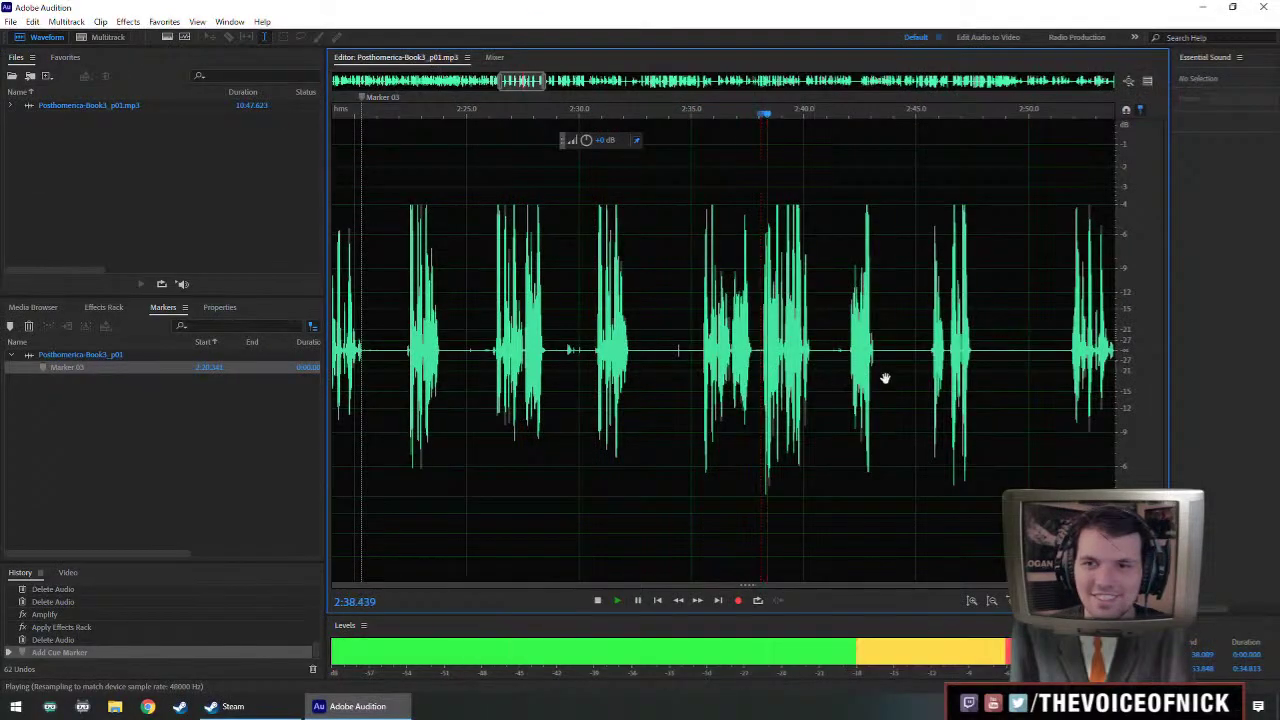
left_click_drag(885, 378, 775, 374)
key("space")
left_click(741, 373)
key("space")
left_click_drag(694, 372, 541, 373)
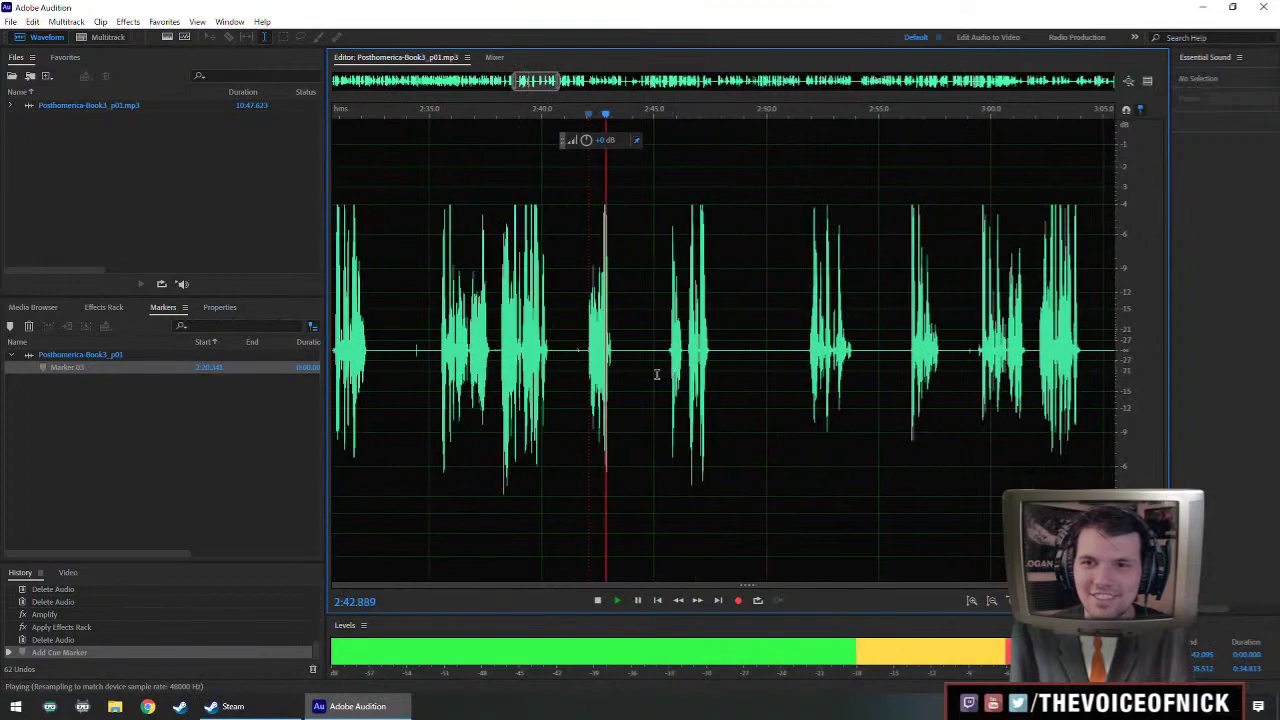
- Sample the openings of the following takes between about 2:46 and 3:02
key("space")
left_click(670, 374)
key("space")
left_click_drag(728, 380, 666, 383)
key("space")
left_click(748, 373)
key("space")
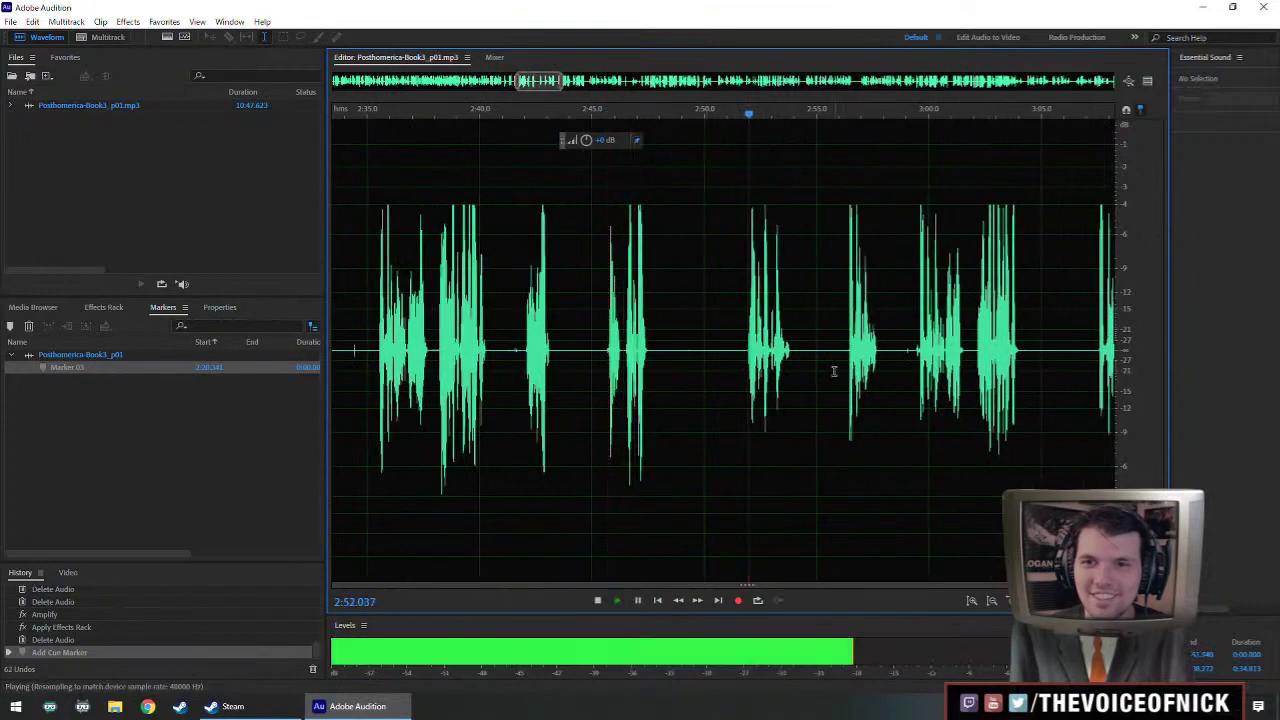
left_click_drag(834, 371, 671, 371)
key("space")
left_click(688, 373)
key("space")
left_click_drag(758, 378, 726, 366)
left_click(716, 362)
key("space")
left_click(740, 364)
key("space")
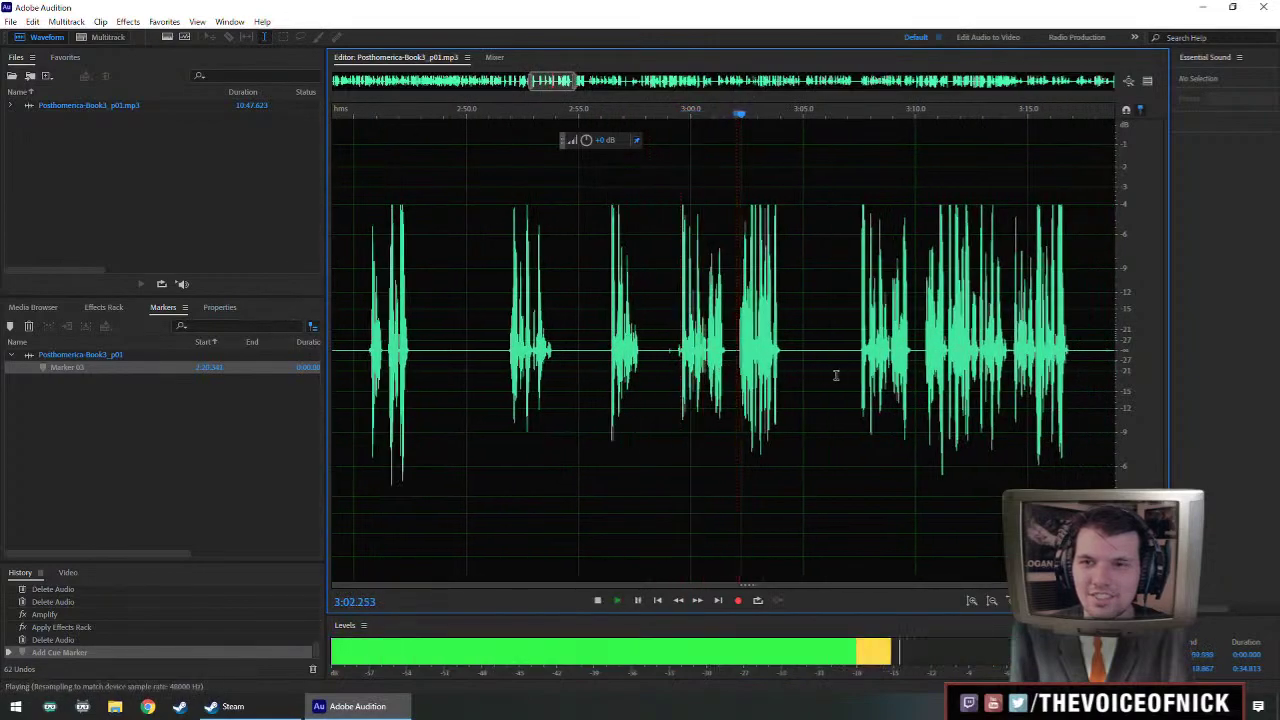
- Sample the takes starting near 3:07.6, 3:10.5, 3:19.3 and 3:33.5 to locate the final version of the line
left_click_drag(856, 373, 822, 364)
key("space")
left_click(828, 361)
key("space")
left_click_drag(900, 374, 811, 378)
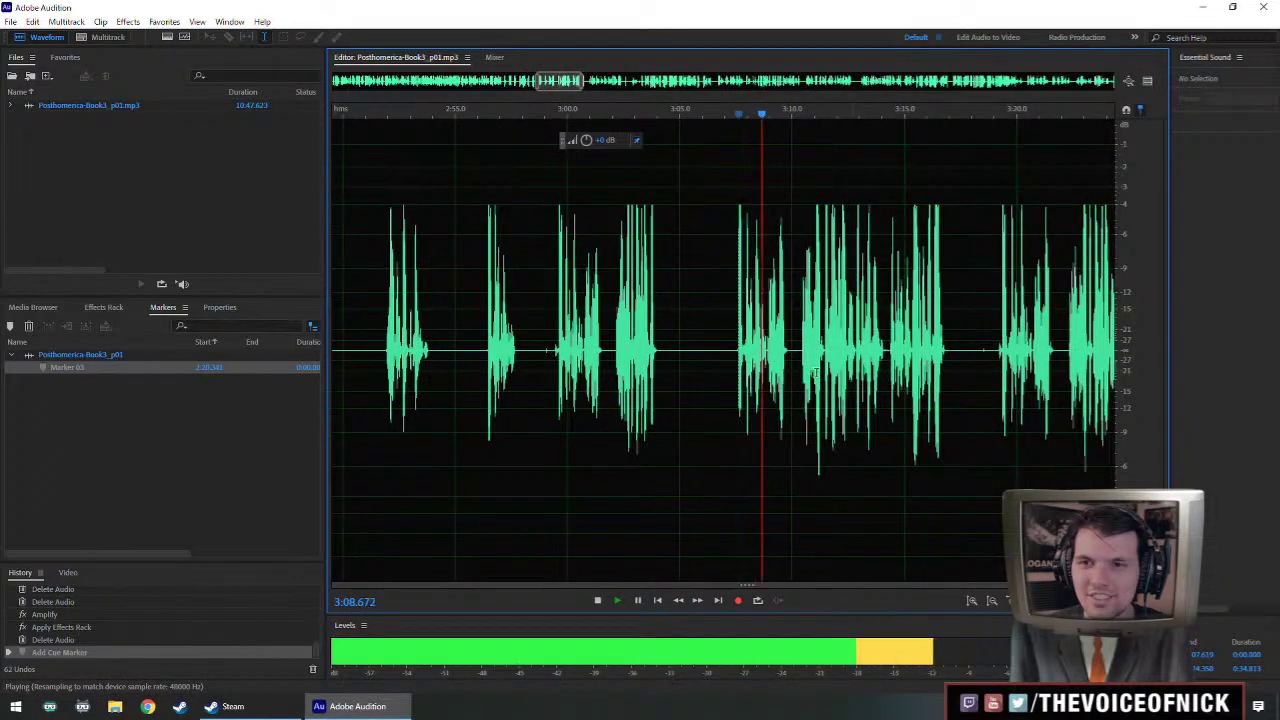
key("space")
left_click(802, 375)
key("space")
key("space")
left_click(1001, 372)
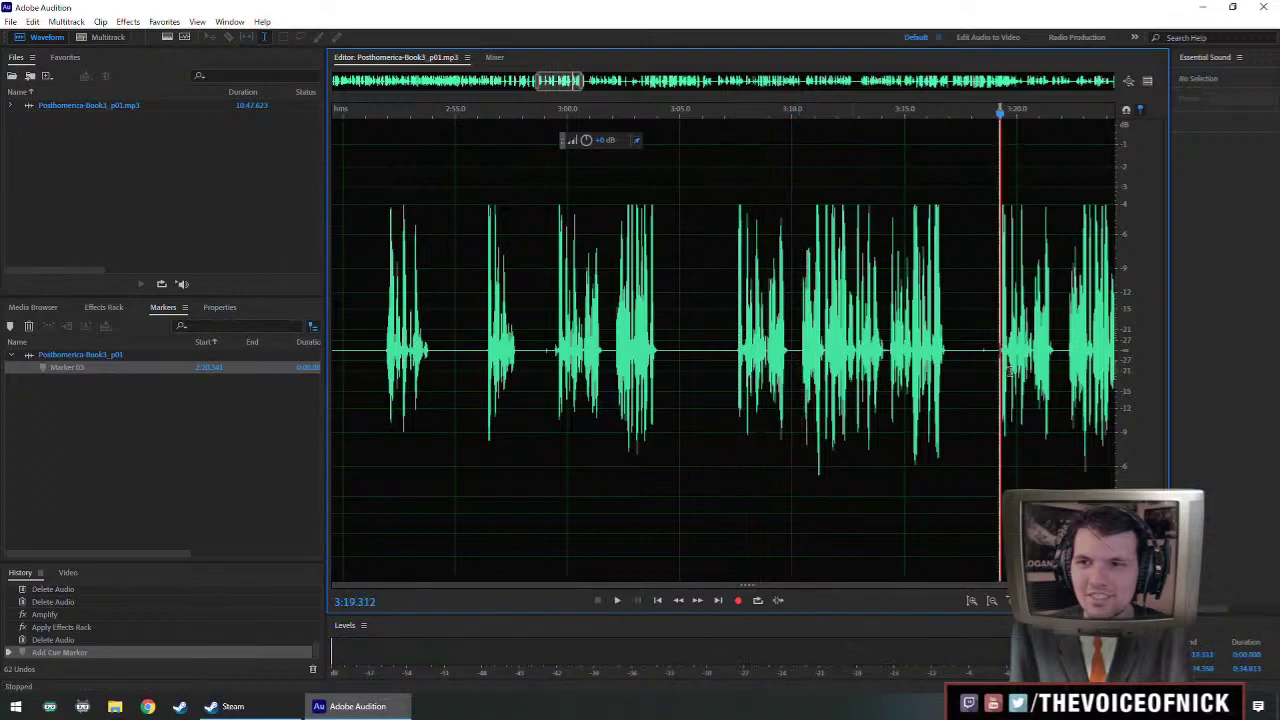
left_click_drag(1010, 371, 651, 373)
key("space")
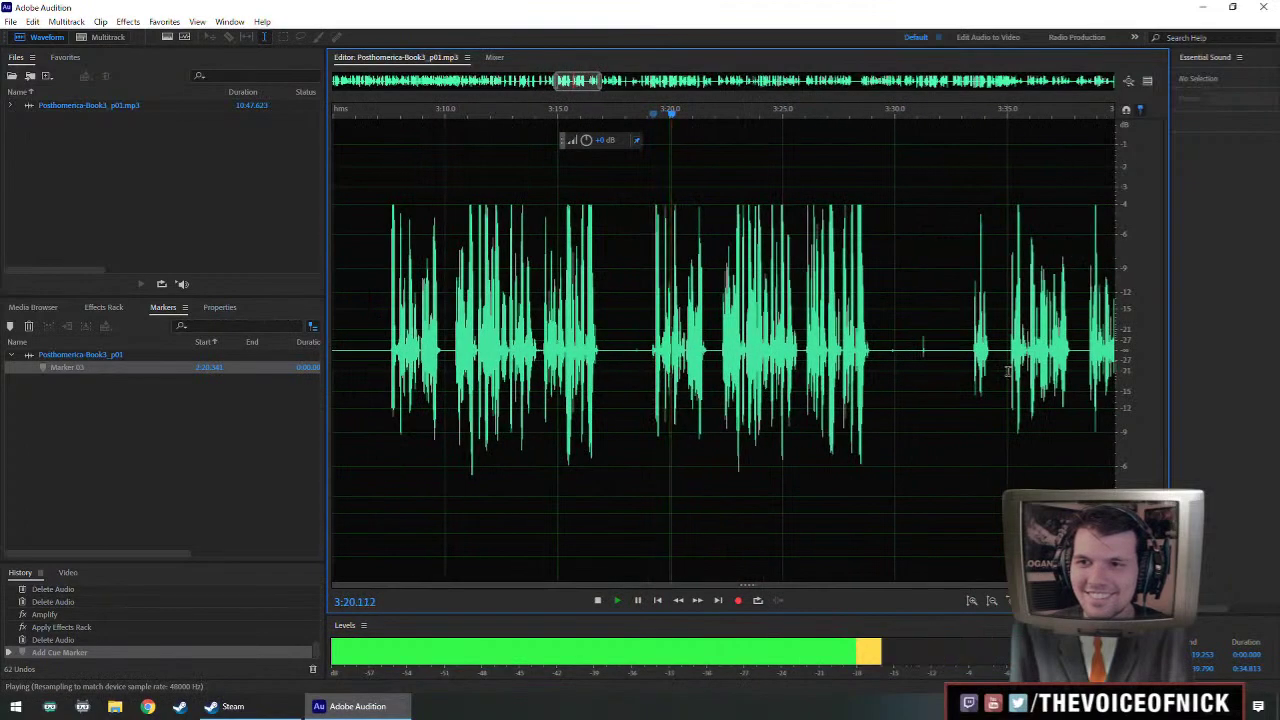
key("space")
left_click(971, 376)
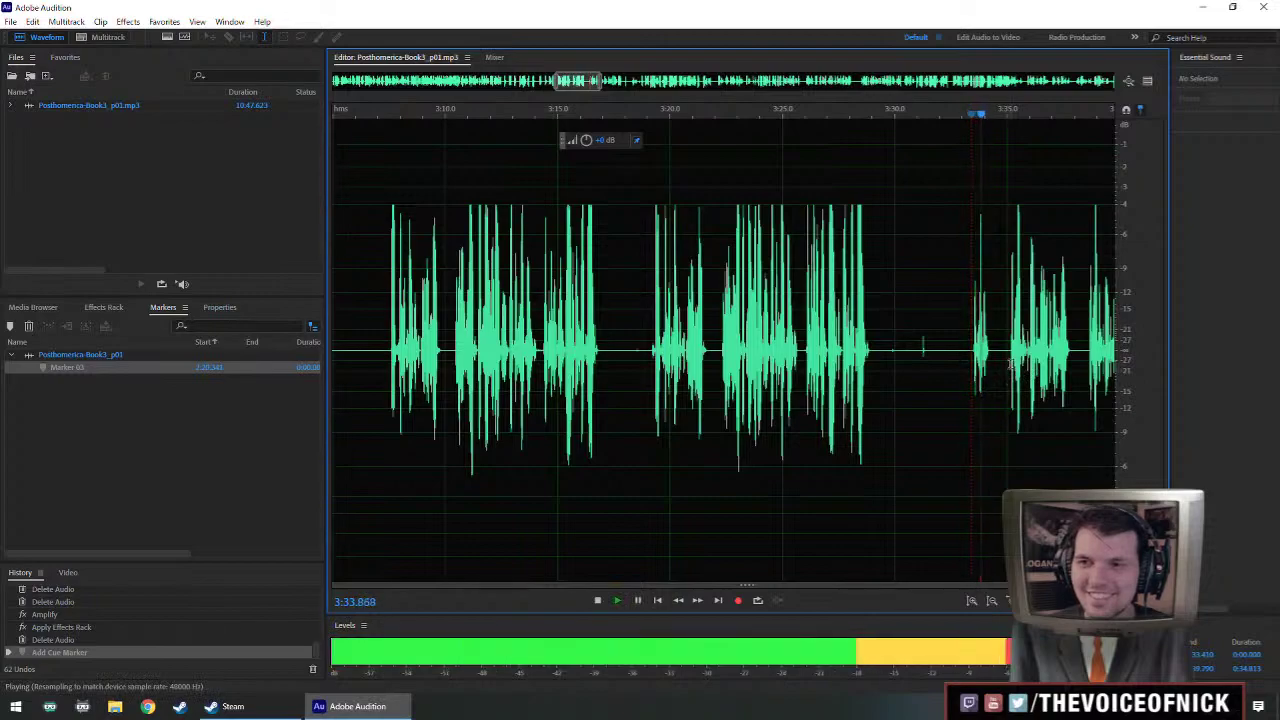
key("space")
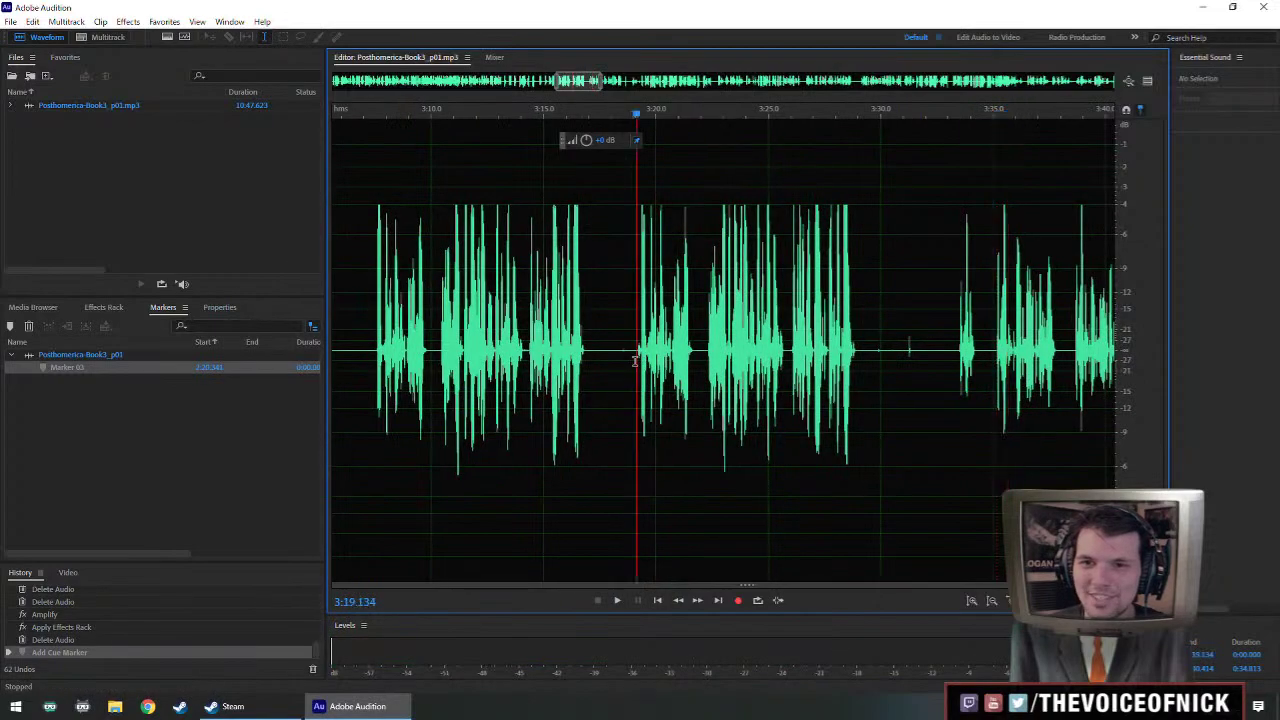
- Compare the last two takes in full by playing back from about 3:07.4 and again from about 3:19.1
left_click_drag(633, 362, 512, 370)
left_click(635, 371)
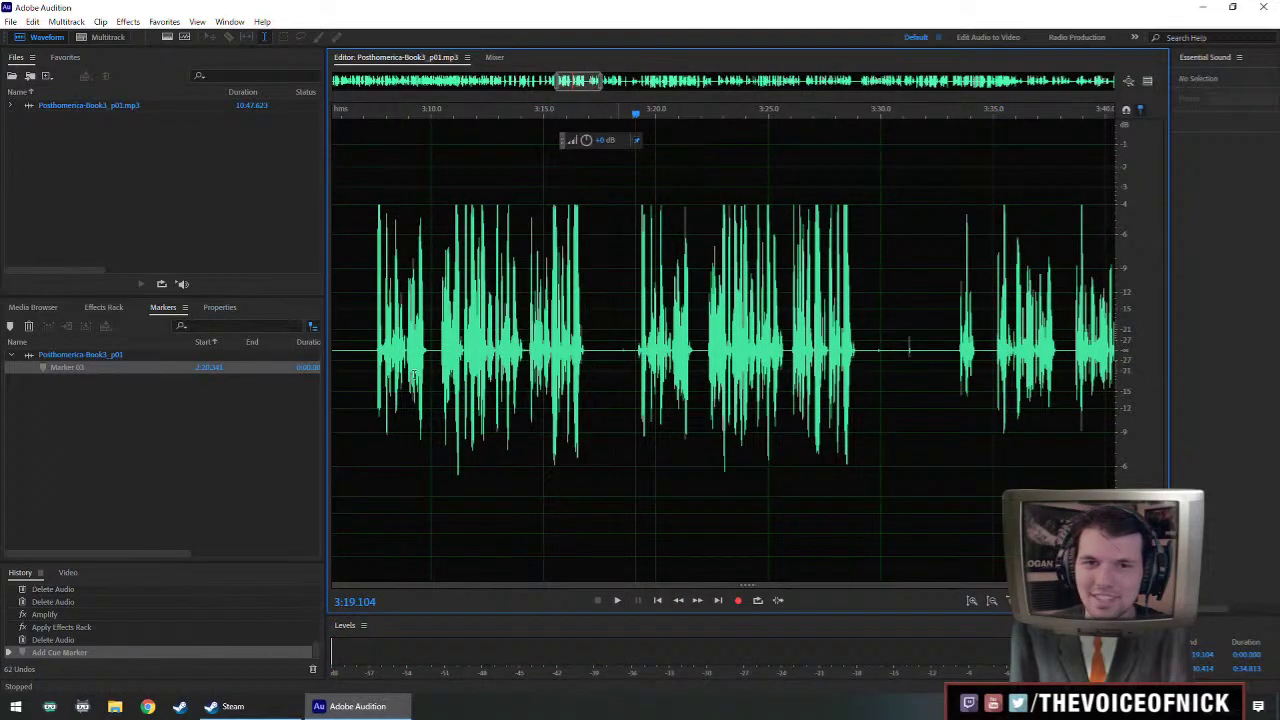
left_click_drag(413, 374, 535, 362)
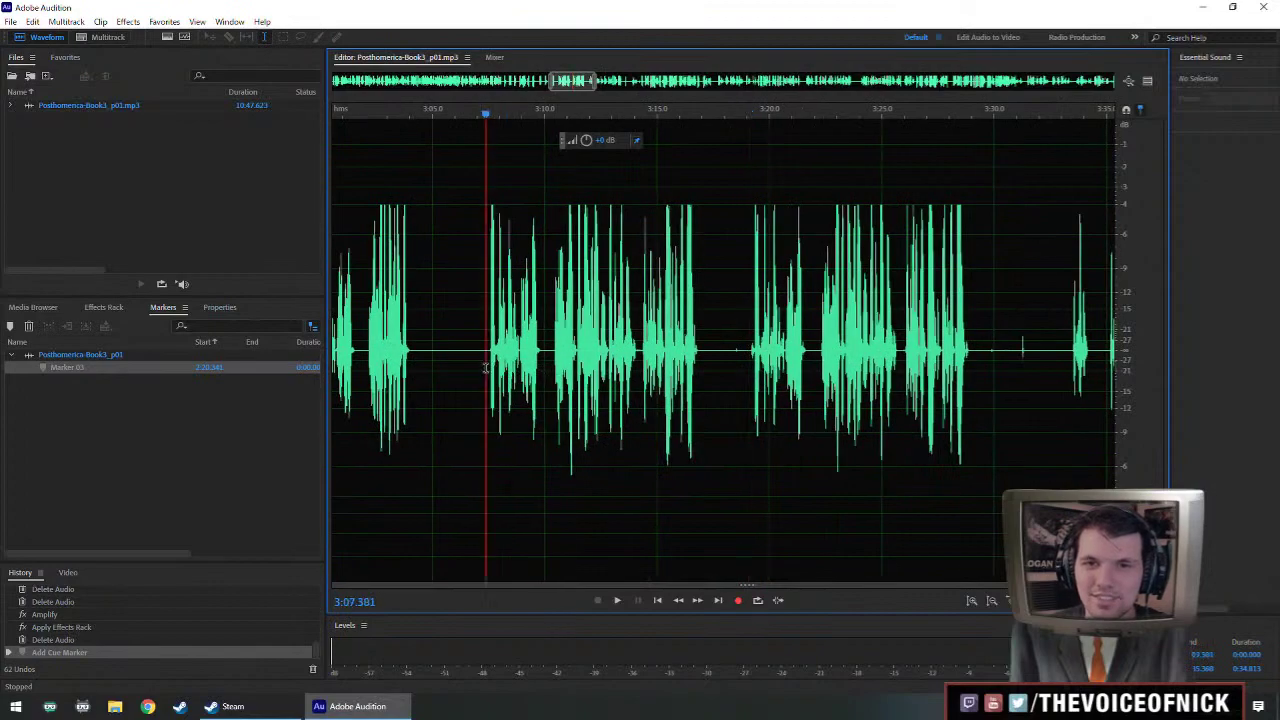
key("space")
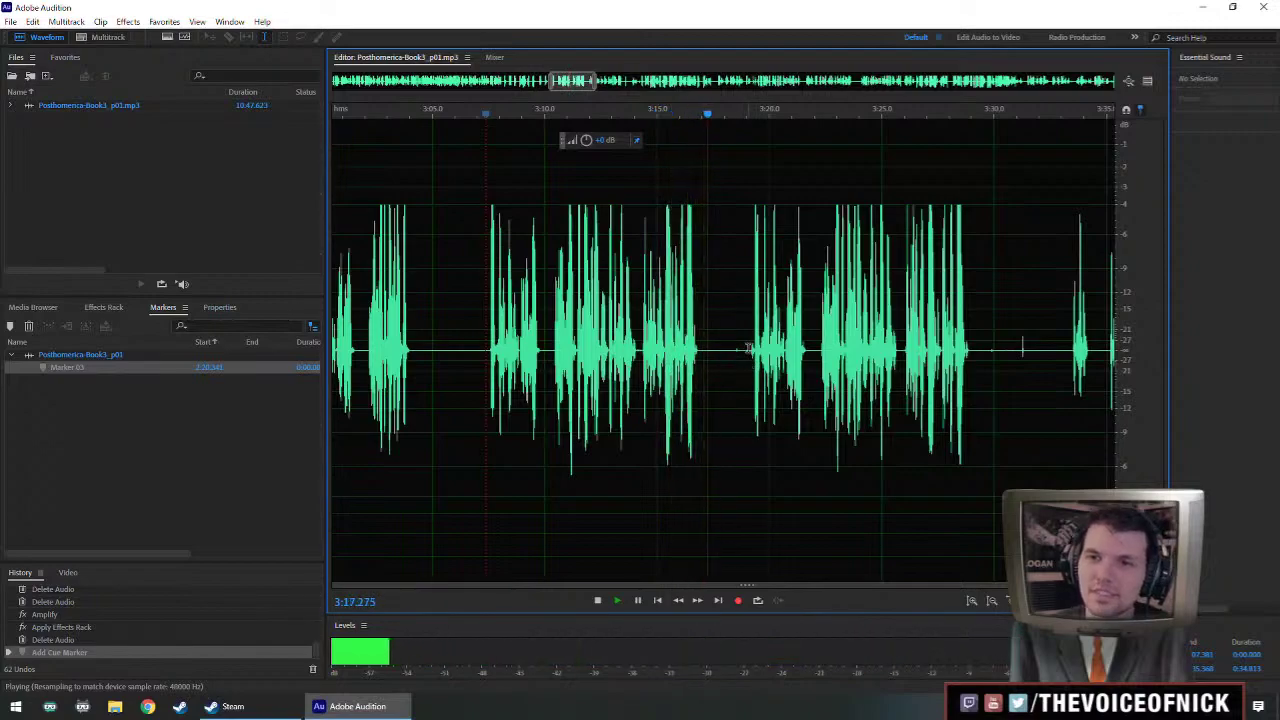
key("space")
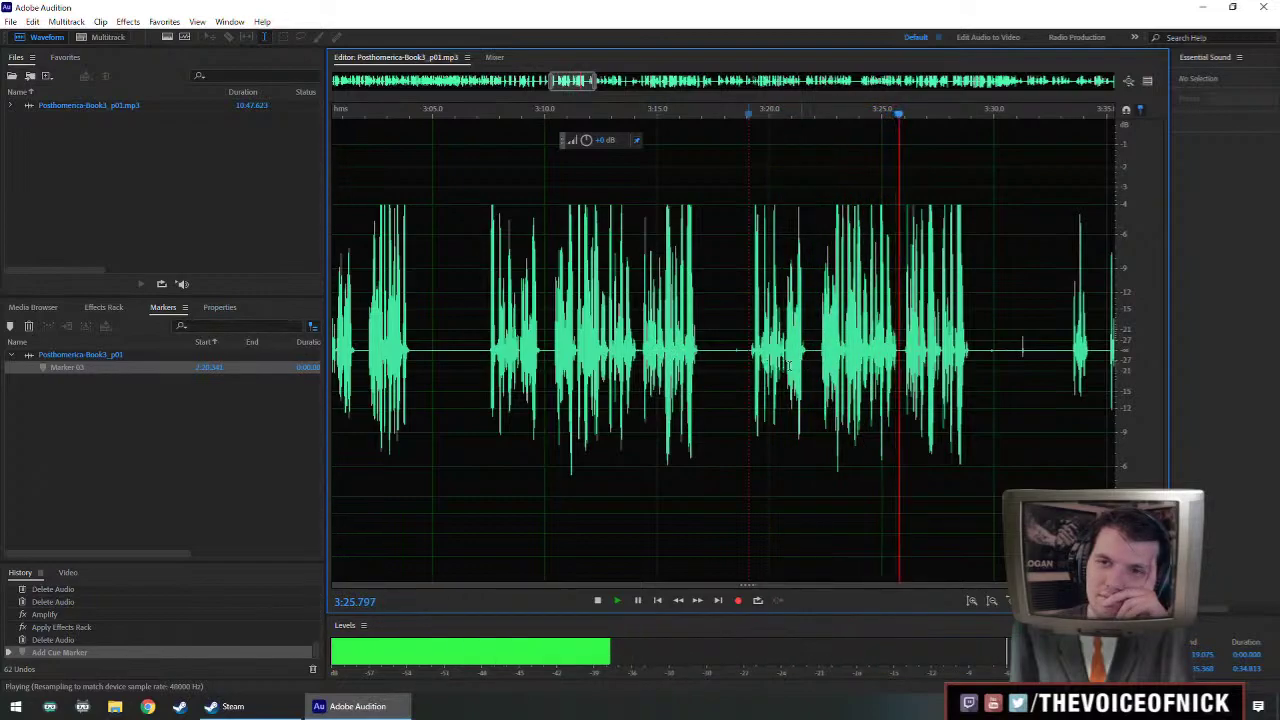
left_click_drag(751, 371, 780, 374)
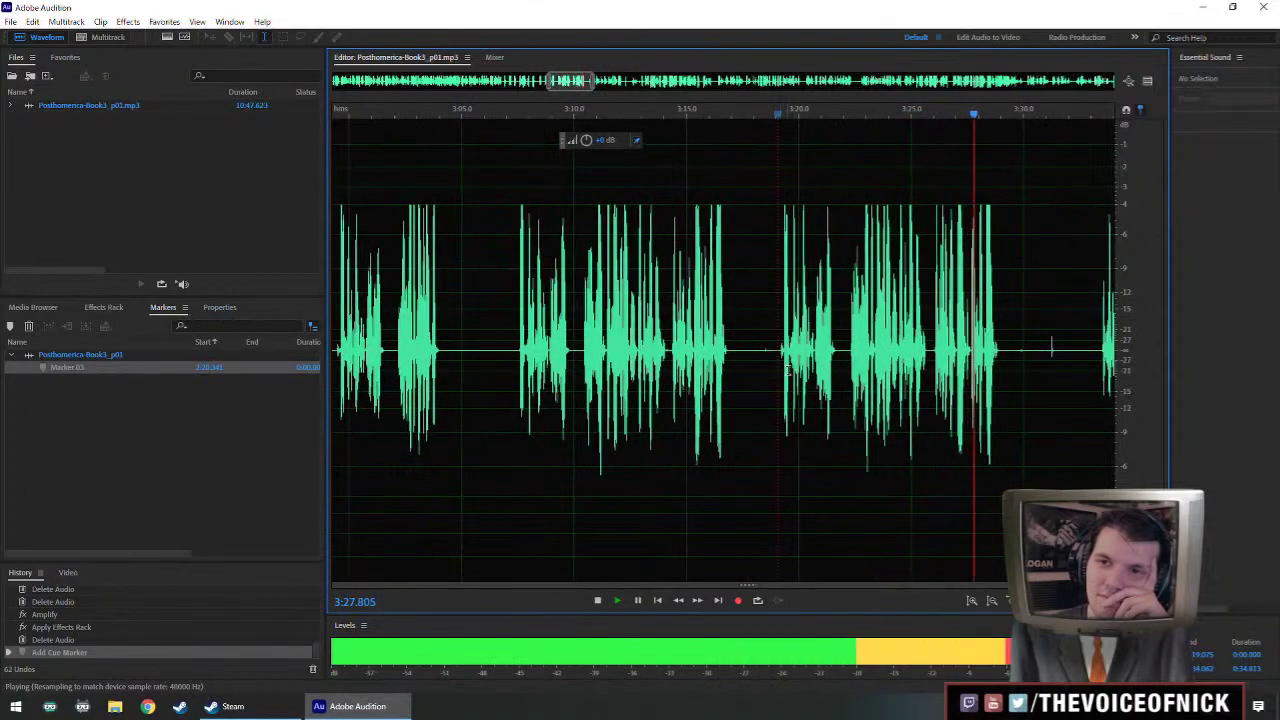
key("space")
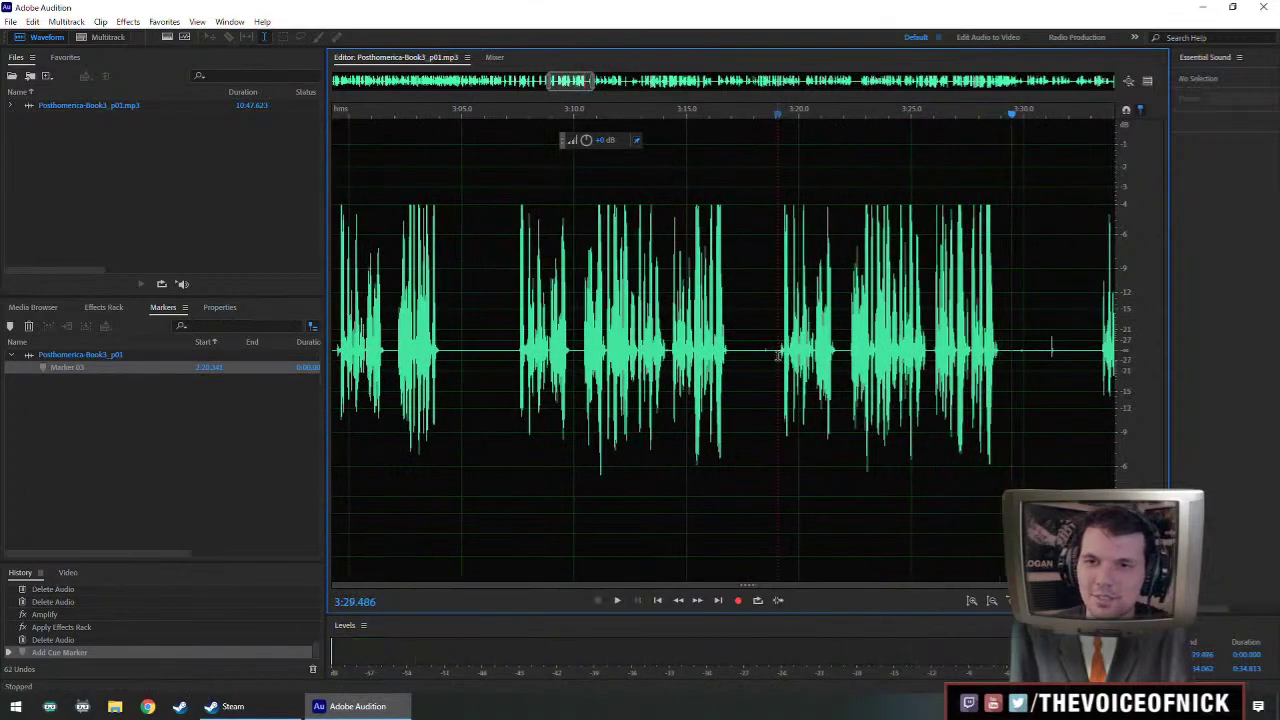
- Delete the roughly 57-second run of rejected takes from about 2:22.2 to 3:19.0
left_click_drag(777, 356, 392, 401)
scroll(463, 389, "down", 5)
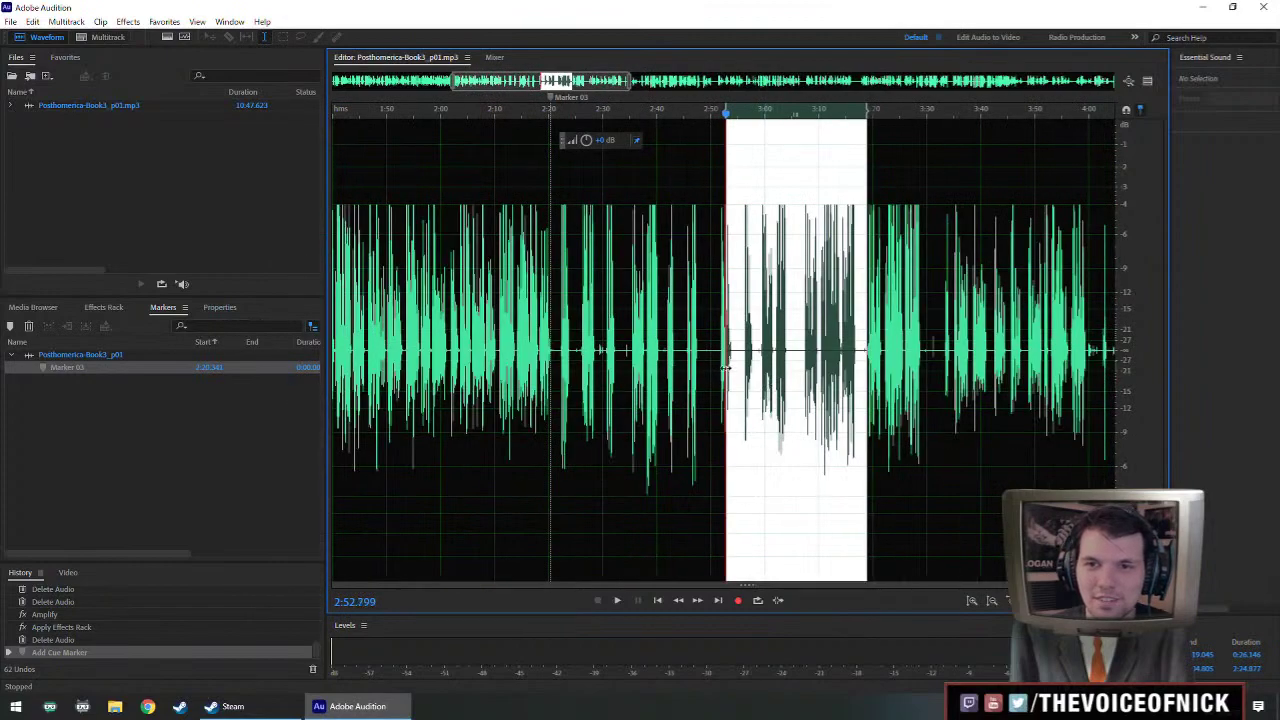
left_click_drag(726, 368, 595, 378)
scroll(570, 368, "up", 4)
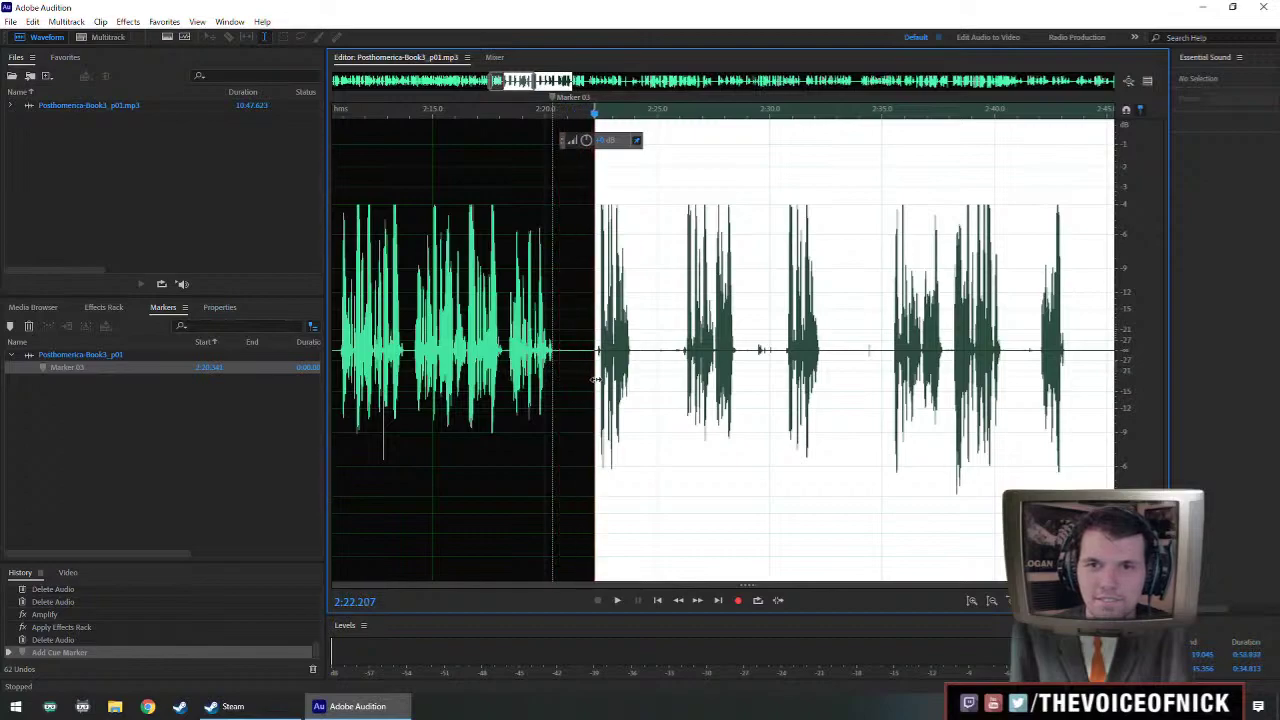
key("Delete")
- Remove about 0.4 seconds of silence together with the cue marker just after 2:20.3, and save the file
scroll(553, 352, "up", 3)
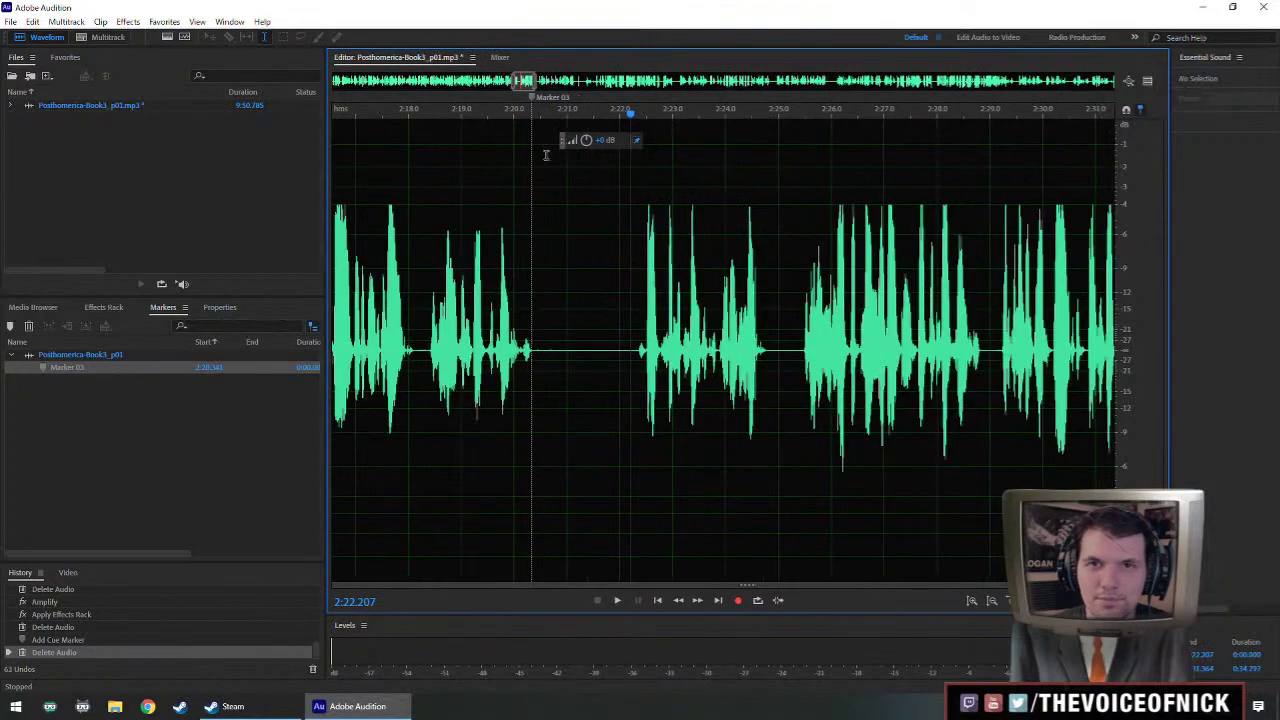
left_click_drag(533, 100, 548, 222)
left_click_drag(553, 352, 530, 360)
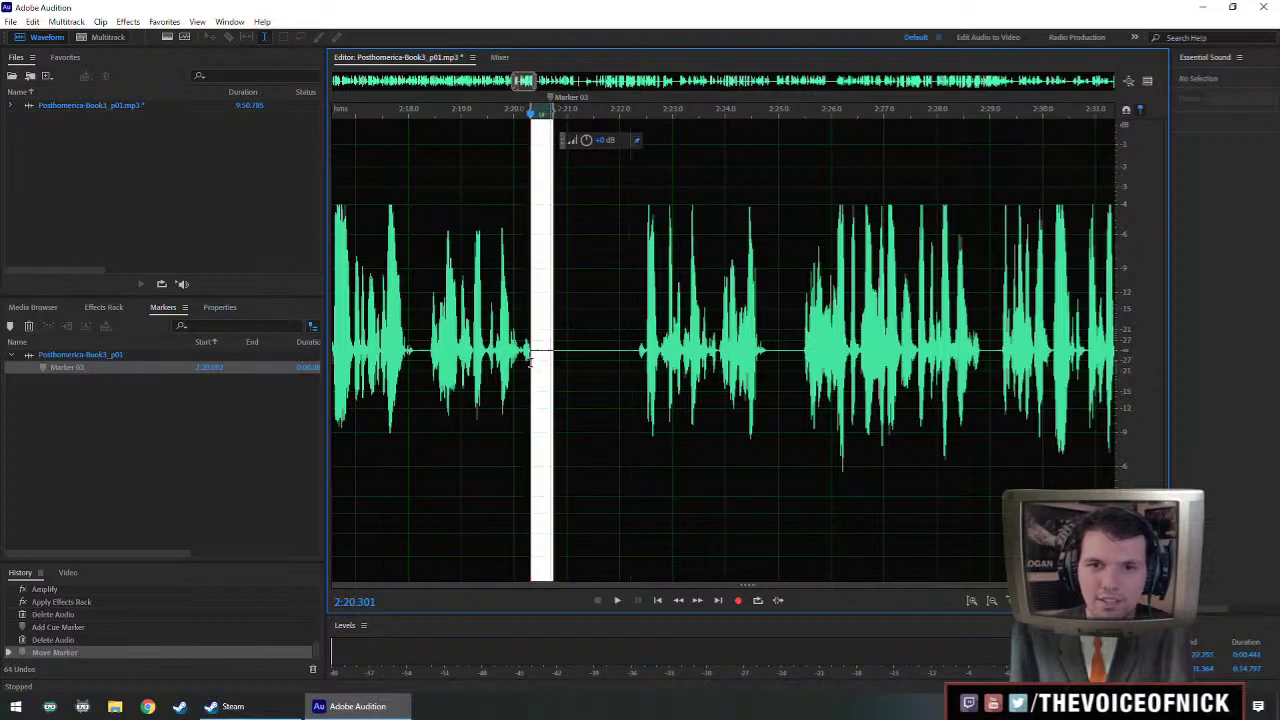
key("Delete")
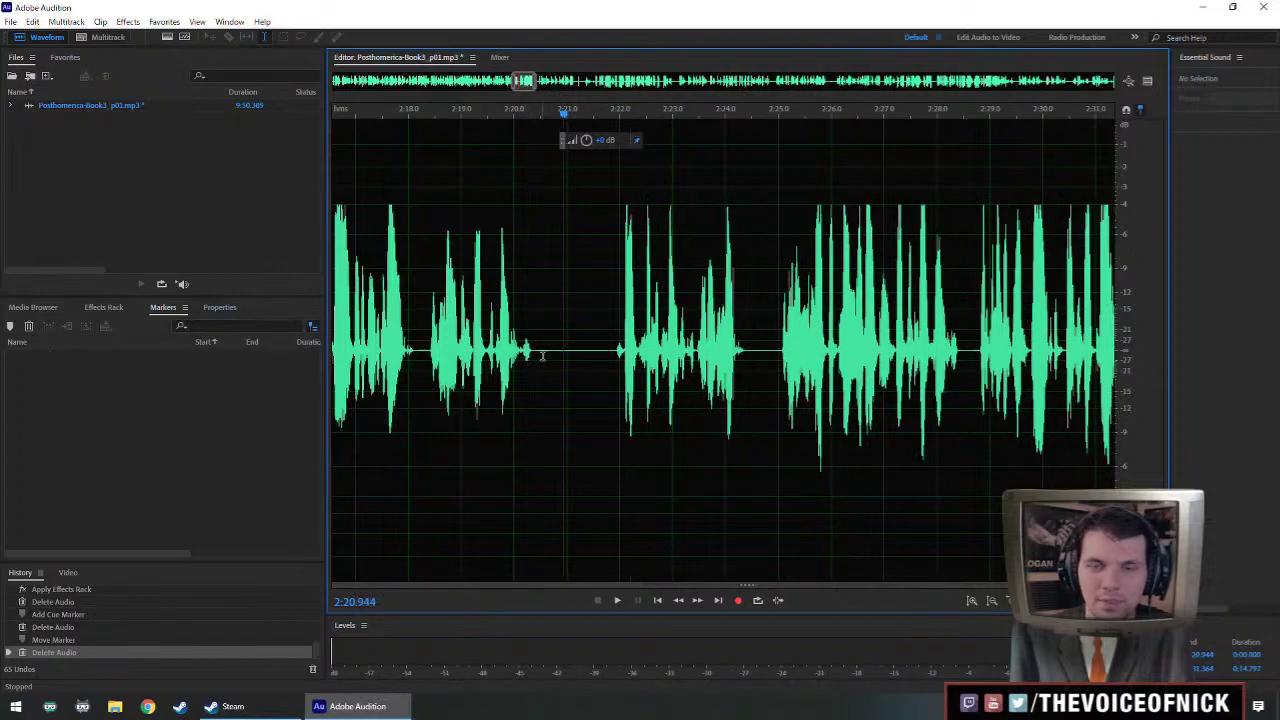
scroll(549, 247, "down", 2)
scroll(549, 228, "down", 1)
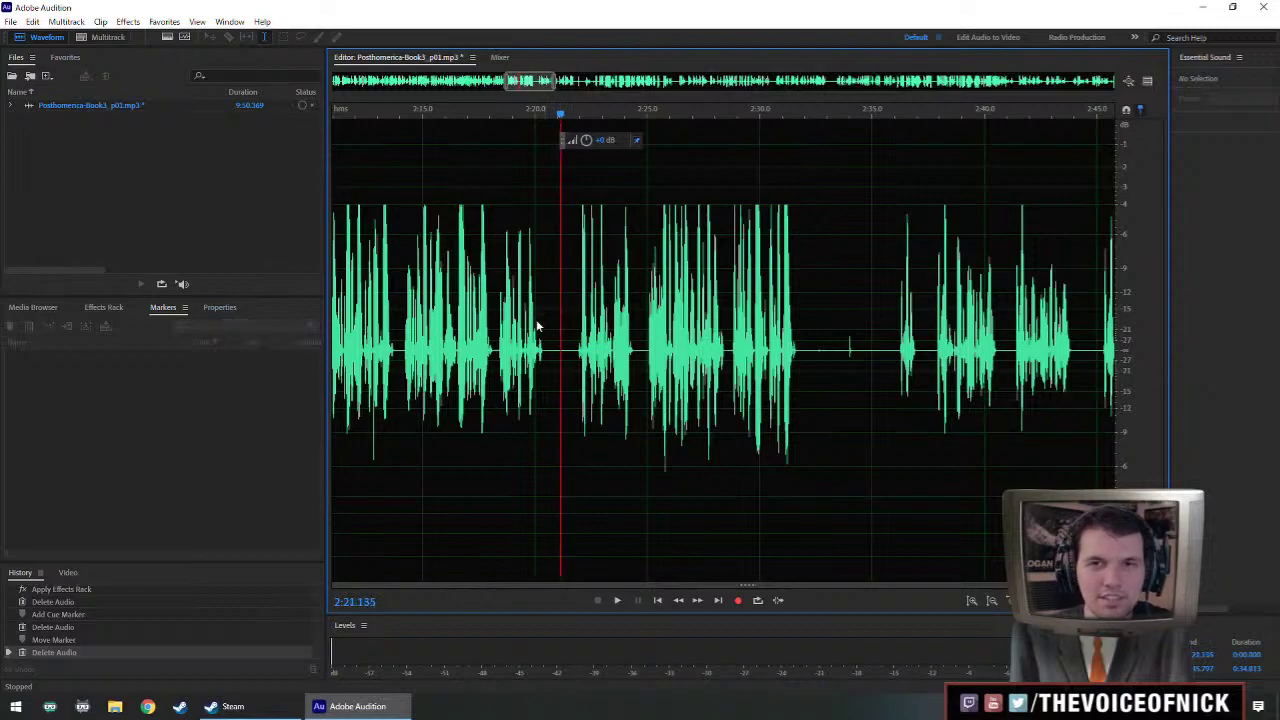
key("ctrl+s")
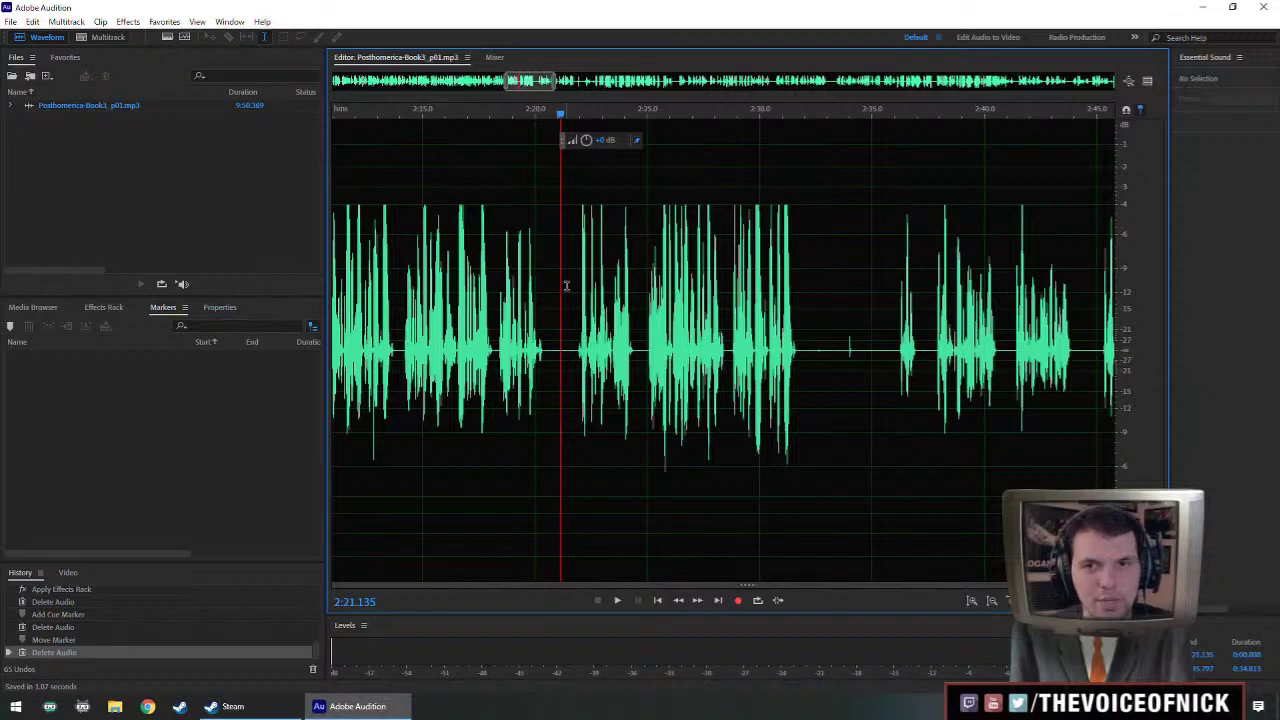
scroll(567, 286, "up", 2)
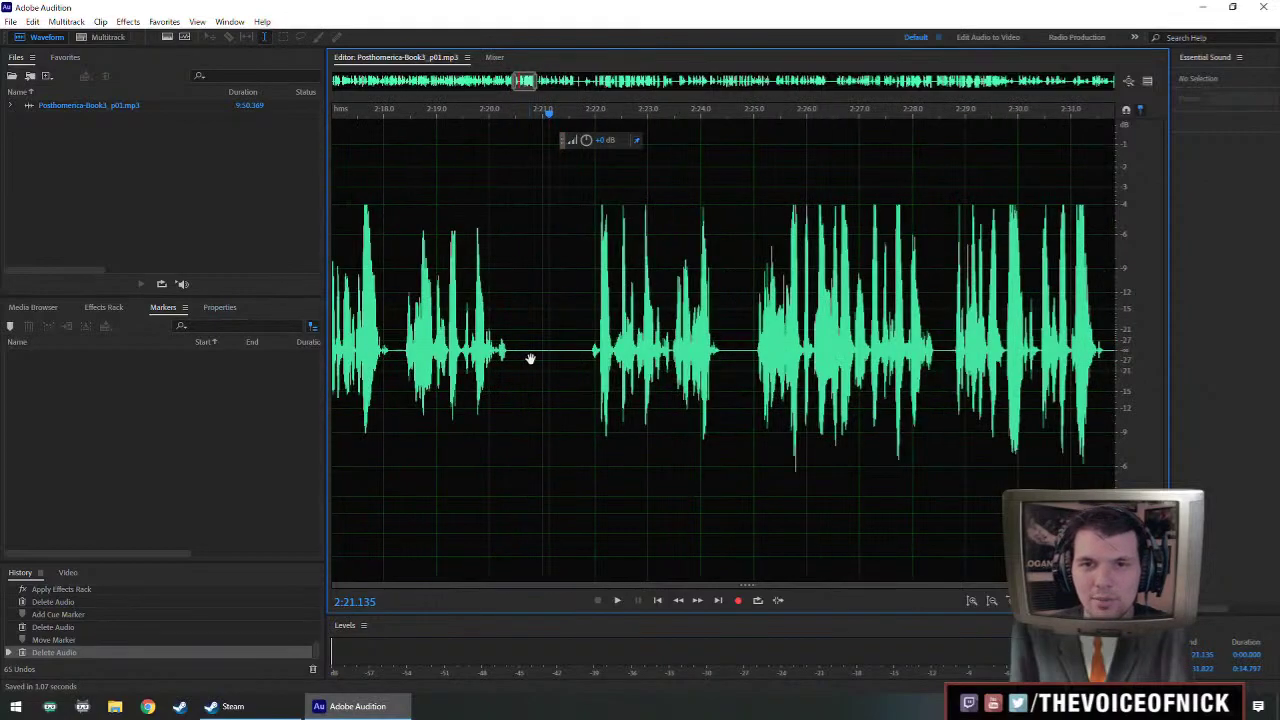
left_click_drag(530, 358, 581, 375)
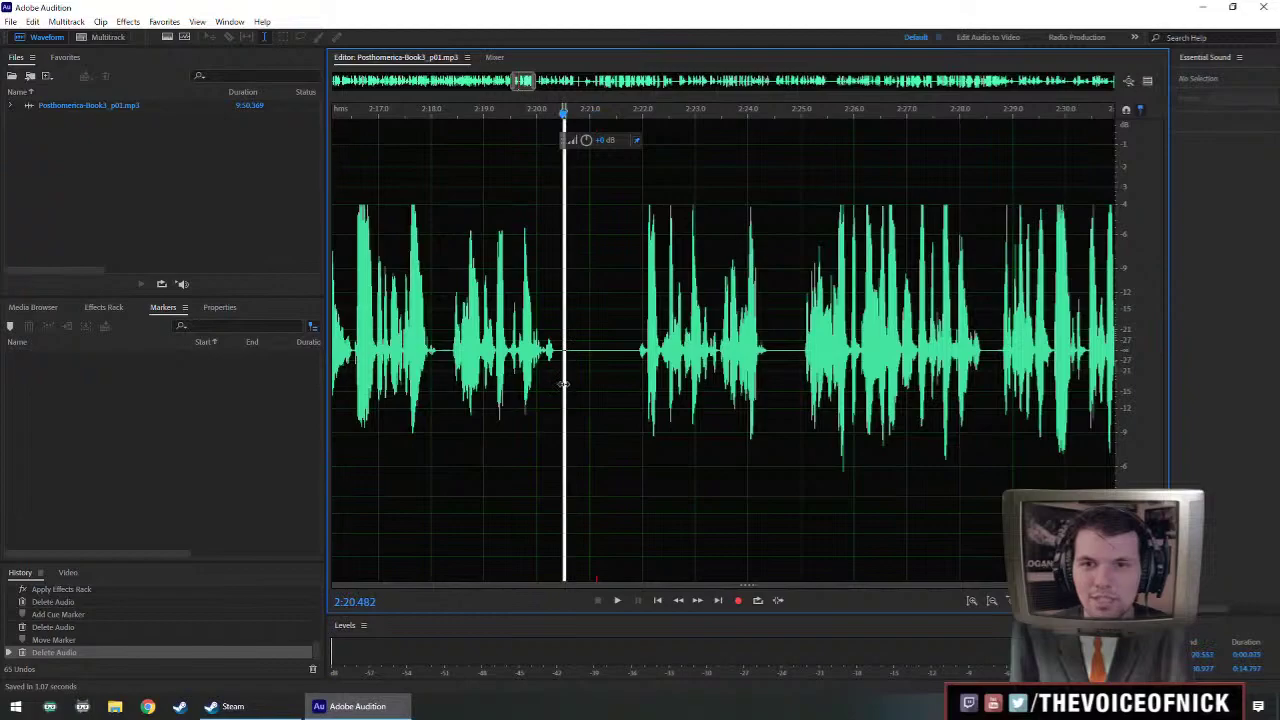
left_click(589, 360)
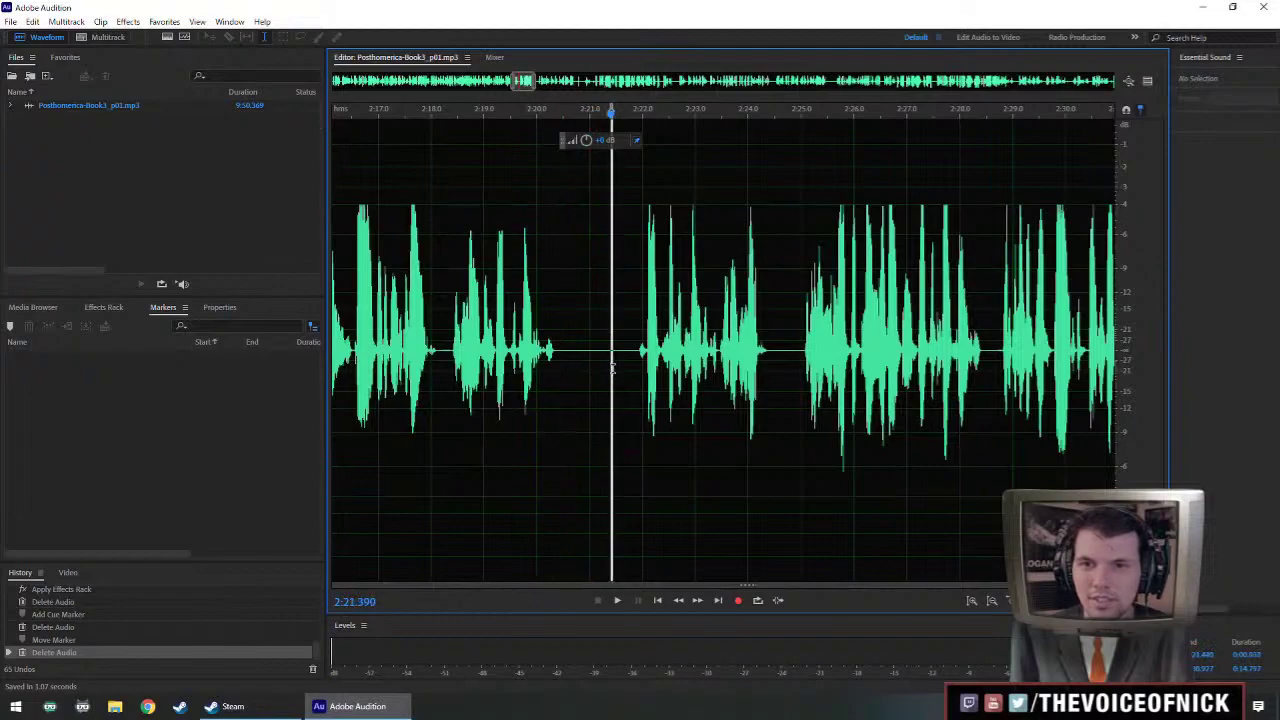
left_click(606, 357)
left_click(614, 362)
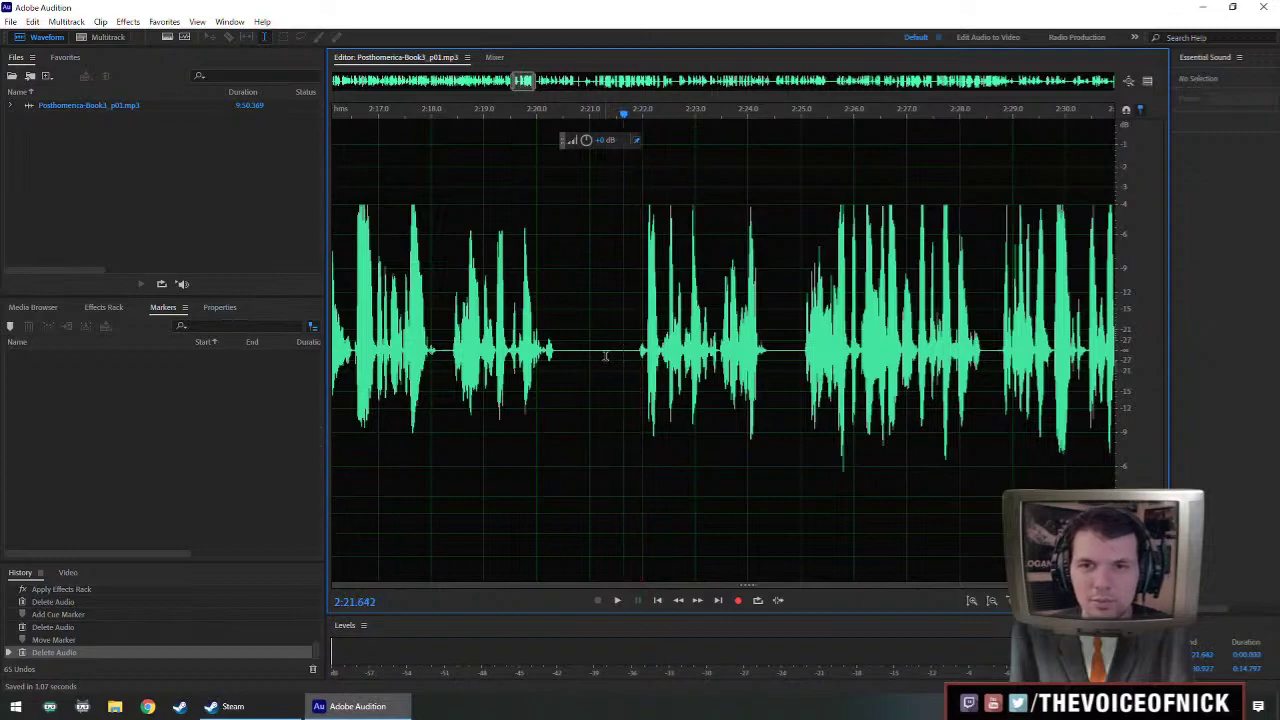
- Play back the line ending around 2:20 and delete about 0.5 seconds of silence from the pause near 2:21
left_click(477, 356)
key("space")
scroll(473, 358, "up", 1)
scroll(473, 370, "down", 2)
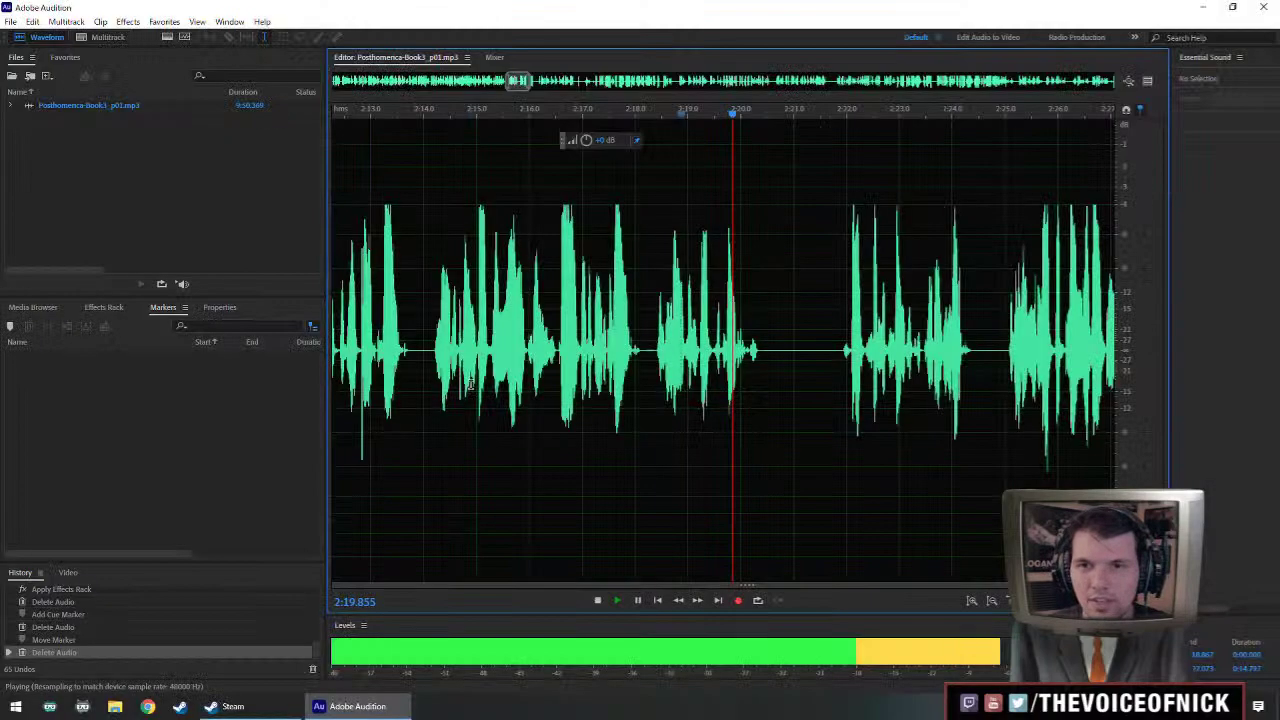
key("space")
scroll(800, 354, "up", 1)
scroll(804, 353, "down", 1)
scroll(805, 356, "right", 3)
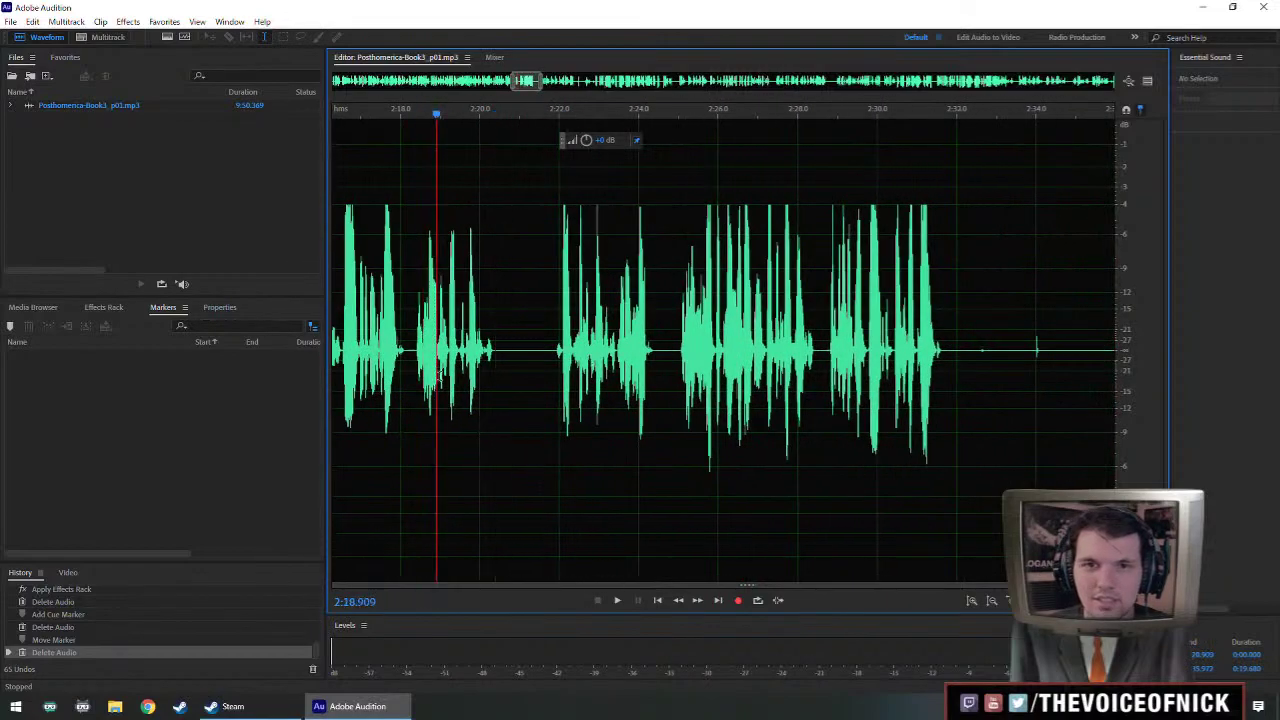
key("space")
scroll(651, 437, "up", 3)
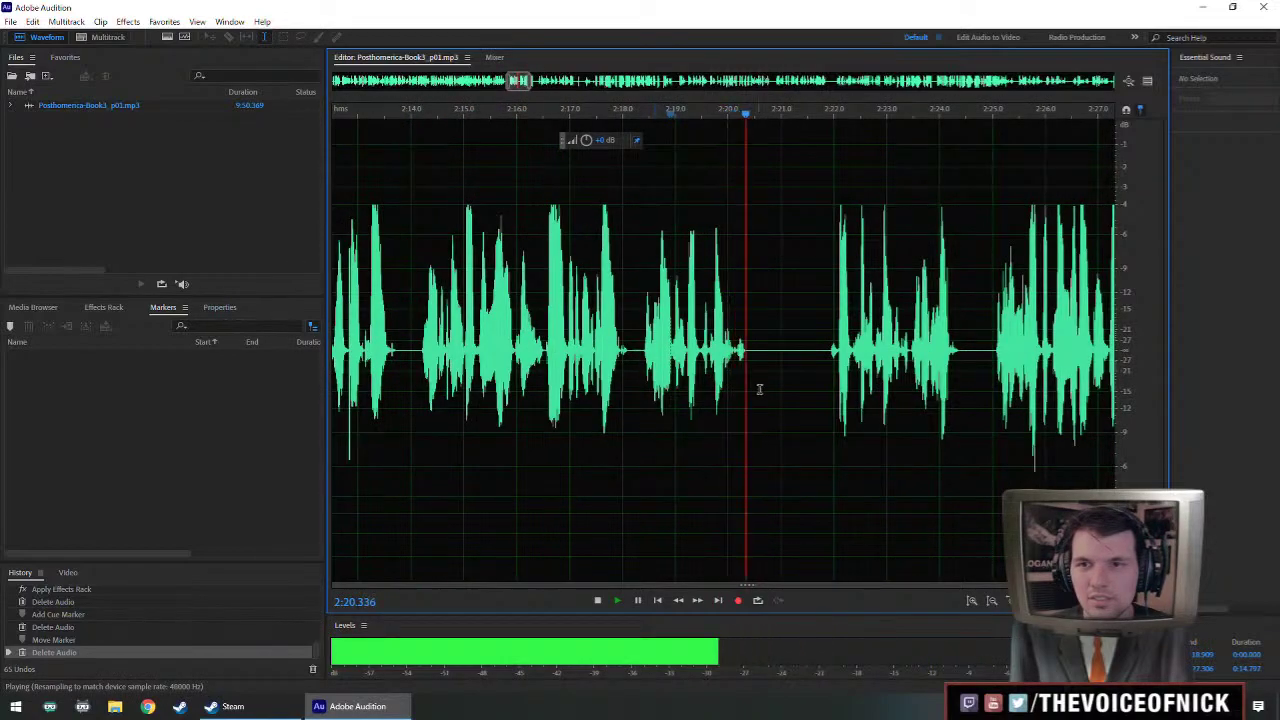
key("space")
left_click_drag(778, 385, 808, 385)
key("Delete")
- Listen to the shortened pause and trim about 0.18 seconds more silence from it near 2:21
key("space")
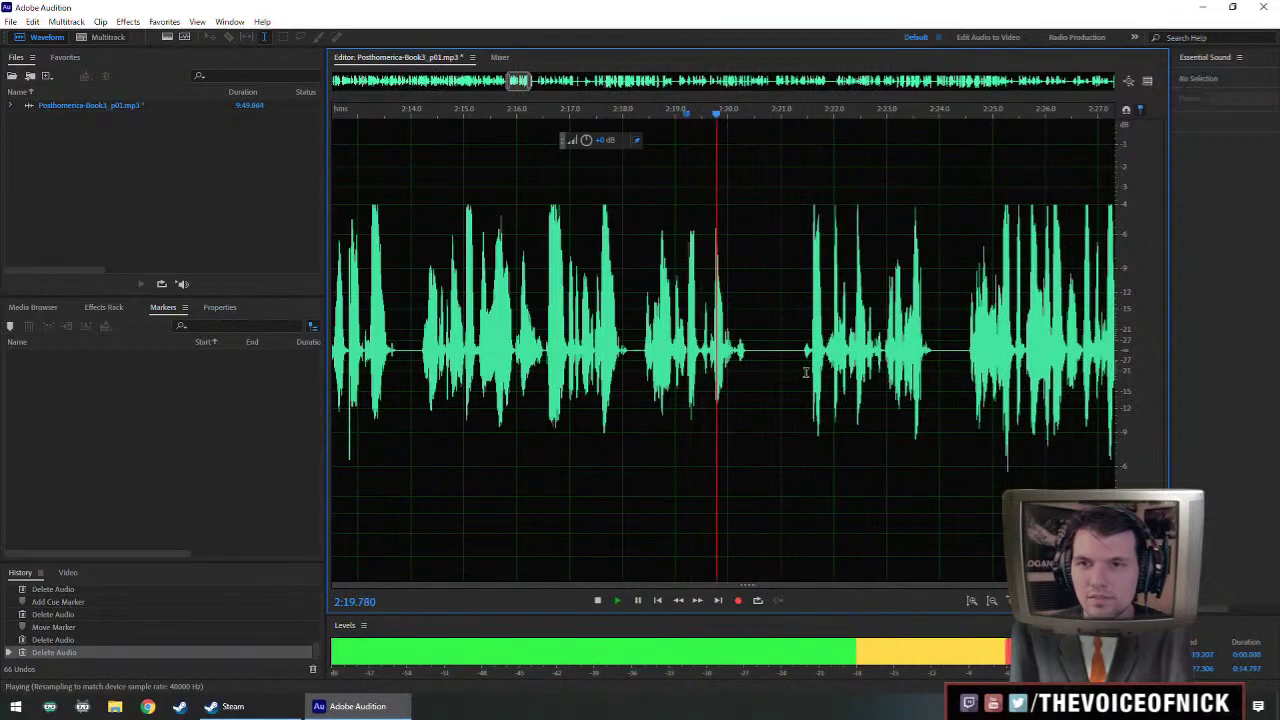
key("space")
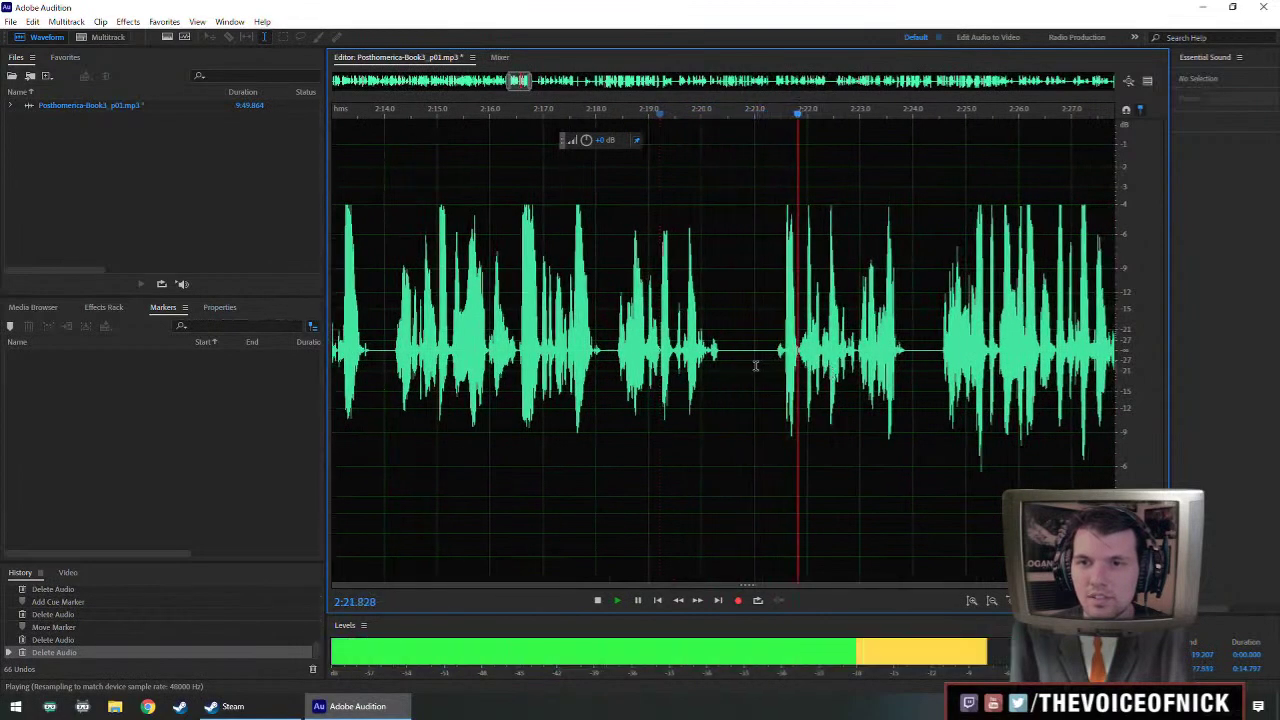
key("space")
left_click_drag(752, 360, 766, 360)
key("Delete")
- Continue playback to the next pause and delete about 0.13 seconds of silence near 2:24.0
key("space")
scroll(840, 337, "down", 2)
scroll(840, 337, "down", 4)
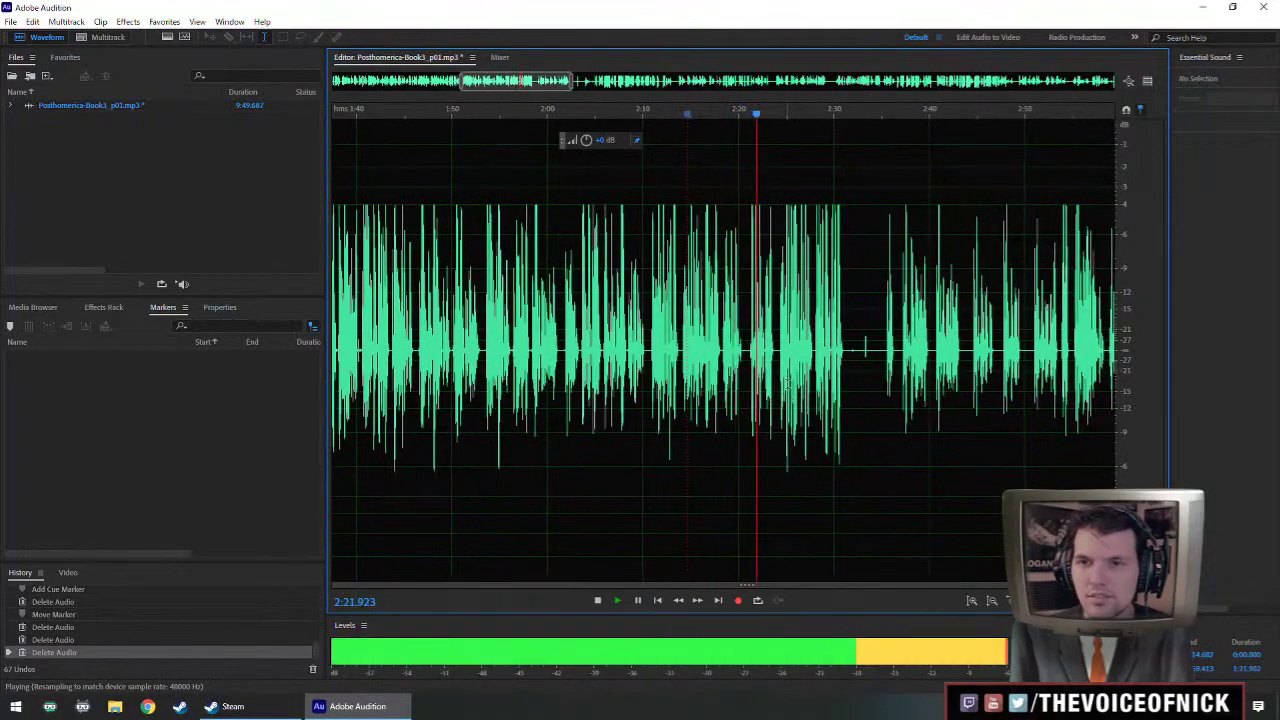
scroll(720, 366, "up", 2)
scroll(750, 375, "up", 2)
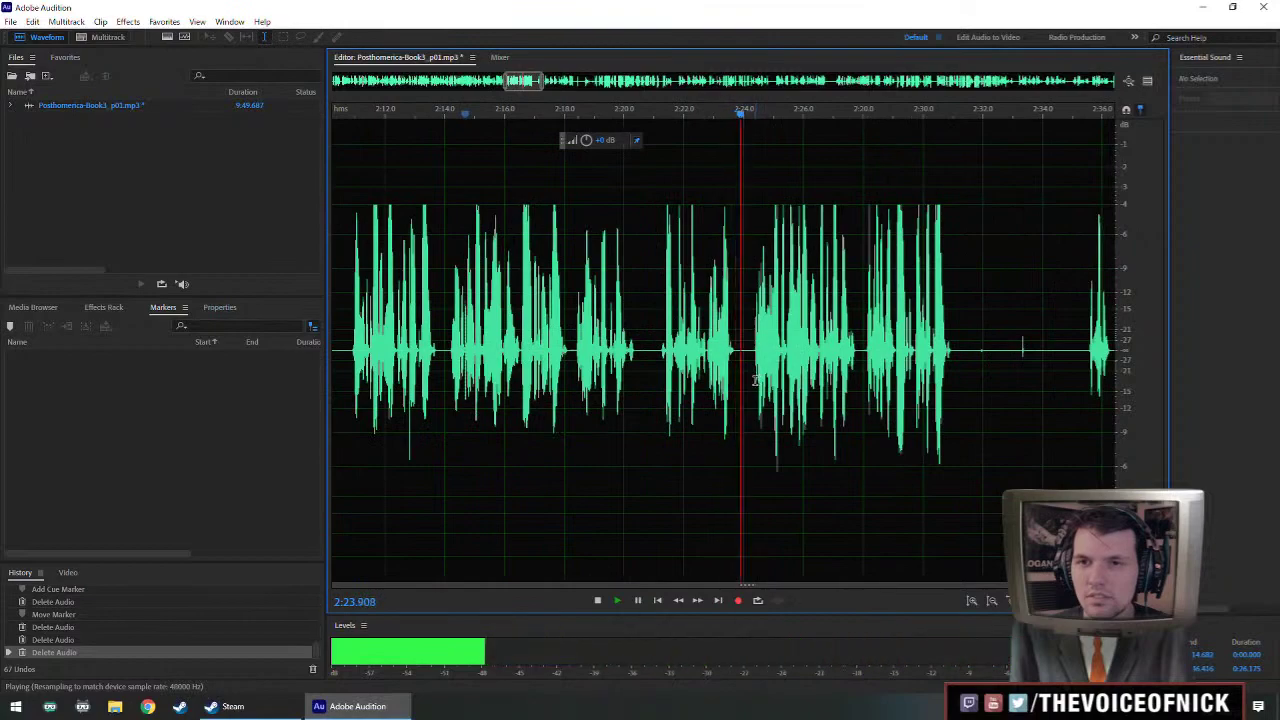
key("space")
key("Delete")
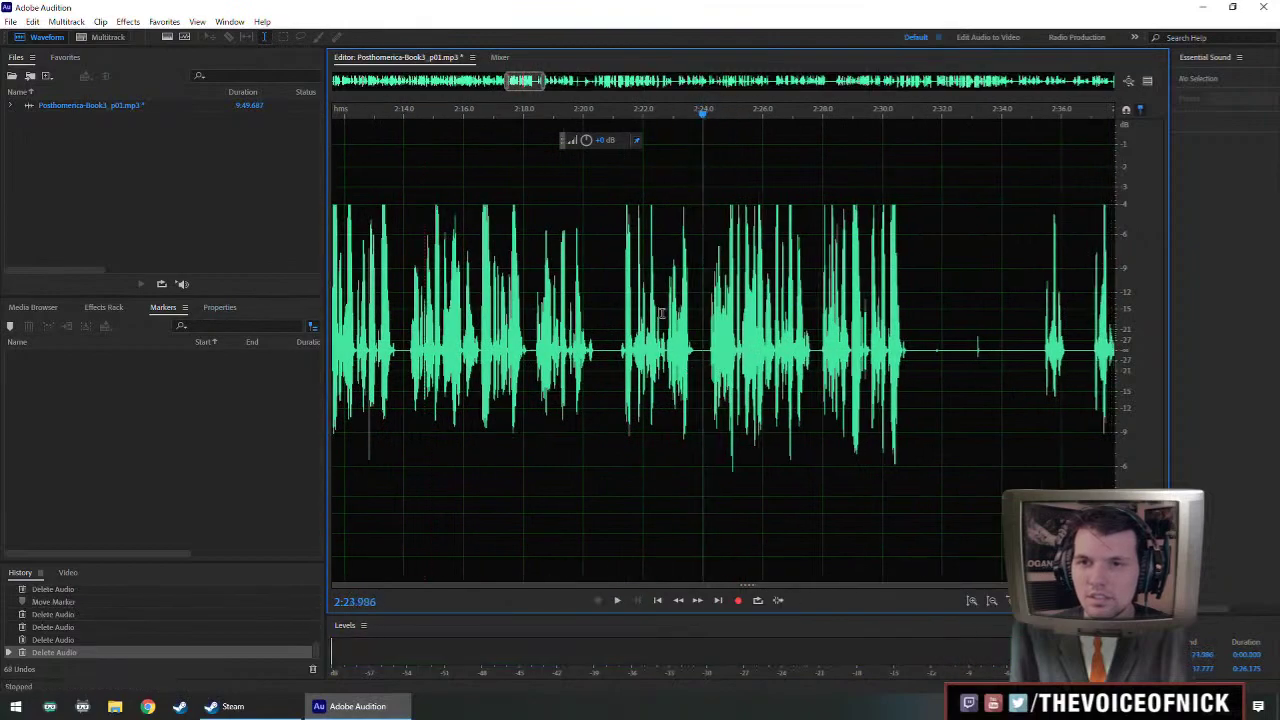
- Raise the gain of the line from about 2:21.2 to 2:23.8, reapply the effects rack, and review the passage from about 2:05.3
left_click(664, 340)
key("space")
scroll(684, 345, "up", 2)
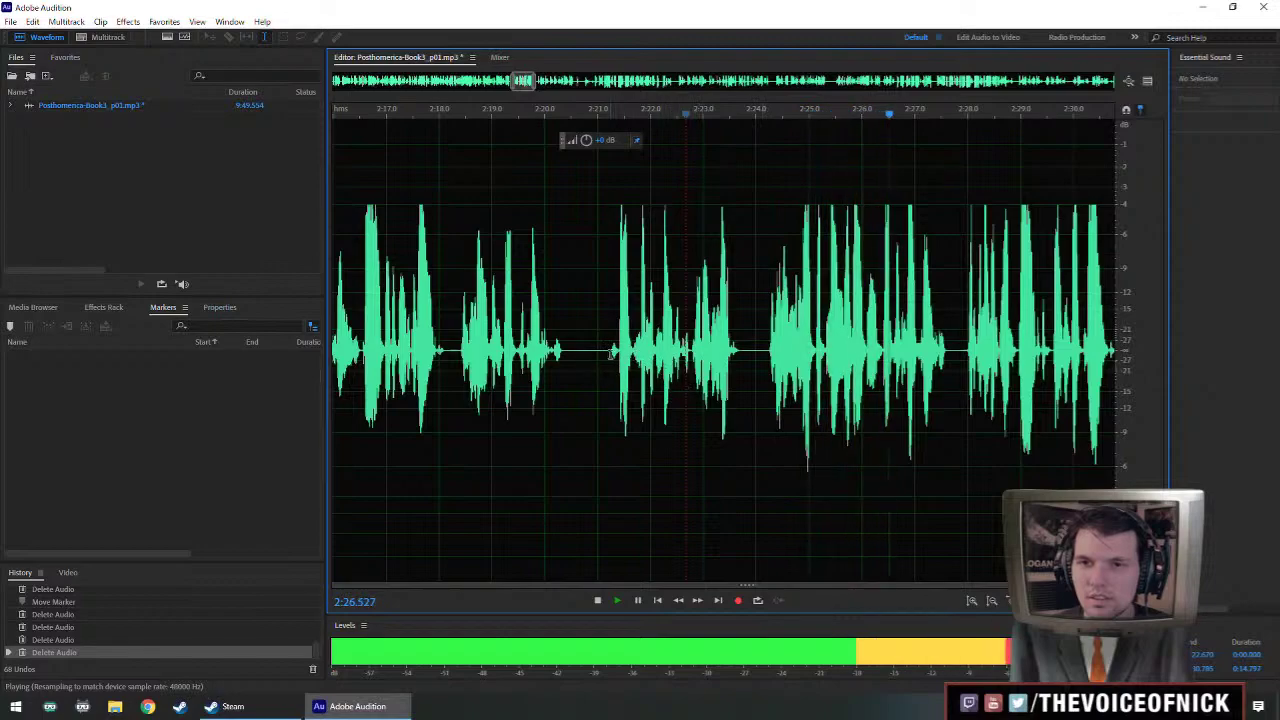
left_click(609, 352)
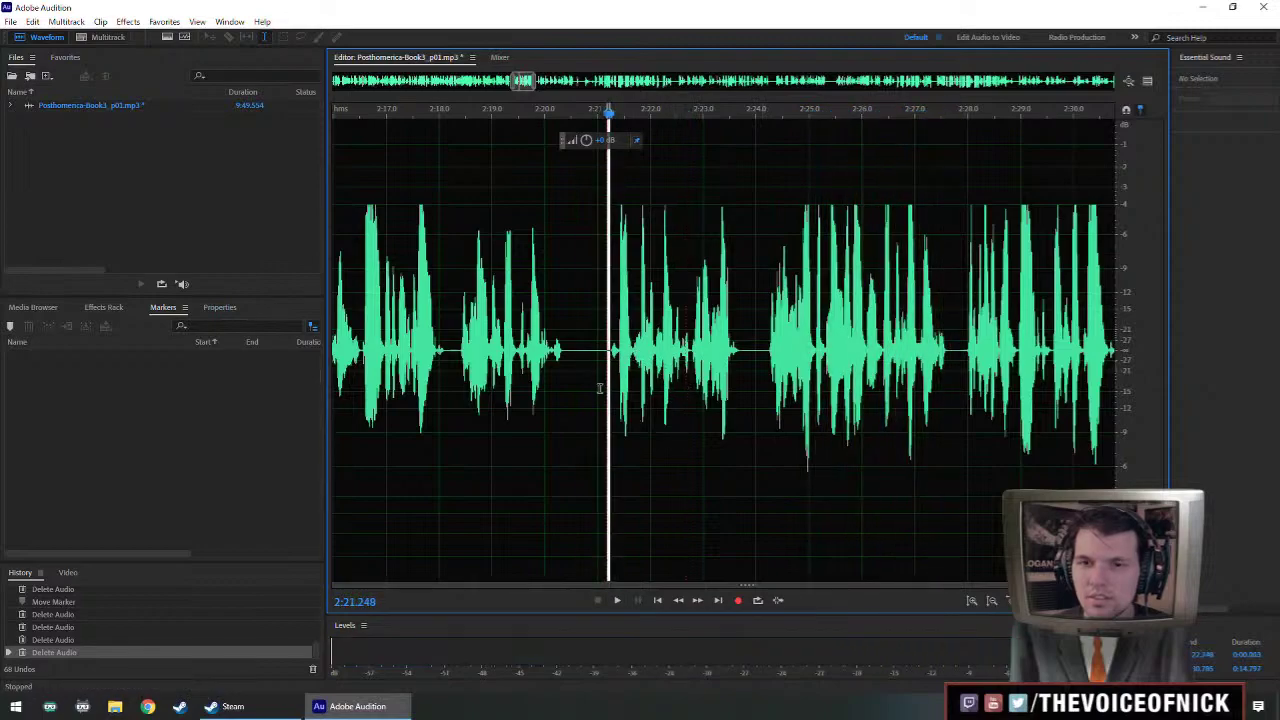
scroll(612, 336, "down", 2)
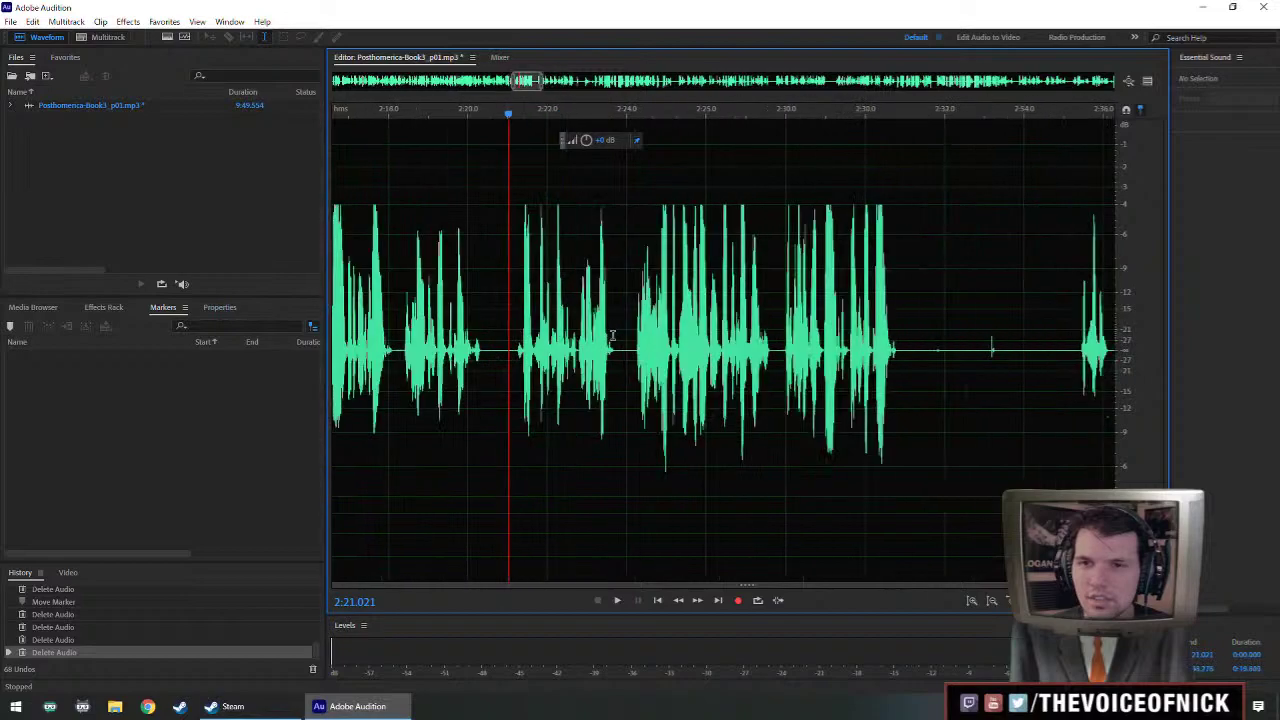
left_click_drag(617, 352, 521, 370)
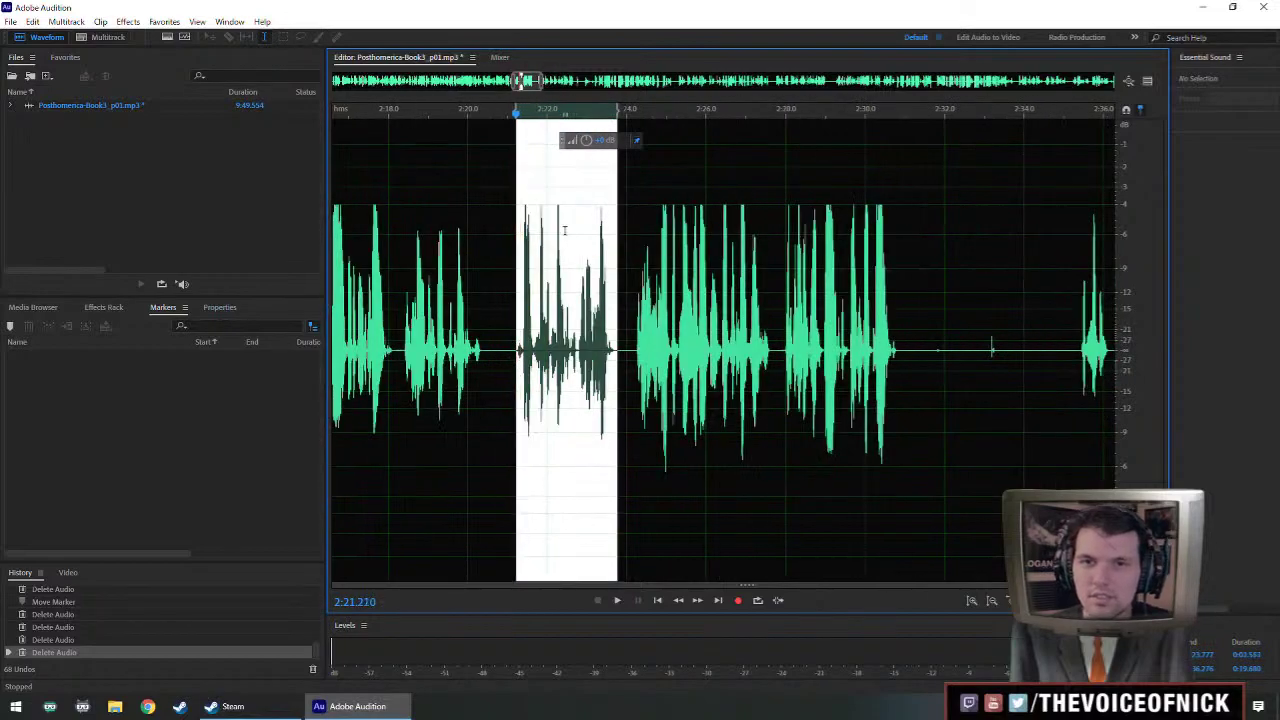
left_click_drag(586, 145, 592, 141)
key("ctrl+r")
scroll(611, 277, "down", 3)
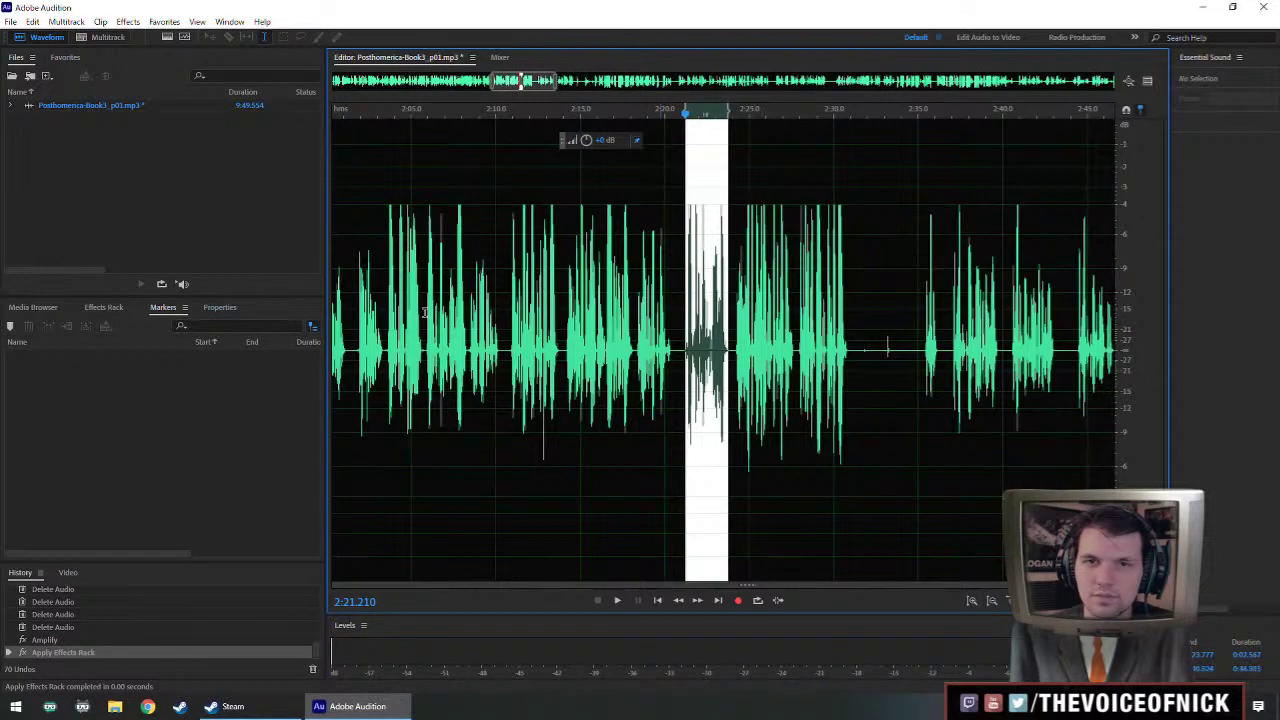
left_click(417, 313)
key("space")
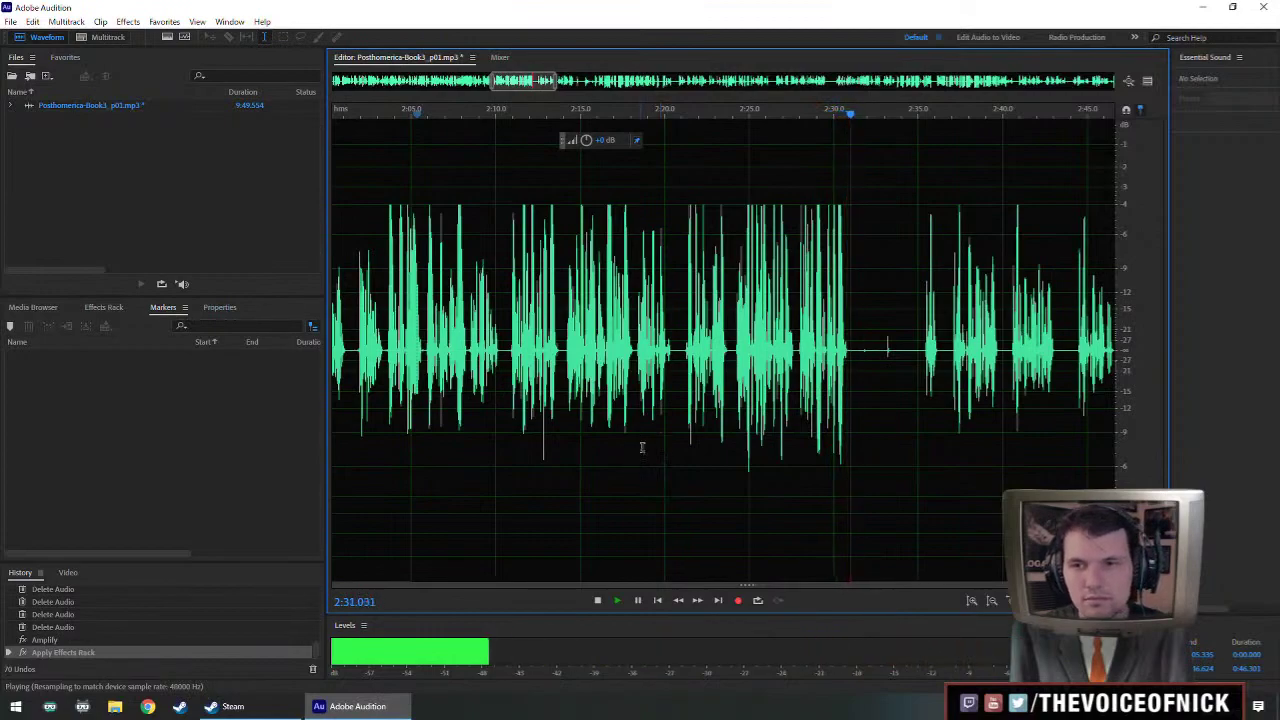
- Replace the roughly 6.2 seconds from about 2:30.9 to 2:37.1, including the stray take, with 1 second of inserted silence
scroll(831, 452, "up", 2)
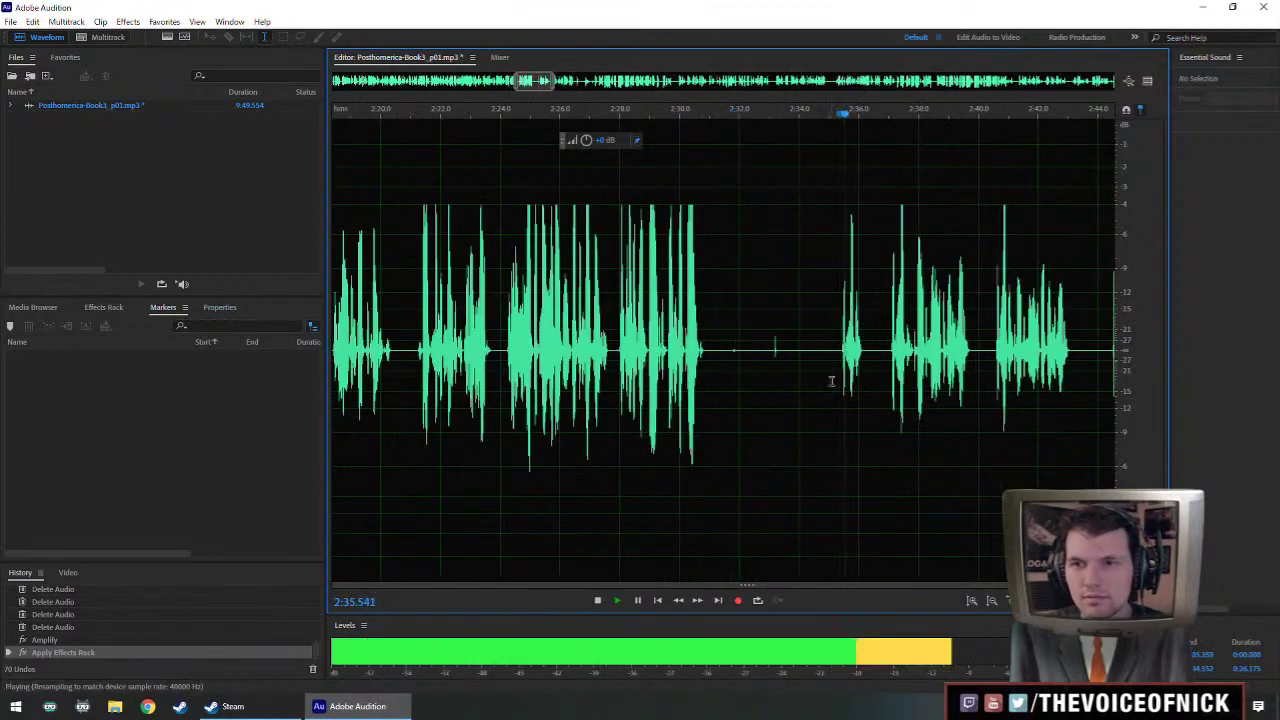
scroll(893, 354, "down", 1)
scroll(653, 355, "up", 1)
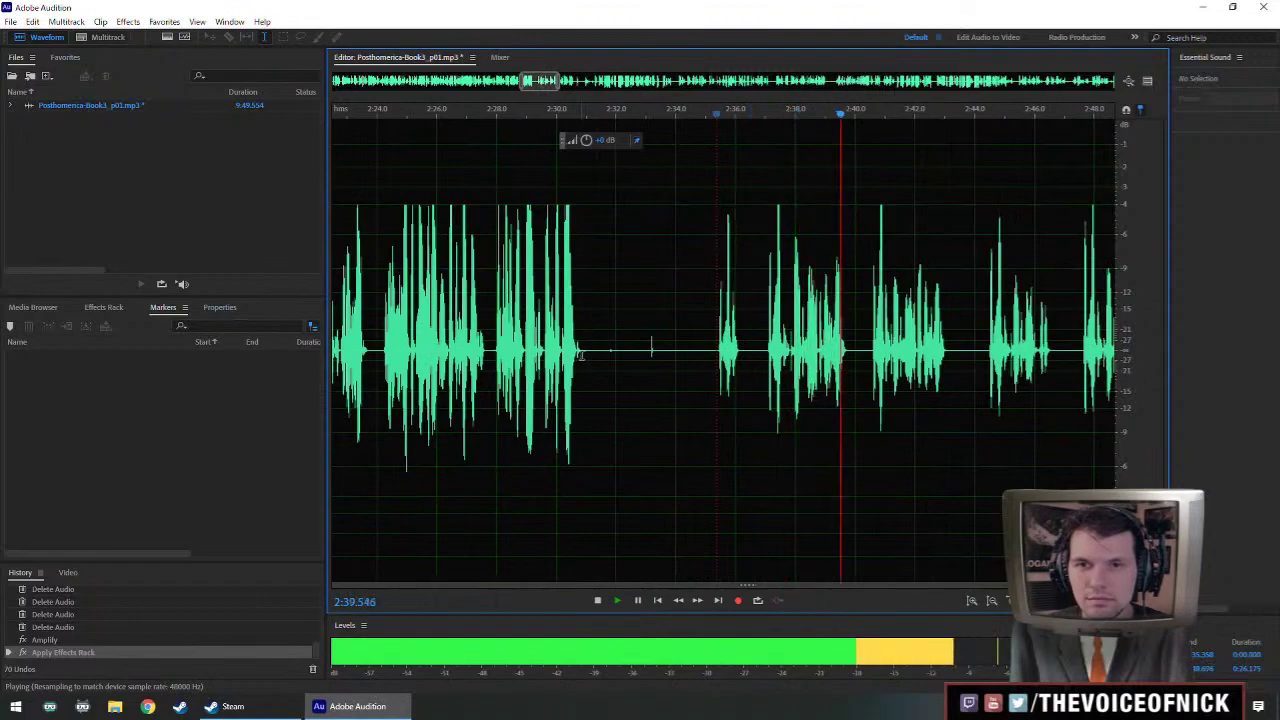
left_click_drag(583, 357, 766, 390)
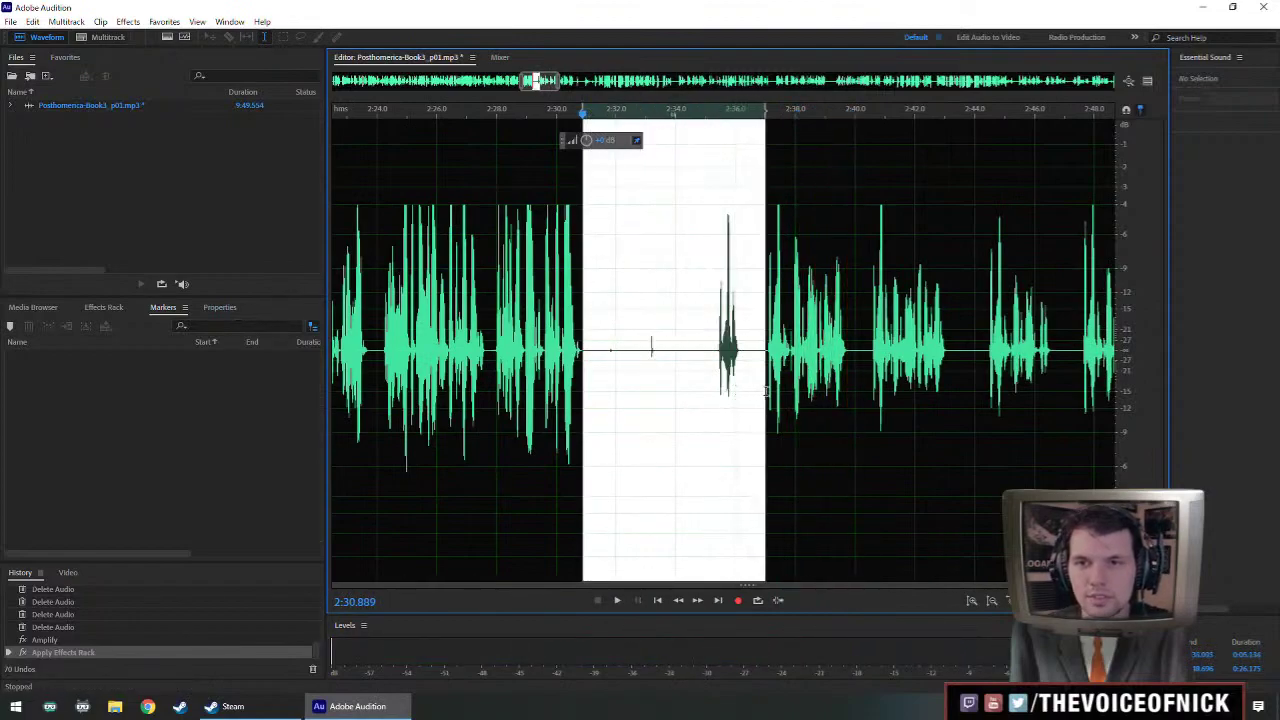
key("shift+s")
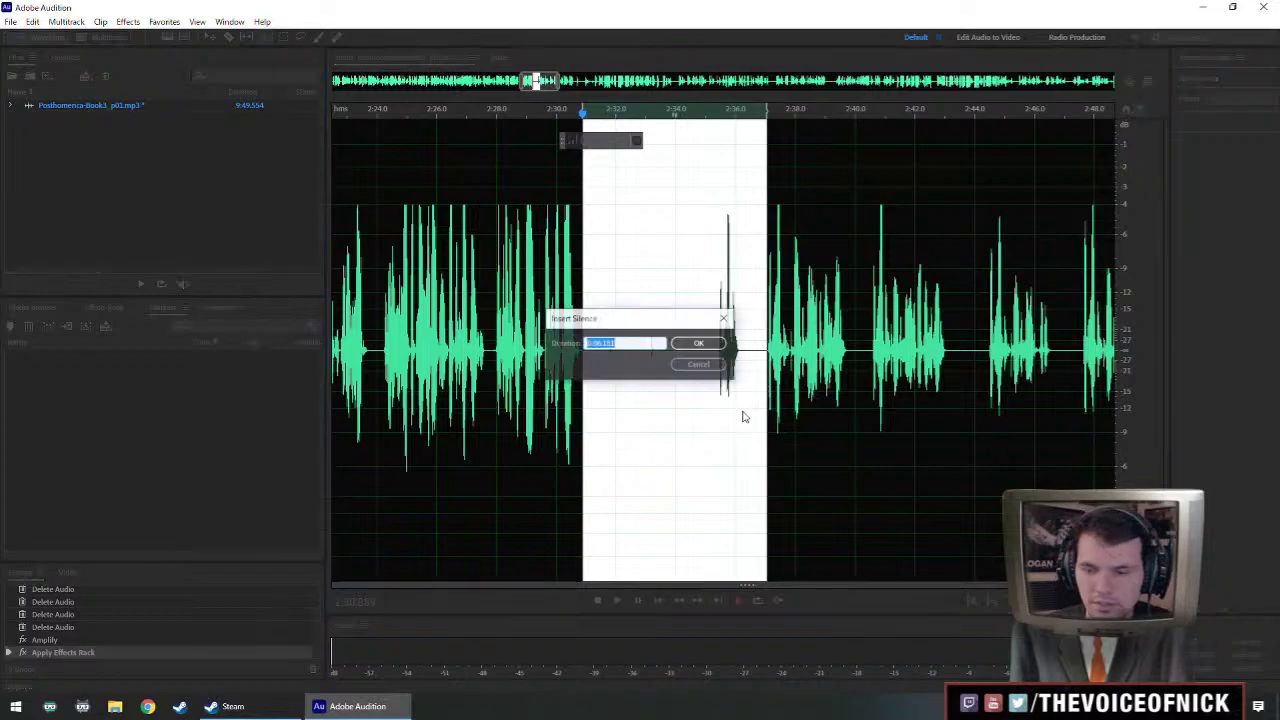
type("1")
key("Return")
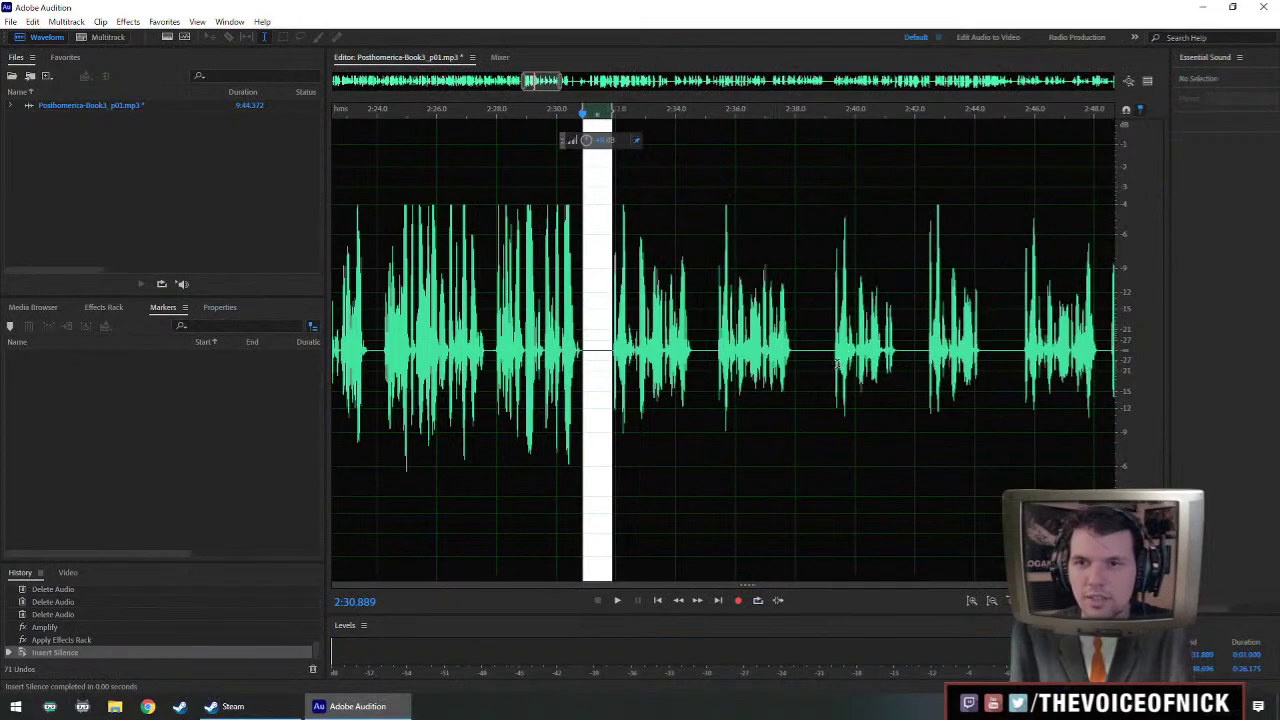
- Sample the takes after 2:32 and delete the roughly 13.7 seconds of rejected ones from about 2:31.9 to 2:45.6
scroll(838, 366, "down", 3)
left_click(841, 390)
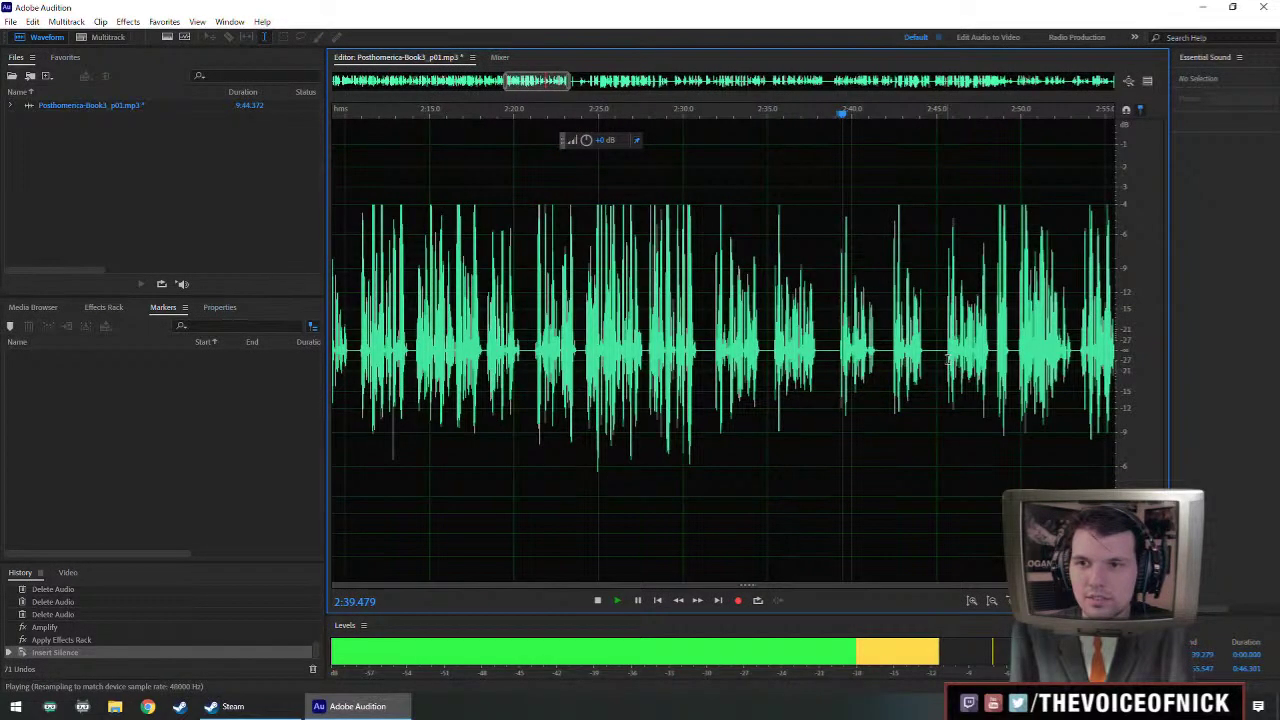
left_click(948, 380)
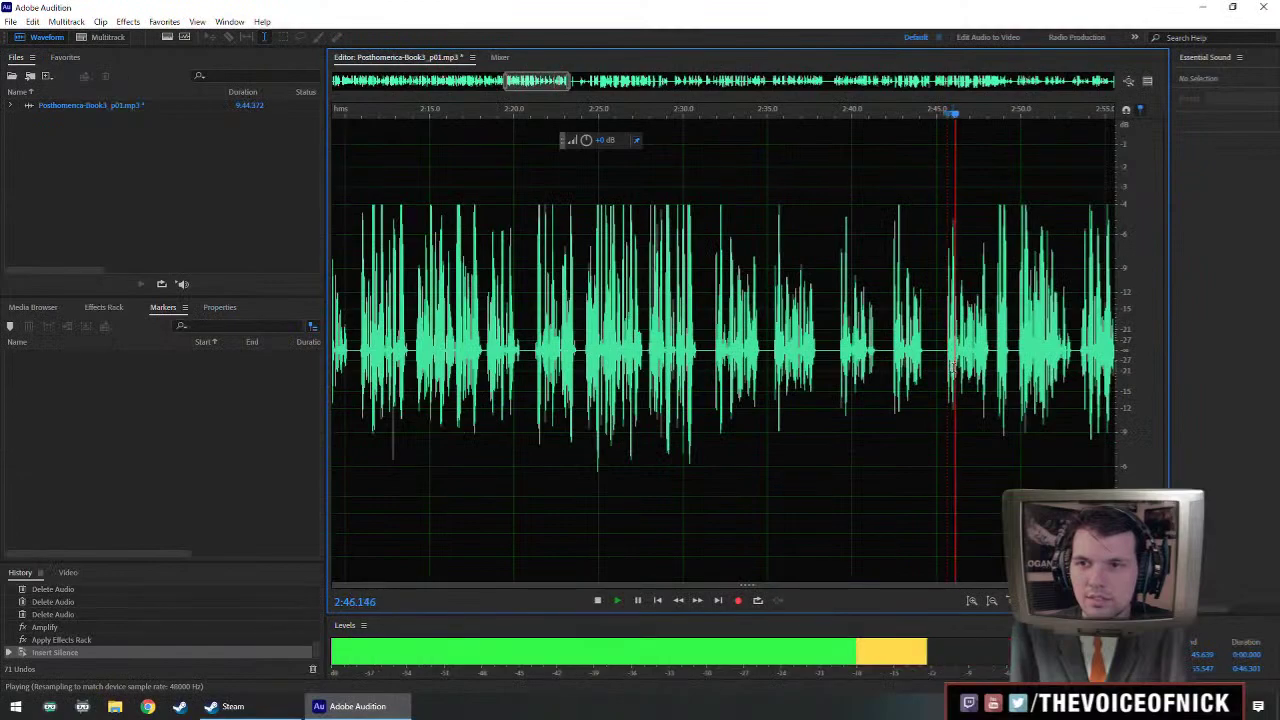
scroll(955, 388, "down", 1)
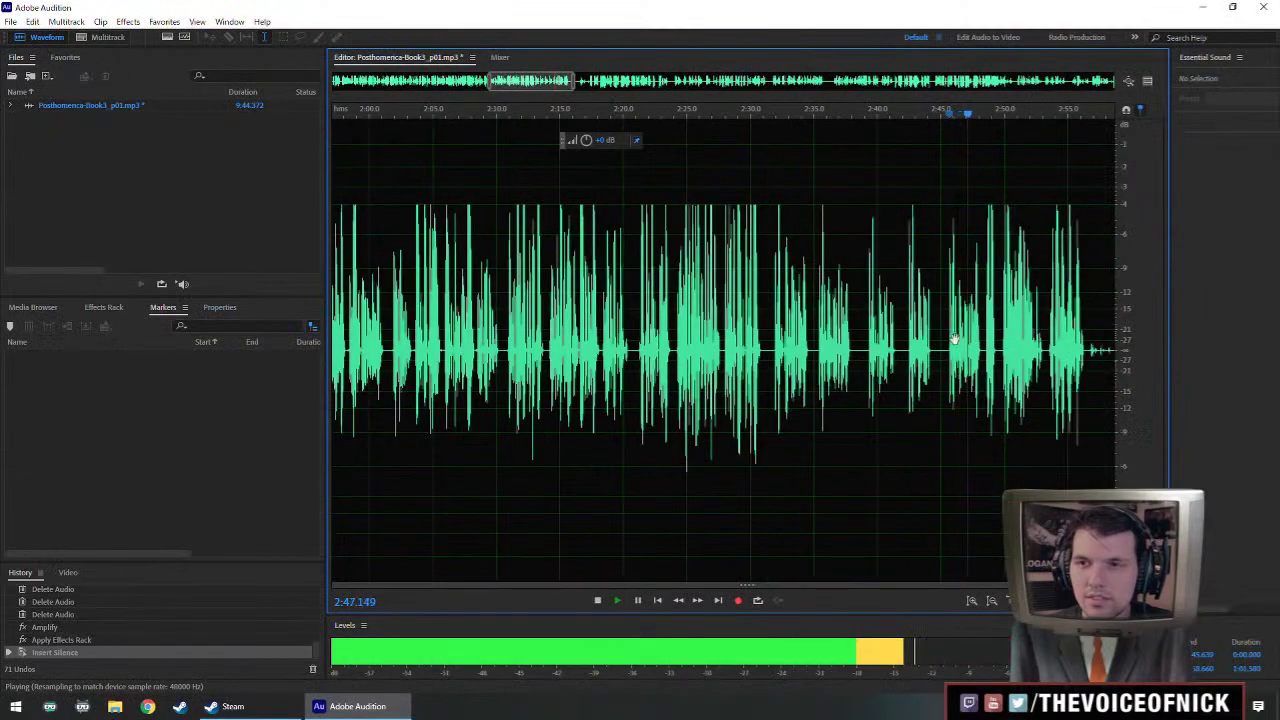
scroll(955, 340, "right", 2)
left_click(700, 368)
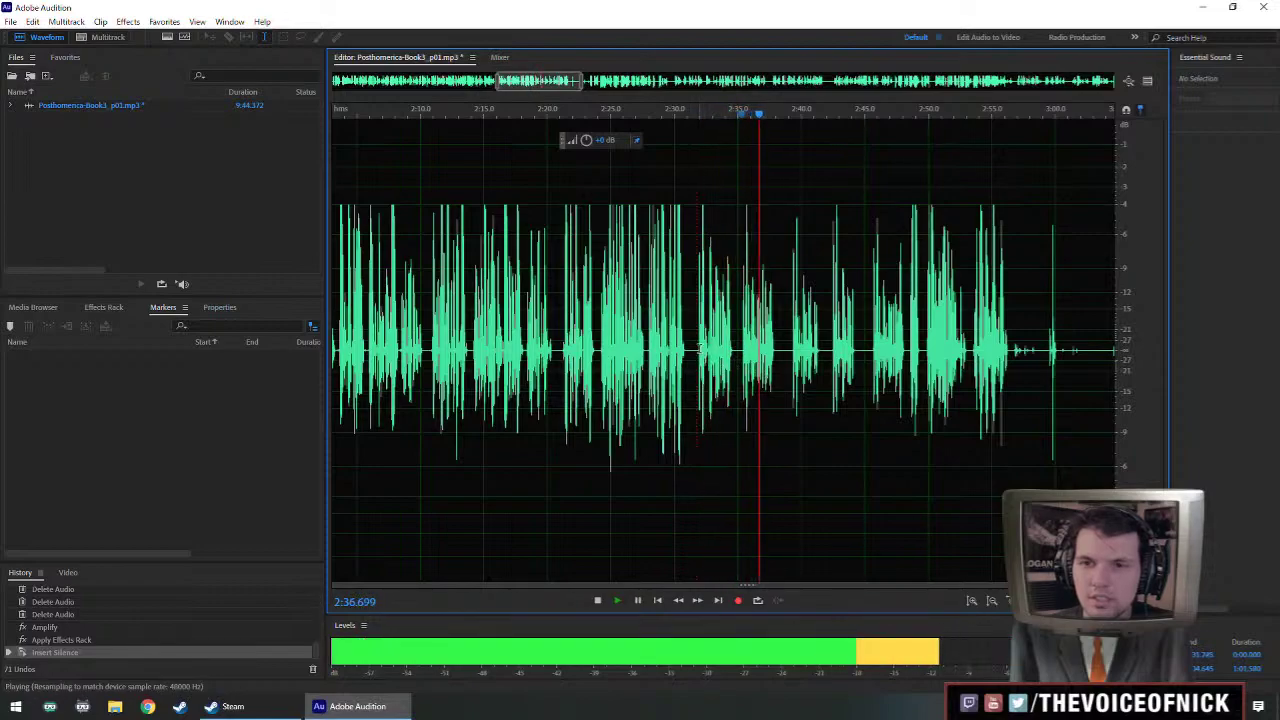
scroll(697, 352, "up", 2)
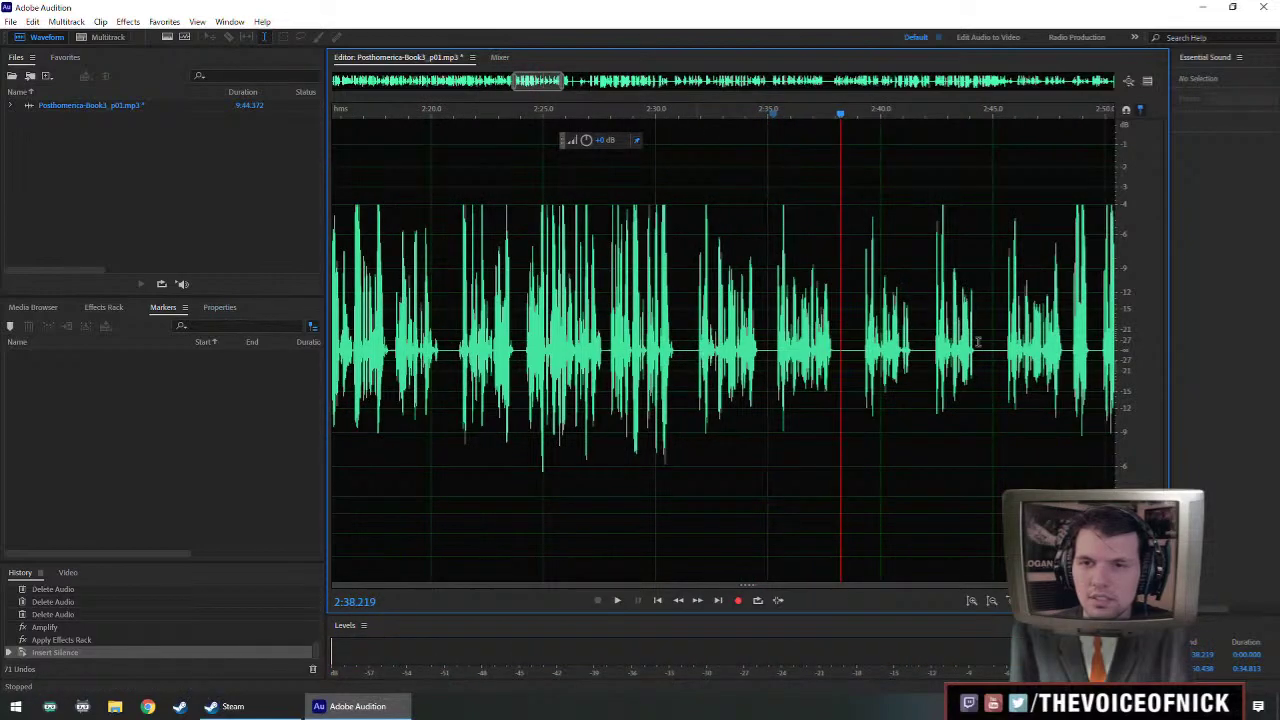
left_click(1006, 357)
key("space")
left_click_drag(1006, 359, 699, 418)
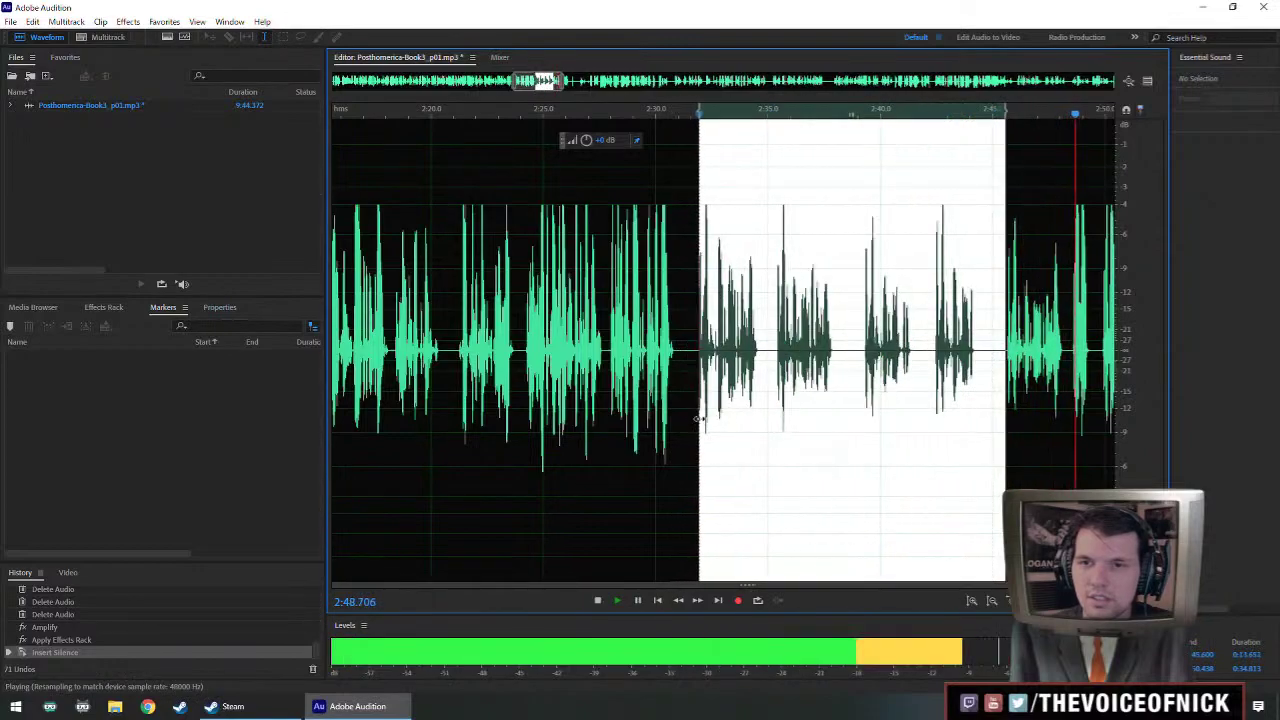
key("space")
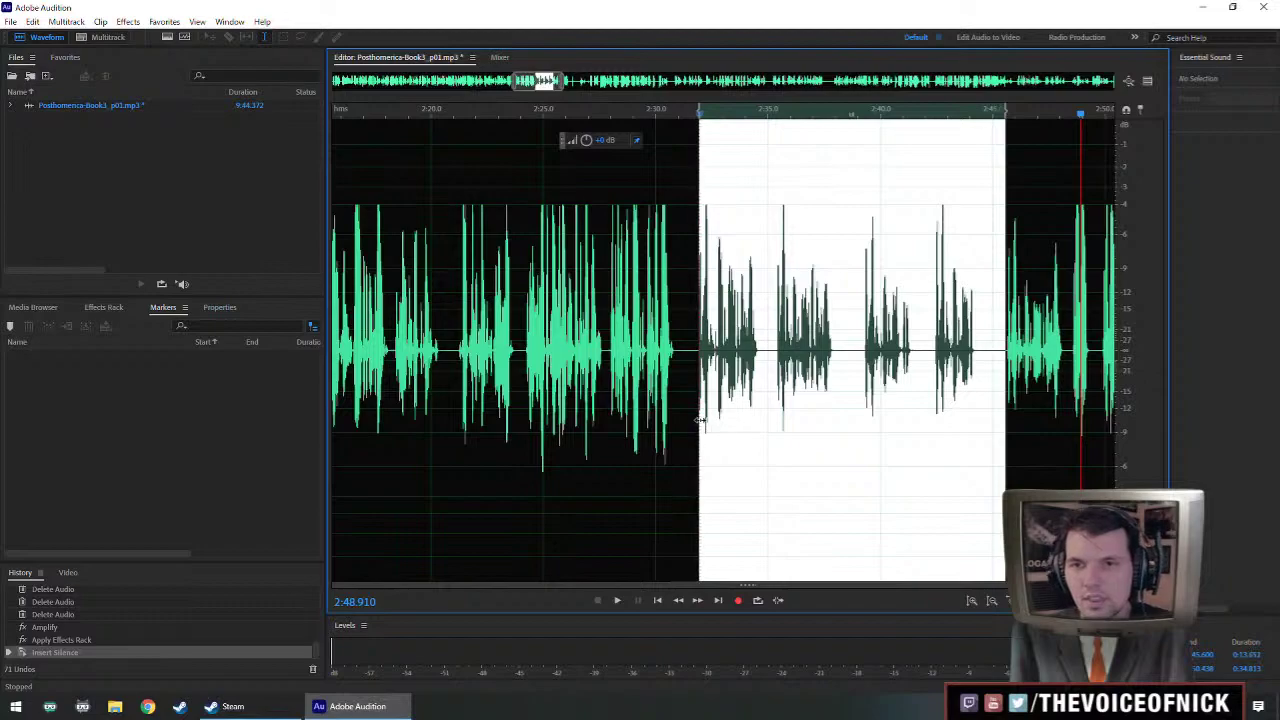
key("Delete")
- Raise the gain of the line from about 2:31.9 to 2:34.5, reapply the effects rack, and play it back from about 2:30
scroll(718, 365, "up", 2)
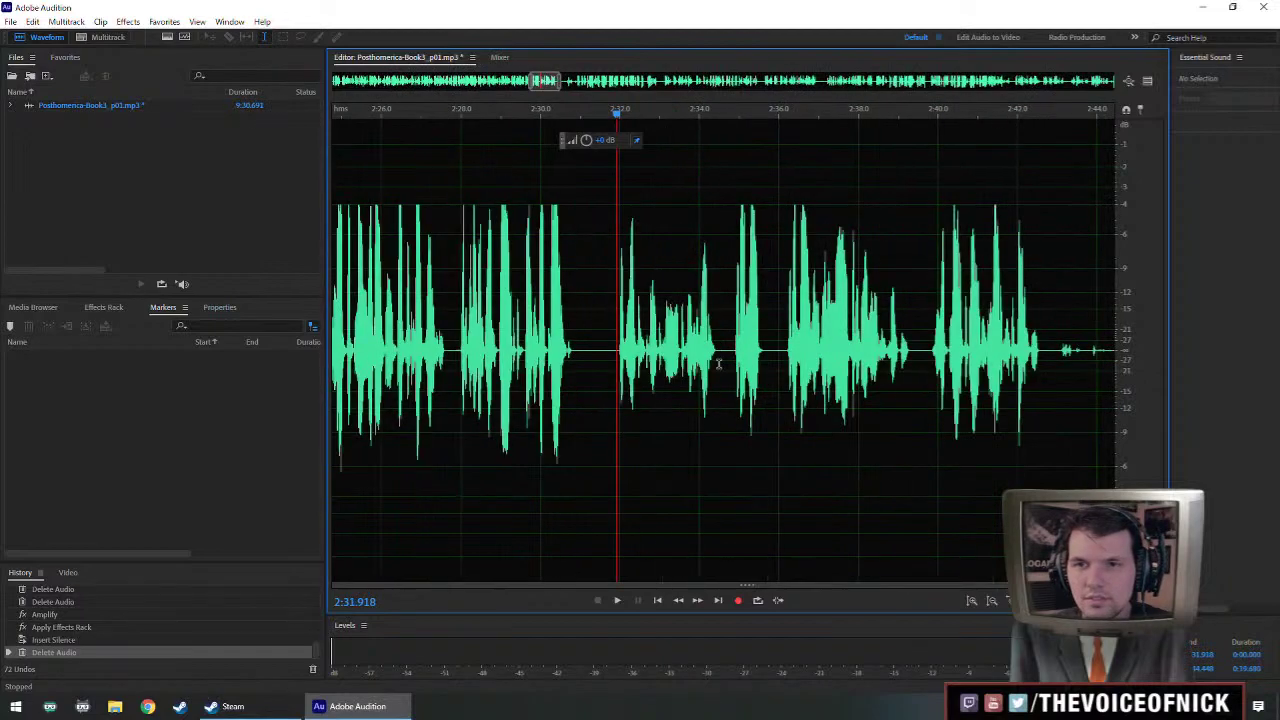
left_click_drag(617, 360, 715, 370)
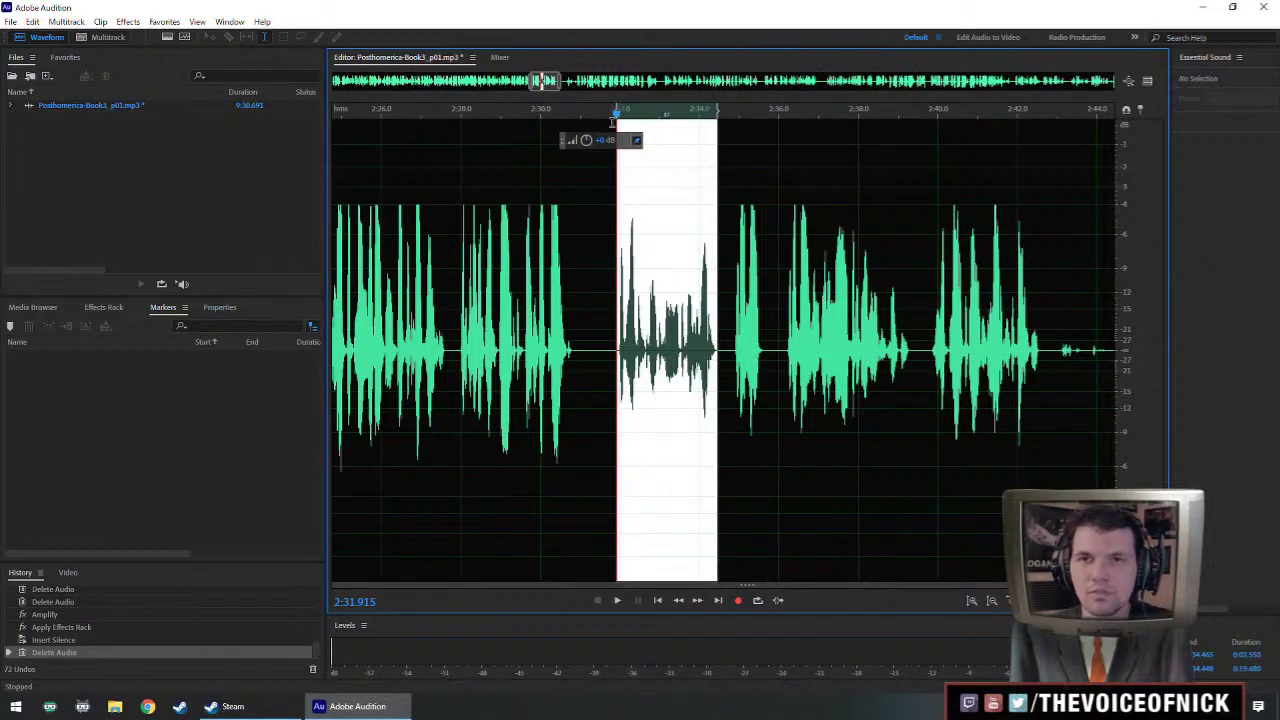
left_click_drag(586, 141, 603, 140)
left_click(542, 290)
key("space")
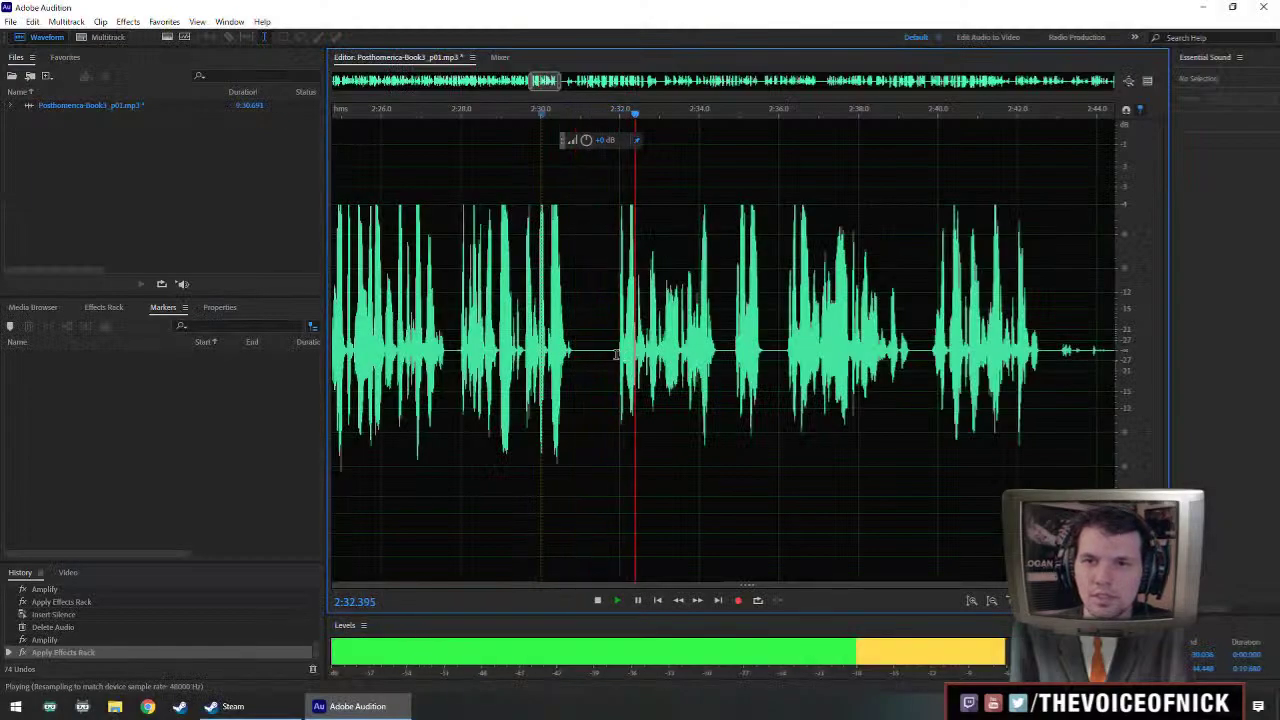
- Try trimming about 0.17 seconds of silence near 2:31.4, audition the pause from about 2:28.0, and undo the cut
key("space")
left_click_drag(595, 350, 602, 350)
key("Delete")
left_click(461, 308)
key("space")
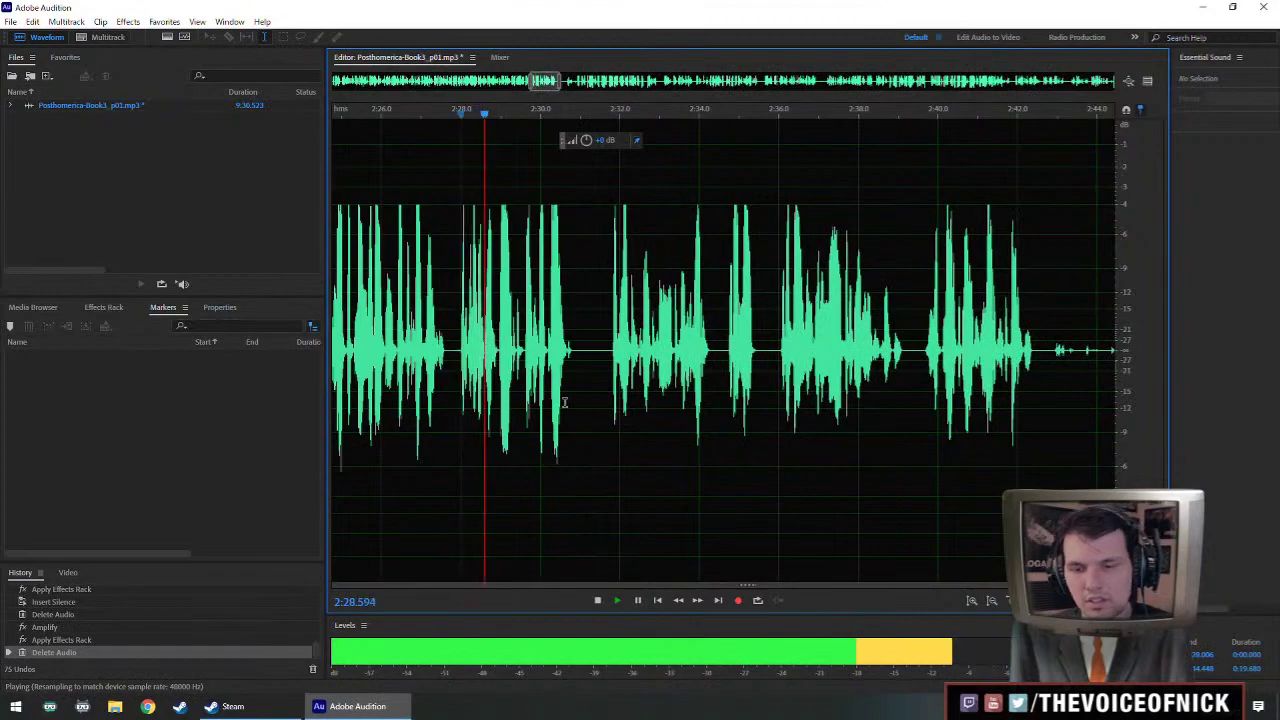
scroll(563, 403, "down", 3)
scroll(587, 393, "up", 2)
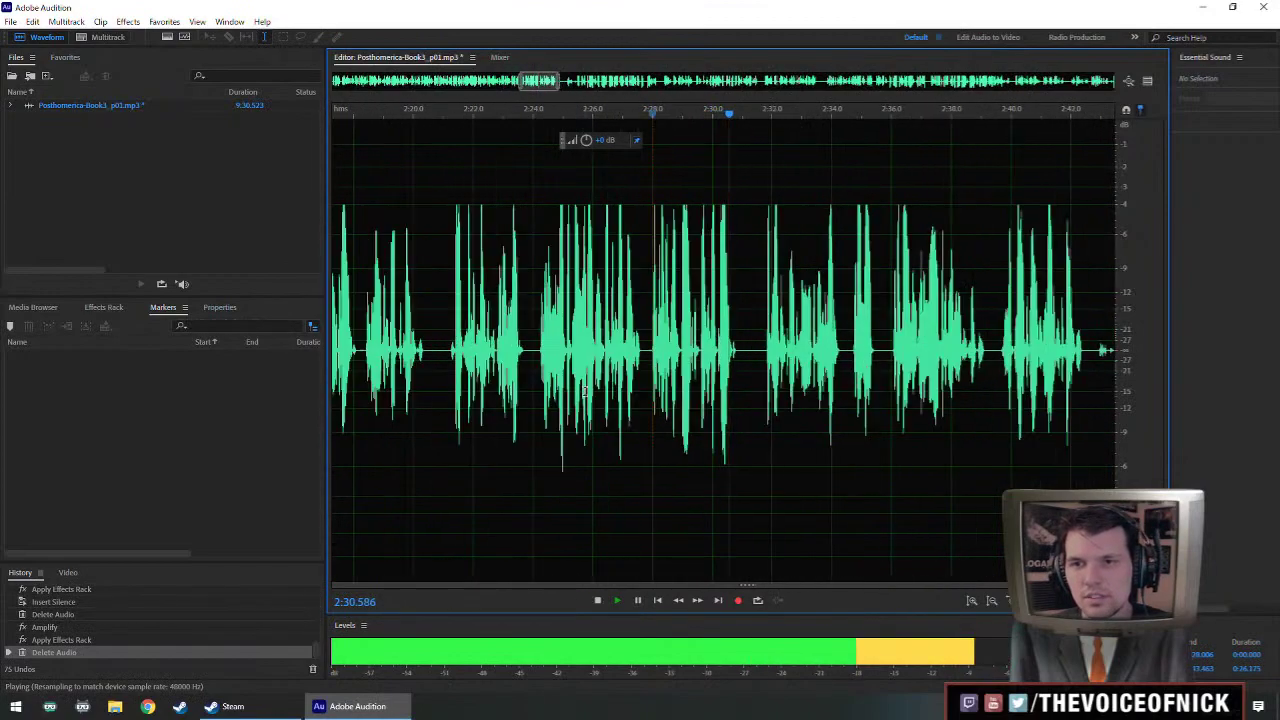
key("space")
key("space")
key("space")
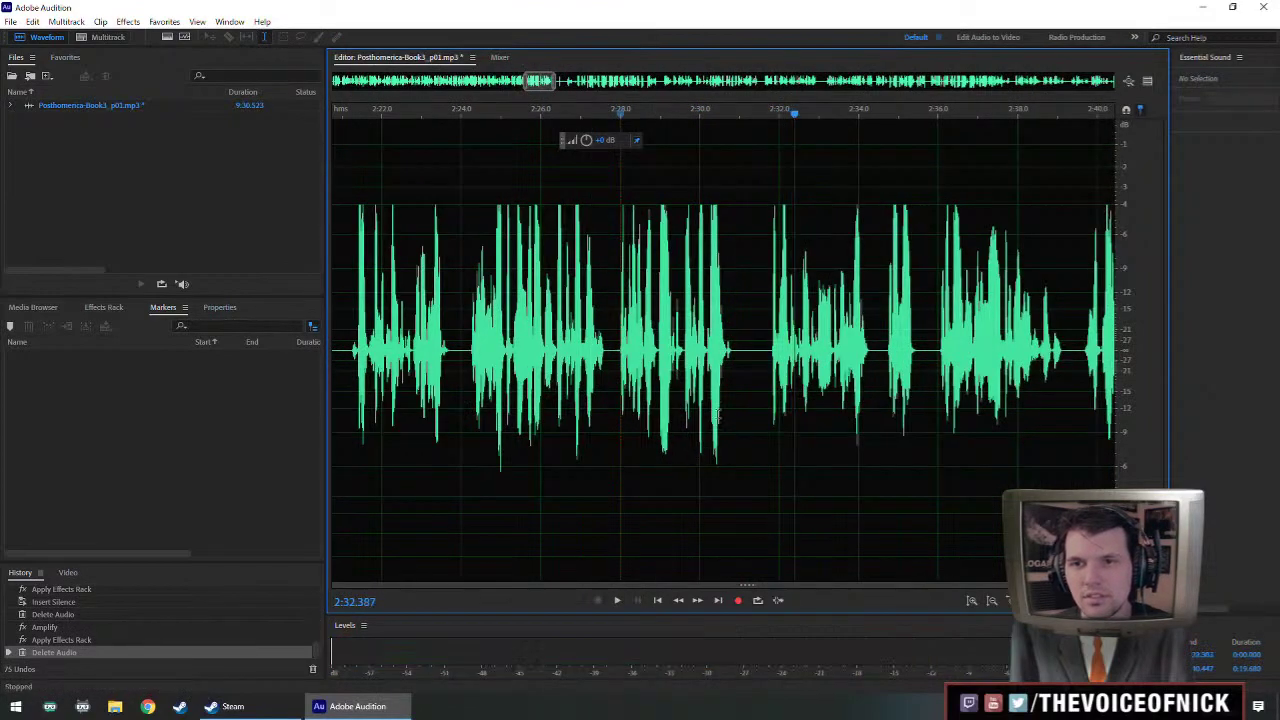
key("ctrl+z")
- Delete about 0.1 seconds of silence near 2:31.4 and check the pause by playing back from about 2:28.9
left_click(676, 370)
key("space")
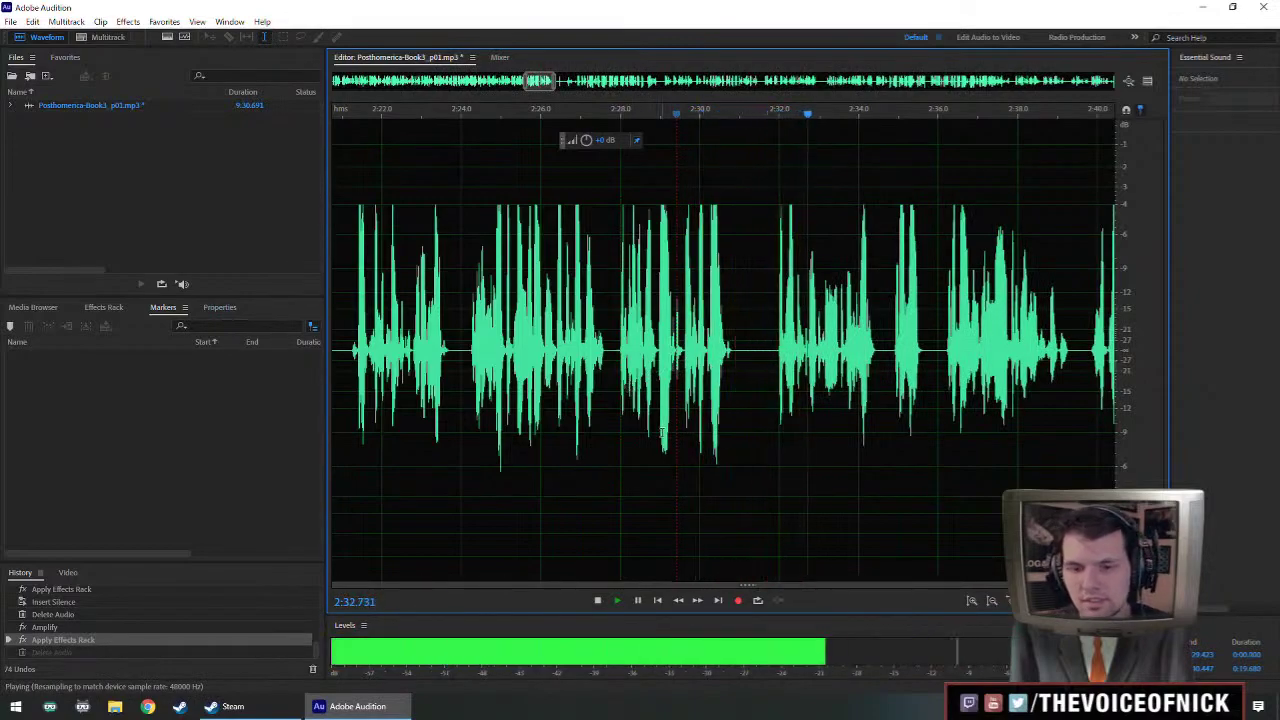
scroll(625, 386, "up", 1)
key("space")
left_click(618, 372)
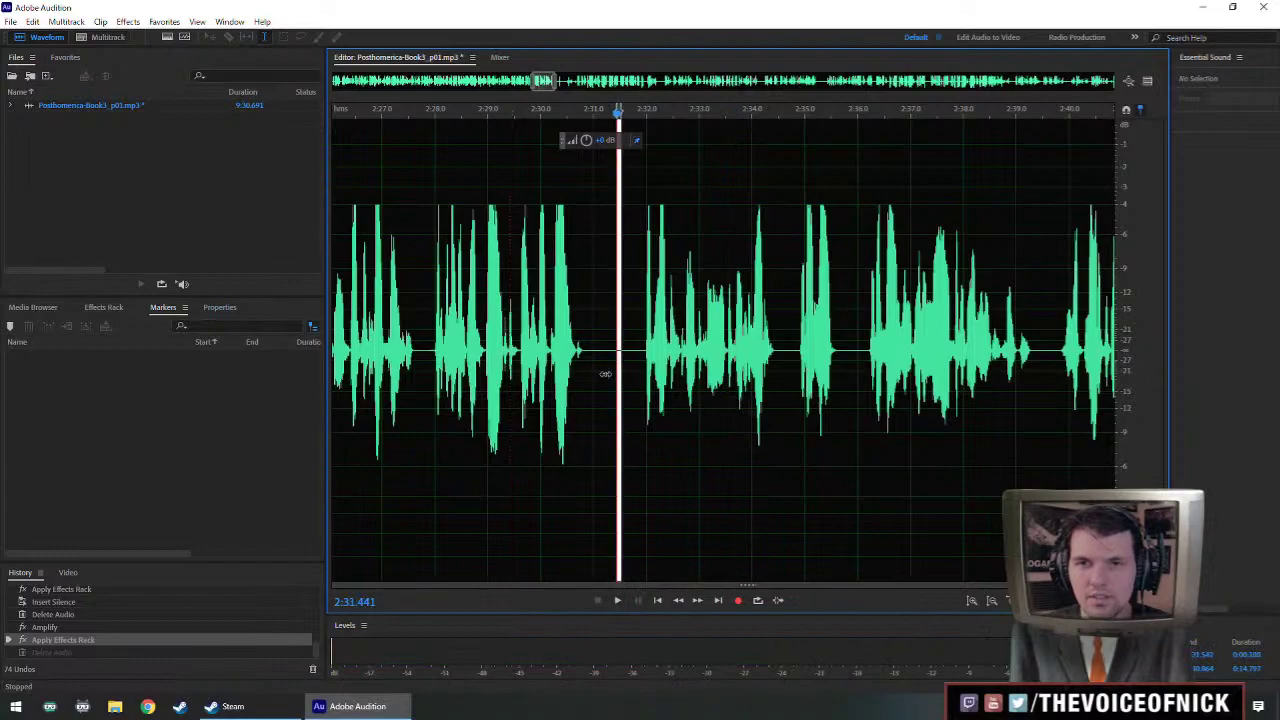
key("ctrl+shift+z")
key("space")
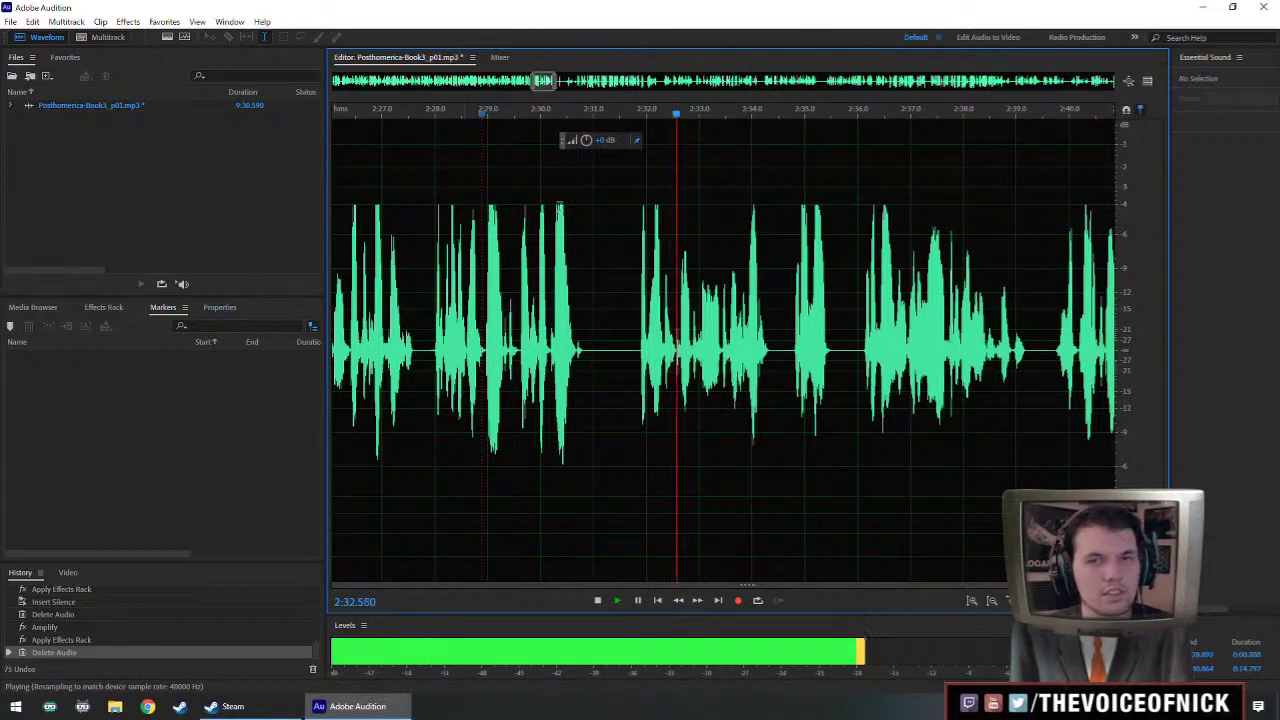
- Listen on from about 2:32, delete the roughly 1.3-second false take from about 2:34.8 to 2:36.1, and play back the join
scroll(770, 385, "down", 2)
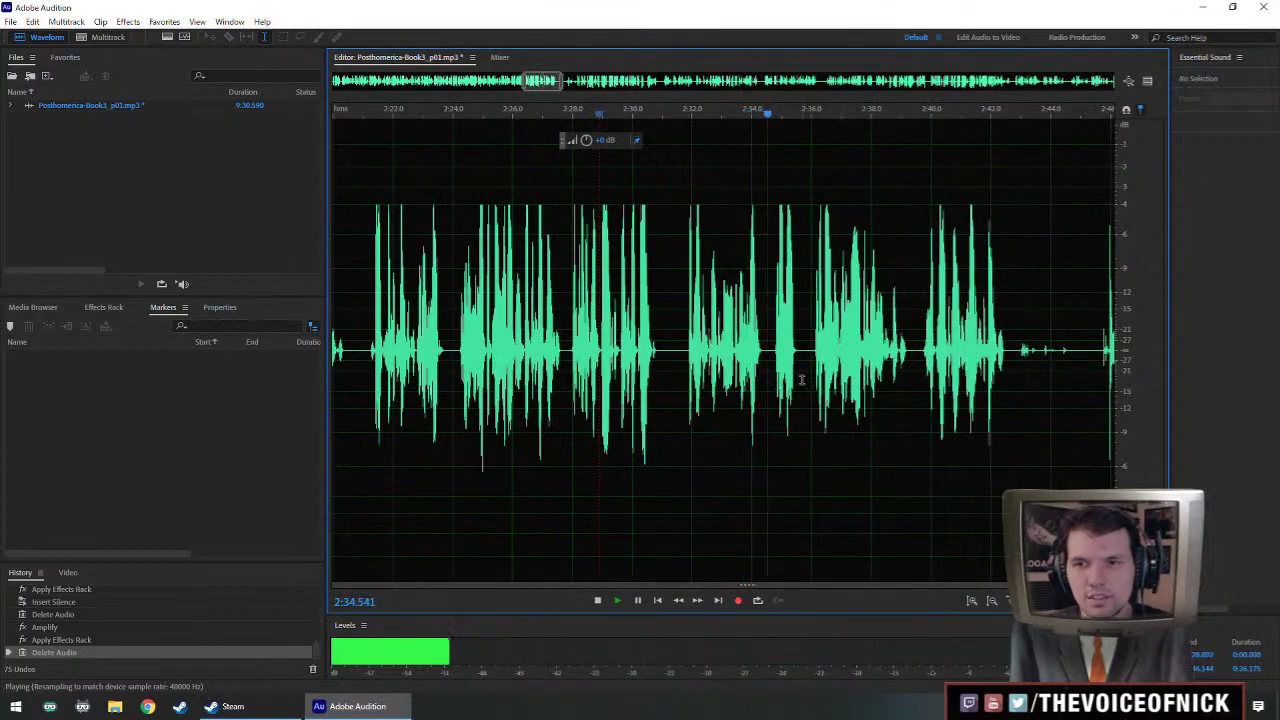
scroll(1013, 340, "down", 3)
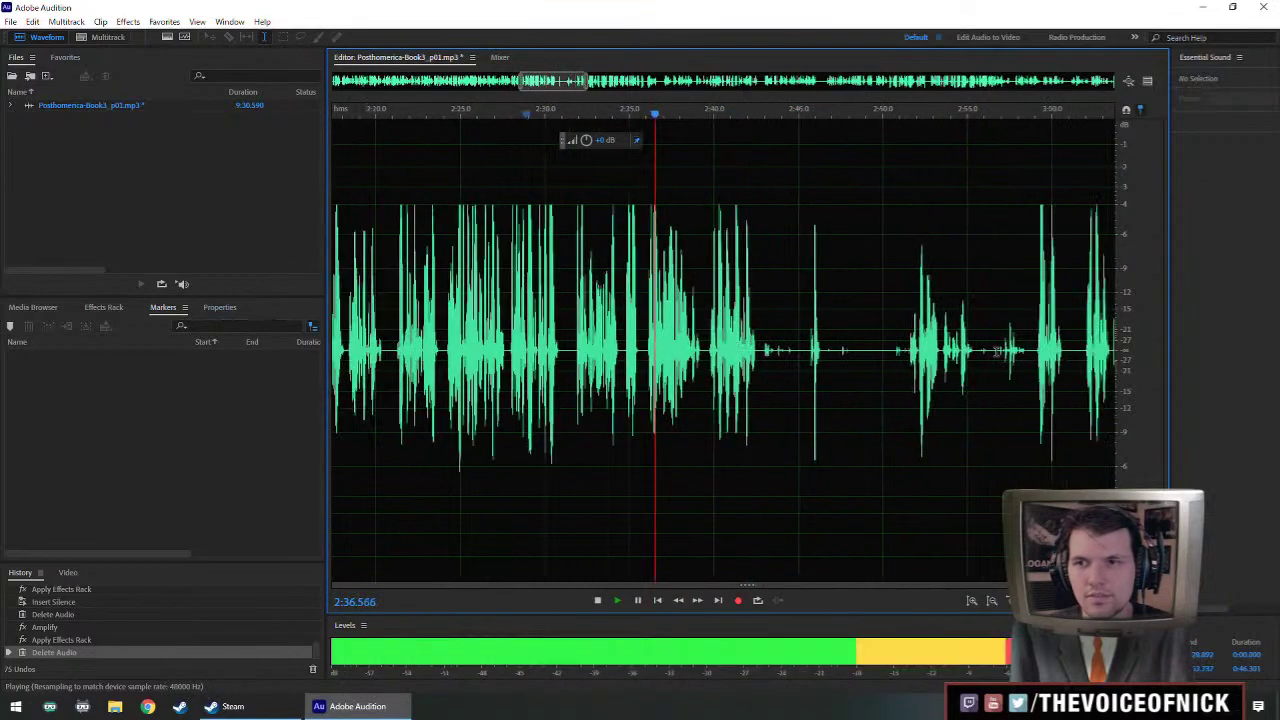
scroll(700, 368, "up", 3)
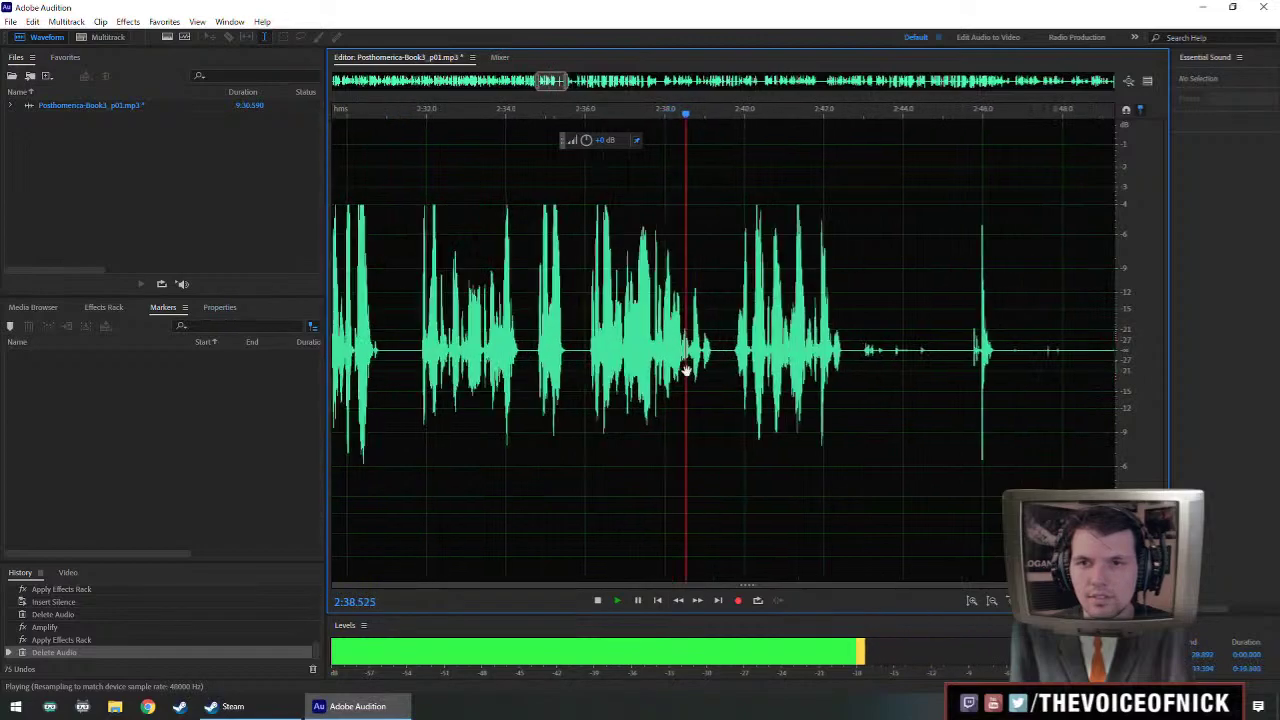
key("space")
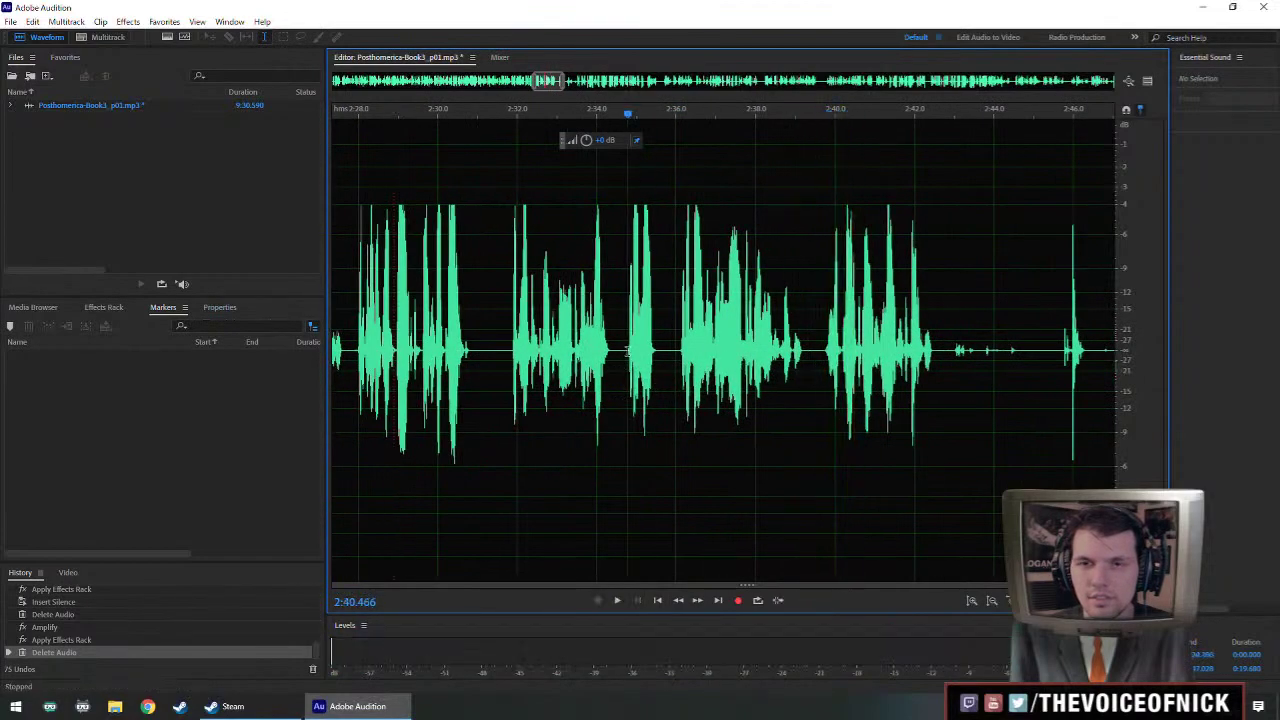
left_click_drag(628, 365, 678, 378)
key("Delete")
key("space")
scroll(690, 380, "up", 3)
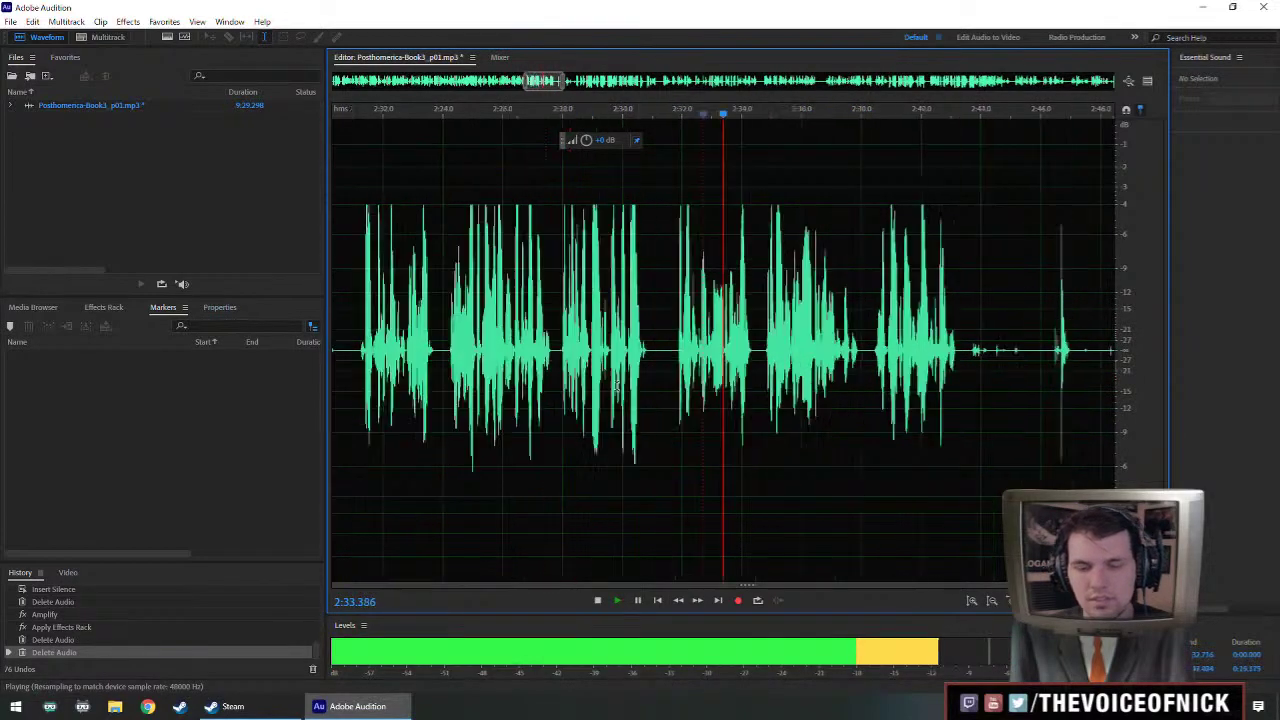
- Listen through the lines up to about 2:41.4 and sample the take starting near 2:58
scroll(745, 390, "down", 3)
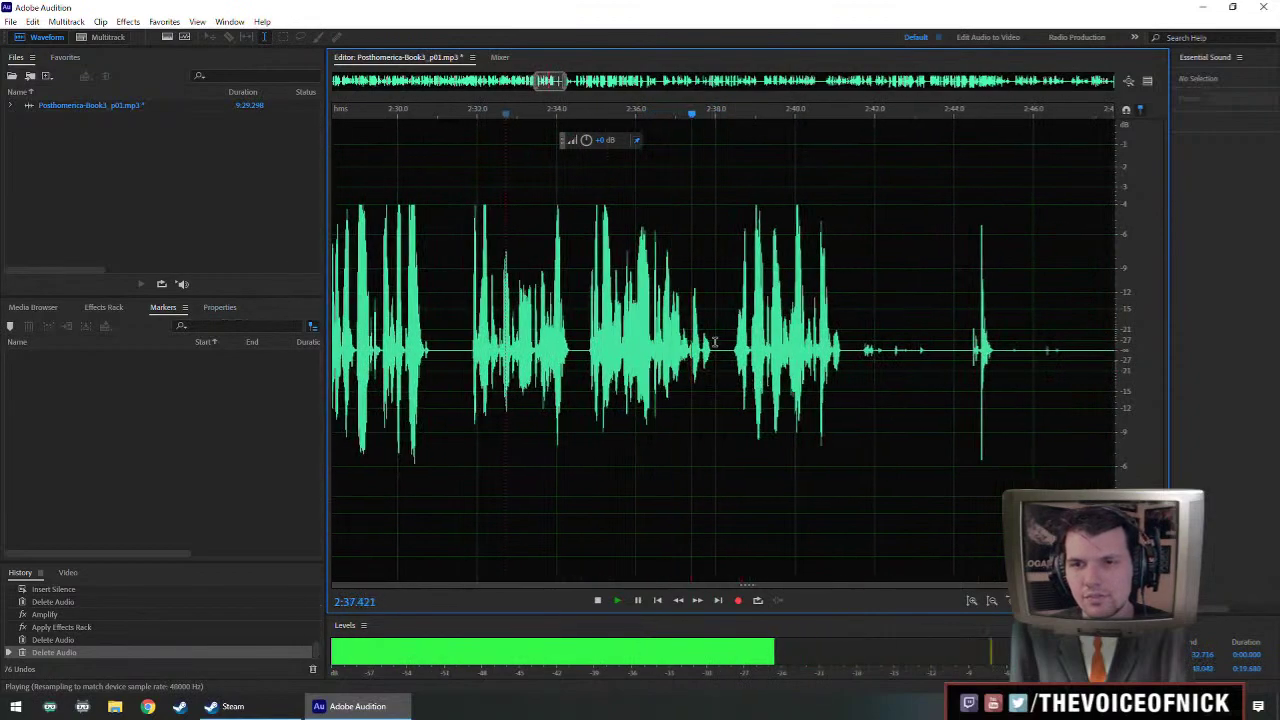
scroll(709, 345, "up", 2)
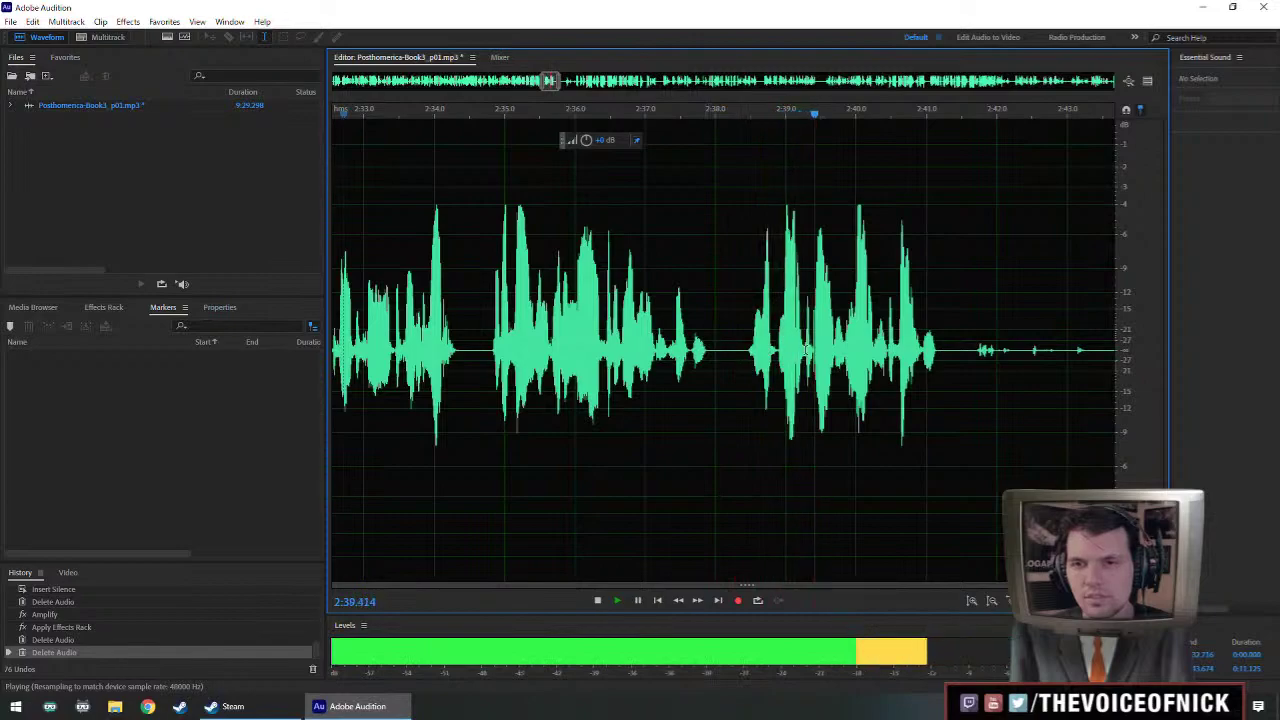
scroll(825, 355, "down", 3)
scroll(825, 355, "down", 2)
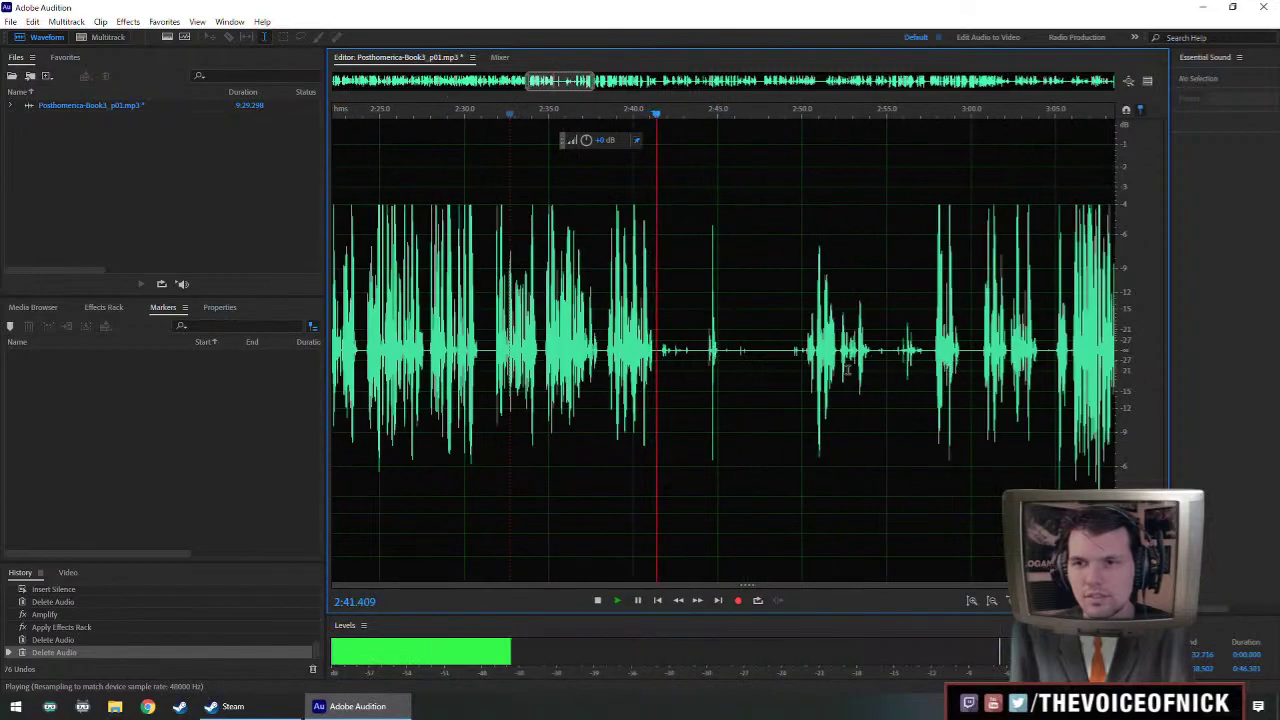
key("space")
left_click(936, 364)
key("space")
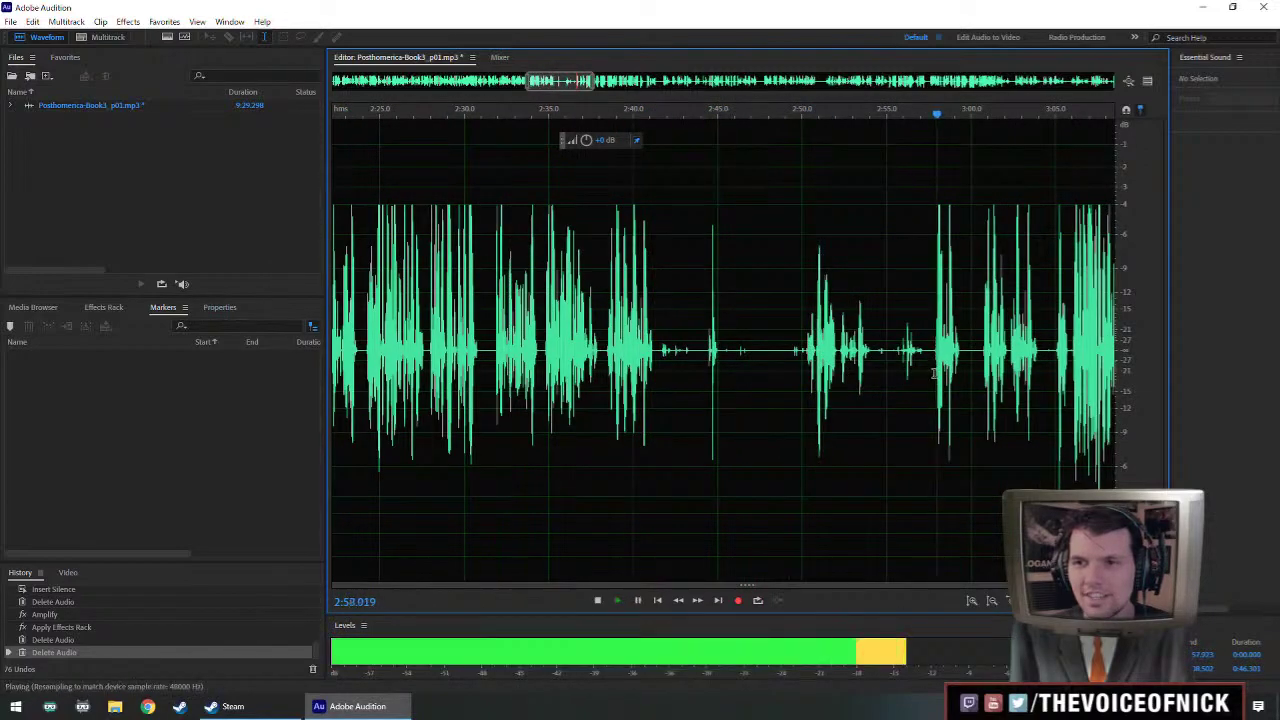
key("space")
key("space")
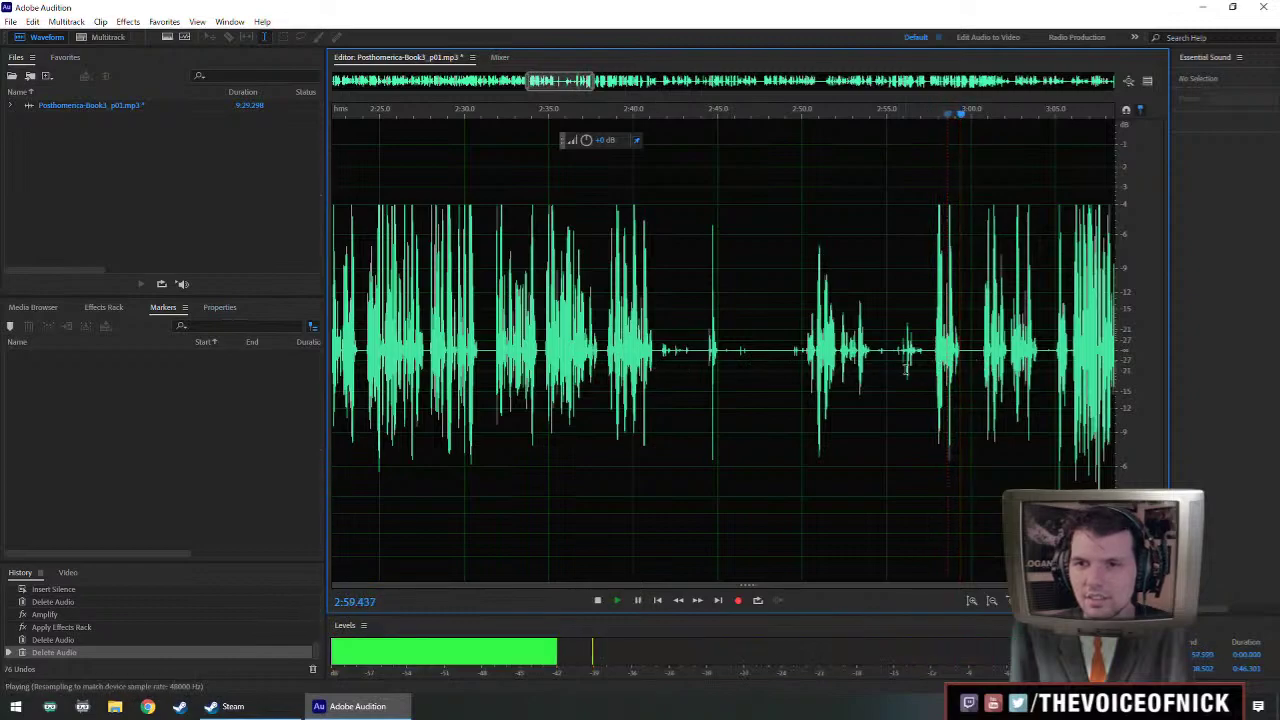
key("space")
- Raise the gain of the line ending from about 2:36.4 to 2:38.0, reapply the effects rack, and play back from about 2:35.5
key("space")
scroll(557, 350, "up", 3)
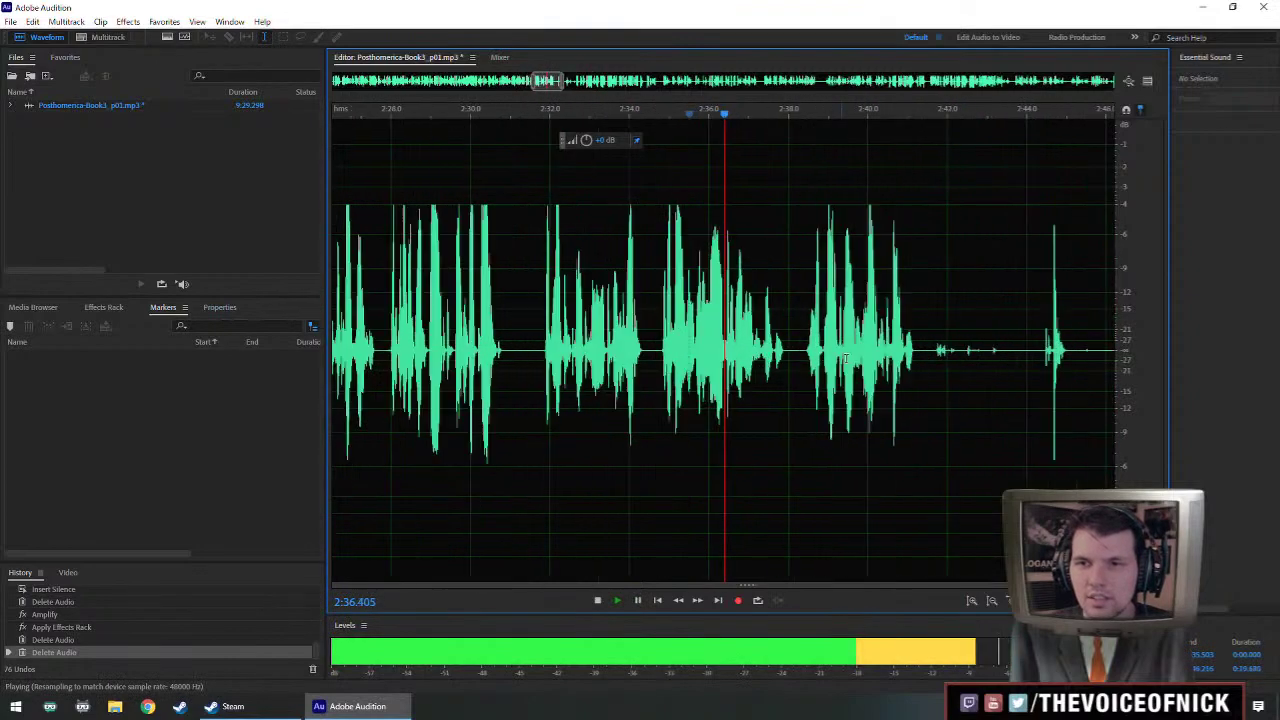
key("space")
left_click_drag(789, 345, 726, 362)
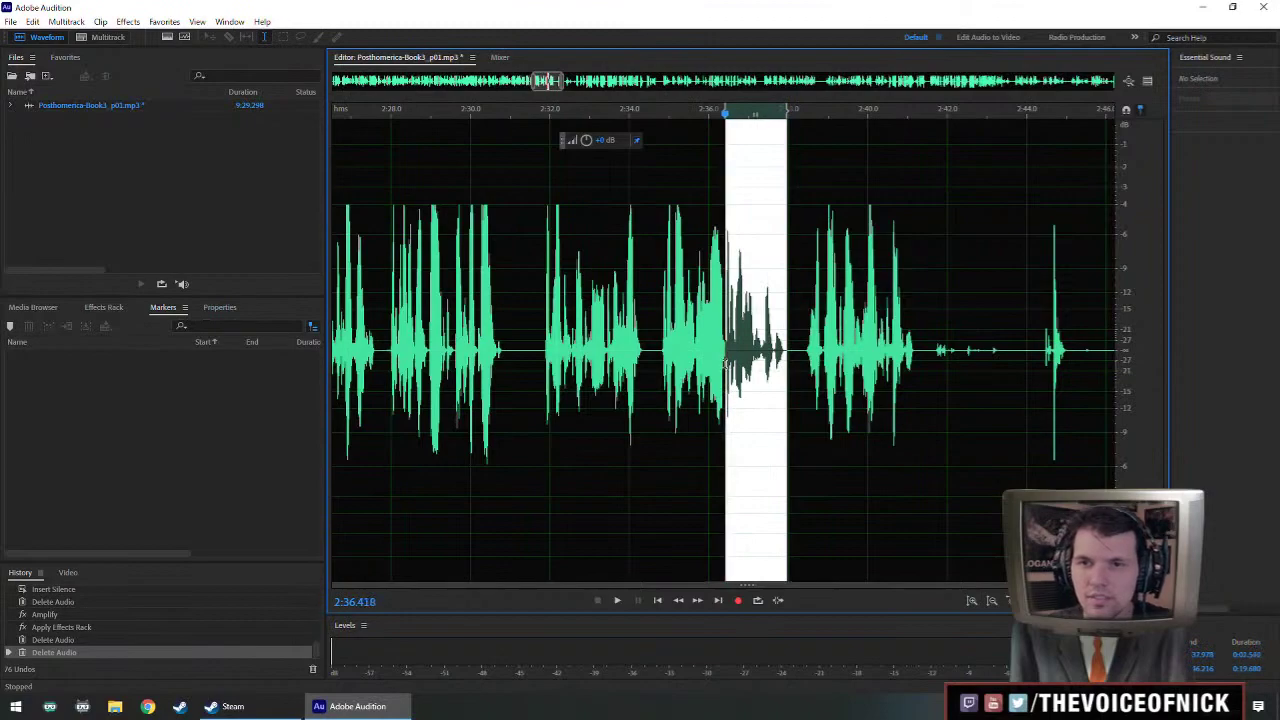
left_click(690, 318)
key("space")
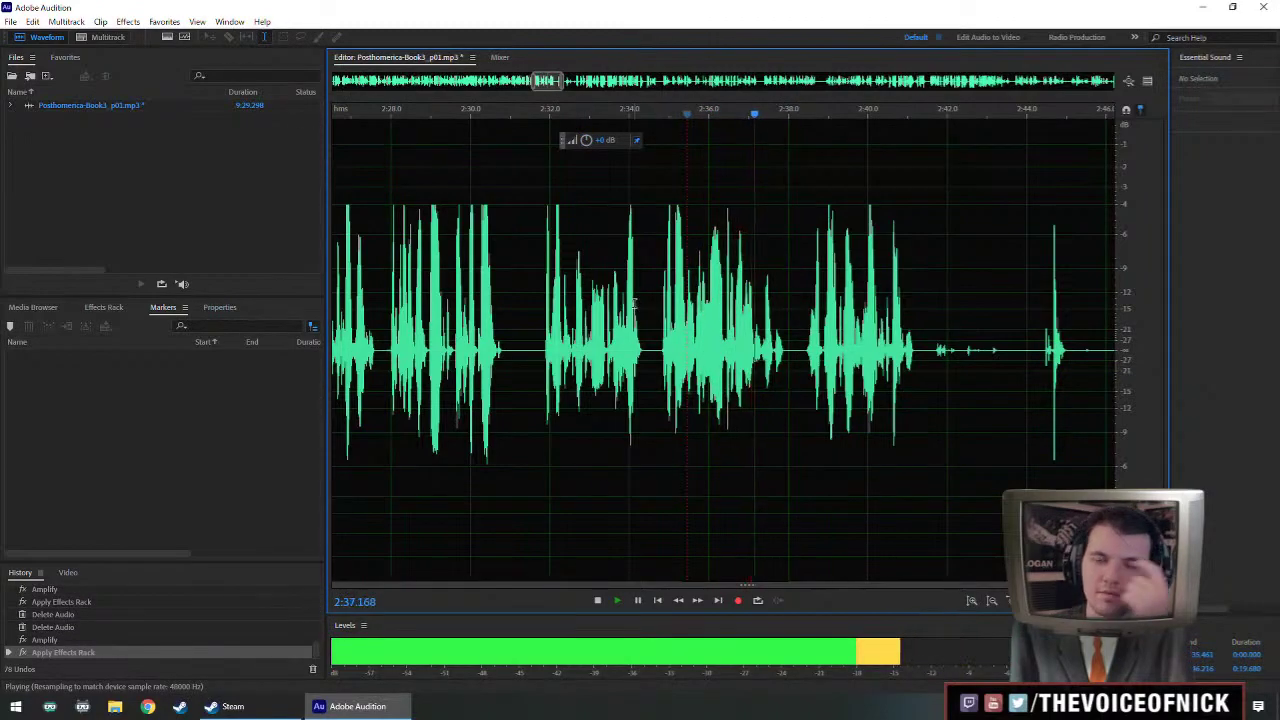
- Listen to the line ending near 2:41 and sample the retakes between about 2:57 and 3:06 to find where the good take starts
scroll(845, 342, "down", 3)
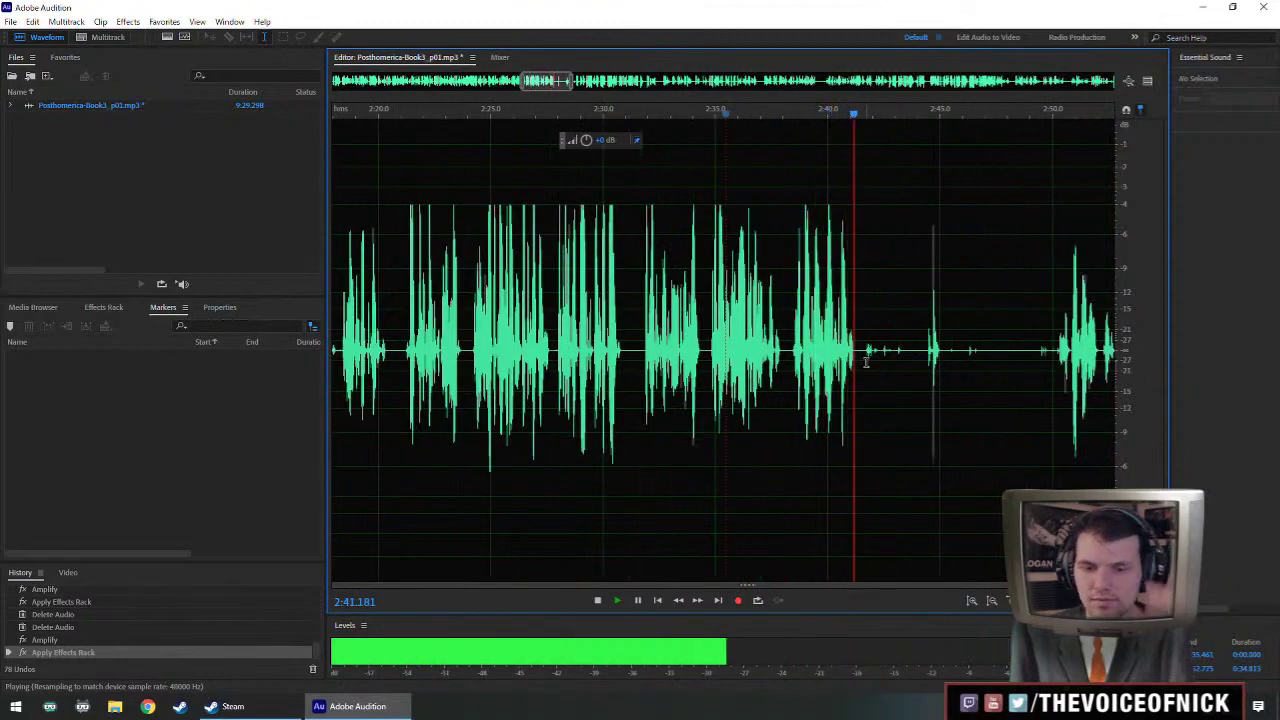
scroll(922, 365, "down", 5)
key("space")
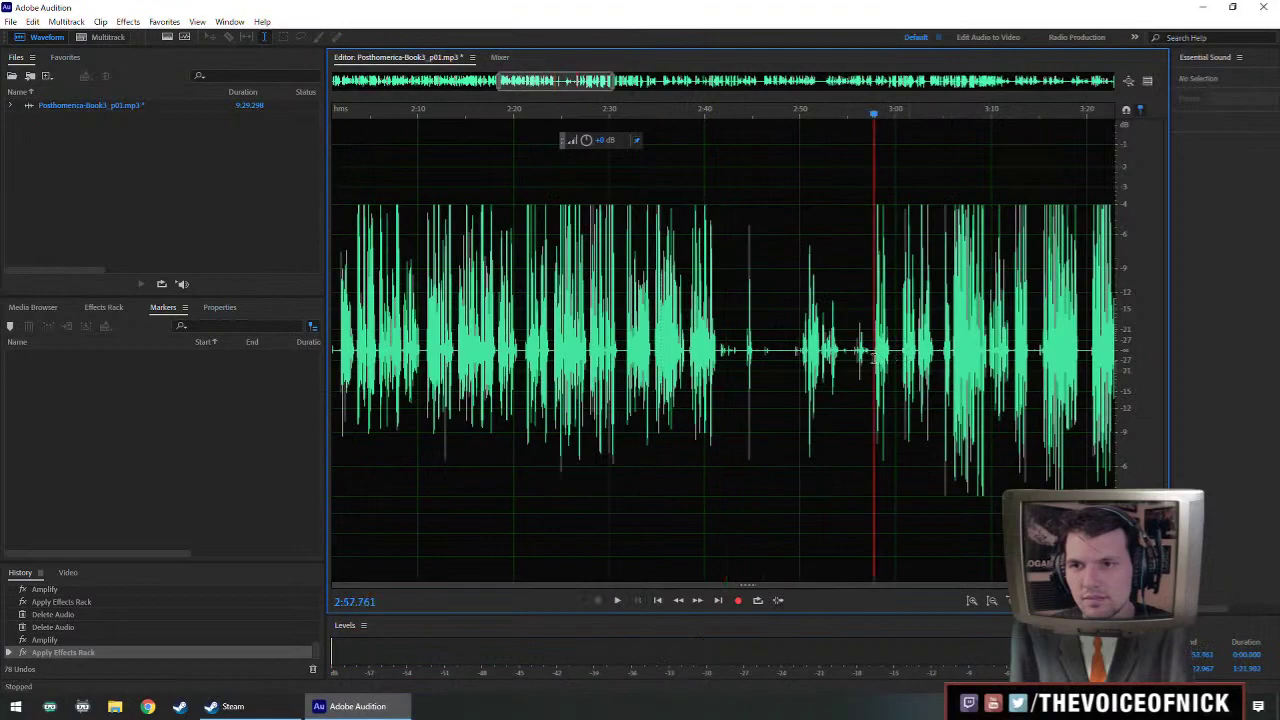
left_click(937, 365)
key("space")
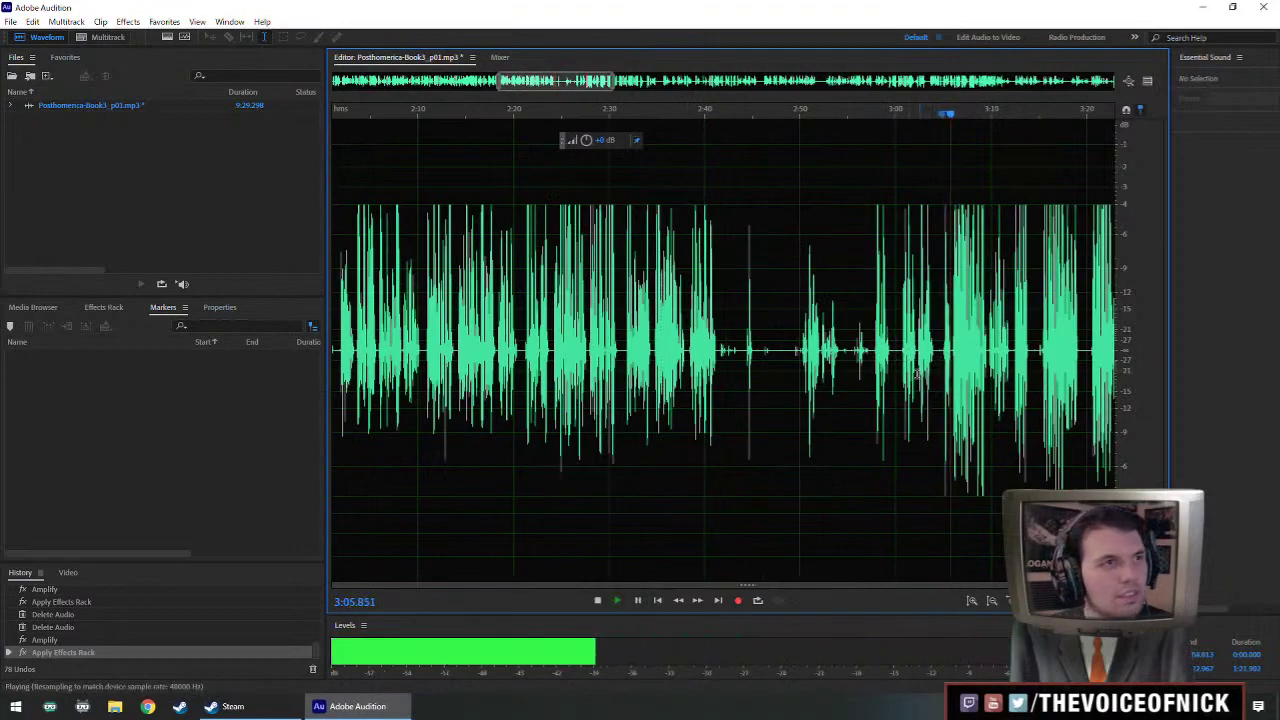
key("space")
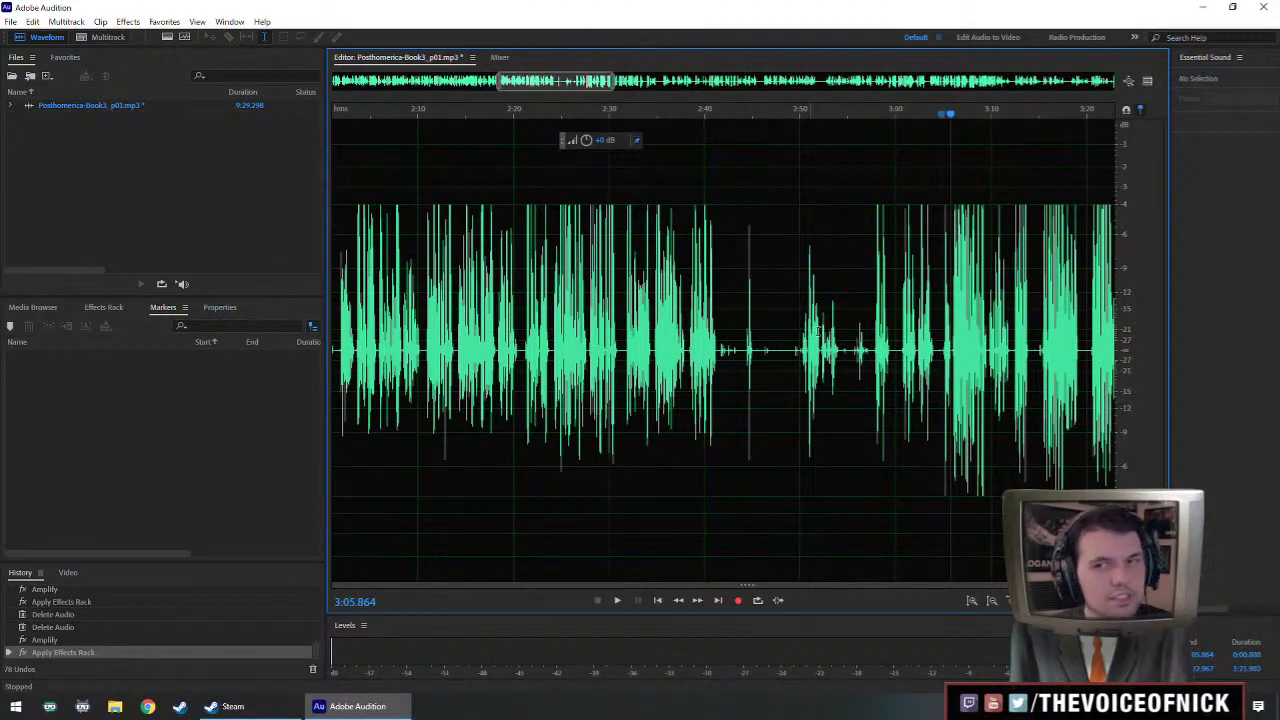
left_click(899, 350)
key("space")
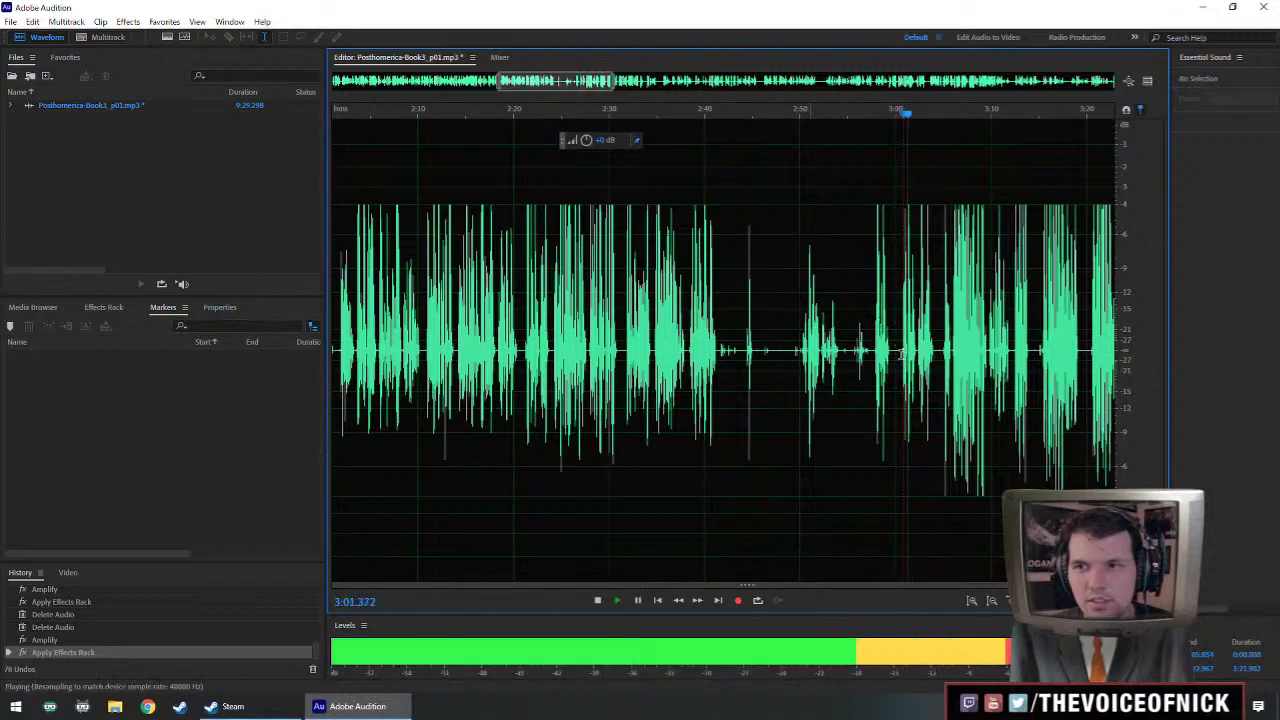
scroll(941, 362, "up", 2)
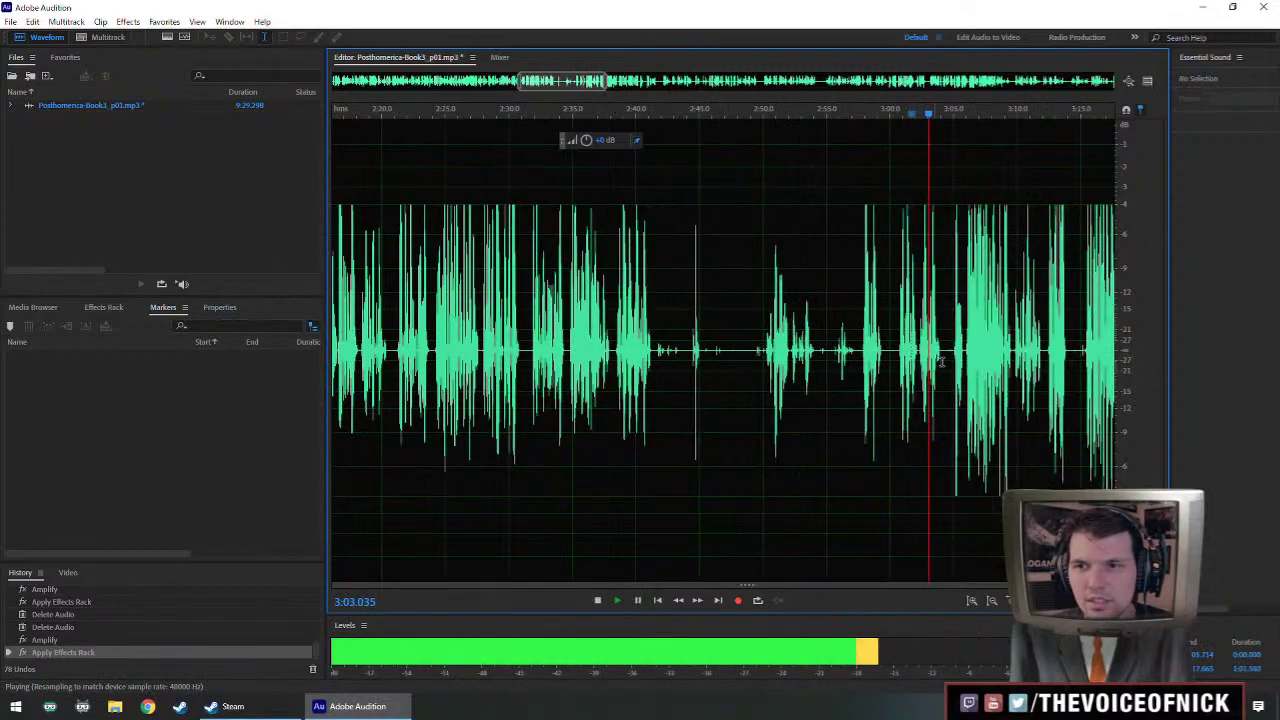
key("space")
- Replace the rejected takes from about 2:41.2 to 3:05.0 with about 1 second of silence
key("space")
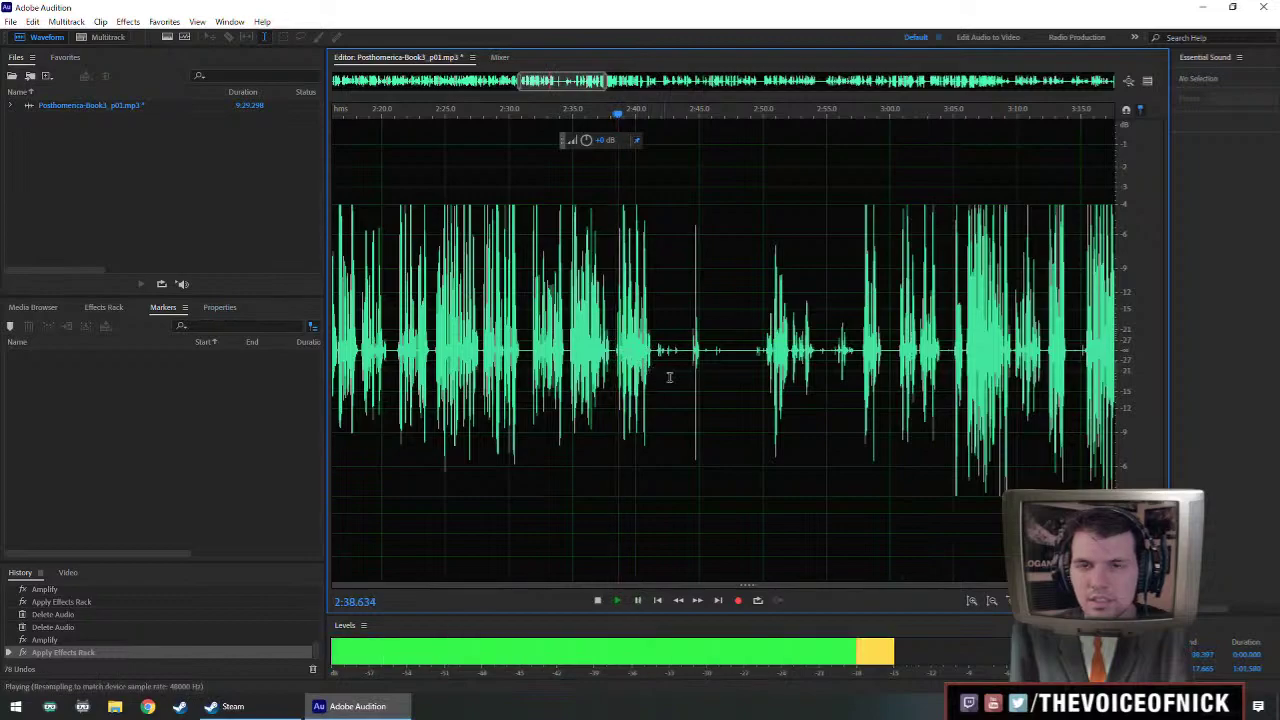
left_click_drag(662, 360, 952, 368)
scroll(952, 368, "up", 2)
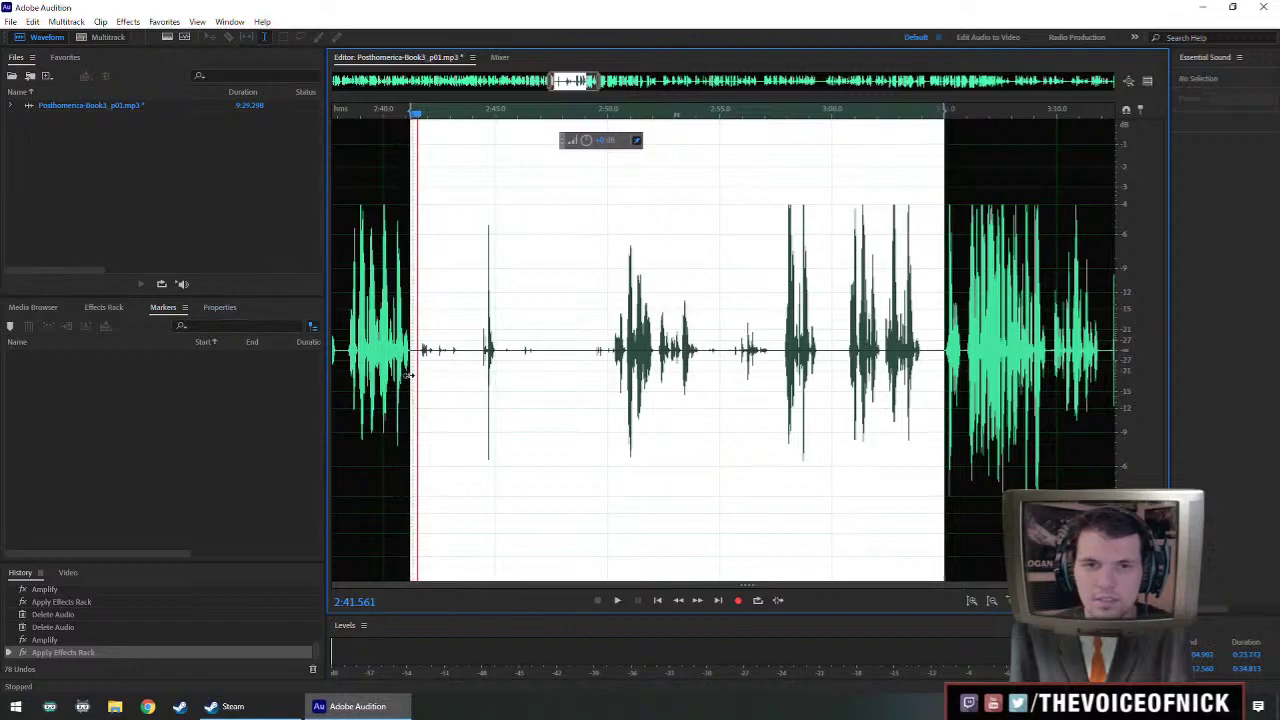
key("shift+i")
key("Return")
left_click(378, 330)
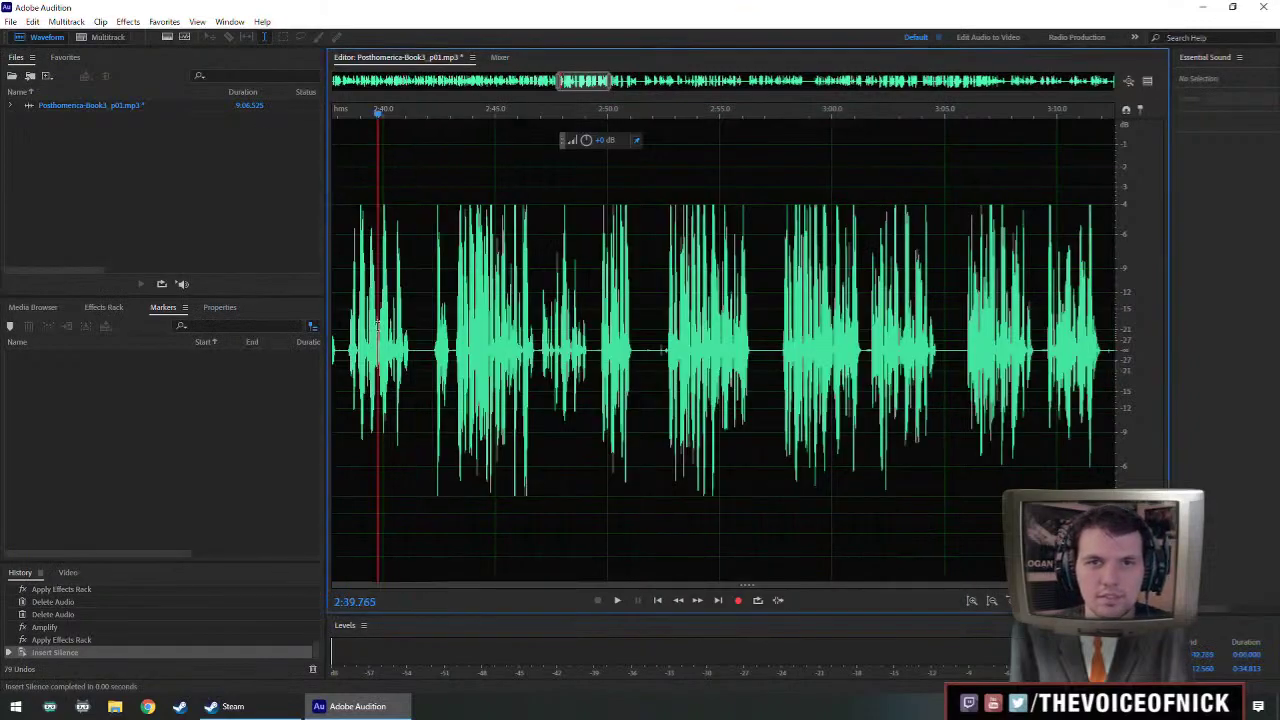
- Play back the new pause from about 2:39.8 and delete about 0.07 seconds of silence near 2:41.7
key("space")
left_click_drag(530, 369, 657, 366)
scroll(533, 343, "up", 1)
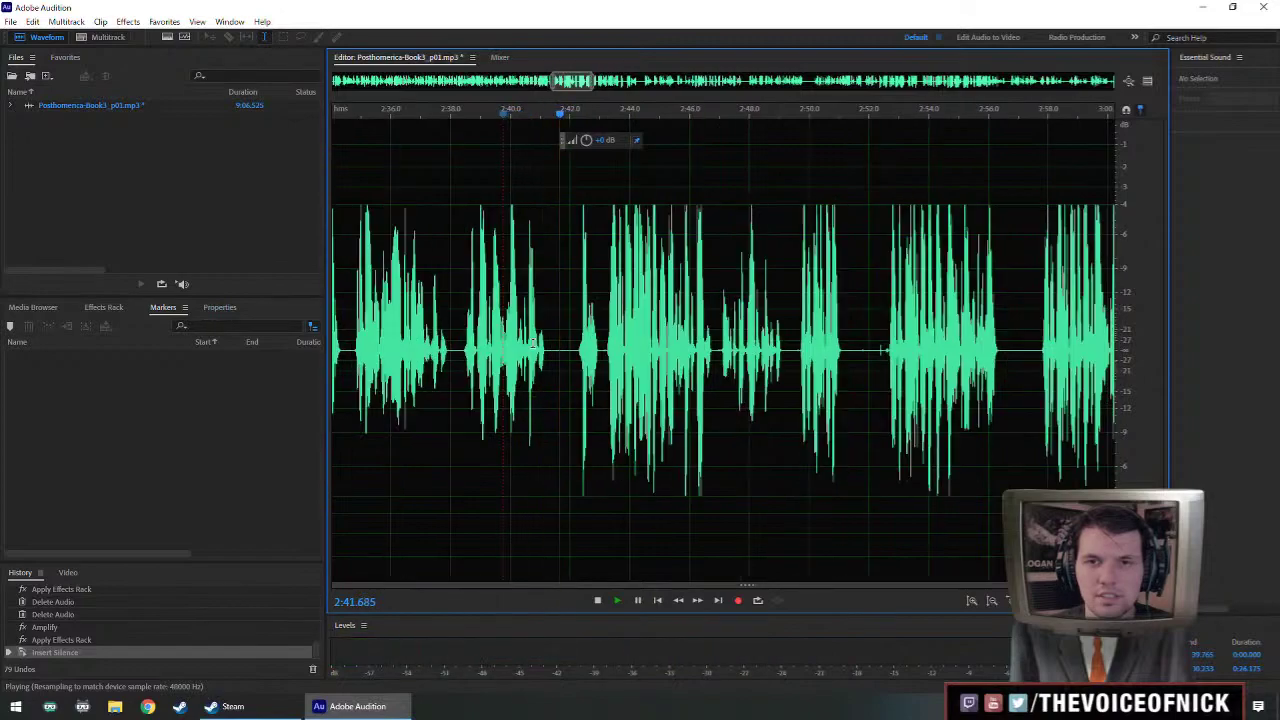
key("space")
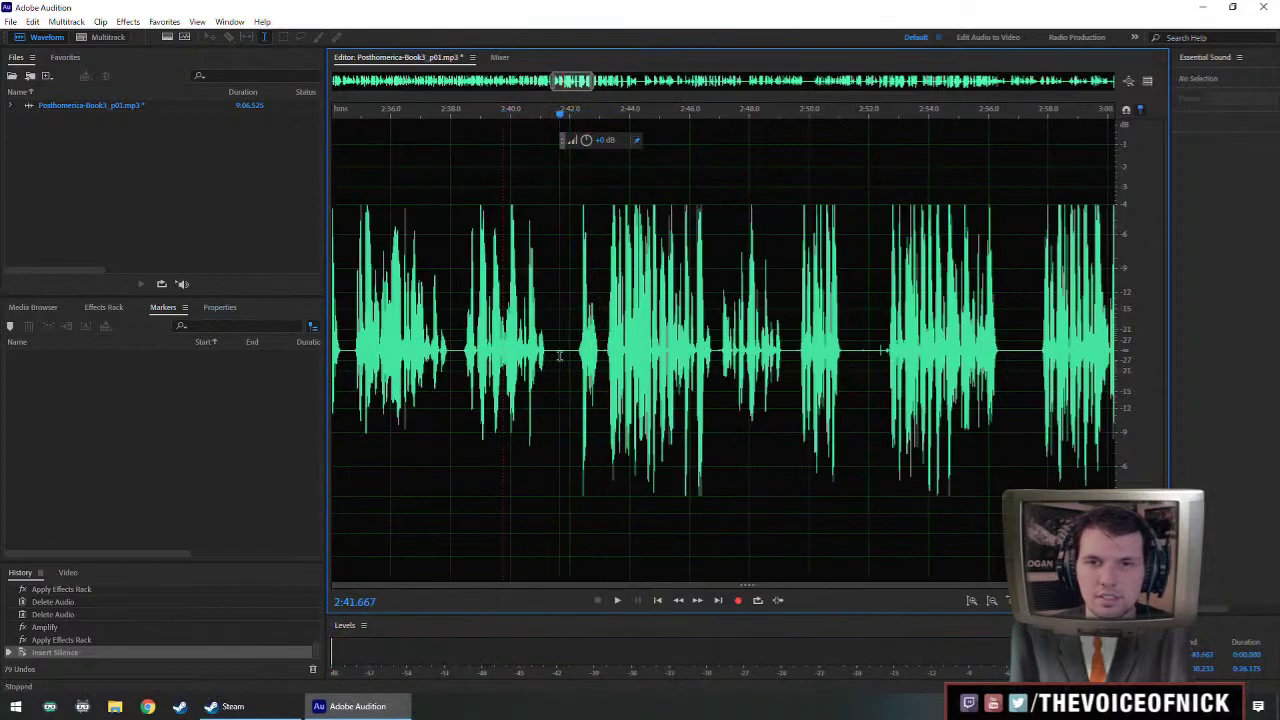
key("Delete")
left_click(517, 332)
scroll(467, 326, "up", 1)
left_click(459, 325)
- Review the waveform around the edited pause and save the narration file
scroll(483, 334, "down", 3)
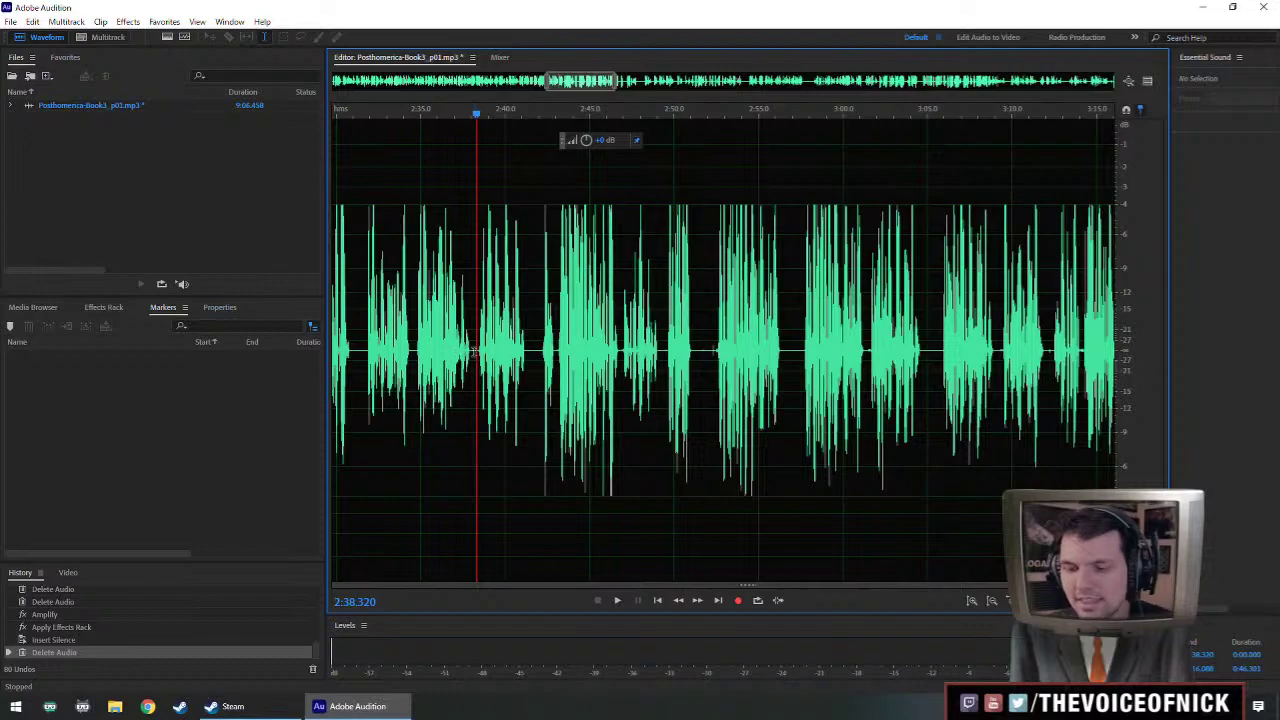
scroll(556, 345, "down", 2)
scroll(616, 346, "up", 2)
scroll(646, 349, "down", 2)
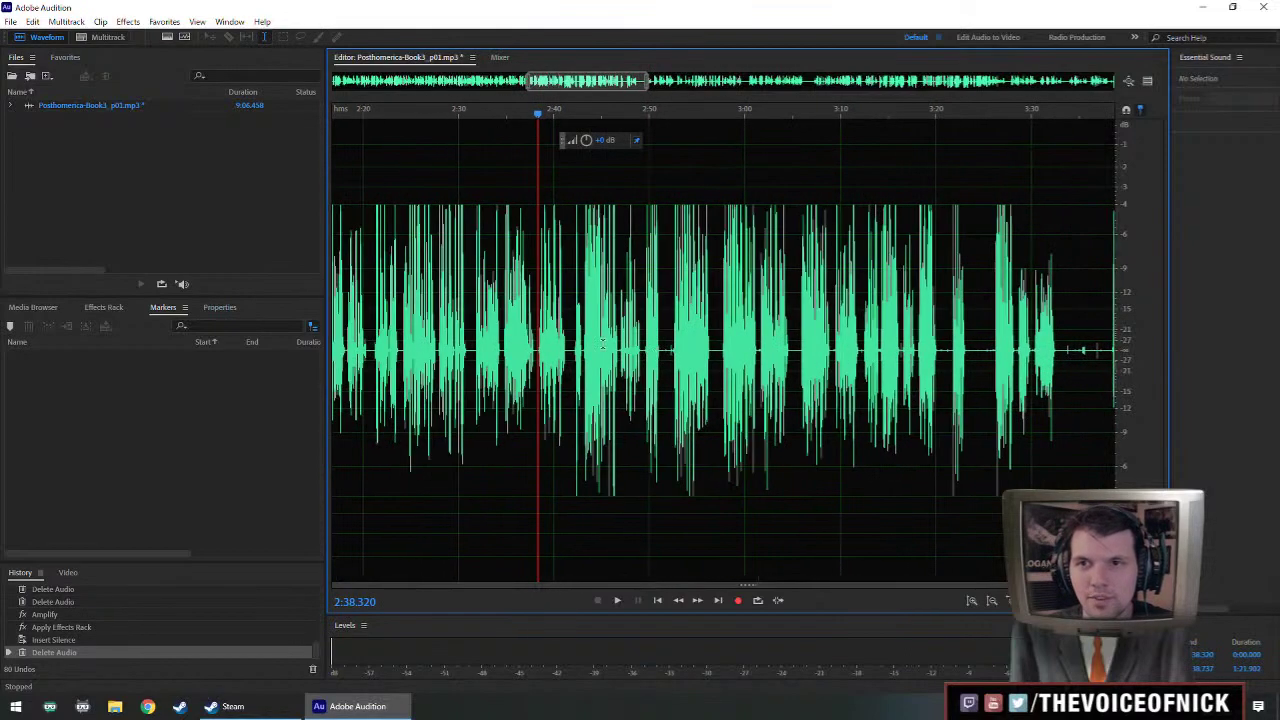
scroll(602, 344, "up", 2)
scroll(590, 340, "left", 5)
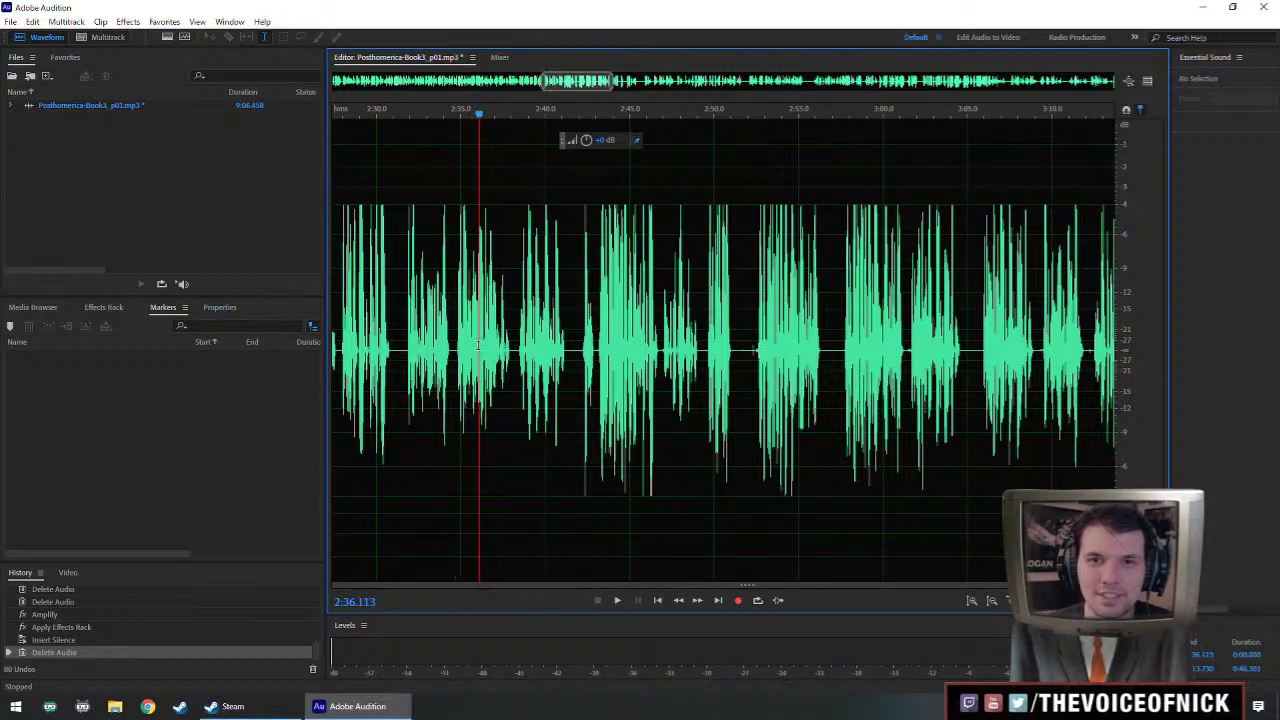
key("ctrl+s")
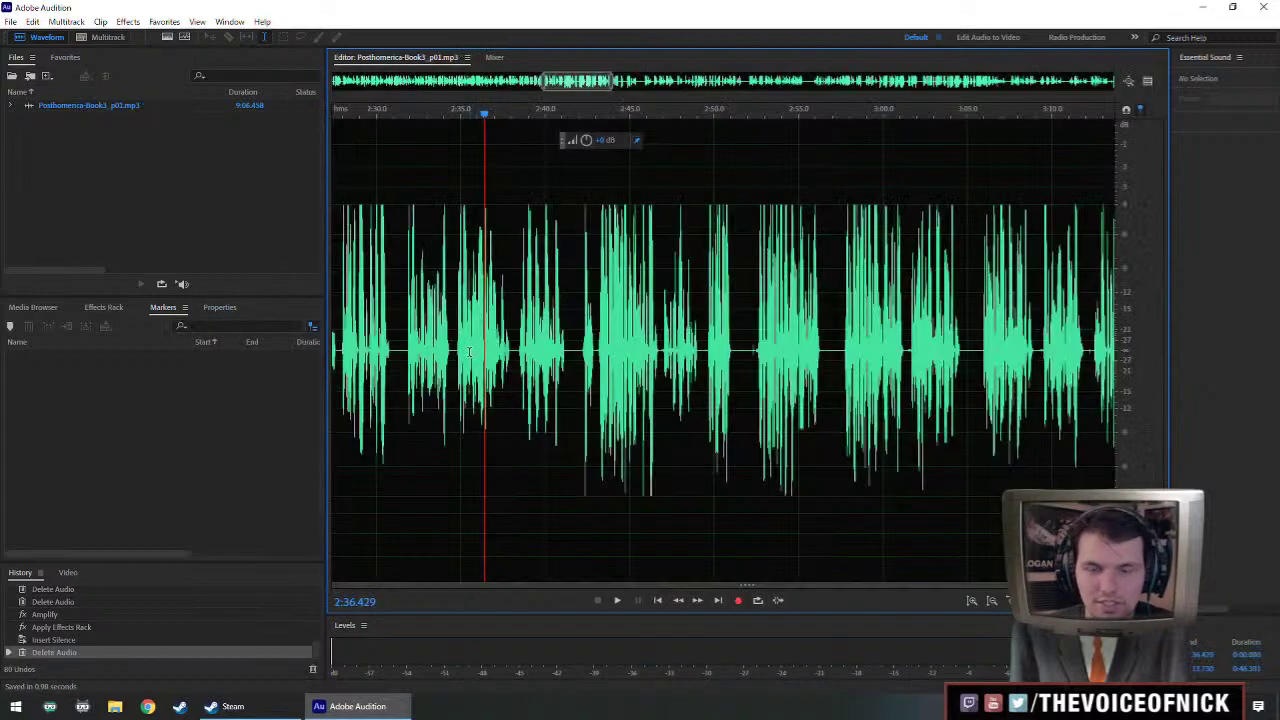
- Audition the pause from about 2:35.6, delete about 0.18 seconds of silence near 2:41.8, and replay from about 2:38.4
scroll(612, 380, "down", 1)
scroll(673, 351, "up", 1)
scroll(704, 330, "down", 1)
scroll(671, 349, "up", 1)
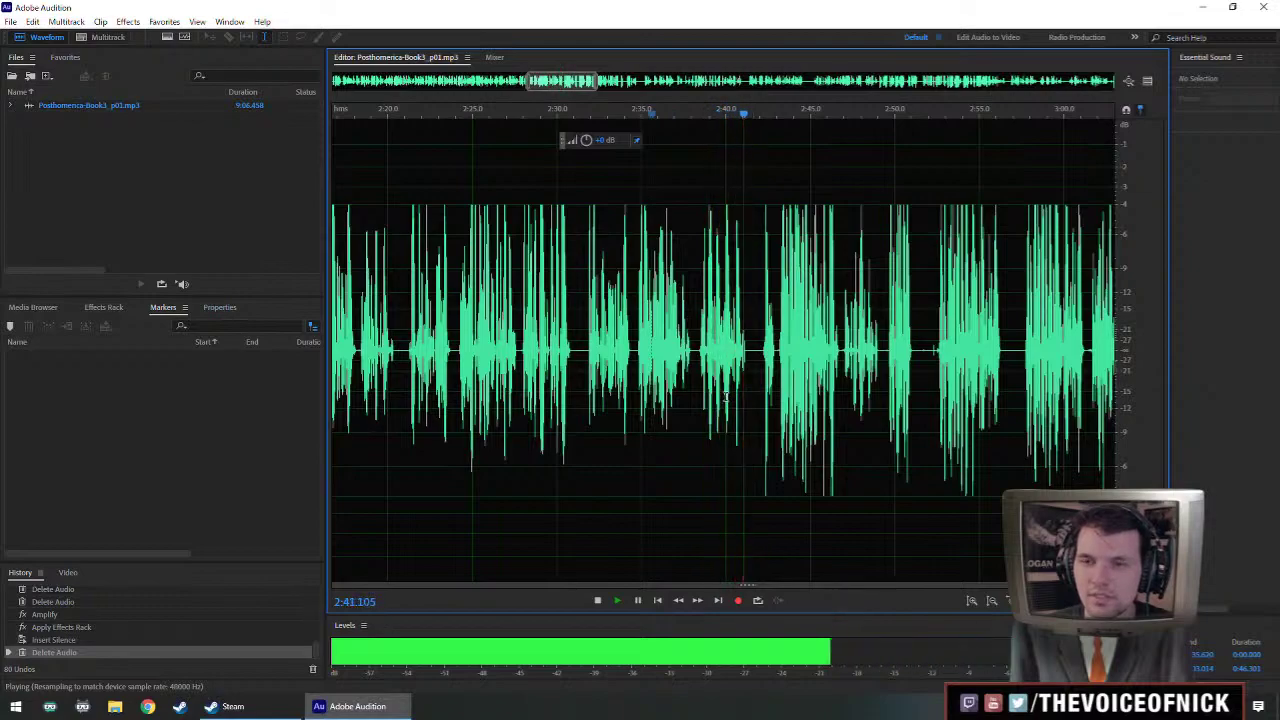
scroll(757, 366, "up", 4)
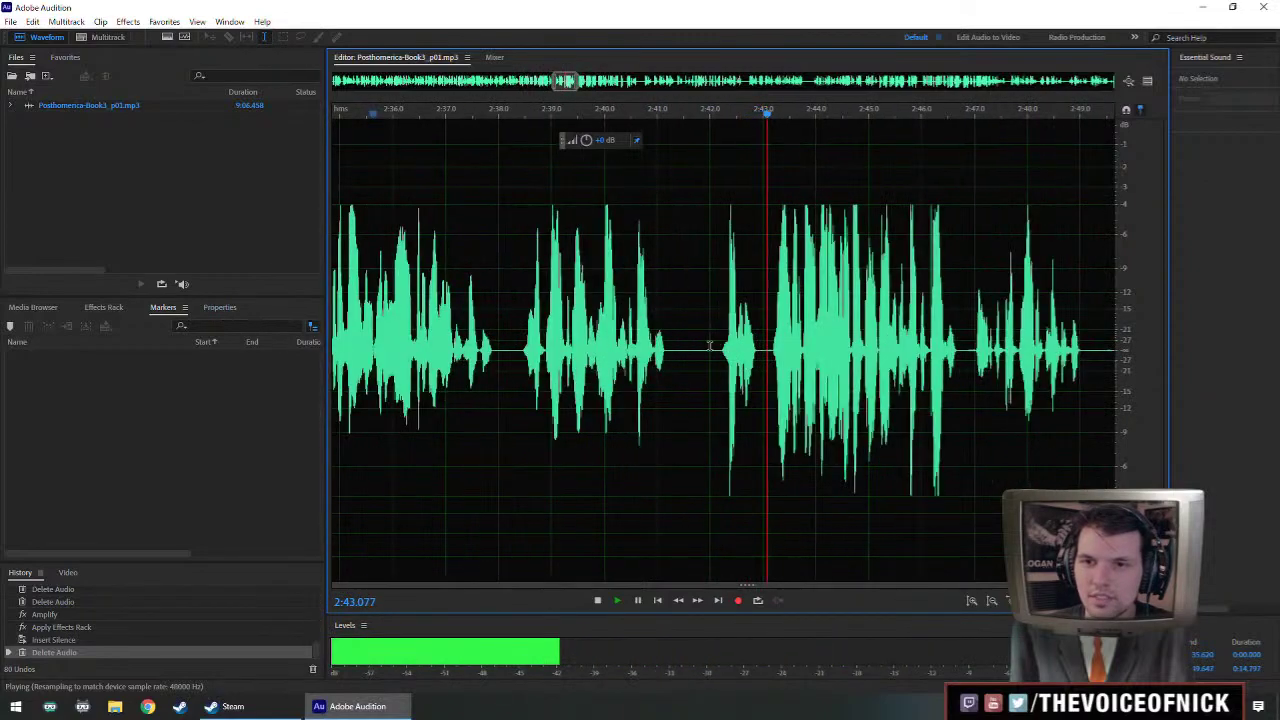
key("space")
left_click_drag(695, 354, 702, 355)
key("Delete")
left_click(520, 325)
key("space")
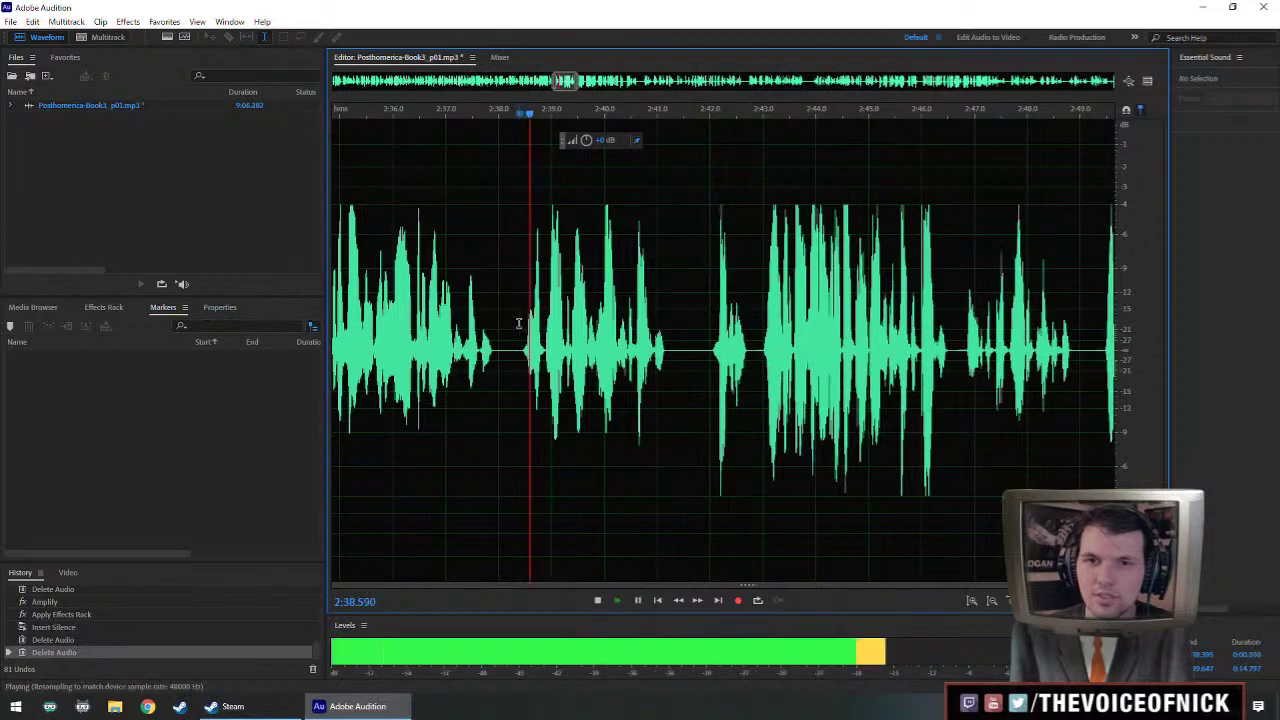
- Listen on through the lines up to about 2:50, and sample the one starting near 2:52.4
scroll(555, 318, "down", 3)
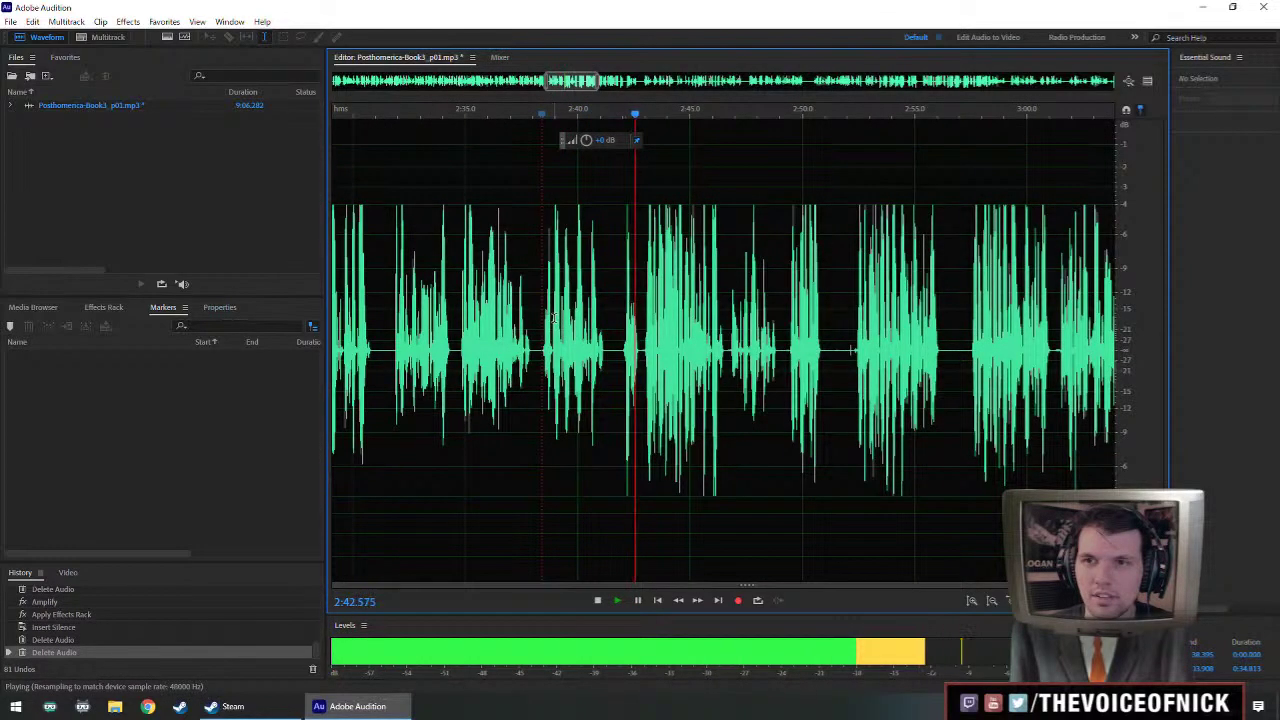
scroll(628, 335, "up", 3)
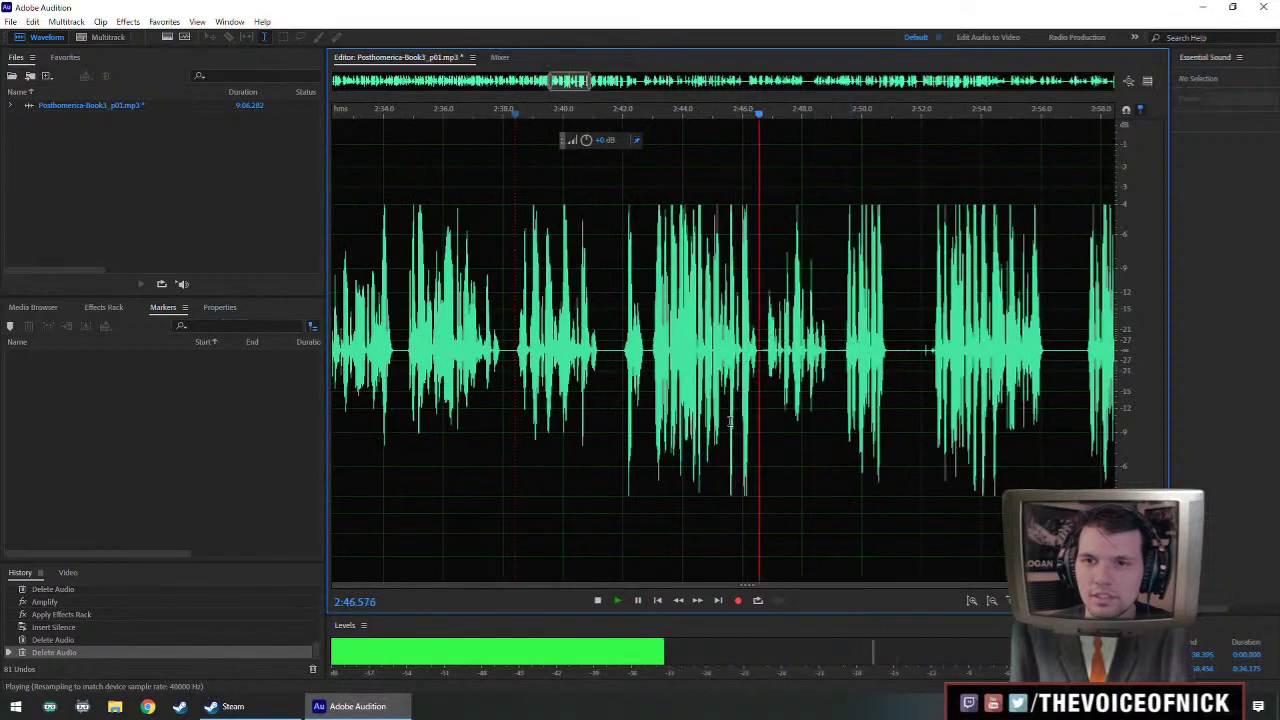
left_click_drag(877, 388, 799, 382)
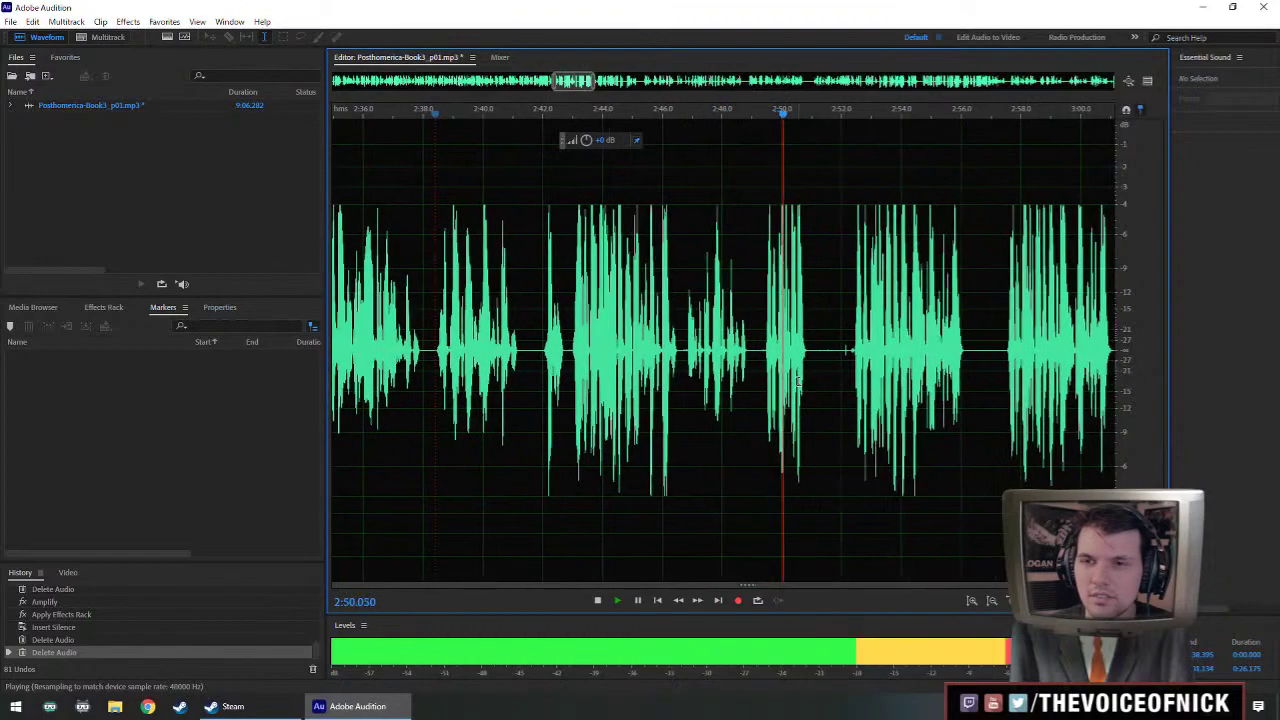
left_click(853, 368)
scroll(919, 367, "up", 2)
key("space")
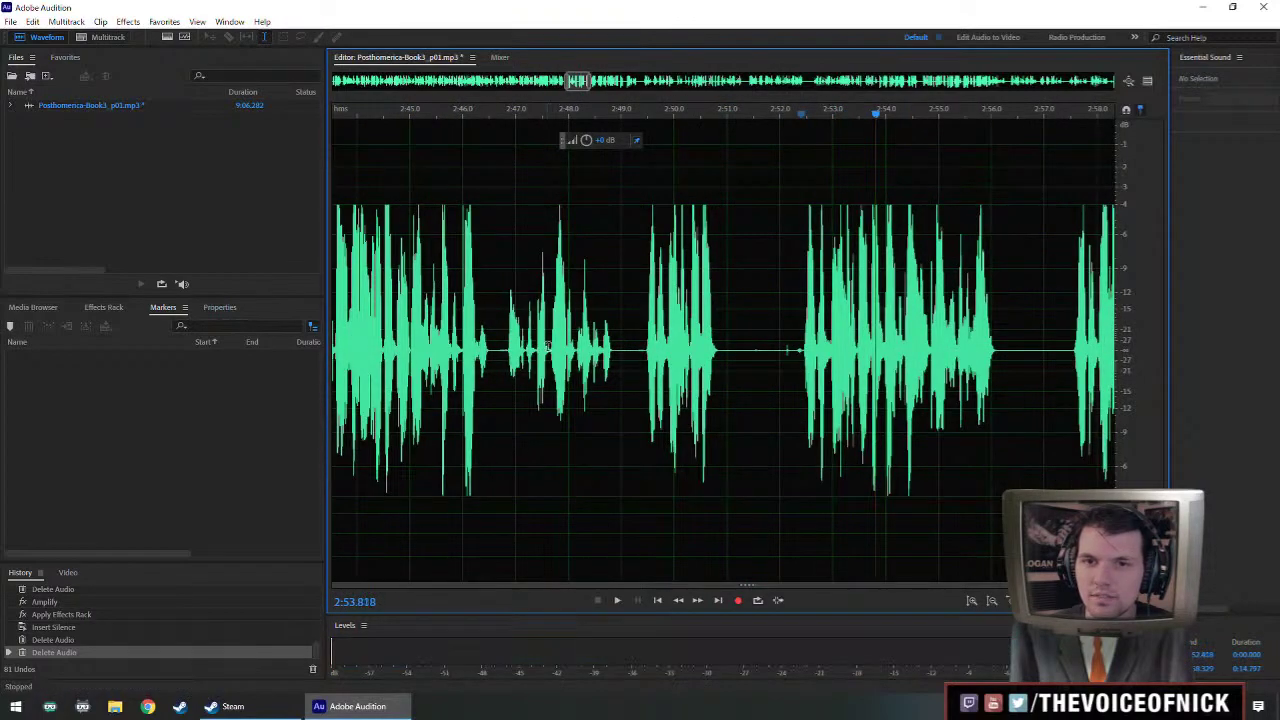
- Audition the words around 2:47.4 repeatedly to locate the overly loud part of the syllable
left_click(549, 362)
key("space")
scroll(570, 358, "up", 2)
key("space")
key("space")
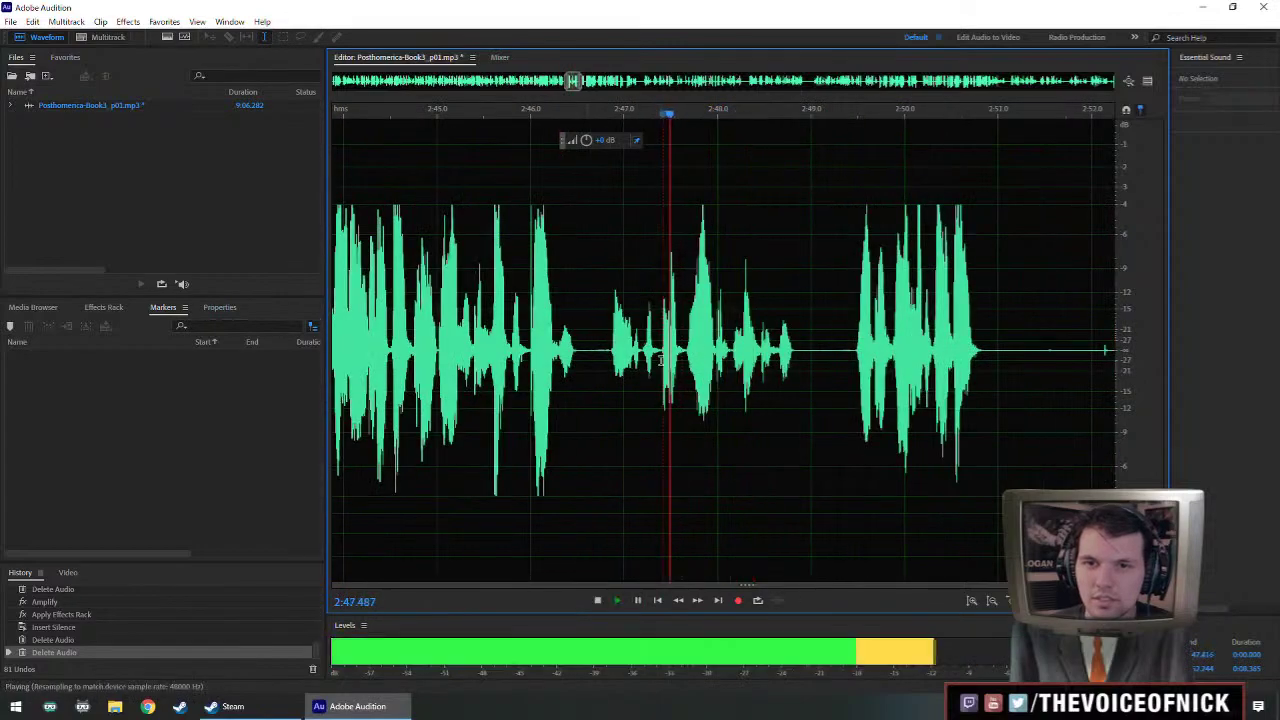
key("space")
scroll(660, 355, "up", 2)
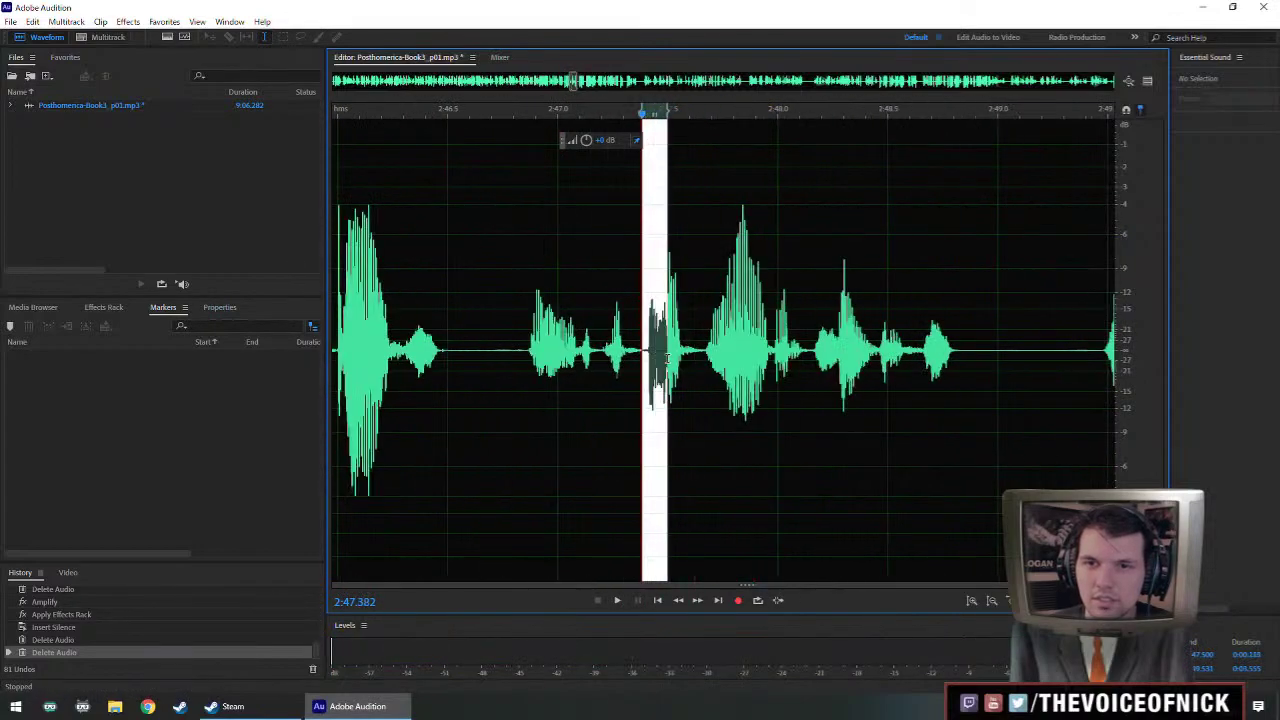
key("space")
left_click_drag(685, 357, 656, 358)
key("space")
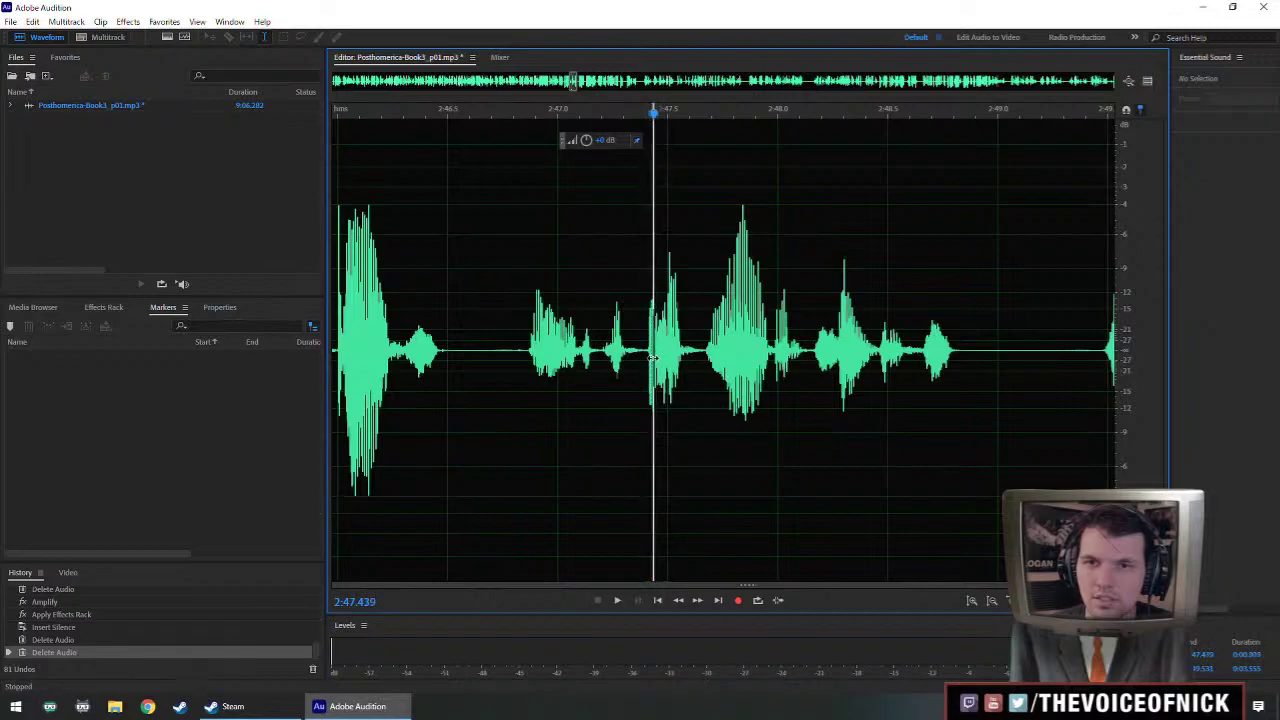
- Lower the volume of about 0.05 seconds of audio from 2:47.44 and replay from about 2:47.2
left_click_drag(655, 358, 662, 358)
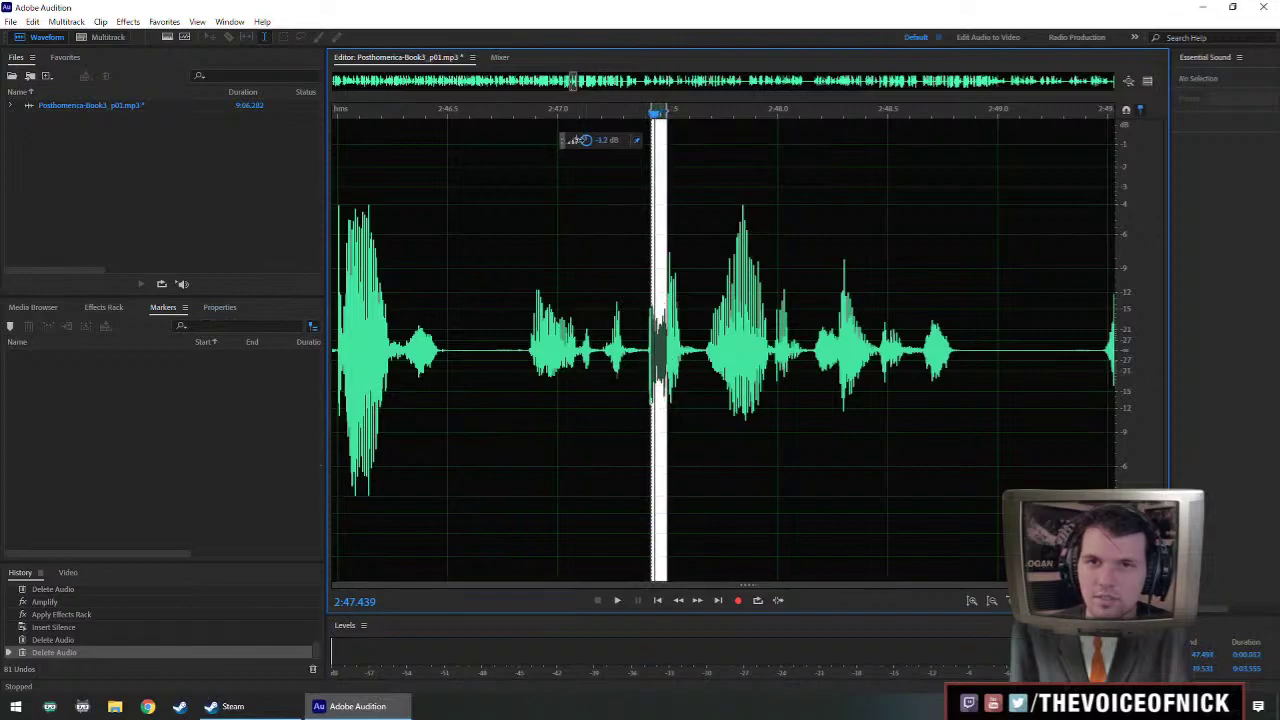
left_click_drag(573, 171, 573, 172)
left_click(595, 318)
key("space")
scroll(697, 300, "down", 4)
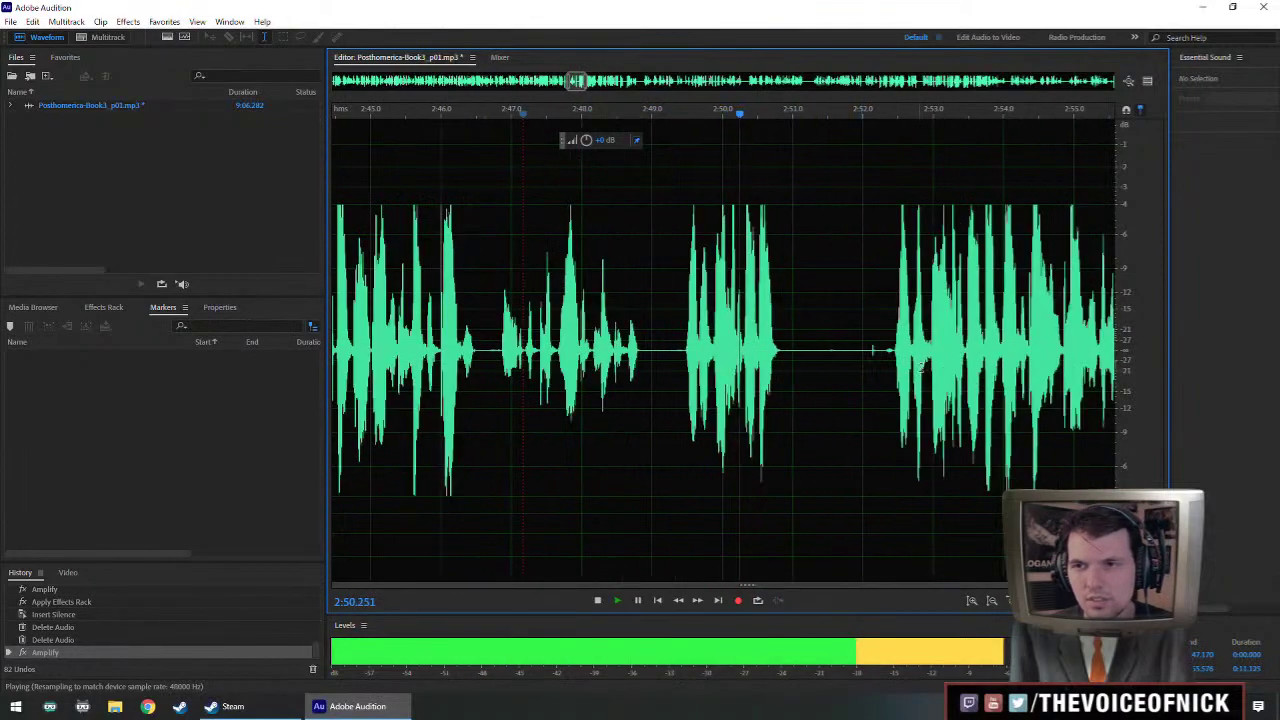
- Delete the roughly 2.97-second unwanted take starting near 2:49.5 and replay from about 2:45.6
key("space")
left_click_drag(890, 352, 686, 366)
key("Delete")
key("space")
key("minus")
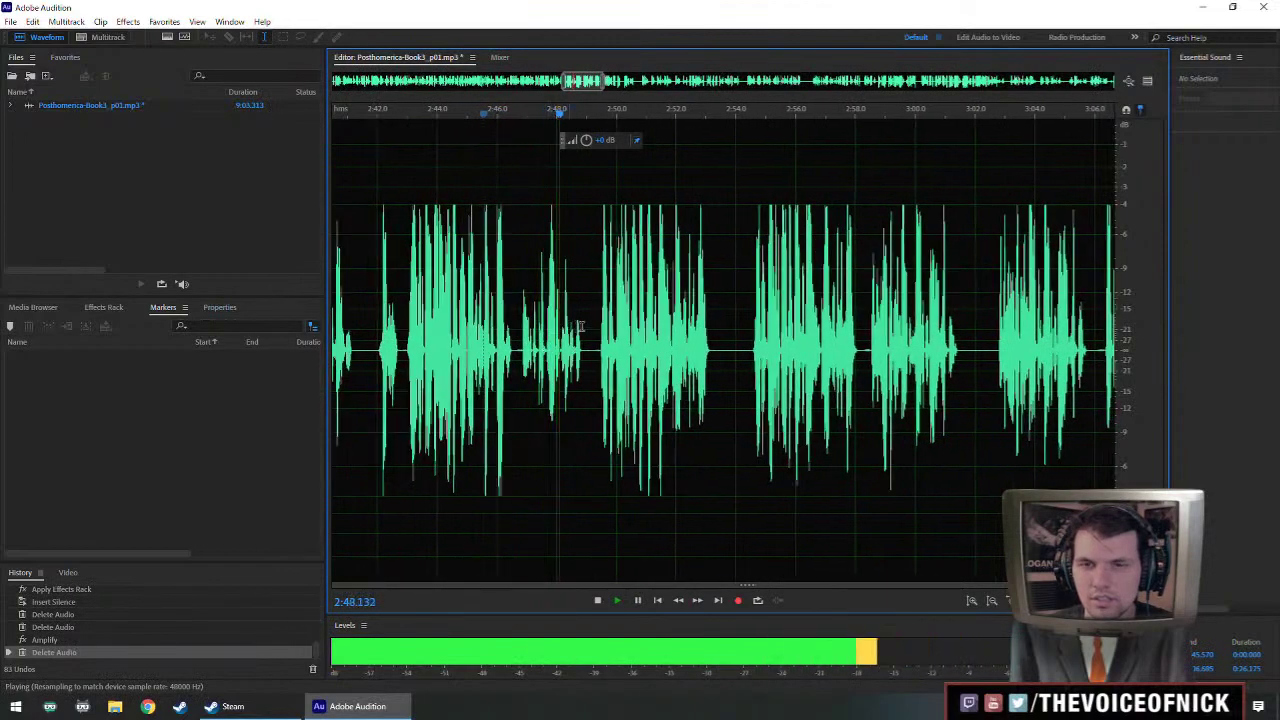
- Delete about 0.07 seconds of silence from the pause near 2:49 and replay from about 2:44.0
key("equal")
key("space")
left_click_drag(592, 356, 586, 356)
key("Delete")
left_click(407, 300)
key("space")
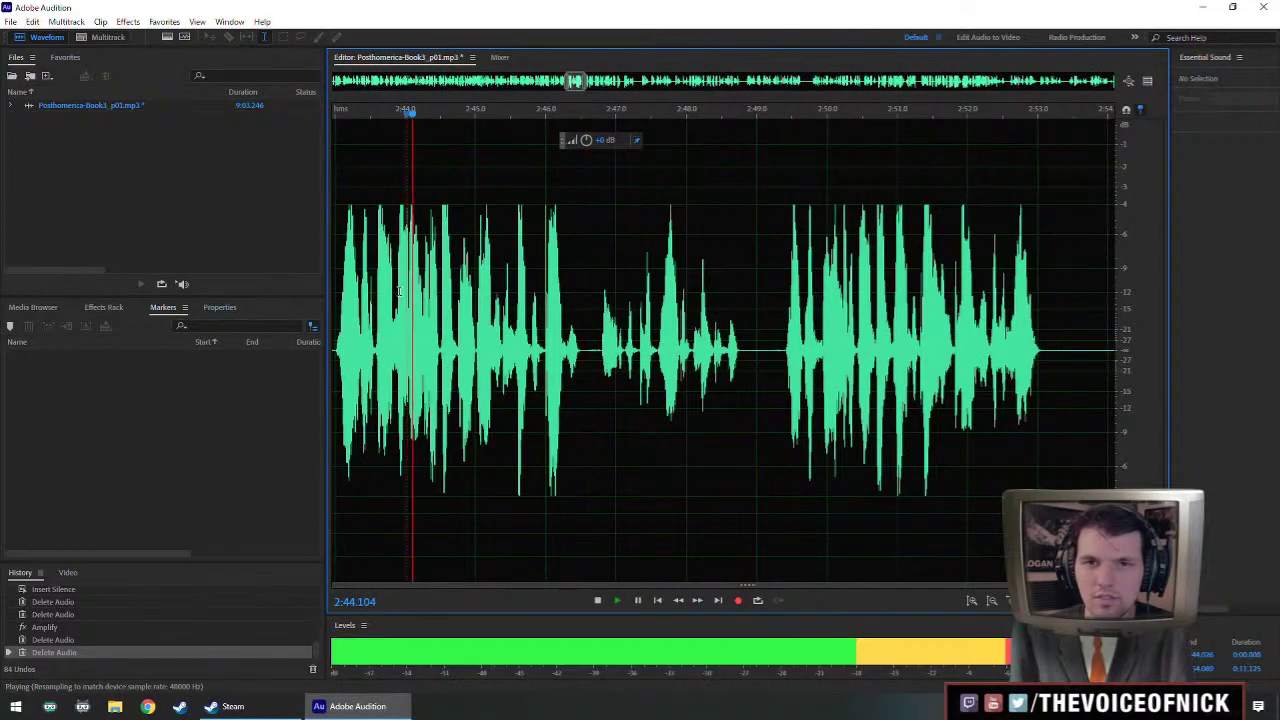
- Listen on through the line and compare the takes starting near 2:49.4 and 2:54.5
scroll(407, 298, "down", 3)
left_click_drag(408, 295, 569, 325)
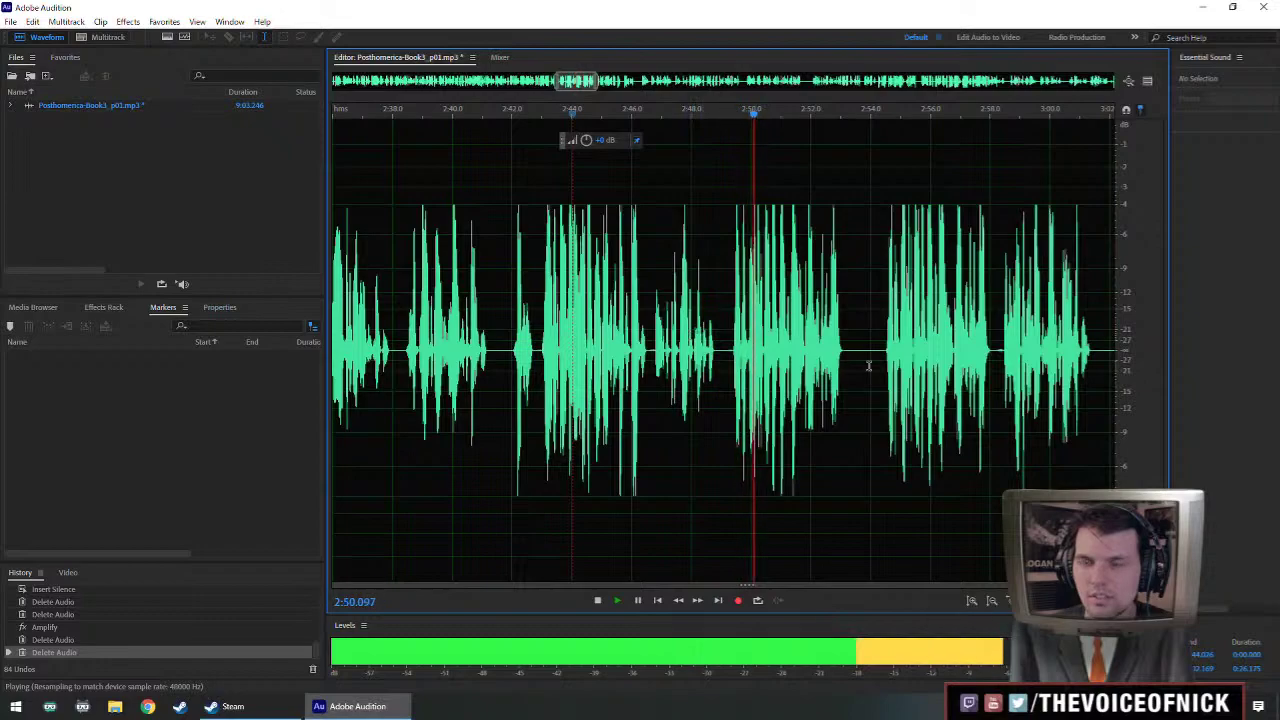
scroll(887, 354, "up", 2)
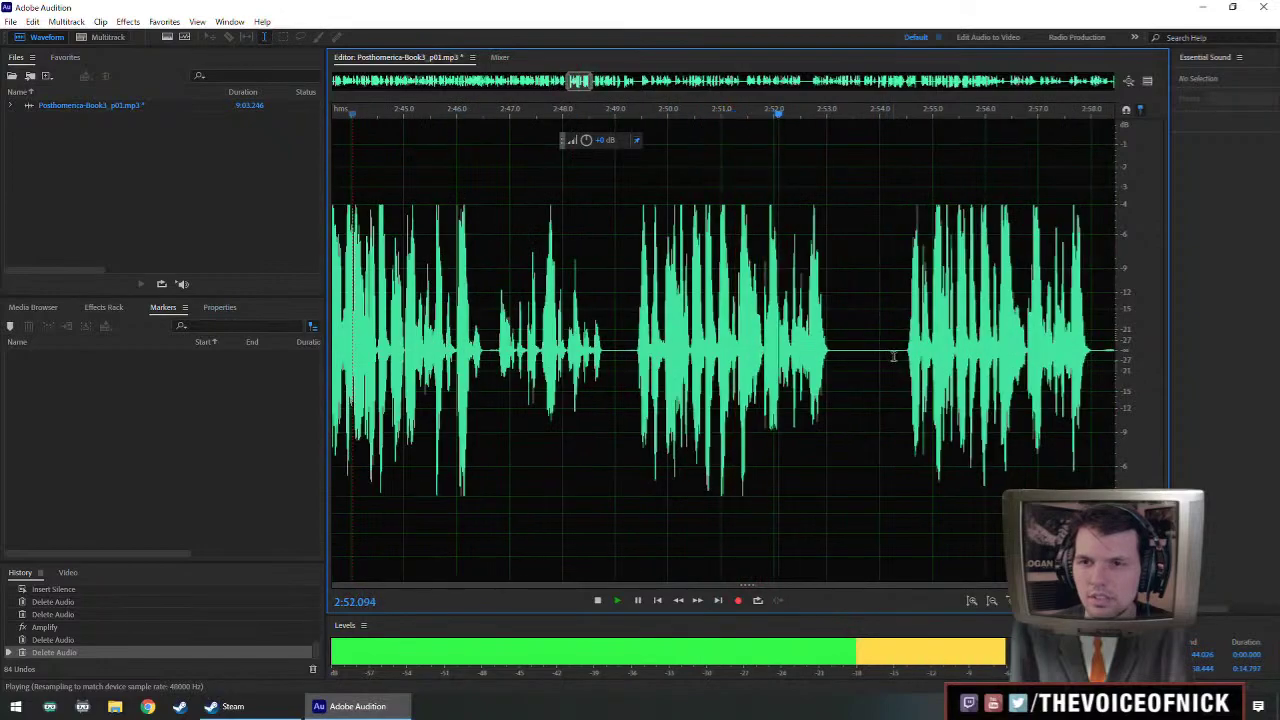
left_click(907, 356)
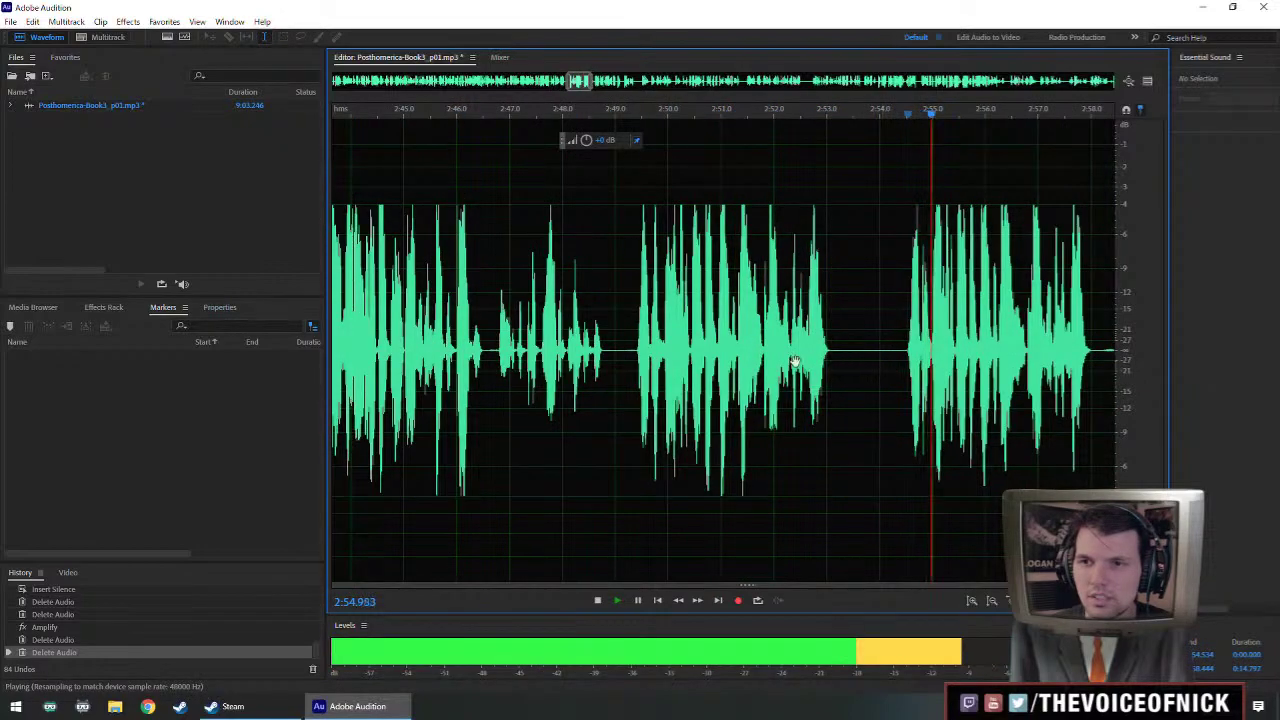
left_click_drag(795, 361, 783, 346)
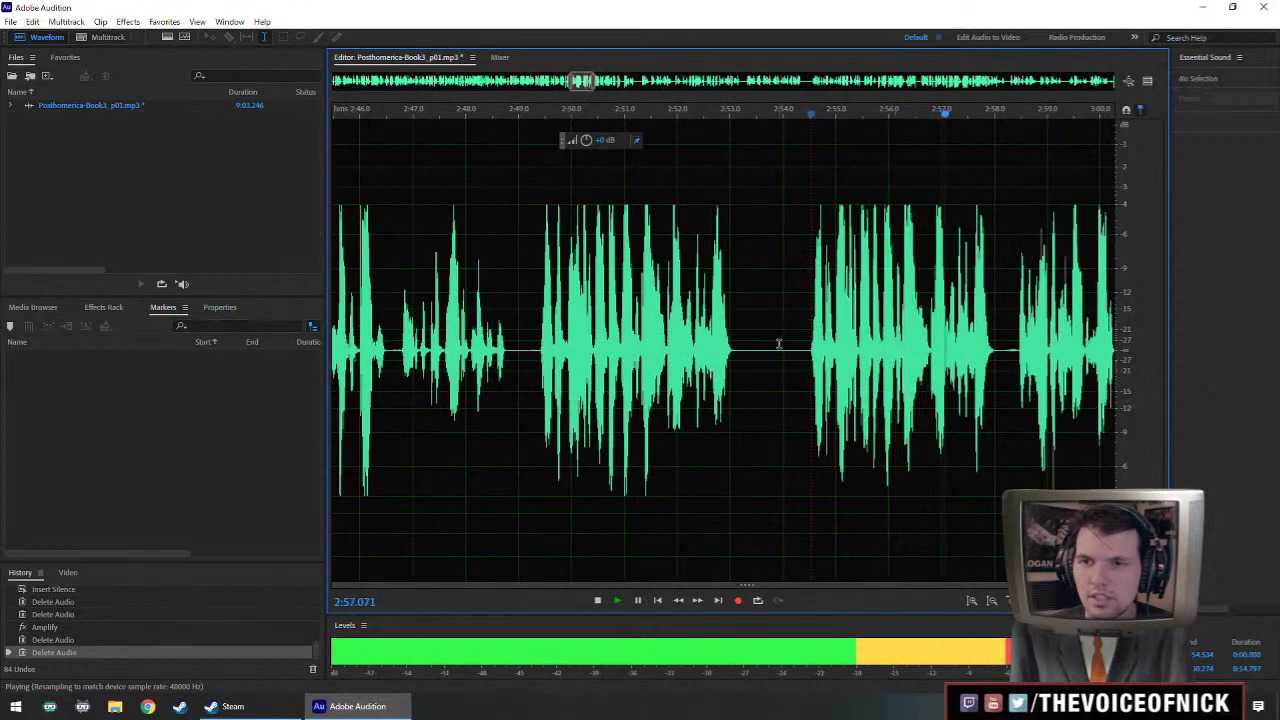
key("space")
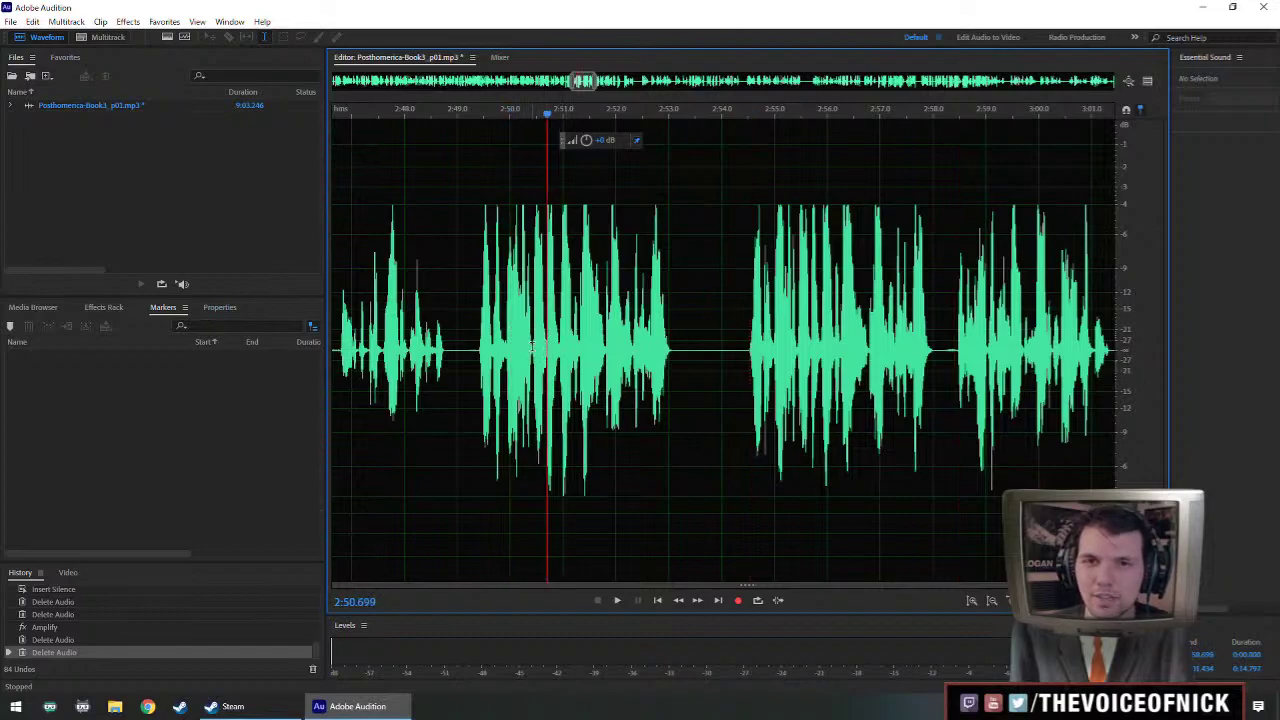
key("space")
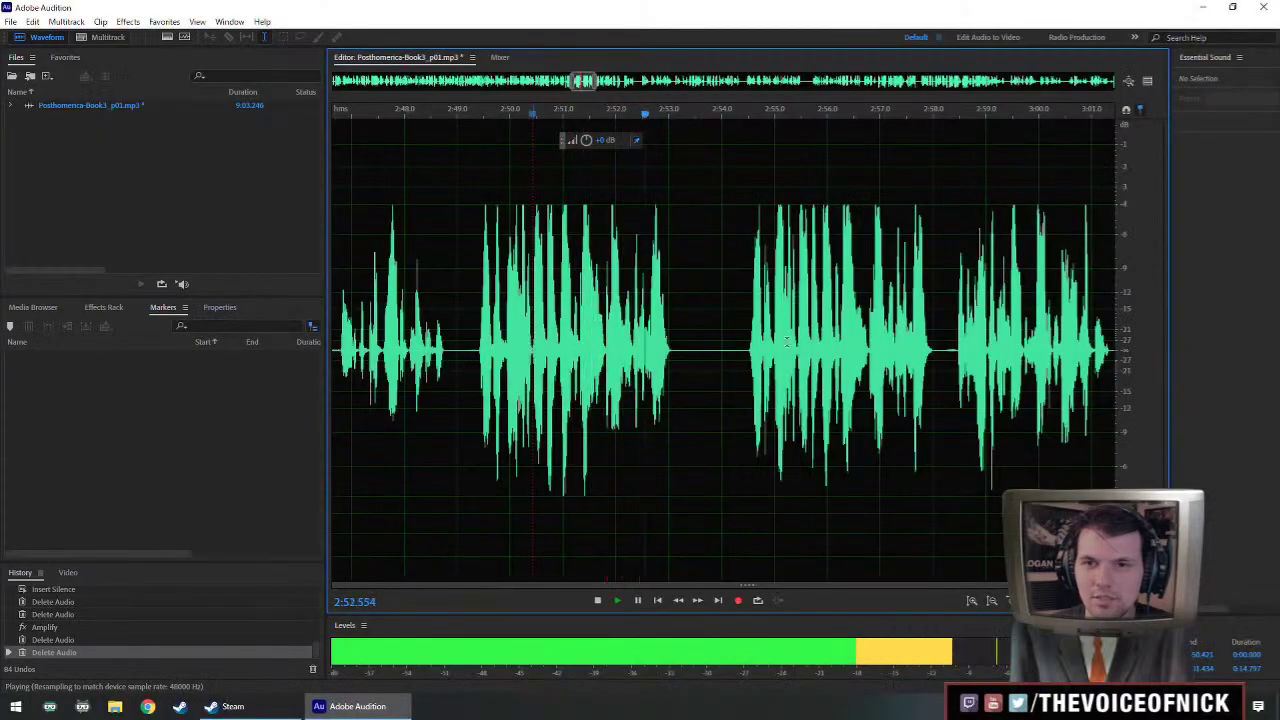
left_click(856, 360)
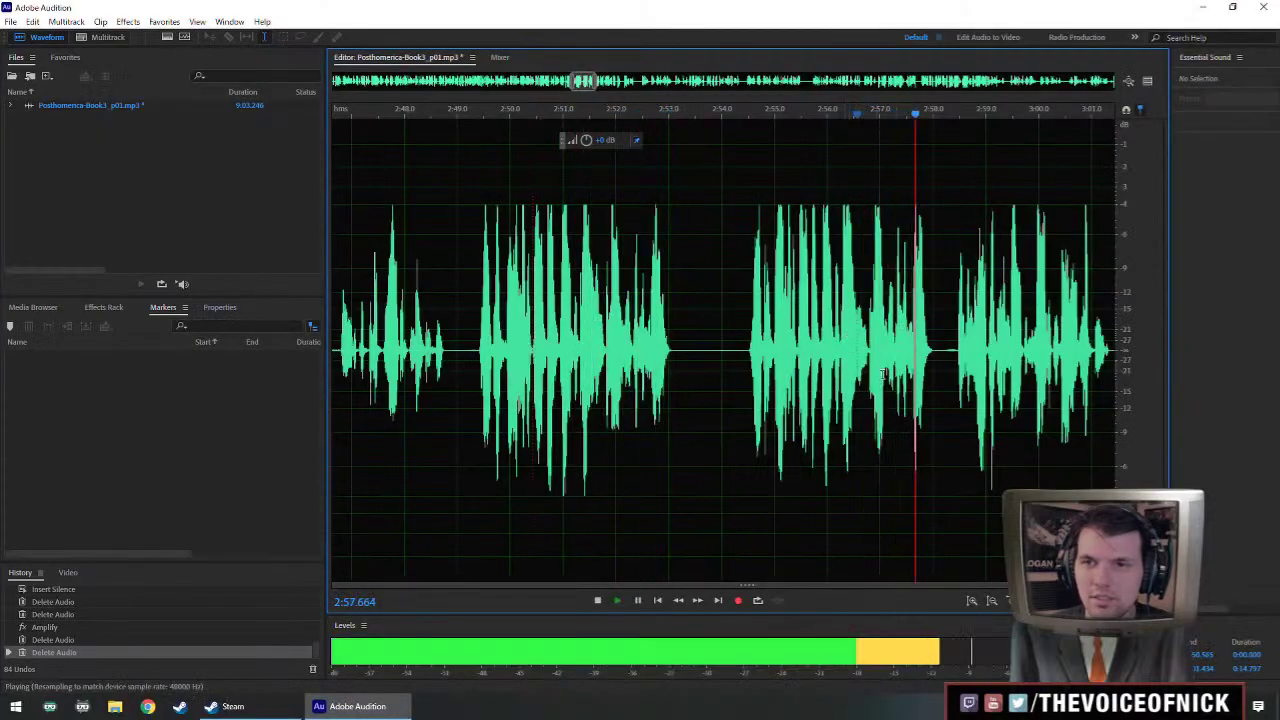
key("space")
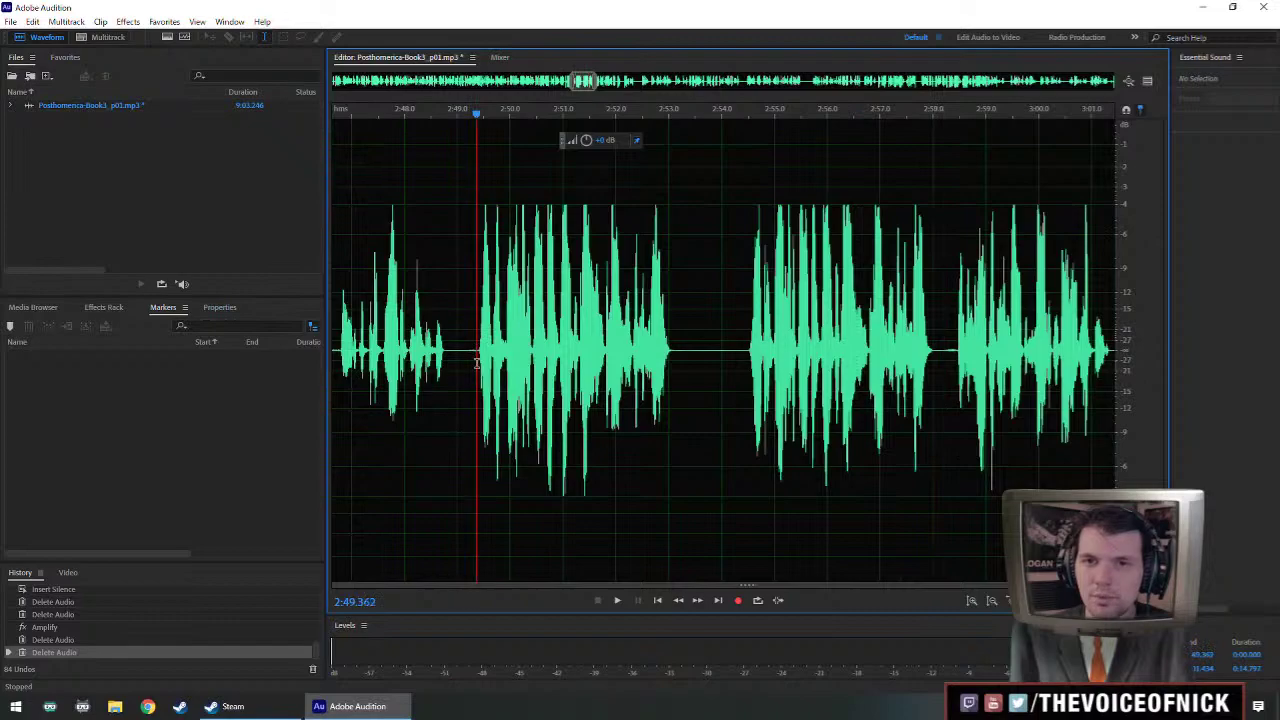
key("space")
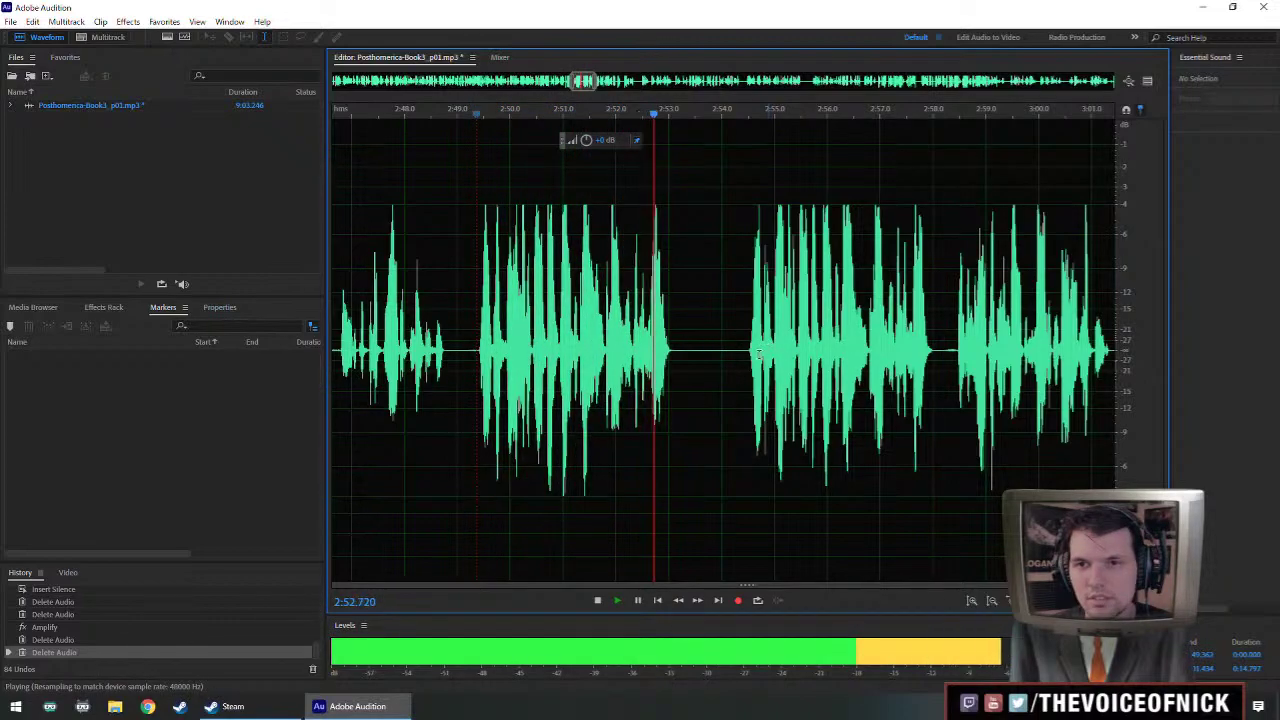
left_click(750, 360)
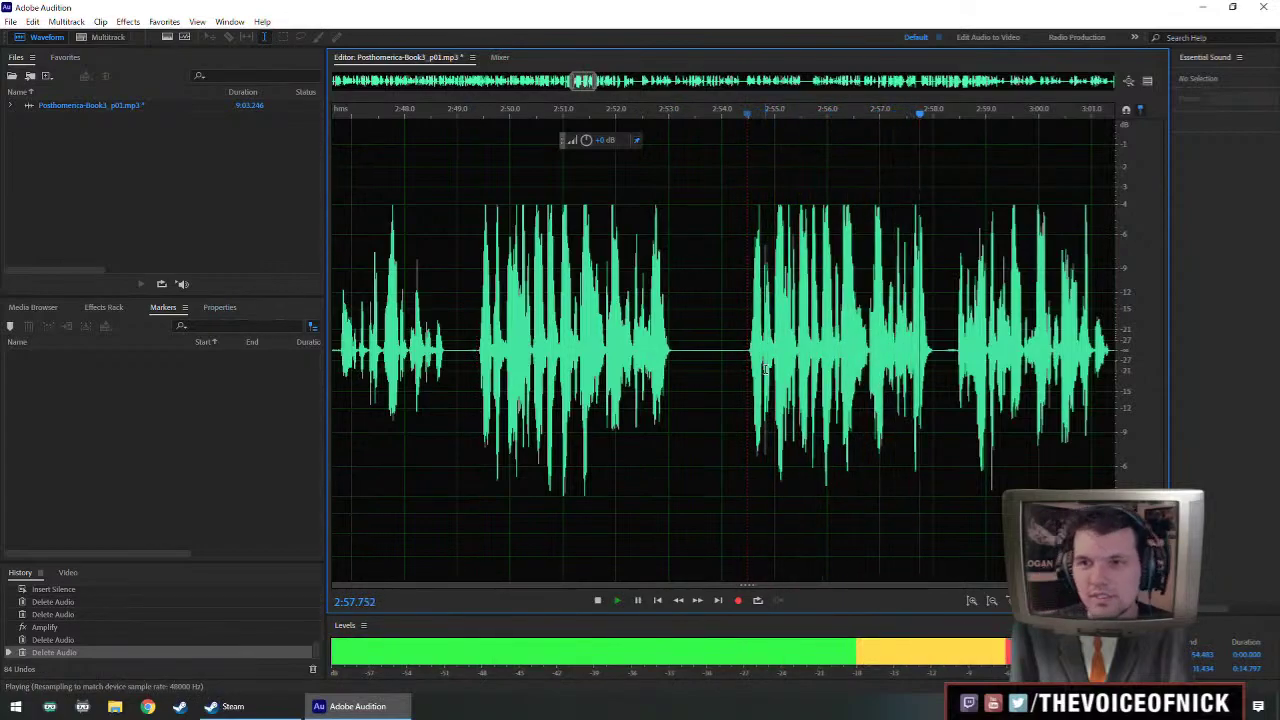
scroll(765, 370, "down", 3)
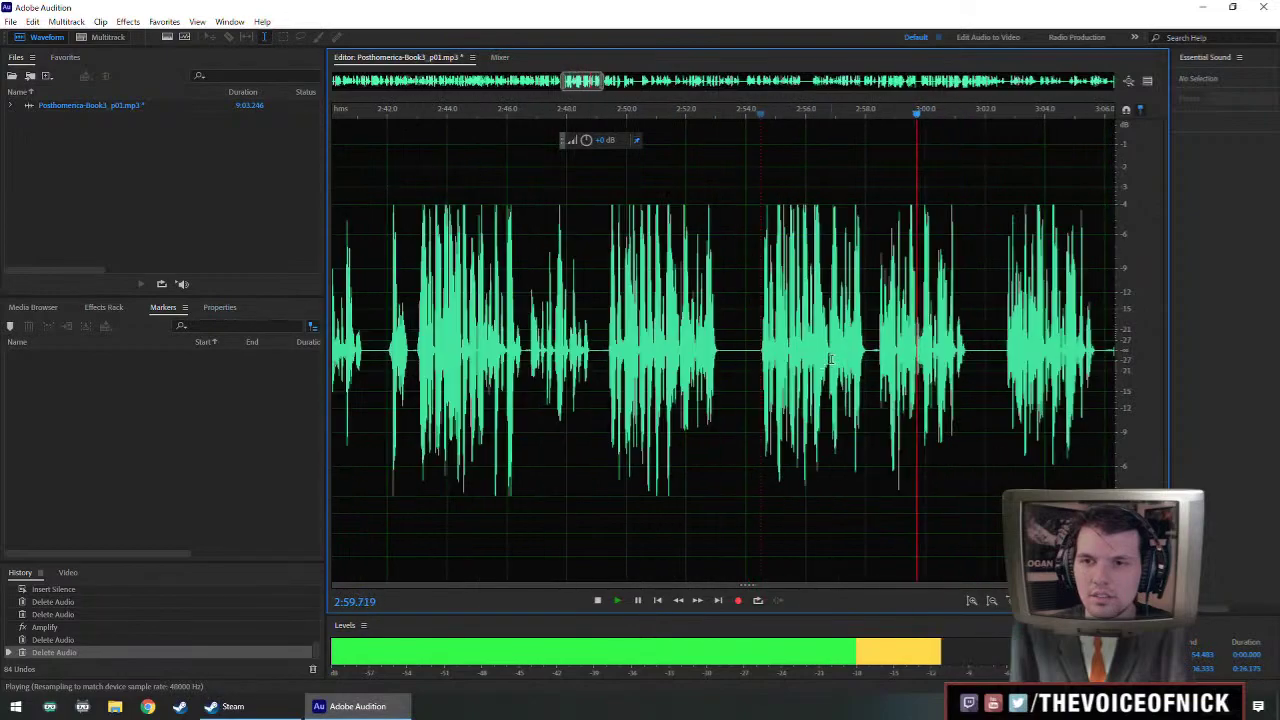
- Delete the repeated take together with its preceding gap, about 4.9 seconds from 2:53.05
scroll(775, 363, "up", 2)
left_click_drag(652, 354, 913, 414)
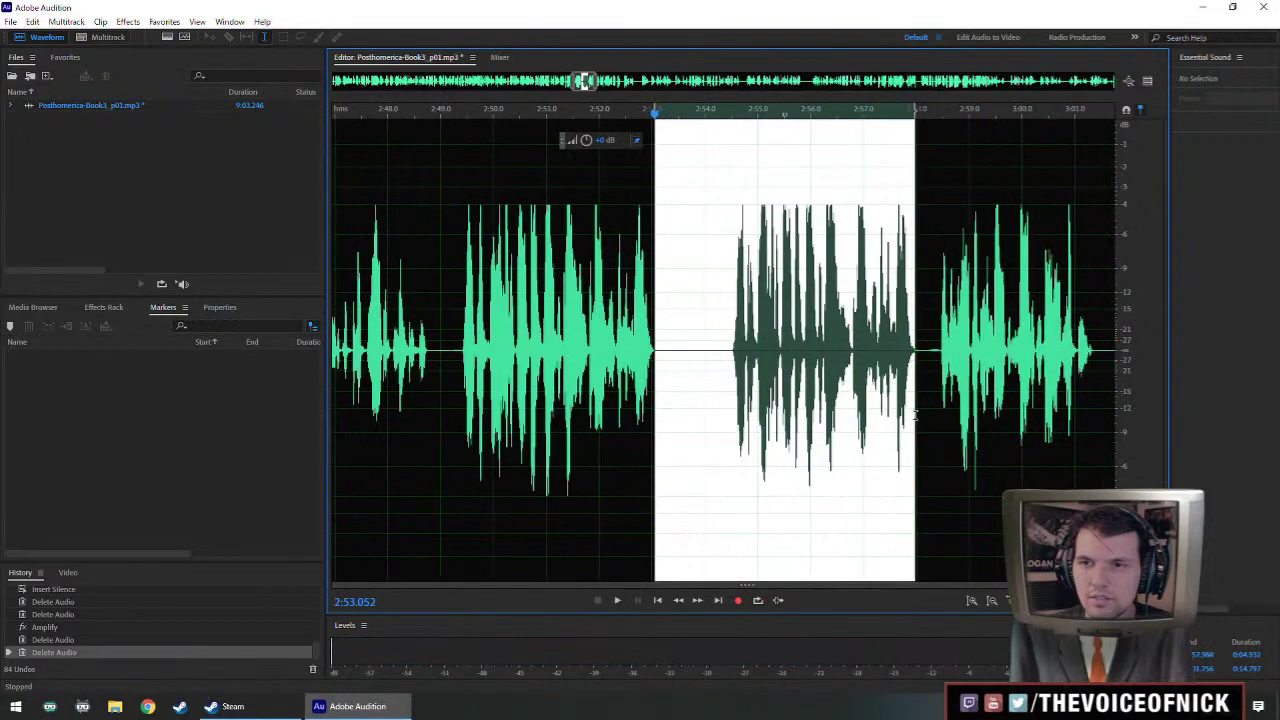
key("Delete")
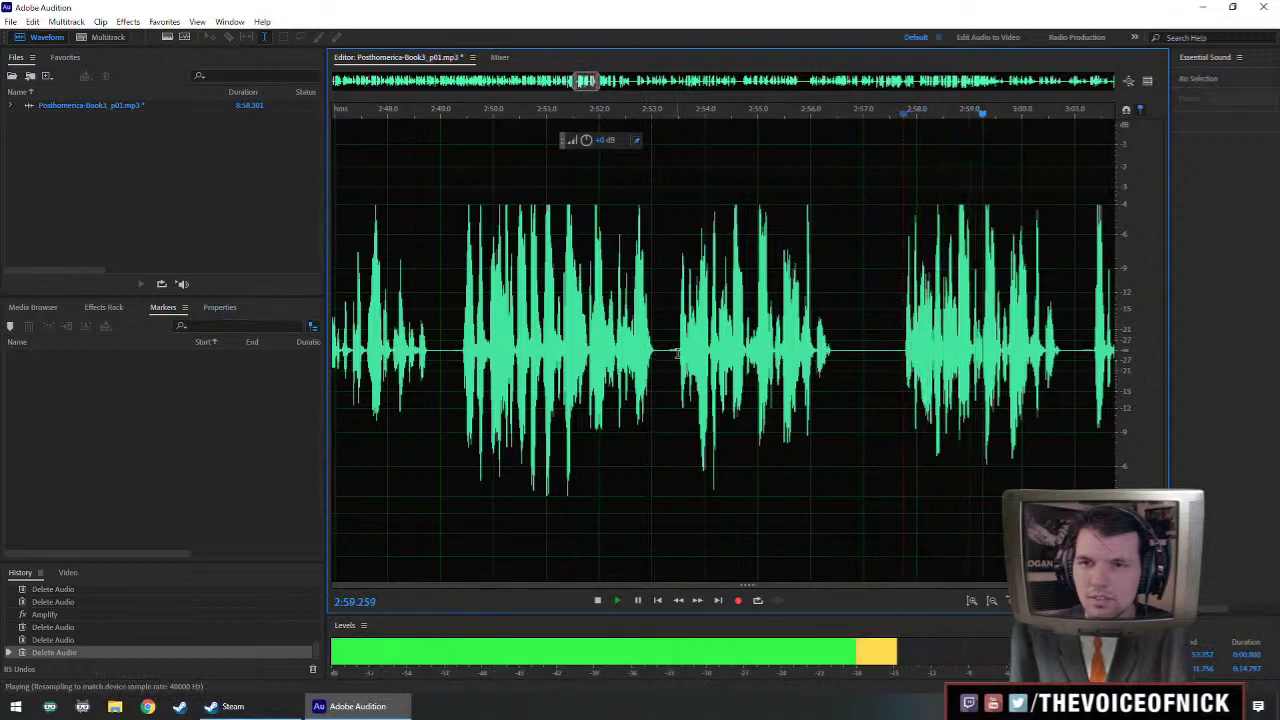
- Delete the next unwanted take of about 4.25 seconds from 2:53.53 and replay from about 2:50.4
left_click_drag(680, 380, 903, 417)
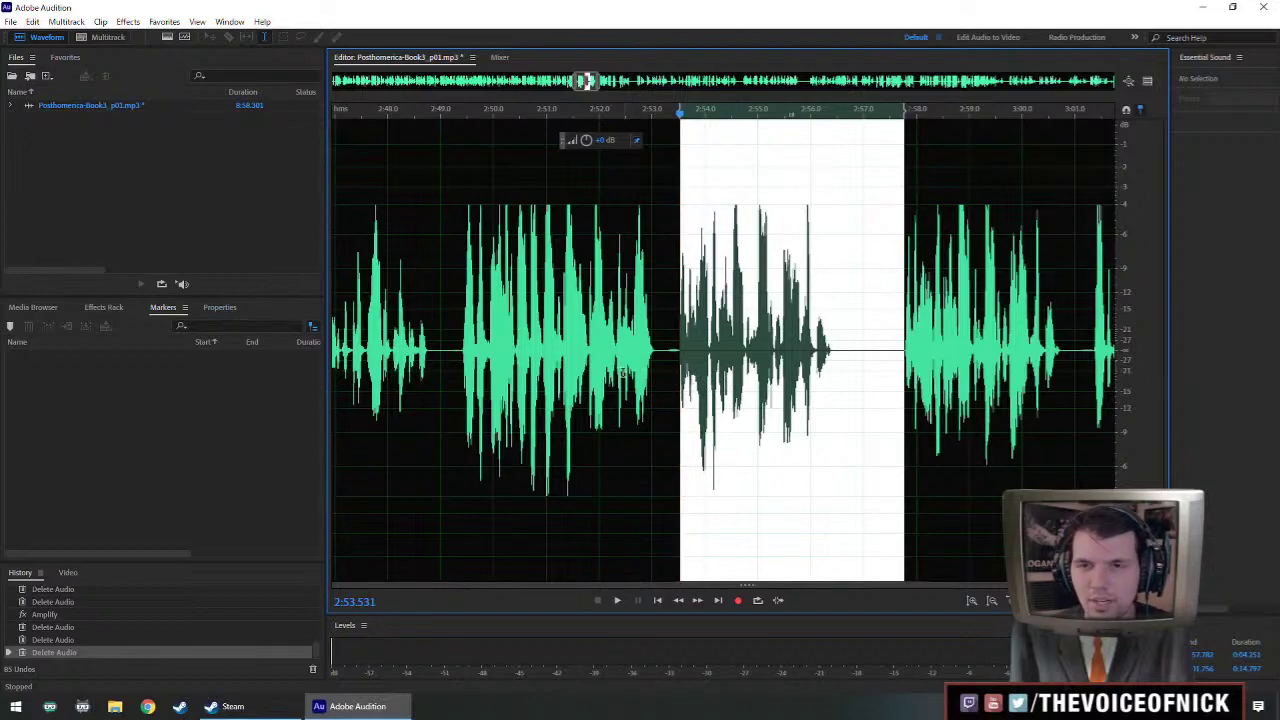
key("Delete")
left_click_drag(742, 281, 651, 336)
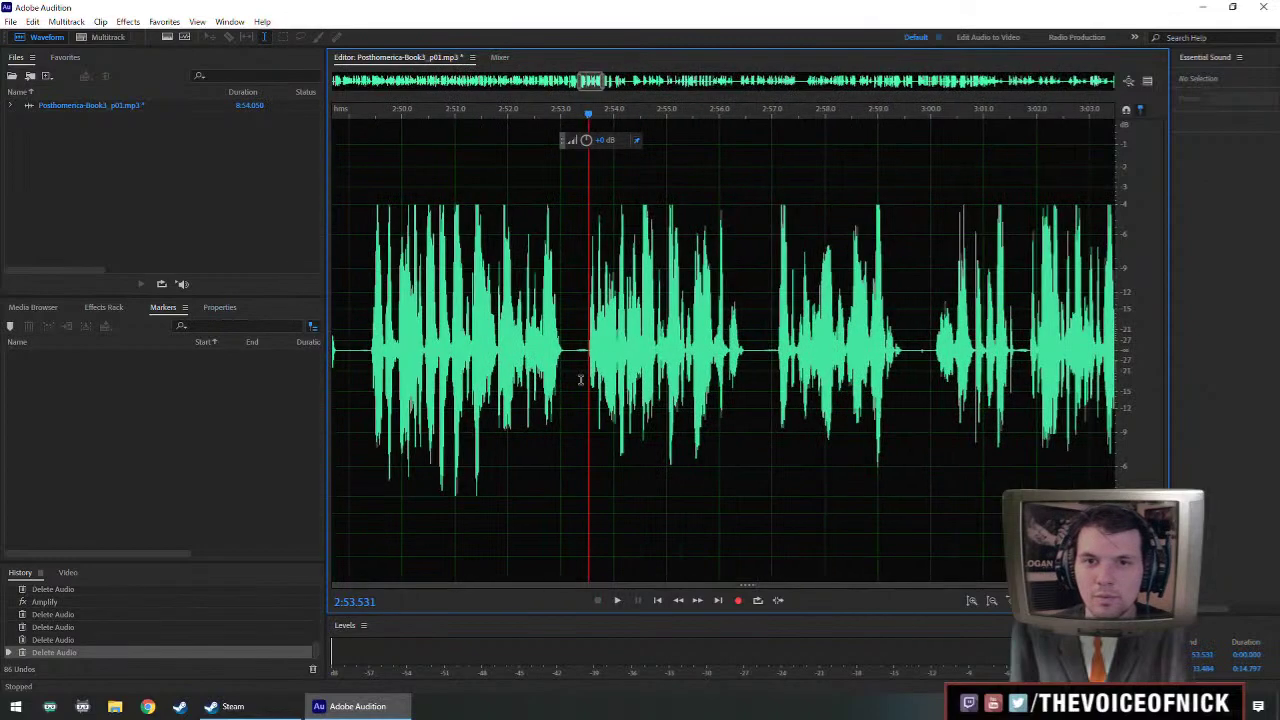
key("space")
key("minus")
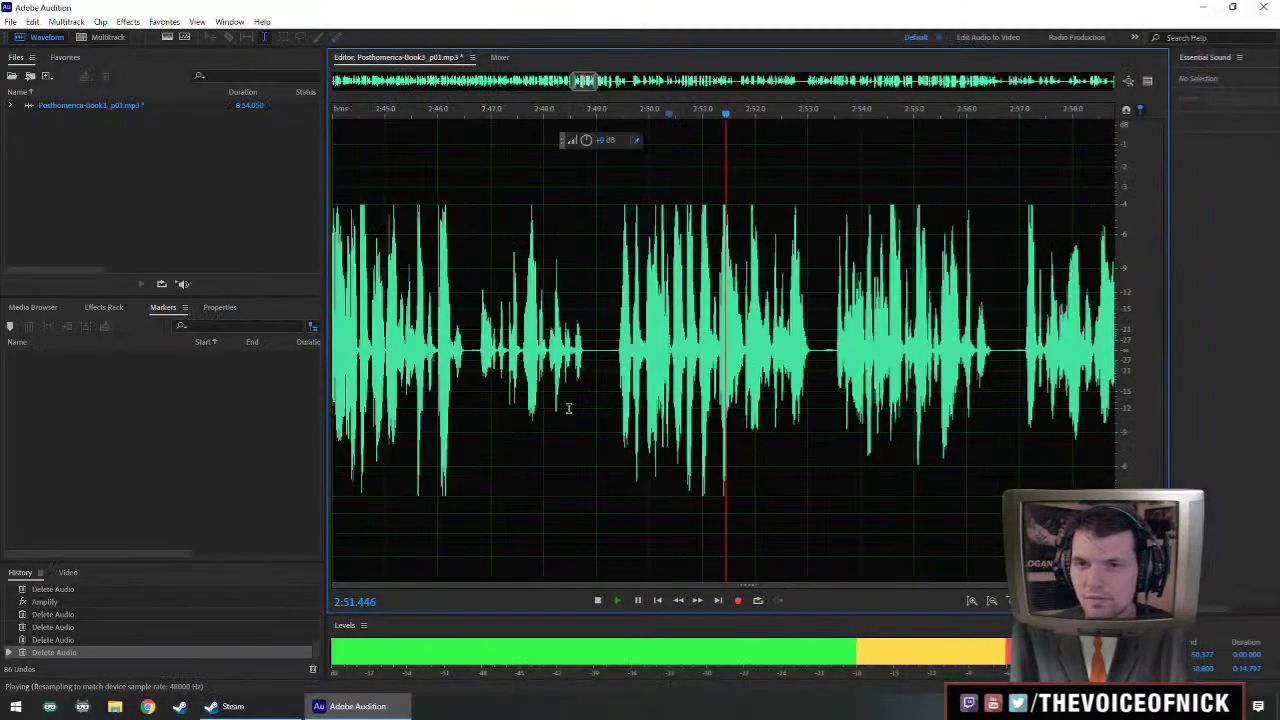
key("equal")
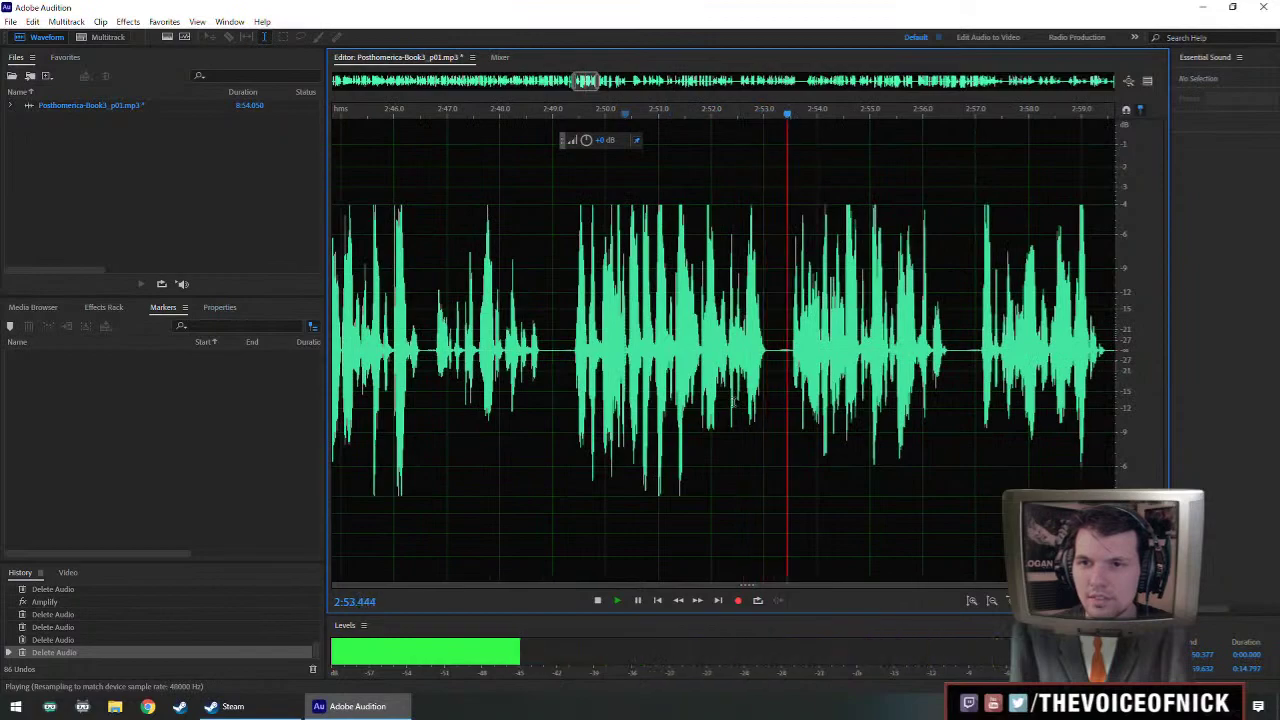
- Delete about 0.02 seconds of silence near 2:53.5 and replay the transition from about 2:51.9
left_click_drag(804, 384, 762, 366)
key("equal")
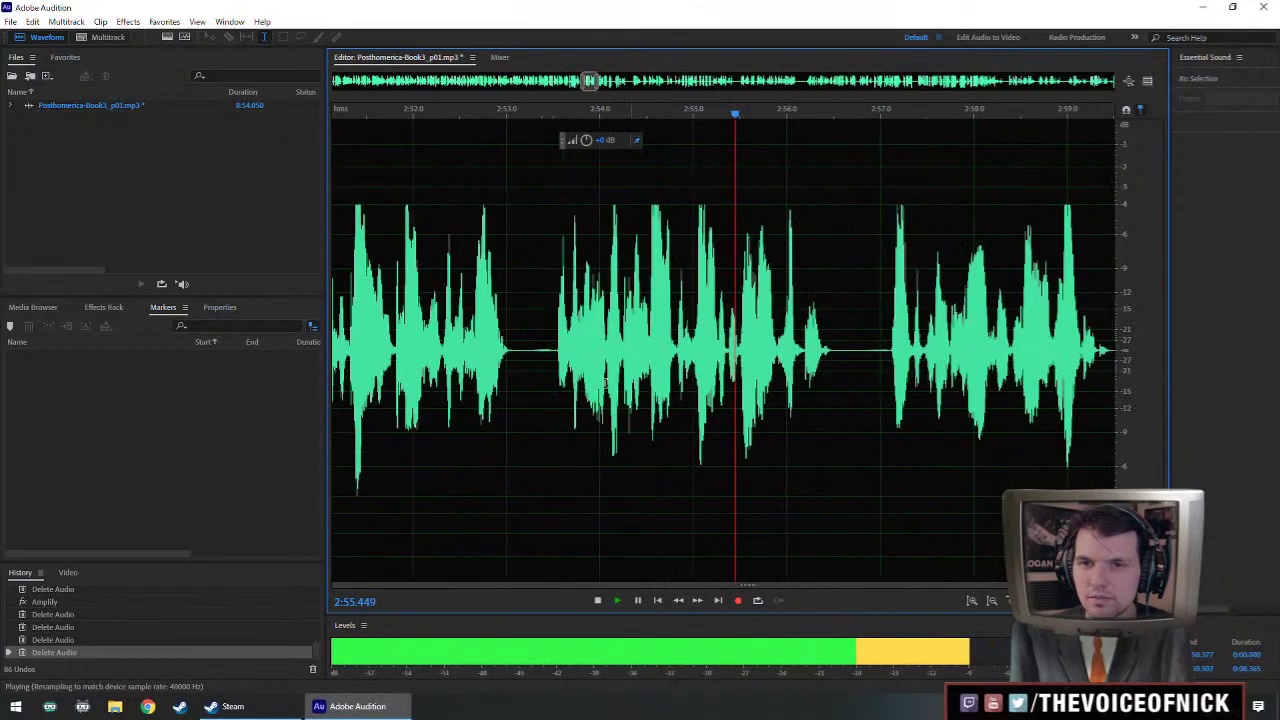
key("space")
left_click(555, 353)
key("Delete")
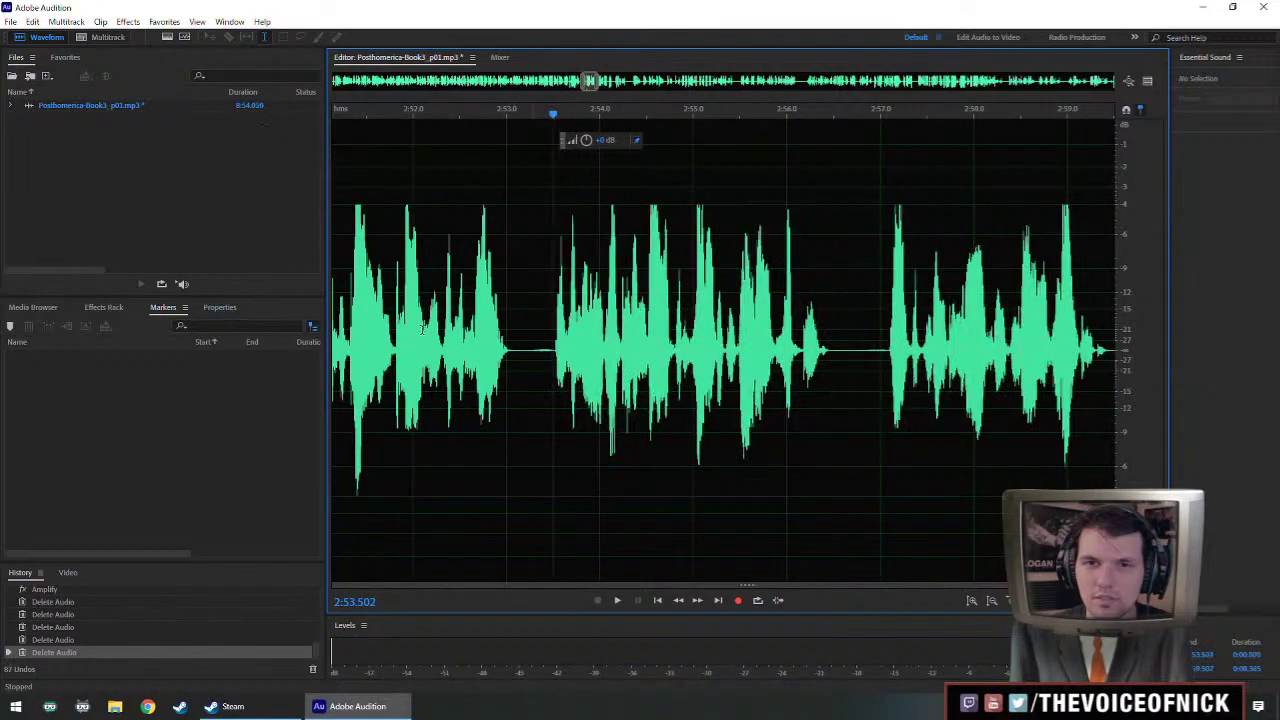
left_click(407, 343)
key("space")
left_click_drag(472, 330, 597, 354)
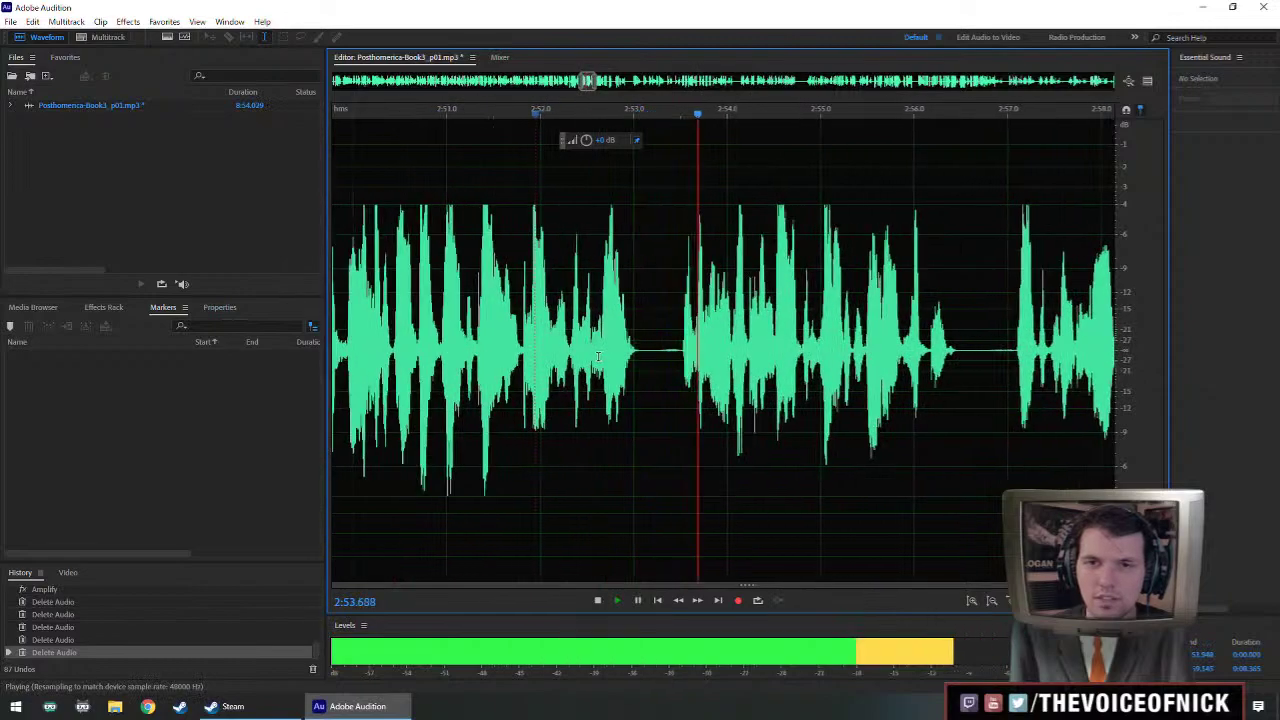
- Listen on to about 3:00, delete about 0.07 seconds of silence at 2:56.56, and replay from about 2:54.8
scroll(781, 412, "down", 3)
left_click_drag(864, 350, 774, 353)
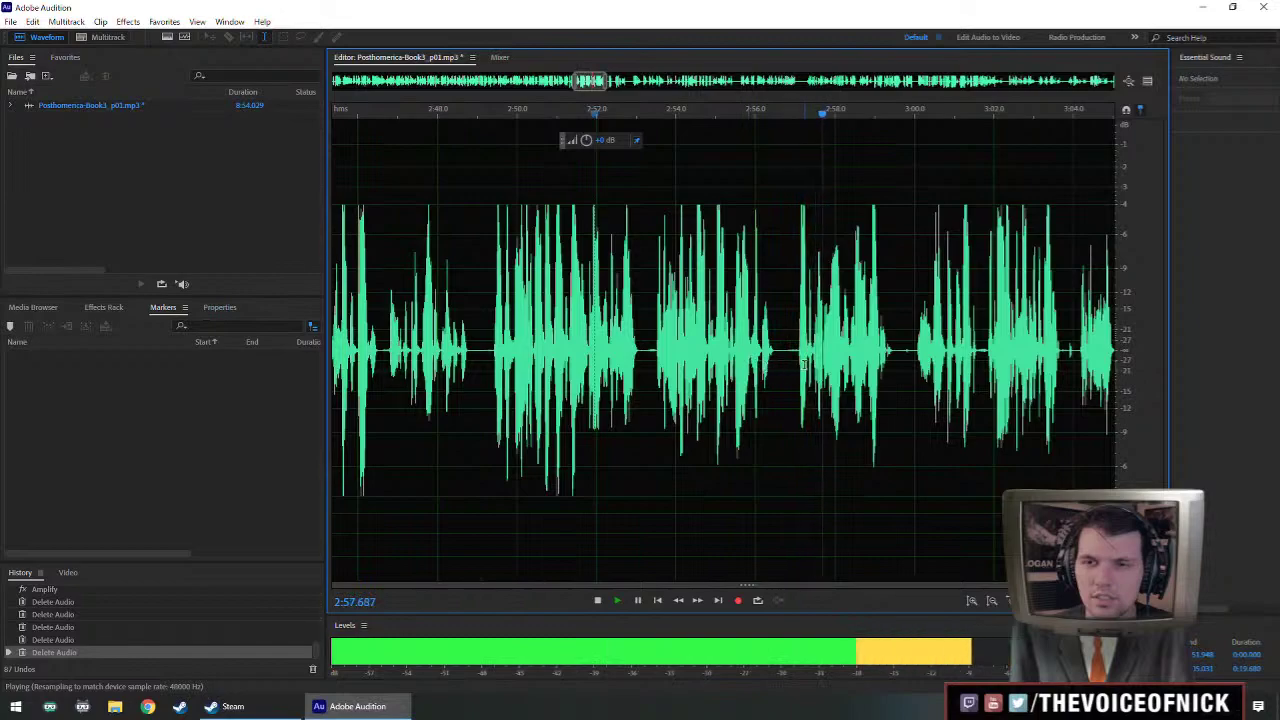
left_click_drag(812, 352, 796, 352)
key("equal")
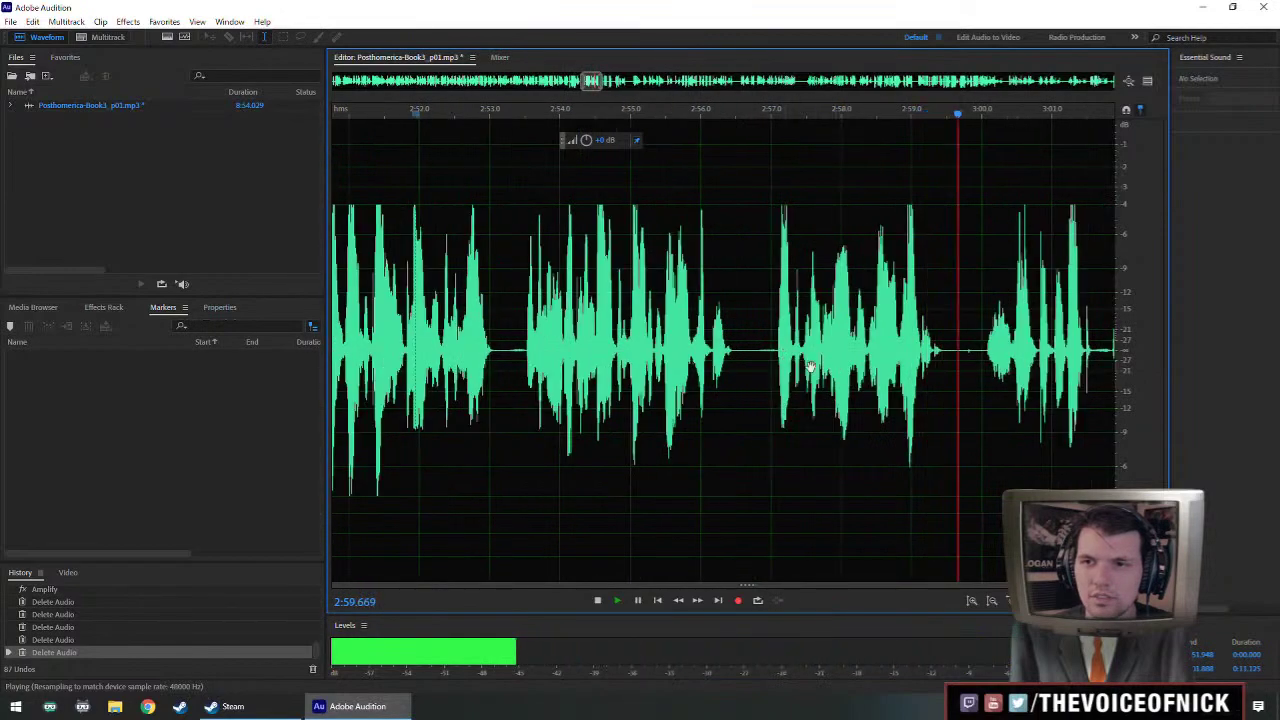
key("space")
left_click_drag(685, 356, 690, 357)
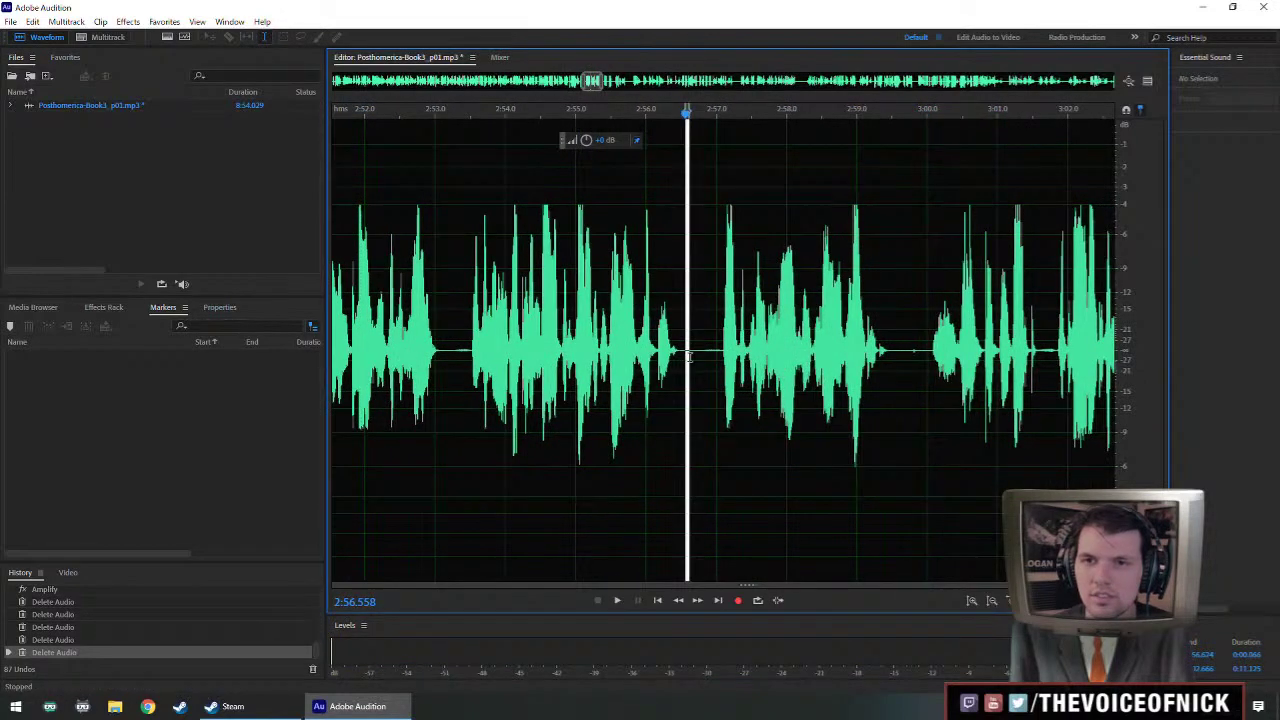
key("Delete")
left_click(559, 328)
key("space")
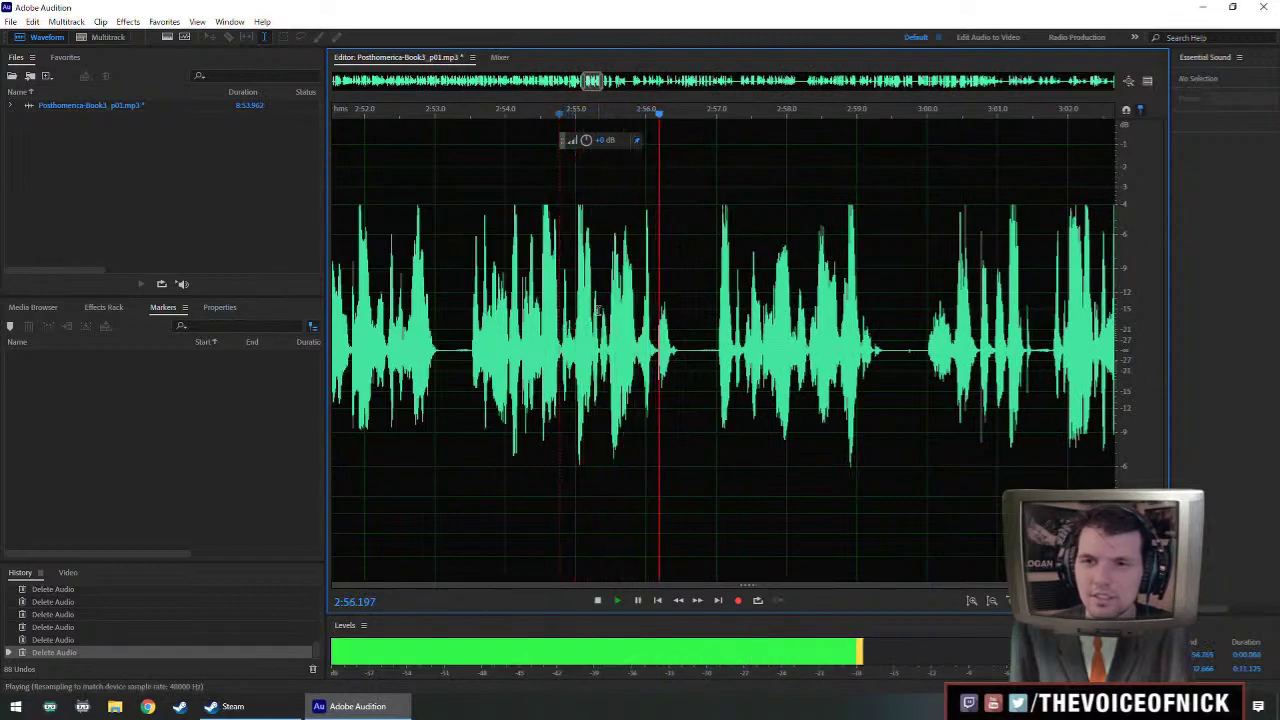
- Delete about 0.09 more seconds of silence near 2:56.4 and replay from about 2:54.3
key("space")
left_click(672, 358)
key("Delete")
left_click(513, 319)
key("space")
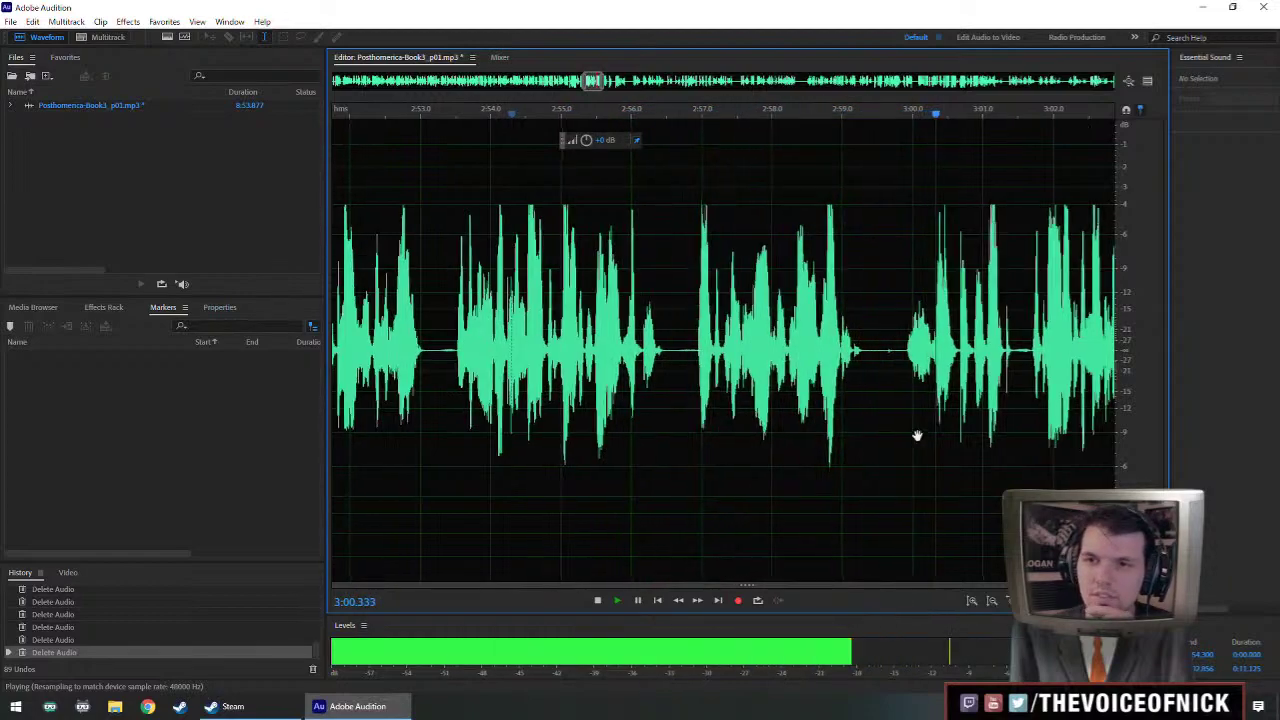
- Listen on through the following lines and stop playback at about 3:10
left_click_drag(917, 435, 660, 425)
scroll(668, 420, "down", 2)
left_click_drag(817, 391, 776, 396)
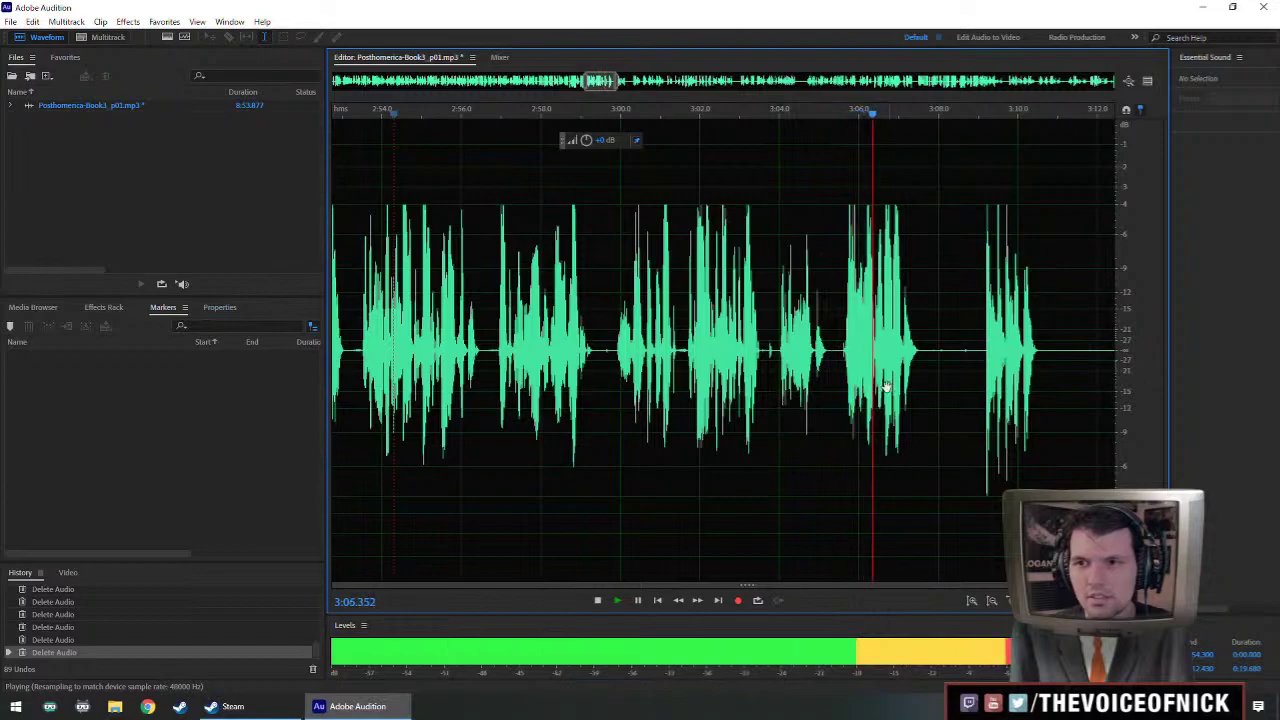
scroll(884, 385, "down", 3)
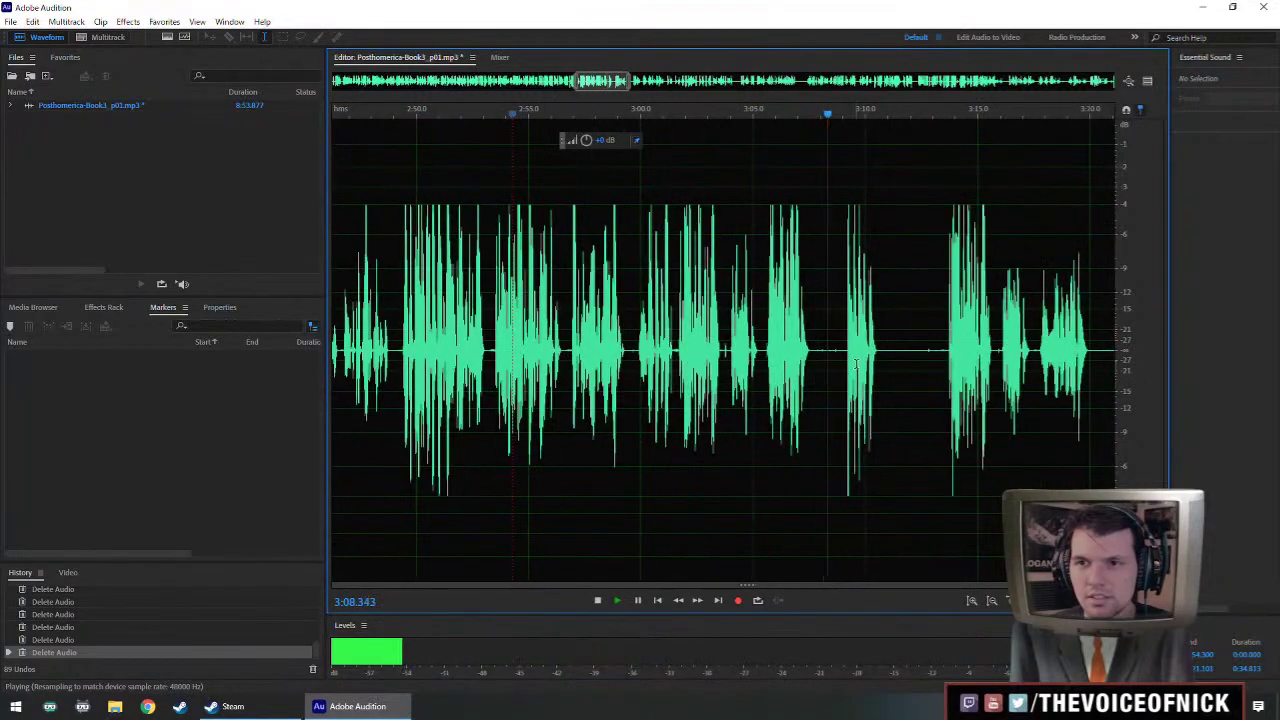
key("space")
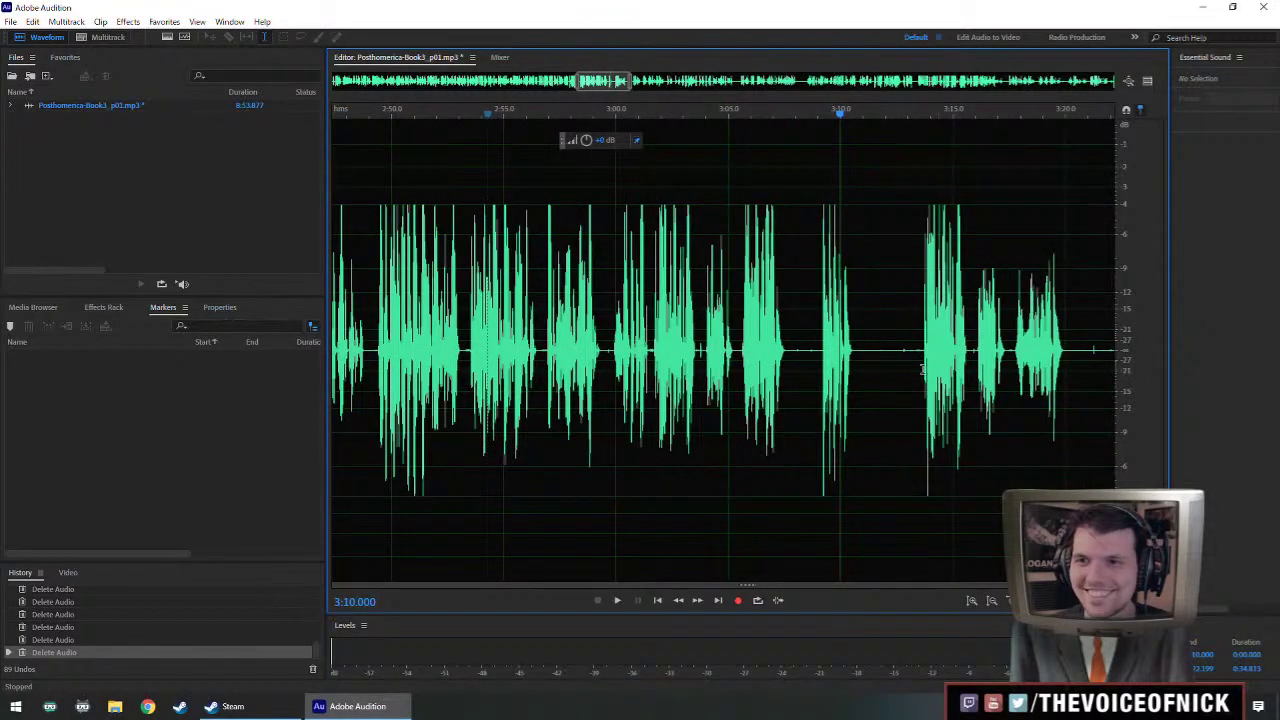
- Listen to the repeated take from about 3:13.7 to 3:20.5
scroll(931, 368, "up", 2)
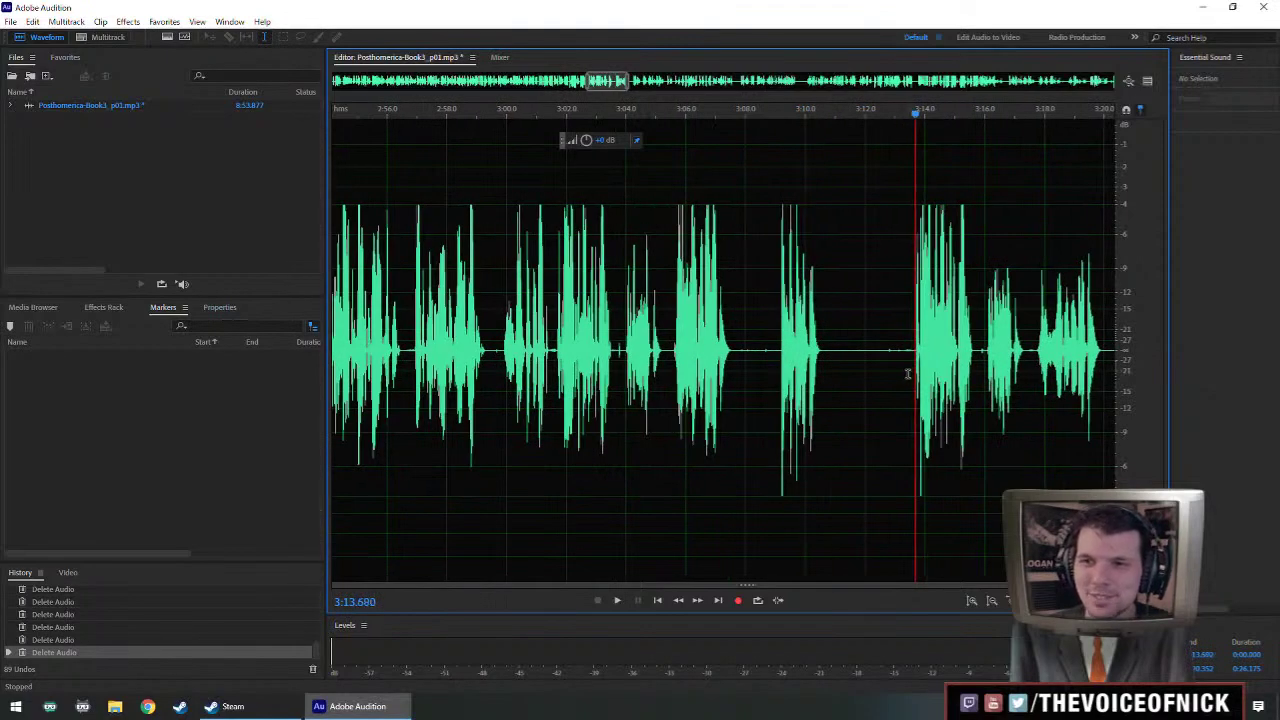
scroll(905, 382, "down", 3)
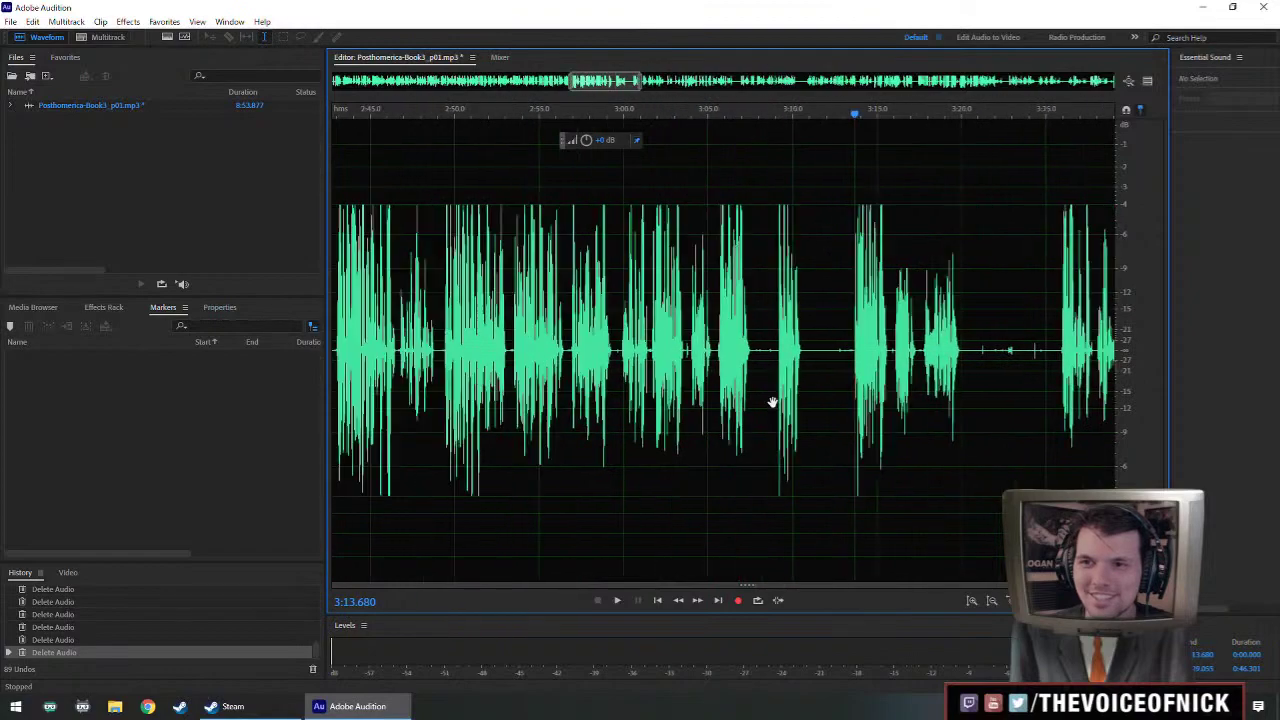
key("space")
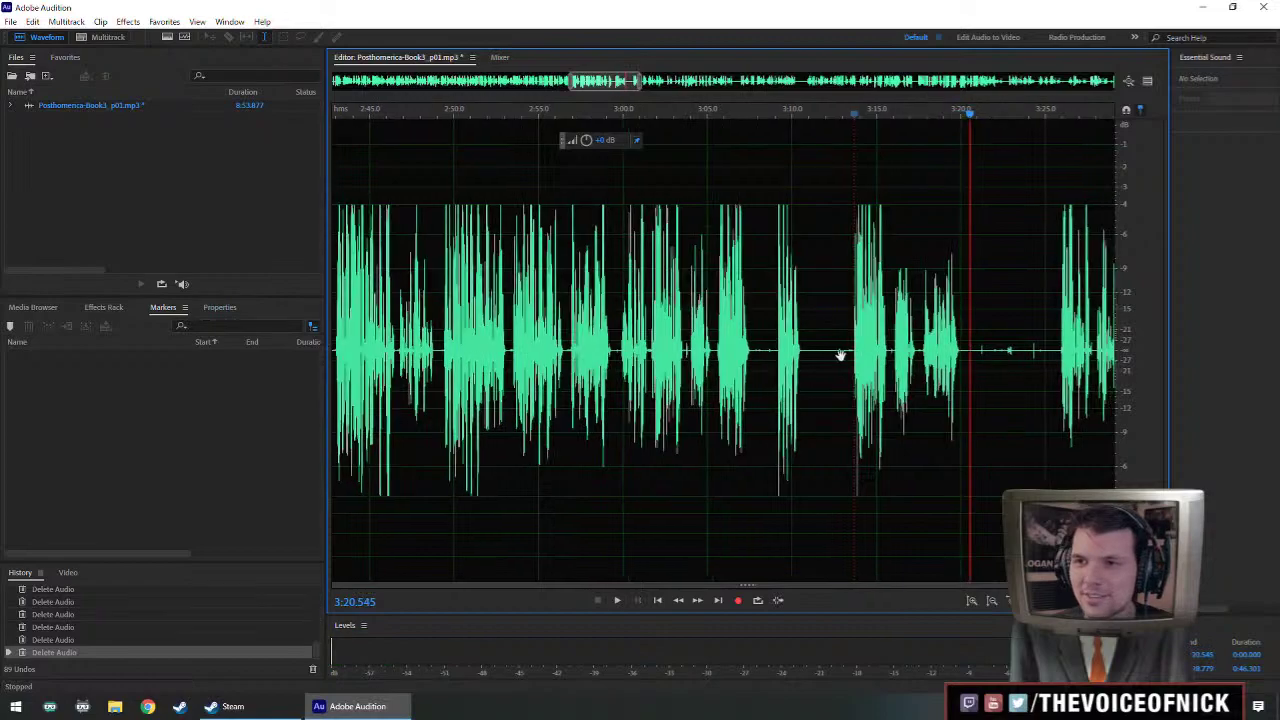
scroll(912, 360, "right", 3)
- Add a cue marker in the gap at about 2:59.4 and save the file
left_click(474, 352)
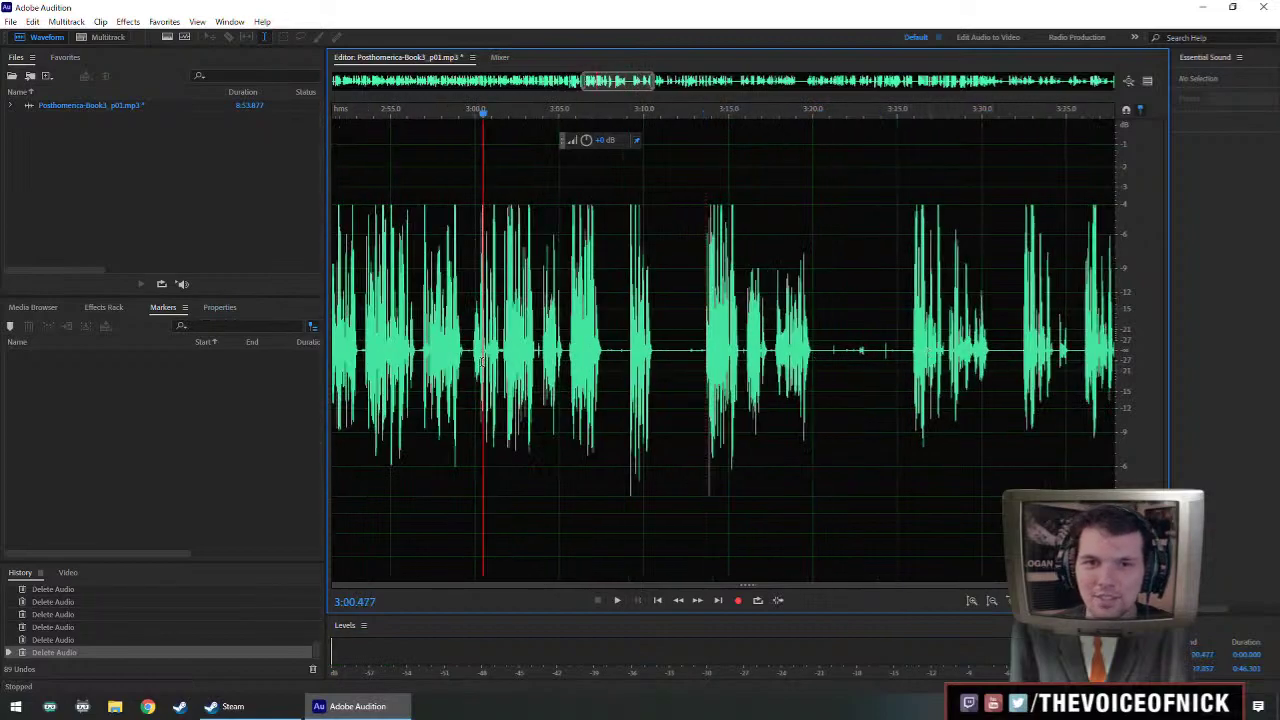
key("space")
key("space")
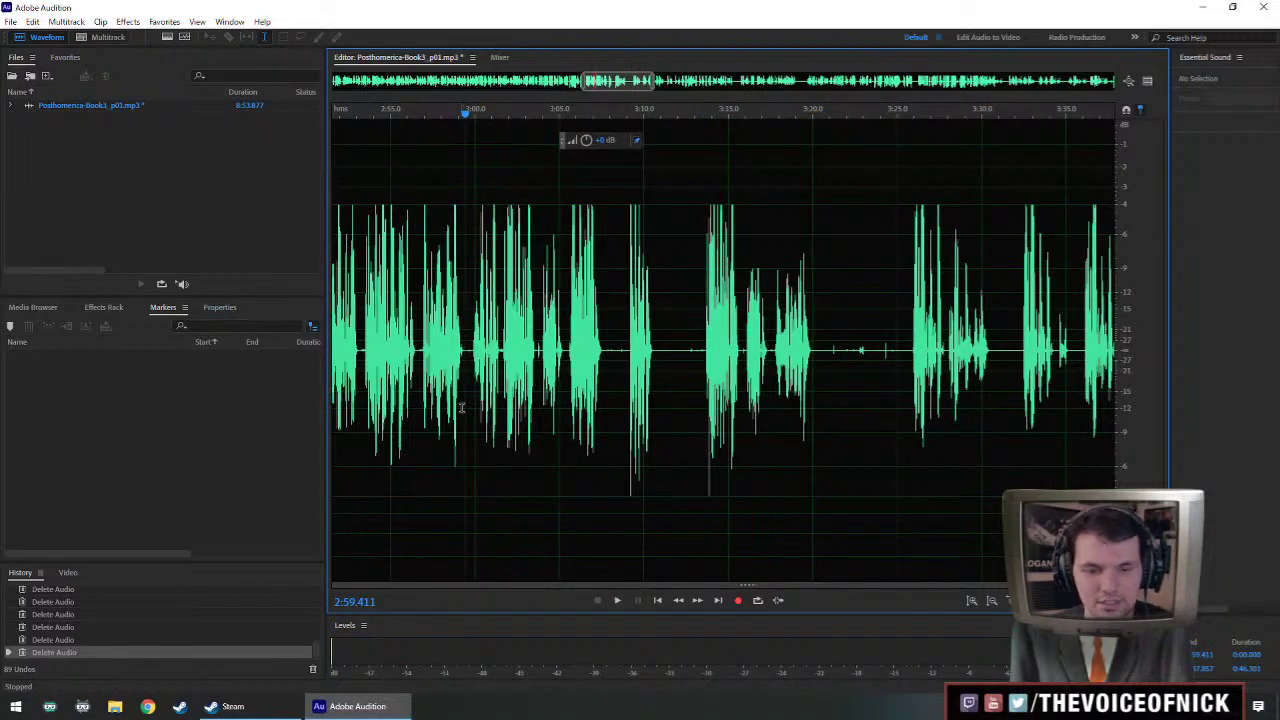
key("m")
key("ctrl+s")
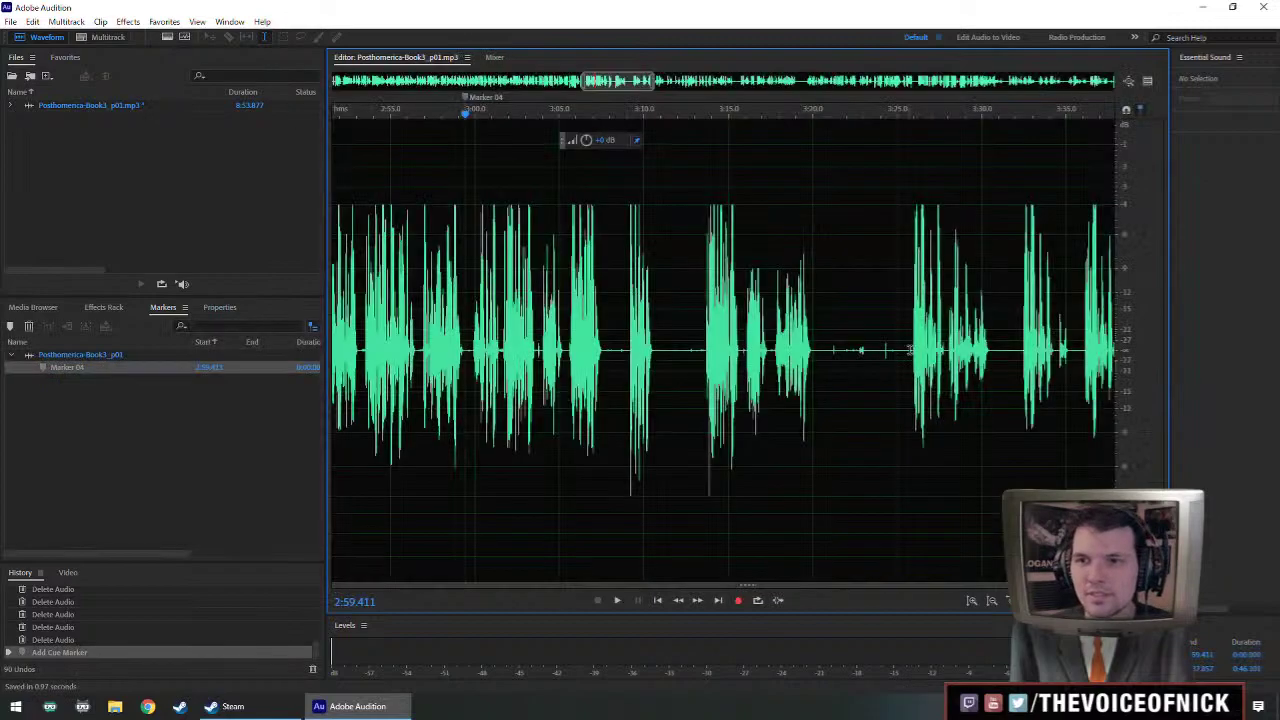
- Play a short sample of the take starting at about 3:25.7
left_click(911, 347)
key("space")
scroll(908, 350, "right", 2)
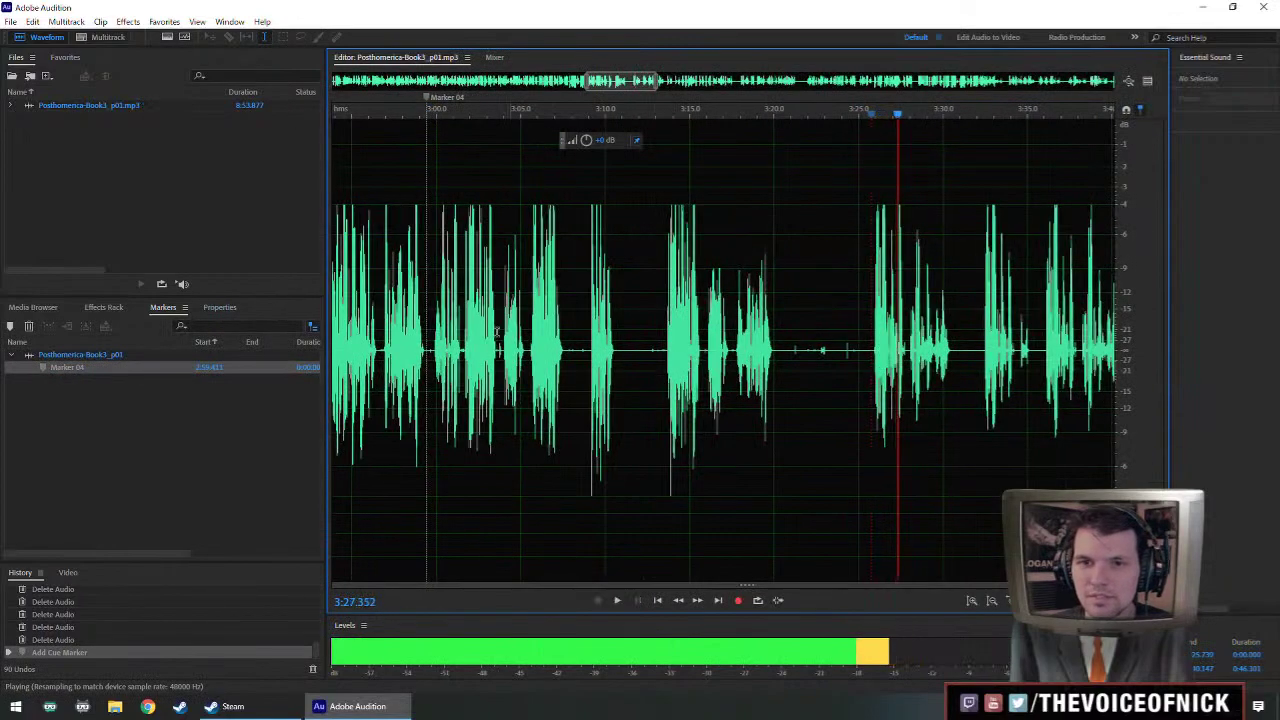
key("space")
- Listen to the phrase starting at about 3:04 through to about 3:07.5
scroll(617, 368, "left", 1)
left_click(533, 358)
key("space")
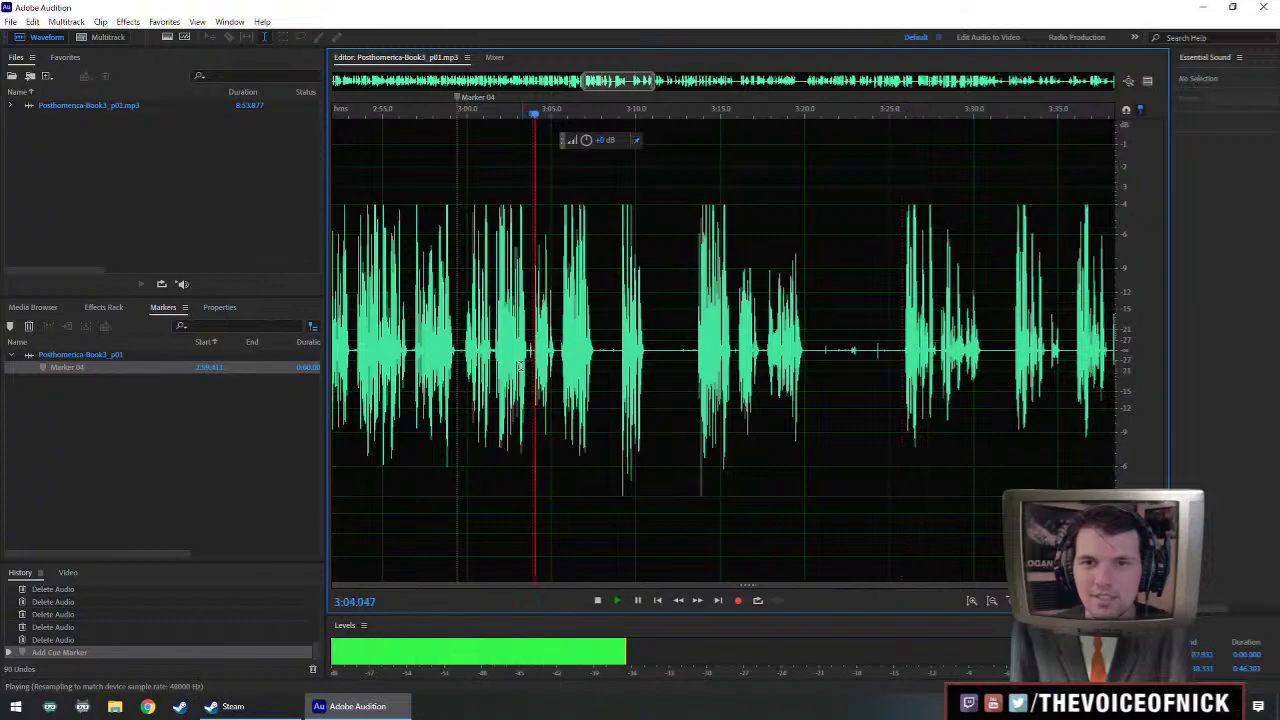
scroll(540, 359, "up", 1)
key("space")
scroll(706, 350, "up", 3)
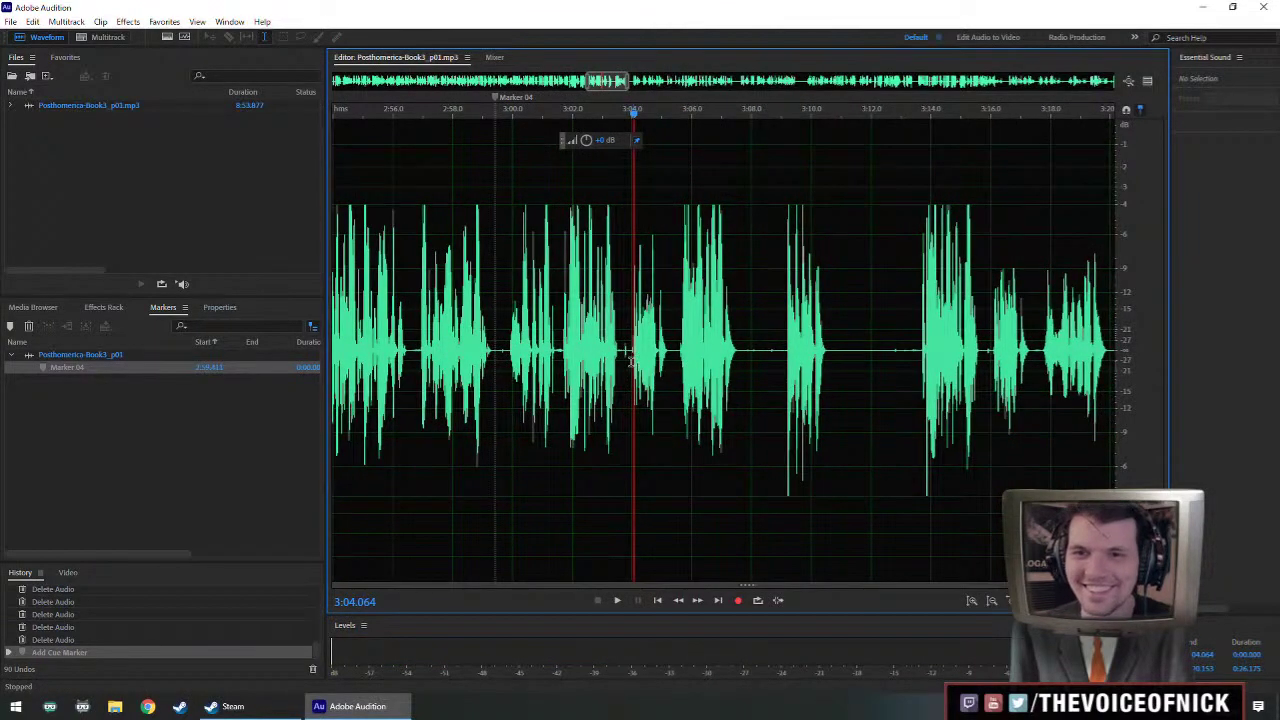
key("space")
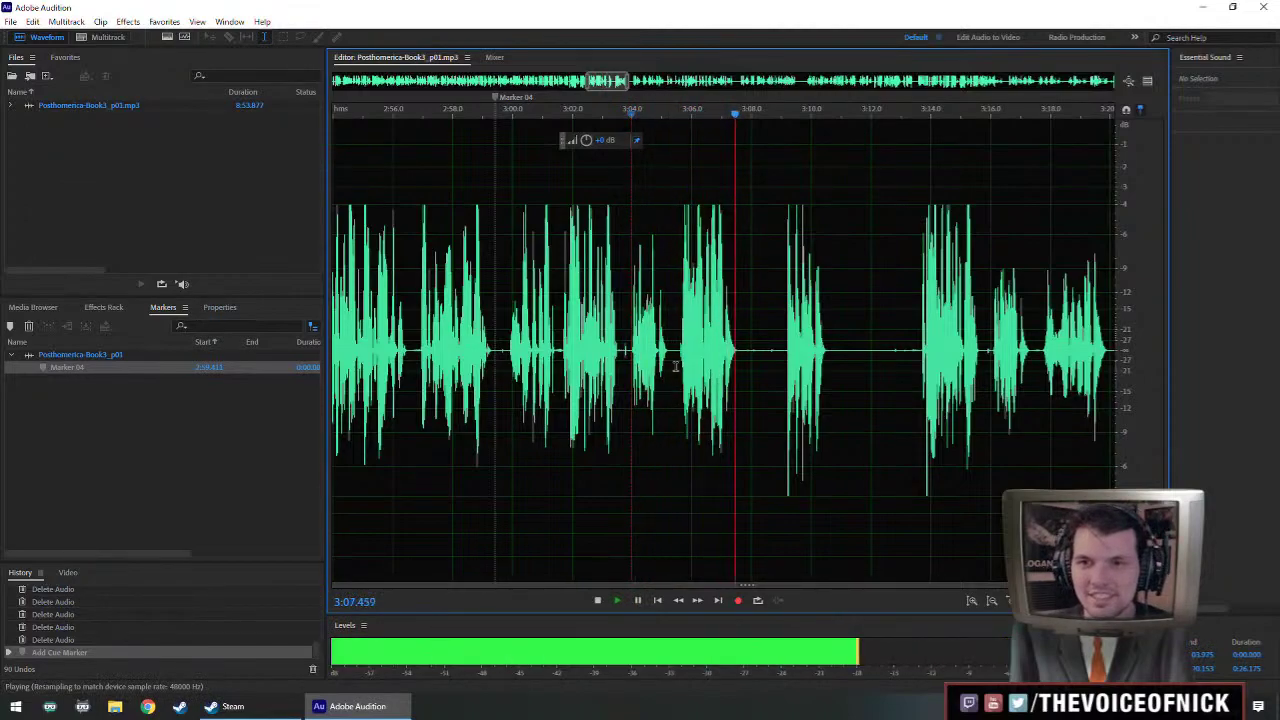
key("space")
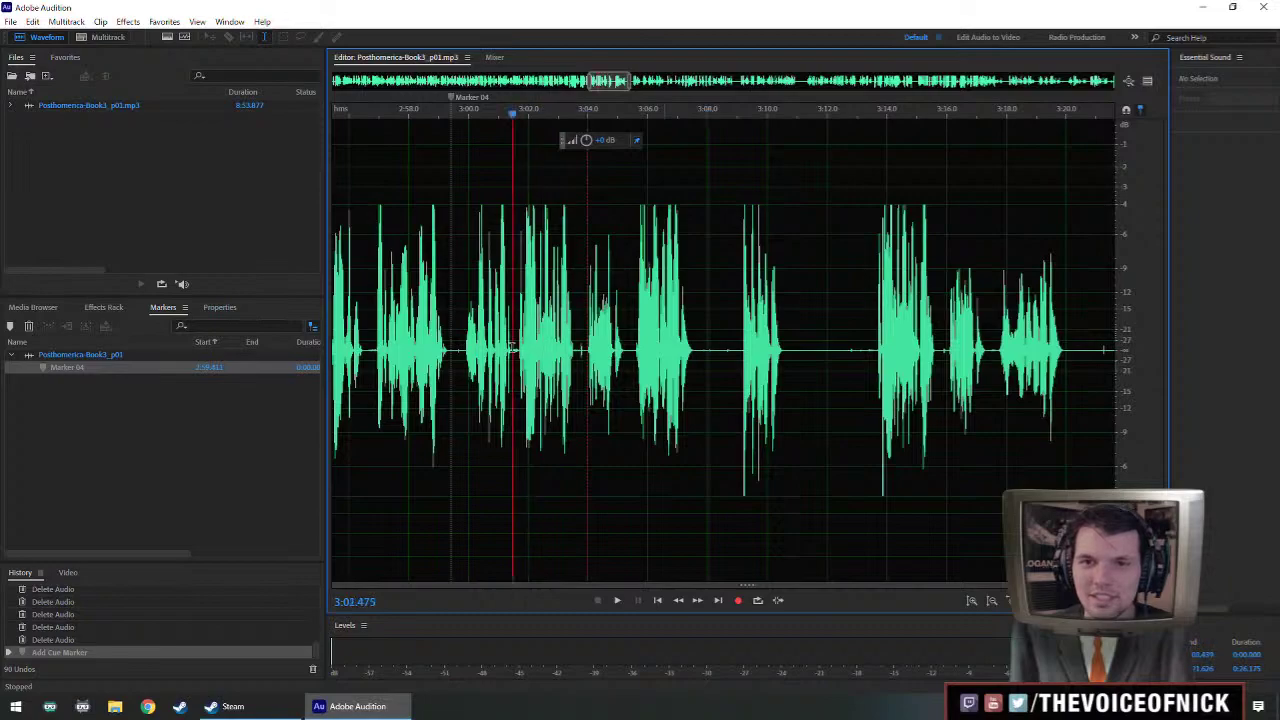
- Compare the first take from about 2:59.8 with the repeated one from about 3:15.9 to find a matching cut point
key("space")
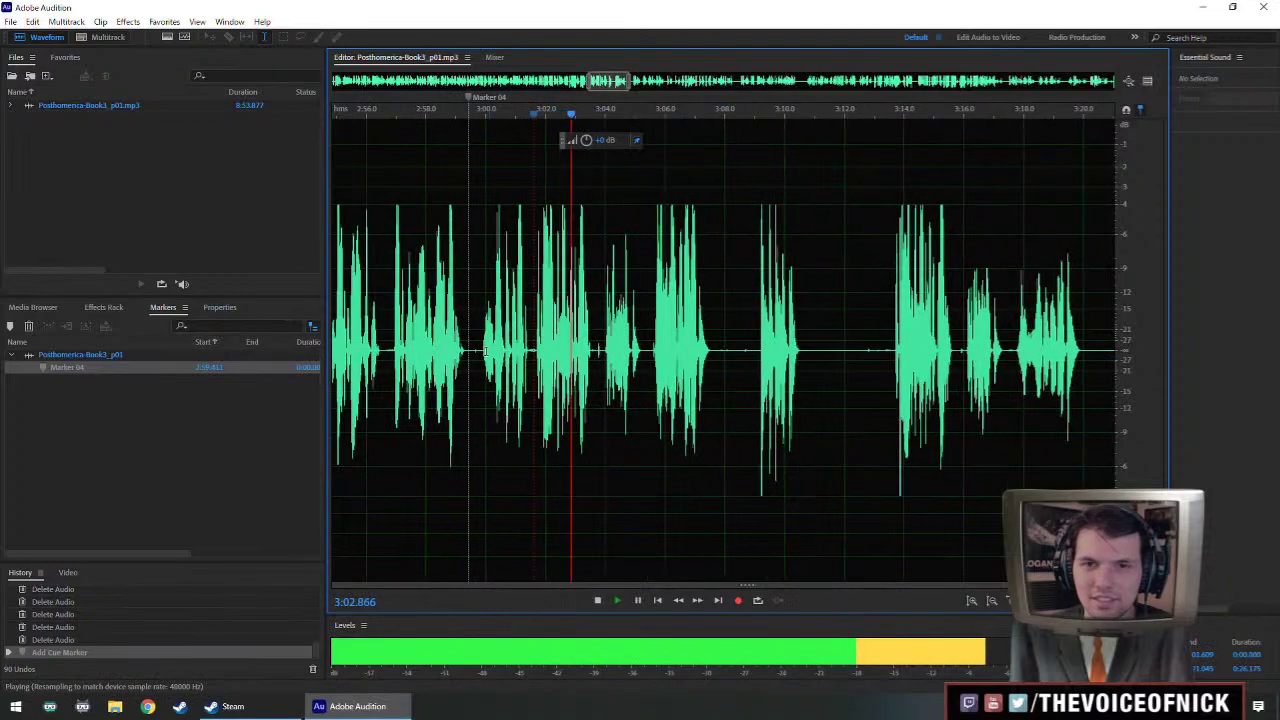
left_click(481, 355)
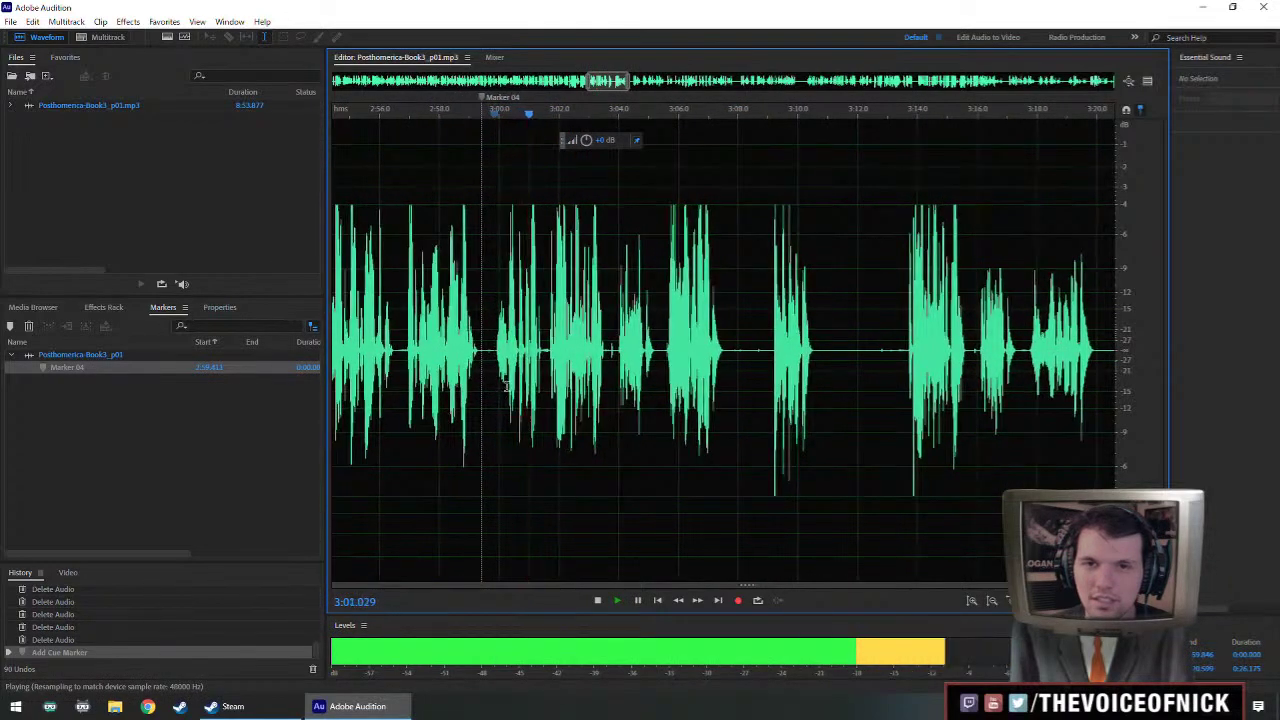
left_click(903, 362)
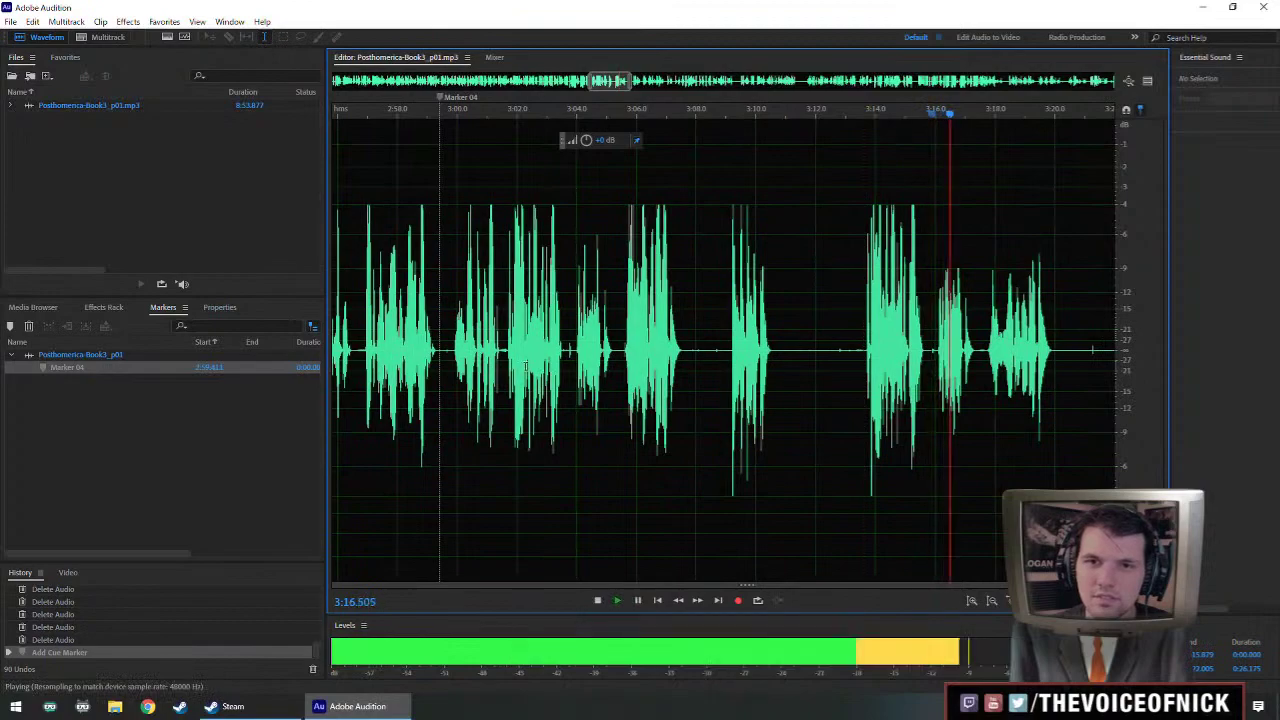
left_click(558, 370)
key("space")
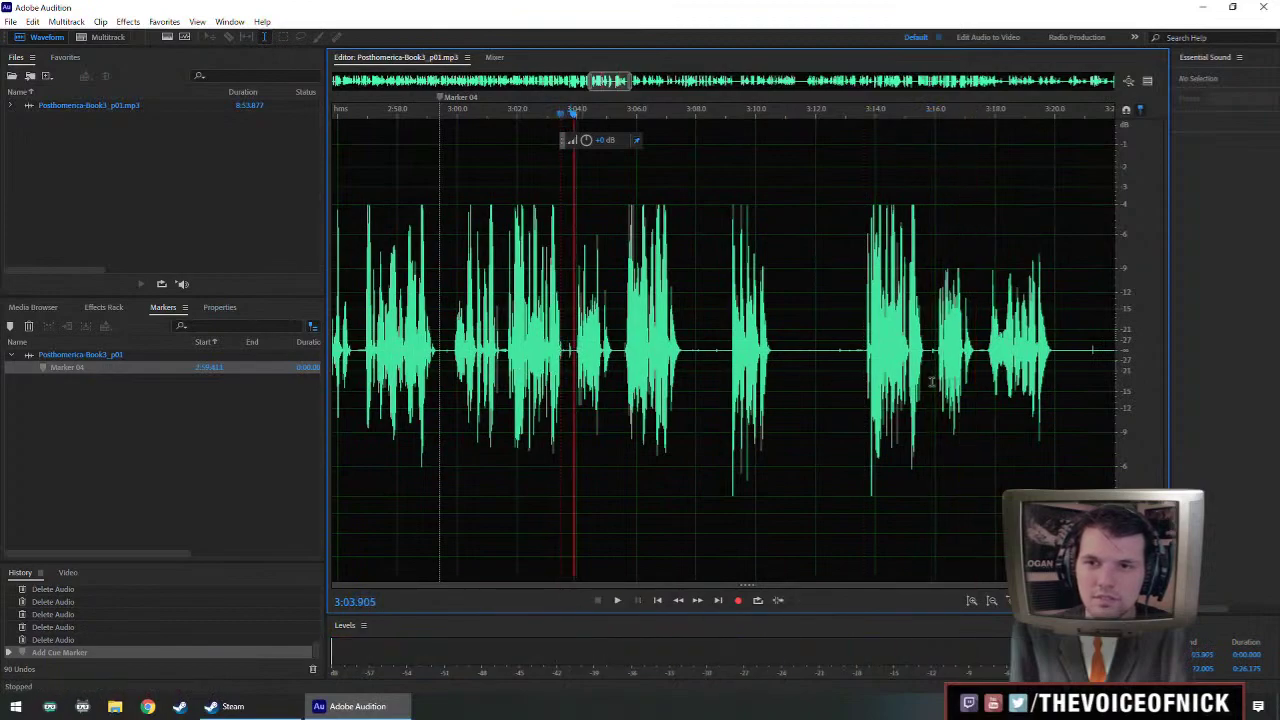
- Delete the roughly 12 seconds of unwanted takes from 3:03.57 to about 3:15.6 and replay from about 3:00.9
left_click_drag(922, 362, 563, 405)
key("Delete")
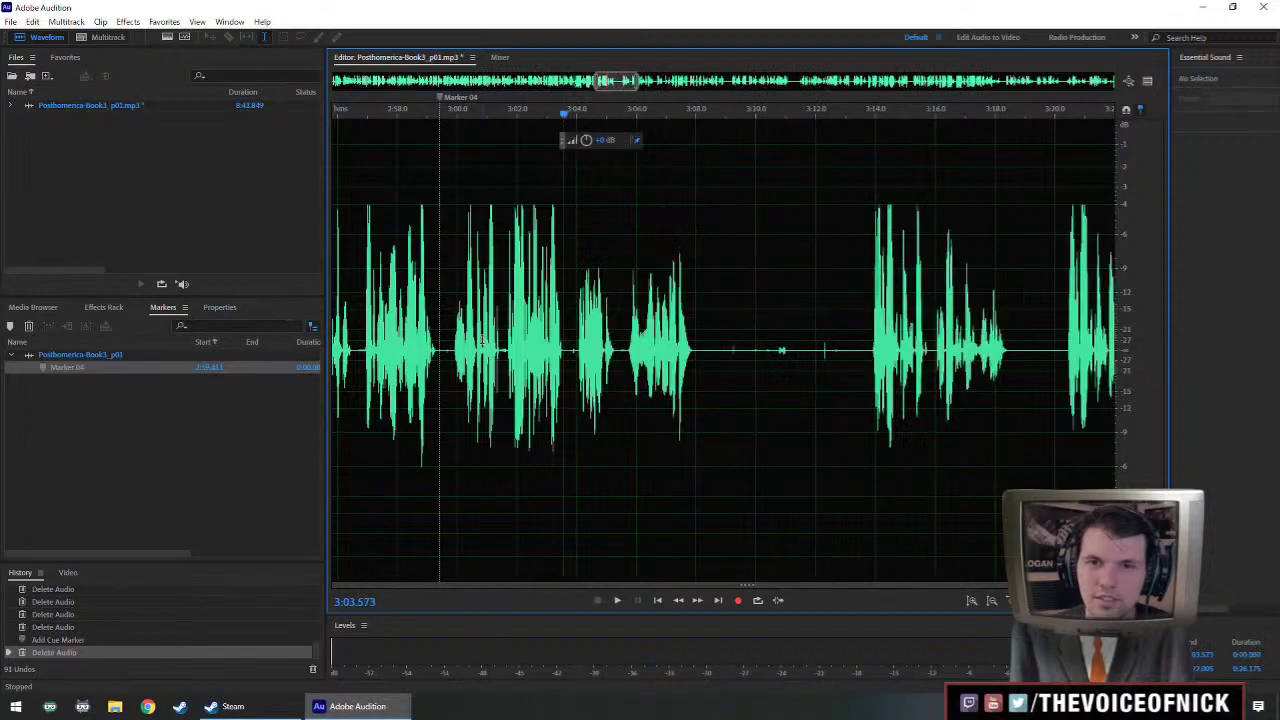
left_click(484, 340)
key("space")
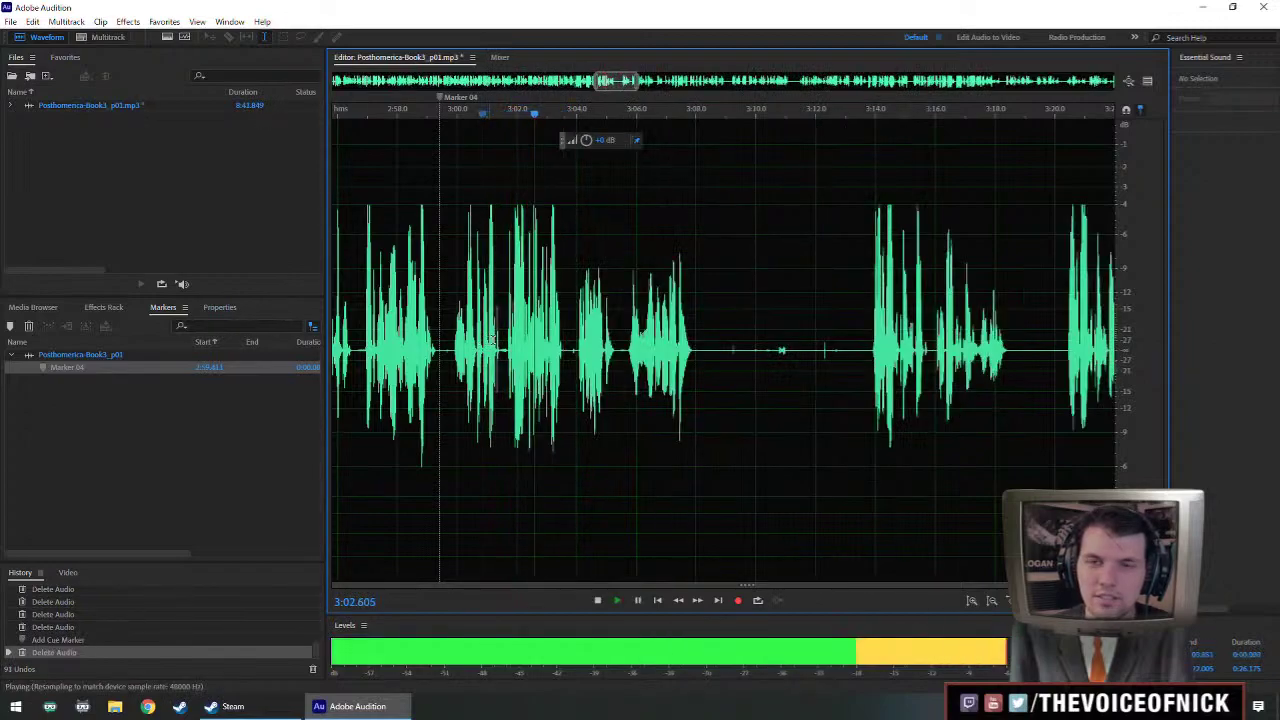
- Delete about 0.08 seconds of silence between 3:03.5 and 3:04 and replay from about 3:02.2
scroll(346, 368, "up", 2)
scroll(598, 379, "up", 2)
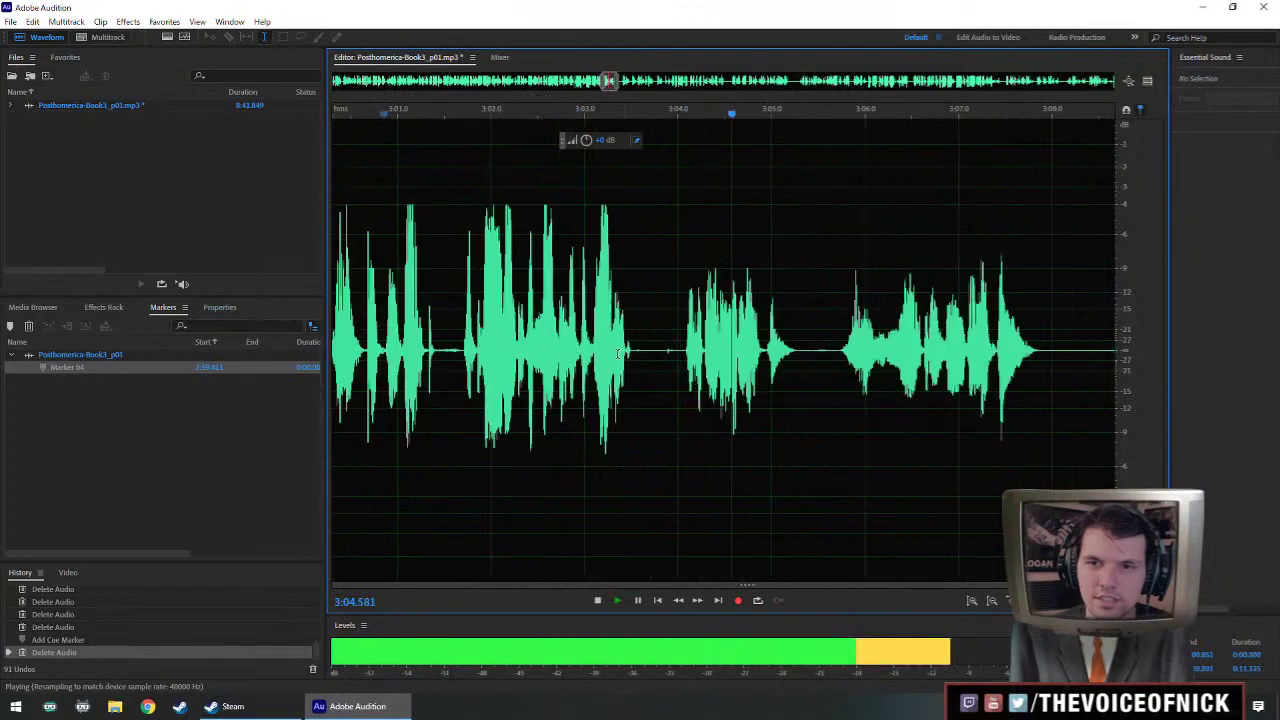
key("space")
key("Delete")
left_click(512, 320)
key("space")
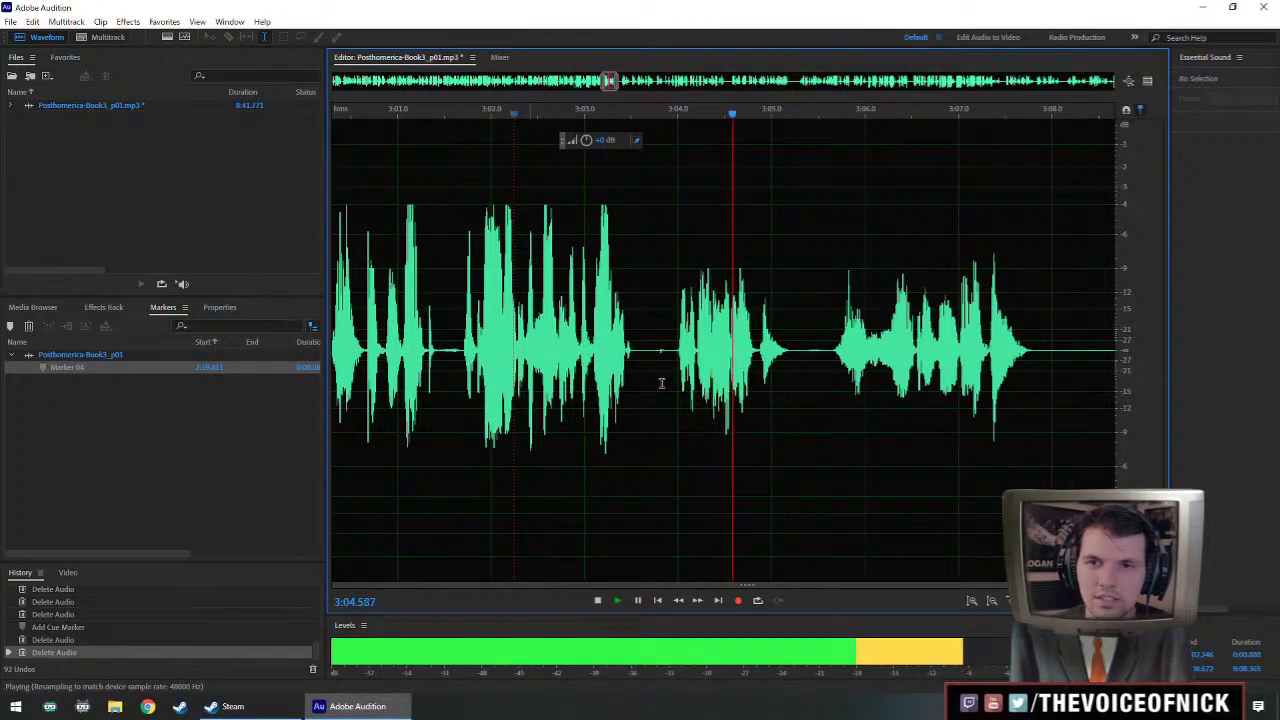
- Replay from about 3:01.7, delete about 0.03 seconds of silence near 3:03.8, and check the transition from 3:02.5
scroll(668, 378, "down", 2)
scroll(675, 377, "down", 1)
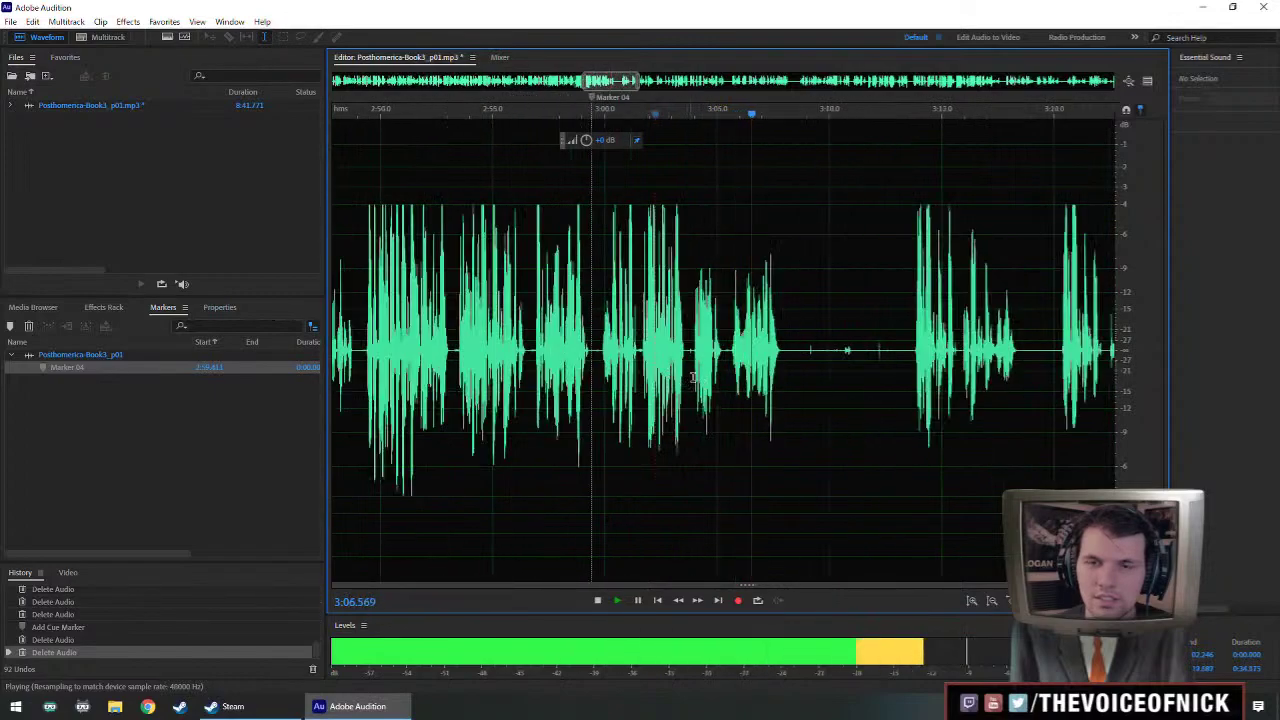
left_click(643, 400)
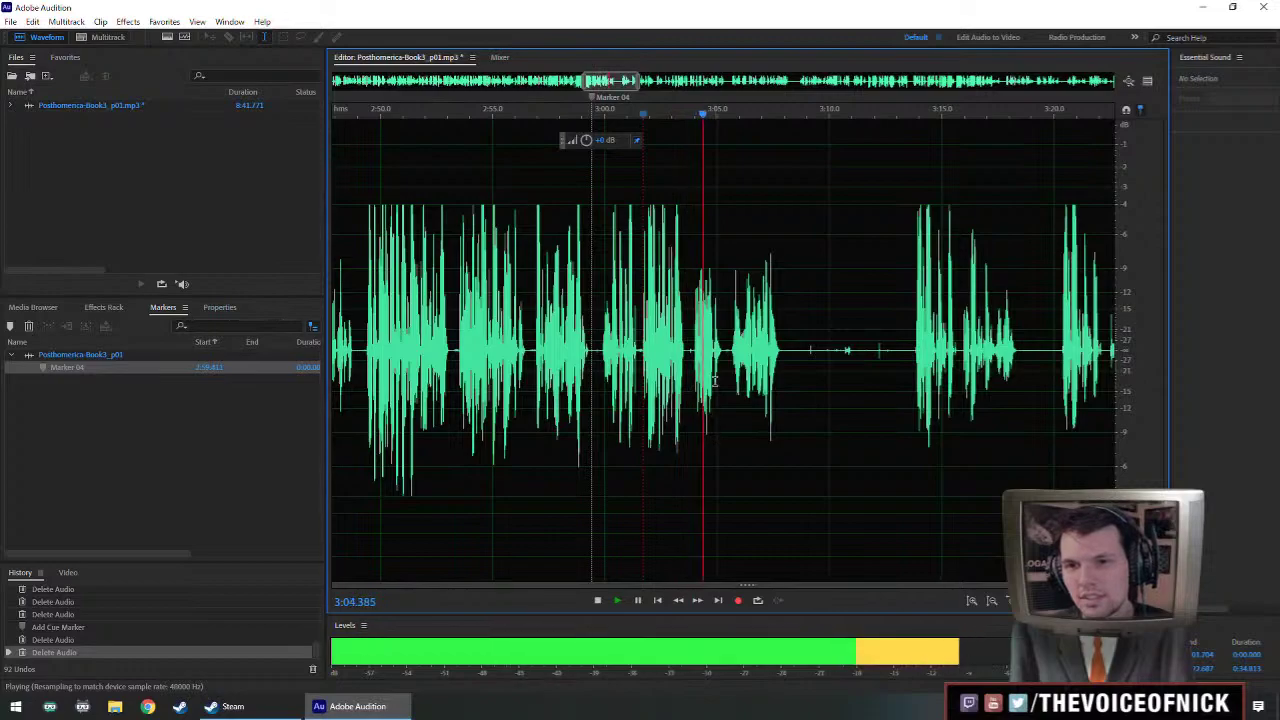
scroll(714, 380, "up", 3)
key("space")
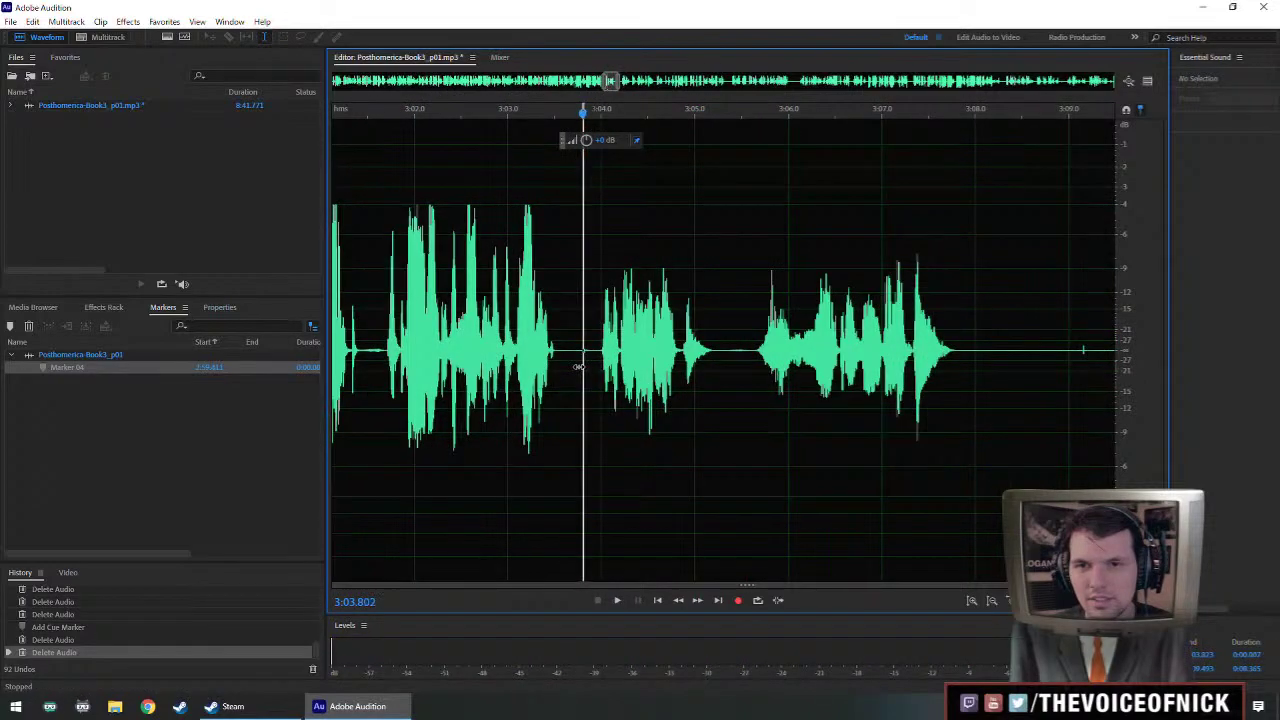
key("Delete")
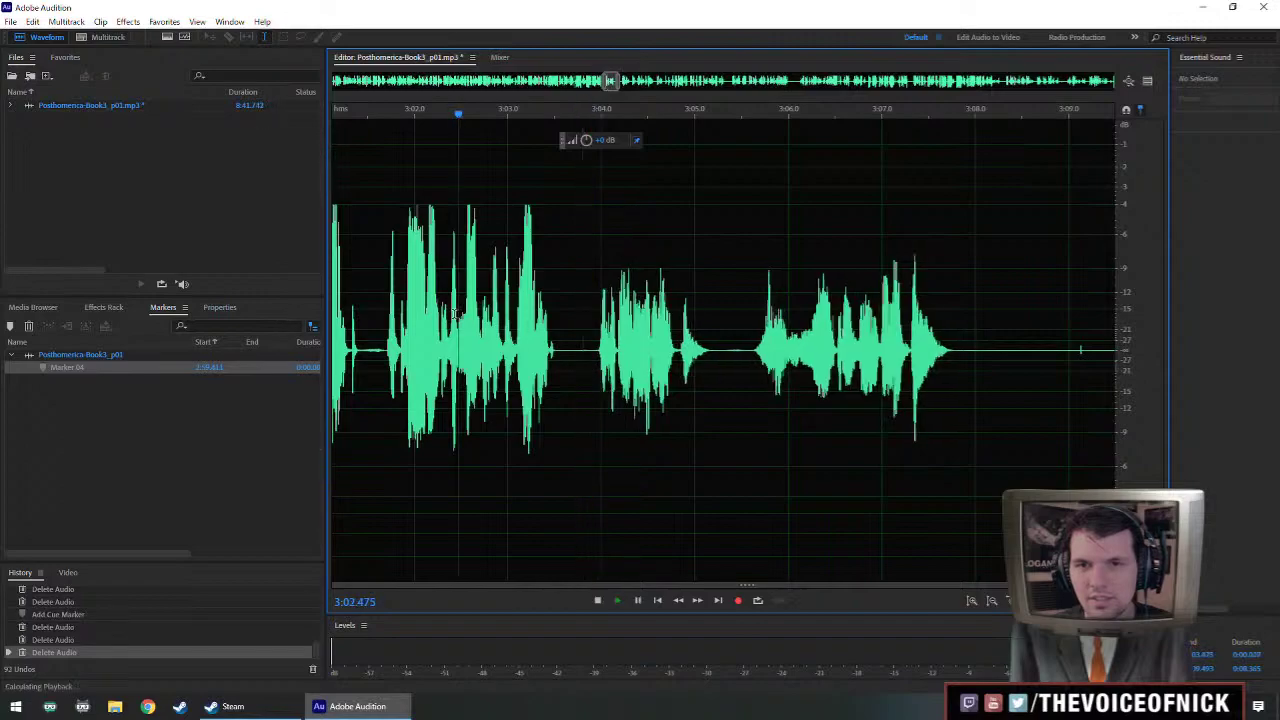
key("space")
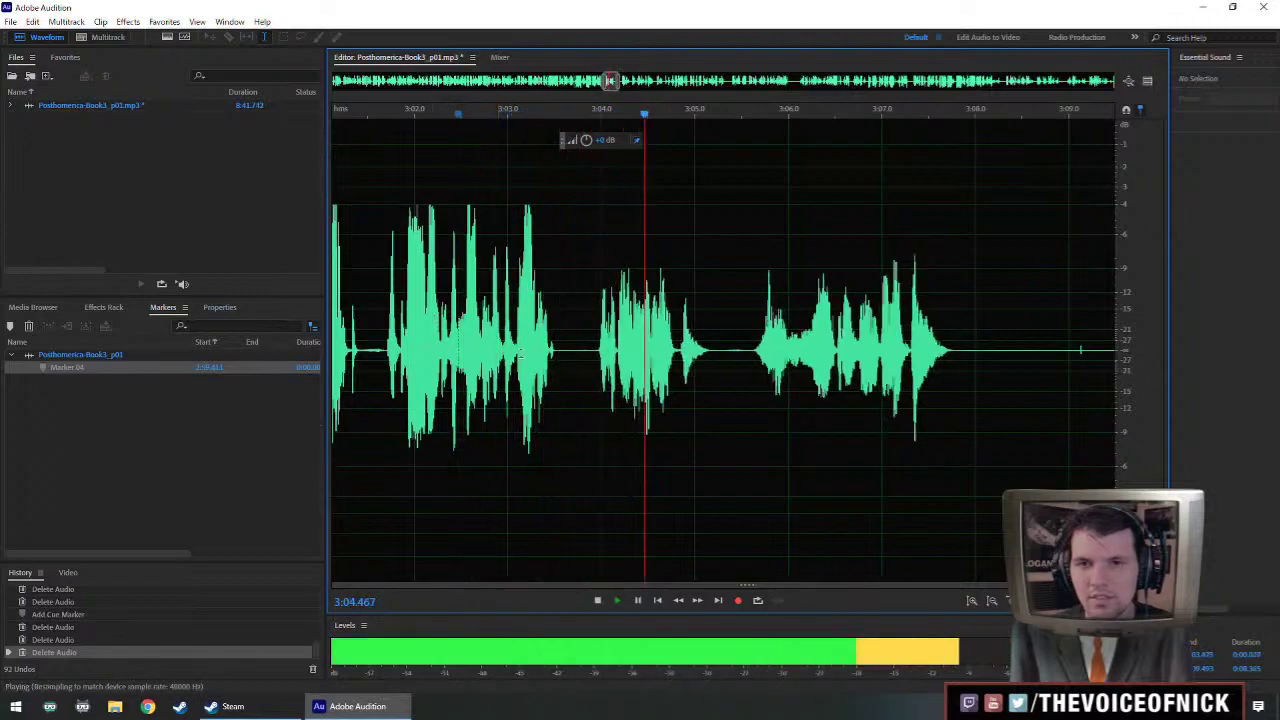
- Replay the edited passage from about 2:59.9 and stop at about 3:08.5
scroll(434, 320, "down", 3)
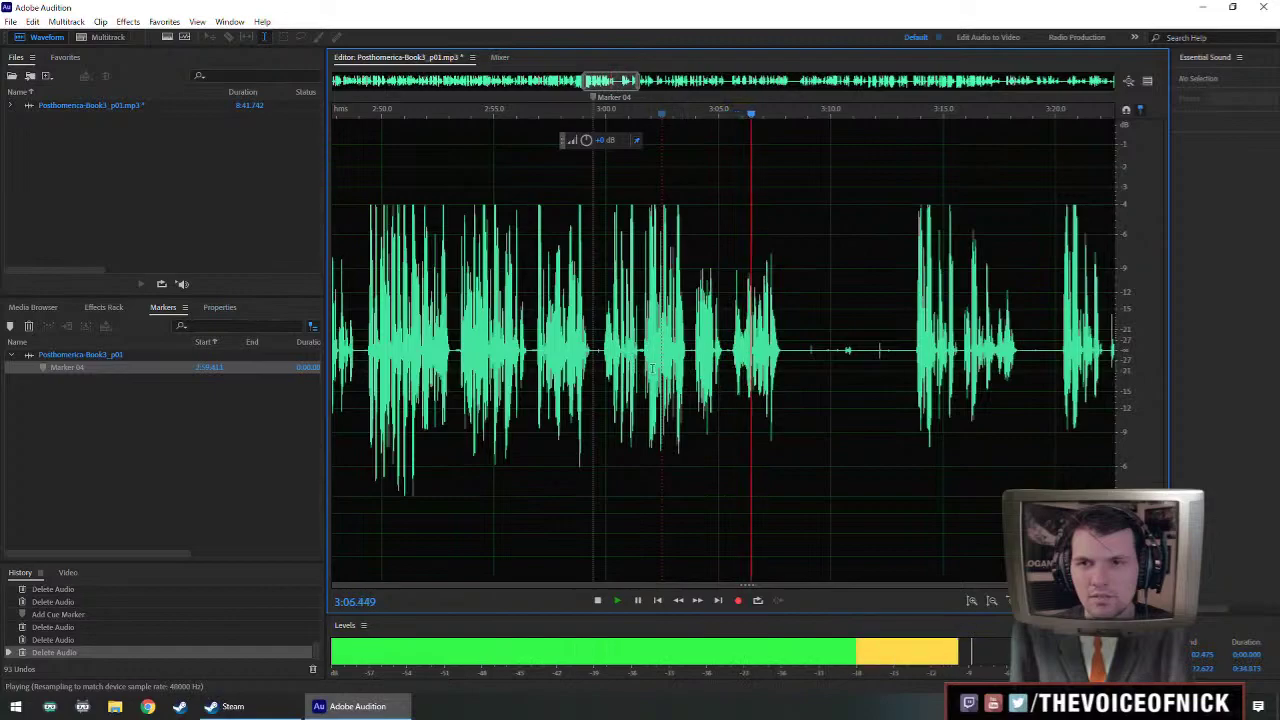
key("space")
left_click(604, 357)
key("space")
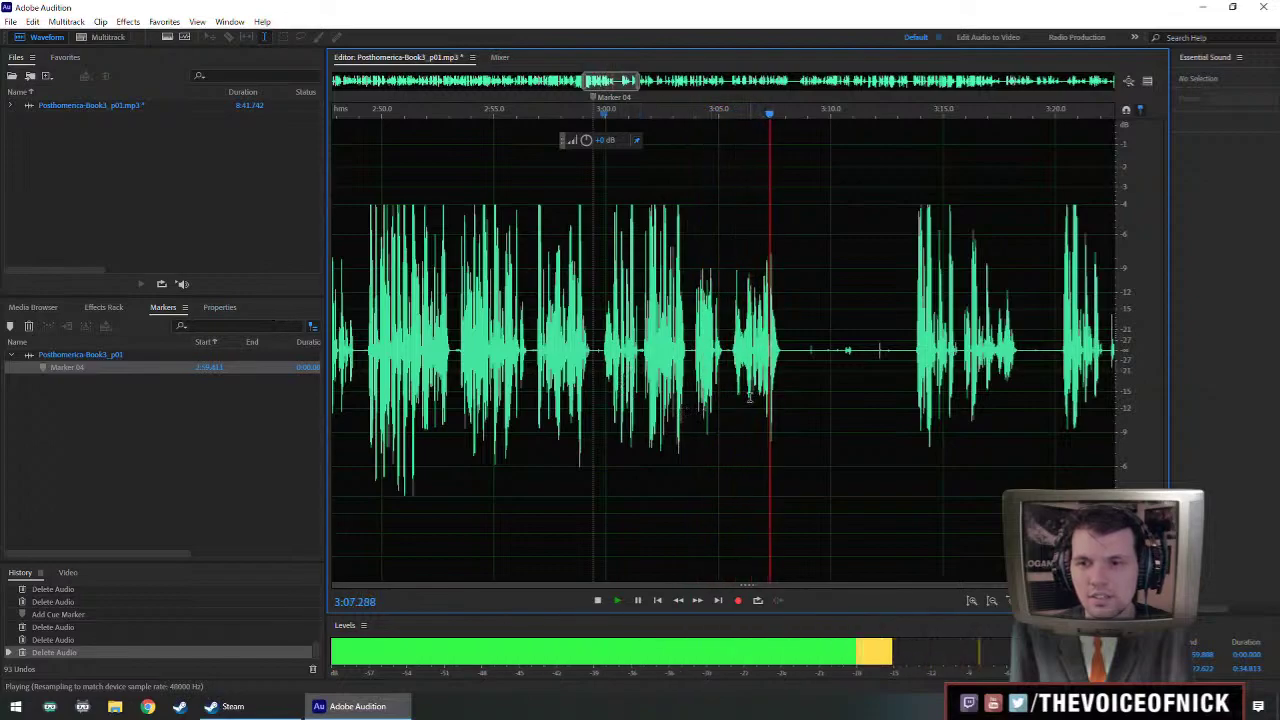
key("space")
- Delete the cue marker at about 2:59.4 and place the playhead at about 2:52.2
scroll(757, 360, "right", 2)
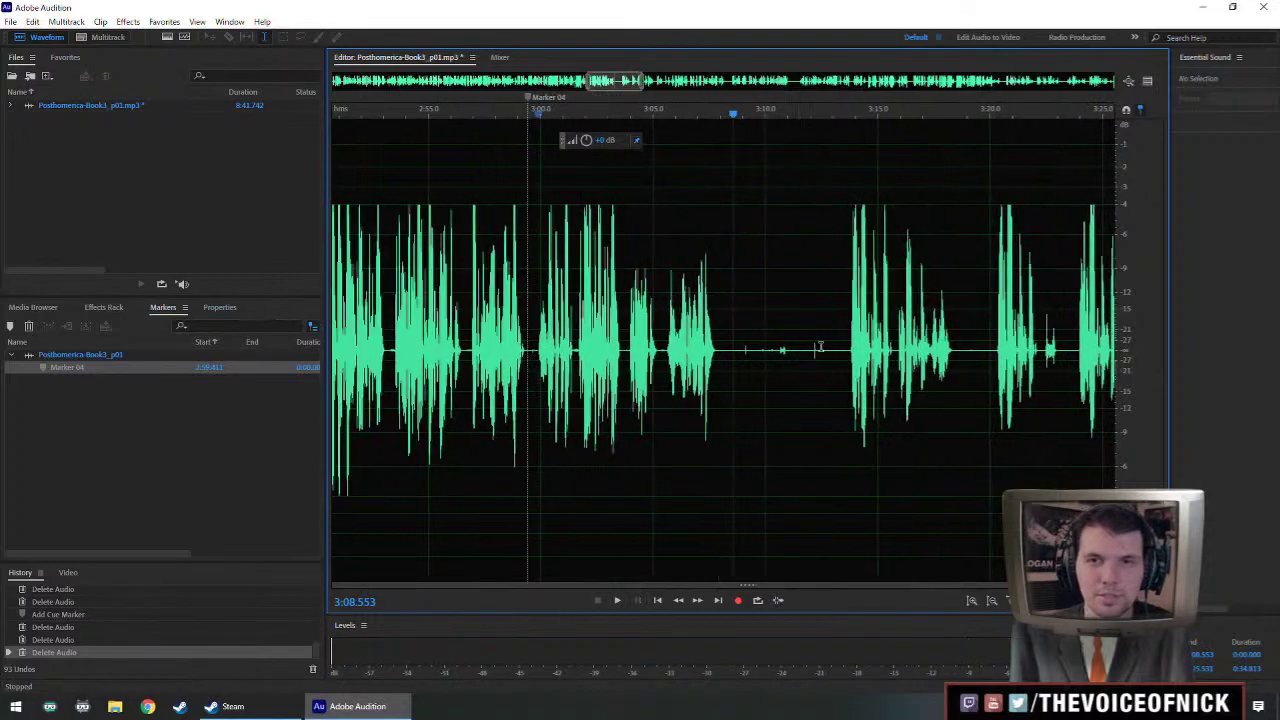
scroll(614, 290, "down", 2)
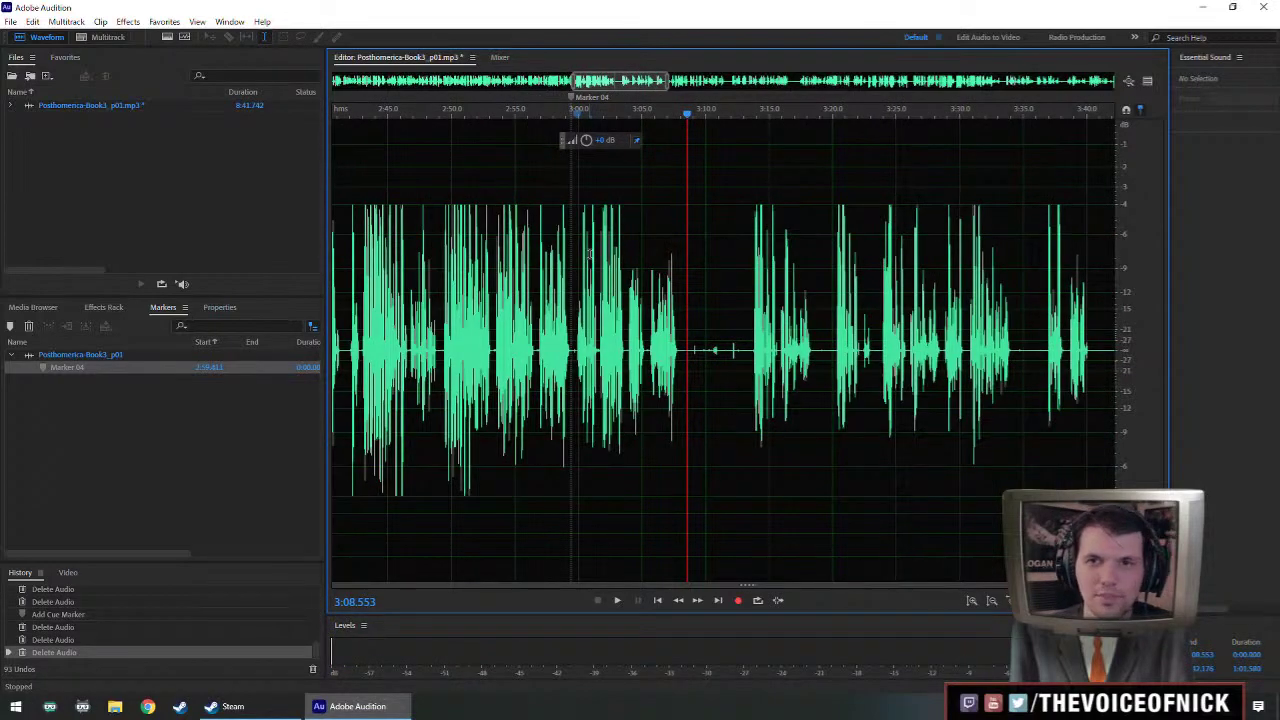
scroll(610, 260, "up", 3)
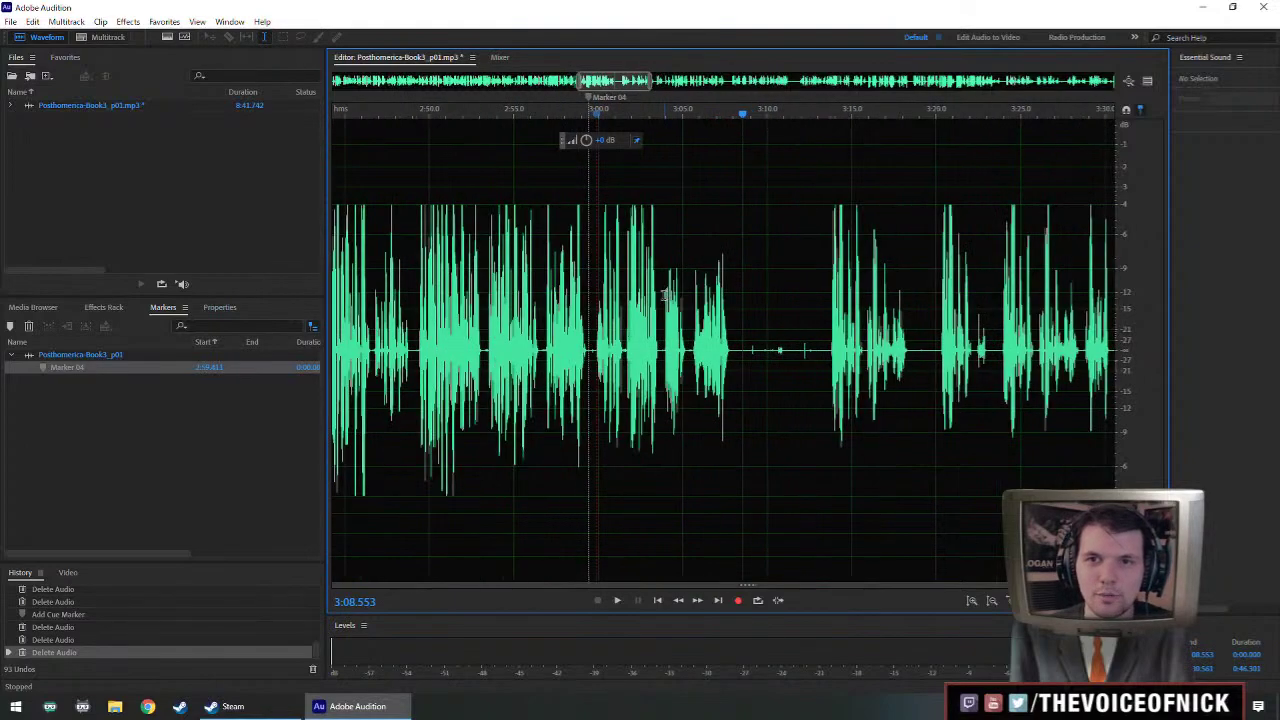
left_click_drag(588, 122, 567, 120)
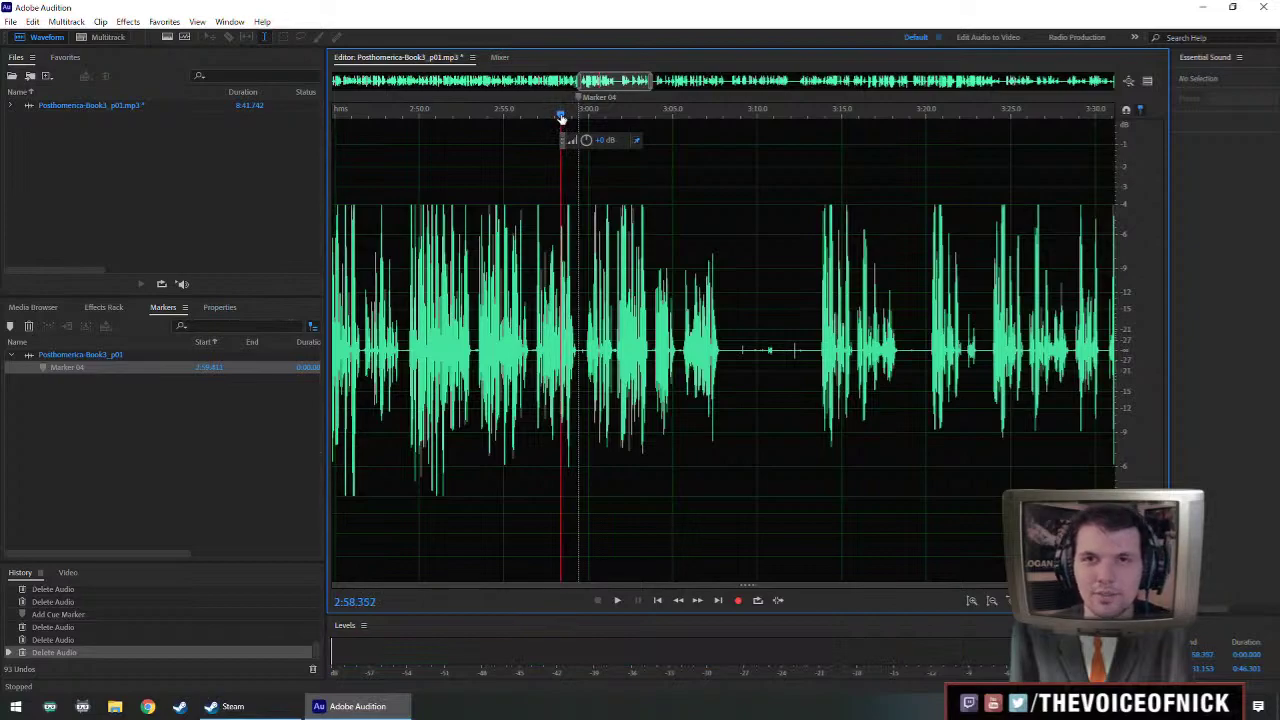
left_click_drag(559, 108, 554, 118)
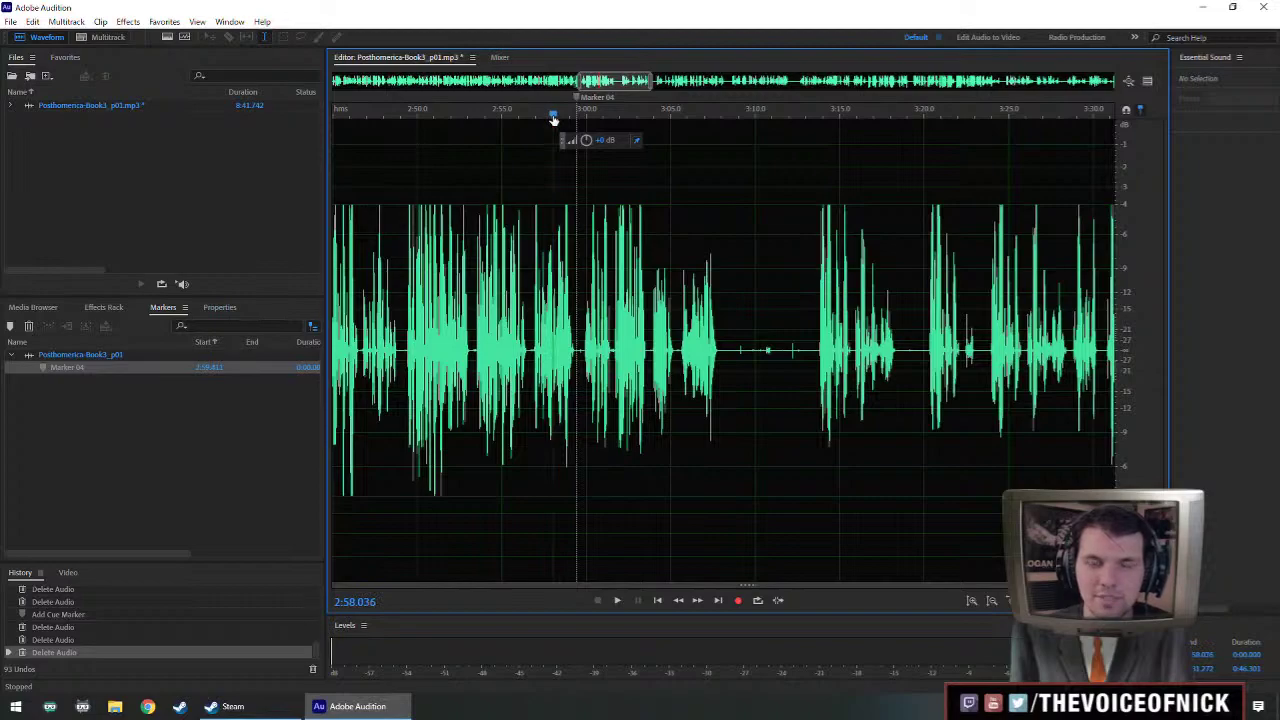
right_click(575, 101)
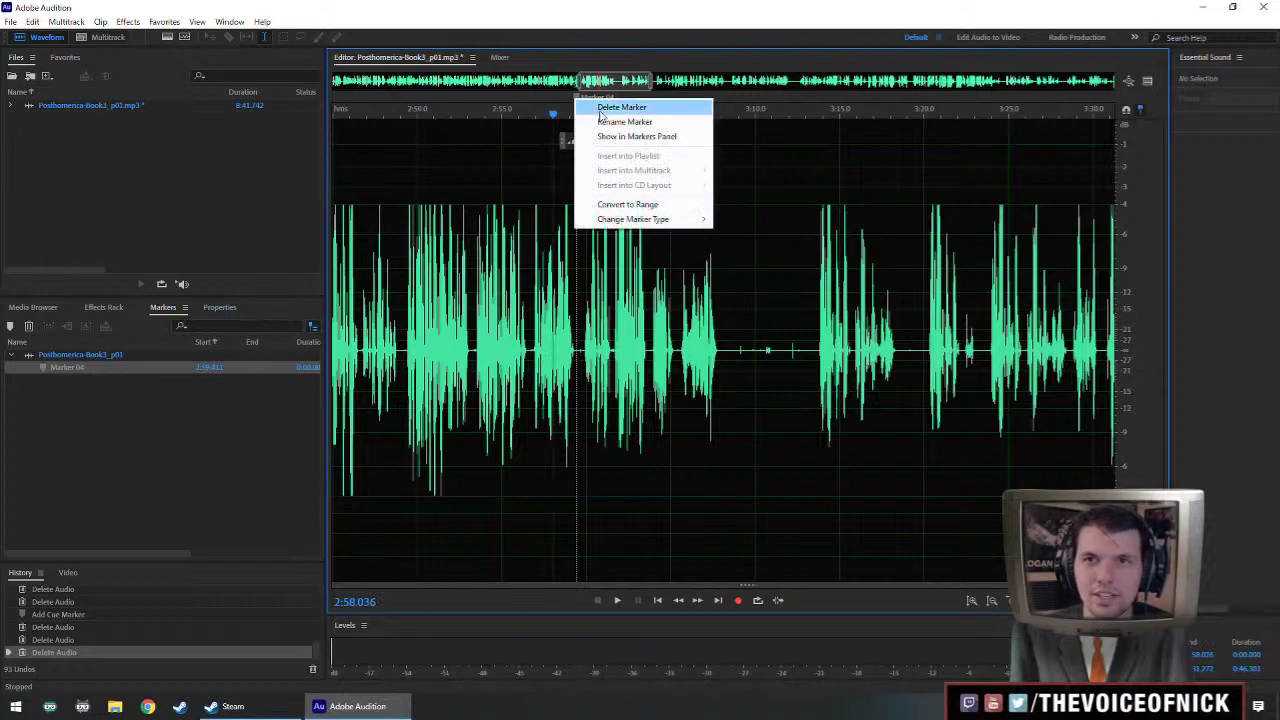
left_click(600, 110)
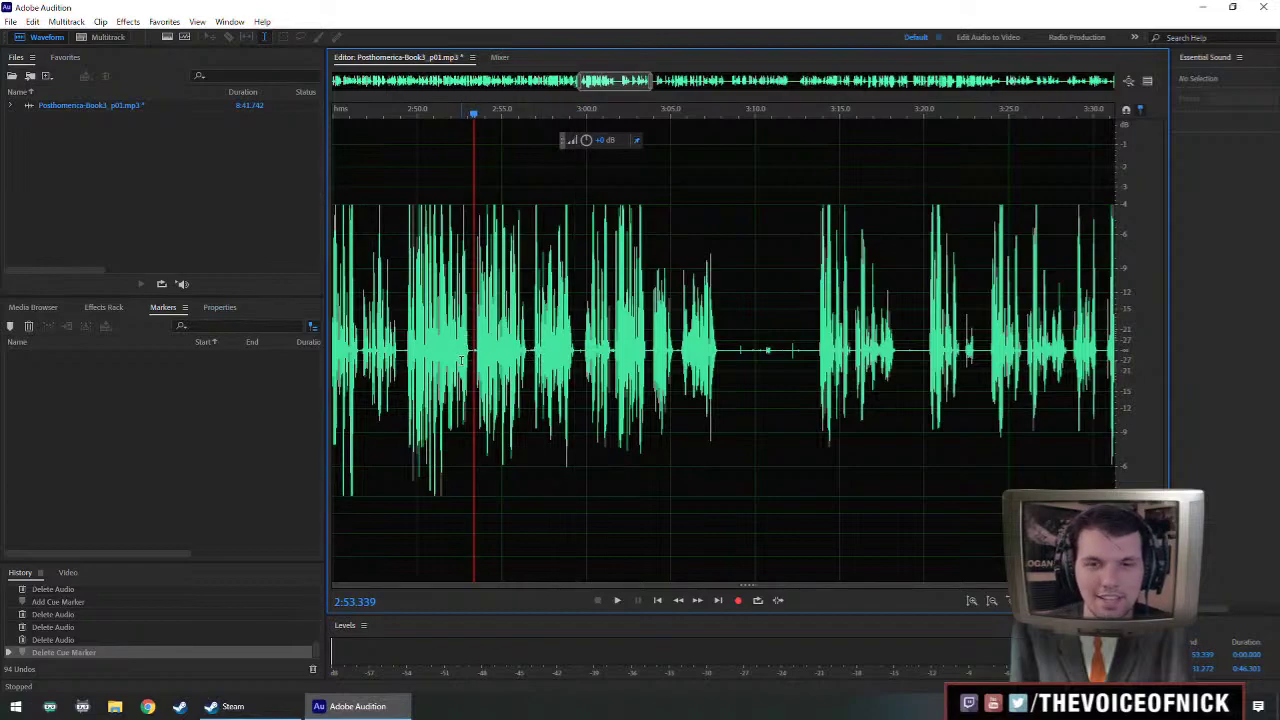
scroll(461, 360, "left", 3)
scroll(629, 337, "right", 2)
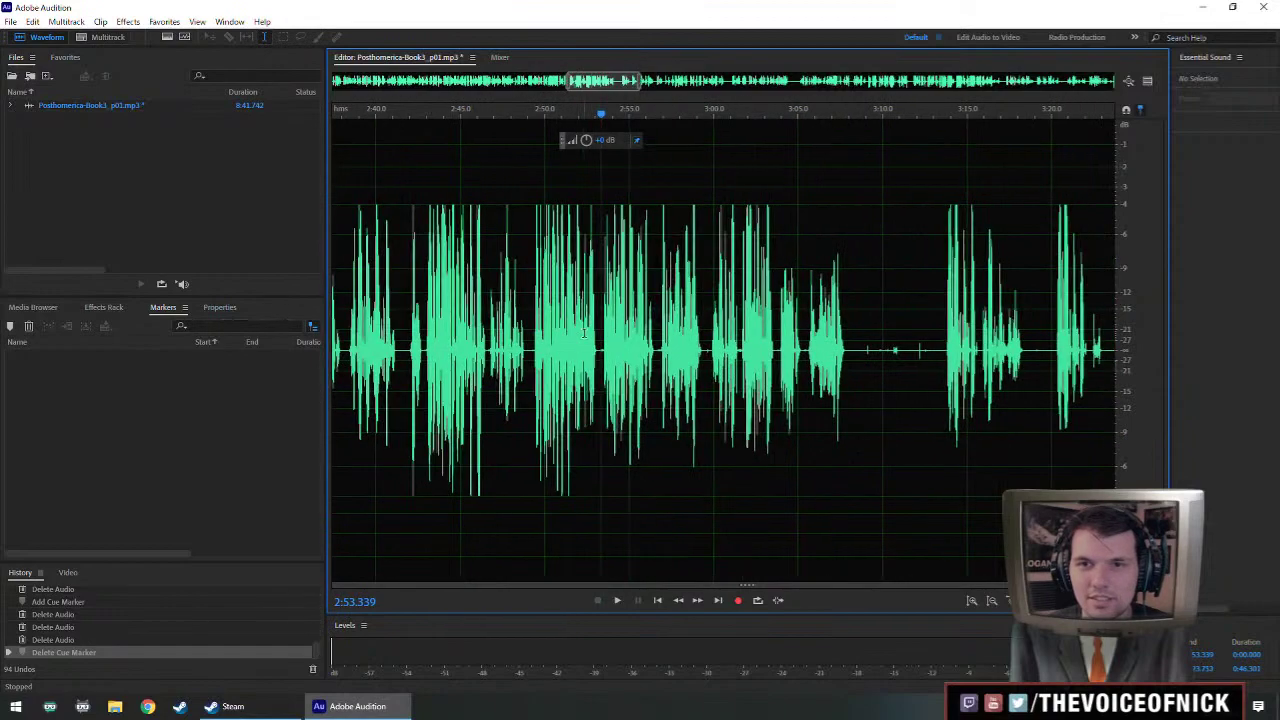
scroll(584, 333, "right", 1)
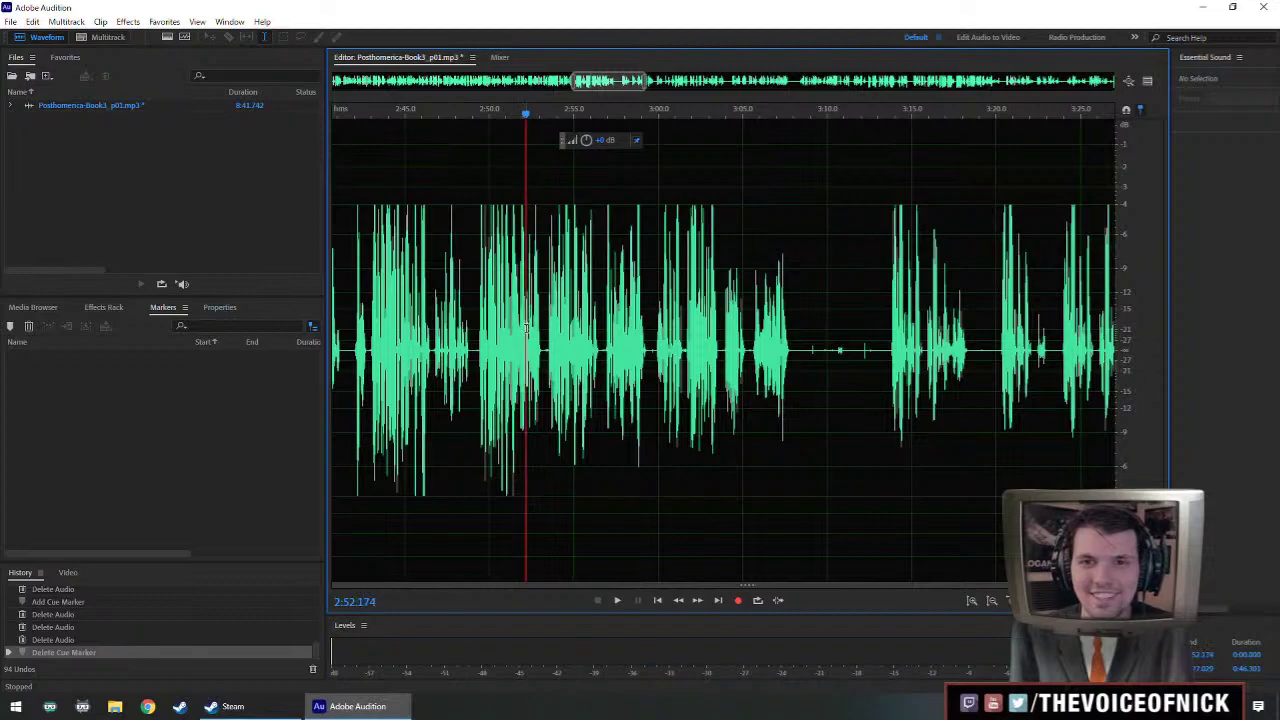
- Save the audio file and play the narration from about 2:52.2, stopping at about 2:56.8
key("ctrl+s")
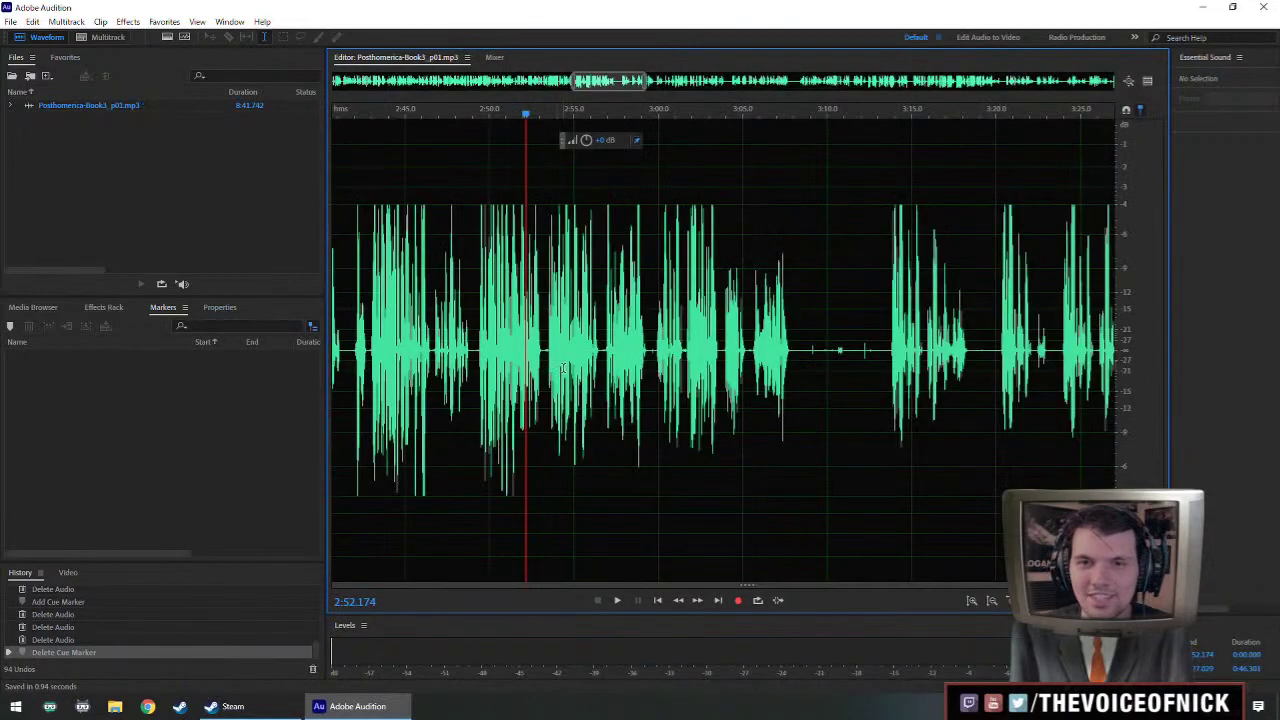
scroll(597, 369, "down", 1)
scroll(597, 369, "up", 1)
scroll(597, 369, "down", 1)
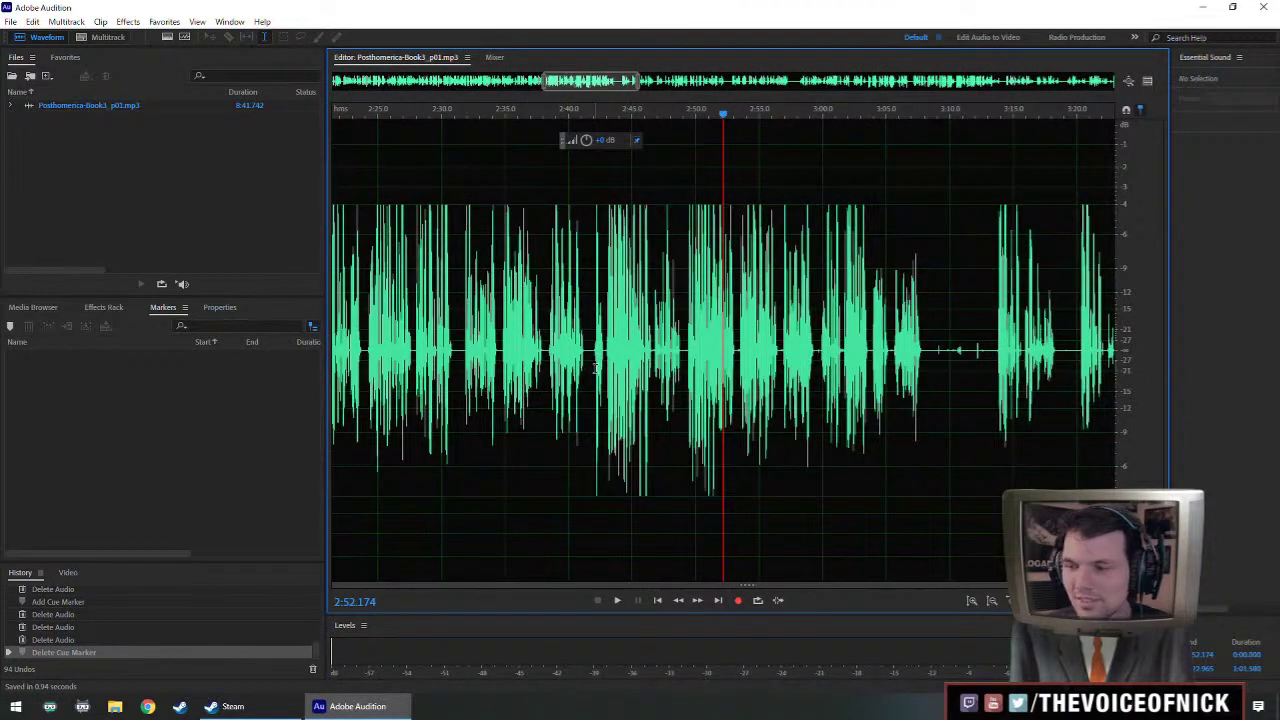
scroll(500, 355, "right", 2)
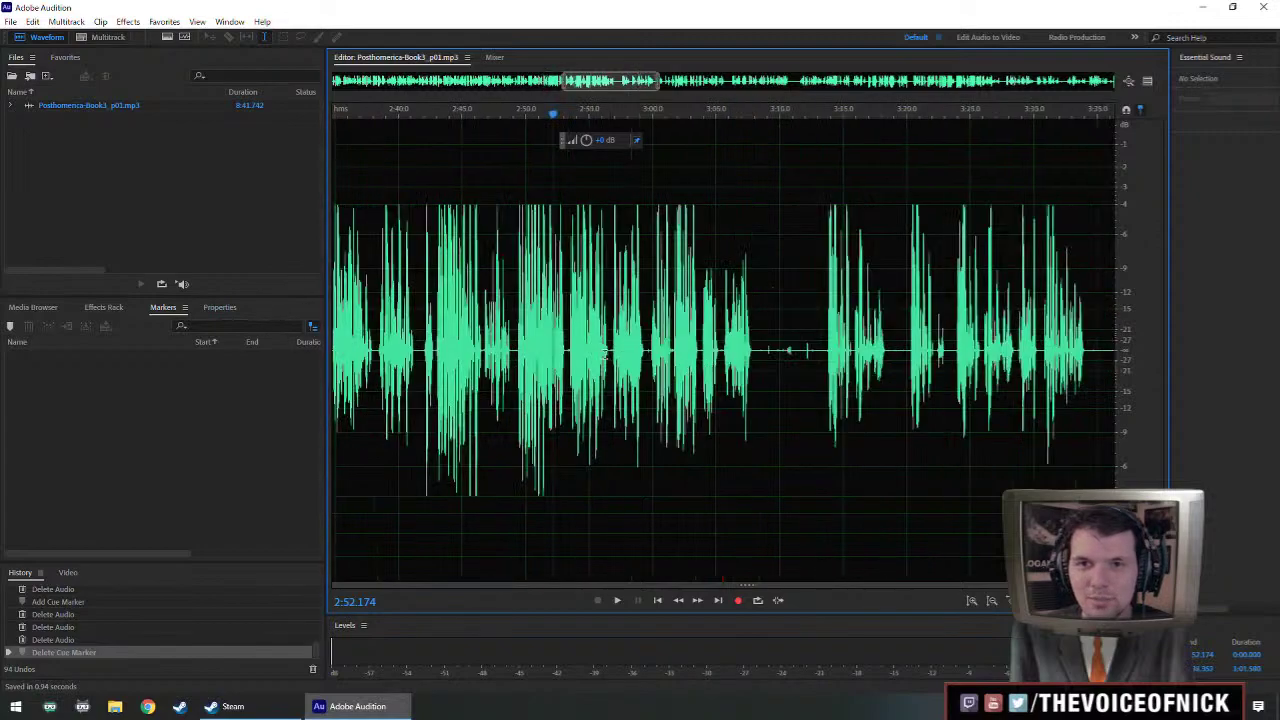
key("space")
scroll(650, 388, "left", 1)
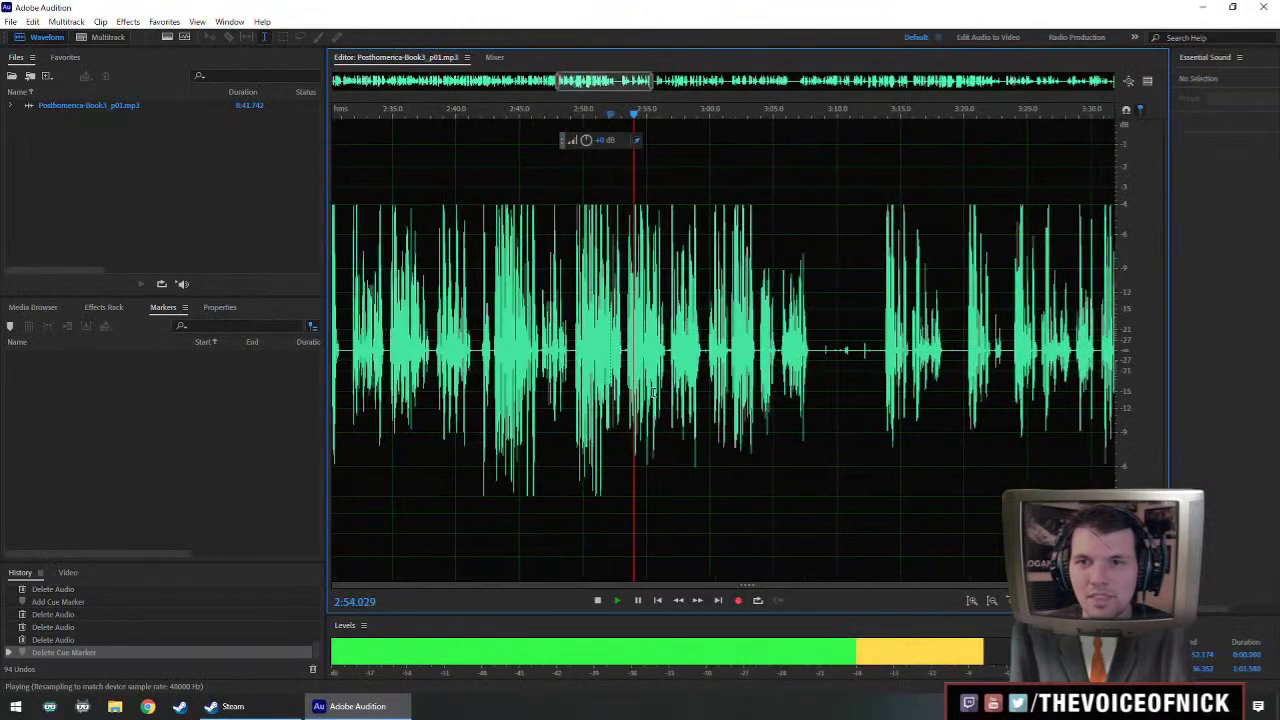
scroll(677, 381, "down", 2)
scroll(695, 374, "up", 1)
scroll(743, 362, "down", 1)
scroll(804, 352, "up", 1)
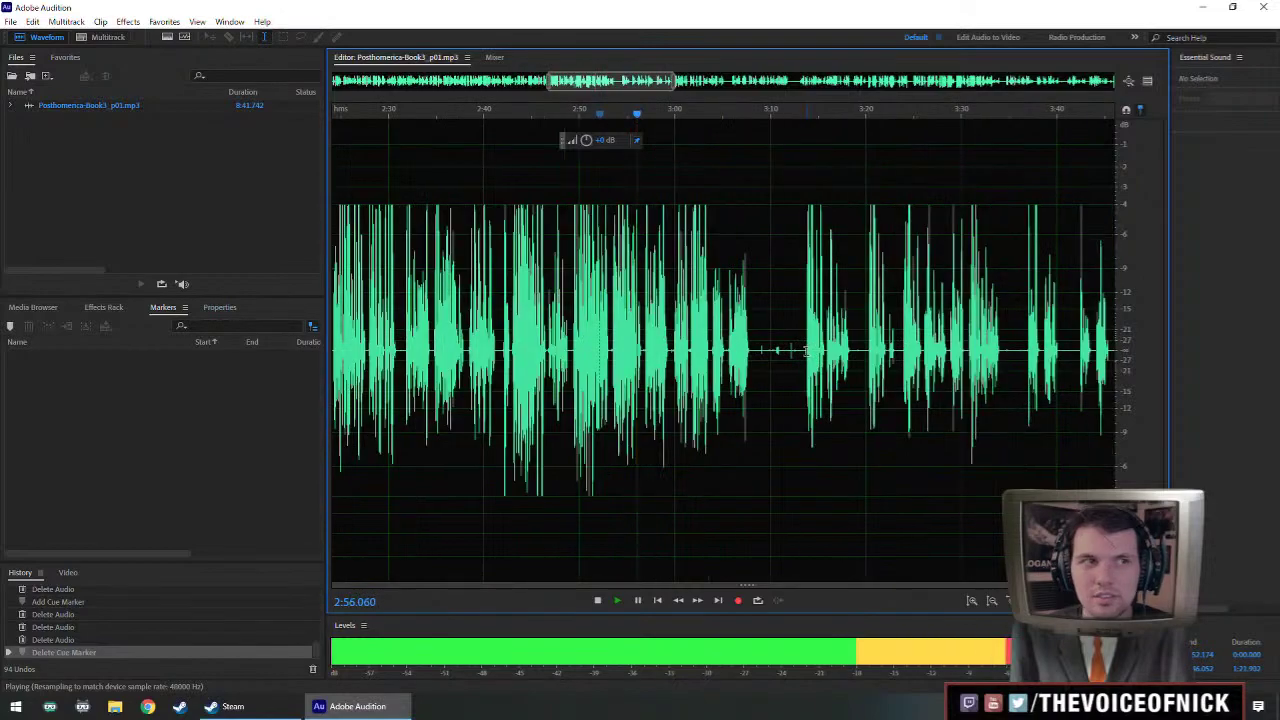
key("space")
- Spot-check the narration at several points between about 3:20 and 3:47
scroll(810, 360, "up", 1)
scroll(823, 378, "right", 1)
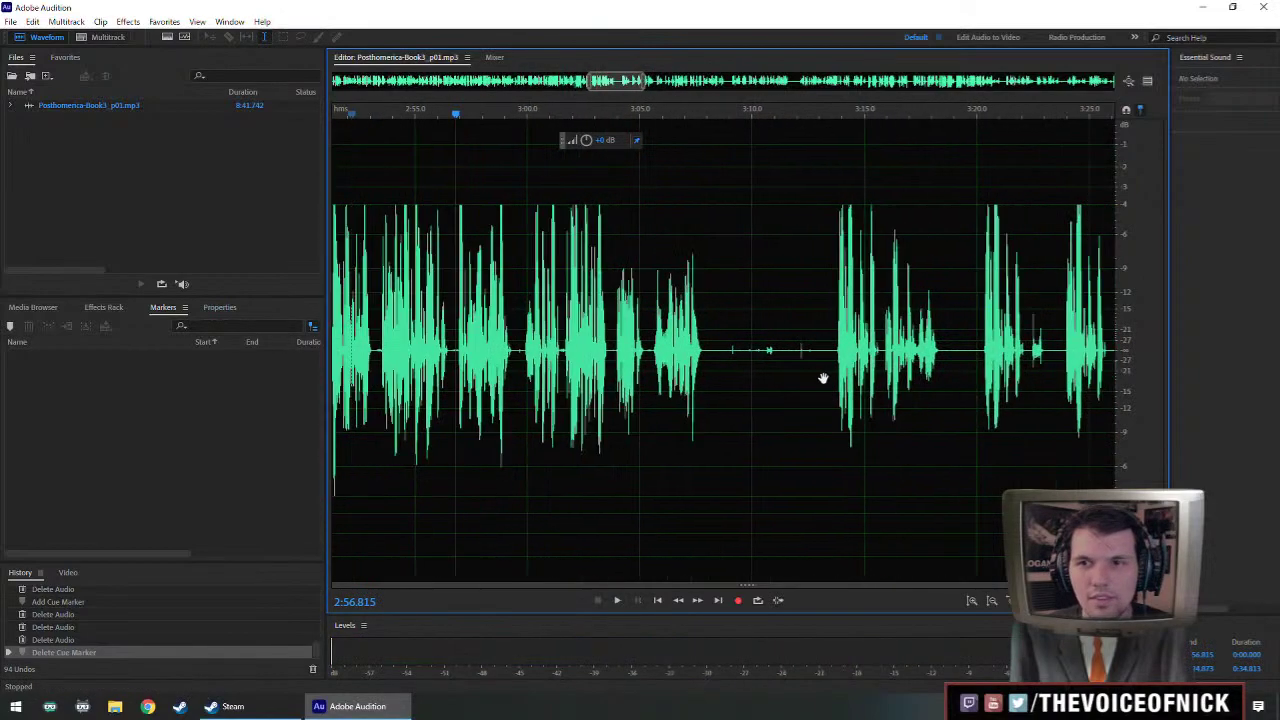
scroll(823, 378, "down", 1)
key("space")
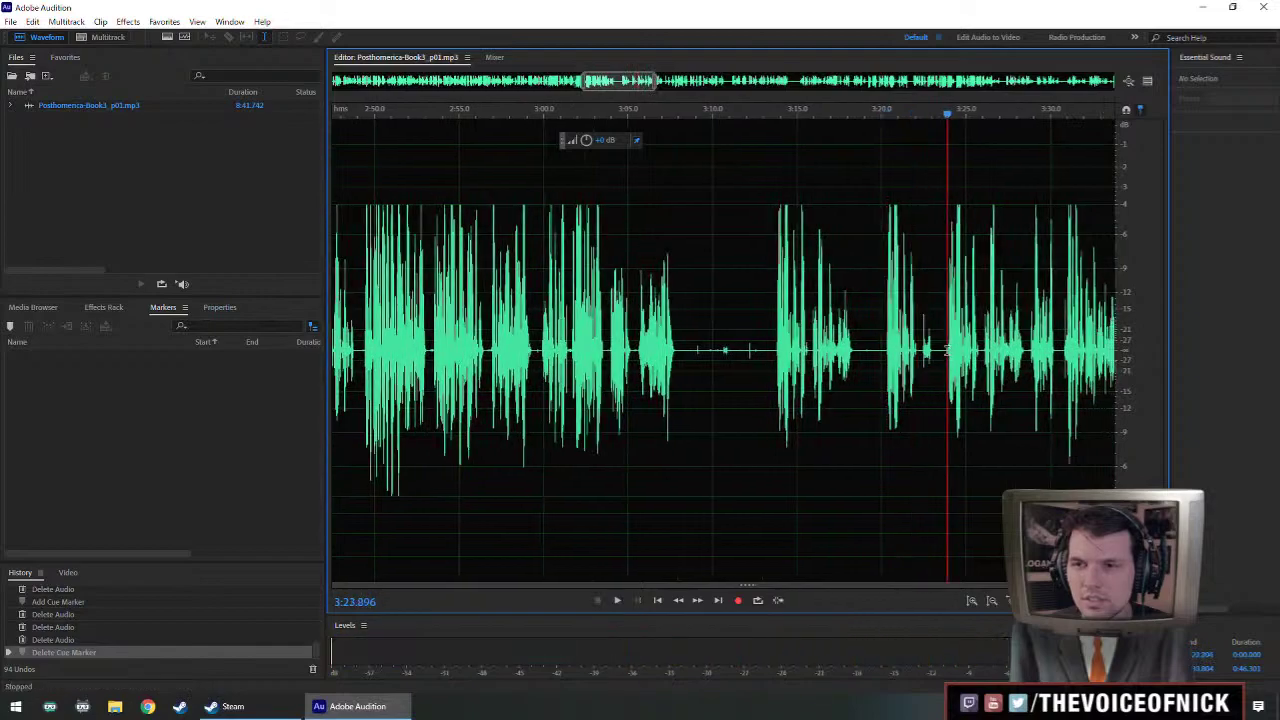
scroll(867, 353, "up", 2)
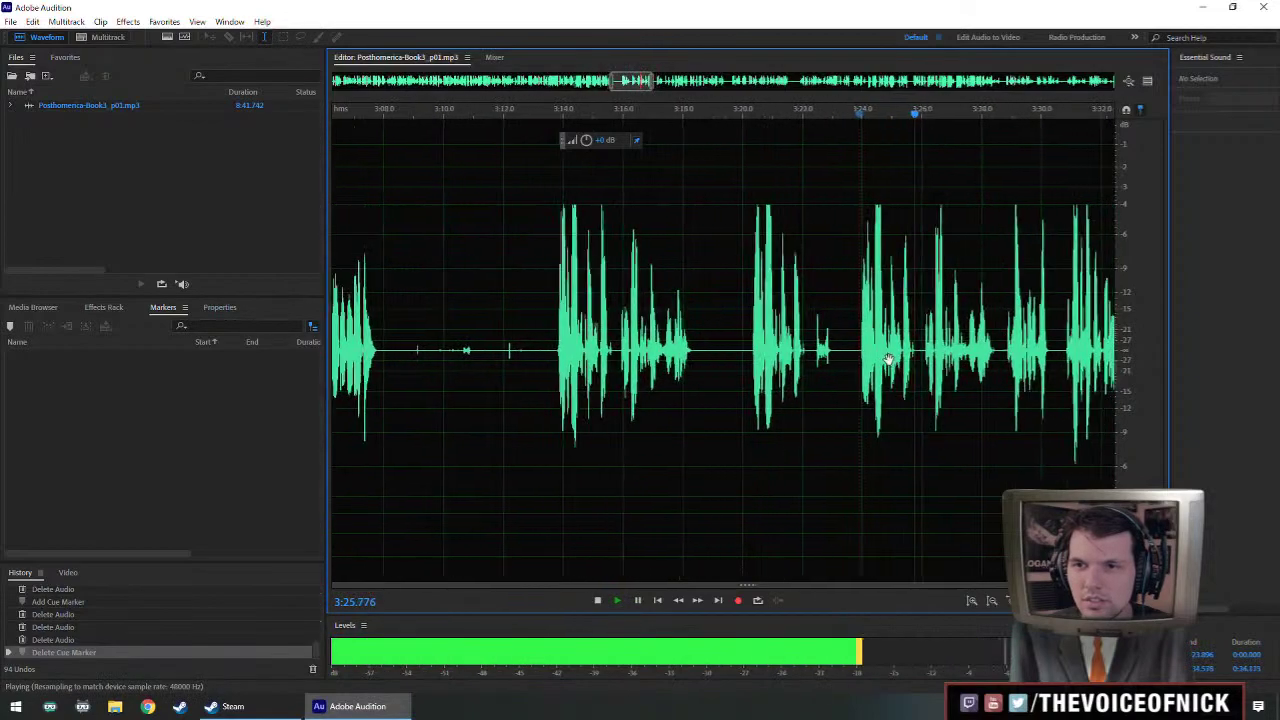
scroll(770, 348, "down", 2)
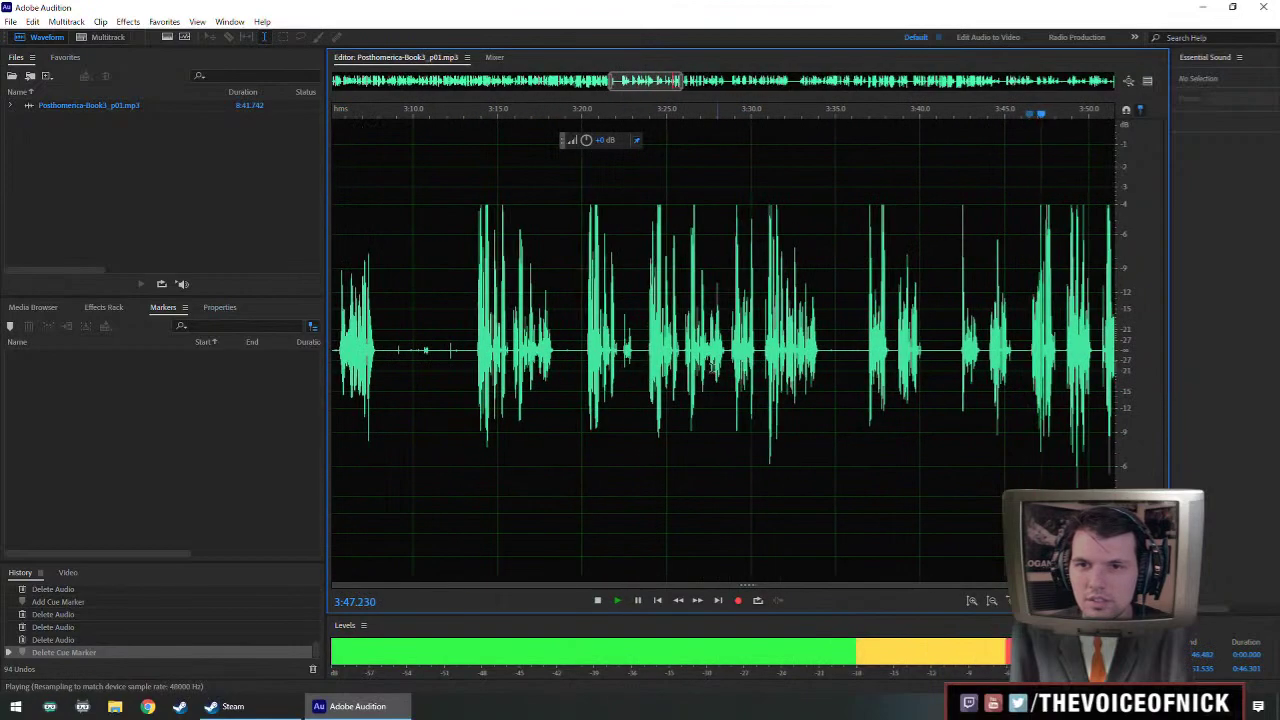
key("space")
- Replace the noisy gap from about 3:07.8 to 3:13.8 with about 1.2 seconds of silence
left_click(486, 366)
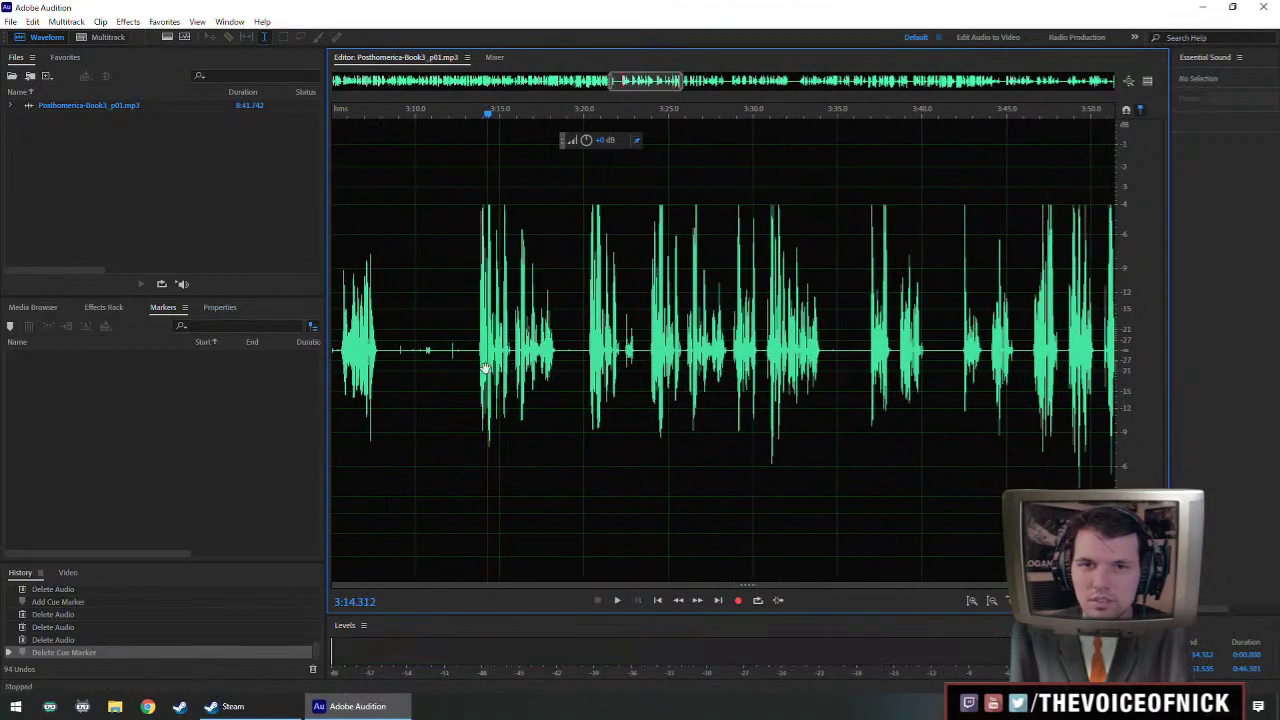
scroll(488, 367, "left", 1)
left_click_drag(436, 364, 537, 392)
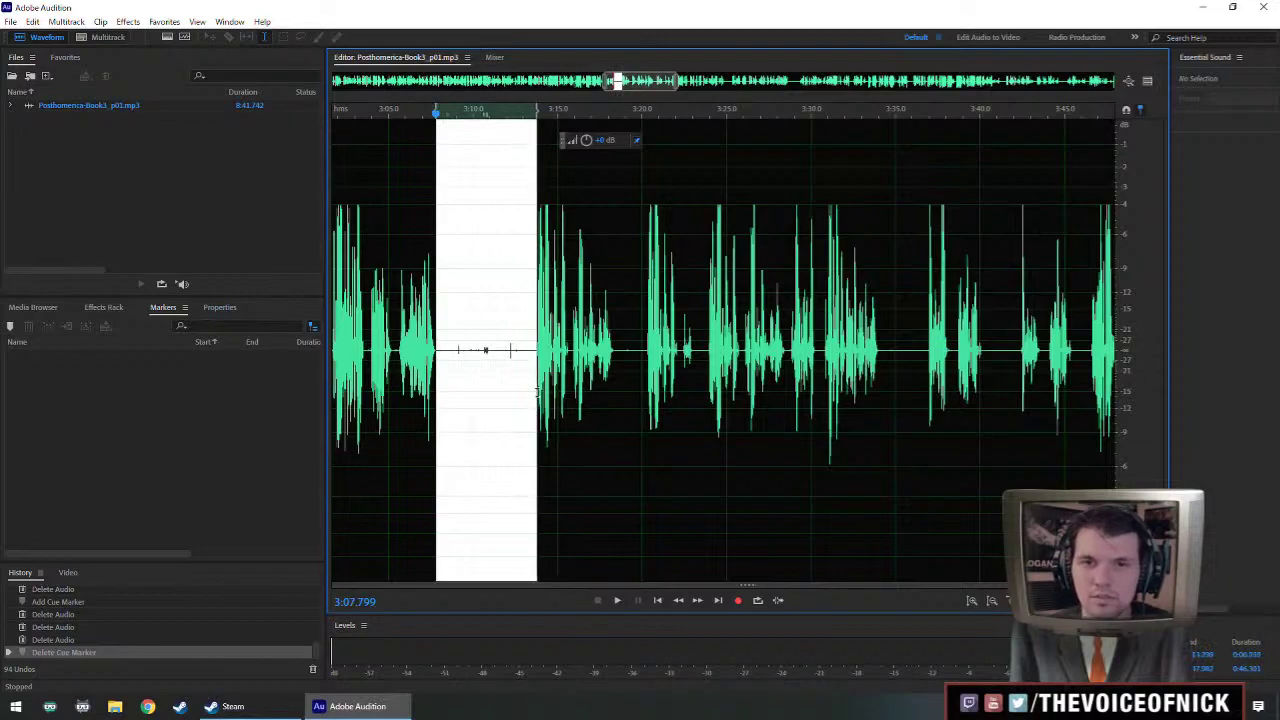
scroll(495, 360, "up", 2)
left_click_drag(430, 347, 521, 390)
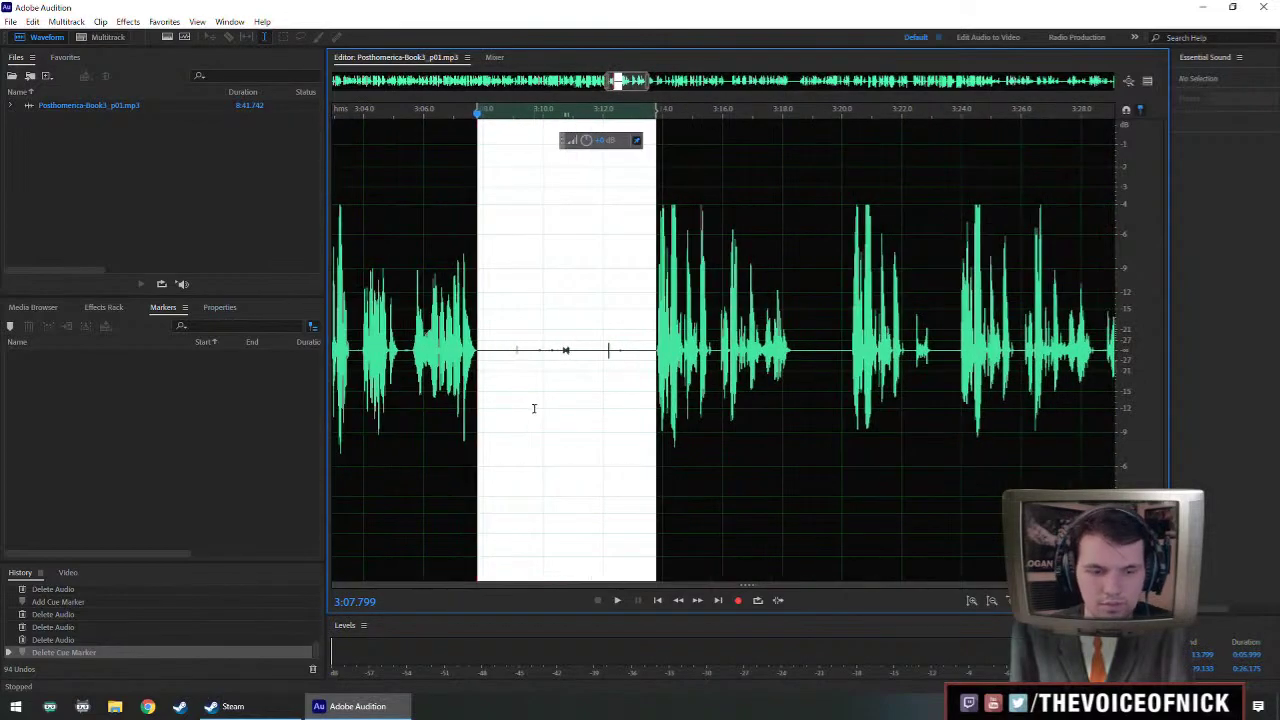
key("shift+s")
key("Return")
scroll(534, 415, "down", 2)
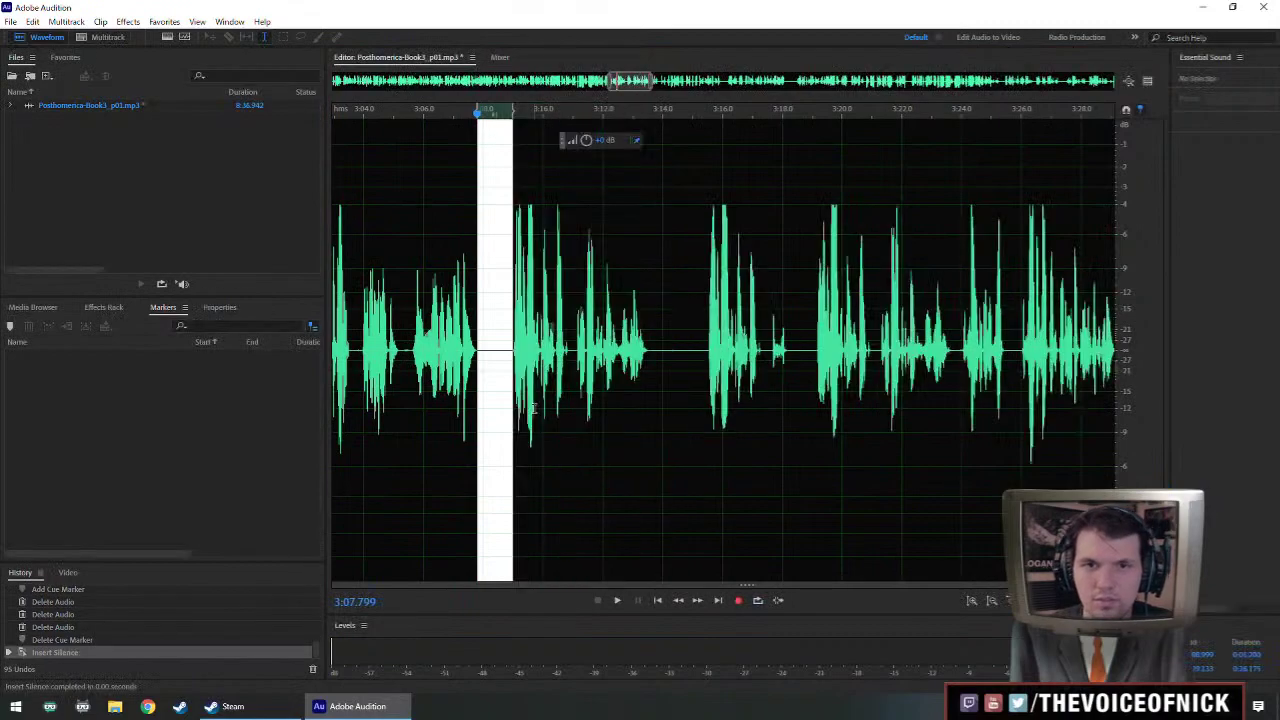
- Play the transition from about 3:05.8 and spot-check the following phrases up to about 3:21.3
left_click(435, 326)
key("space")
scroll(557, 357, "left", 3)
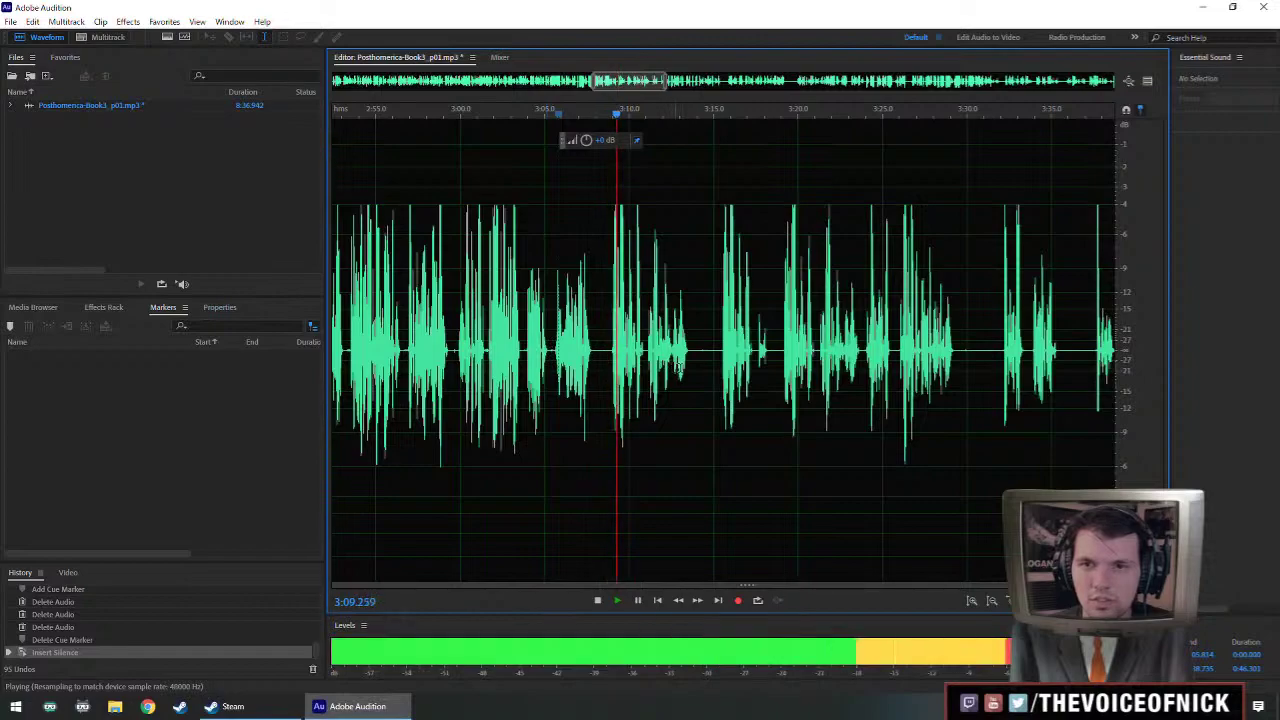
scroll(628, 362, "up", 1)
key("space")
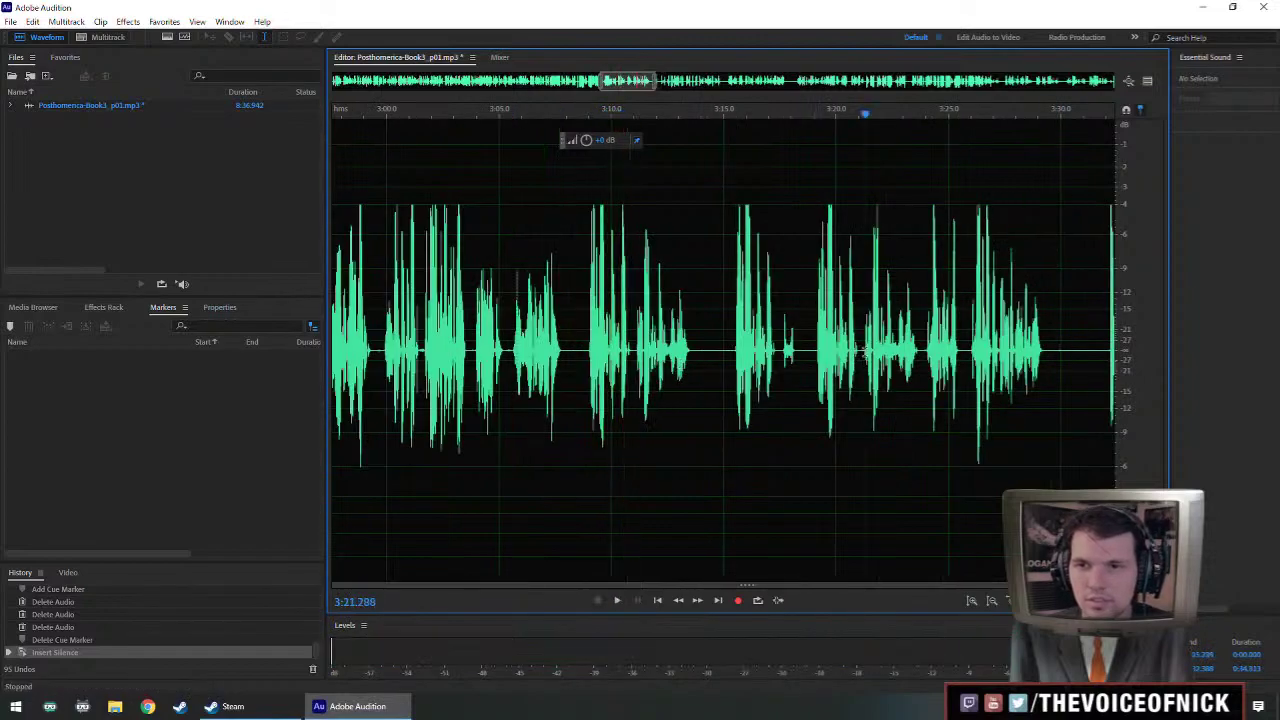
- Delete the unwanted take of about 10.1 seconds between about 3:11.1 and 3:21.2
key("space")
left_click_drag(636, 350, 862, 402)
key("Delete")
- Replay the joined passage from about 3:08.9 and stop at about 3:19.2
key("space")
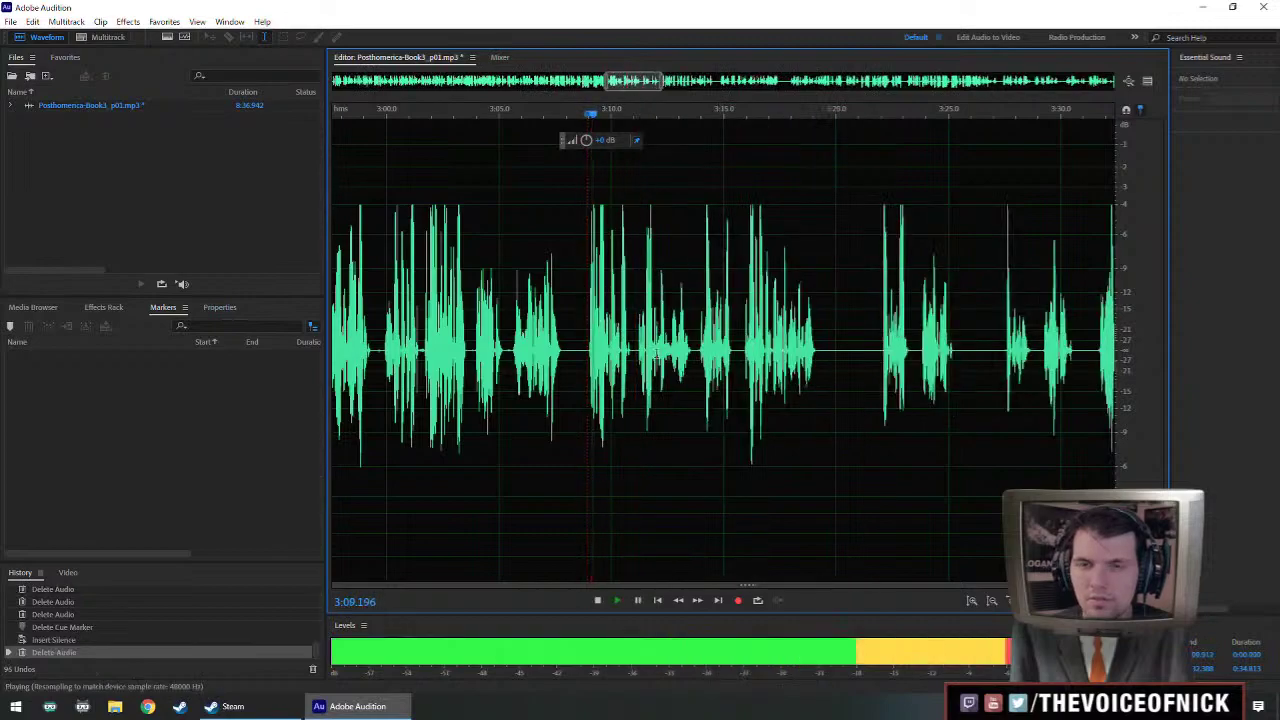
scroll(658, 357, "down", 1)
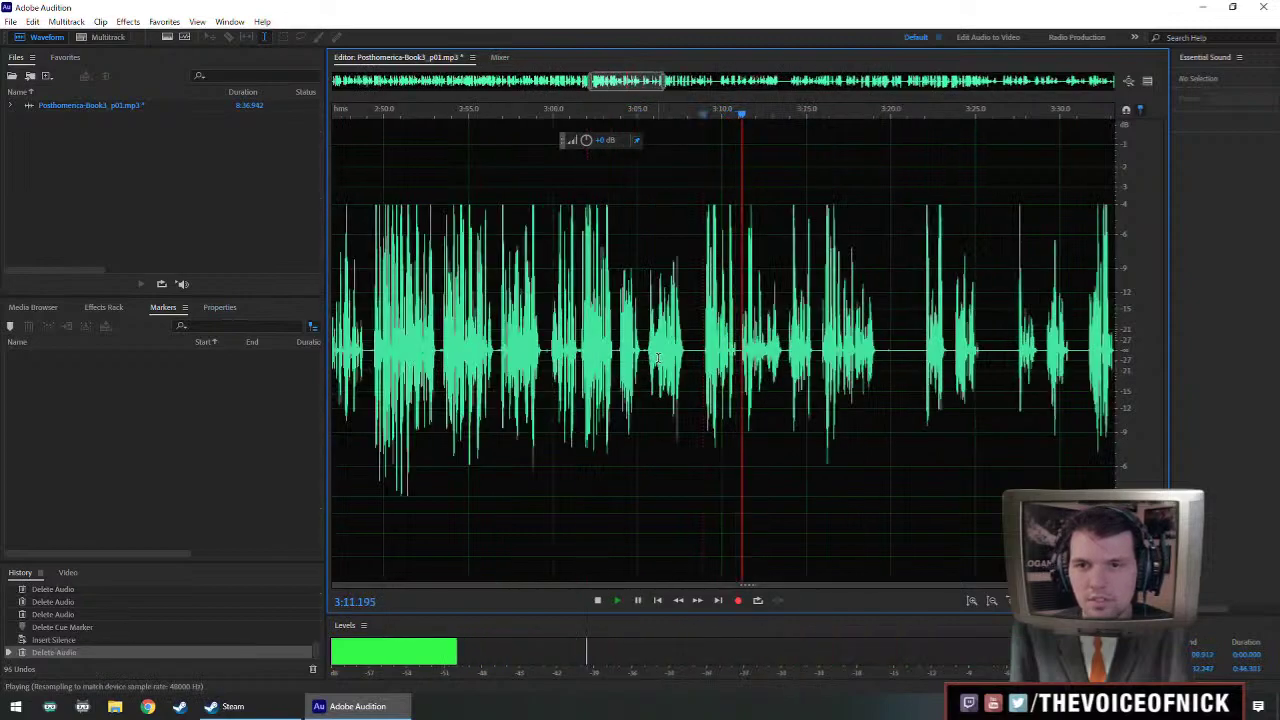
scroll(773, 423, "up", 1)
scroll(773, 423, "up", 1)
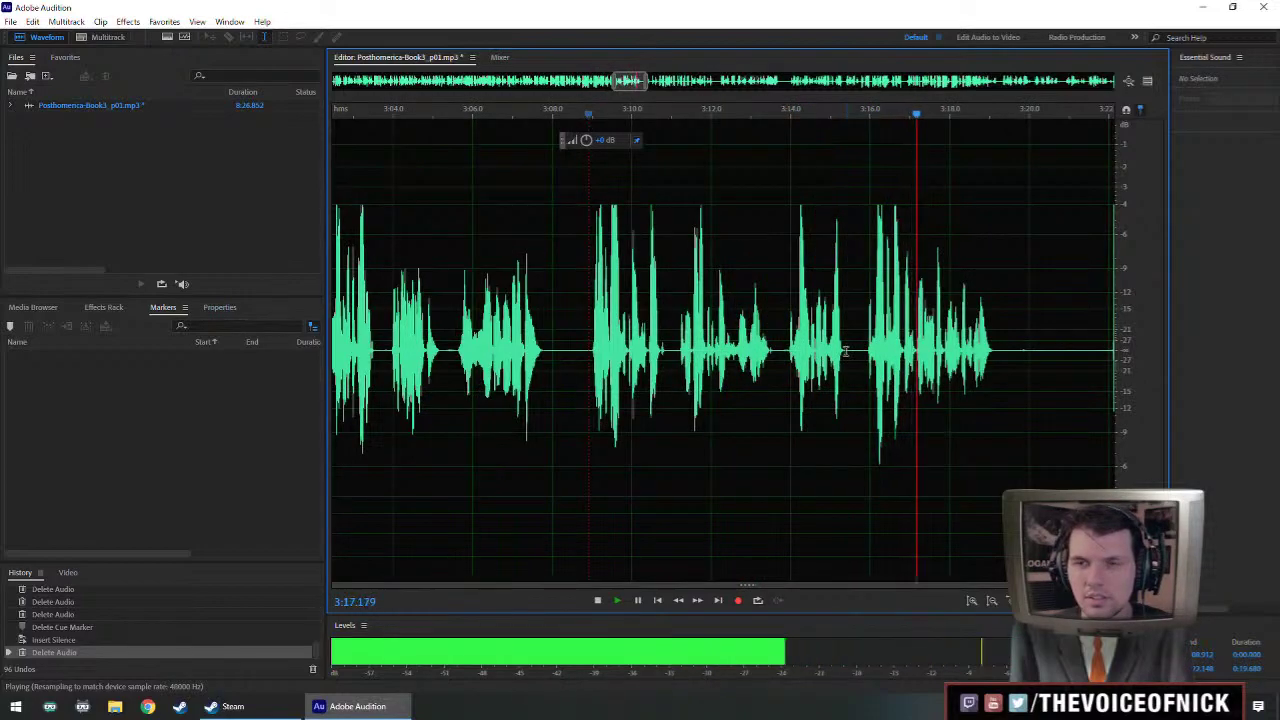
key("space")
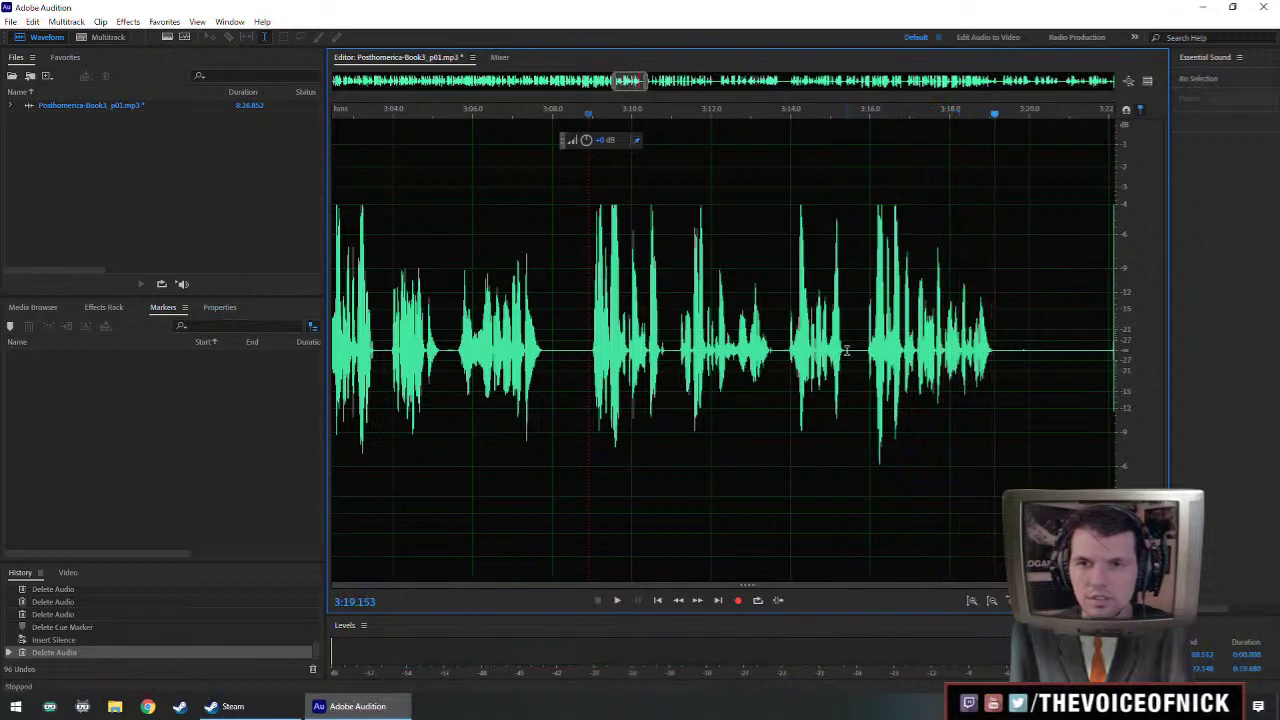
- Amplify the passage from about 3:11.1 to 3:15.4 by about 1.8 dB and apply the effects rack to it
left_click_drag(845, 350, 677, 373)
left_click_drag(588, 148, 596, 142)
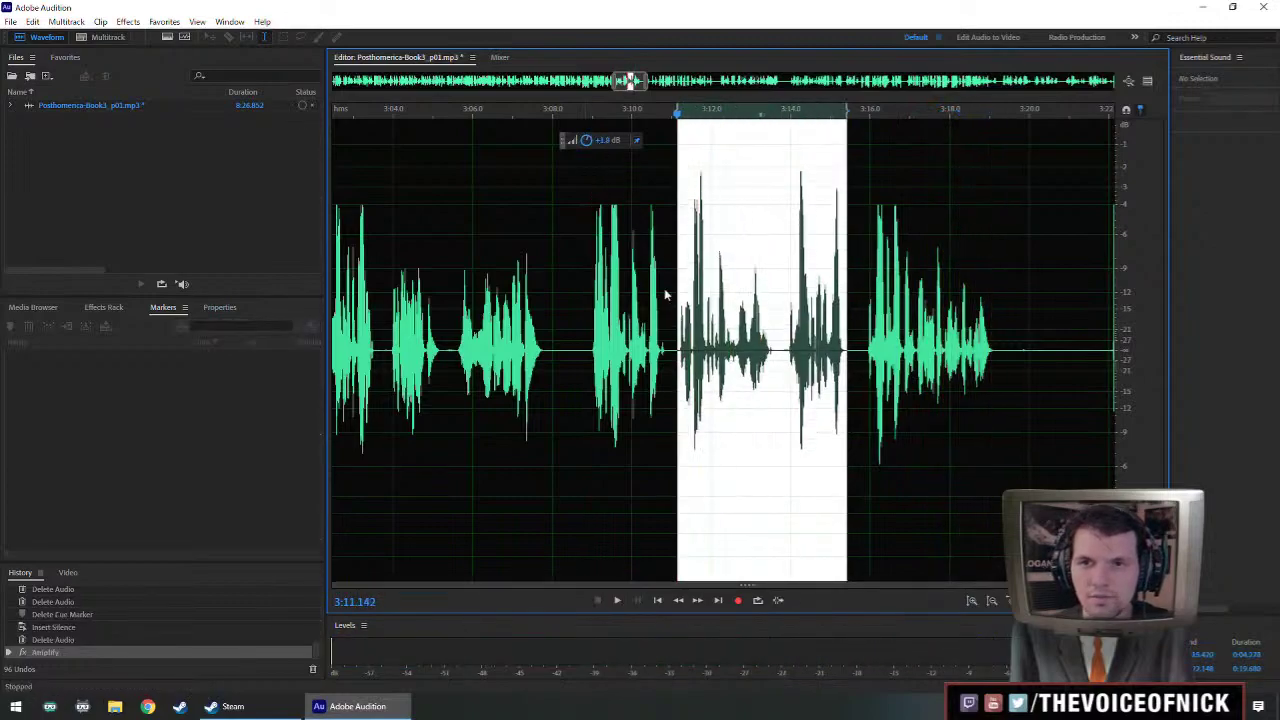
key("ctrl+r")
- Play from about 3:09.9 and add a cue marker at about 3:10.9
left_click(626, 322)
key("space")
key("space")
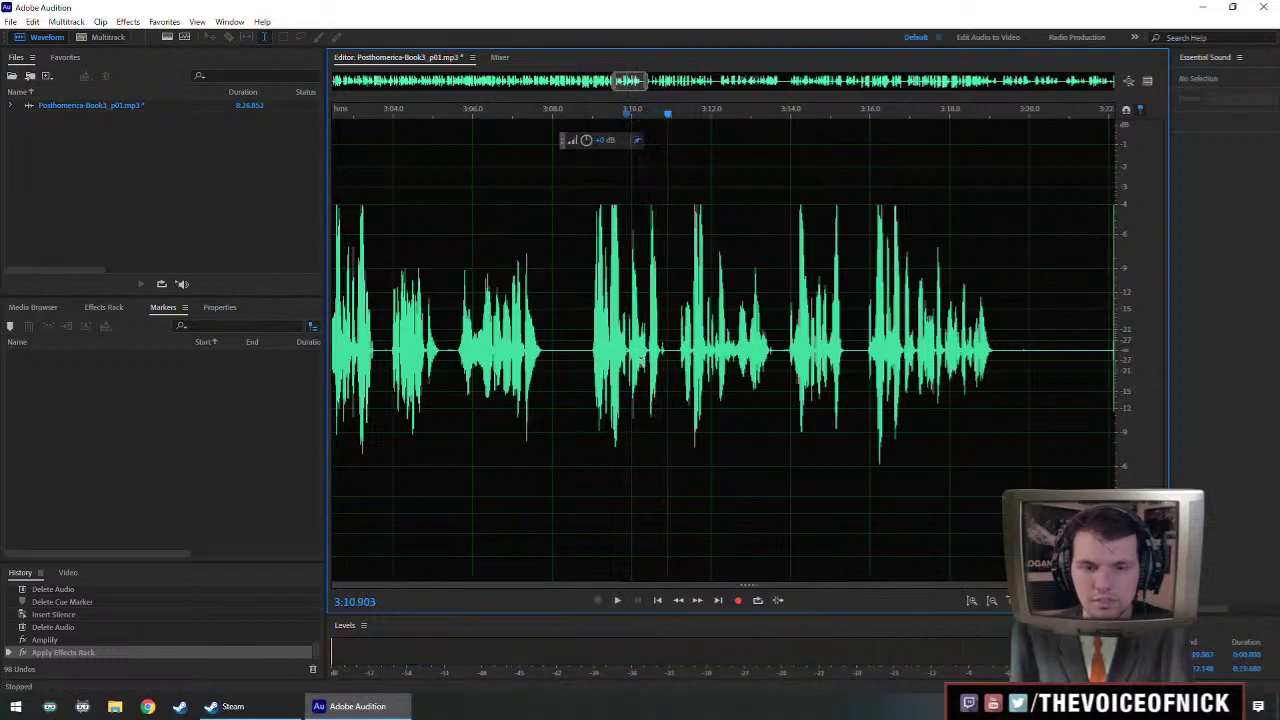
key("m")
- Place the playhead at about 2:38.9 and save the audio file
scroll(541, 363, "down", 1)
scroll(541, 363, "down", 6)
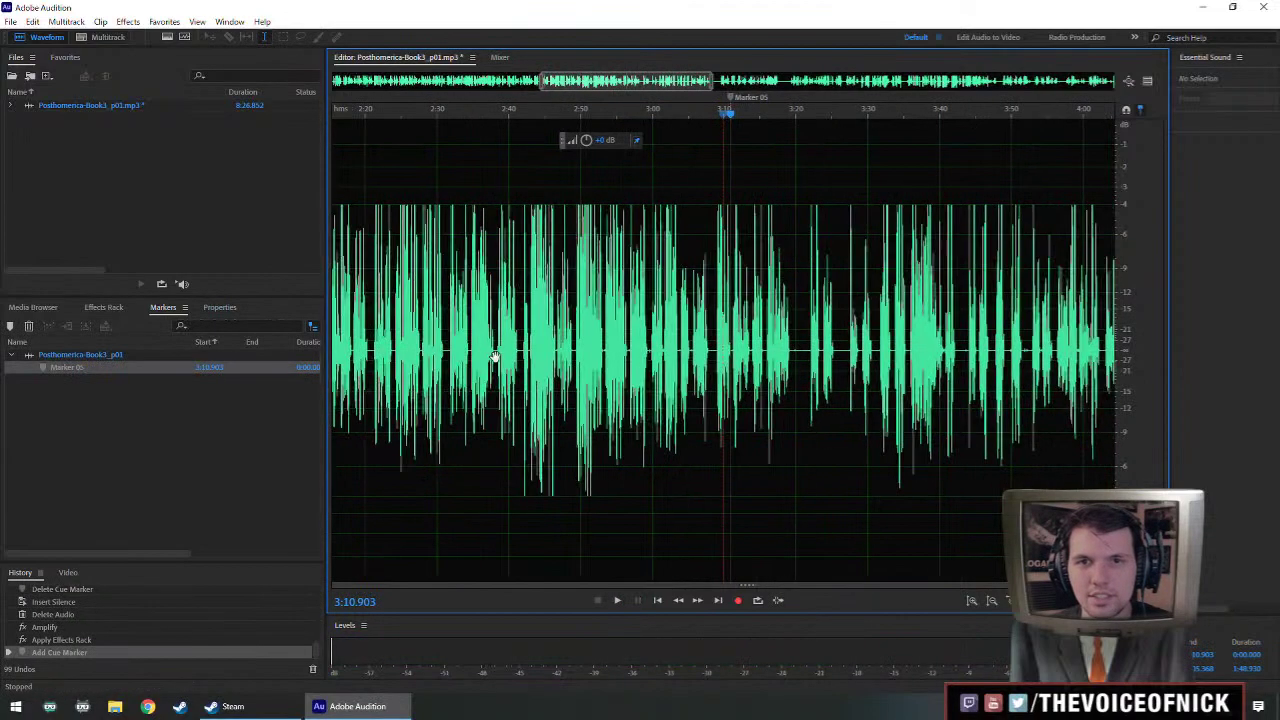
scroll(497, 355, "up", 1)
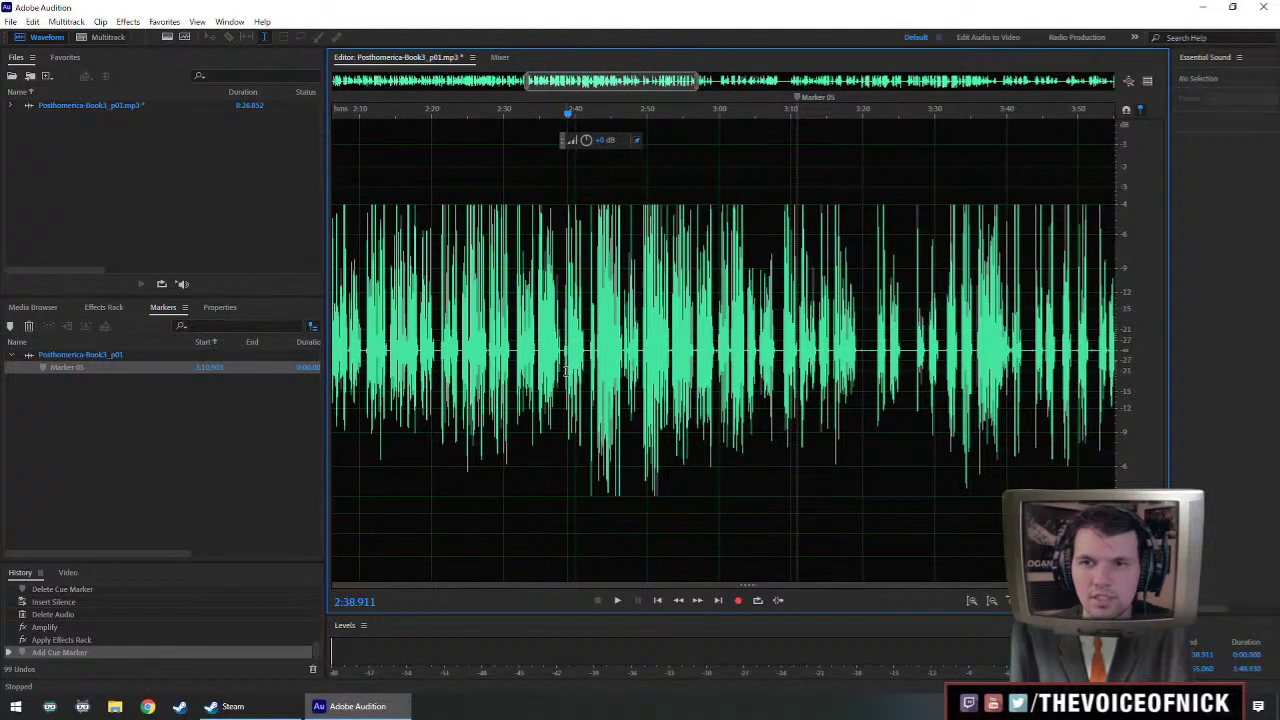
key("ctrl+s")
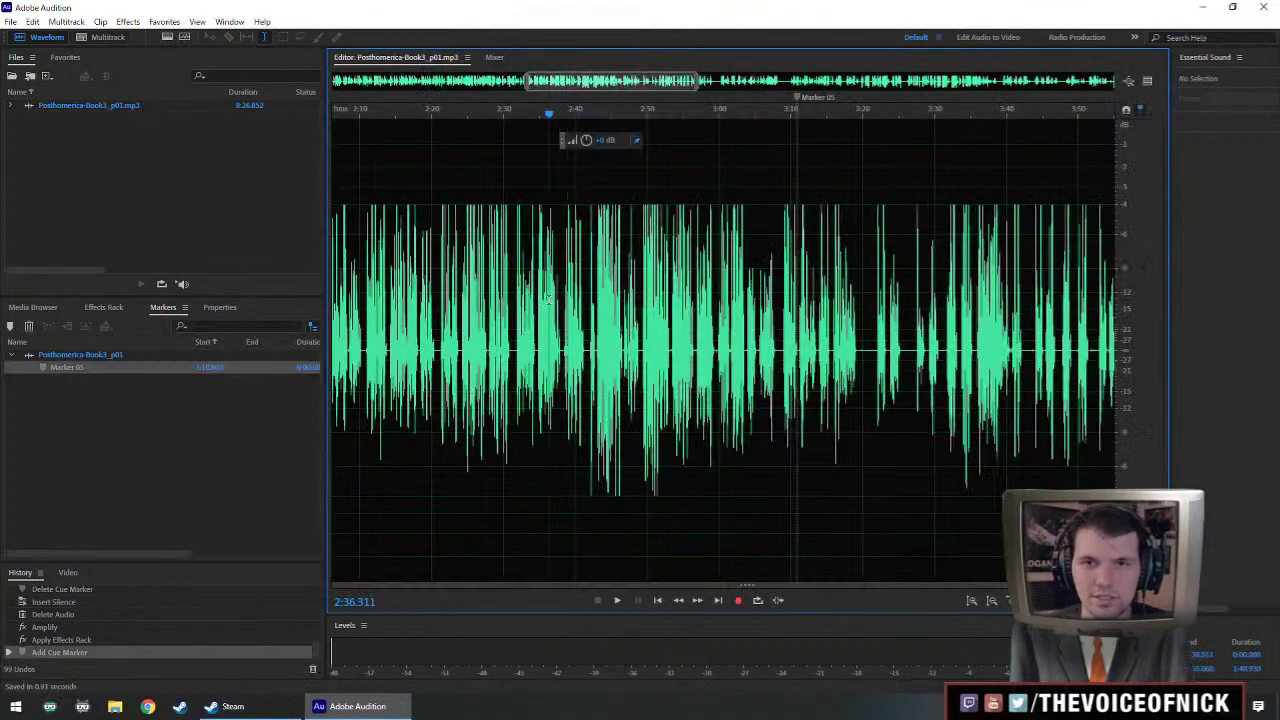
- Play briefly from about 2:36.3, then replay the narration from about 2:12.3 to the cue marker near 3:10.9
key("space")
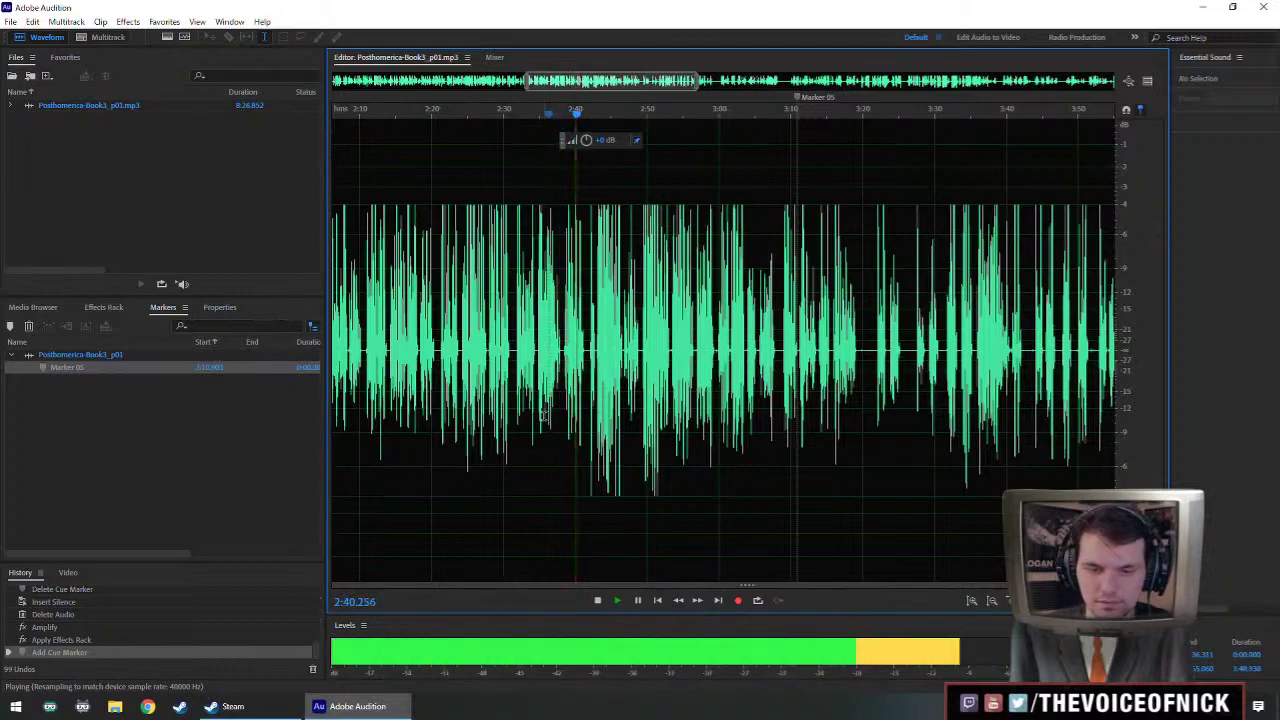
key("space")
left_click(376, 345)
key("space")
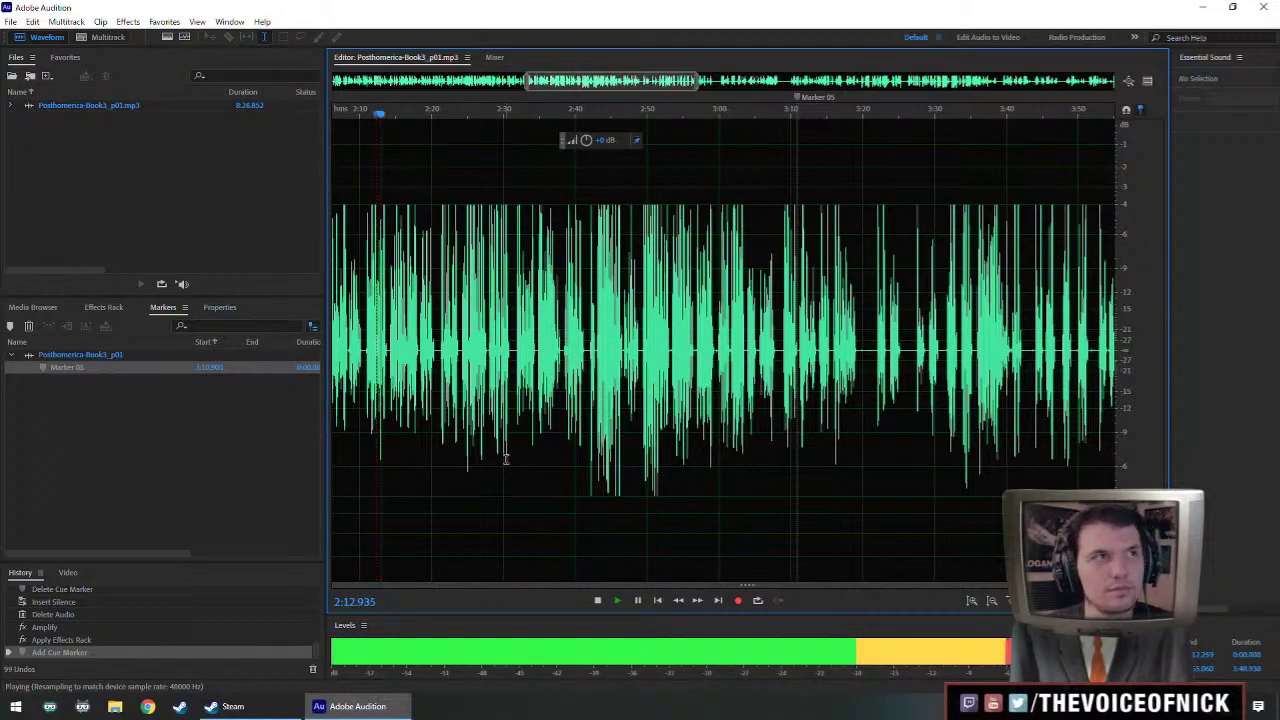
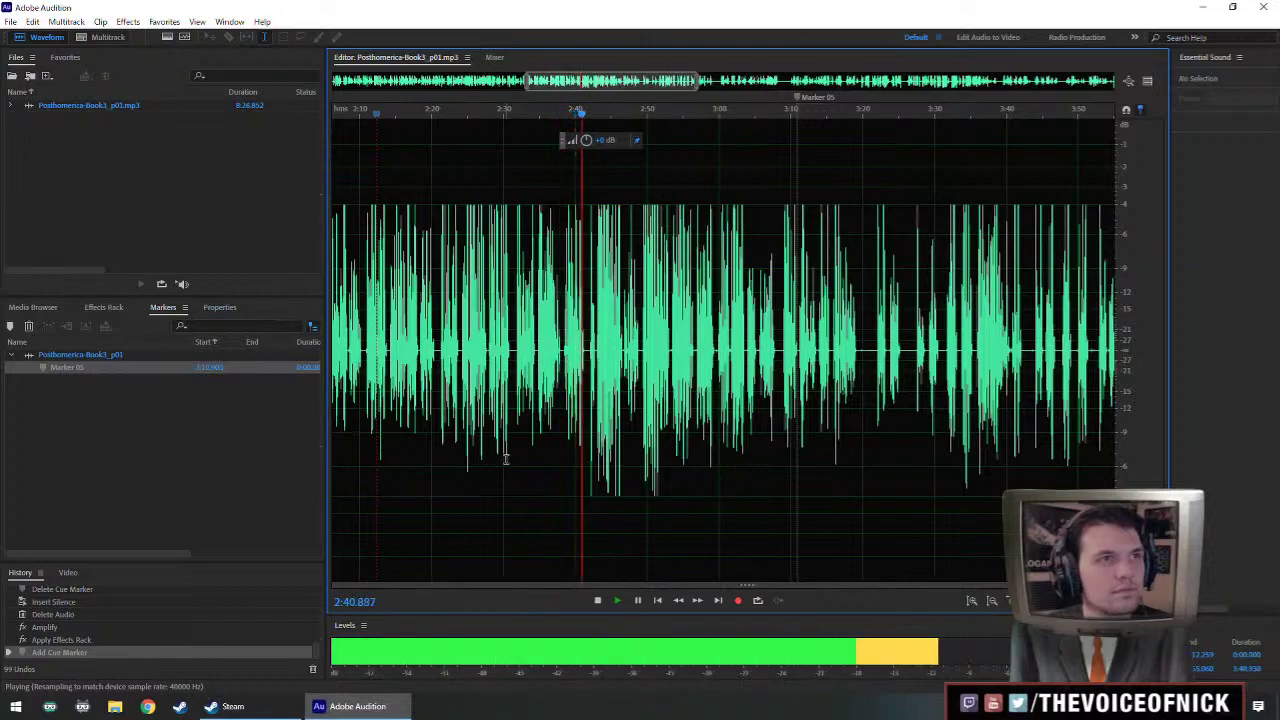
key("space")
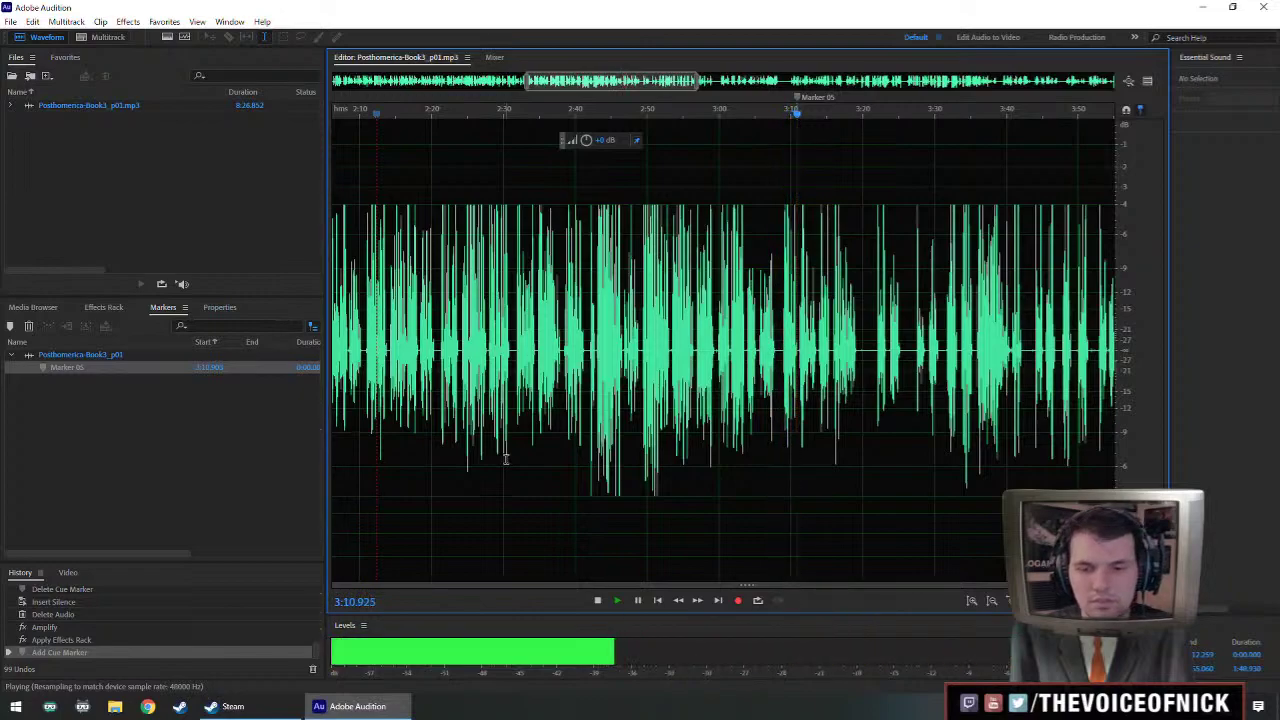
- Delete about 0.19 seconds of silence near 3:08.4 and replay from about 3:05.8
scroll(824, 430, "up", 6)
key("space")
left_click_drag(577, 360, 582, 360)
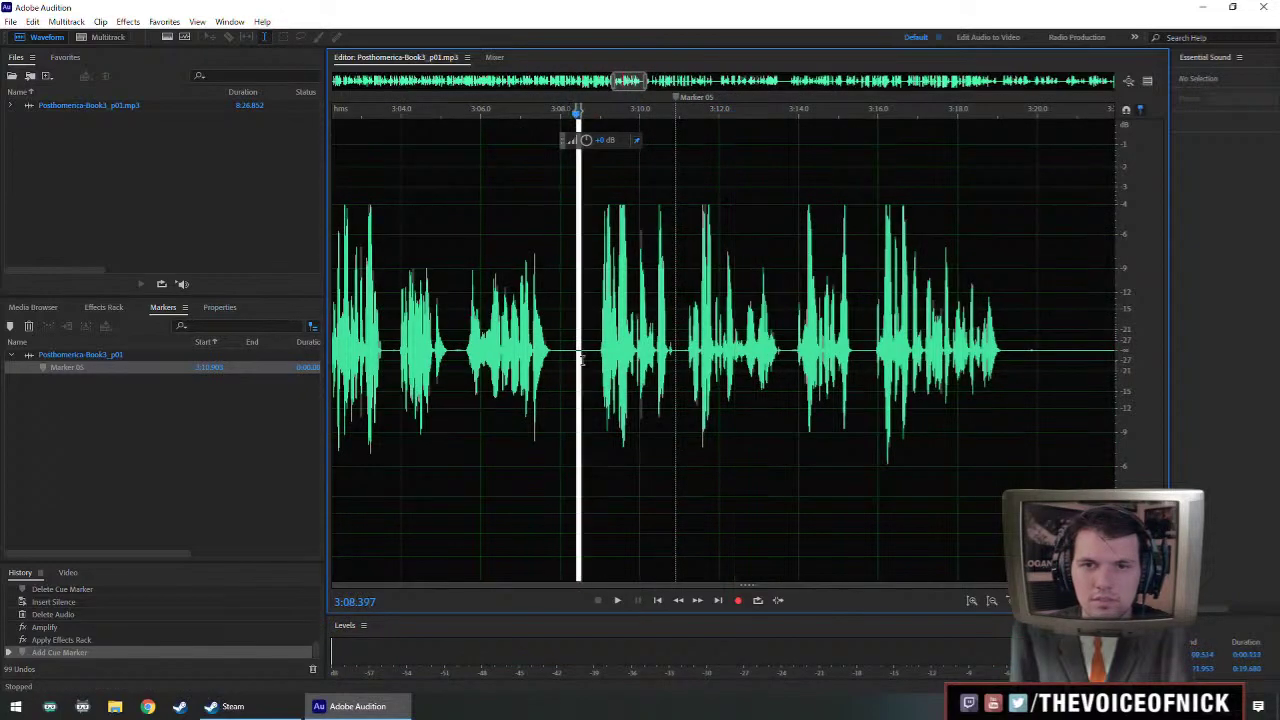
key("Delete")
left_click(473, 328)
key("space")
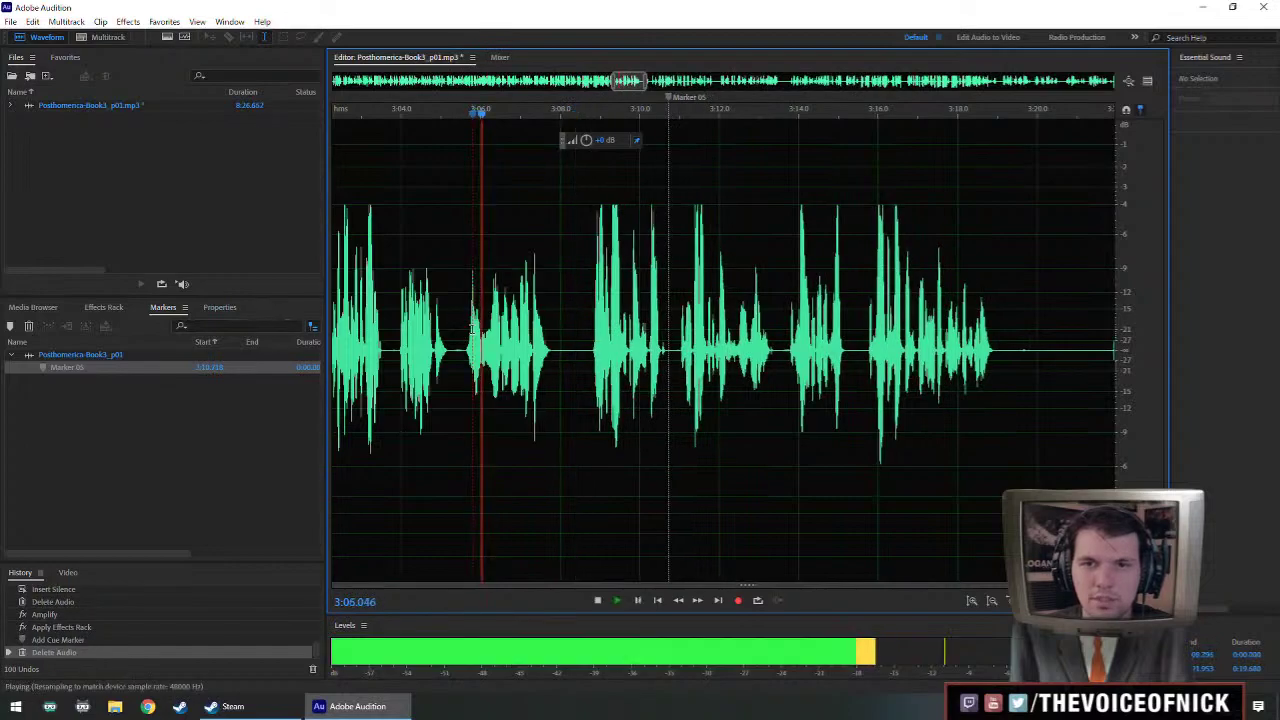
- Delete the cue marker at about 3:10.7 while playback continues
scroll(497, 360, "down", 5)
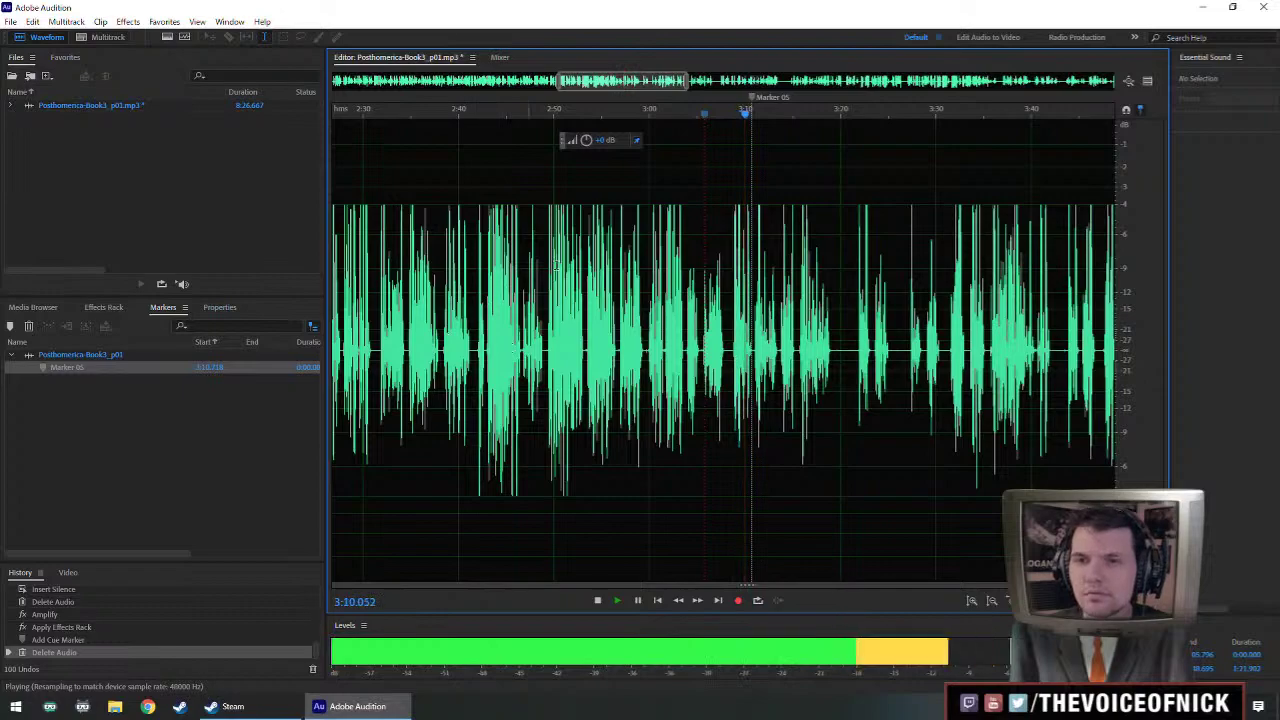
scroll(725, 103, "up", 3)
right_click(725, 100)
left_click(760, 100)
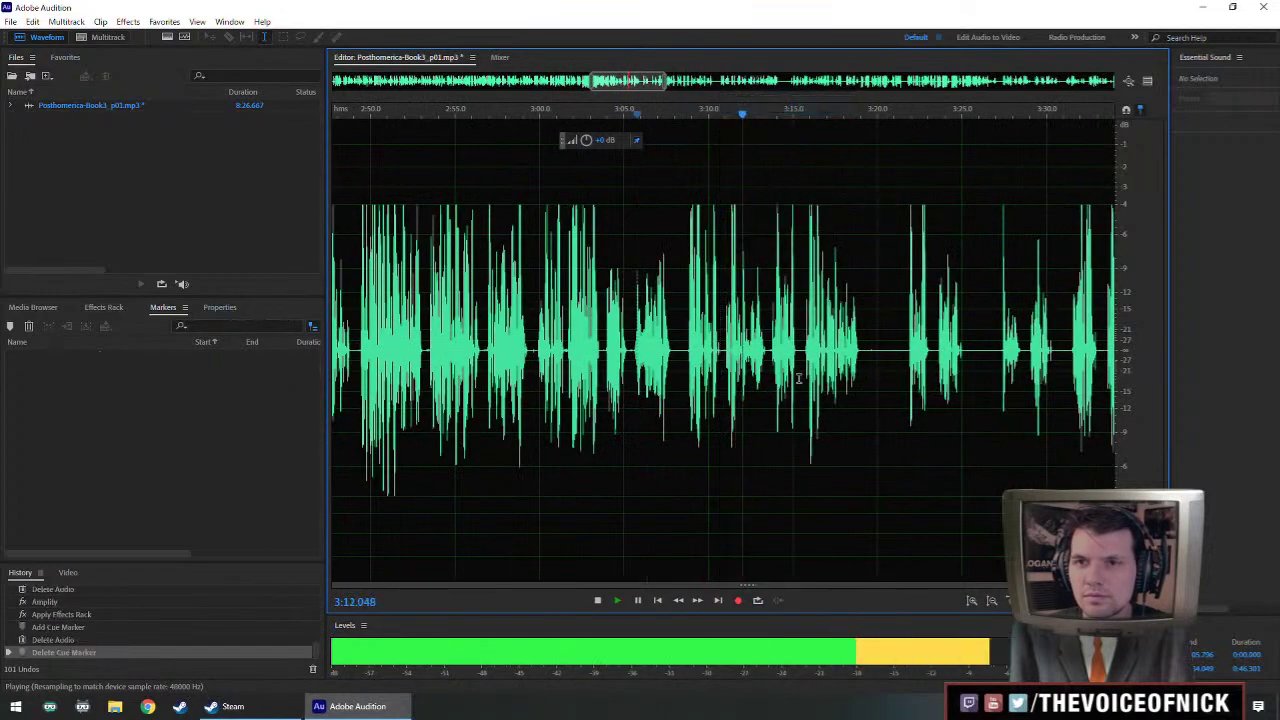
- Listen to the edited passage up to about 3:19.9 and stop playback
scroll(797, 378, "up", 2)
scroll(797, 378, "up", 2)
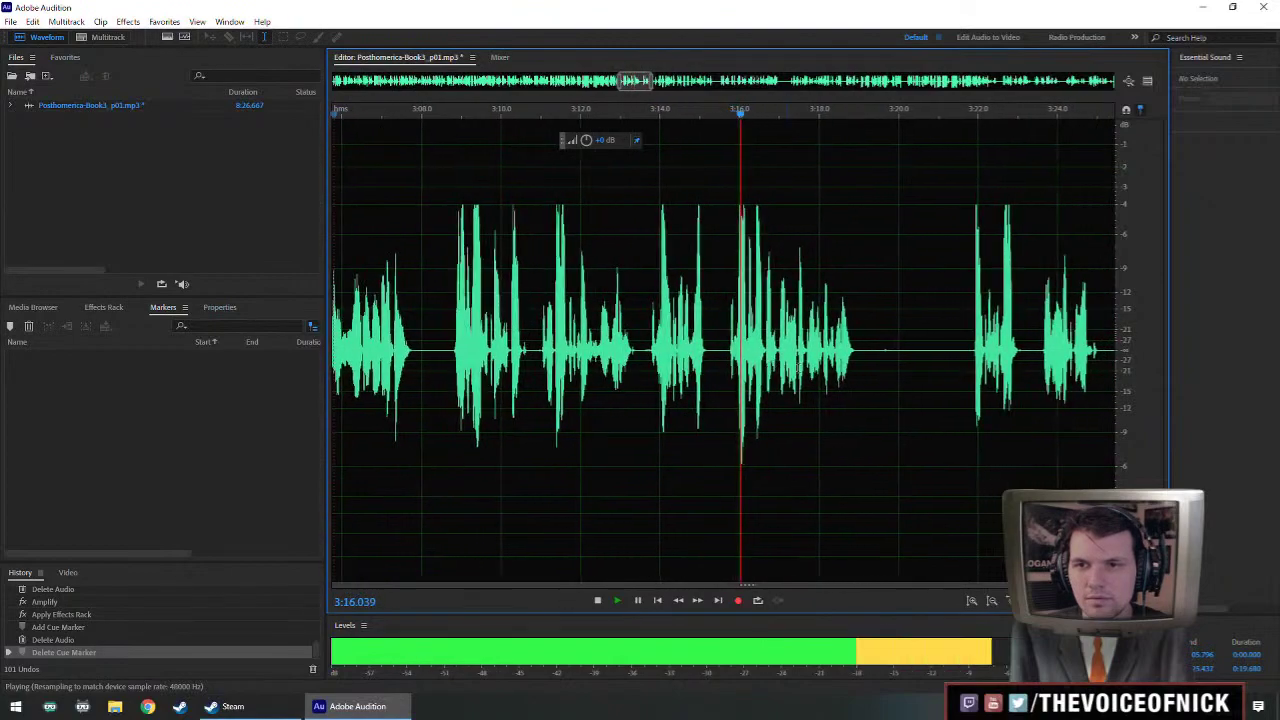
scroll(805, 365, "down", 3)
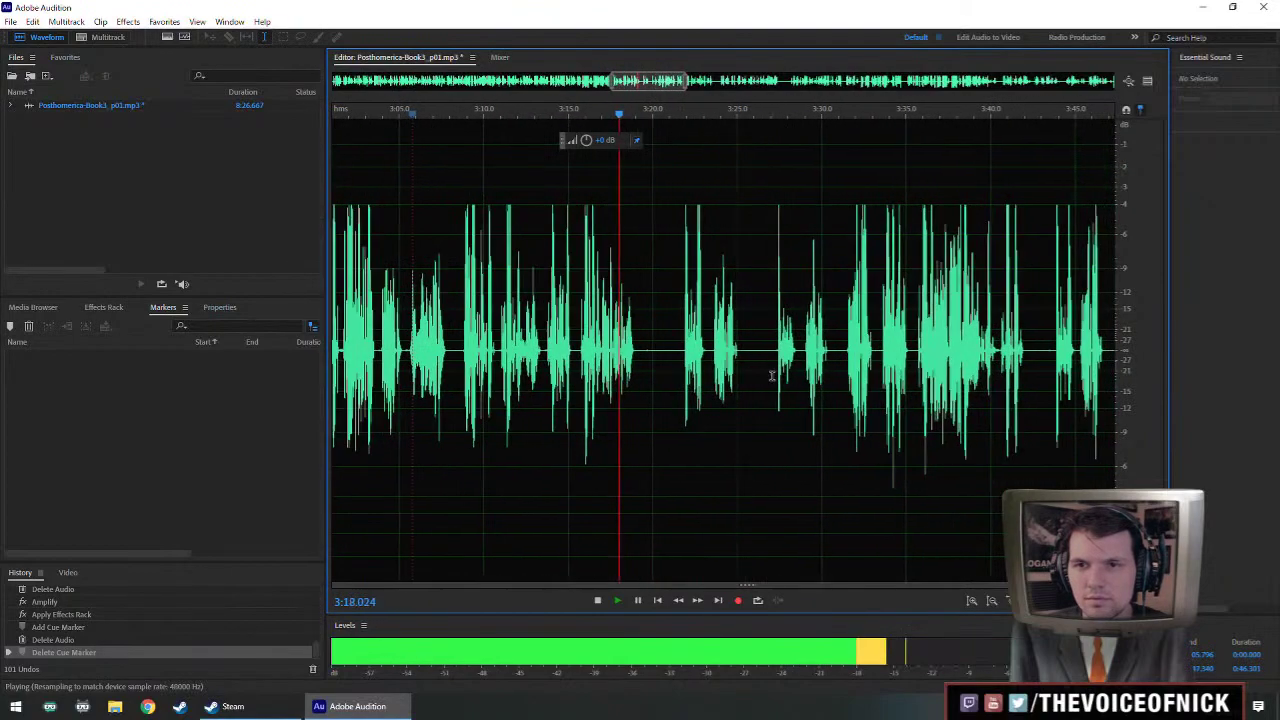
key("space")
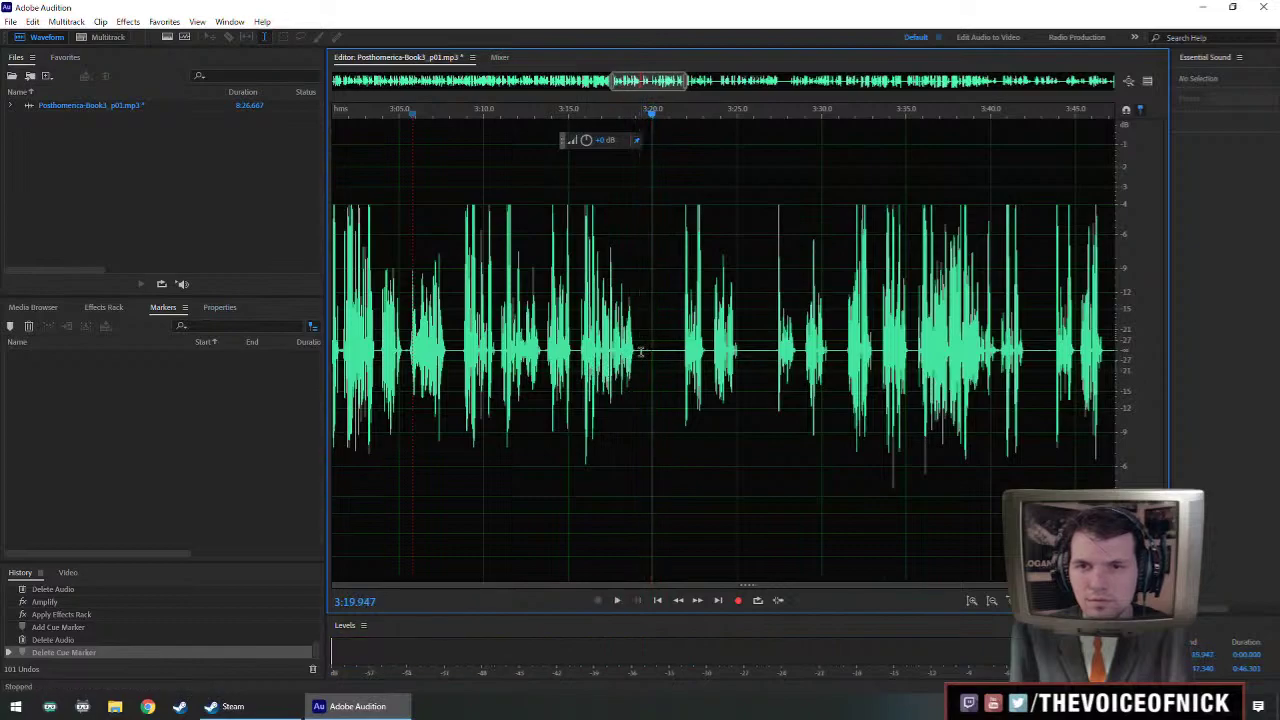
- Add a cue marker at about 3:19.0 and slightly raise the volume of the phrase from about 3:17.0 to 3:19.0
key("m")
scroll(634, 370, "up", 3)
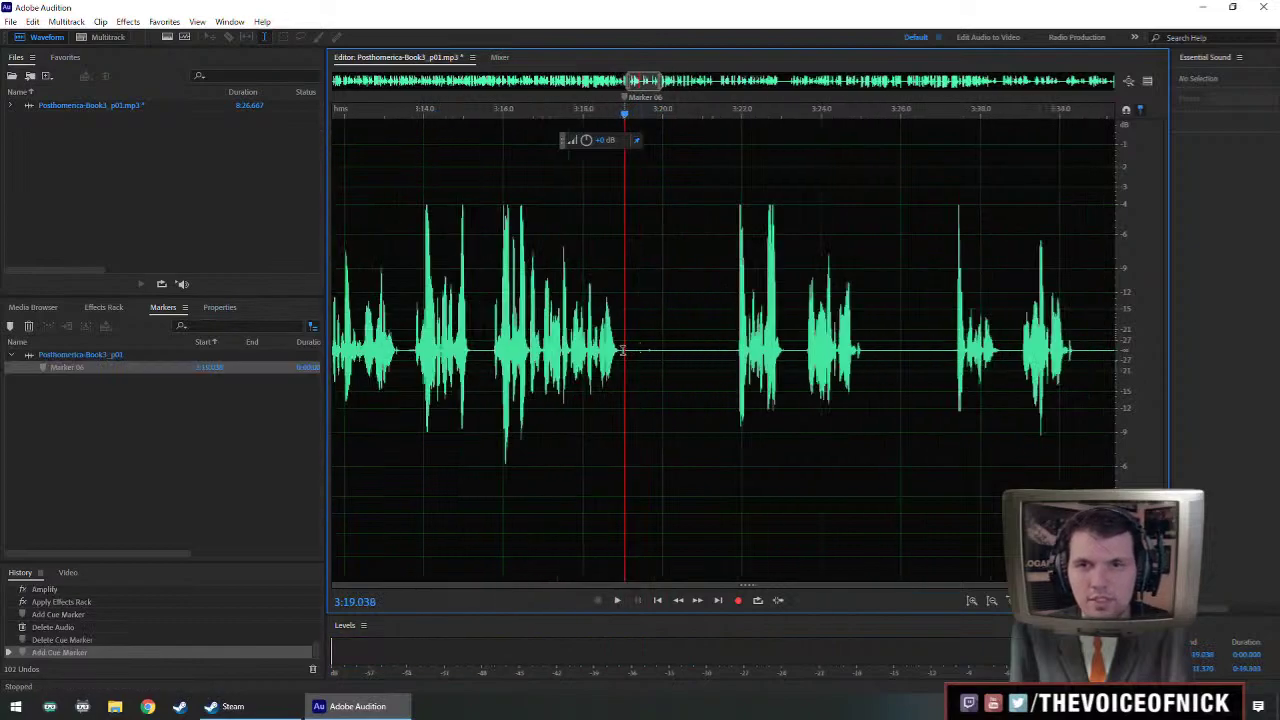
left_click_drag(622, 365, 540, 390)
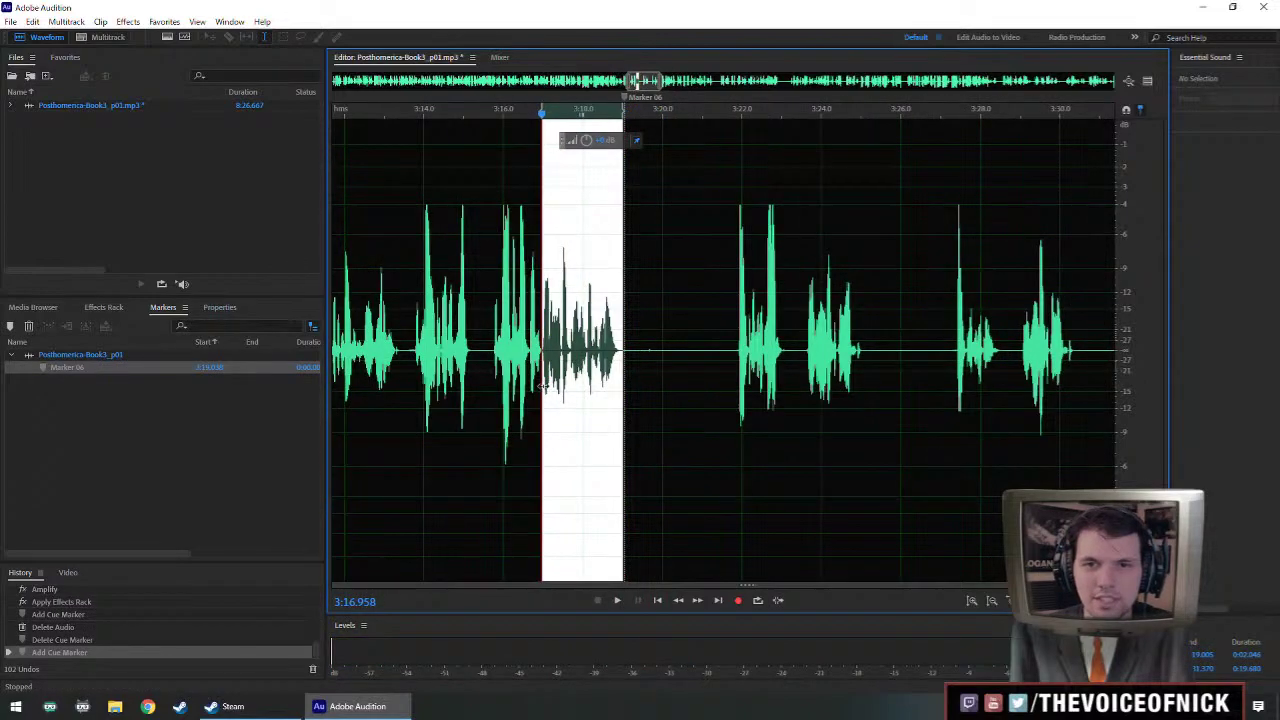
left_click_drag(592, 139, 593, 139)
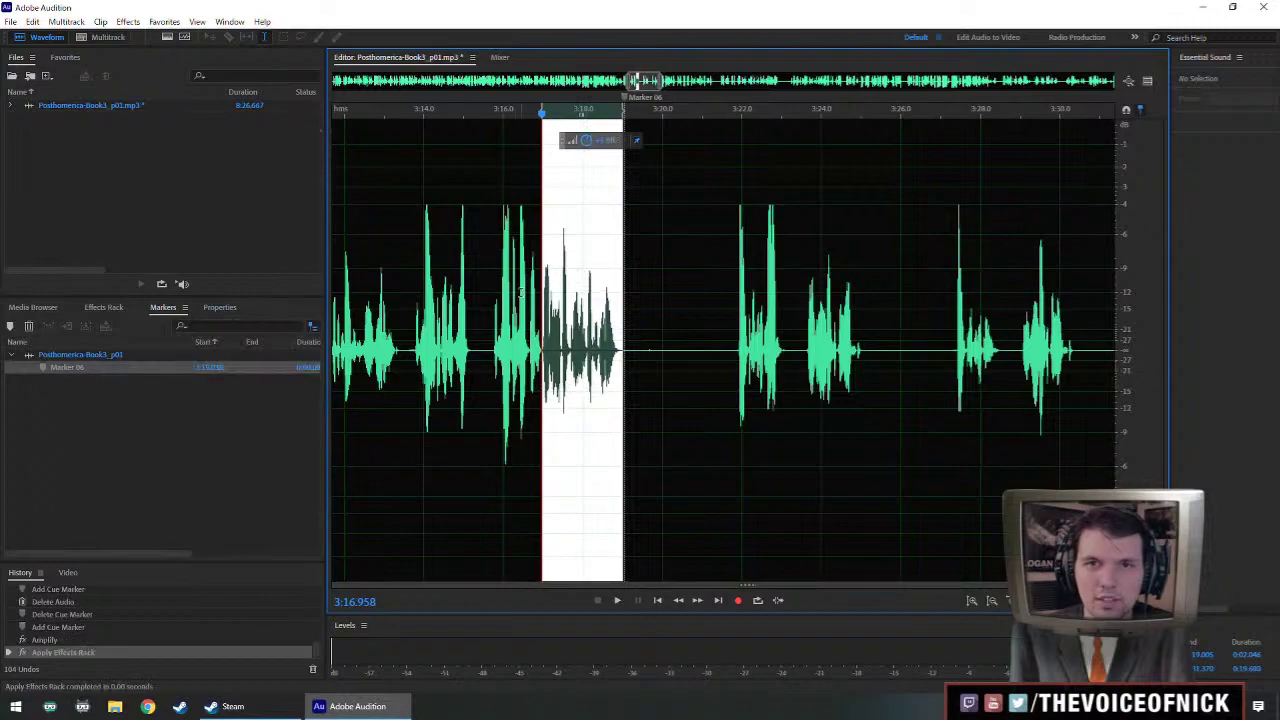
- Listen to the narration from about 3:16, then sample the take starting near 3:47.5
left_click(504, 321)
scroll(683, 316, "down", 5)
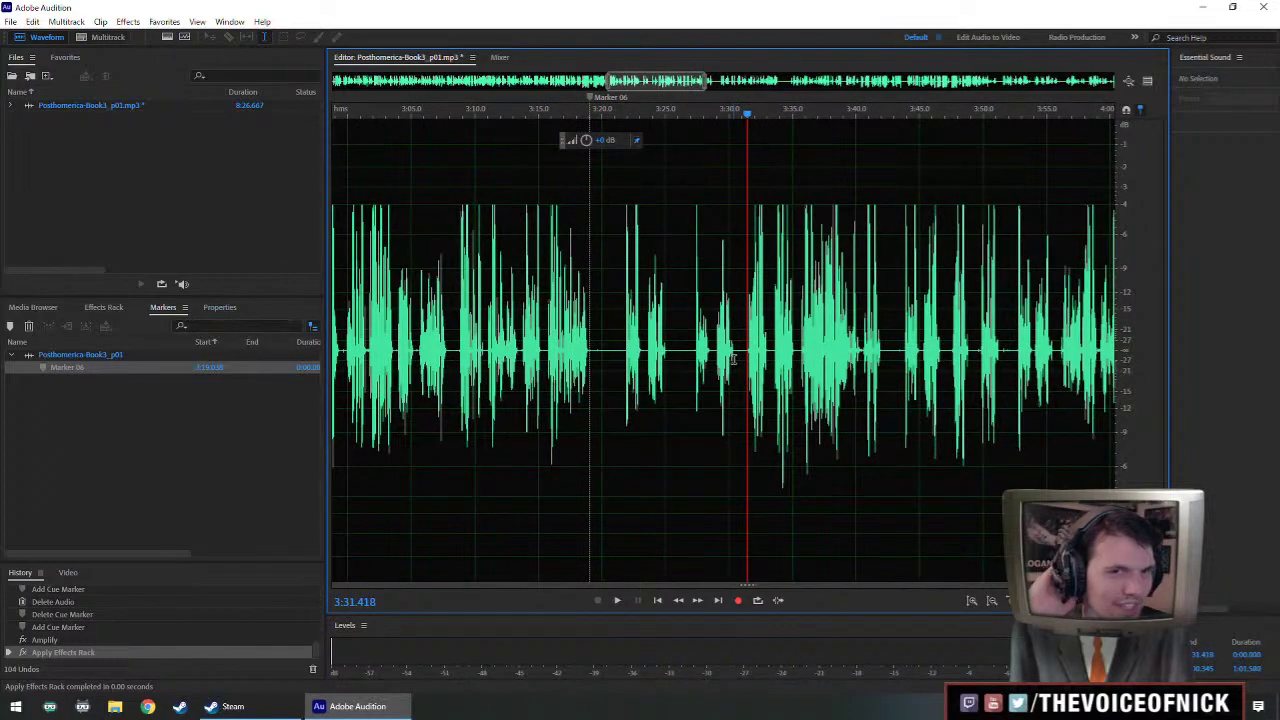
scroll(733, 360, "up", 2)
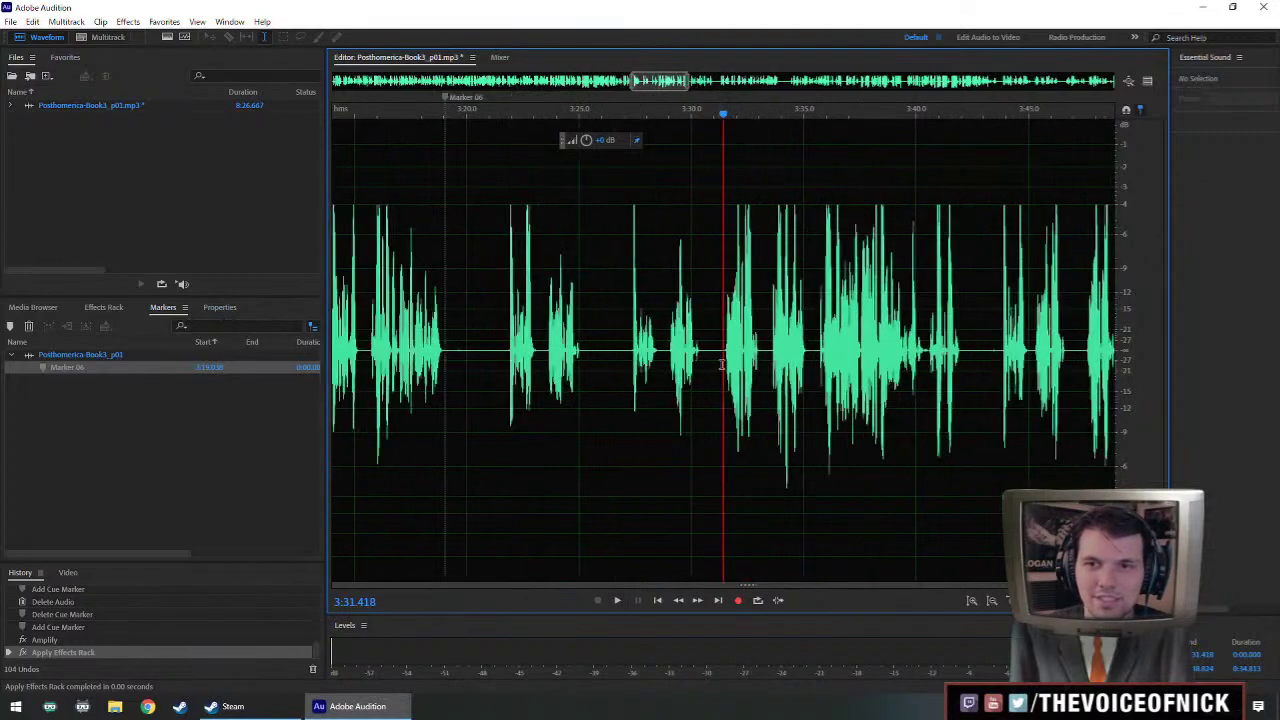
left_click_drag(727, 353, 723, 355)
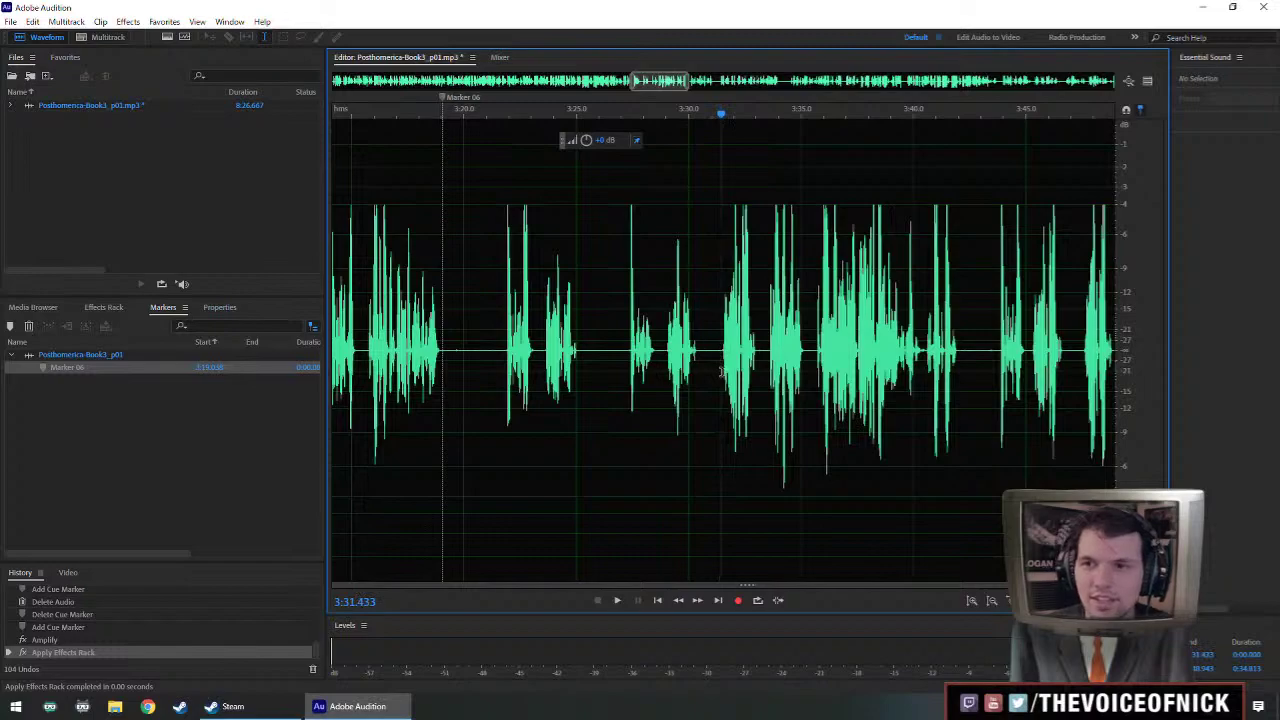
scroll(720, 372, "down", 1)
left_click_drag(753, 378, 721, 387)
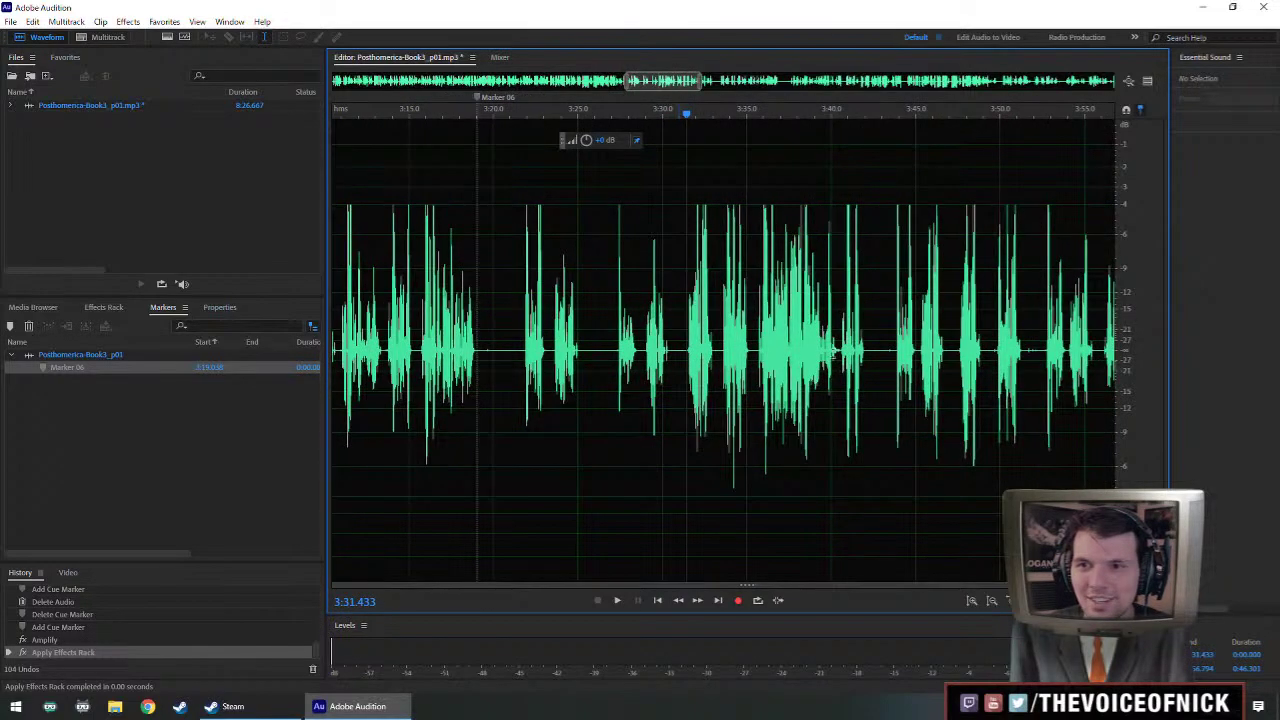
key("space")
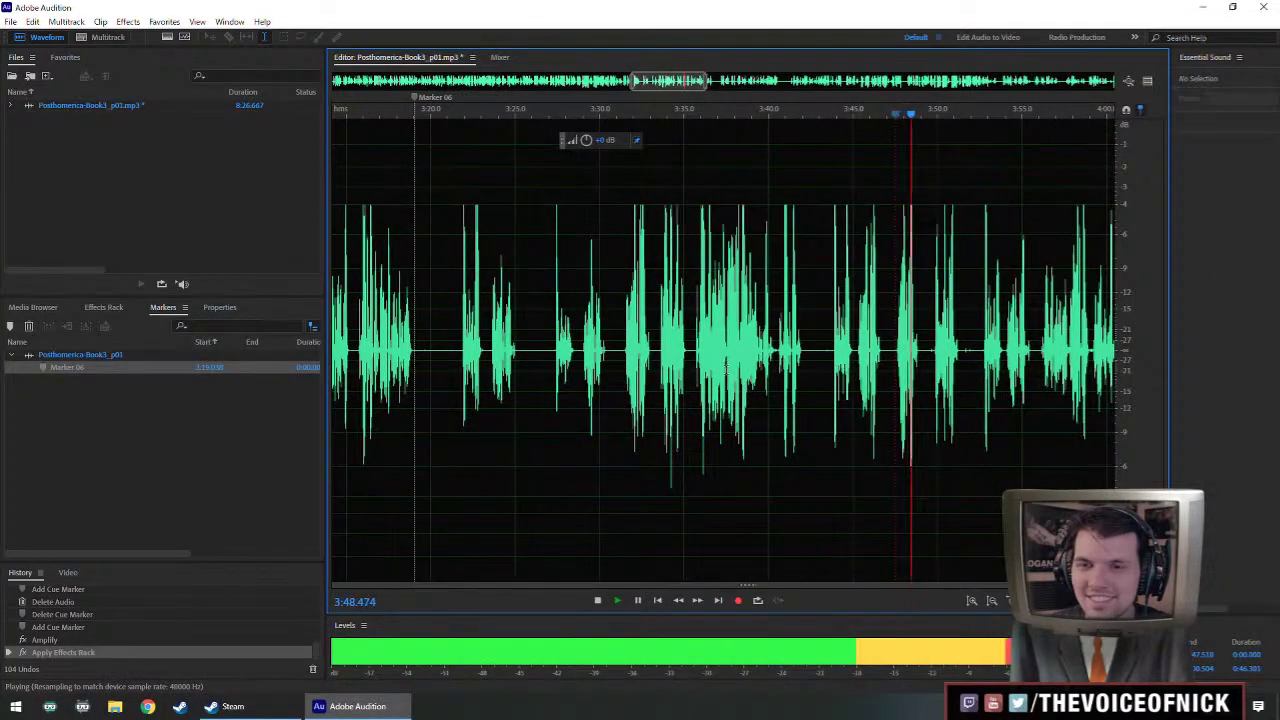
key("space")
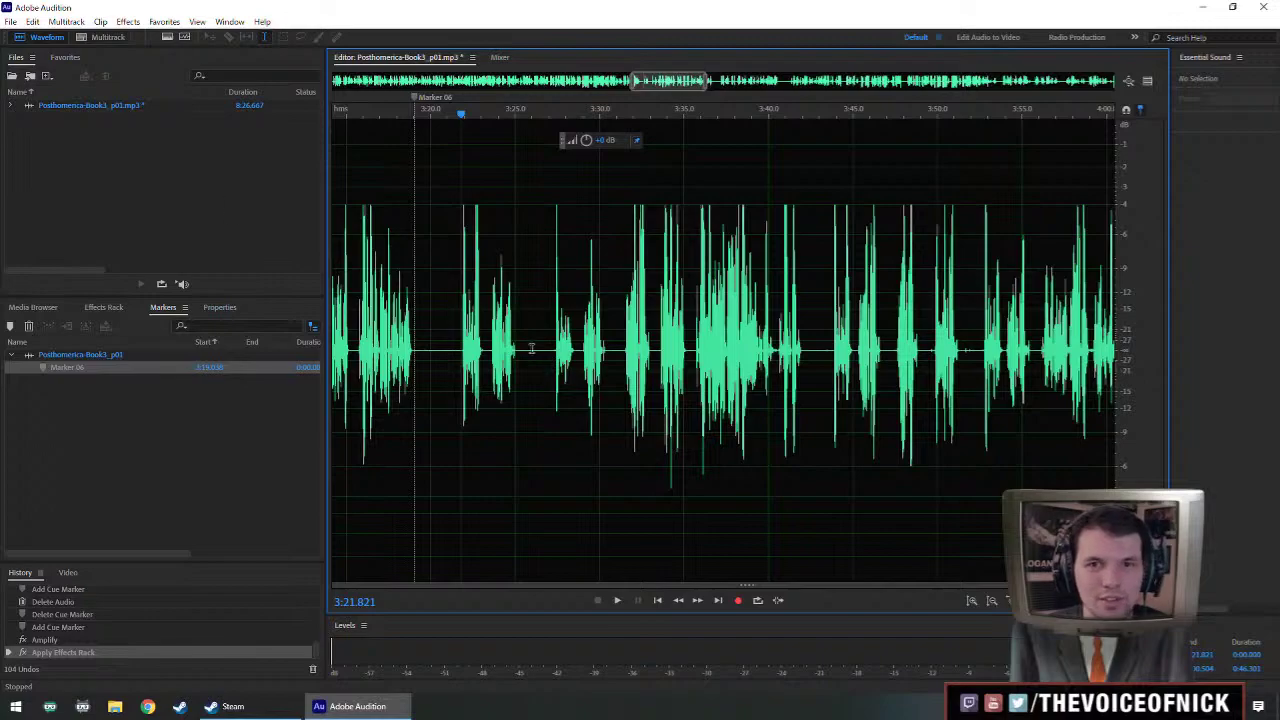
- Listen to the take starting at about 3:21.7, then to the one from about 3:27.2 to 3:30.7
key("space")
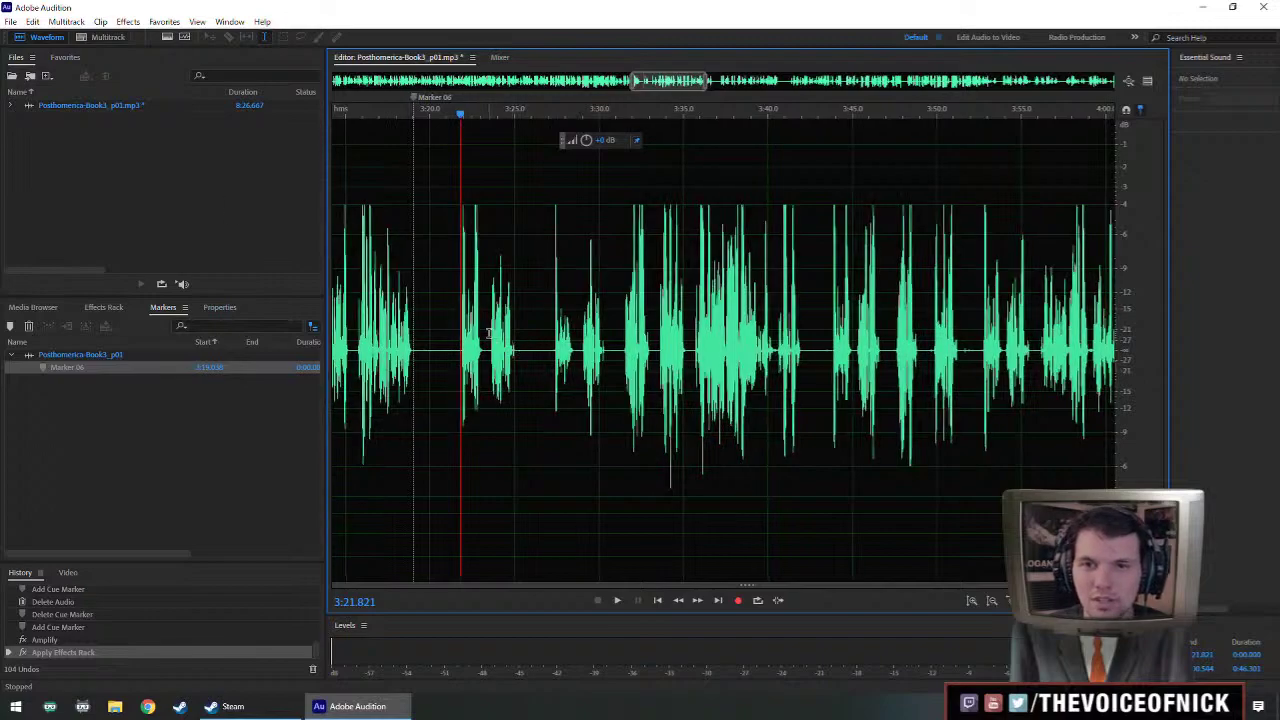
left_click_drag(489, 333, 485, 337)
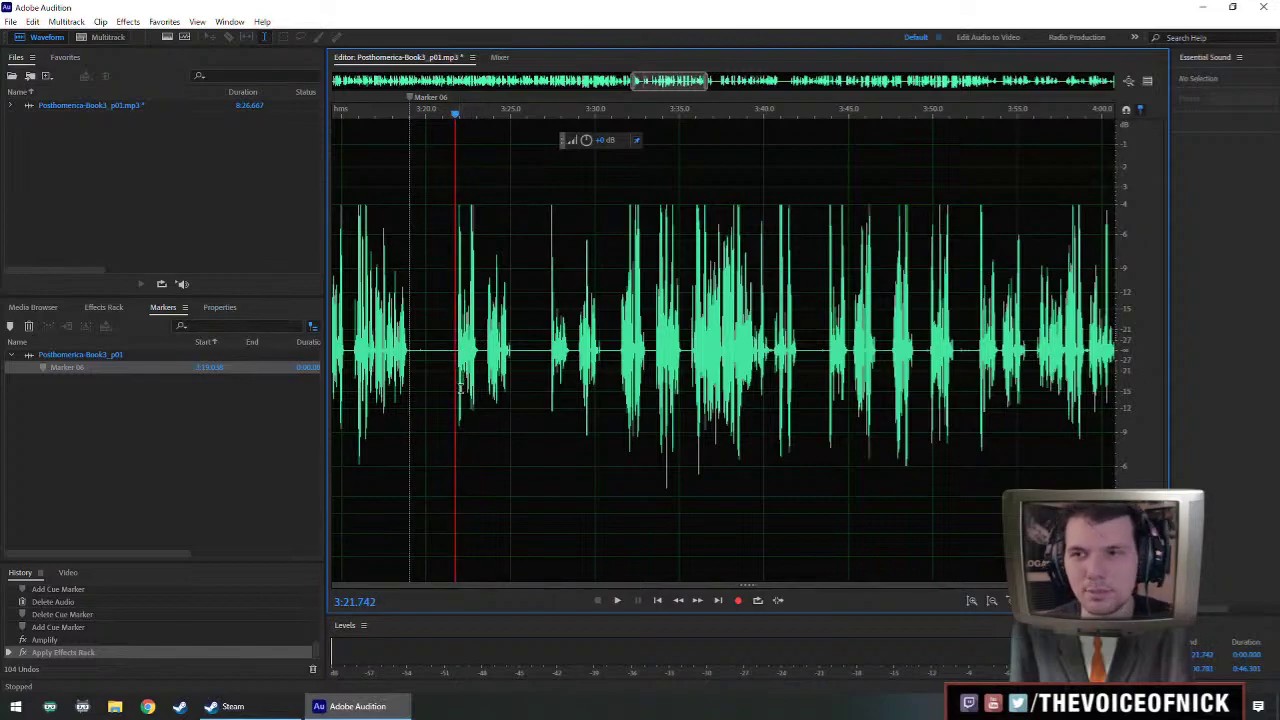
scroll(461, 388, "up", 1)
scroll(480, 387, "down", 1)
scroll(545, 384, "up", 1)
scroll(545, 384, "down", 2)
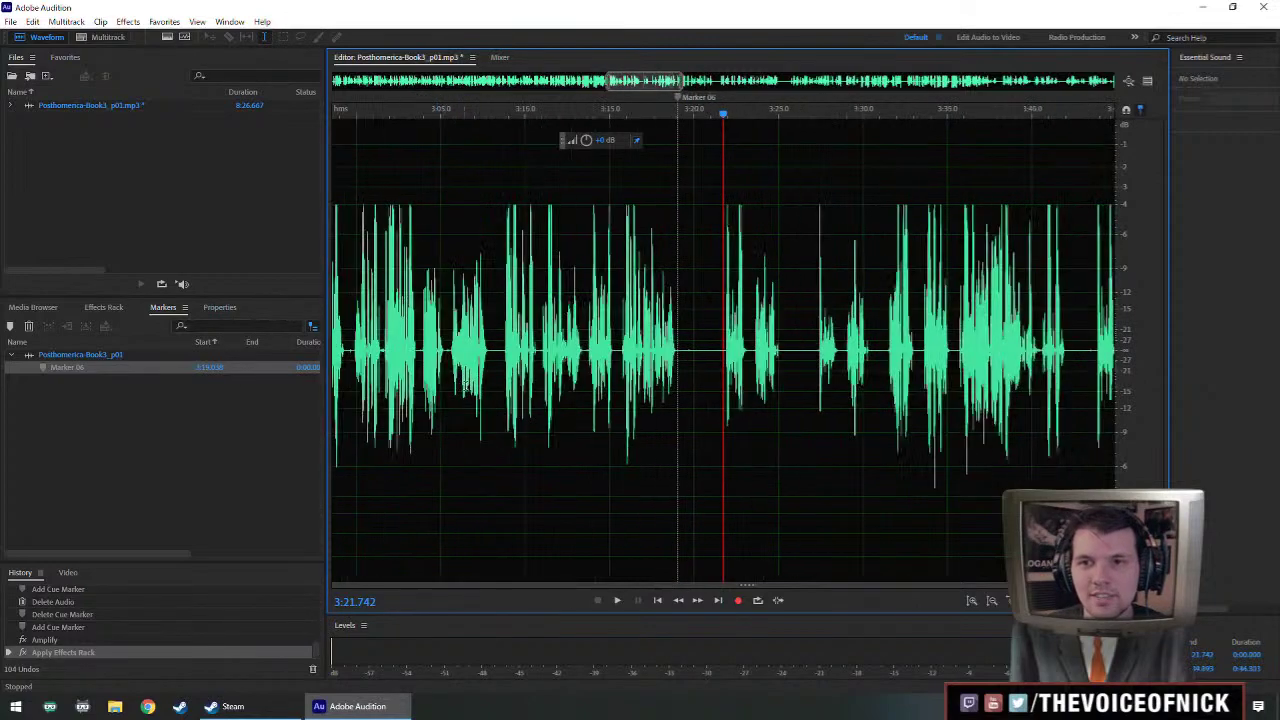
scroll(748, 382, "right", 2)
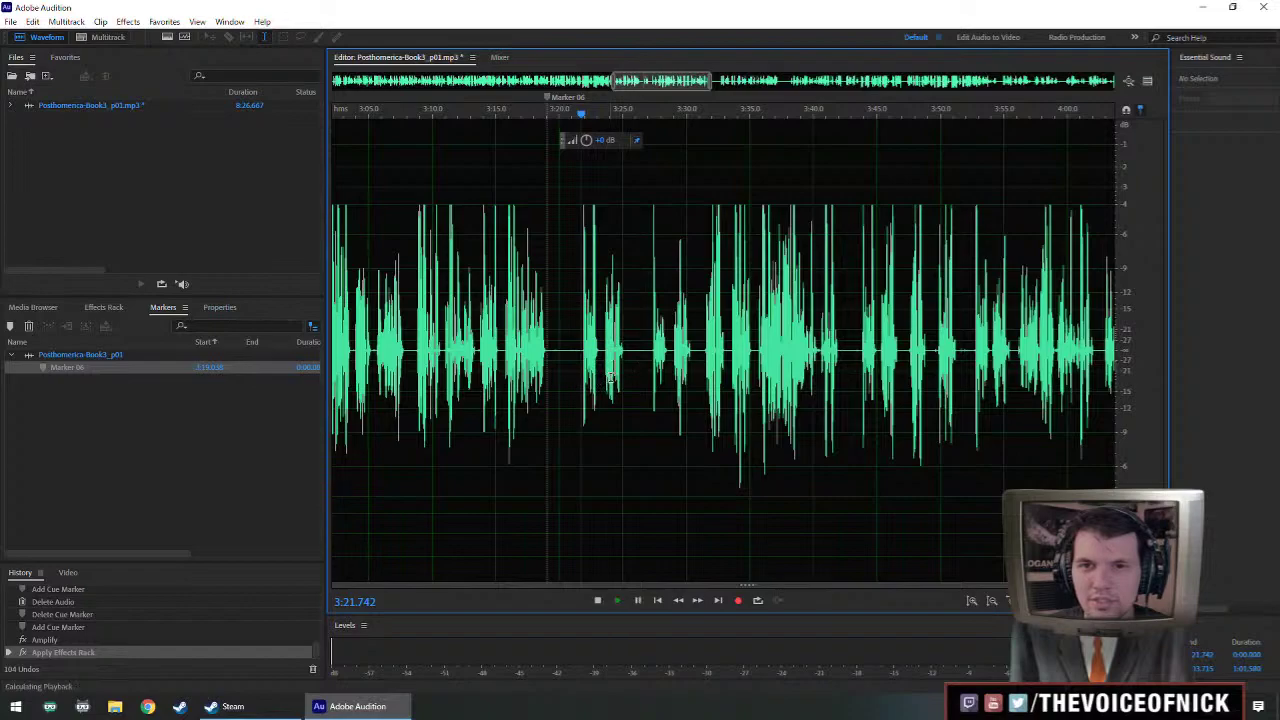
key("space")
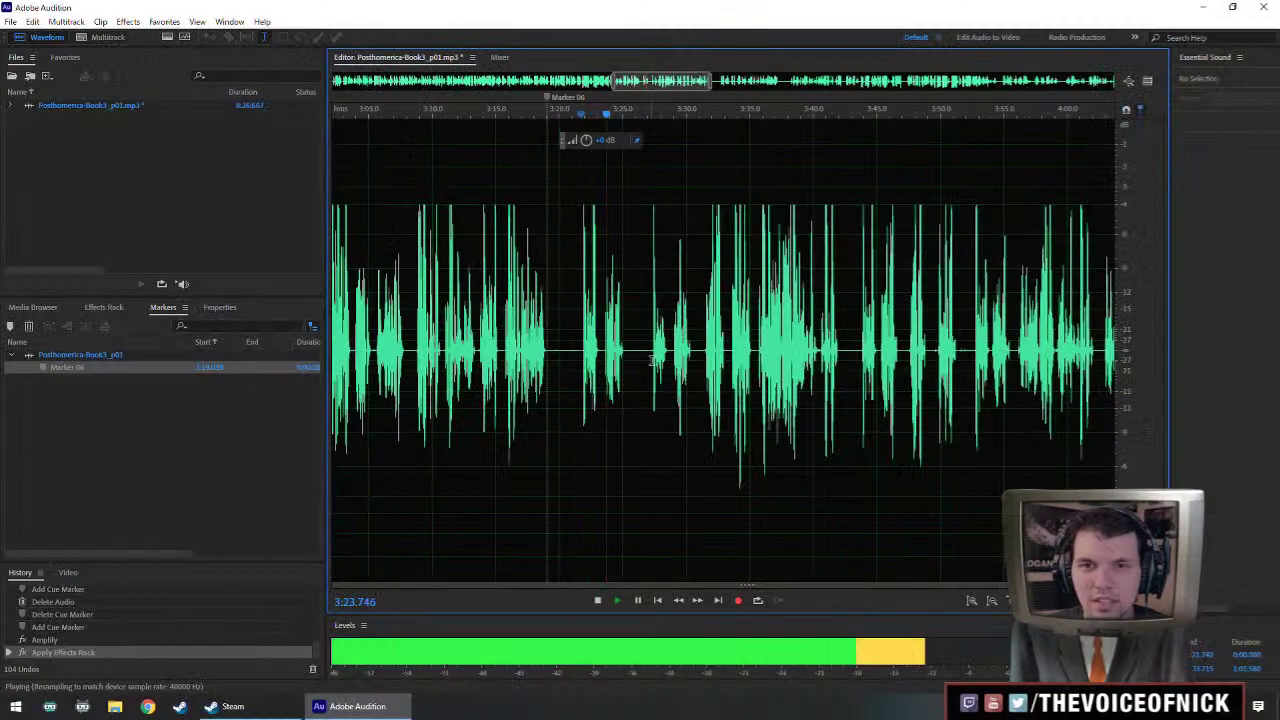
left_click(648, 361)
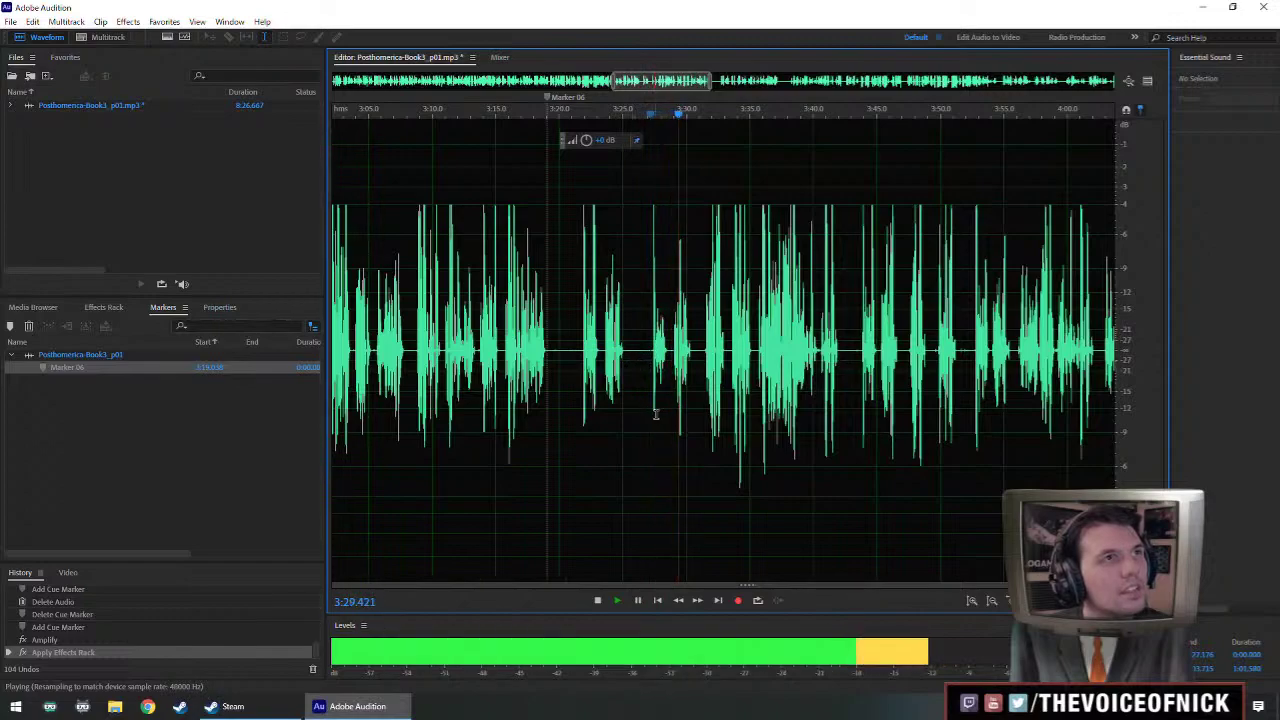
key("space")
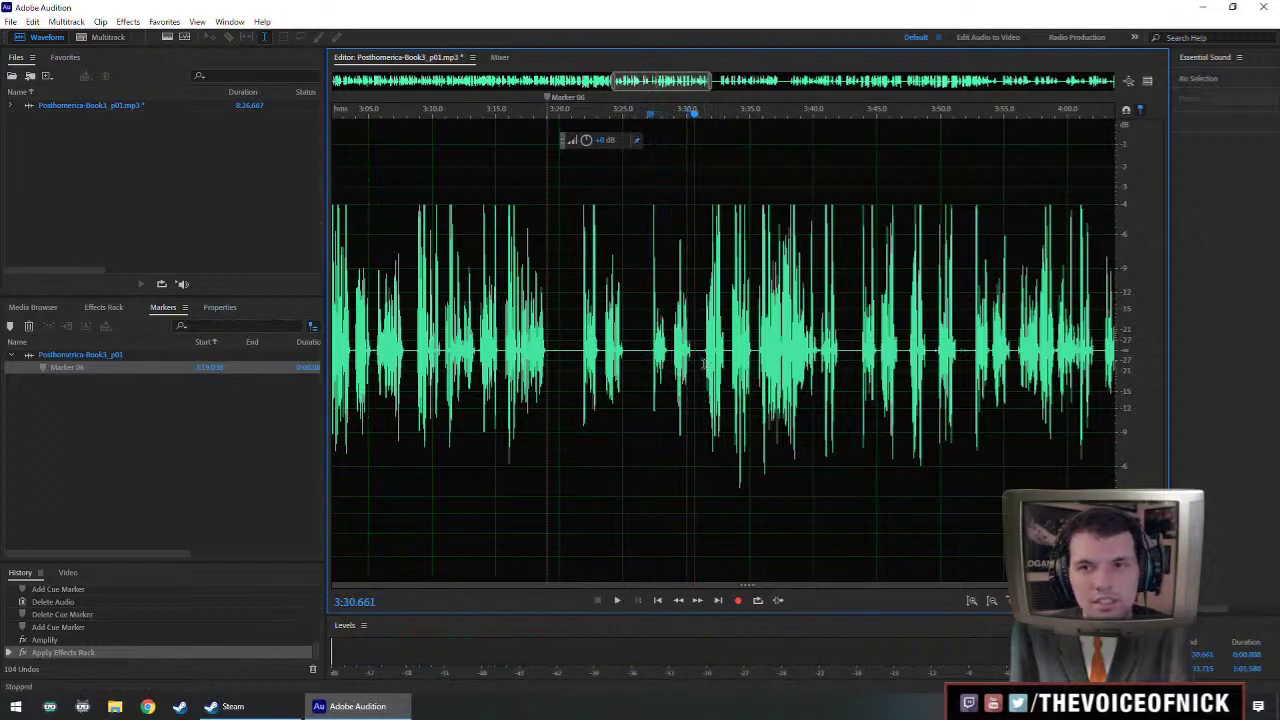
- Play the takes starting at about 3:31.4 and 3:43.9, stopping at about 3:46.7
key("space")
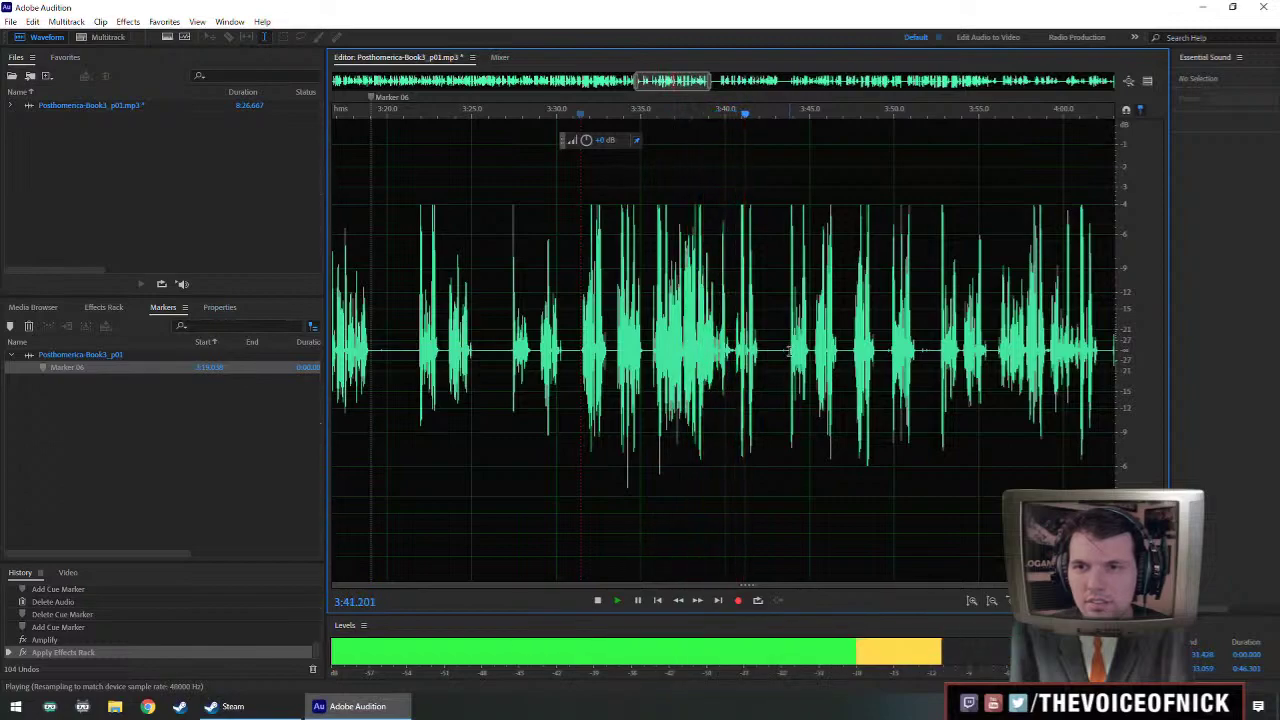
left_click(790, 351)
left_click_drag(846, 365, 805, 365)
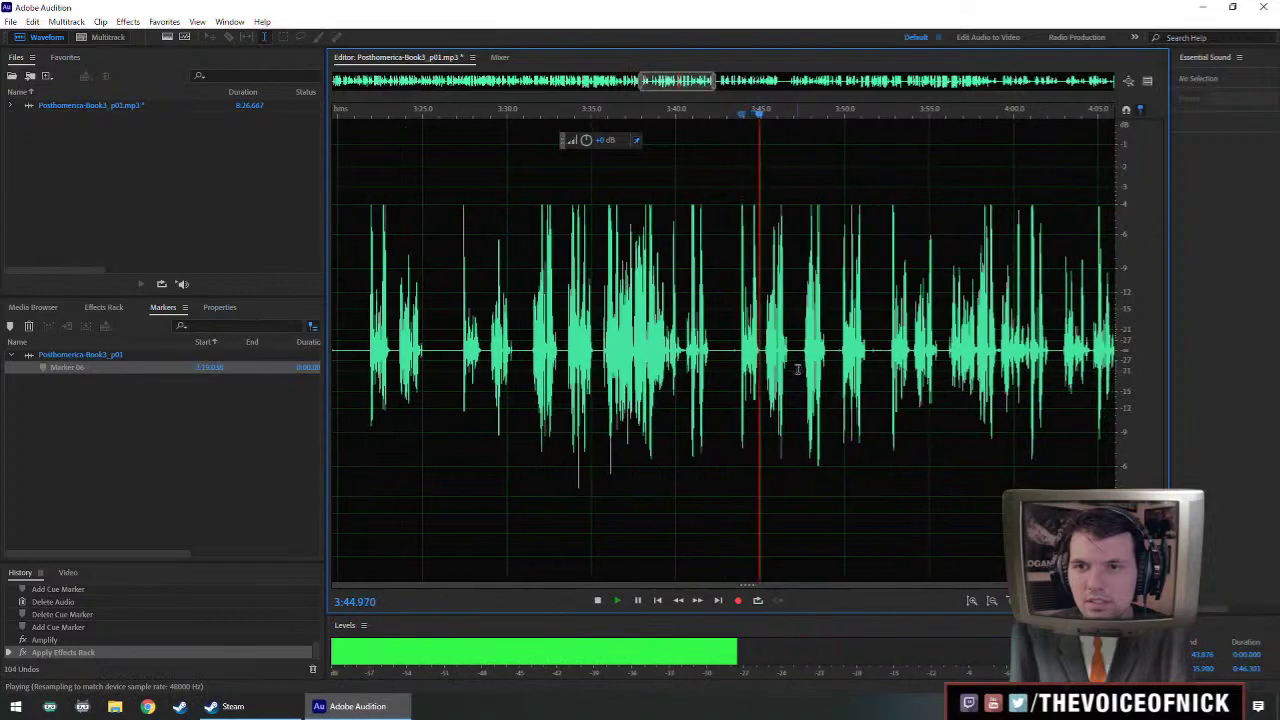
key("space")
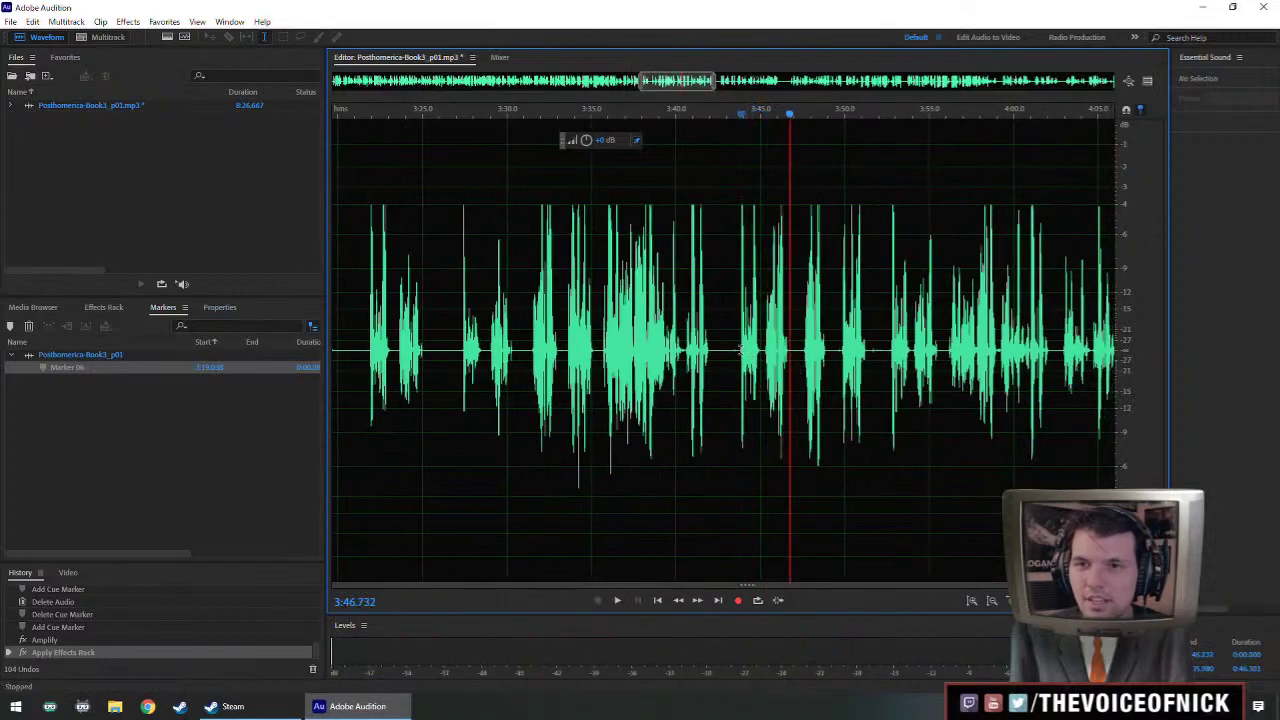
- Mark the take from about 3:43.7 to 3:46.9 with a range marker
left_click_drag(738, 352, 791, 355)
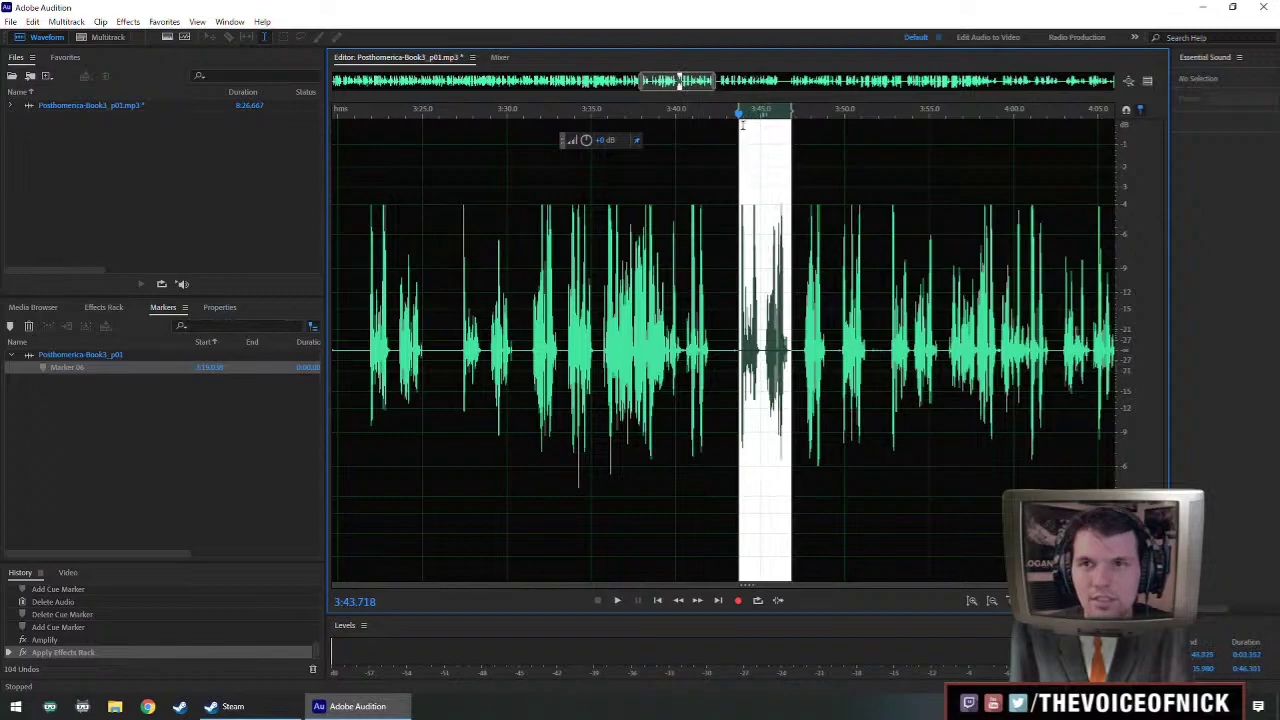
key("m")
left_click(819, 350)
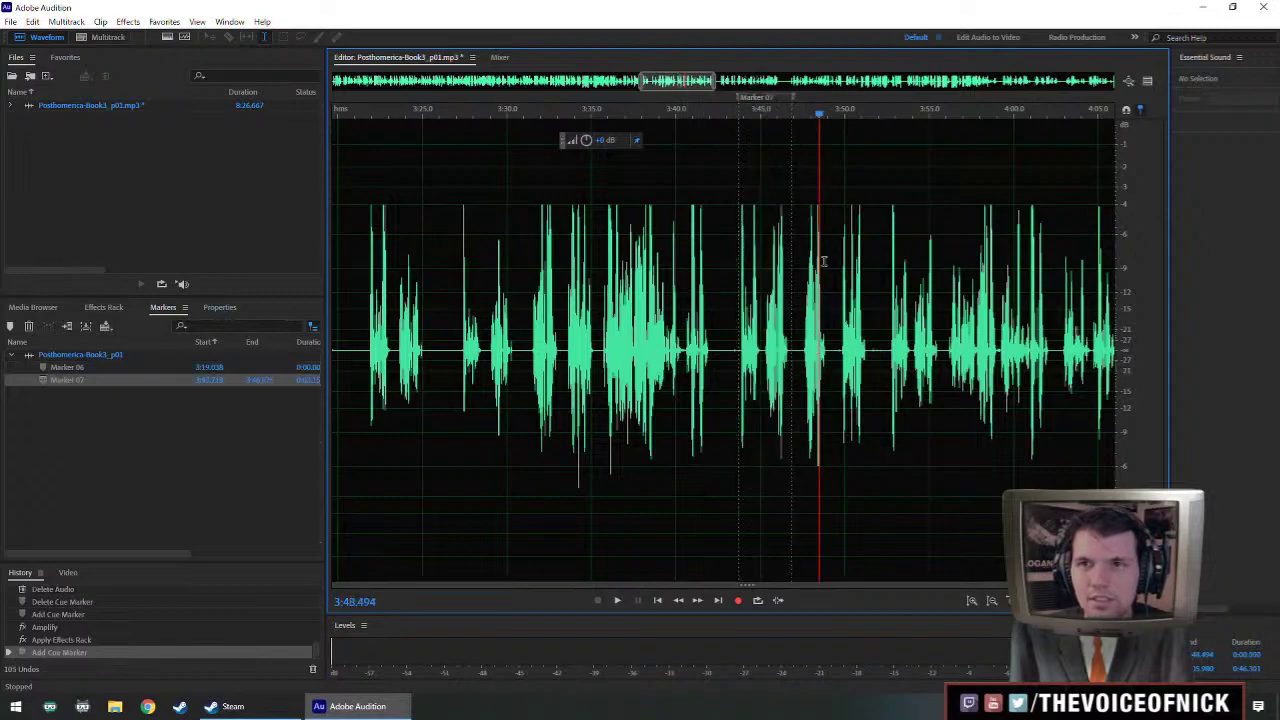
- Listen to the takes following the marked range, starting at about 3:47.6 and about 3:52.8
left_click_drag(808, 265, 732, 270)
left_click(728, 359)
key("space")
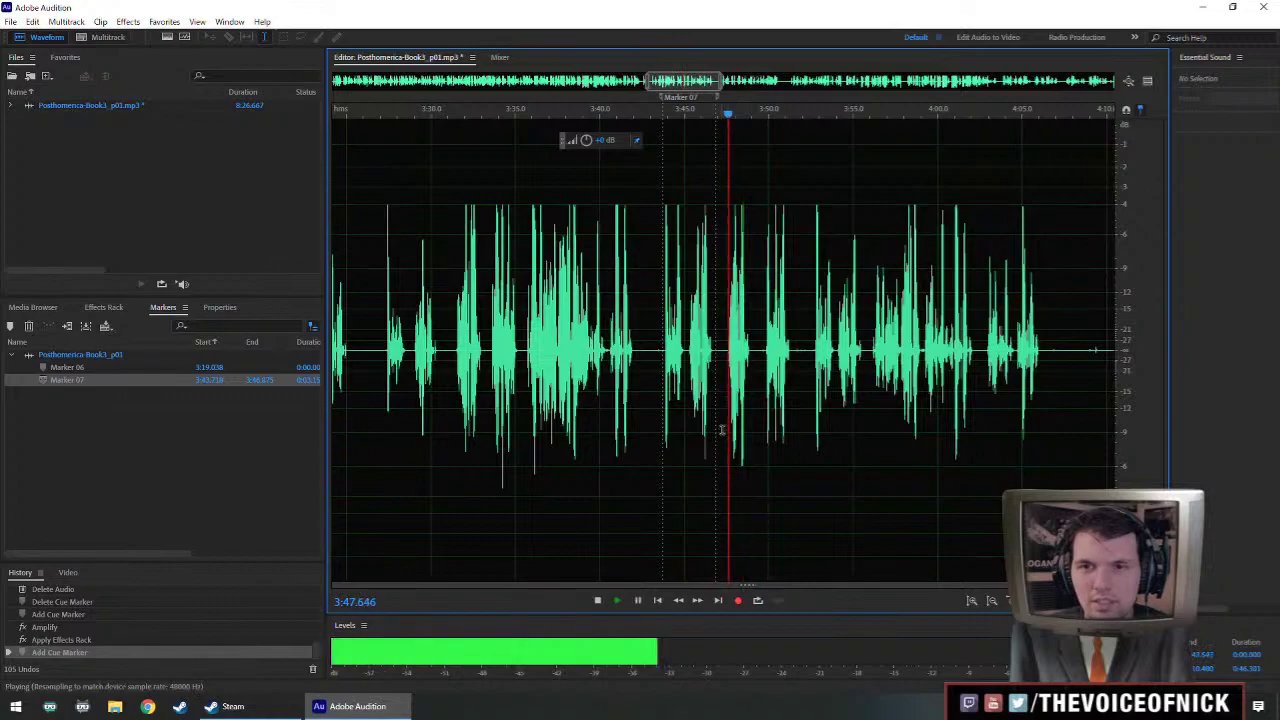
scroll(752, 383, "up", 2)
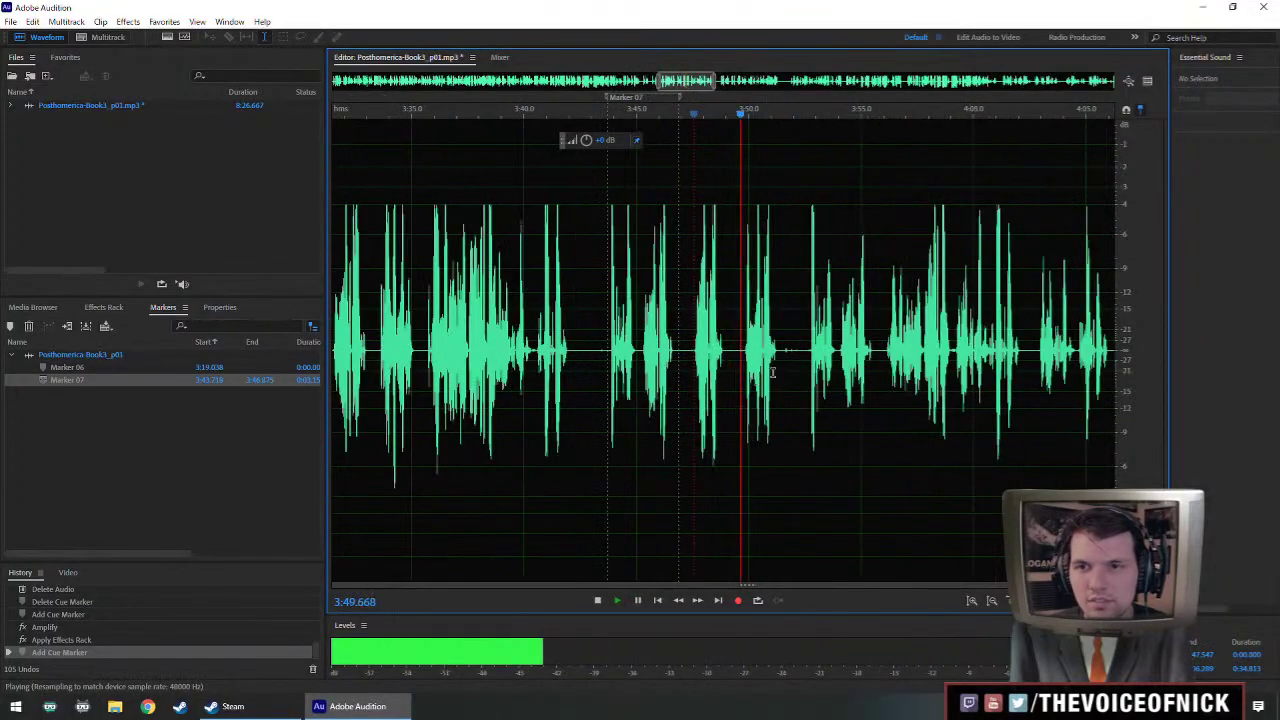
left_click(812, 357)
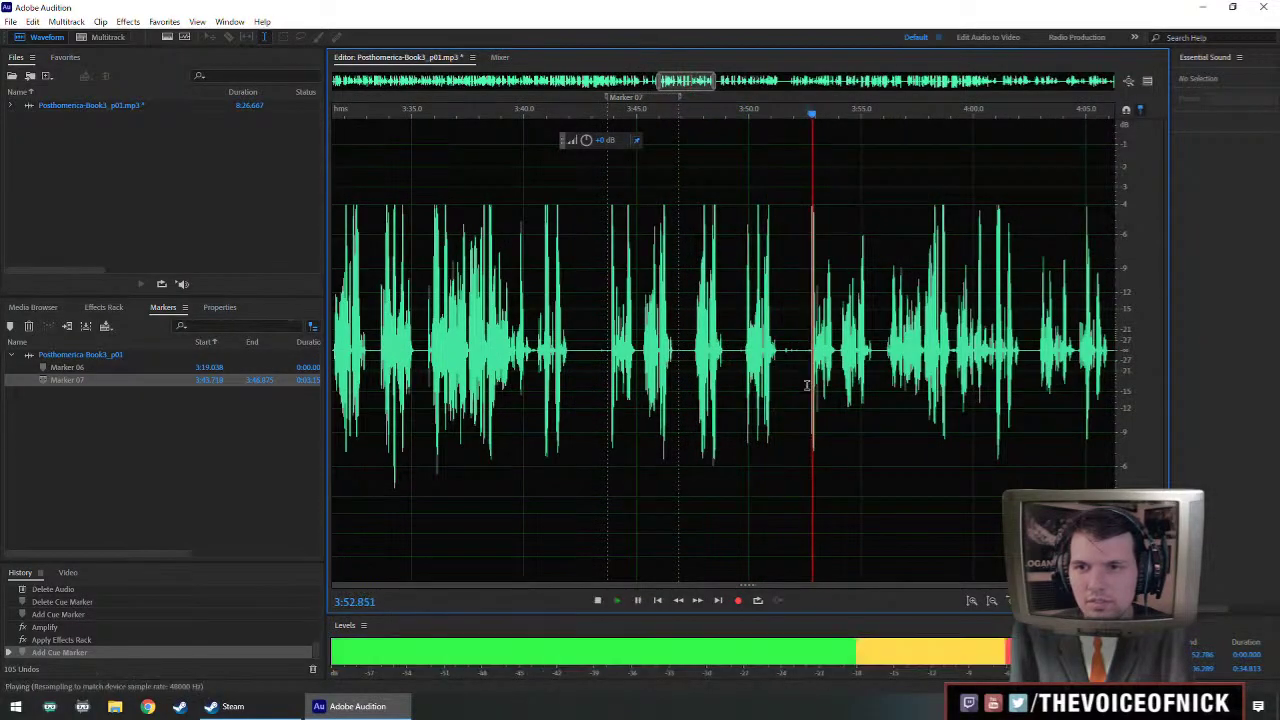
scroll(808, 366, "right", 1)
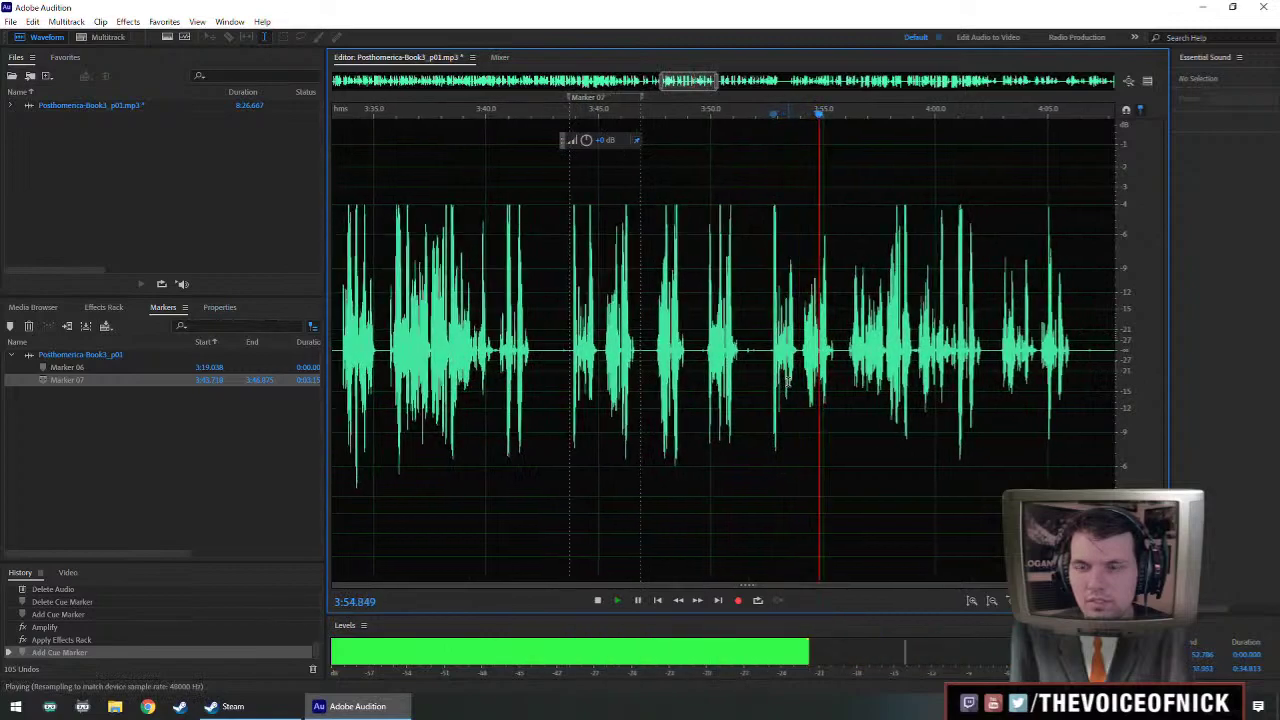
scroll(830, 365, "down", 1)
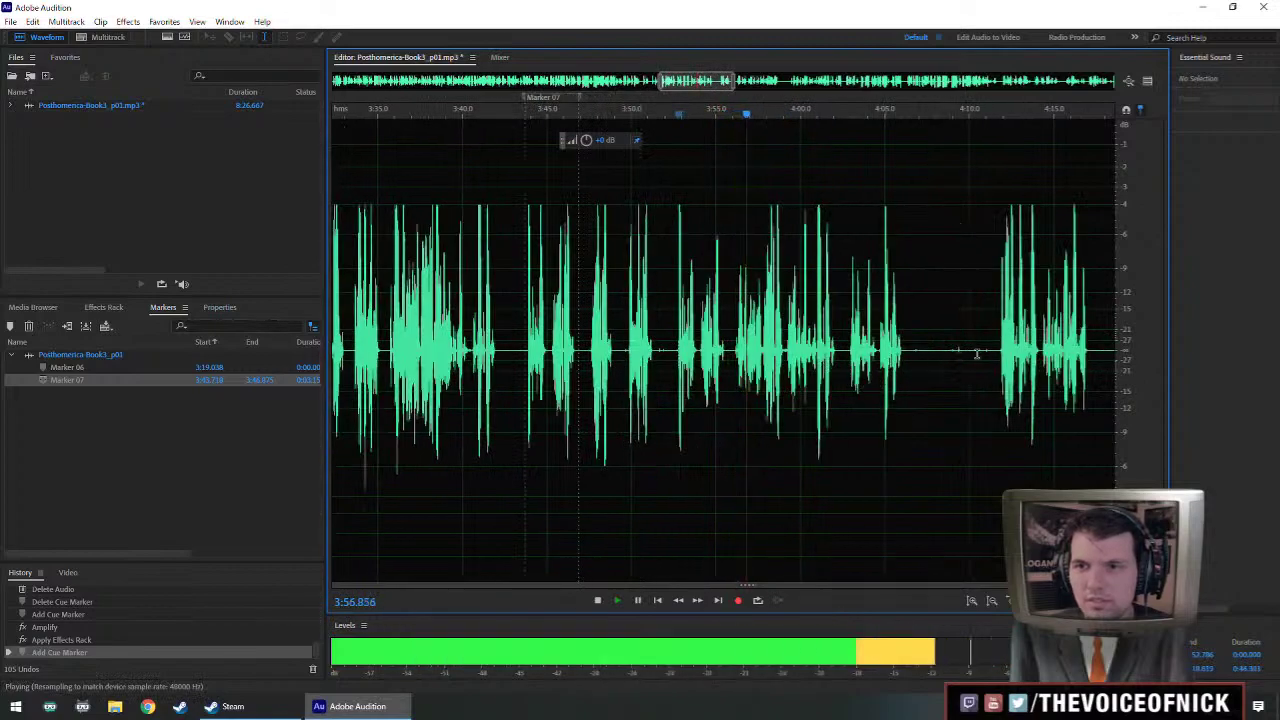
- Keep listening to about 4:05, then sample the passage starting near 4:12 and stop at about 4:13.2
scroll(914, 421, "down", 1)
scroll(751, 325, "down", 1)
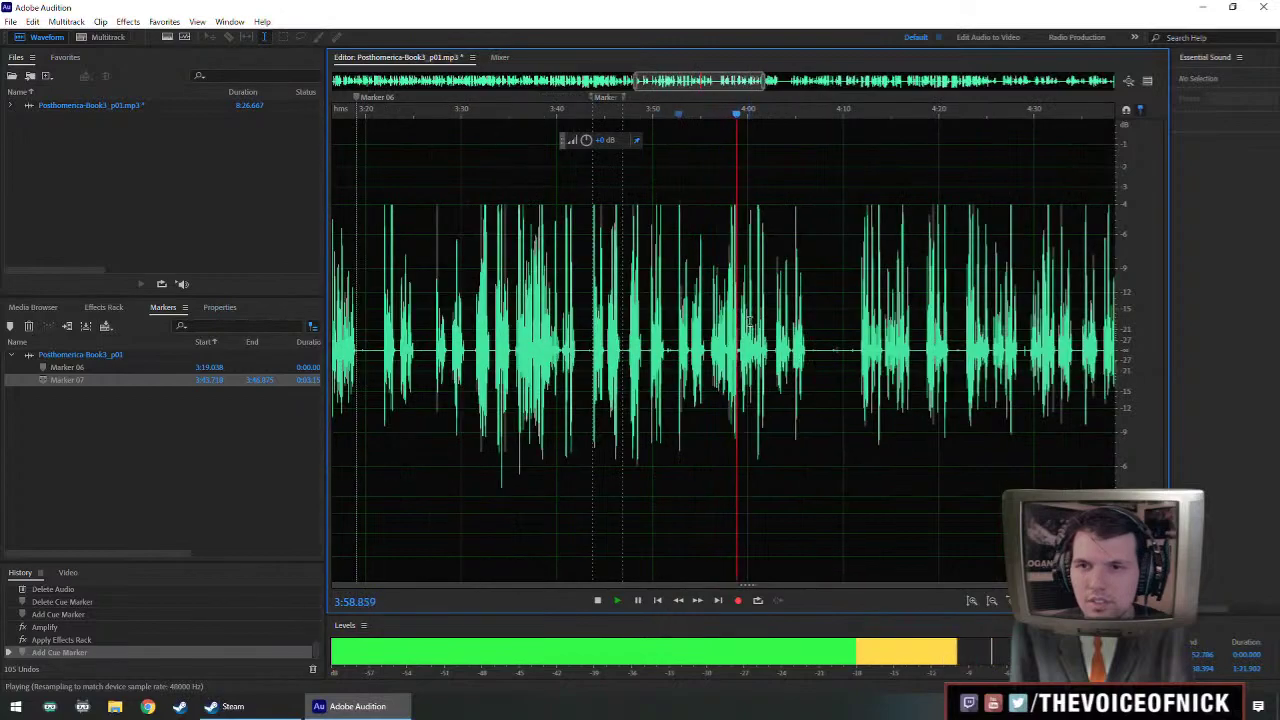
scroll(750, 335, "up", 1)
scroll(748, 355, "down", 1)
scroll(728, 361, "up", 1)
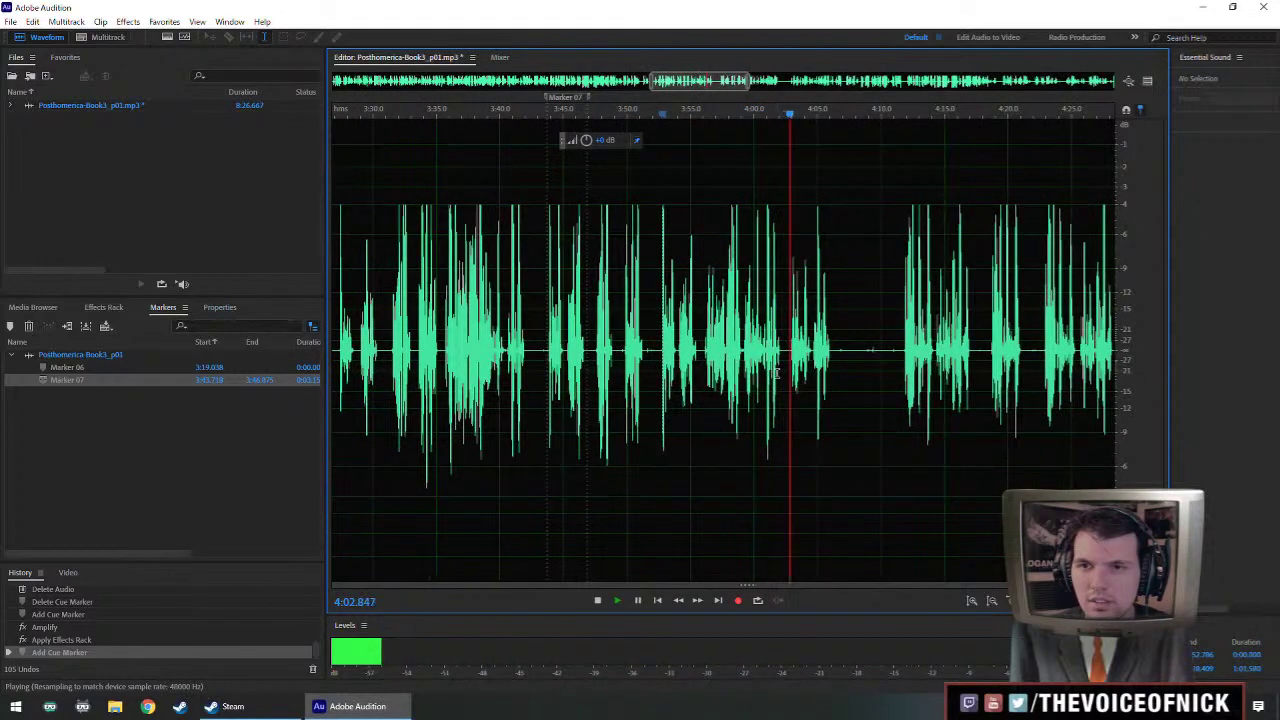
scroll(789, 378, "up", 1)
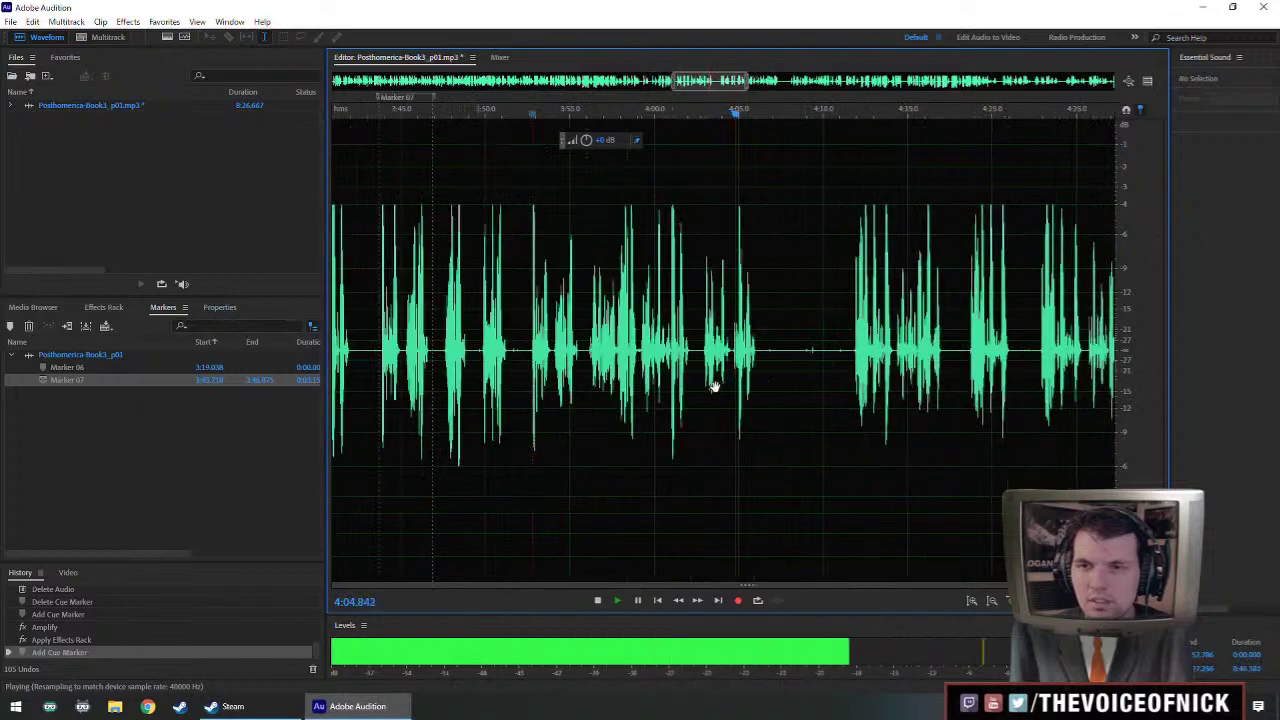
scroll(714, 383, "down", 1)
scroll(714, 383, "up", 1)
left_click(861, 358)
key("space")
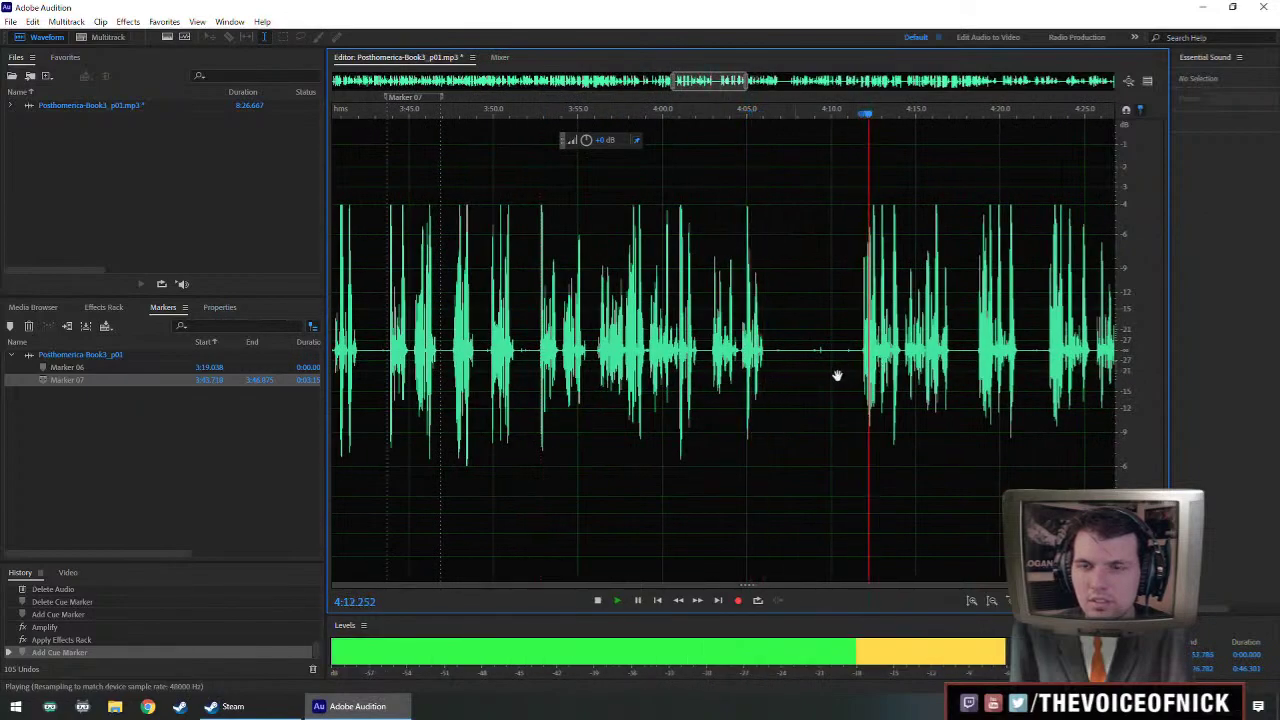
scroll(846, 366, "down", 3)
key("space")
- Copy the marked take from about 3:43.8 to 3:46.7
scroll(622, 363, "up", 3)
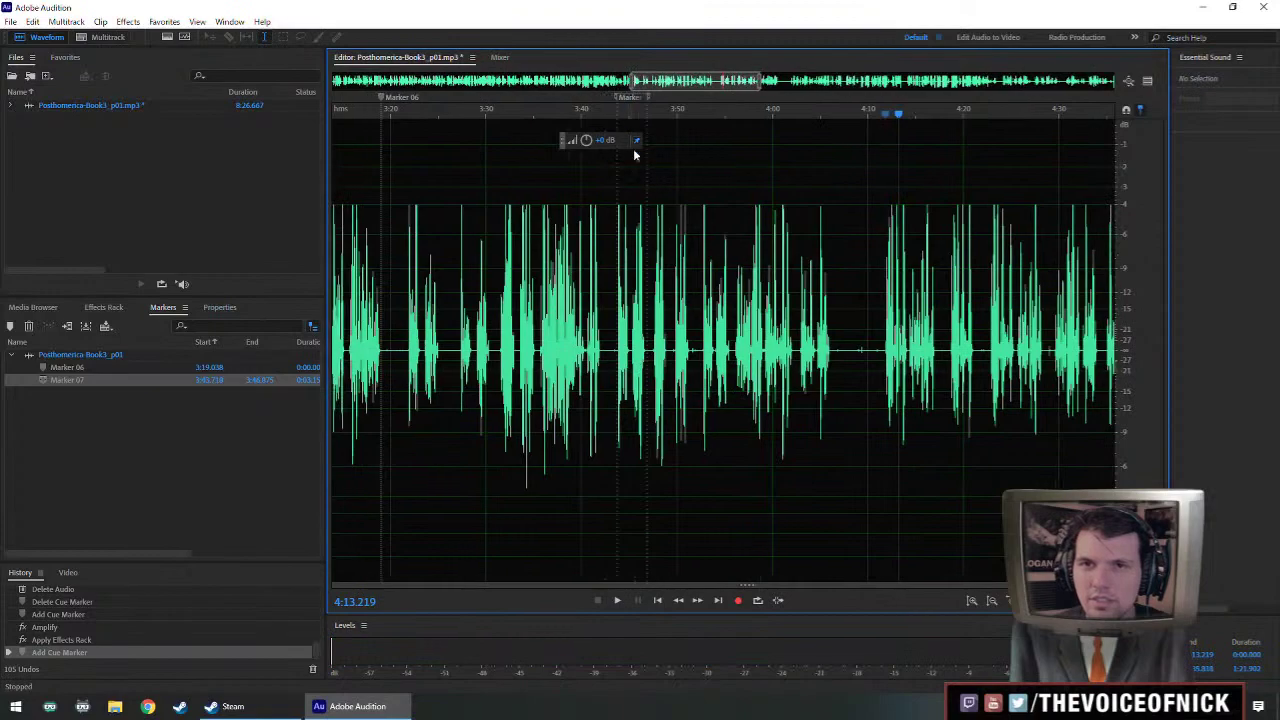
left_click_drag(612, 362, 940, 341)
key("ctrl+c")
- Check the take starting near 3:22, then paste the copied take into the silence before it at about 3:20.8
scroll(650, 342, "down", 3)
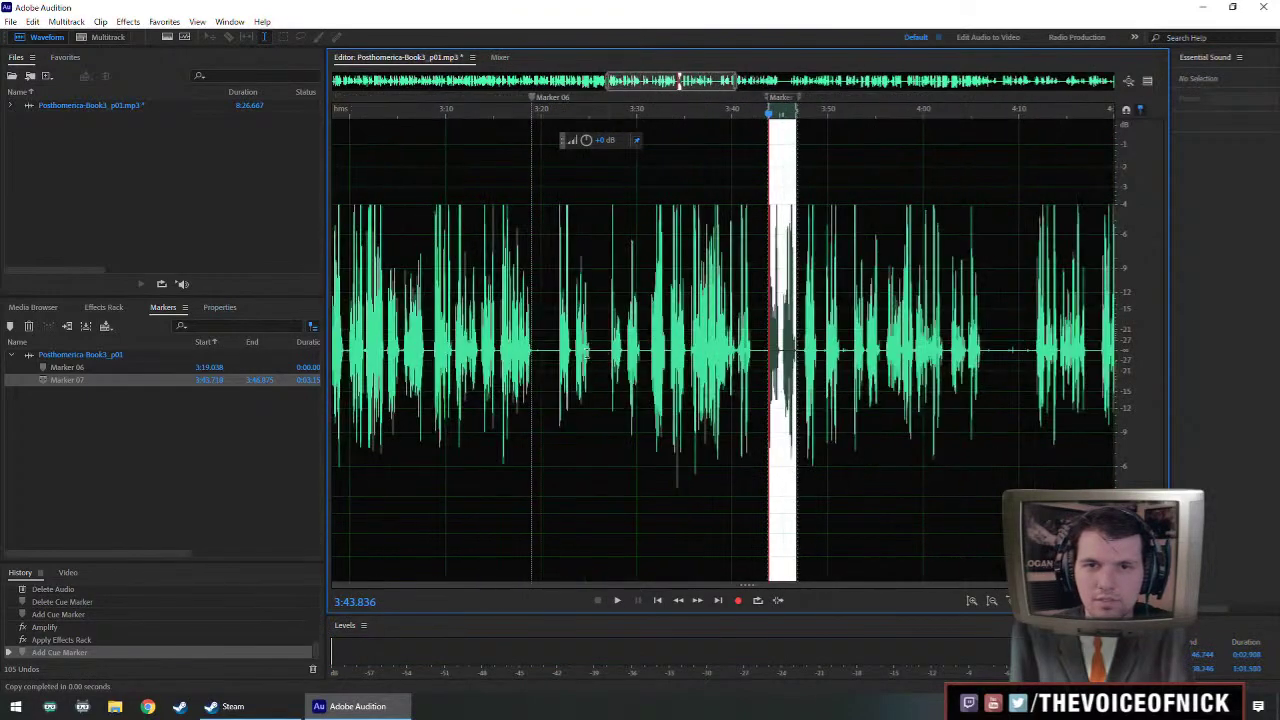
mouse_move(546, 345)
left_mouse_down()
mouse_move(561, 386)
mouse_move(546, 385)
left_mouse_up()
scroll(563, 359, "up", 3)
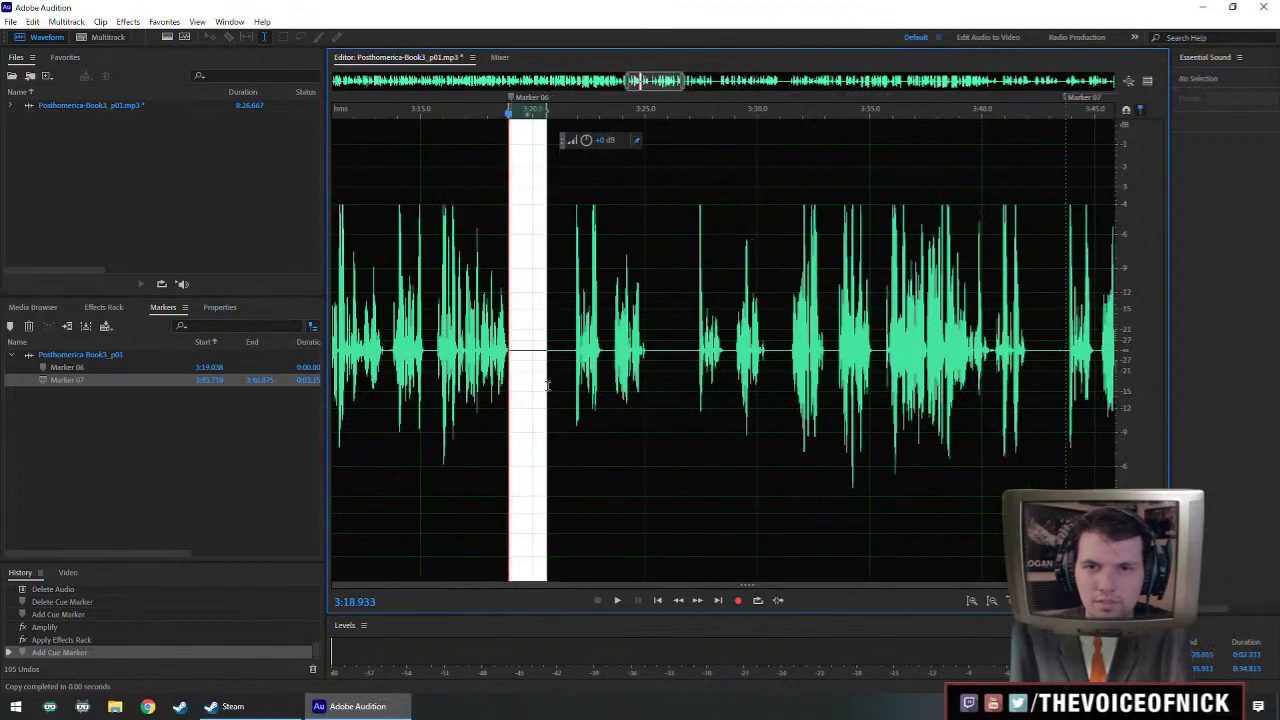
left_click(558, 380)
key("space")
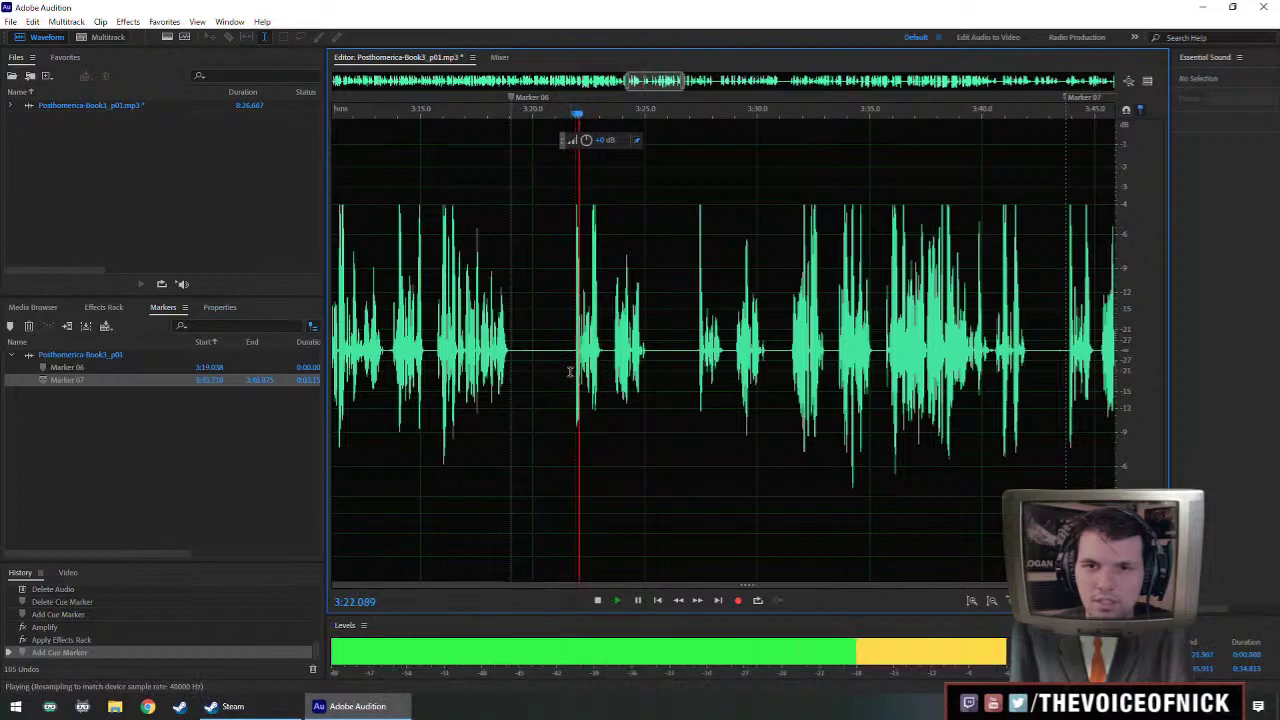
key("space")
key("ctrl+v")
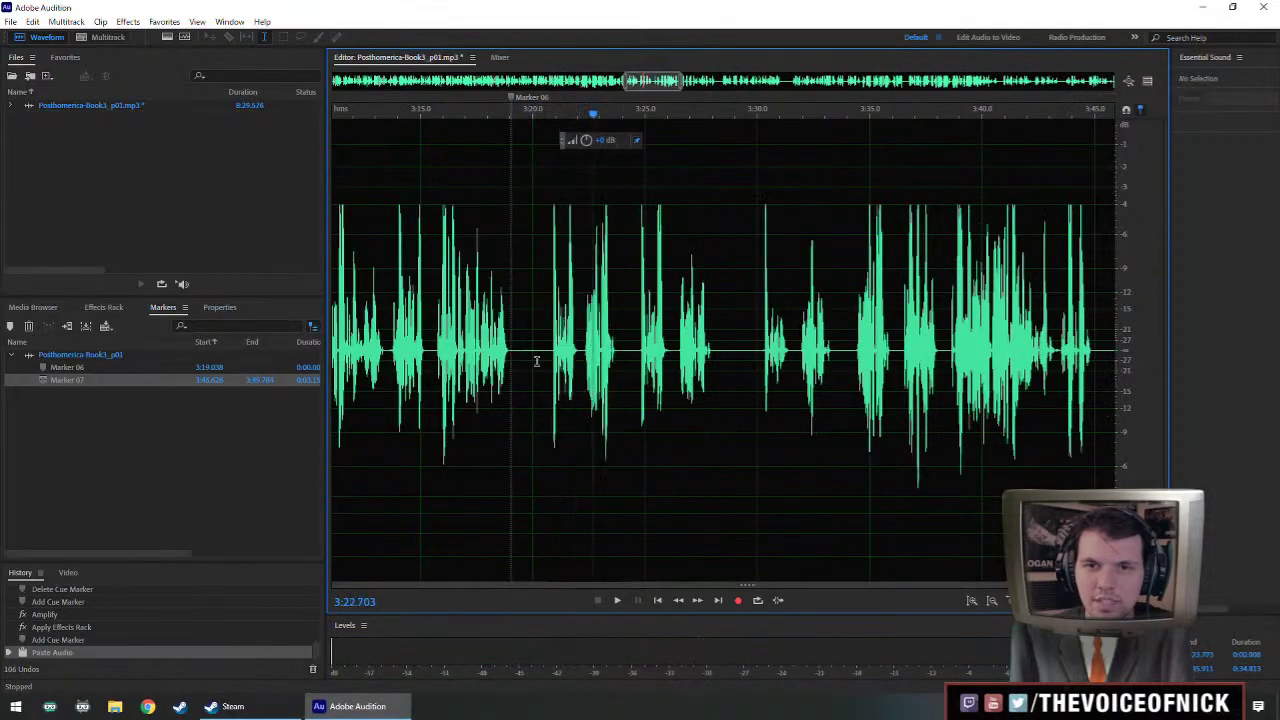
- Replace the pause from about 3:18.96 to 3:20.87, before the pasted take, with 1 second of silence
left_click_drag(549, 357, 502, 370)
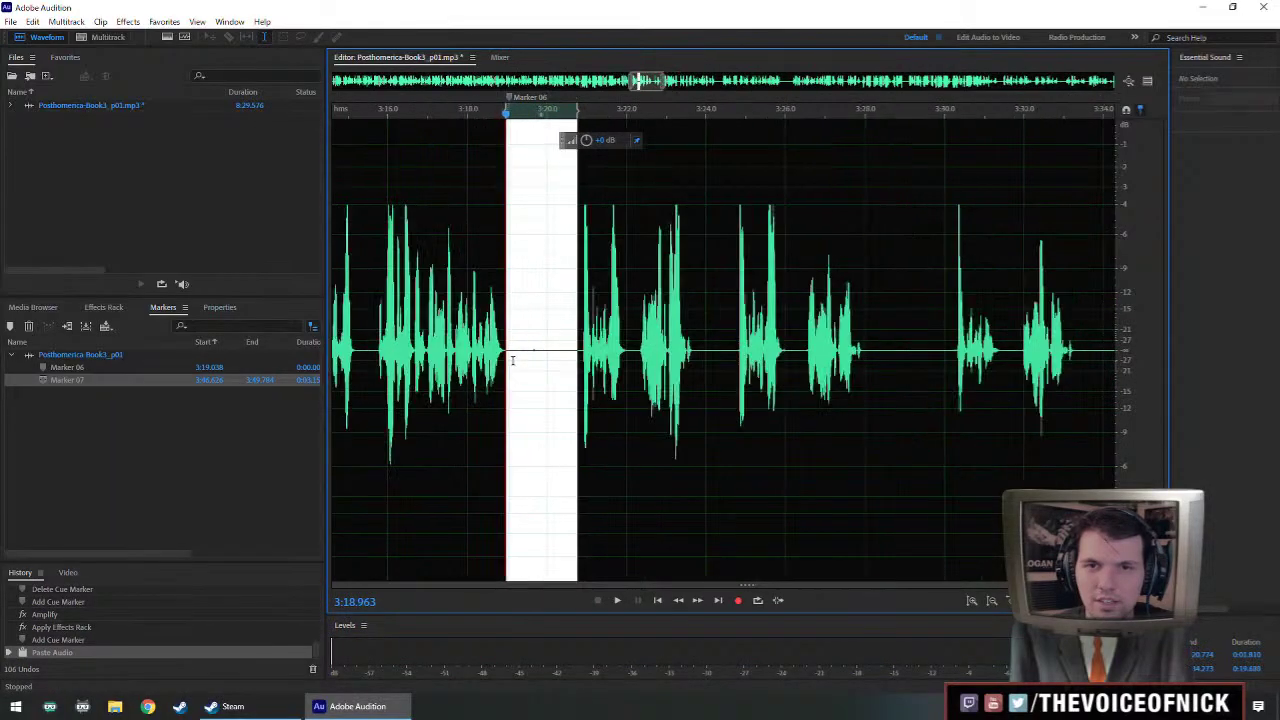
scroll(497, 367, "up", 3)
left_click_drag(597, 379, 603, 379)
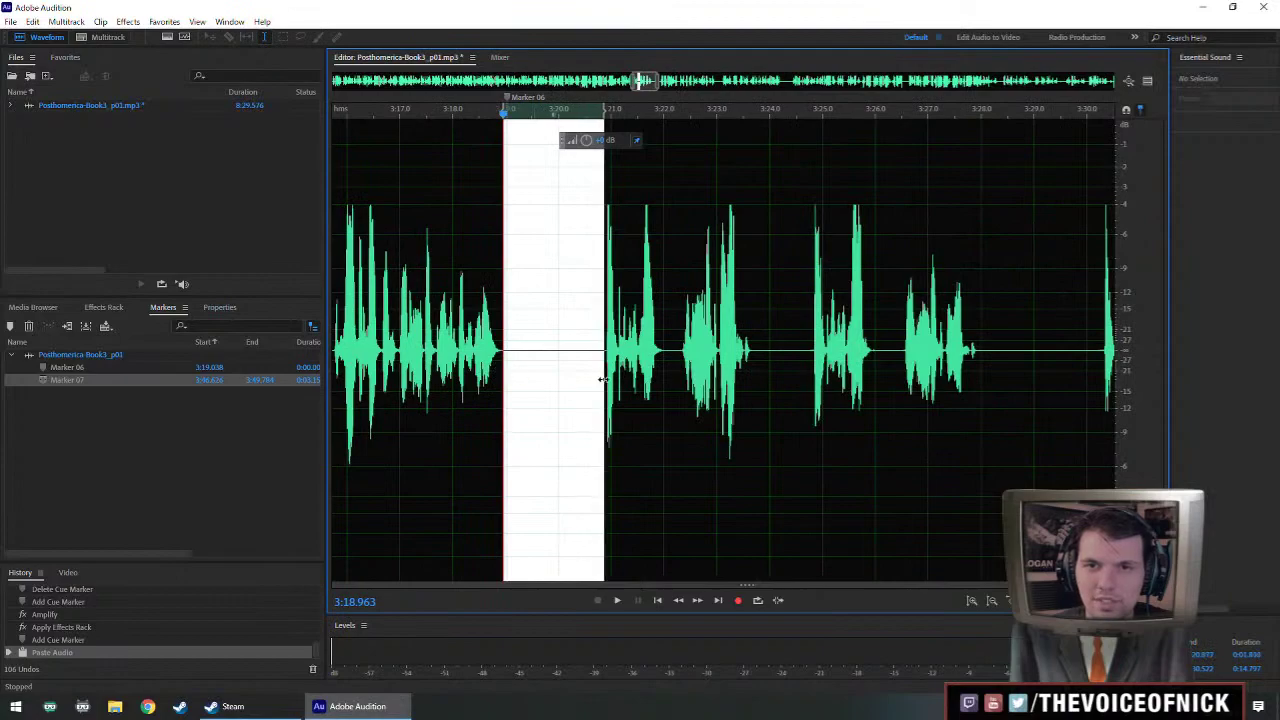
key("shift+s")
type("1.2")
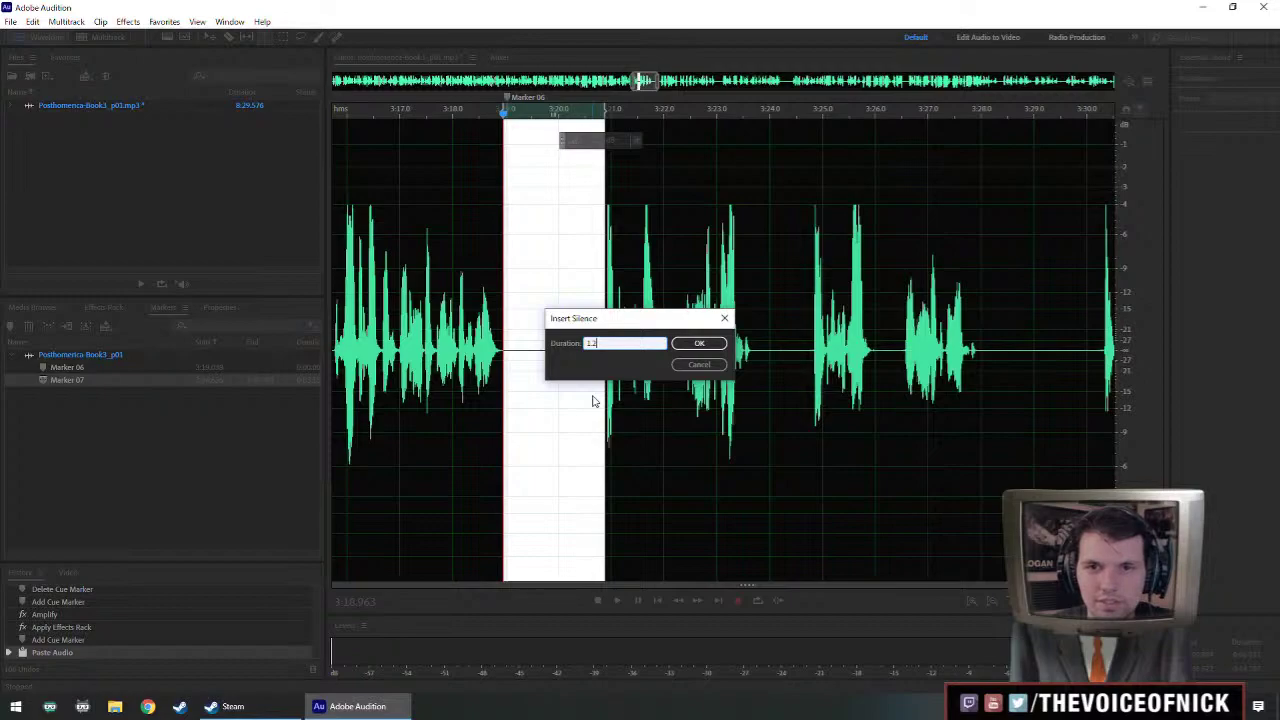
type("1")
key("Return")
- Play the transition from about 3:17.5 and delete about 0.09 seconds of the silence before the pasted take
left_click(427, 376)
key("space")
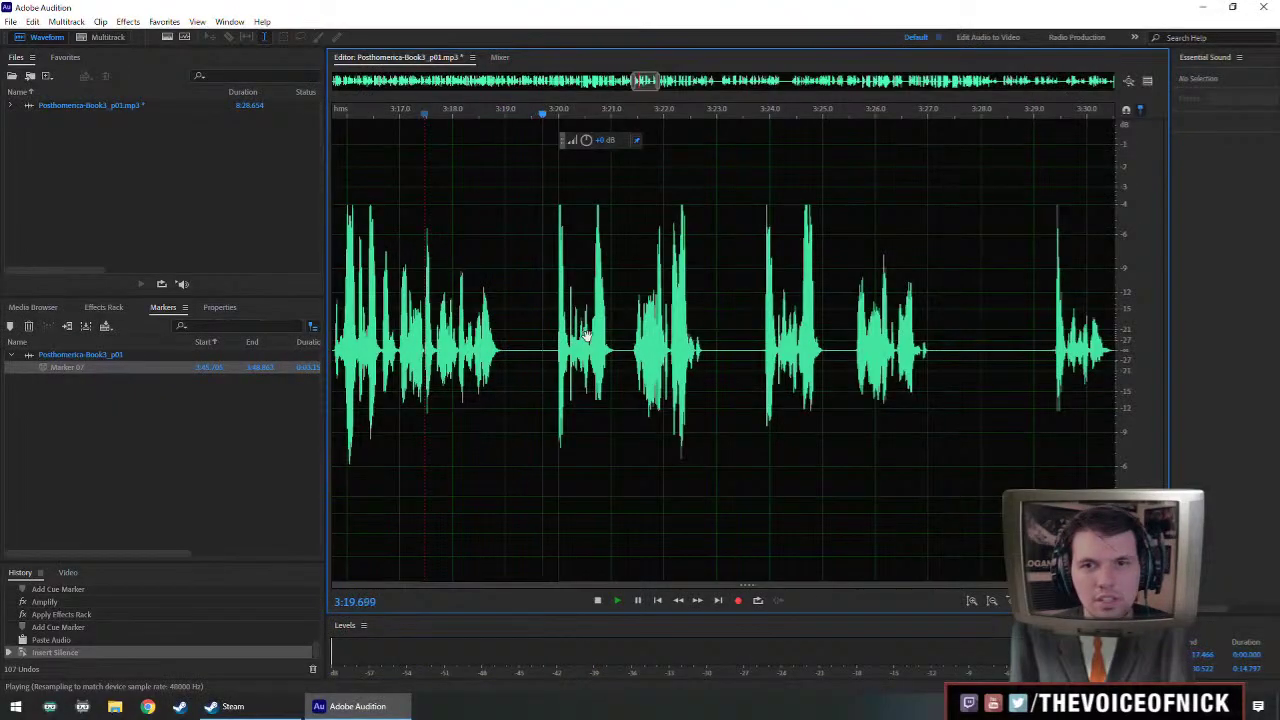
left_click_drag(587, 336, 537, 352)
key("space")
key("Delete")
- Replay the passage from about 3:14.9 and delete about 0.14 seconds more of the silence near 3:19.2
scroll(531, 329, "down", 4)
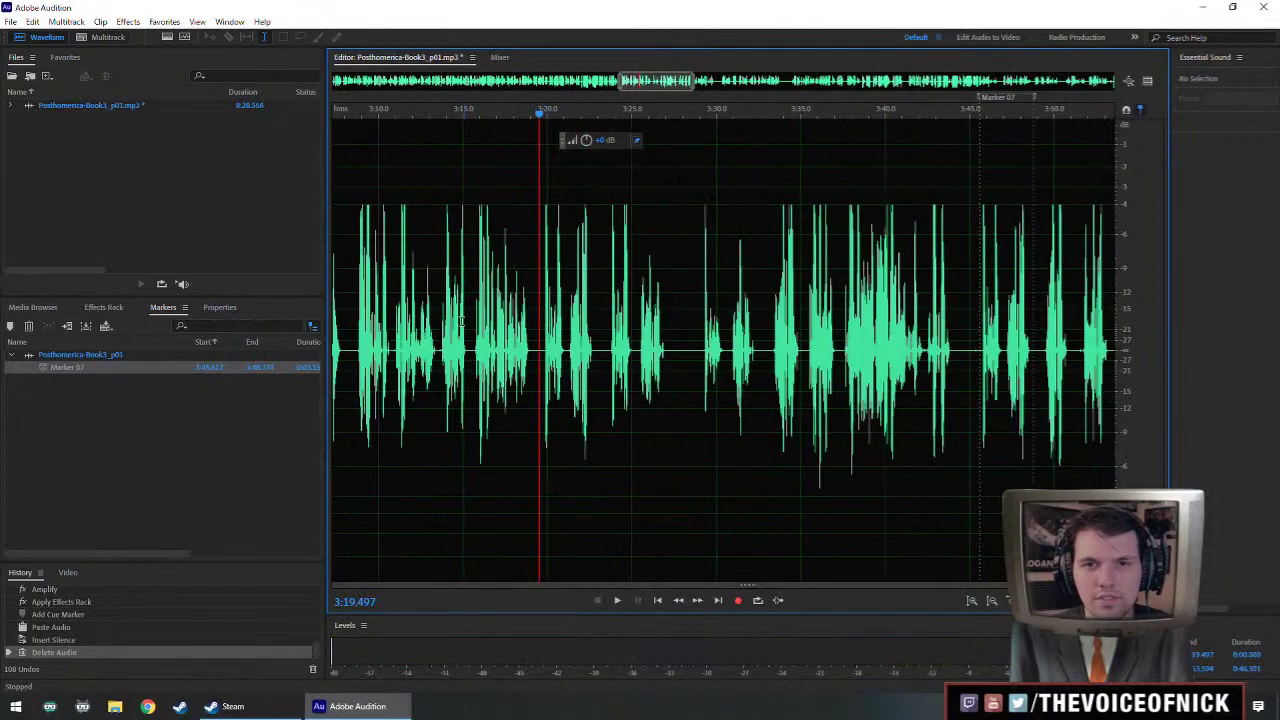
left_click(462, 321)
key("space")
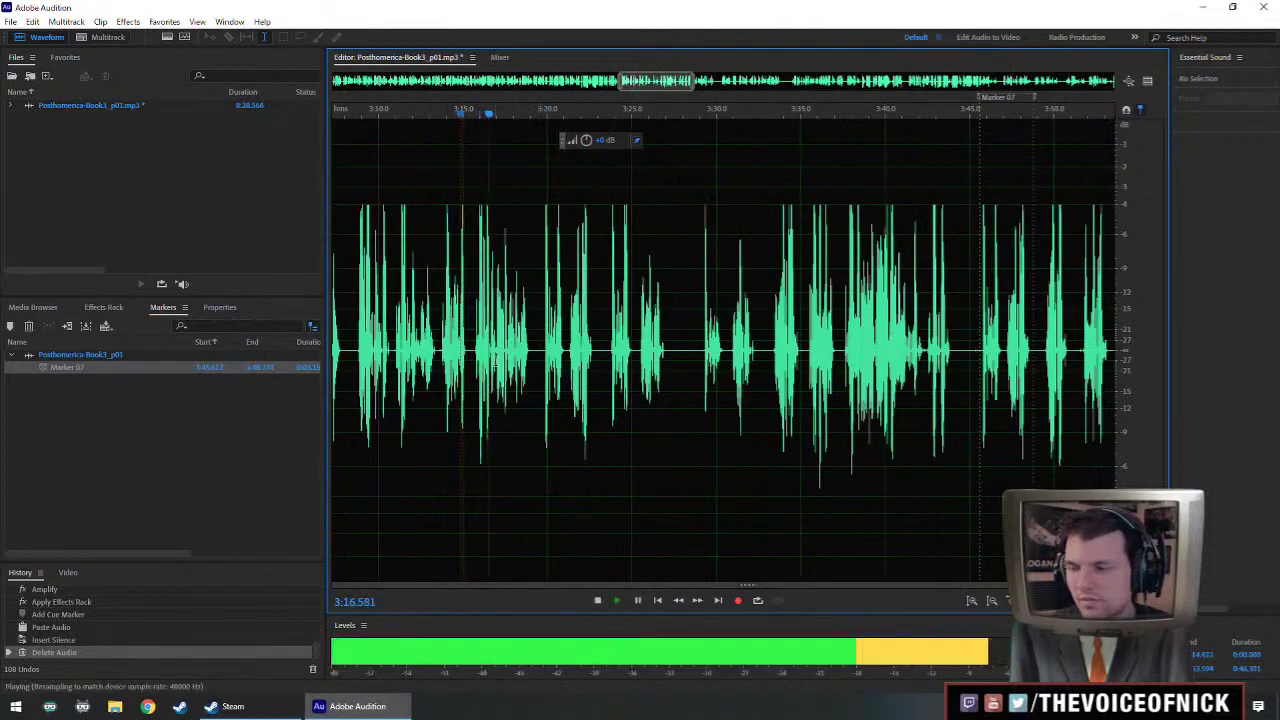
left_click_drag(496, 366, 708, 401)
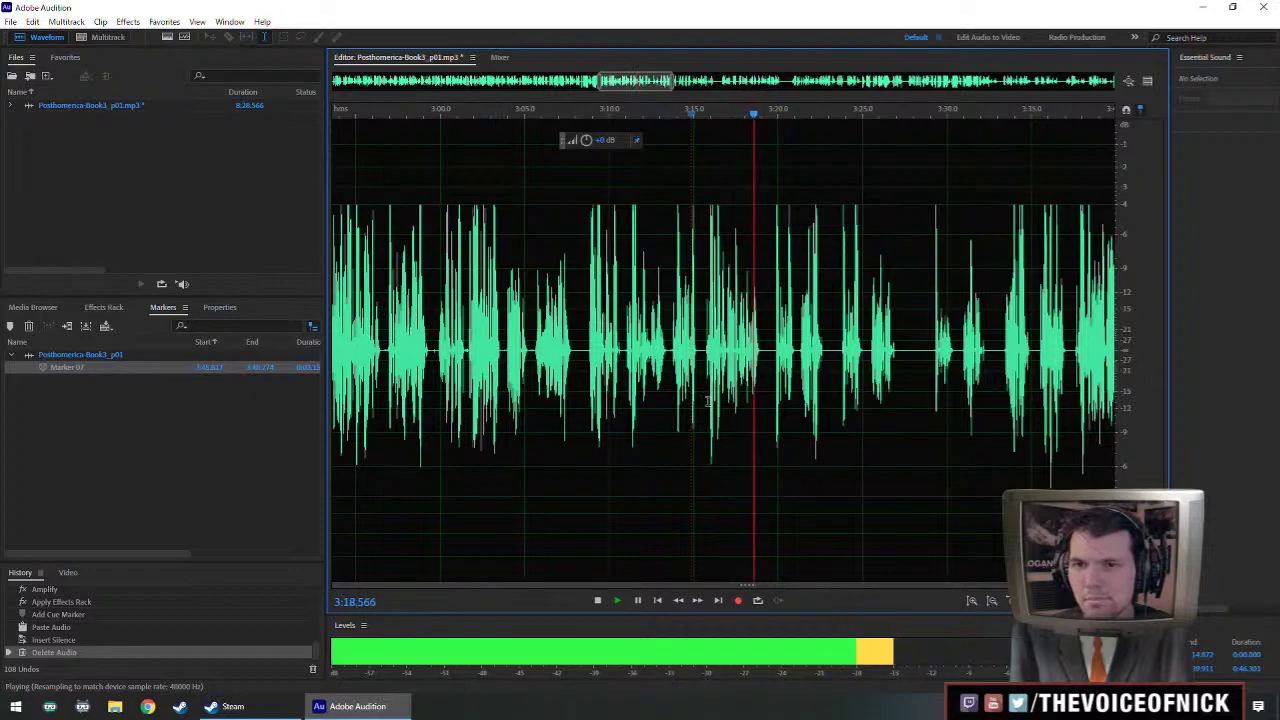
scroll(718, 390, "up", 3)
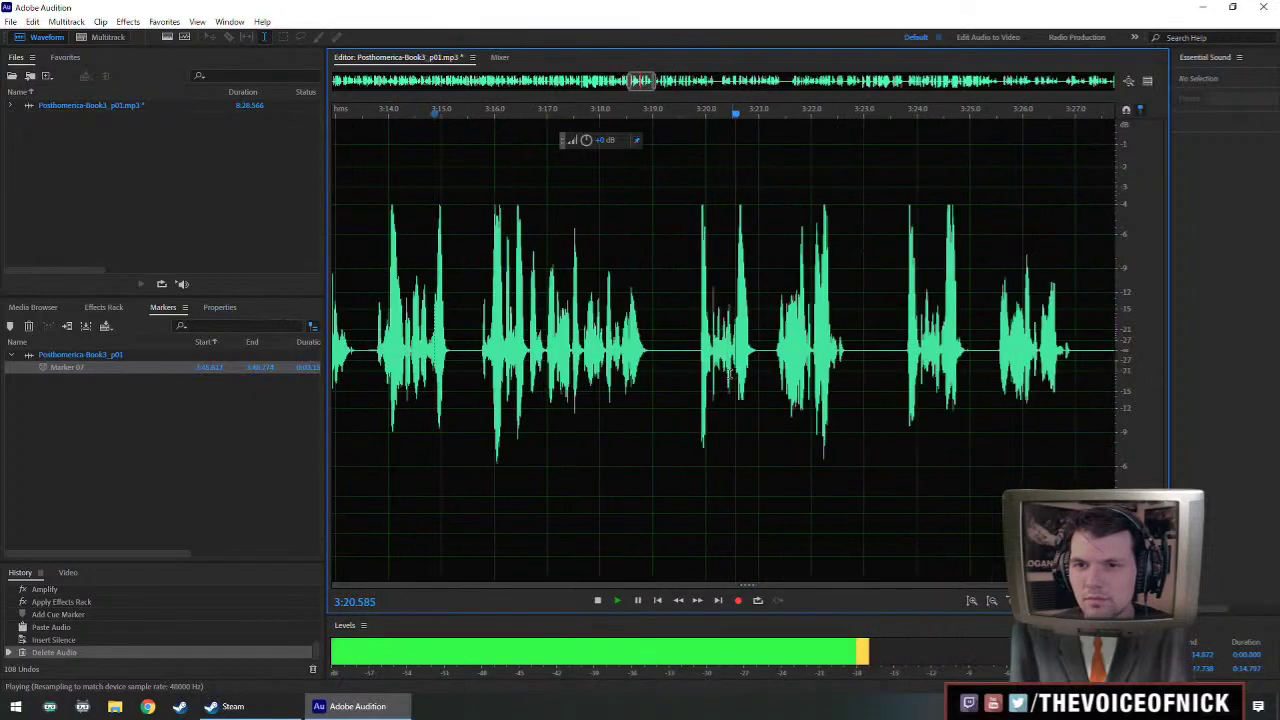
left_click(674, 358)
key("Delete")
- Play from about 3:16.5 to check the edit, add a cue marker after the pasted take at about 3:22.65, and save the file
key("space")
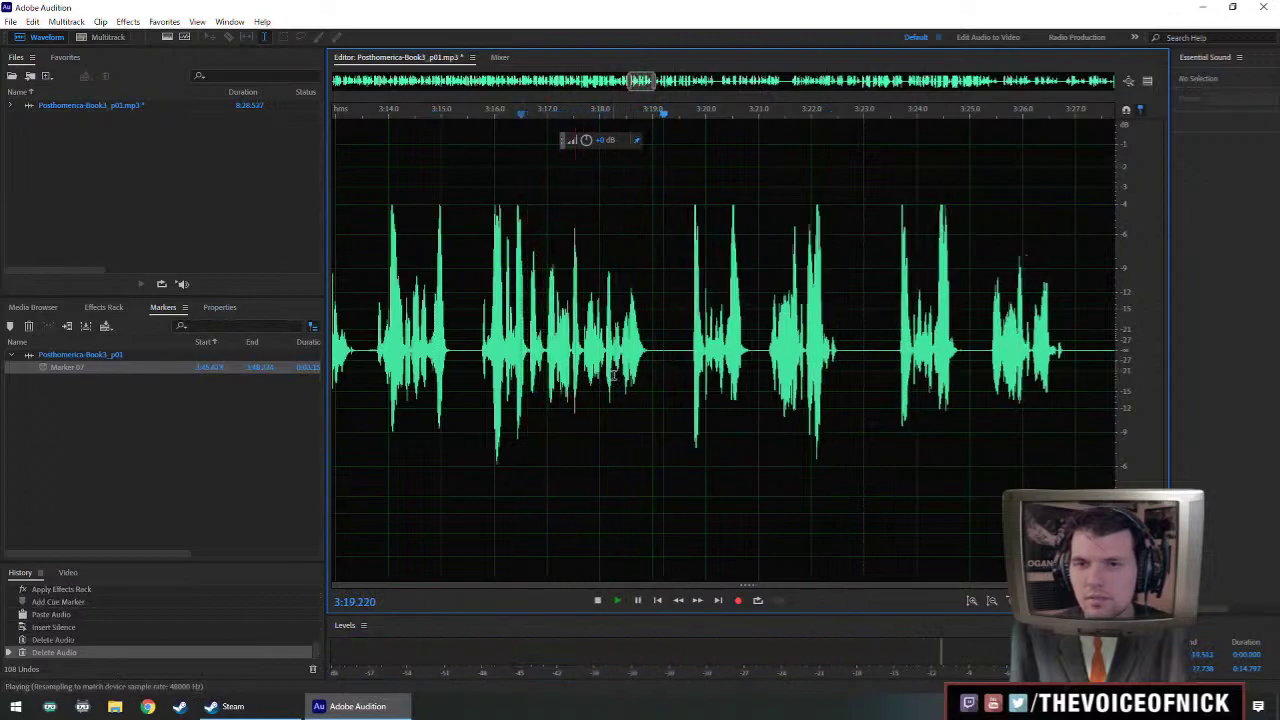
left_click_drag(820, 355, 730, 366)
scroll(730, 366, "down", 2)
key("space")
left_click_drag(809, 370, 723, 362)
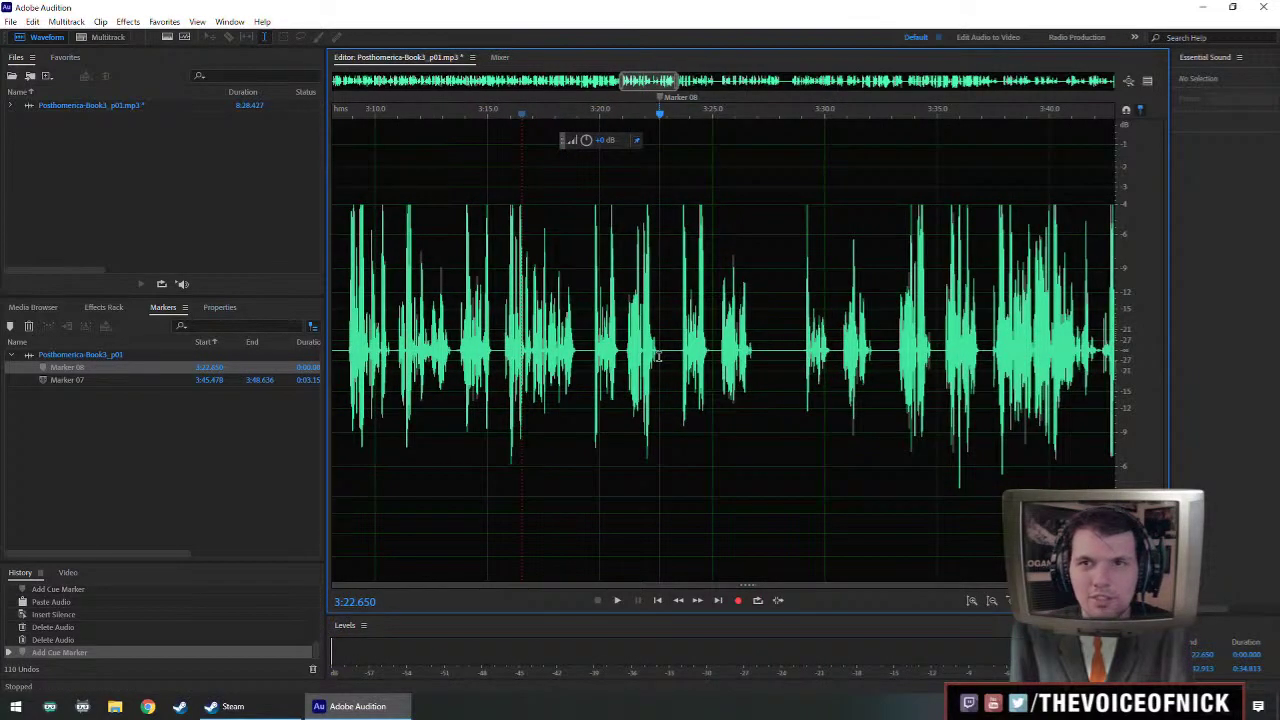
key("ctrl+s")
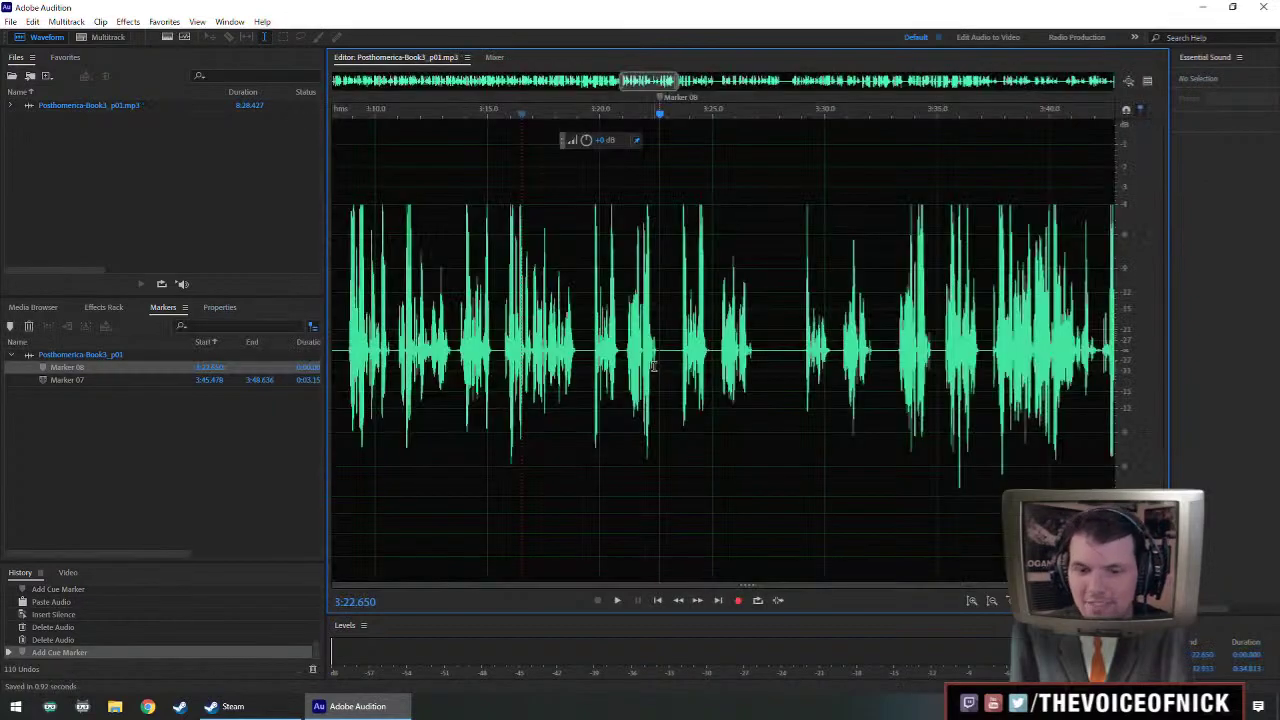
- Move Marker 08 to about 3:21.9 and delete the rejected takes from about 3:22.5 to 3:37
left_click_drag(754, 372, 699, 373)
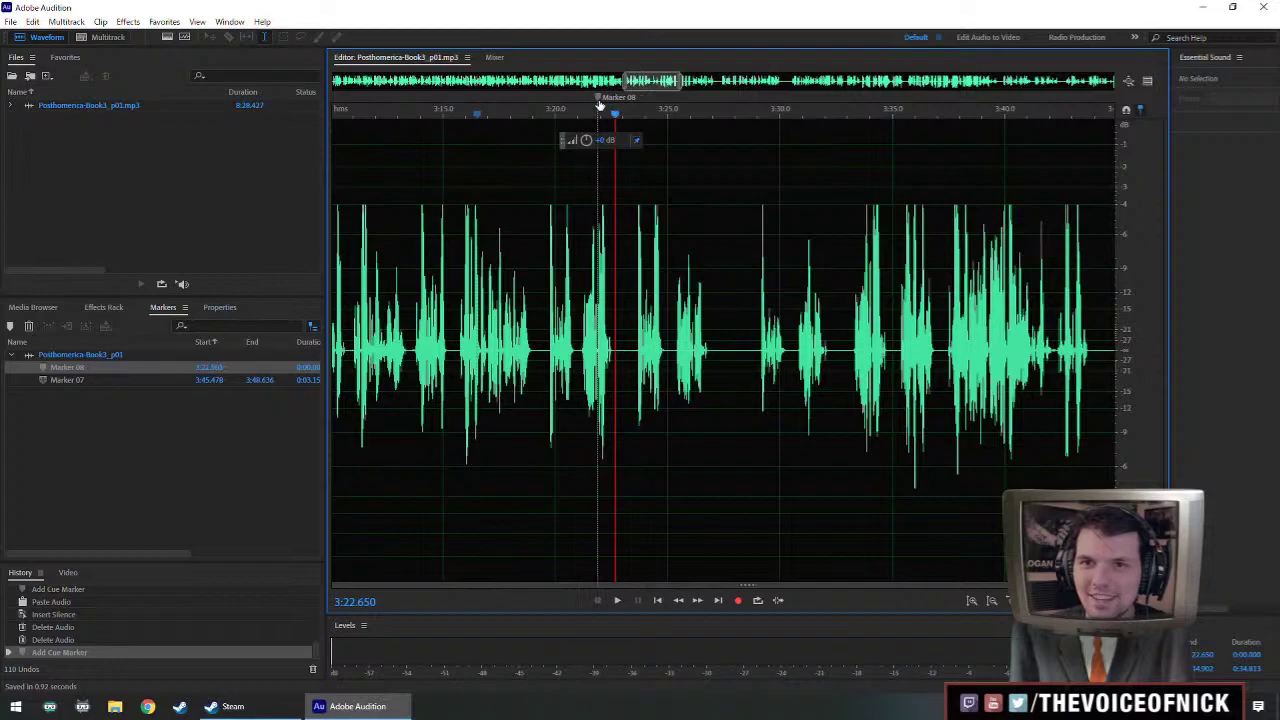
scroll(664, 310, "down", 4)
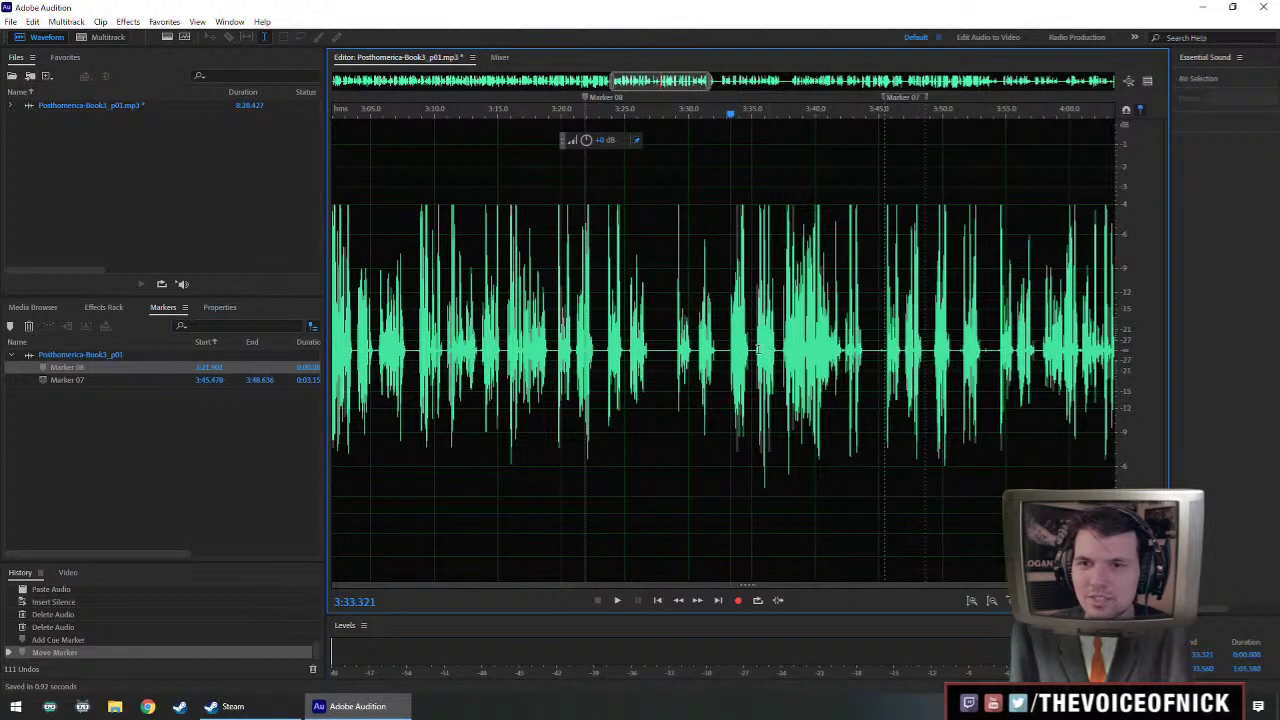
key("space")
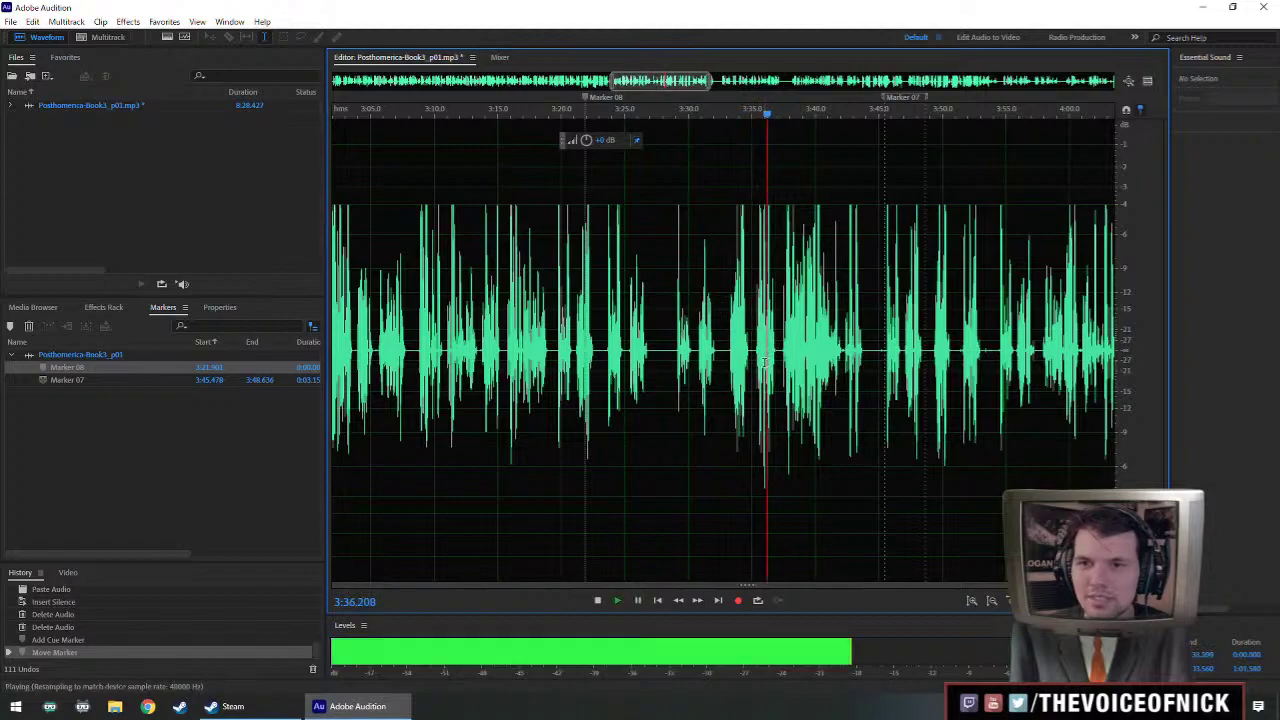
scroll(692, 365, "up", 2)
left_click(673, 362)
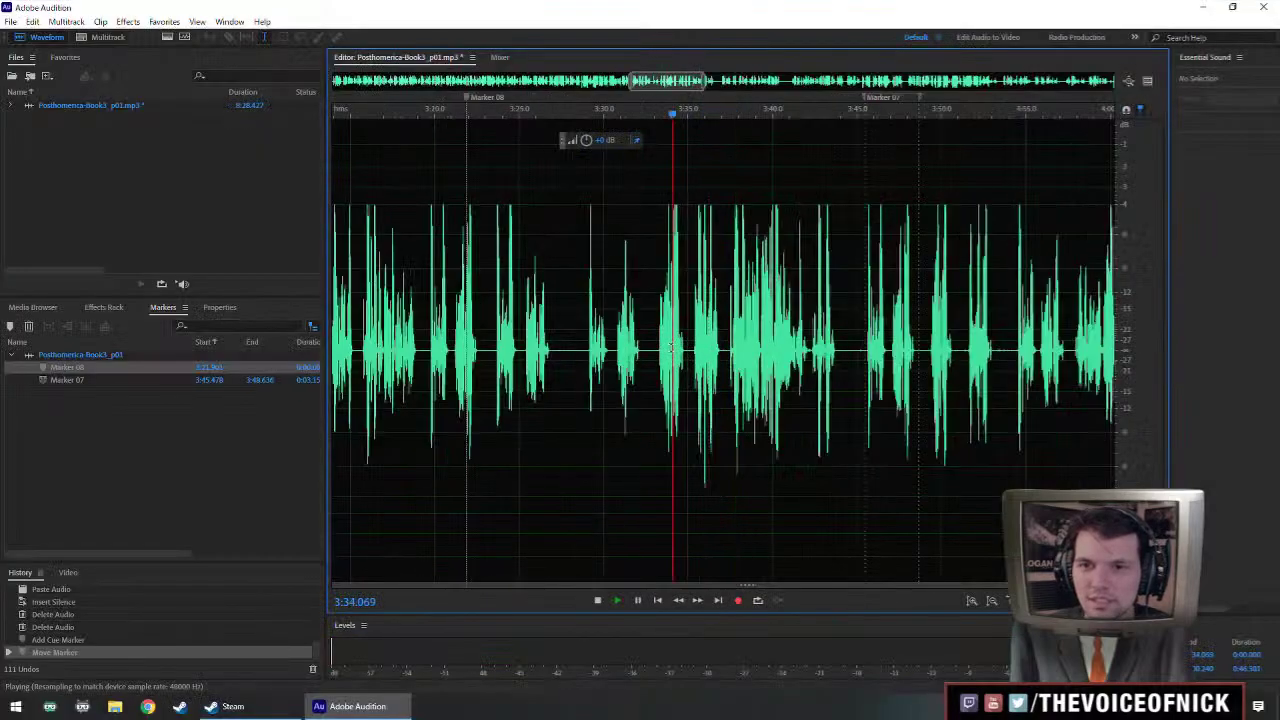
left_click(724, 351)
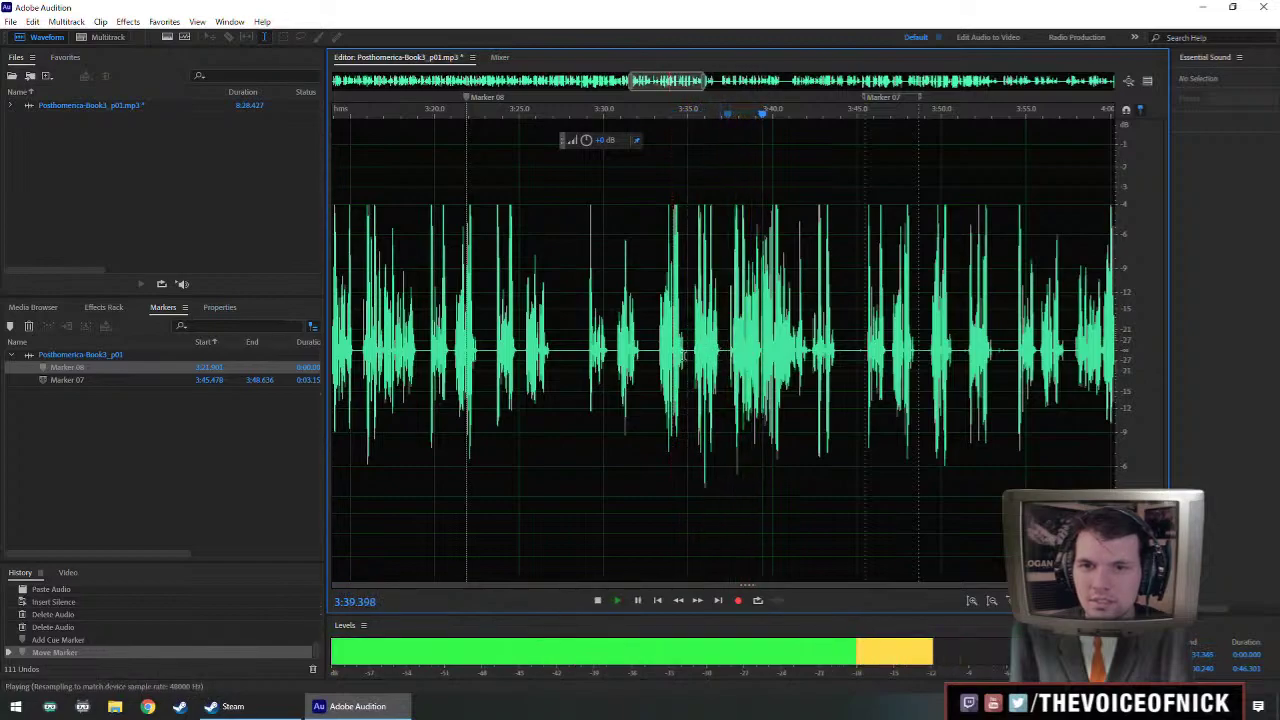
left_click_drag(478, 360, 723, 396)
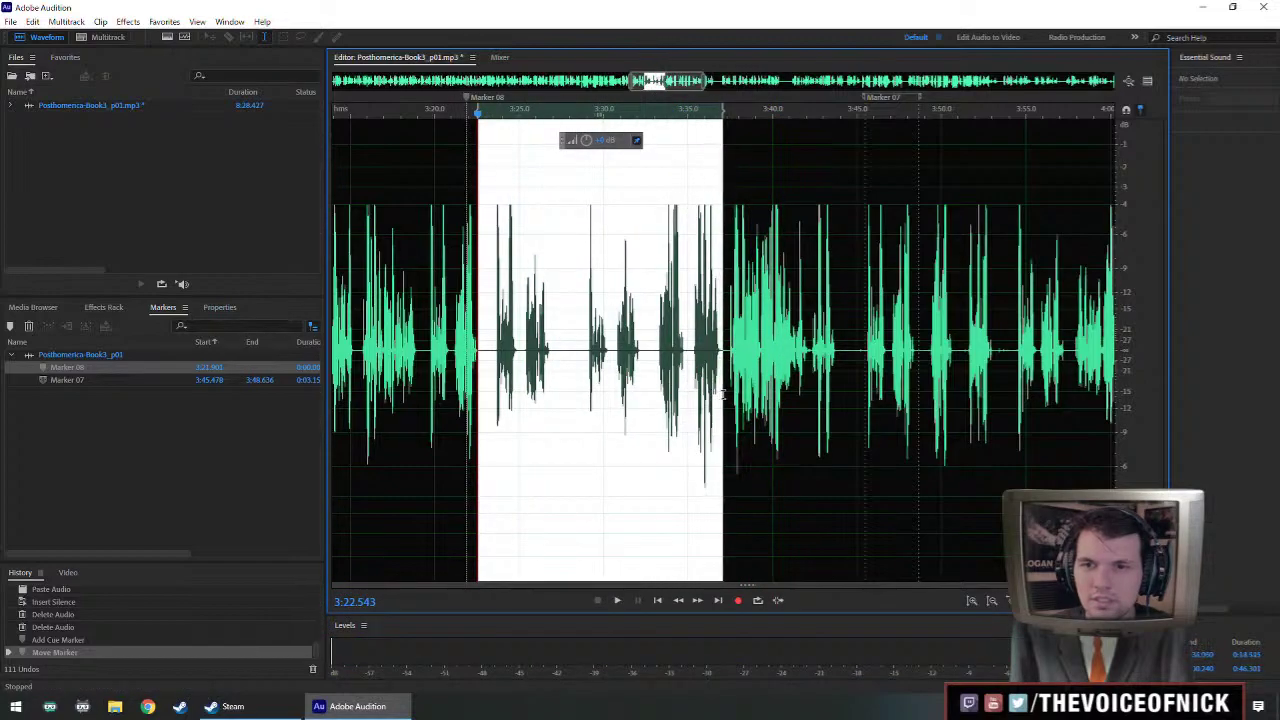
key("Delete")
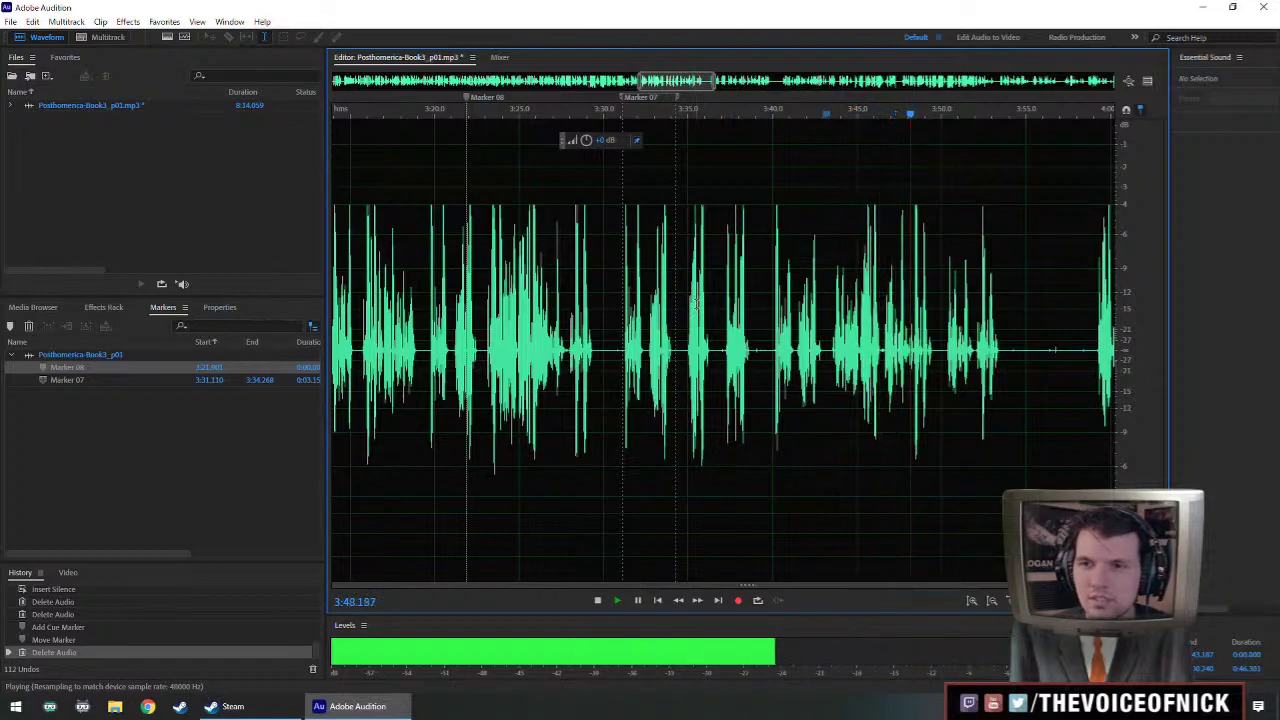
- Check the join by ear, paste the copied snippet into the pause at about 3:22.6, and delete Marker 08
left_click(490, 363)
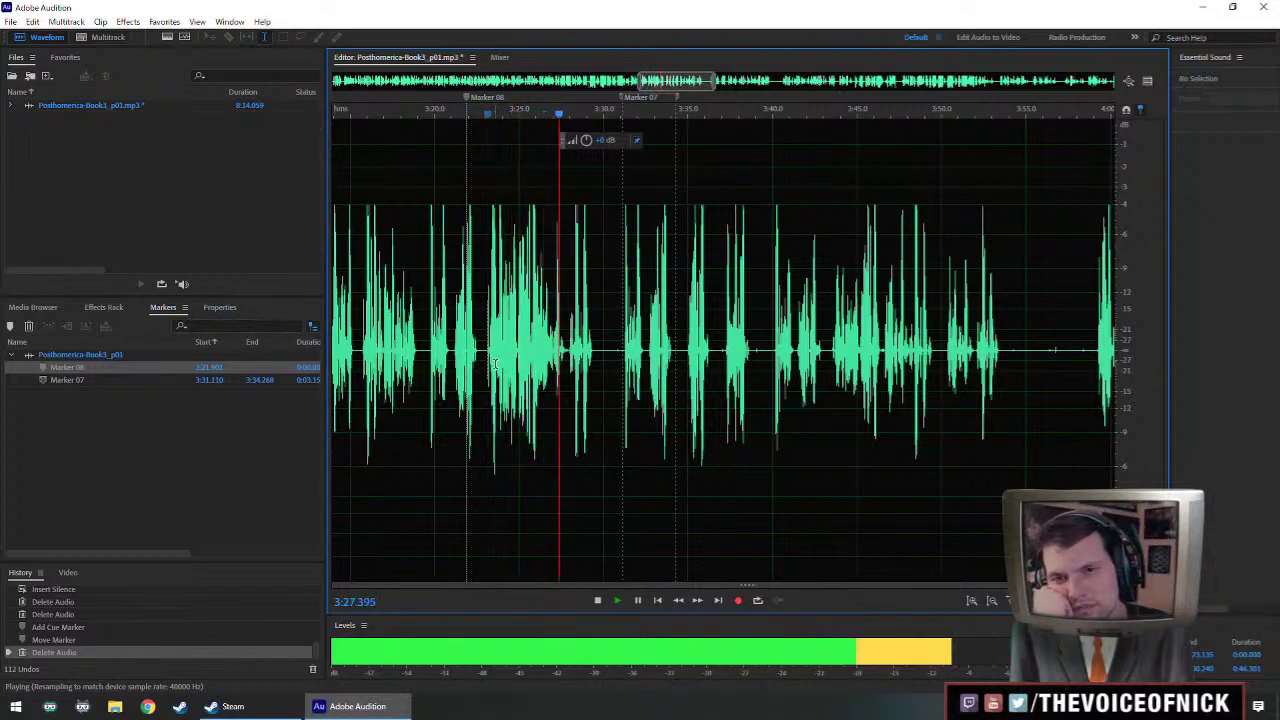
key("space")
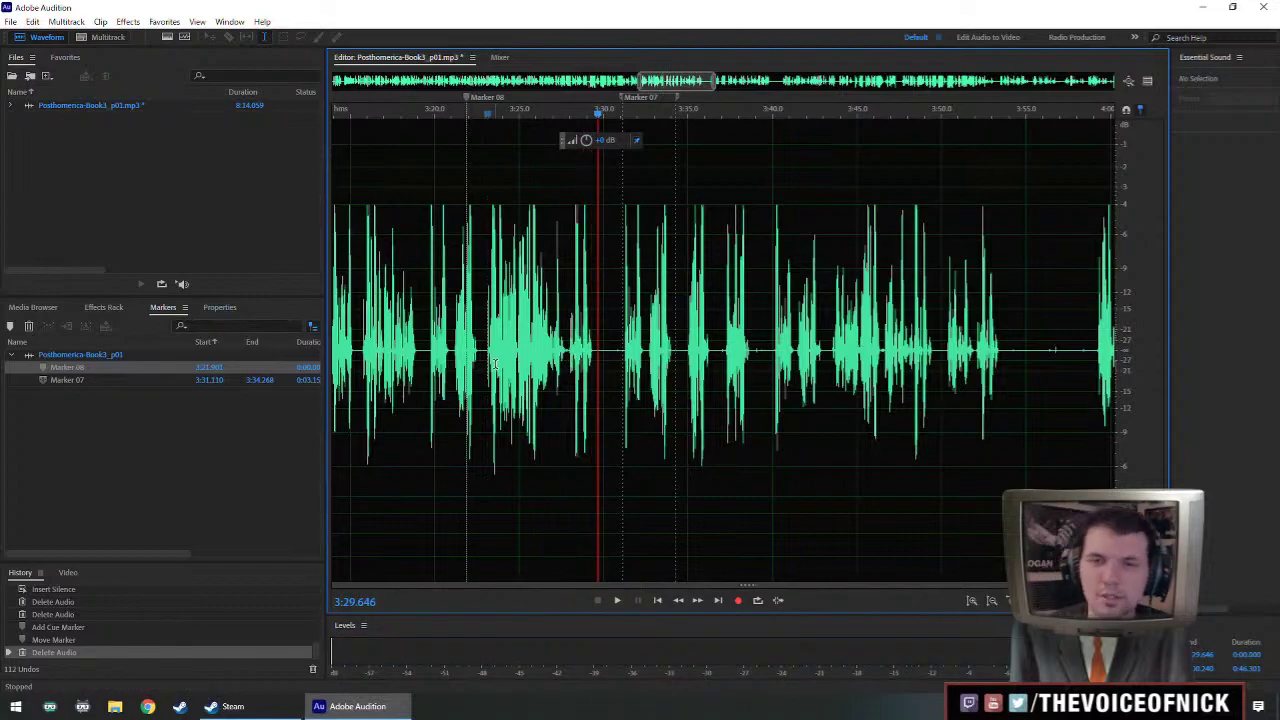
scroll(432, 321, "up", 3)
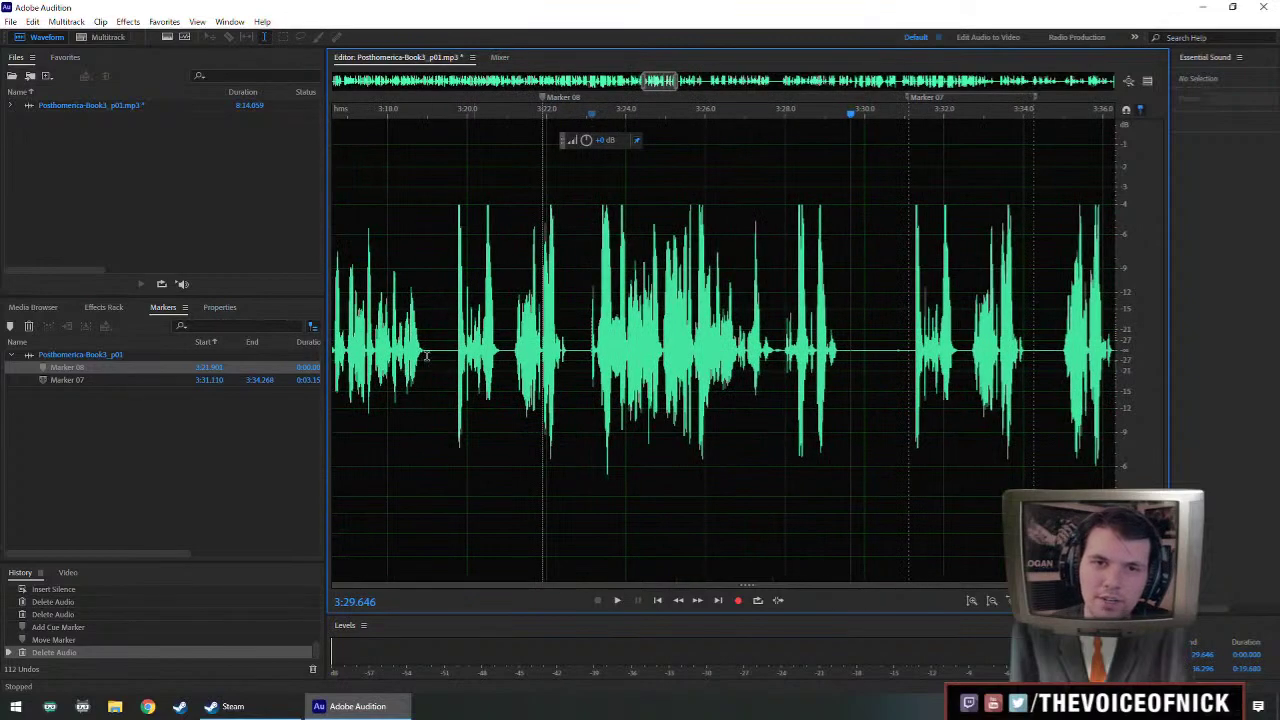
left_click(572, 354)
key("ctrl+v")
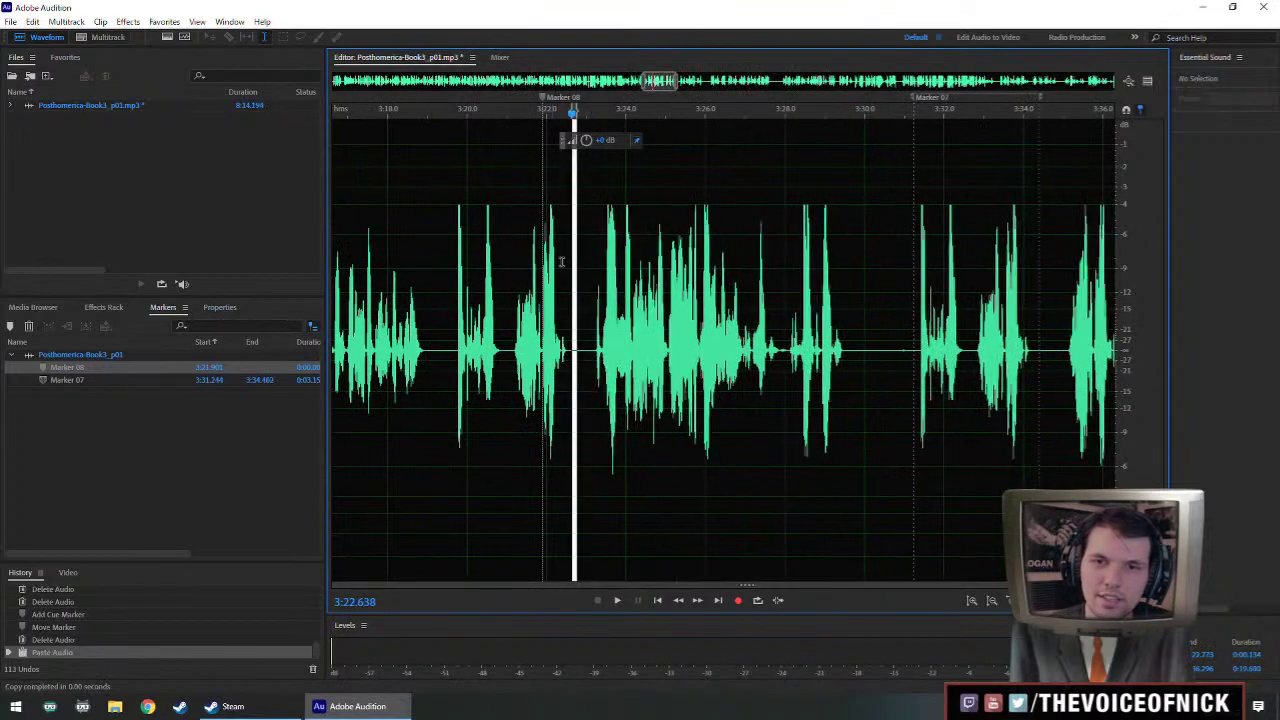
right_click(543, 103)
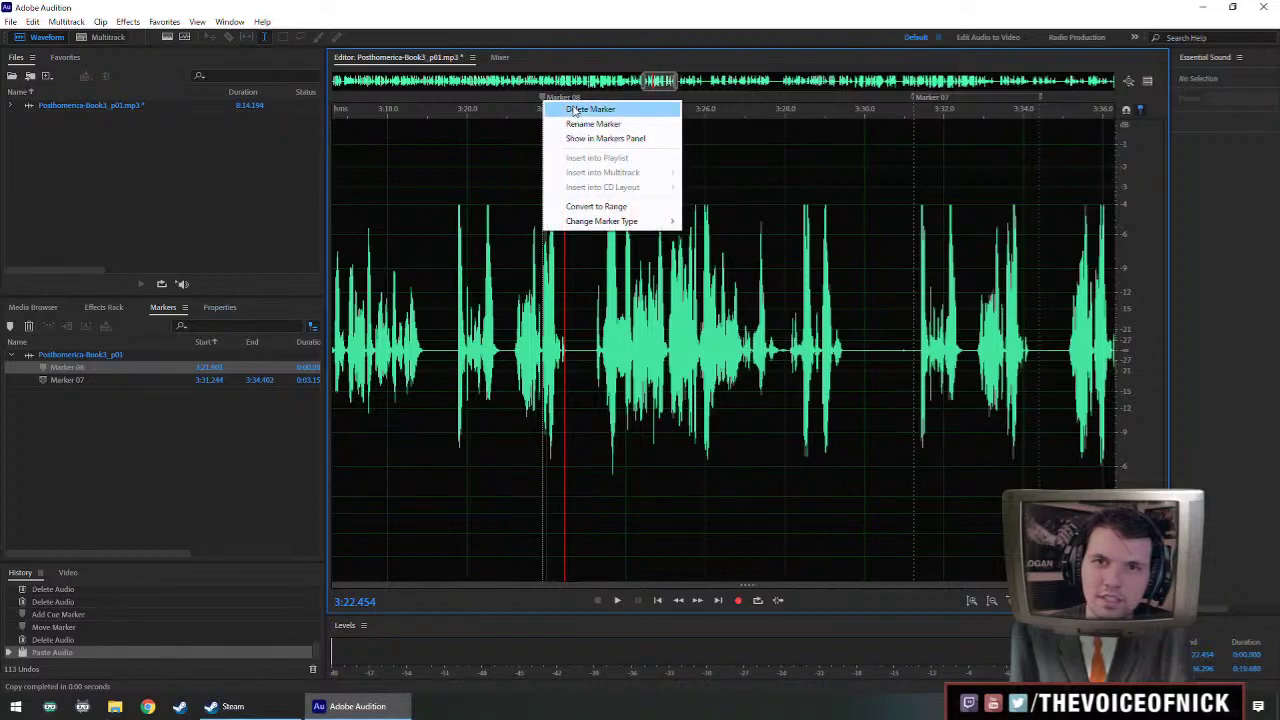
left_click(595, 123)
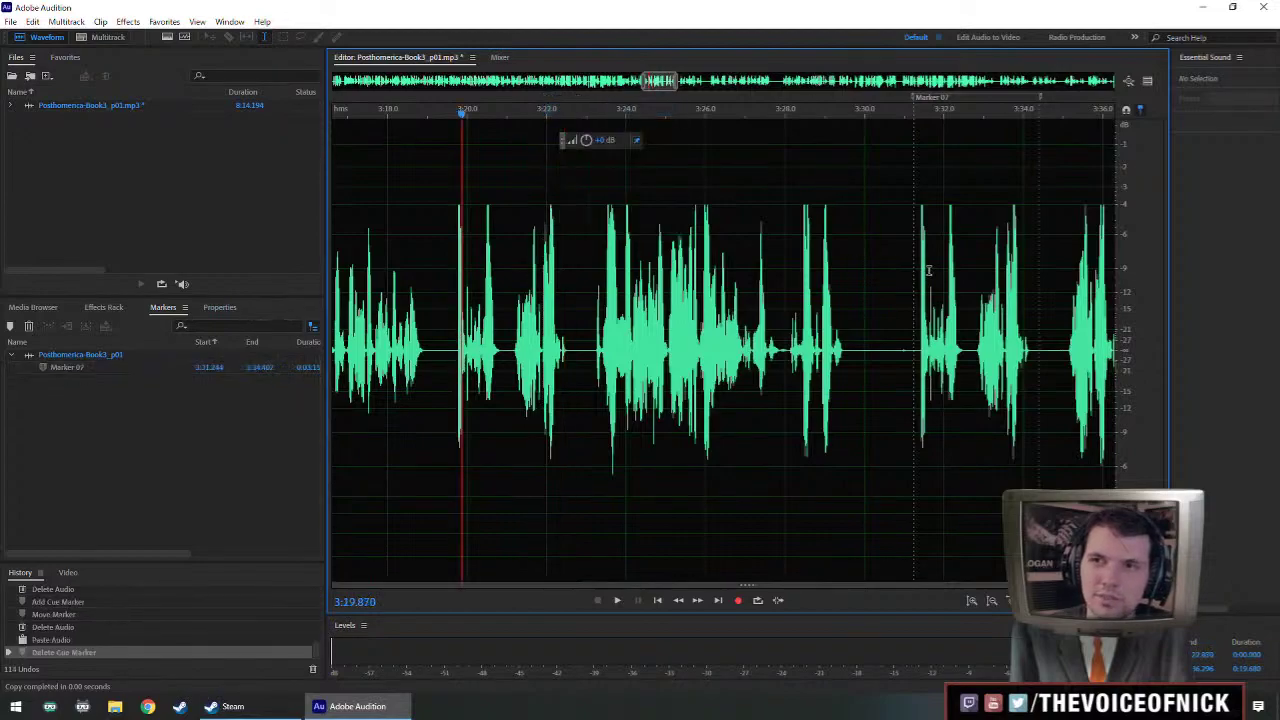
- Play from about 3:19.6 and delete a sliver of silence just before the phrase that starts there
scroll(928, 270, "down", 2)
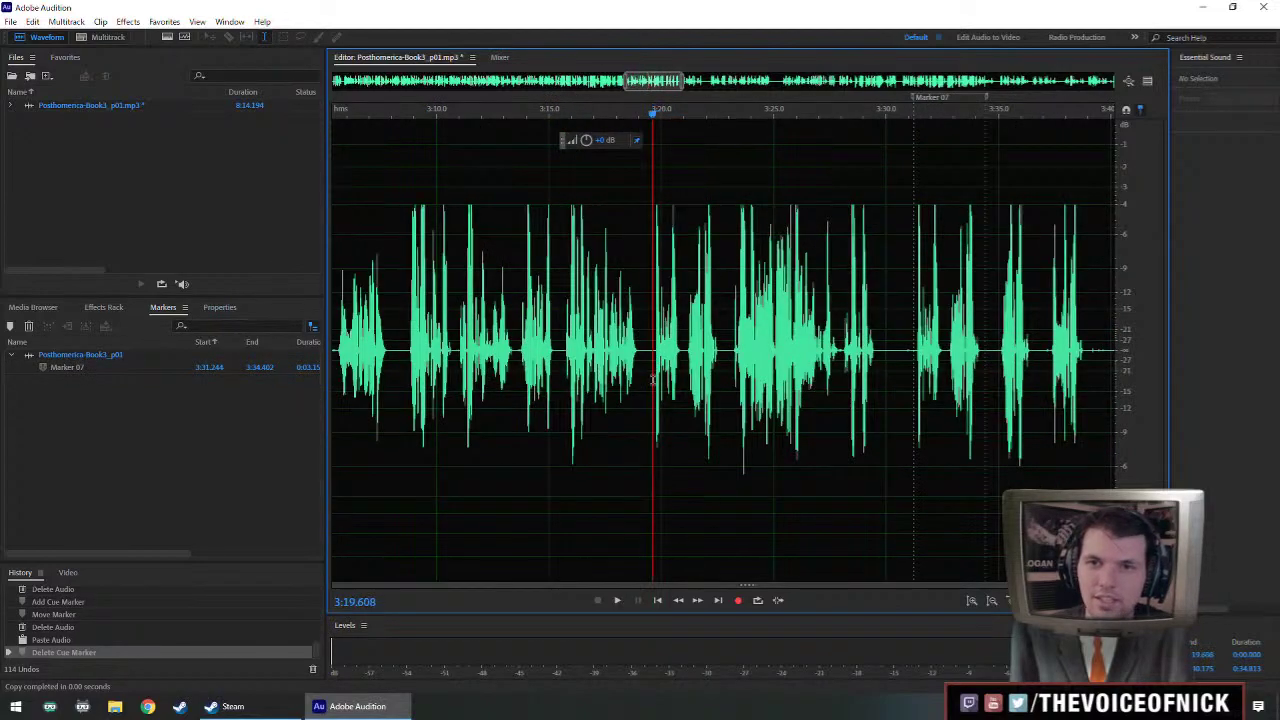
key("space")
scroll(680, 397, "up", 2)
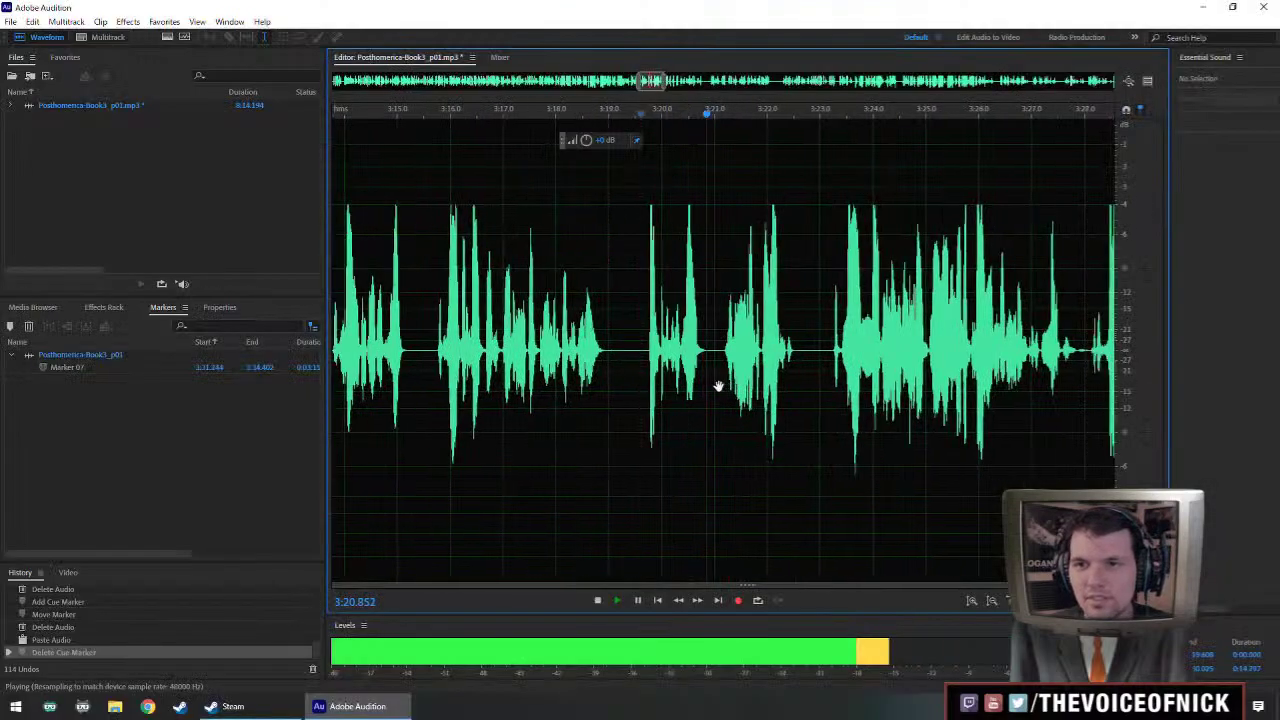
key("space")
left_click_drag(640, 375, 644, 375)
key("Delete")
- Listen from about 3:17.3 and cut a short piece of silence from the pause at about 3:22.8
left_click(448, 372)
key("space")
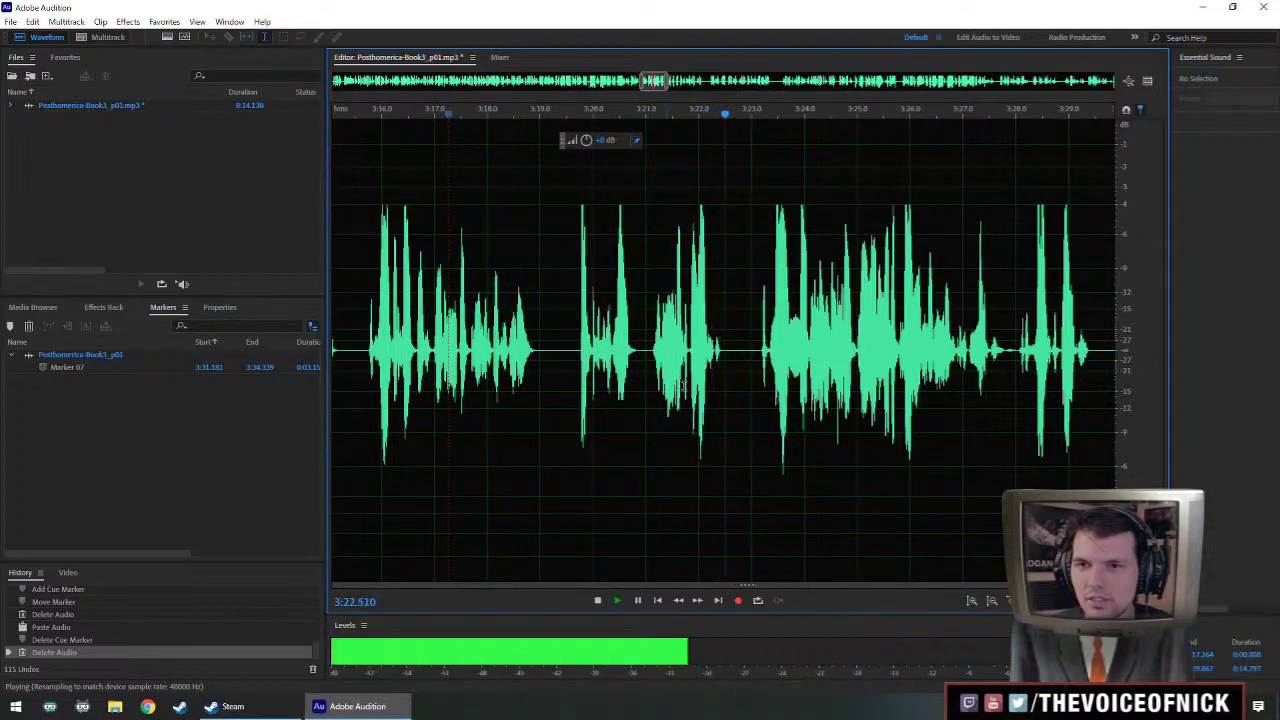
key("space")
left_click_drag(708, 357, 718, 355)
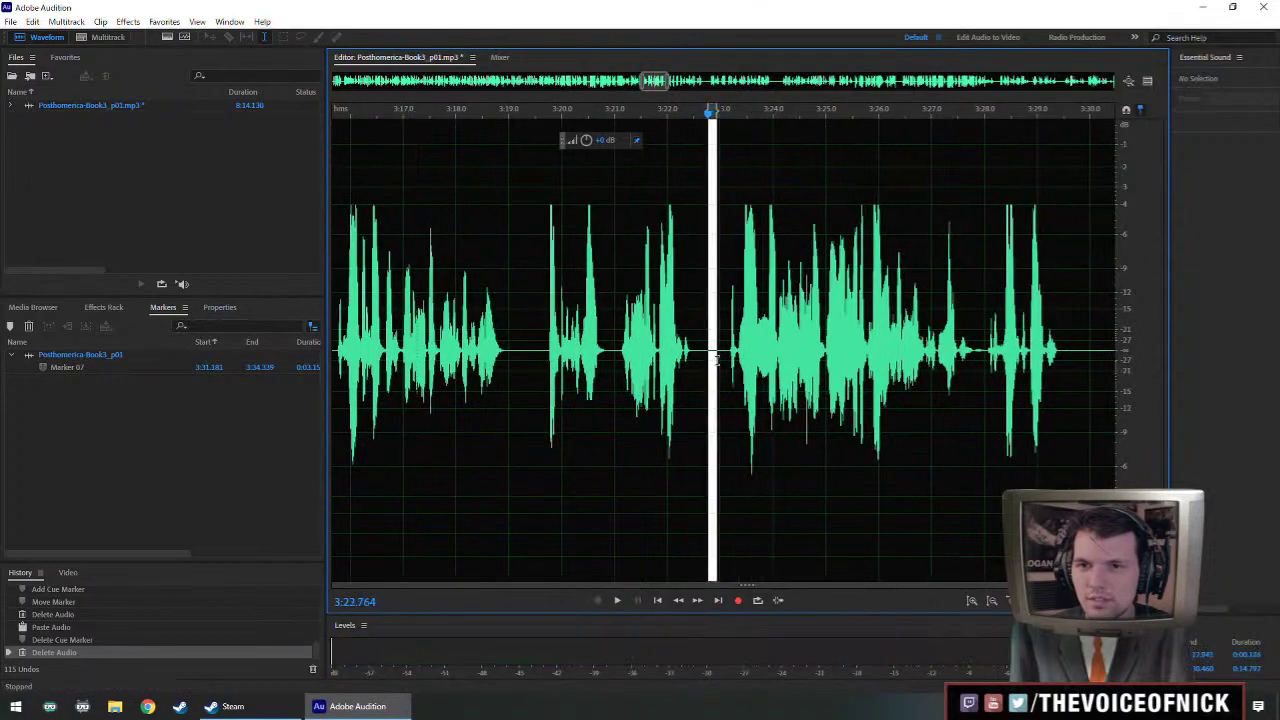
key("Delete")
- Paste the copied sliver of silence into the pause at about 3:22.6 and play the passage through
left_click(621, 322)
key("space")
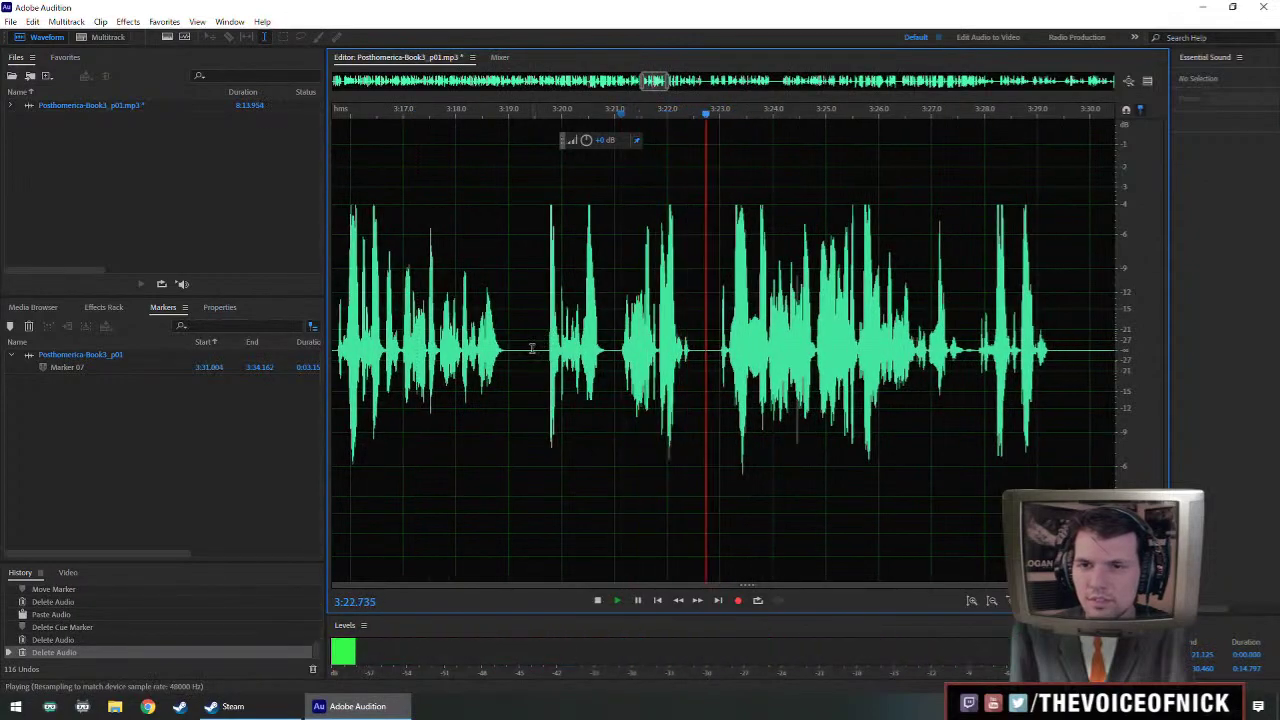
left_click(527, 357)
key("space")
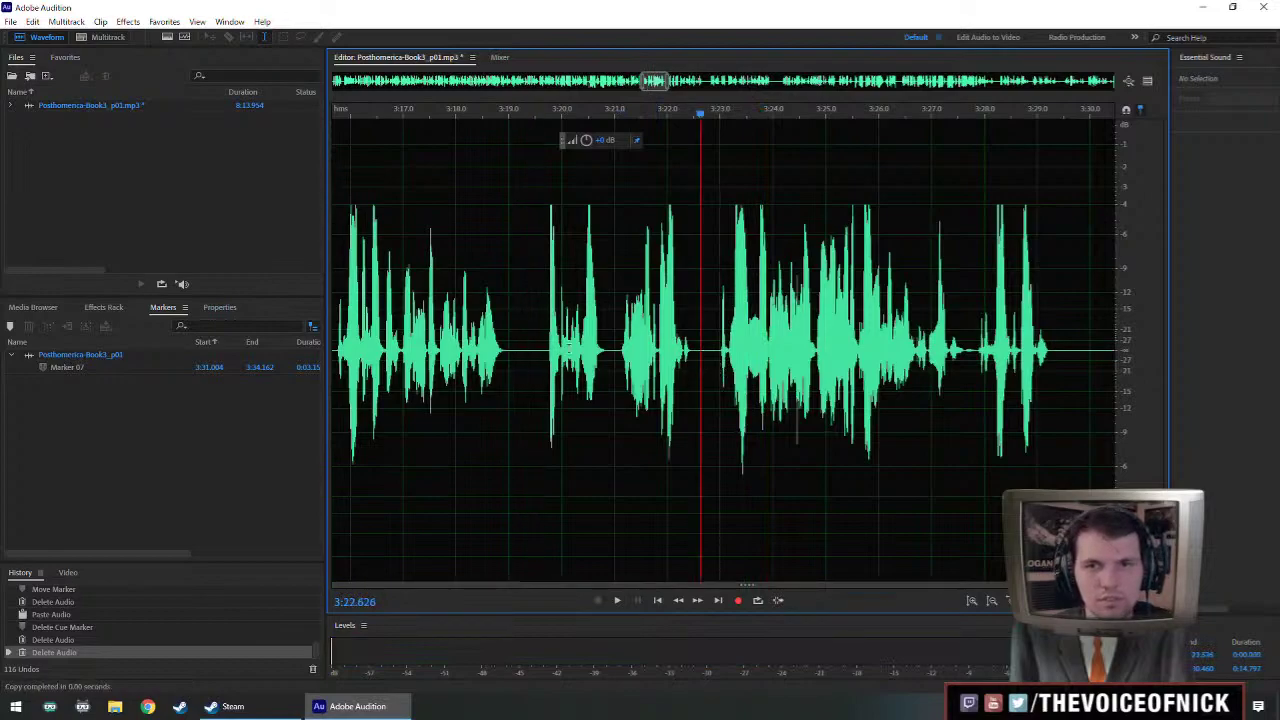
key("ctrl+v")
left_click(420, 351)
key("space")
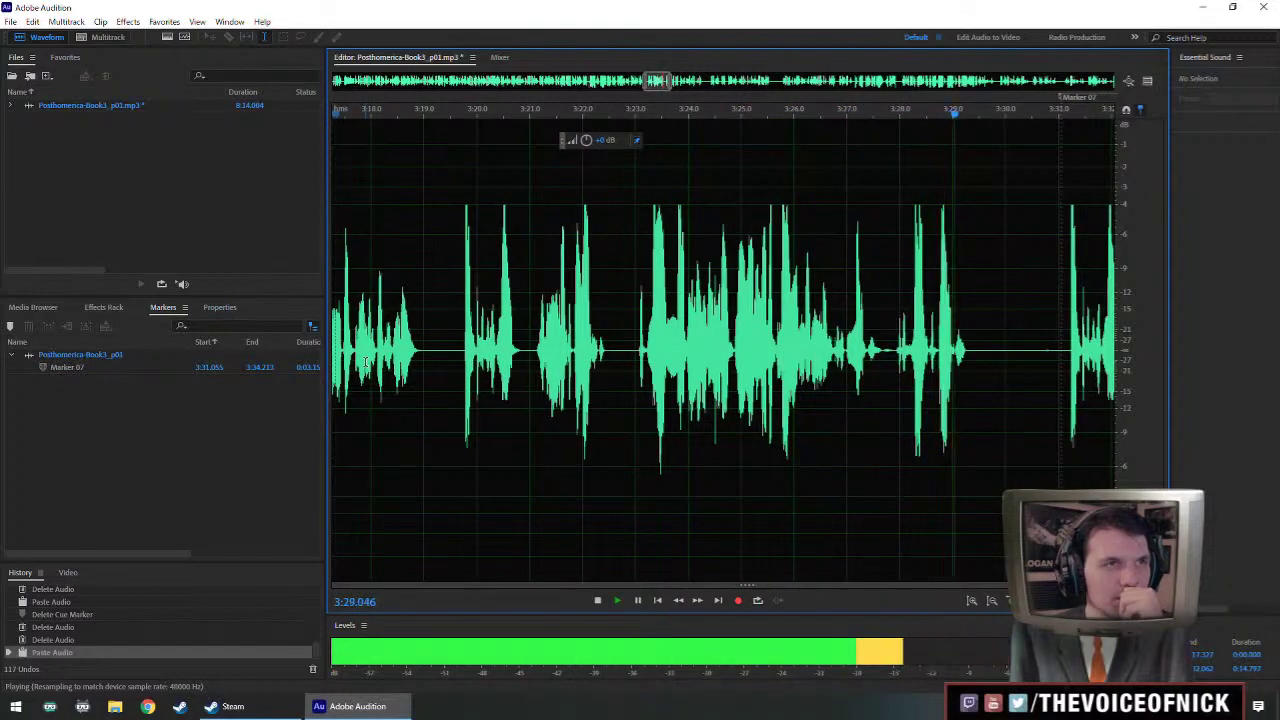
- Stop playback and add a cue marker at about 3:29.4, right after the last good phrase
scroll(594, 345, "down", 2)
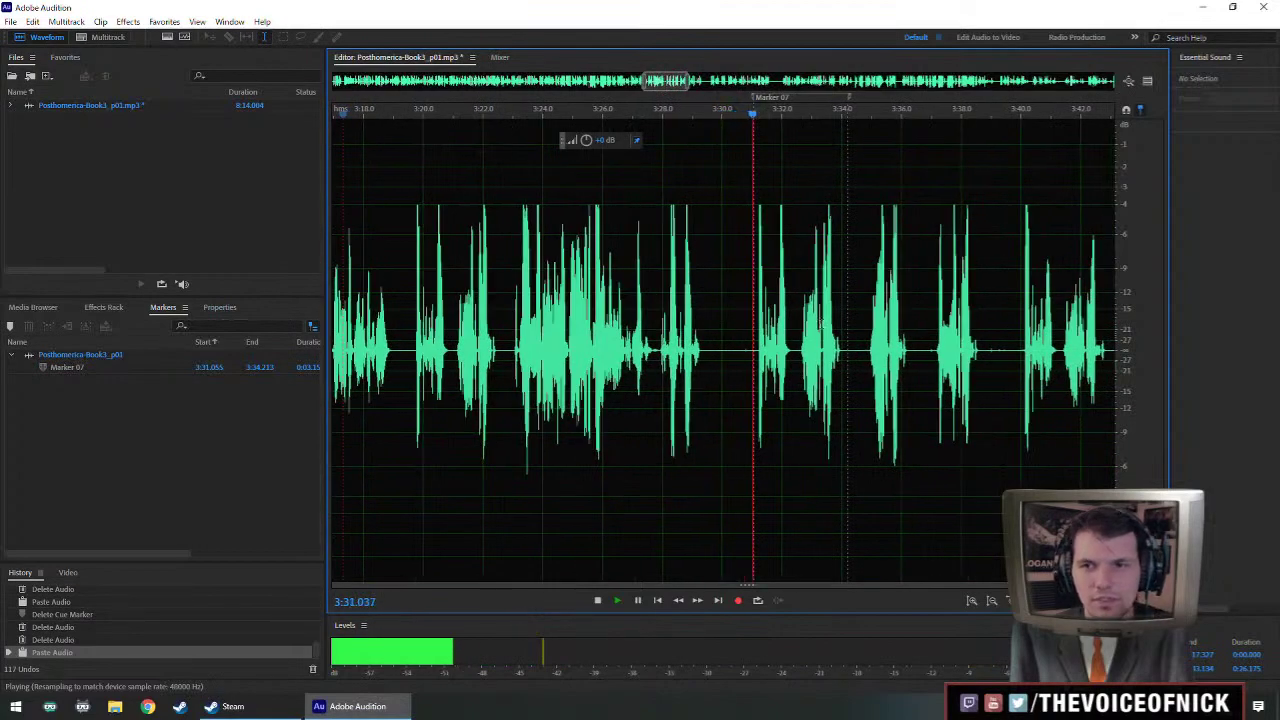
left_click_drag(840, 326, 620, 343)
scroll(686, 331, "down", 1)
key("space")
left_click_drag(475, 354, 509, 353)
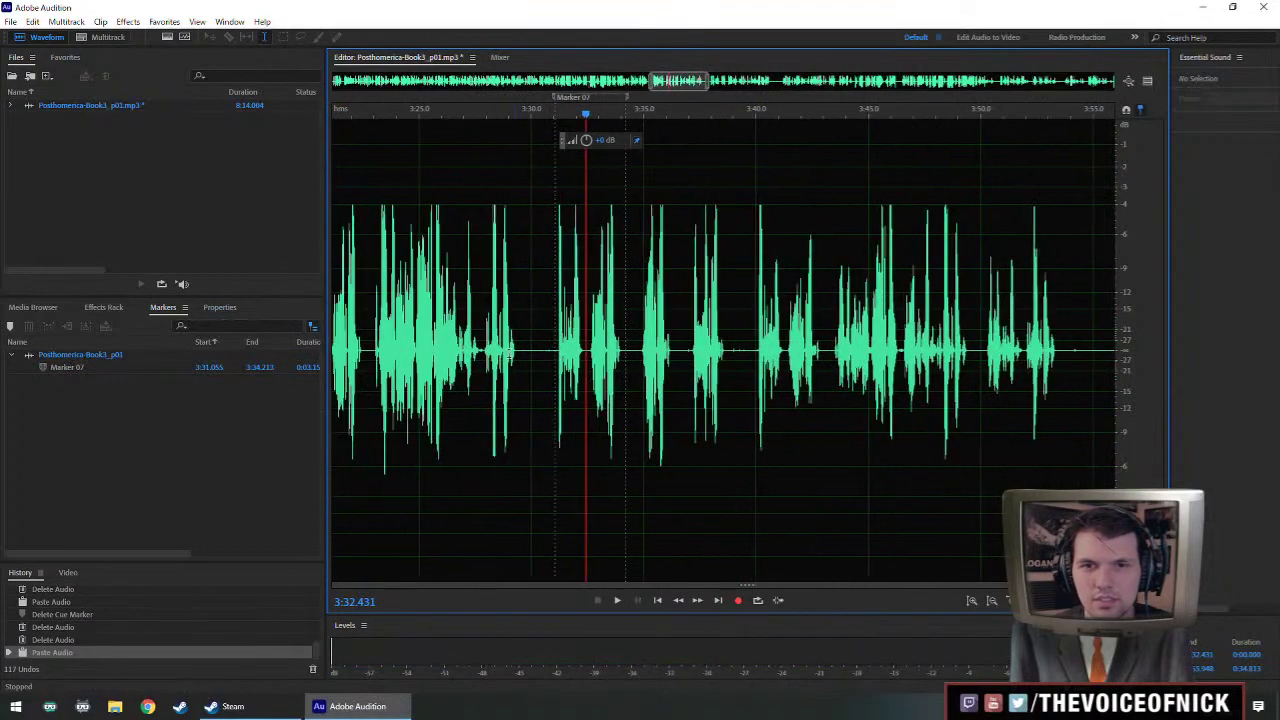
left_click(518, 360)
key("m")
scroll(683, 330, "down", 1)
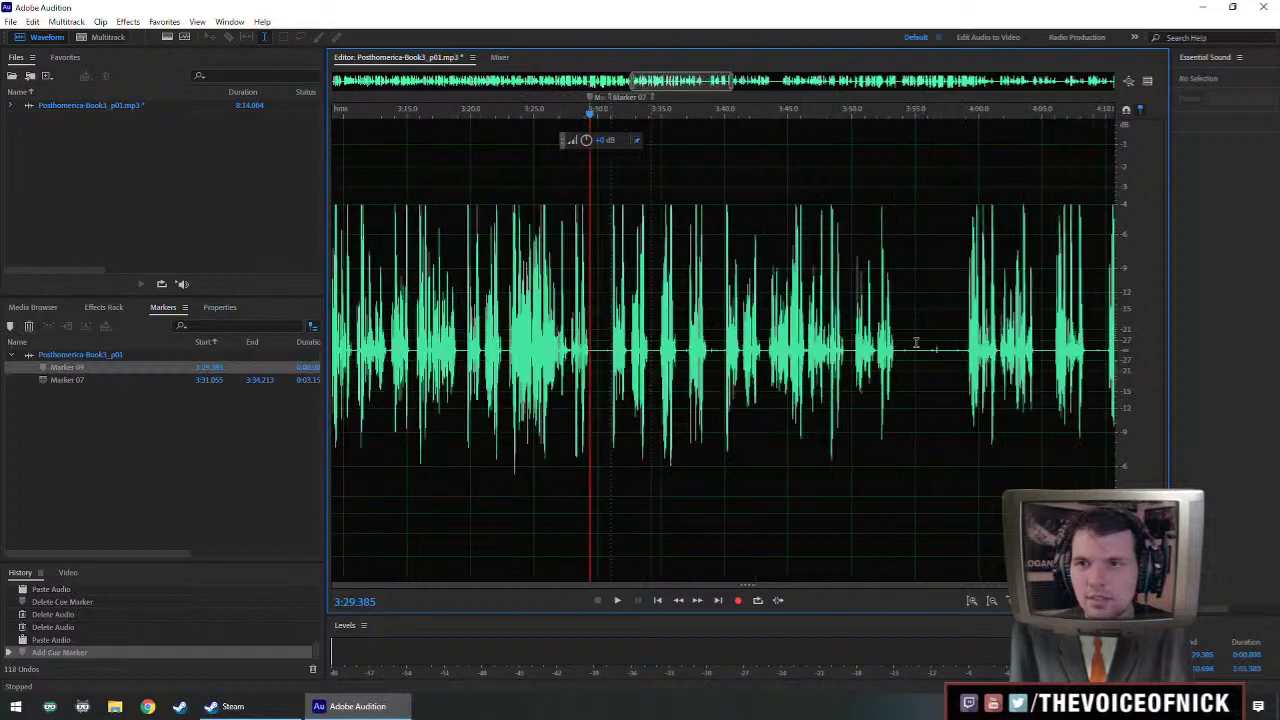
- Audition the narration around 3:51, 3:47, 3:28 and 3:59 to find where the next take begins
key("space")
left_click(873, 362)
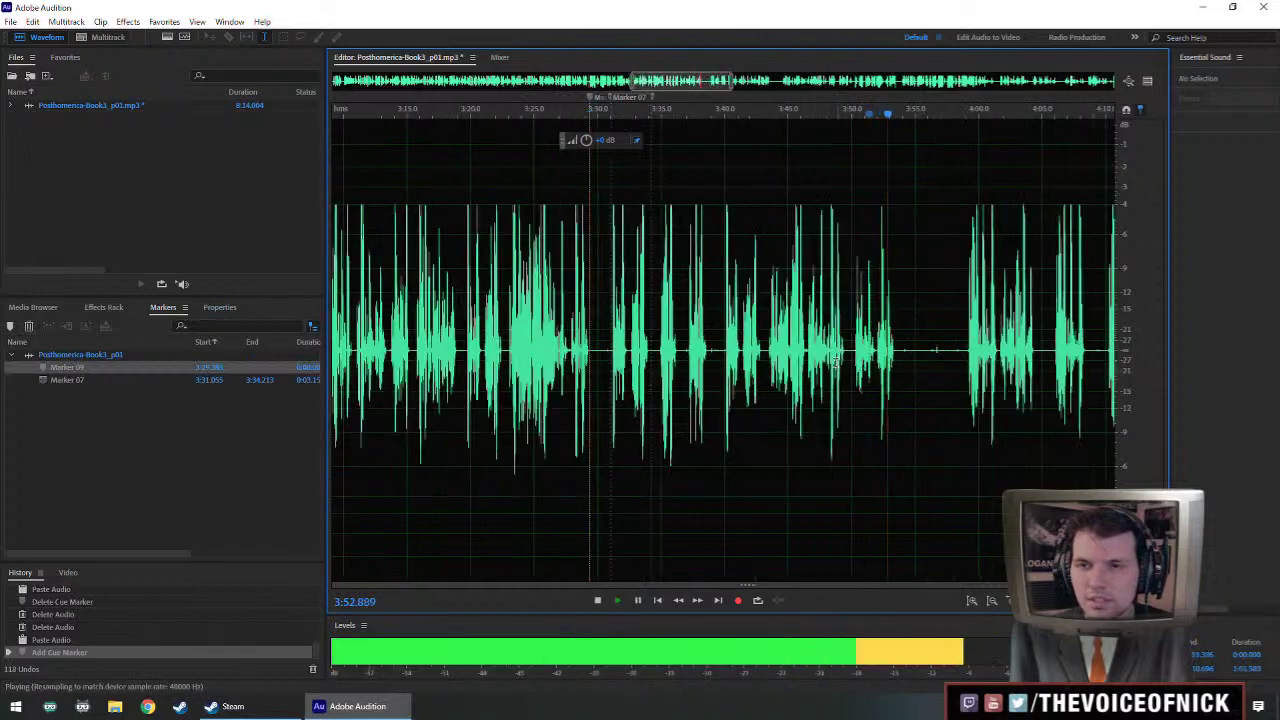
left_click(811, 362)
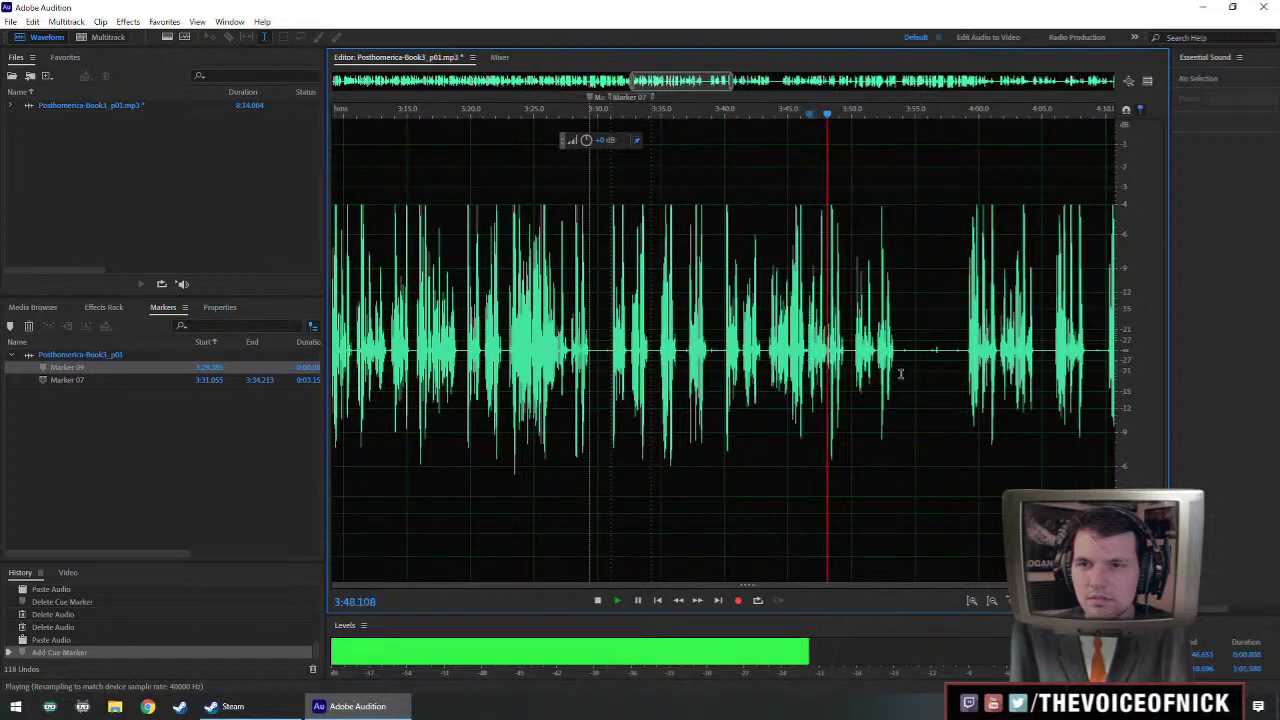
key("space")
left_click(572, 358)
key("space")
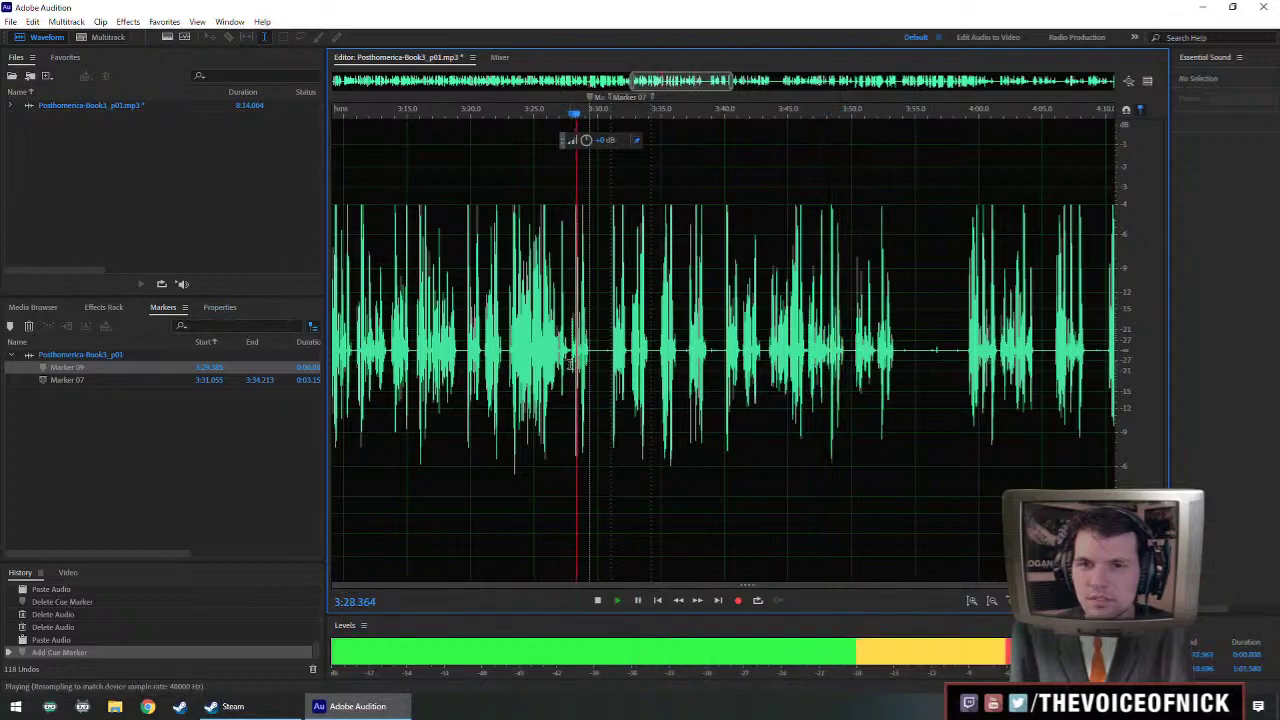
left_click(967, 350)
key("space")
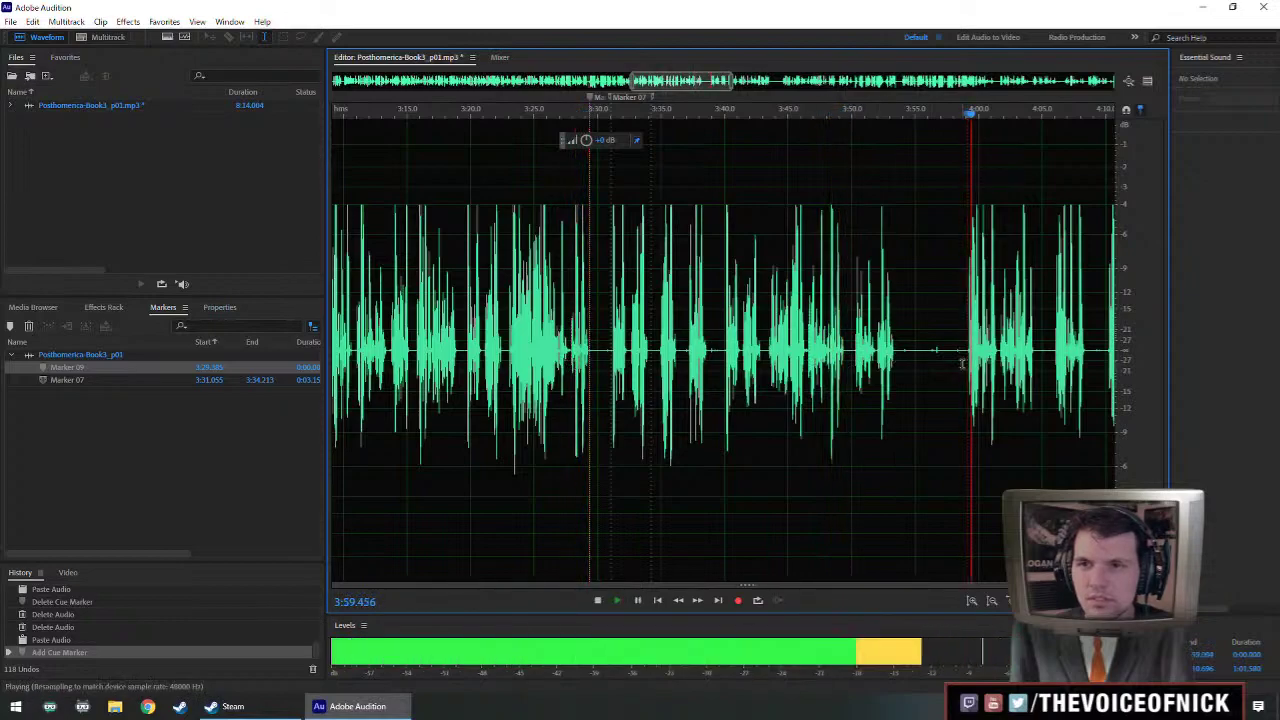
key("space")
- Replace the rejected takes from about 3:29.6 to 3:58.5 with 1 second of silence
left_click_drag(590, 358, 959, 393)
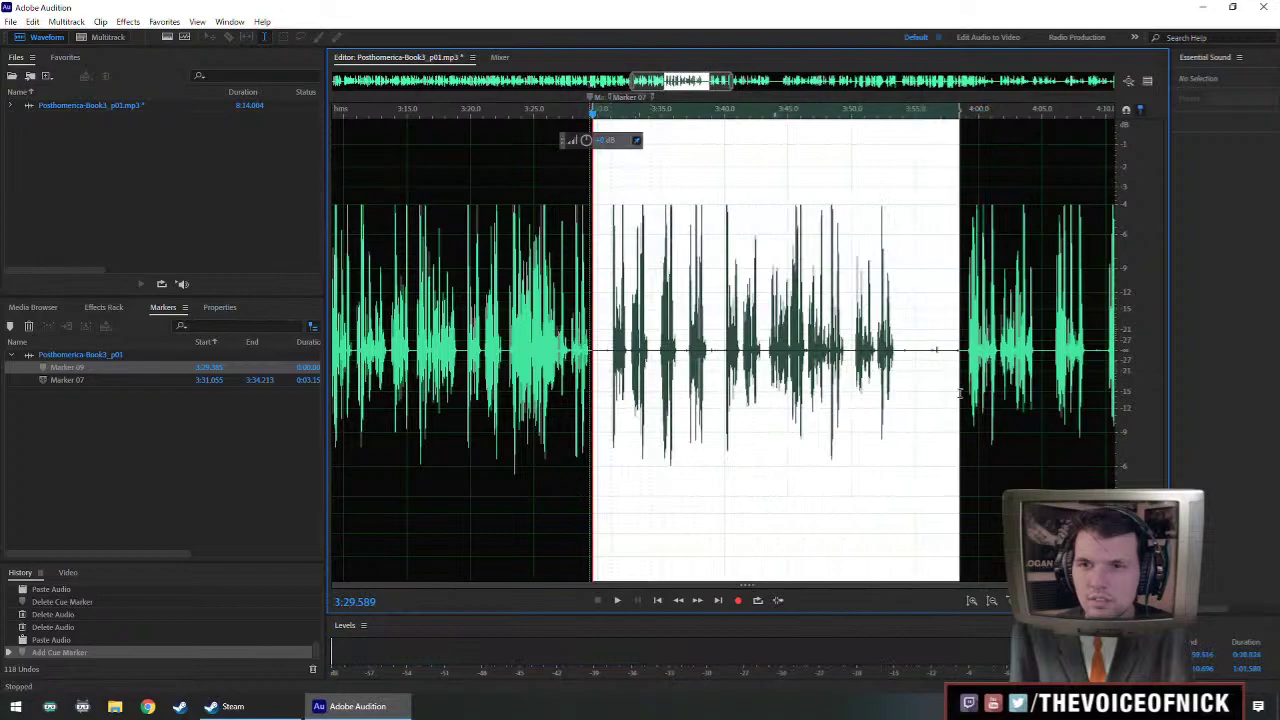
key("shift+s")
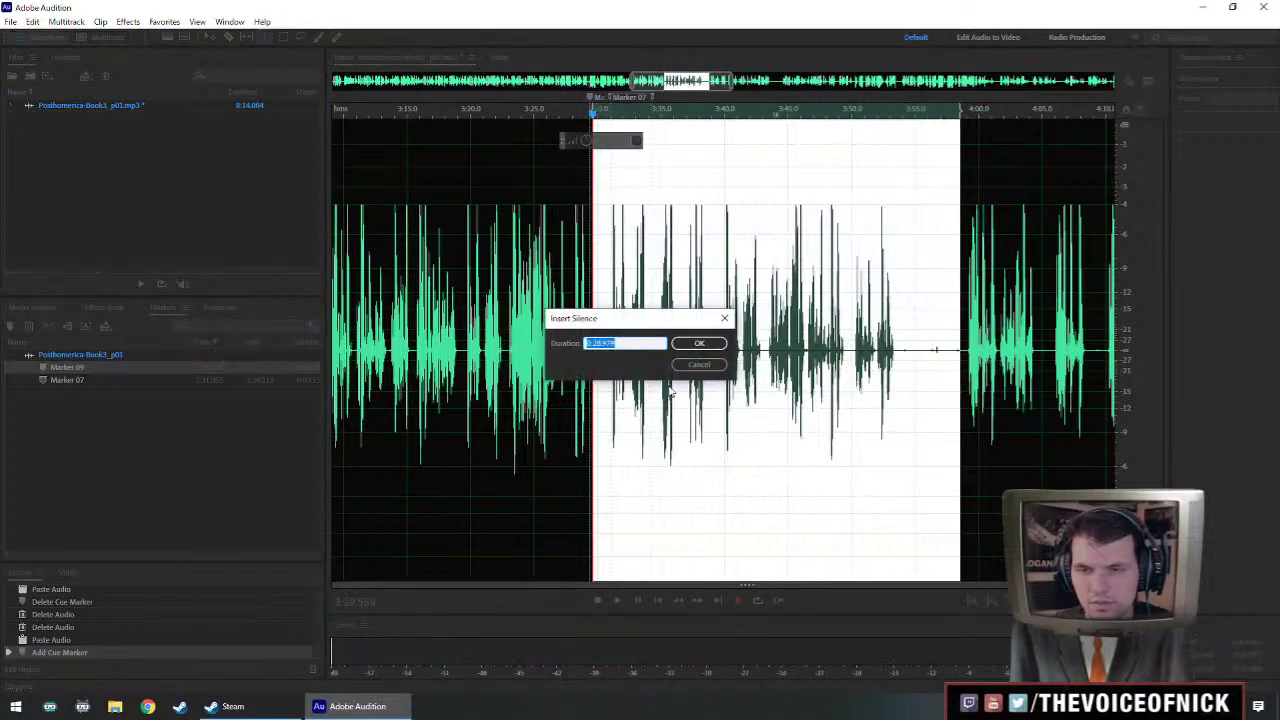
type("1")
key("Return")
- Audition the following takes, replace the audio from 3:29.3 to about 3:42.2 with about one second of silence, and play the join
scroll(667, 383, "up", 3)
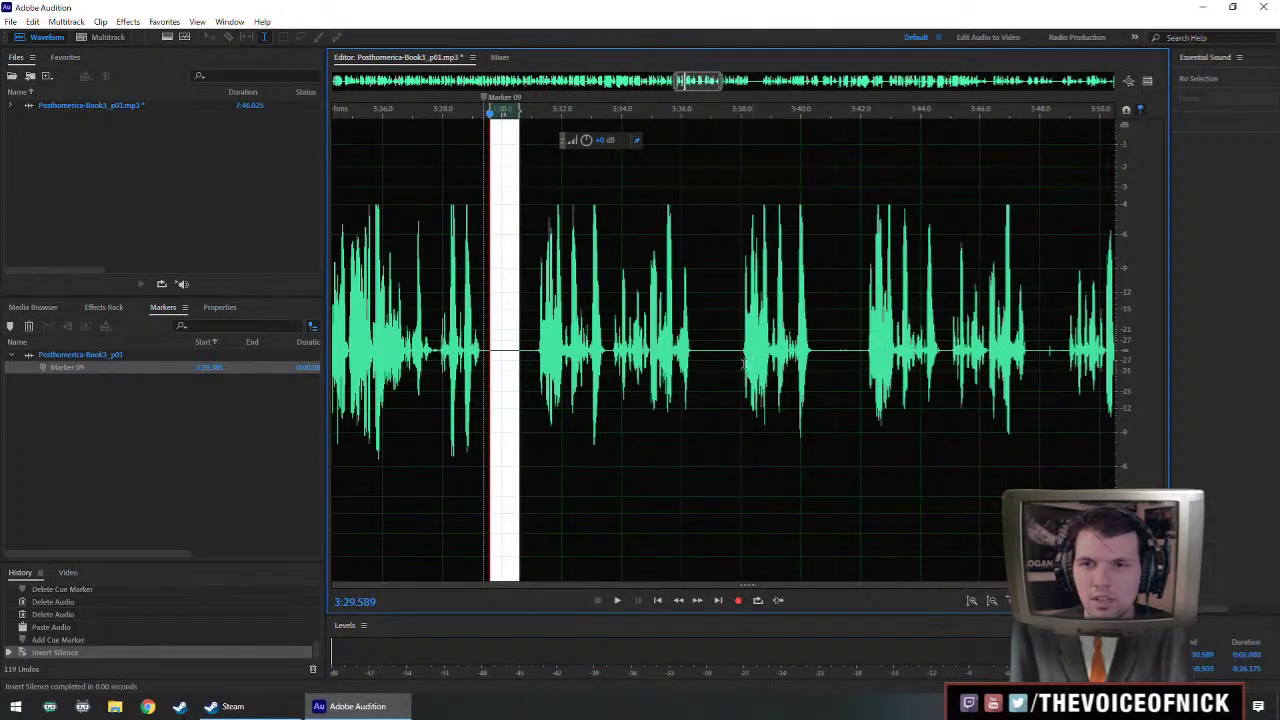
left_click(745, 364)
key("space")
scroll(834, 365, "down", 1)
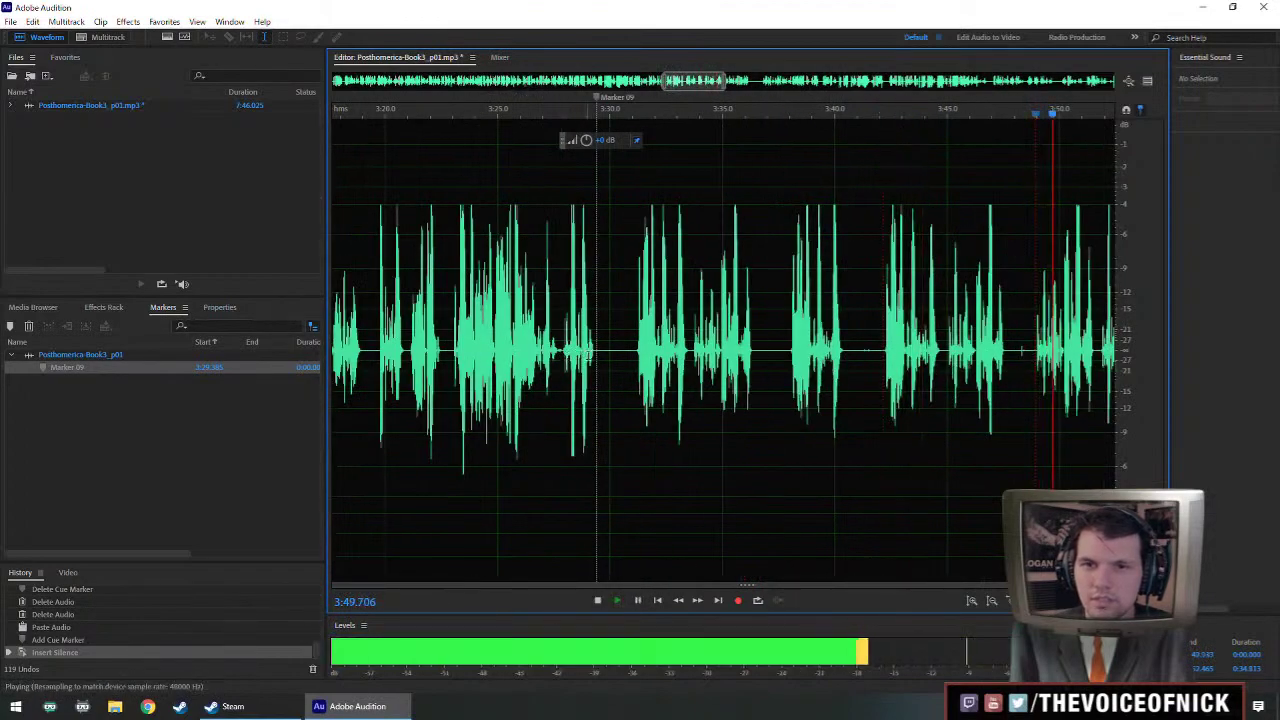
key("space")
left_click_drag(595, 360, 884, 412)
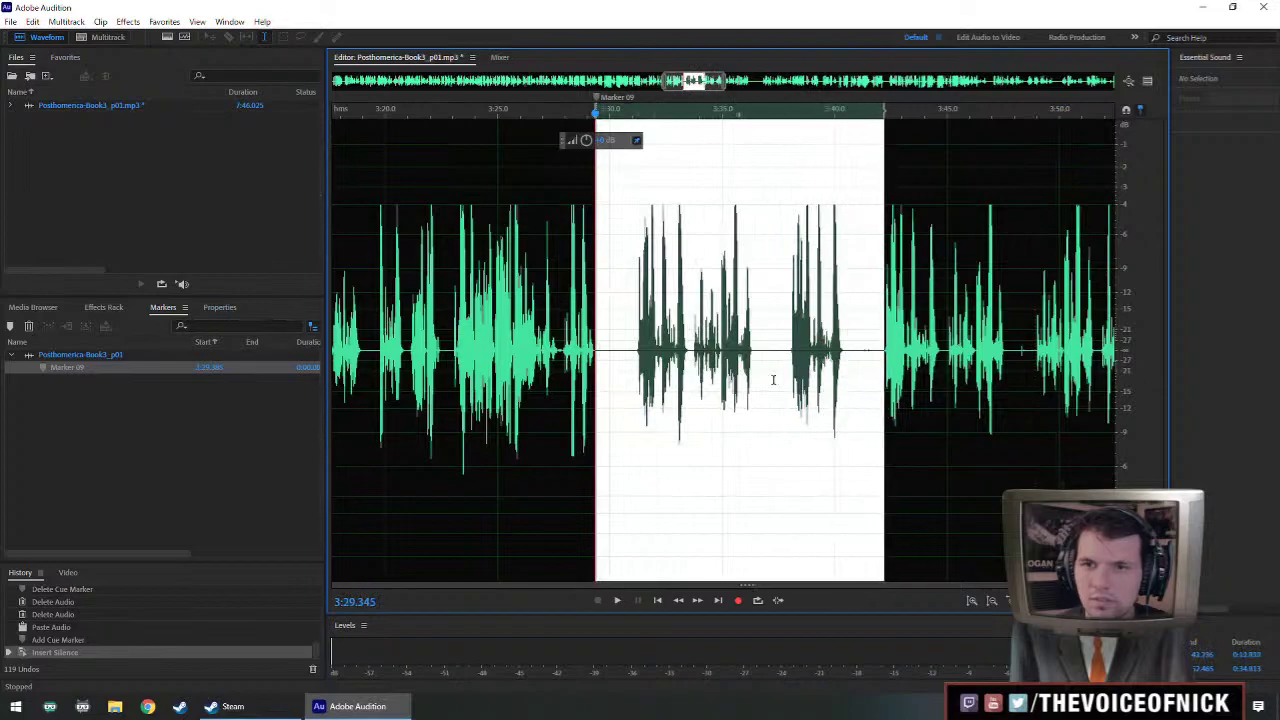
scroll(632, 377, "up", 3)
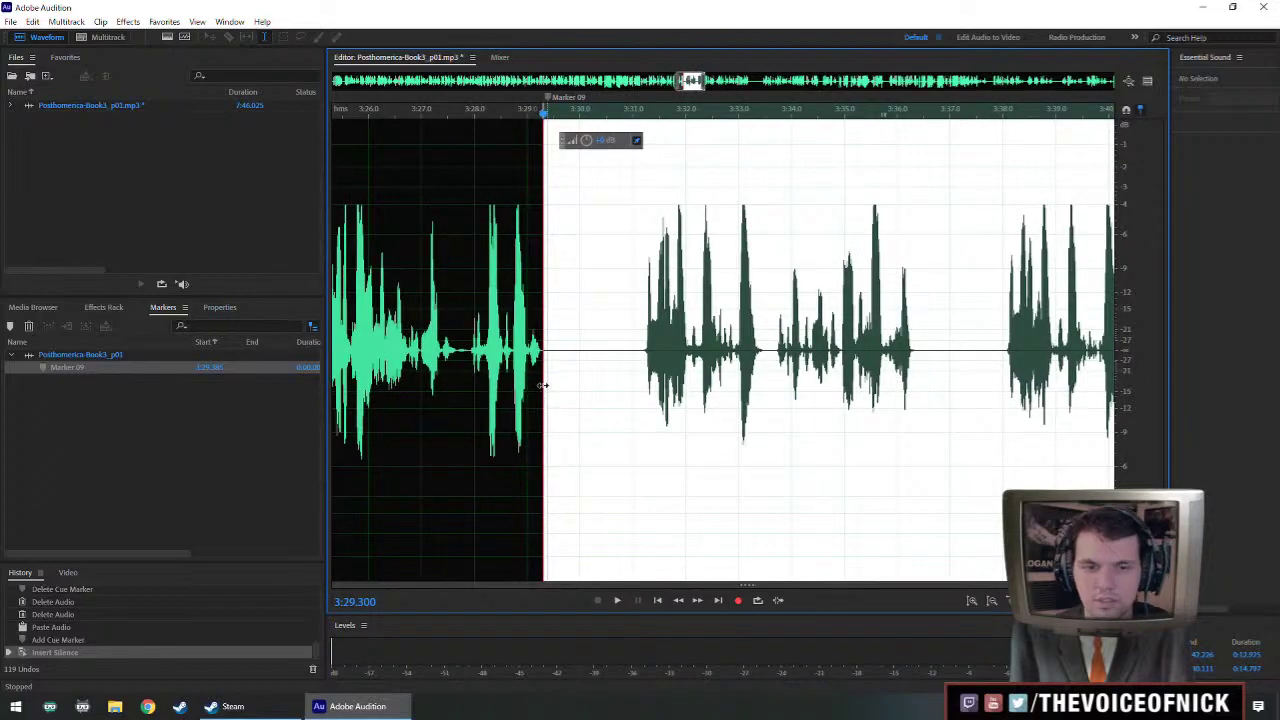
key("Delete")
left_click(461, 310)
key("space")
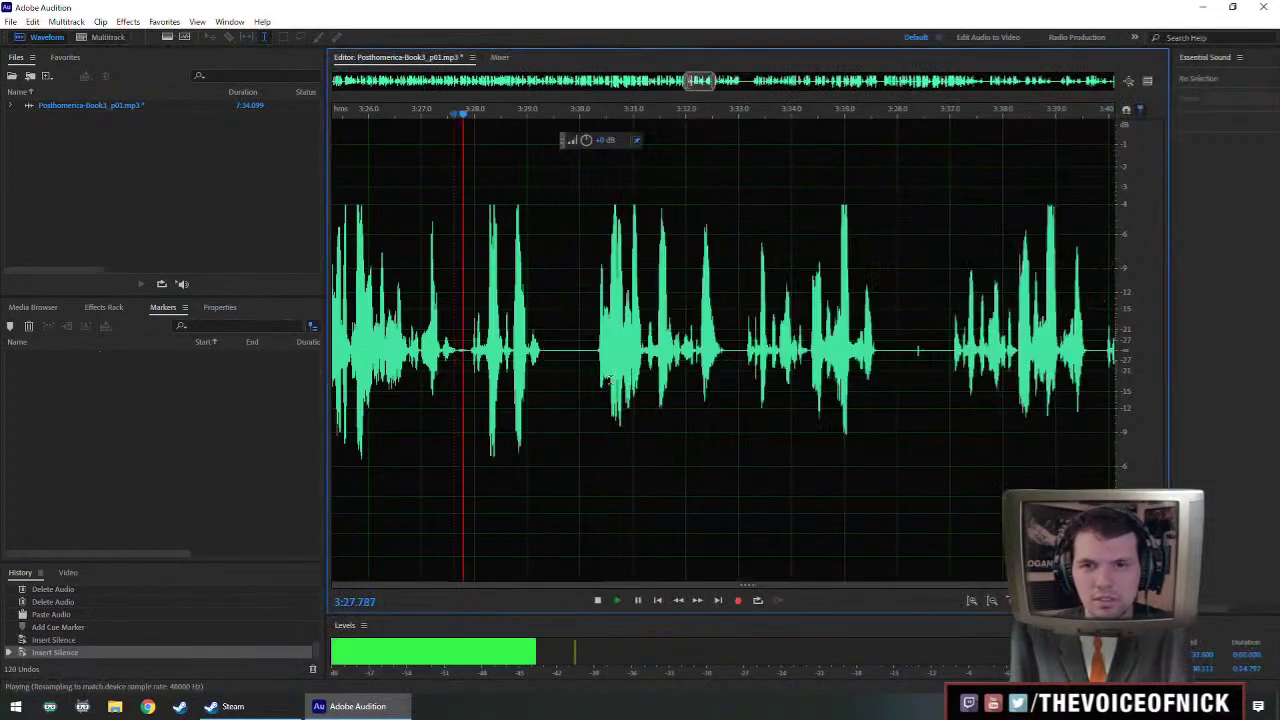
key("space")
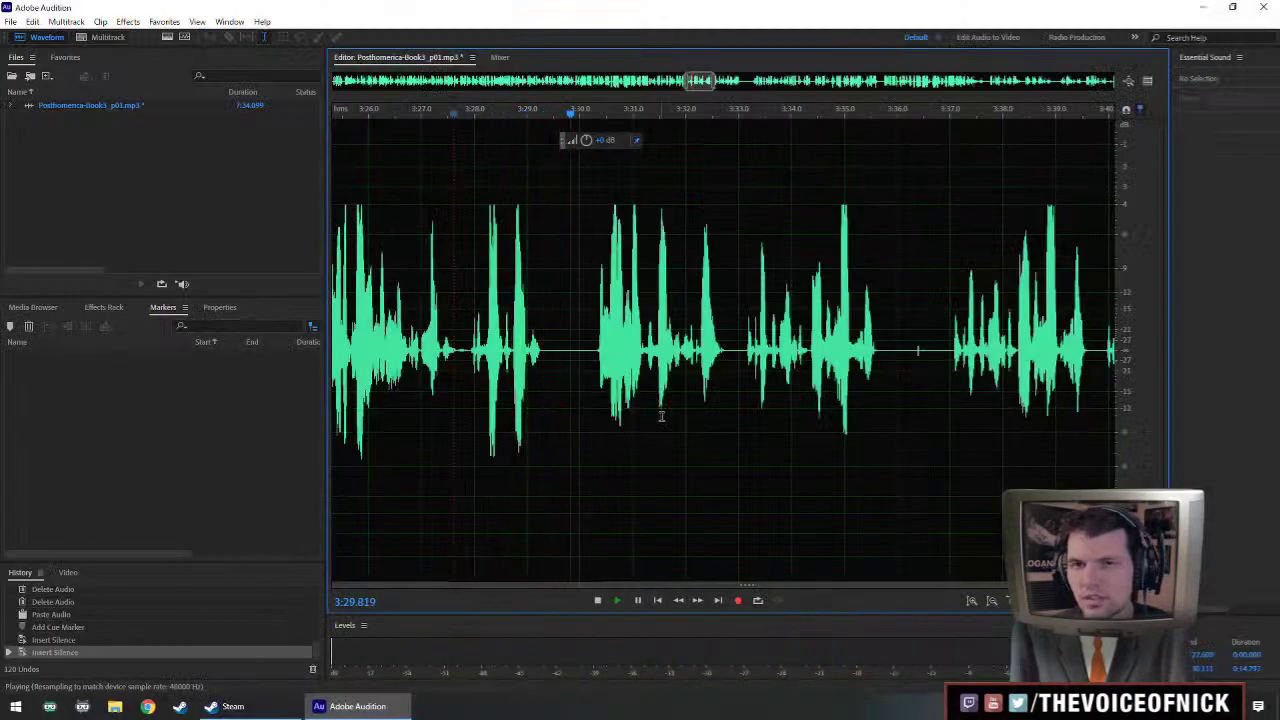
- Audition the narration across the join from about 3:25 to 3:36
scroll(672, 410, "down", 3)
left_click(594, 372)
key("space")
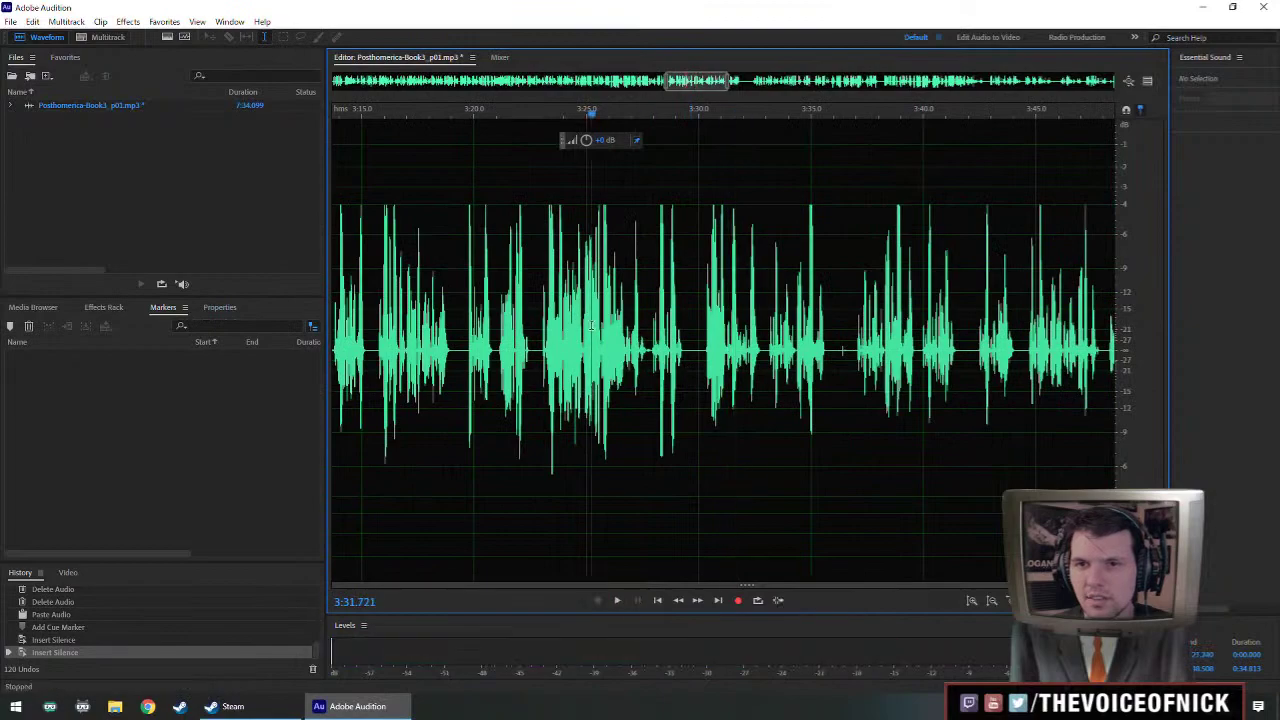
key("space")
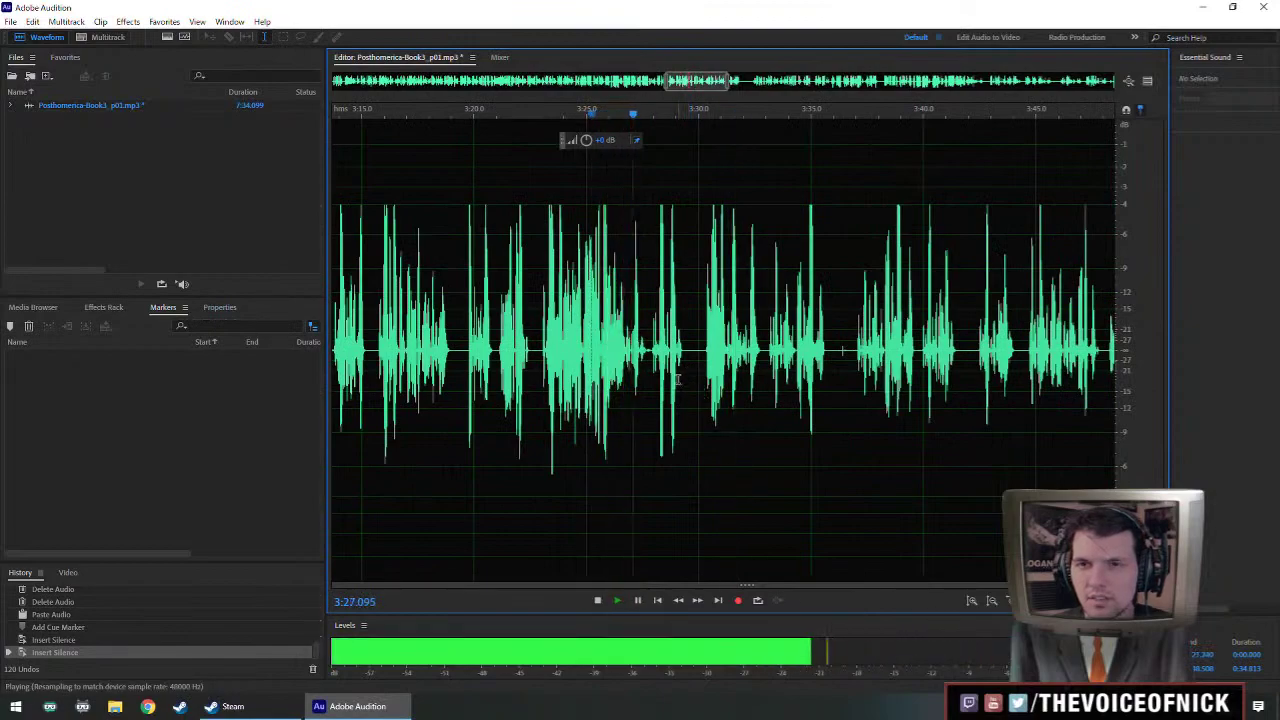
scroll(669, 372, "down", 5)
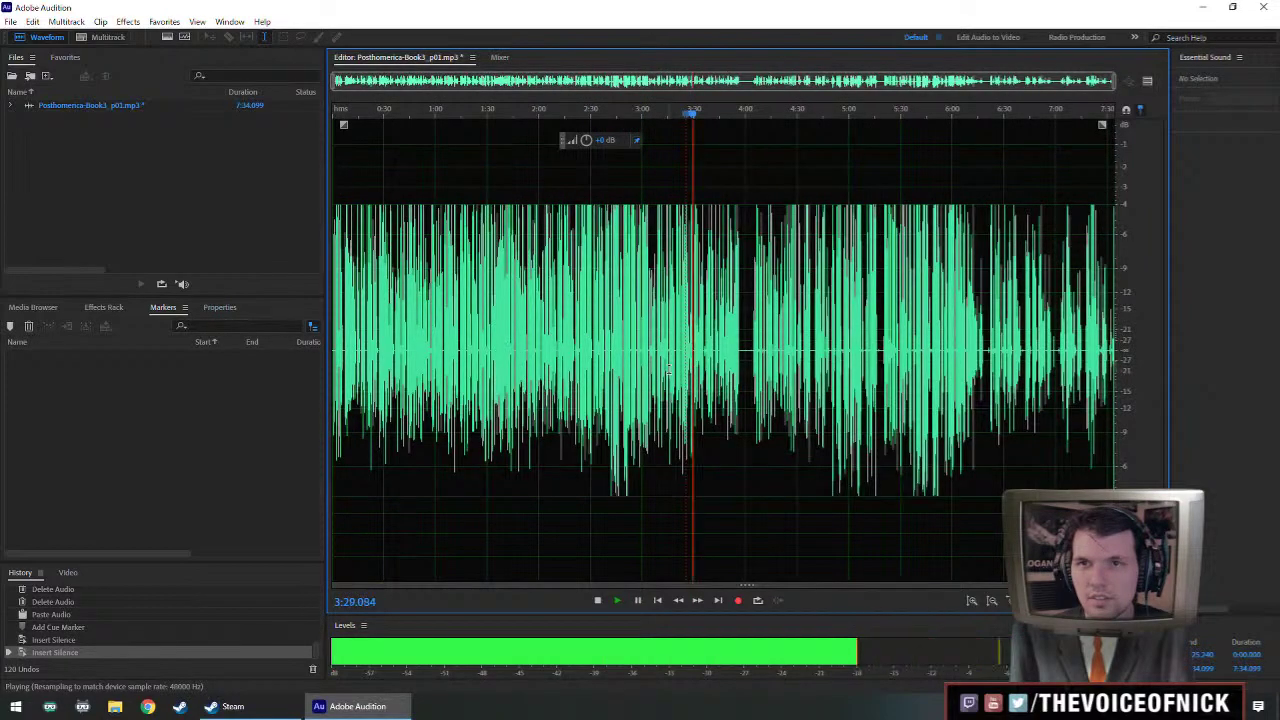
scroll(668, 369, "up", 5)
key("space")
key("space")
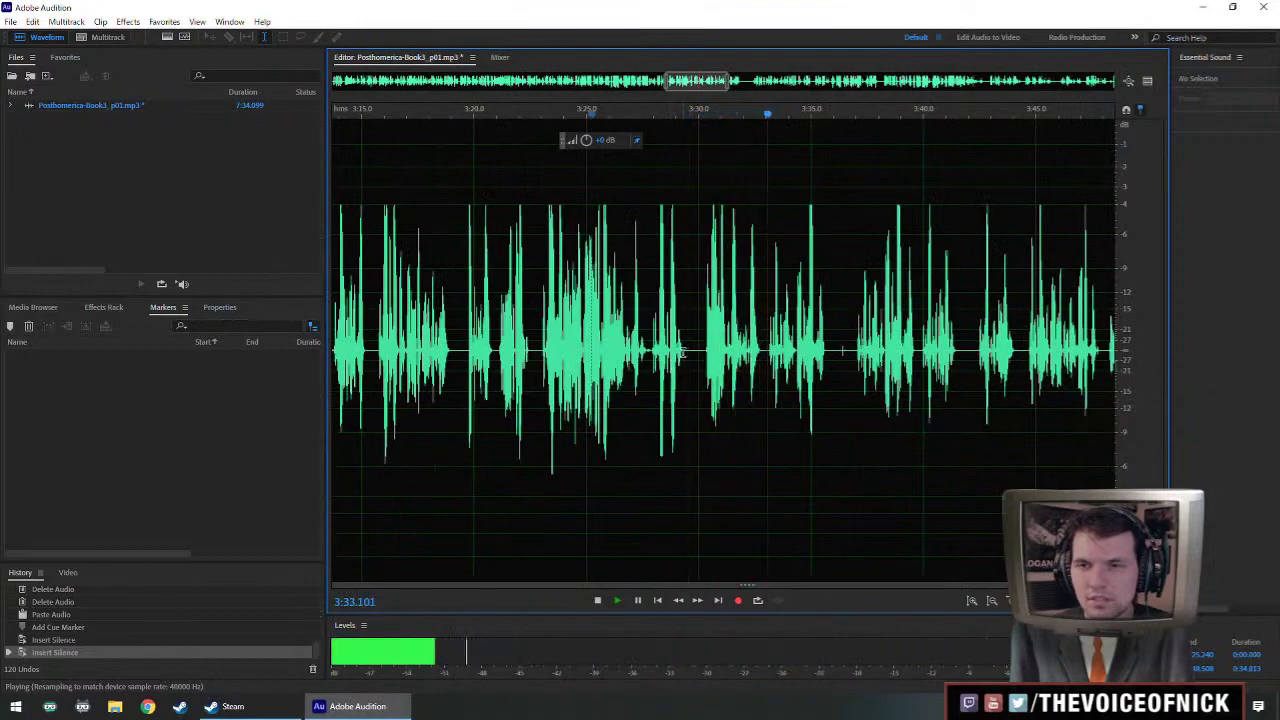
scroll(780, 337, "down", 2)
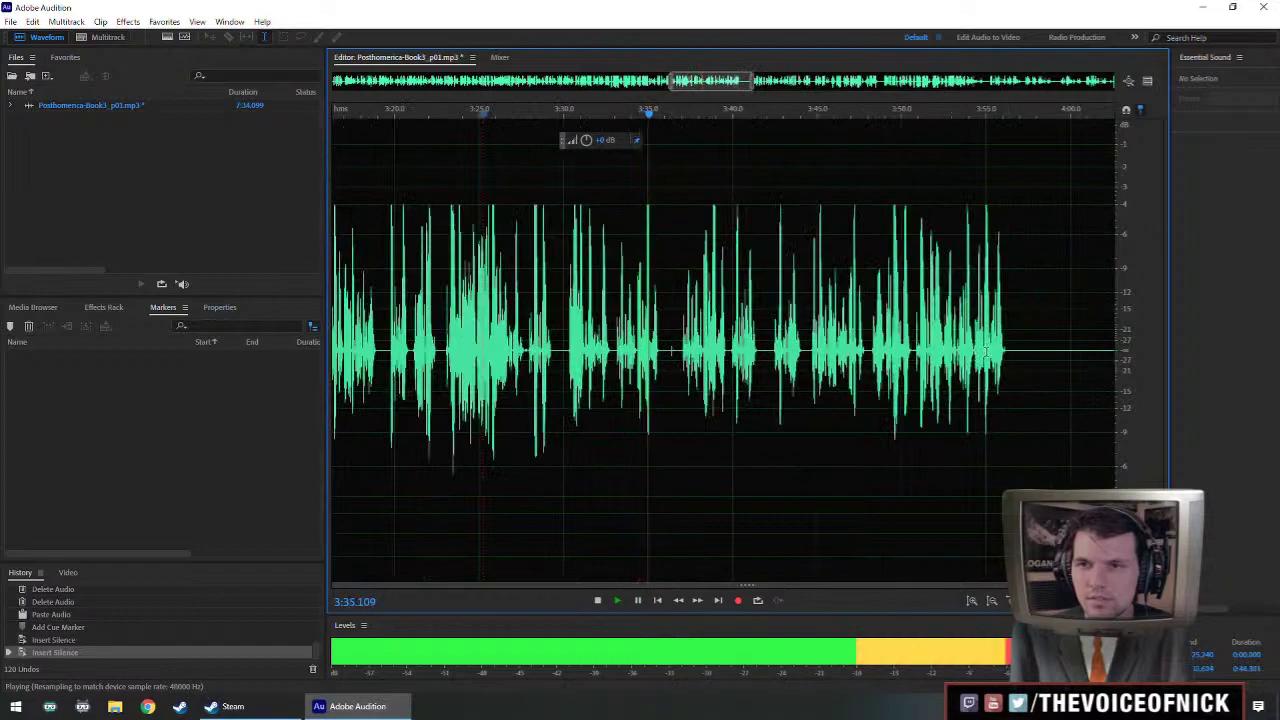
key("space")
- Amplify the quieter takes from about 3:30 to 4:21.8, apply the effects rack to them, and clear the selection
left_click_drag(993, 345, 925, 348)
scroll(848, 338, "down", 1)
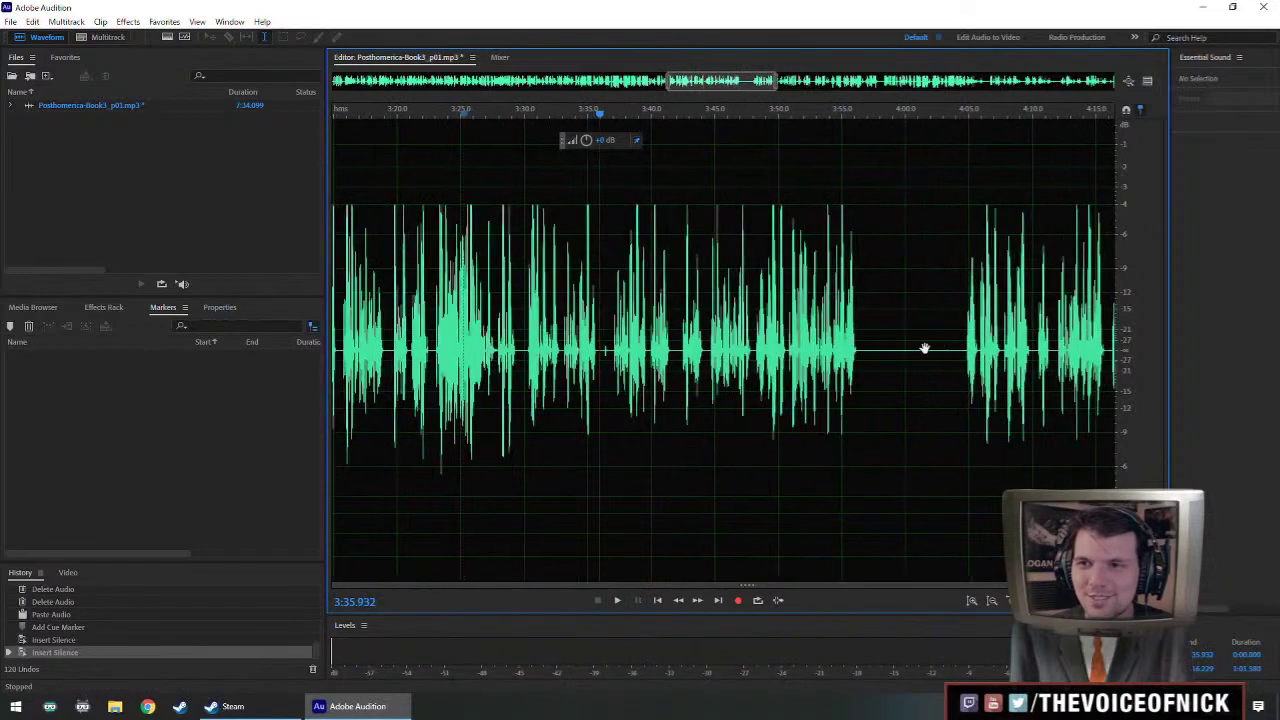
scroll(925, 348, "down", 3)
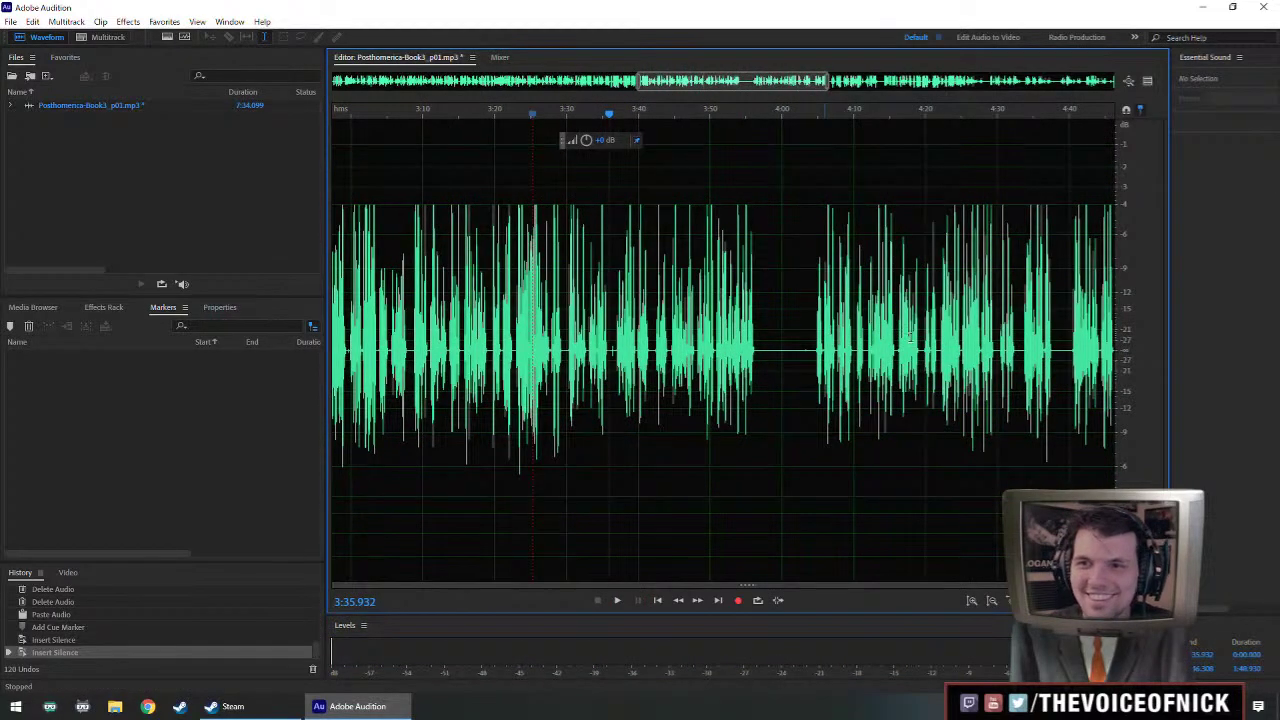
left_click_drag(938, 350, 566, 370)
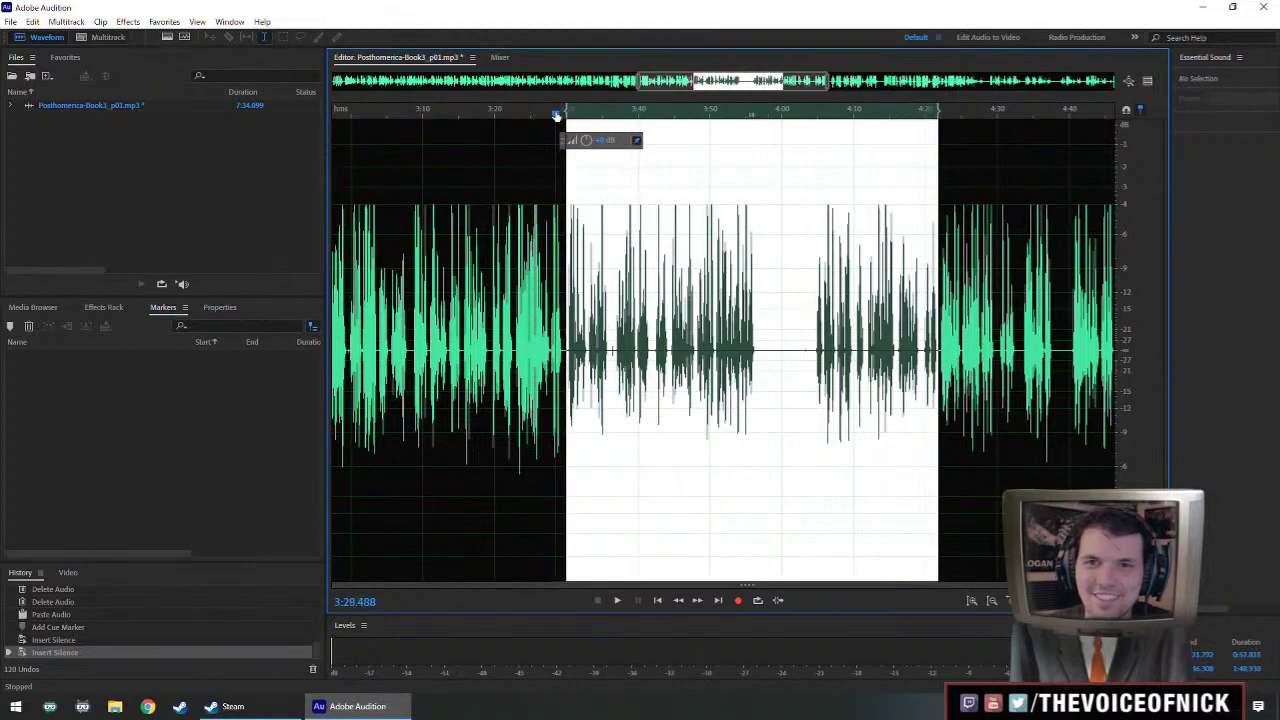
left_click_drag(586, 142, 594, 141)
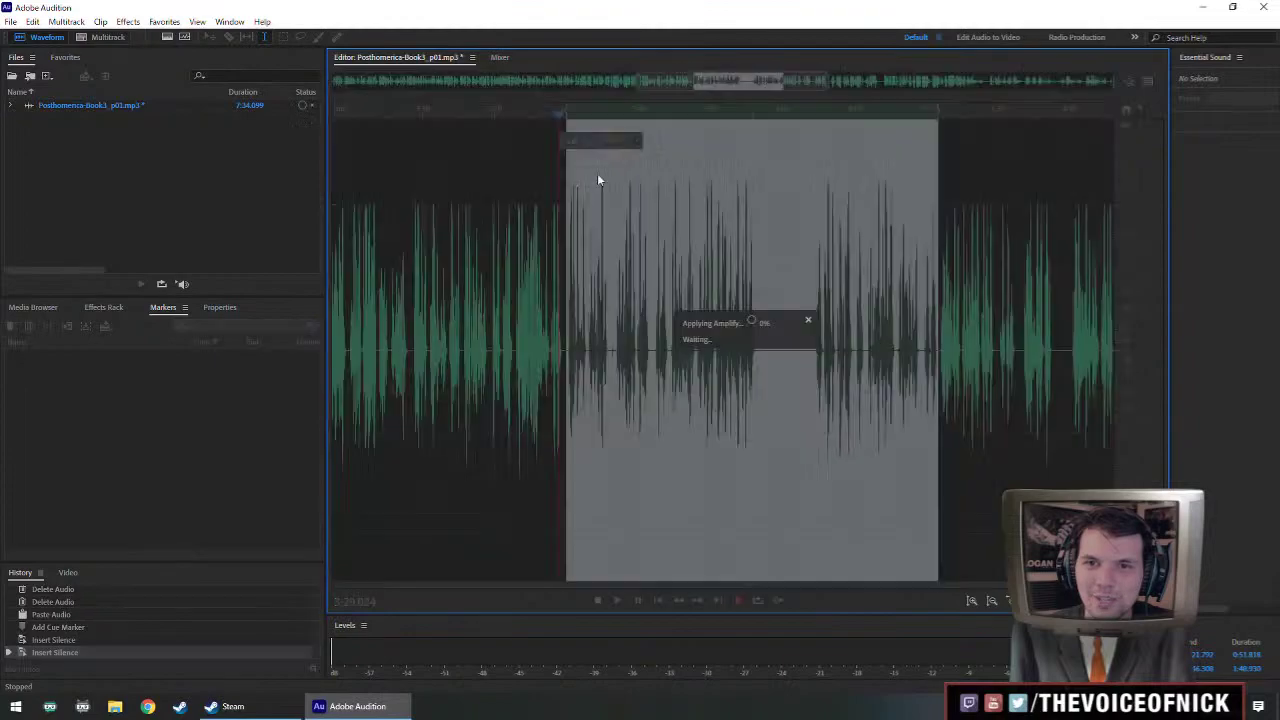
left_click(548, 308)
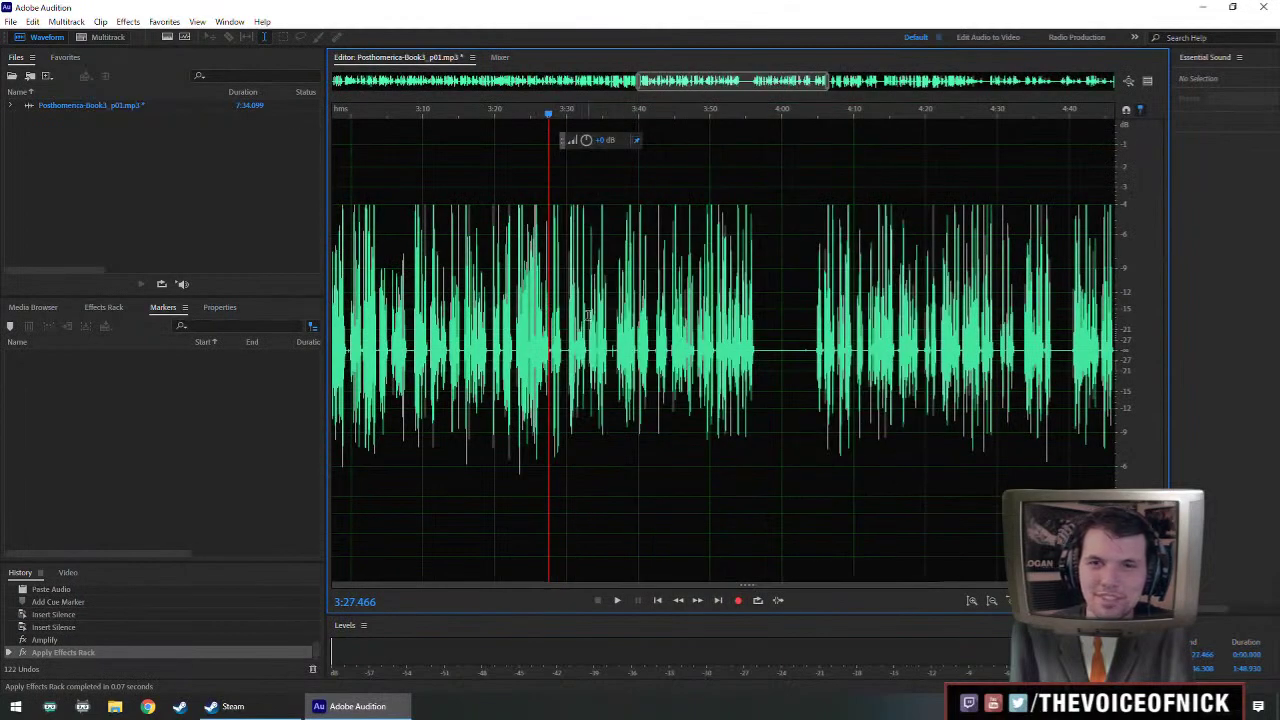
- Audition the amplified takes from about 3:27.4 and again from about 3:37 to 3:41.3
scroll(588, 316, "up", 5)
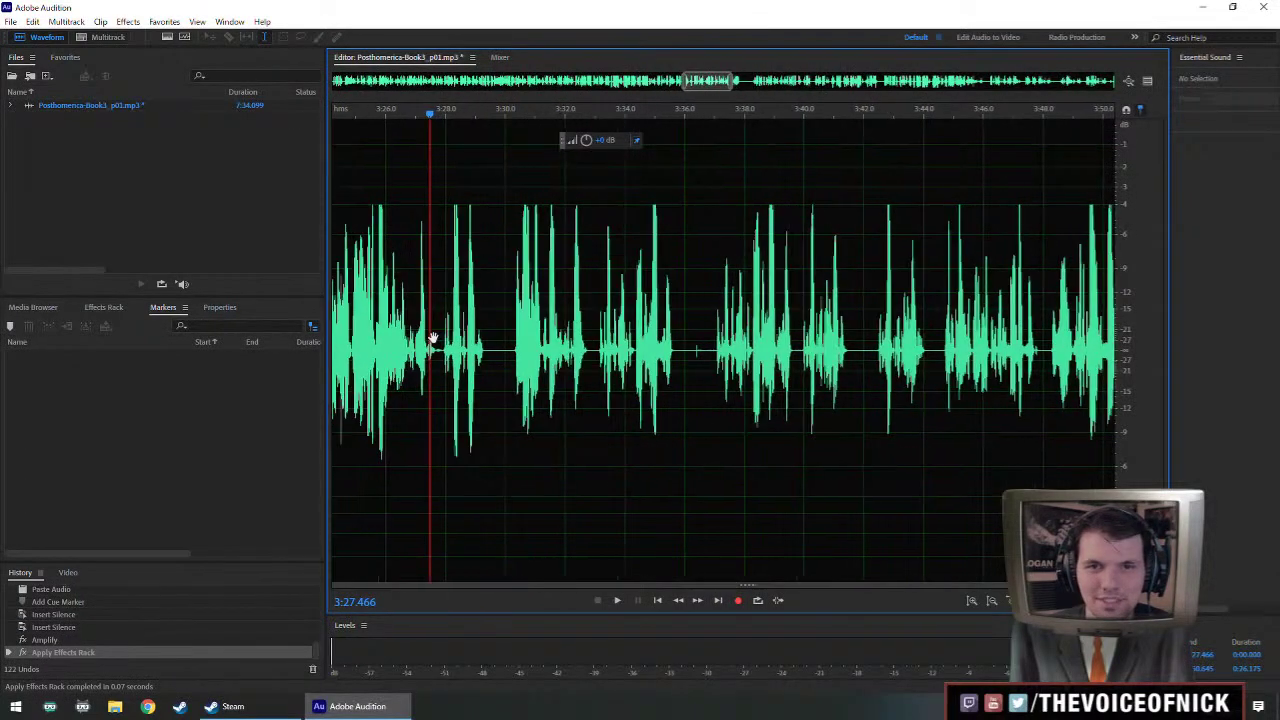
left_click_drag(433, 338, 486, 356)
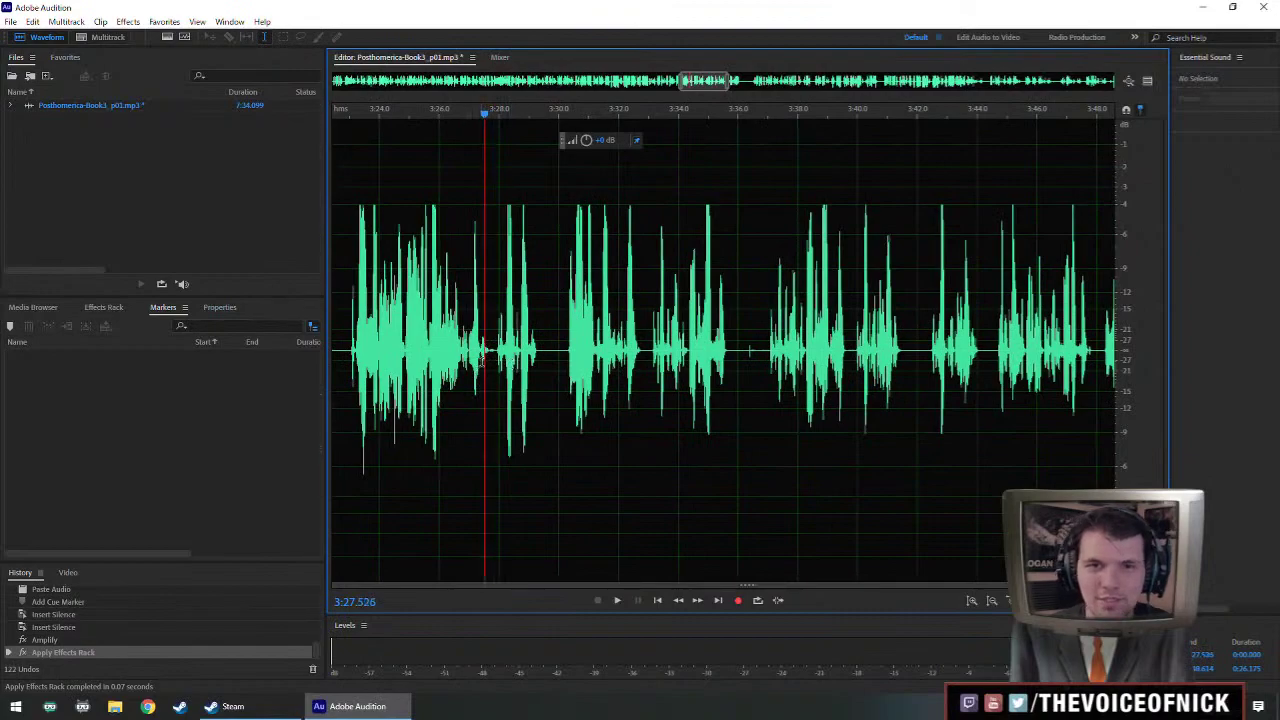
left_click_drag(483, 372, 670, 377)
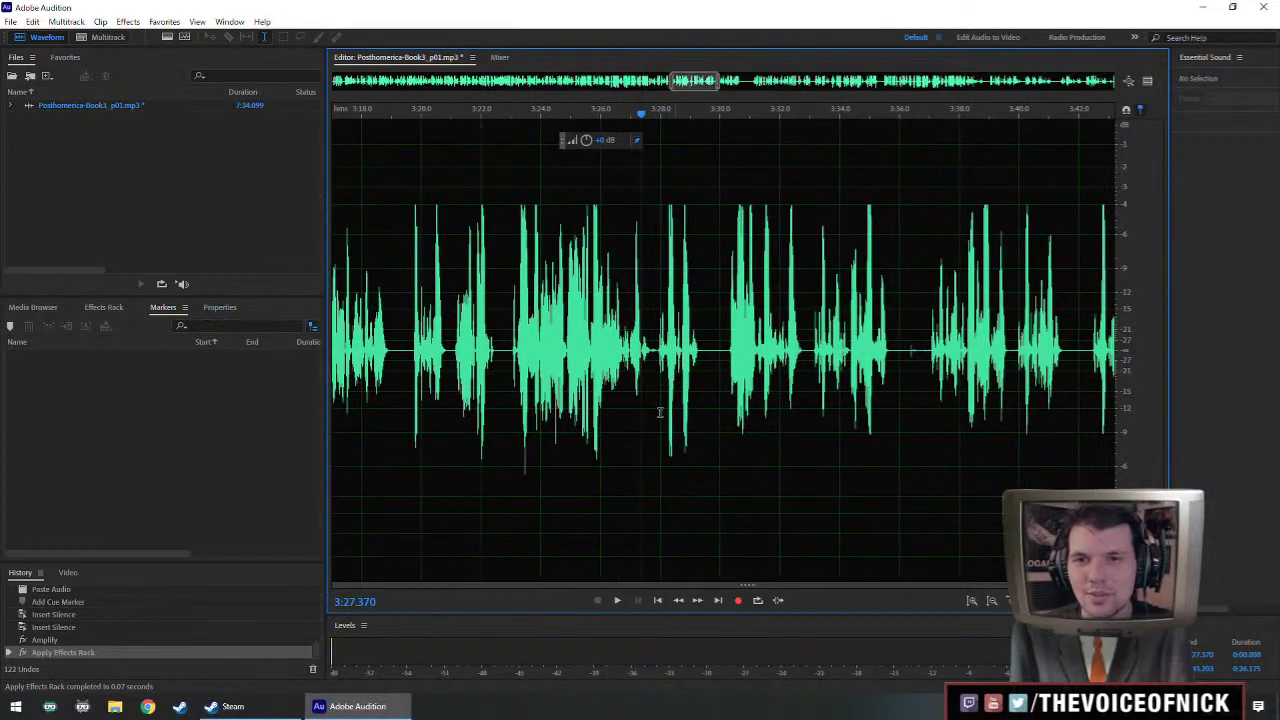
key("space")
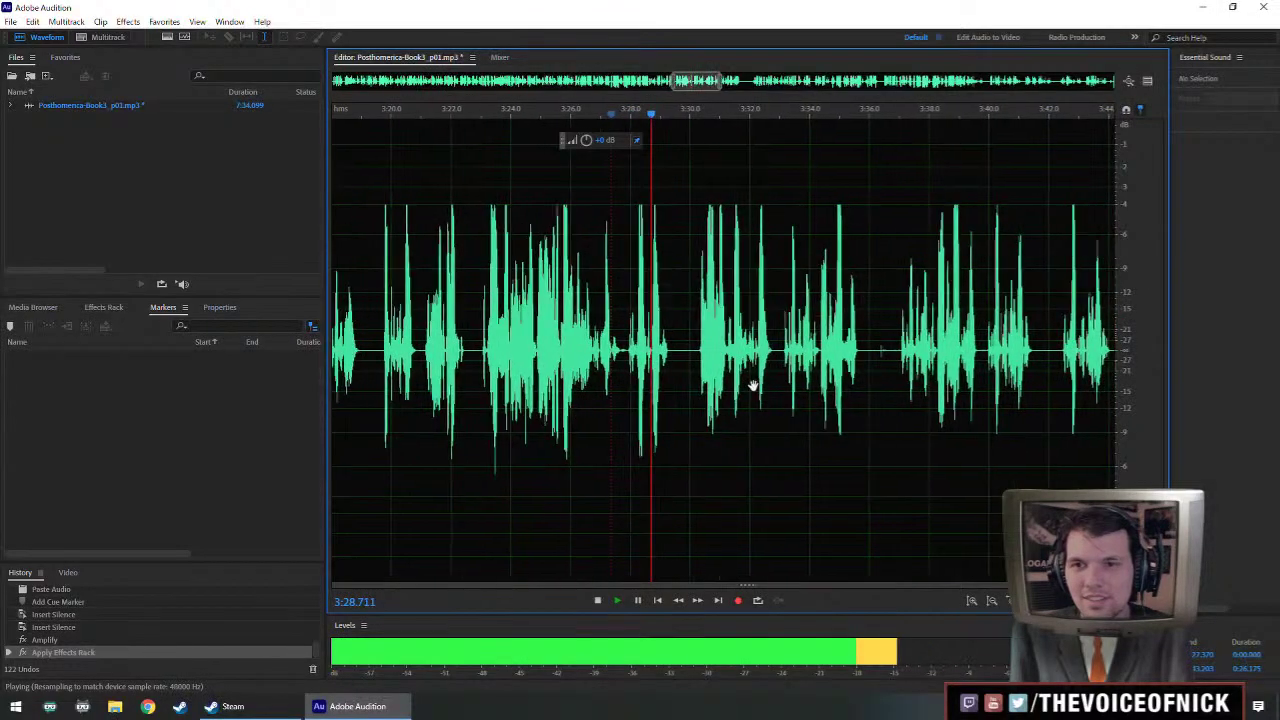
key("space")
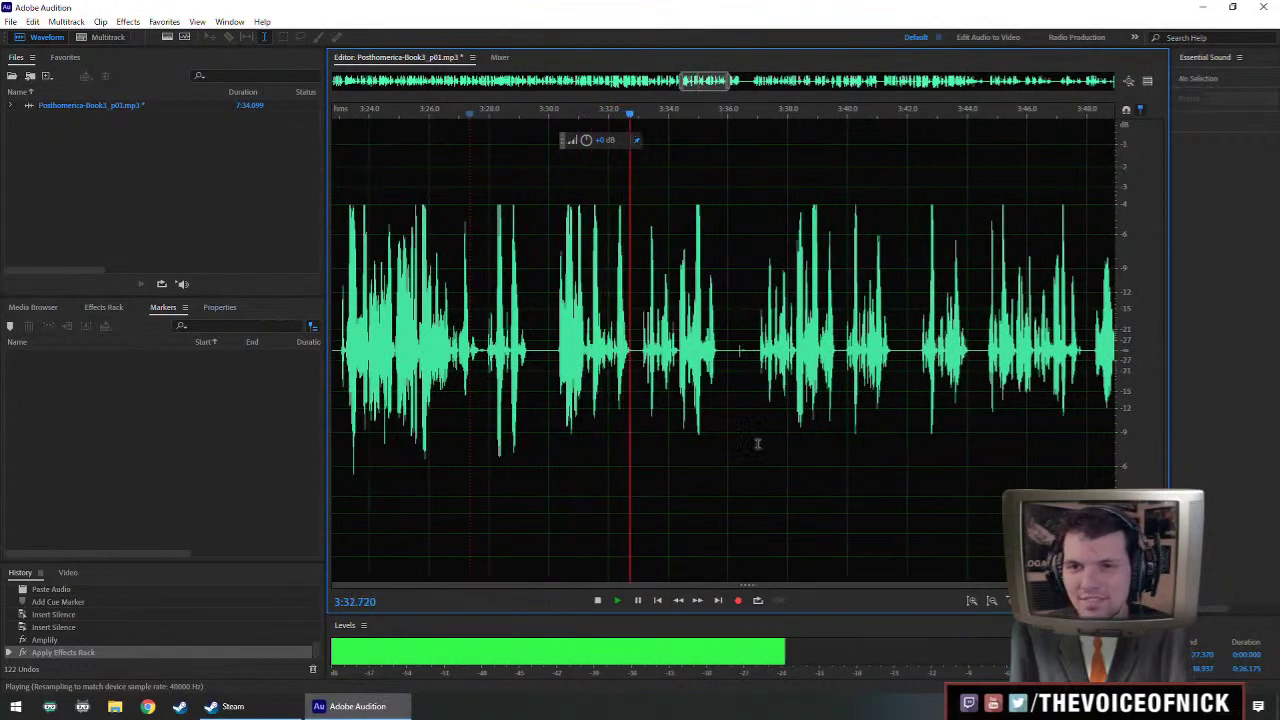
left_click(828, 363)
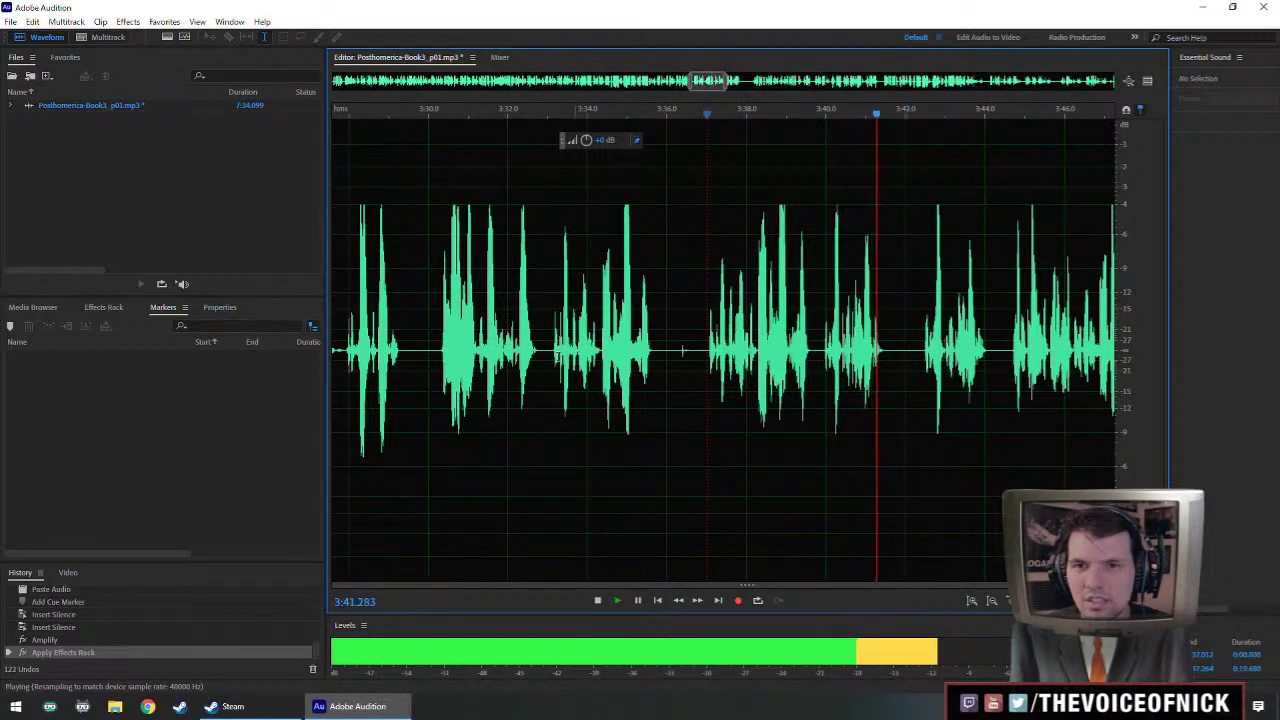
key("space")
- Delete the rejected take from about 3:33.1 to 3:37.0 and play the join from about 3:31
left_click_drag(553, 357, 703, 407)
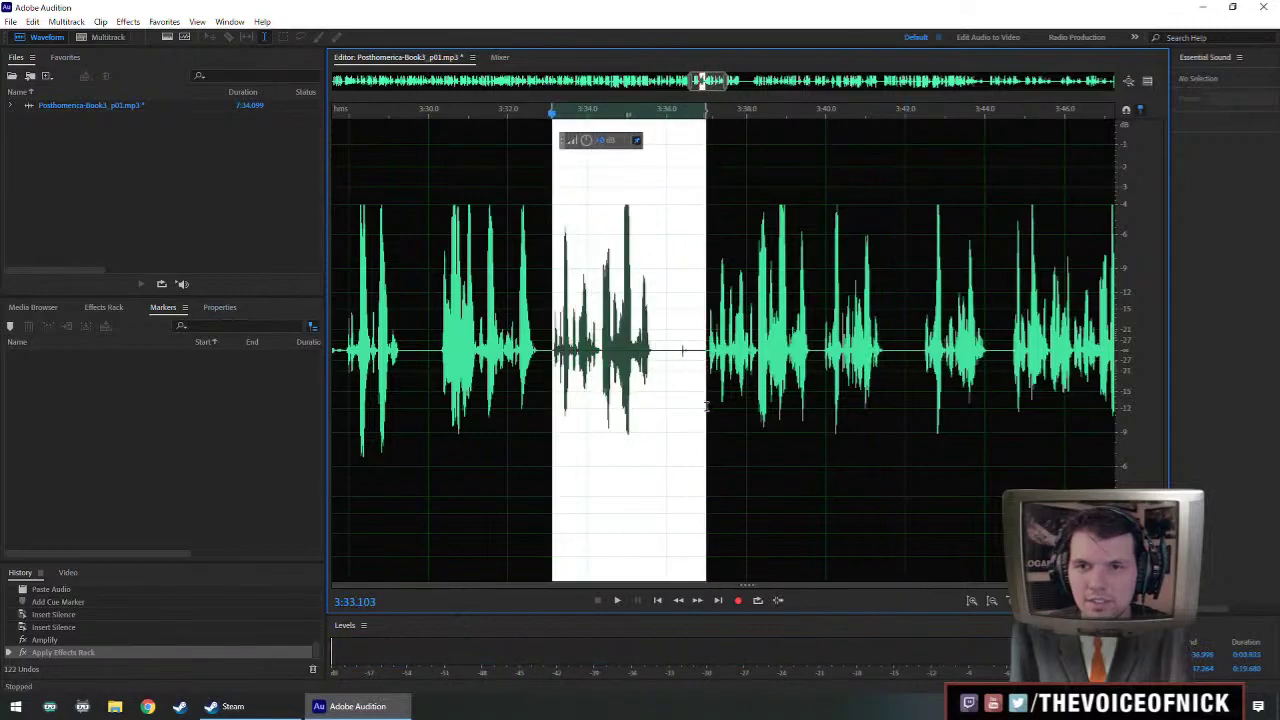
key("Delete")
left_click(470, 330)
key("space")
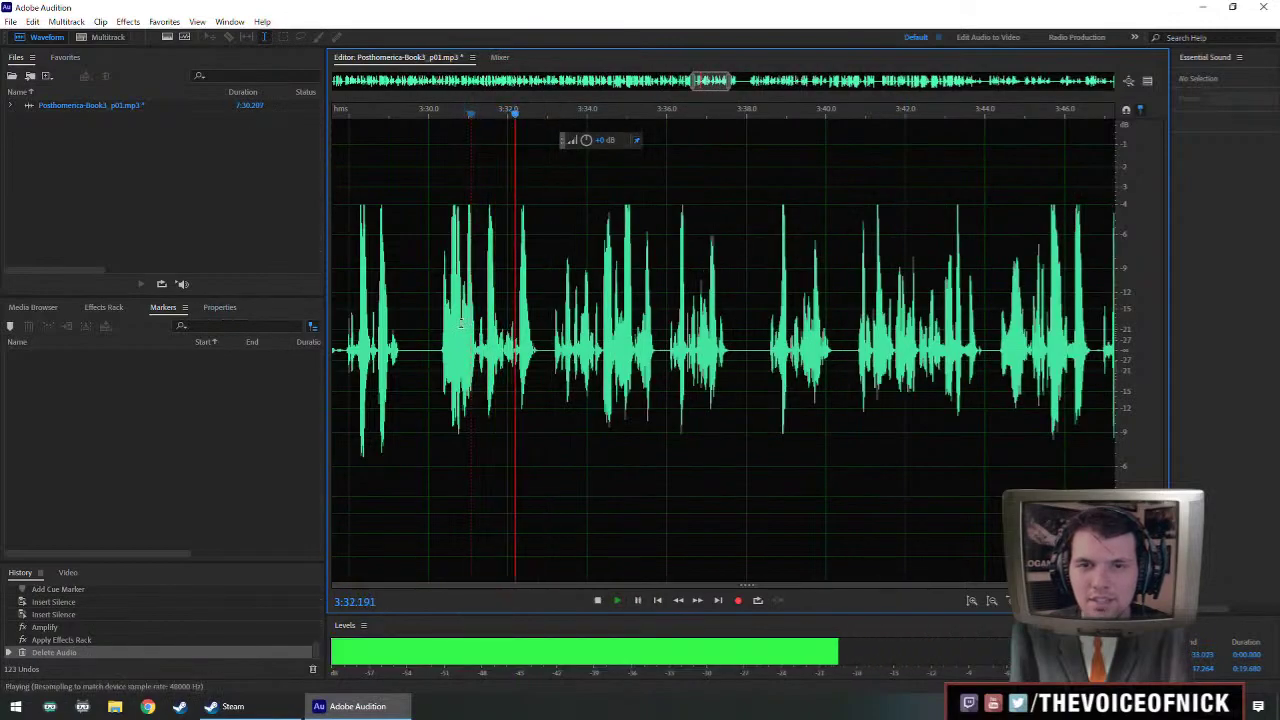
scroll(780, 360, "down", 2)
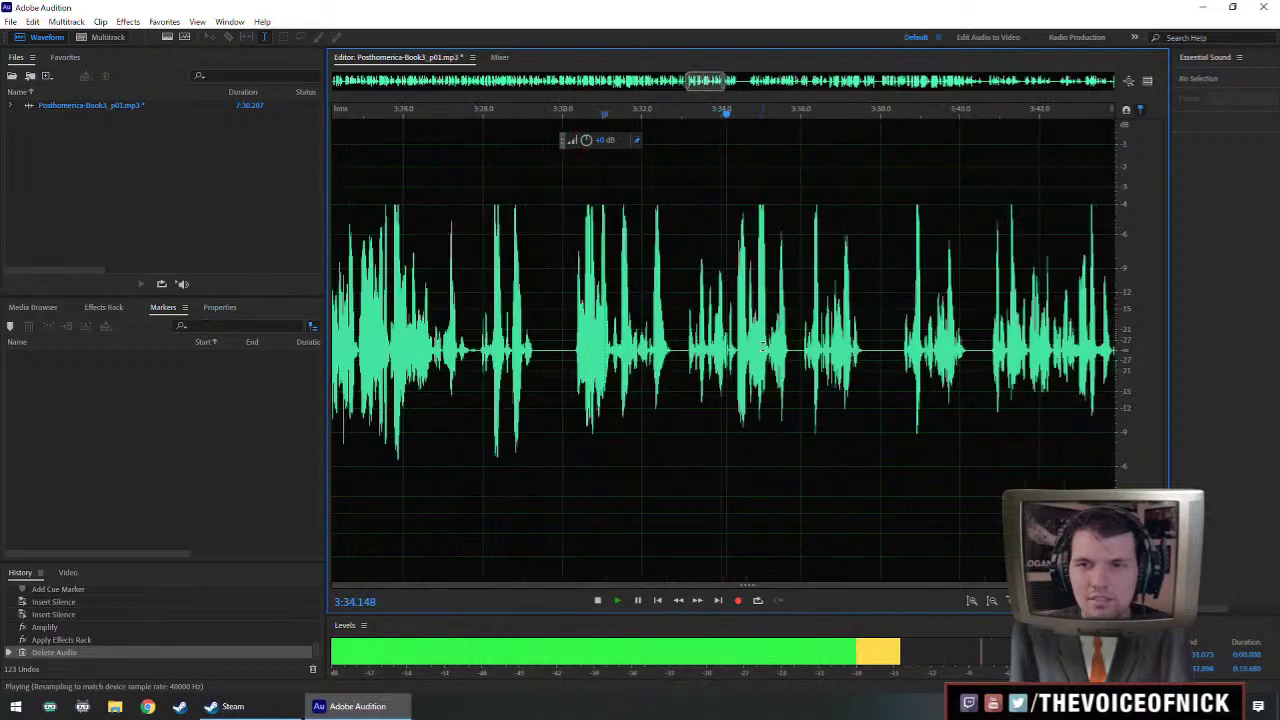
scroll(780, 360, "up", 3)
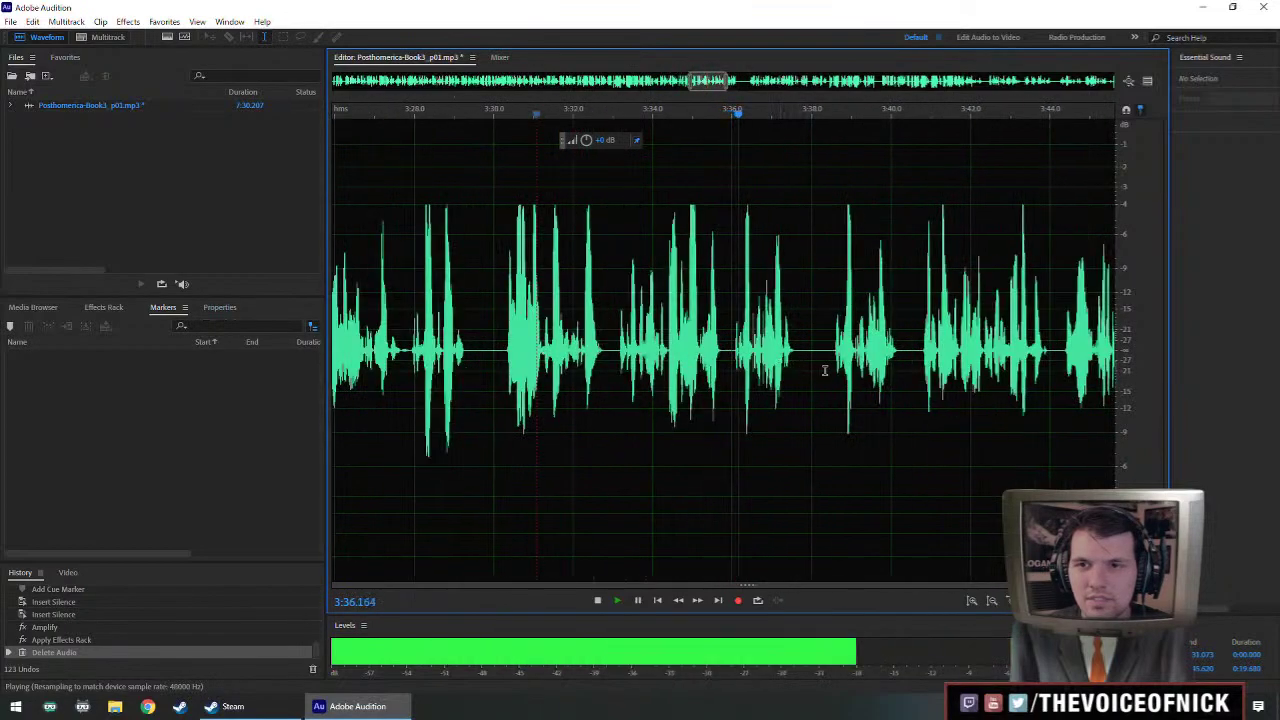
- Compare the two takes of the next phrase by playing from about 3:38.5, 3:36.0 and 3:40.7
left_click(740, 377)
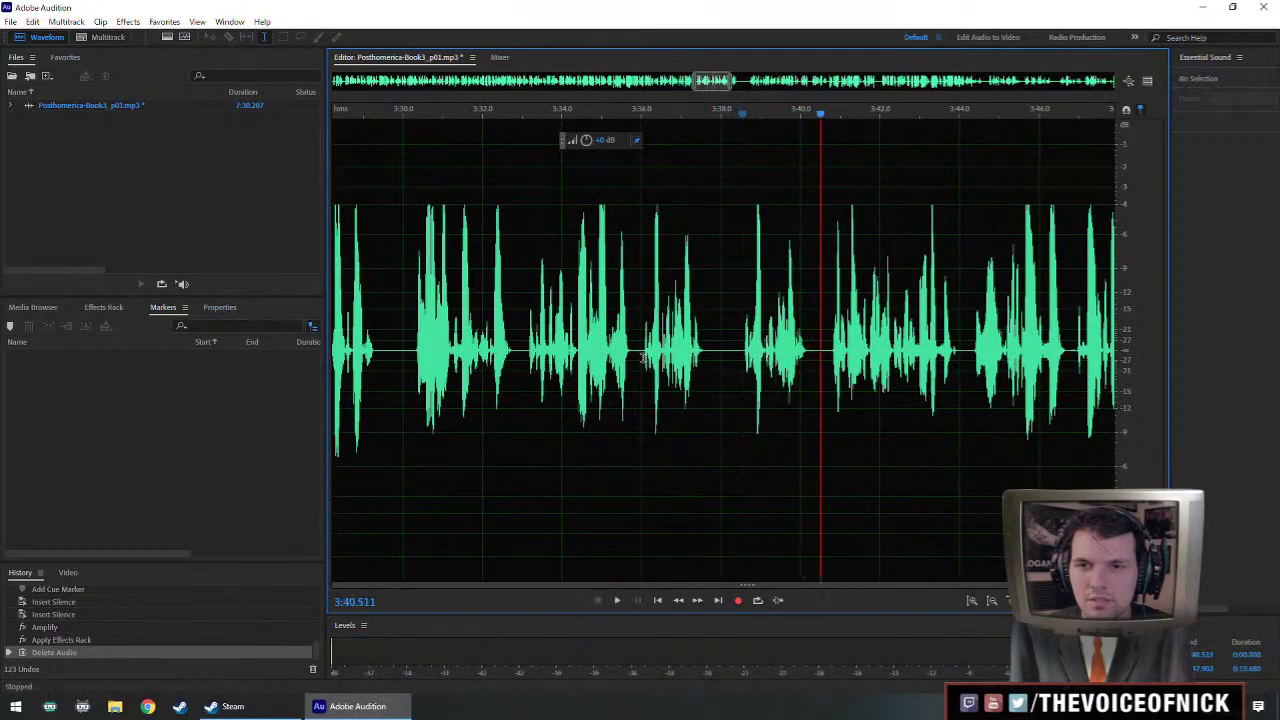
left_click(645, 380)
scroll(683, 383, "up", 2)
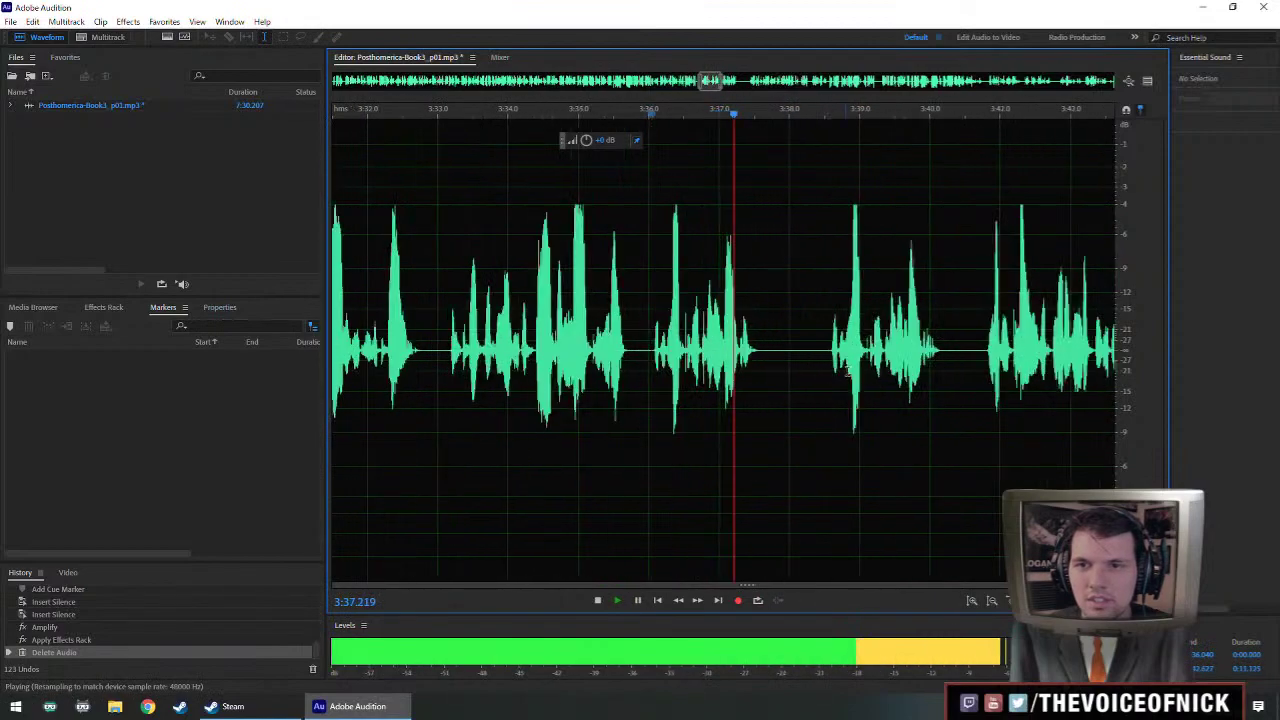
left_click(985, 366)
key("space")
- Delete the rejected take from about 3:36.1 to 3:38.6 and play the join from about 3:34.3
left_click_drag(655, 360, 828, 405)
key("Delete")
left_click(525, 330)
key("space")
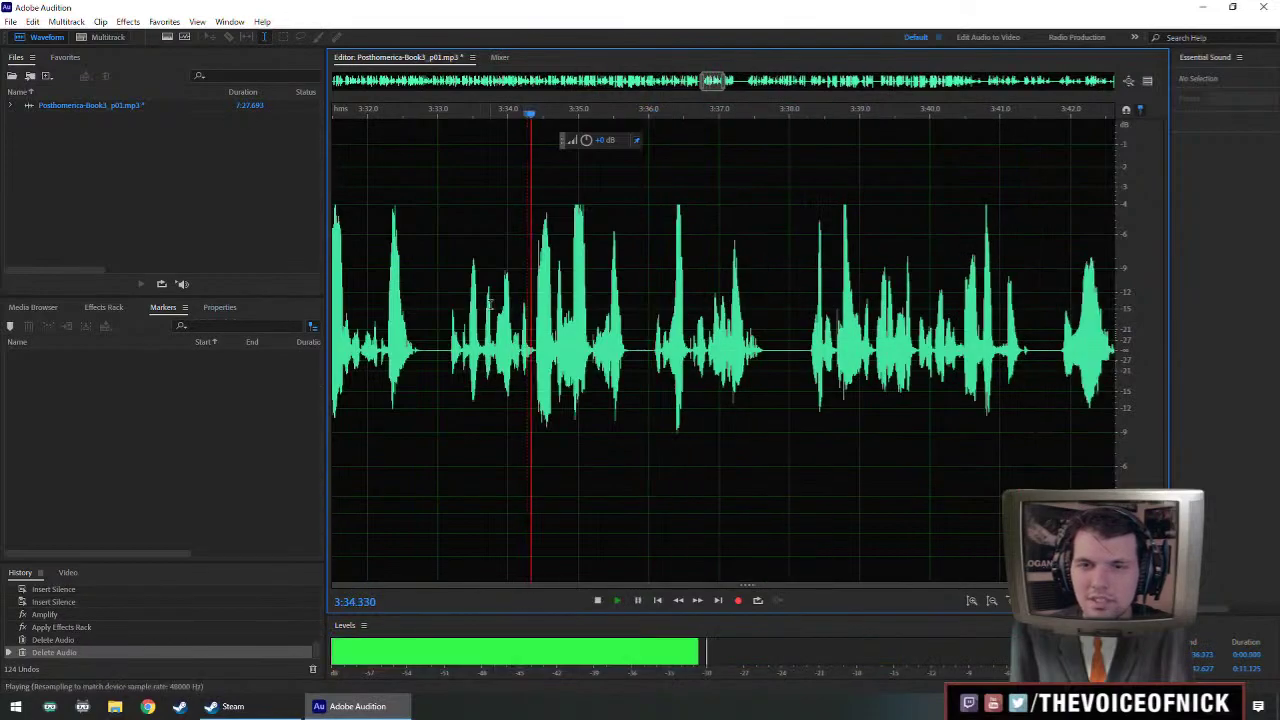
scroll(479, 320, "down", 2)
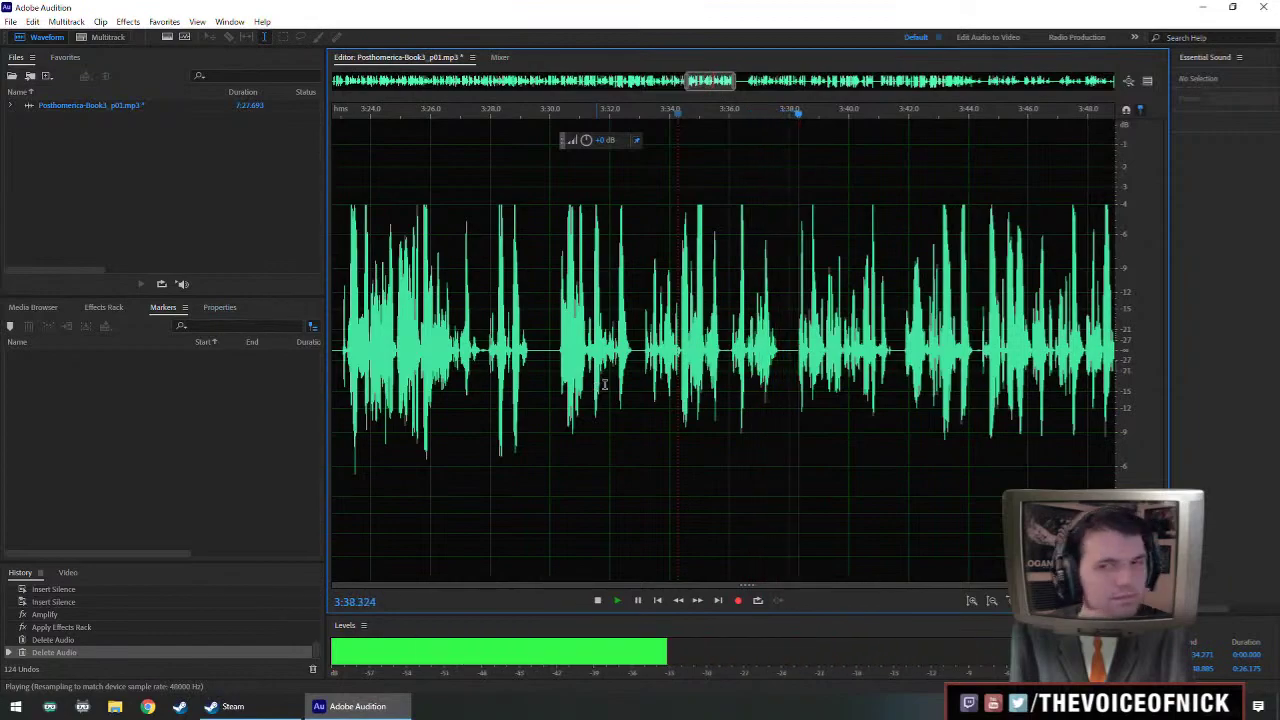
scroll(789, 480, "down", 1)
scroll(827, 477, "up", 2)
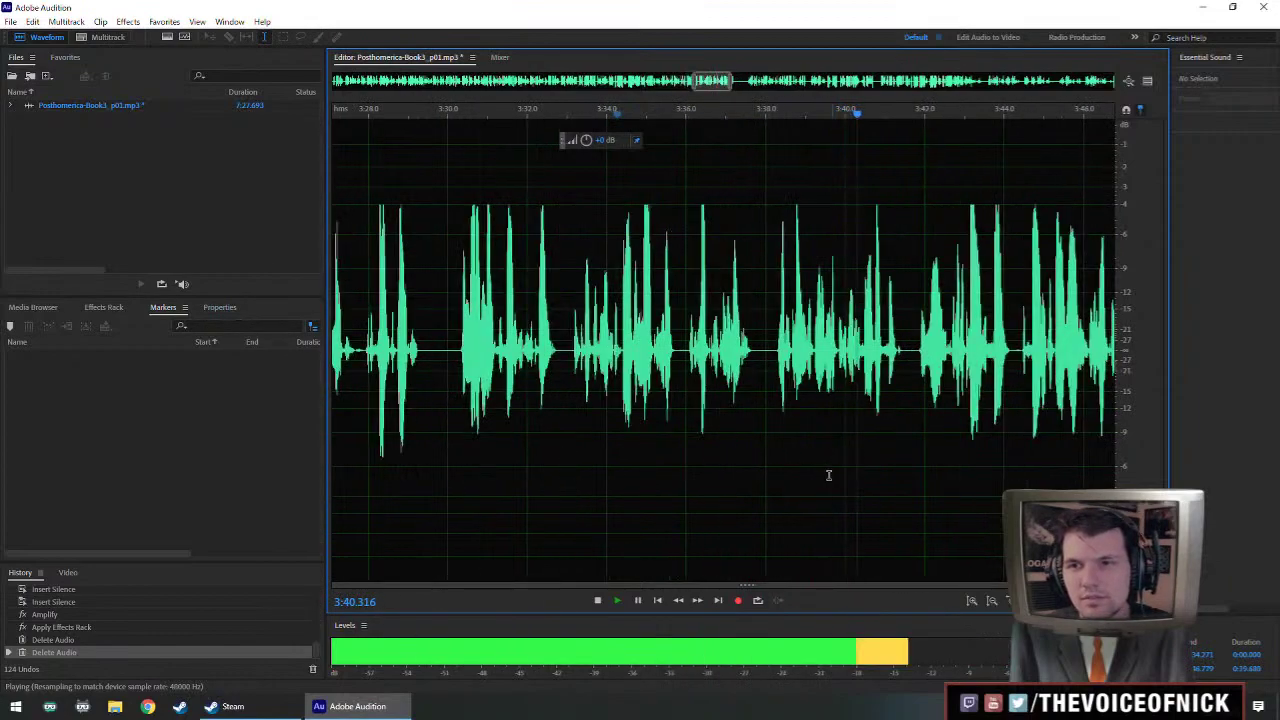
scroll(862, 363, "up", 3)
scroll(684, 357, "down", 3)
- Replay the phrase from about 3:36.4, paste the copied short pause at about 3:38, and play the result from about 3:33.9
left_click(589, 360)
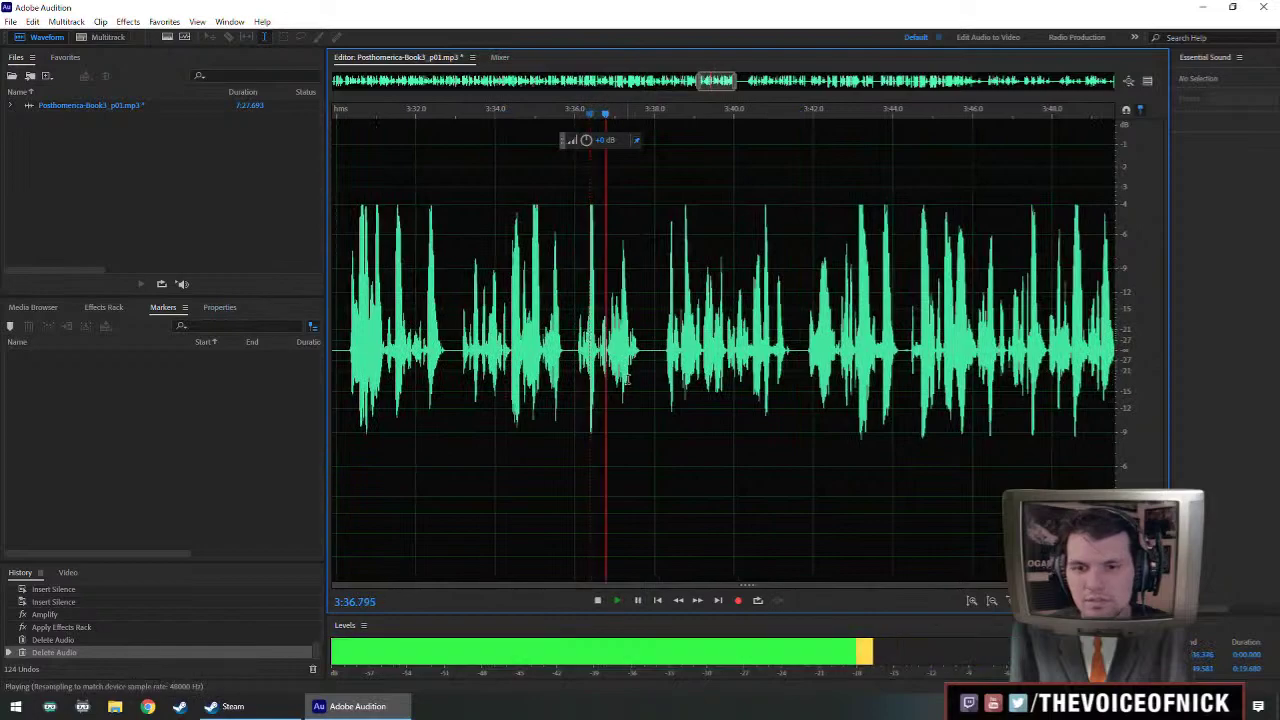
scroll(620, 400, "up", 2)
key("space")
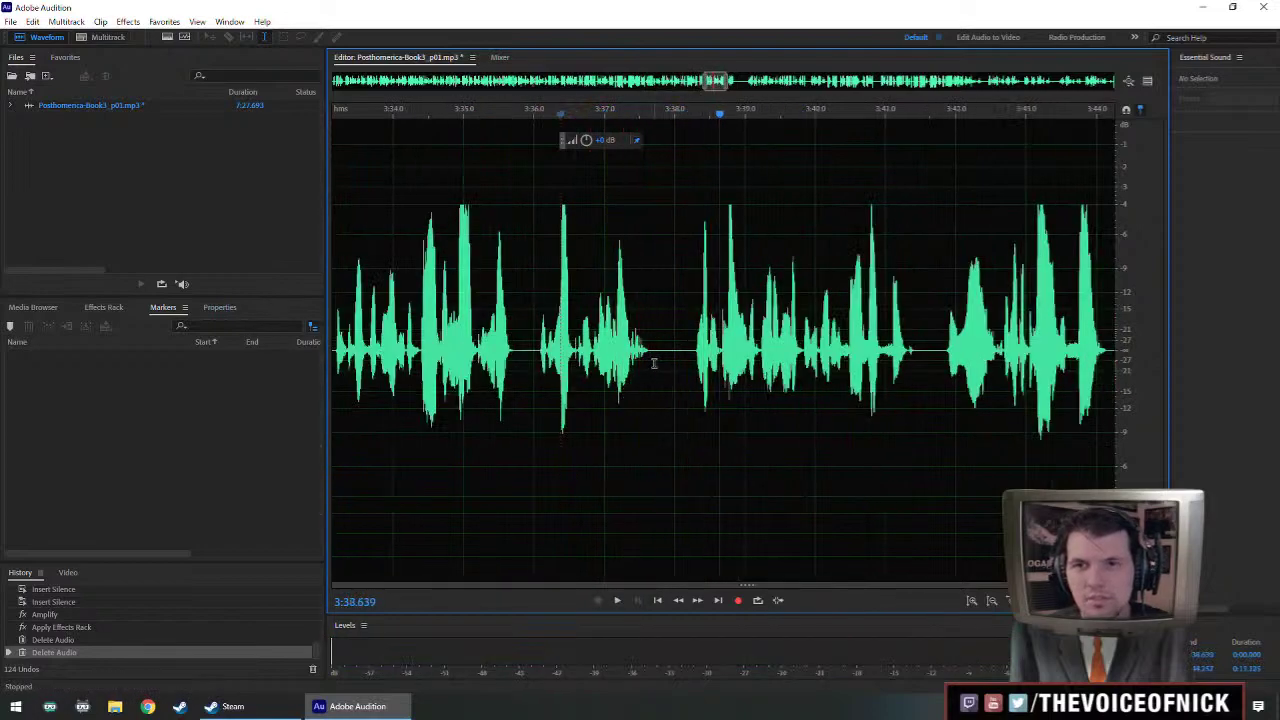
left_click(671, 362)
key("ctrl+v")
left_click(387, 377)
key("space")
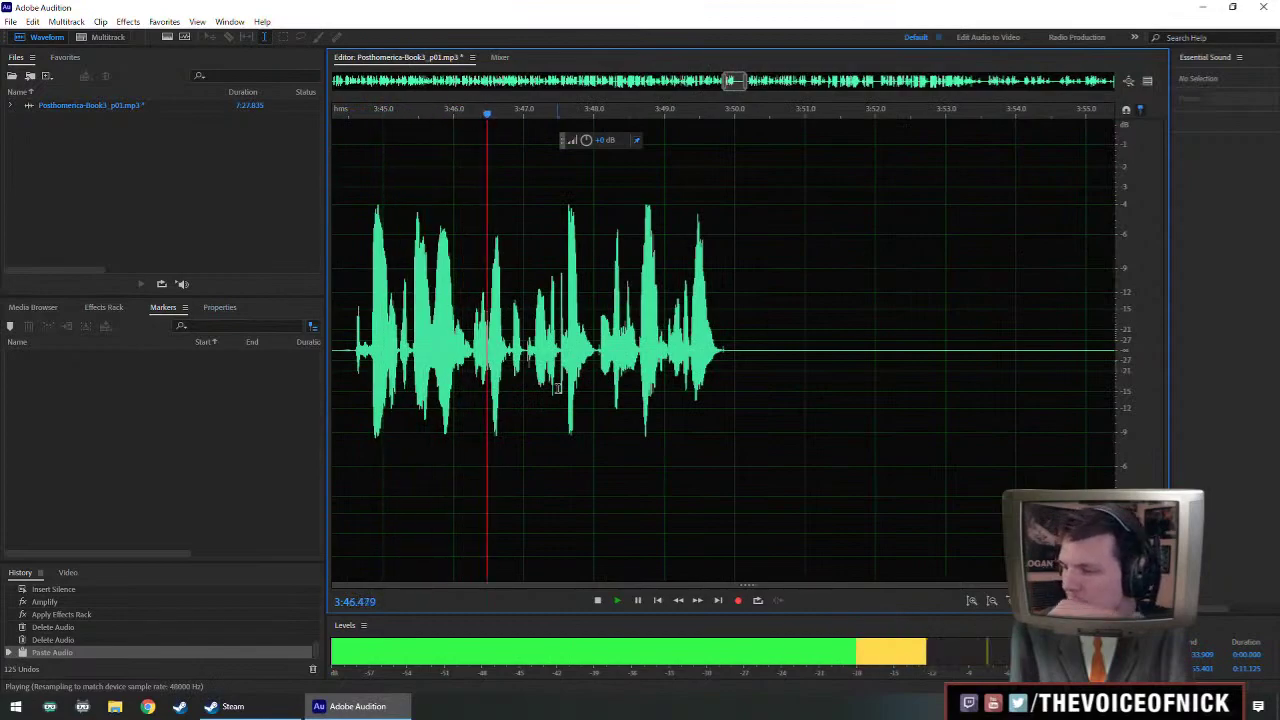
- Listen through the remaining phrases to about 3:50.5, then replay from about 3:38.5 to 3:41.5 to compare takes
scroll(614, 415, "down", 4)
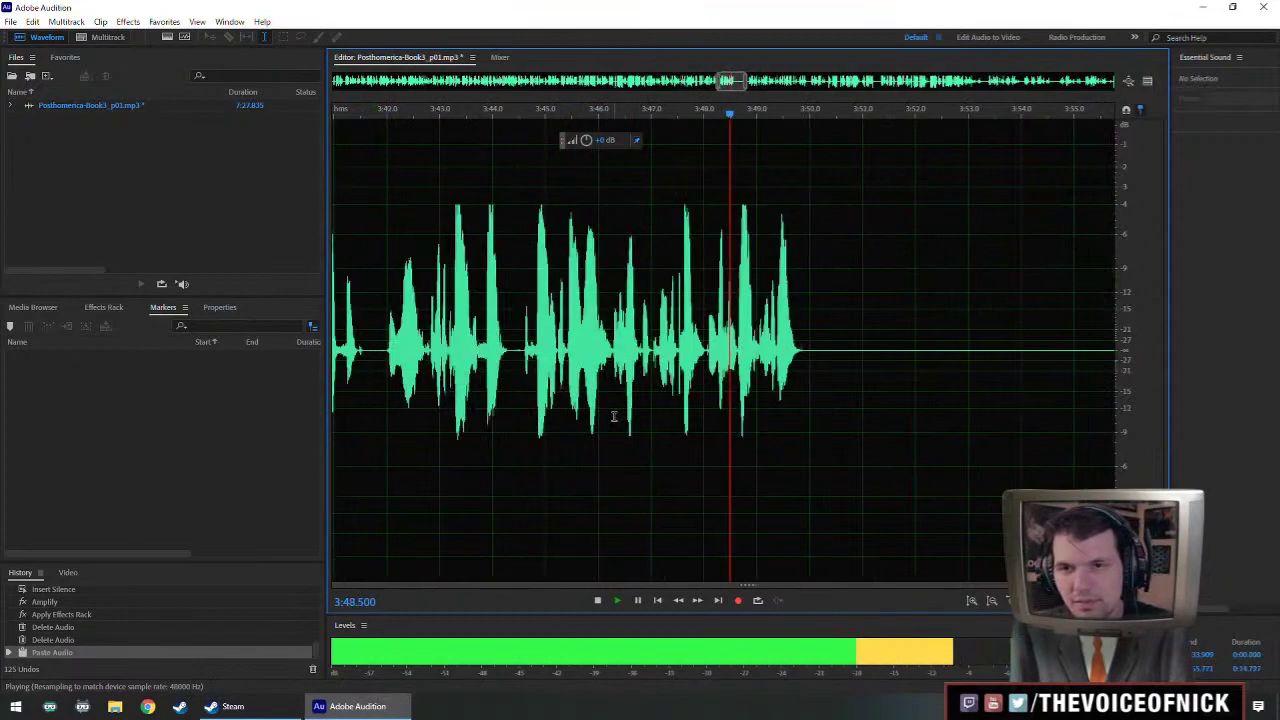
scroll(755, 361, "up", 2)
scroll(820, 366, "down", 1)
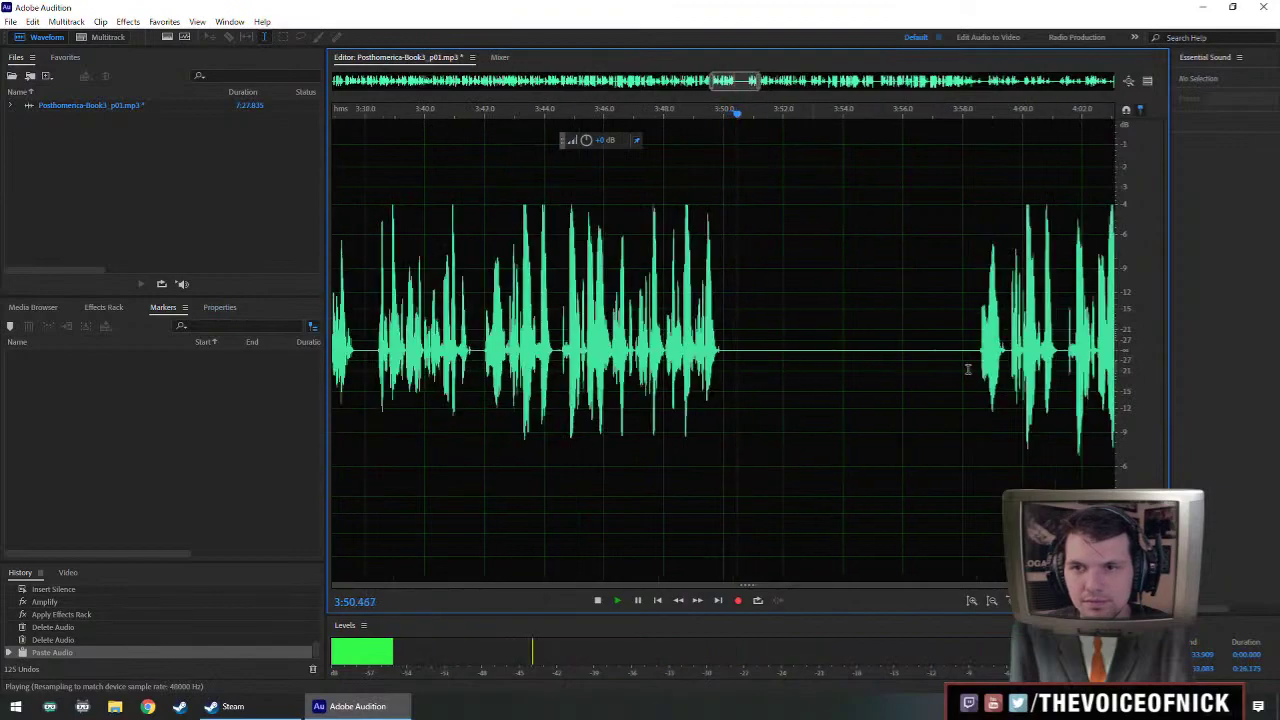
key("space")
left_click_drag(562, 355, 707, 390)
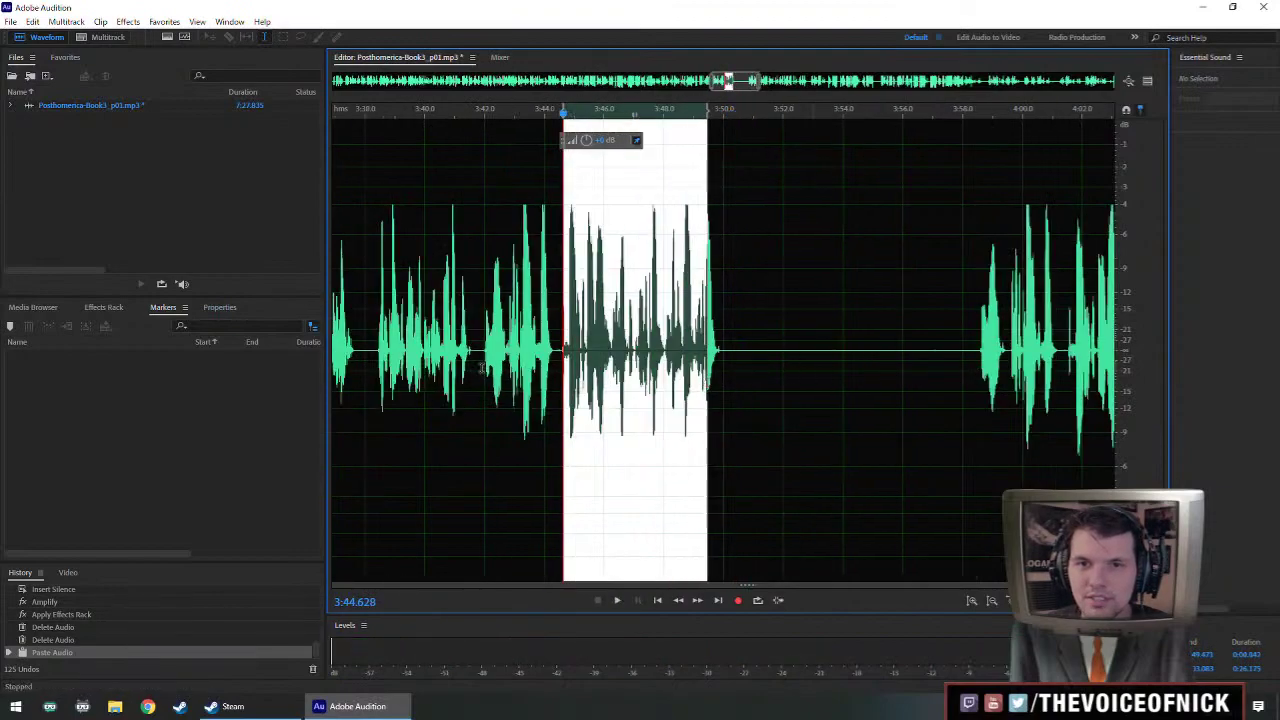
left_click(382, 340)
key("space")
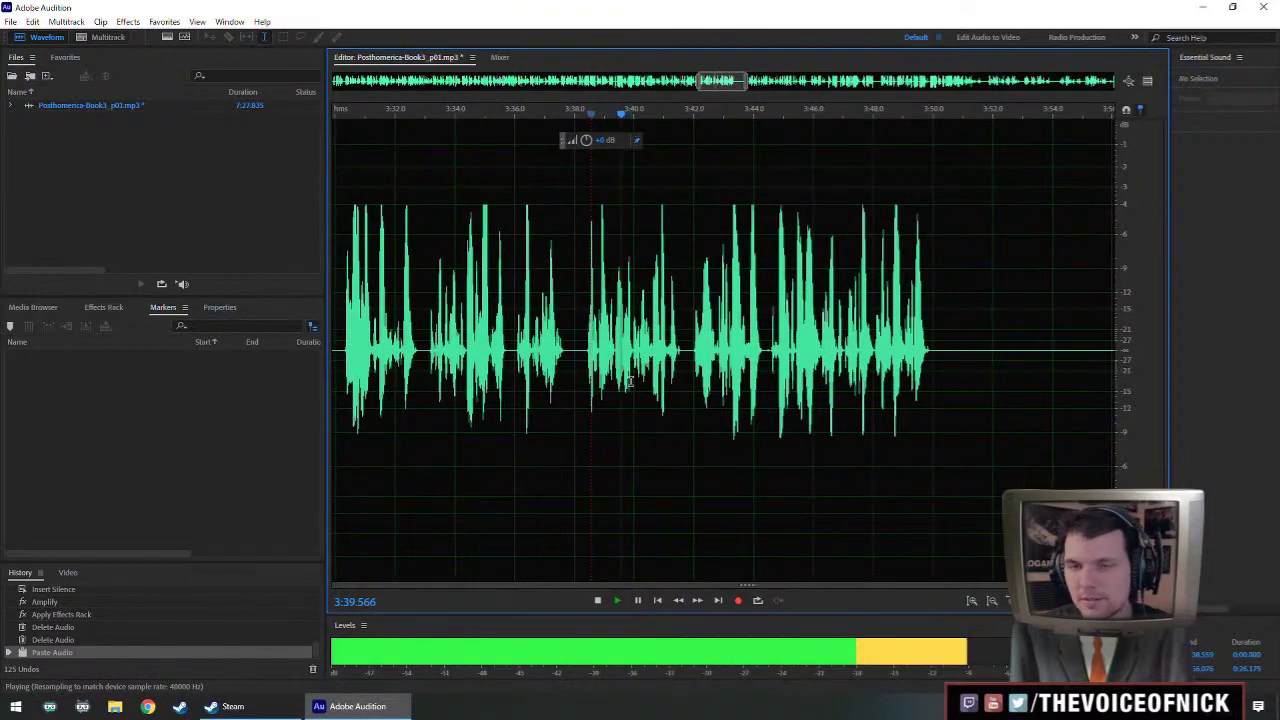
scroll(631, 380, "up", 1)
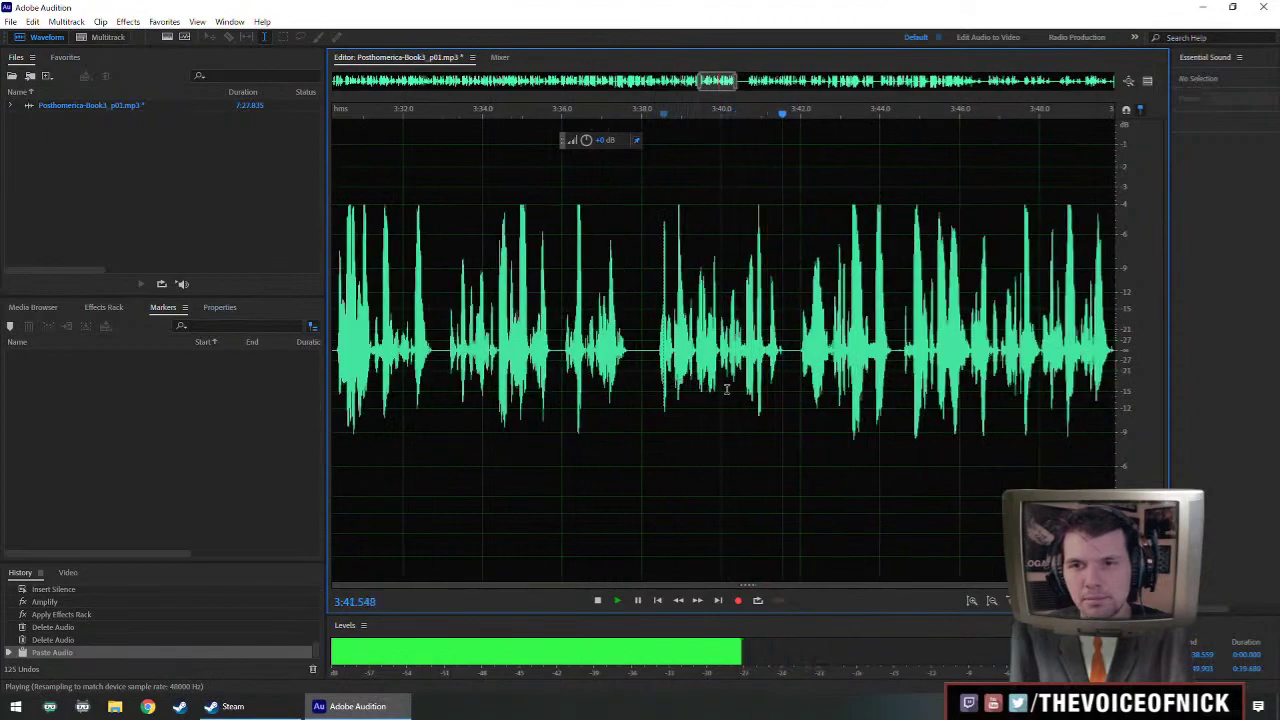
key("space")
- Raise the volume of the phrase from about 3:38.4 to 3:41.6 and apply the effects rack to it
left_click_drag(816, 358, 686, 373)
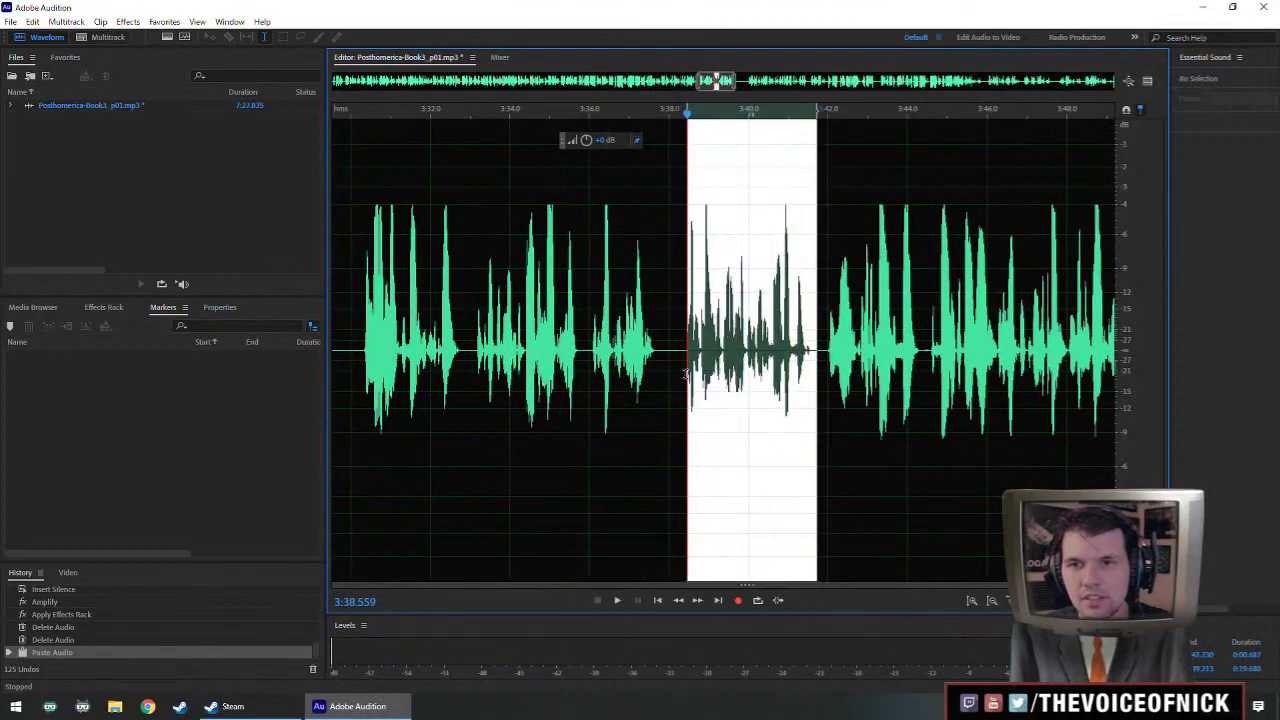
left_click_drag(816, 370, 815, 378)
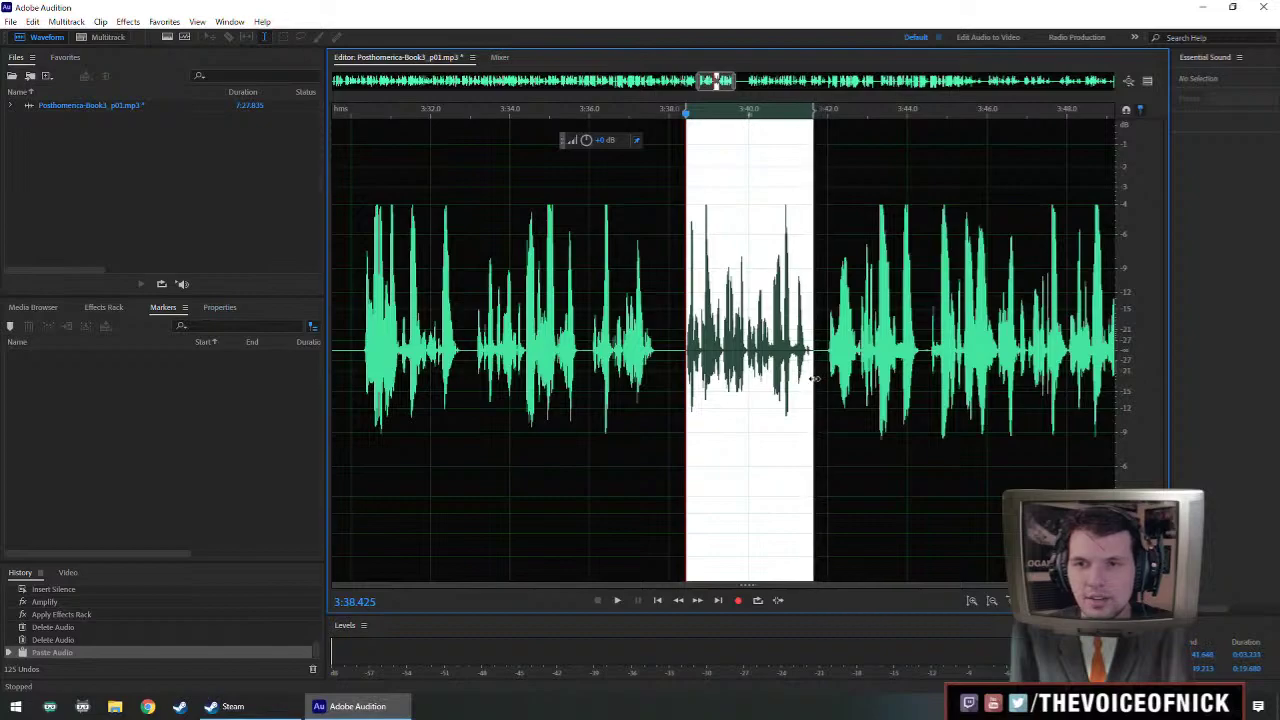
left_click_drag(586, 140, 591, 140)
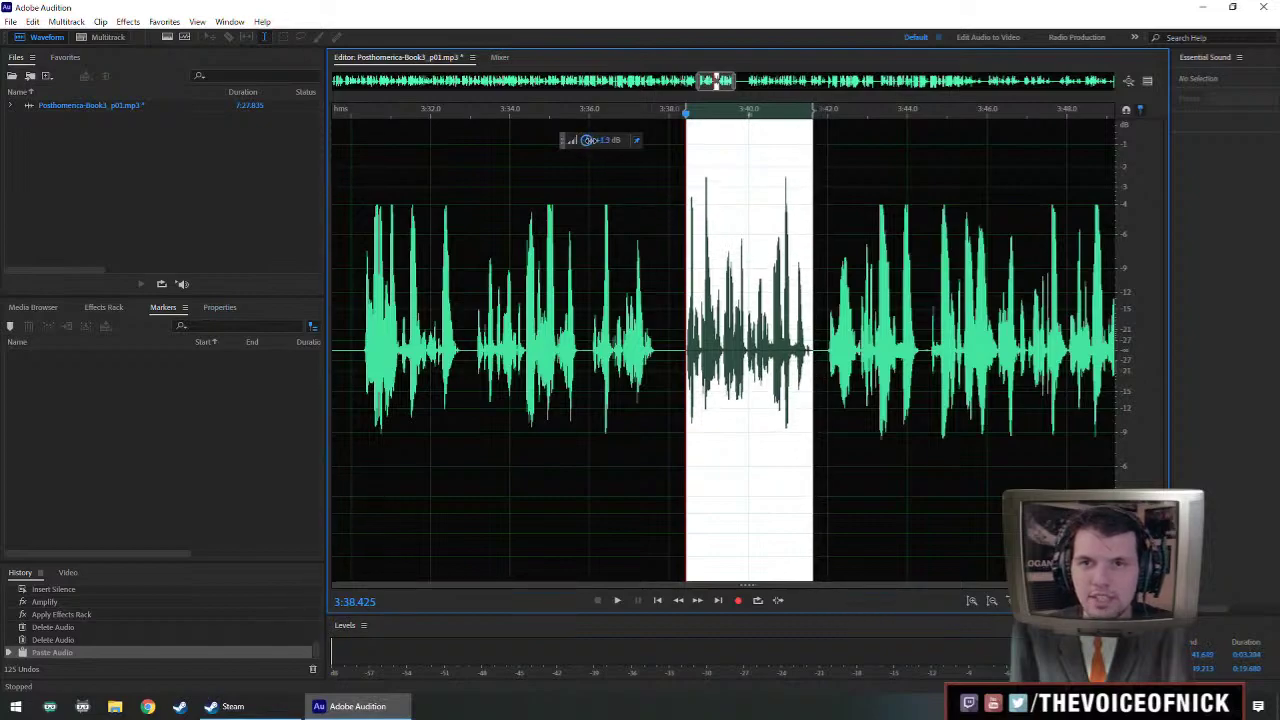
scroll(620, 298, "down", 3)
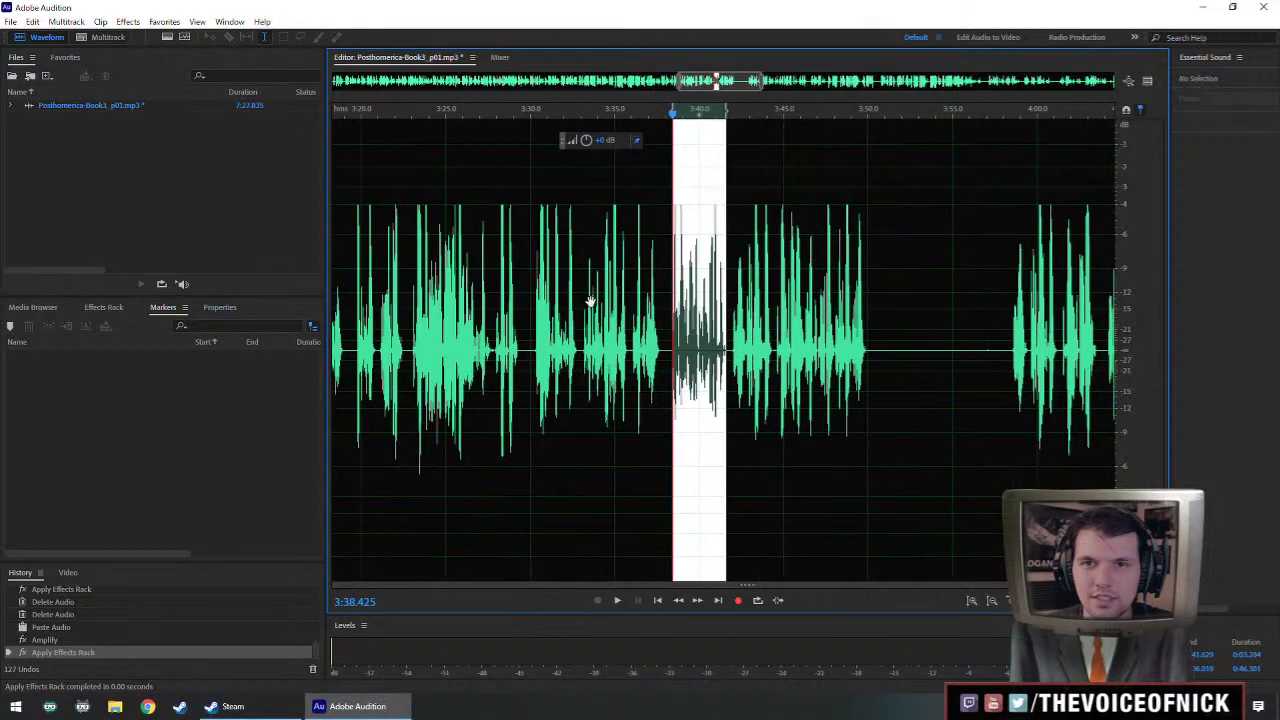
left_click(597, 332)
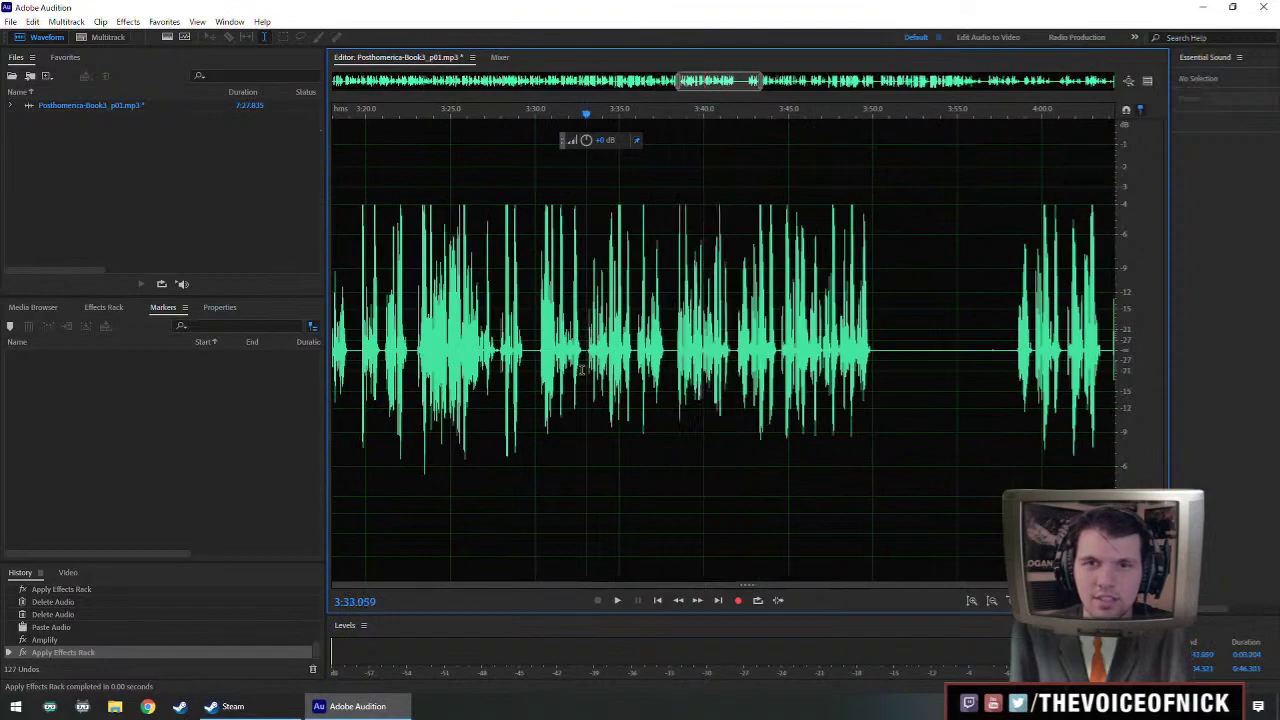
- Clear the selection over the adjusted phrases and save the narration file
left_click_drag(541, 349, 730, 395)
left_click(690, 362)
key("ctrl+s")
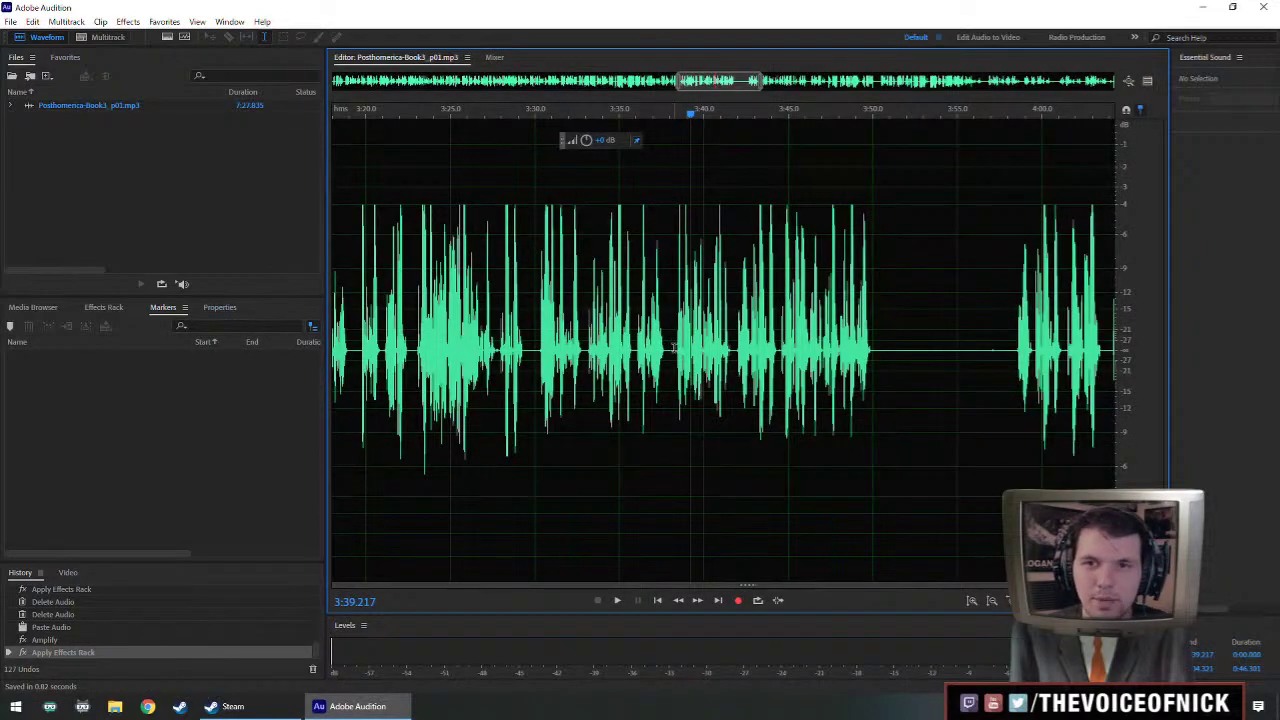
left_click_drag(676, 347, 732, 372)
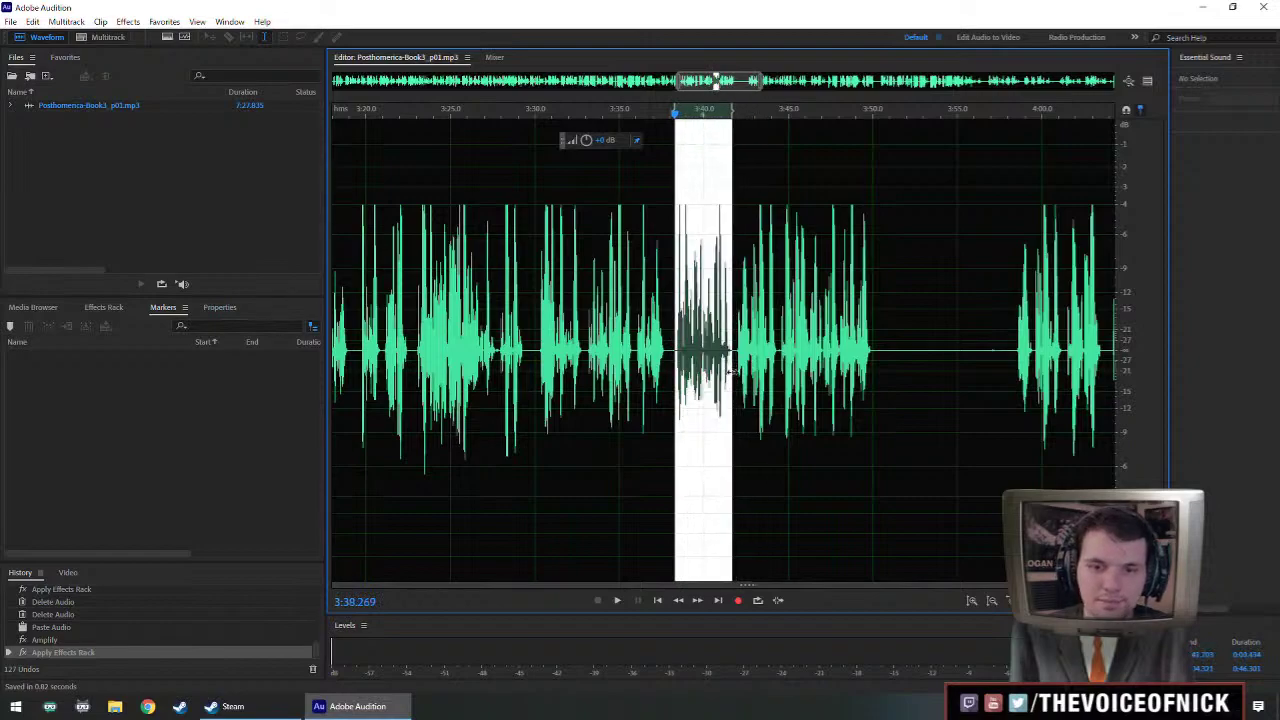
scroll(732, 375, "down", 1)
scroll(723, 360, "up", 2)
left_click(689, 337)
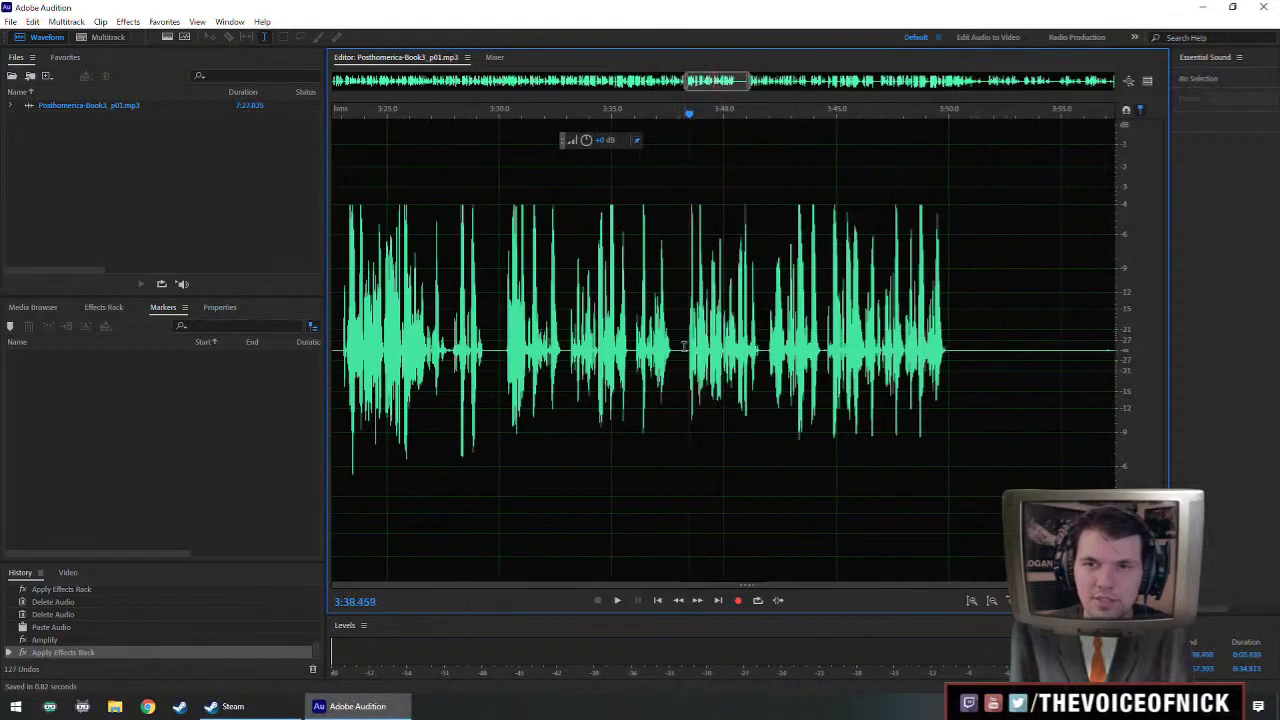
left_click_drag(686, 362, 761, 368)
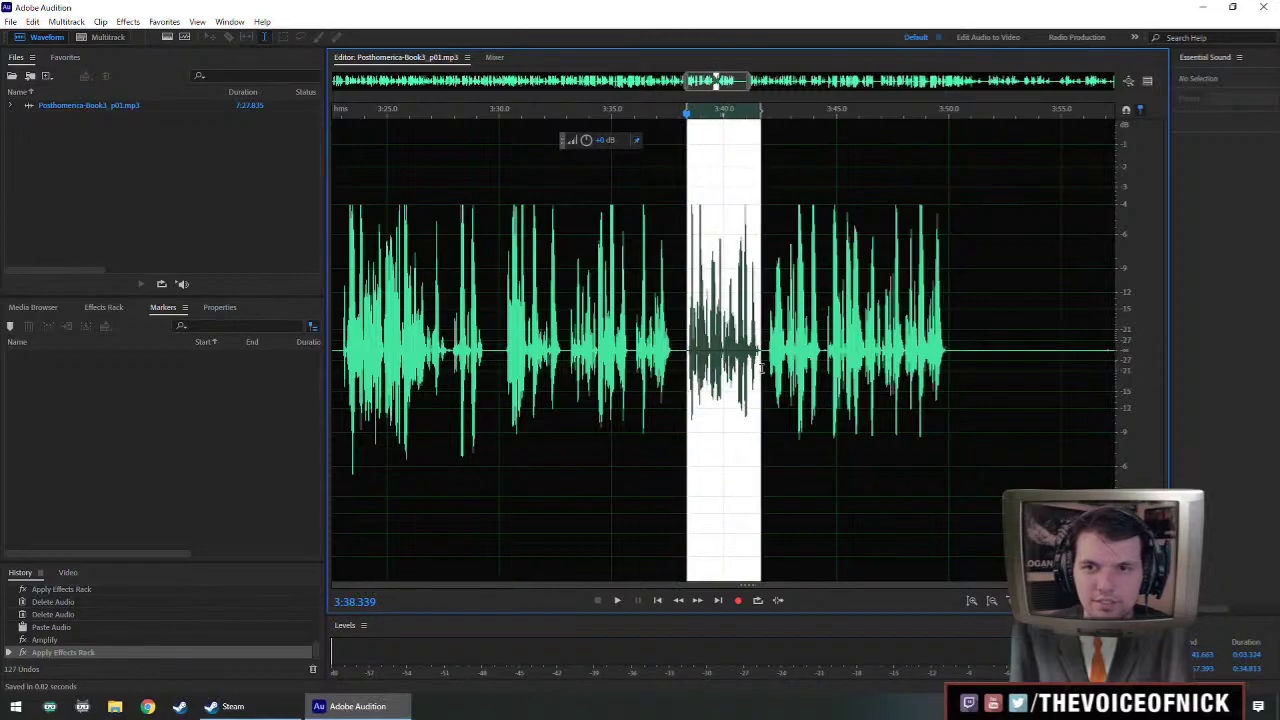
scroll(764, 391, "up", 1)
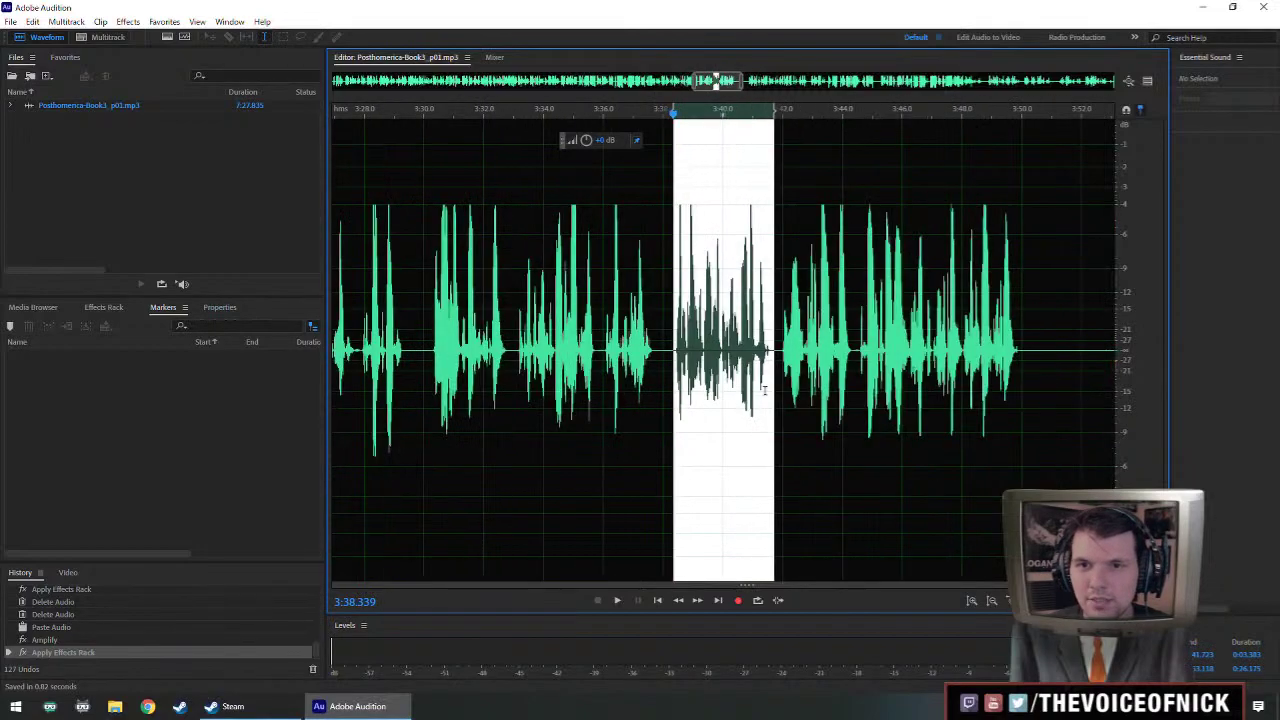
scroll(608, 350, "down", 2)
left_click_drag(596, 348, 638, 347)
left_click(526, 332)
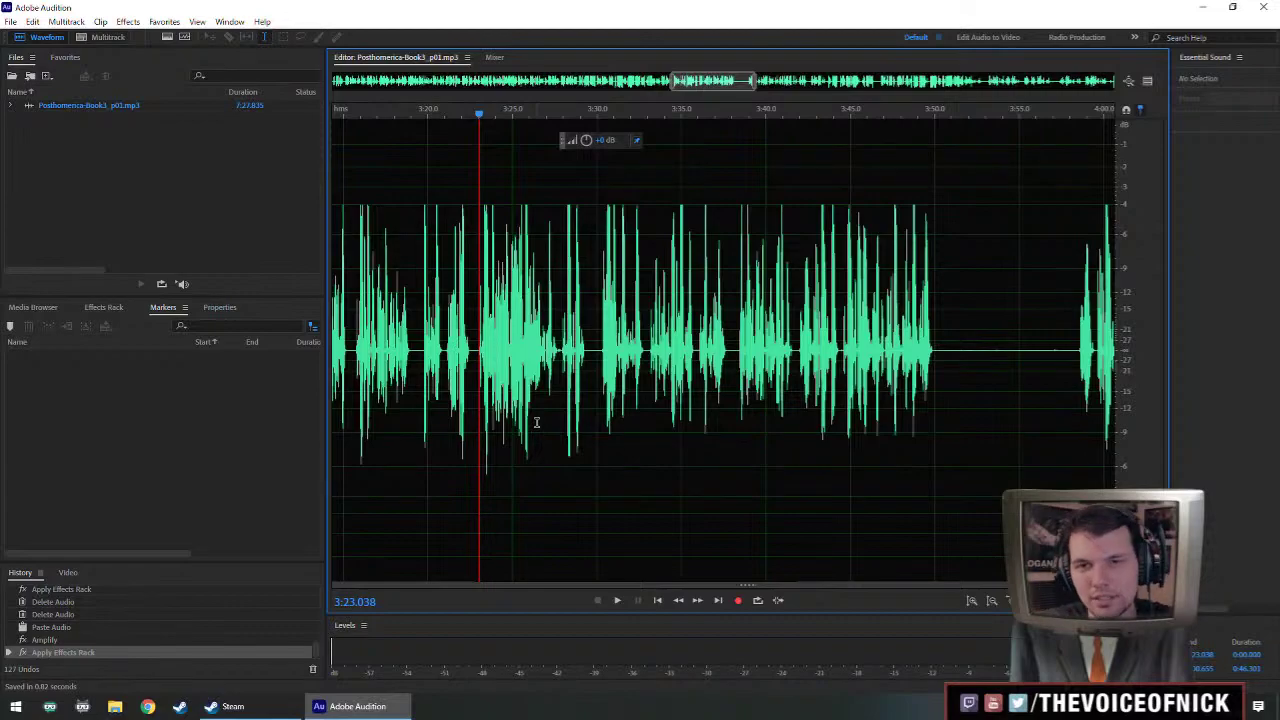
scroll(537, 423, "down", 1)
scroll(565, 399, "up", 1)
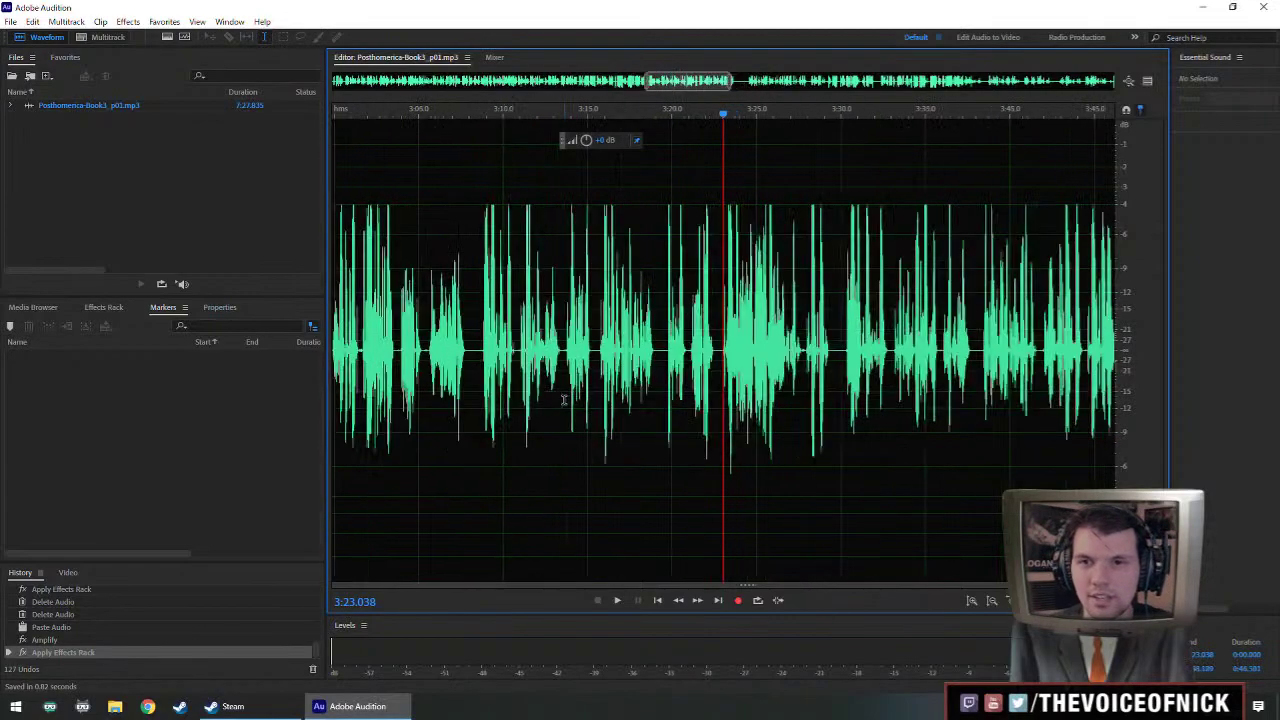
scroll(566, 397, "down", 1)
scroll(595, 385, "up", 2)
scroll(595, 385, "up", 1)
scroll(591, 376, "right", 3)
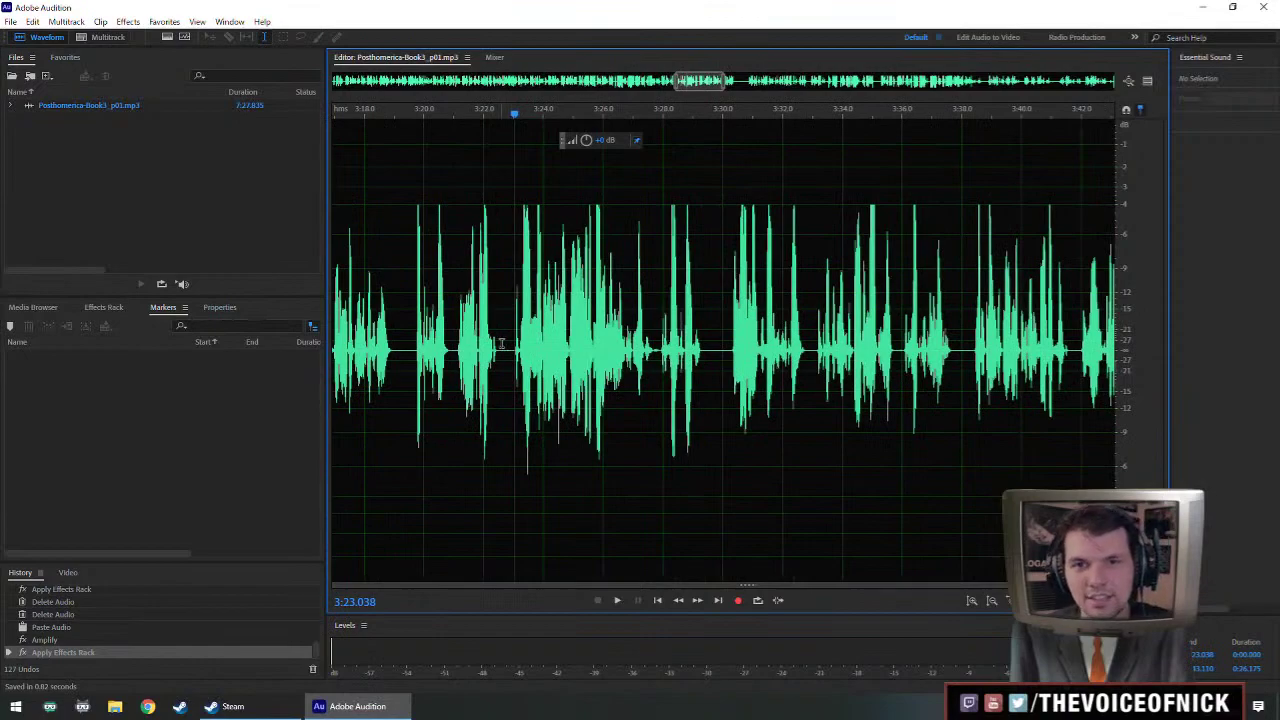
left_click(452, 346)
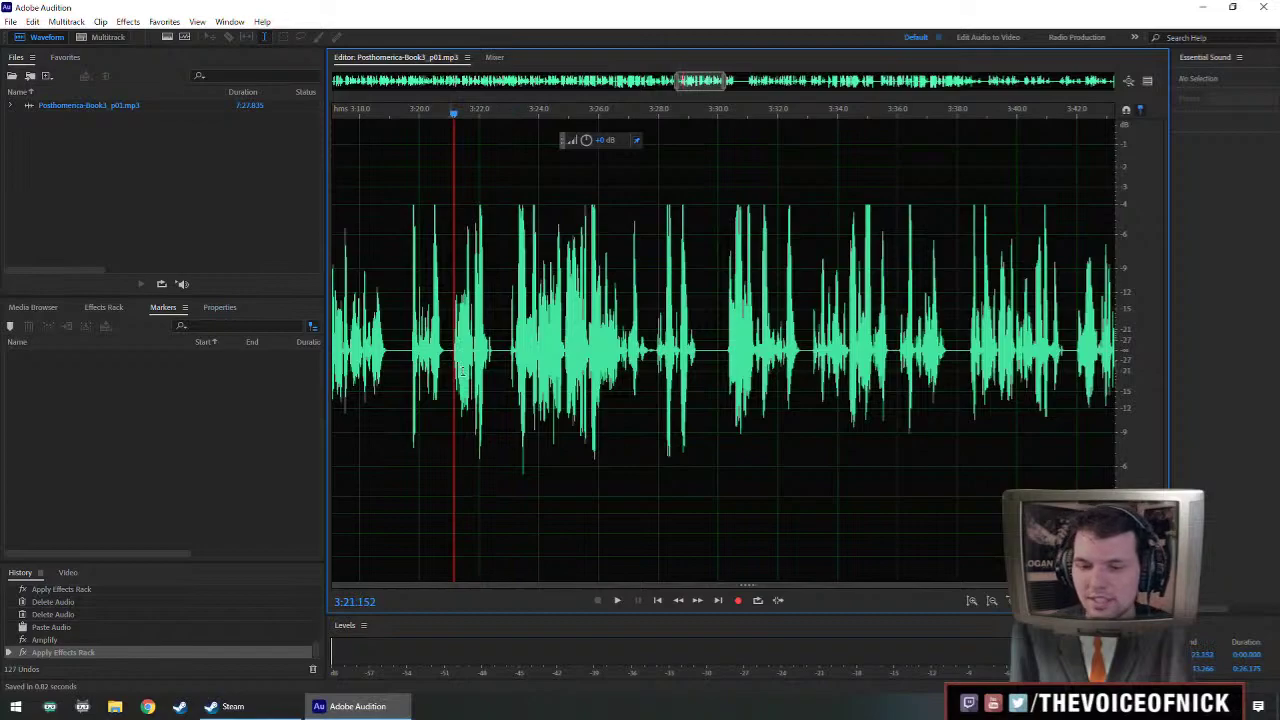
scroll(420, 355, "left", 4)
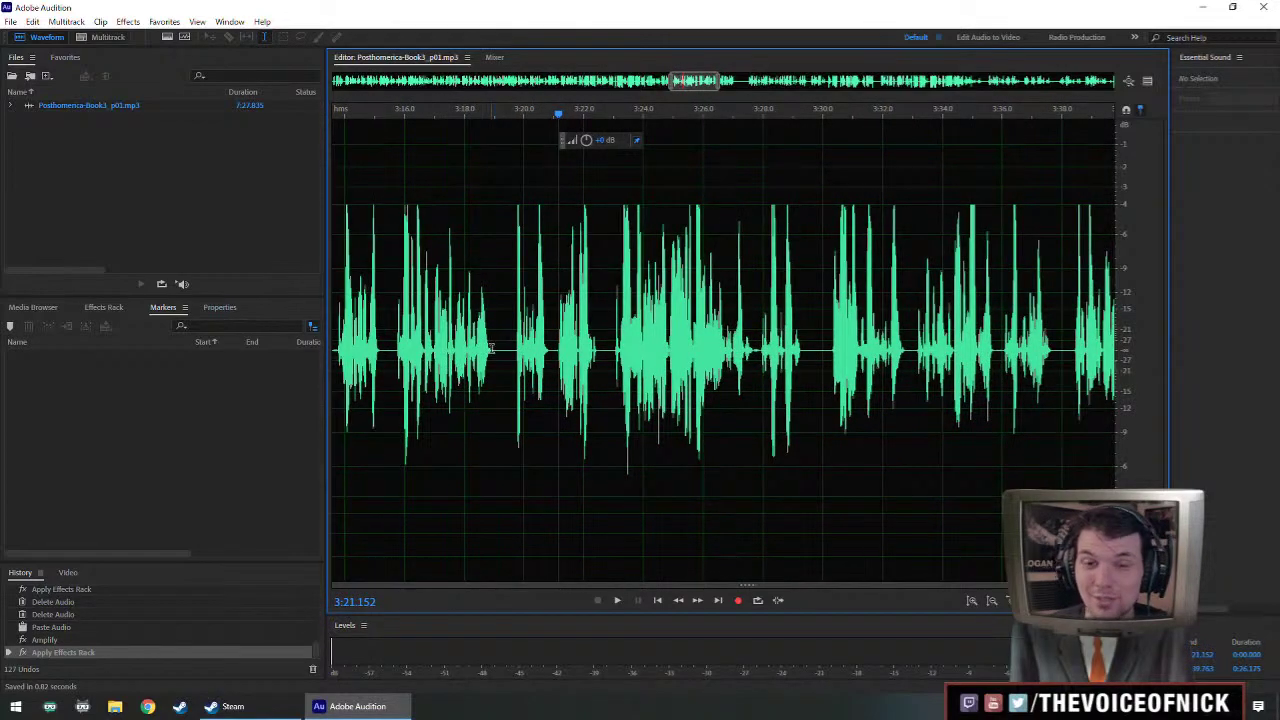
- Play the edited narration from about 3:17.2 through 3:44.3 to check the takes and pauses
left_click(438, 335)
key("space")
scroll(458, 366, "down", 1)
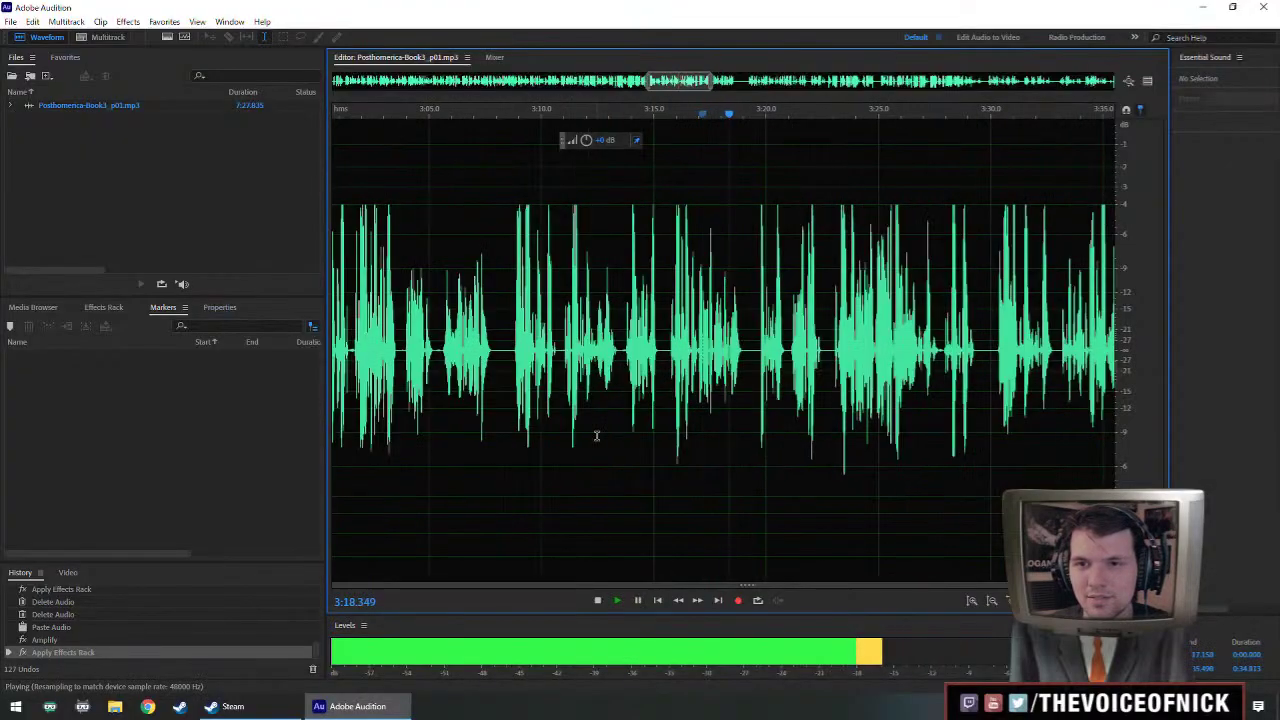
left_click_drag(754, 428, 666, 440)
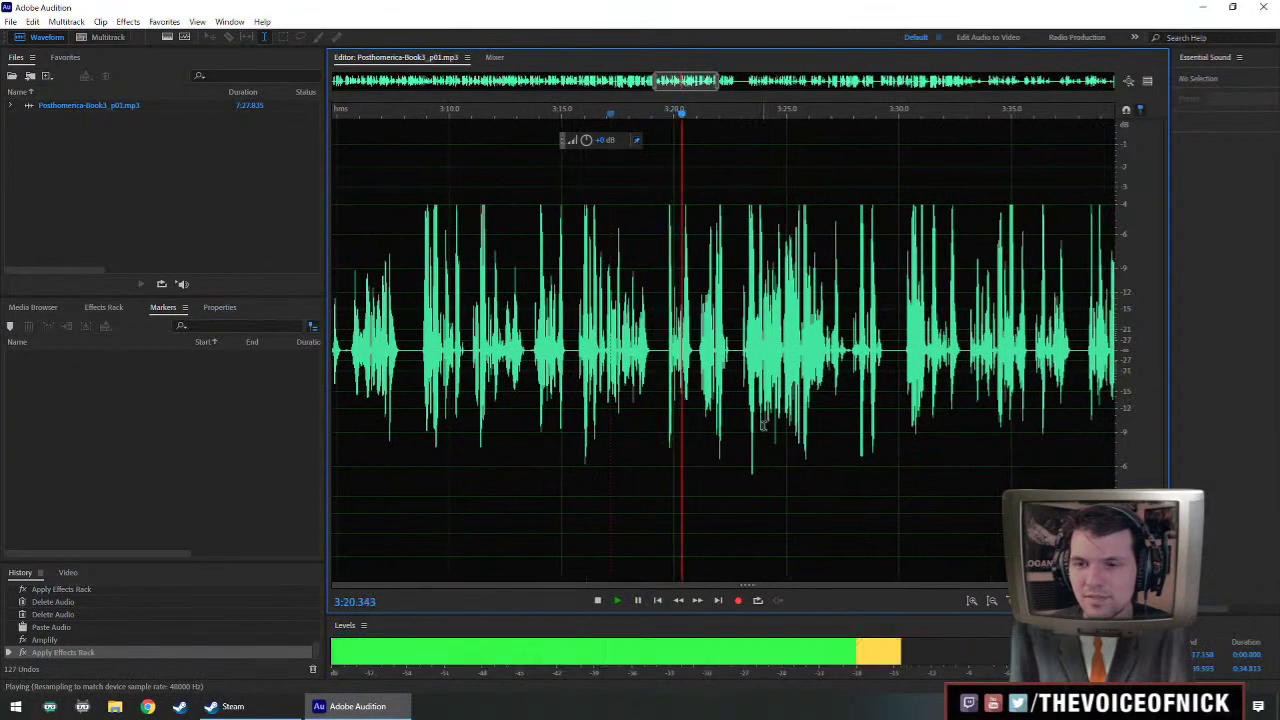
scroll(826, 449, "down", 1)
scroll(889, 455, "up", 1)
scroll(831, 443, "down", 4)
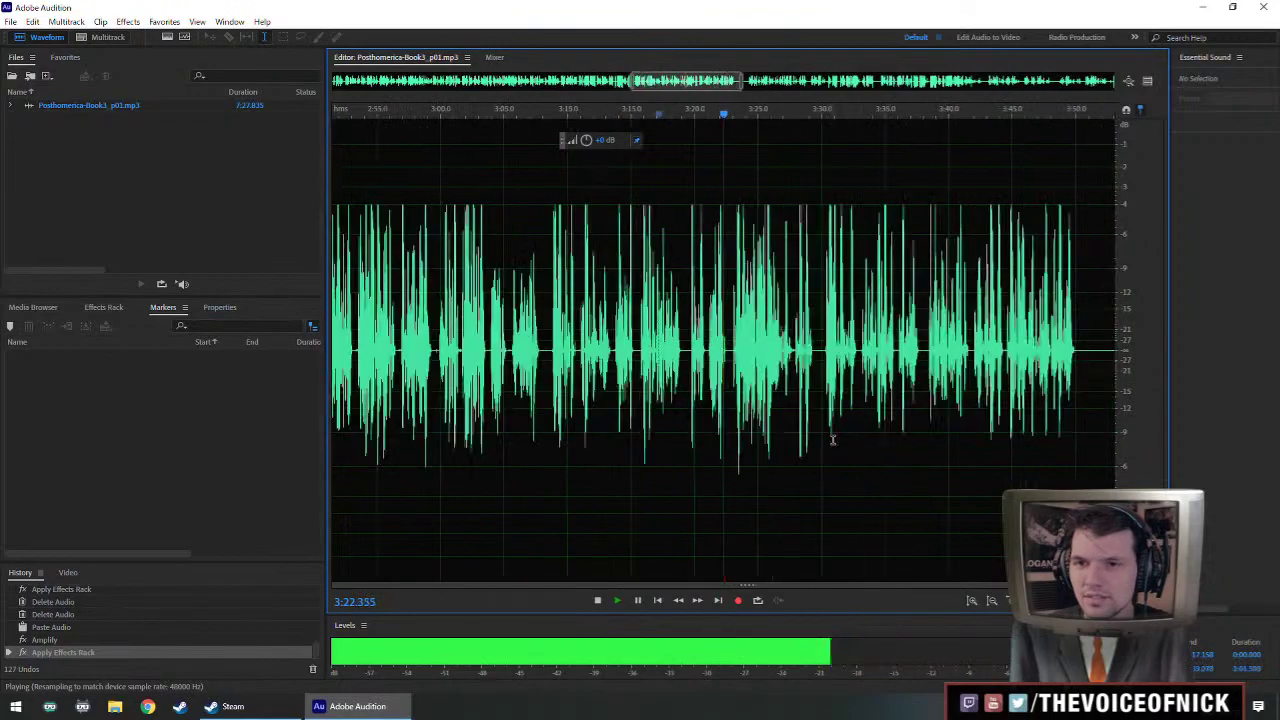
scroll(766, 409, "right", 2)
scroll(728, 410, "right", 4)
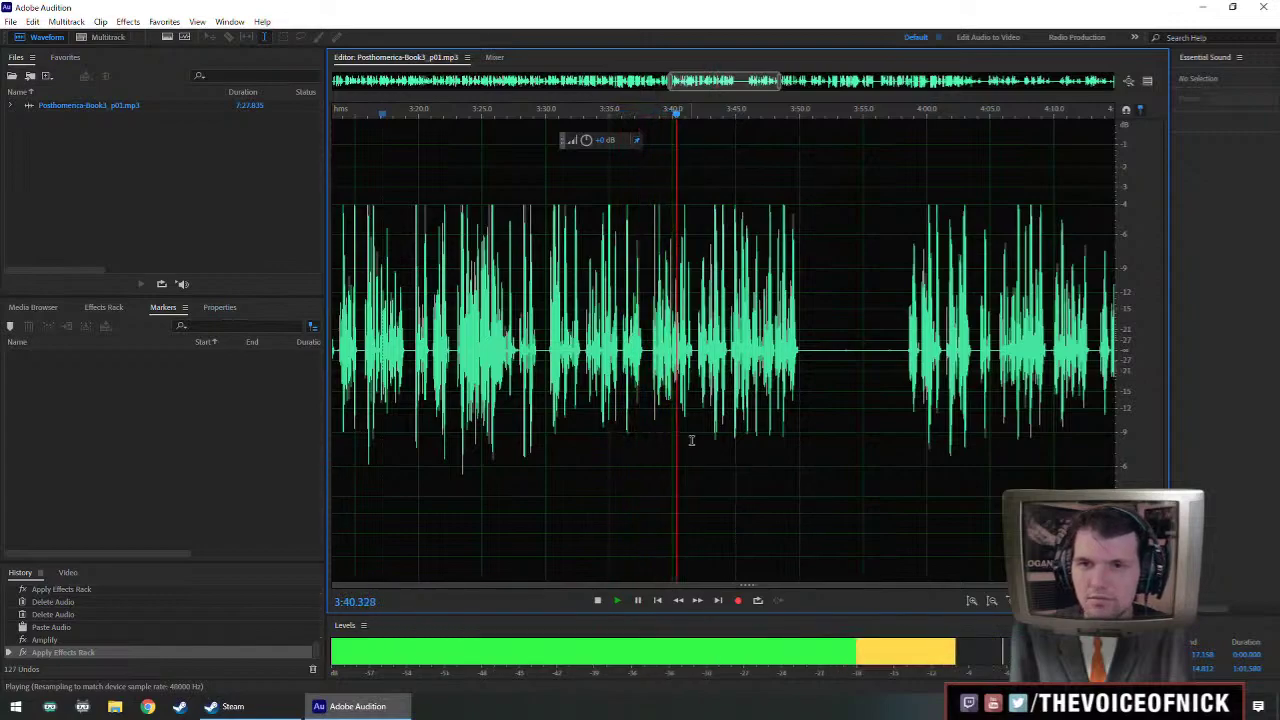
scroll(691, 440, "up", 3)
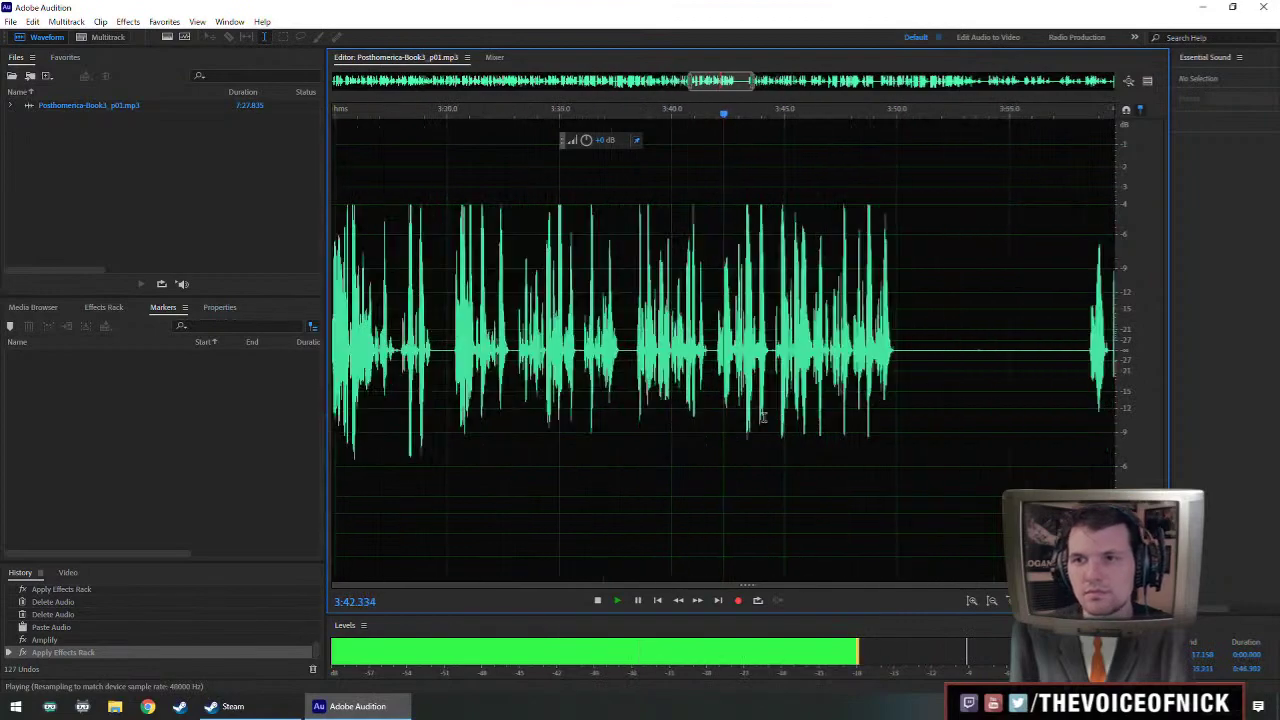
scroll(893, 420, "right", 5)
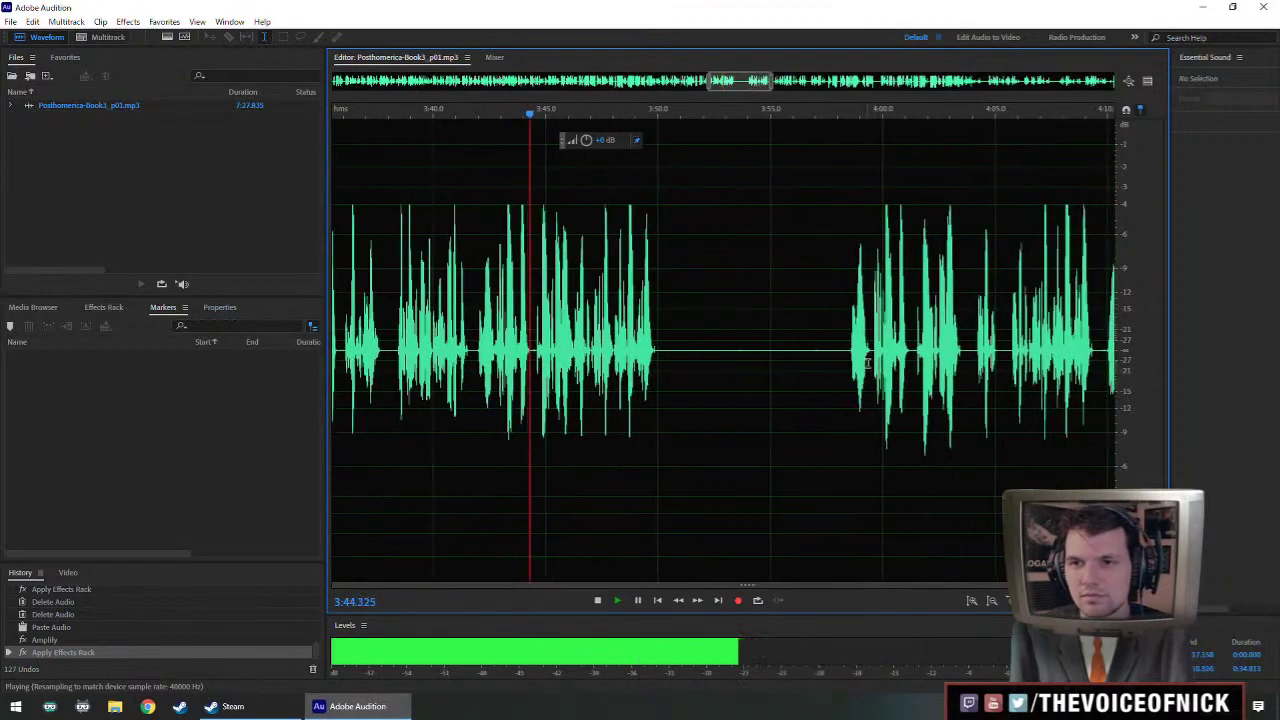
- Compare the repeated takes by playing from about 3:58.4, 3:44.6, 4:05.8 and 3:40.8
key("space")
left_click(845, 362)
key("space")
scroll(737, 367, "left", 1)
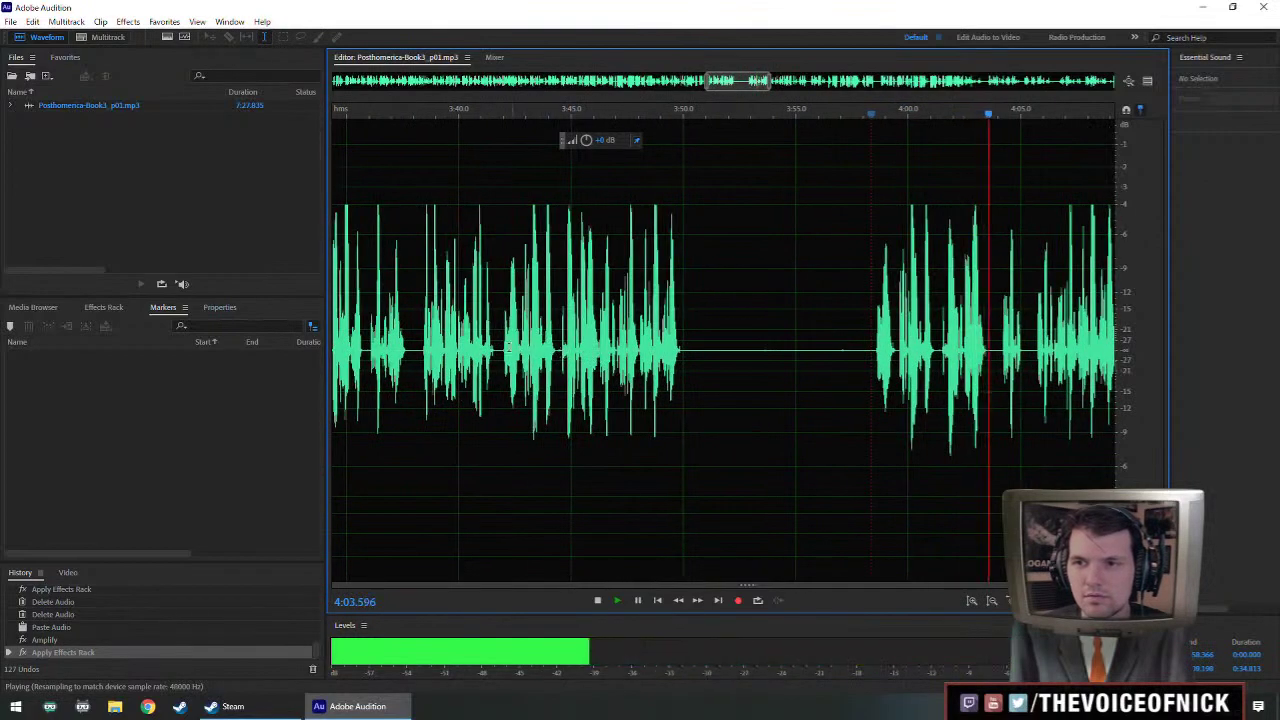
left_click(563, 354)
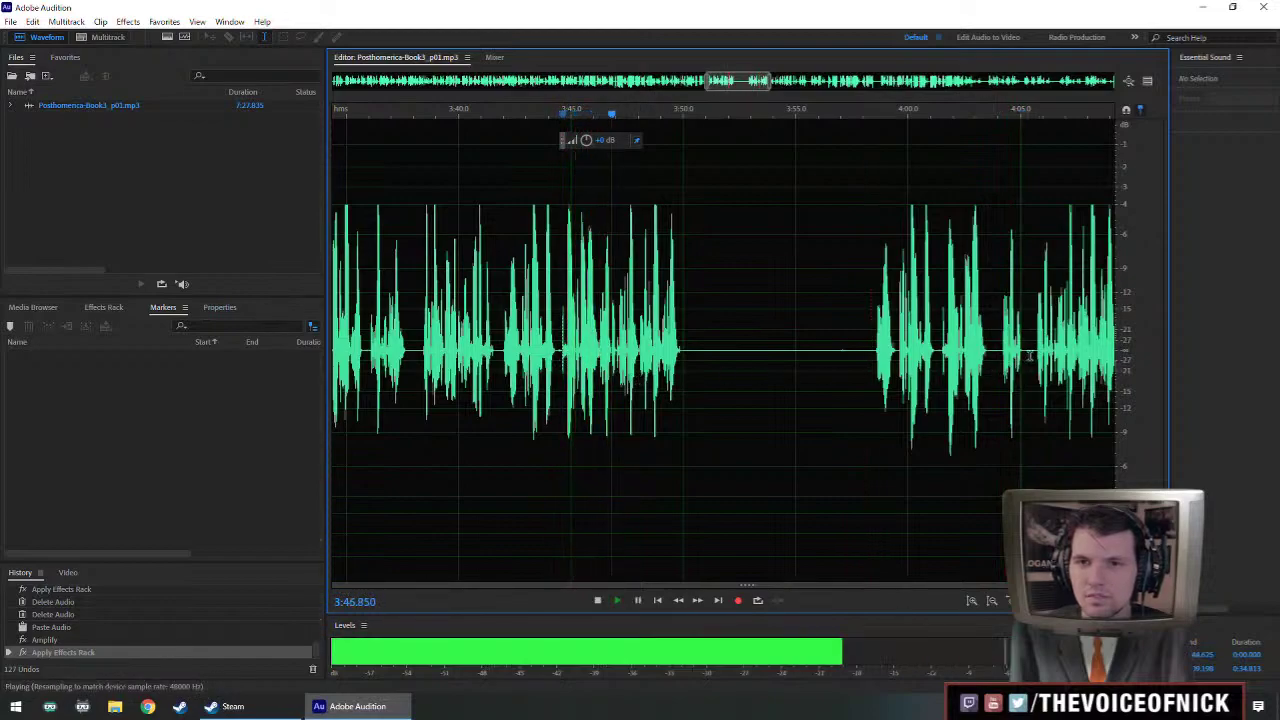
scroll(1035, 352, "down", 3)
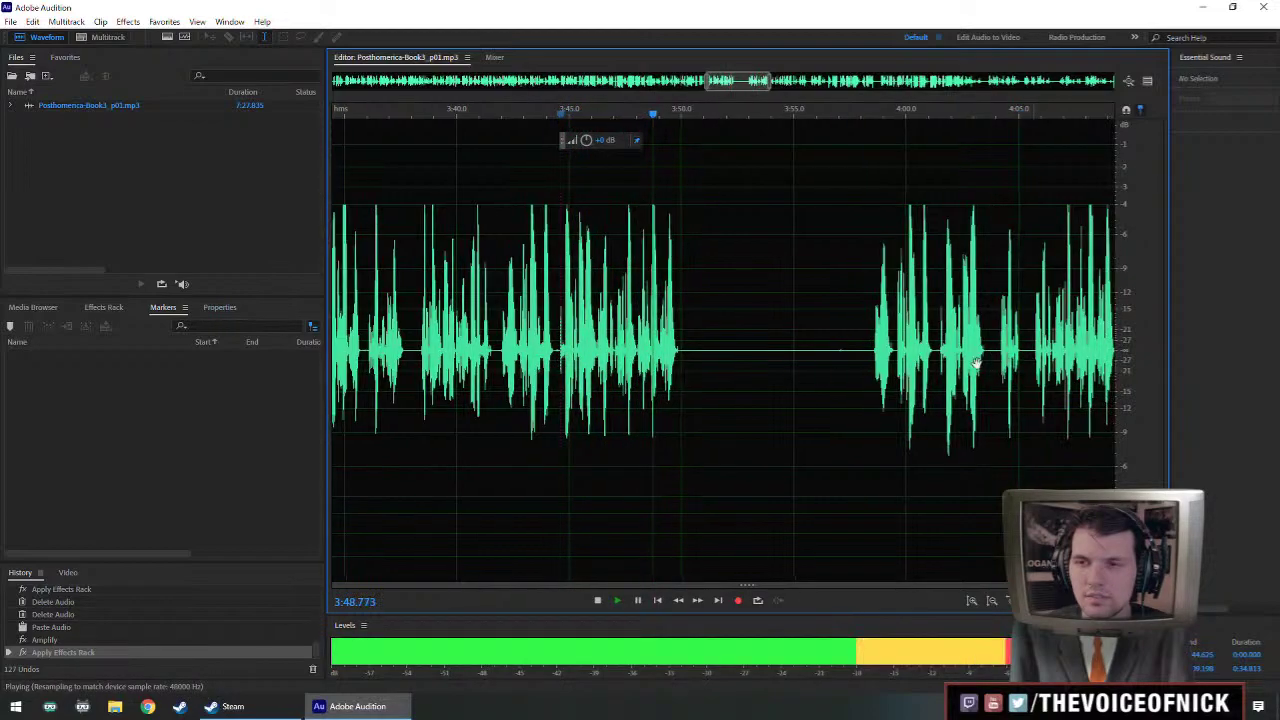
left_click(907, 352)
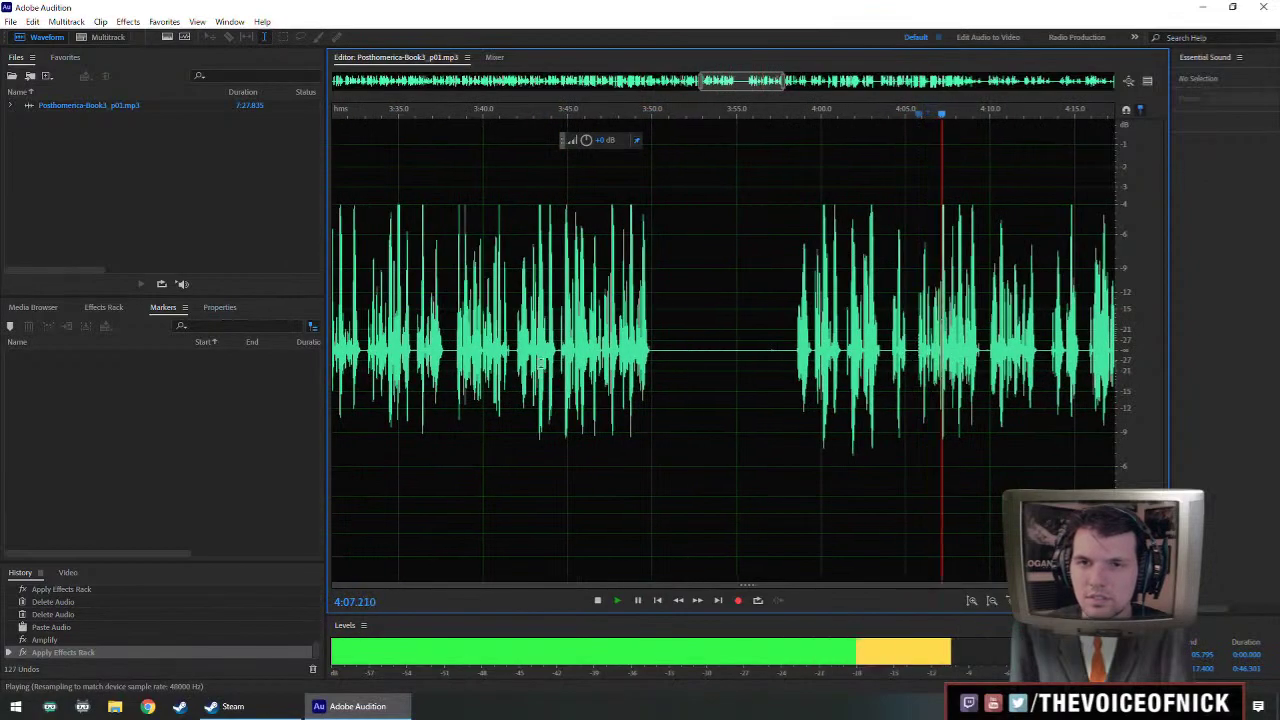
scroll(746, 355, "down", 1)
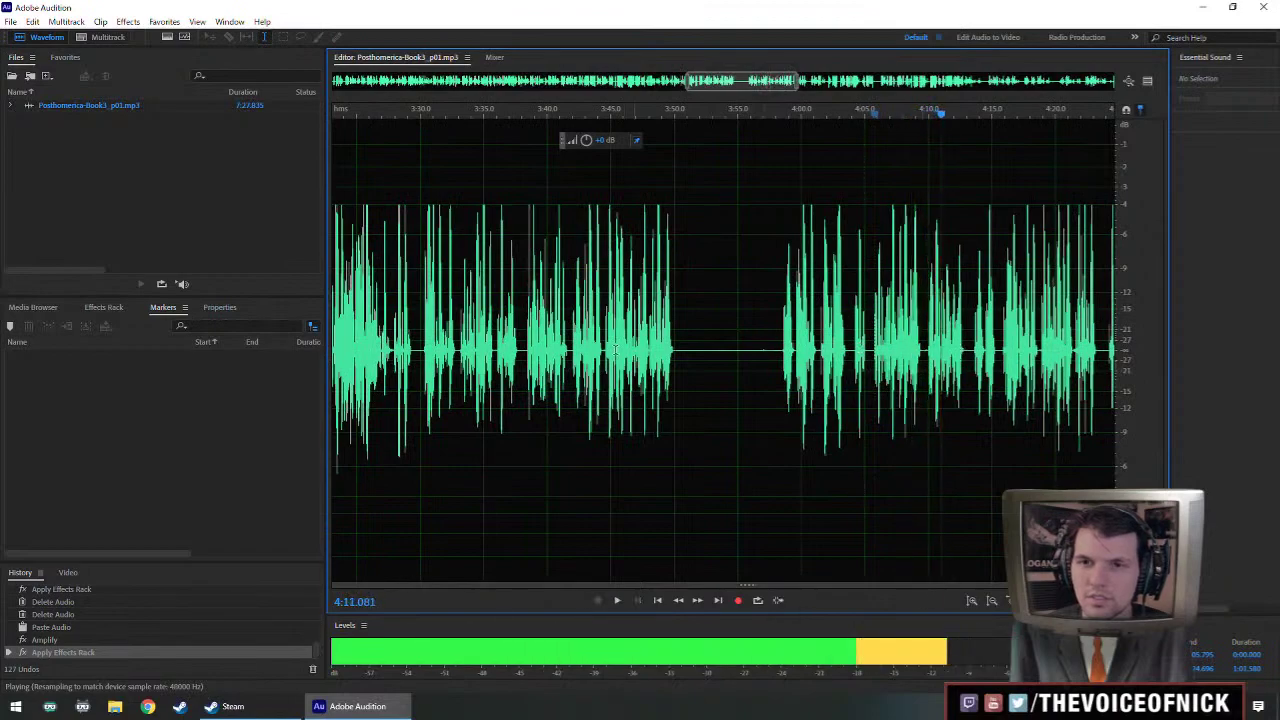
key("space")
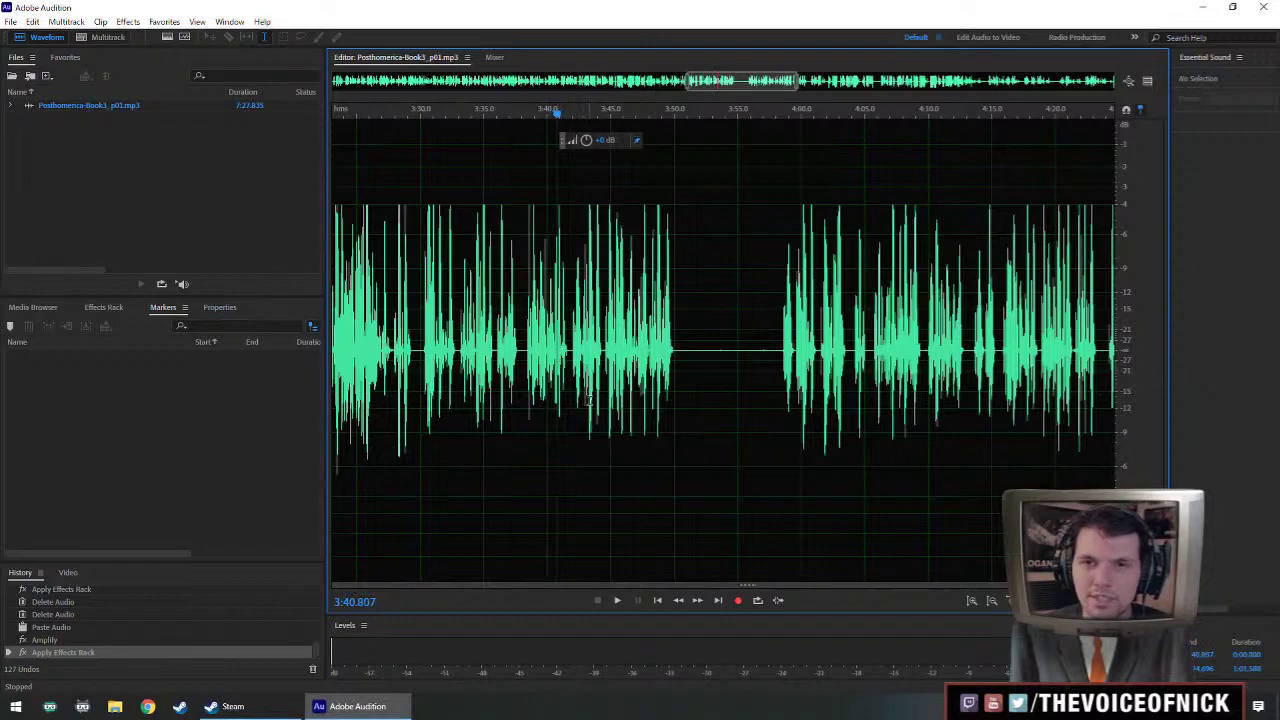
key("space")
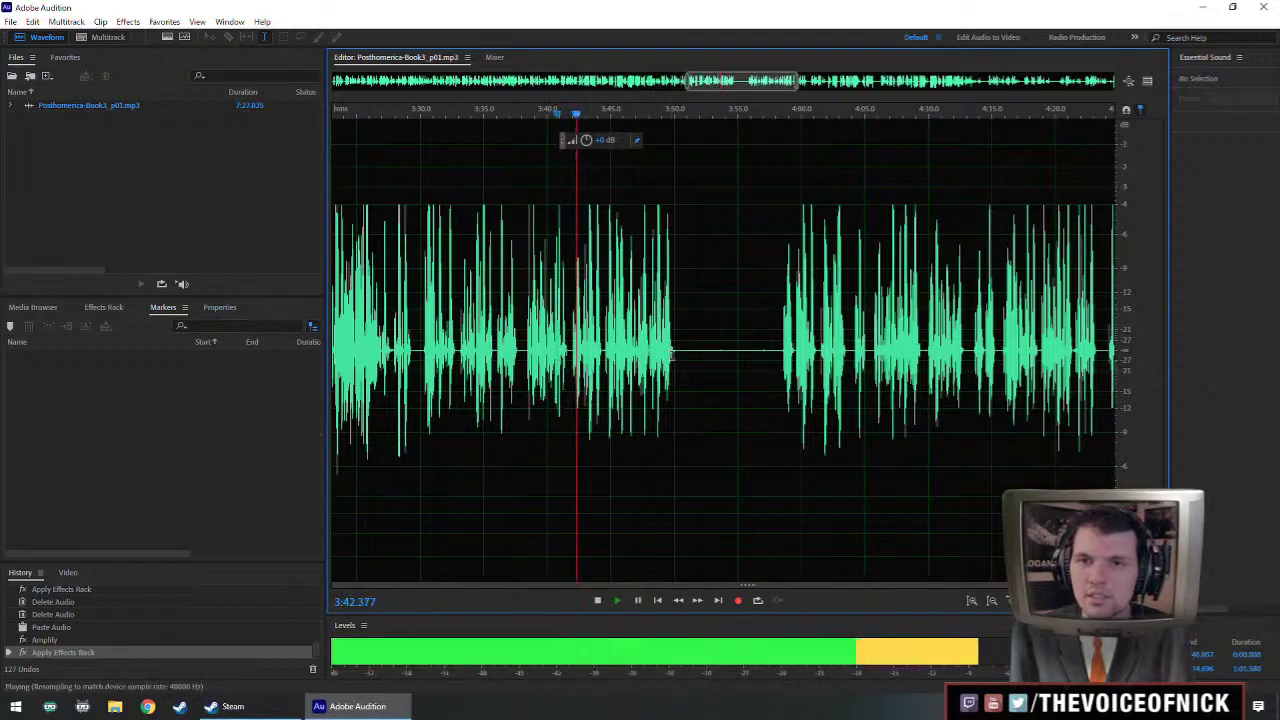
- Delete the silence and repeated takes from about 3:50.0 to 4:09.4 and play the join from about 3:48.5
left_click_drag(674, 355, 920, 365)
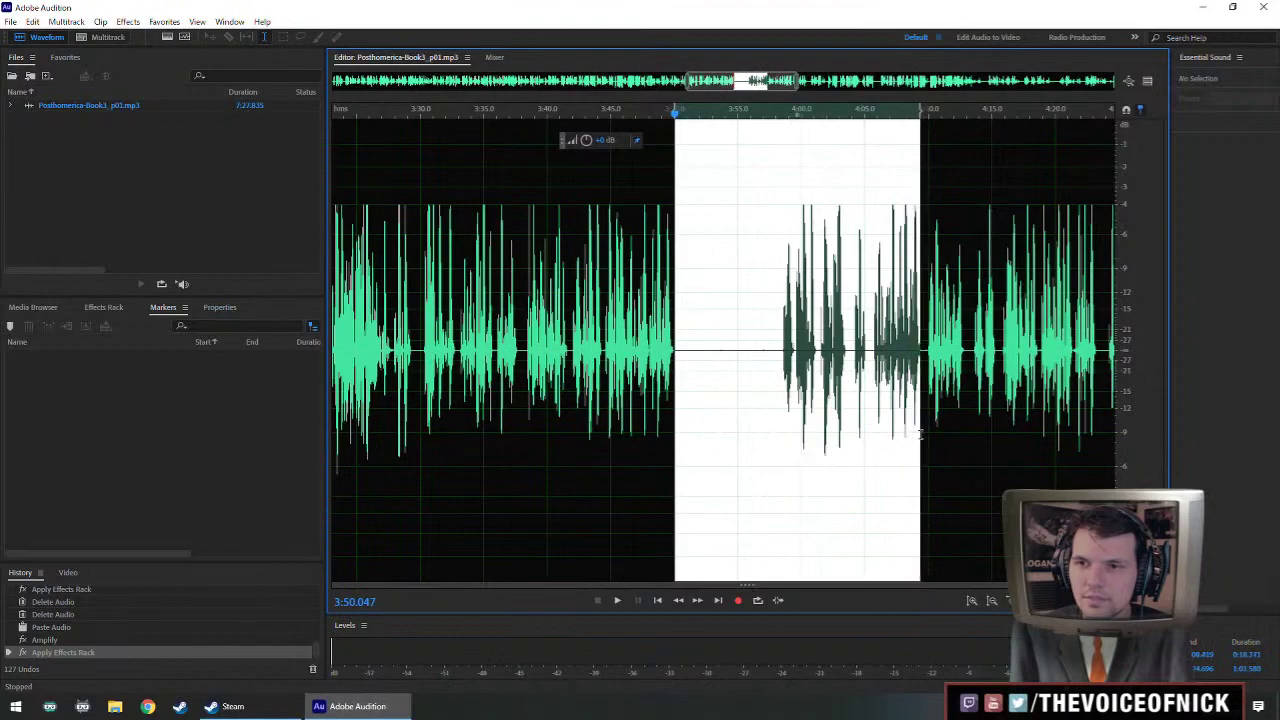
key("Delete")
scroll(675, 345, "up", 2)
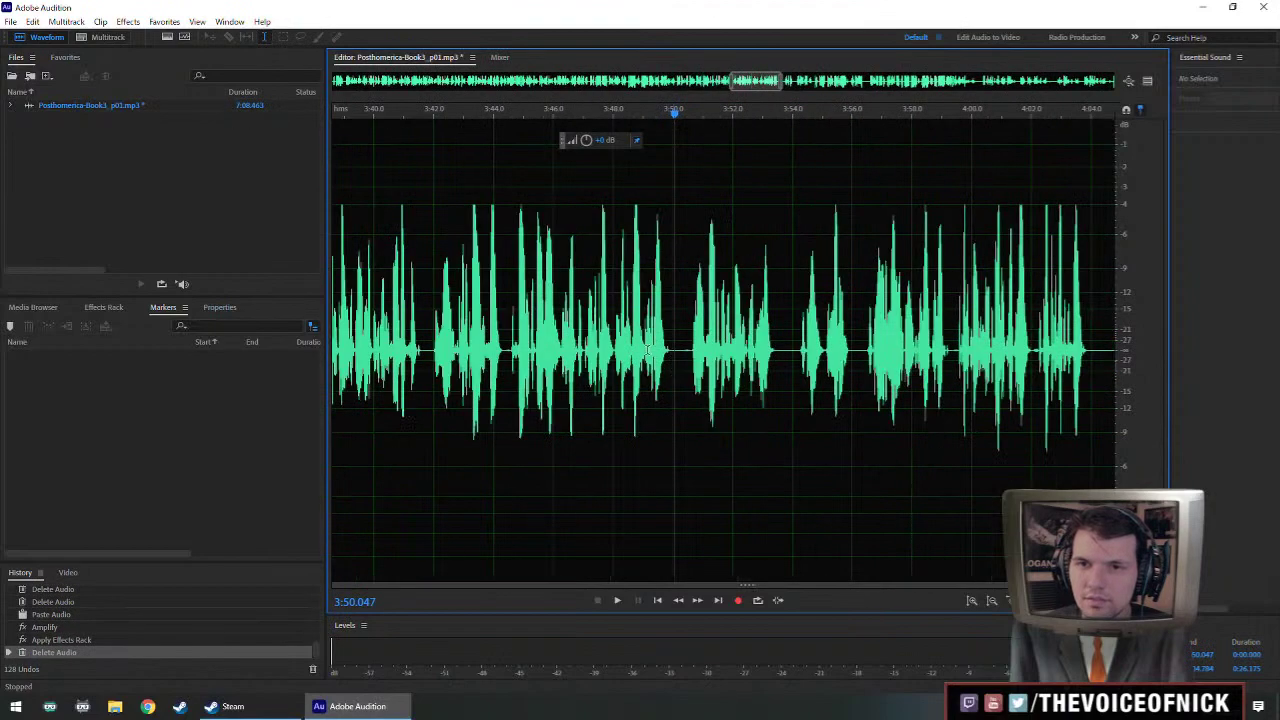
key("space")
scroll(680, 370, "up", 2)
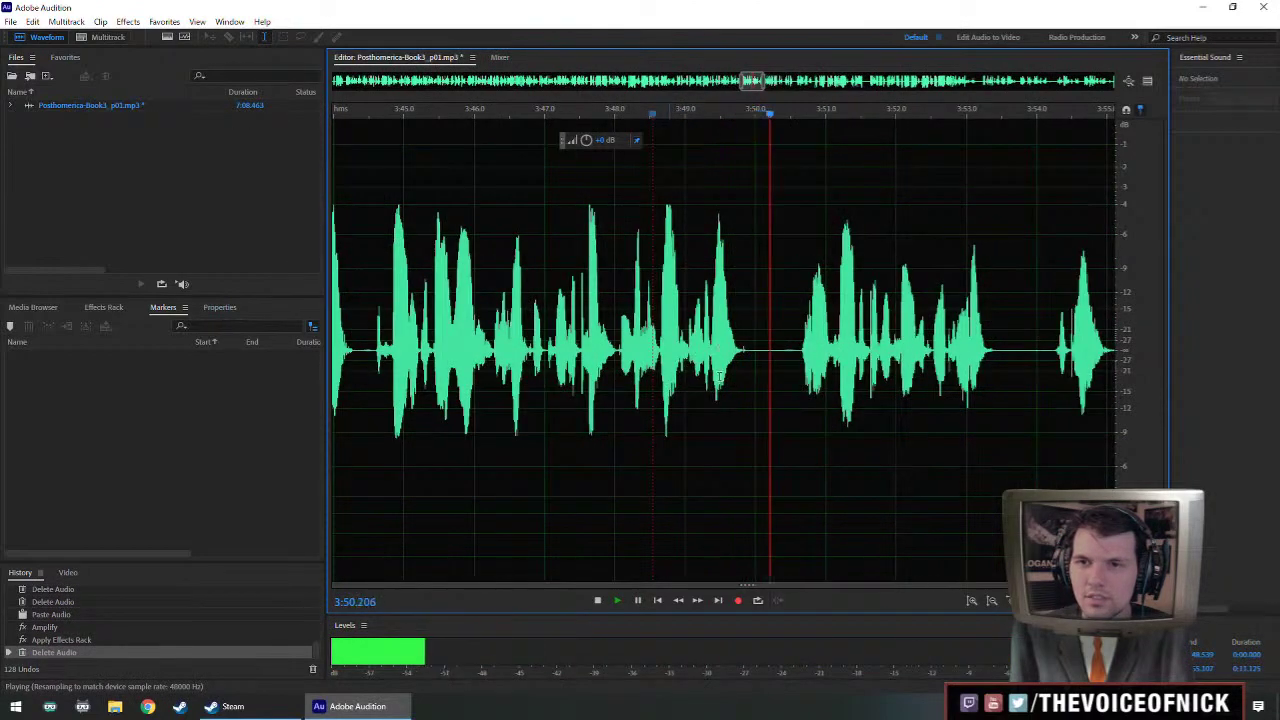
- Shorten the pause at about 3:50 by roughly 0.1 seconds and play the result from about 3:48.3
key("space")
left_click_drag(754, 355, 763, 355)
key("Delete")
left_click(637, 309)
key("space")
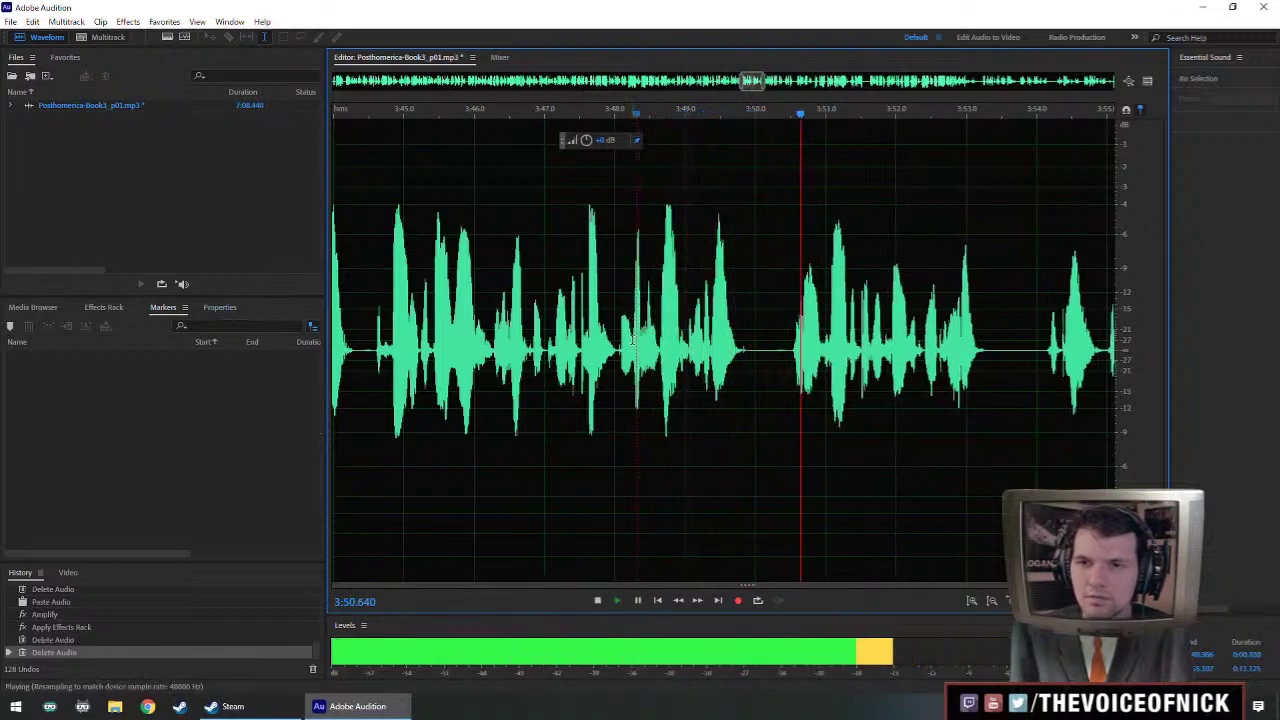
scroll(632, 340, "down", 3)
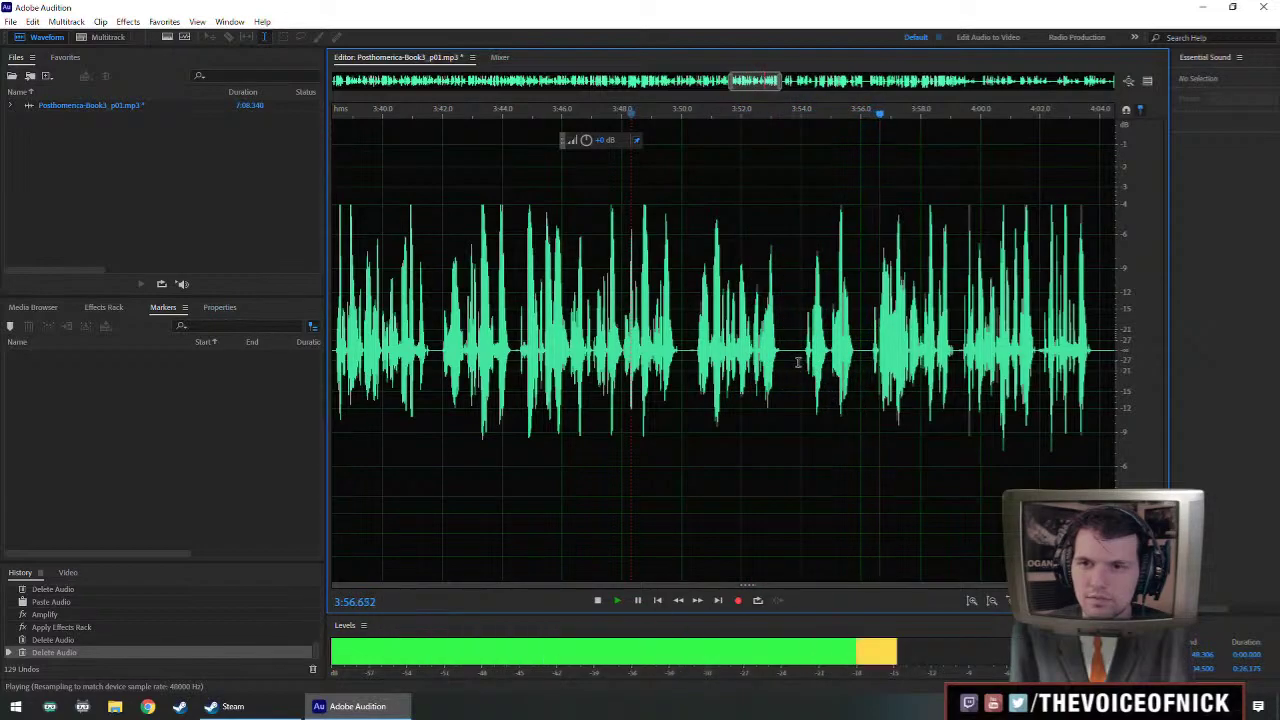
- Delete the rejected take from about 3:54.0 to 3:56.3 and play the join from about 3:47.7
left_click(800, 362)
left_click_drag(800, 362, 875, 362)
key("Delete")
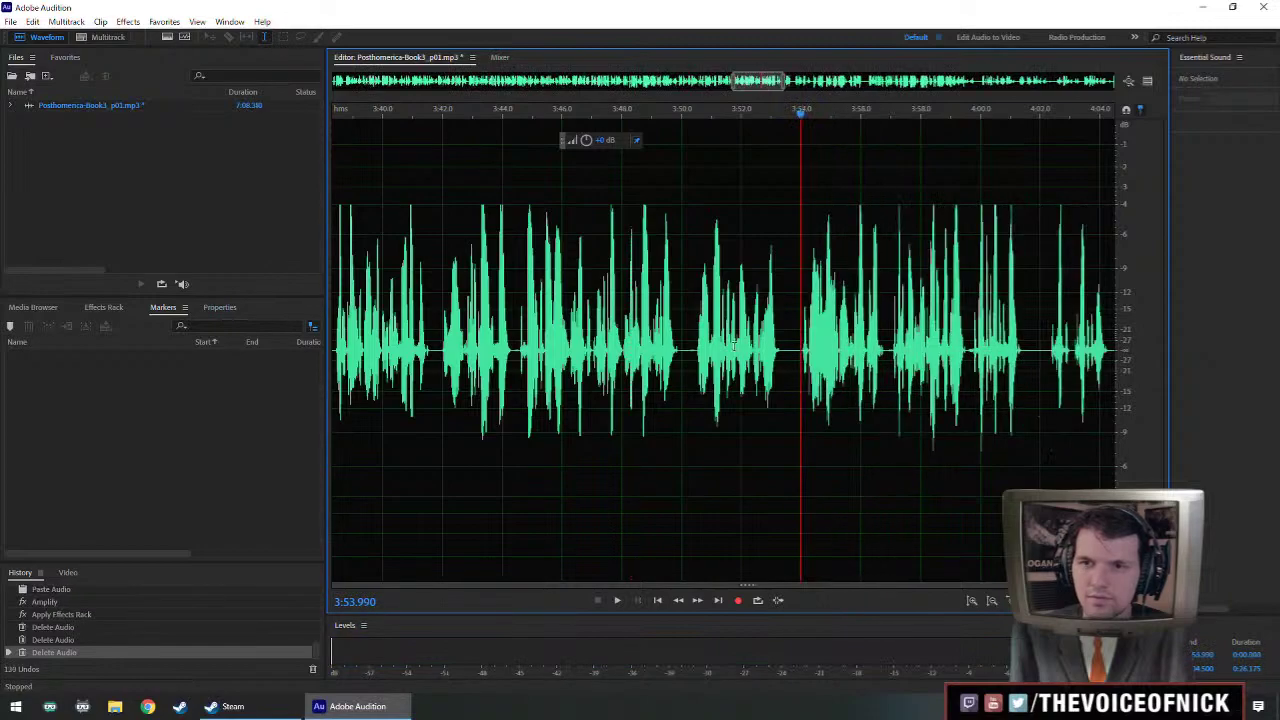
left_click(611, 322)
key("space")
scroll(611, 322, "down", 2)
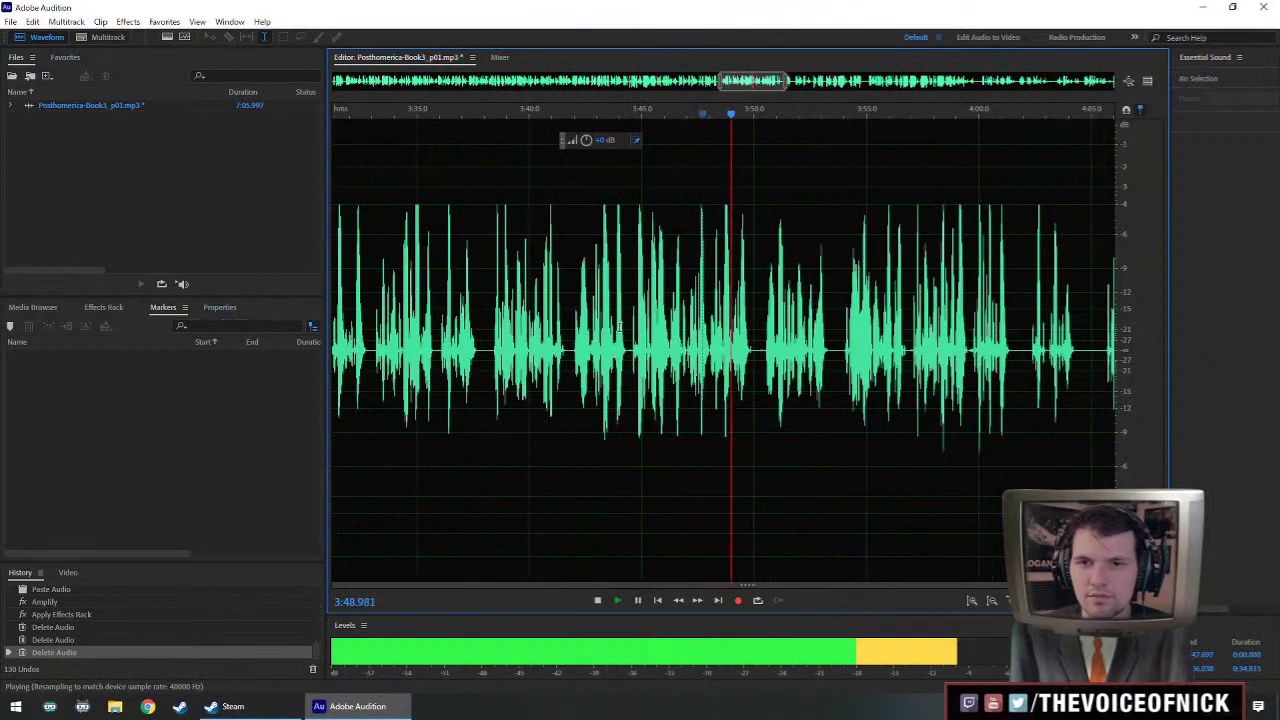
- Play the narration from about 3:42.6 to about 3:55 to check the joins and phrase levels
left_click(589, 349)
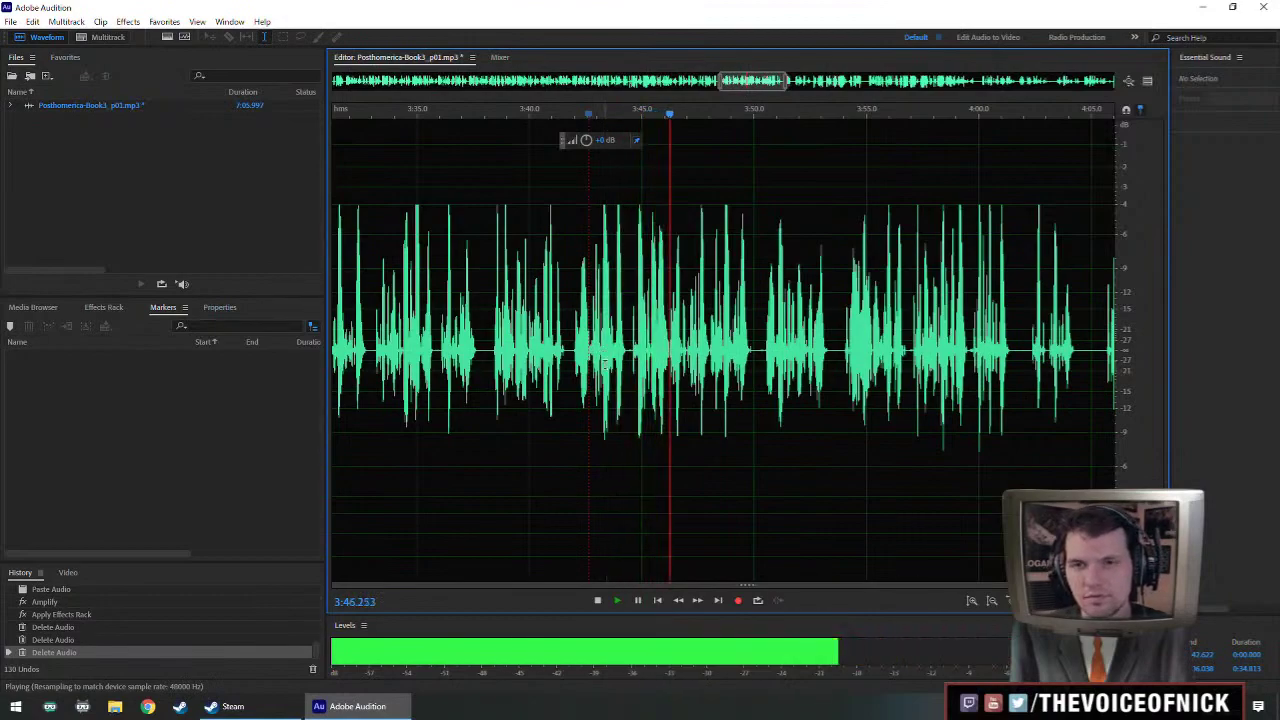
scroll(695, 362, "up", 2)
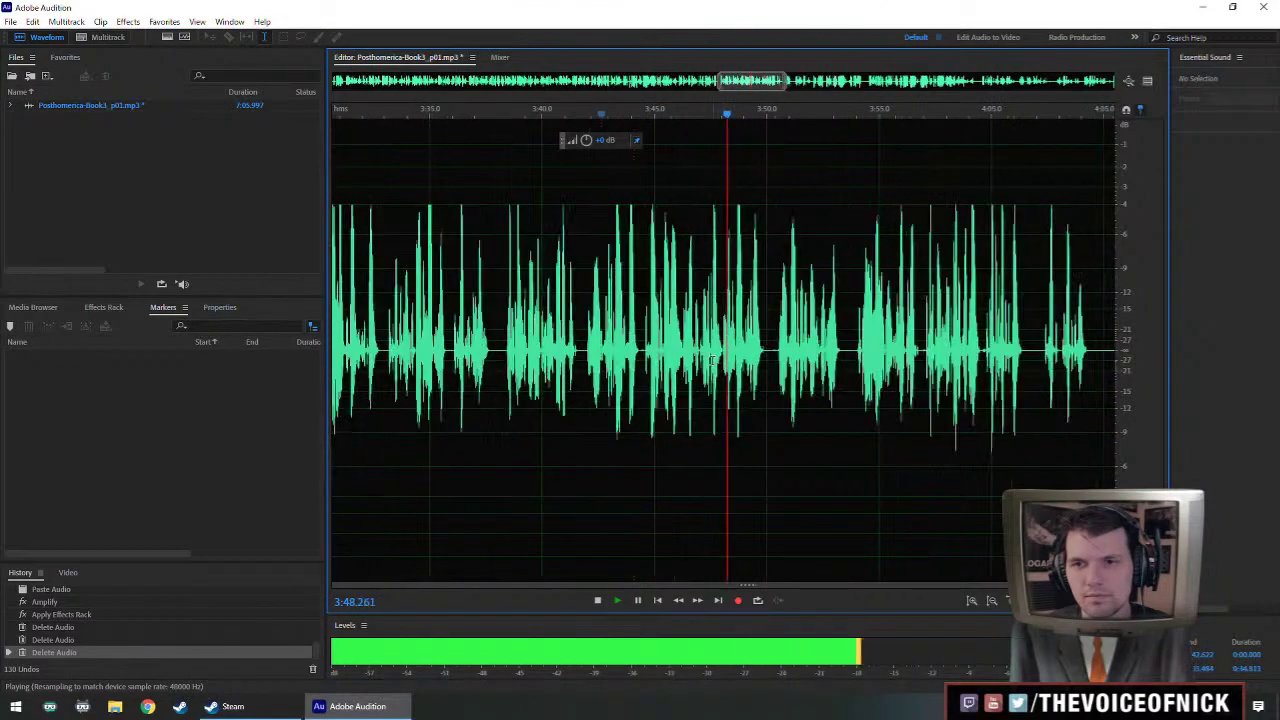
mouse_move(702, 366)
left_mouse_down()
mouse_move(734, 372)
mouse_move(684, 383)
left_mouse_up()
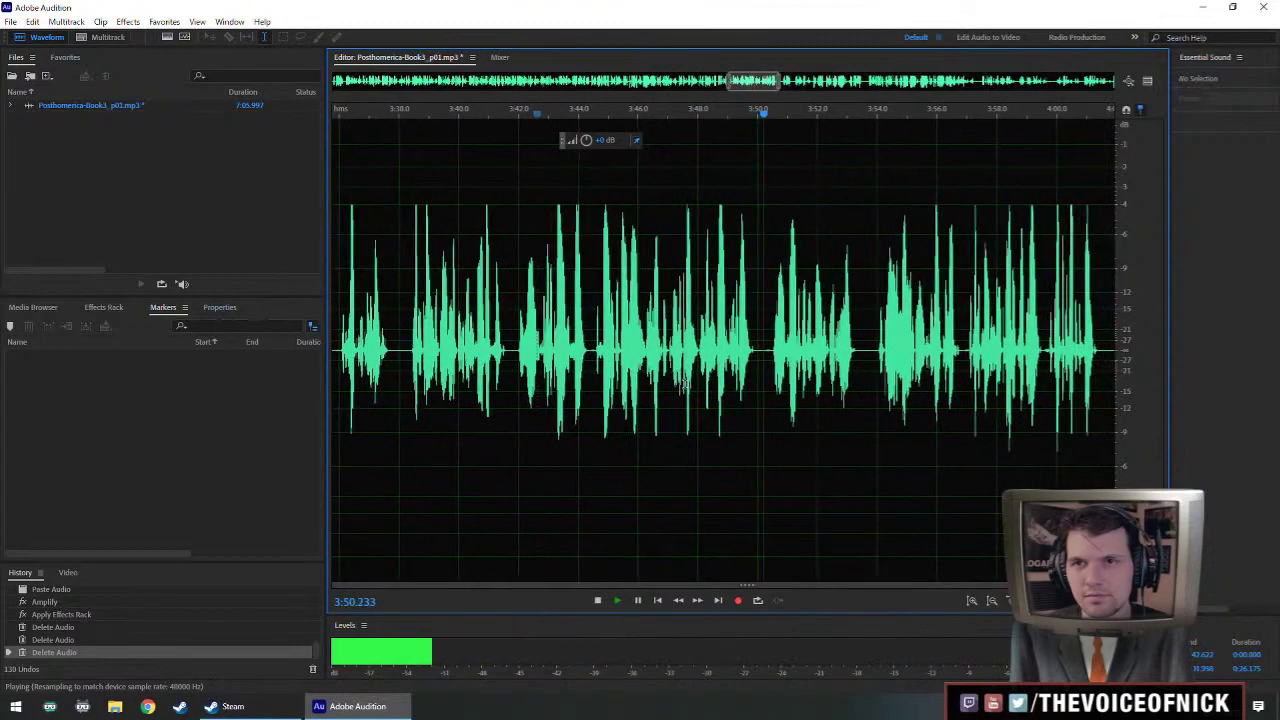
left_click_drag(800, 385, 782, 376)
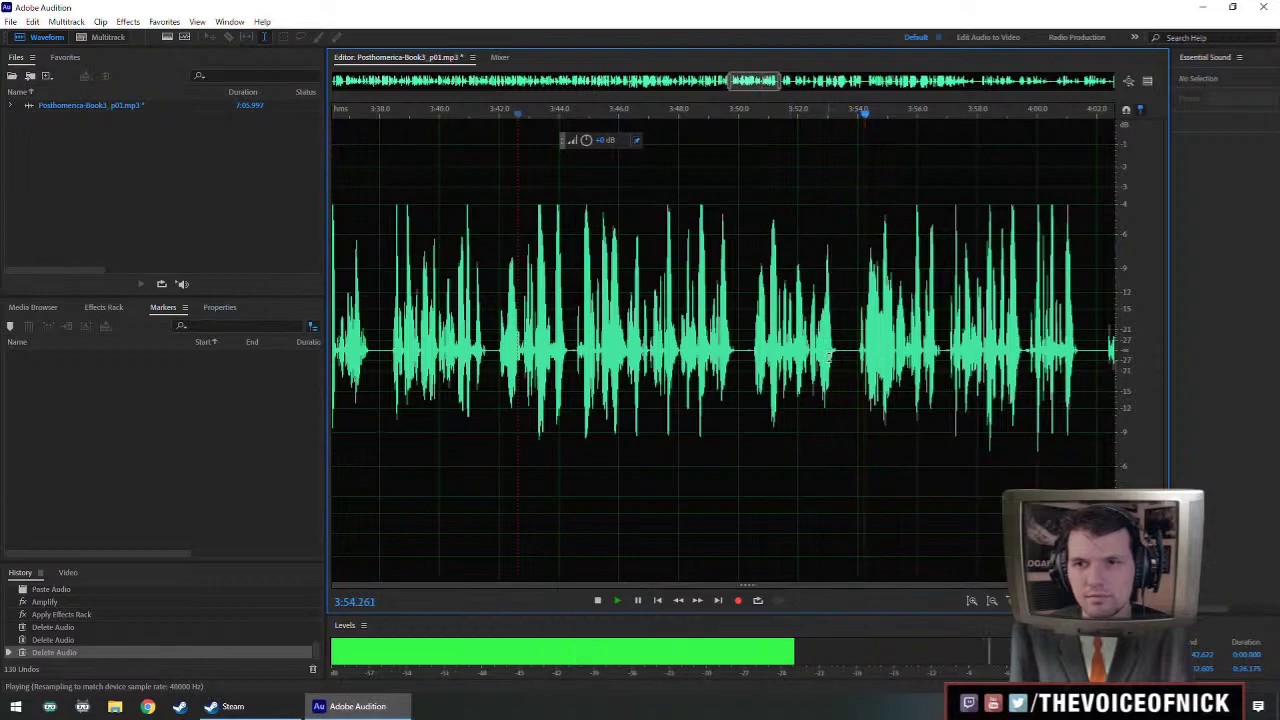
scroll(820, 357, "up", 1)
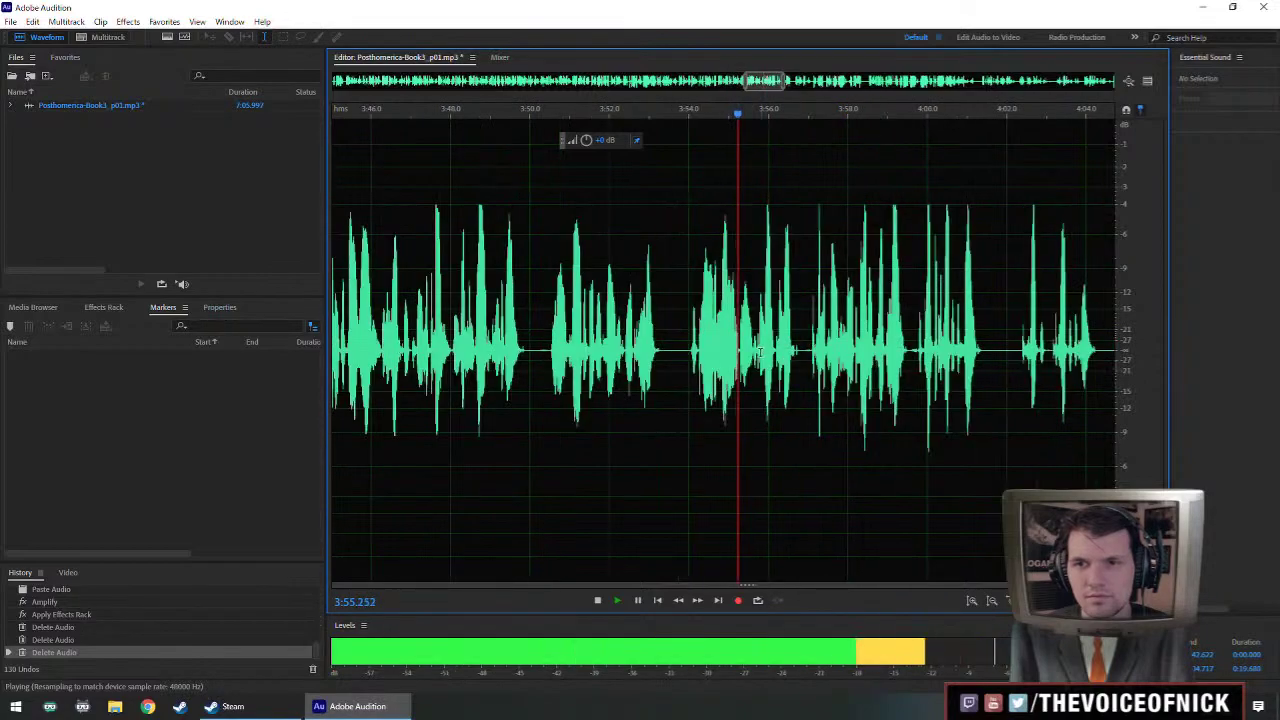
- Raise the volume of the phrase from about 3:50.5 to 3:53.3 to match its neighbours and reapply the Effects Rack to it
left_click(660, 352)
key("space")
left_click_drag(657, 352, 551, 365)
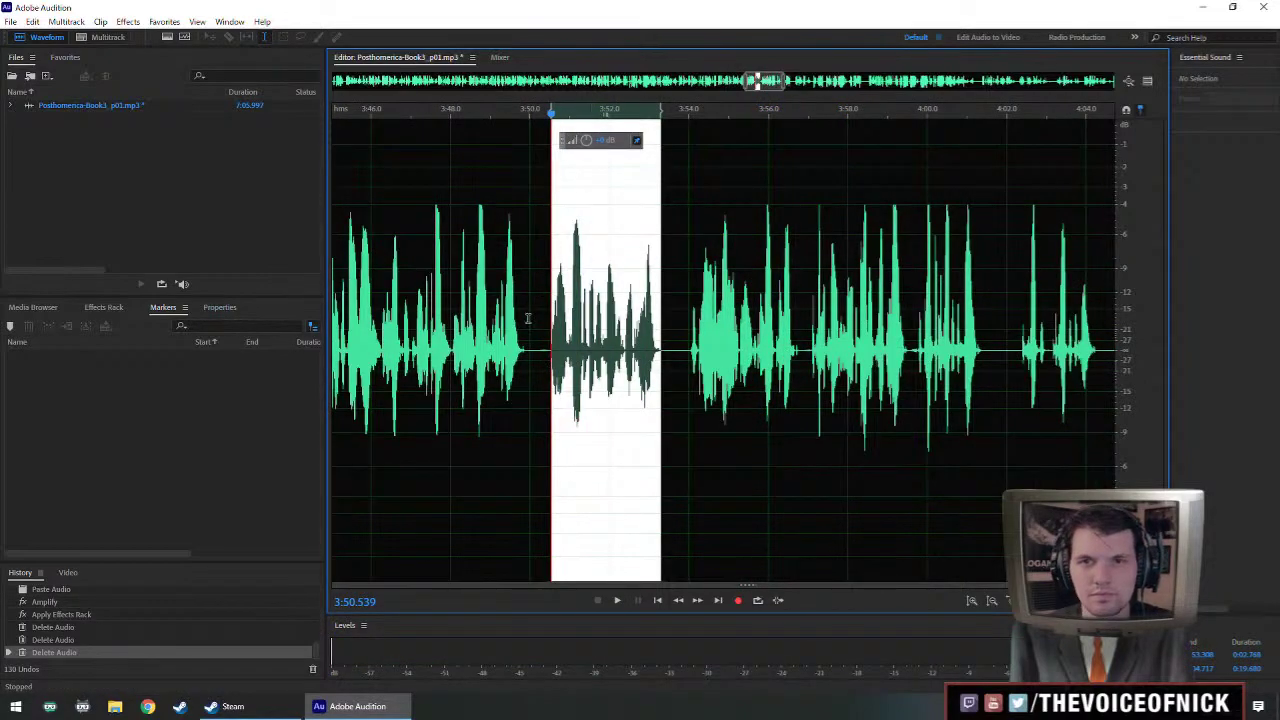
left_click(547, 320)
left_click_drag(548, 327, 660, 340)
left_click_drag(590, 140, 594, 144)
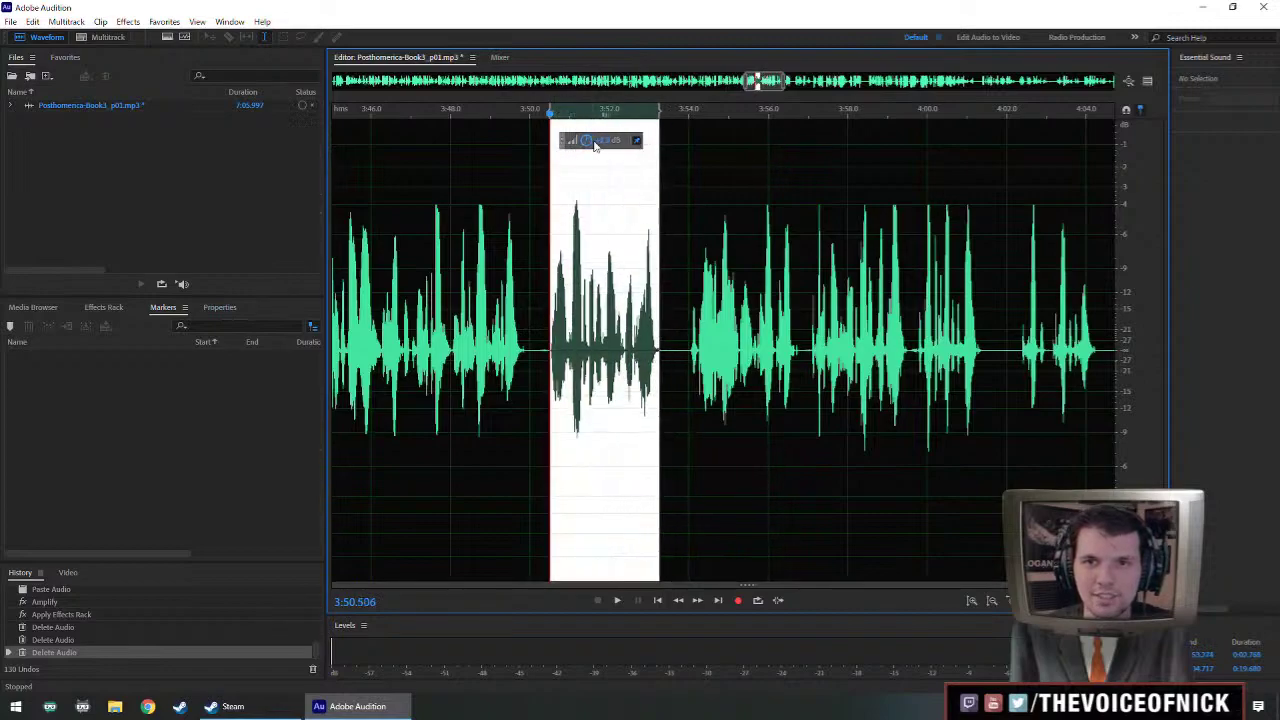
key("ctrl+r")
- Play the narration from about 3:31.4 to about 3:57 to check the amplified phrase against the preceding phrases
left_click(438, 305)
scroll(448, 302, "down", 2)
left_click_drag(465, 305, 641, 310)
scroll(641, 310, "down", 2)
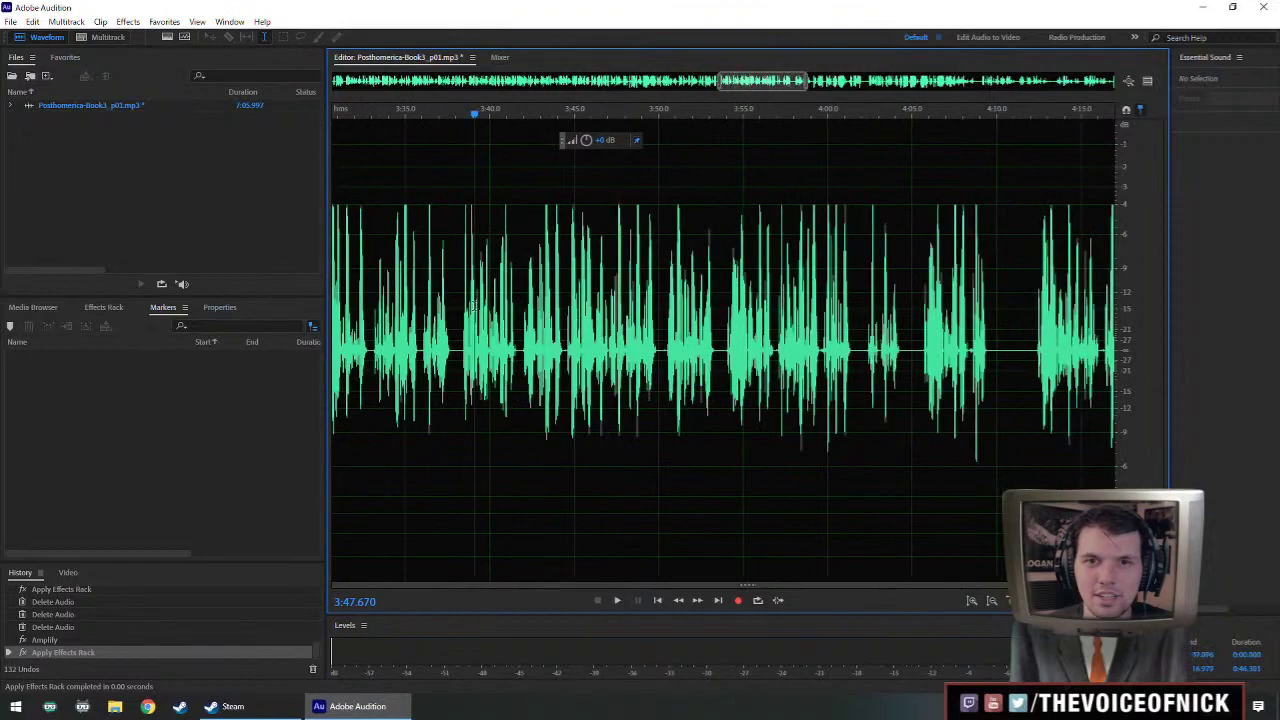
scroll(466, 327, "down", 2)
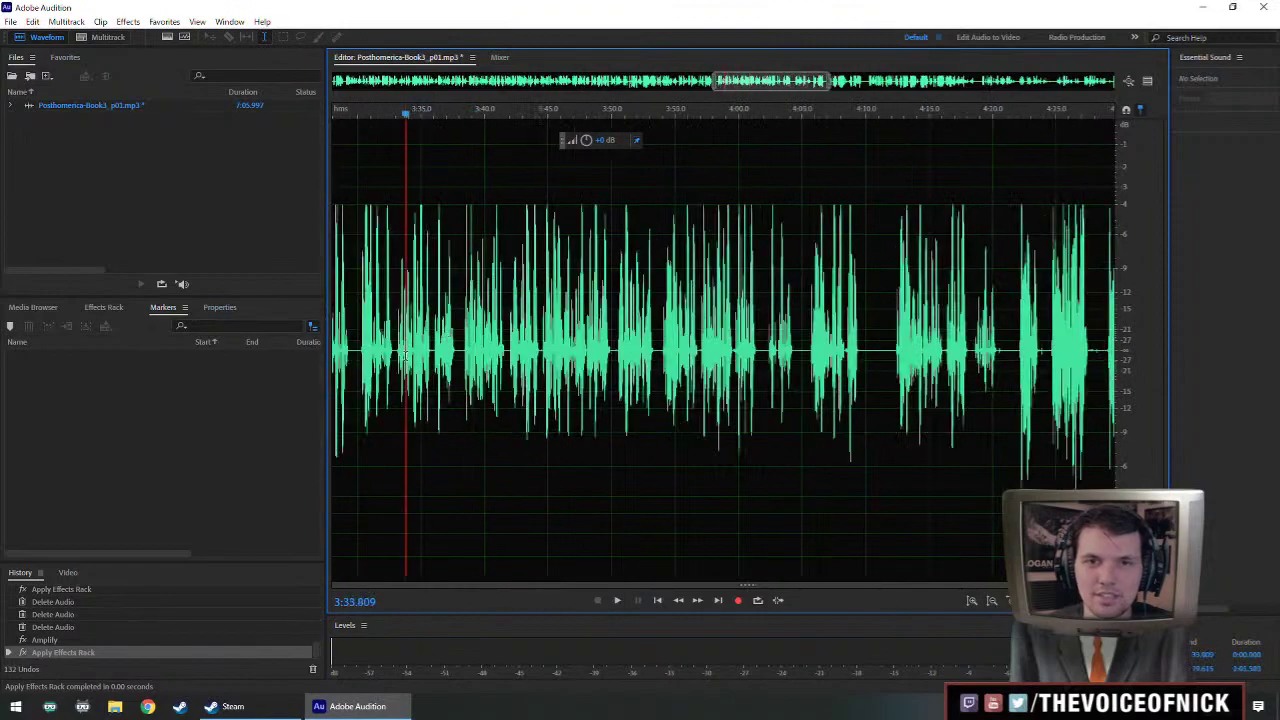
scroll(450, 358, "down", 3)
scroll(398, 320, "up", 3)
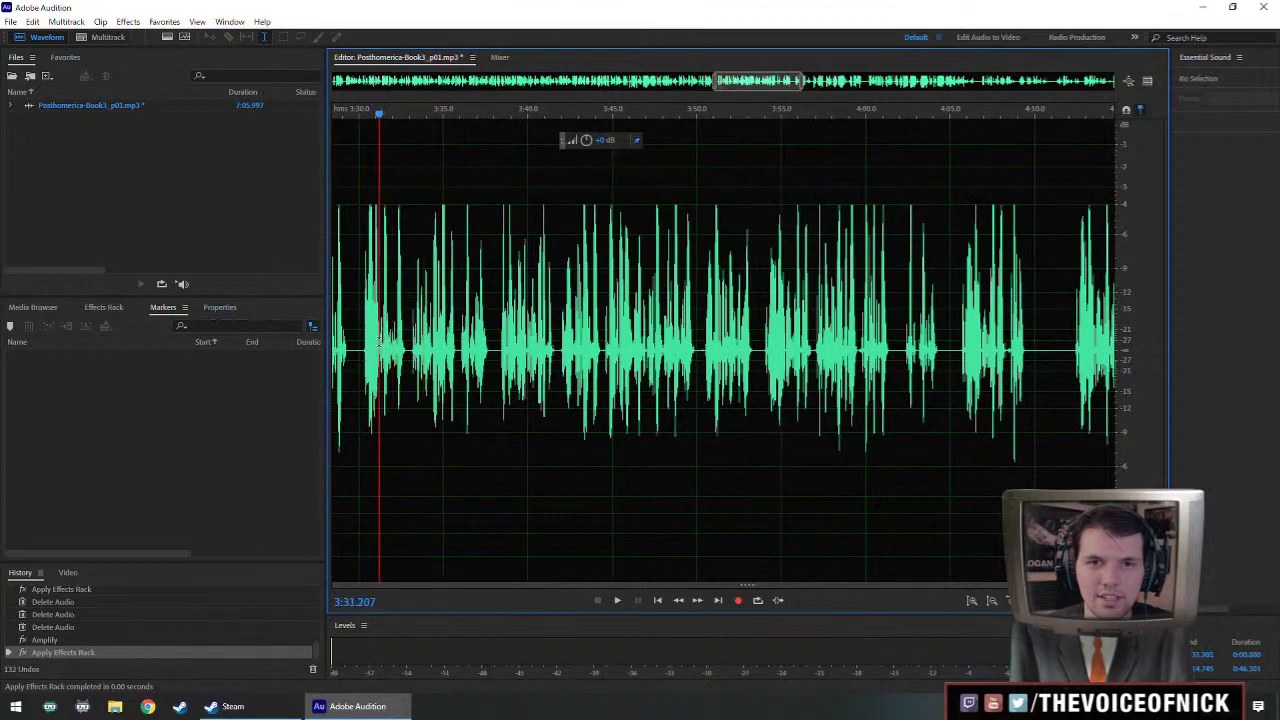
scroll(378, 352, "up", 3)
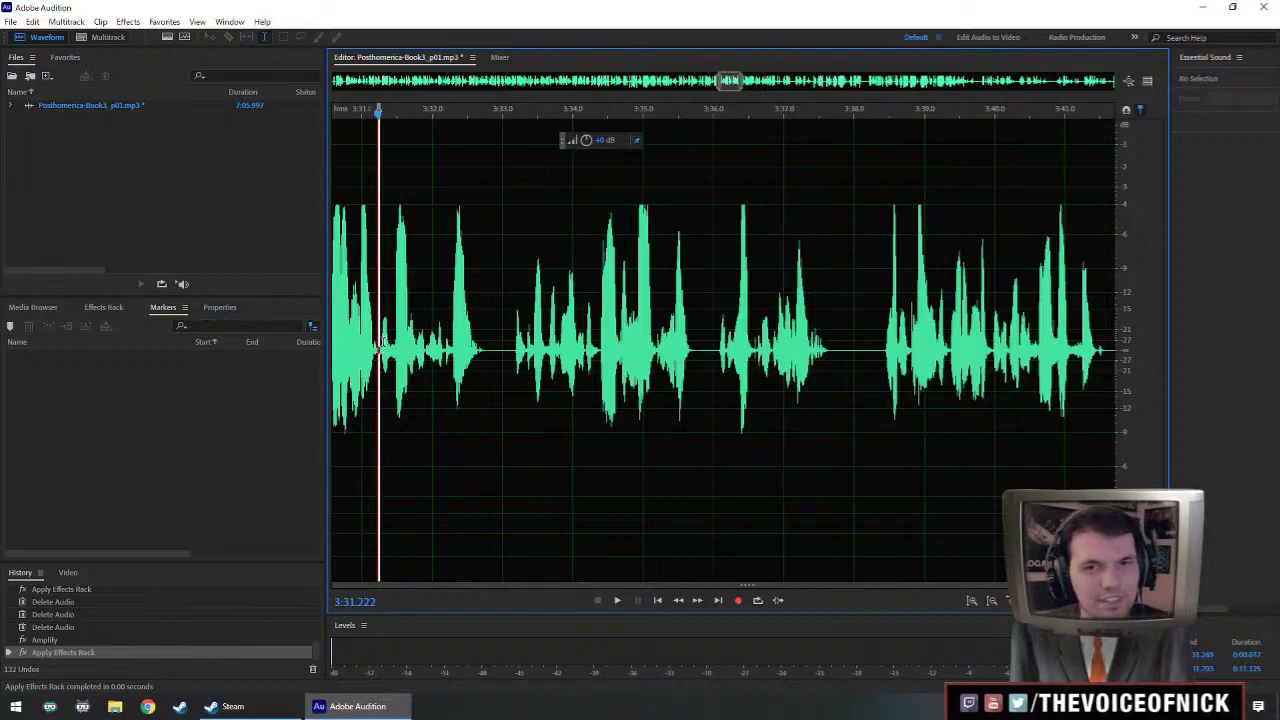
scroll(383, 344, "down", 1)
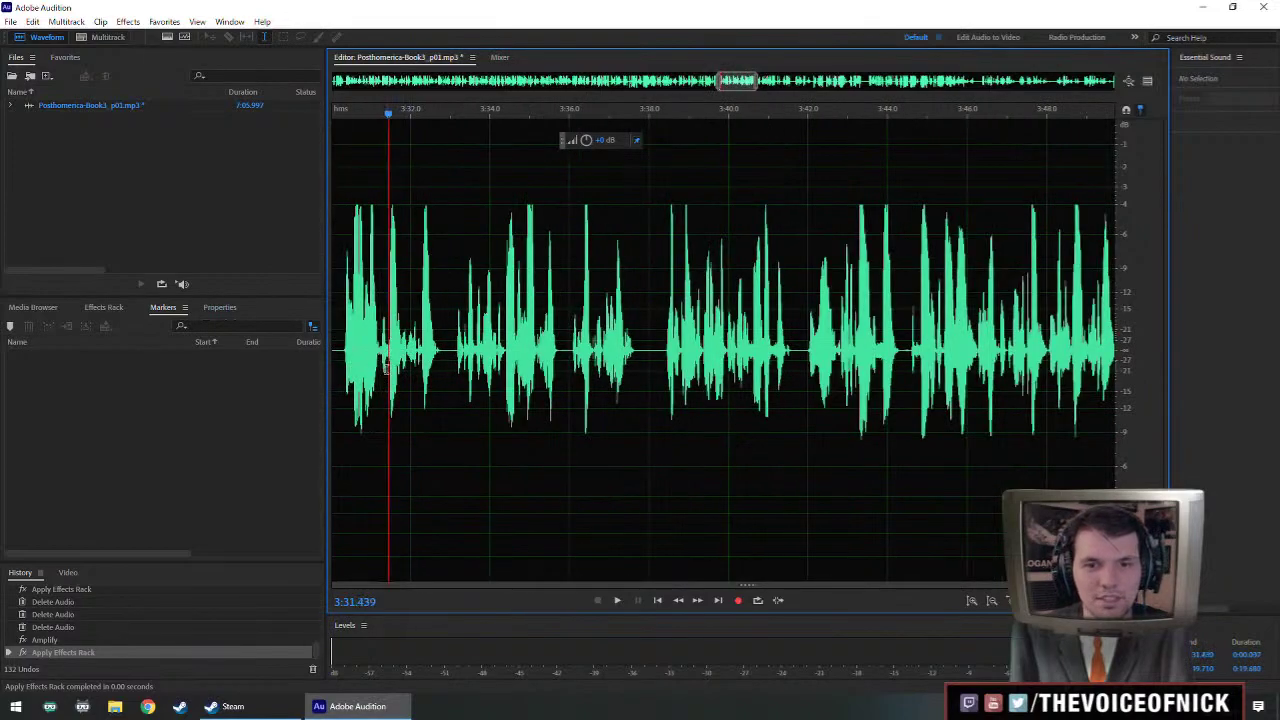
left_click_drag(386, 369, 620, 401)
scroll(643, 345, "down", 2)
scroll(769, 363, "down", 1)
scroll(769, 365, "up", 1)
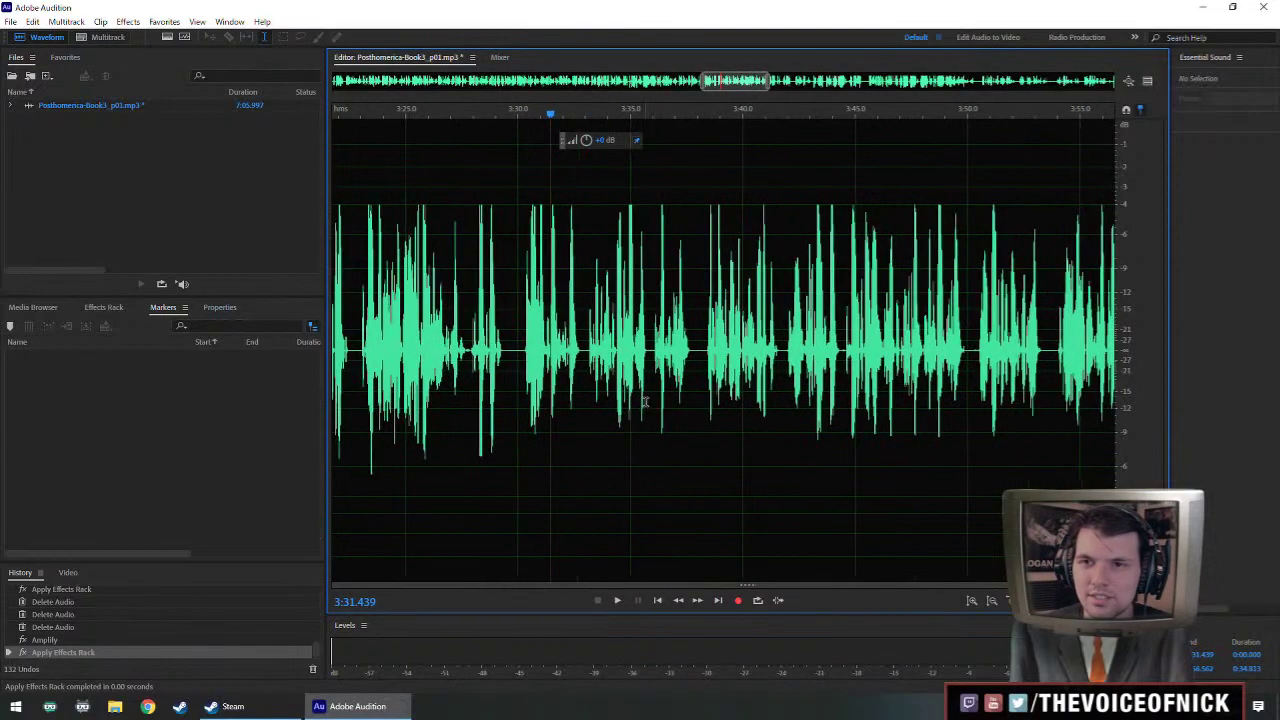
scroll(659, 381, "down", 1)
scroll(662, 334, "down", 2)
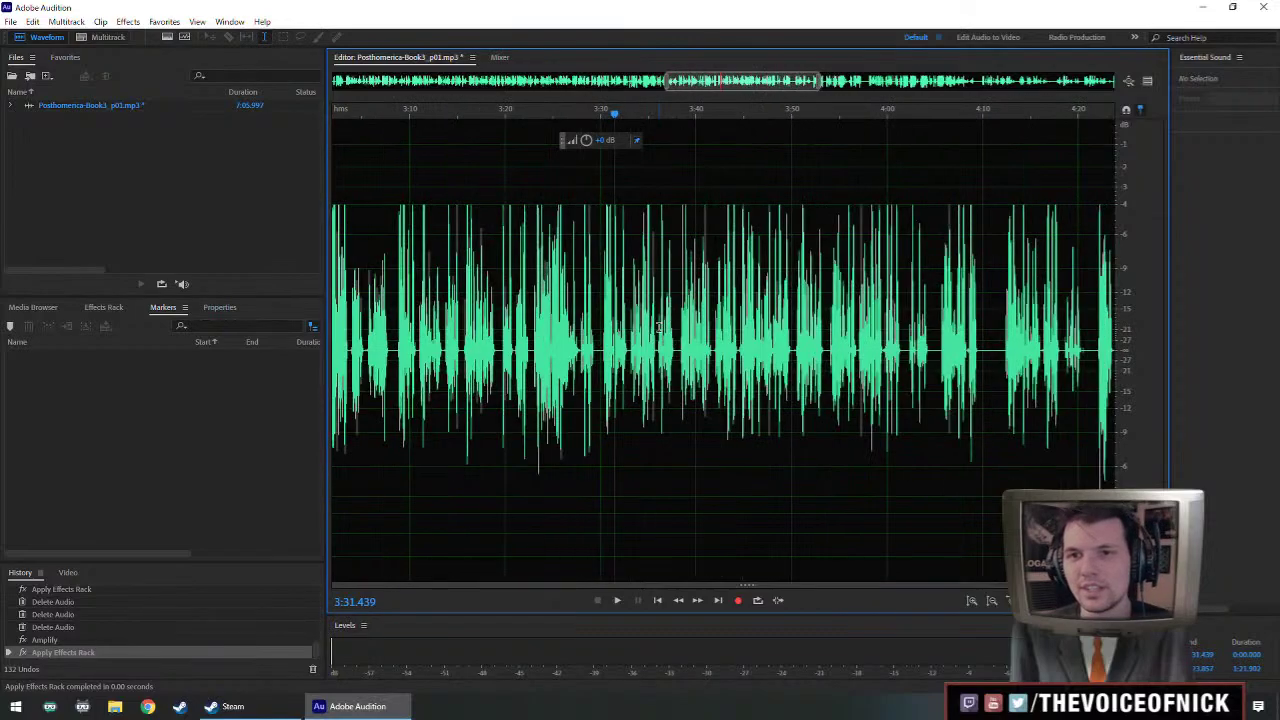
key("space")
scroll(633, 364, "down", 1)
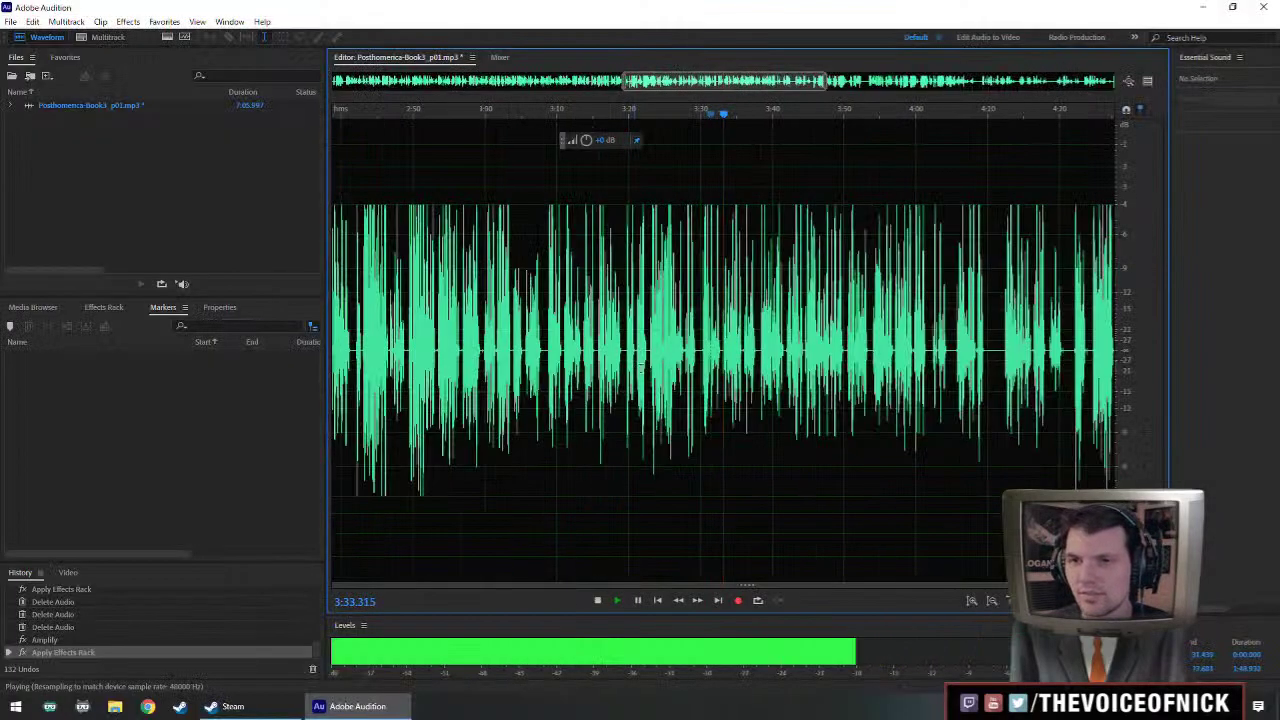
scroll(700, 374, "down", 1)
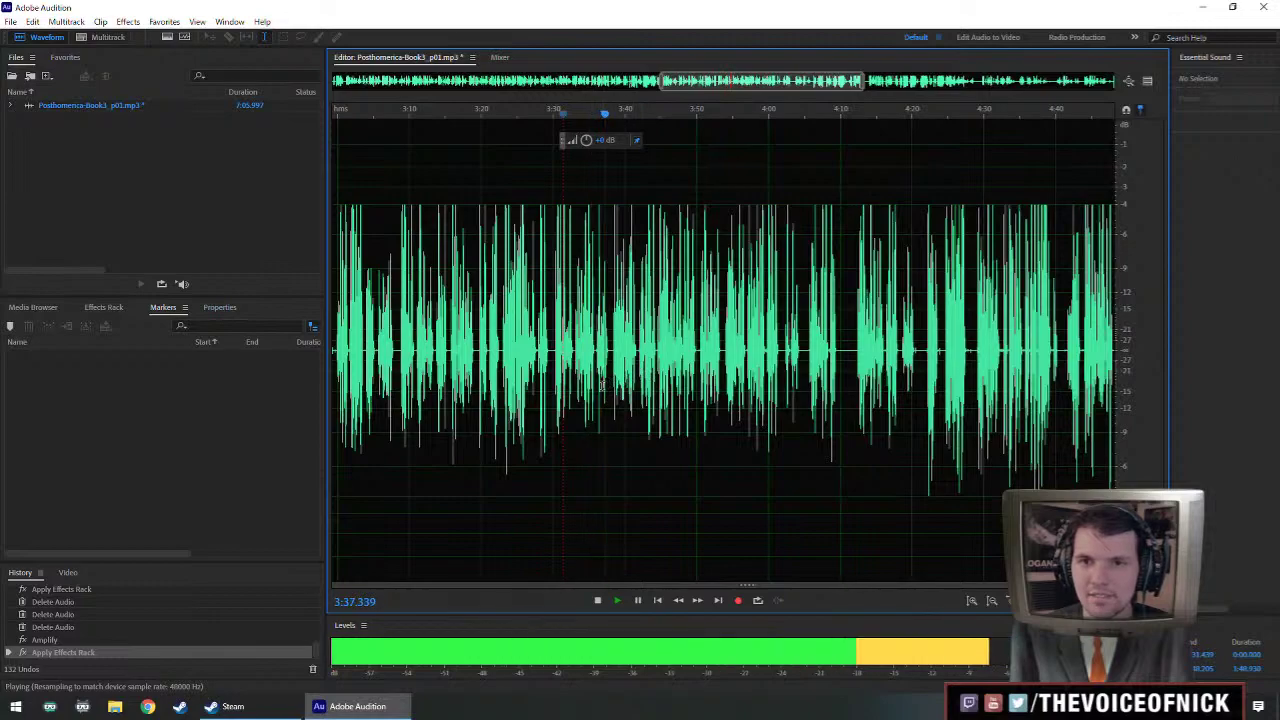
left_click_drag(619, 387, 613, 390)
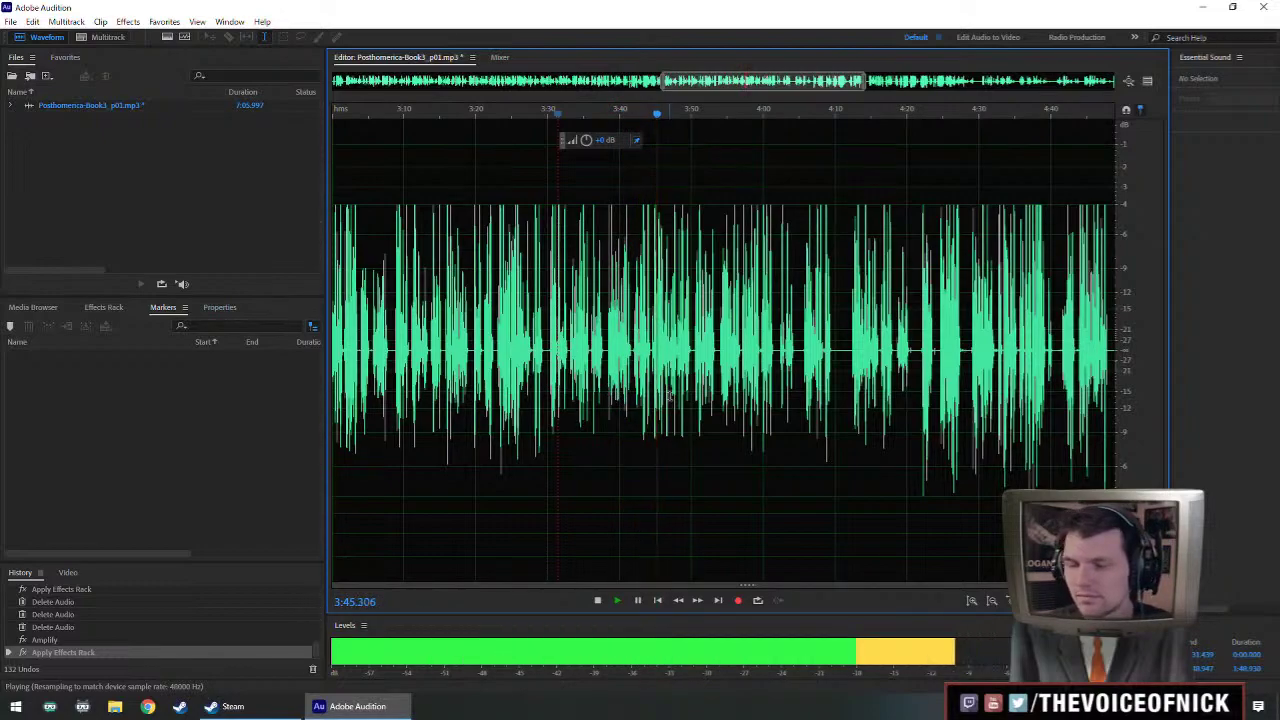
scroll(670, 395, "up", 3)
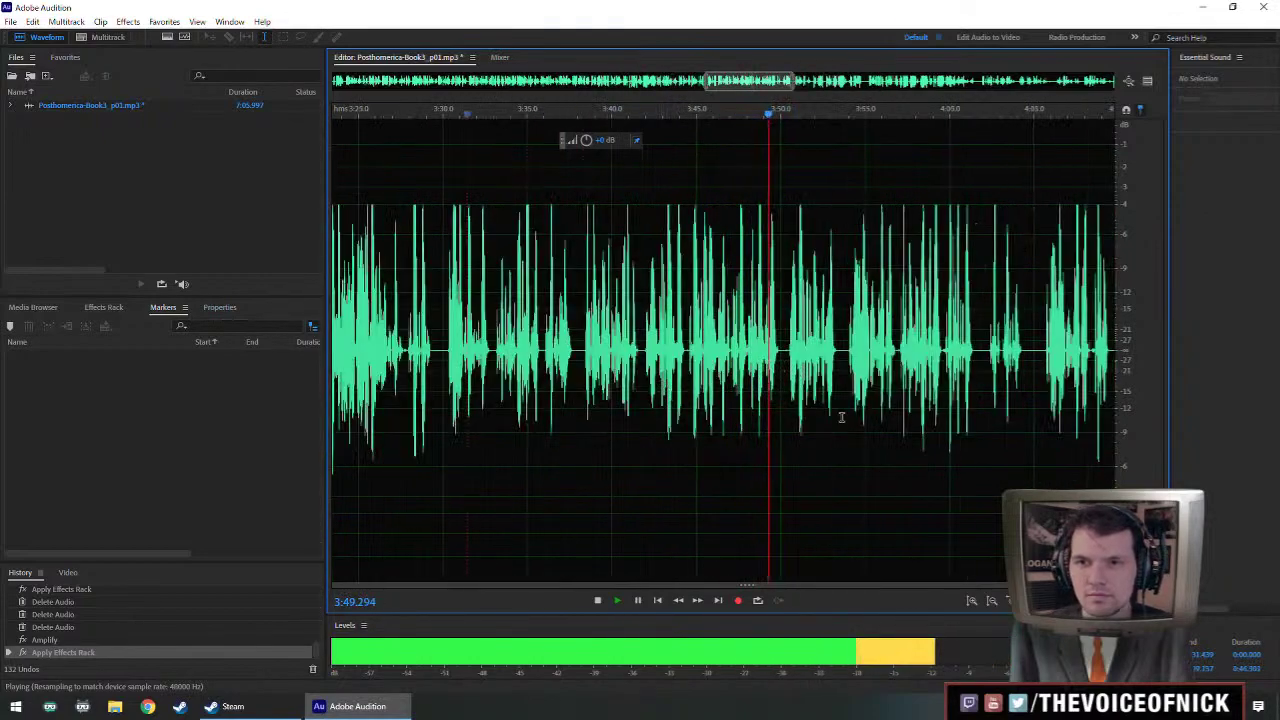
key("space")
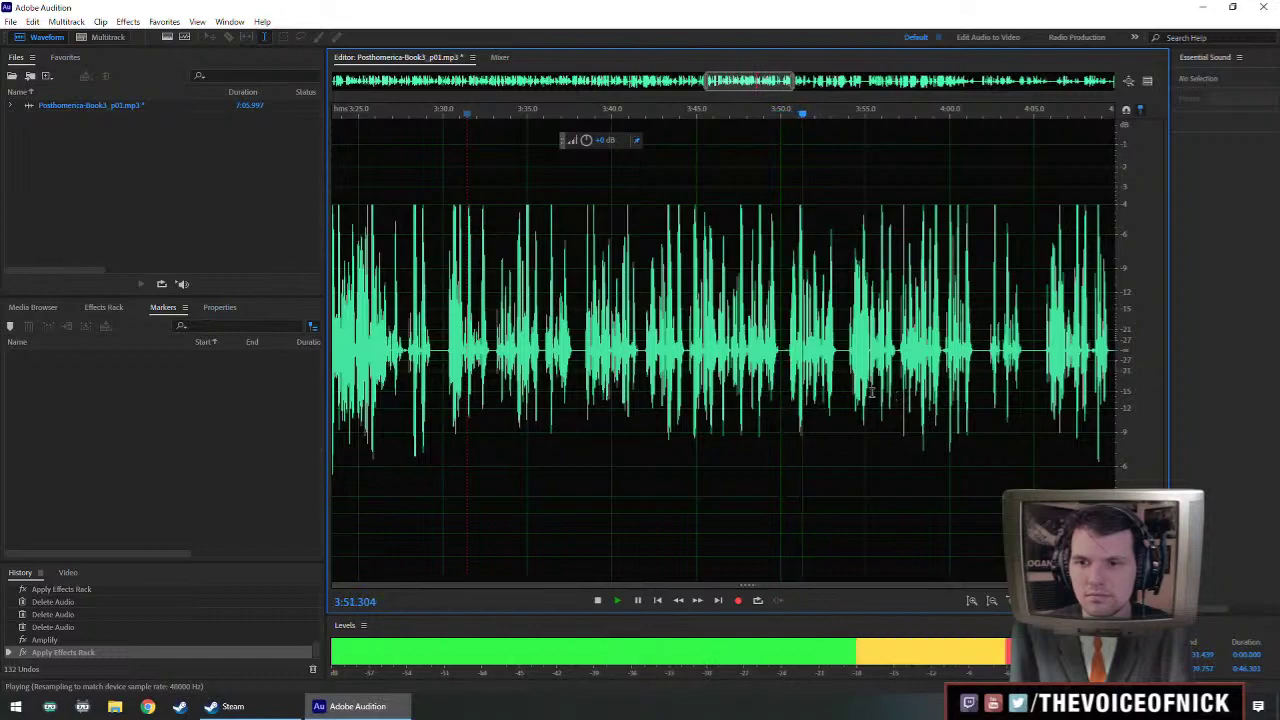
scroll(789, 398, "up", 2)
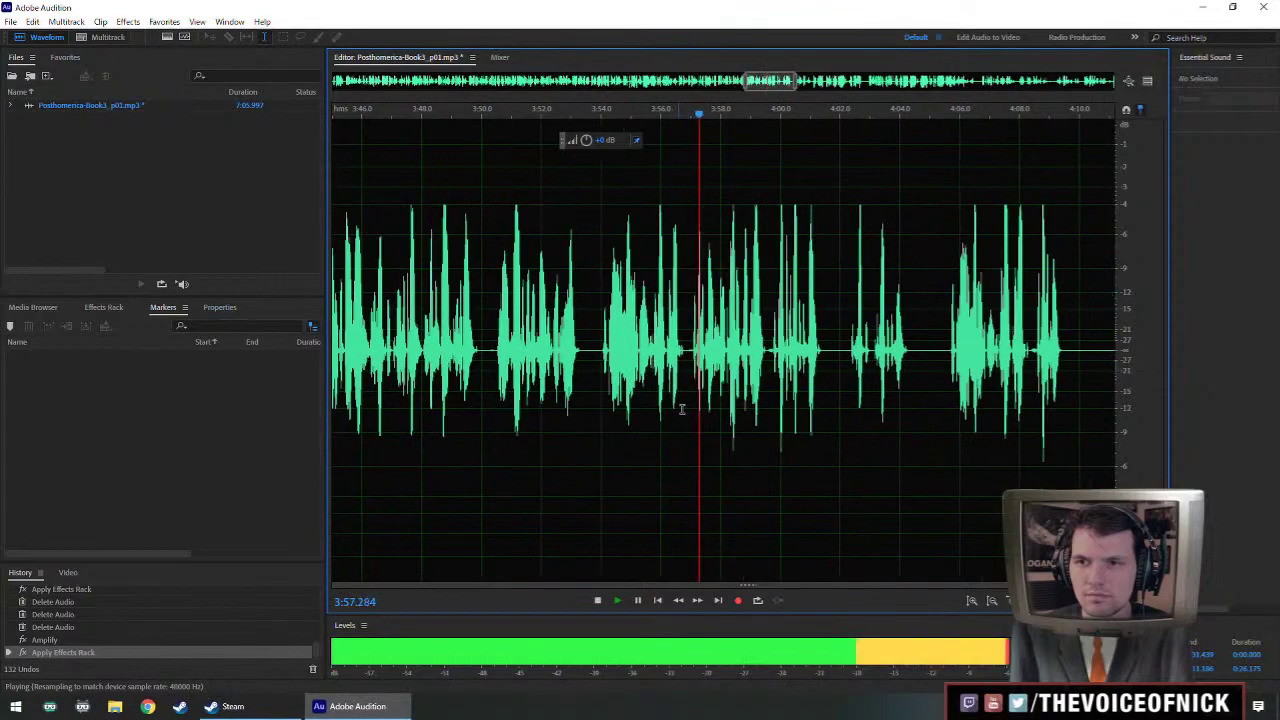
- Add a cue marker in the pause right after the amplified phrase, at about 3:53.3
key("space")
left_click(580, 357)
key("m")
- Compare the repeated takes by playing from about 3:58.0, 4:05.7 and 4:12.3
key("space")
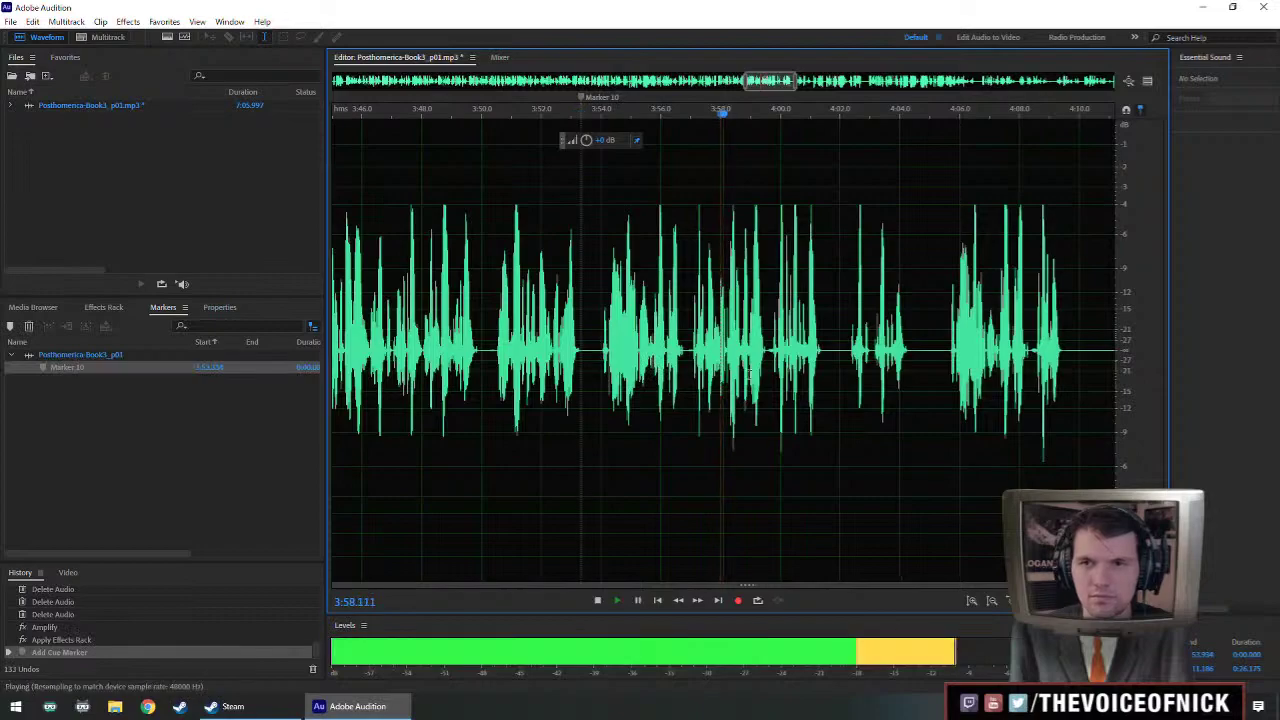
scroll(899, 378, "down", 2)
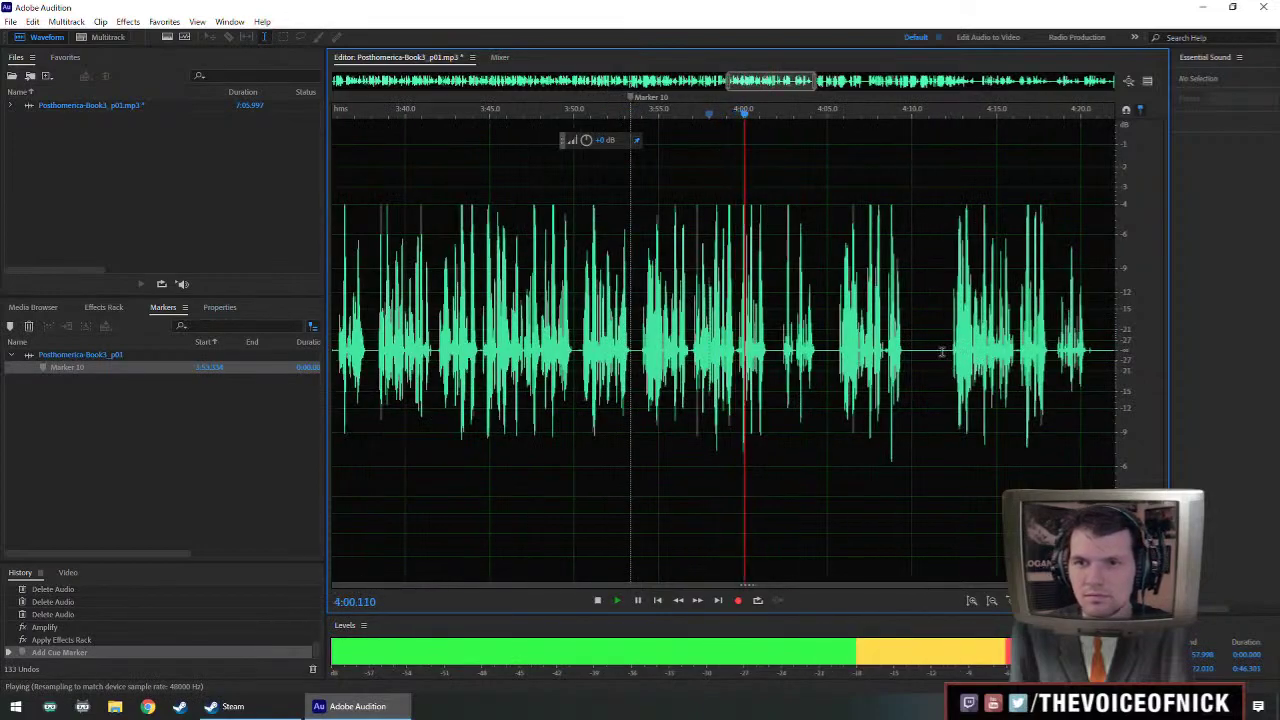
left_click(840, 368)
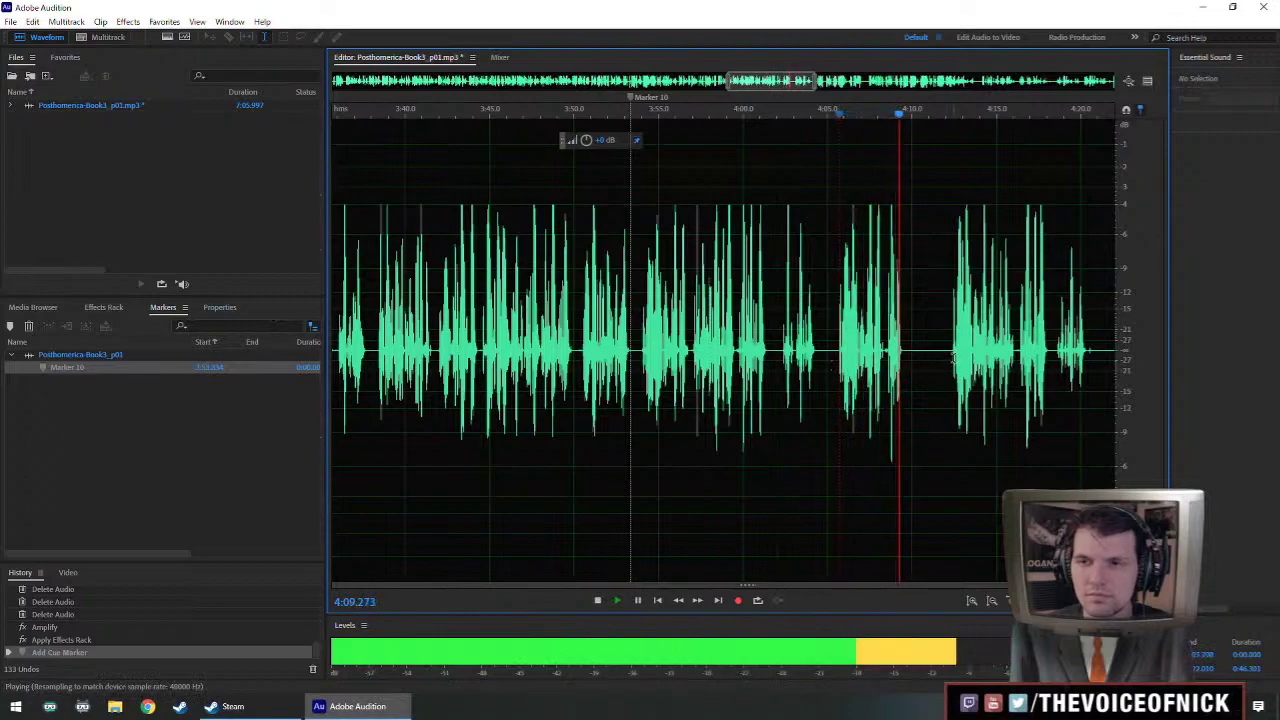
left_click(953, 358)
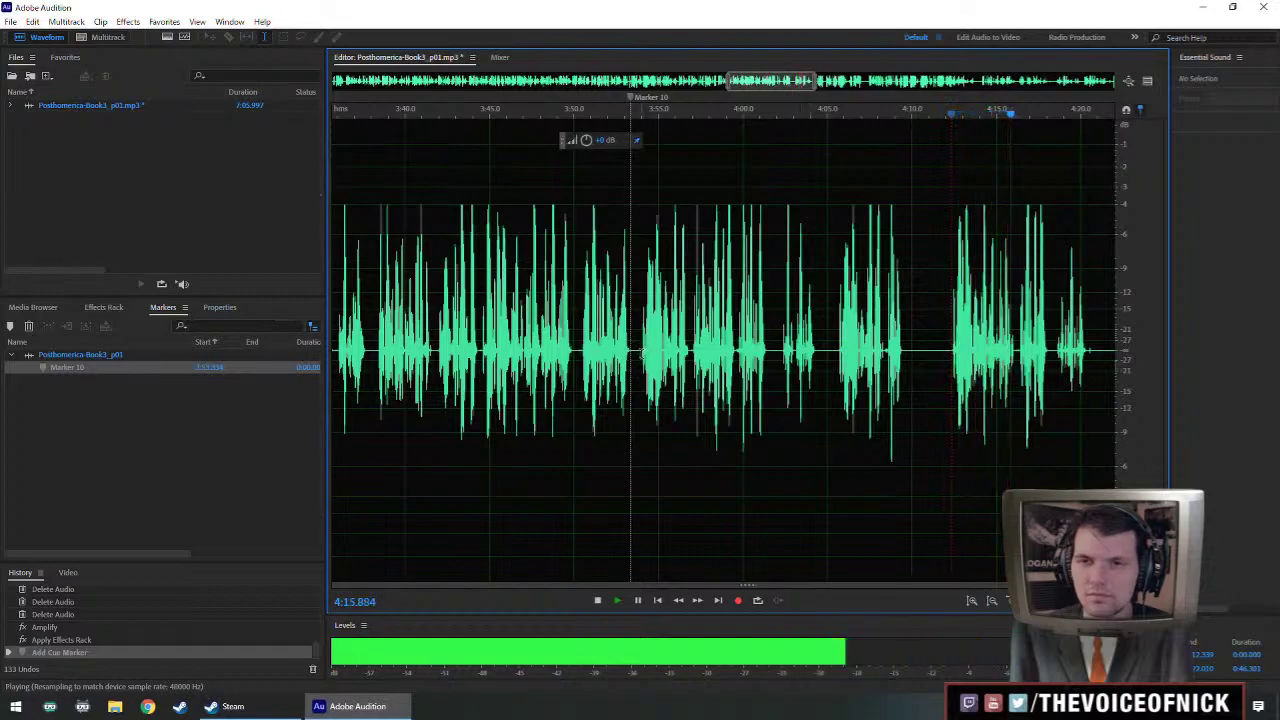
scroll(901, 348, "down", 1)
scroll(701, 352, "up", 3)
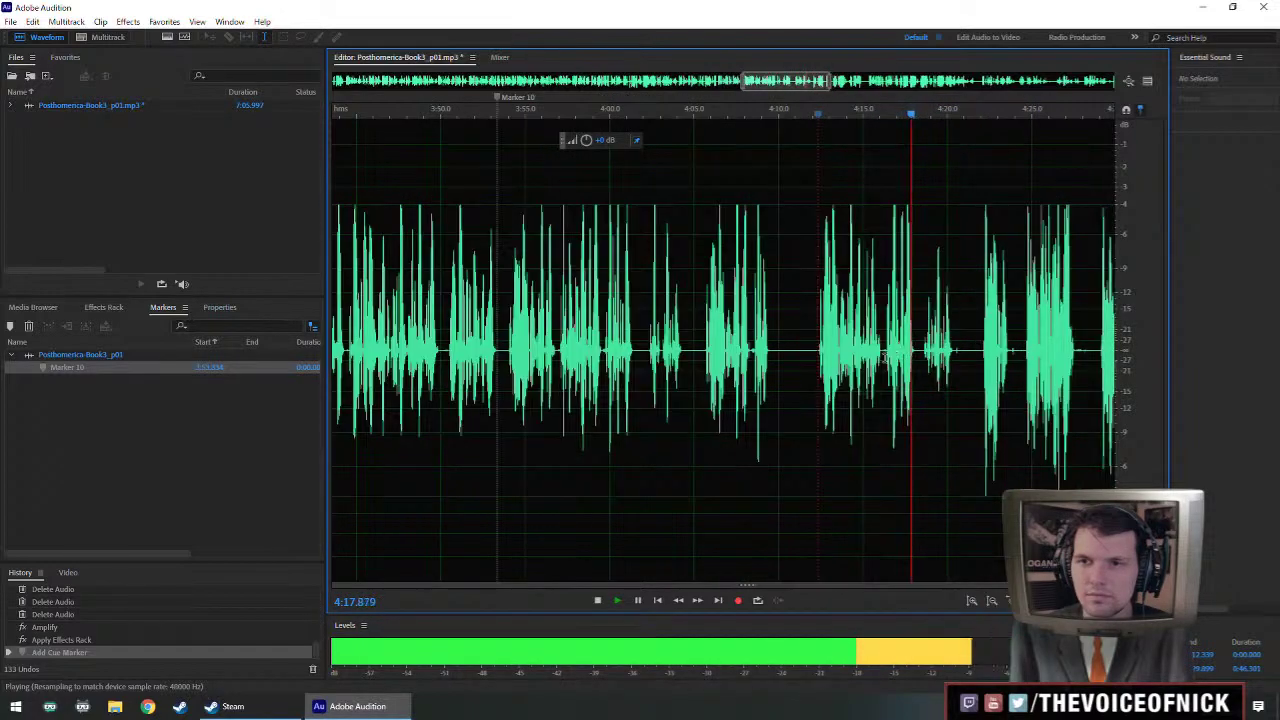
scroll(701, 352, "down", 4)
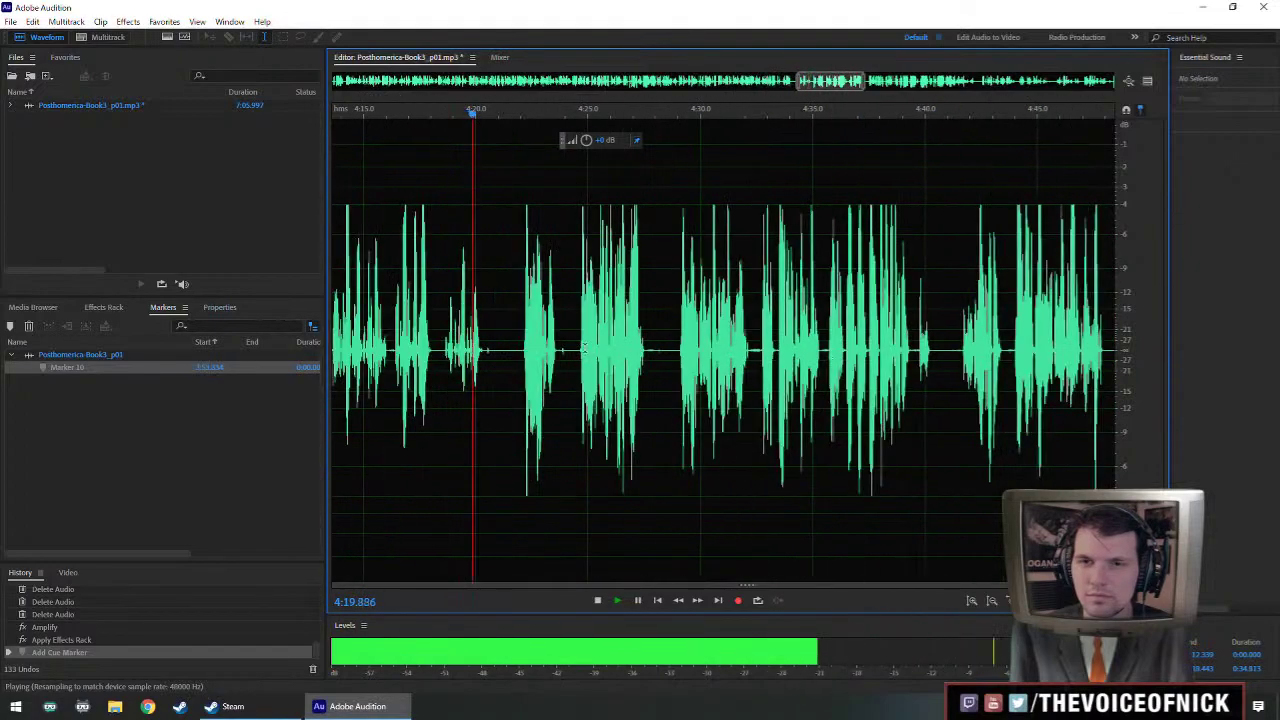
left_click_drag(572, 352, 716, 357)
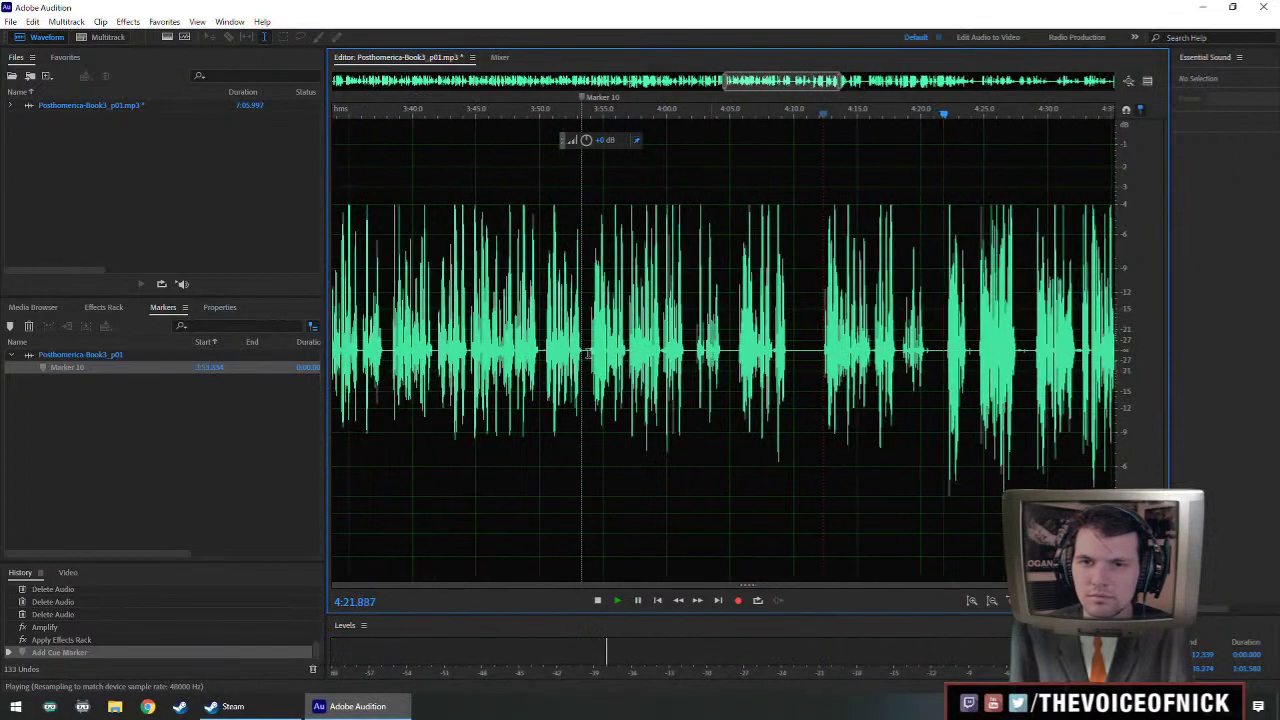
- Delete the rejected takes and silence from about 3:54.0 to 4:12.3 and play the join from about 3:51.8
left_click_drag(593, 355, 821, 383)
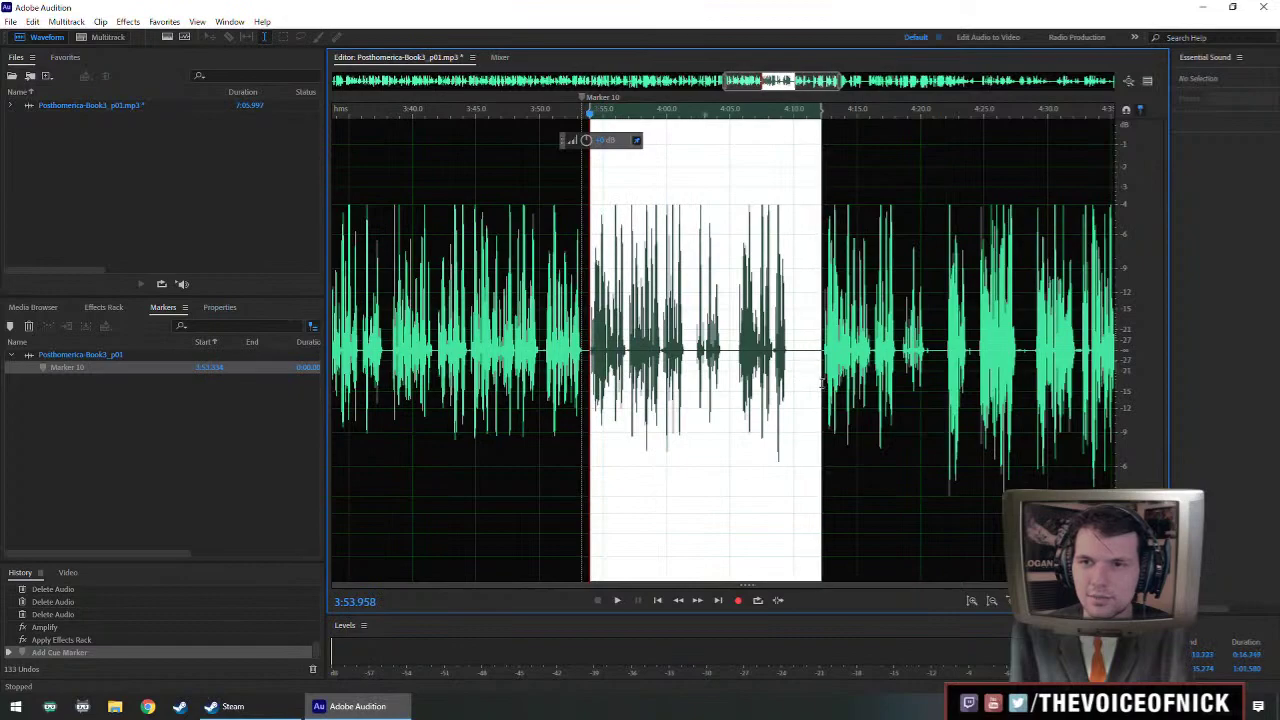
scroll(810, 370, "up", 2)
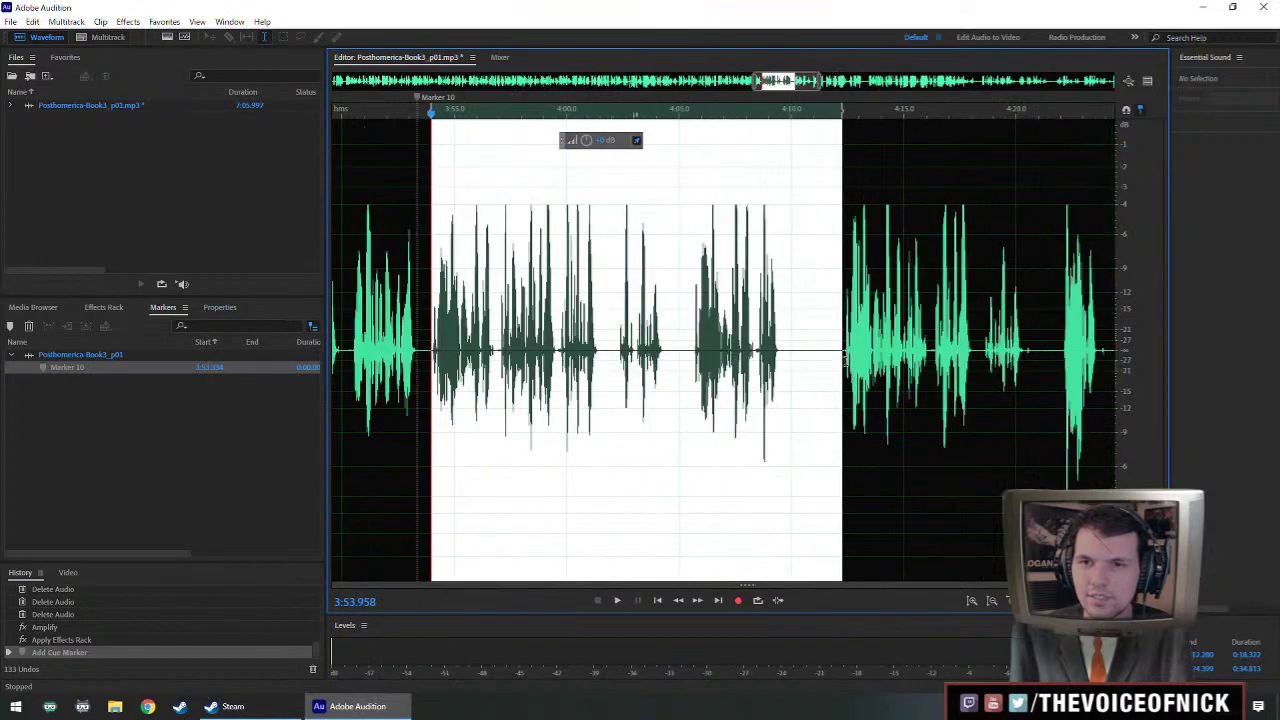
key("Delete")
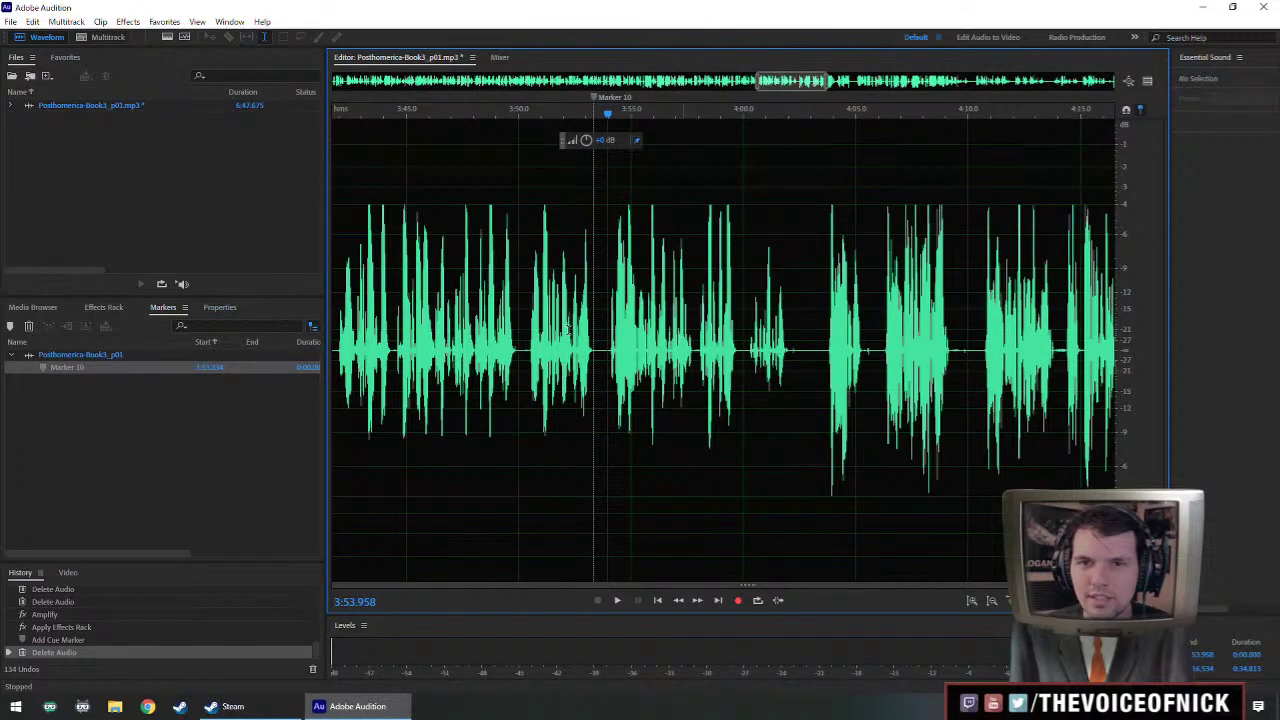
key("space")
- Delete the cue marker at about 3:53.3 and play the join from about 3:48.9
right_click(595, 99)
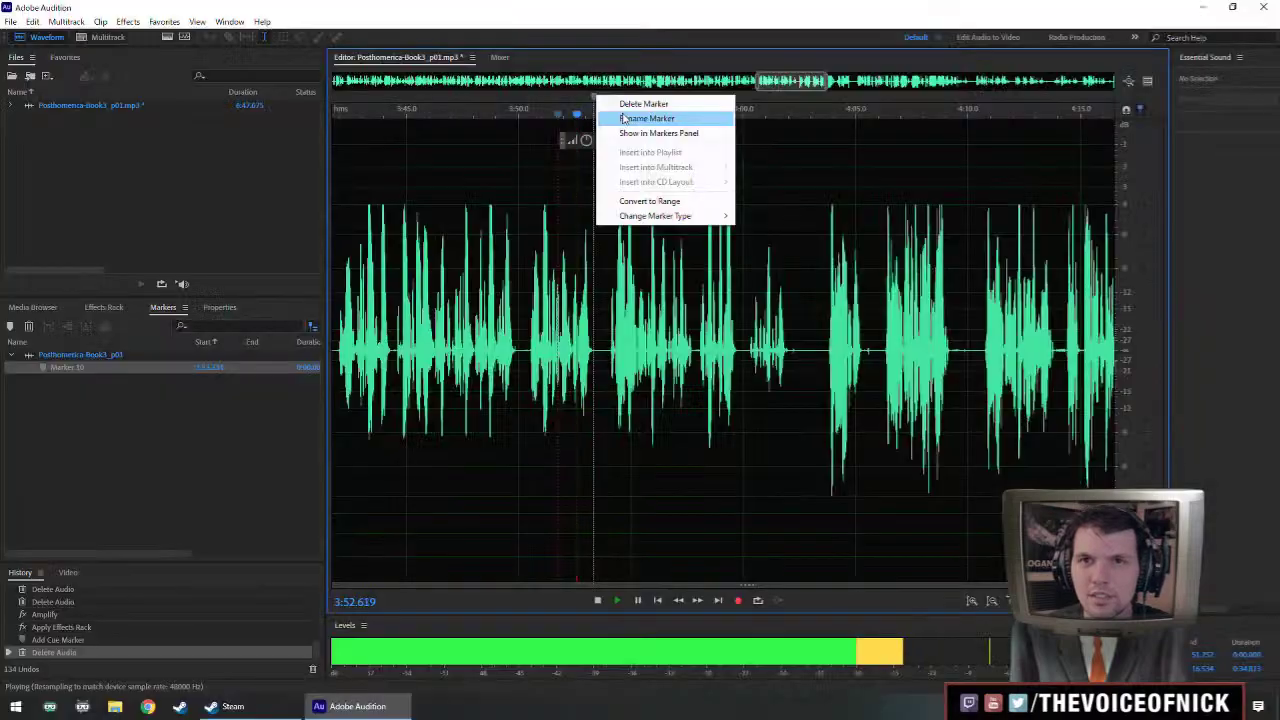
left_click(655, 117)
scroll(620, 360, "up", 2)
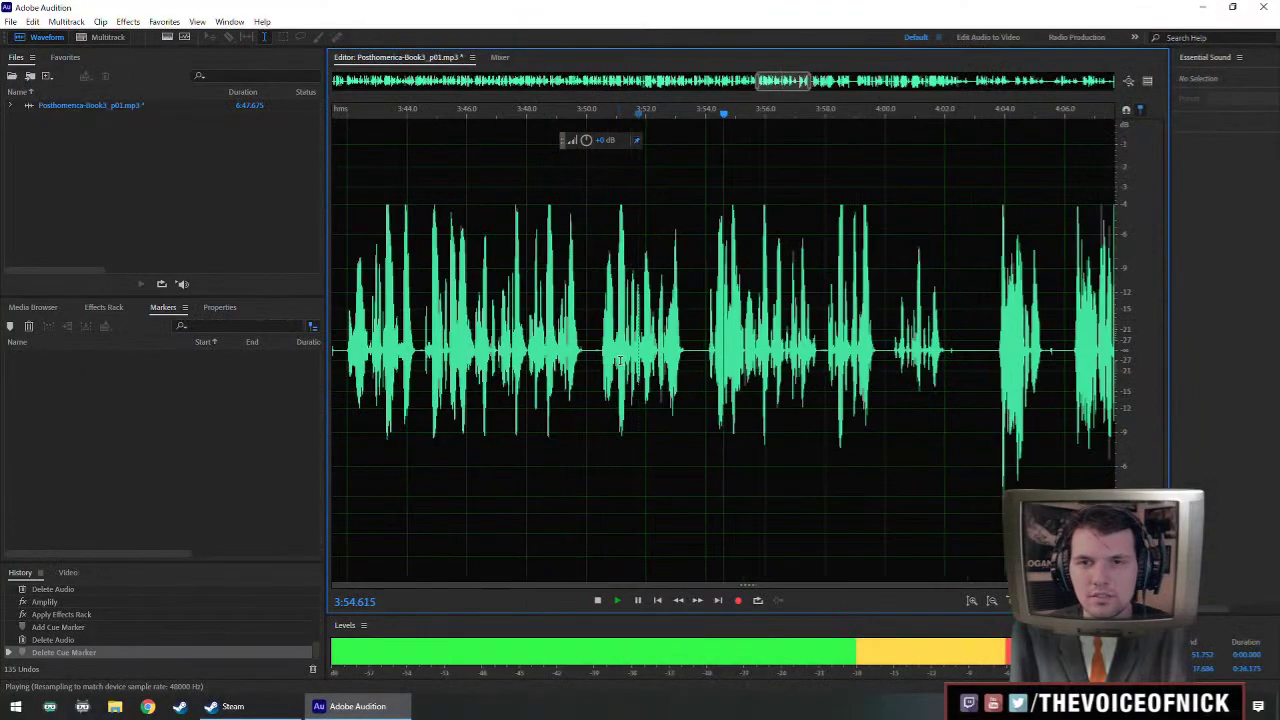
left_click(487, 355)
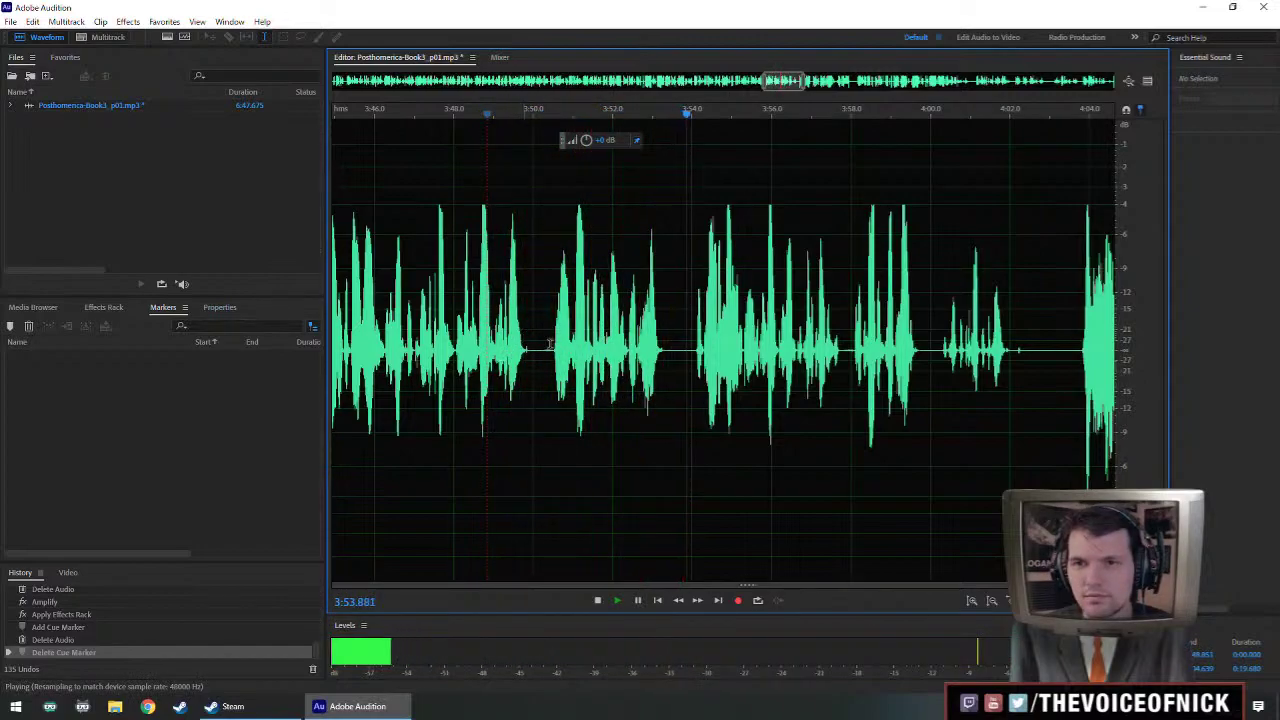
- Shorten the pause at about 3:53.6 by roughly 0.1 seconds and play the result from about 3:50.7
key("space")
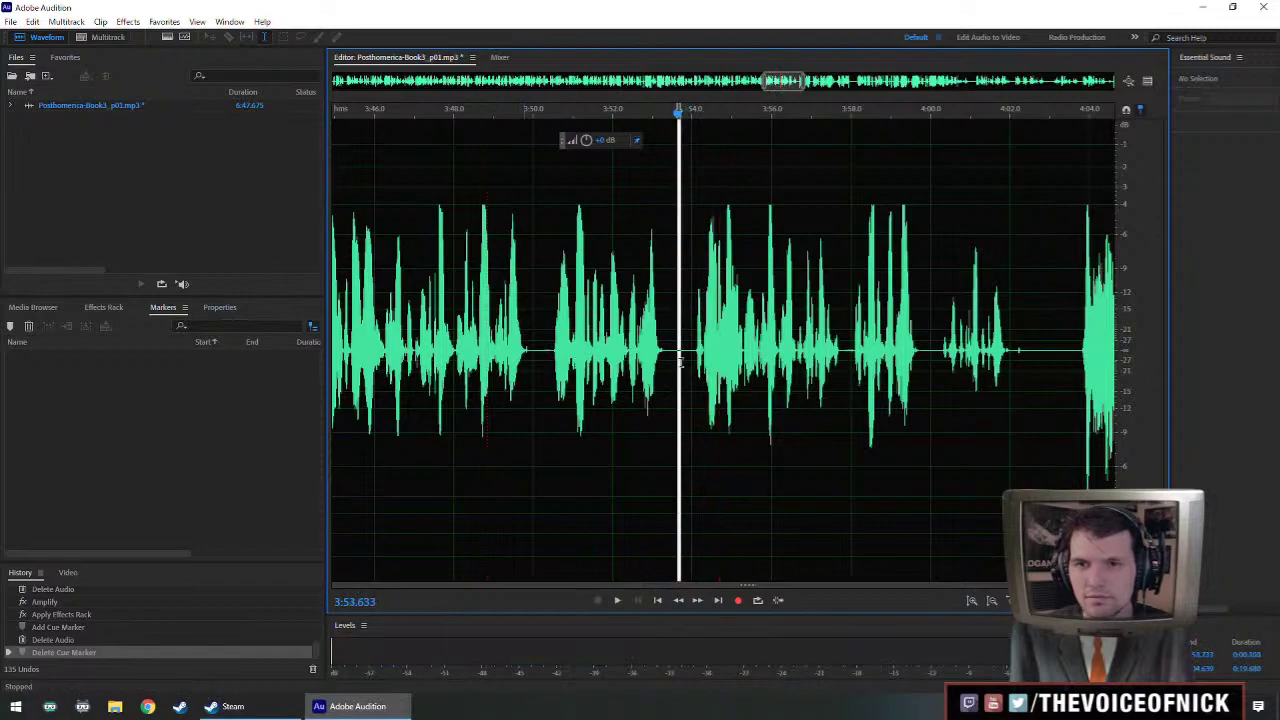
key("Delete")
left_click(560, 345)
key("space")
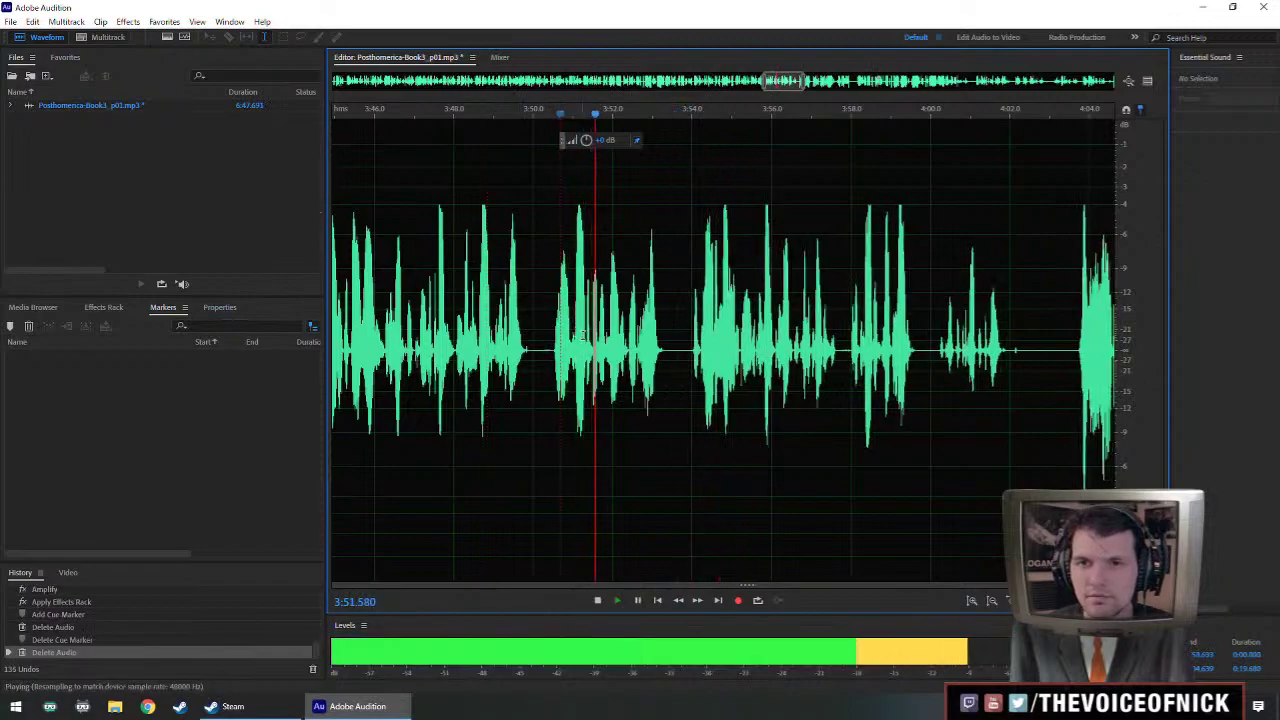
- Cut about 0.02 seconds from the short gap between words at about 3:56.5 and play the join from about 3:55.7
scroll(755, 343, "down", 2)
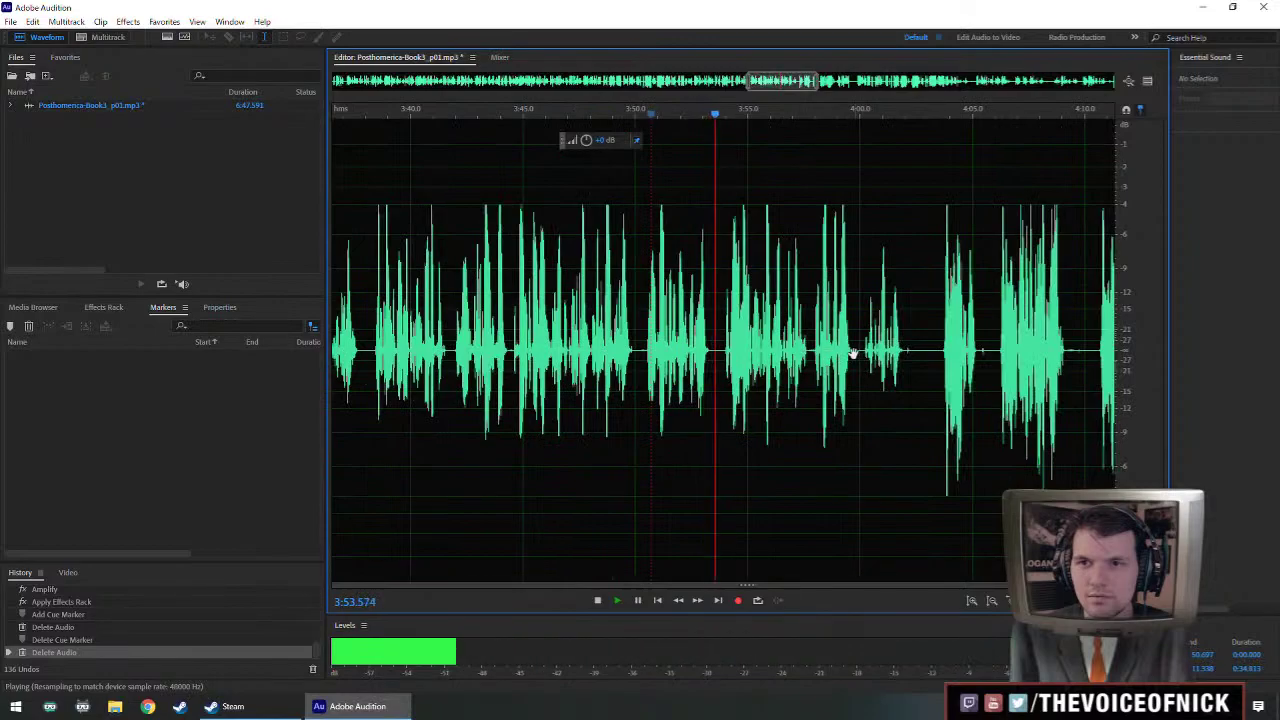
left_click_drag(850, 355, 789, 377)
left_click_drag(711, 358, 680, 349)
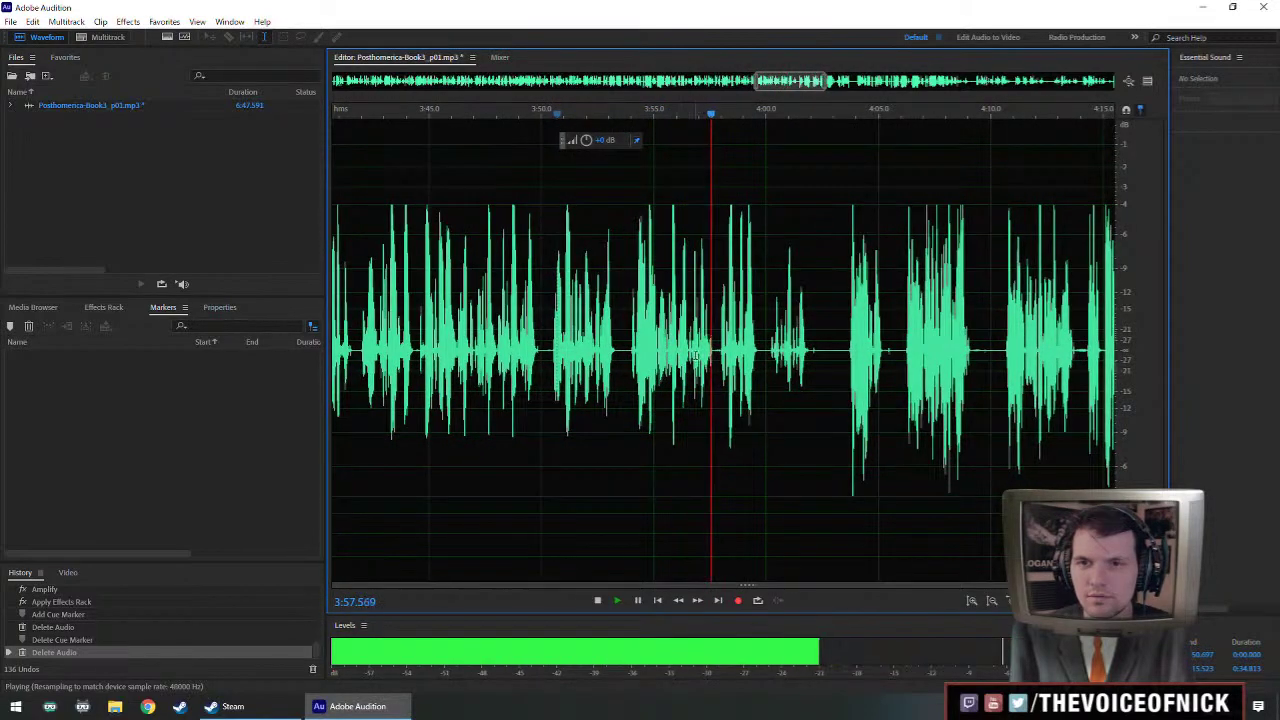
scroll(680, 360, "up", 2)
key("space")
scroll(686, 361, "up", 1)
left_click(627, 334)
scroll(645, 356, "up", 1)
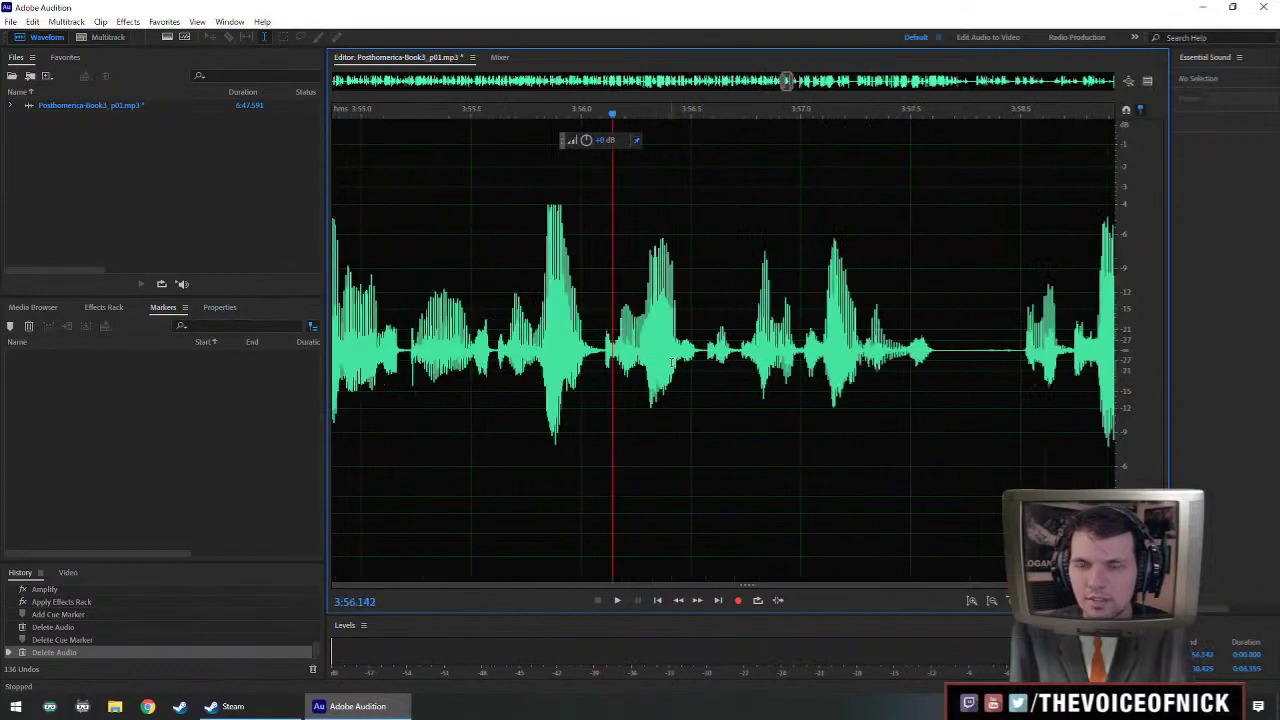
key("space")
key("space")
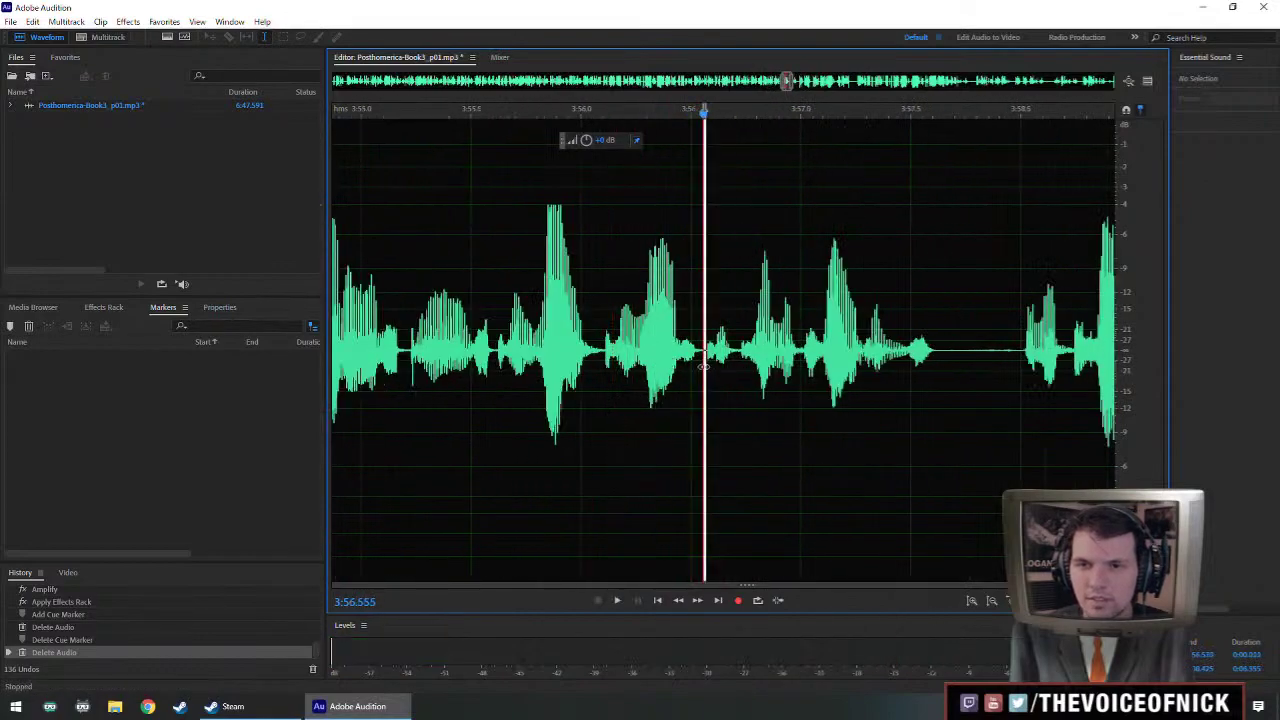
key("Delete")
key("space")
left_click(517, 295)
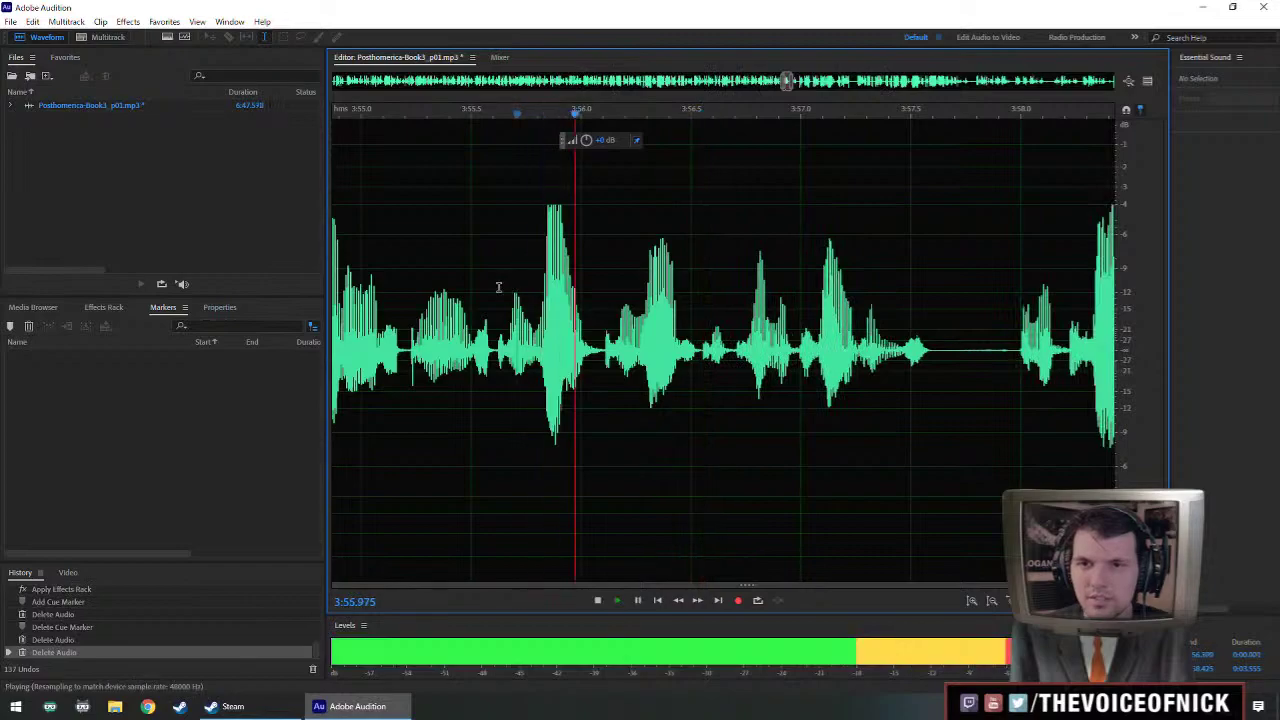
- Trim roughly another 0.015 seconds from the gap at about 3:56.5 and play the join from about 3:55.8
key("space")
left_click_drag(696, 364, 699, 364)
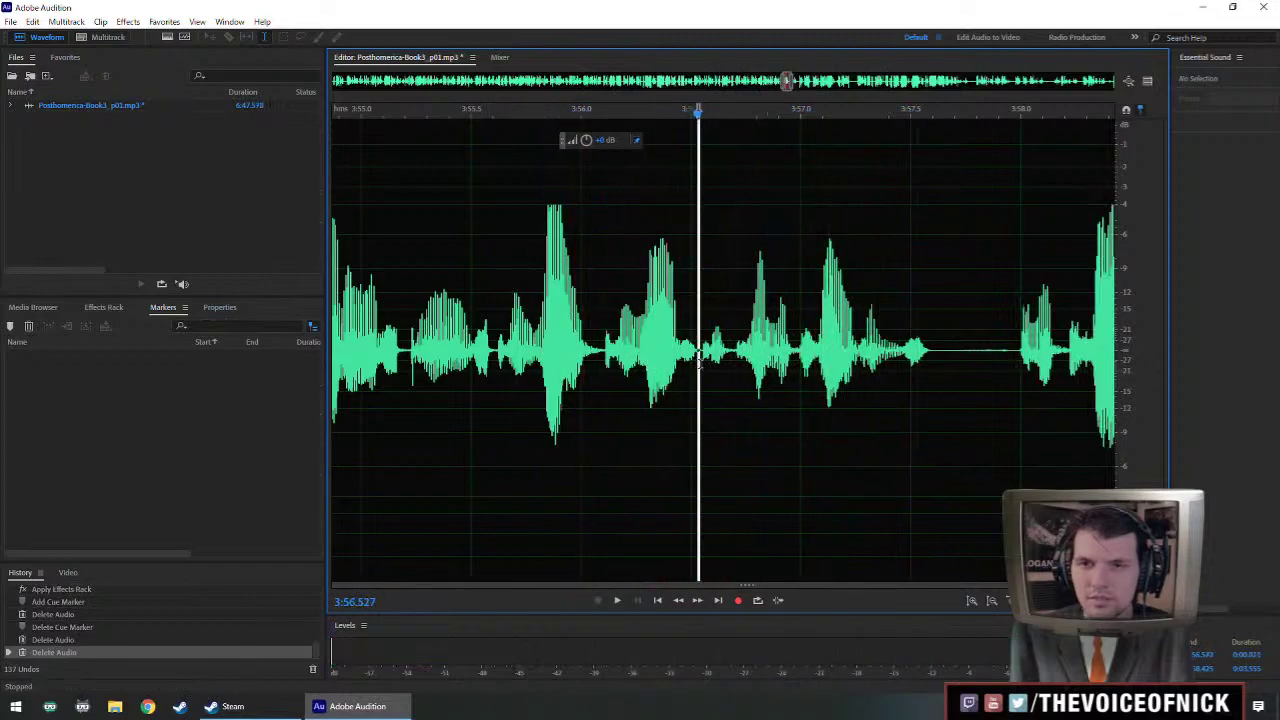
key("Delete")
left_click(534, 301)
key("space")
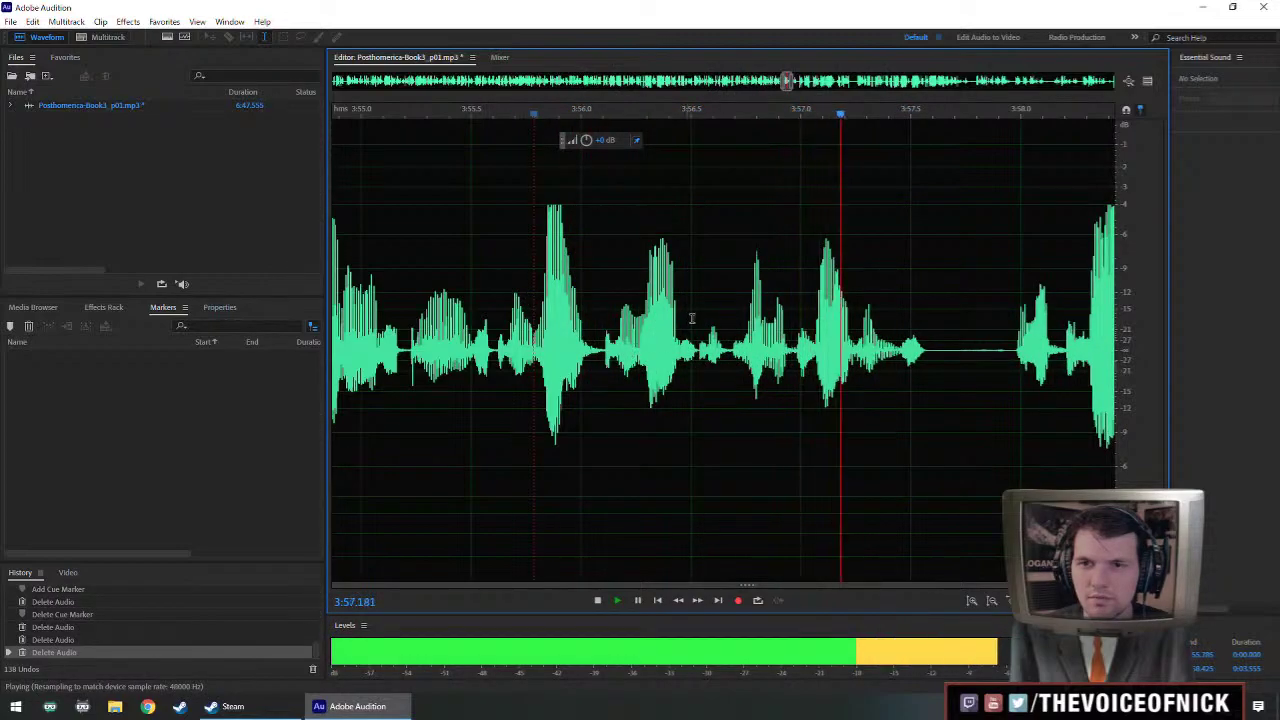
scroll(708, 365, "down", 2)
- Delete a sliver of about 0.01 seconds at about 3:56.7 and play the result from about 3:55.2 and 3:46.2
key("space")
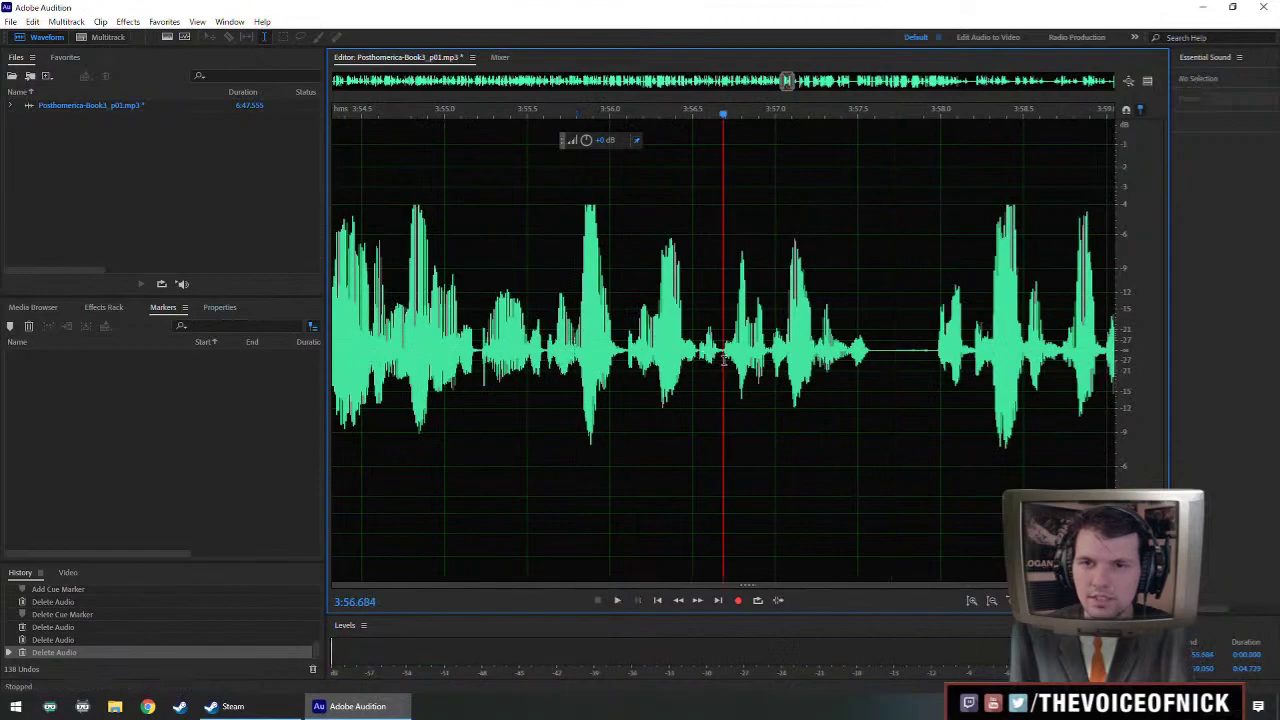
key("Delete")
left_click(475, 297)
key("space")
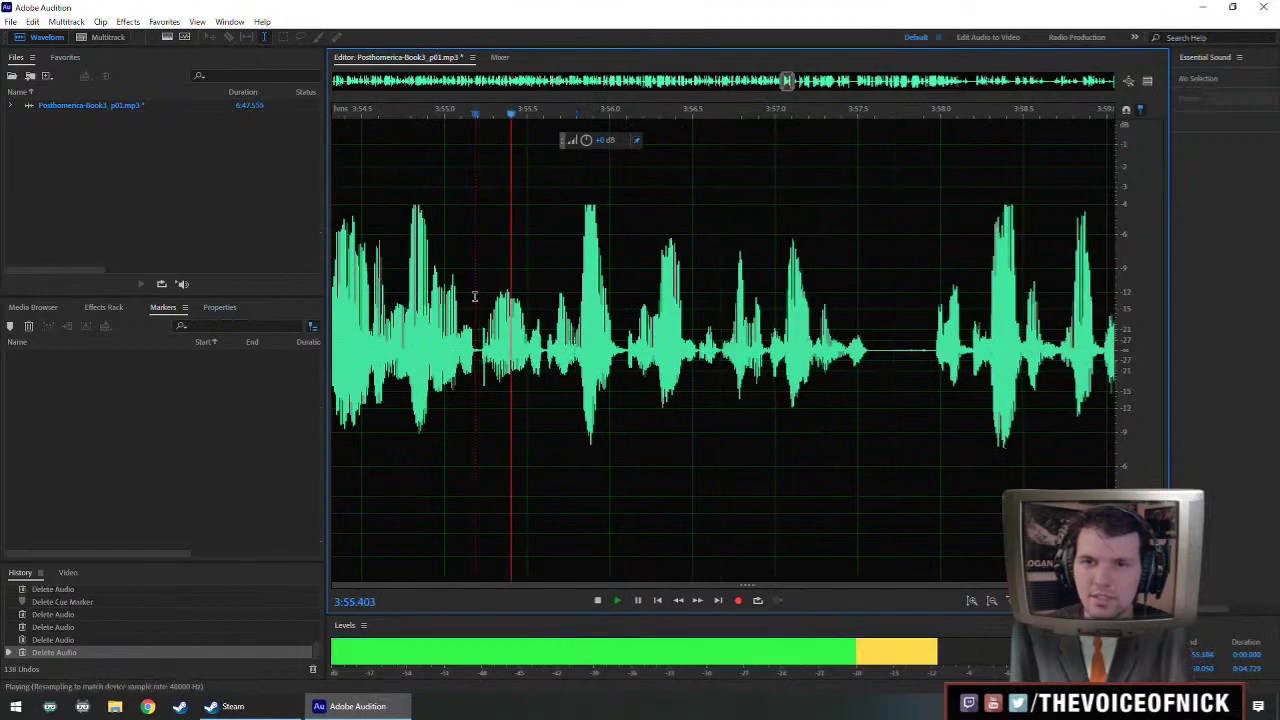
scroll(489, 302, "down", 2)
scroll(492, 305, "down", 3)
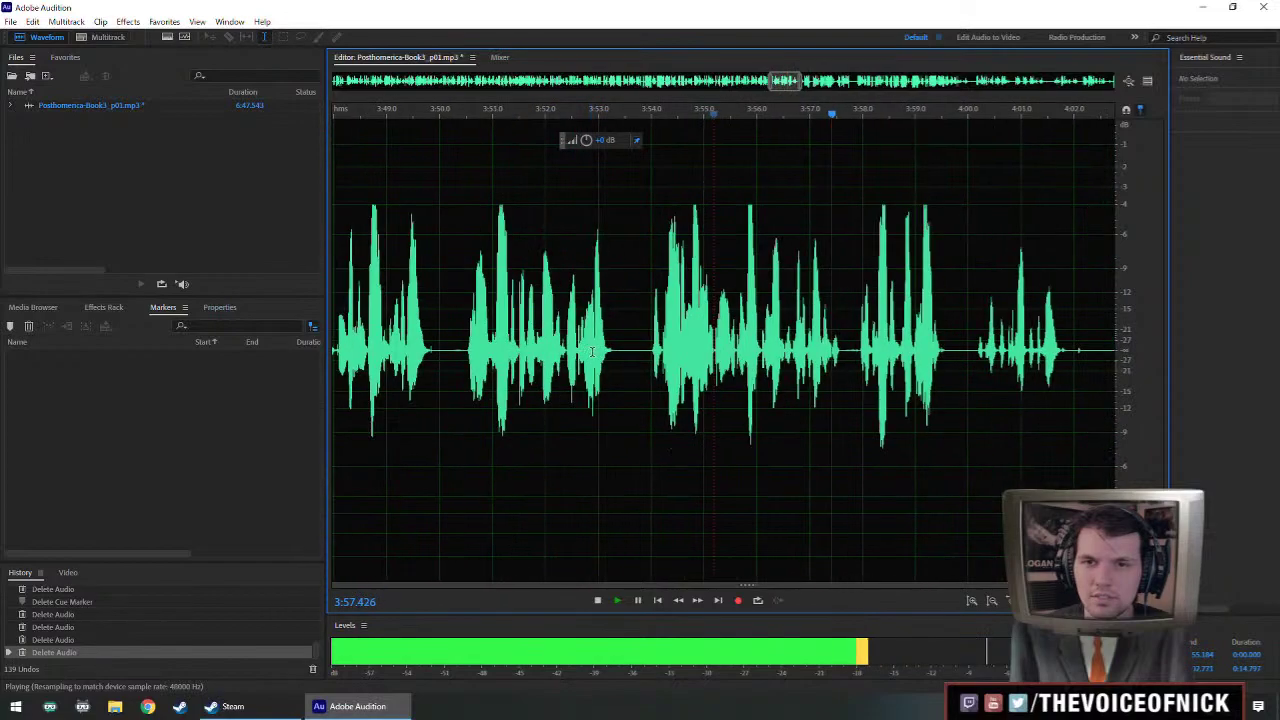
left_click(481, 348)
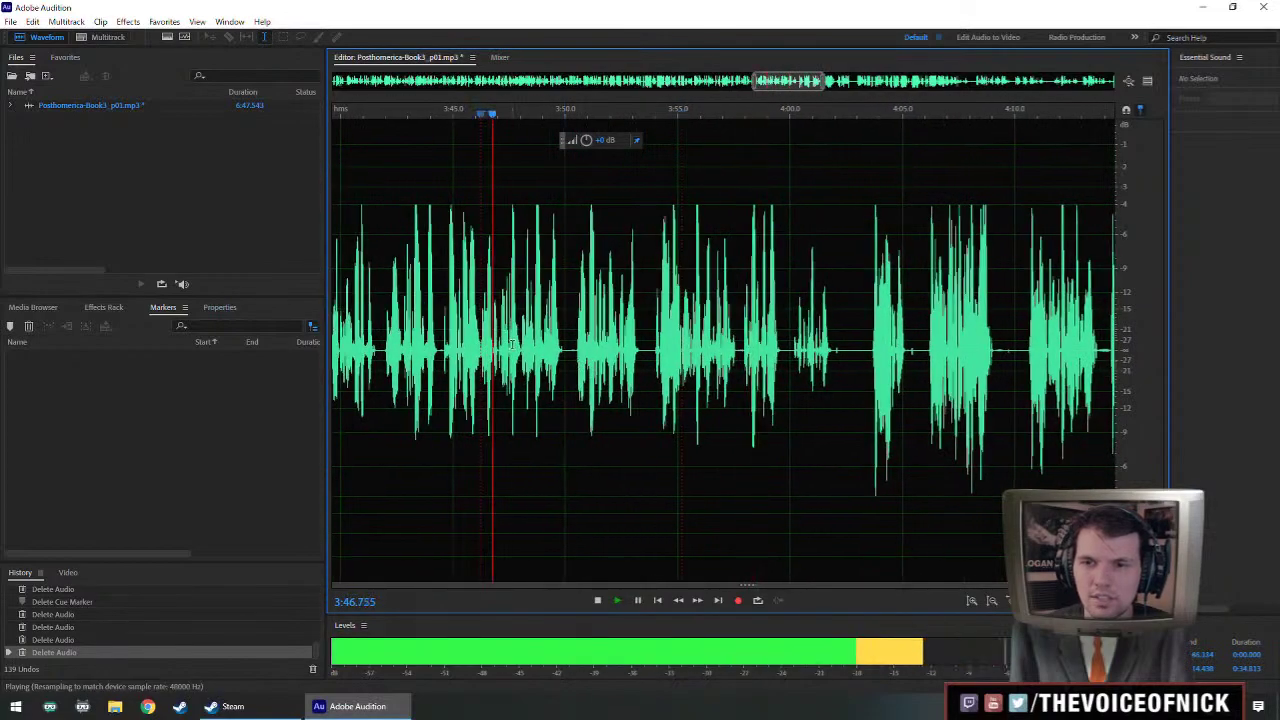
- Amplify the quiet phrase from about 4:00.1 to 4:02.0 and play it in context from about 3:58.6
scroll(511, 344, "down", 3)
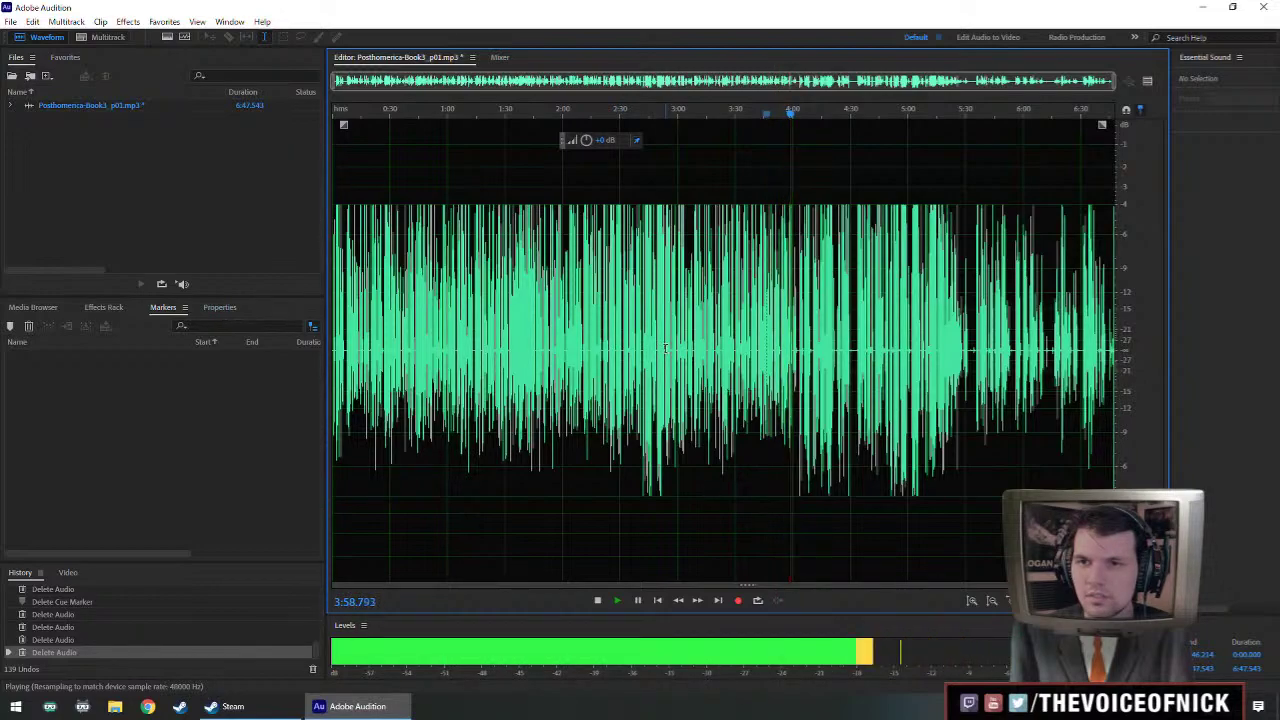
scroll(665, 348, "up", 5)
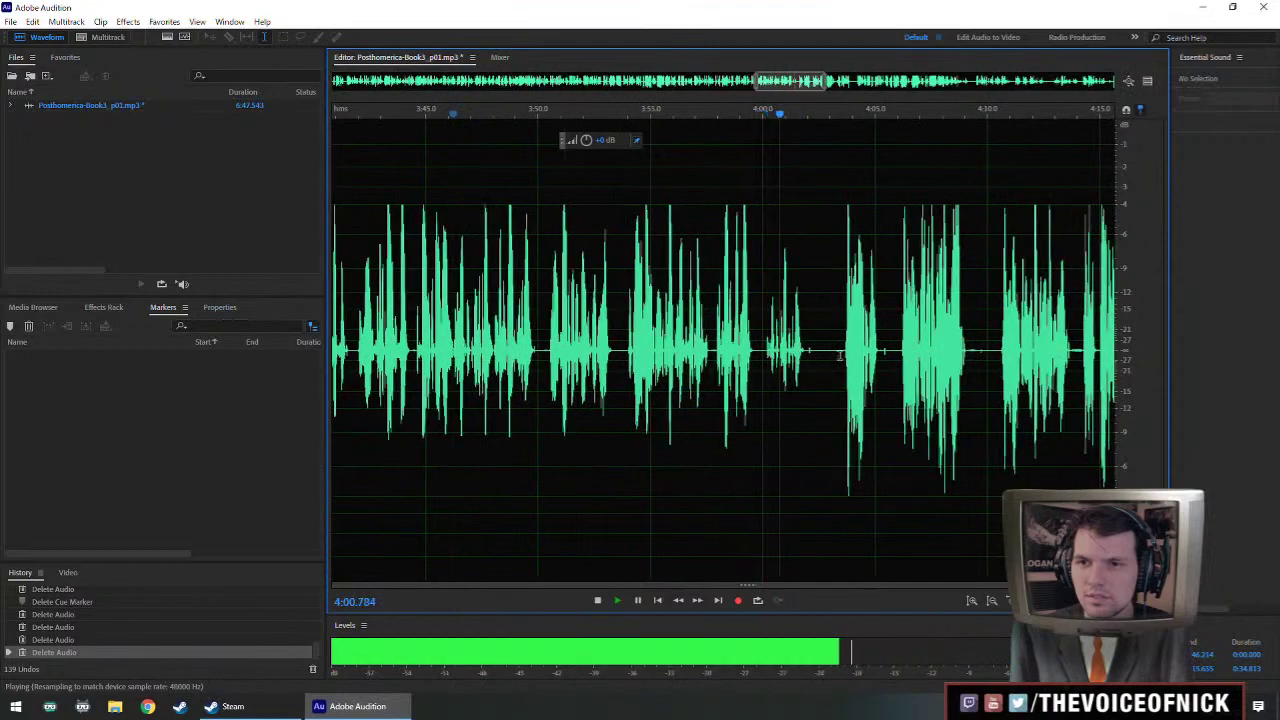
scroll(820, 358, "up", 1)
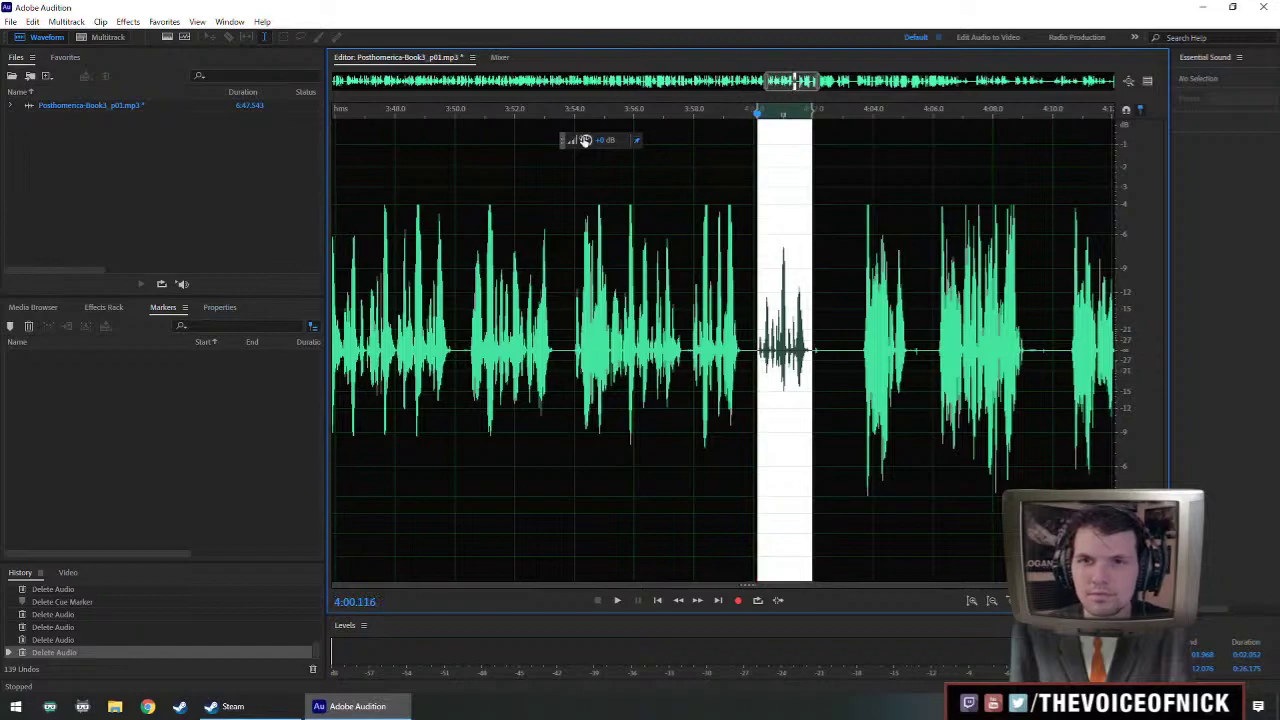
left_click(713, 290)
key("space")
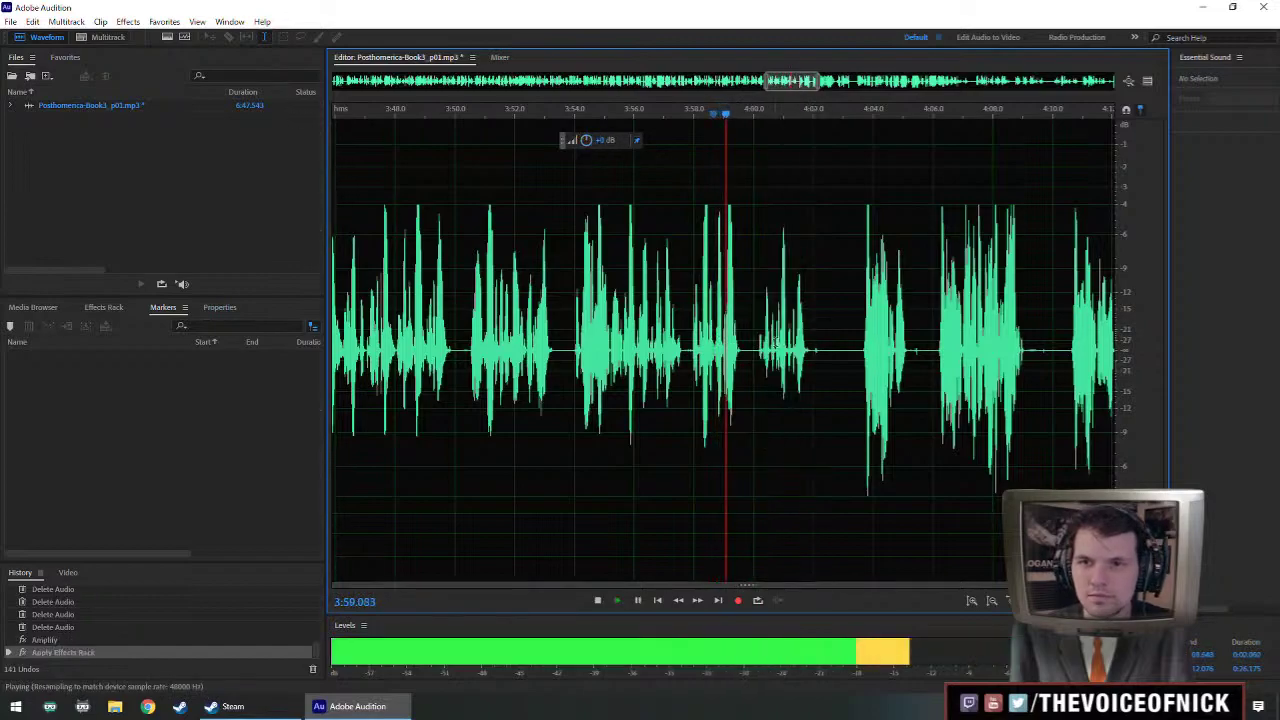
- Shorten the pause after the amplified phrase, at about 4:02.0, by roughly 0.09 seconds
scroll(755, 345, "up", 2)
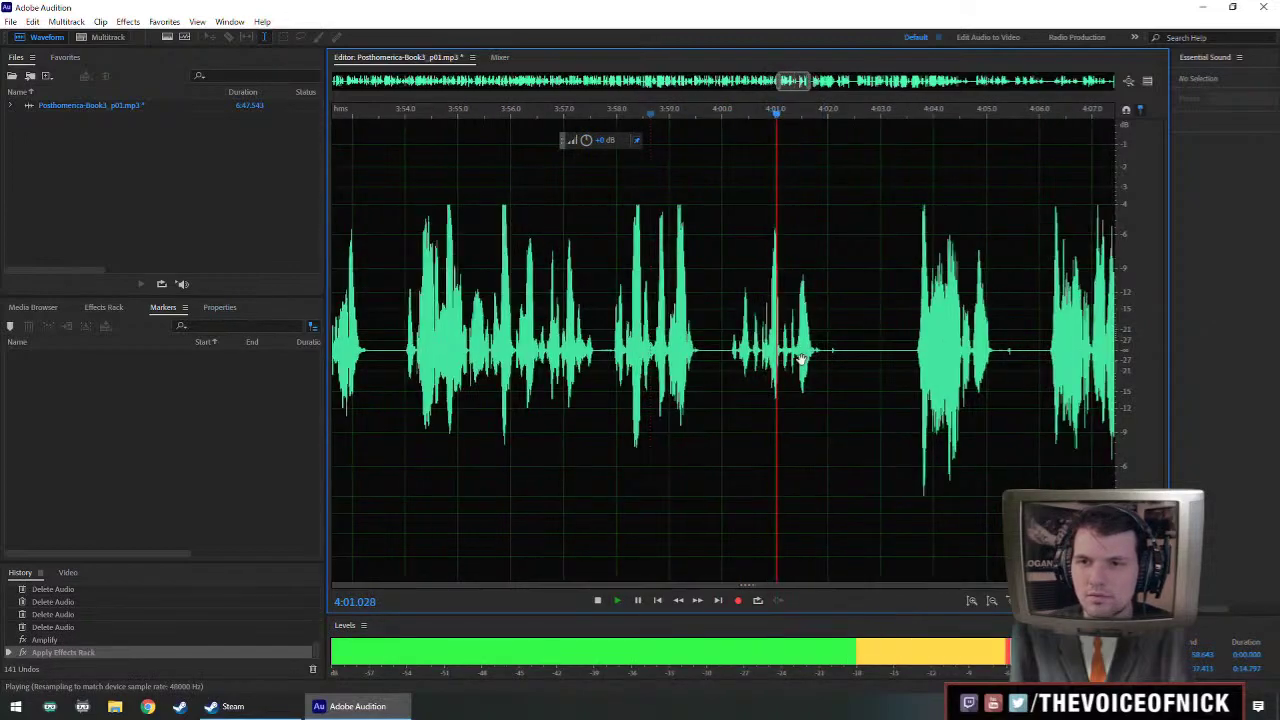
key("space")
left_click_drag(749, 354, 754, 354)
key("Delete")
- Compare the repeated takes by playing from about 4:03.6, 4:06.0 and 4:10.5
left_click(829, 358)
key("space")
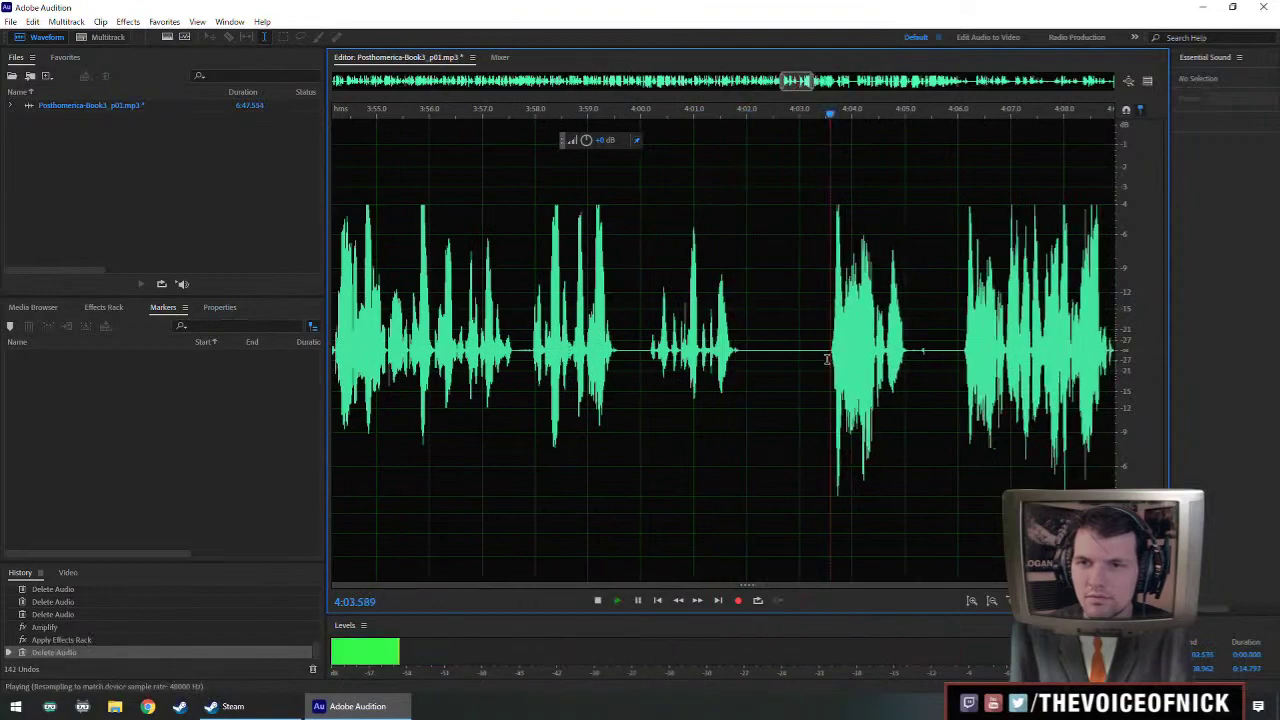
scroll(890, 353, "down", 1)
left_click_drag(911, 352, 793, 358)
scroll(795, 358, "down", 1)
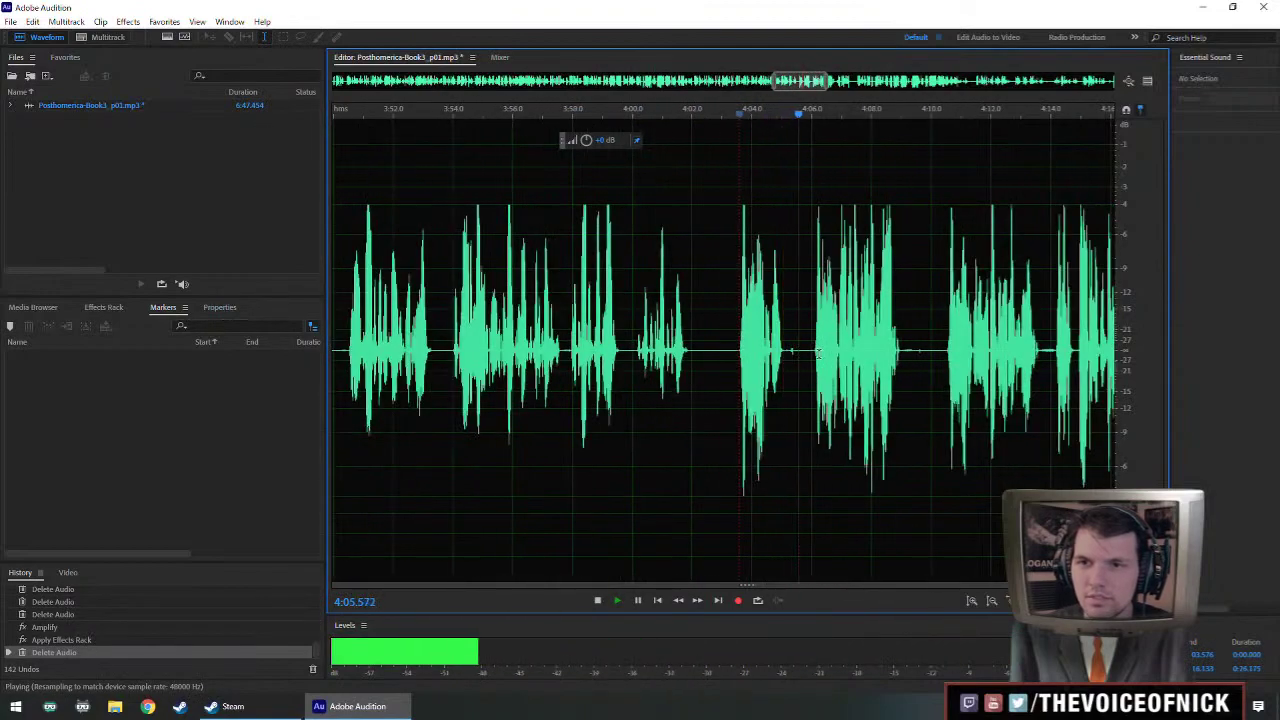
left_click(813, 361)
left_click_drag(928, 368, 862, 368)
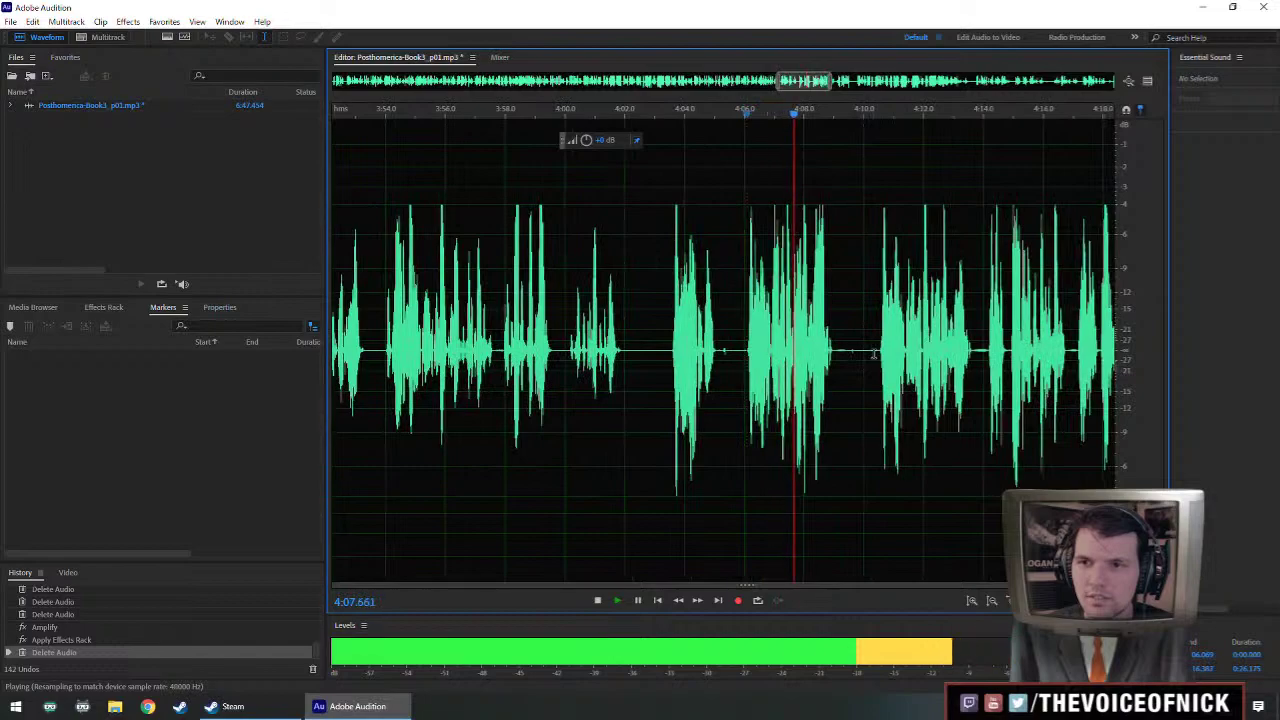
left_click(879, 349)
scroll(874, 349, "down", 1)
left_click_drag(874, 349, 772, 338)
scroll(679, 345, "up", 2)
- Compare how the takes end by playing from about 4:10.6, 4:12.8, 4:08.2 and 4:12.5
left_click(677, 346)
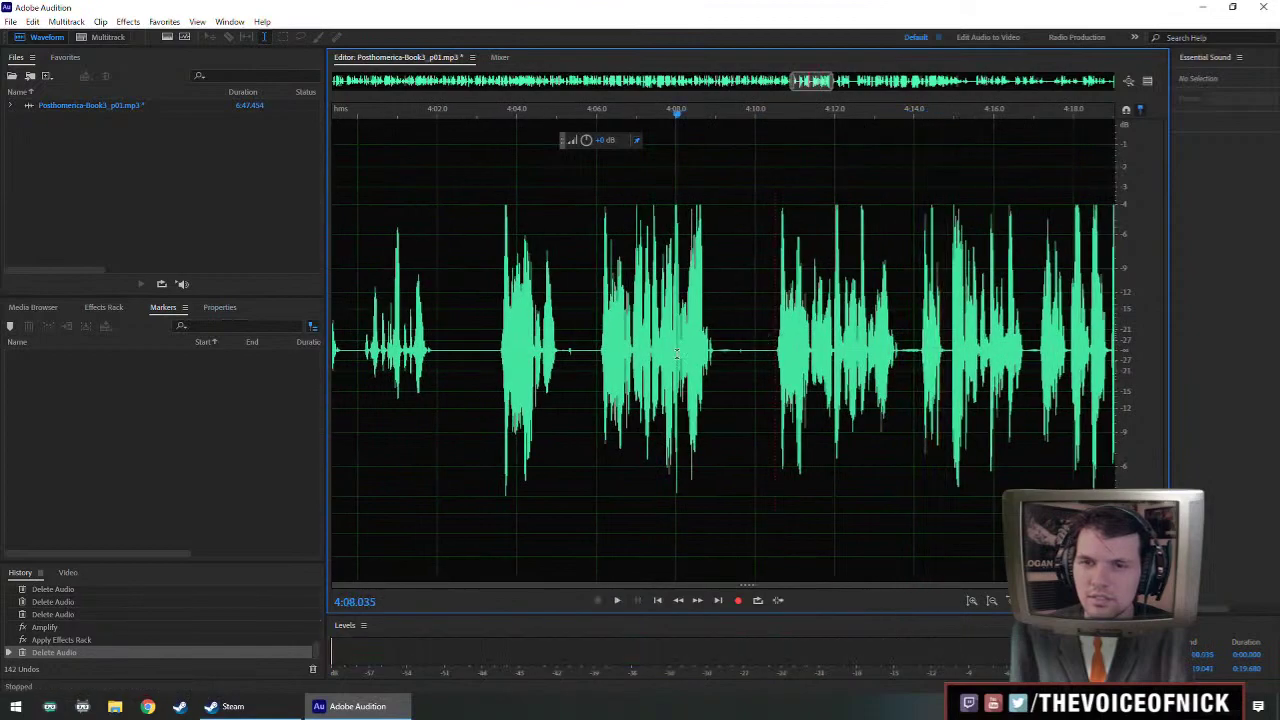
left_click(777, 352)
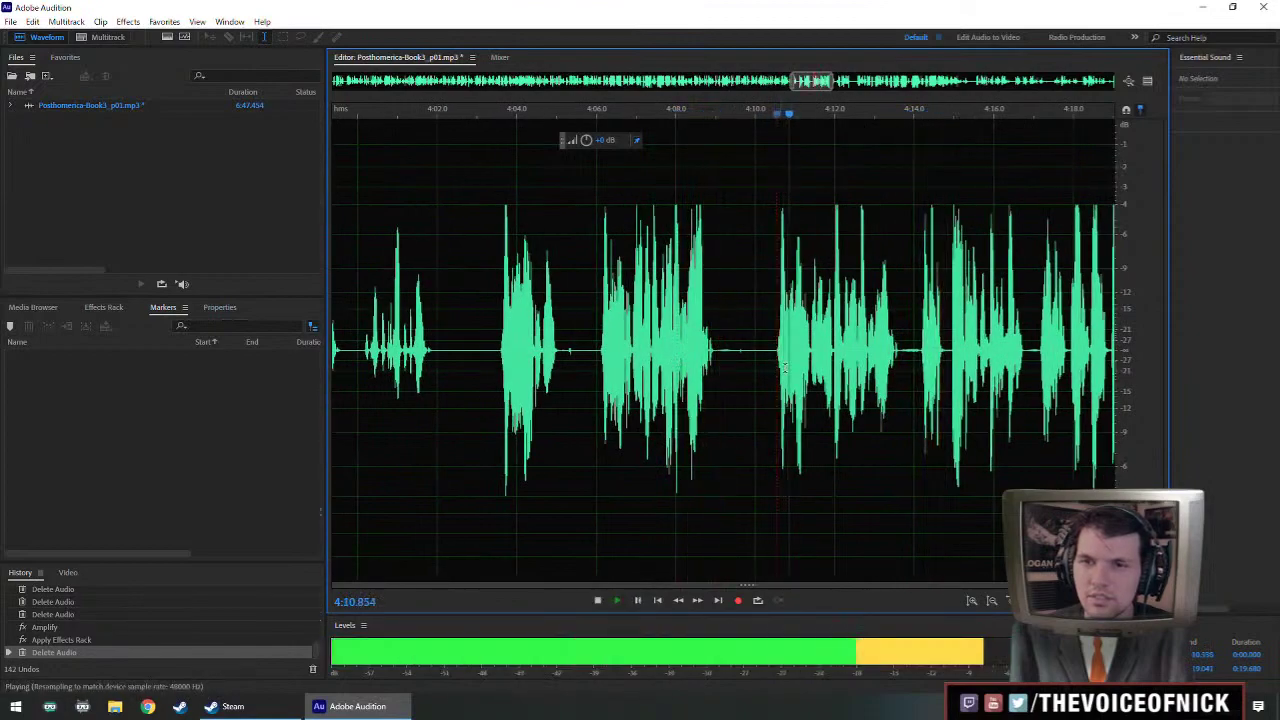
key("space")
key("space")
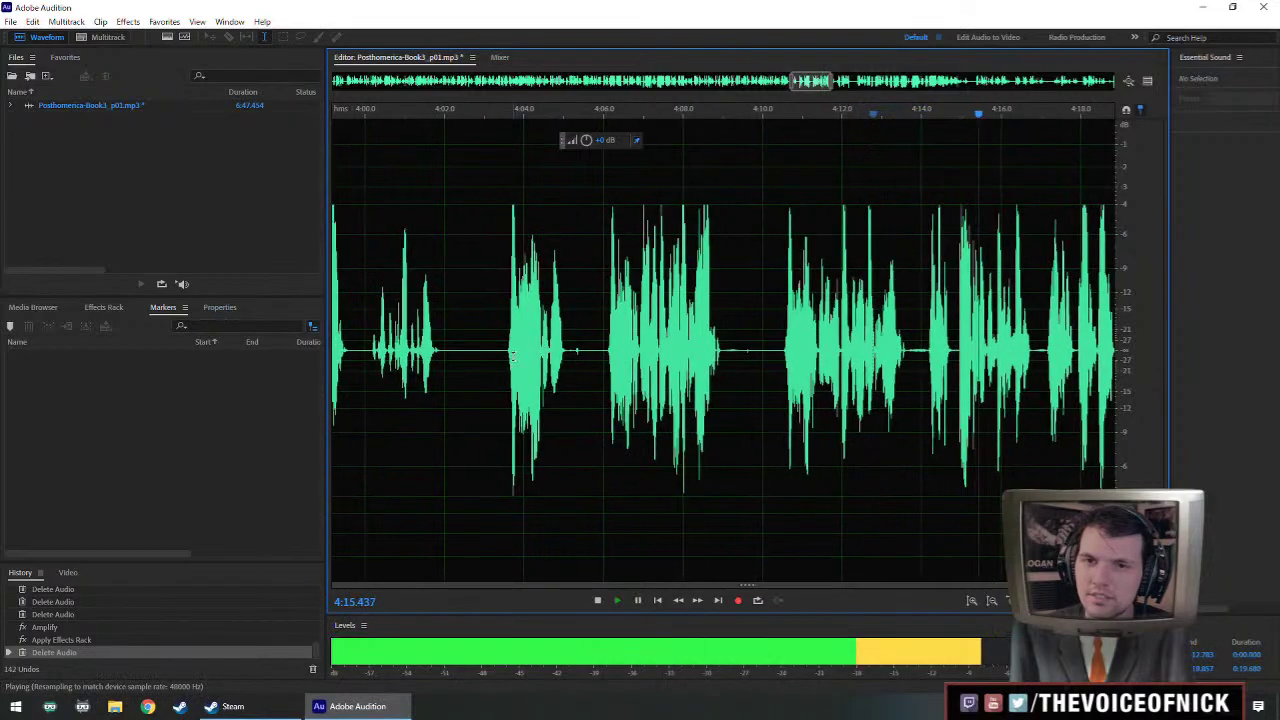
left_click(508, 362)
left_click(690, 350)
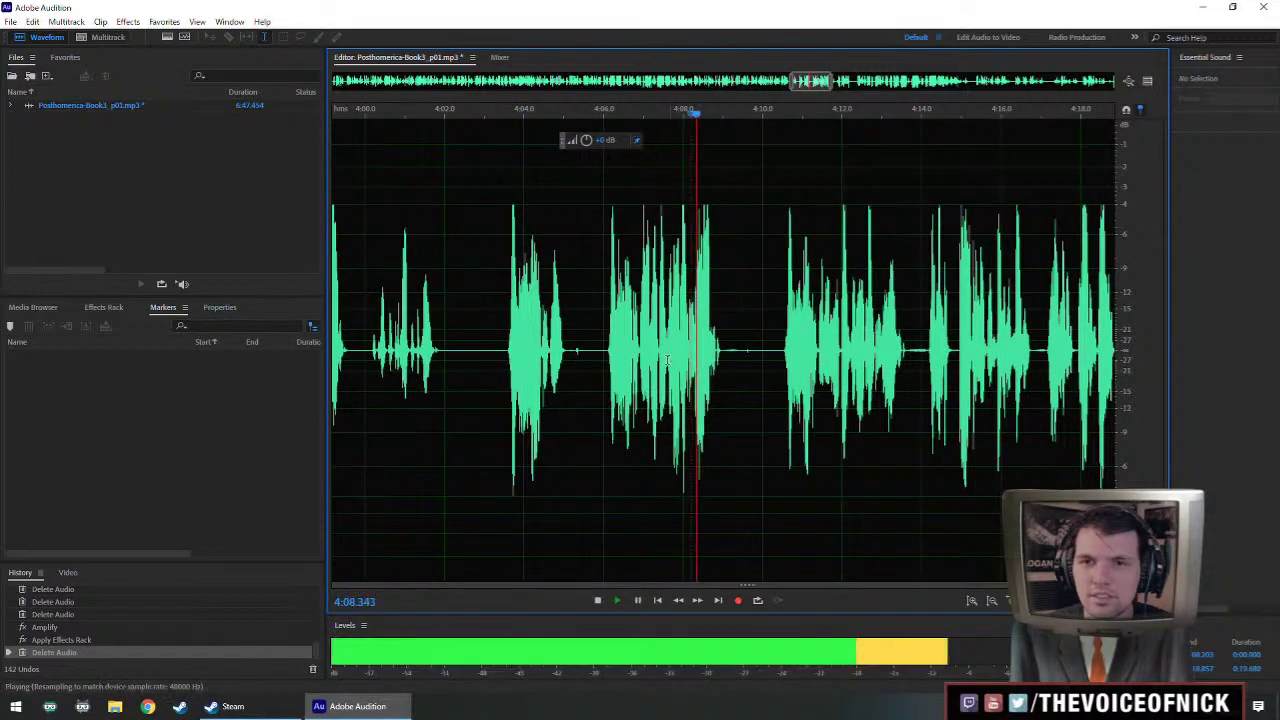
key("space")
key("space")
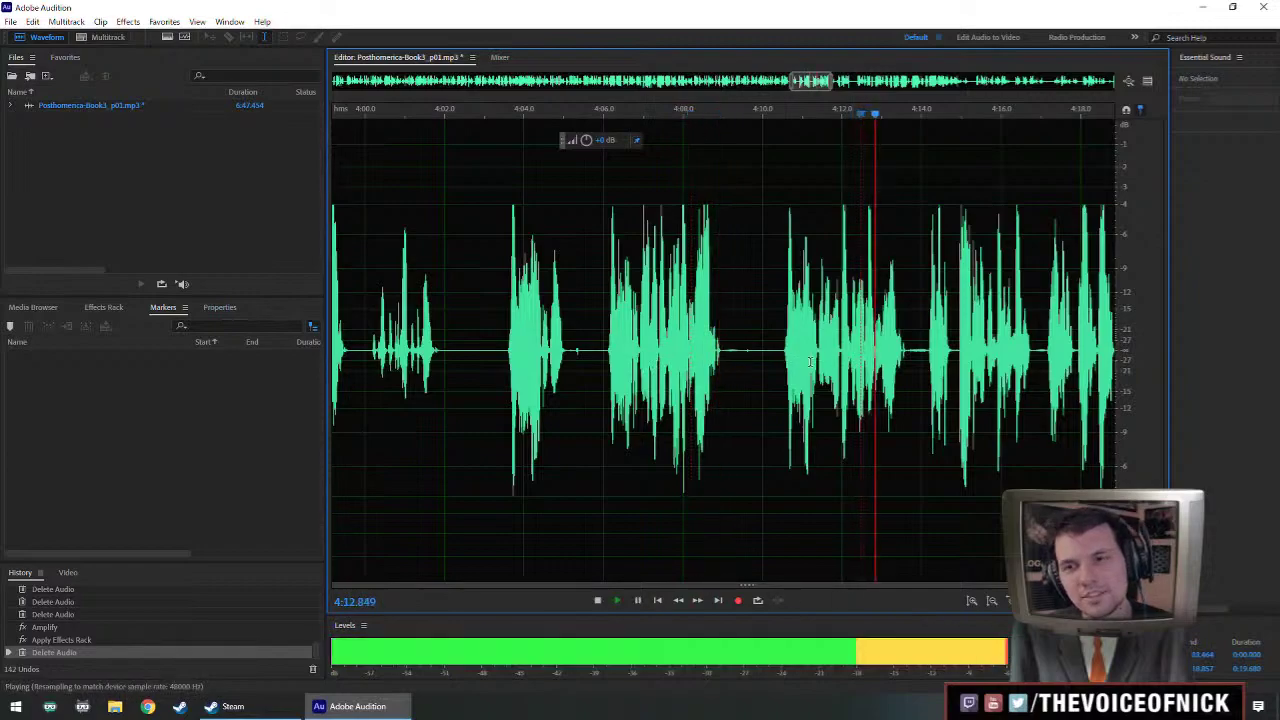
- Replay the takes starting at about 4:05.9 and 4:10.5 to choose between them
key("space")
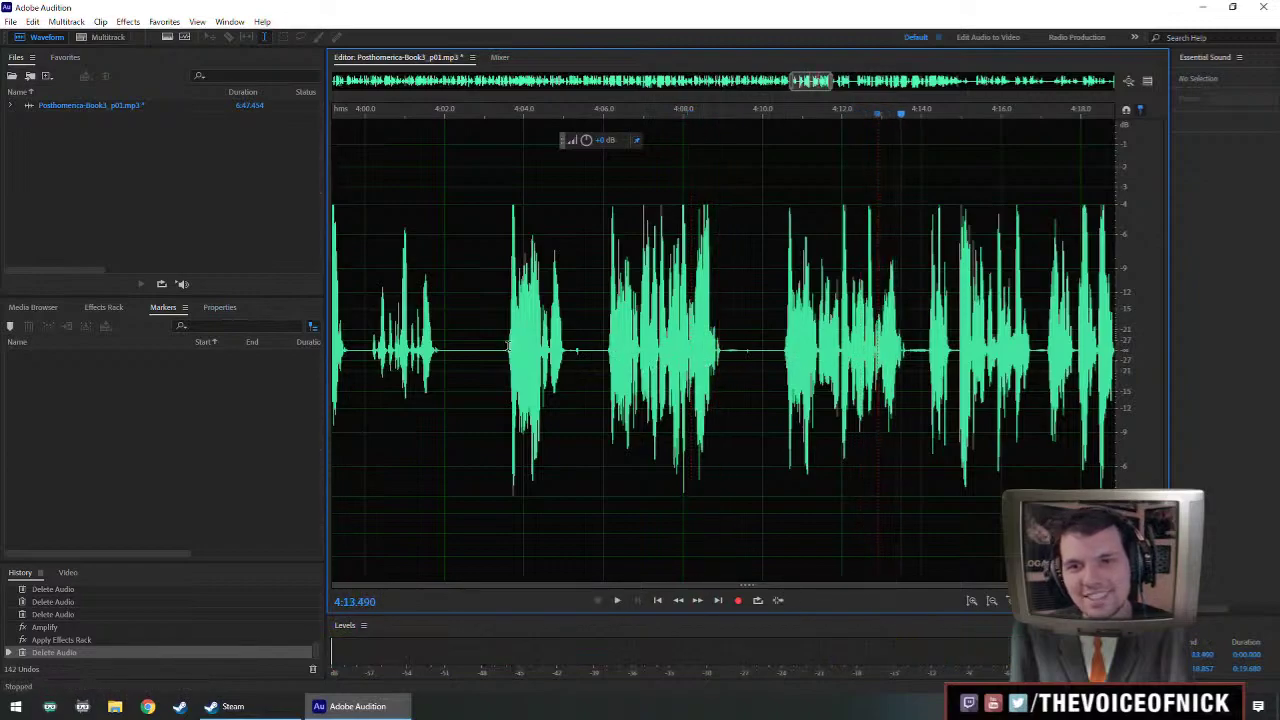
key("space")
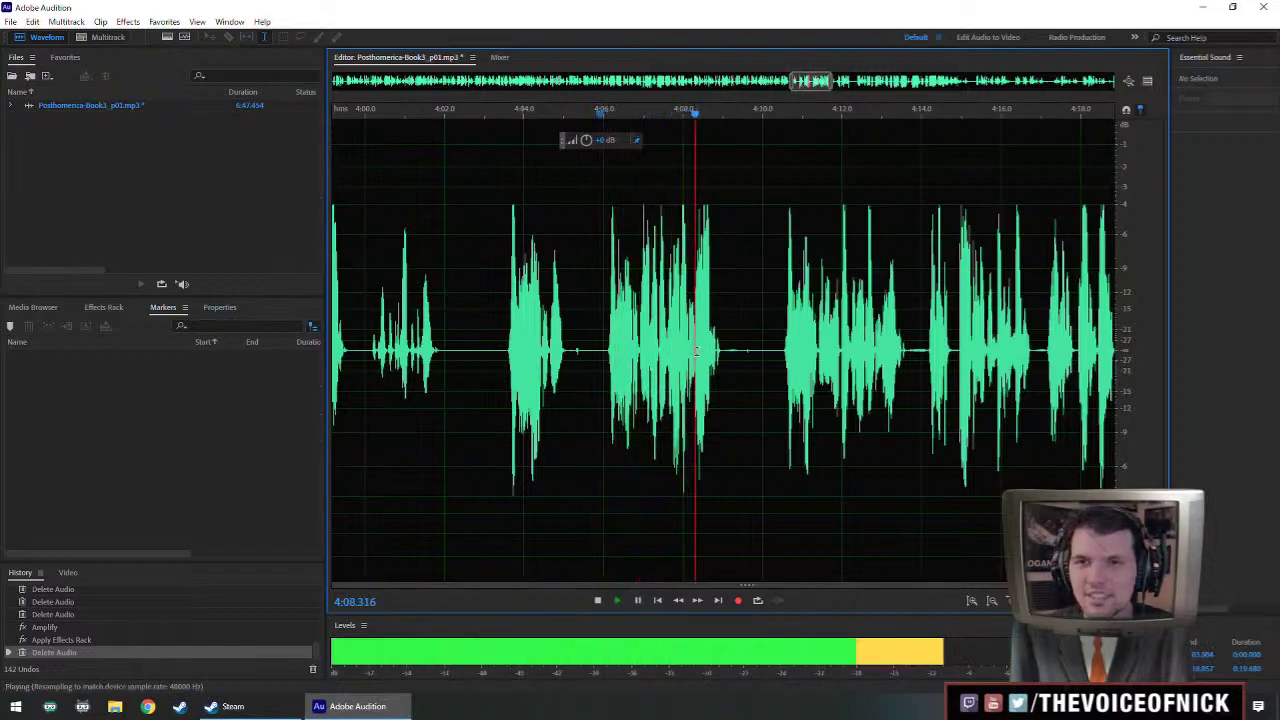
left_click(784, 370)
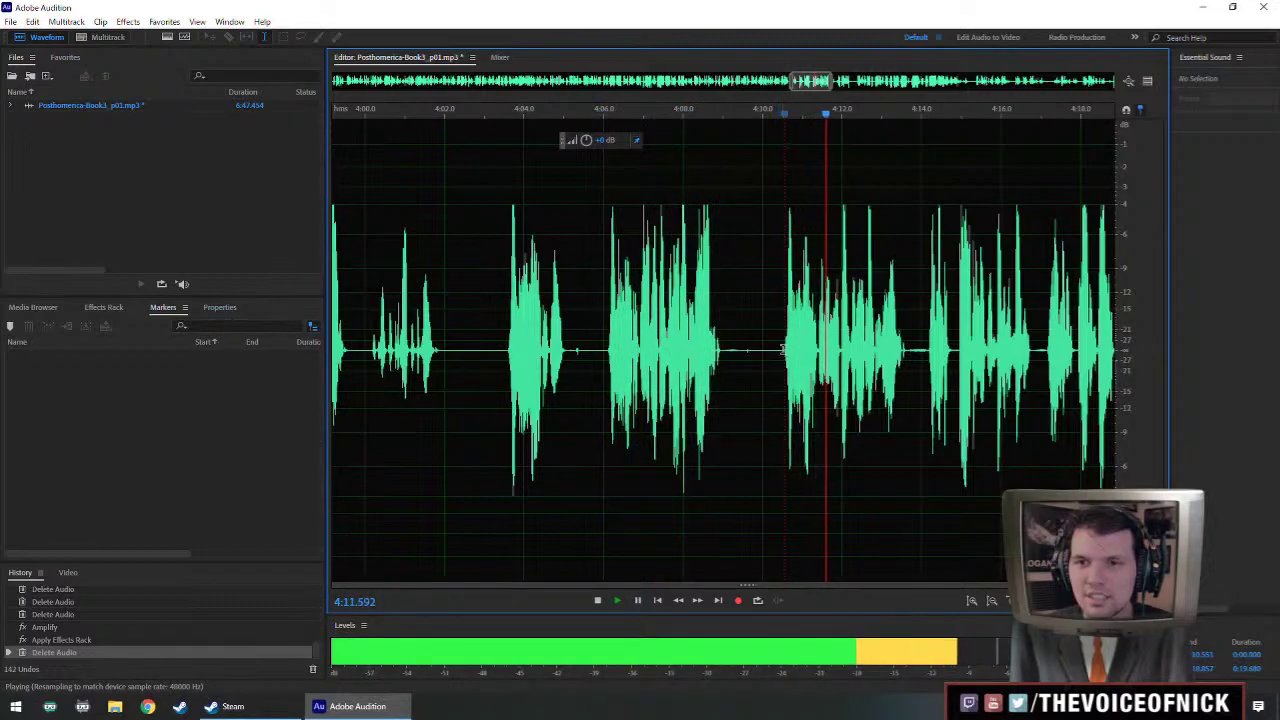
key("space")
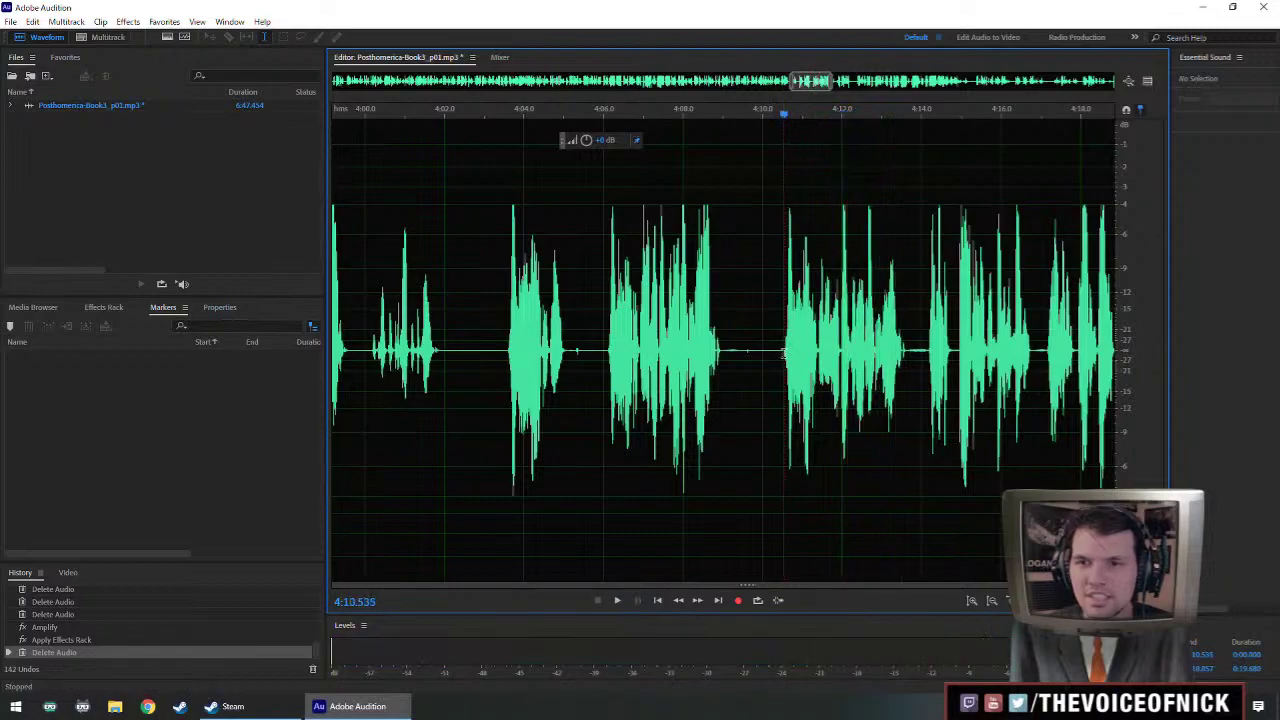
- Delete the rejected takes and silence from about 4:03.6 to 4:10.5
left_click_drag(784, 352, 504, 376)
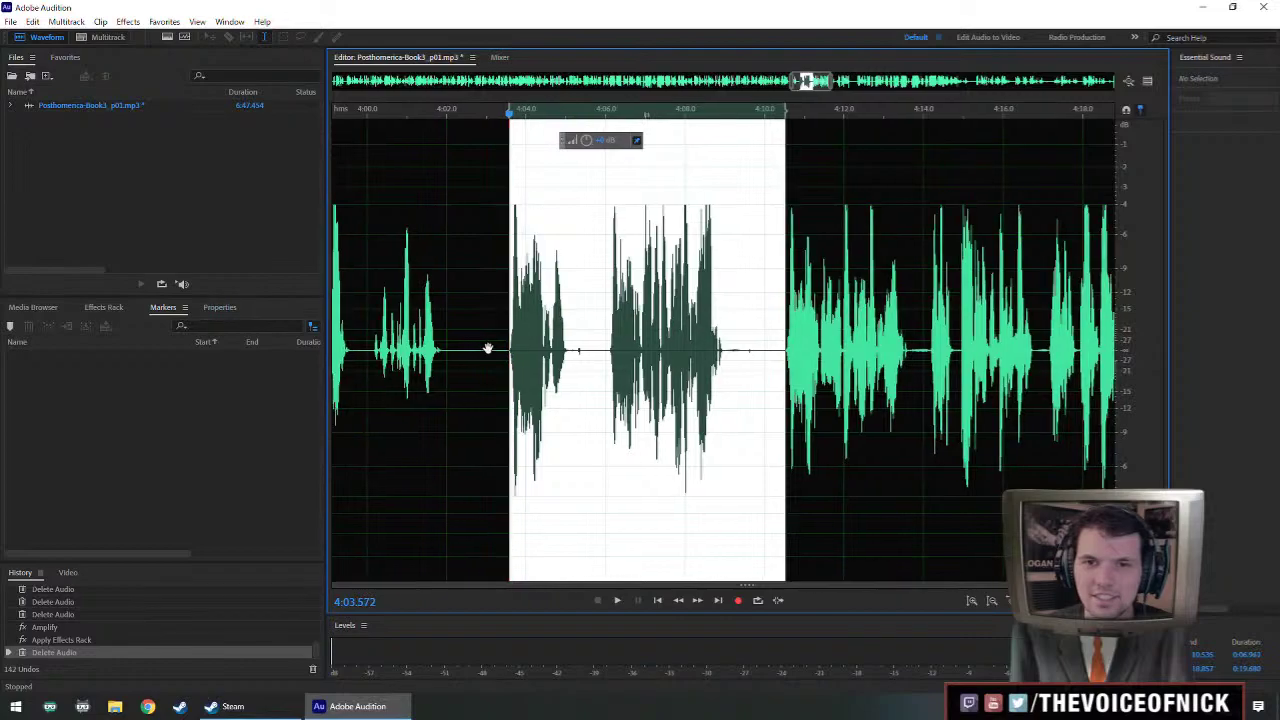
scroll(490, 350, "left", 2)
key("Delete")
- Shorten the pause at about 4:02.4 by roughly 0.55 seconds and play the join from about 4:00.6
left_click_drag(545, 363, 567, 368)
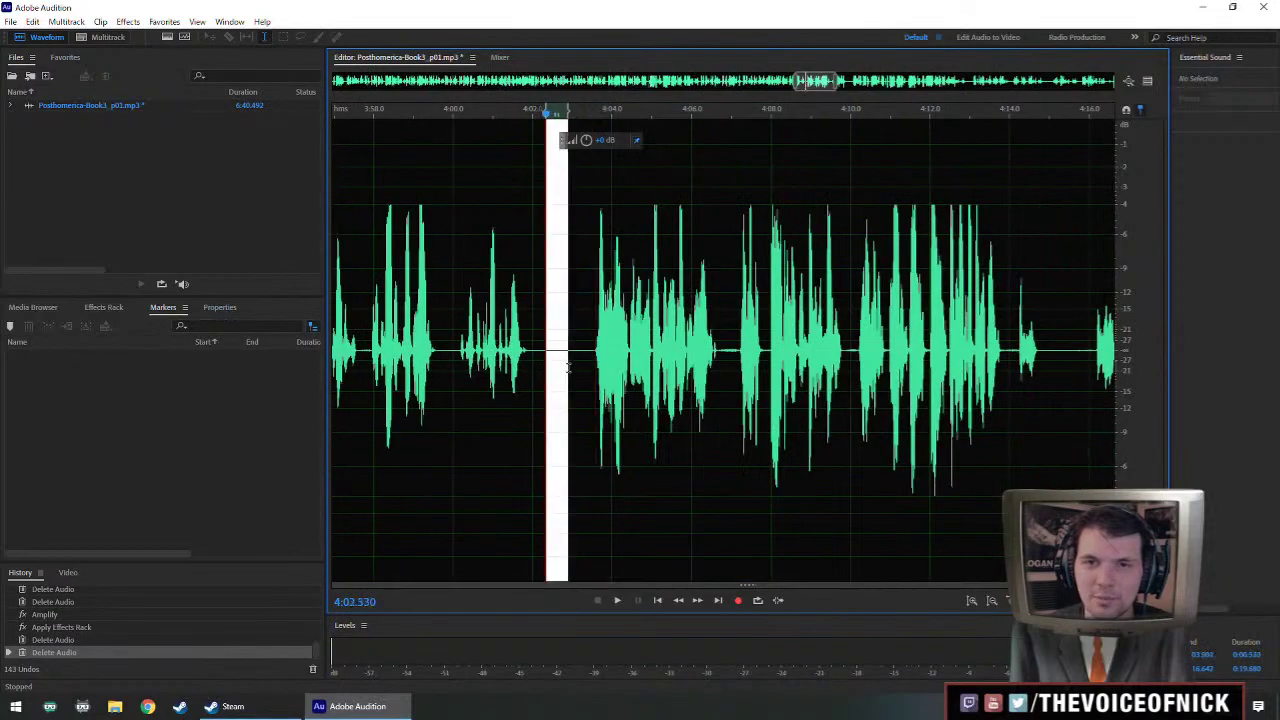
key("Delete")
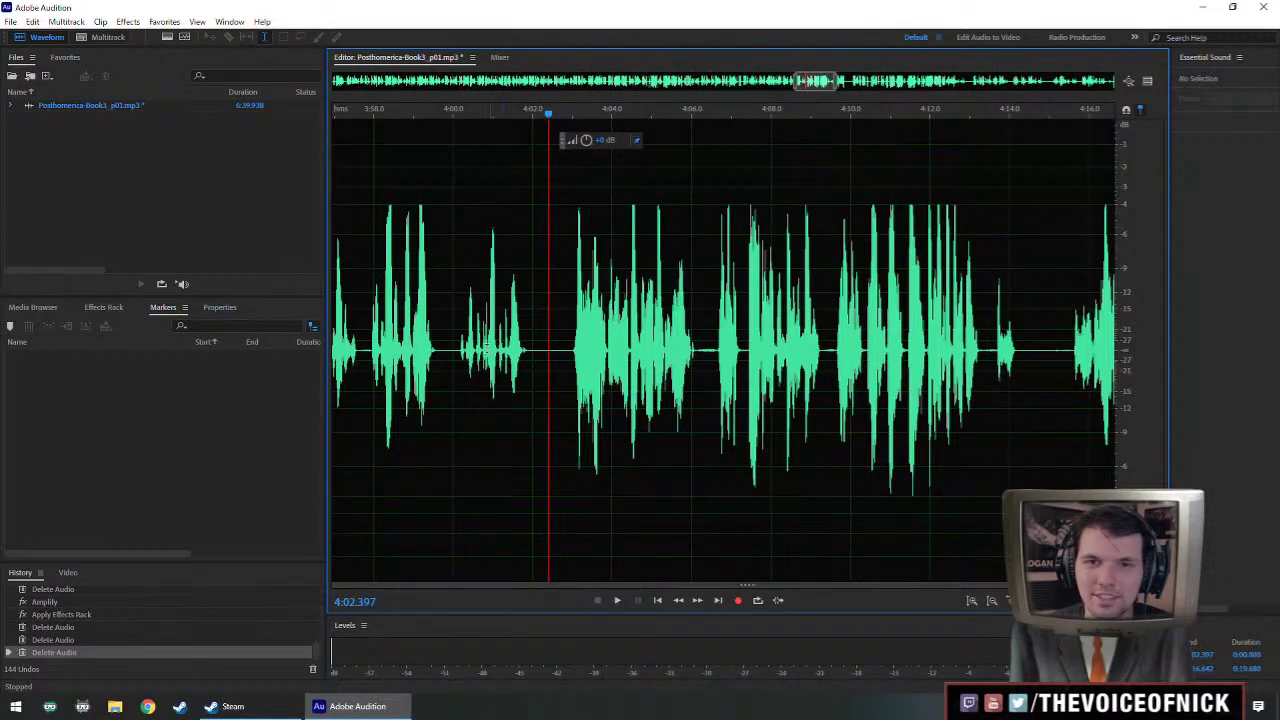
key("space")
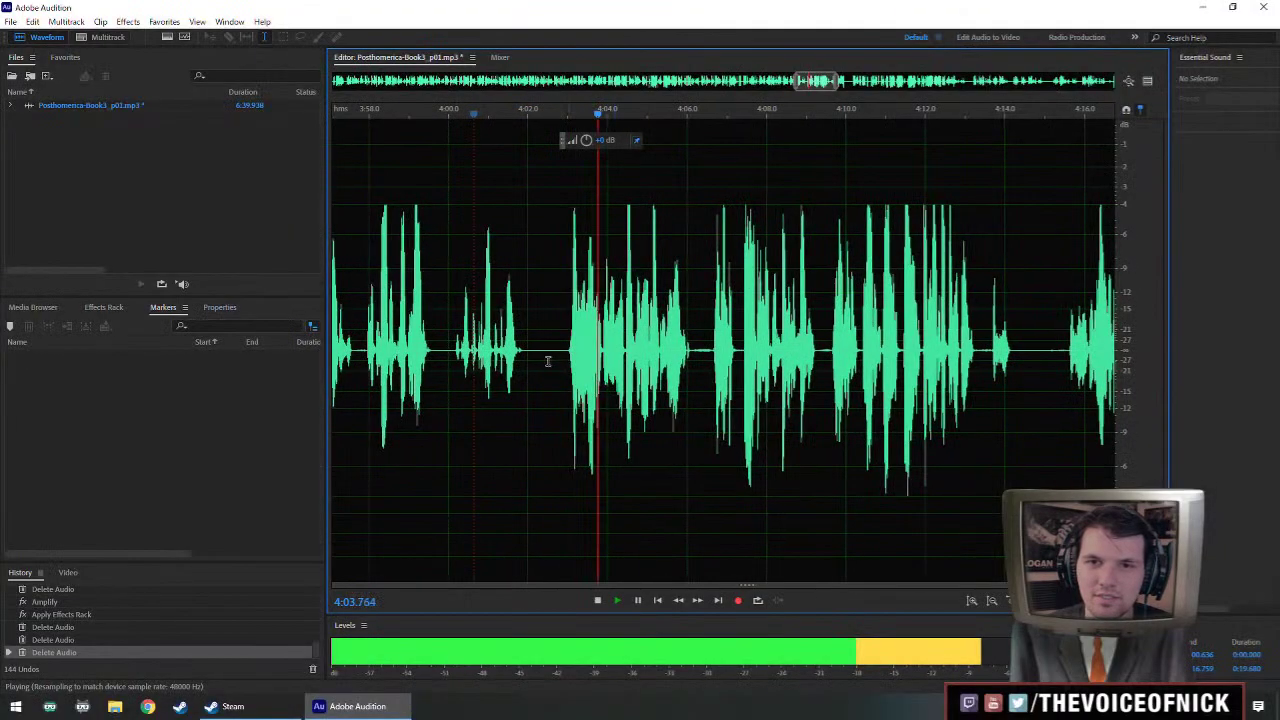
- Trim roughly another 0.07 seconds from the pause at about 4:02.3 and play the result from about 4:00.5
key("space")
left_click_drag(538, 352, 541, 352)
key("Delete")
left_click(470, 322)
key("space")
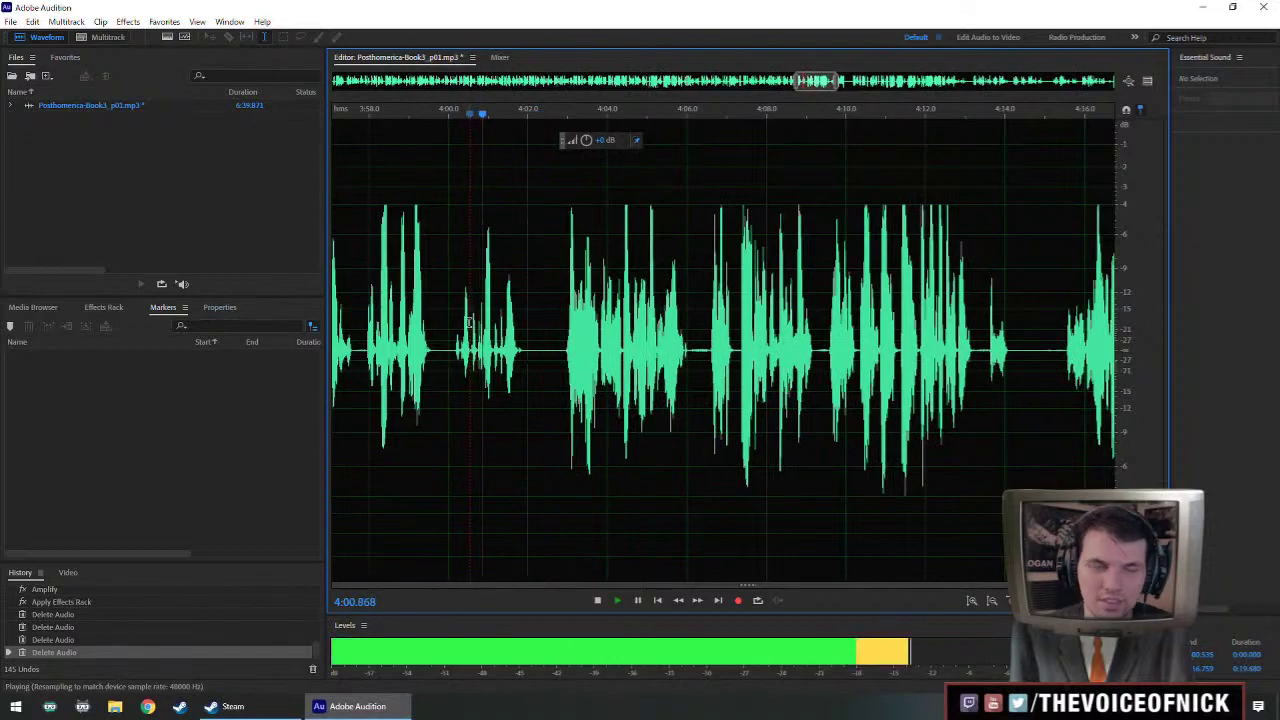
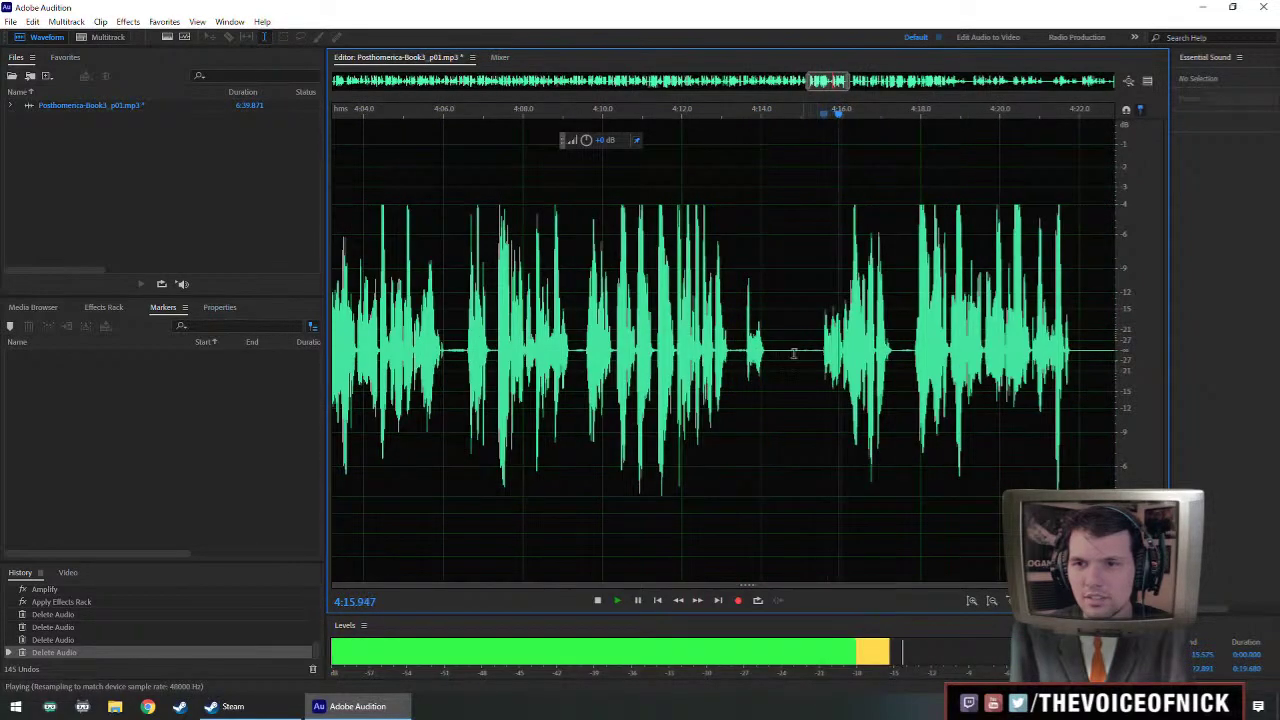
- Delete the fragment and silence from about 4:13.6 to 4:15.6 and play the join
left_click_drag(746, 360, 822, 385)
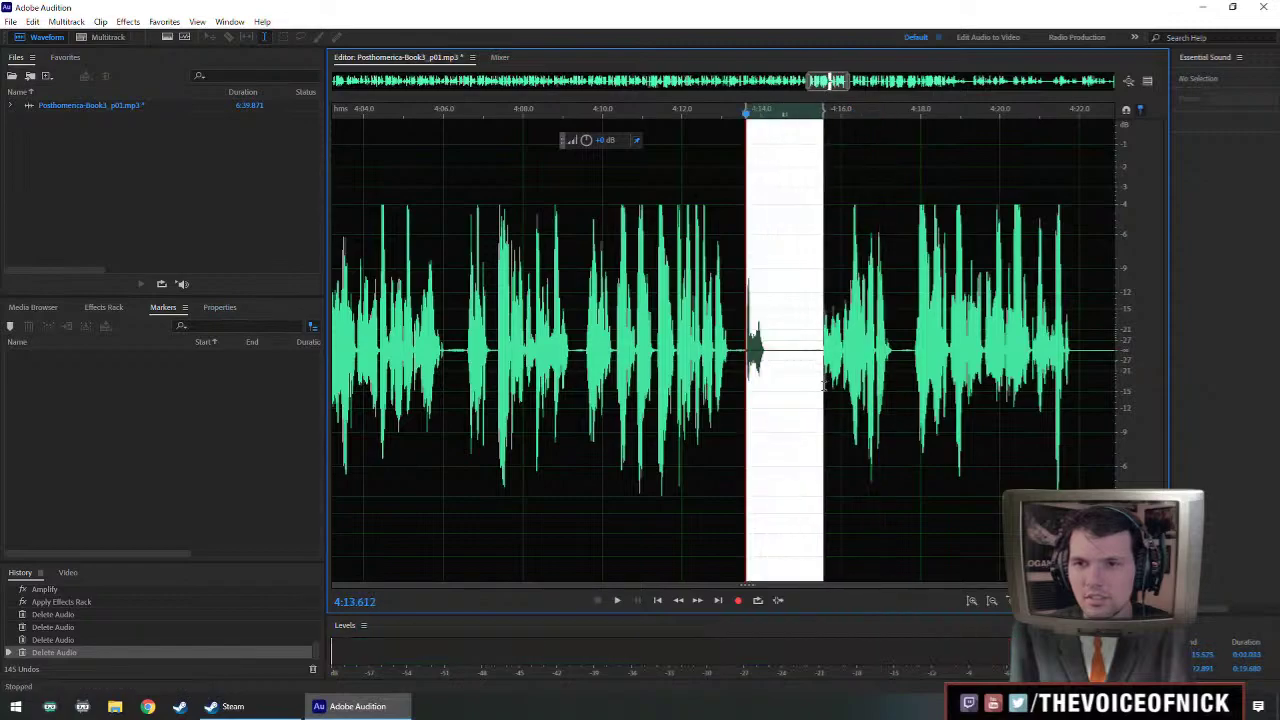
key("Delete")
key("space")
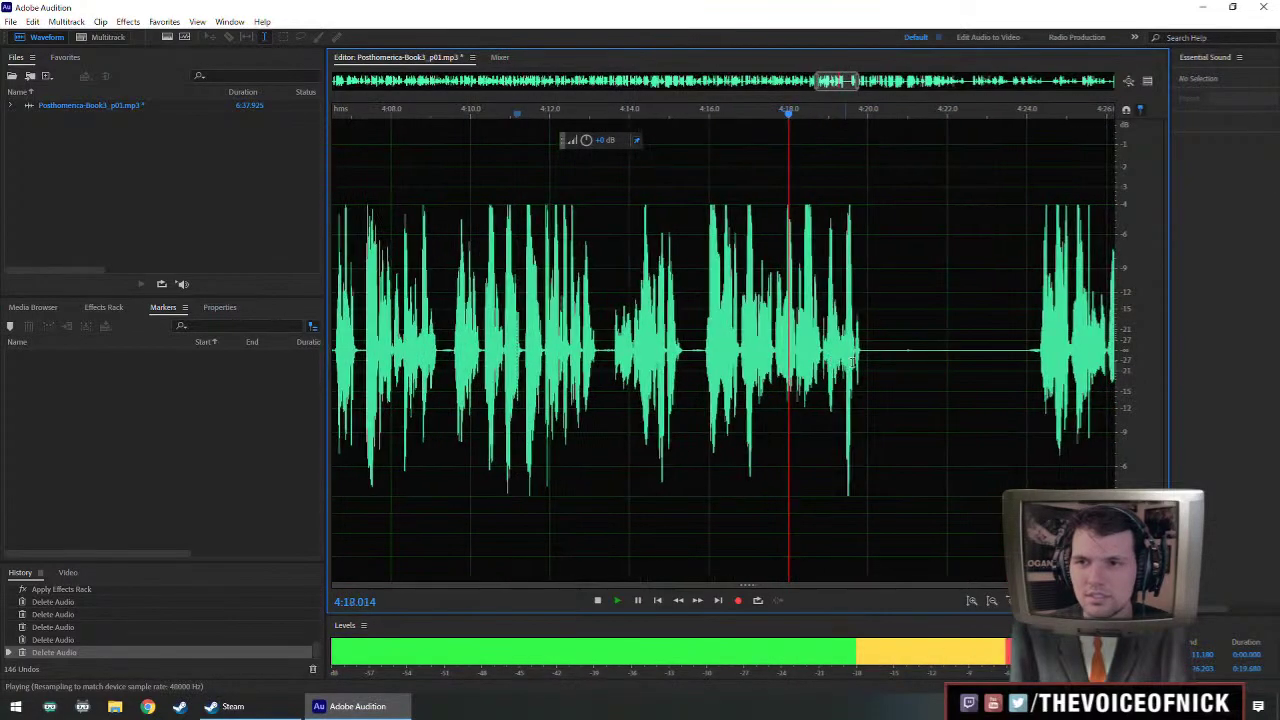
key("space")
- Copy roughly 0.1 seconds of silence from about 4:20.1, insert it into the pause at about 4:13.2 and play the result
left_click(875, 360)
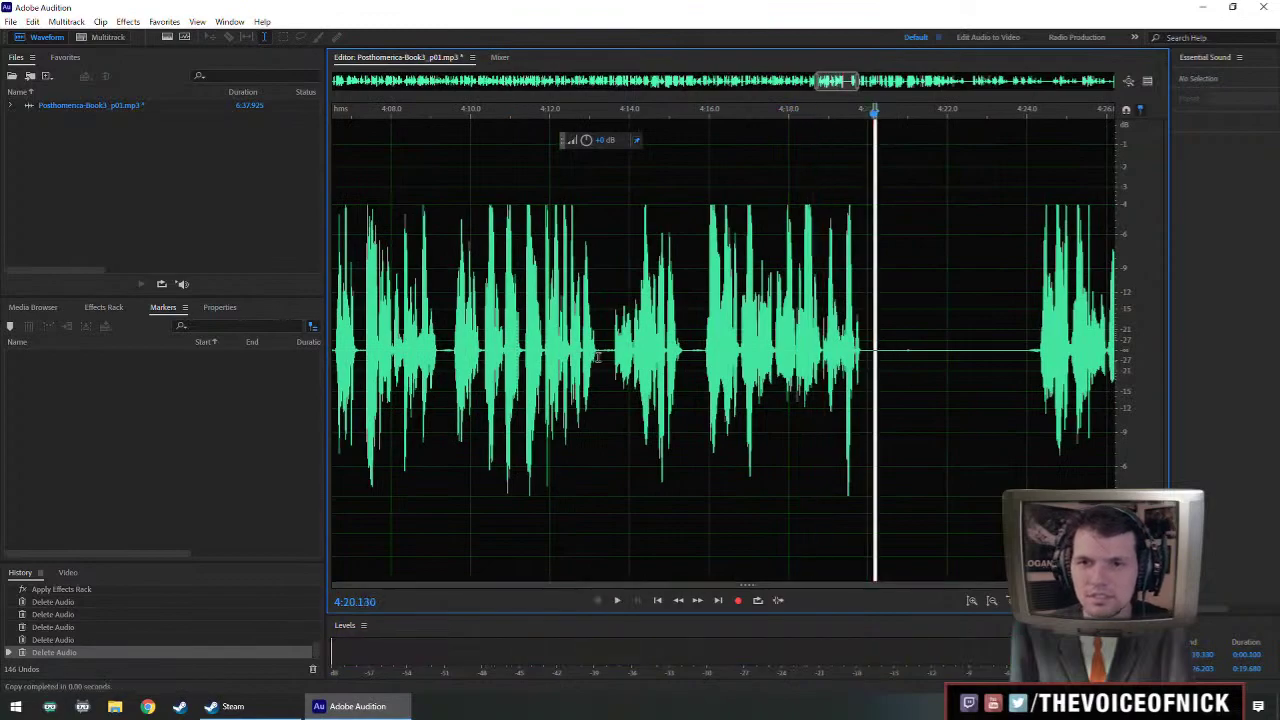
left_click(597, 357)
key("ctrl+v")
key("space")
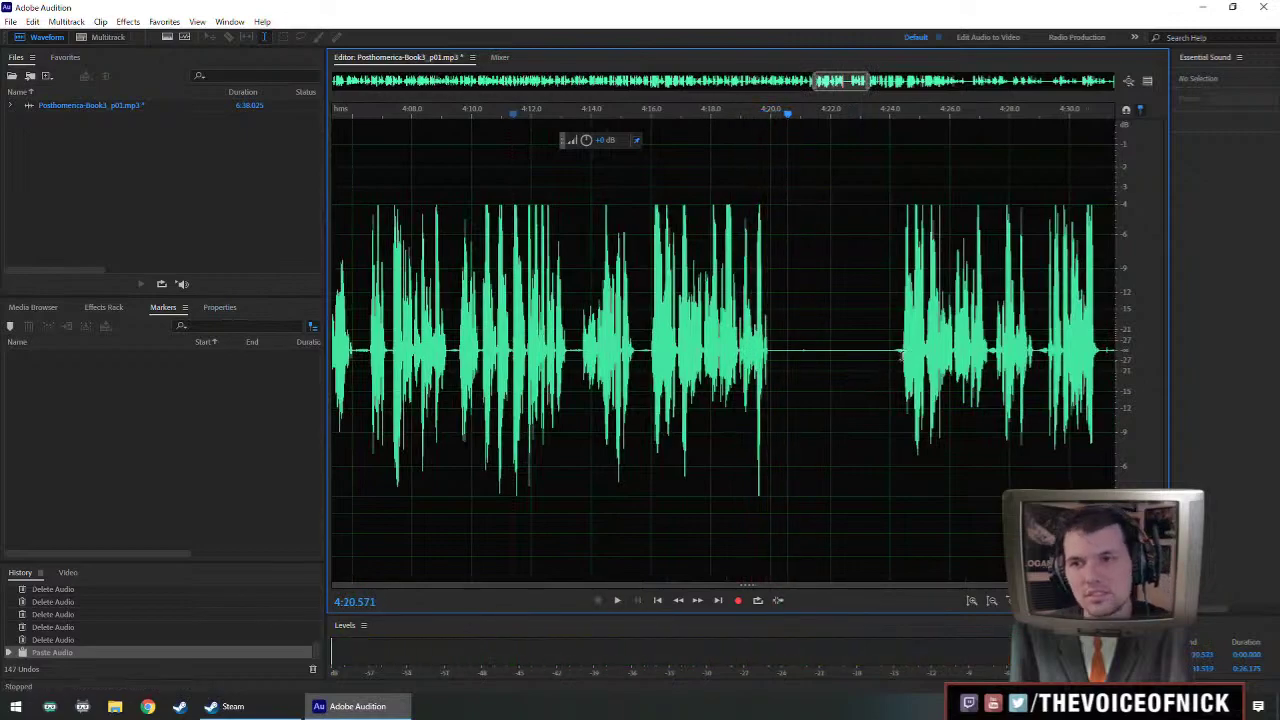
- Listen to the take starting at about 4:24.4, delete the rejected take from about 4:16.0 to 4:24.4 and play from about 4:14.0
left_click(901, 355)
key("space")
scroll(802, 363, "down", 1)
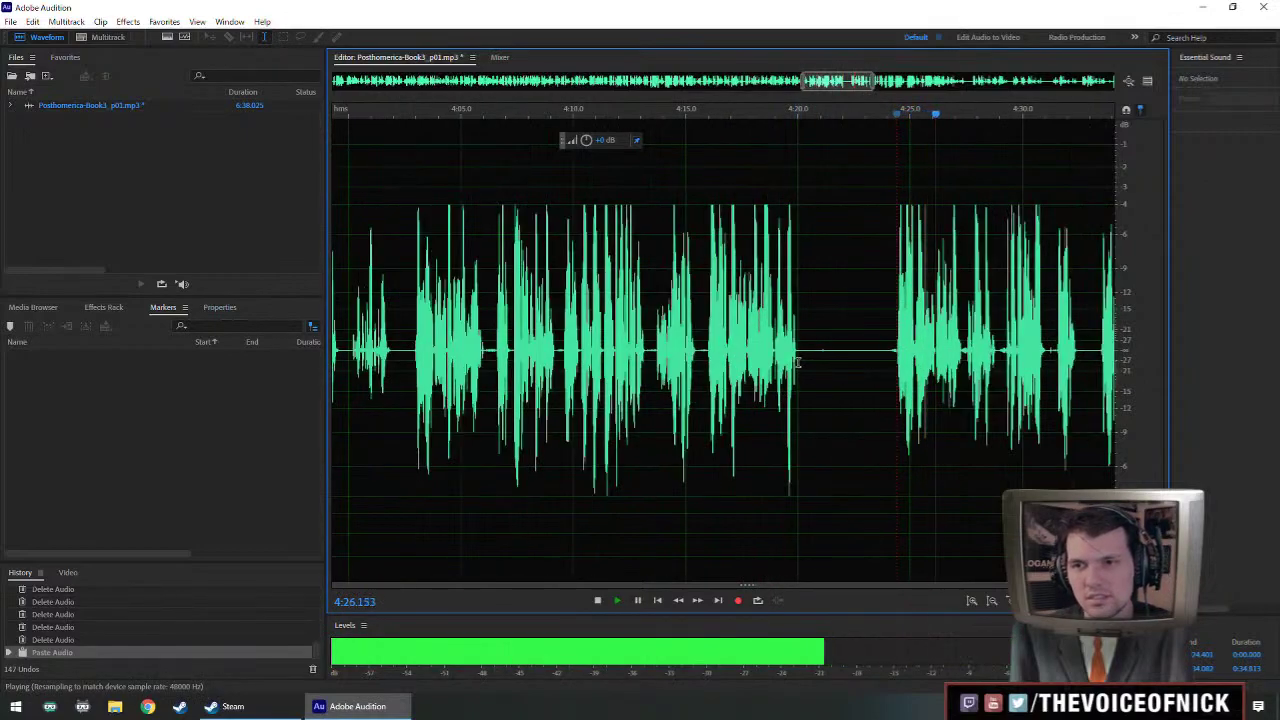
scroll(693, 362, "up", 2)
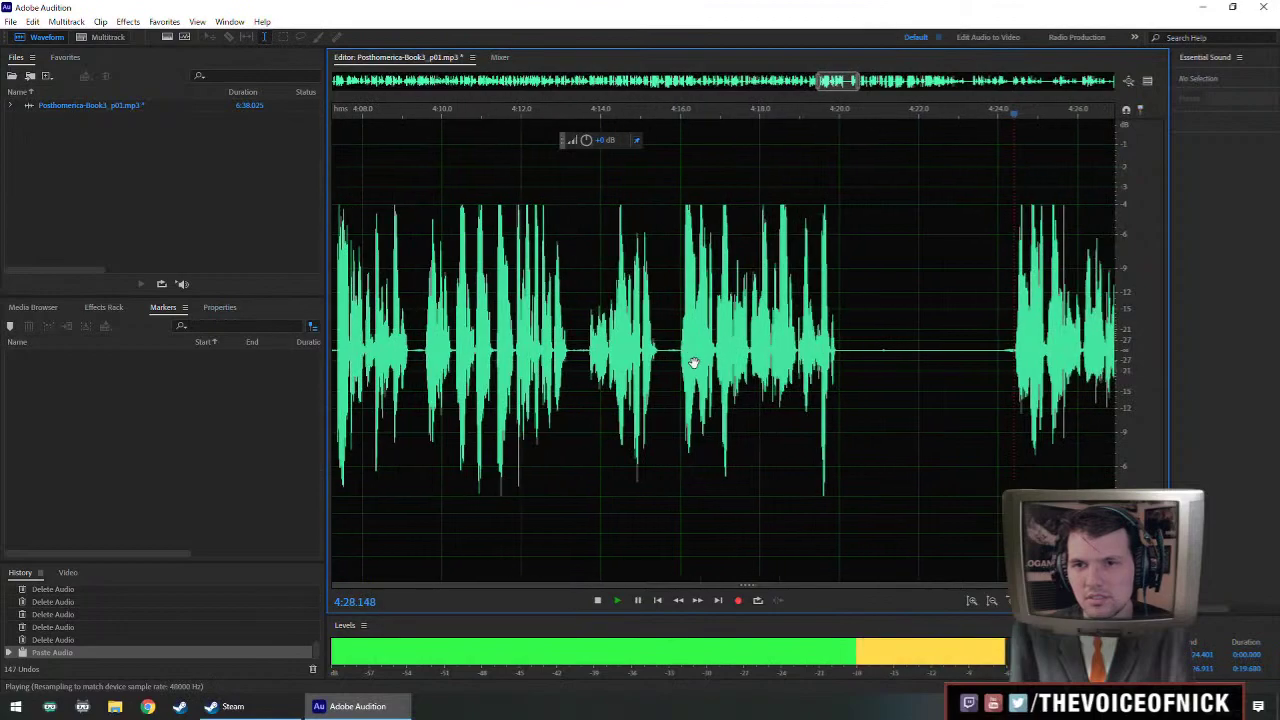
left_click_drag(581, 380, 916, 403)
key("Delete")
left_click(499, 311)
key("space")
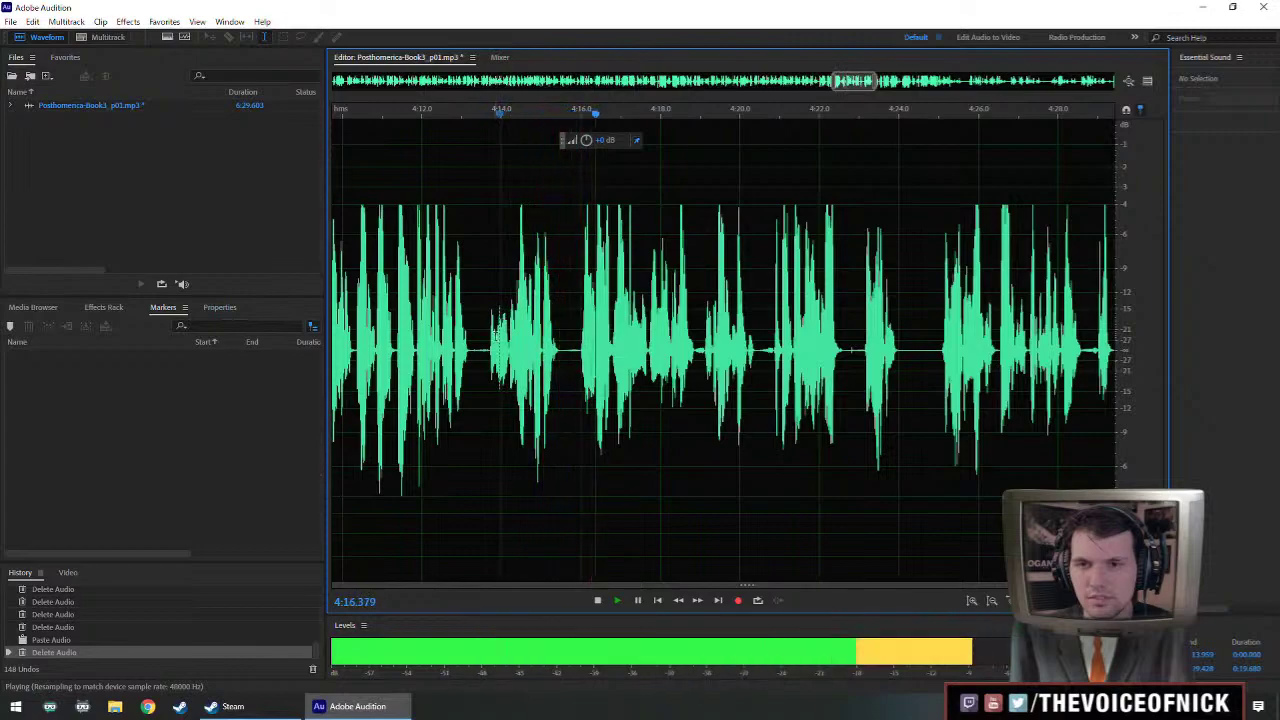
- Delete the short rejected take and silence from about 4:23.2 to 4:25.1 and play the join from about 4:20.6
scroll(689, 442, "down", 1)
scroll(689, 442, "up", 1)
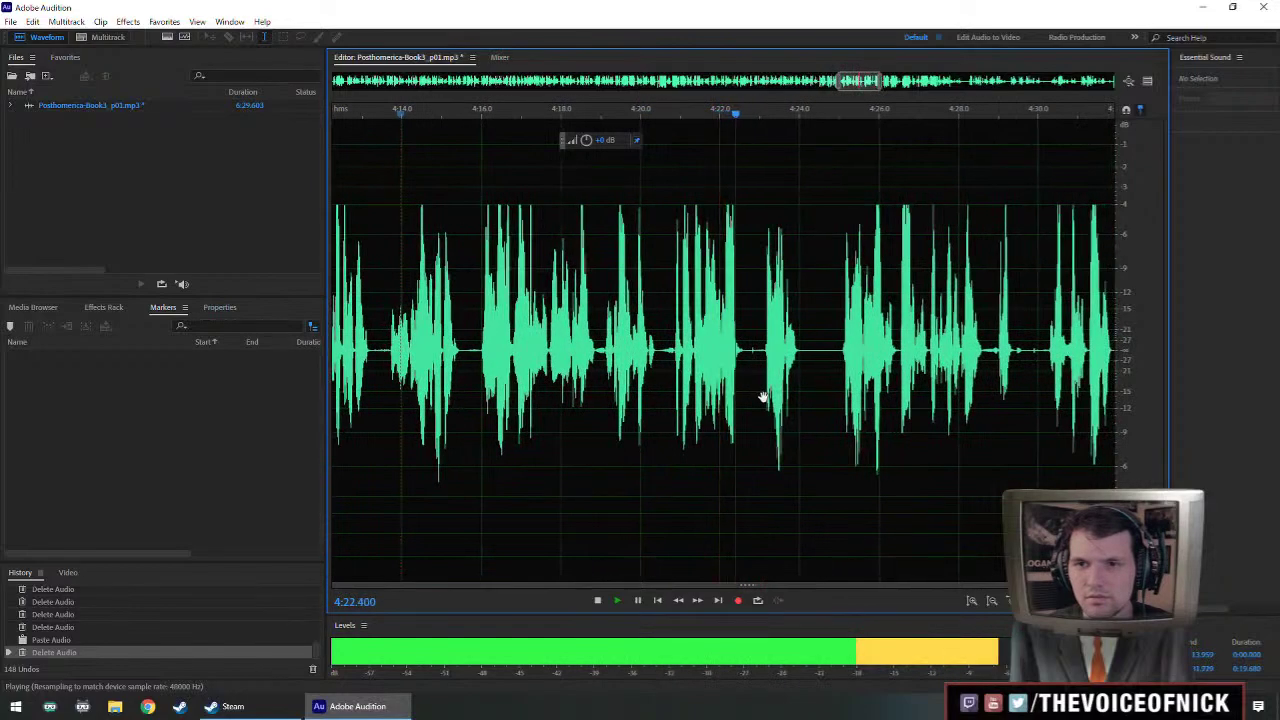
key("space")
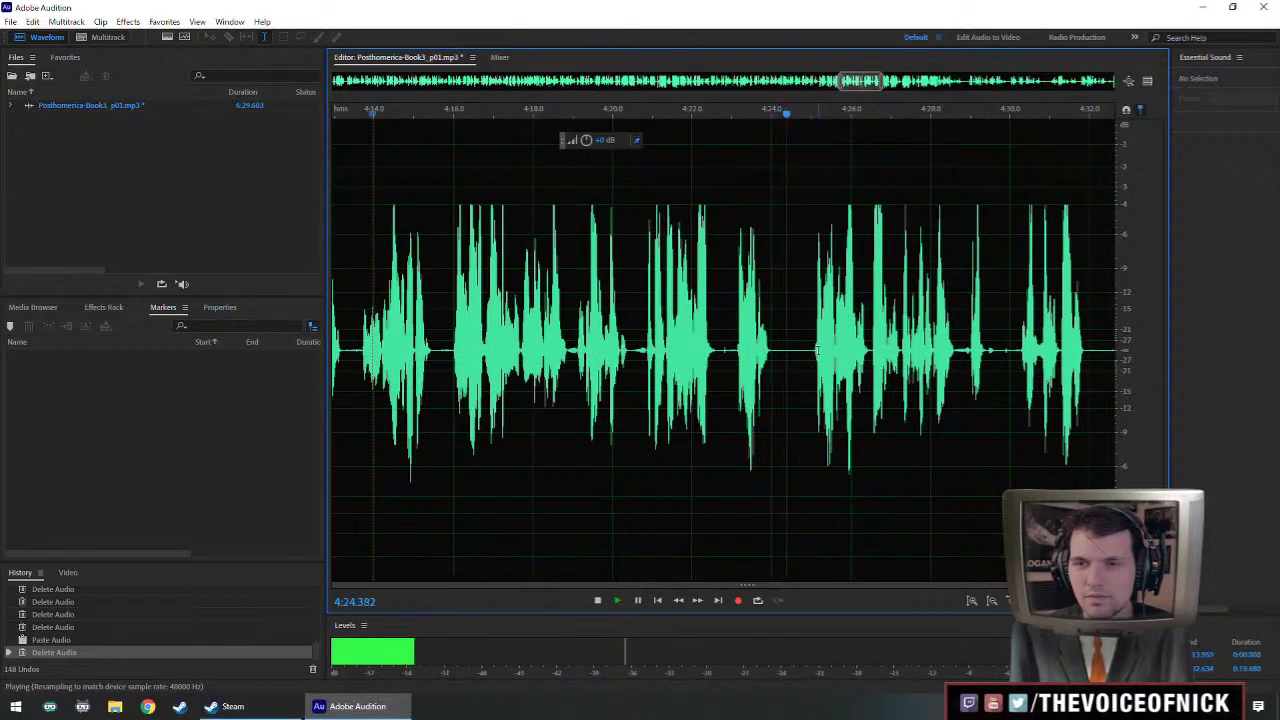
key("space")
left_click_drag(737, 353, 813, 390)
key("Delete")
left_click(636, 326)
key("space")
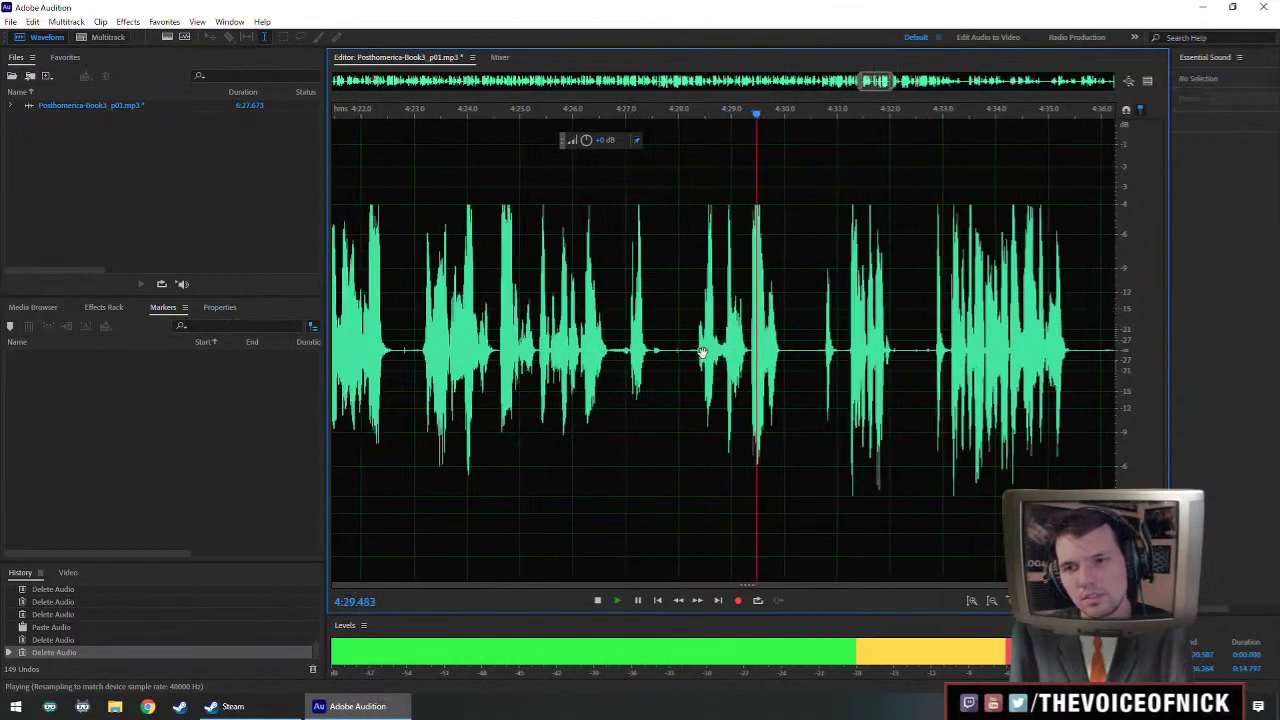
- Delete the stray fragment and silence from about 4:27.1 to 4:28.3 and play the join from about 4:25.6
scroll(631, 351, "up", 2)
key("space")
left_click_drag(491, 340, 670, 381)
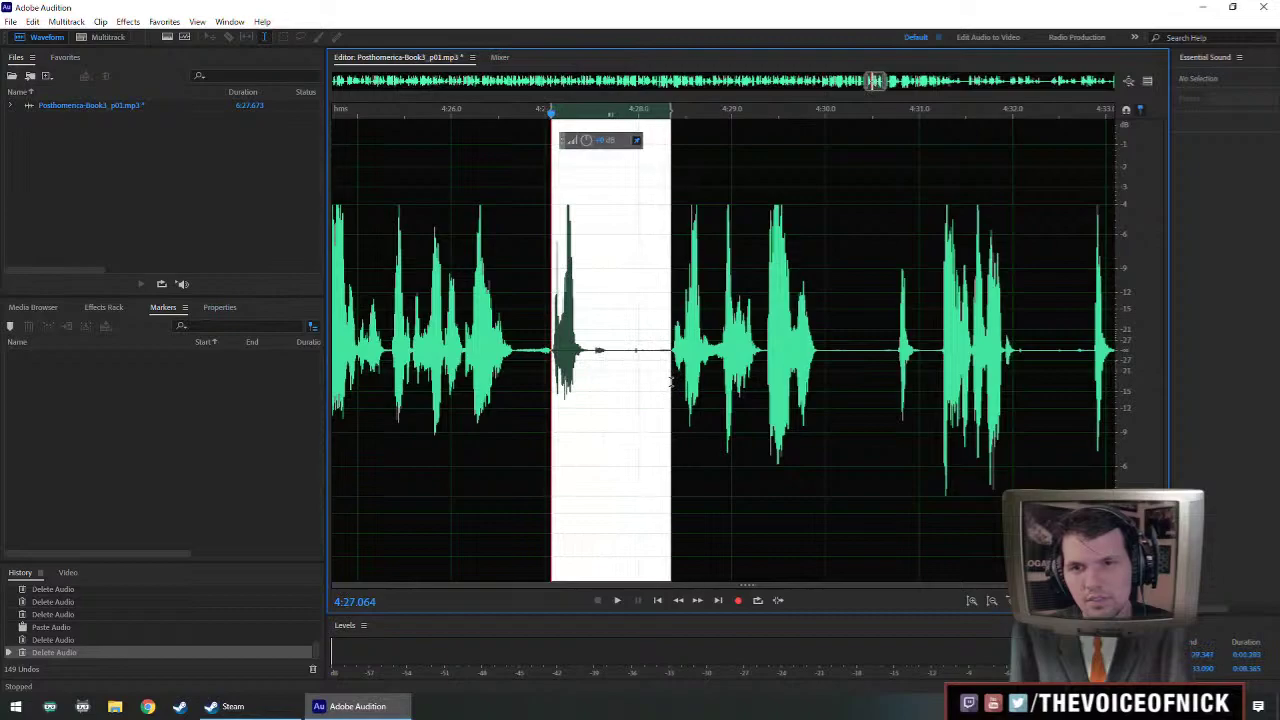
key("Delete")
key("space")
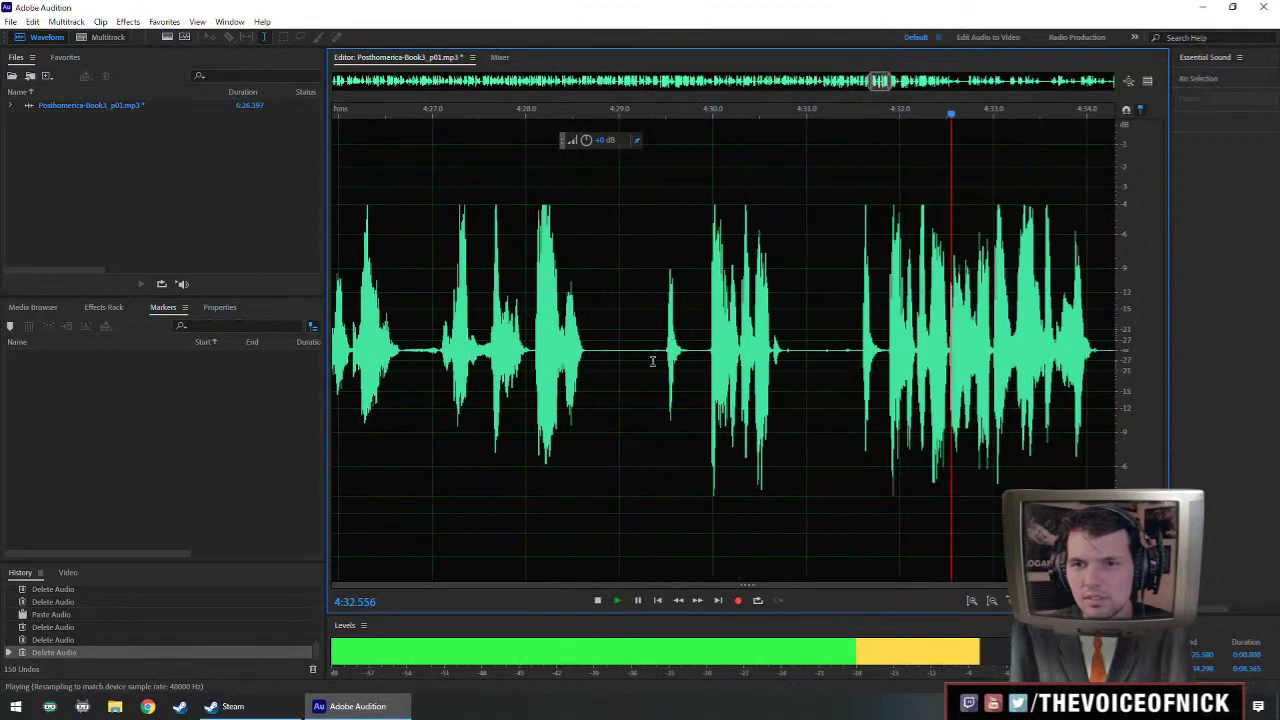
- Delete the rejected short take from about 4:29.3 to 4:31.5 and play the join from about 4:28.1
left_click_drag(650, 363, 857, 363)
key("Delete")
left_click(528, 330)
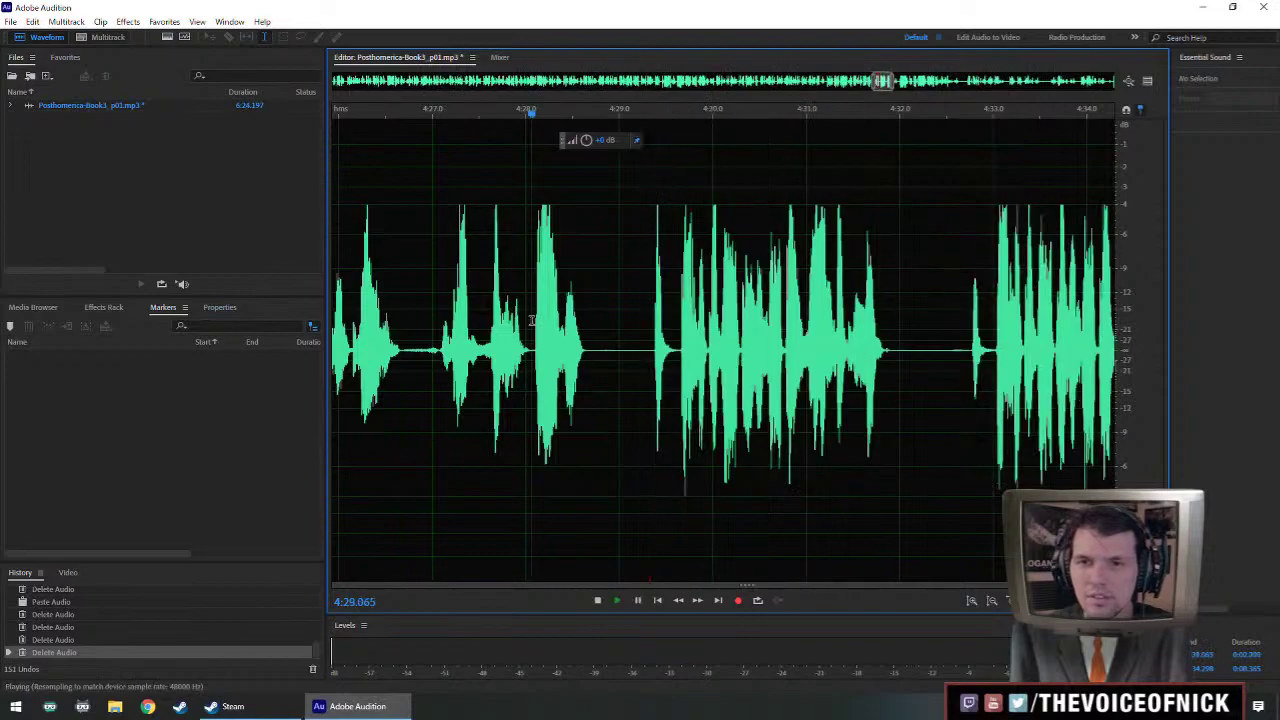
key("space")
scroll(797, 382, "down", 3)
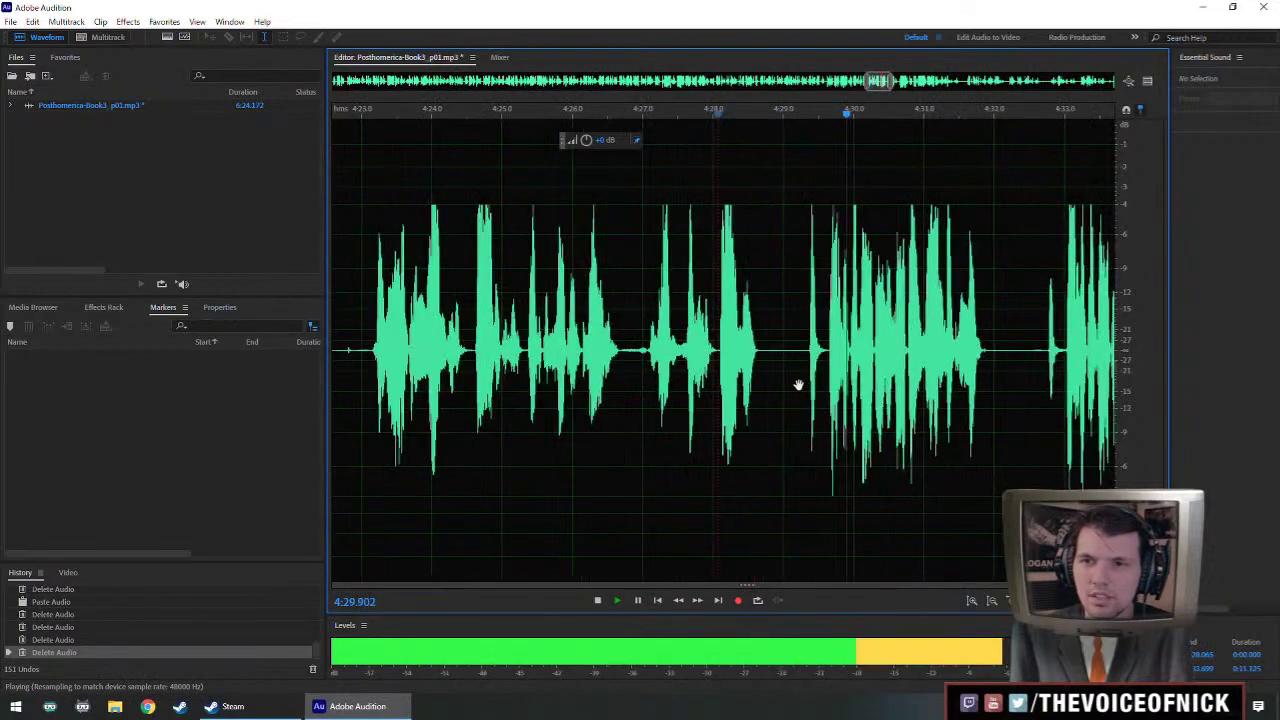
- Play the takes starting at about 4:32.8 and 4:38.8 to choose between them
scroll(840, 396, "down", 1)
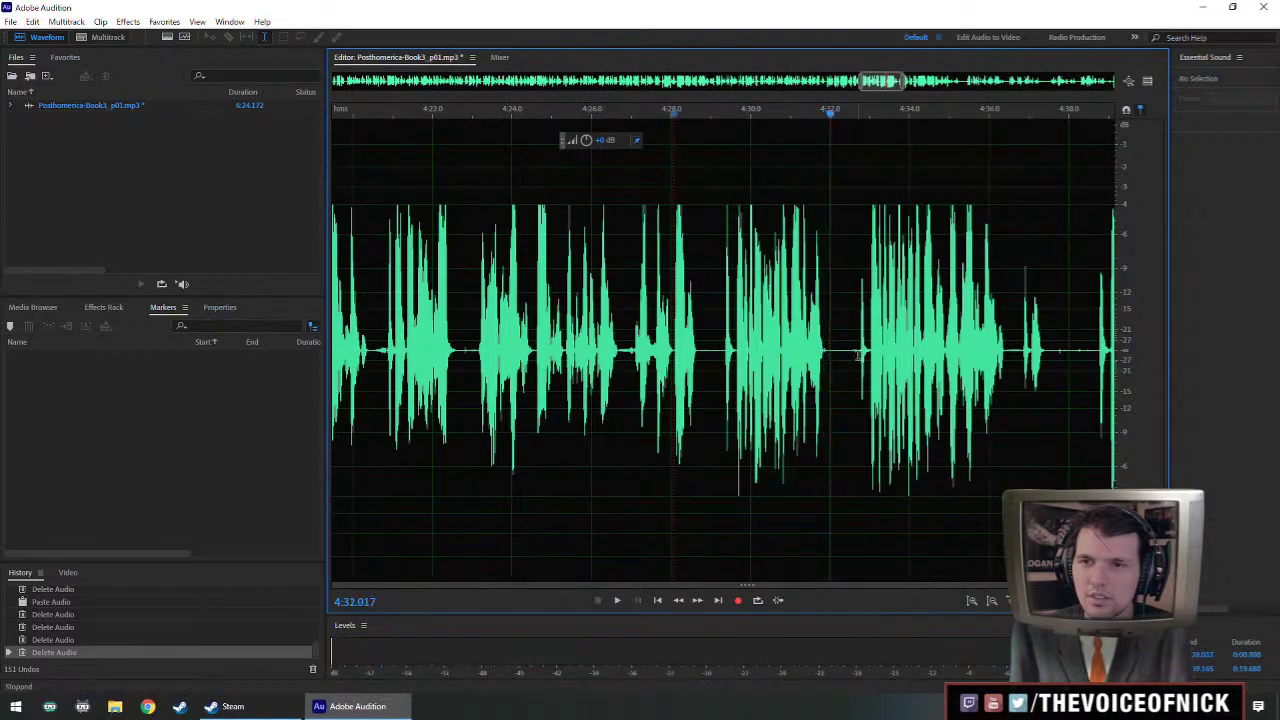
scroll(1008, 362, "down", 2)
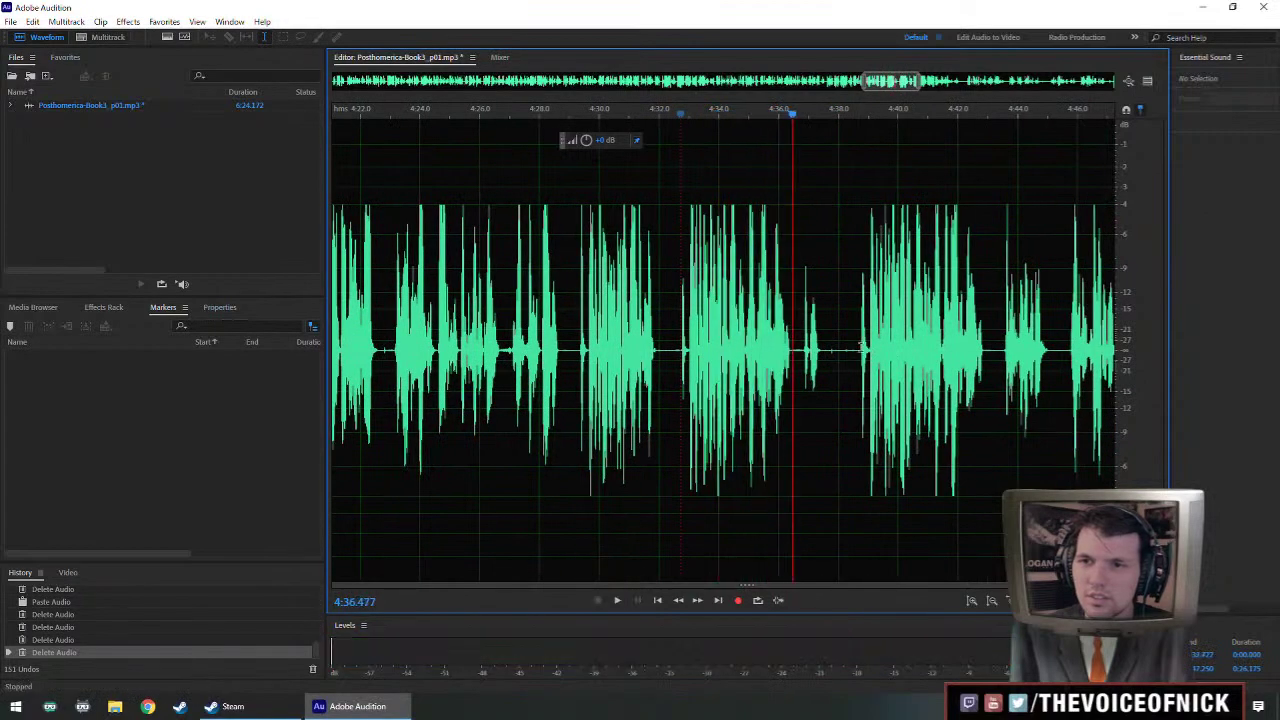
left_click(860, 350)
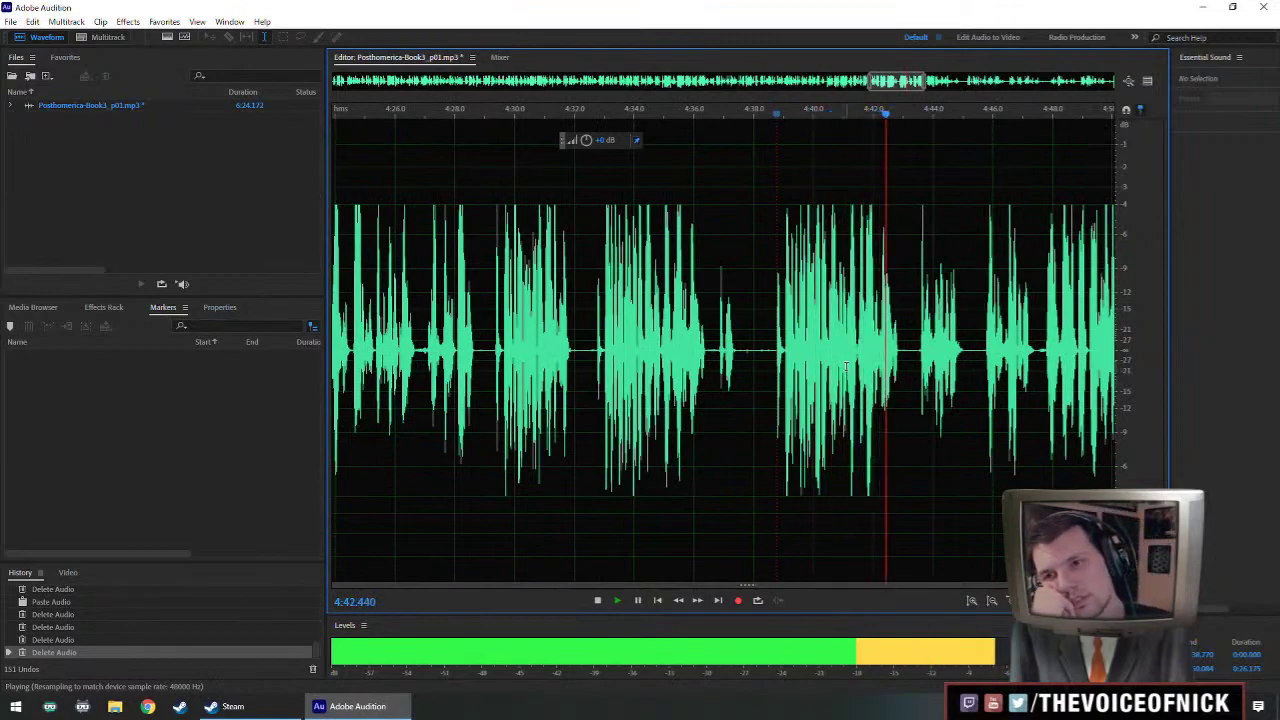
key("space")
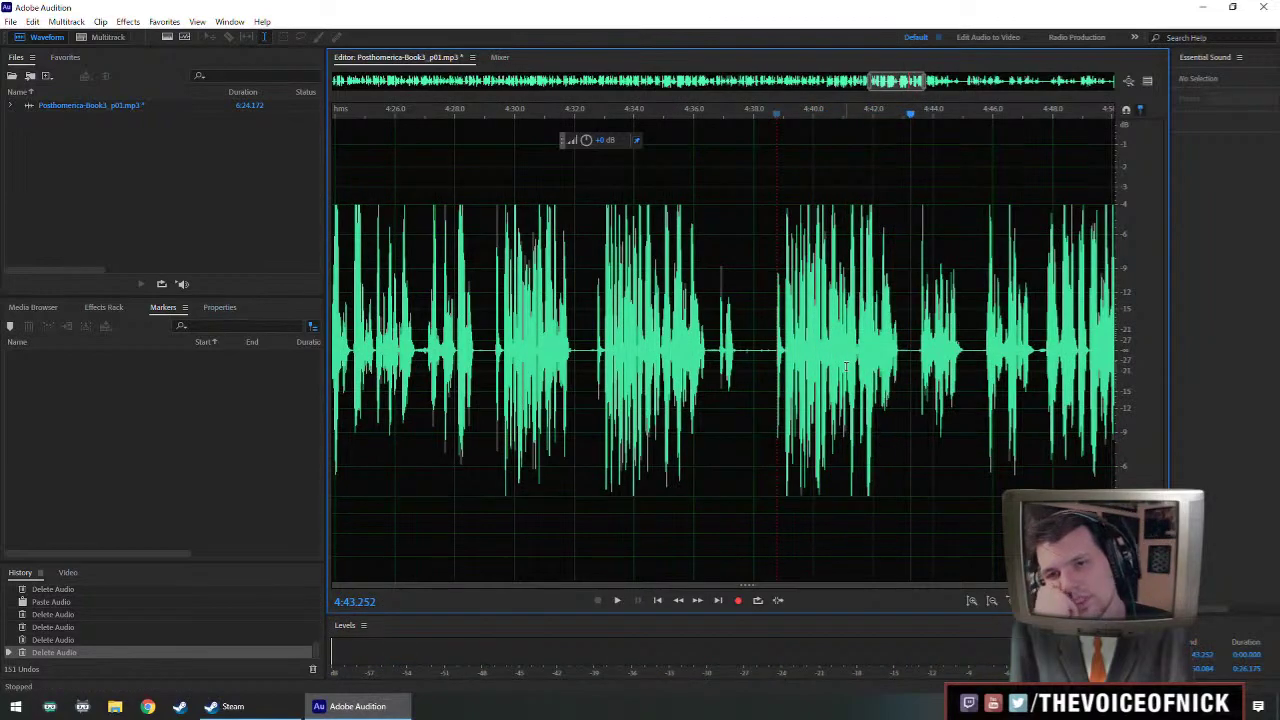
- Delete the rejected takes and silence from about 4:29.4 to 4:38.7 and play the join from about 4:27.8
right_click(489, 325)
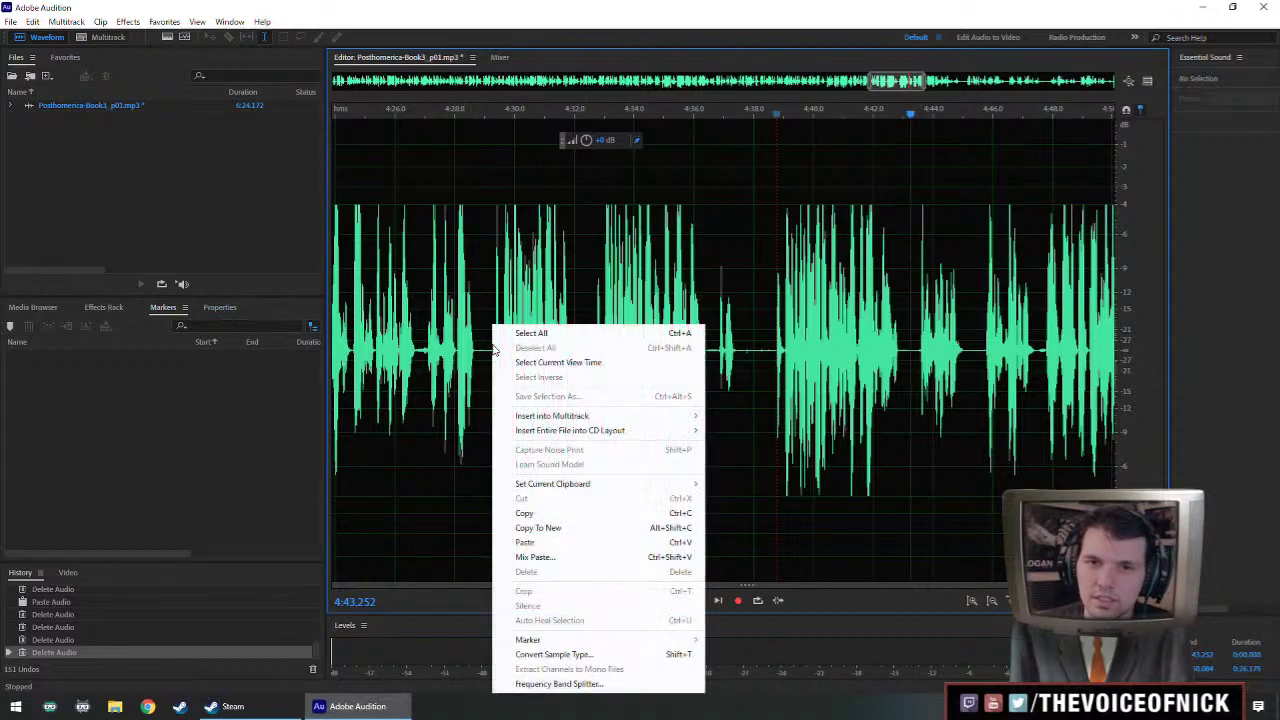
left_click(489, 325)
left_click_drag(495, 348, 773, 418)
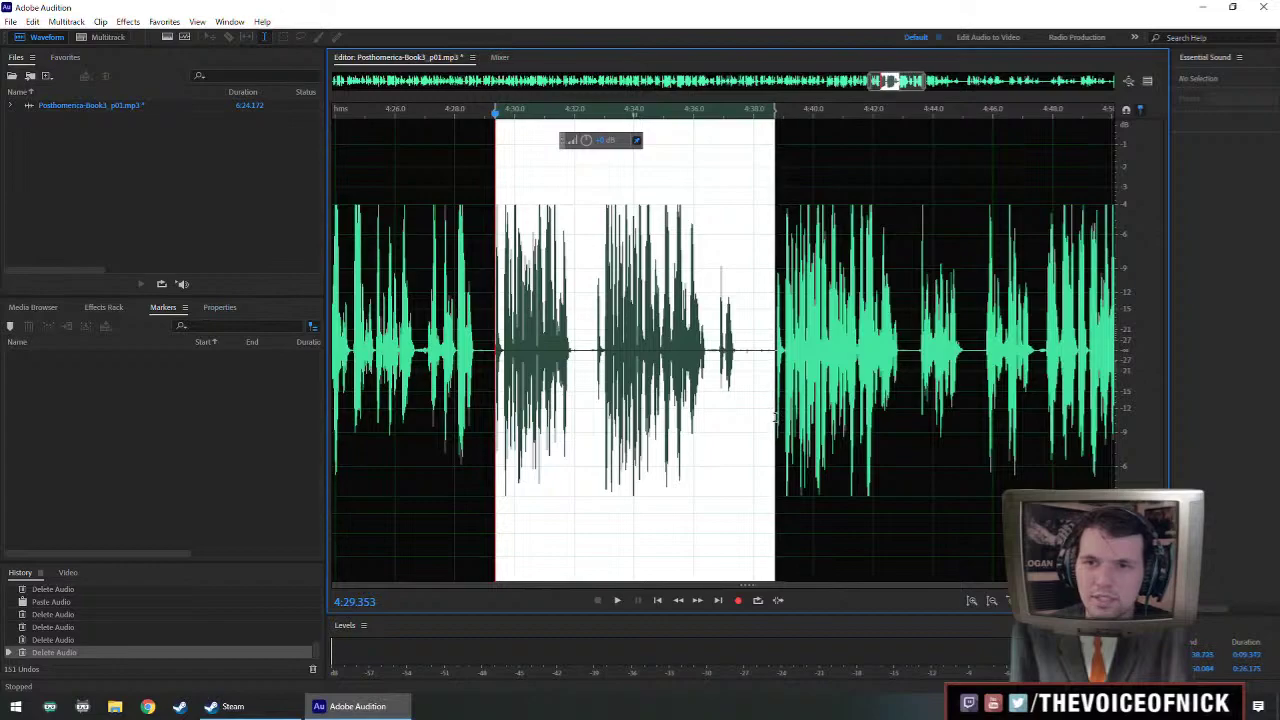
key("Delete")
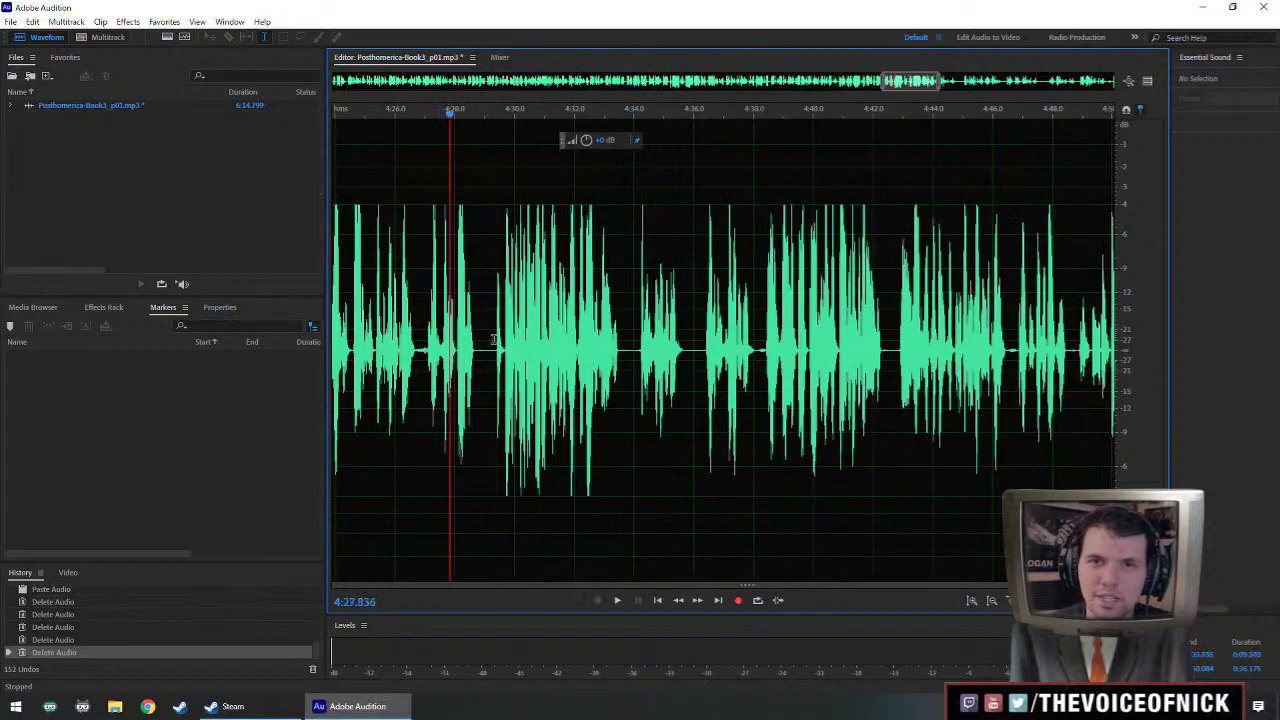
key("space")
scroll(556, 348, "up", 2)
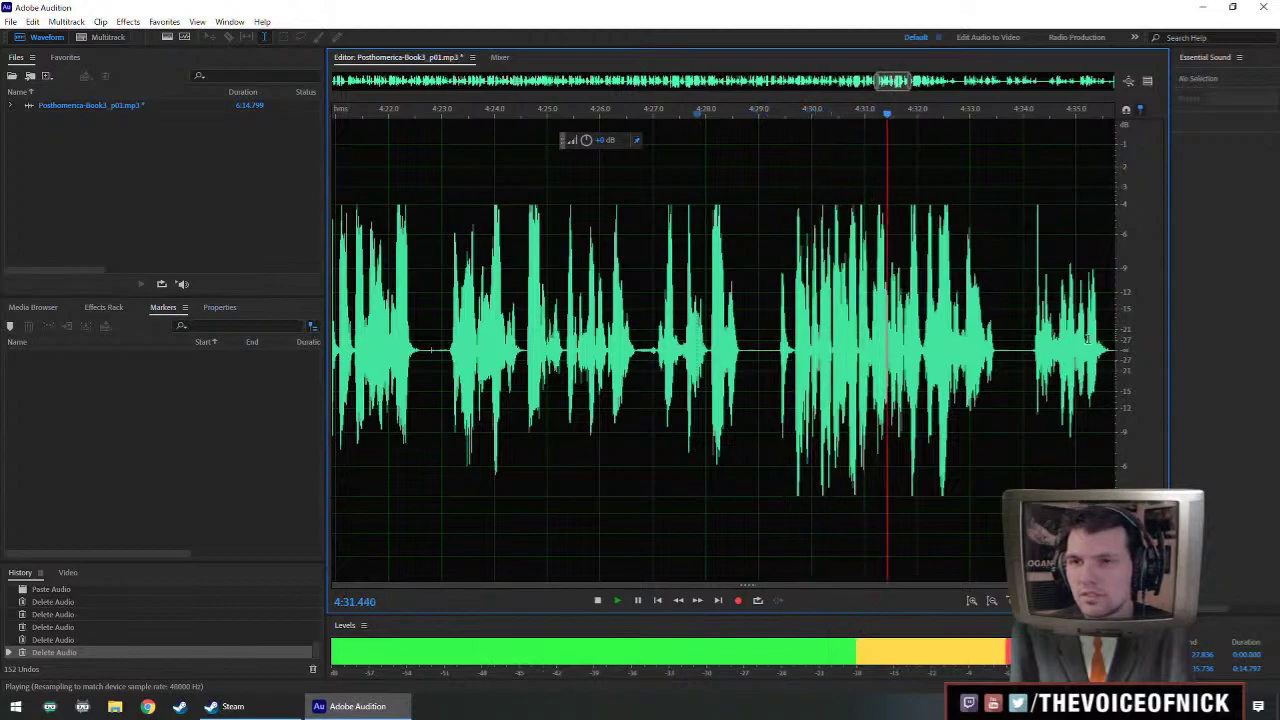
scroll(826, 344, "up", 1)
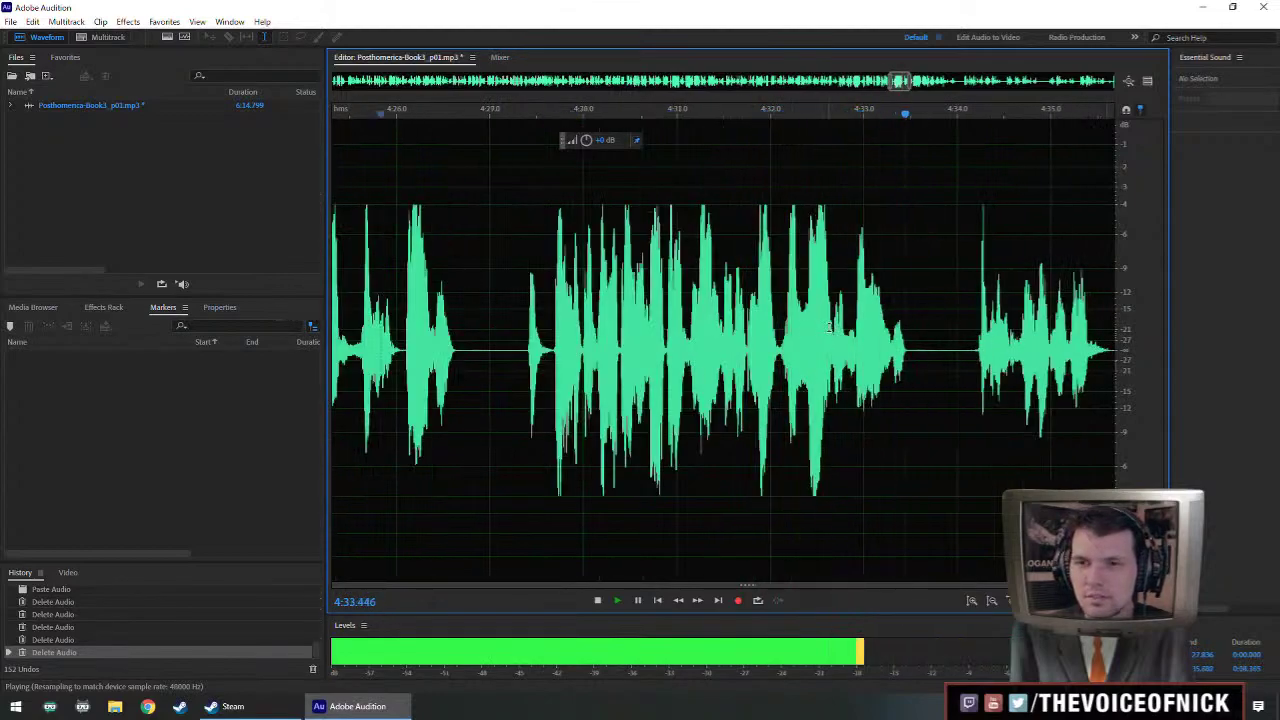
key("space")
- Lower the volume of the loud passage from about 4:29.7 to 4:32.7 slightly and play the result from about 4:28.1
left_click_drag(830, 330, 551, 389)
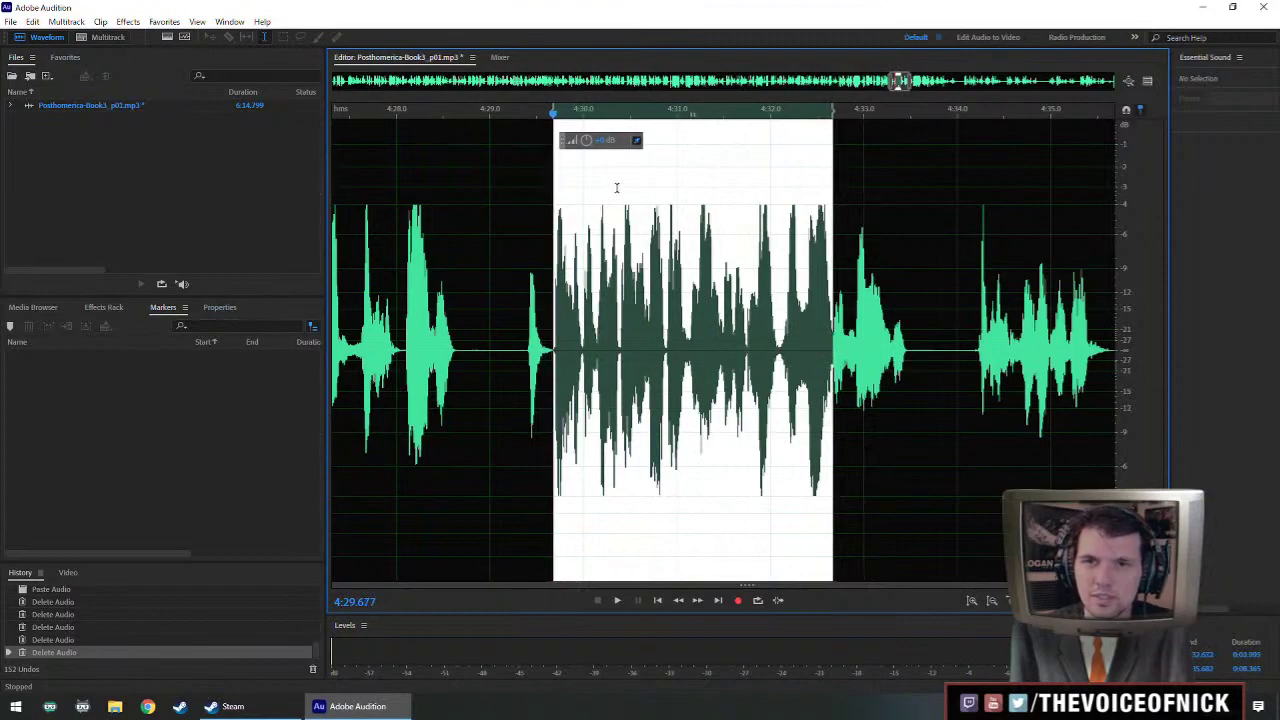
left_click_drag(588, 144, 576, 162)
left_click(409, 275)
scroll(435, 264, "down", 1)
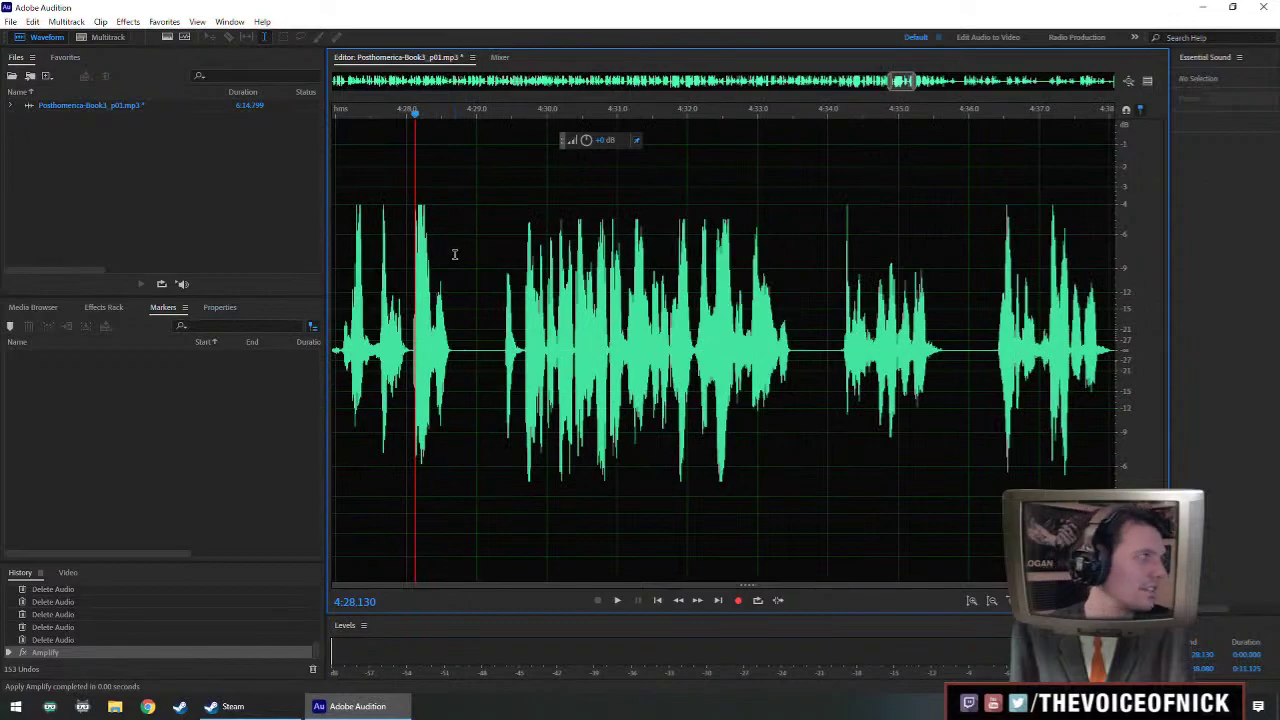
key("space")
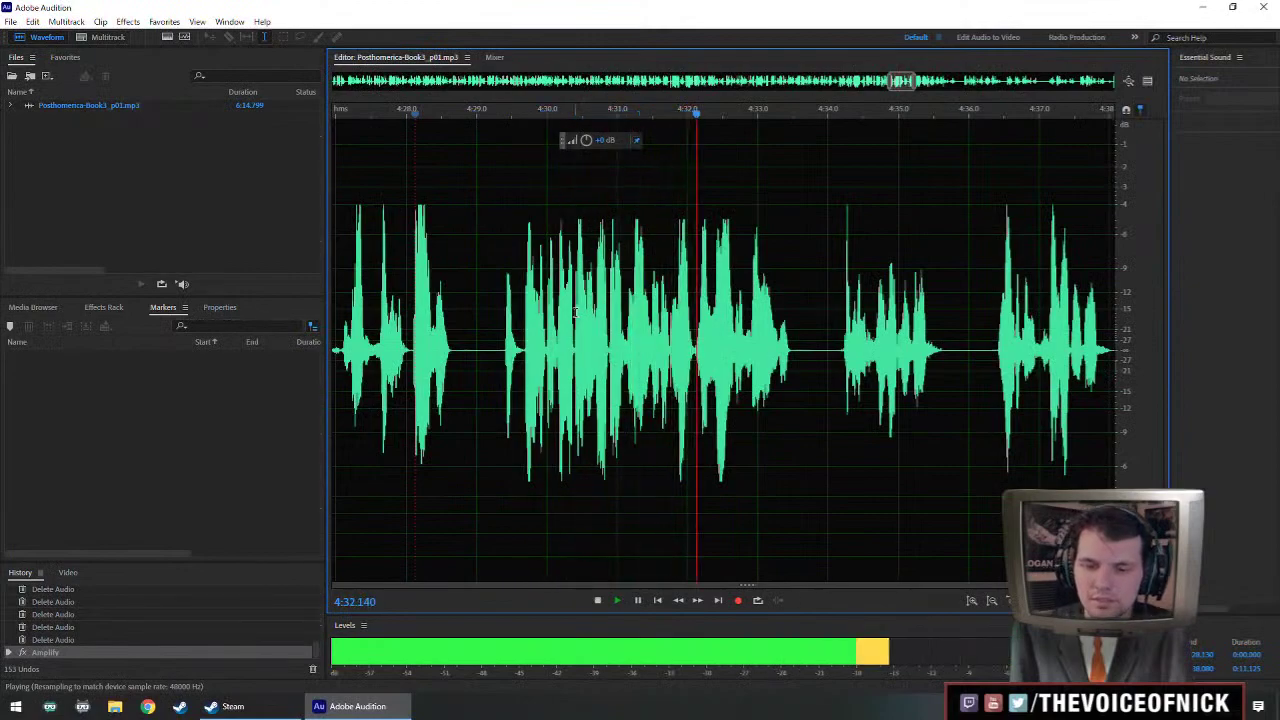
- Delete the rejected take and silence from about 4:34.2 to 4:36.4 and play from about 4:31.5
scroll(814, 322, "up", 1)
left_click_drag(814, 322, 709, 323)
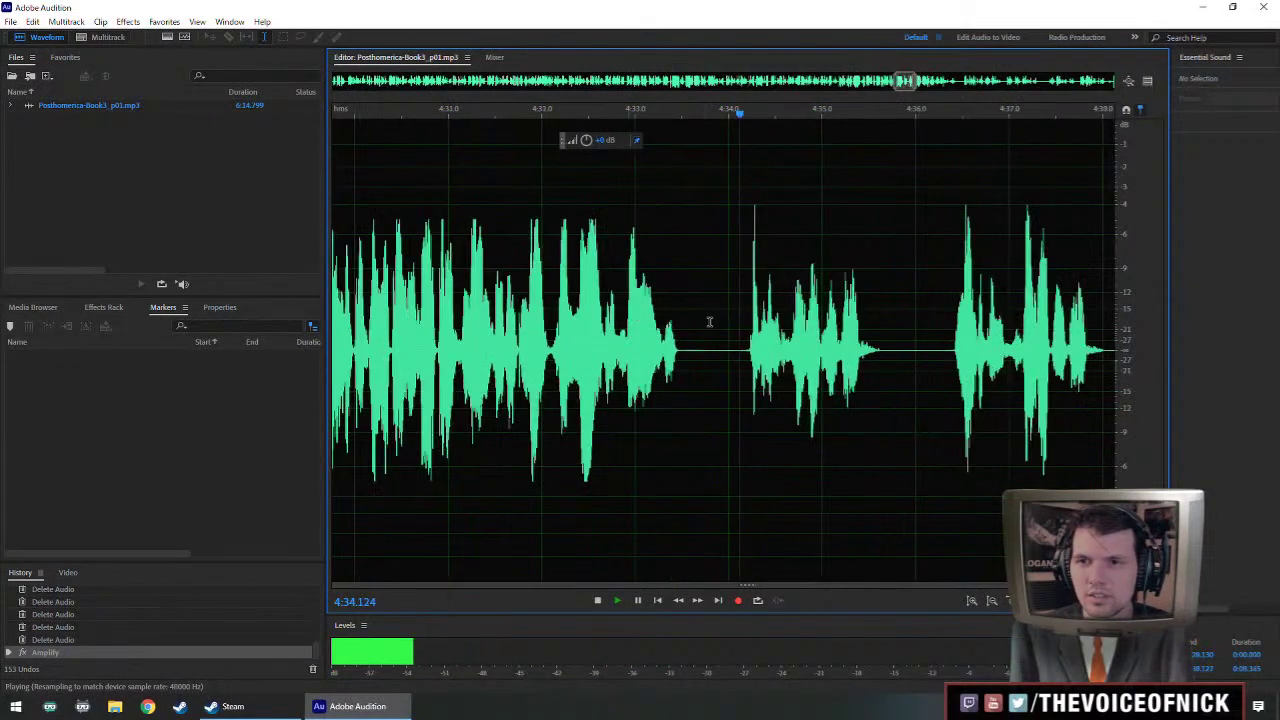
left_click_drag(827, 362, 789, 364)
scroll(789, 365, "down", 4)
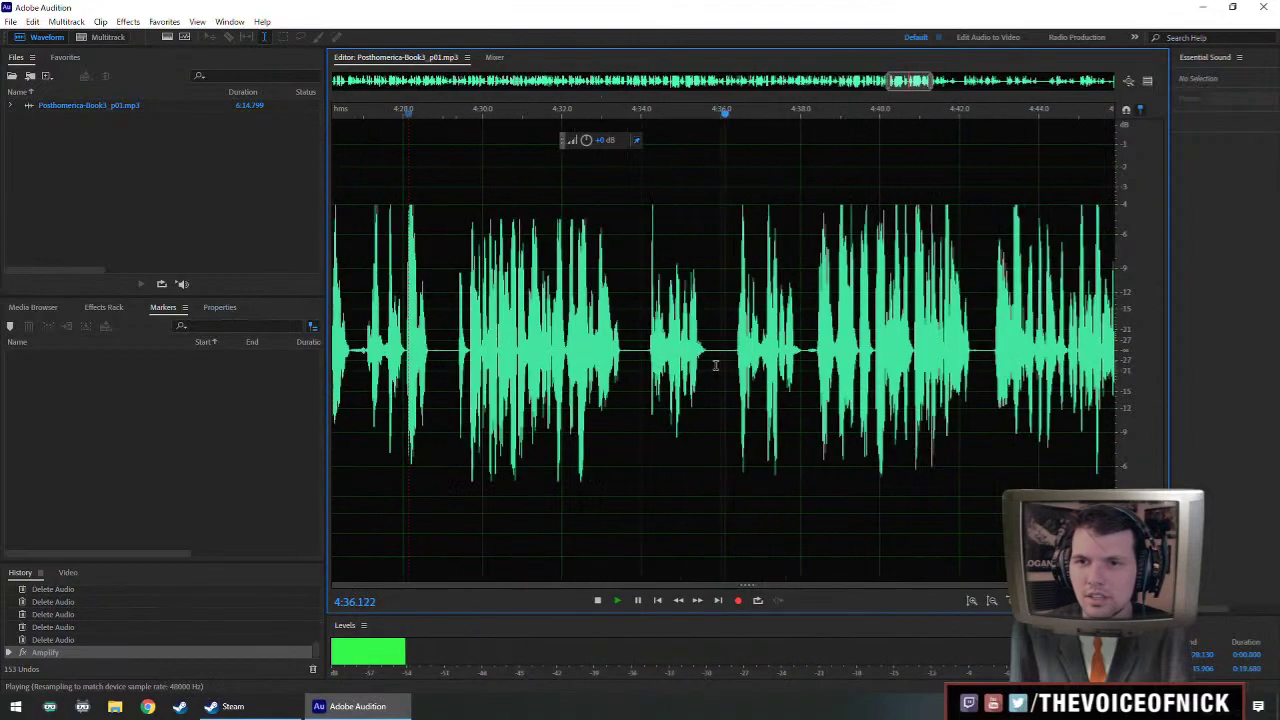
left_click_drag(649, 343, 736, 406)
key("Delete")
key("space")
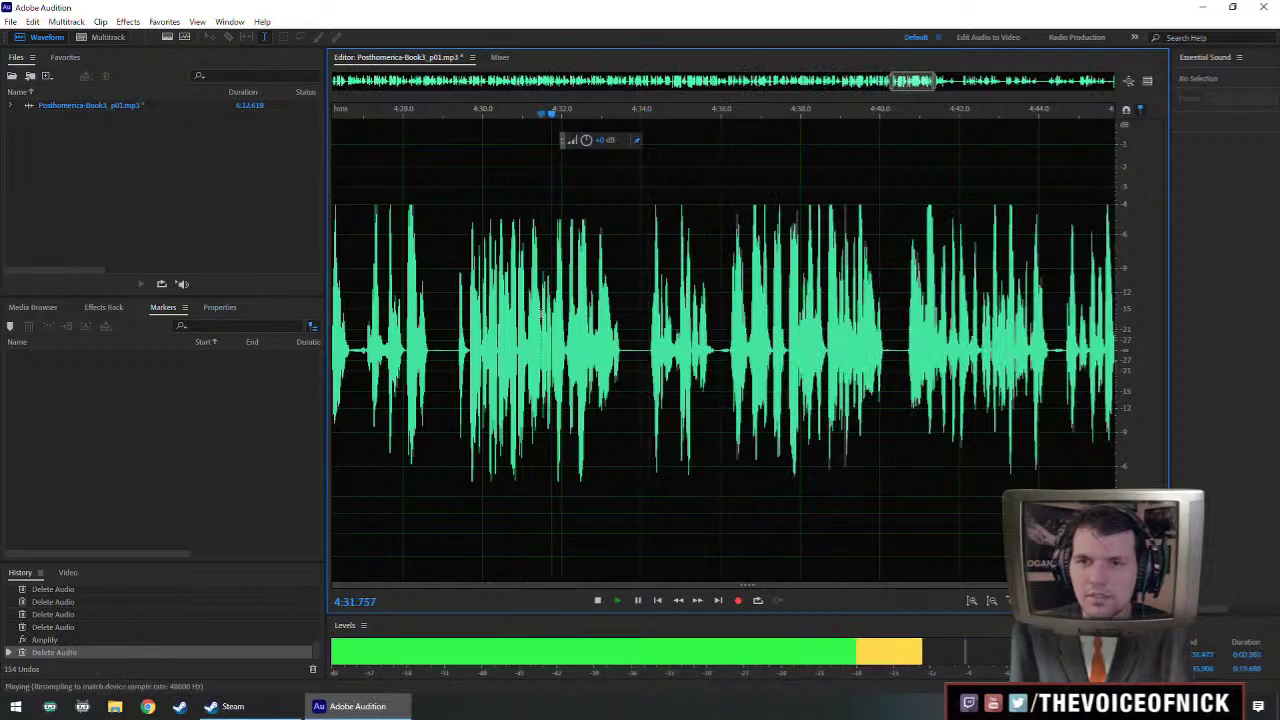
- Trim roughly 0.04 seconds from the pause at about 4:33.8 and play the result from about 4:30.2
scroll(744, 370, "up", 1)
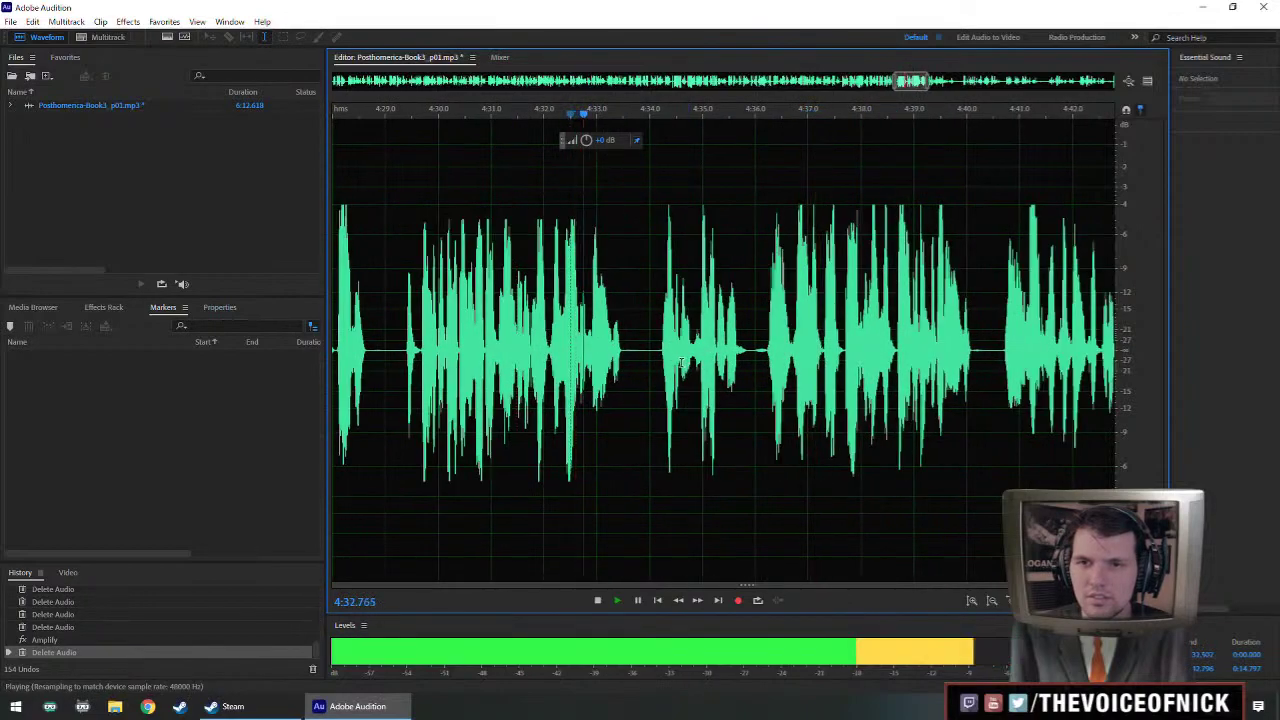
scroll(700, 365, "up", 2)
left_click_drag(759, 362, 720, 353)
key("space")
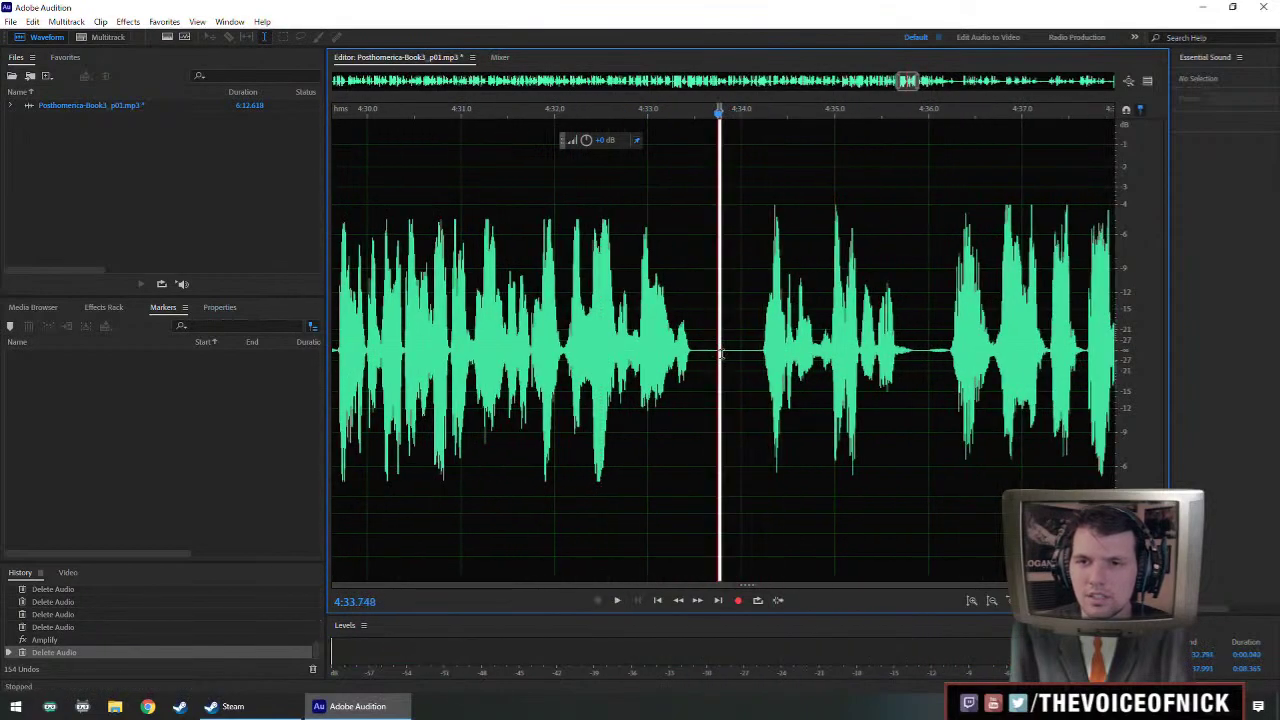
key("Delete")
scroll(565, 322, "down", 4)
left_click(504, 330)
key("space")
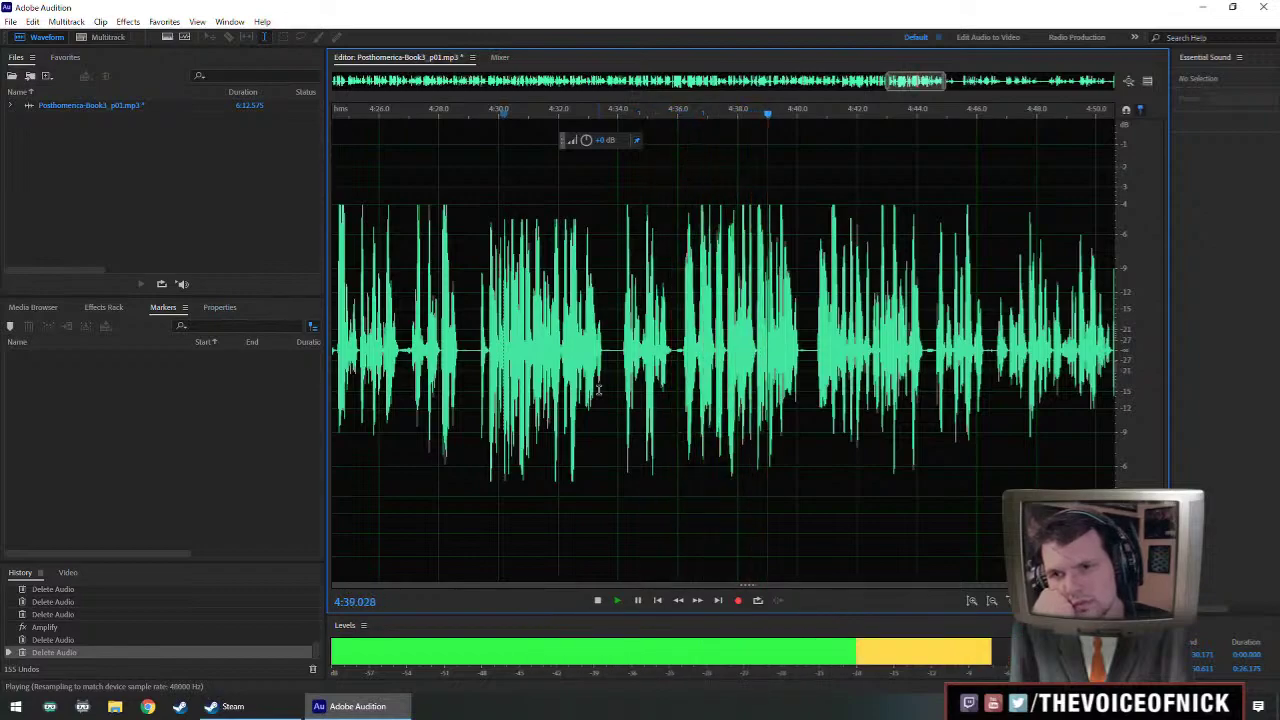
scroll(600, 392, "up", 3)
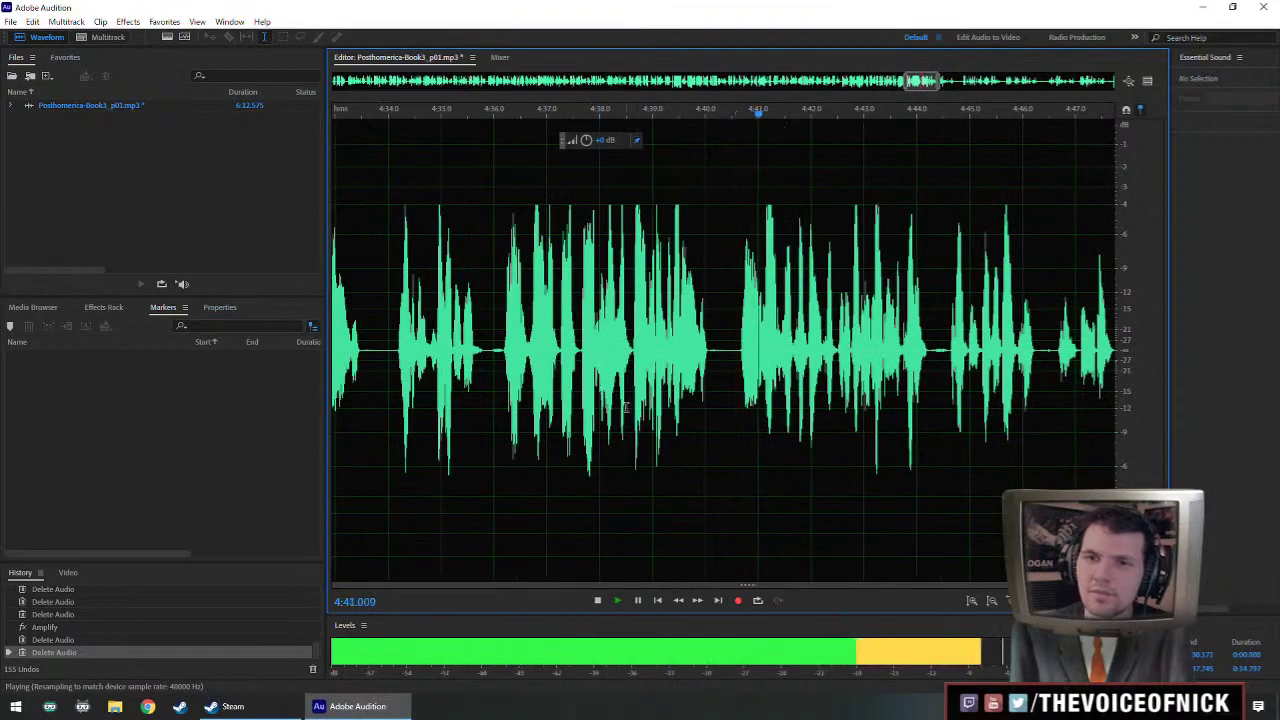
scroll(752, 349, "down", 5)
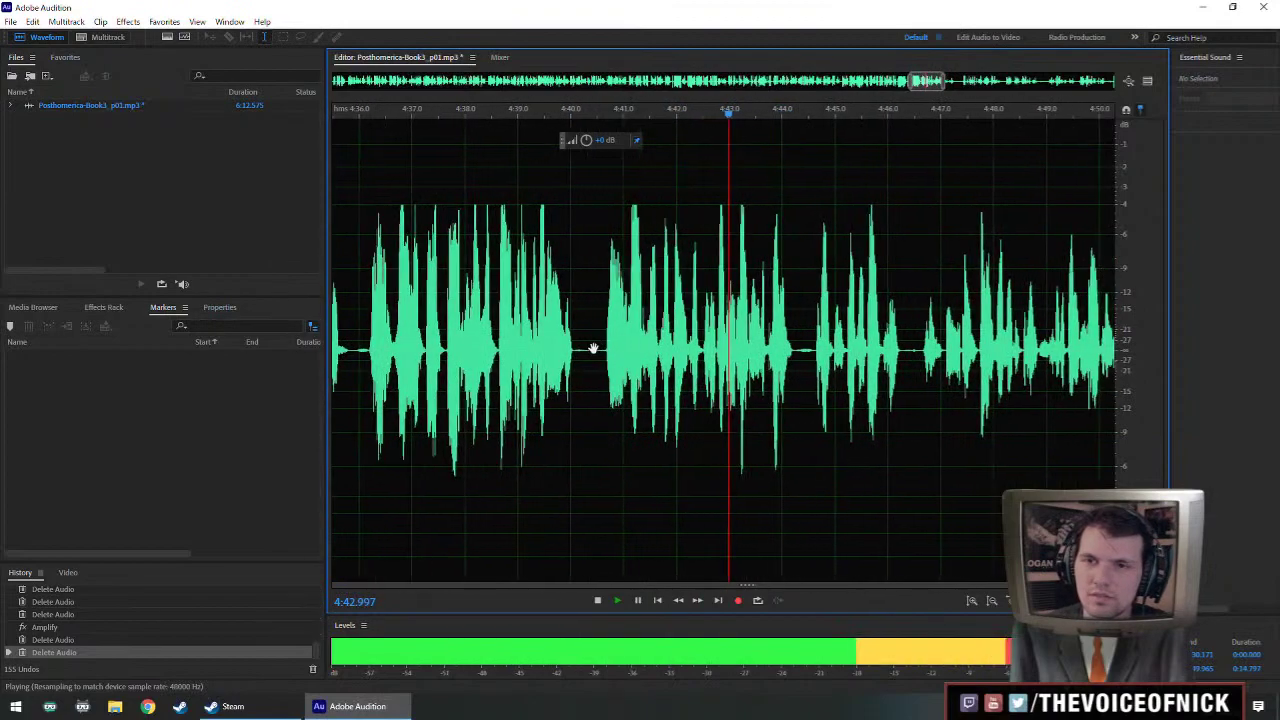
scroll(889, 375, "down", 2)
key("space")
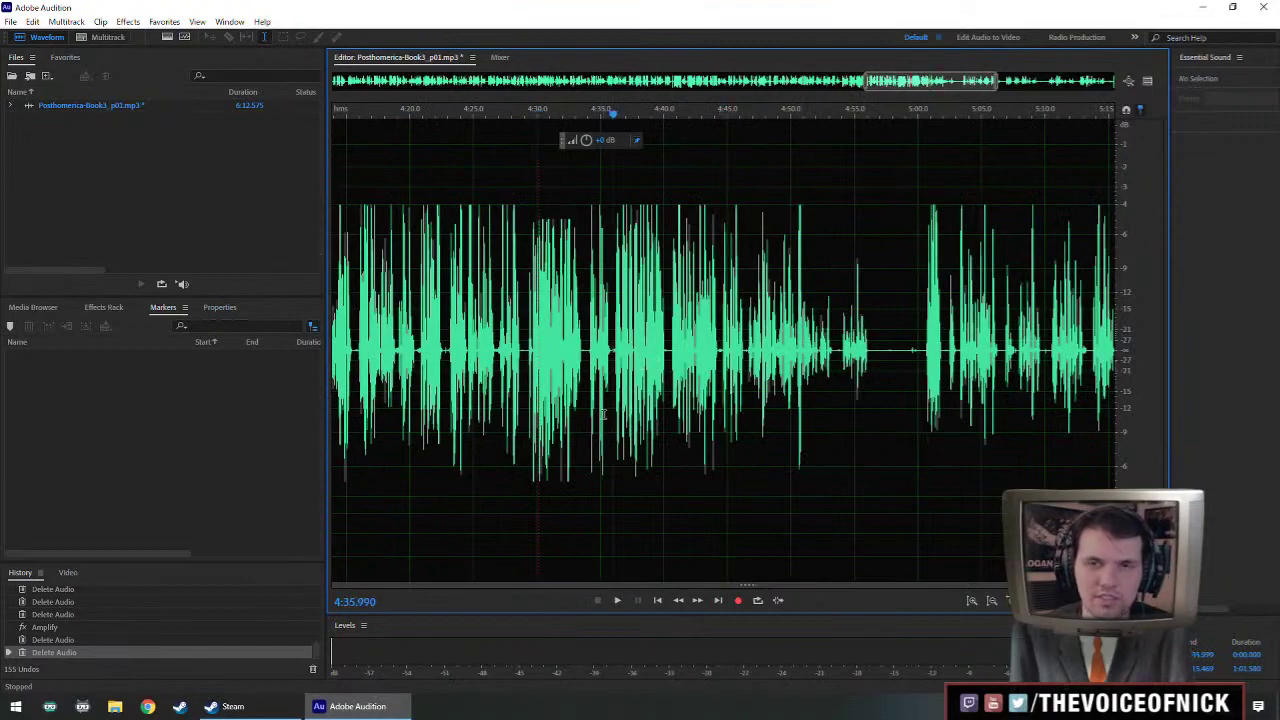
- Add a cue marker at 4:35.990 and save the file
key("m")
key("ctrl+s")
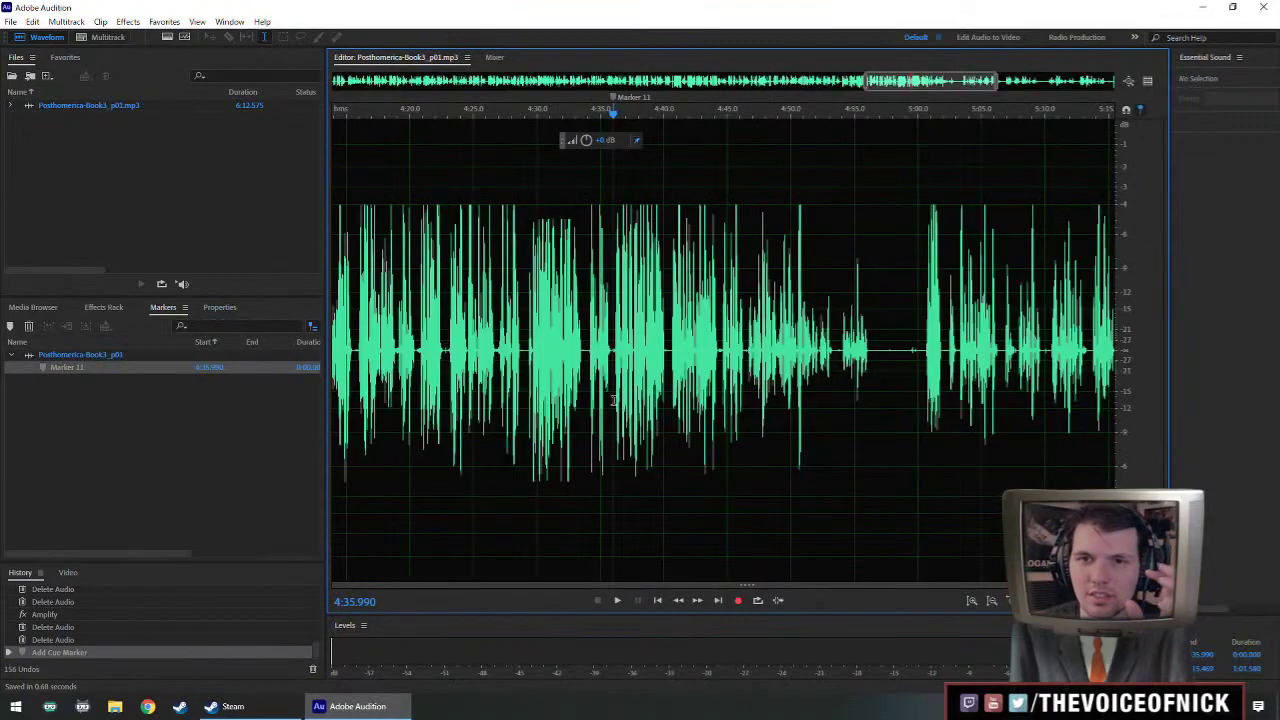
- Listen to the next takes from about 5:00.9 onward
scroll(626, 399, "down", 1)
scroll(781, 323, "up", 3)
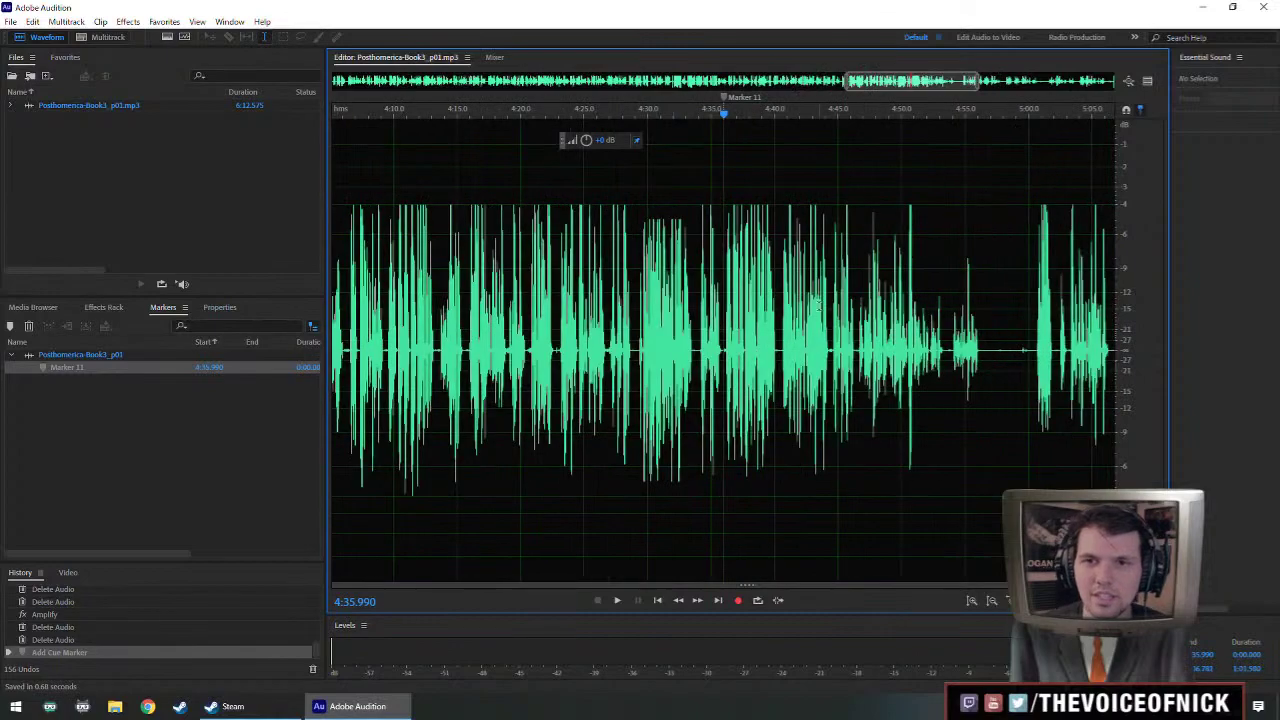
scroll(887, 322, "down", 2)
scroll(800, 346, "down", 1)
scroll(798, 347, "right", 2)
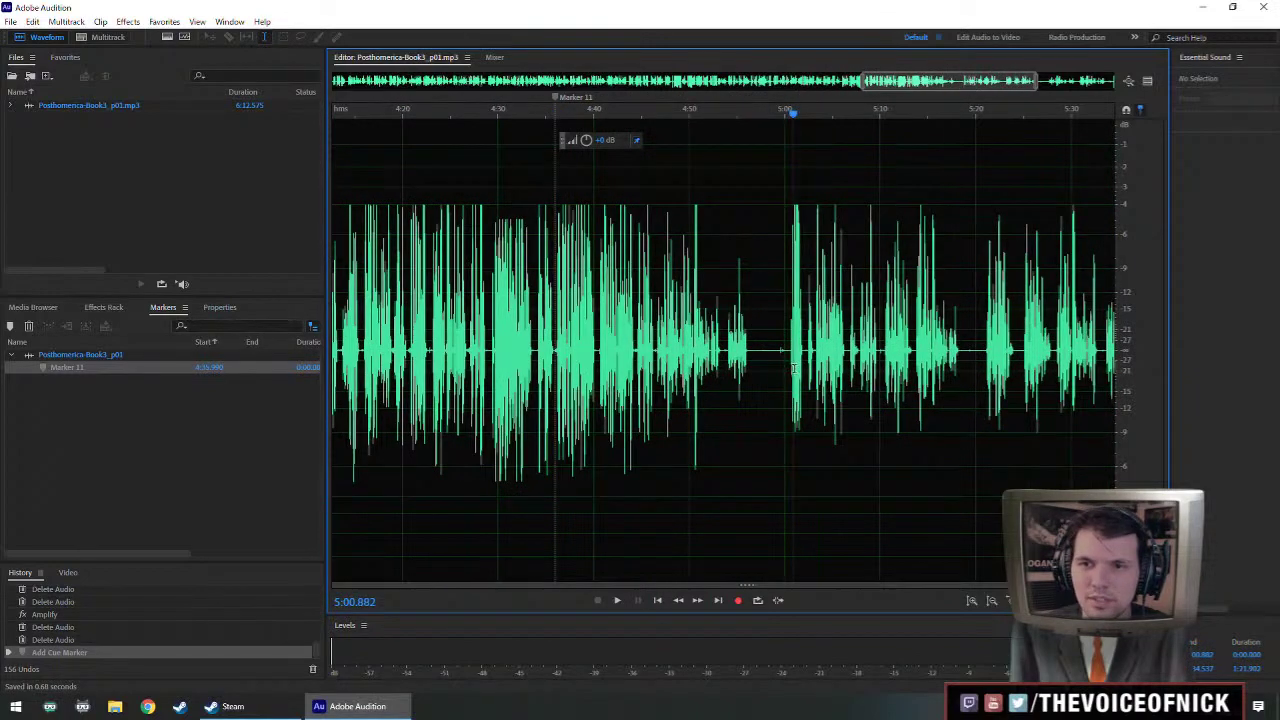
key("space")
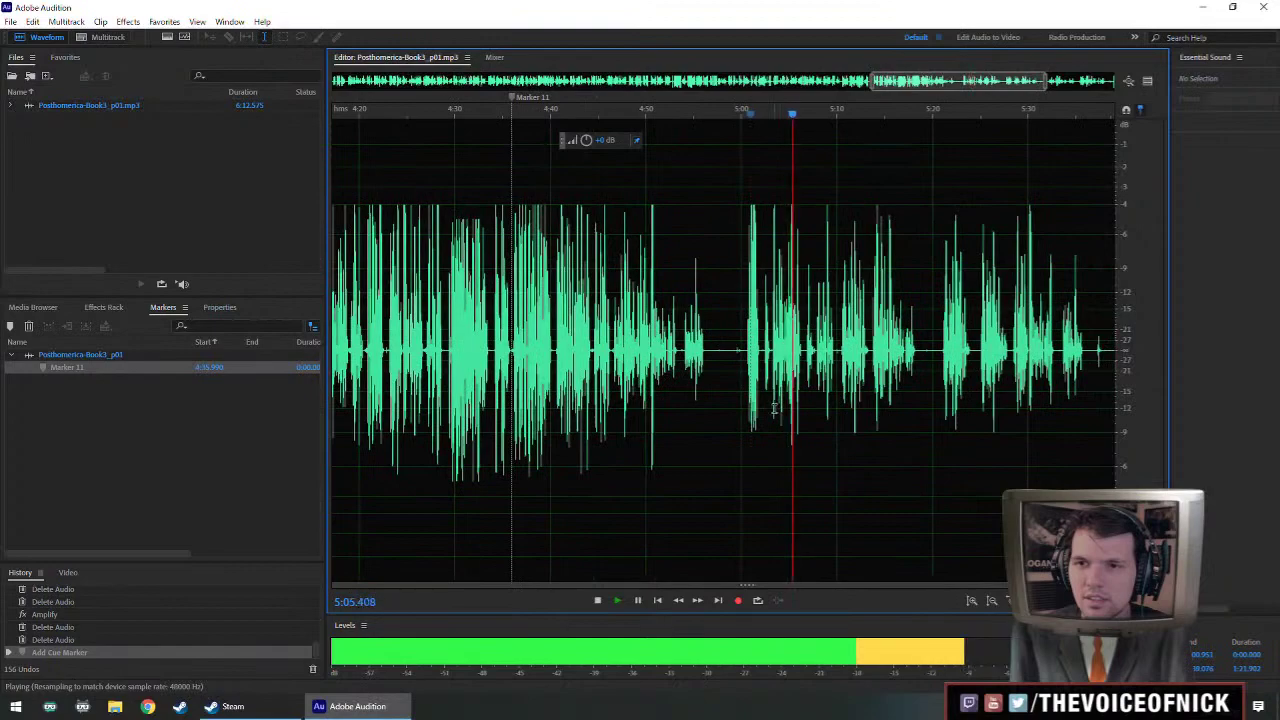
scroll(858, 402, "up", 2)
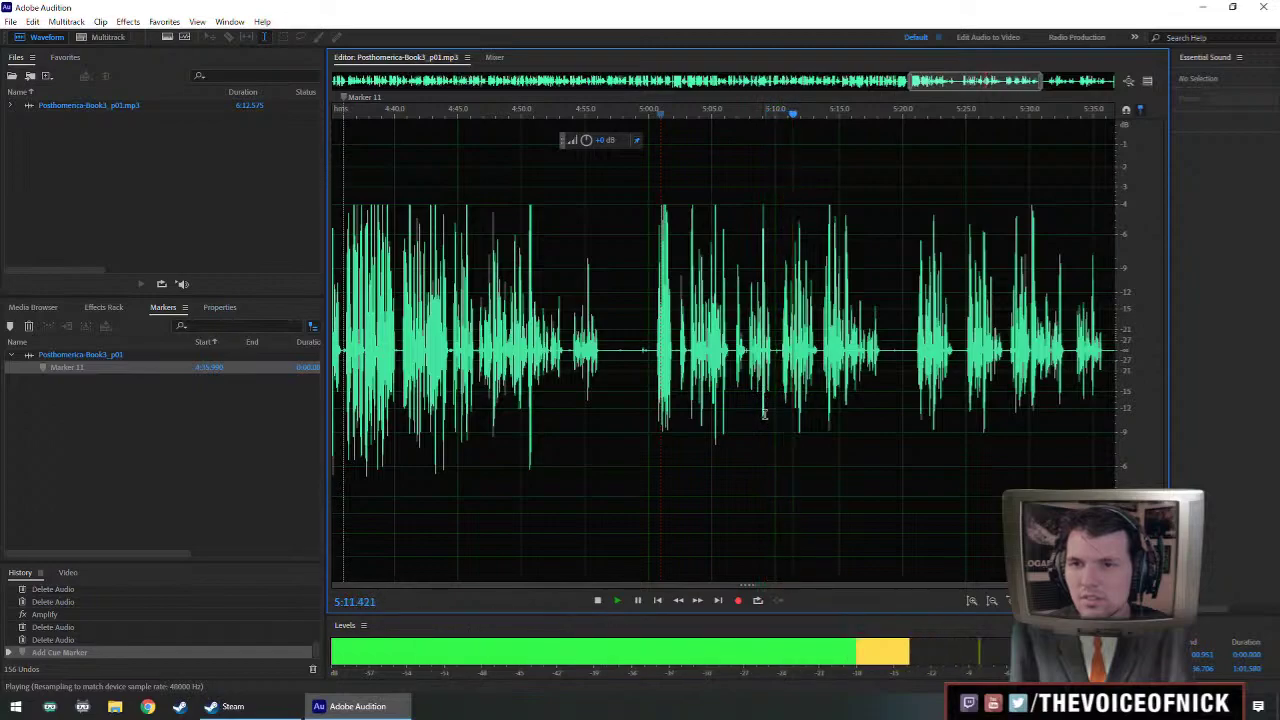
scroll(763, 410, "down", 2)
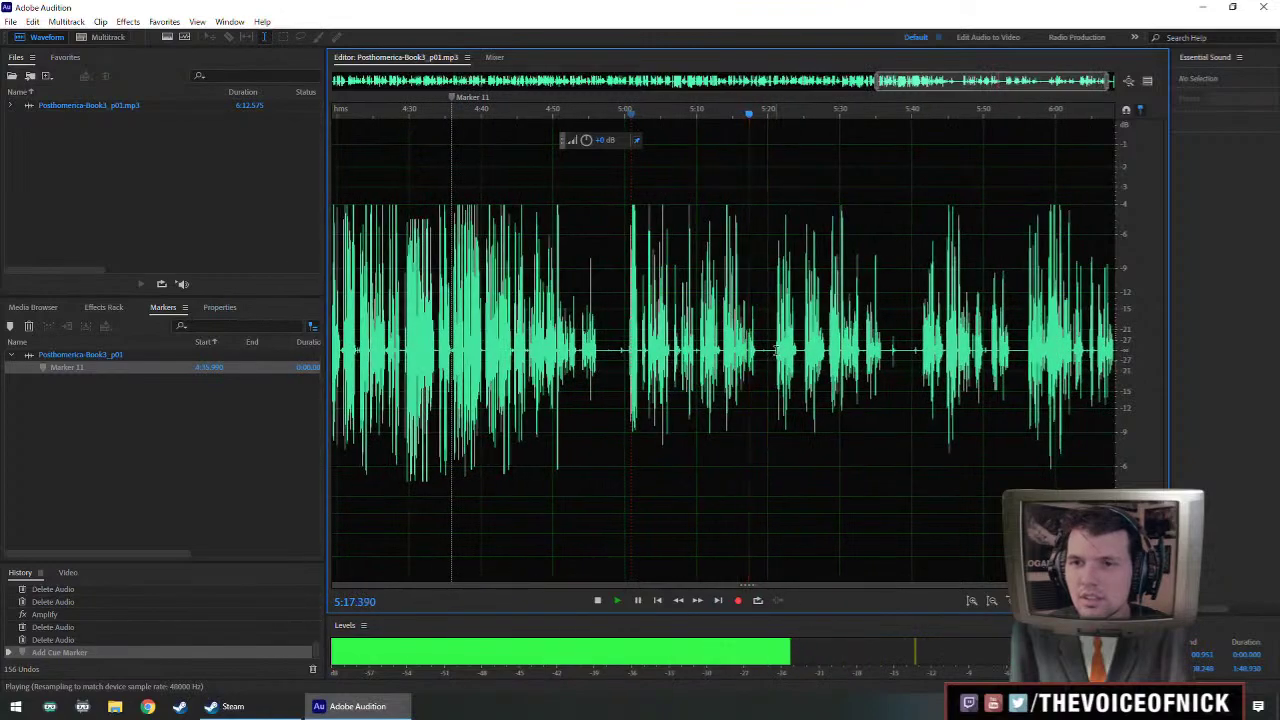
- Listen to the remaining takes, starting playback from about 5:21, 5:25, 5:41, 5:53 and 5:56
left_click(775, 350)
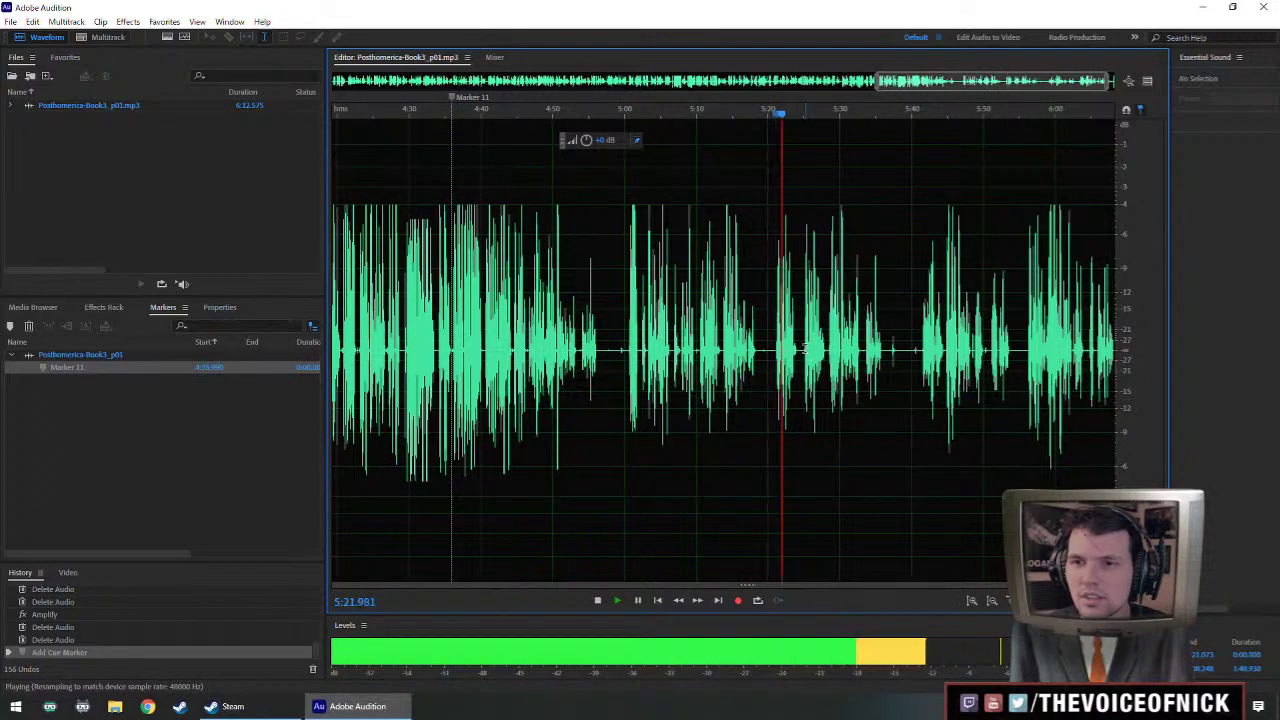
left_click(804, 348)
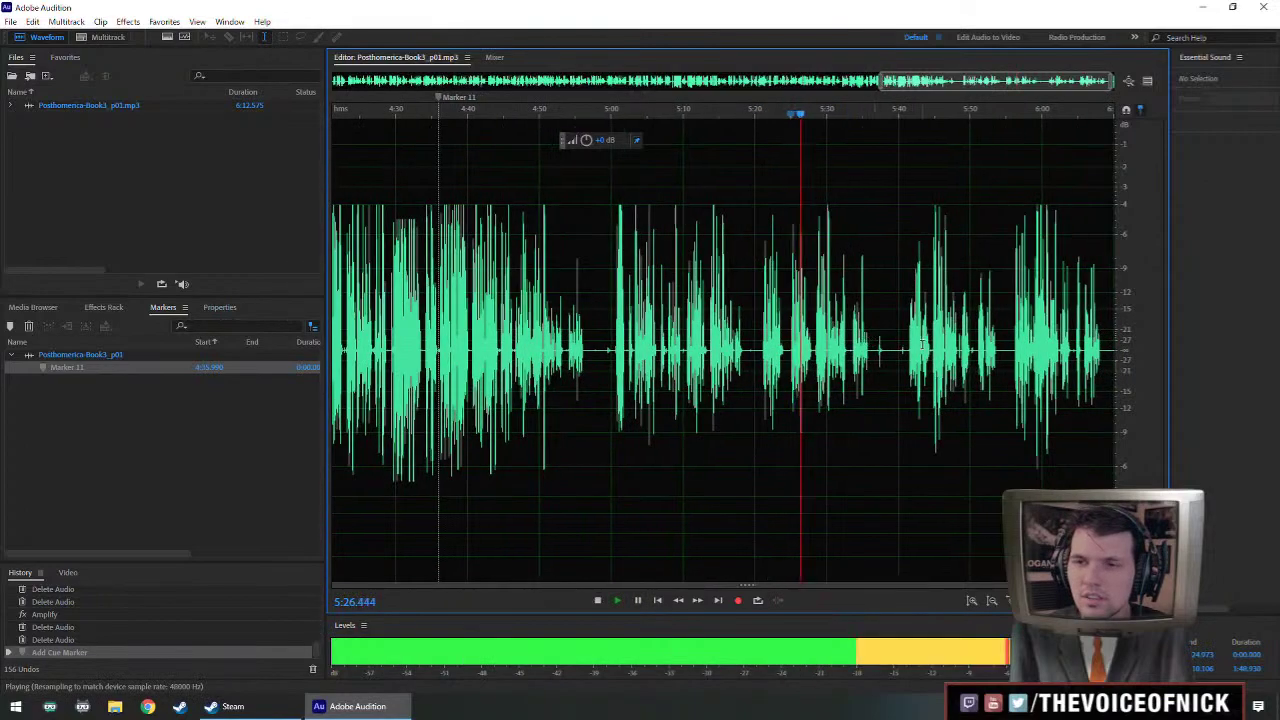
key("space")
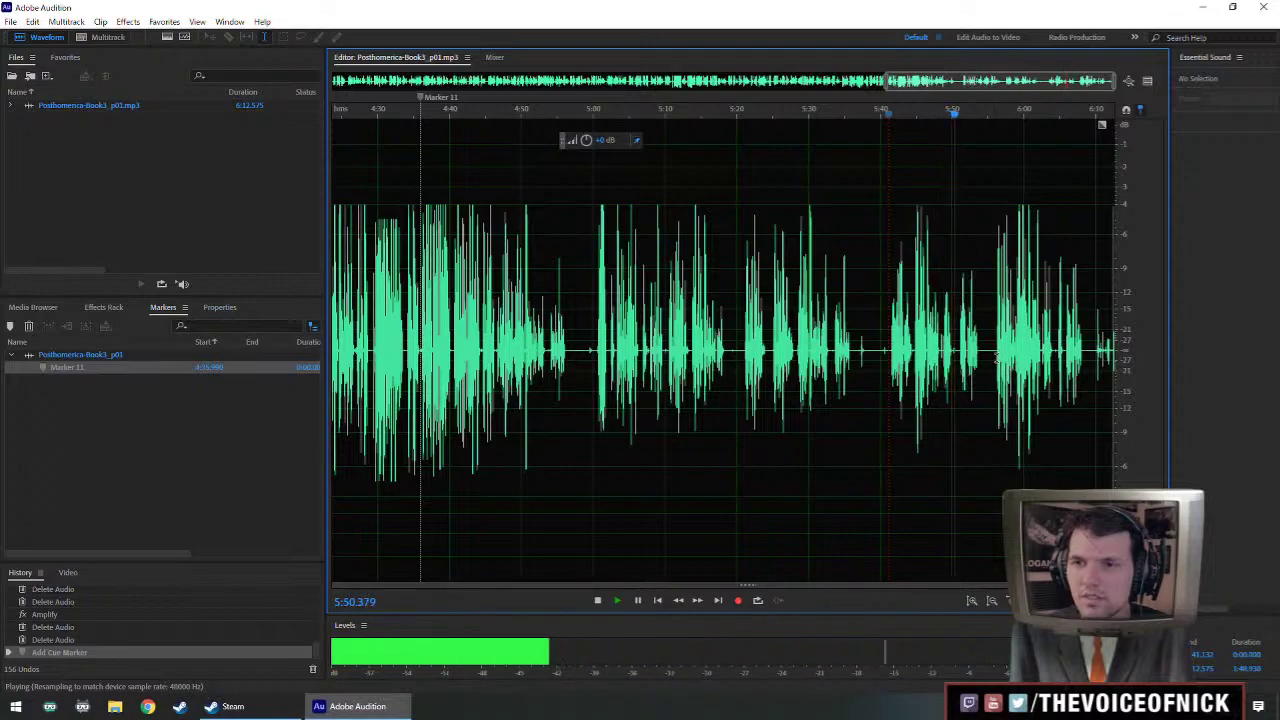
key("space")
key("space")
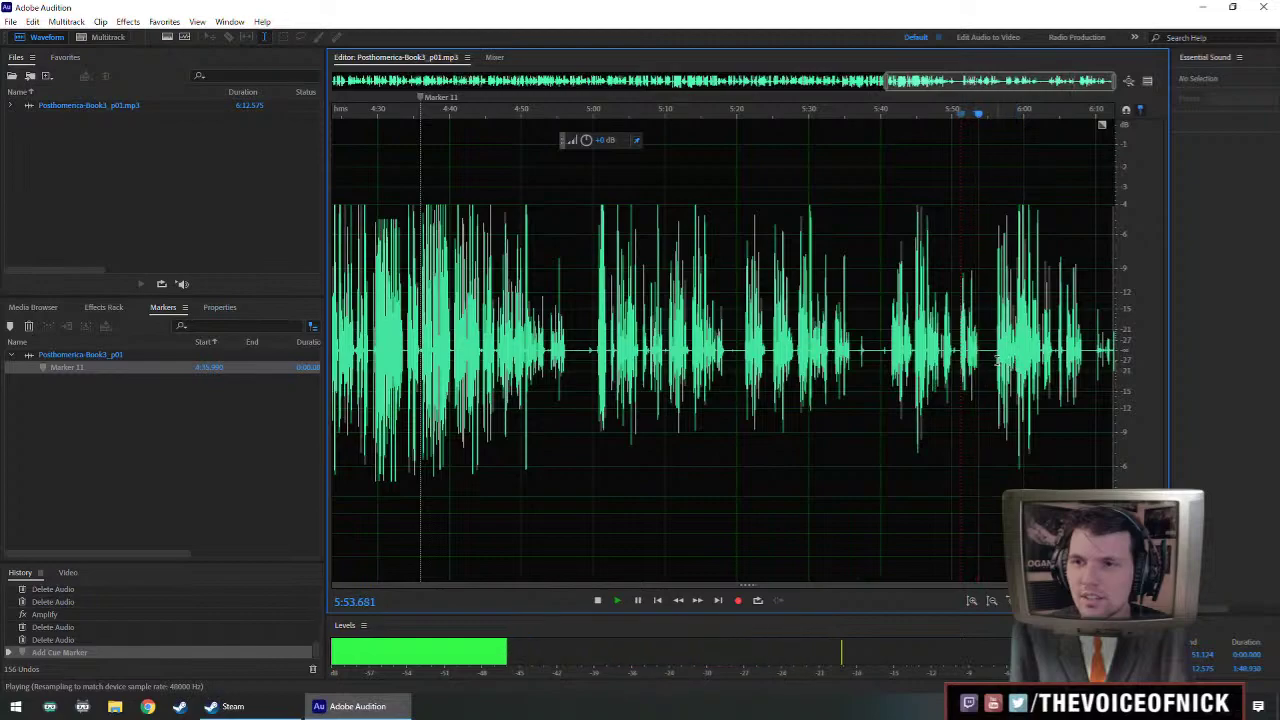
left_click(1002, 366)
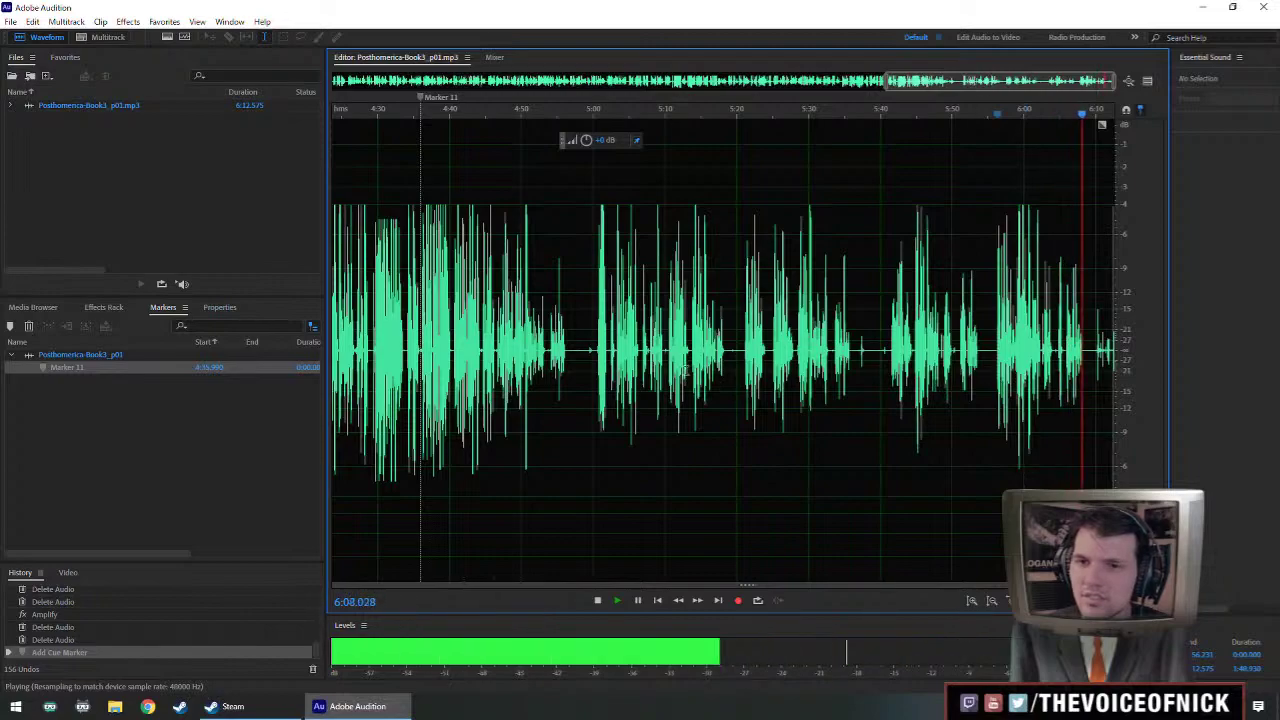
- Stop playback and mark the take from about 5:41.3 to 5:53.7 with a range marker
key("space")
left_click_drag(891, 367, 982, 384)
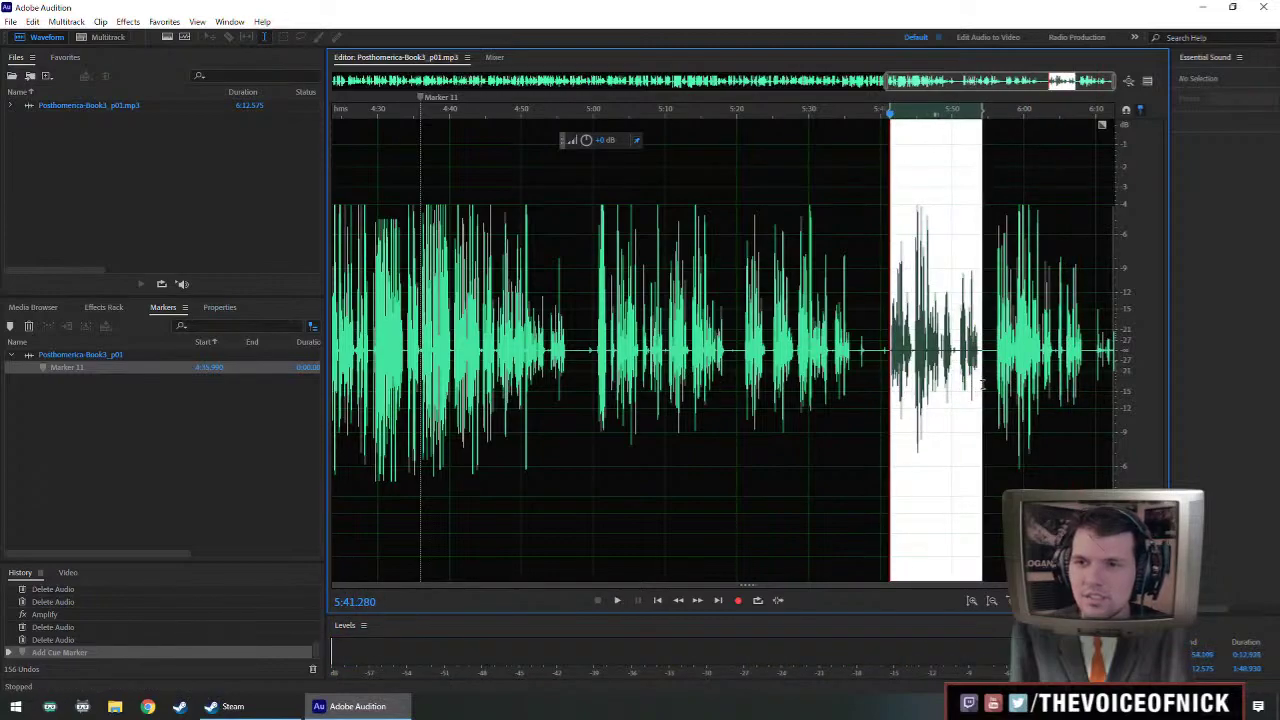
key("m")
- Compare the takes by listening from the marker at 4:35.990 and from about 5:02.6
left_click(655, 350)
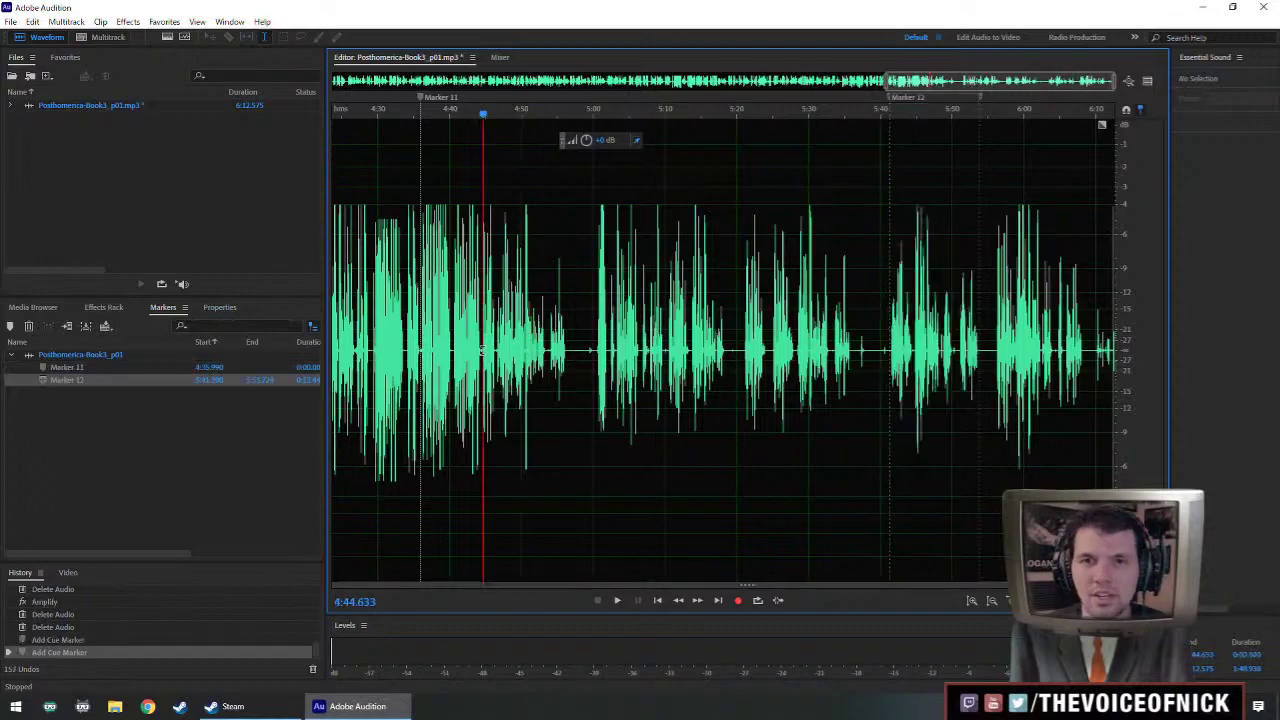
key("space")
scroll(436, 376, "up", 3)
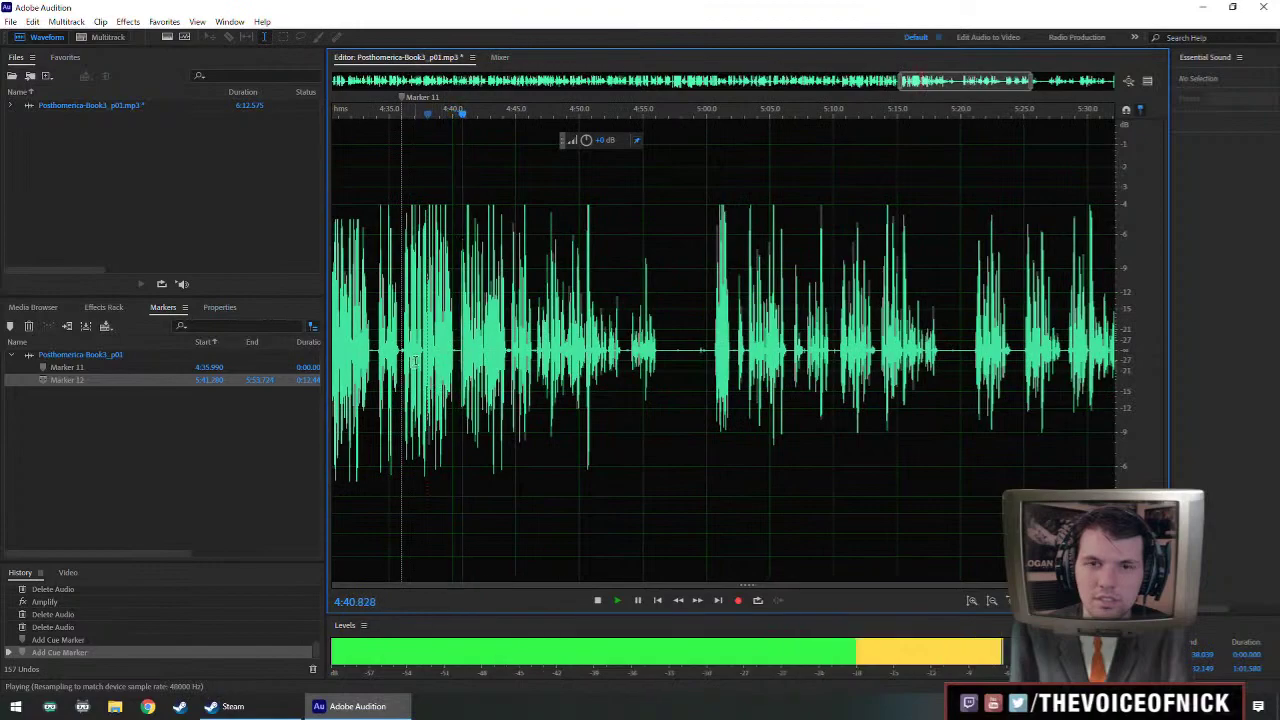
left_click(404, 375)
scroll(429, 360, "up", 3)
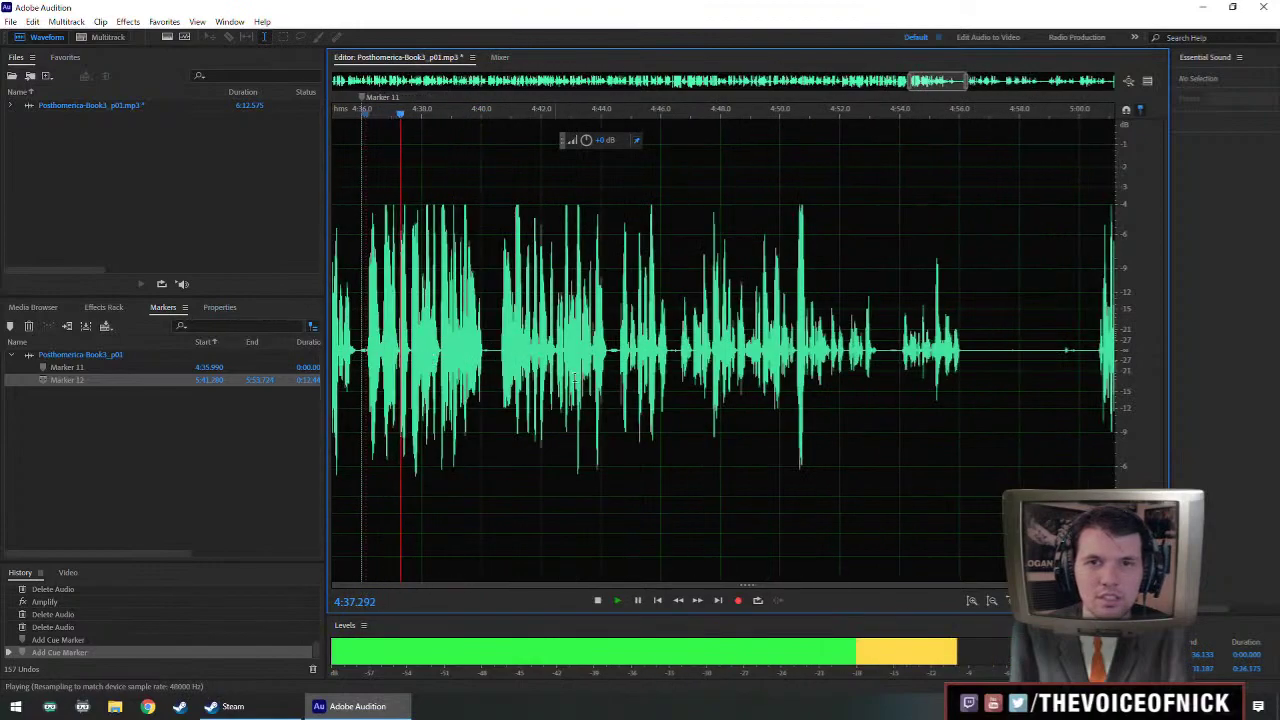
scroll(583, 352, "down", 2)
scroll(660, 350, "up", 2)
scroll(587, 354, "down", 3)
scroll(570, 355, "down", 2)
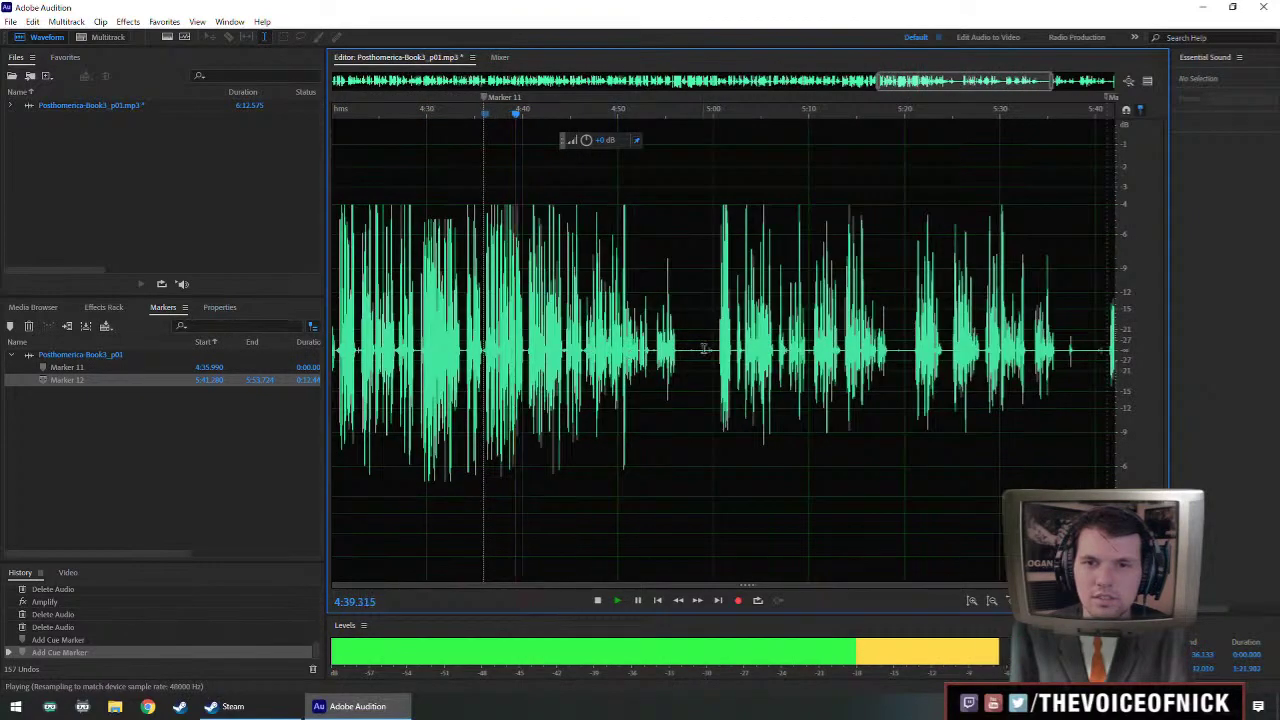
left_click(733, 363)
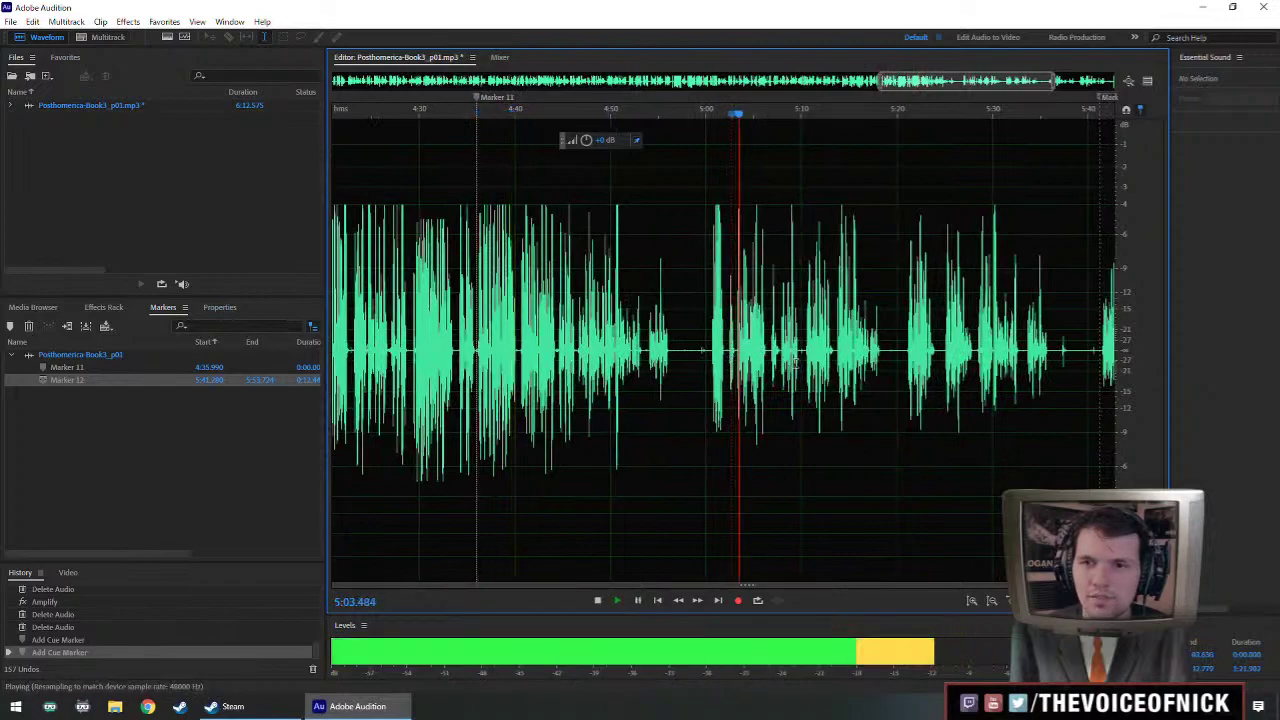
scroll(731, 365, "up", 2)
scroll(726, 371, "down", 2)
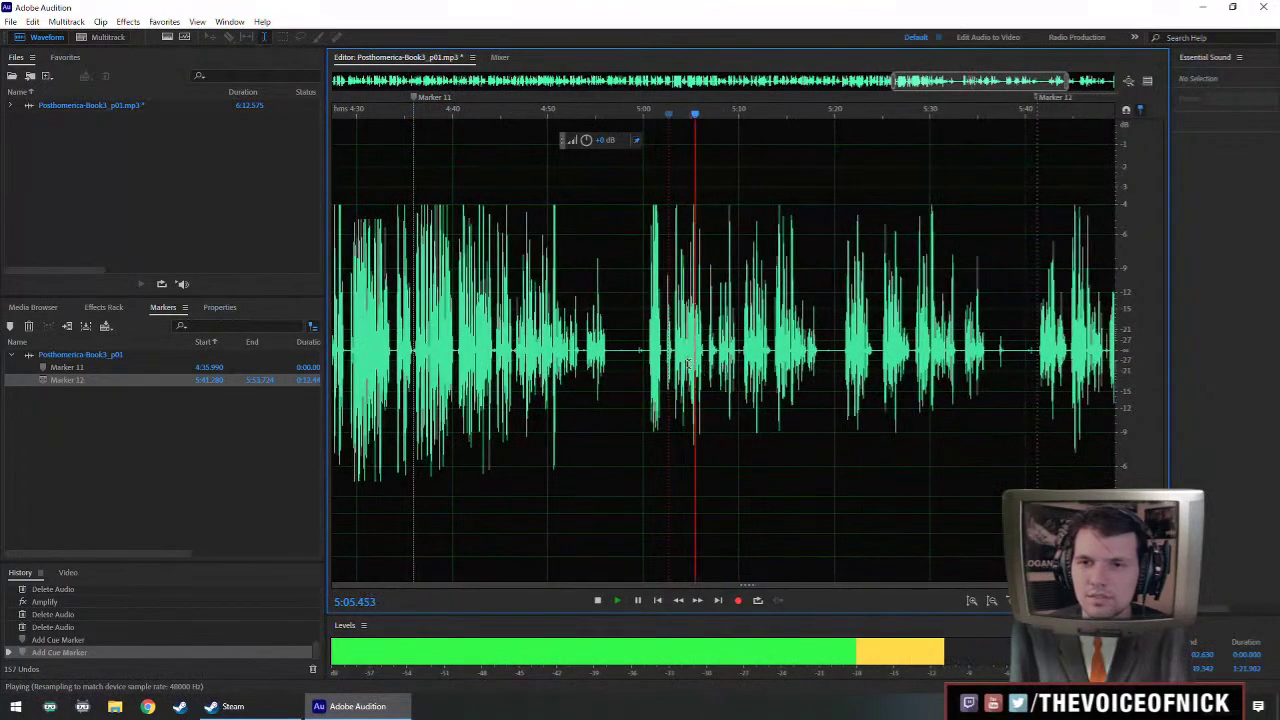
- Delete the rejected takes and silence from about 4:40.4 to 5:02.1 and play the join from about 4:38.5
key("space")
left_click_drag(662, 365, 459, 385)
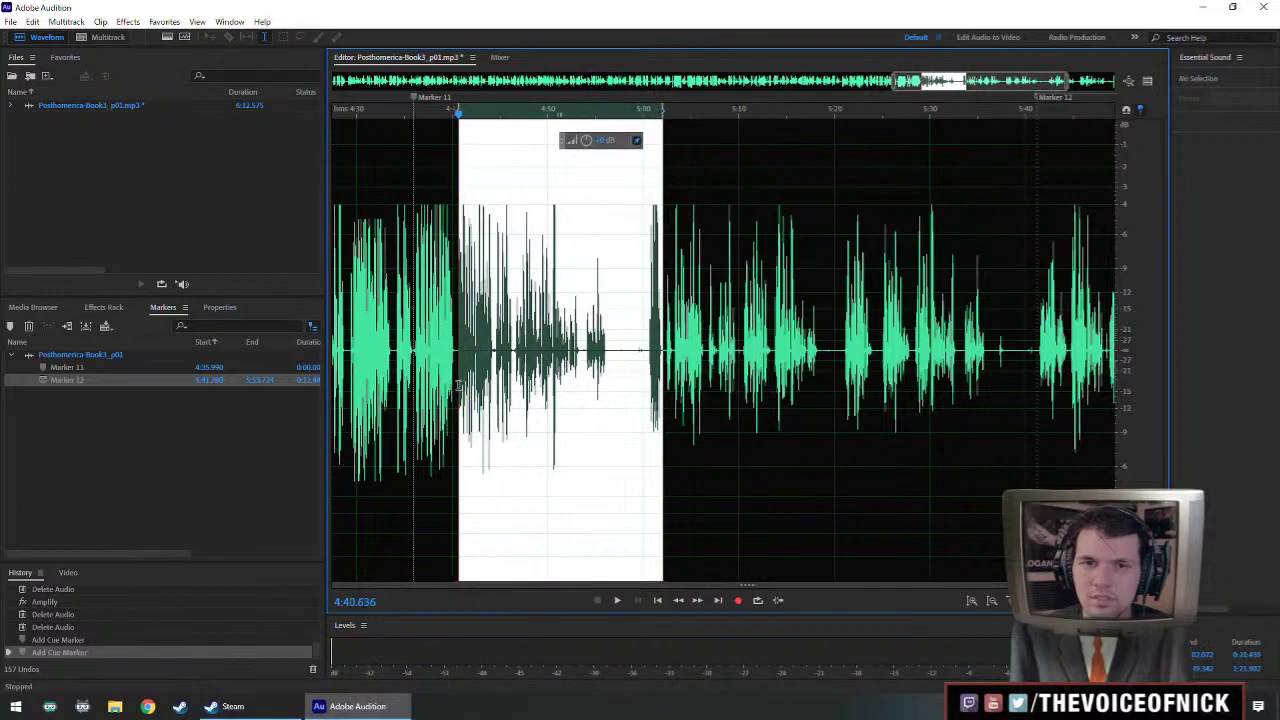
scroll(455, 370, "up", 1)
scroll(524, 373, "left", 1)
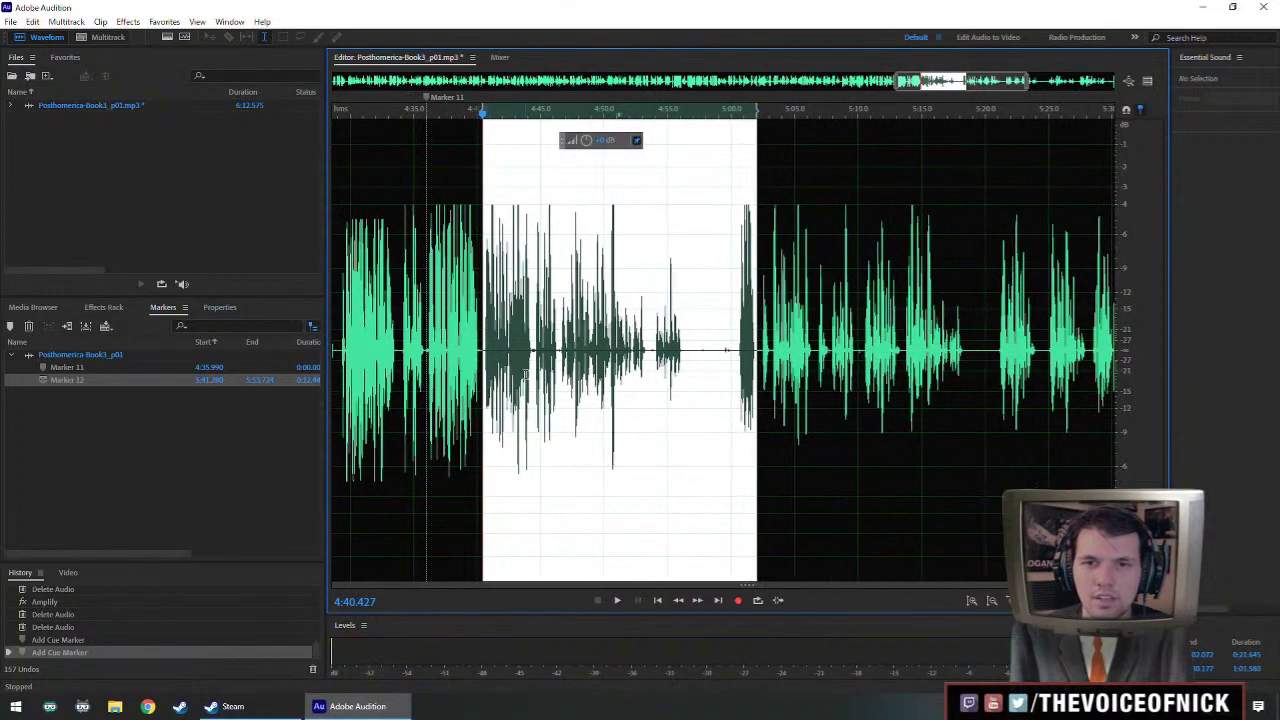
key("Delete")
key("space")
scroll(478, 370, "up", 2)
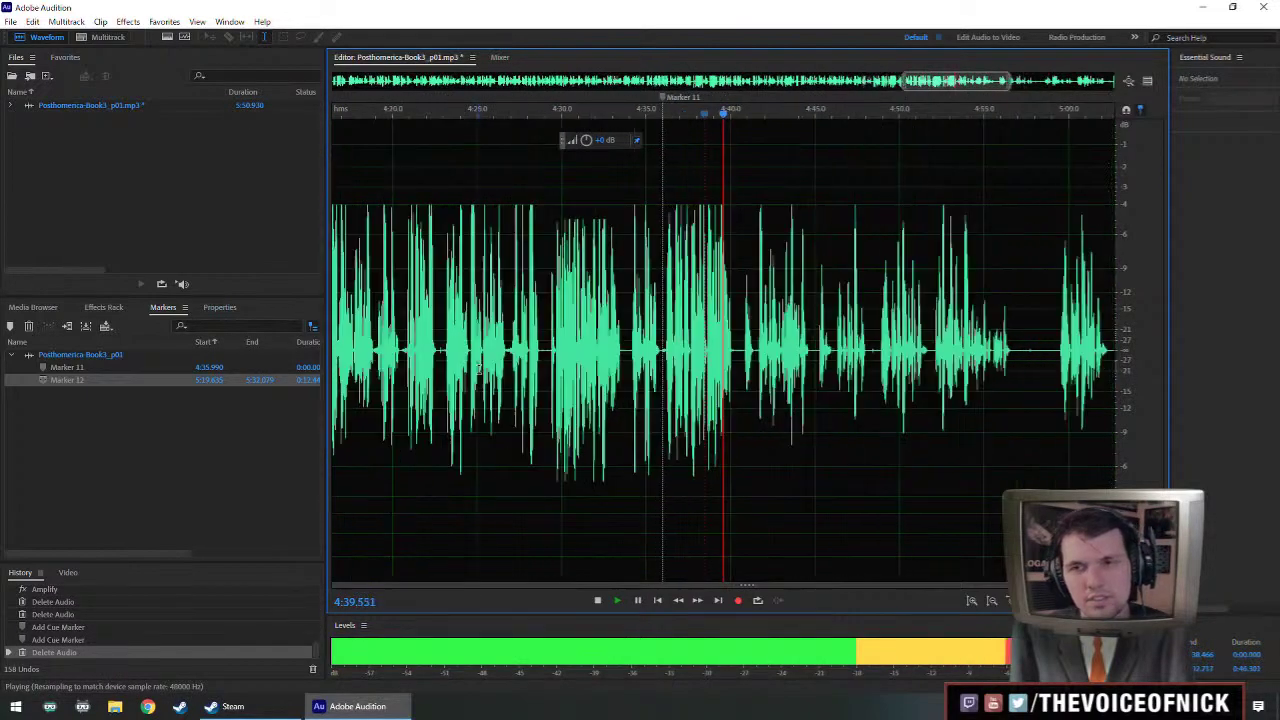
scroll(666, 371, "up", 2)
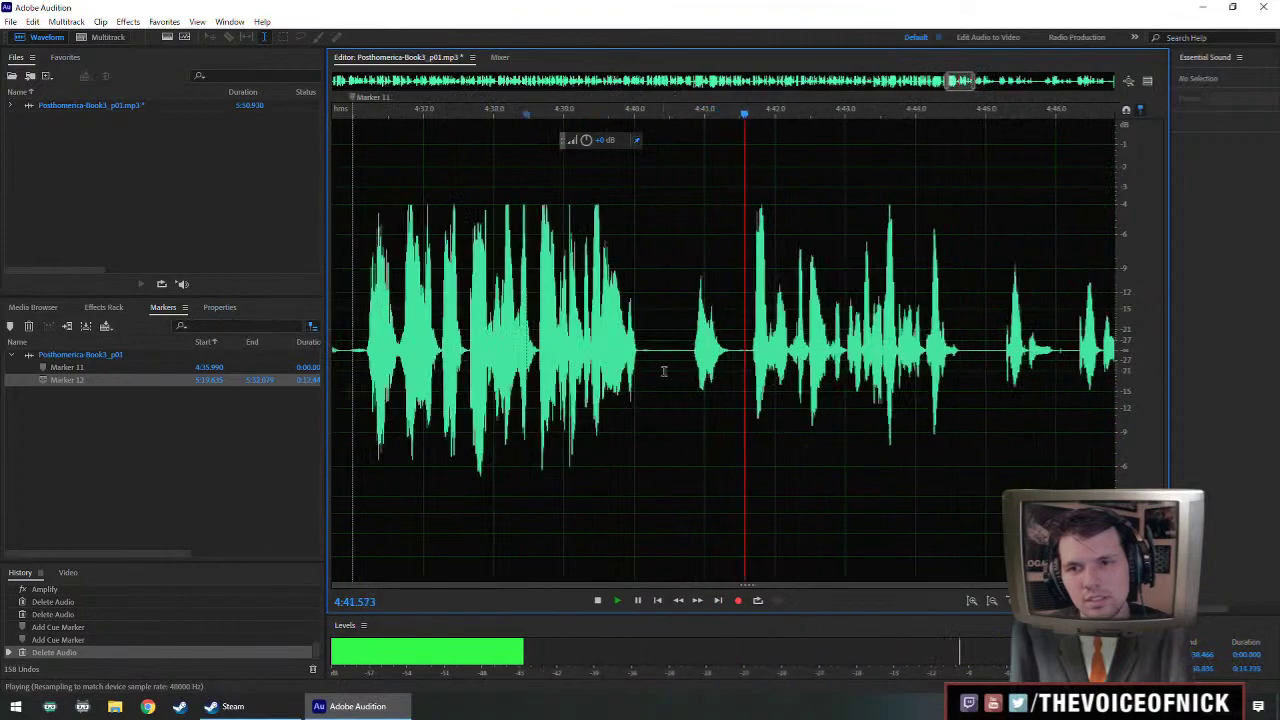
- Replace the room noise in the pause from about 4:40.0 to 4:40.8 with inserted silence
key("space")
left_click_drag(638, 362, 697, 385)
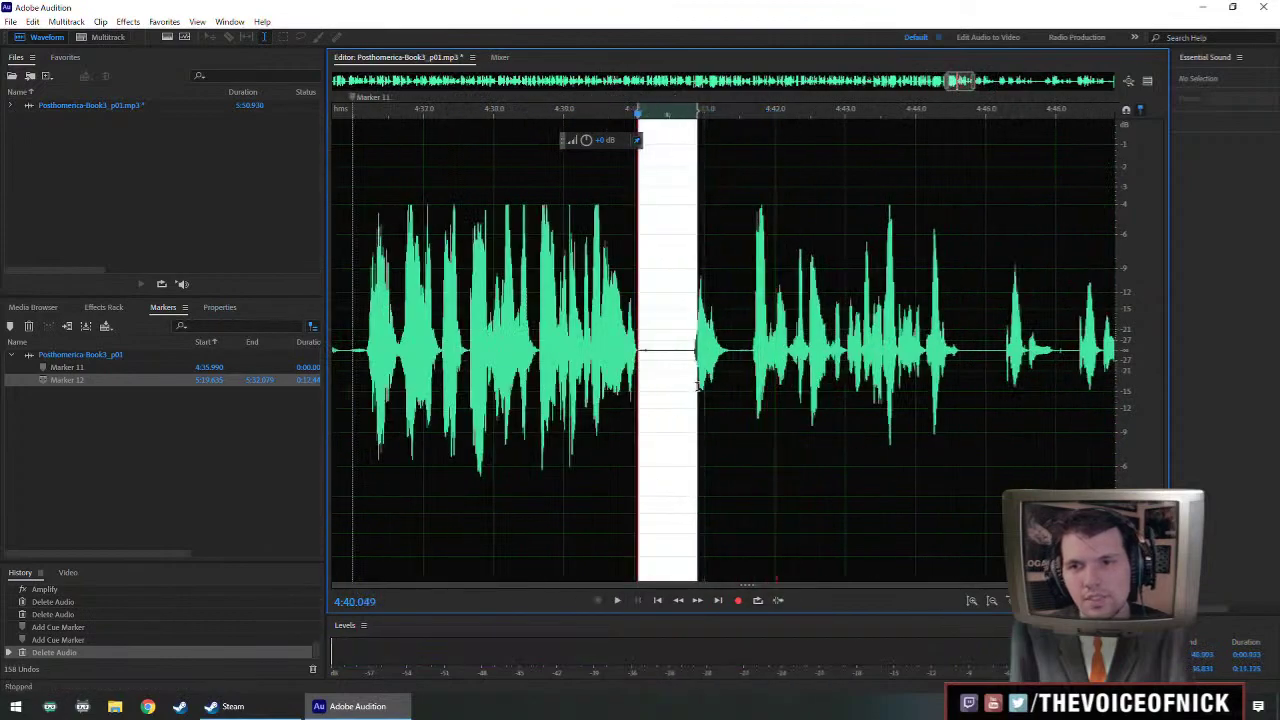
key("ctrl+shift+i")
key("Return")
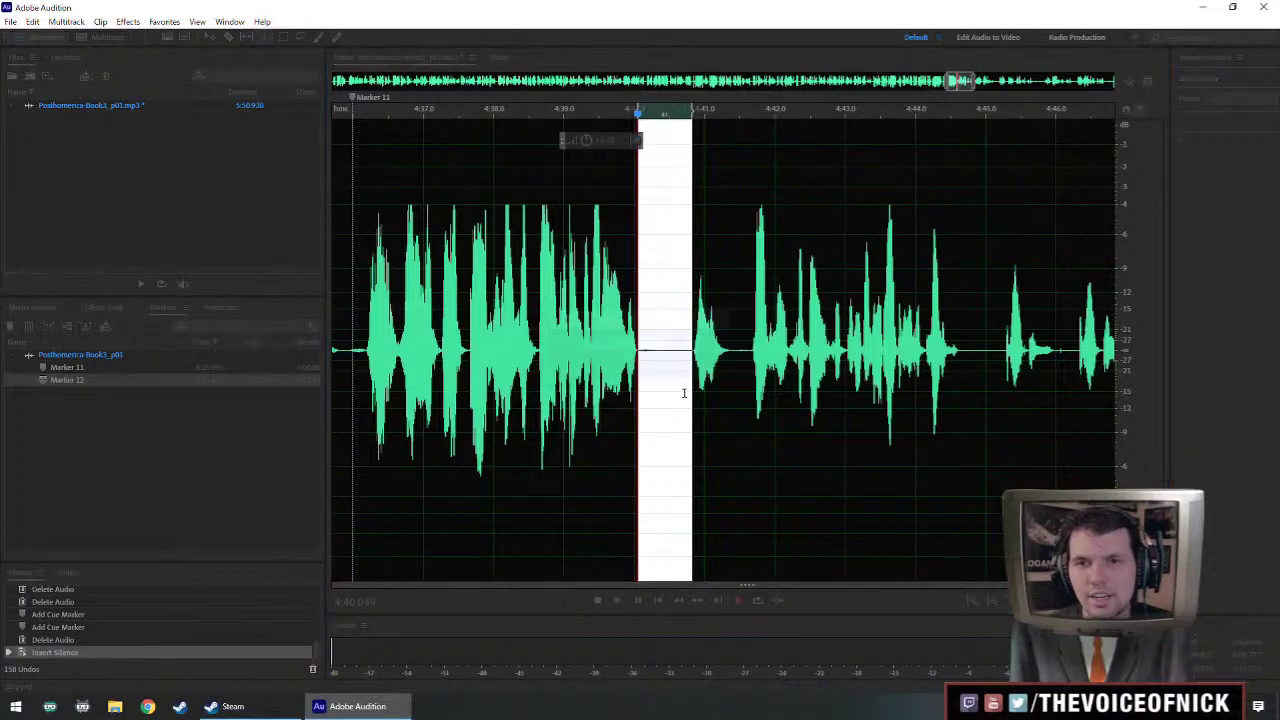
- Examine the silent pause between about 4:40.0 and 4:40.9 by selecting different short portions of it
left_click(557, 339)
scroll(527, 339, "down", 1)
scroll(530, 345, "down", 2)
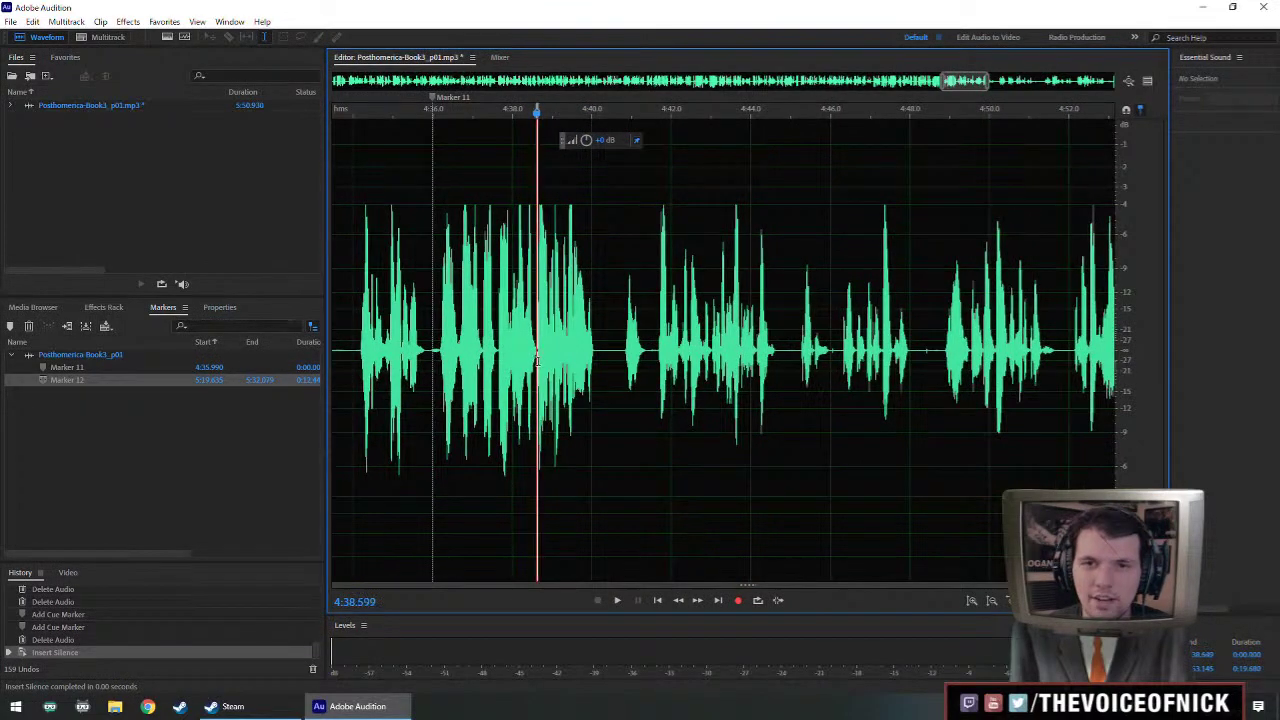
left_click_drag(538, 360, 623, 372)
left_click(597, 369)
left_click(613, 364)
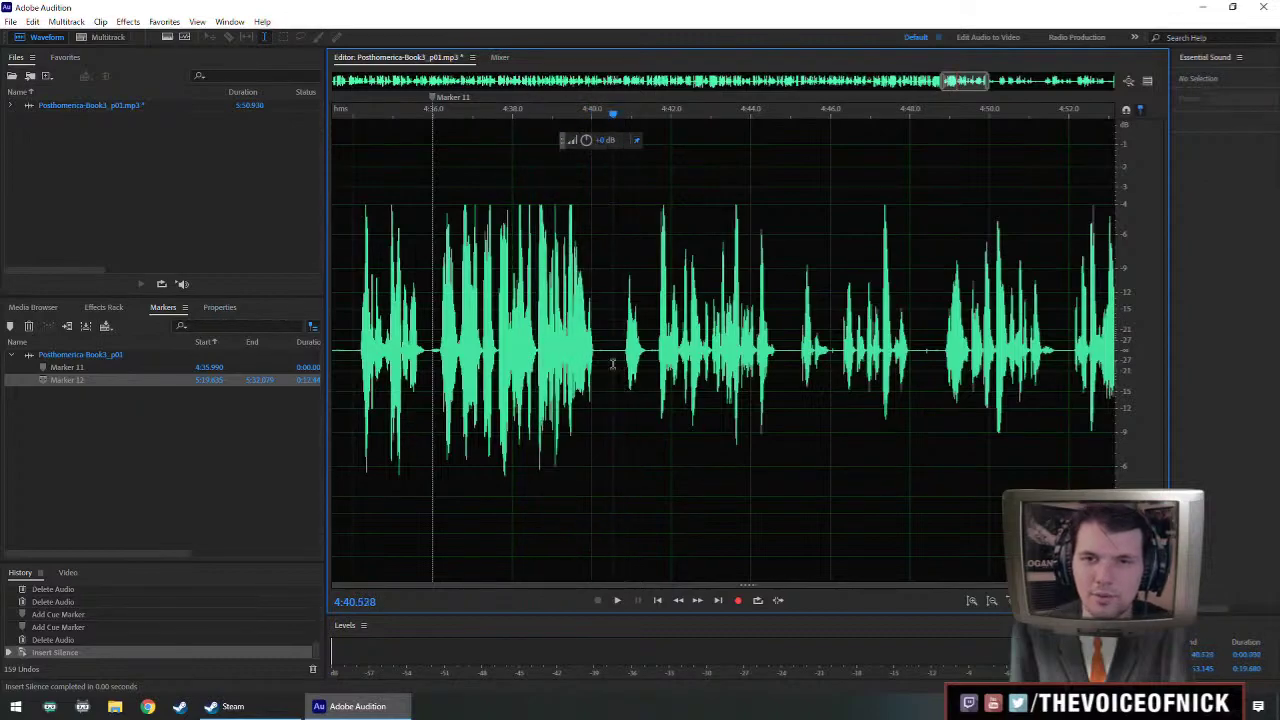
scroll(617, 384, "left", 2)
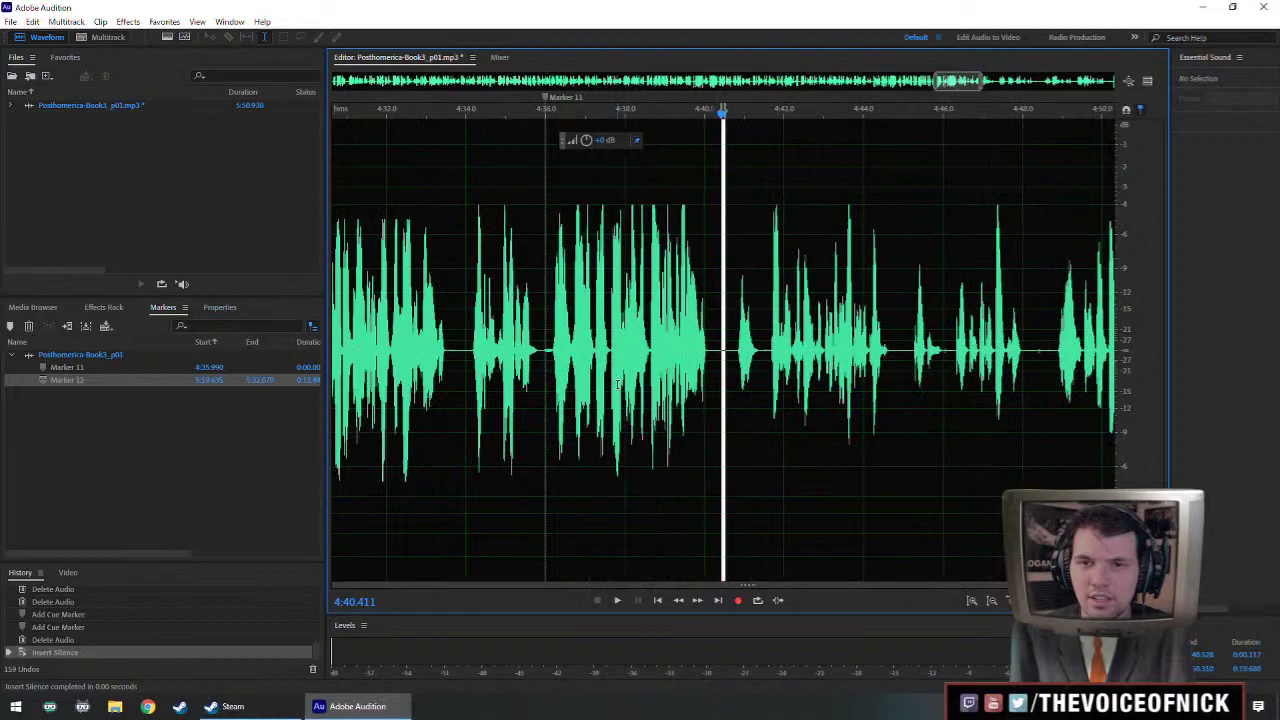
left_click(716, 345)
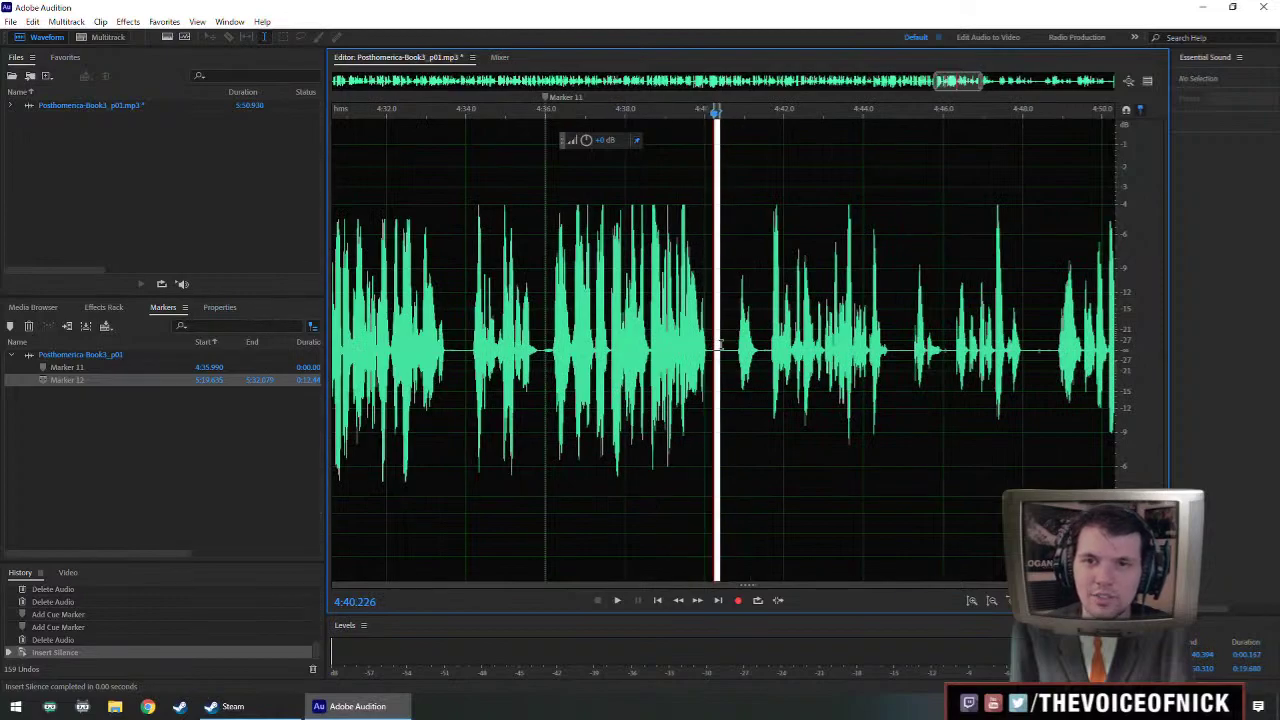
left_click(727, 345)
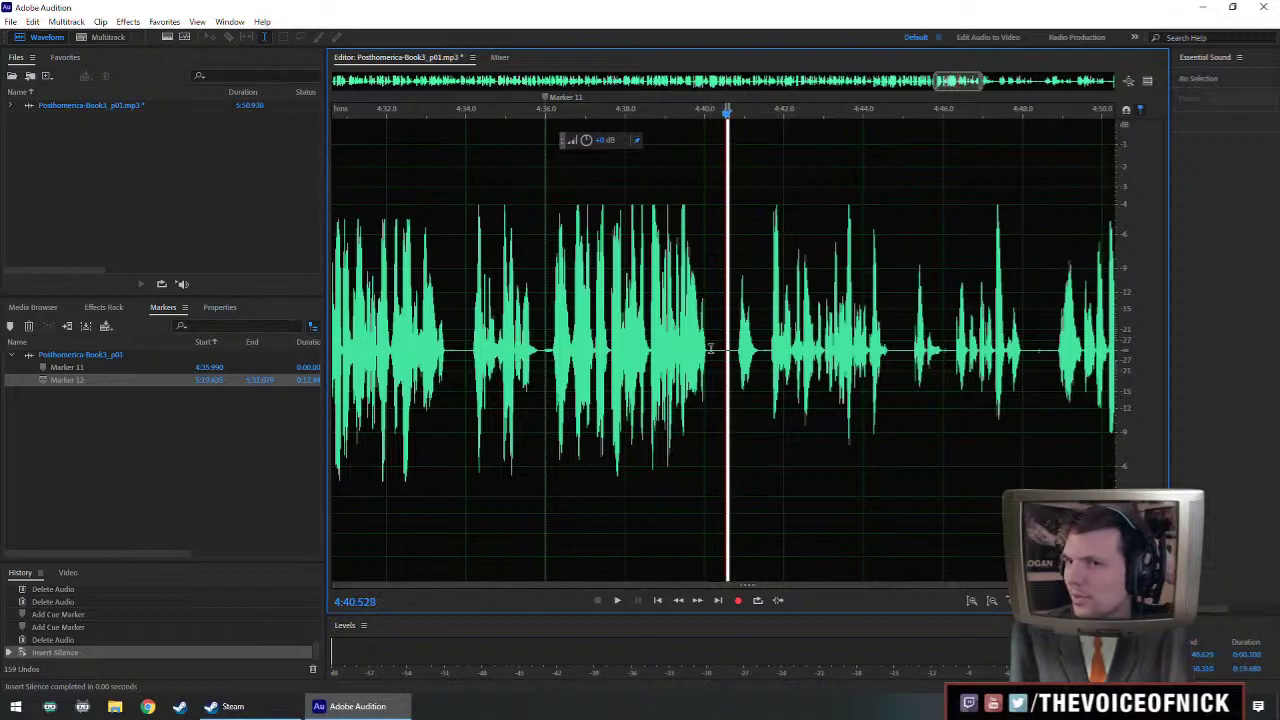
scroll(731, 372, "right", 1)
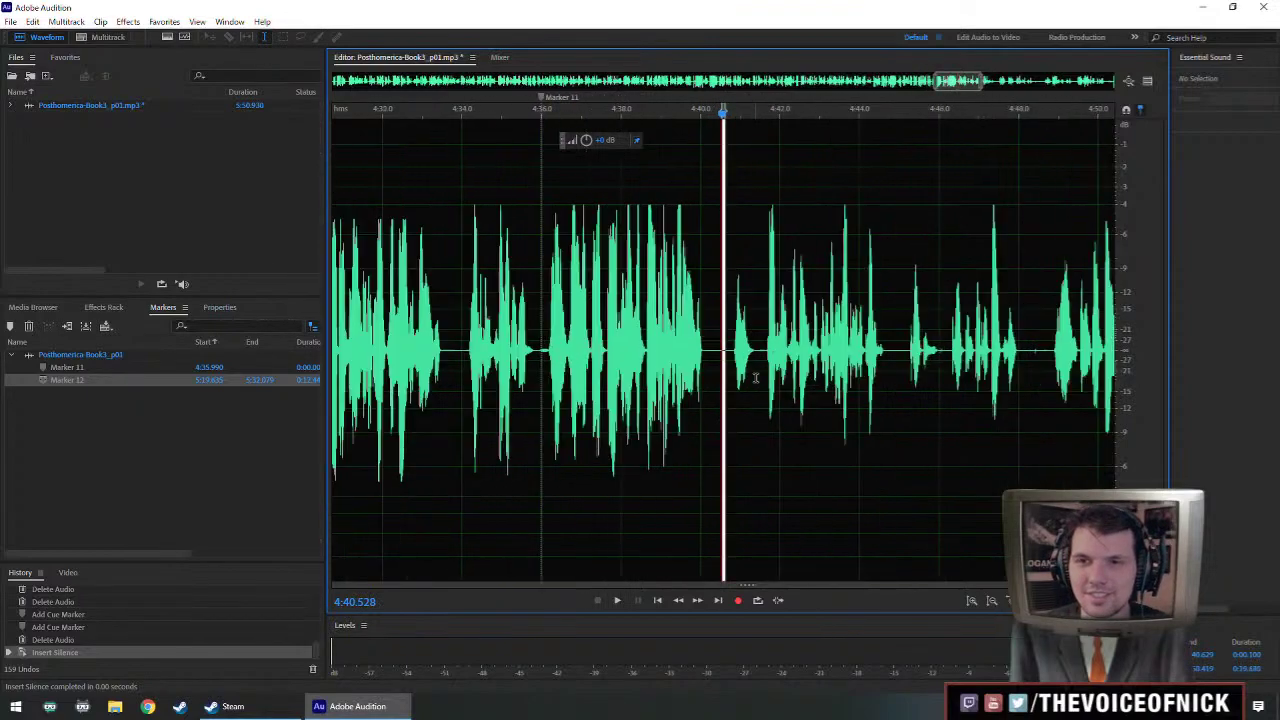
left_click(697, 357)
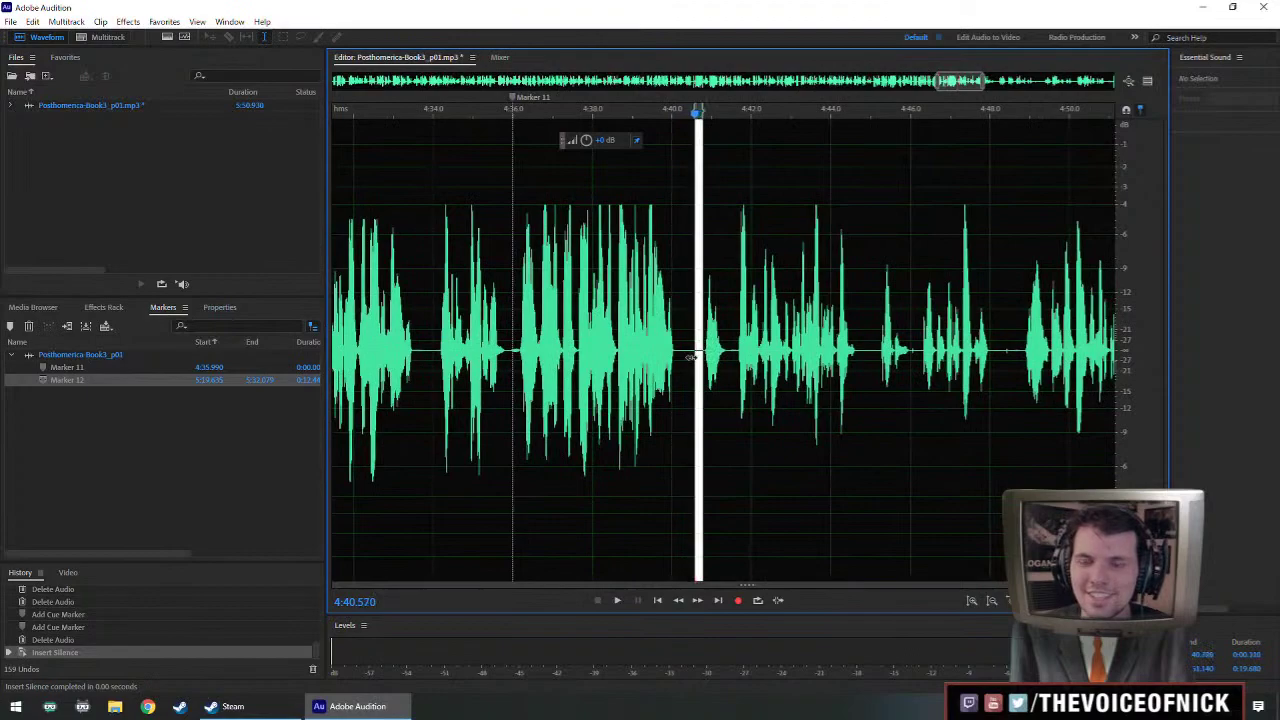
left_click(686, 350)
- Play the pause from about 4:38.6, trim roughly 0.09 seconds from it at about 4:40, and play the result from about 4:37.9
left_click(622, 319)
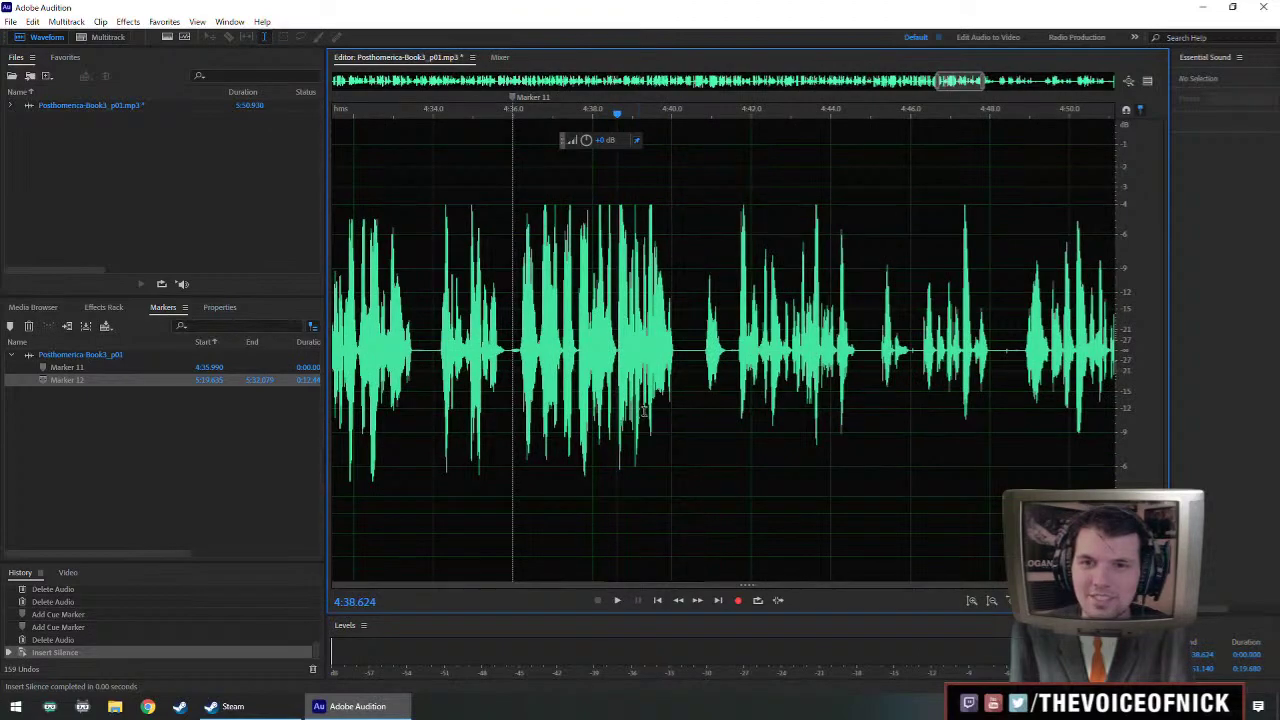
key("space")
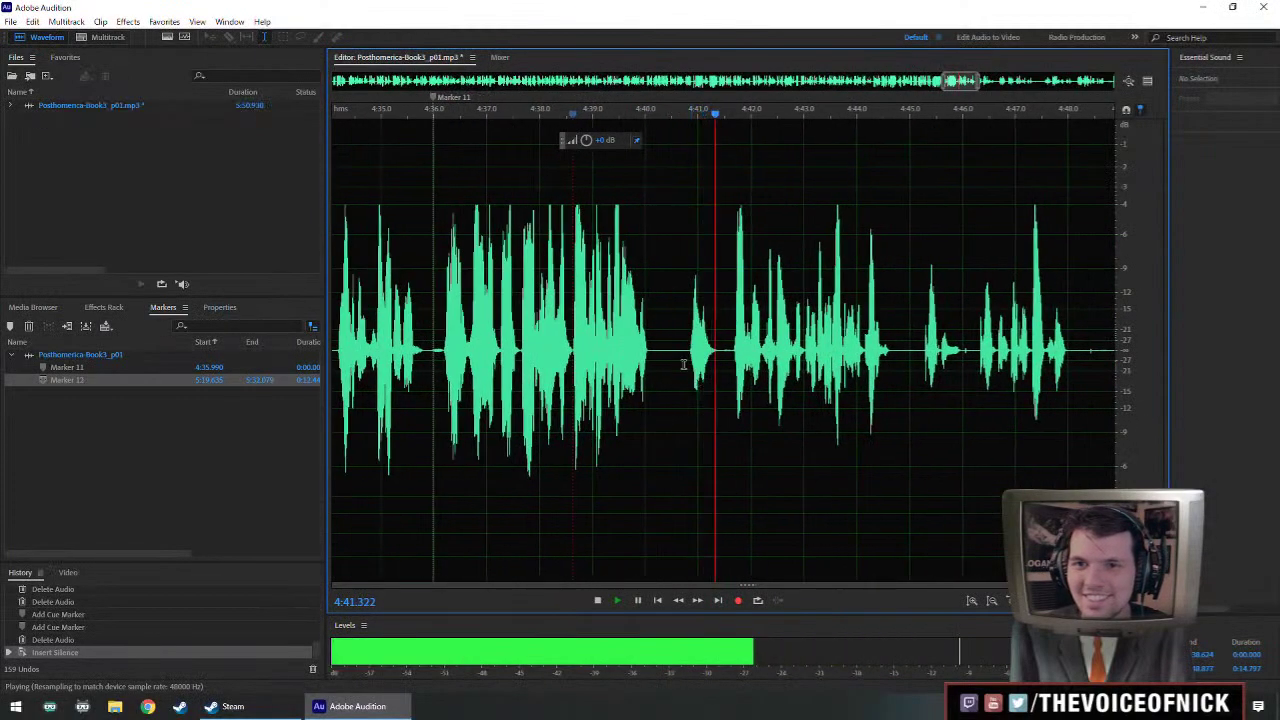
left_click(670, 362)
key("Delete")
left_click(532, 368)
key("space")
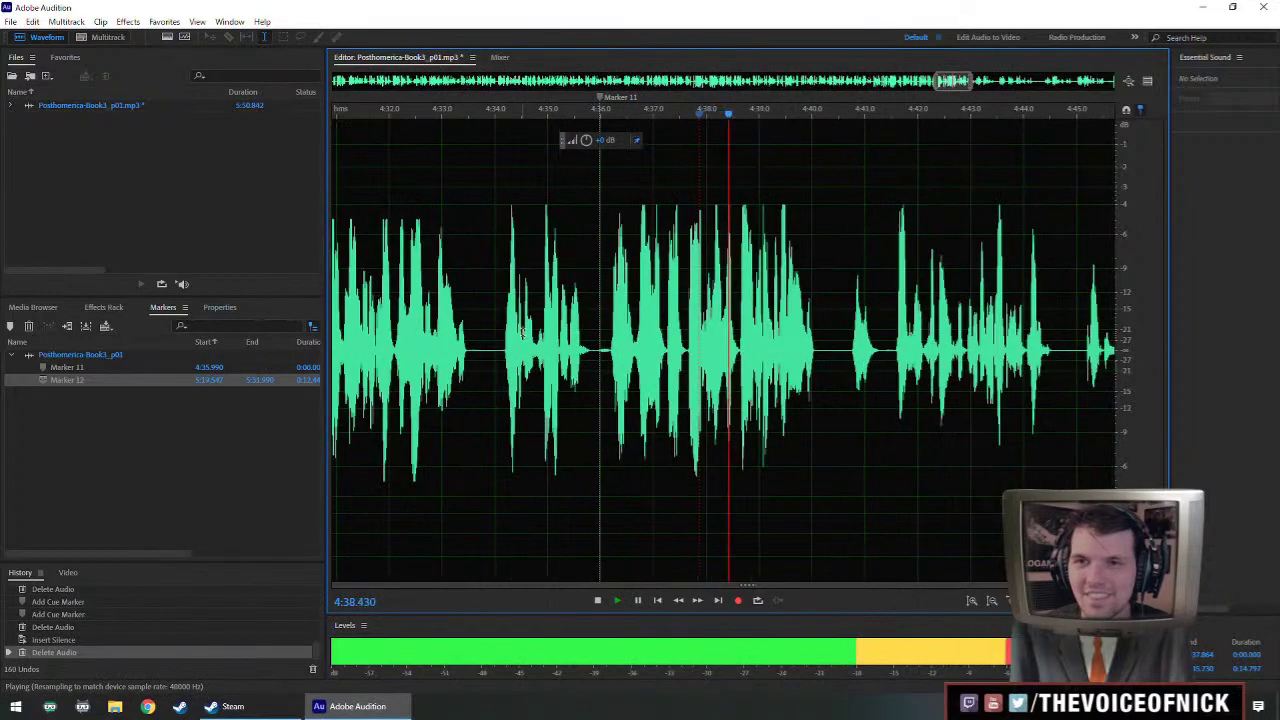
scroll(765, 377, "down", 2)
scroll(751, 380, "down", 1)
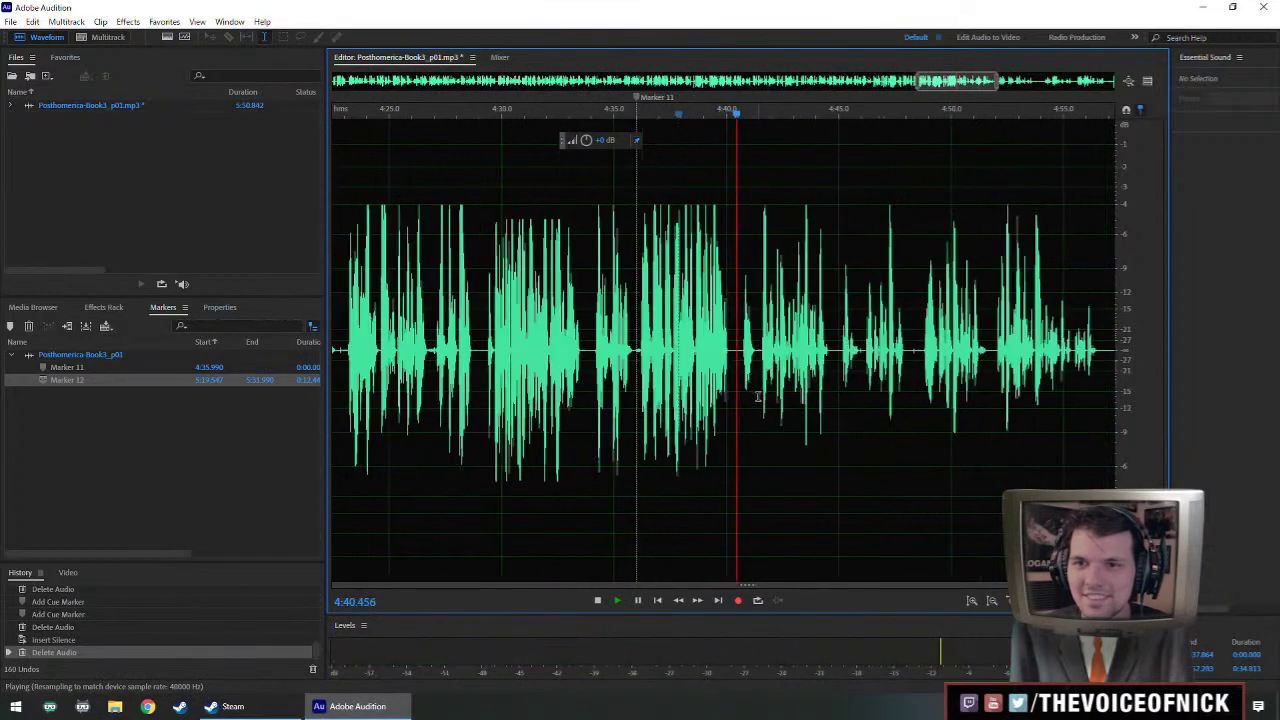
- Undo the last trim in the pause at about 4:40 and play the narration from about 4:37.6
left_click_drag(775, 410, 751, 413)
scroll(749, 411, "up", 2)
key("space")
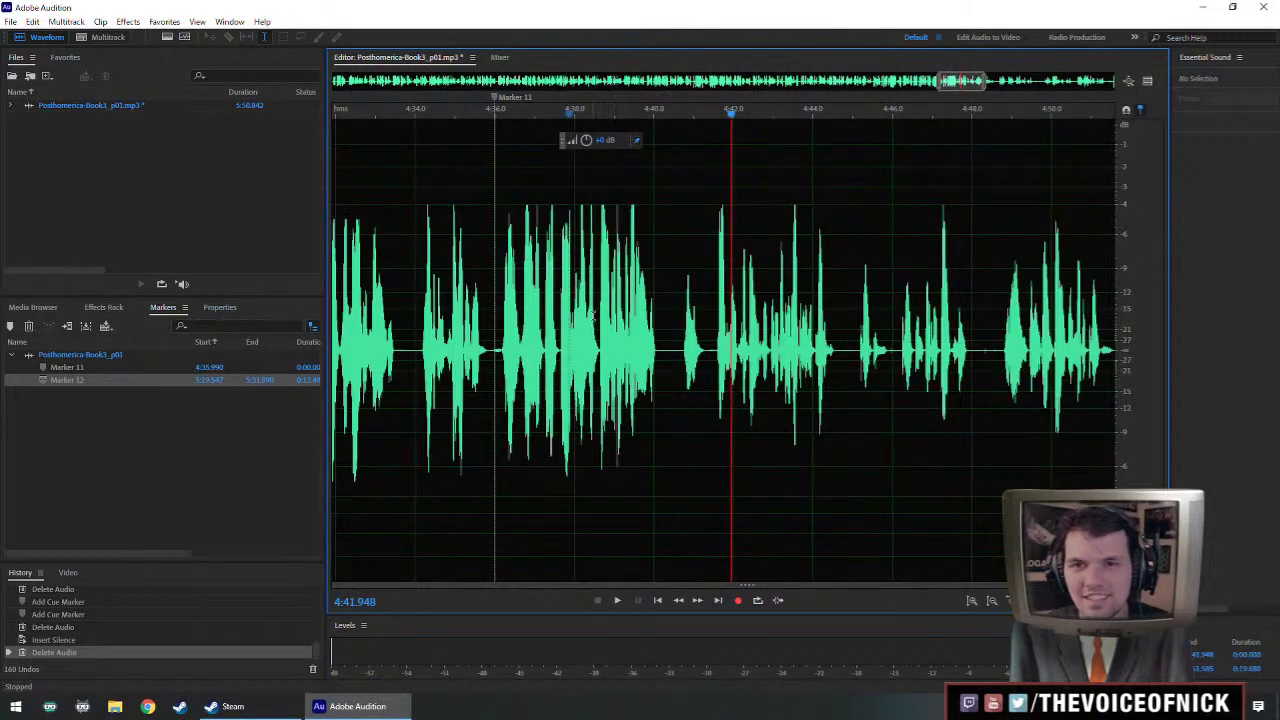
key("ctrl+z")
left_click(558, 322)
key("space")
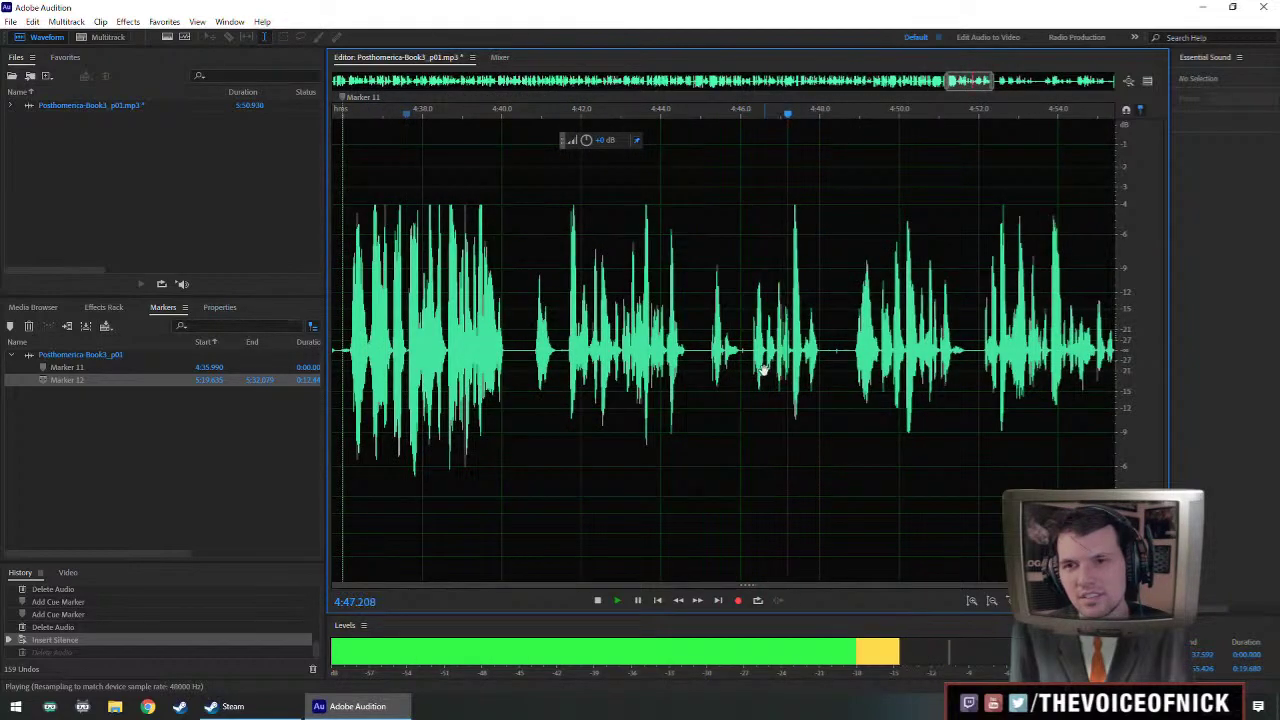
- Replay the phrase around 4:47, delete the audio from about 4:46.3 to 4:46.9, and play the join from about 4:44.9
key("space")
key("space")
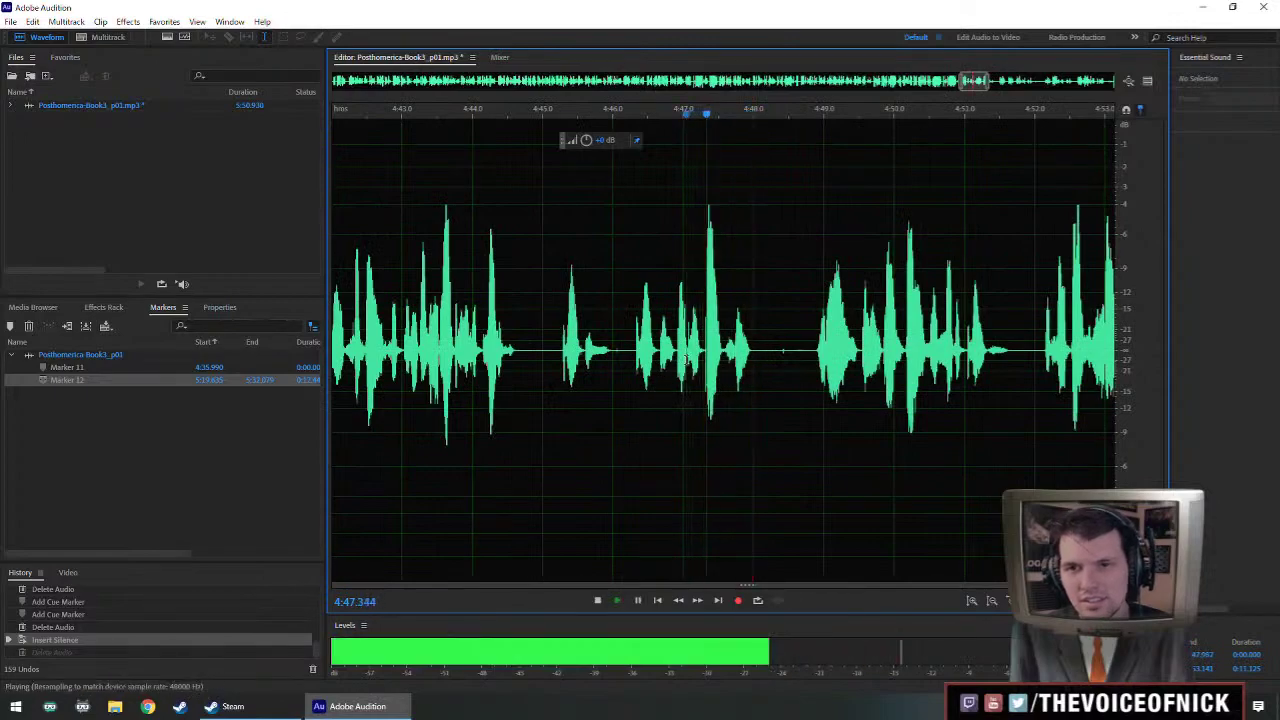
key("space")
key("space")
key("space")
left_click_drag(676, 358, 633, 368)
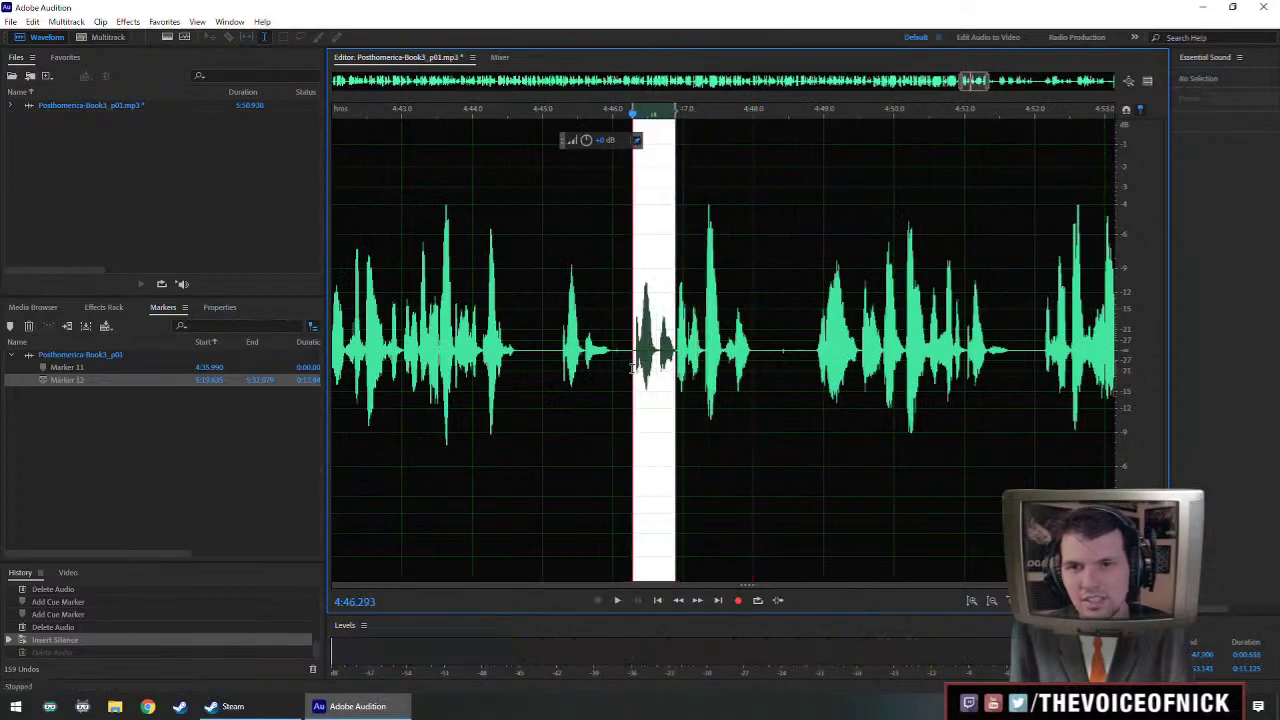
key("Delete")
key("space")
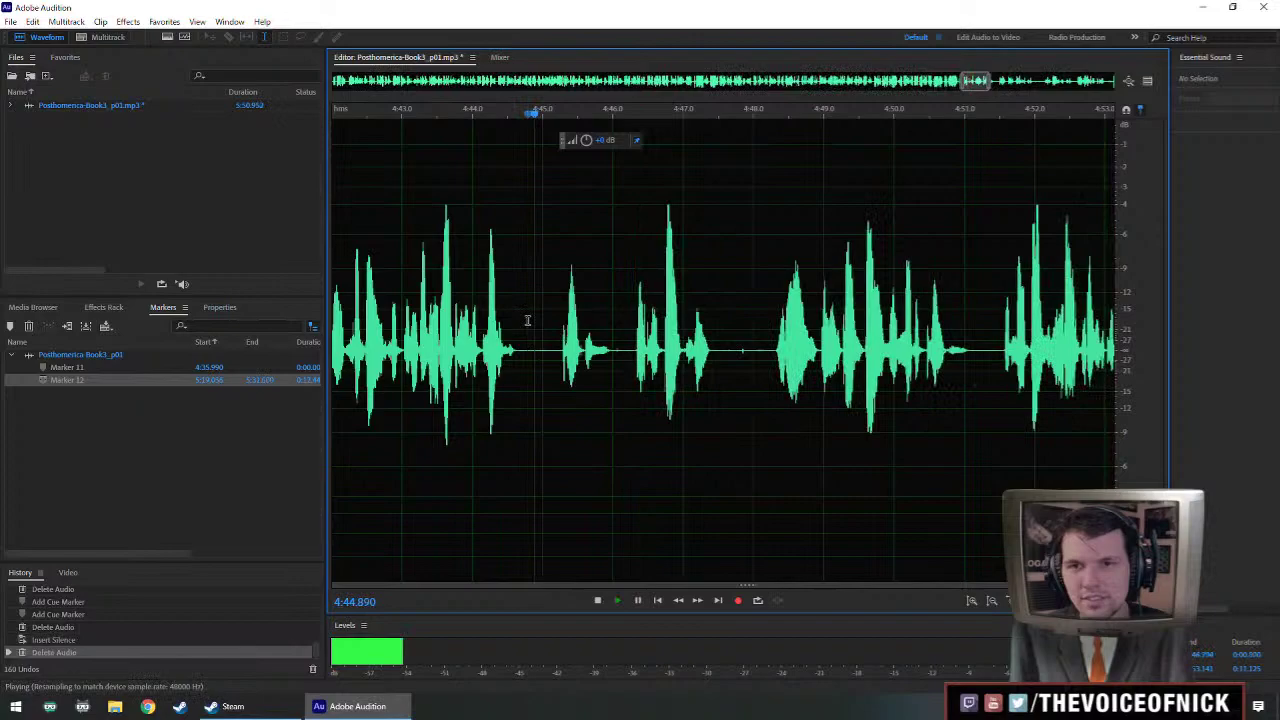
key("space")
- Trim roughly 0.05 seconds from the pause at about 4:46.2 and play the result from about 4:43.2
left_click(628, 368)
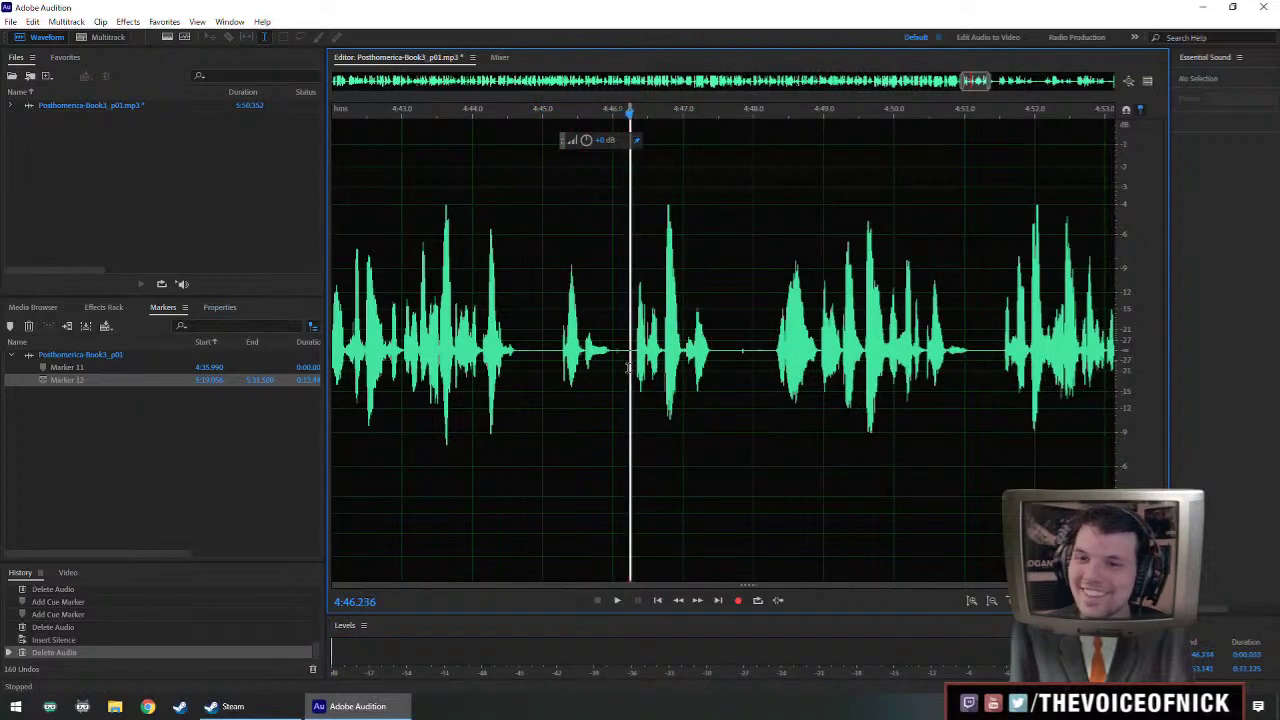
key("Delete")
scroll(474, 294, "up", 1)
scroll(531, 357, "down", 3)
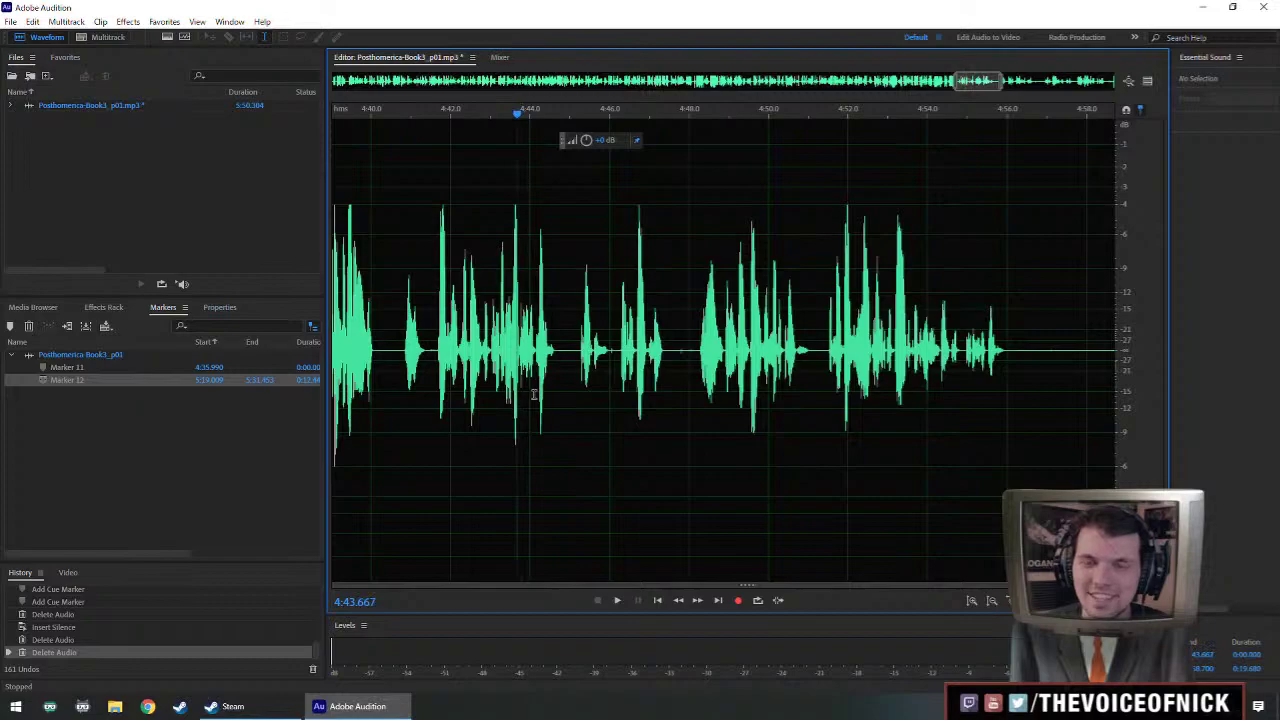
left_click_drag(611, 368, 564, 380)
left_click(498, 385)
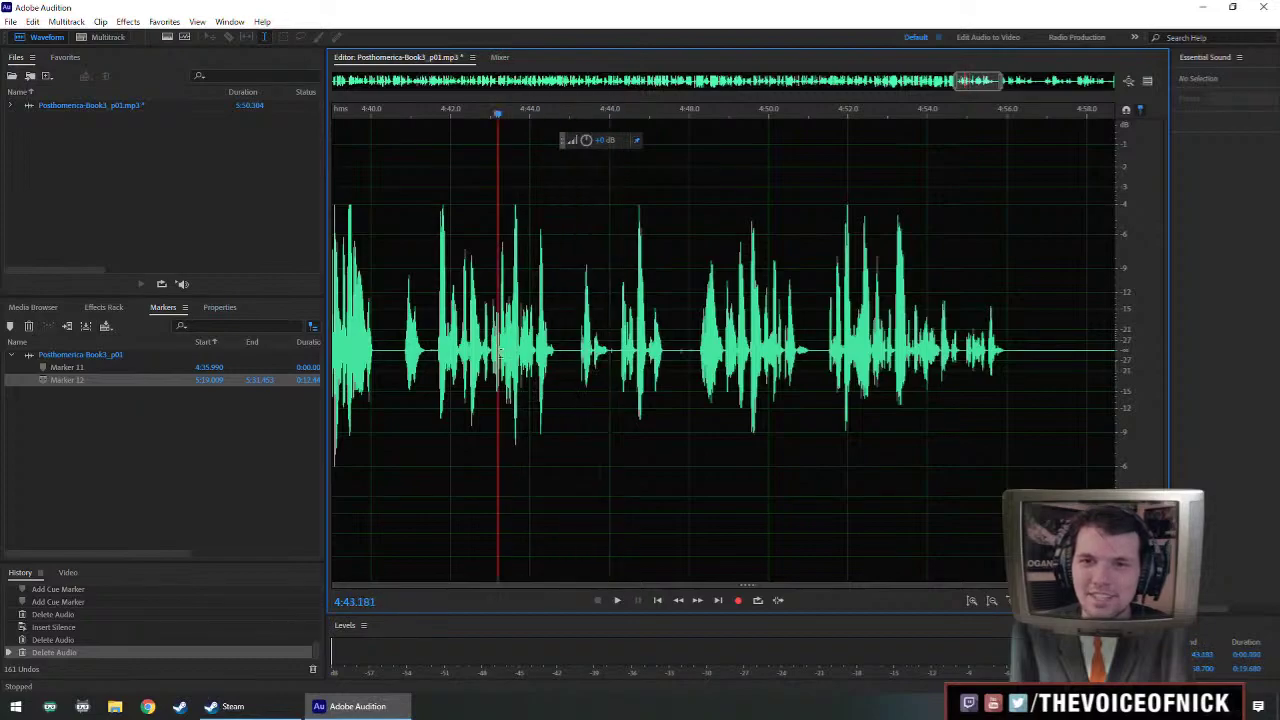
key("space")
scroll(590, 393, "down", 1)
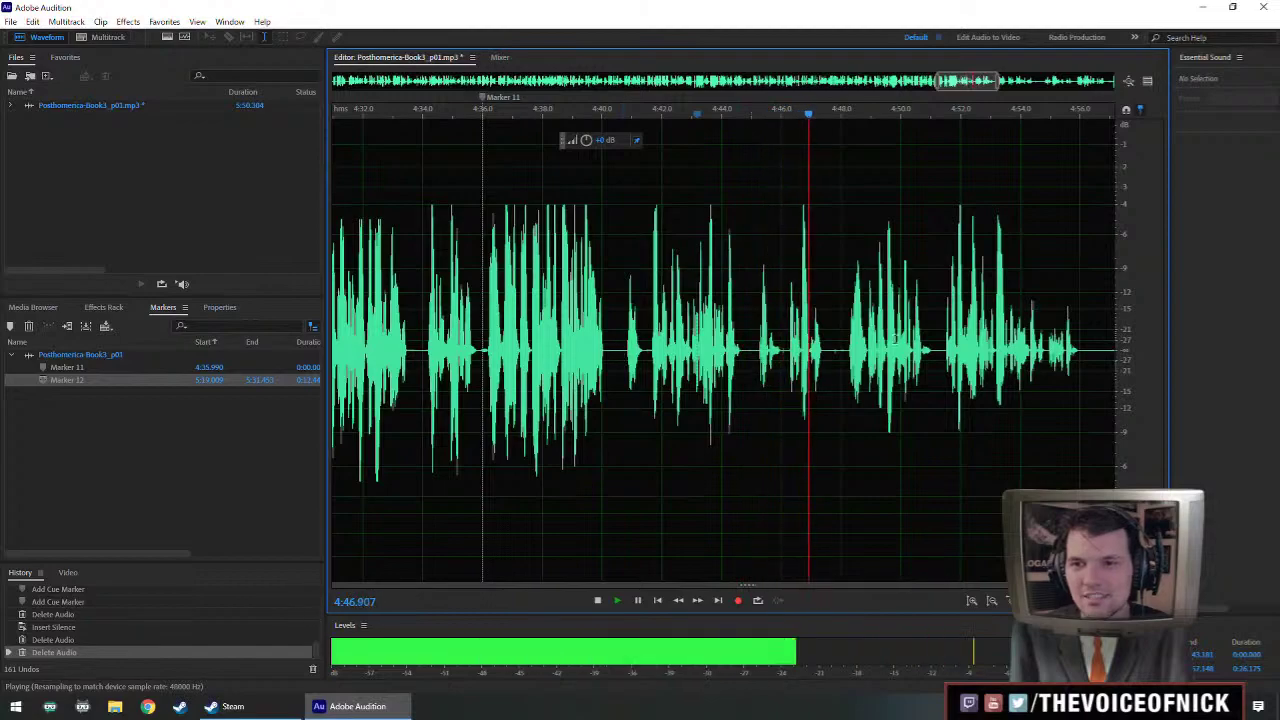
- Delete the rejected takes and silence from about 4:48.1 to 5:19.2, just past the start of Marker 12
left_click_drag(872, 385, 748, 388)
scroll(760, 406, "down", 3)
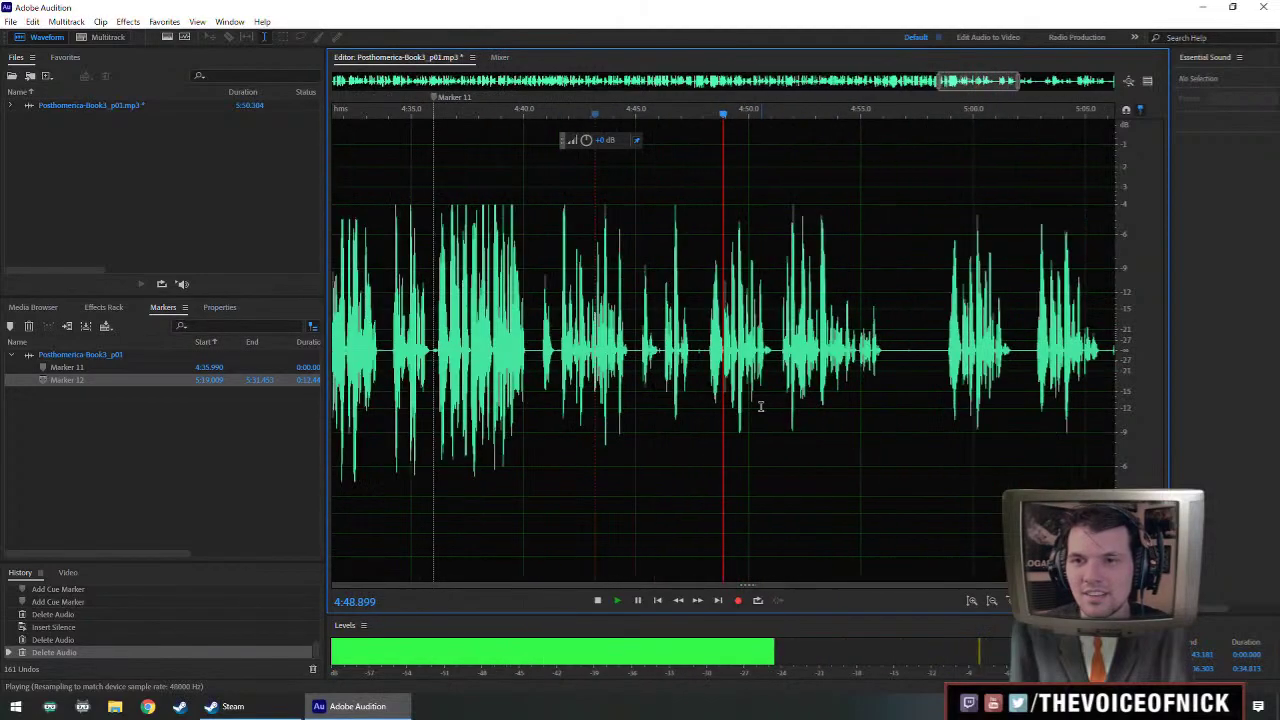
left_click_drag(897, 418, 820, 411)
key("space")
left_click(1022, 392)
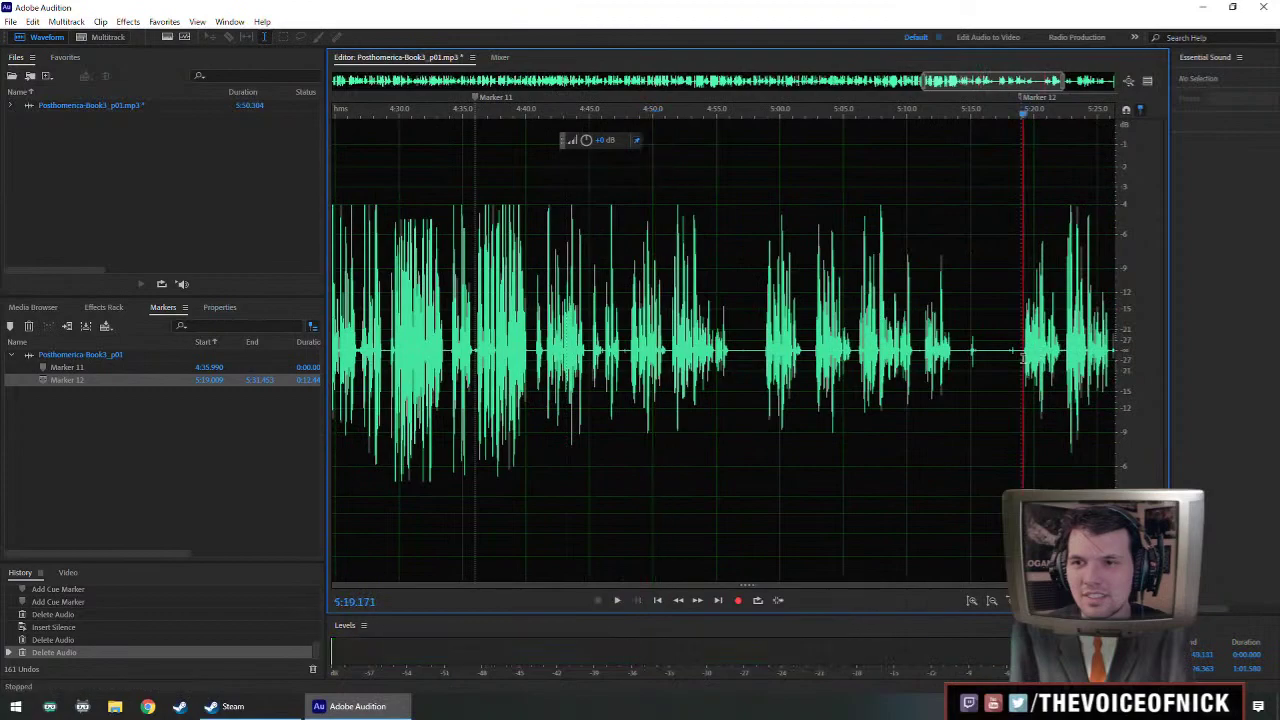
key("space")
left_click_drag(634, 367, 582, 365)
left_click(572, 361)
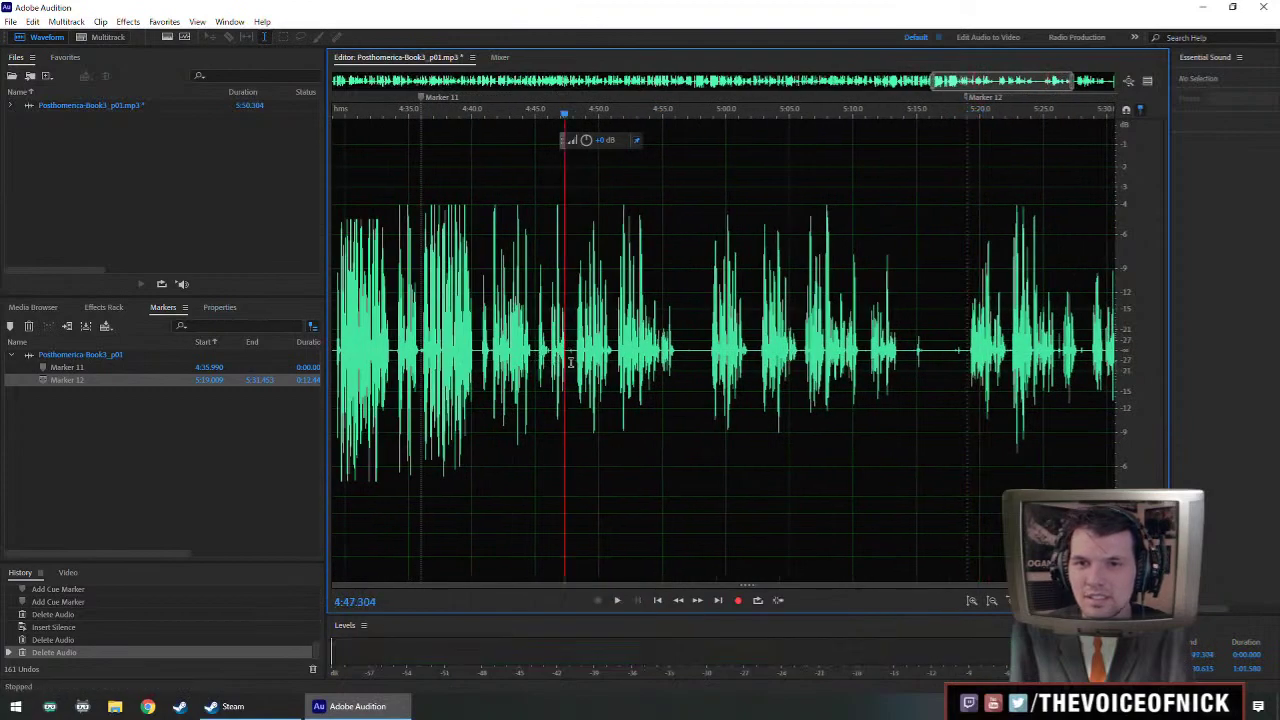
key("space")
left_click_drag(574, 358, 970, 418)
key("Delete")
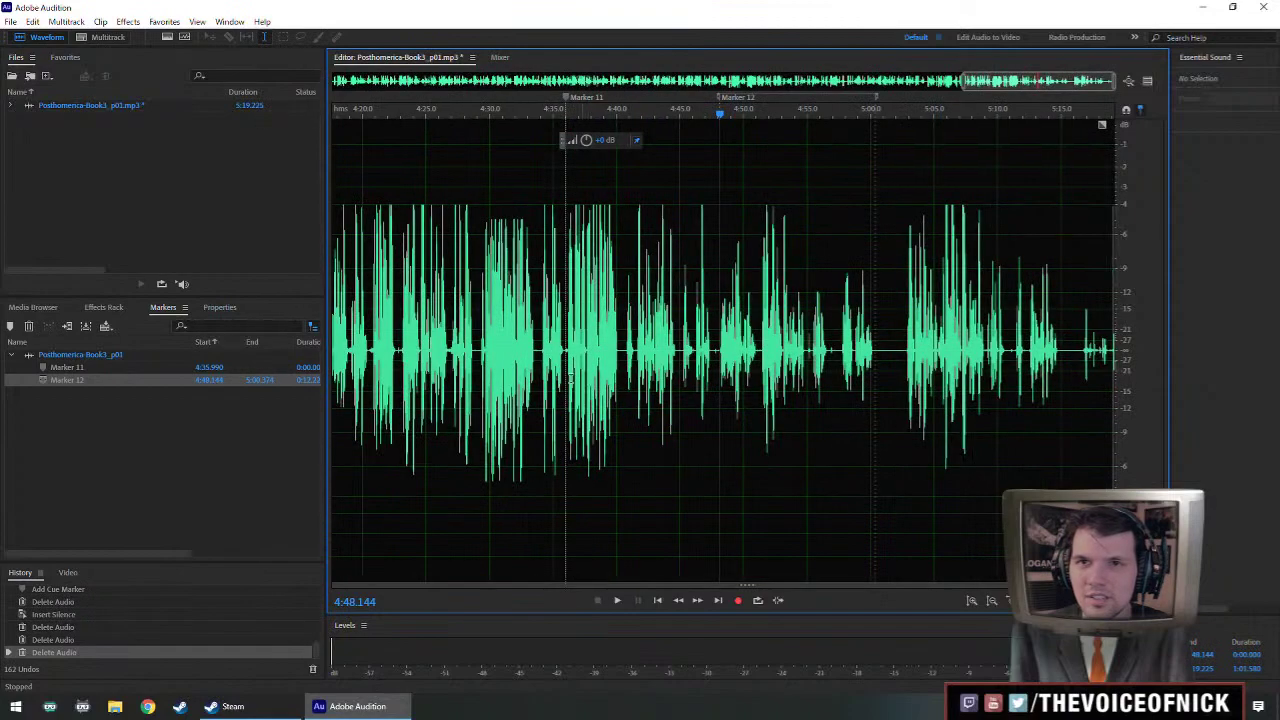
- Play the new join from about 4:45.3 and examine how the phrases around 4:48 match in level and pacing
scroll(700, 330, "up", 2)
left_click(652, 337)
key("space")
scroll(718, 366, "up", 2)
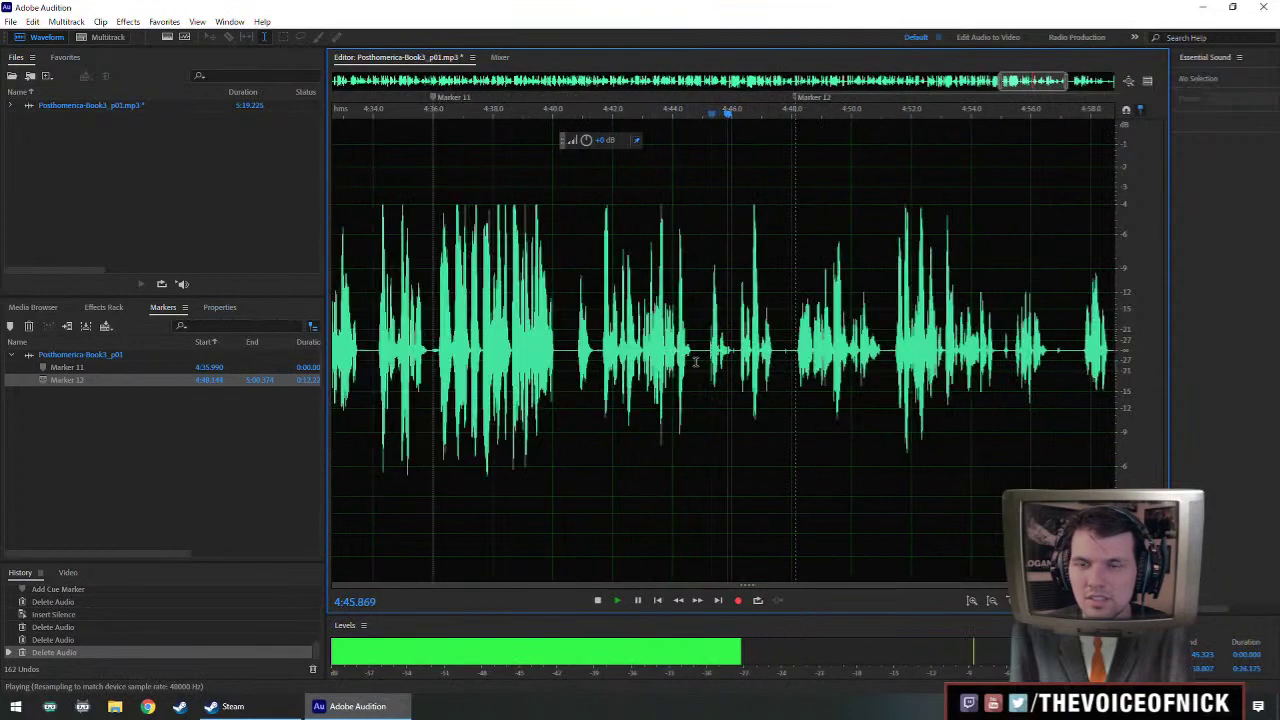
scroll(717, 365, "up", 2)
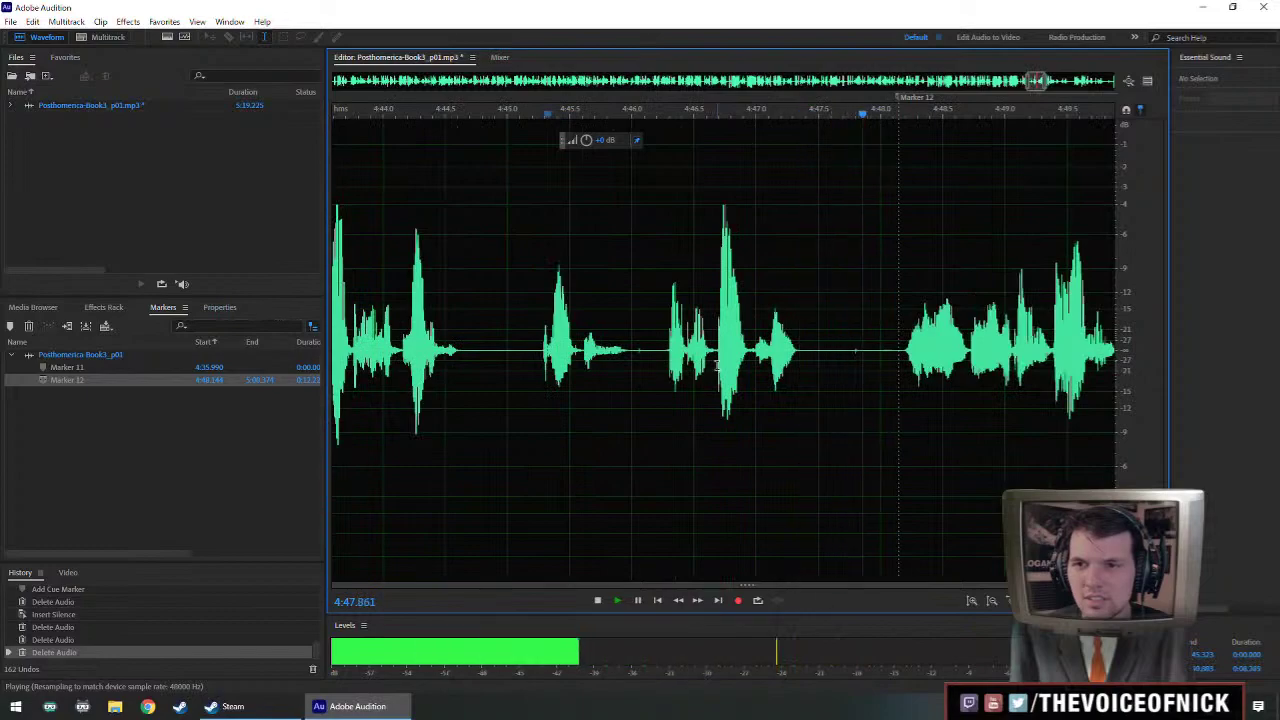
scroll(863, 366, "down", 5)
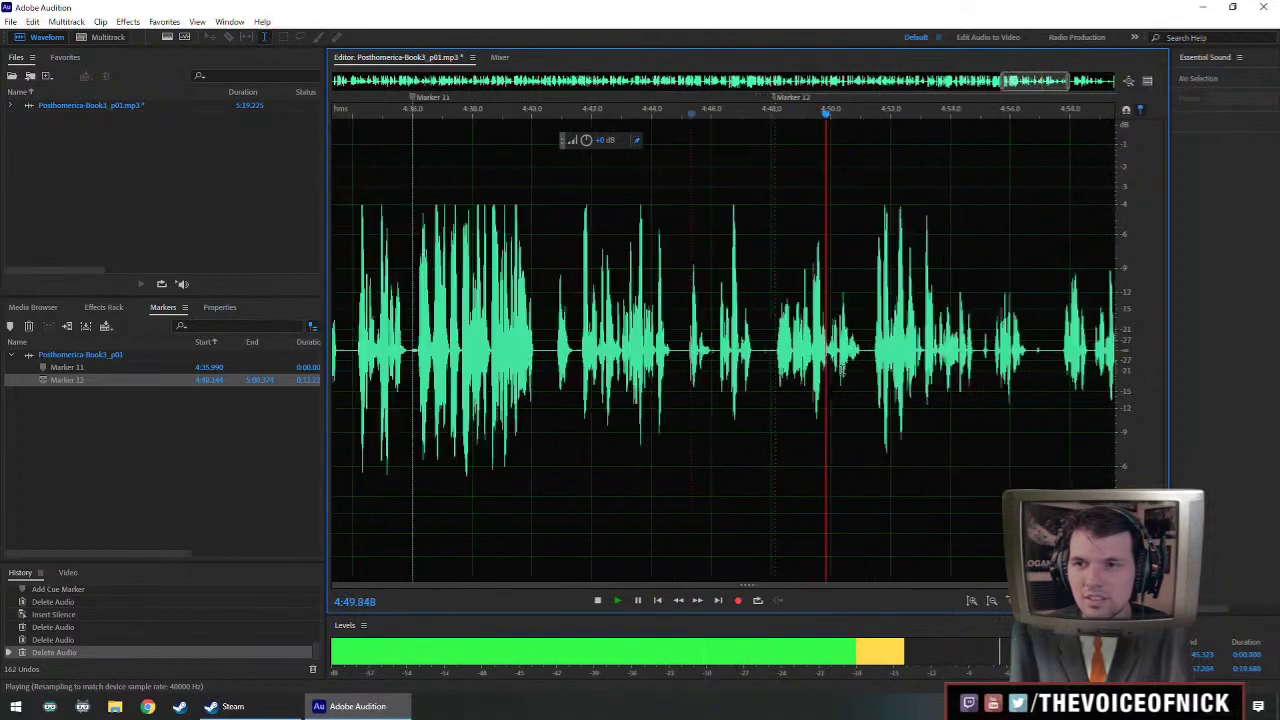
scroll(925, 358, "down", 2)
scroll(960, 357, "up", 2)
scroll(804, 352, "down", 1)
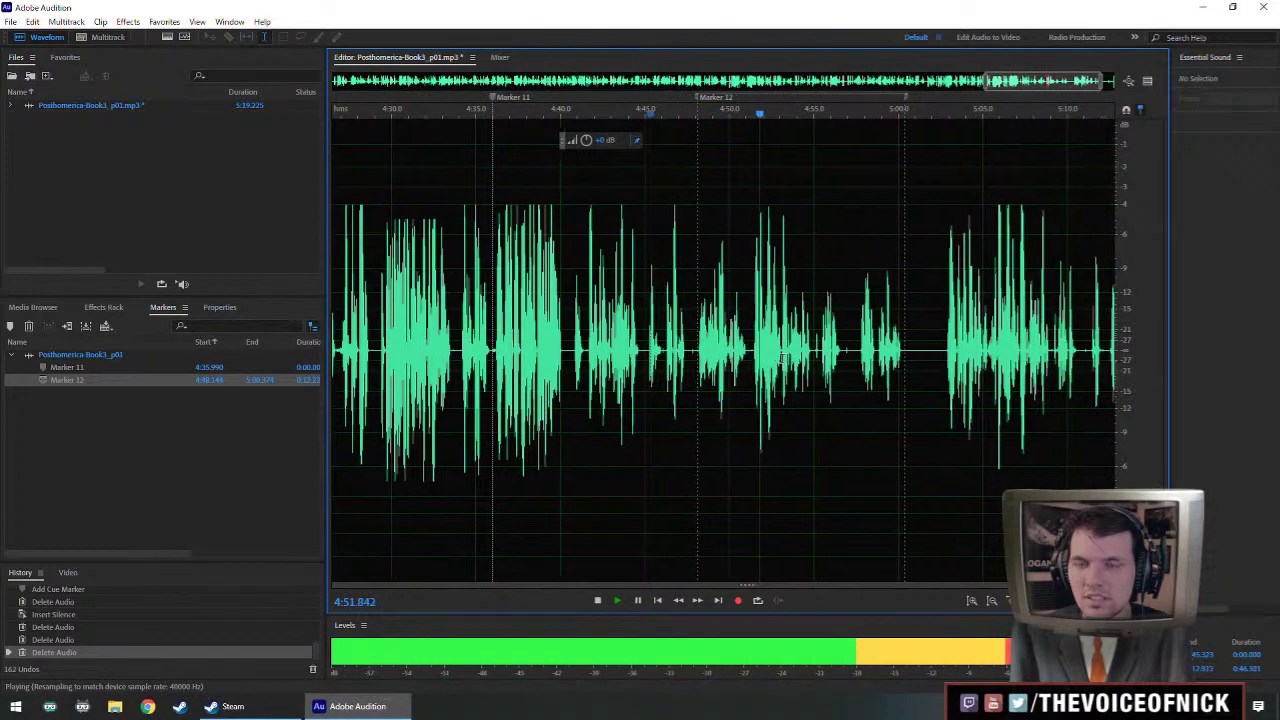
scroll(745, 347, "up", 1)
scroll(745, 346, "up", 2)
- Amplify the phrases from about 4:45.1 to 4:51.0 and reapply the effects rack to them
left_click_drag(748, 360, 511, 368)
left_click_drag(587, 141, 592, 143)
key("ctrl+r")
scroll(611, 278, "down", 2)
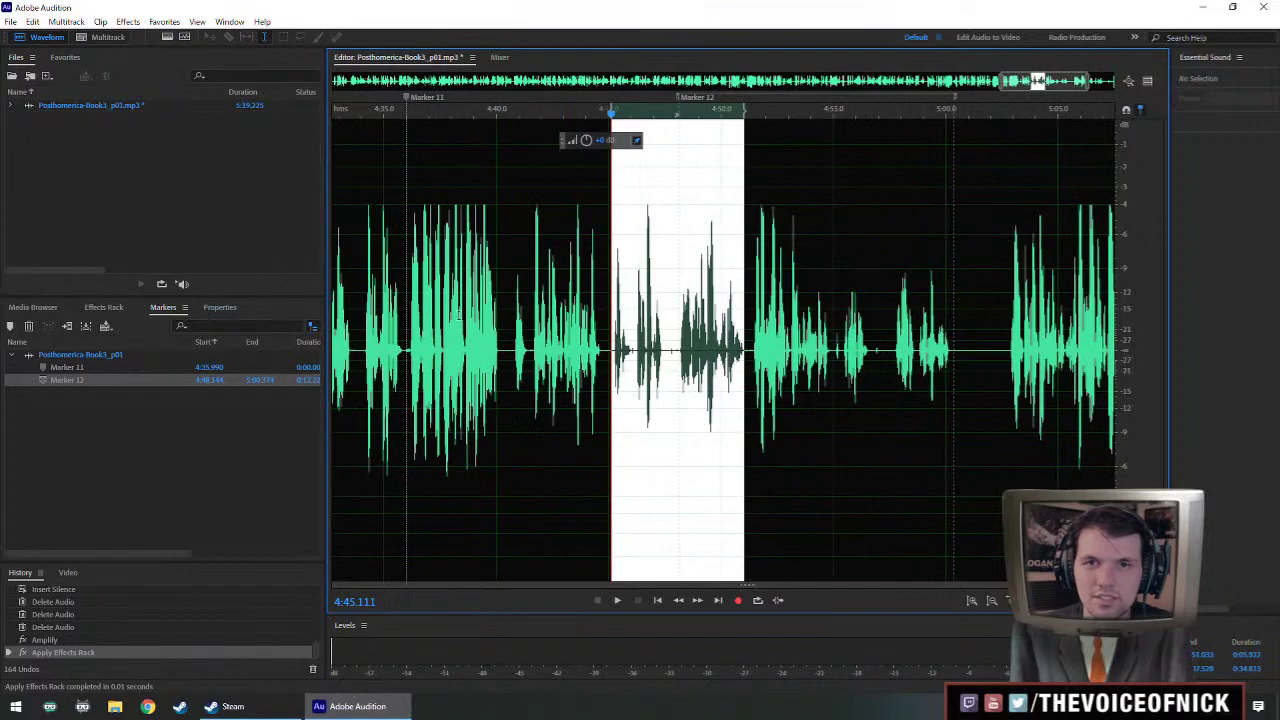
- Play the narration from about 4:39.4 to check the level of the adjusted phrases
left_click(483, 324)
scroll(609, 386, "up", 2)
scroll(609, 386, "down", 2)
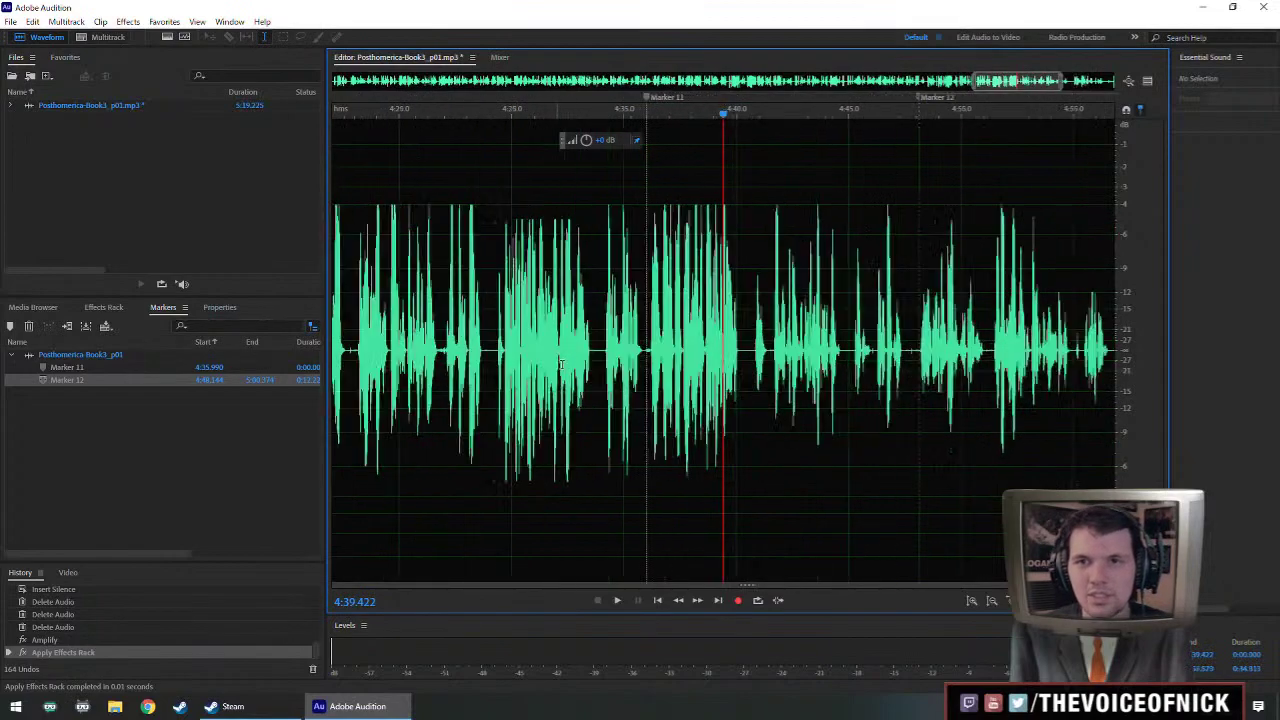
scroll(609, 386, "up", 1)
scroll(609, 386, "down", 1)
key("space")
scroll(910, 105, "down", 1)
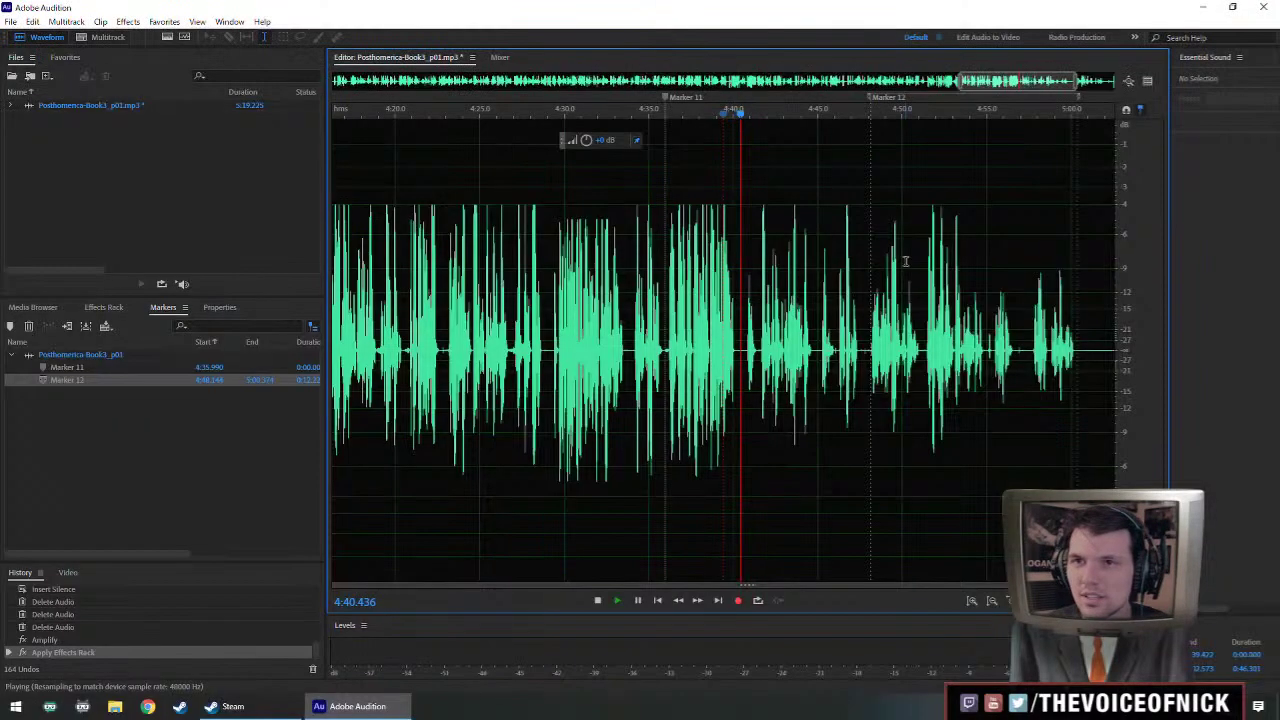
- Delete Marker 12 at about 4:48.1
right_click(910, 105)
key("Escape")
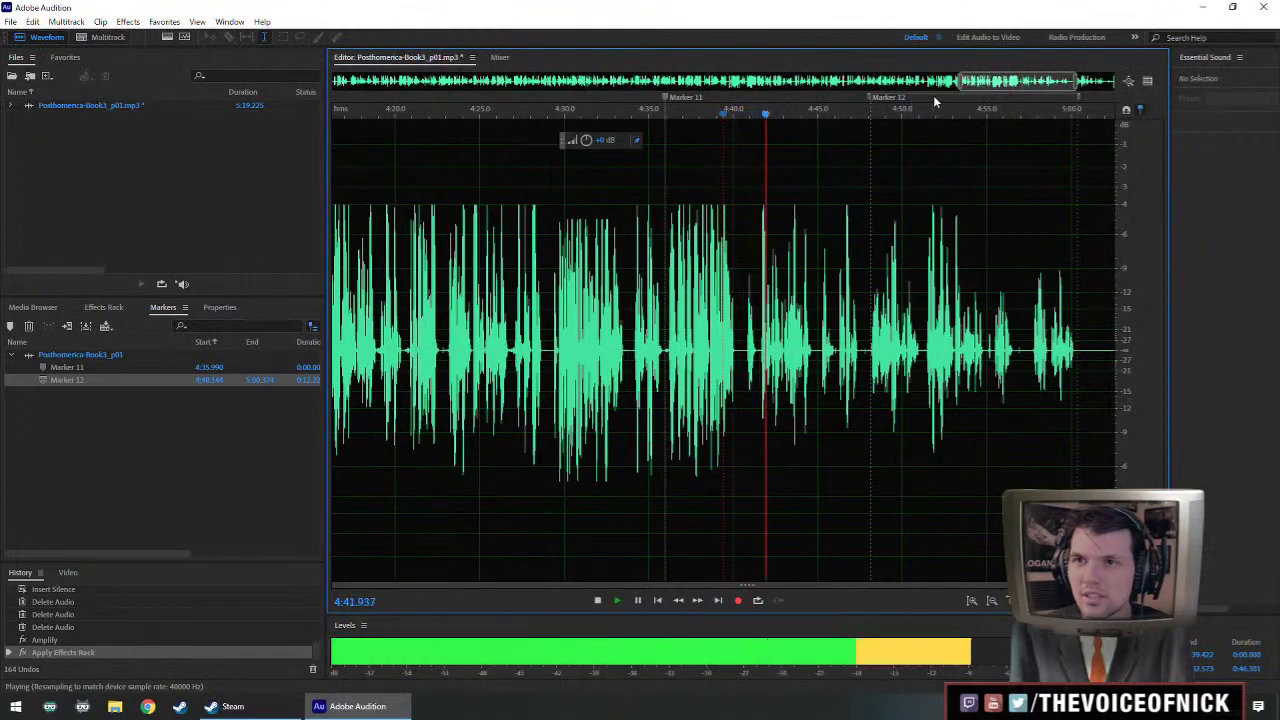
right_click(870, 98)
left_click(900, 104)
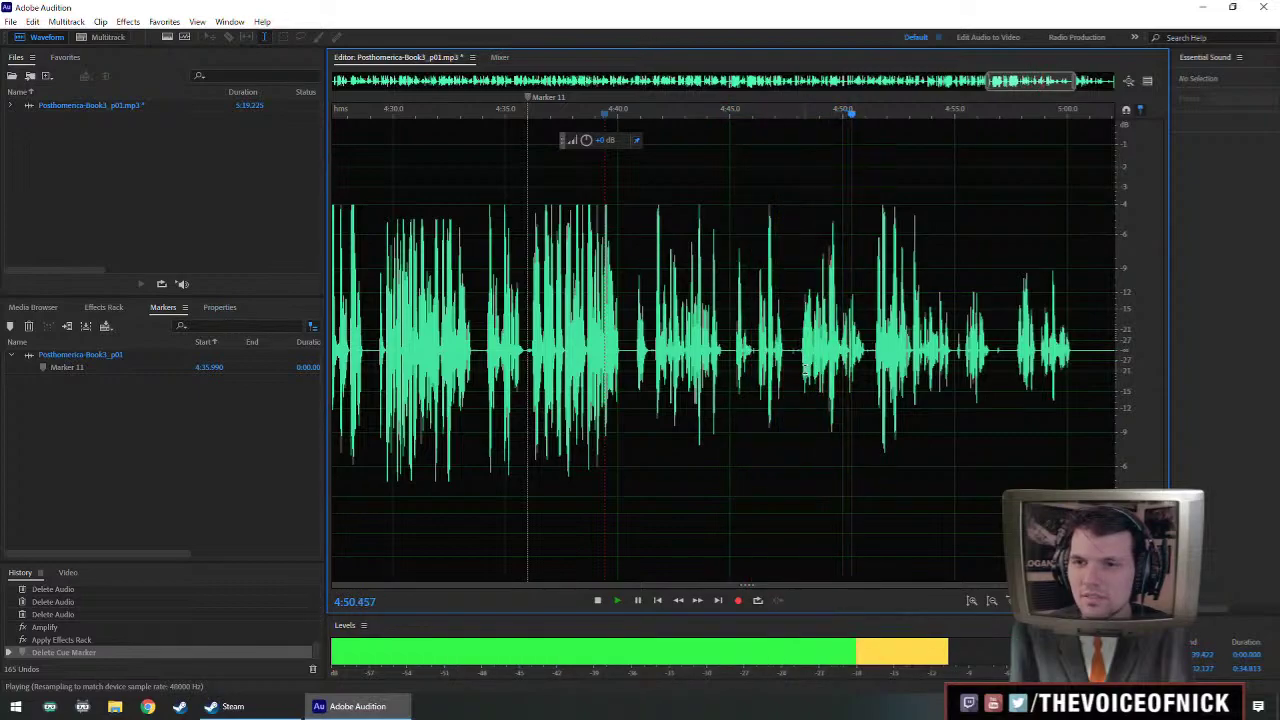
- Amplify the phrases from about 4:55.0 to 5:00.1, then amplify and reapply the effects rack to the passage from about 4:53.4 to 4:54.9
scroll(804, 370, "up", 1)
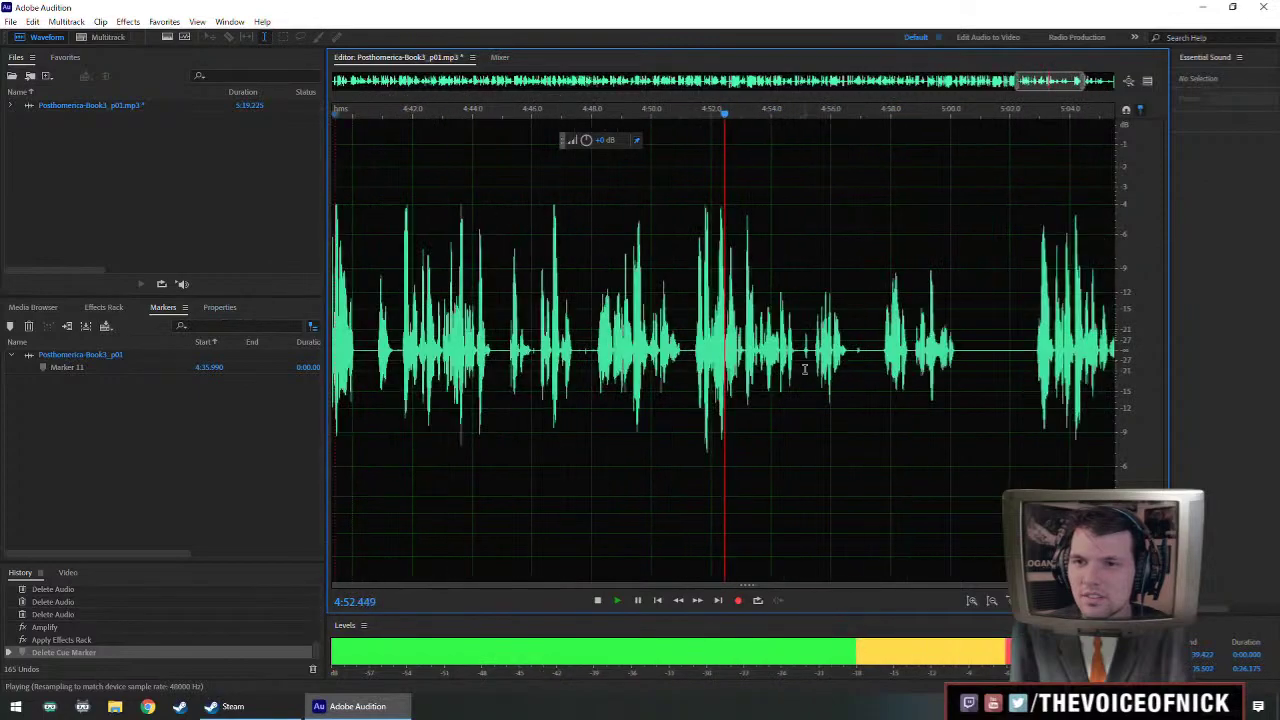
scroll(804, 370, "up", 2)
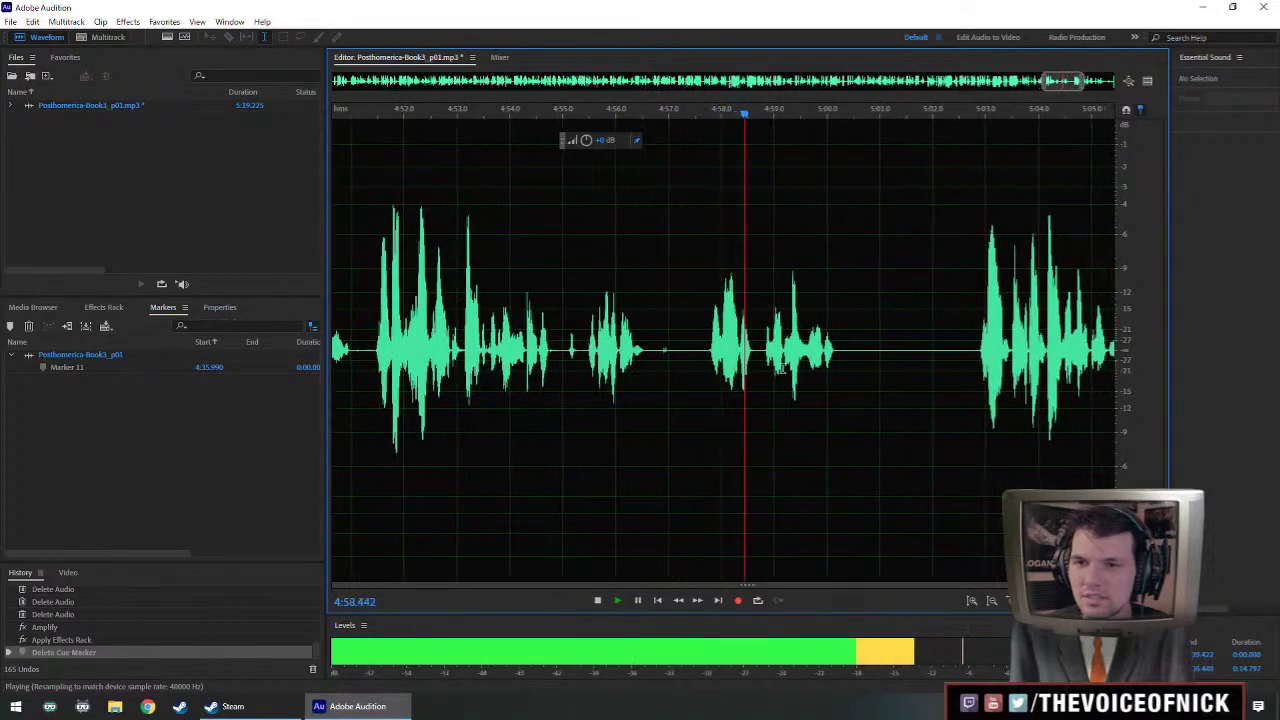
left_click_drag(776, 353, 505, 360)
left_click_drag(587, 140, 586, 139)
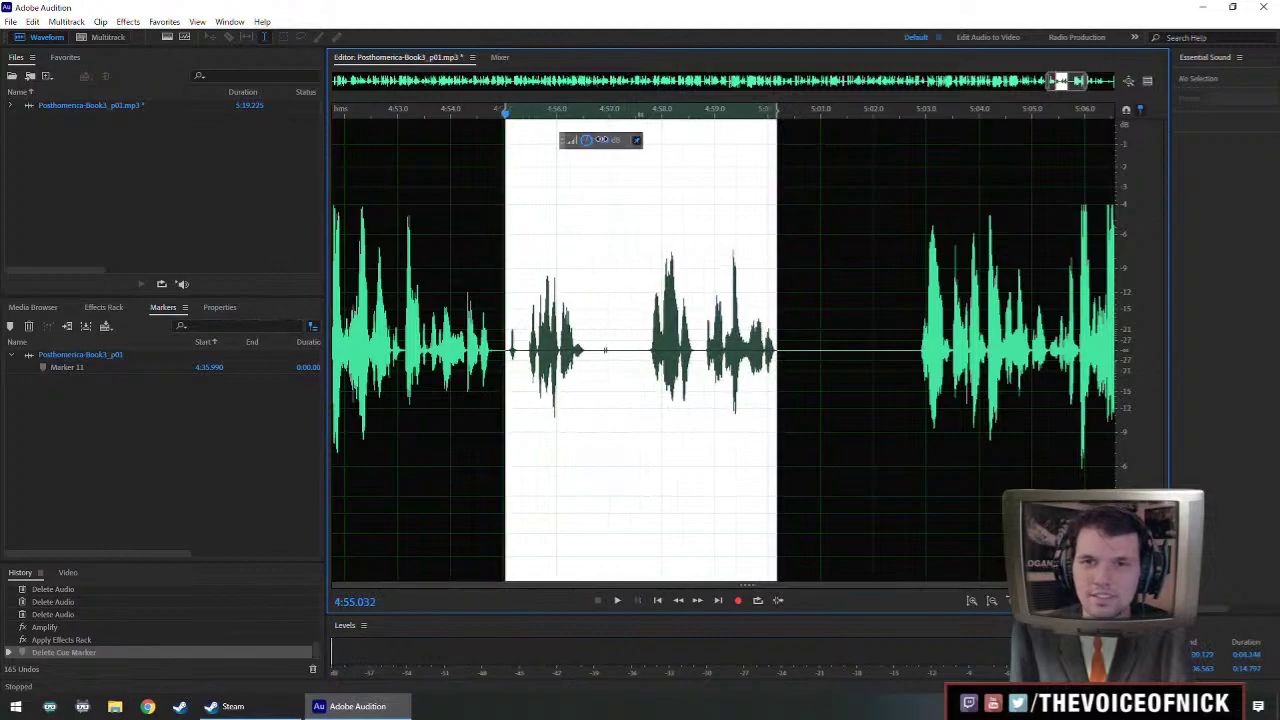
left_click_drag(500, 370, 421, 370)
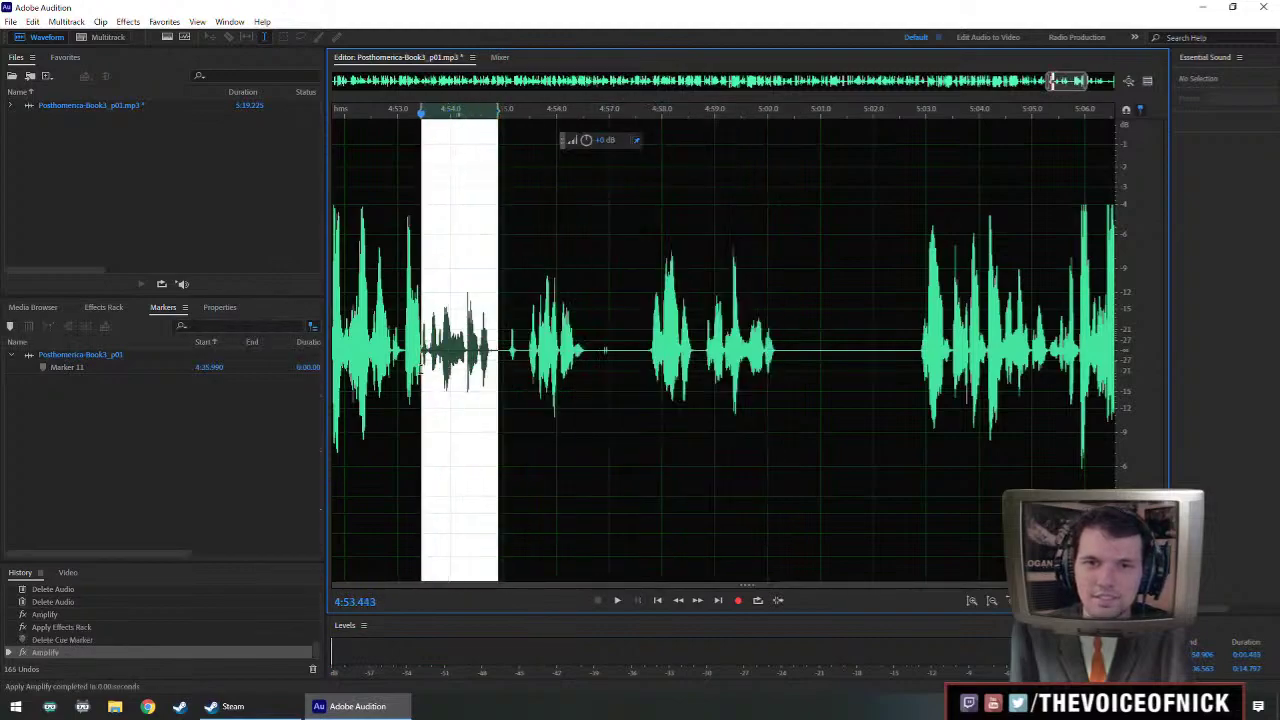
key("ctrl+r")
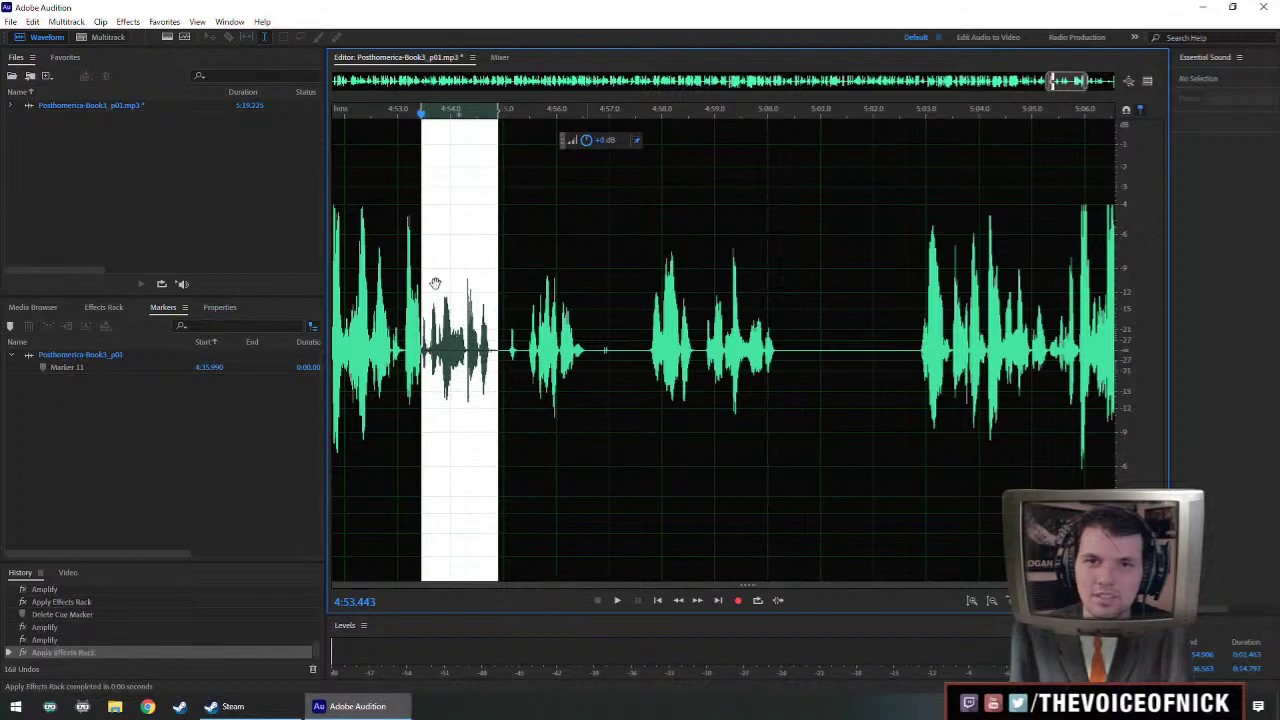
- Play the adjusted phrases from about 4:51.9 to 5:00.6 to check their levels
left_click_drag(434, 283, 592, 290)
left_click(479, 338)
key("space")
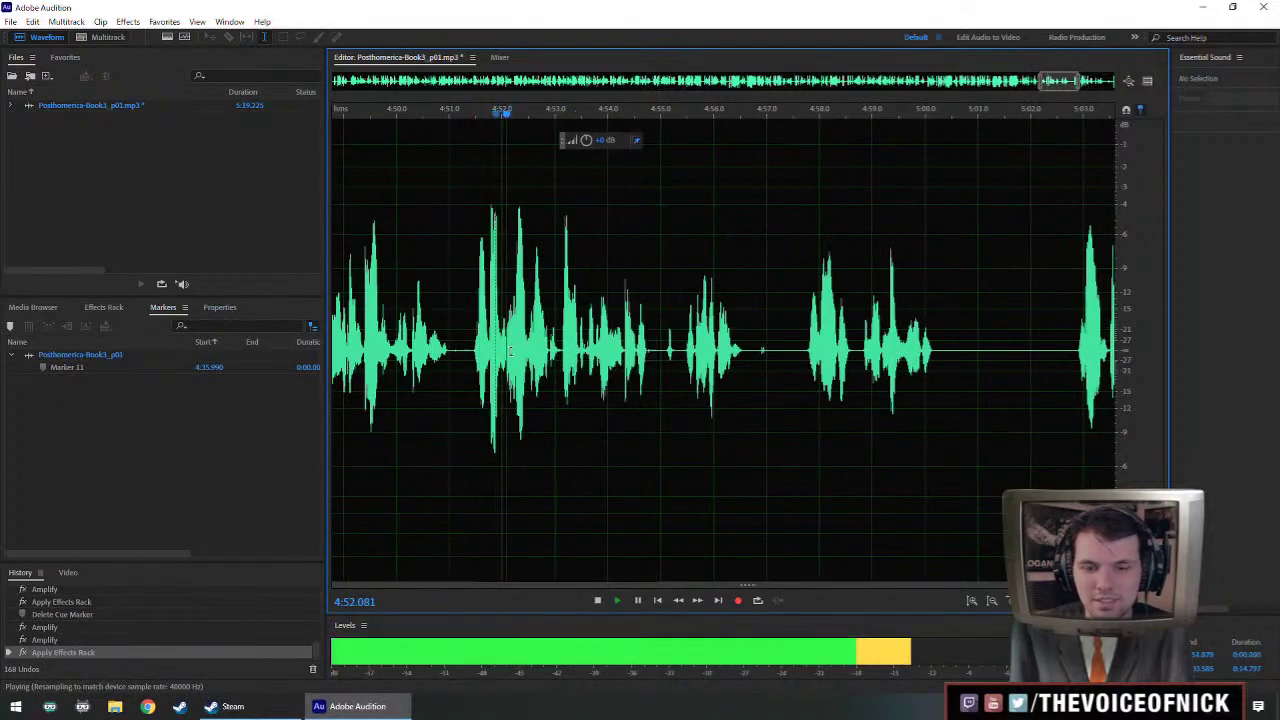
scroll(512, 349, "down", 1)
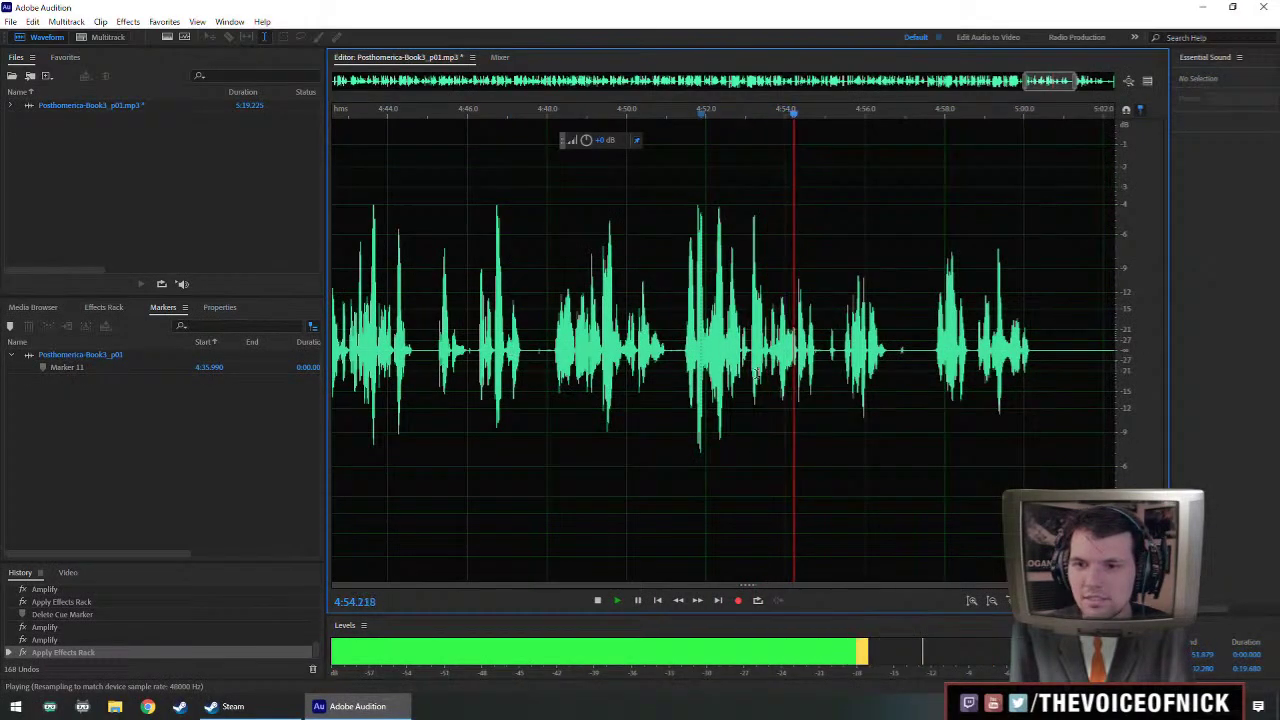
left_click_drag(744, 369, 643, 371)
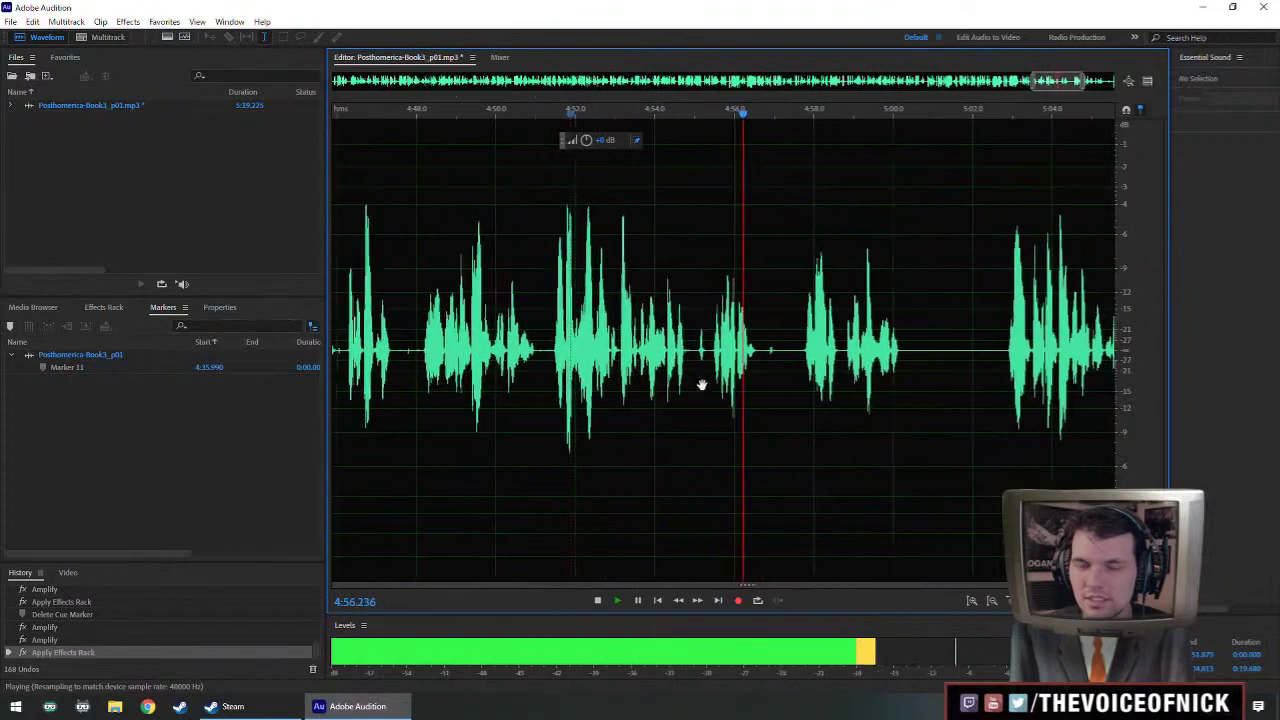
scroll(700, 380, "right", 3)
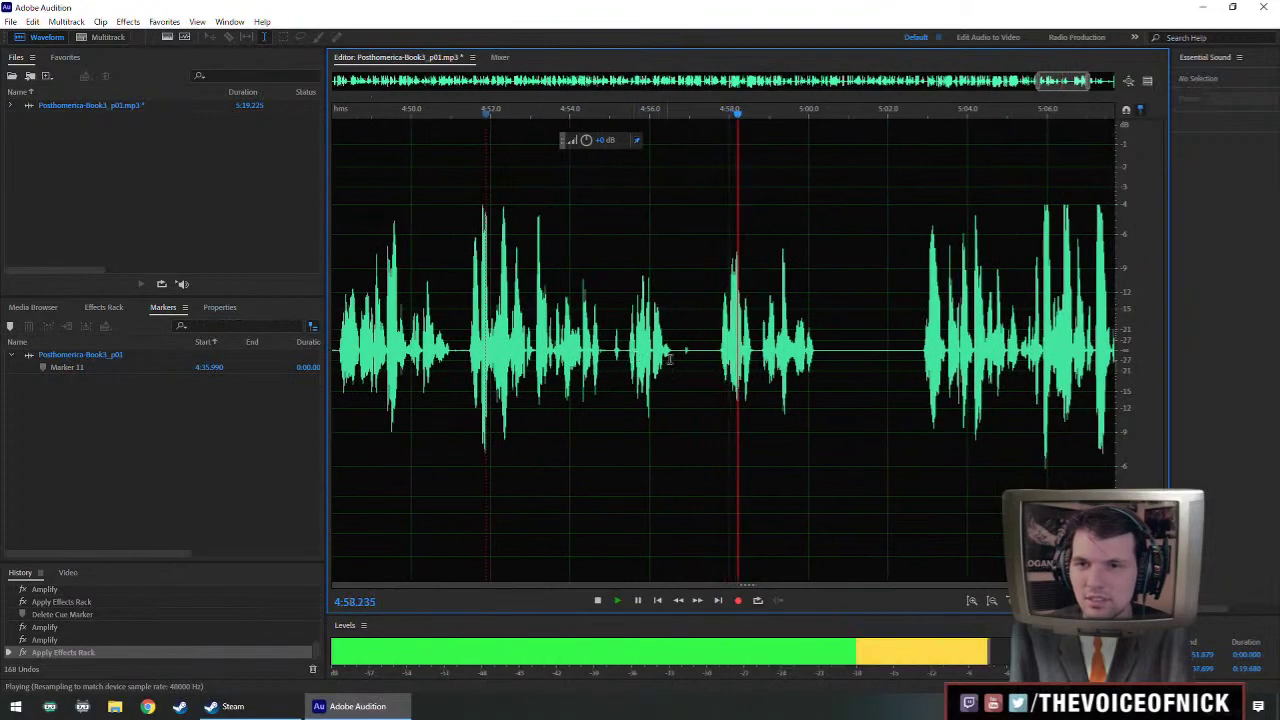
scroll(820, 380, "right", 4)
scroll(694, 371, "right", 2)
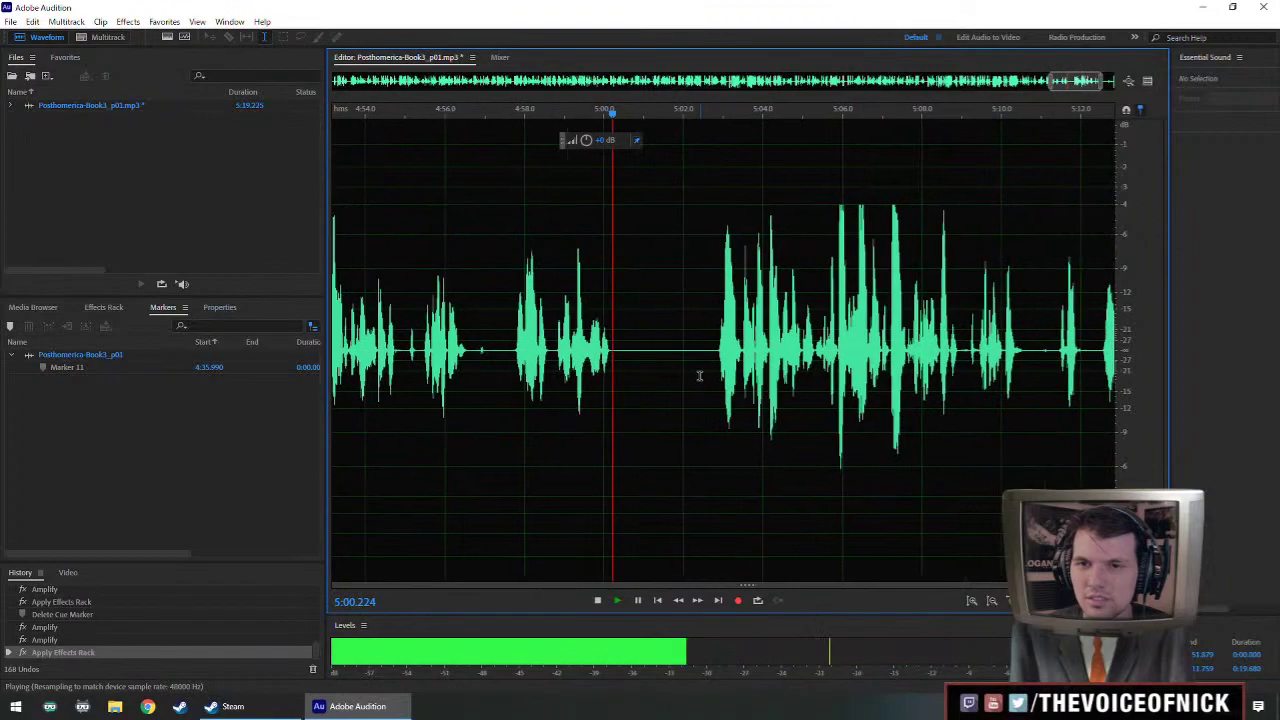
key("space")
- Play the end of the narration from about 5:12.8 and the closing phrase from about 4:58.7 to 5:00.2
scroll(797, 366, "down", 2)
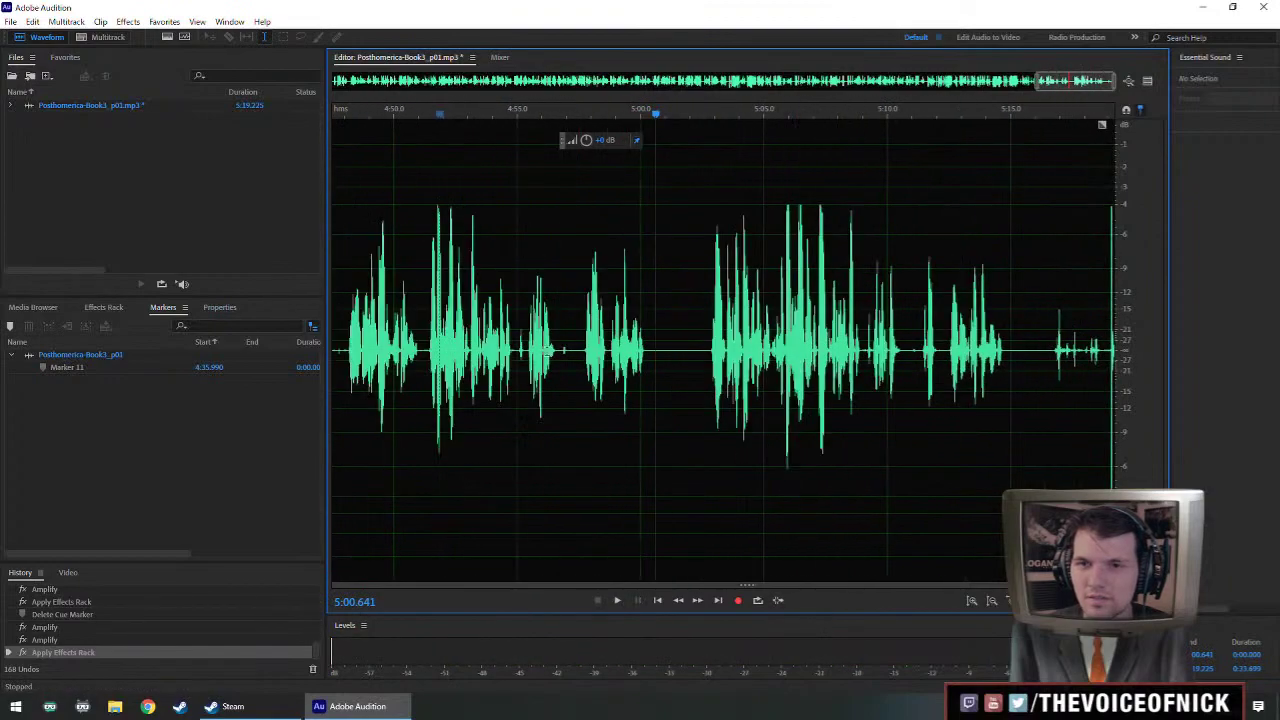
left_click(956, 370)
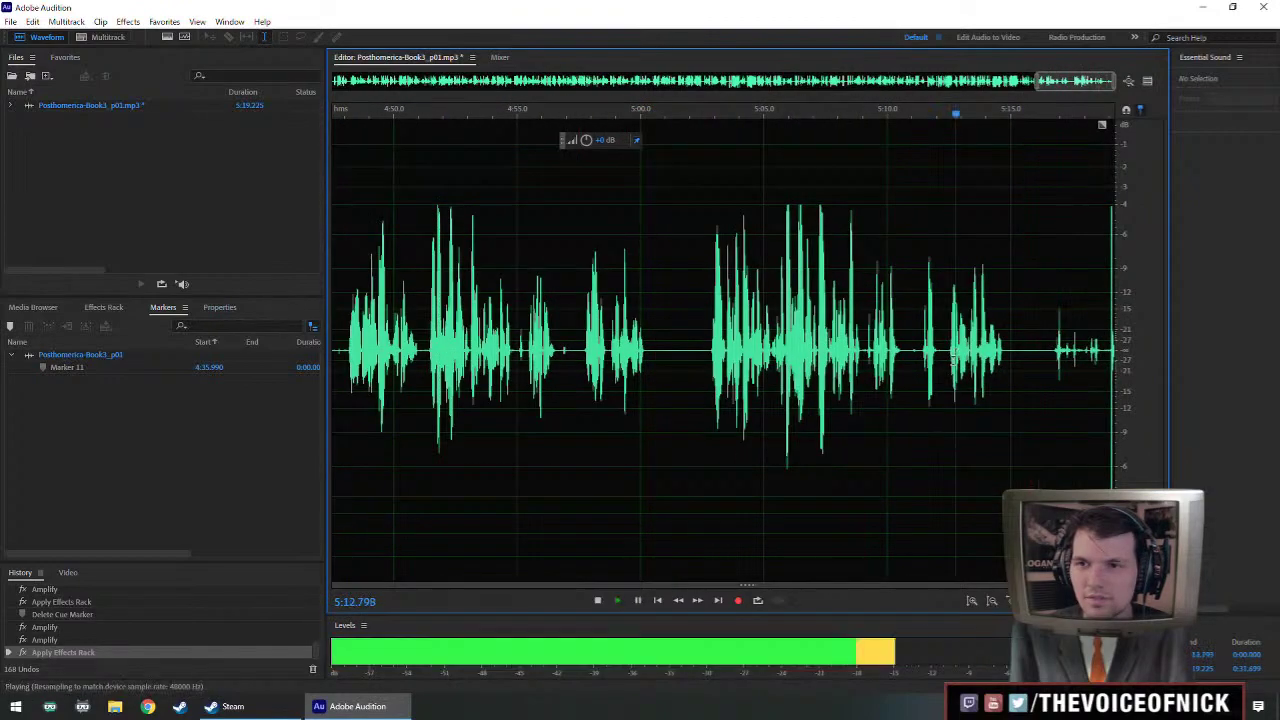
scroll(1010, 365, "down", 2)
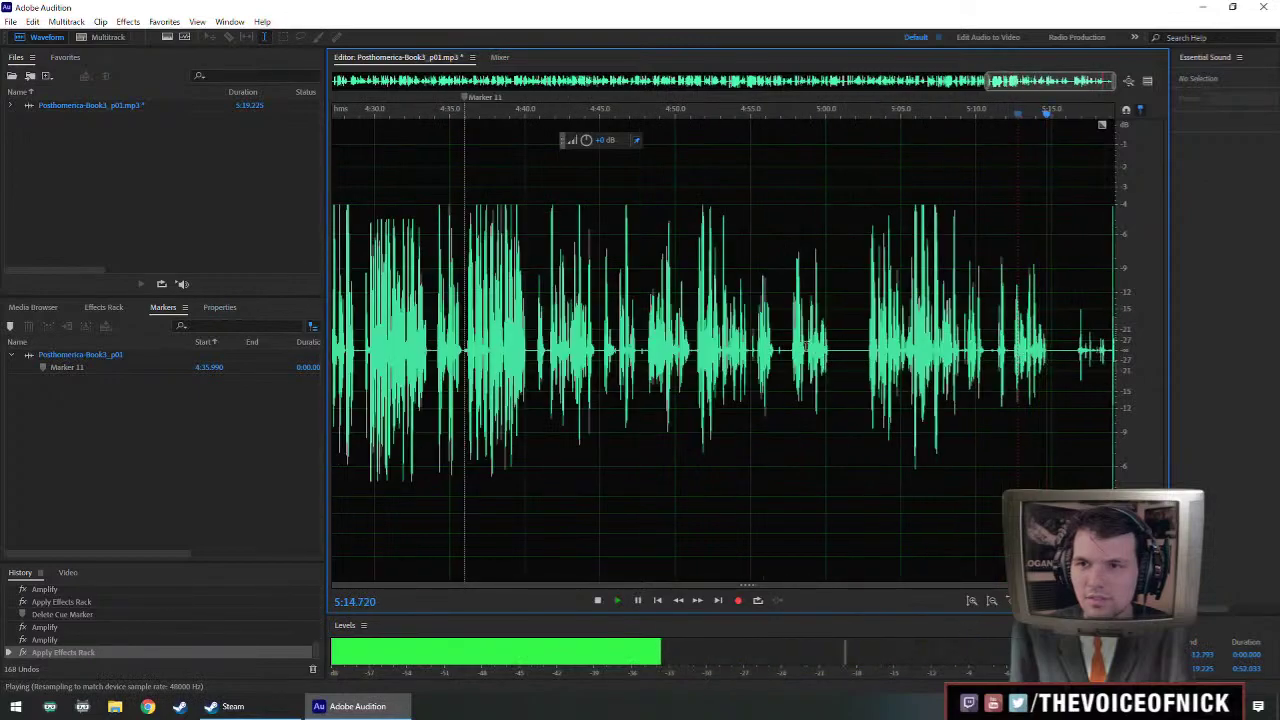
left_click(801, 362)
key("space")
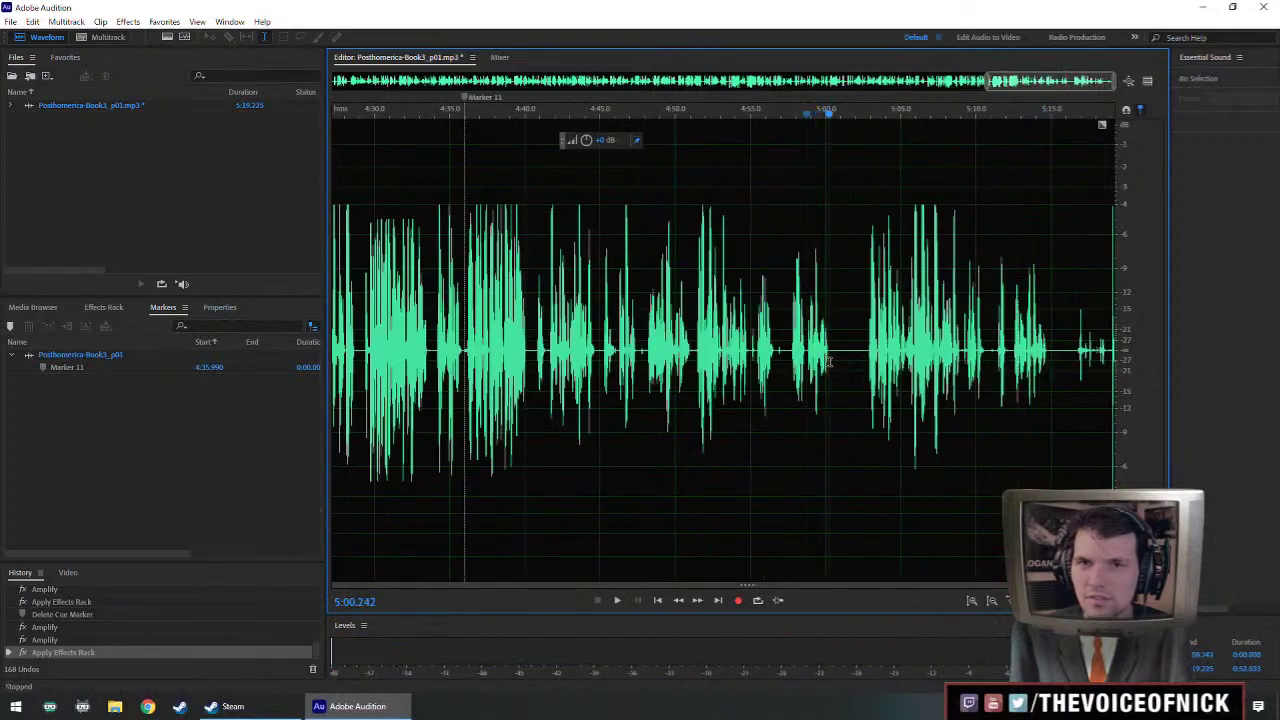
- Delete Marker 11 and add a marker named B 210612_0309 at about 5:00.3, after the last phrase to keep
right_click(466, 102)
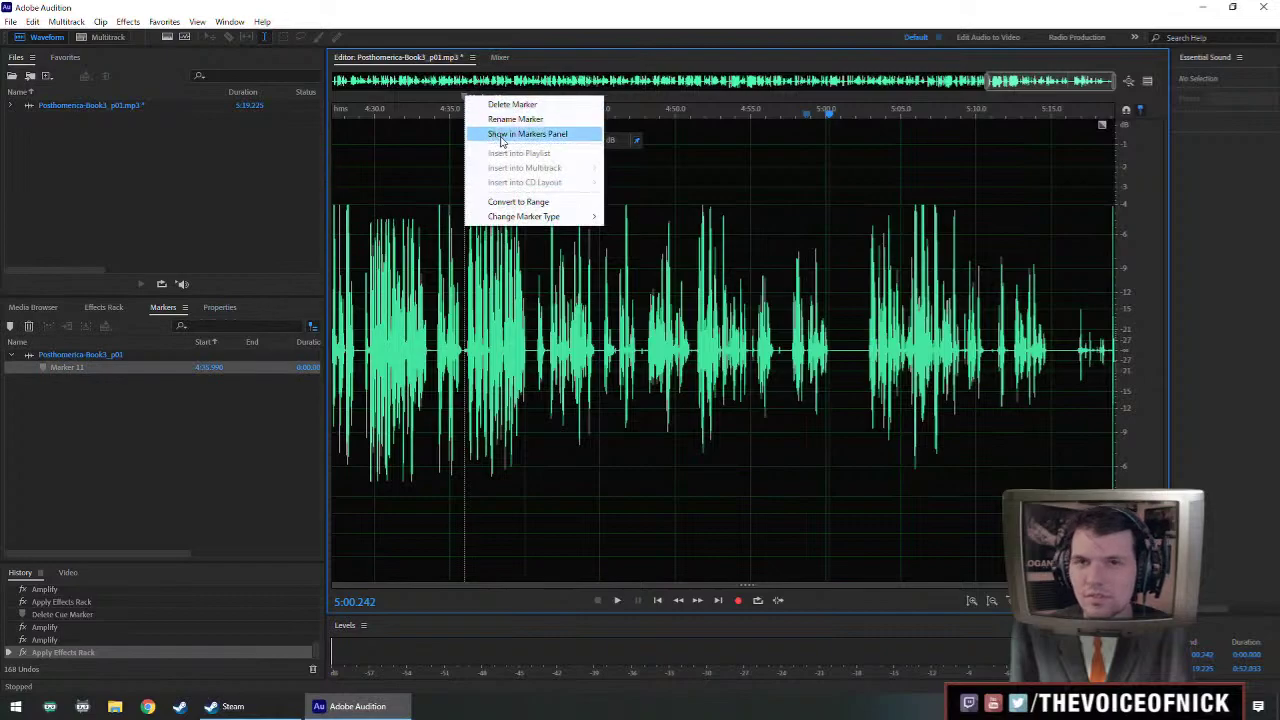
left_click(512, 104)
left_click(829, 358)
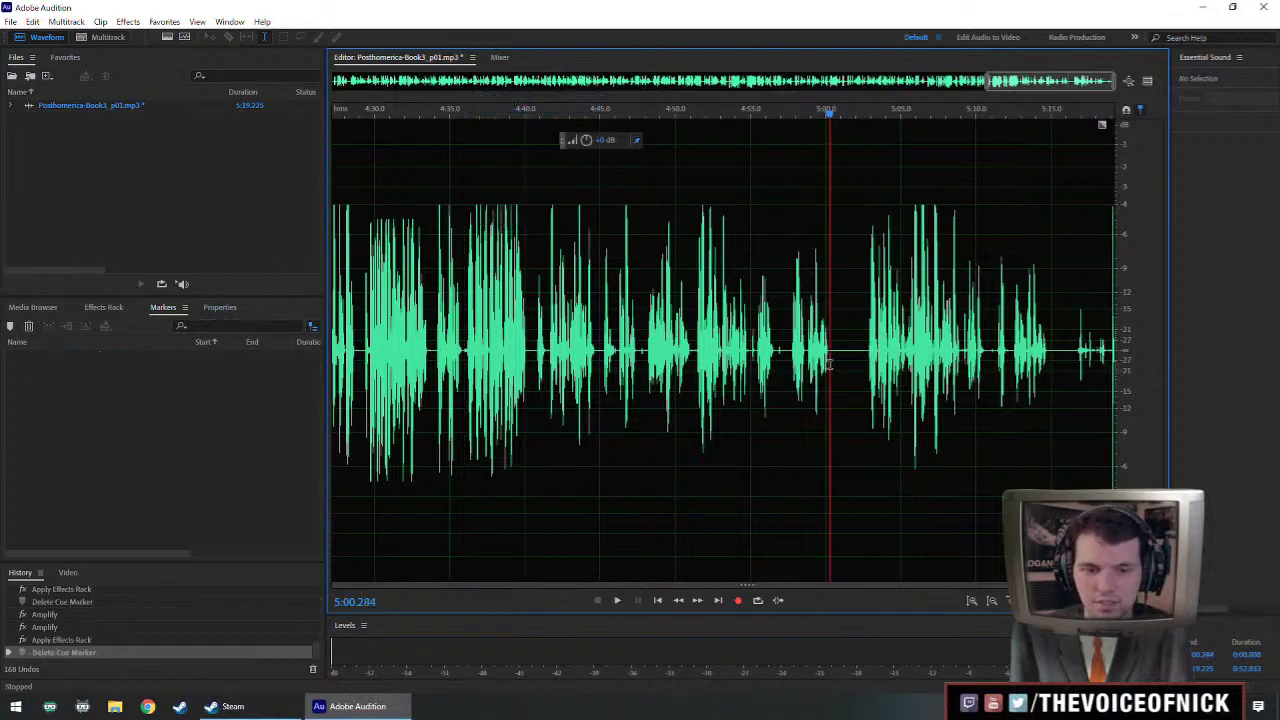
key("m")
right_click(829, 97)
left_click(862, 117)
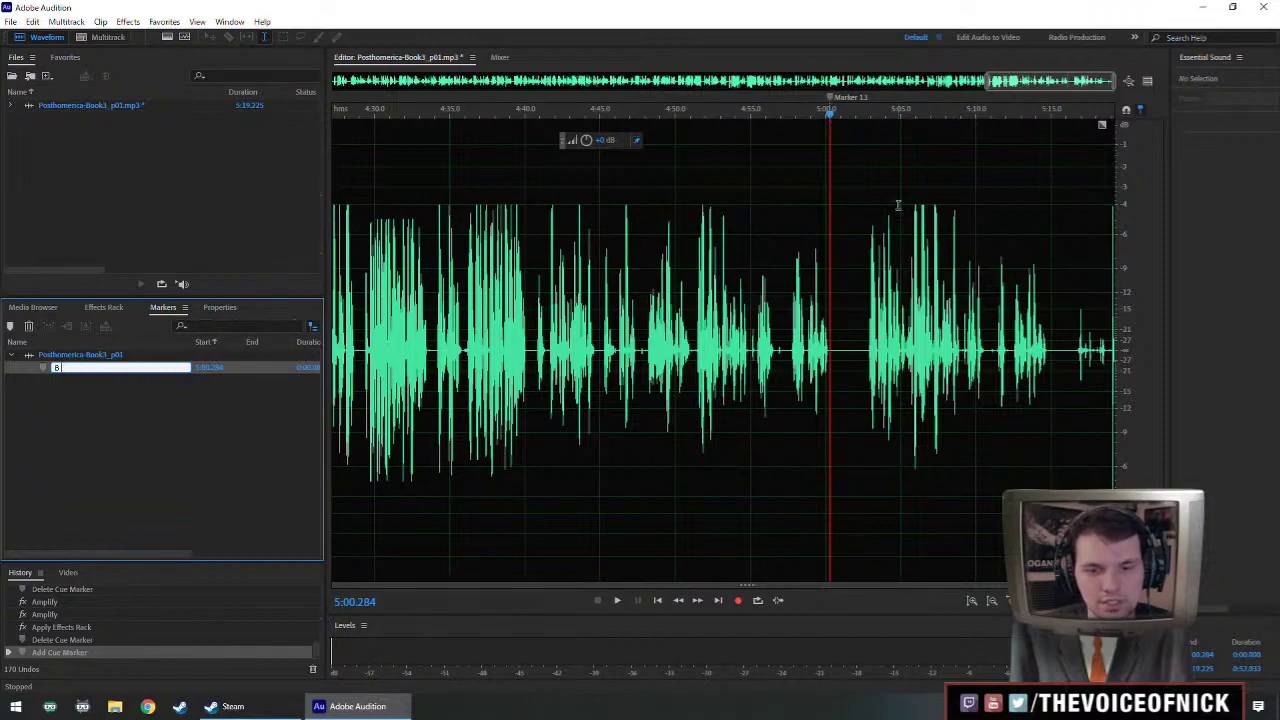
type("8.210612_")
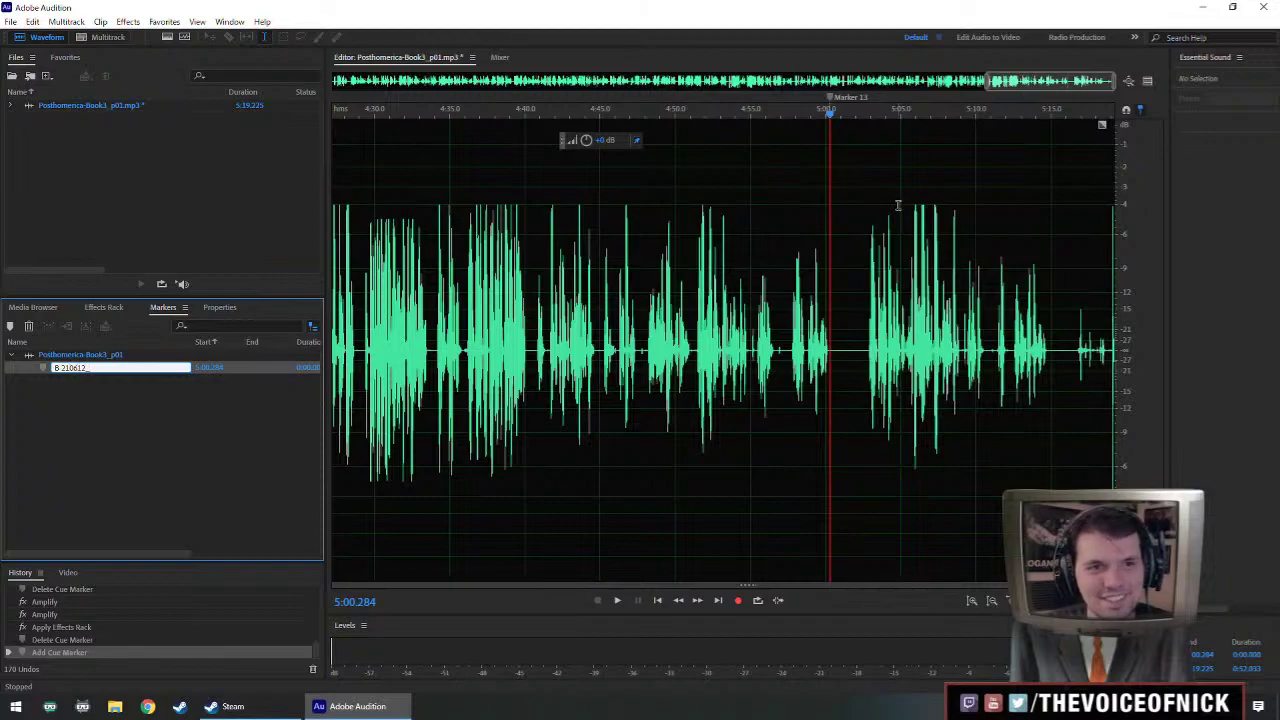
type("0309")
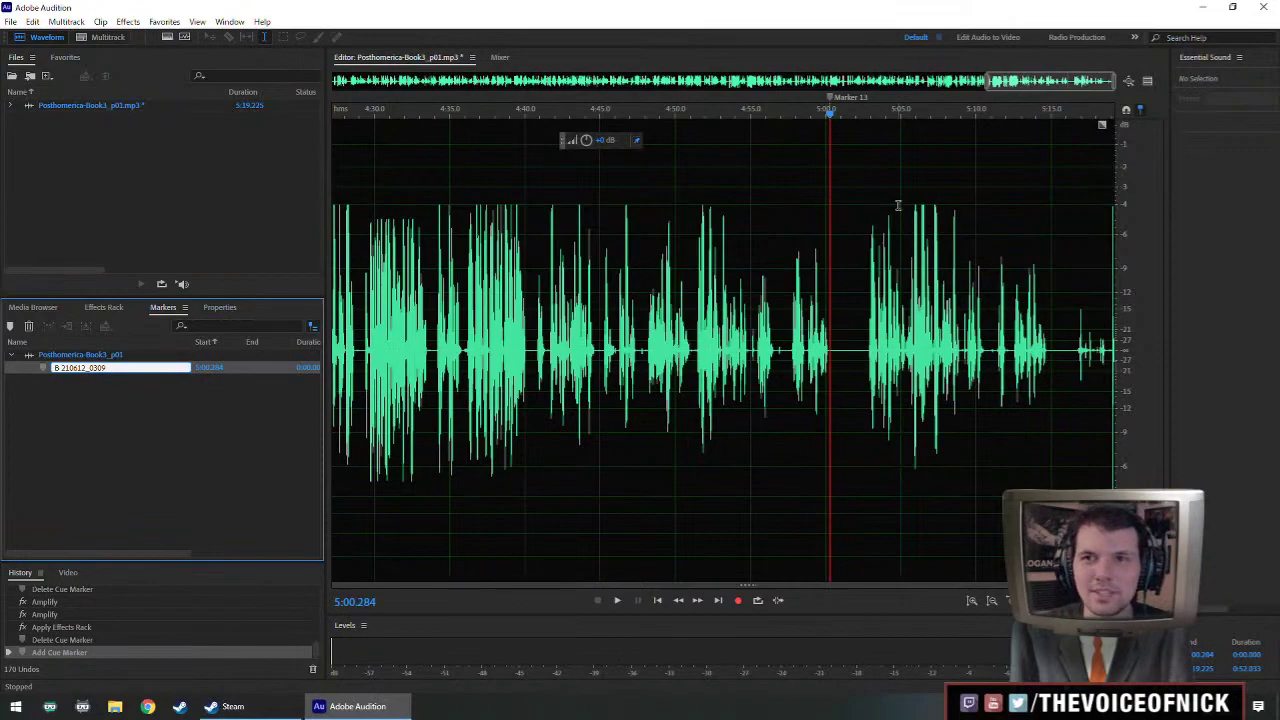
key("Return")
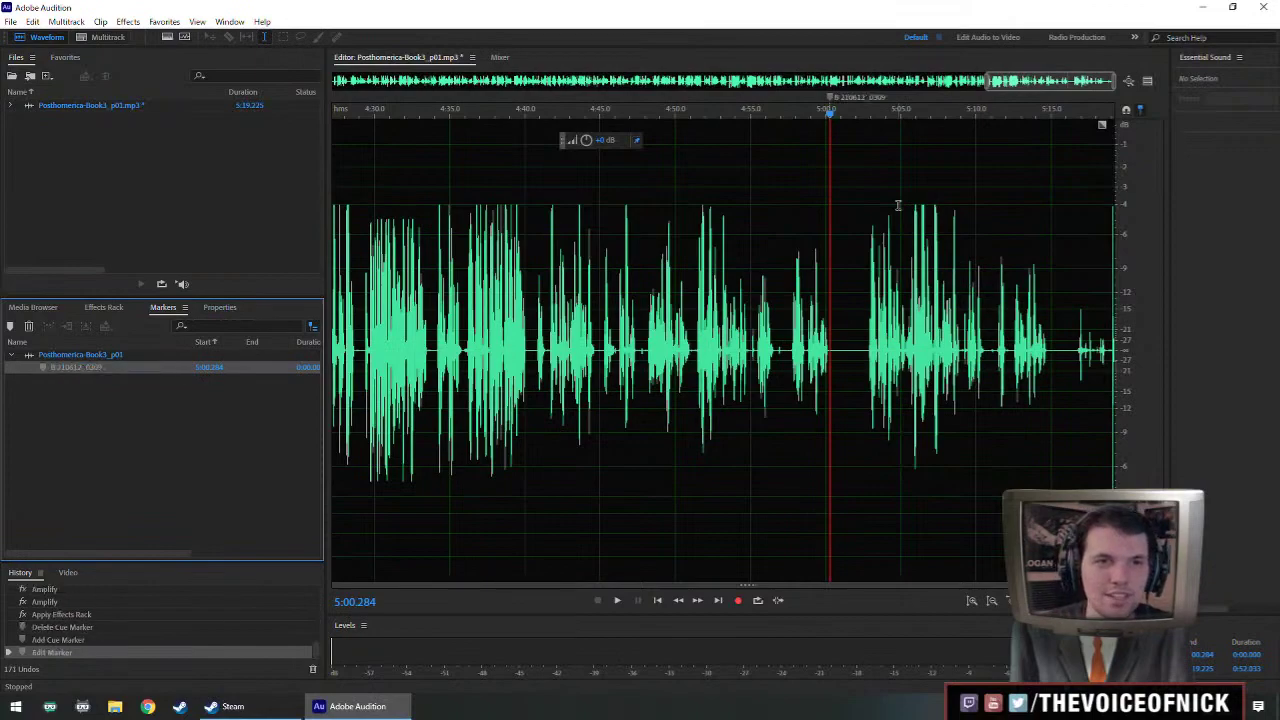
- Delete the audio from about 5:02.8 to the end of the narration and save the file
scroll(808, 268, "down", 5)
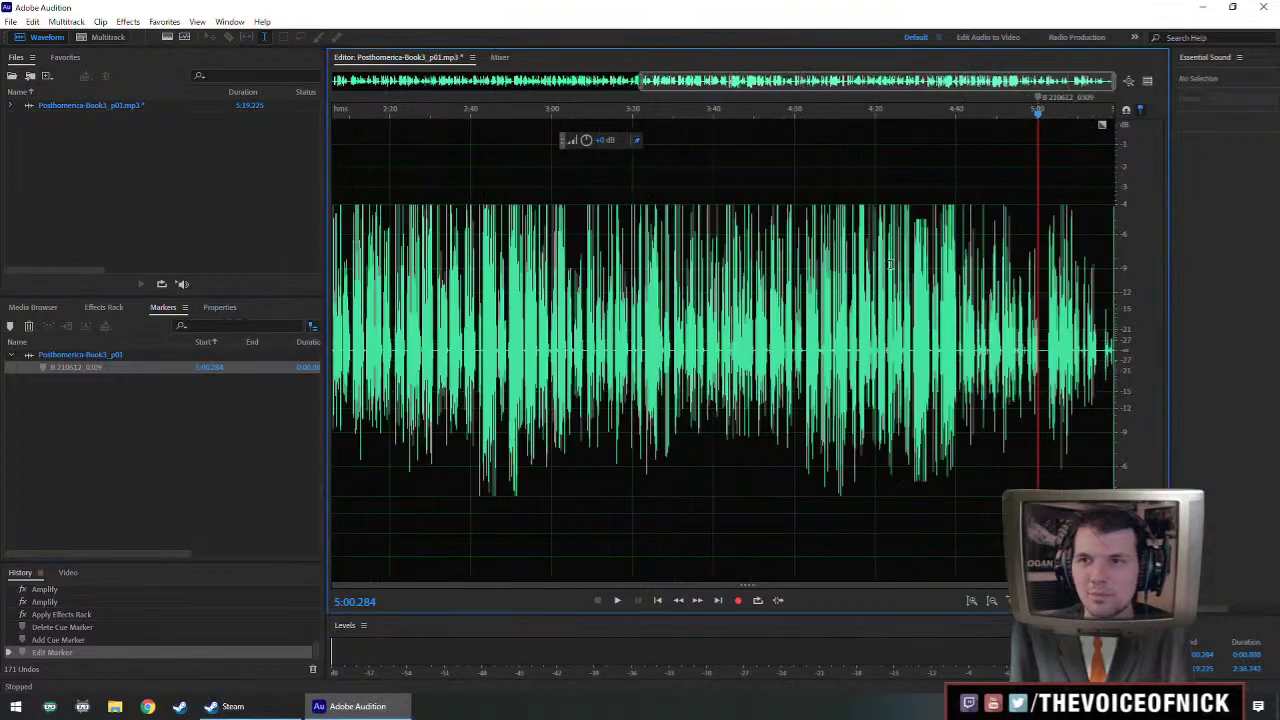
scroll(1078, 318, "up", 5)
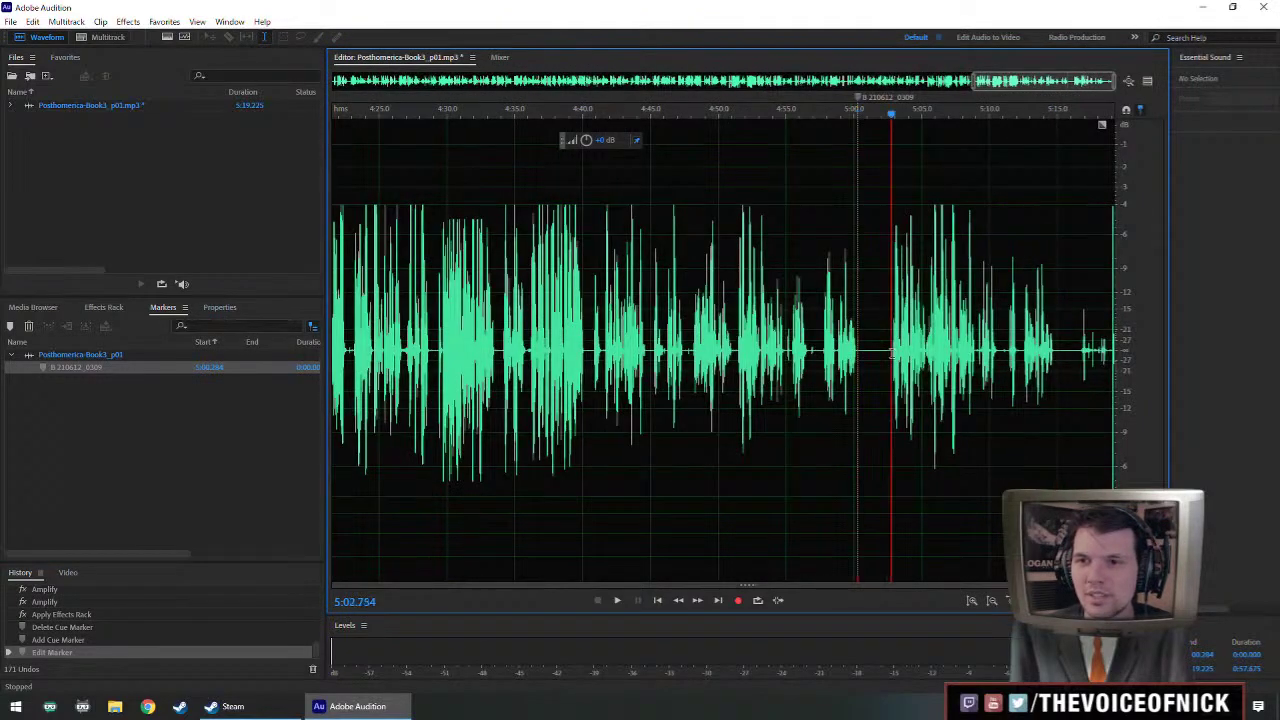
left_click_drag(891, 353, 1106, 396)
key("Delete")
scroll(1088, 346, "down", 5)
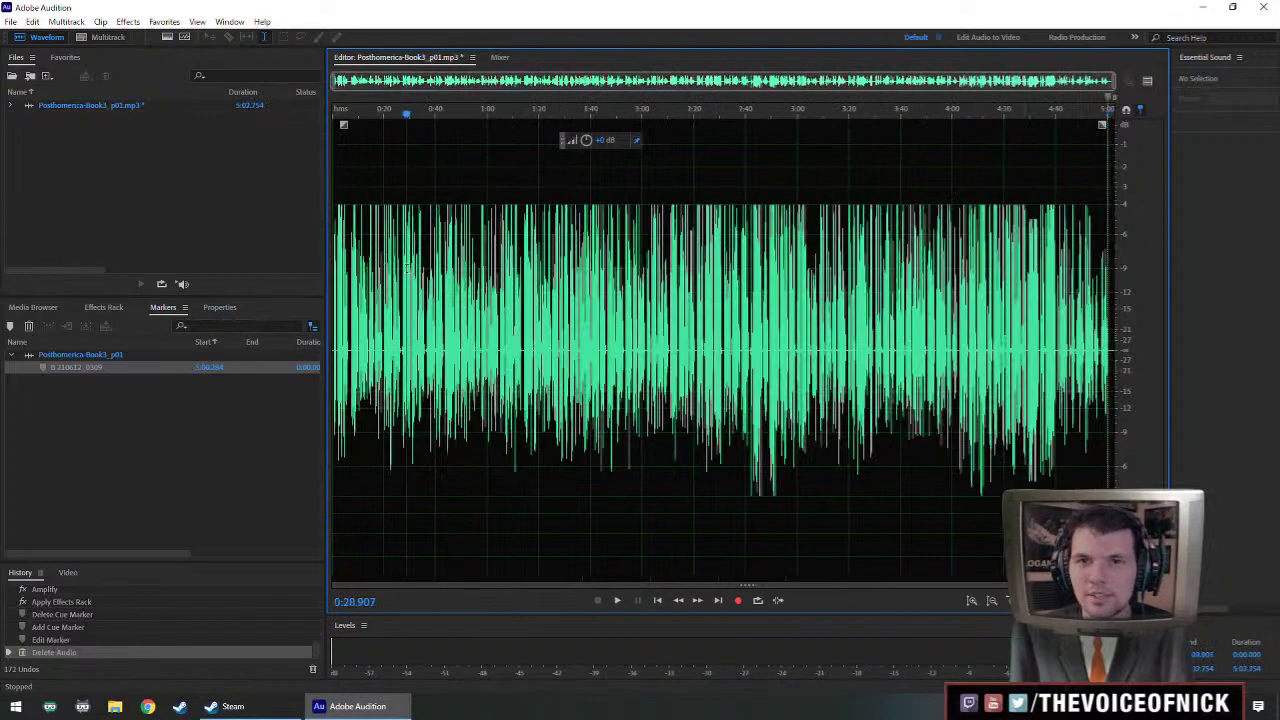
key("ctrl+s")
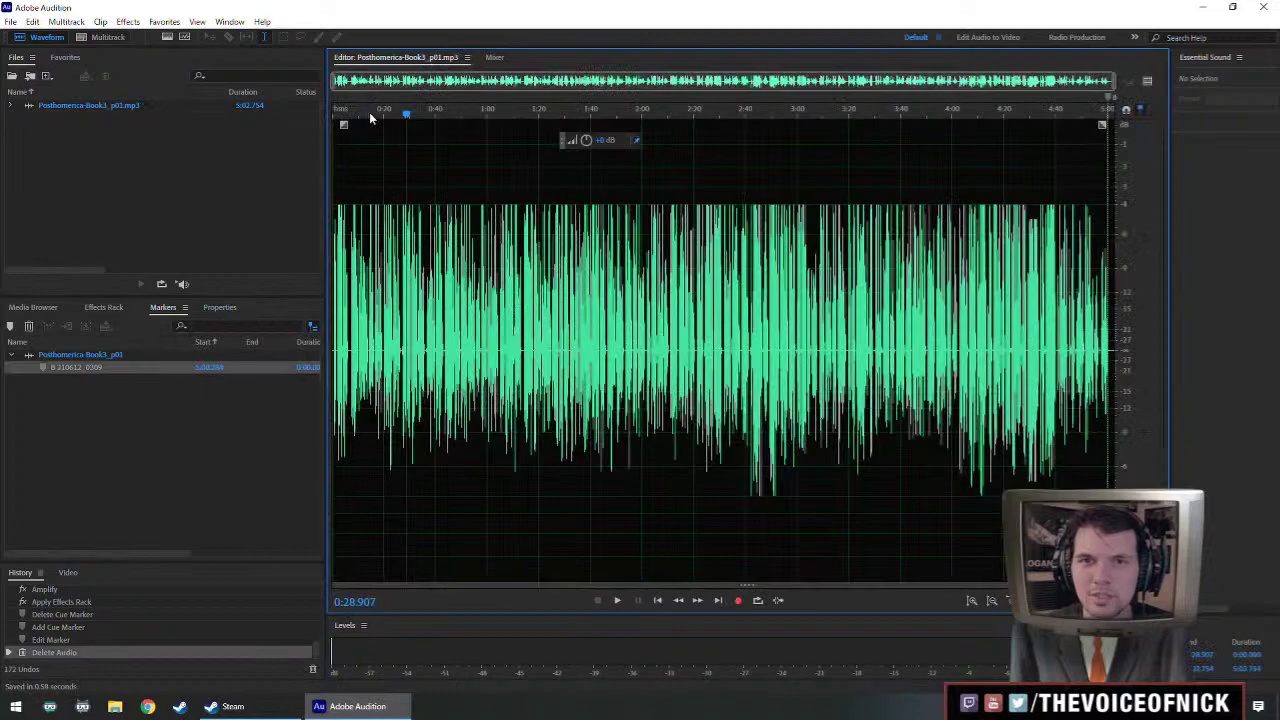
- Play the saved narration from the beginning for about six seconds
left_click_drag(351, 112, 336, 112)
key("space")
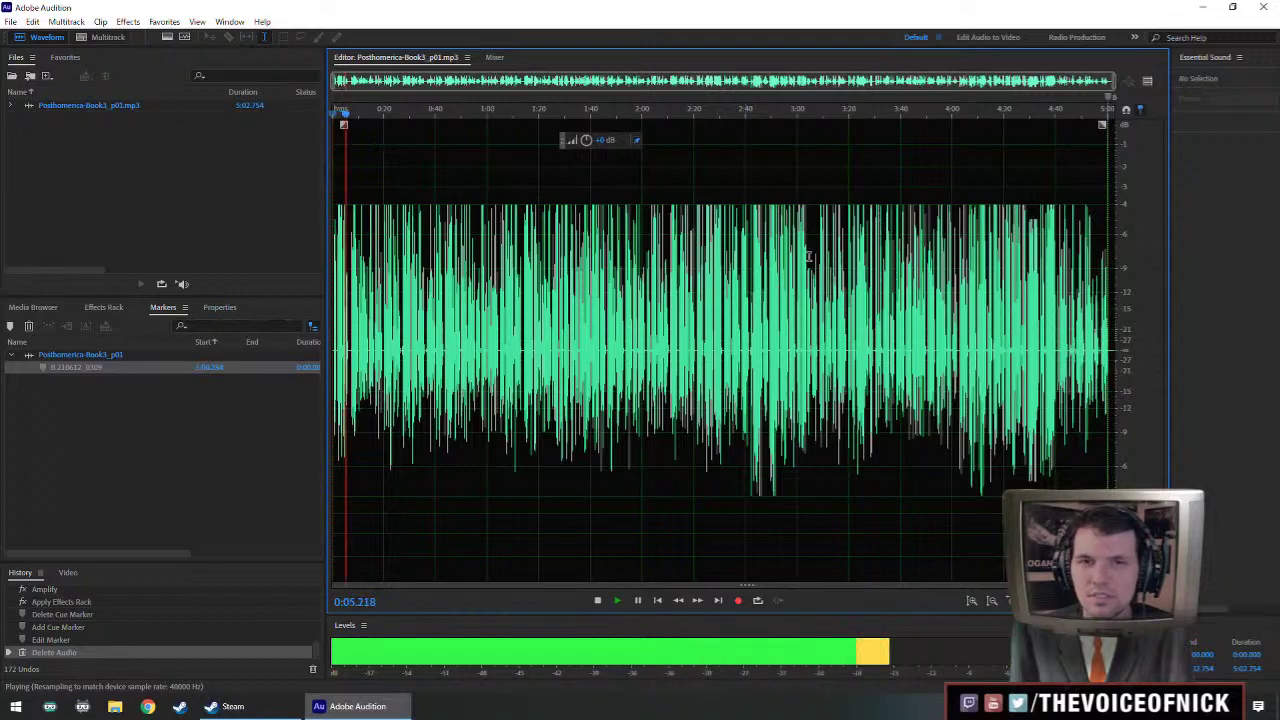
key("space")
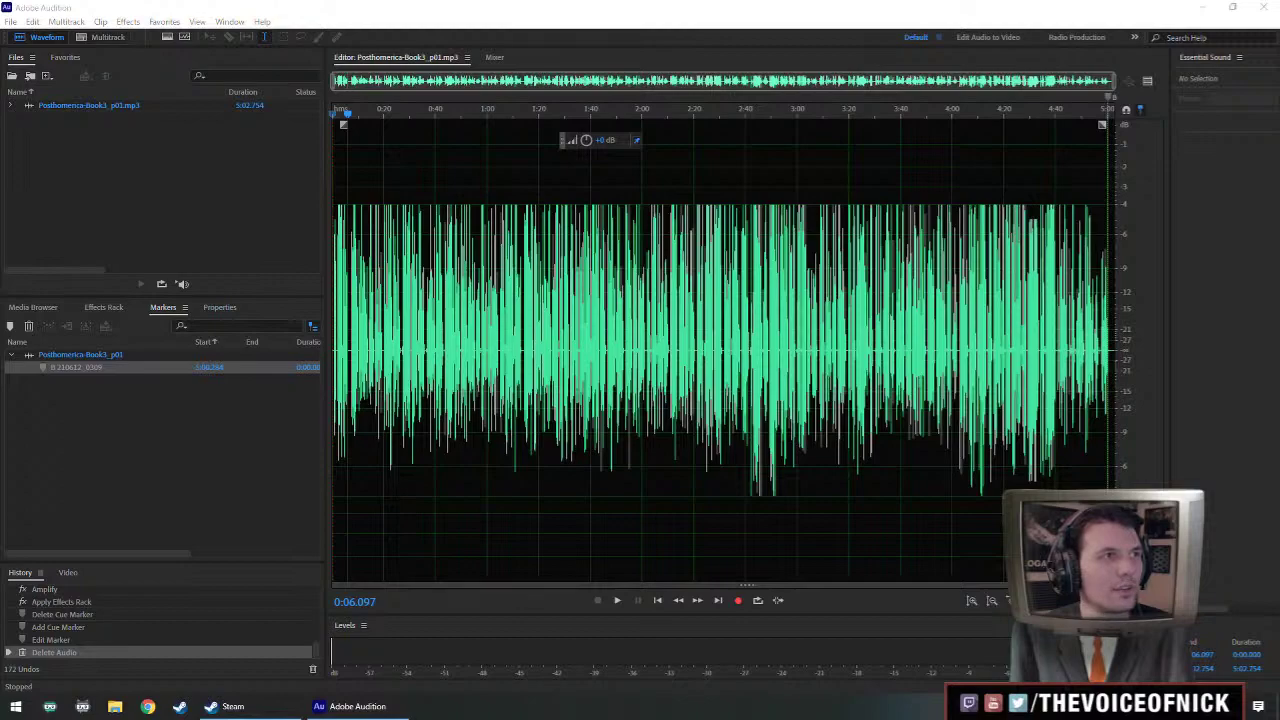
- Import and open Posthomerica_REF-Achilles.mp3, and play parts of its Amused and Angry passages
left_click_drag(0, 175, 95, 188)
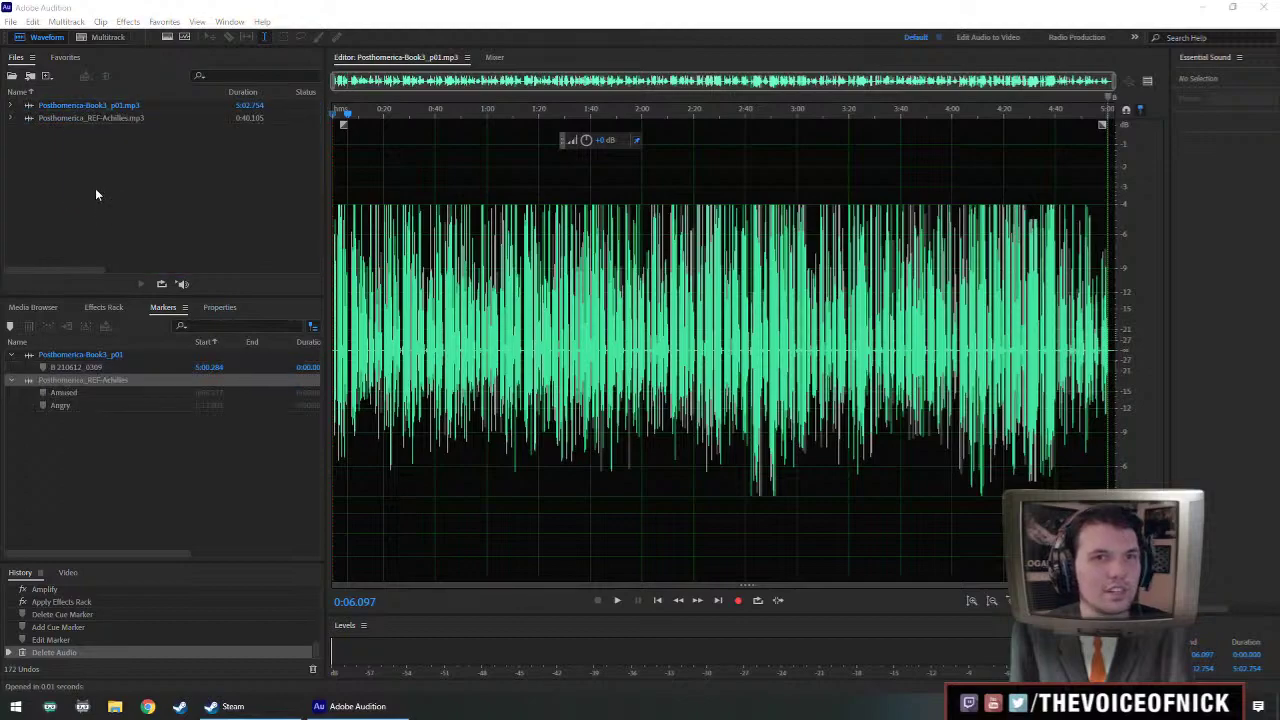
double_click(95, 118)
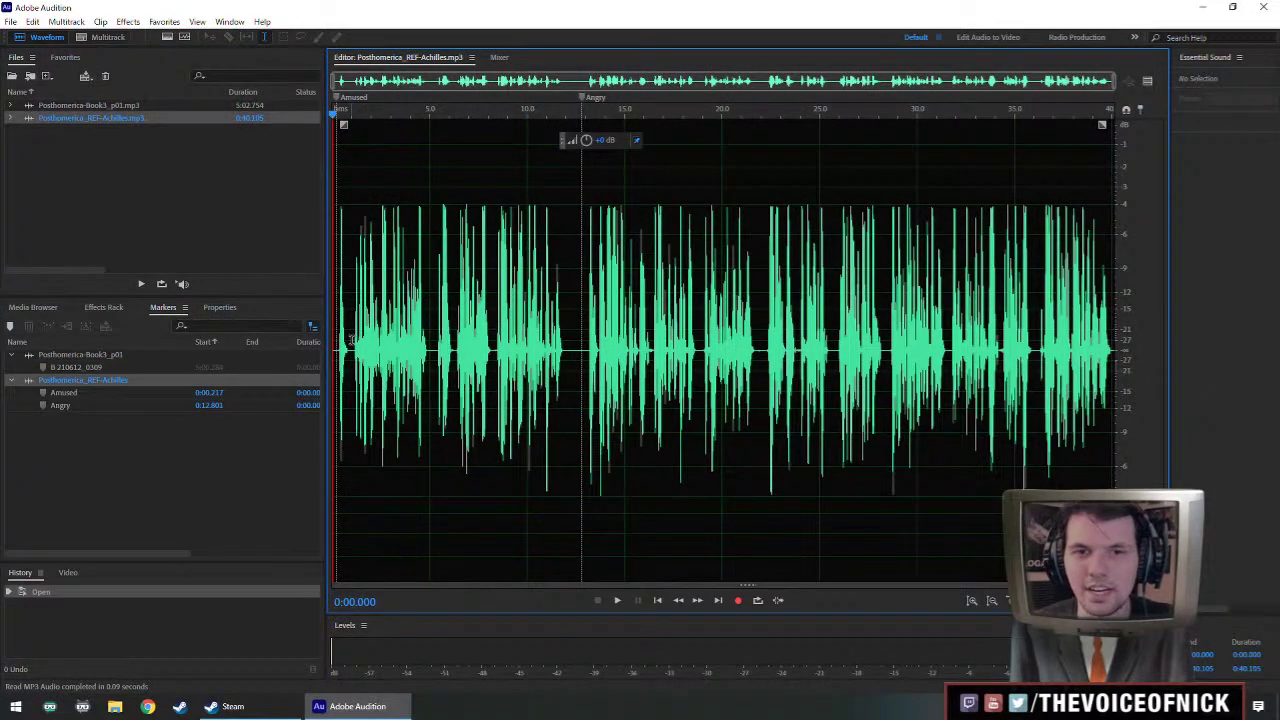
key("space")
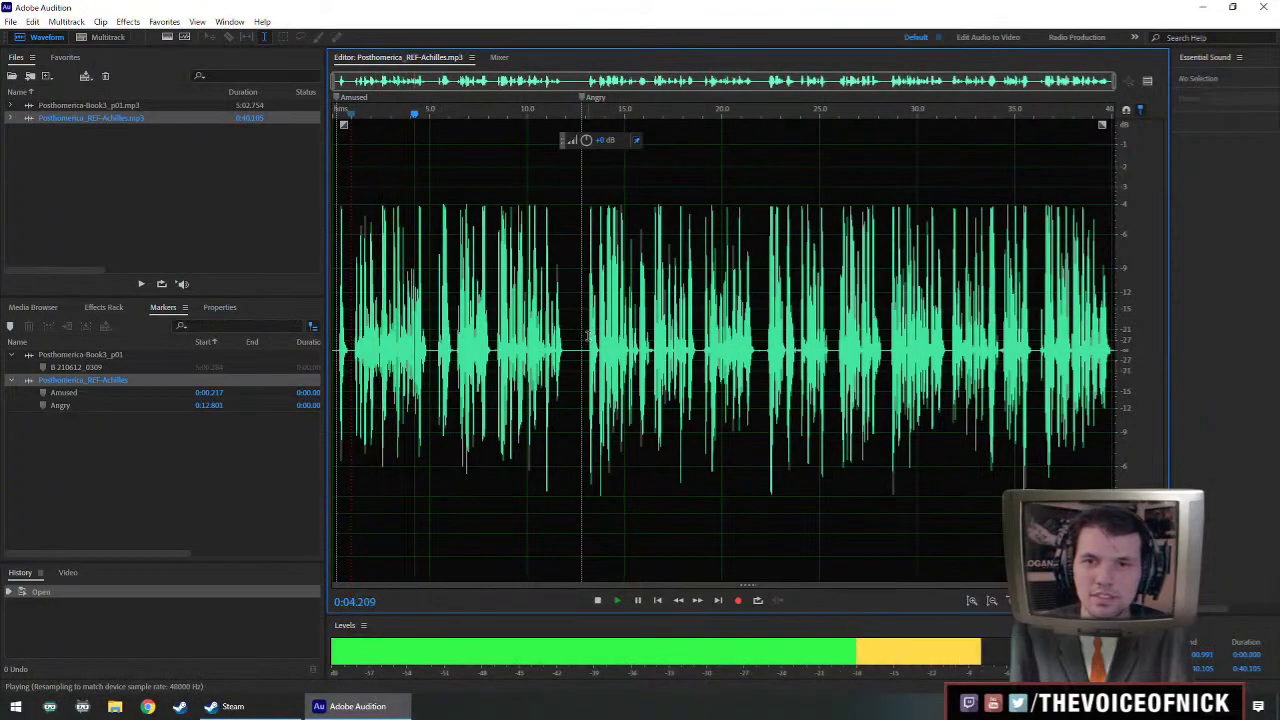
key("space")
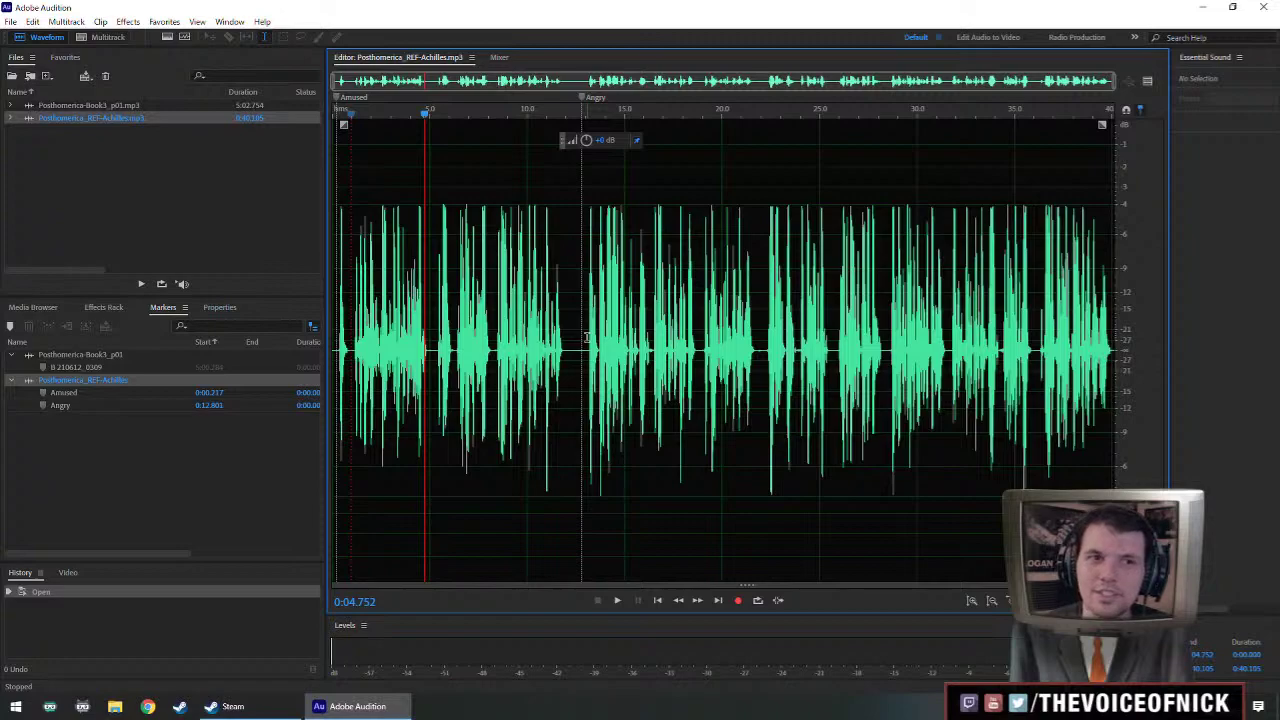
key("space")
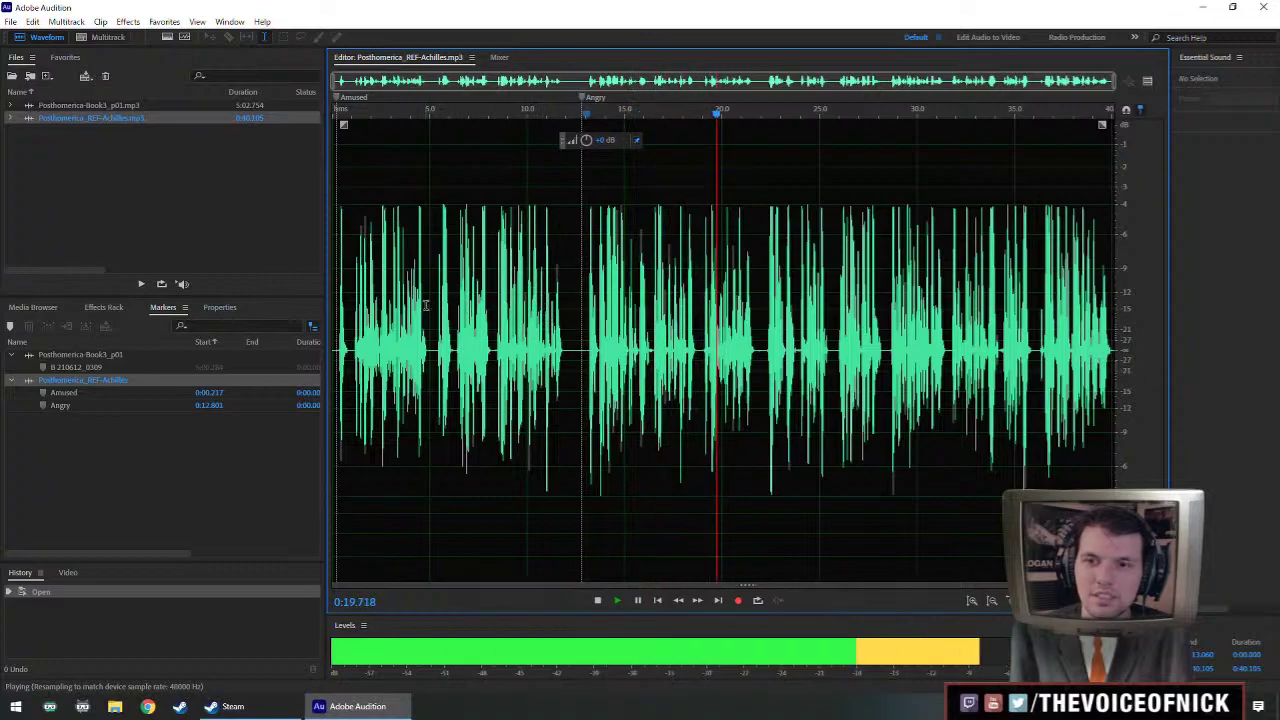
key("space")
- Return to Posthomerica-Book3_p01.mp3 and play a few seconds of the narration from about 2:43.5
left_click(112, 106)
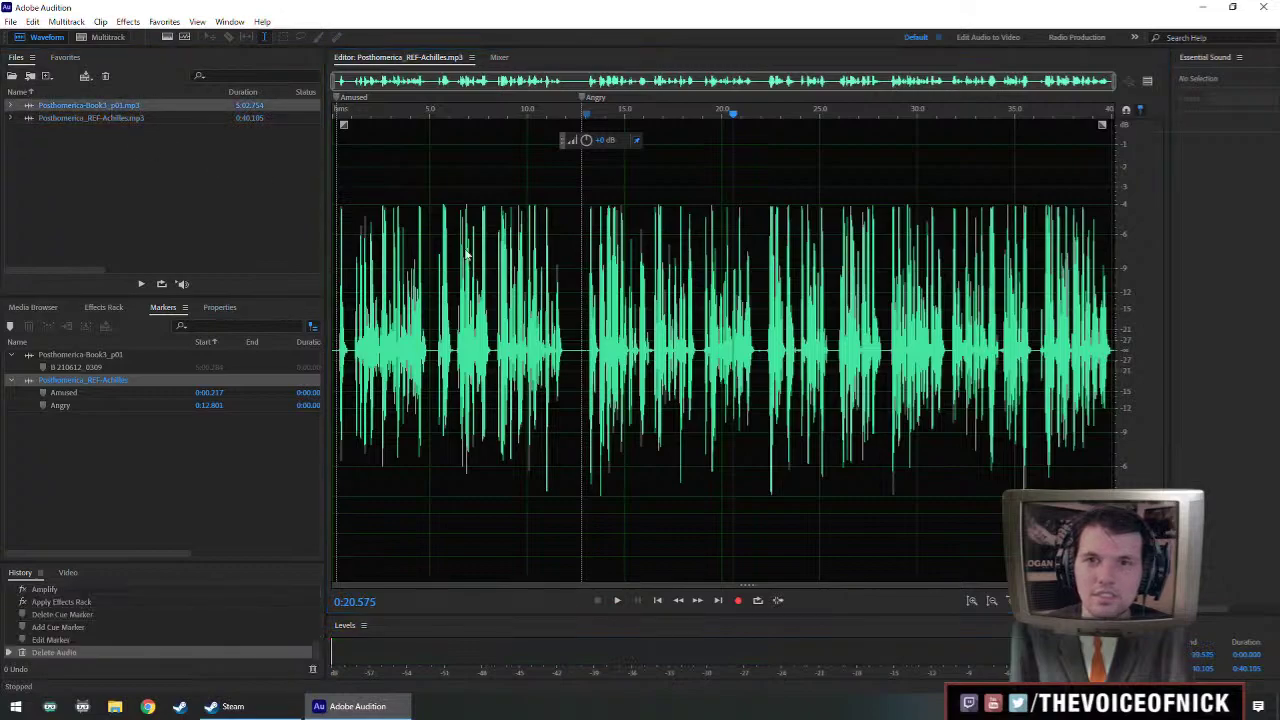
scroll(570, 298, "up", 1)
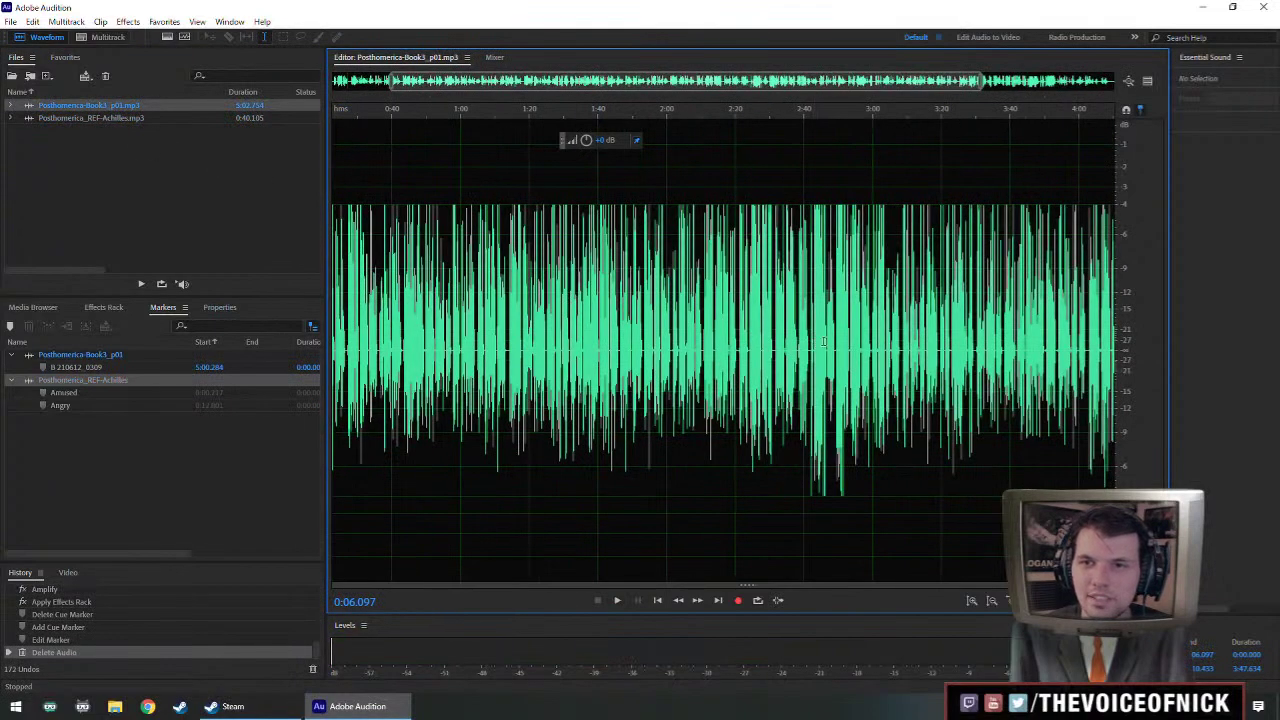
left_click(816, 336)
key("space")
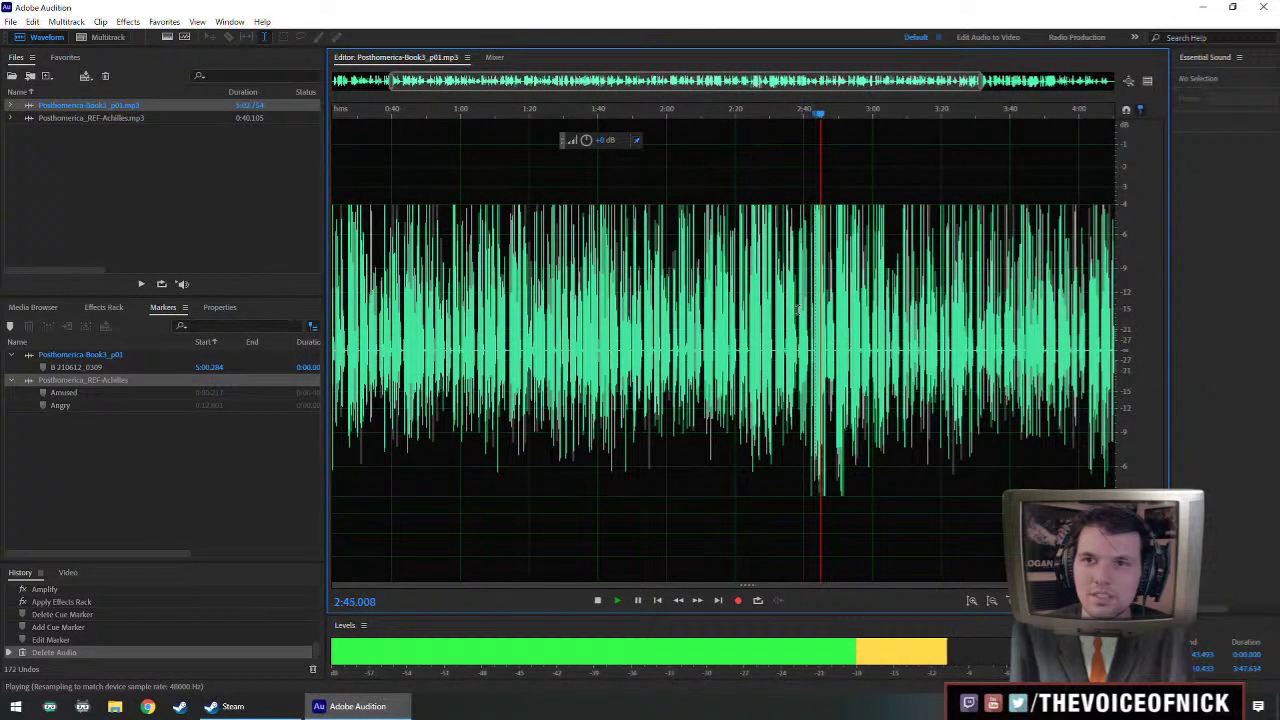
key("space")
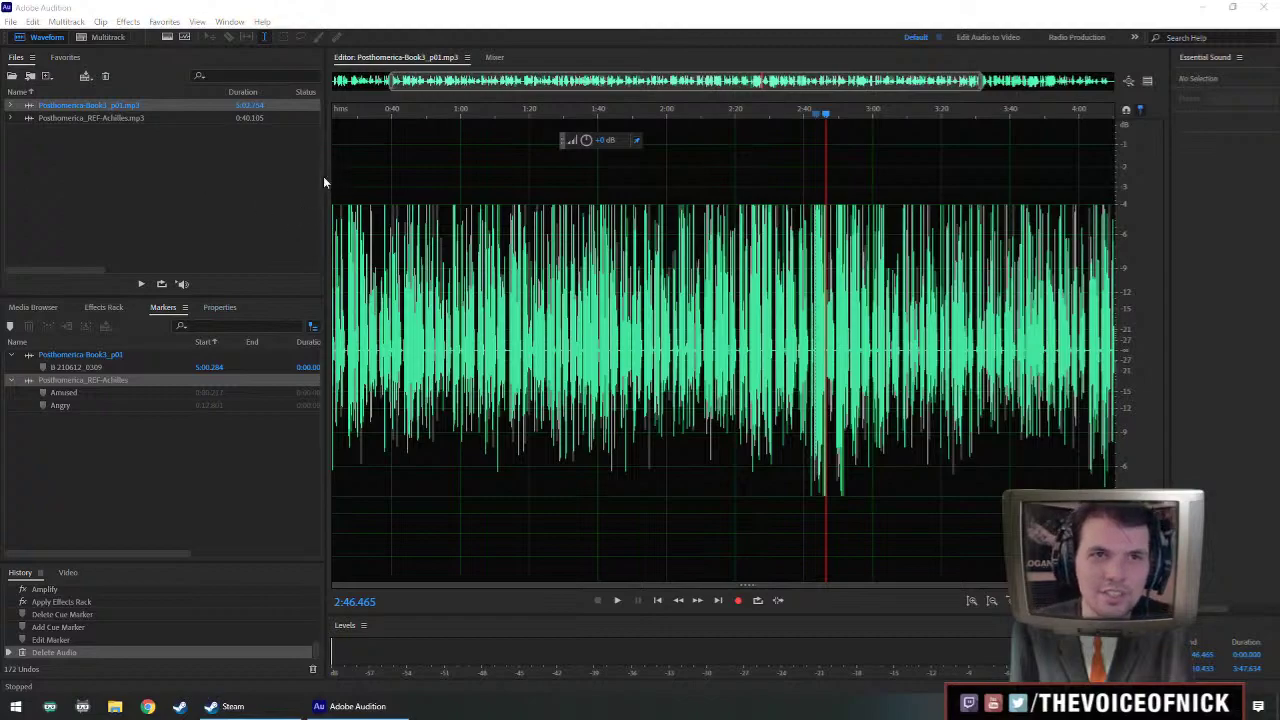
- Remove Posthomerica_REF-Achilles.mp3 from the open files, keeping only the narration open
double_click(102, 117)
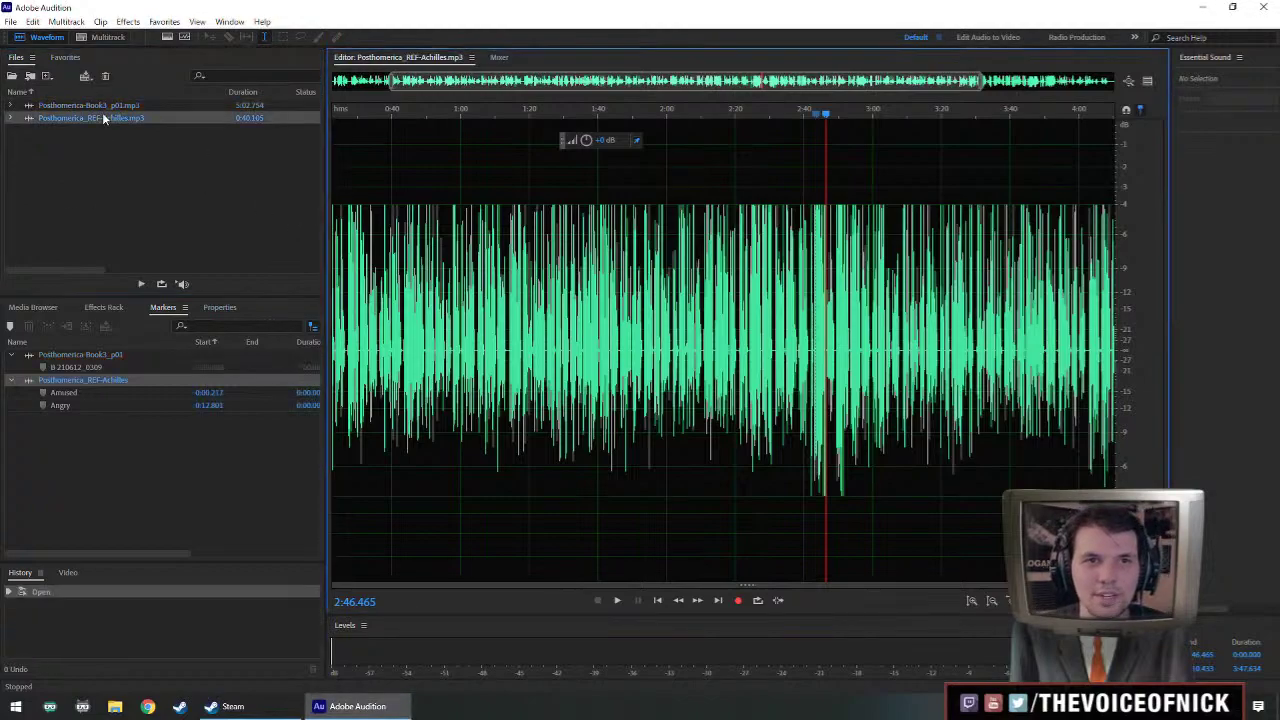
left_click_drag(148, 188, 96, 120)
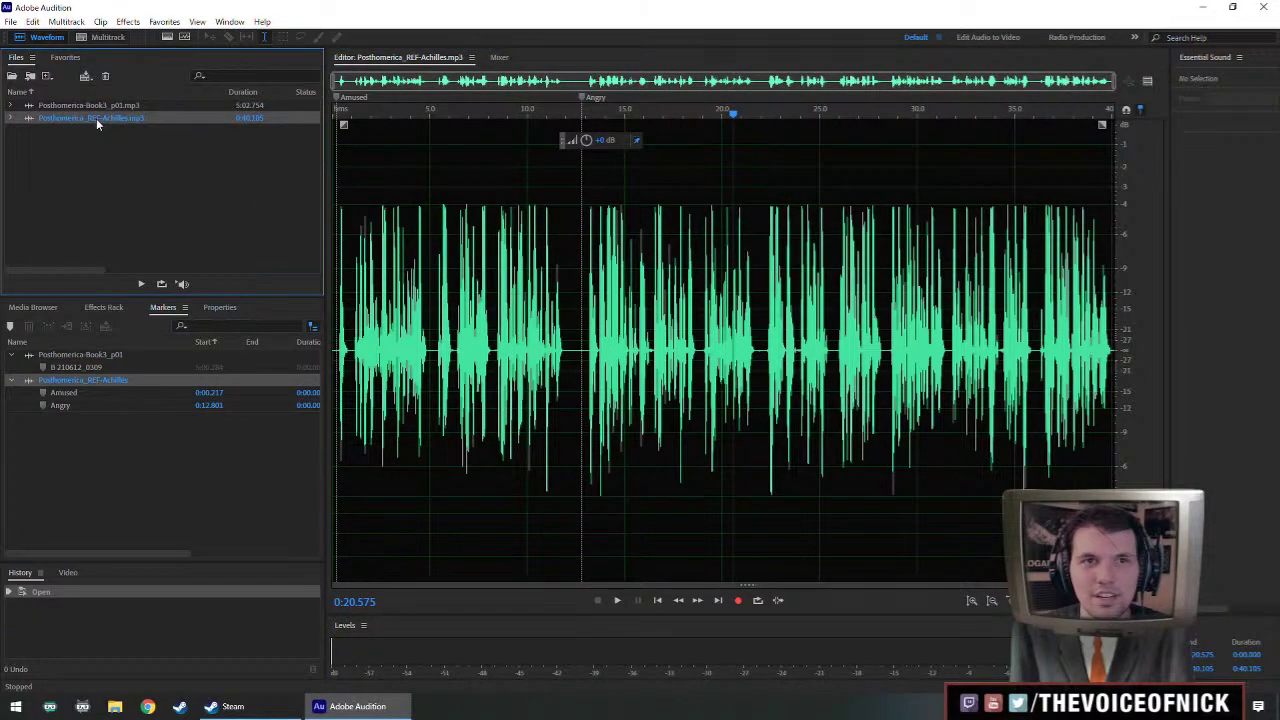
key("Delete")
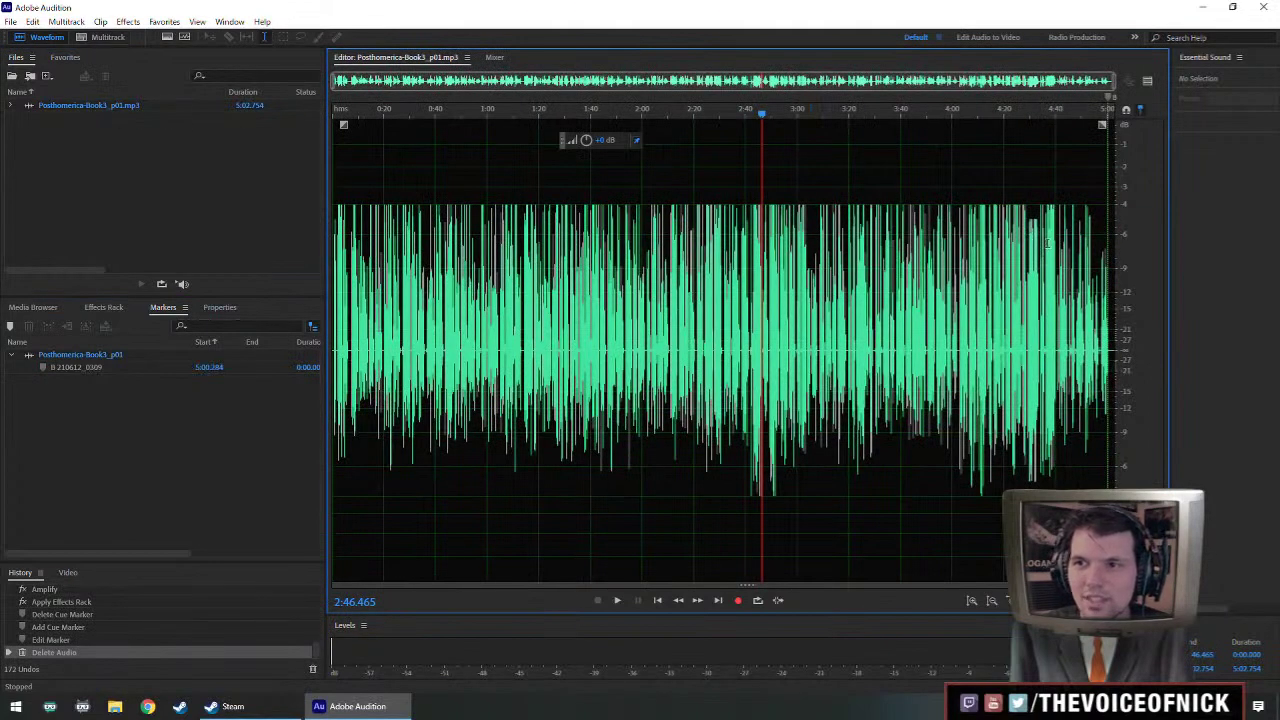
left_click(1054, 245)
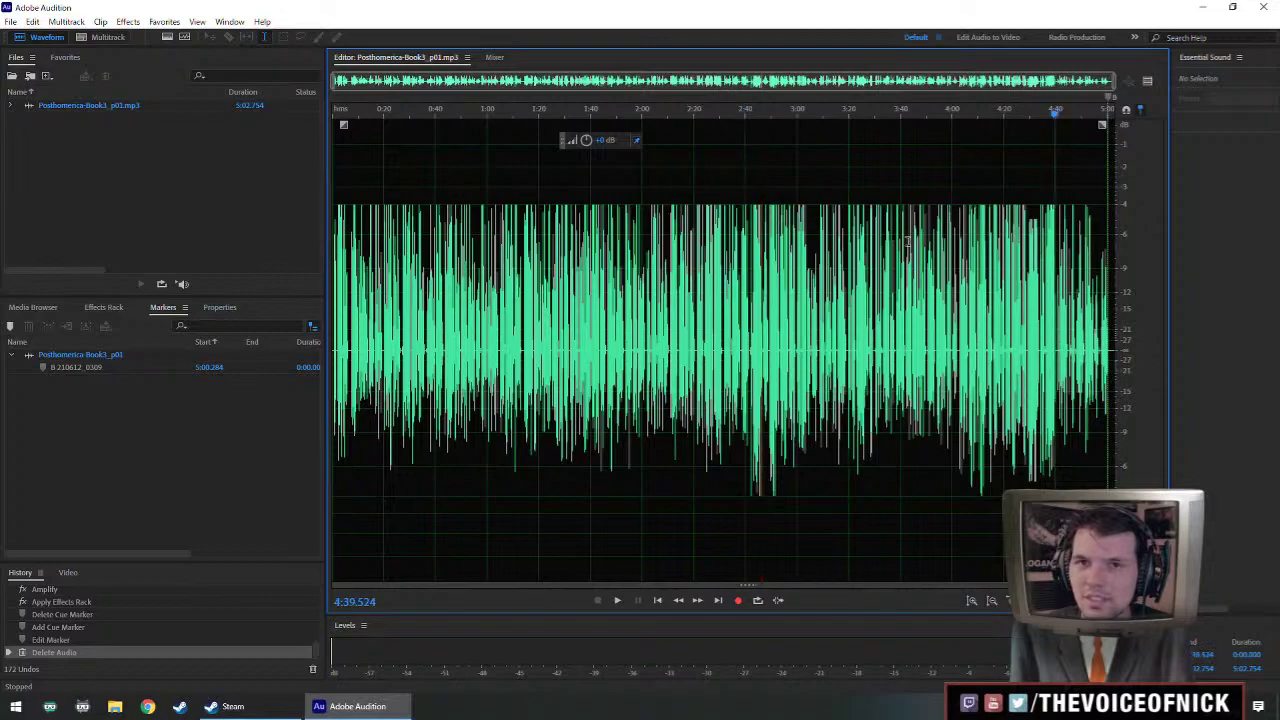
left_click(345, 112)
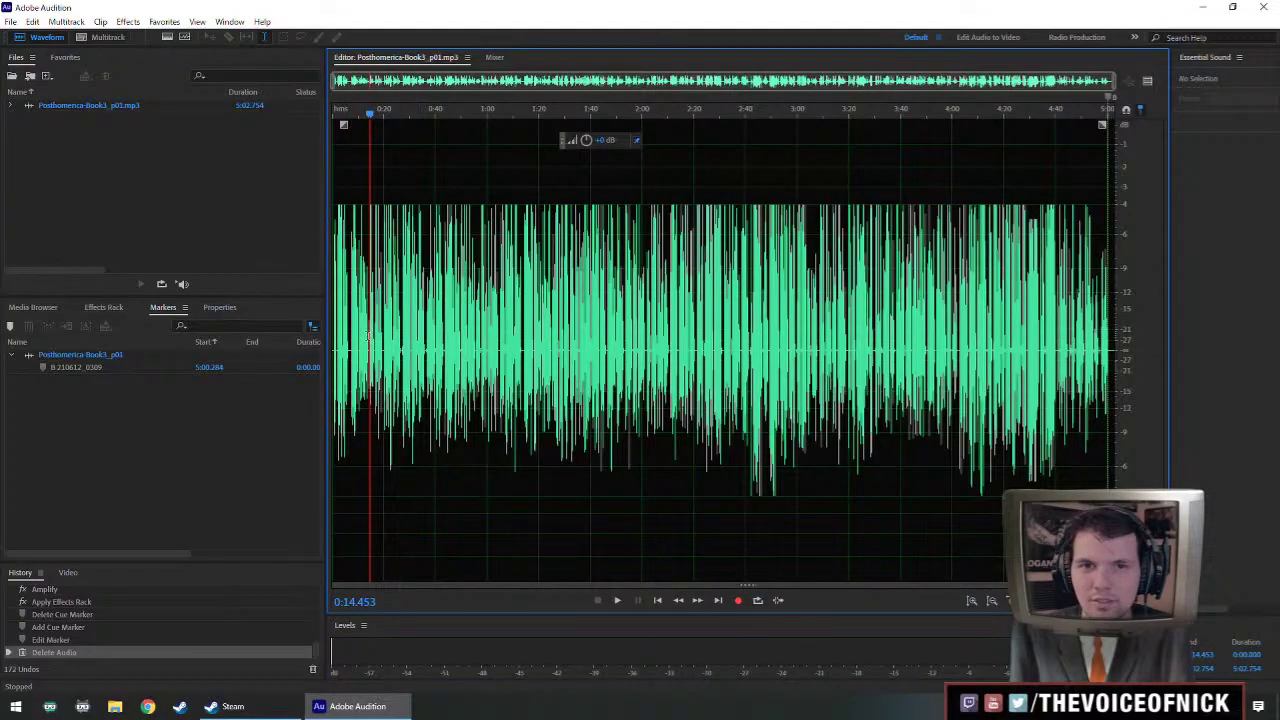
left_click(366, 355)
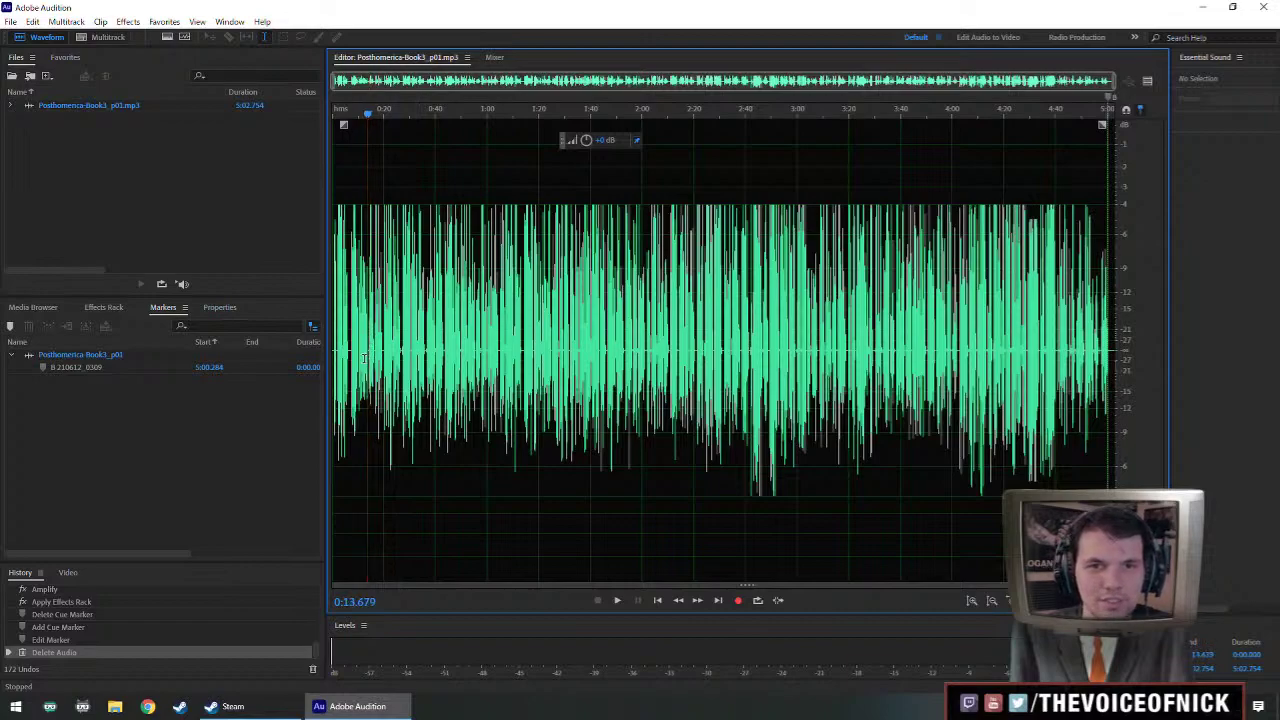
left_click(343, 360)
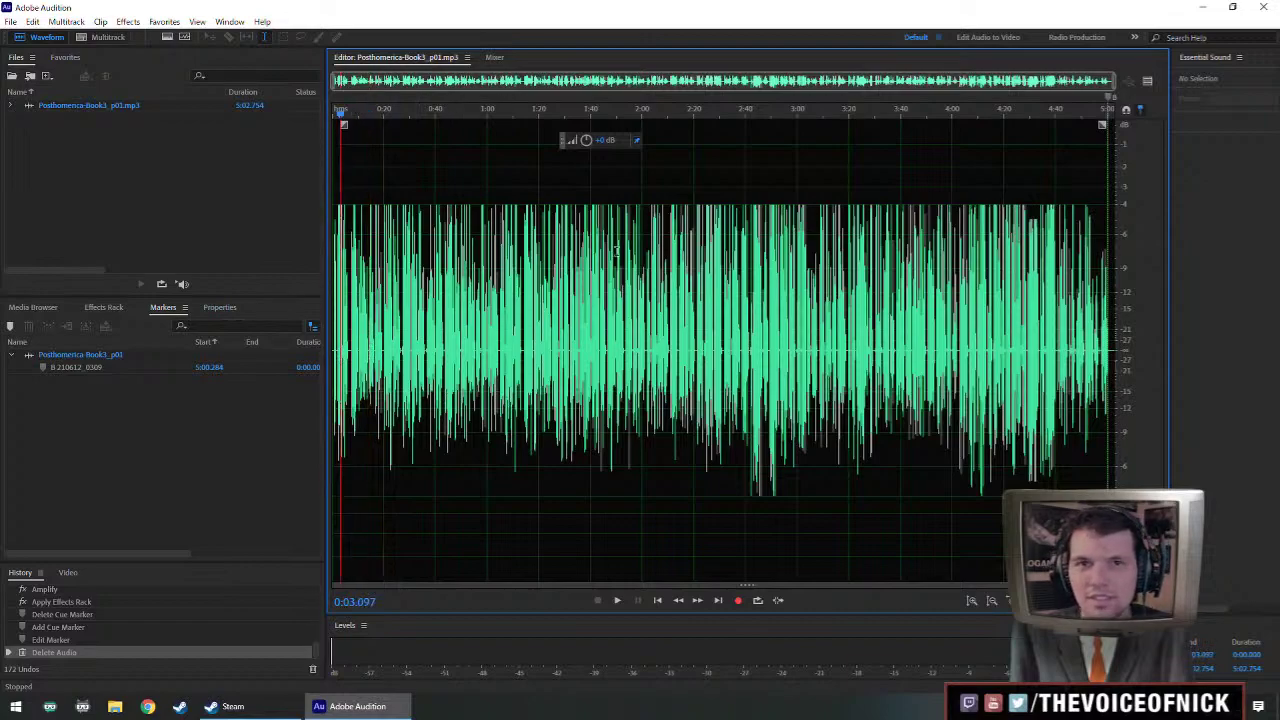